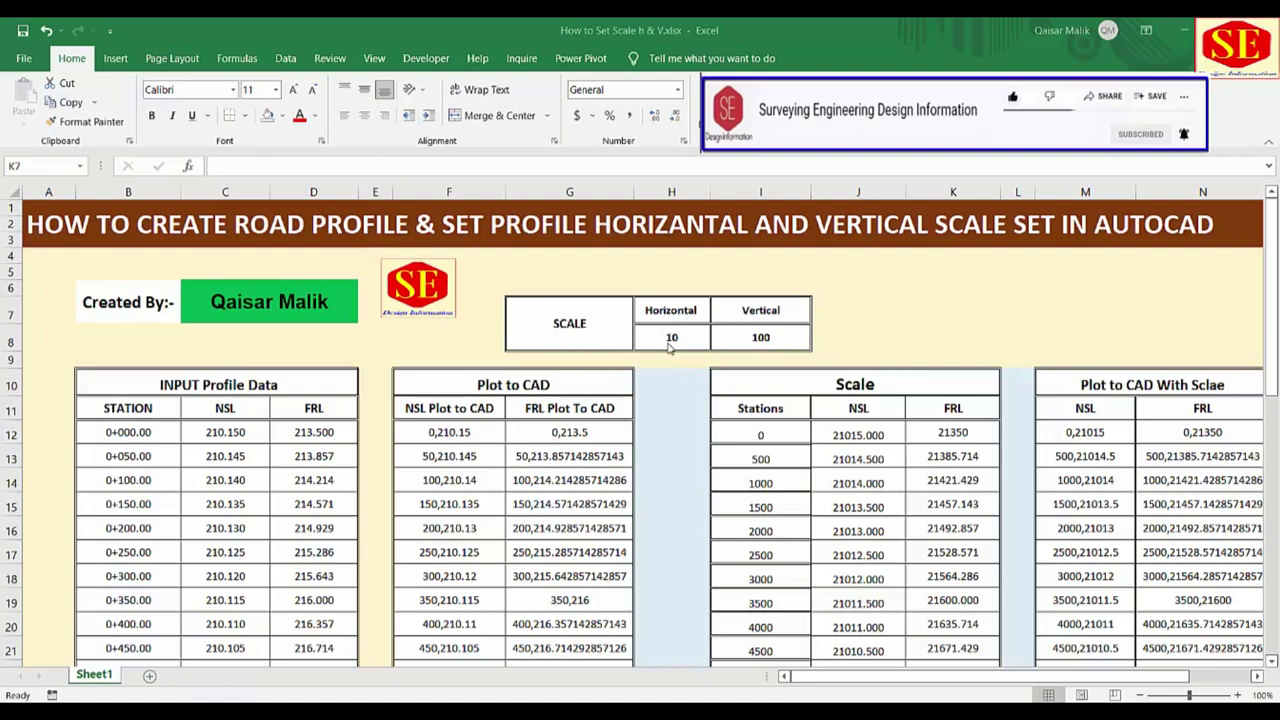
Set the Excel scales to Horizontal 1 and Vertical 1 in H8 and I8
click(670, 345)
click(720, 342)
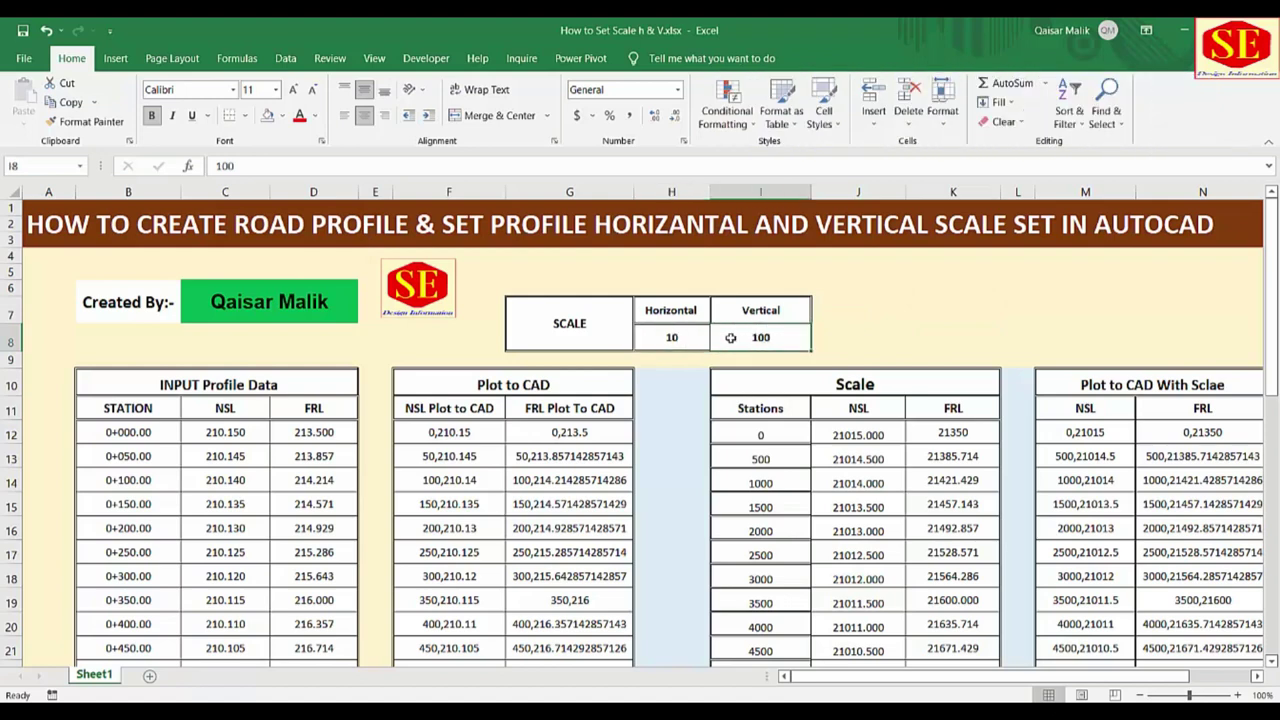
click(660, 340)
text(1)
key(Return)
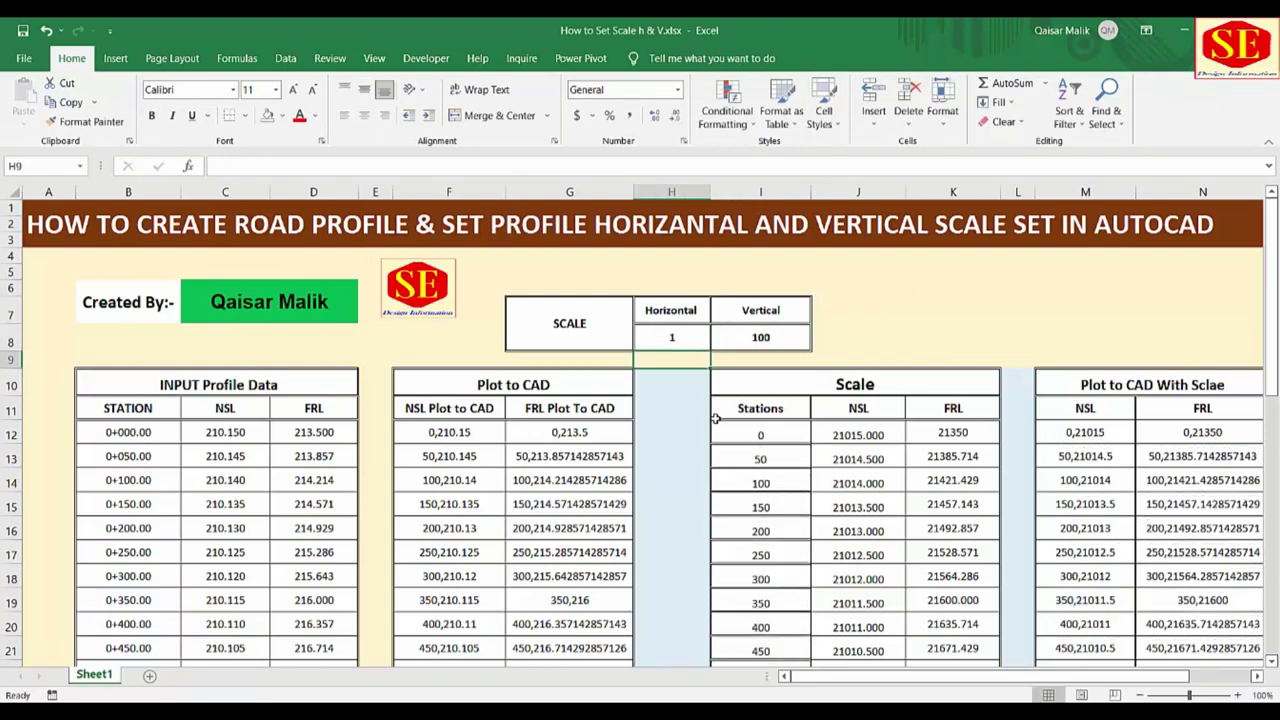
click(761, 341)
key(Delete)
text(1)
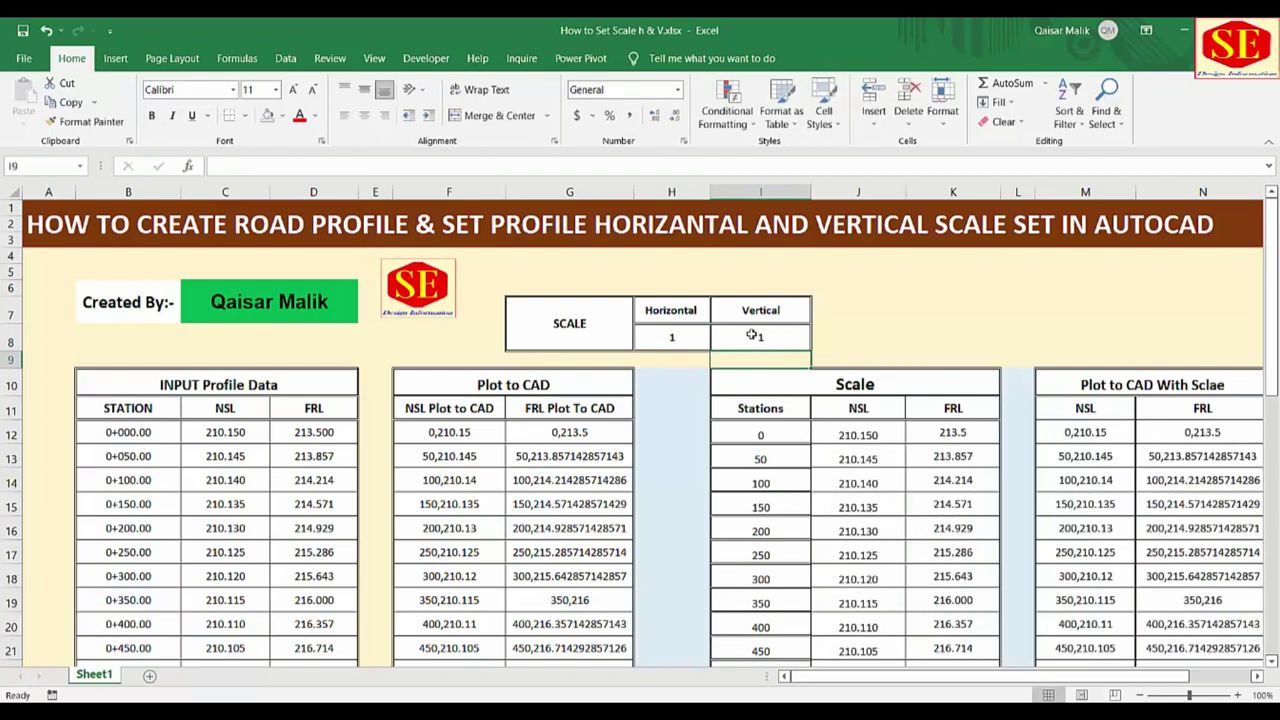
key(Return)
scroll(1010, 418, down, 1)
scroll(1010, 418, down, 1)
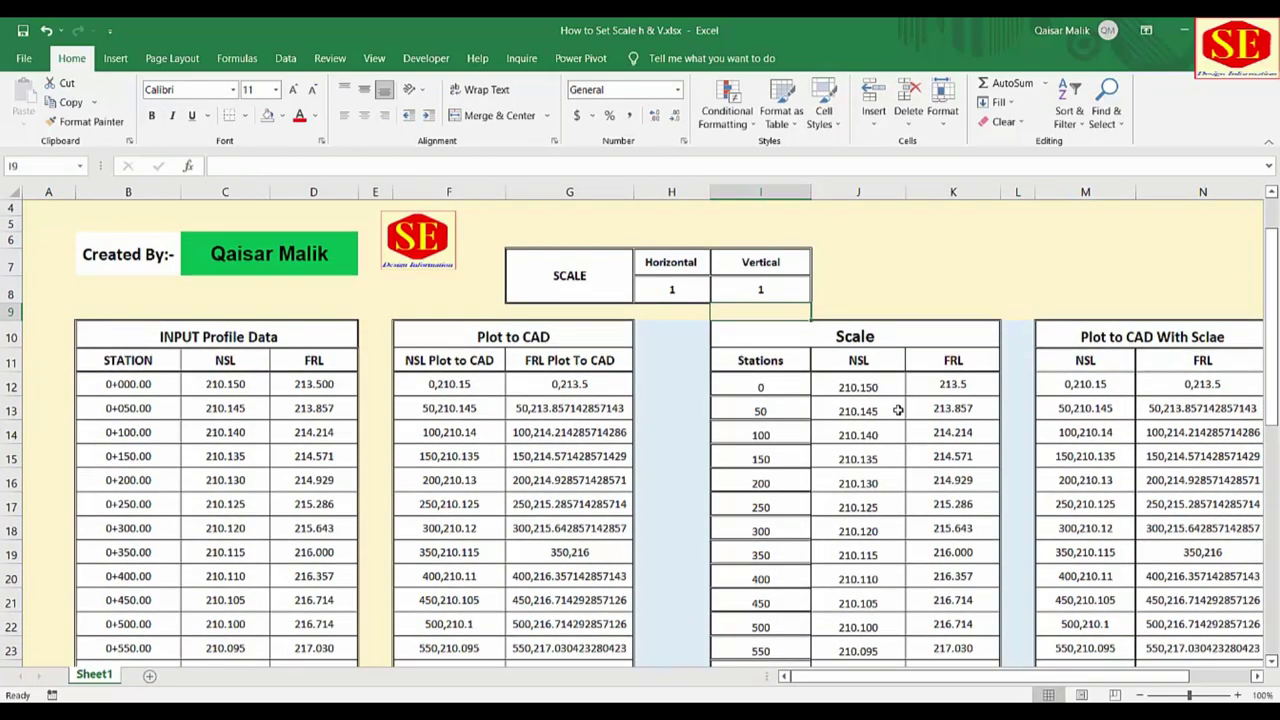
Try a horizontal scale of 10 and a vertical scale of 100
click(672, 289)
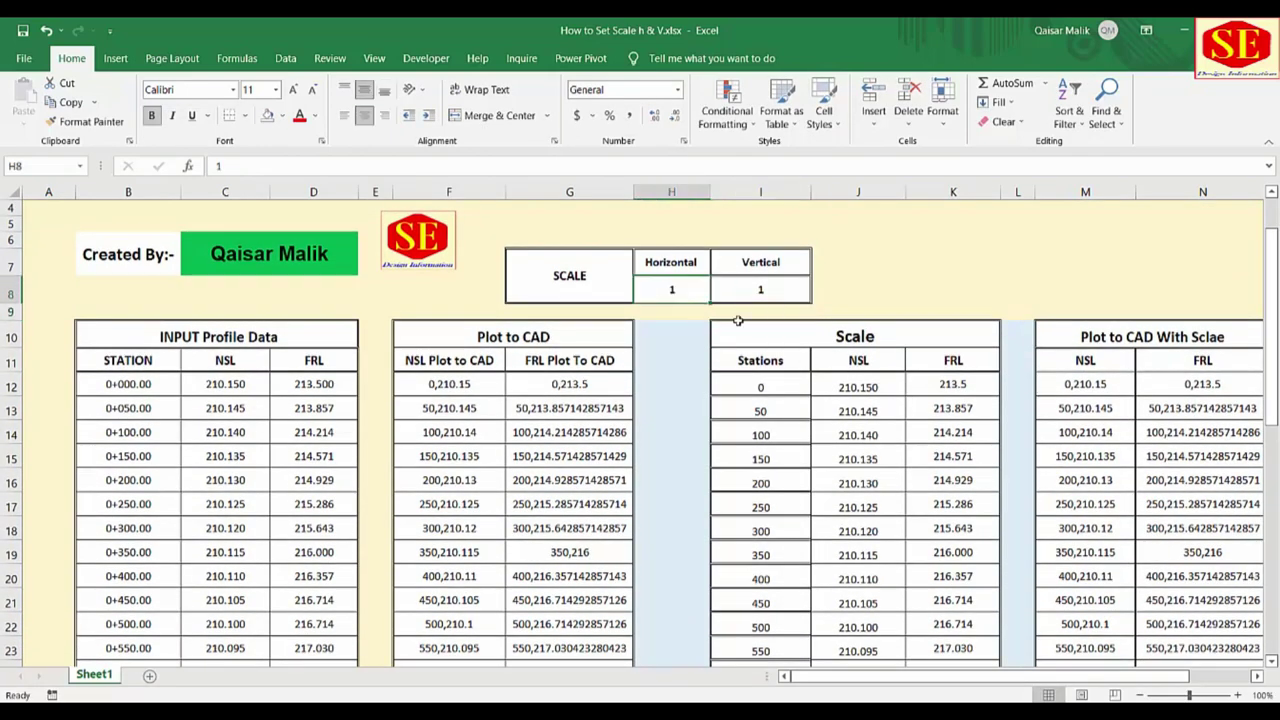
text(10)
click(779, 283)
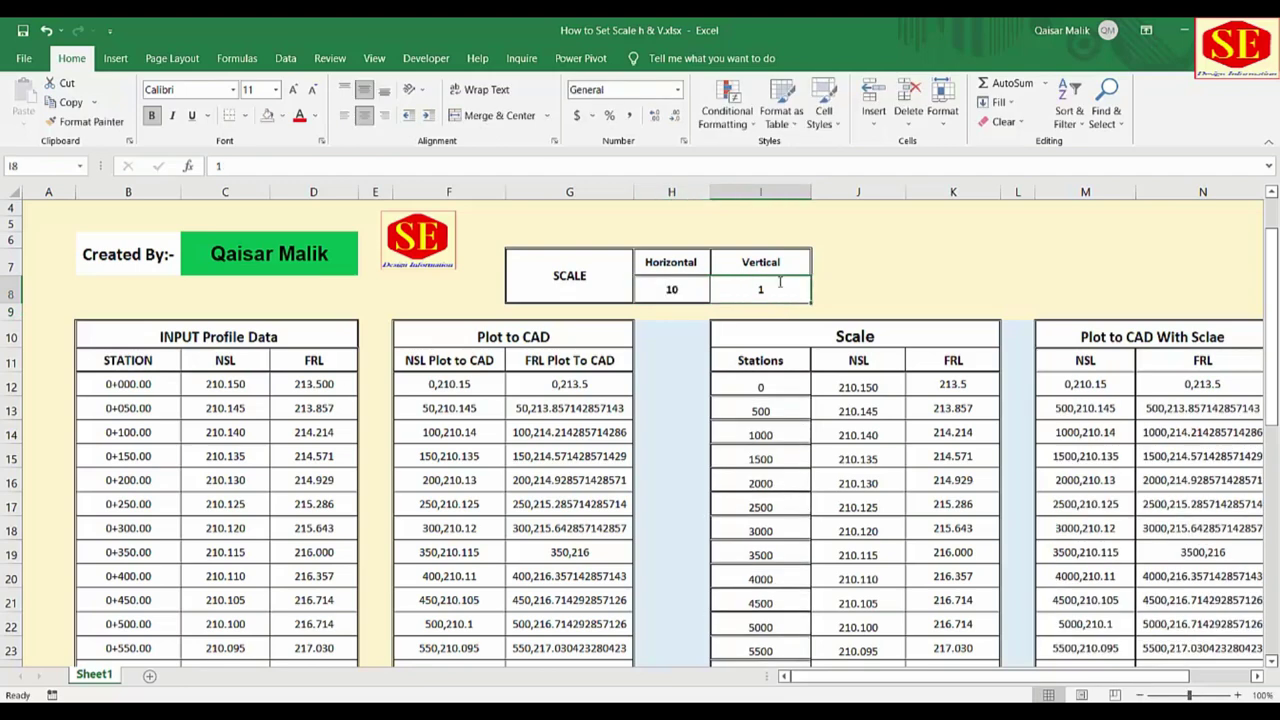
text(100)
key(Return)
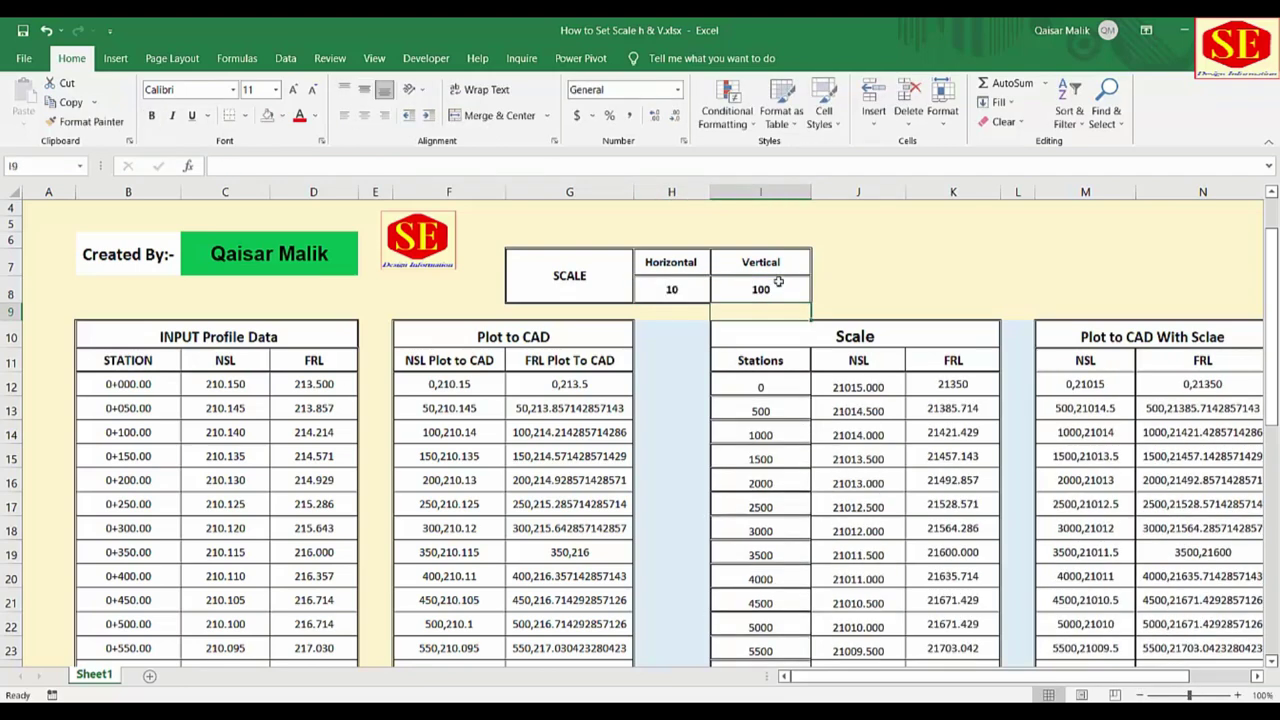
Enter Horizontal 100 in H8 and Vertical 1000 in I8
click(693, 284)
text(10)
key(Return)
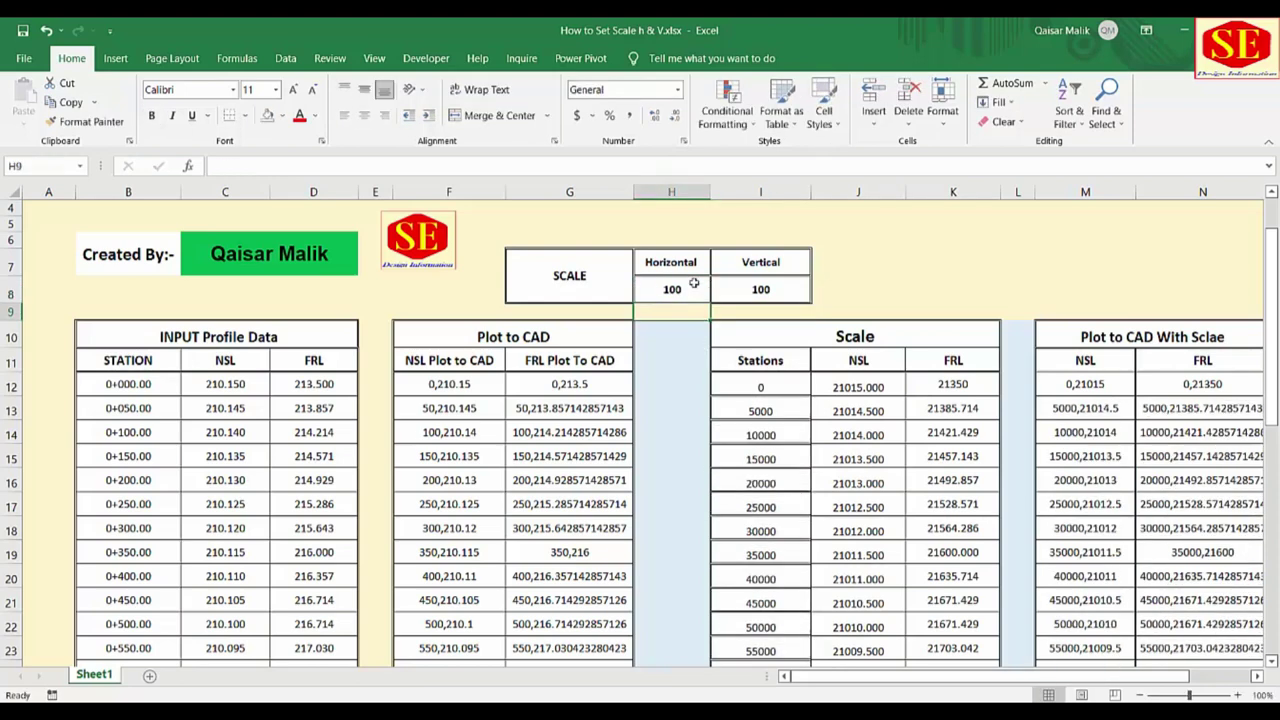
click(731, 286)
text(0)
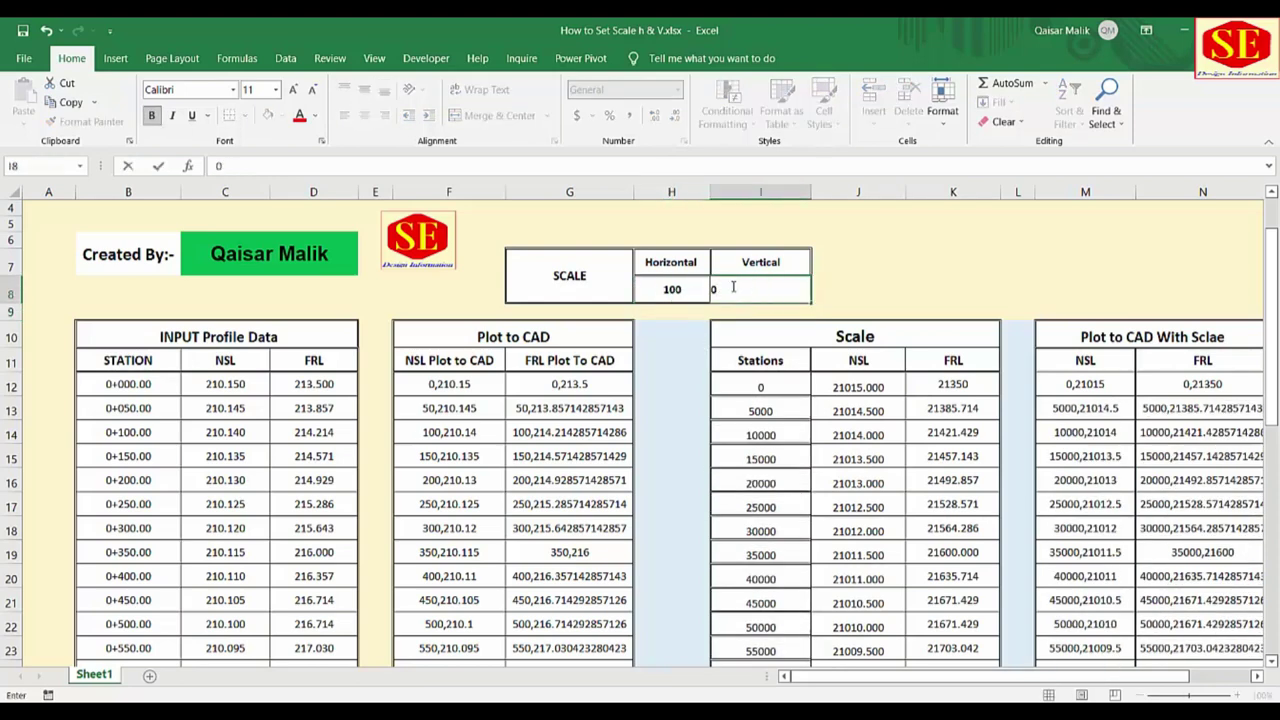
text(1000)
key(Return)
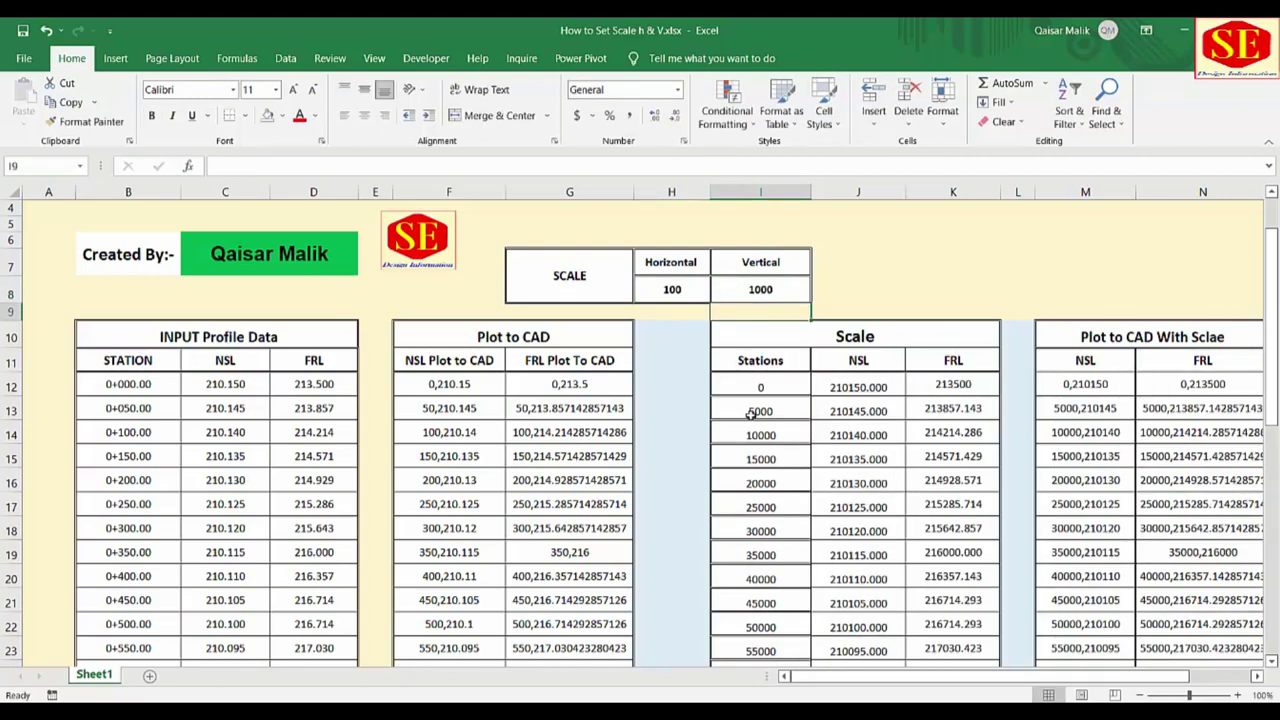
scroll(242, 374, down, 1)
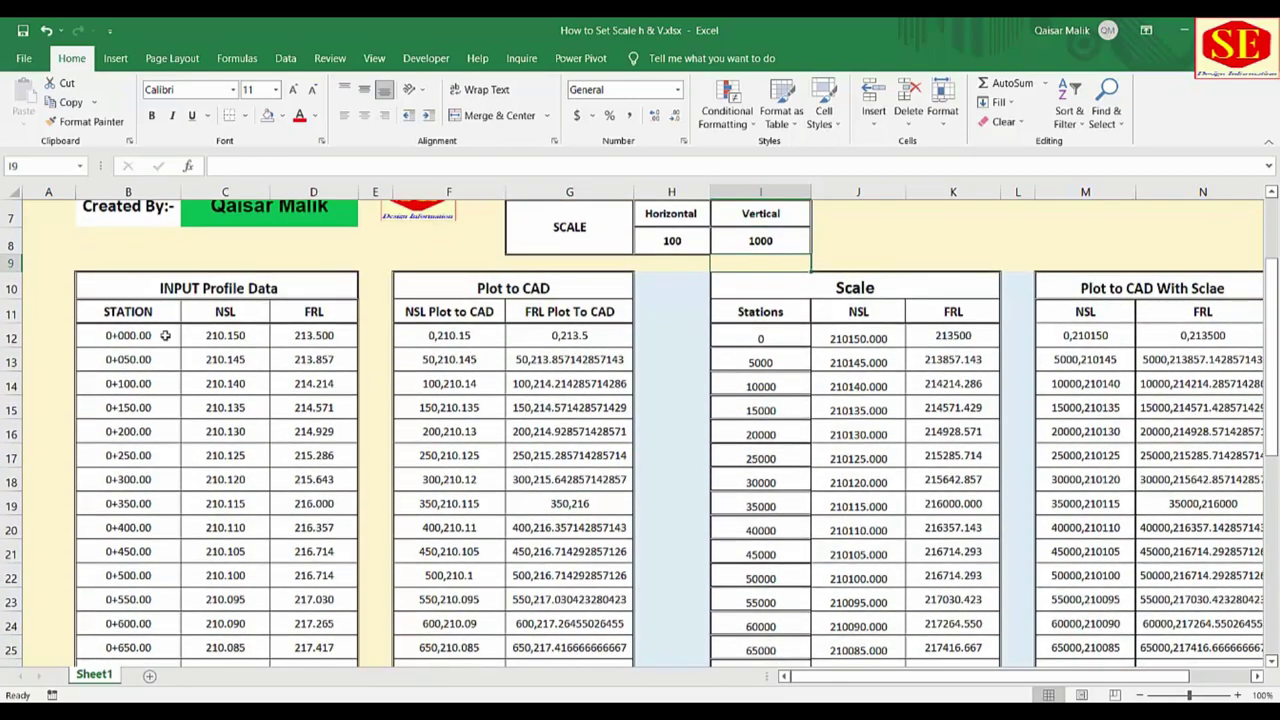
drag(155, 292, 362, 636)
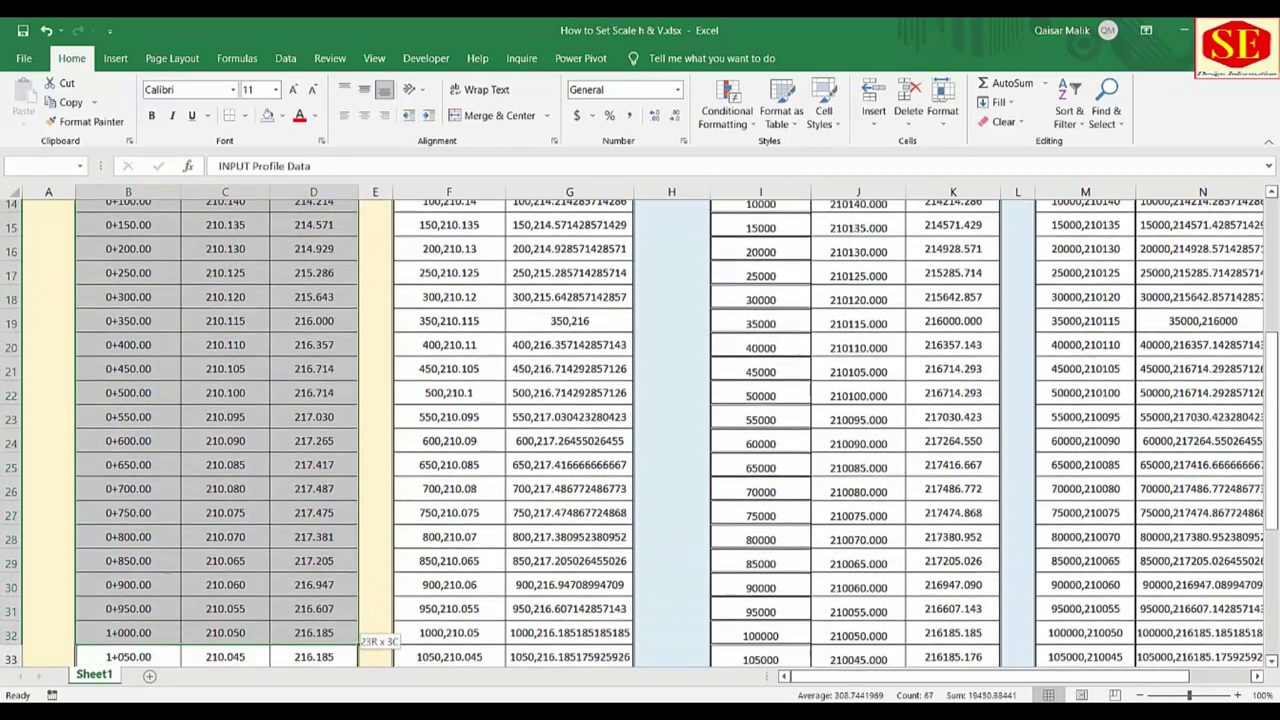
drag(360, 640, 253, 615)
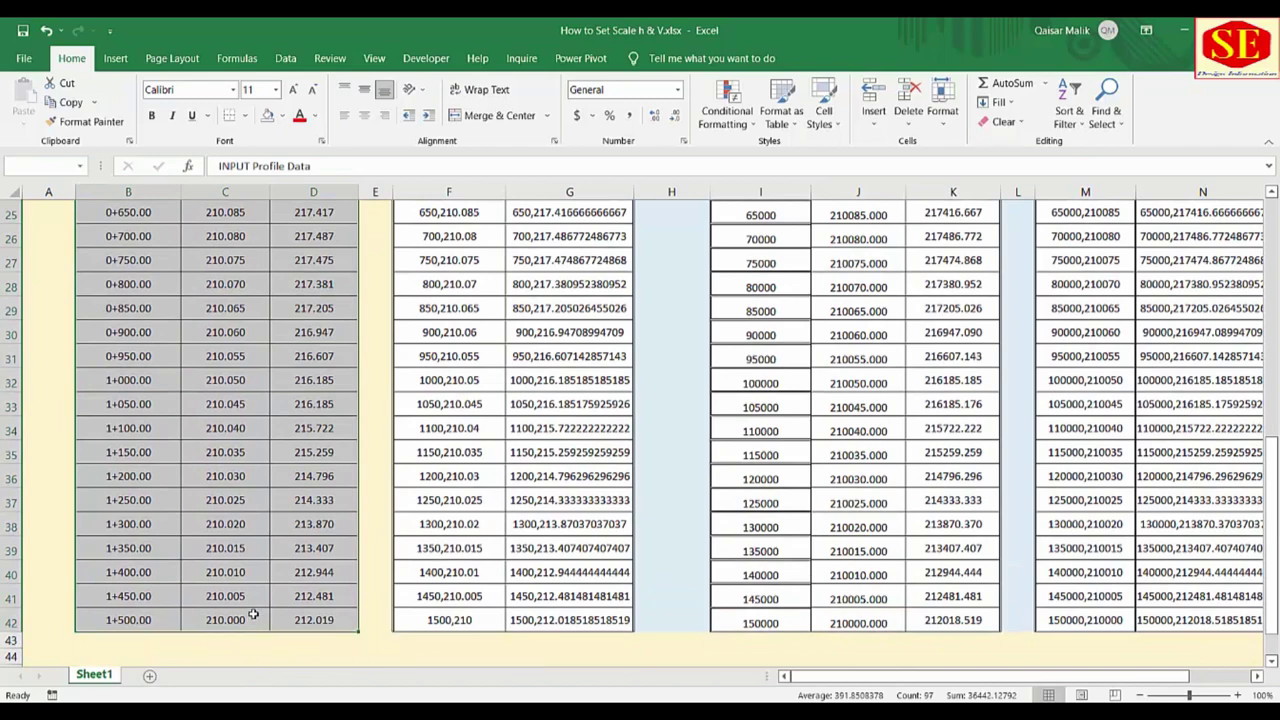
scroll(253, 615, up, 6)
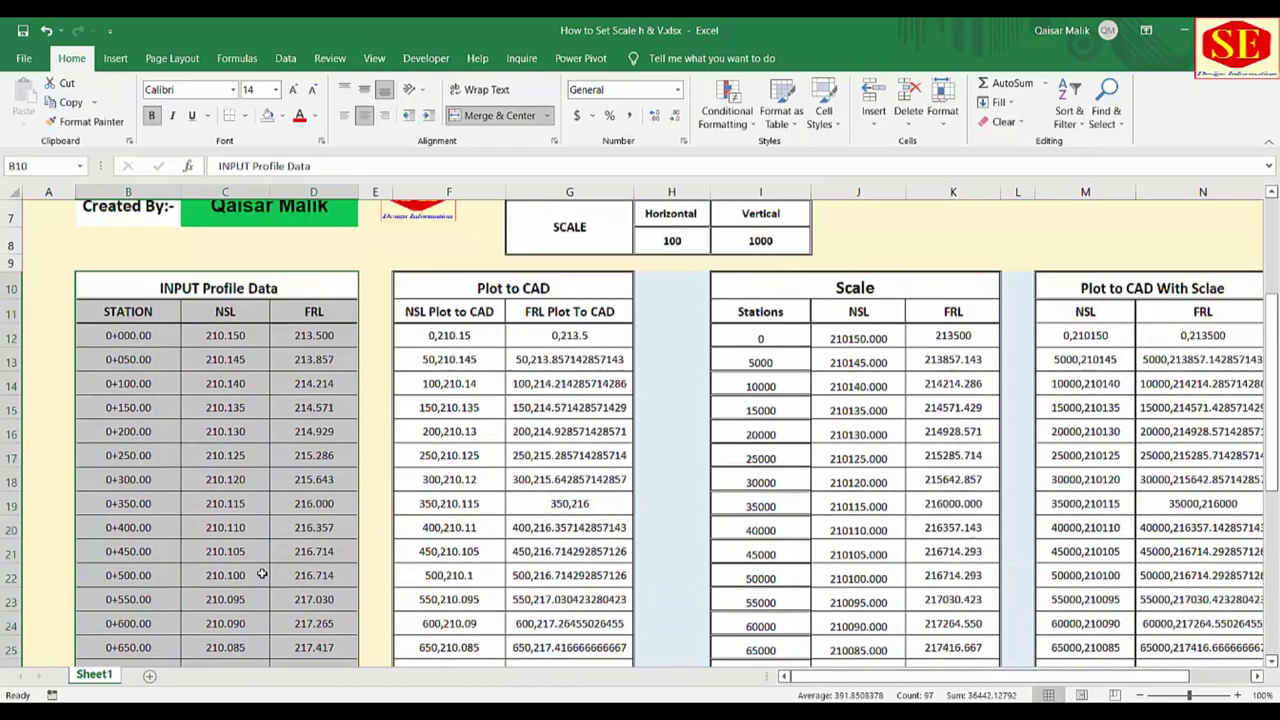
click(138, 452)
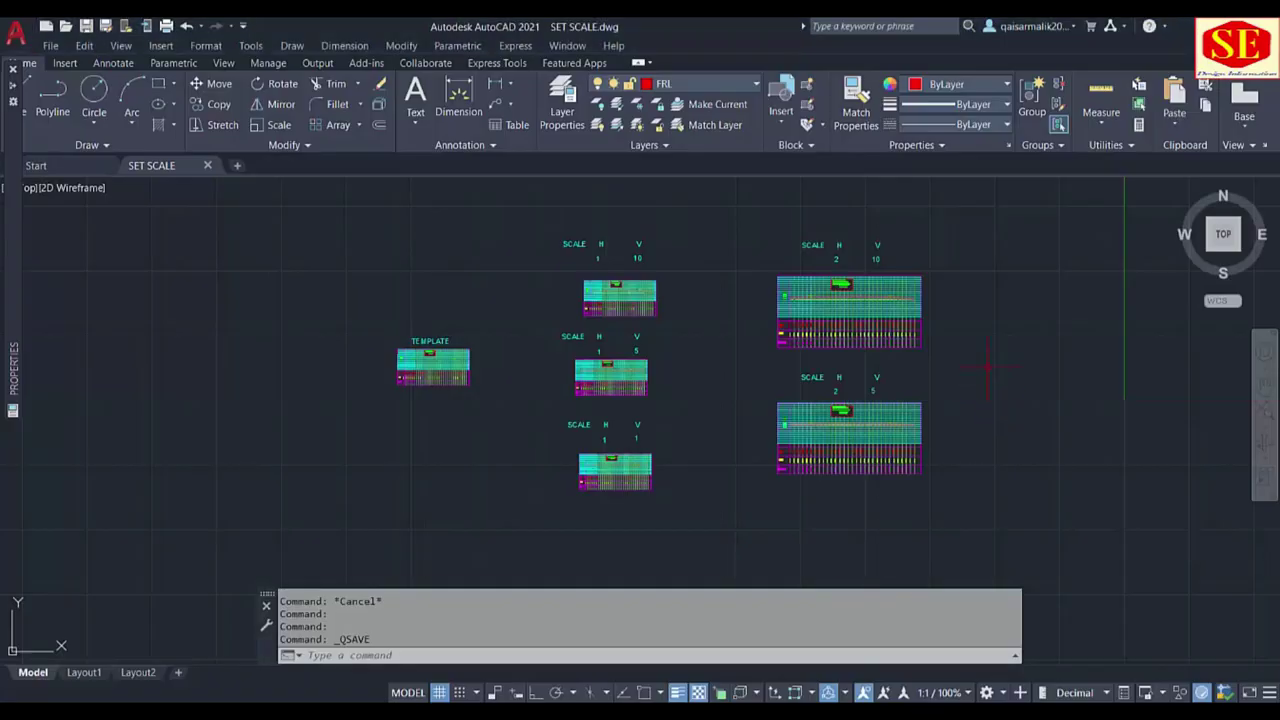
scroll(989, 306, up, 2)
scroll(449, 401, up, 1)
scroll(420, 470, up, 1)
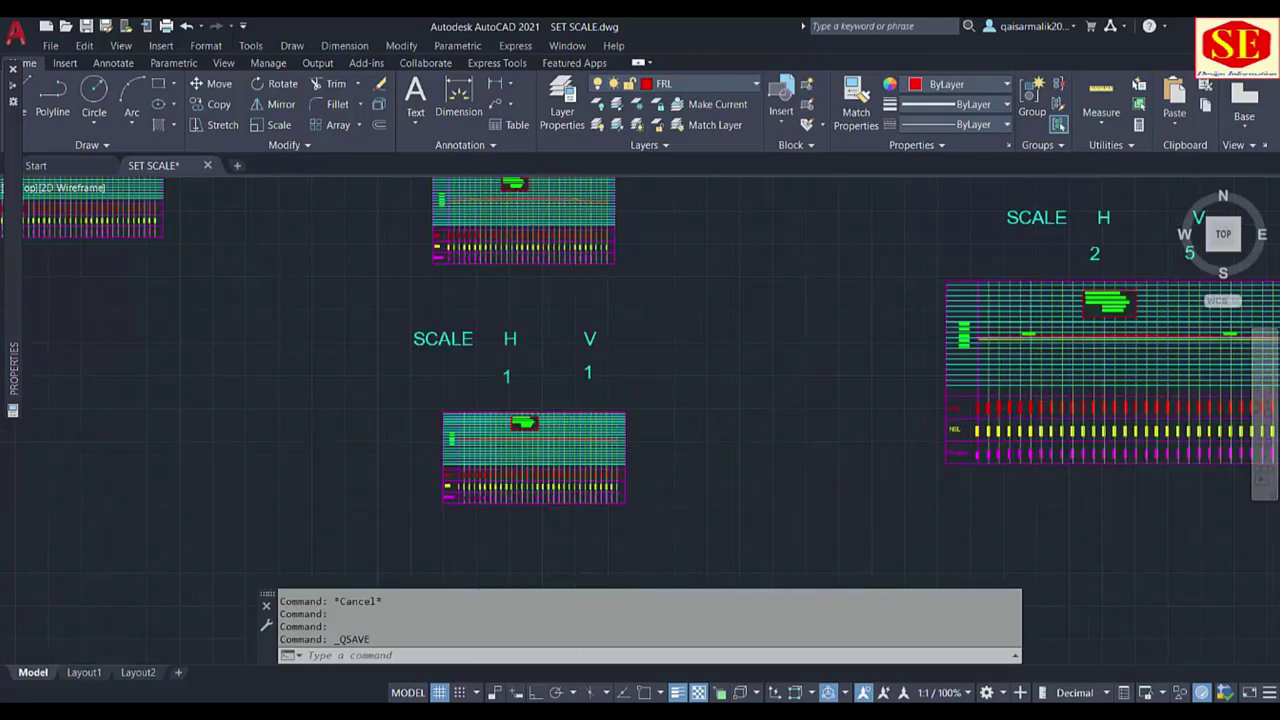
scroll(400, 520, up, 2)
scroll(390, 540, up, 2)
scroll(450, 405, up, 1)
scroll(460, 400, up, 1)
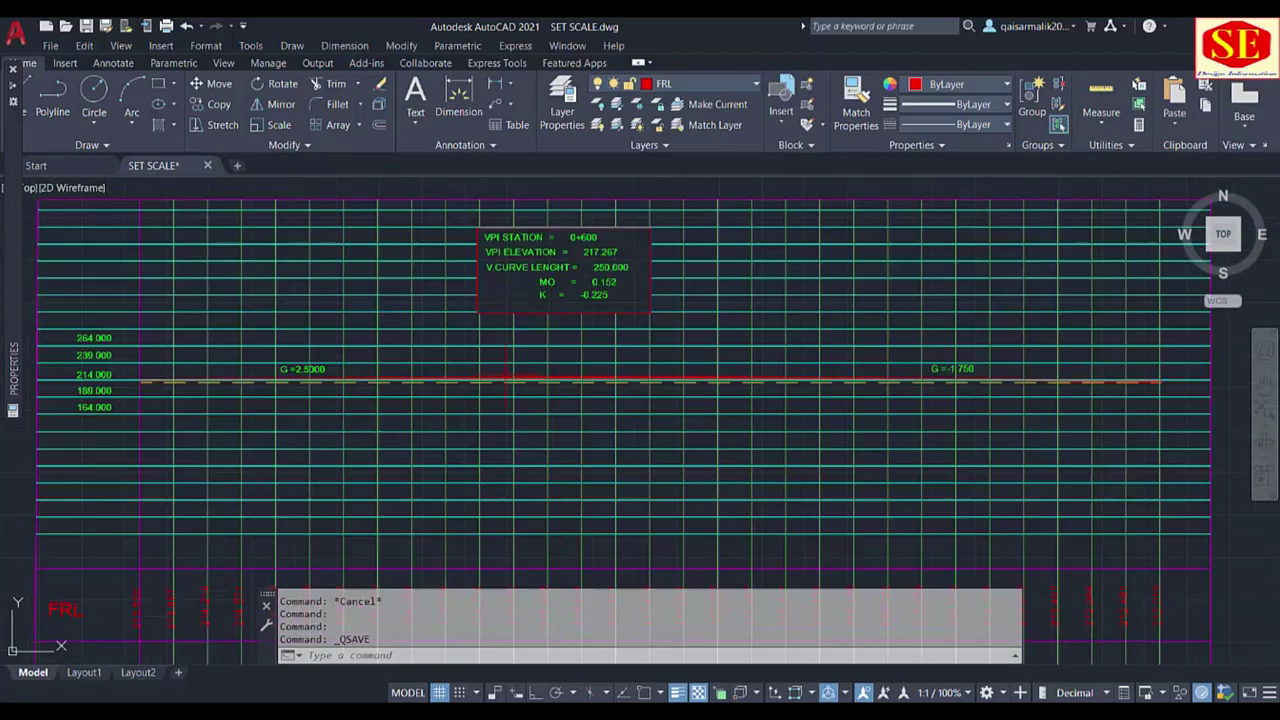
scroll(475, 390, up, 1)
scroll(480, 385, down, 2)
scroll(482, 383, down, 1)
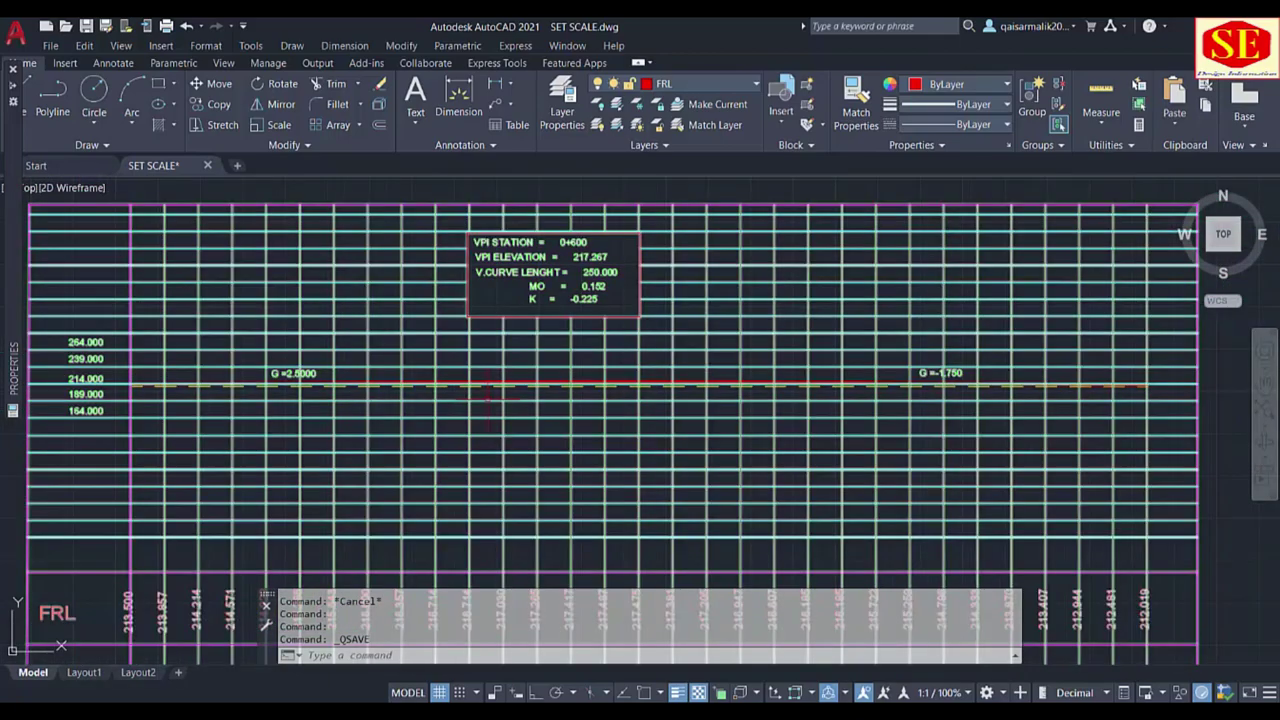
scroll(488, 378, up, 3)
scroll(487, 378, down, 2)
scroll(487, 378, down, 1)
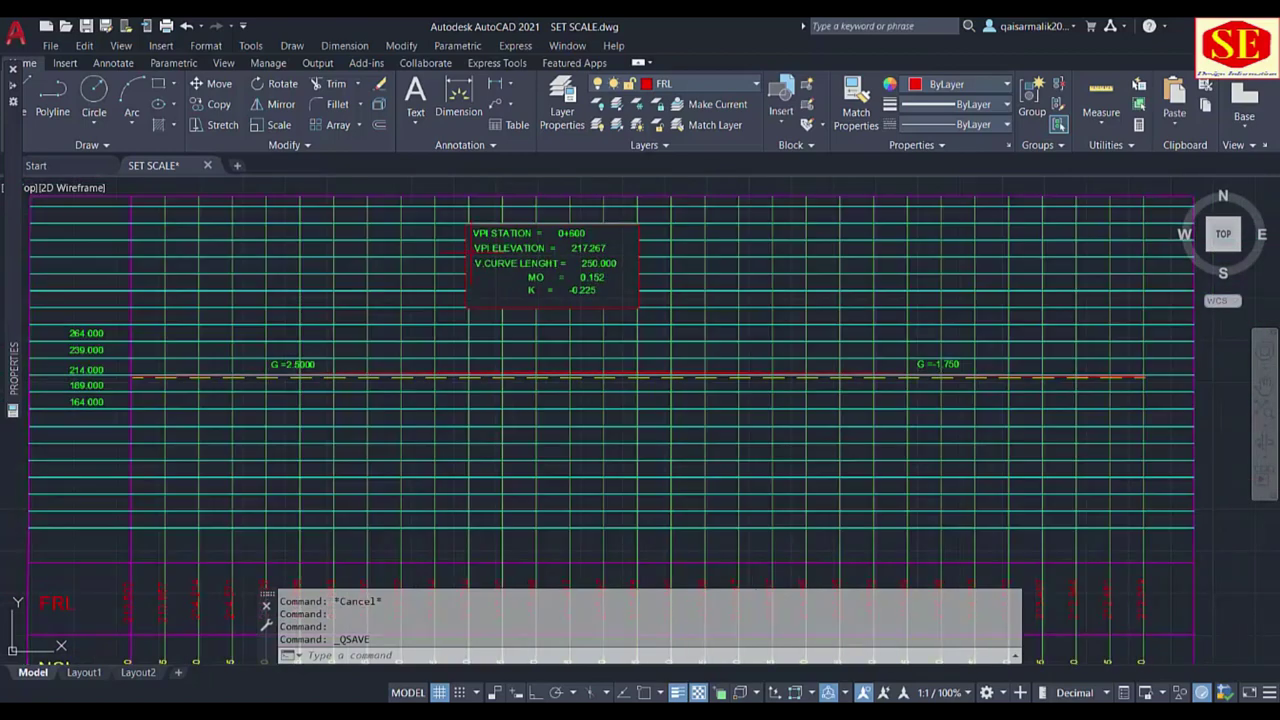
scroll(487, 378, down, 1)
scroll(487, 378, down, 1)
scroll(378, 497, up, 4)
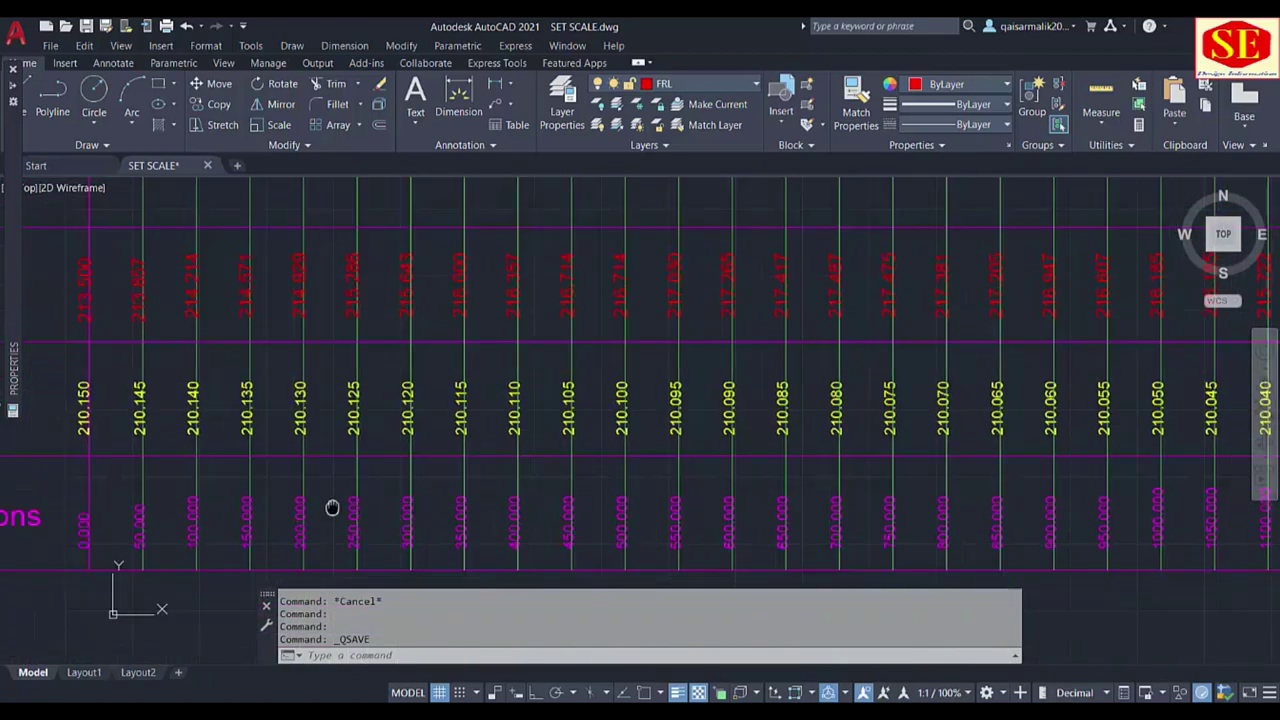
middle_drag(334, 508, 514, 508)
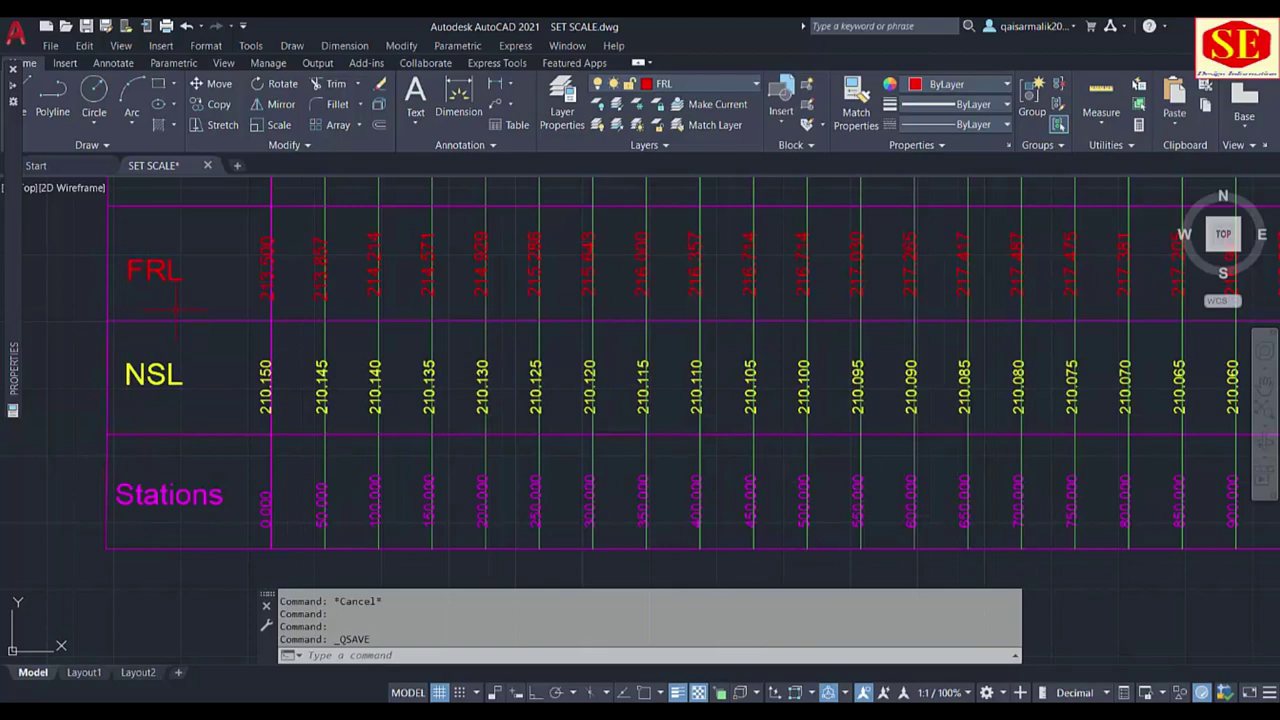
scroll(175, 309, down, 5)
mouse_move(380, 180)
middle_down()
mouse_move(452, 422)
mouse_move(511, 347)
middle_up()
scroll(511, 347, up, 2)
middle_drag(292, 355, 292, 285)
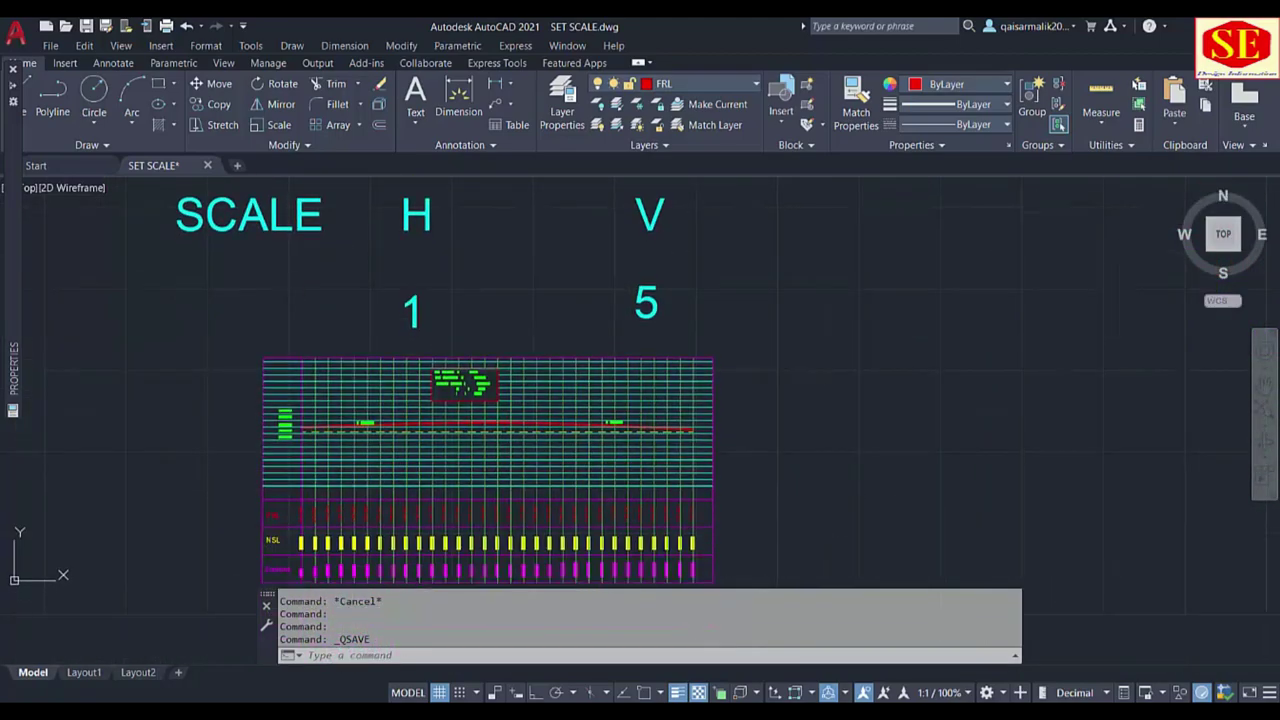
scroll(445, 415, up, 2)
scroll(441, 407, up, 2)
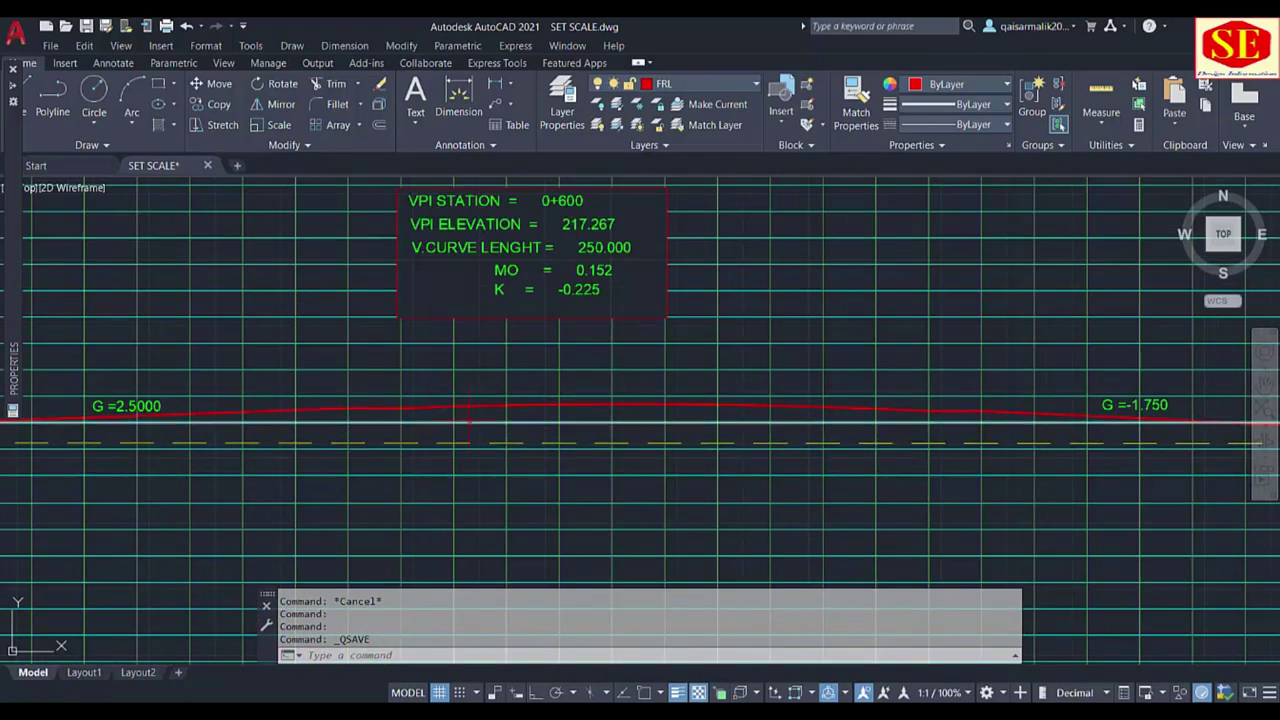
scroll(469, 422, down, 2)
scroll(475, 405, down, 2)
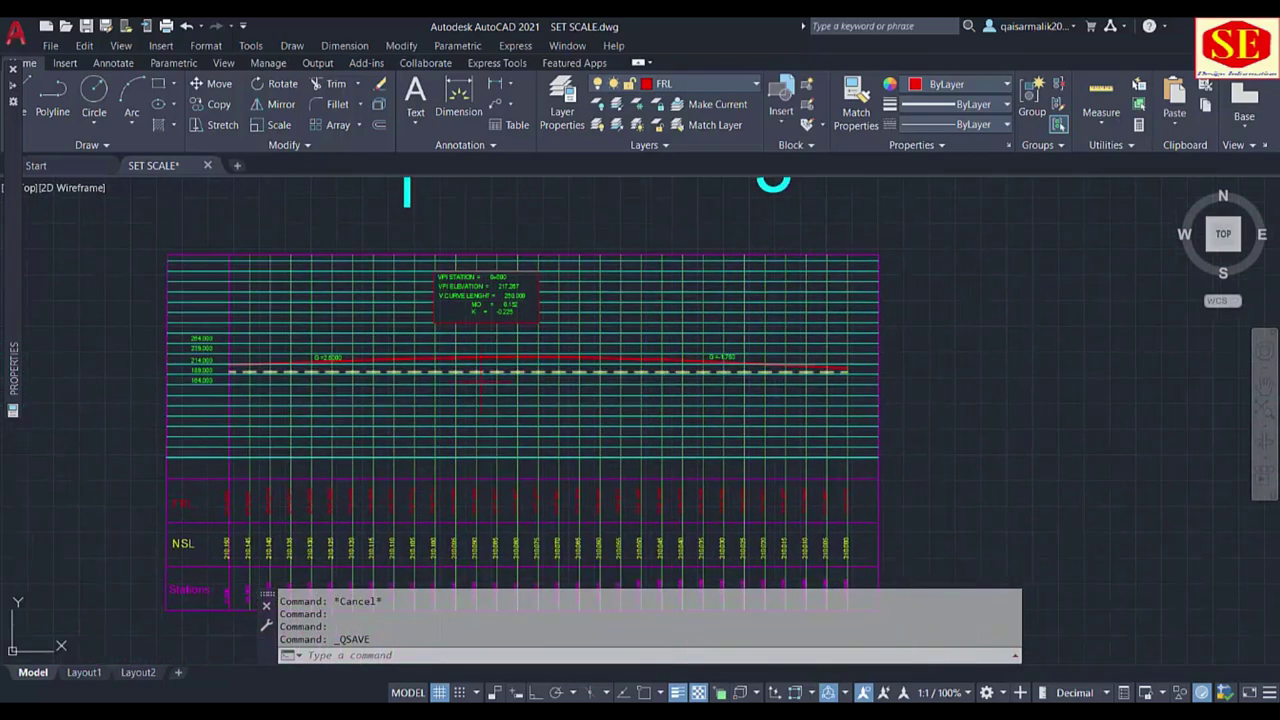
scroll(520, 420, down, 2)
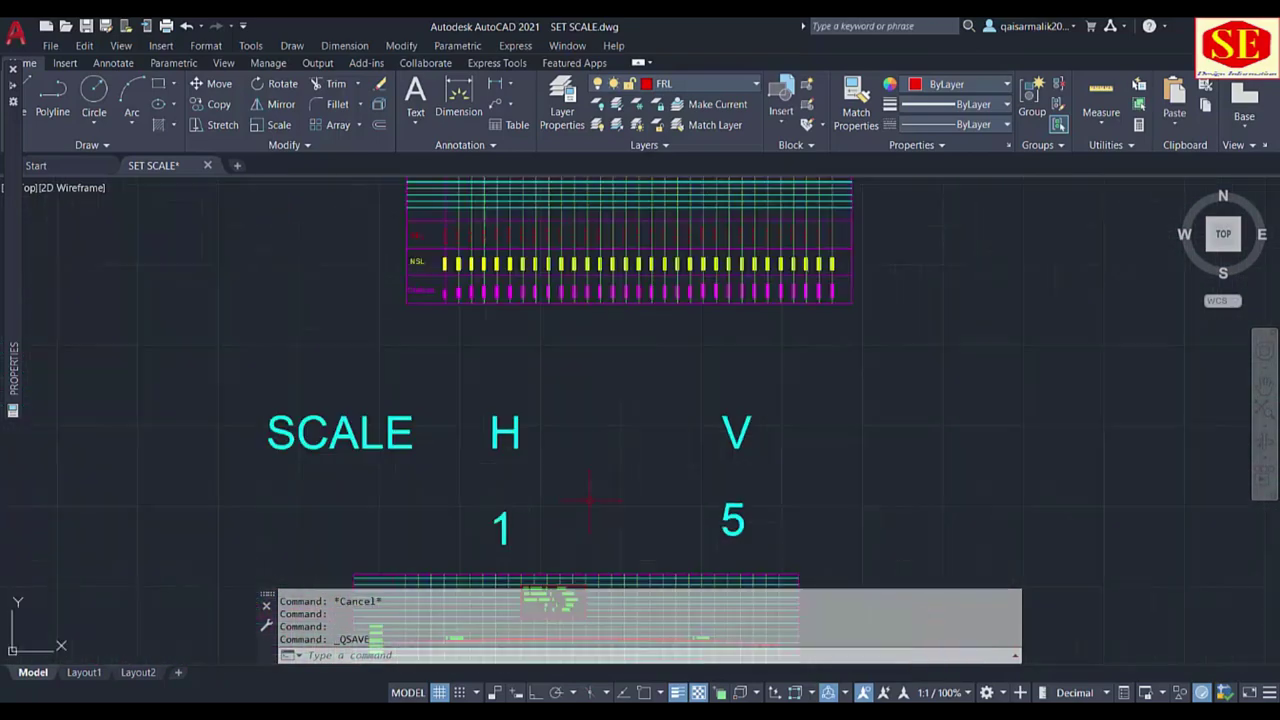
middle_drag(600, 466, 620, 586)
scroll(620, 330, up, 2)
mouse_move(643, 294)
middle_down()
mouse_move(645, 437)
mouse_move(645, 327)
middle_up()
scroll(645, 437, down, 2)
scroll(643, 462, up, 1)
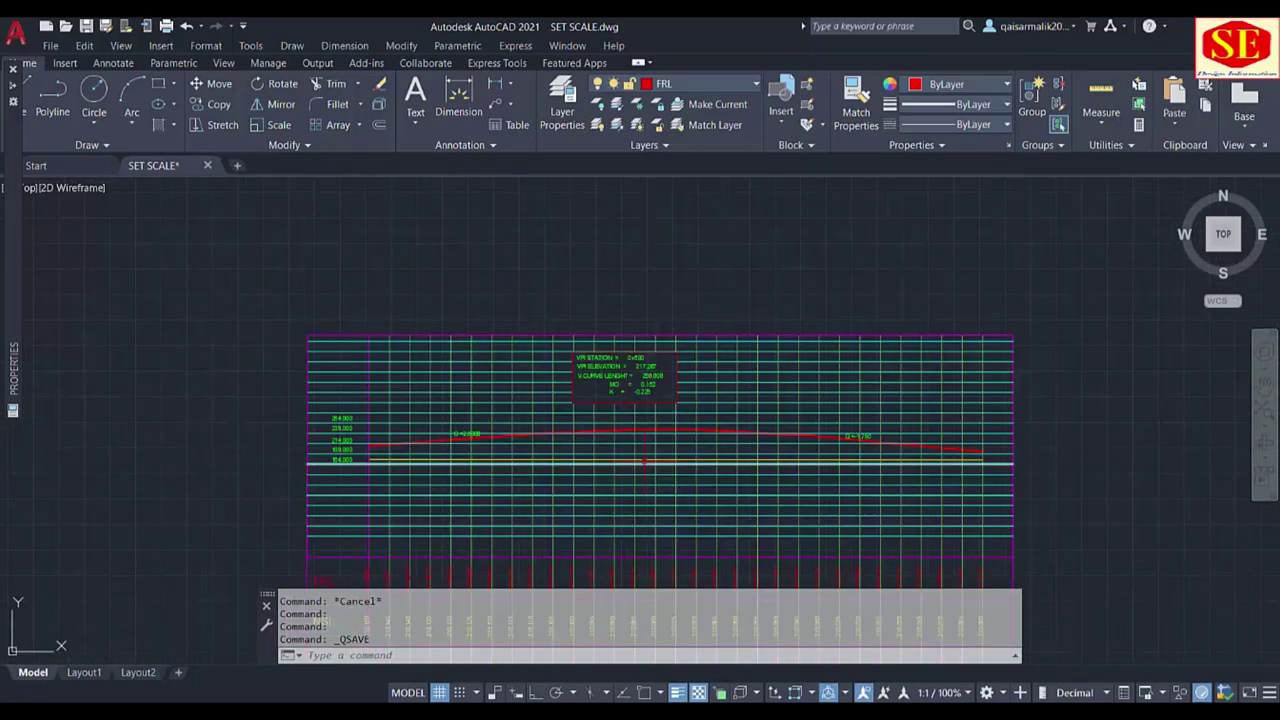
scroll(575, 394, down, 4)
mouse_move(806, 338)
middle_down()
mouse_move(849, 395)
mouse_move(692, 268)
middle_up()
middle_drag(922, 418, 740, 333)
scroll(740, 333, up, 1)
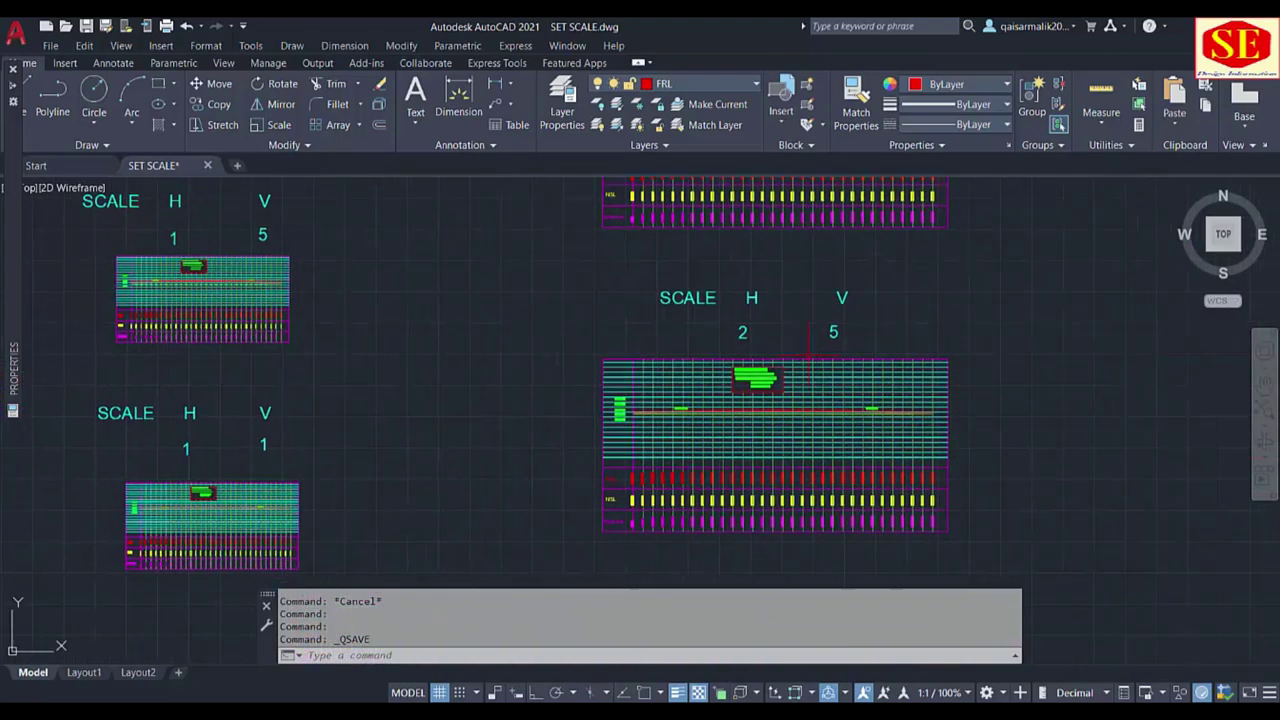
scroll(740, 333, up, 1)
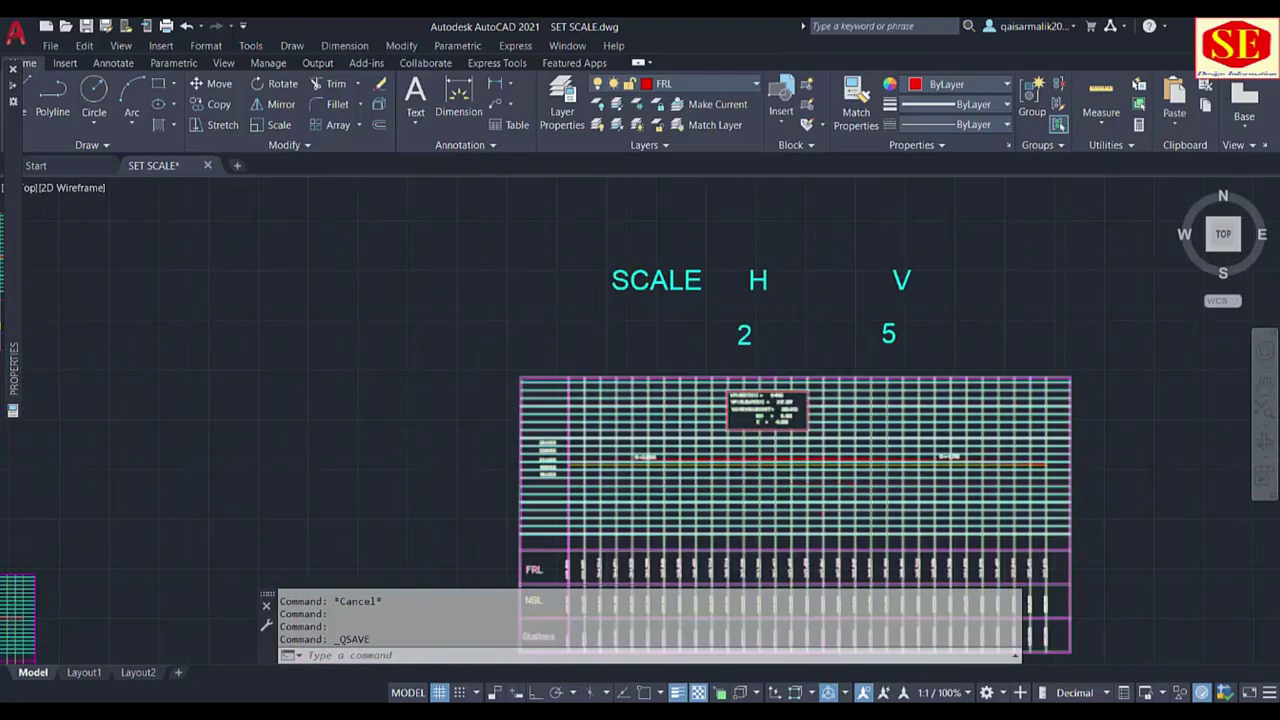
scroll(825, 490, up, 3)
scroll(696, 413, down, 6)
scroll(694, 400, up, 2)
middle_drag(694, 330, 692, 569)
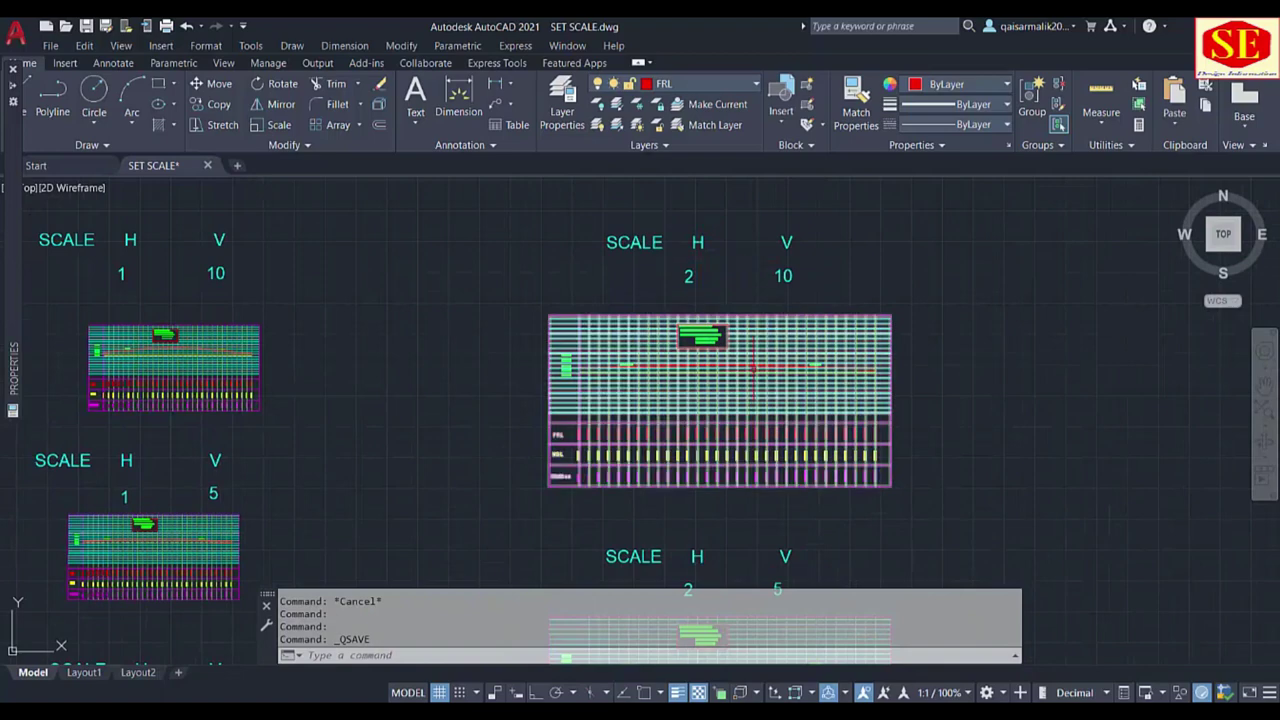
scroll(753, 367, down, 3)
mouse_move(753, 367)
middle_down()
mouse_move(737, 486)
mouse_move(709, 394)
mouse_move(794, 350)
mouse_move(726, 259)
middle_up()
scroll(708, 365, down, 2)
scroll(708, 365, up, 2)
scroll(794, 350, up, 3)
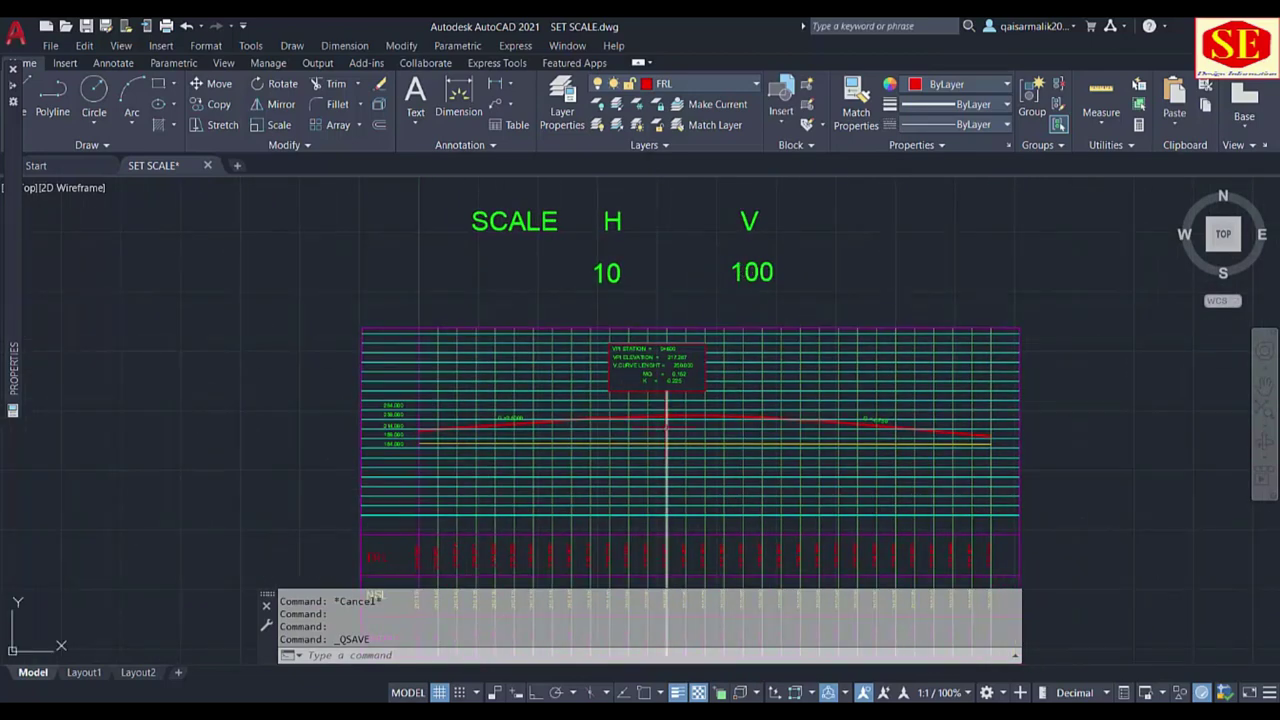
scroll(666, 430, down, 2)
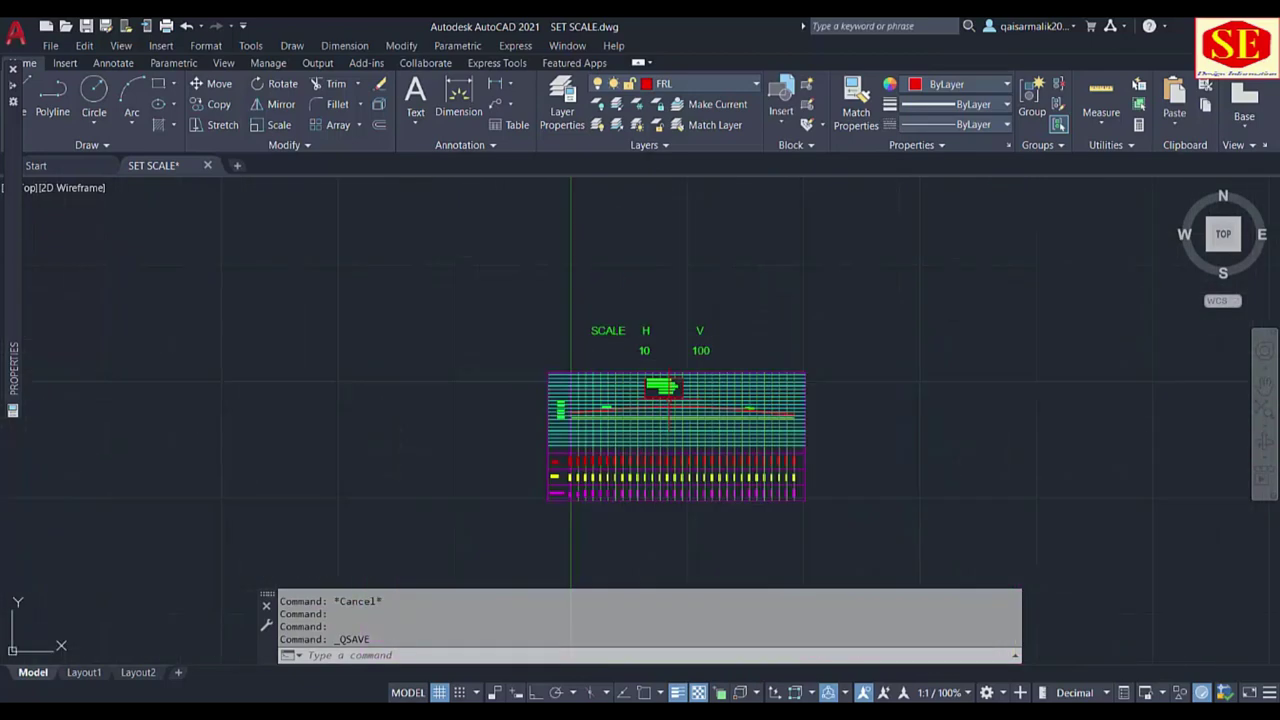
scroll(640, 410, down, 2)
scroll(628, 504, up, 2)
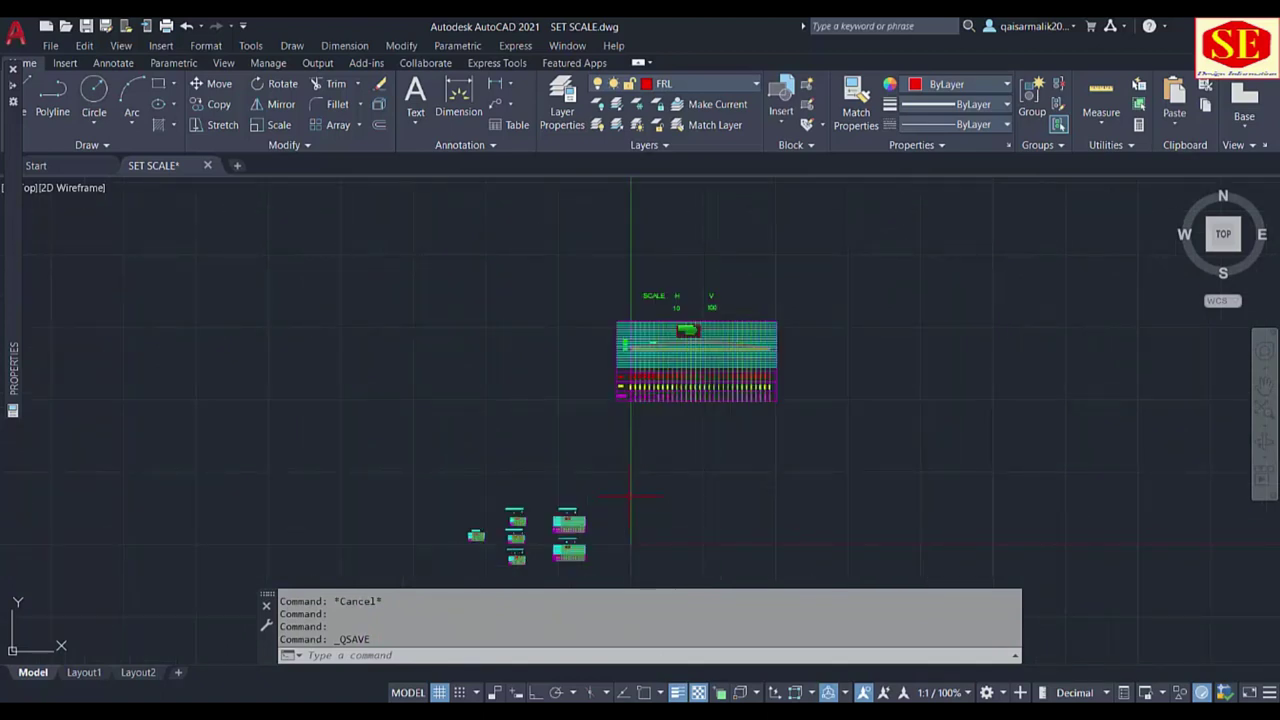
scroll(669, 420, up, 2)
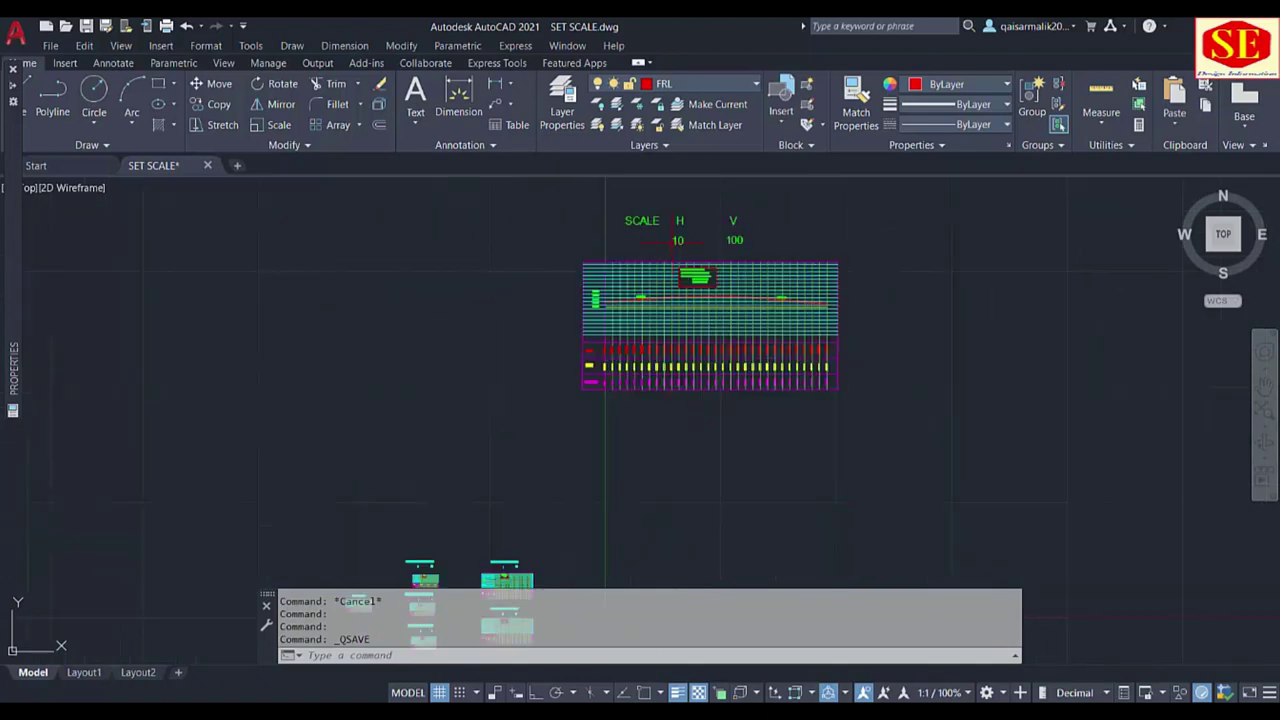
scroll(660, 245, up, 2)
scroll(655, 252, up, 2)
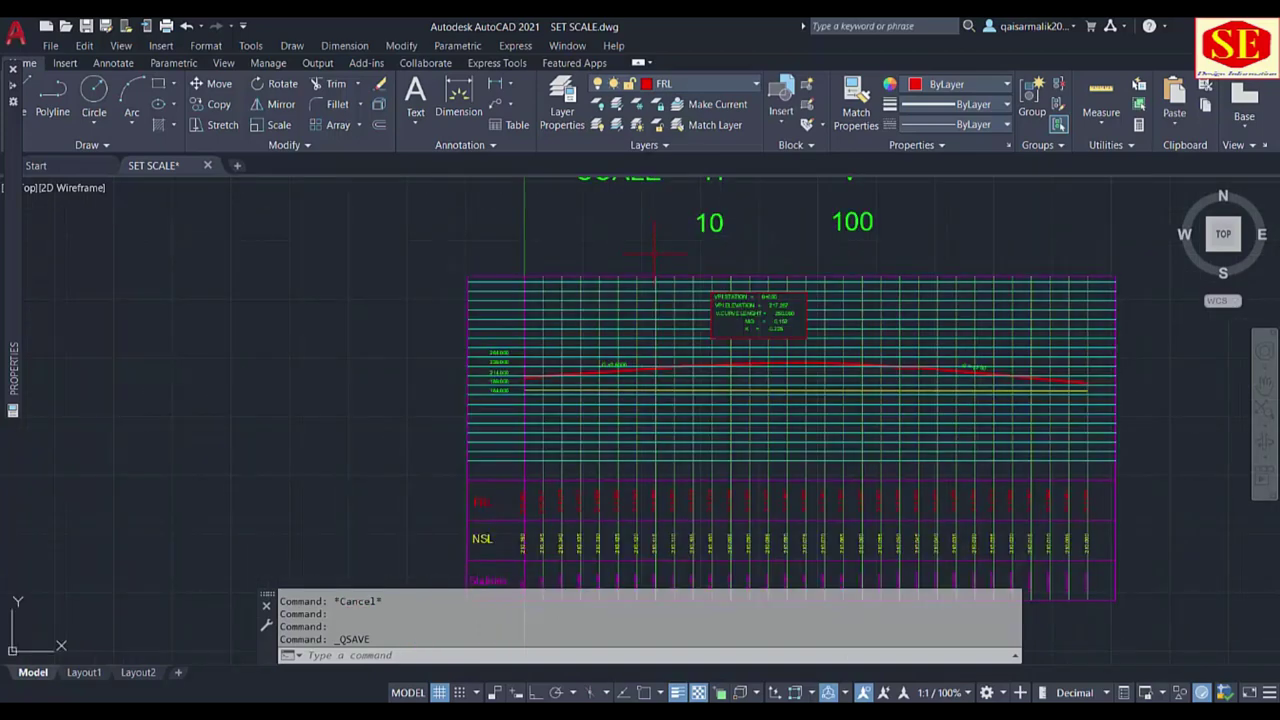
scroll(654, 252, down, 3)
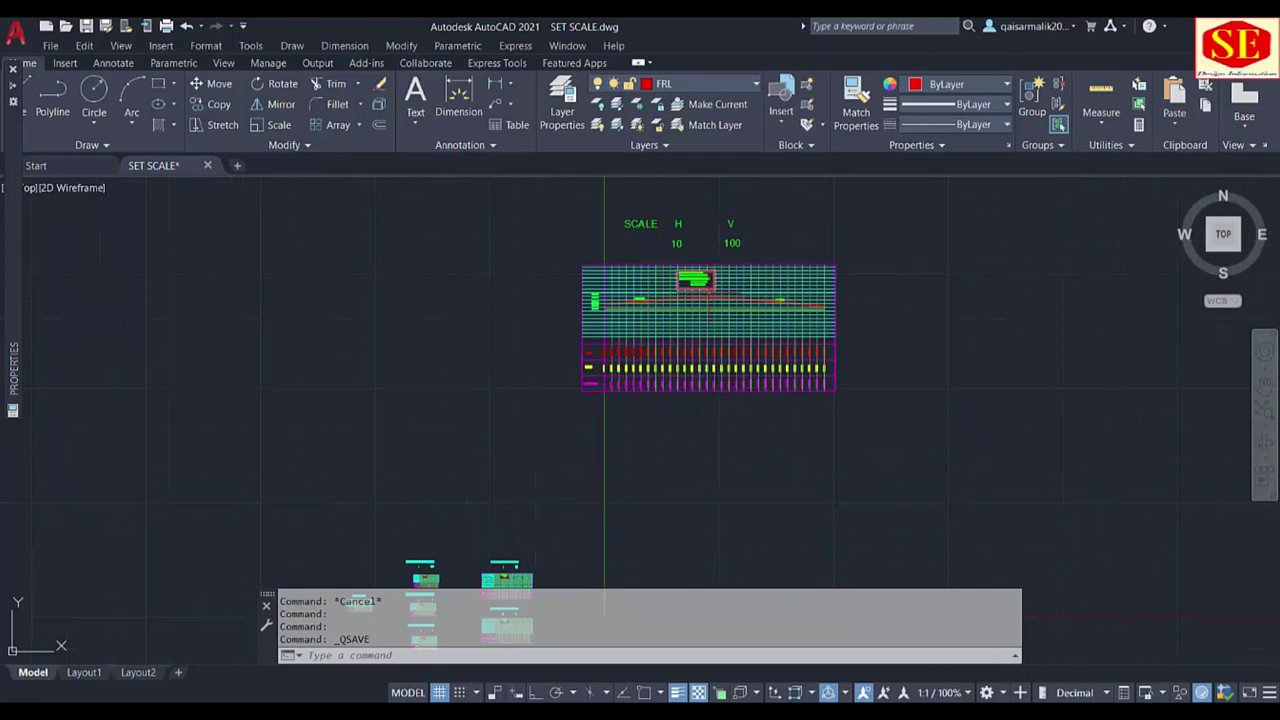
scroll(714, 298, up, 2)
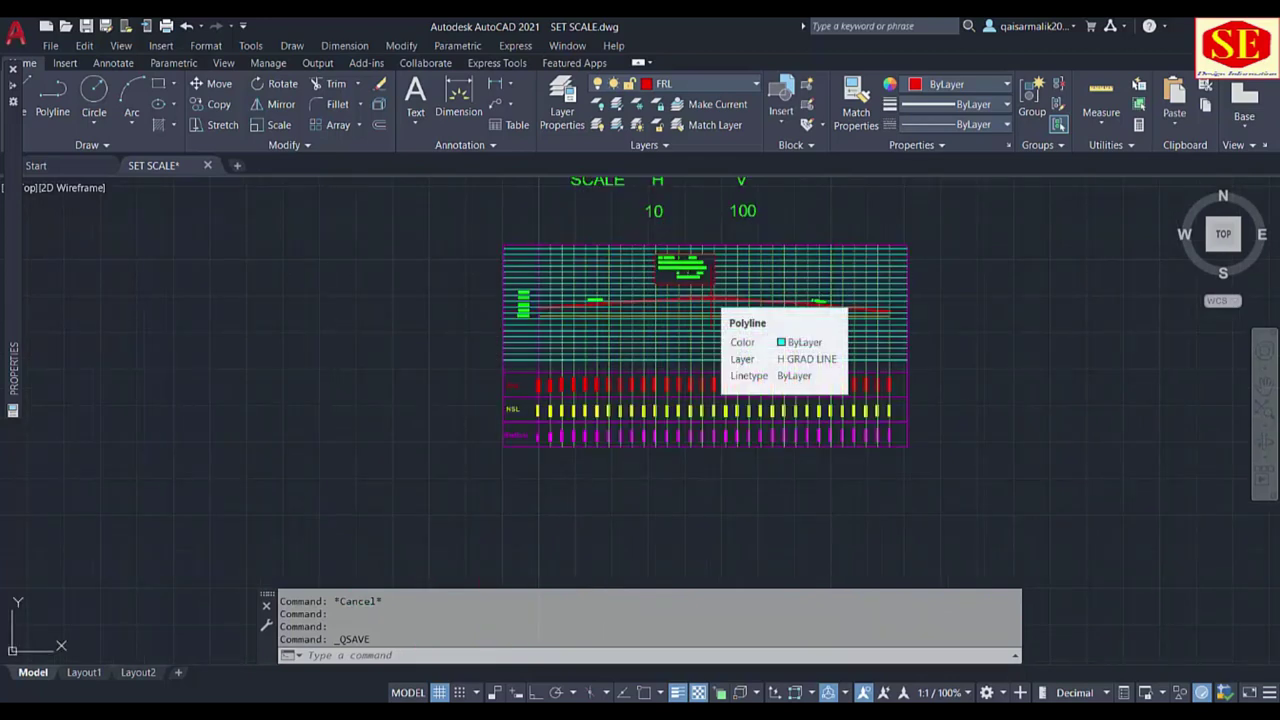
scroll(714, 298, down, 5)
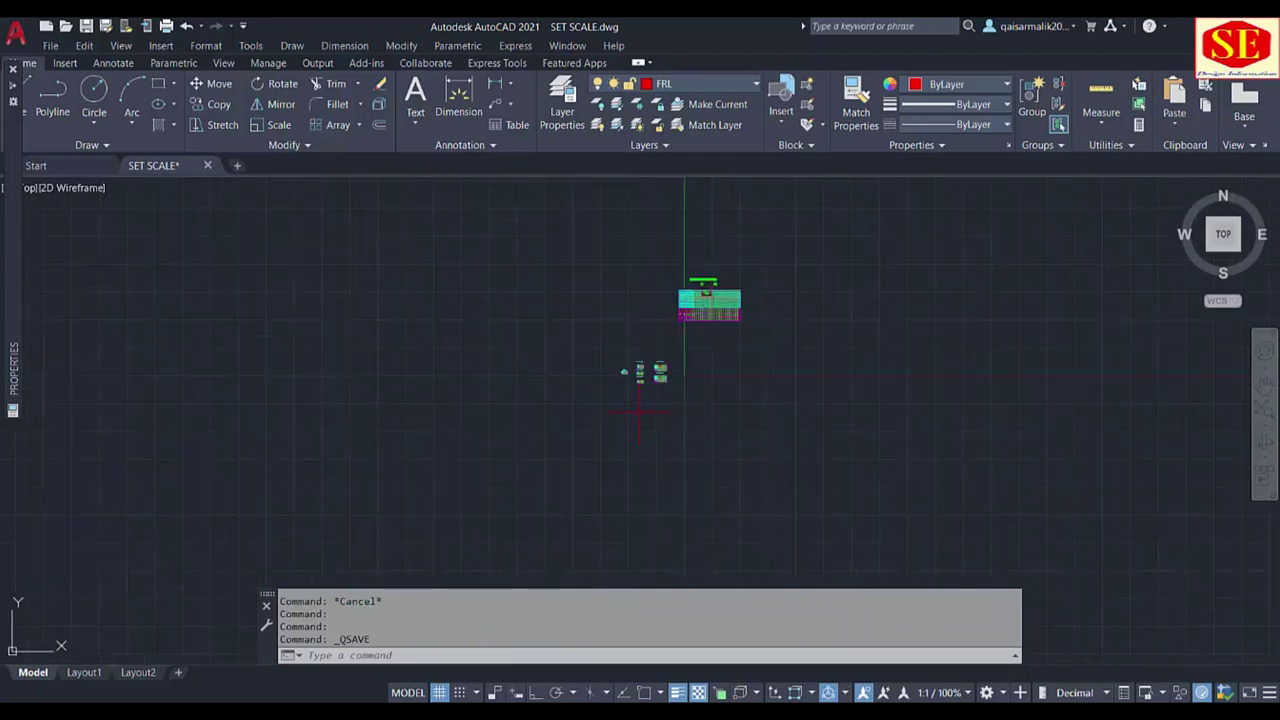
middle_drag(700, 295, 678, 215)
scroll(678, 192, up, 2)
scroll(678, 192, up, 2)
scroll(590, 293, up, 3)
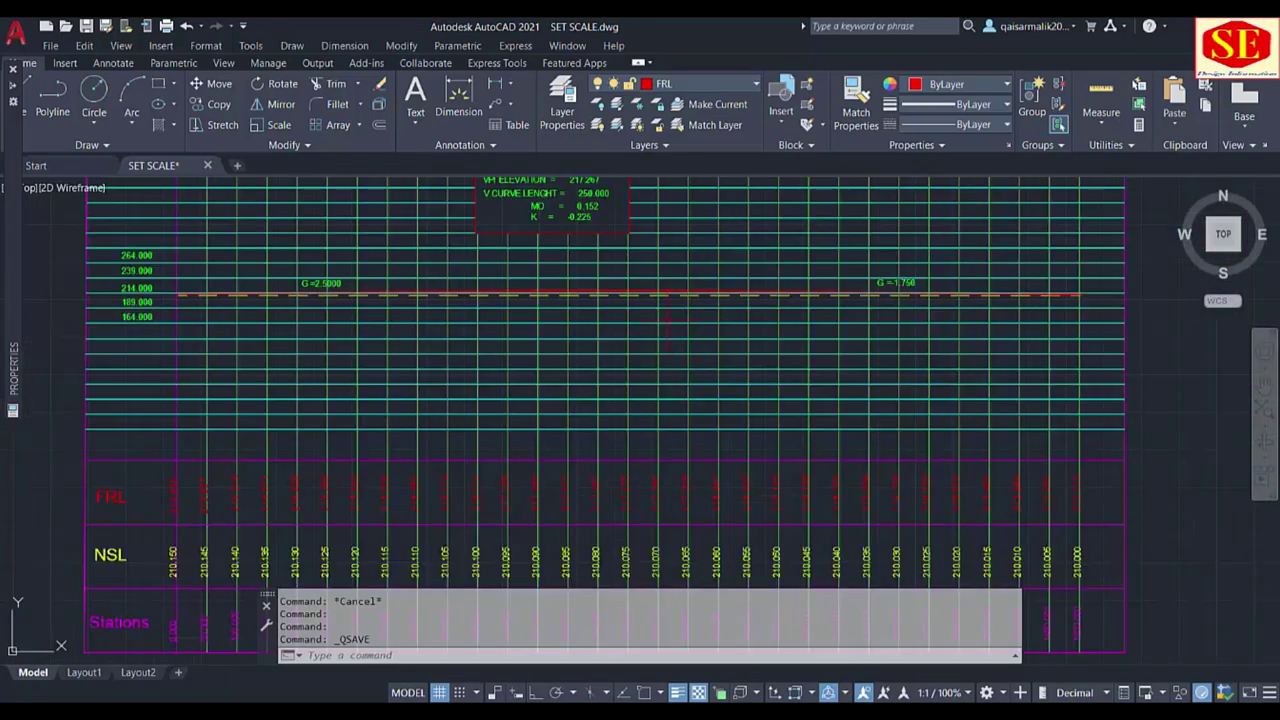
mouse_move(590, 293)
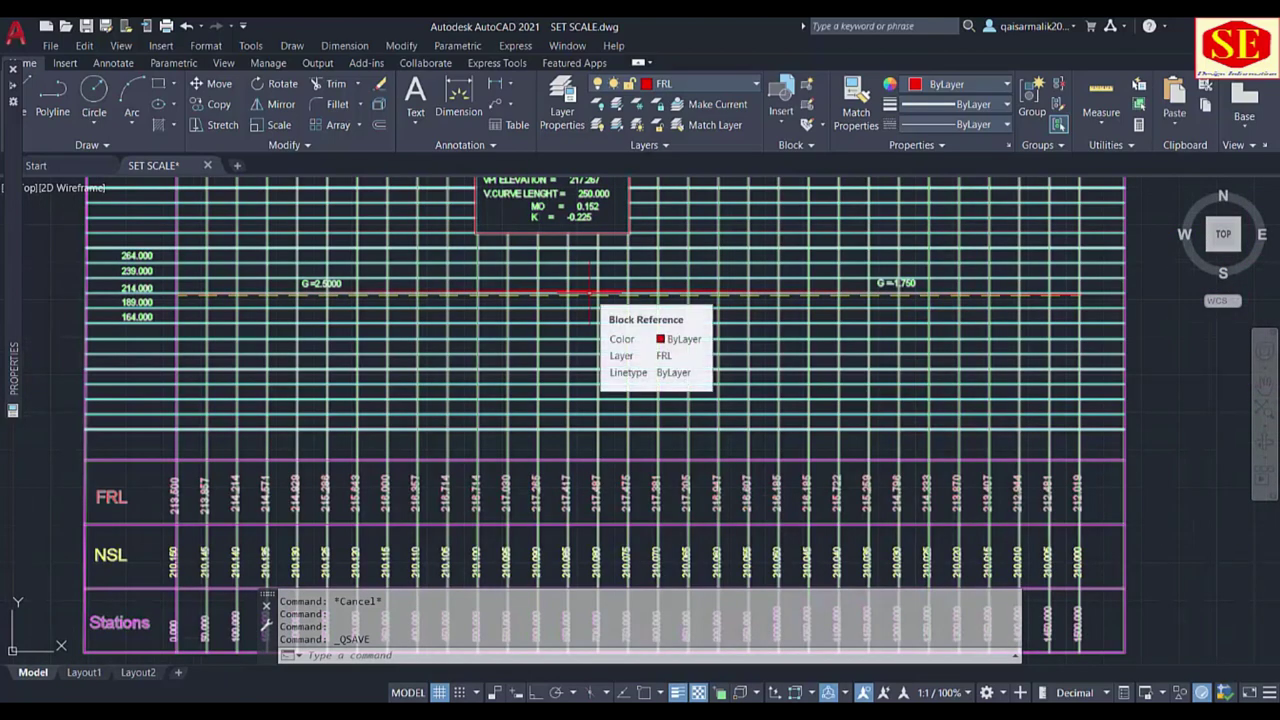
scroll(618, 314, up, 2)
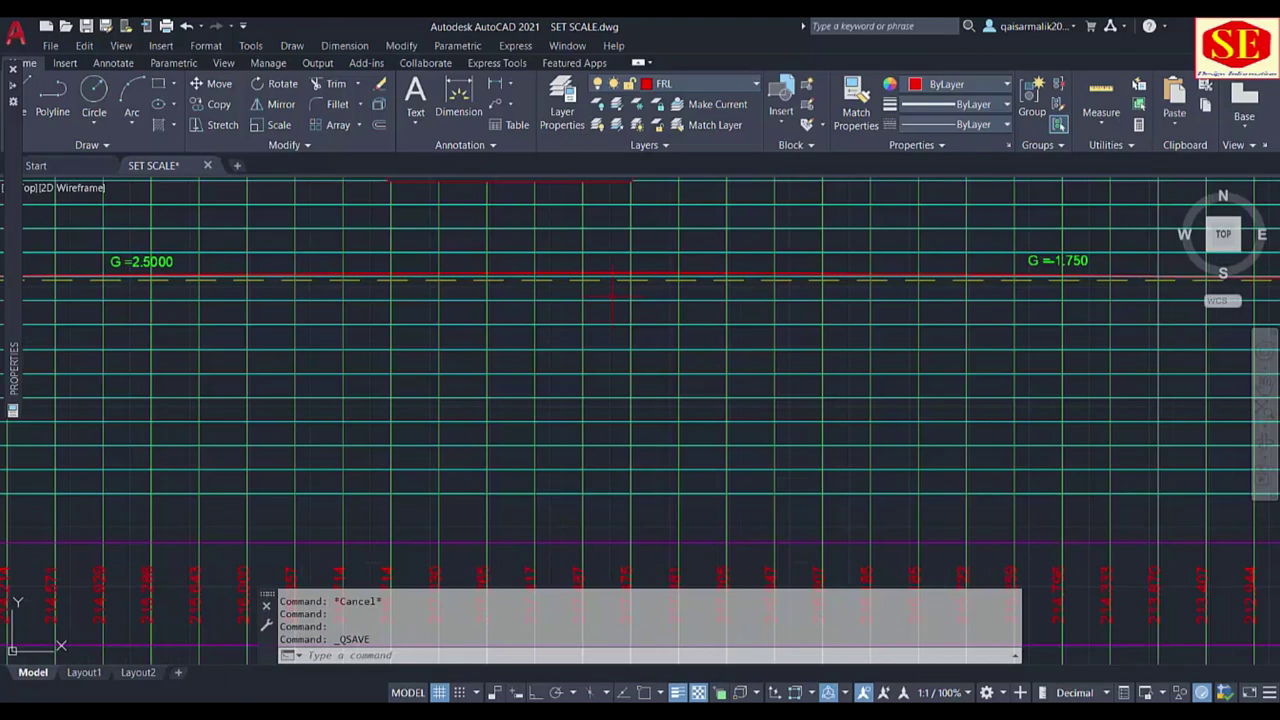
scroll(614, 290, up, 2)
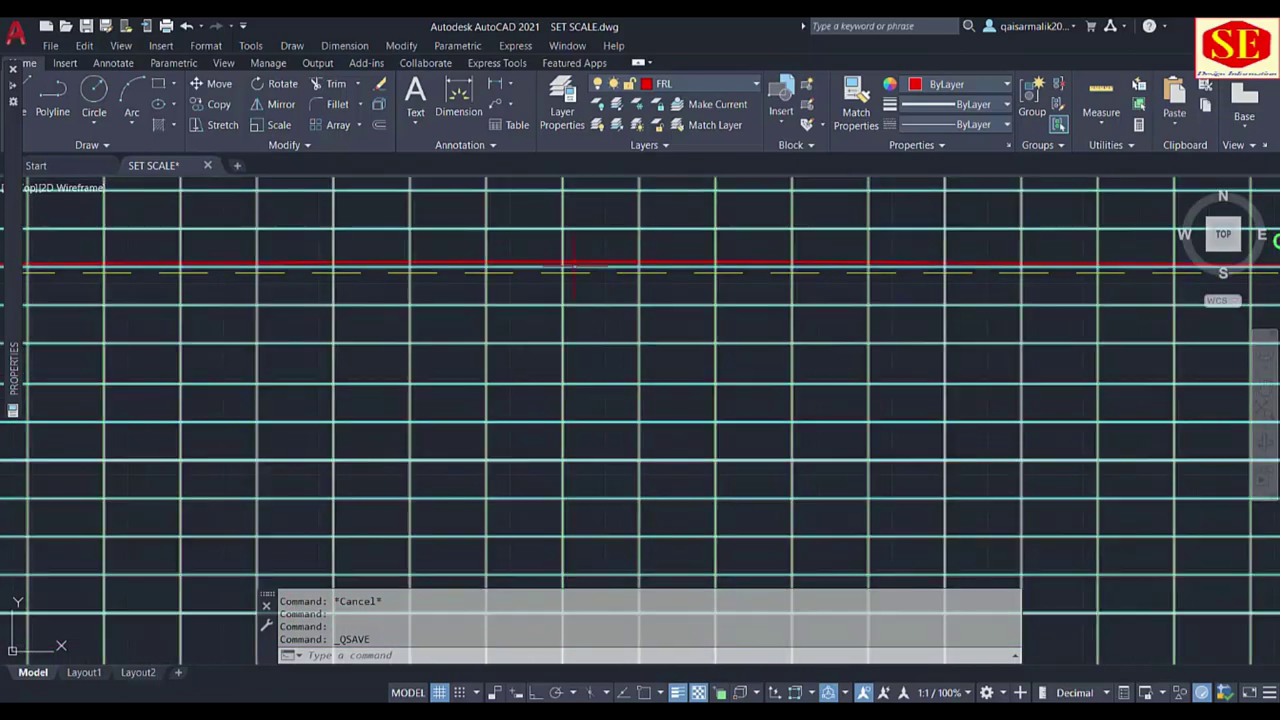
scroll(573, 265, down, 9)
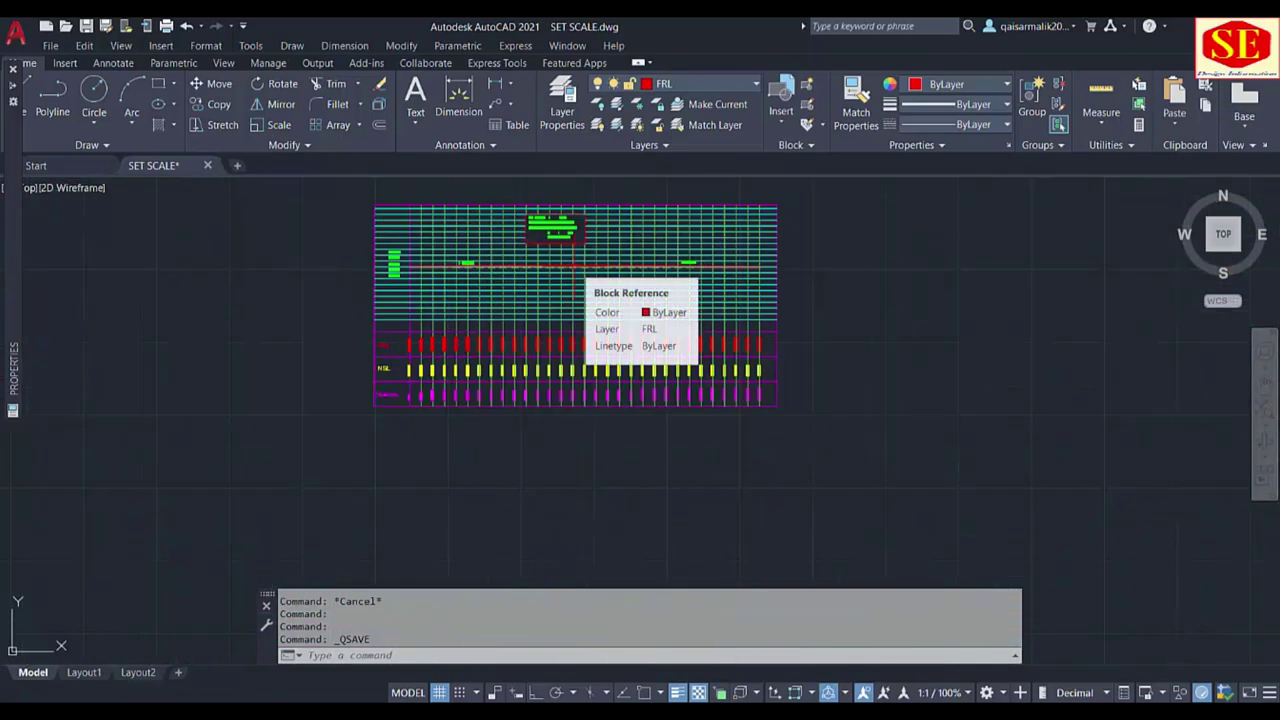
scroll(573, 265, down, 2)
mouse_move(297, 333)
middle_down()
mouse_move(637, 296)
mouse_move(607, 512)
middle_up()
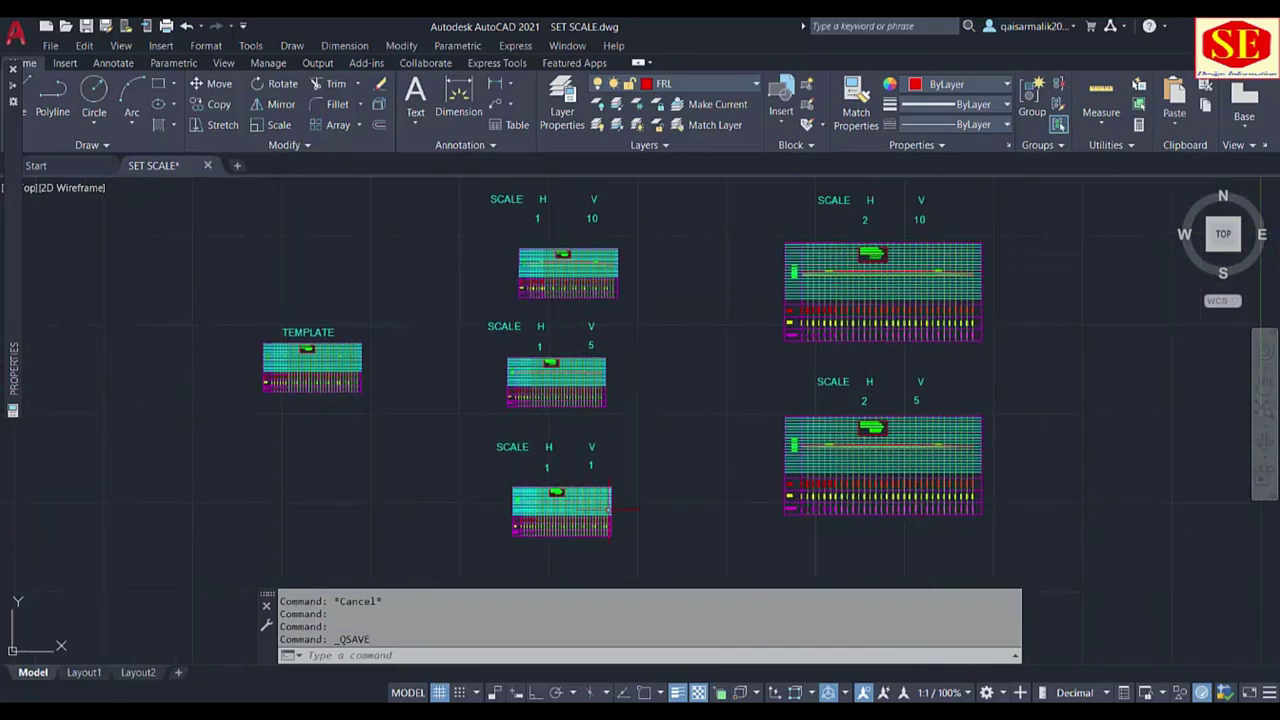
middle_drag(860, 236, 740, 380)
scroll(740, 380, up, 5)
scroll(740, 380, up, 4)
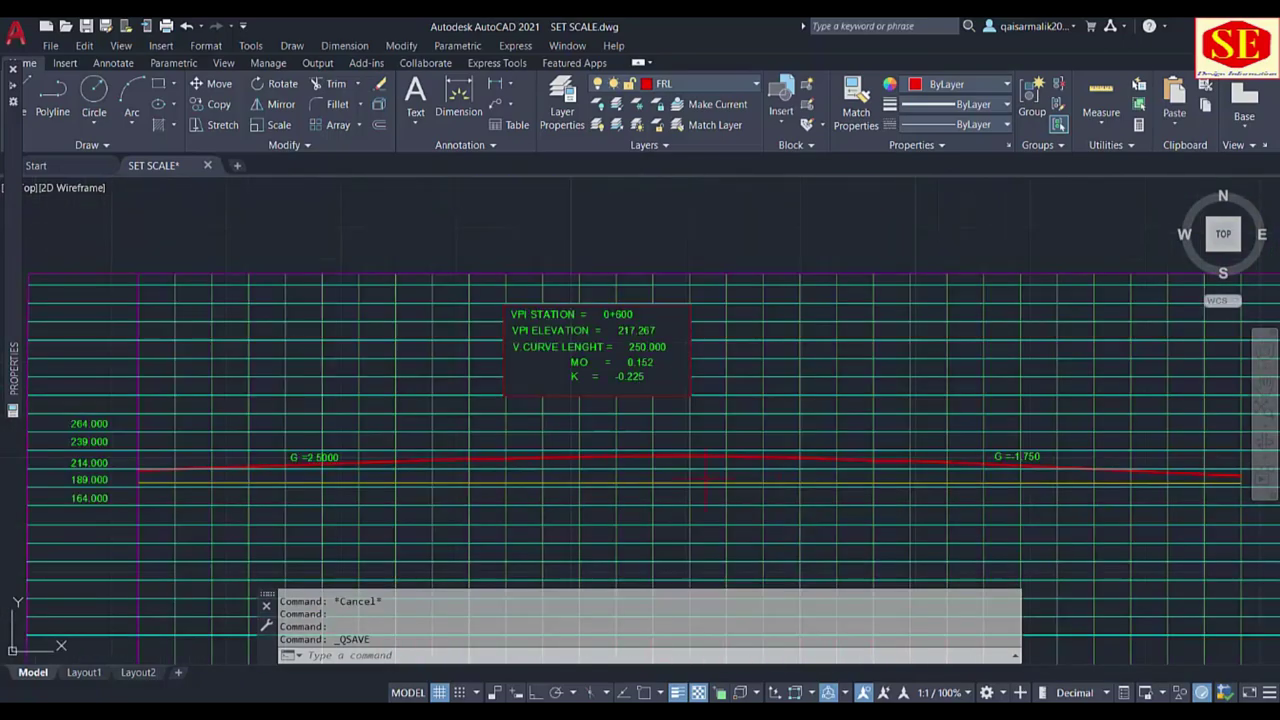
scroll(548, 450, down, 2)
middle_drag(477, 453, 477, 393)
scroll(477, 393, up, 3)
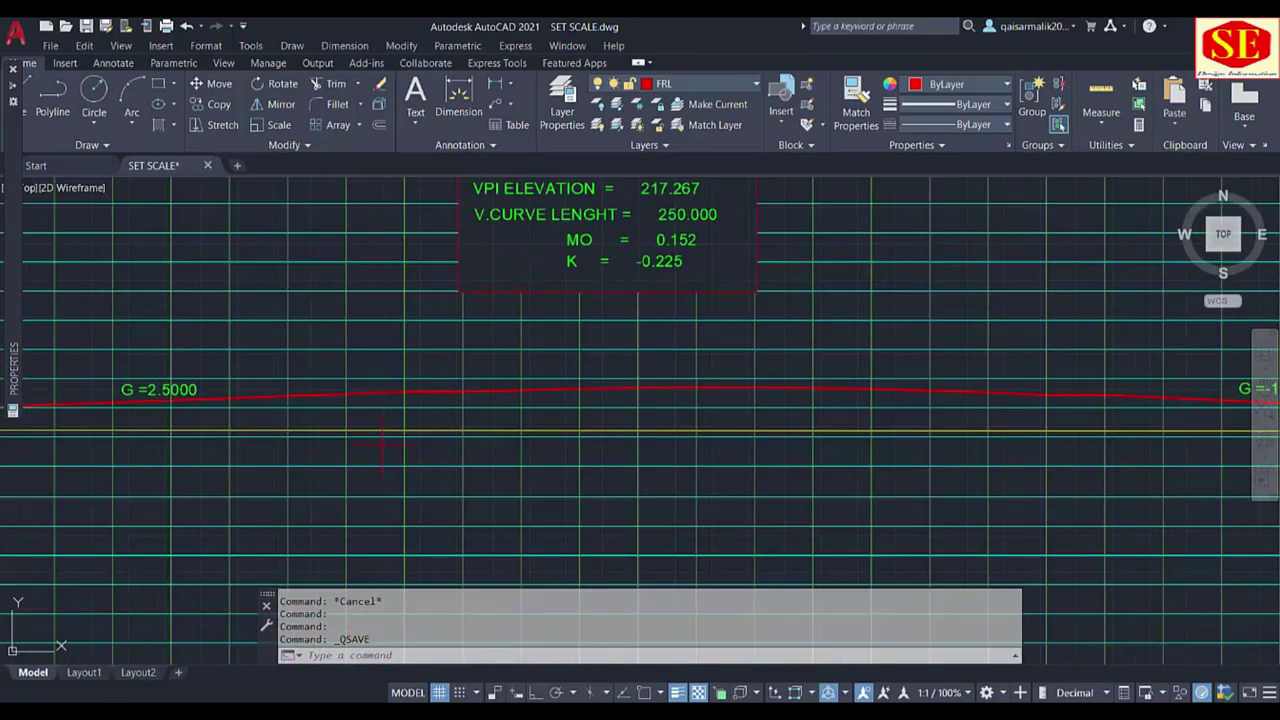
scroll(418, 421, down, 5)
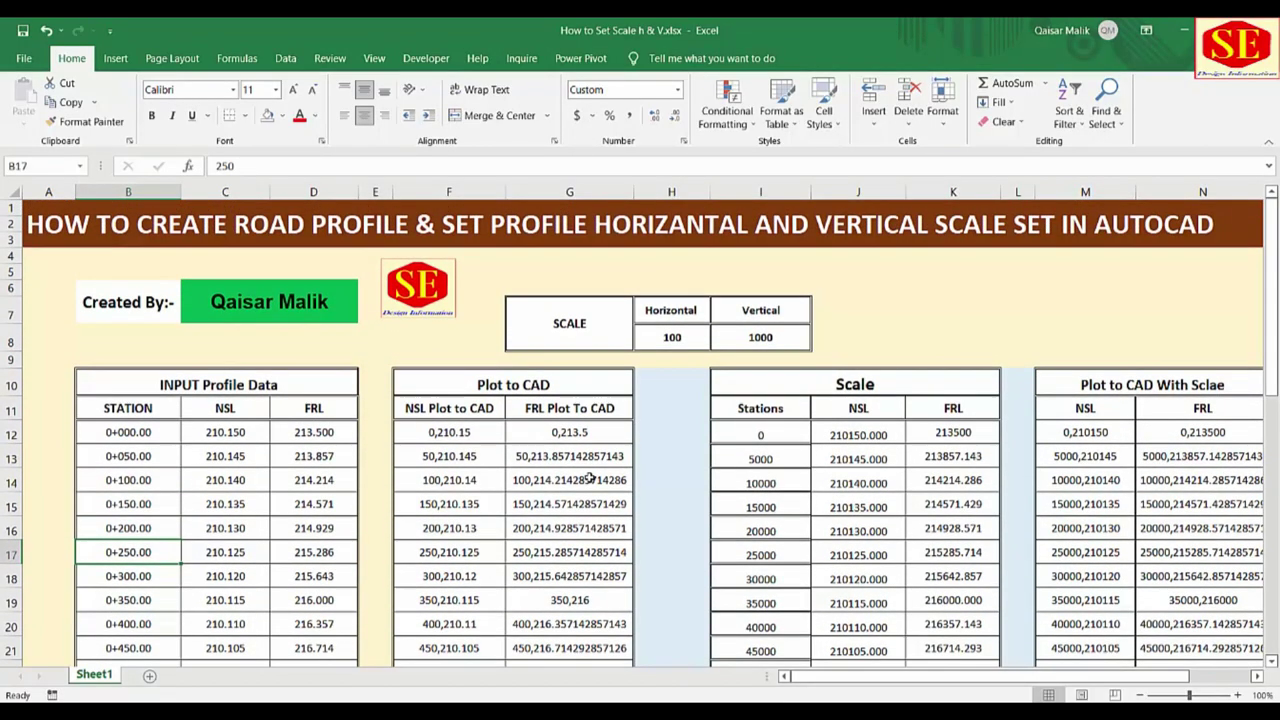
Review the horizontal and vertical scale values in H8 and I8
scroll(590, 477, down, 1)
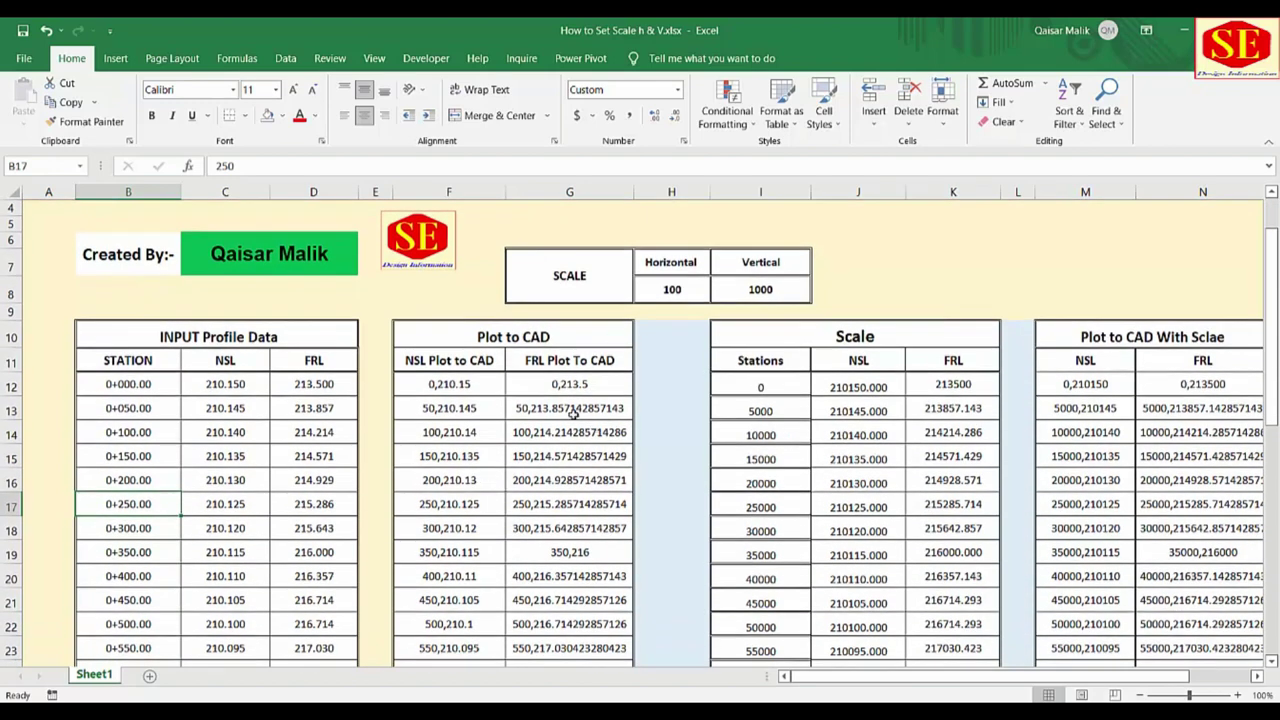
scroll(573, 414, down, 1)
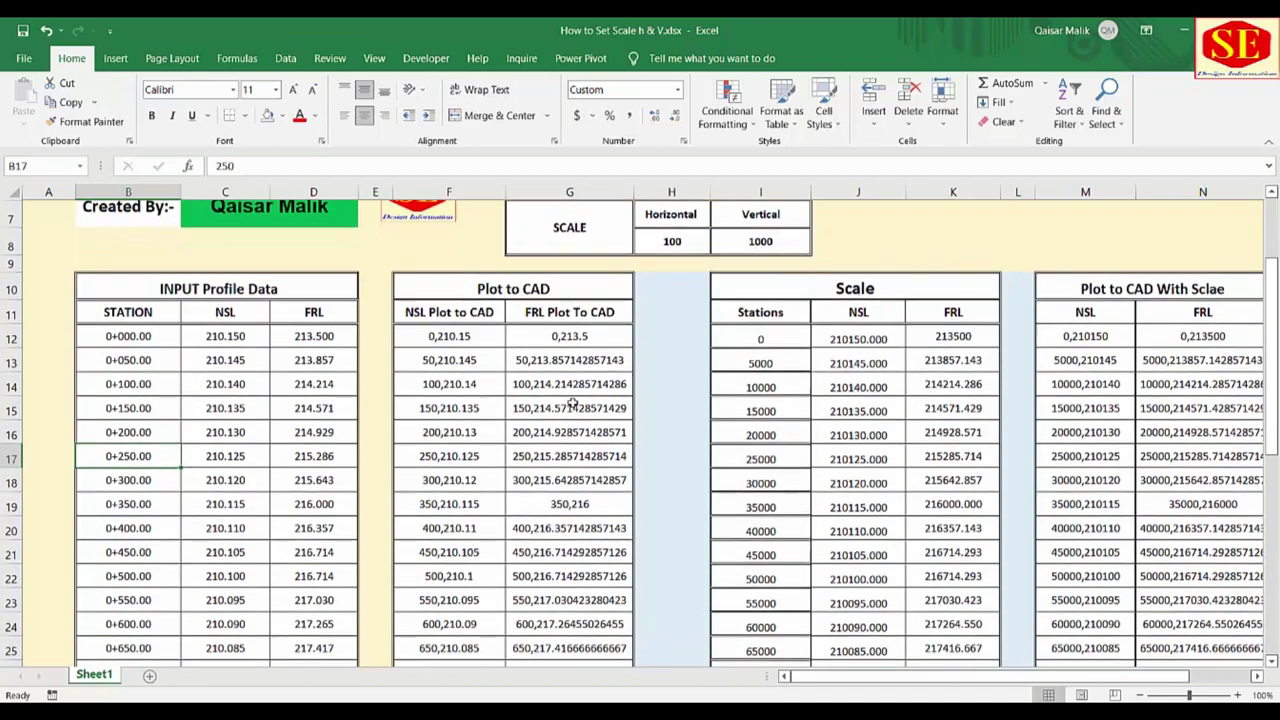
scroll(702, 336, up, 2)
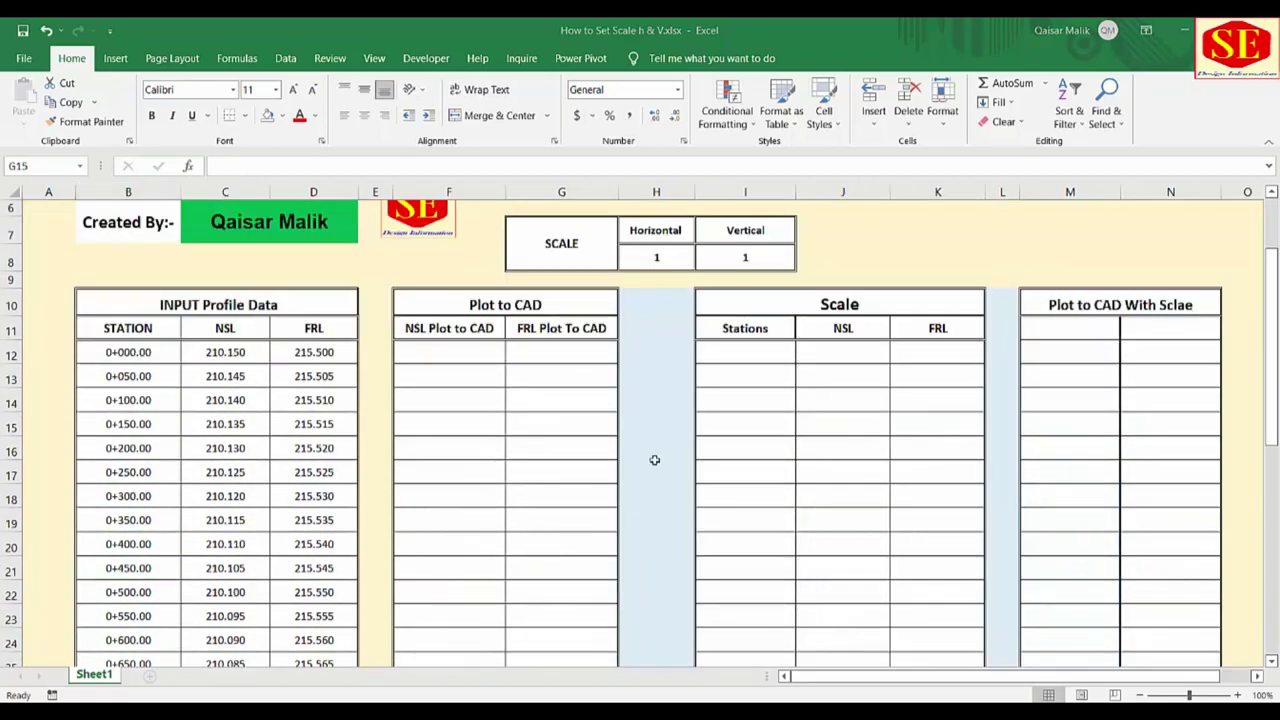
scroll(654, 457, up, 2)
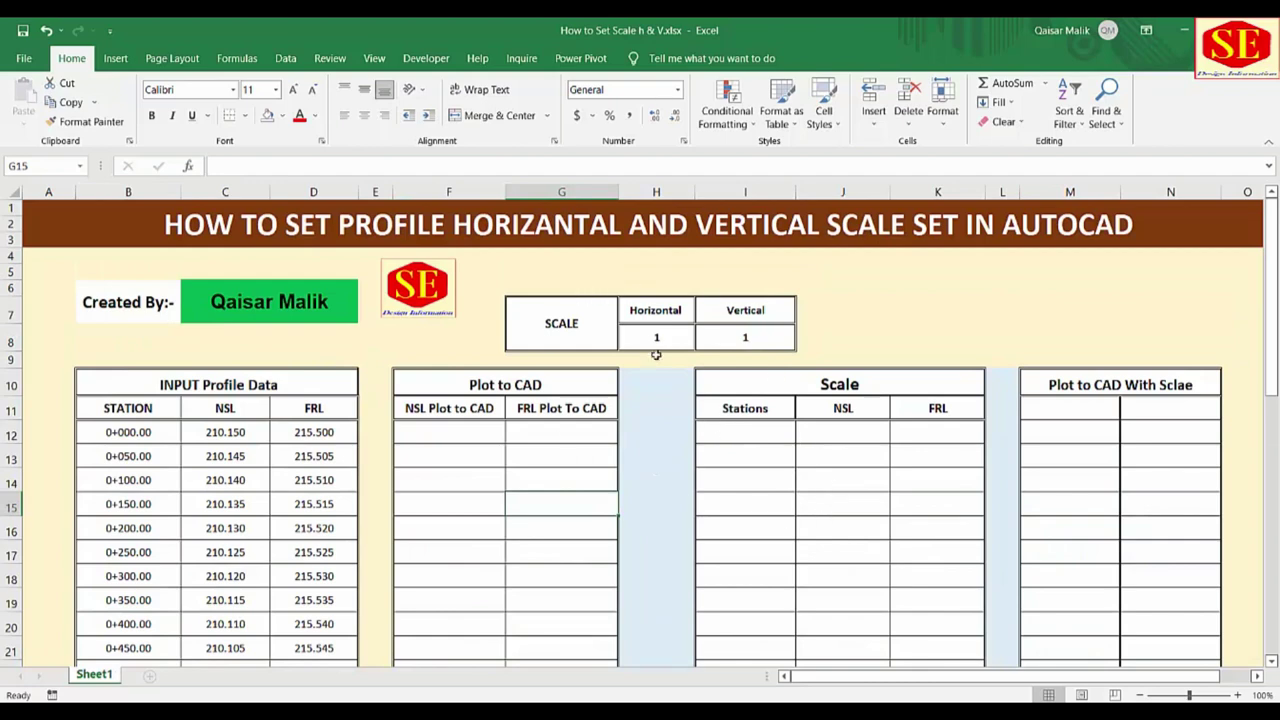
click(657, 345)
click(738, 342)
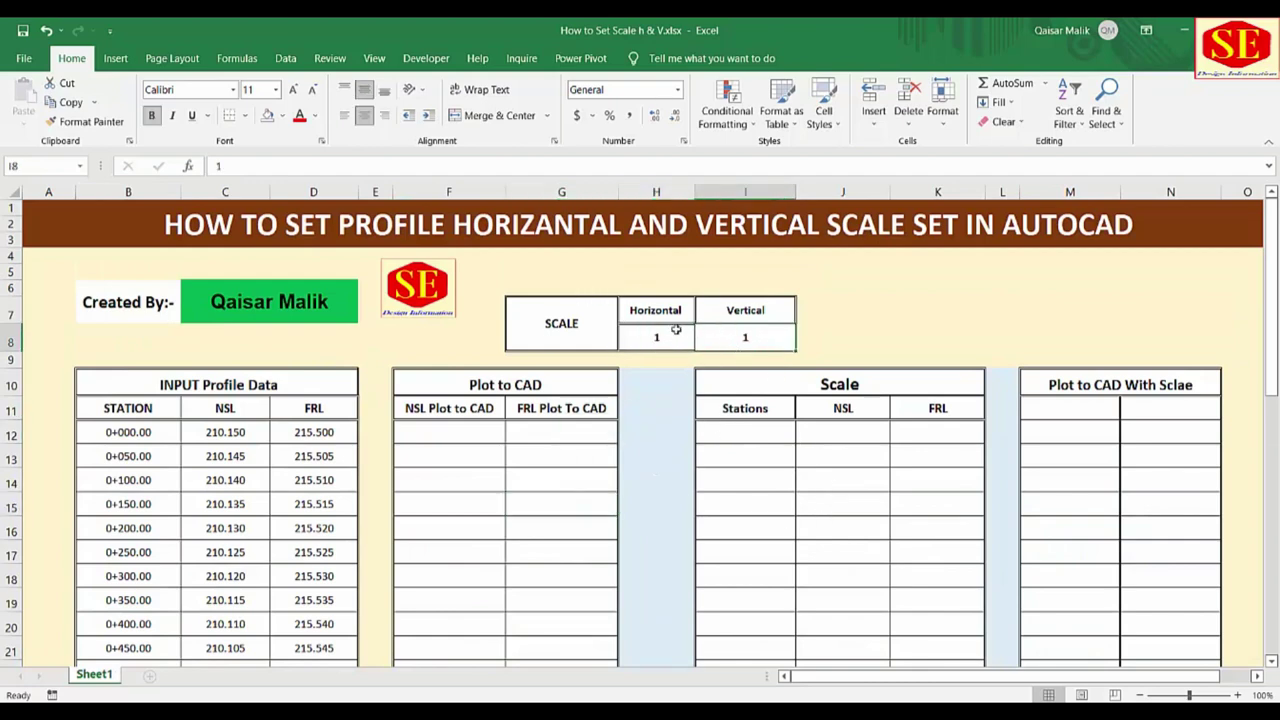
Walk through the station values in column B of the INPUT Profile Data table
scroll(735, 340, down, 1)
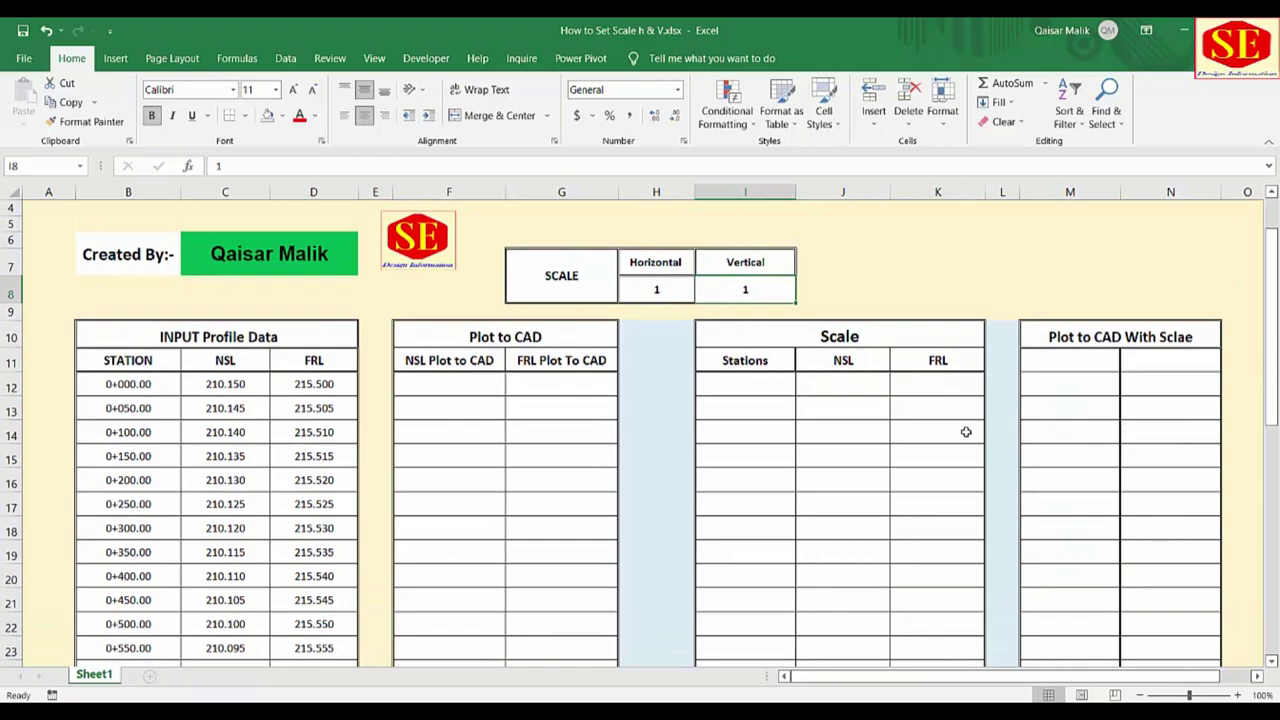
scroll(890, 420, down, 1)
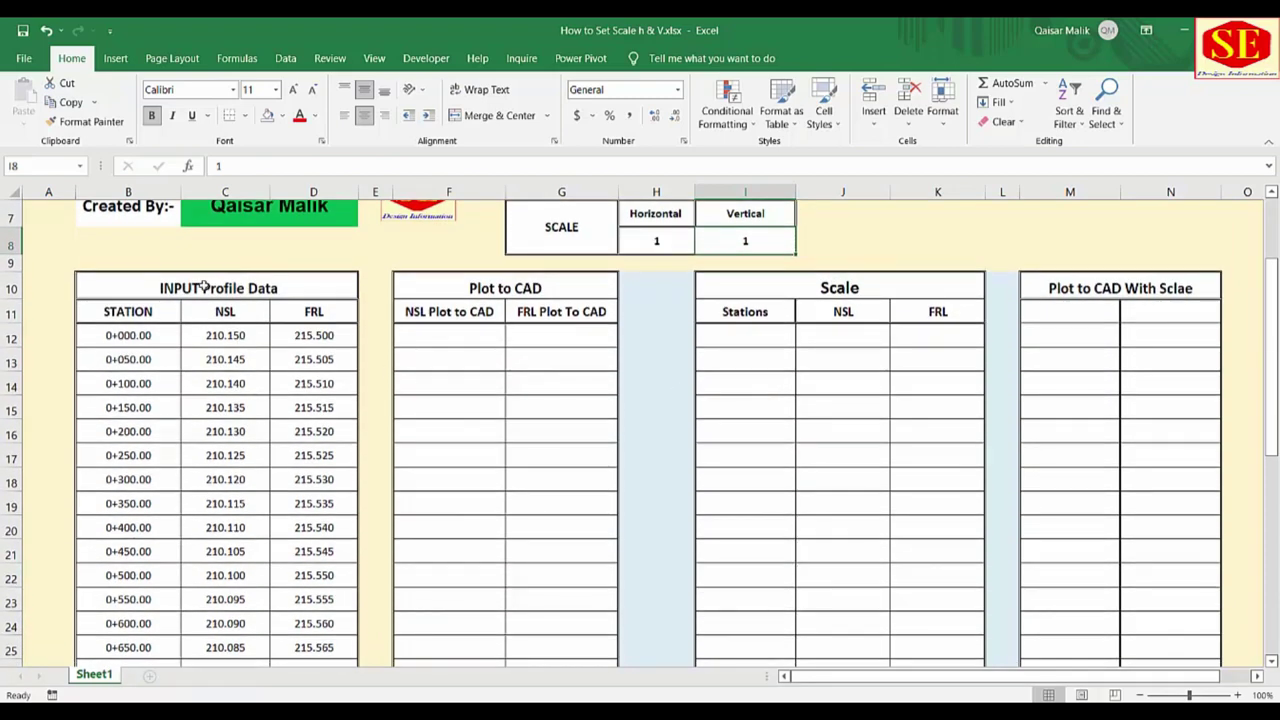
click(203, 286)
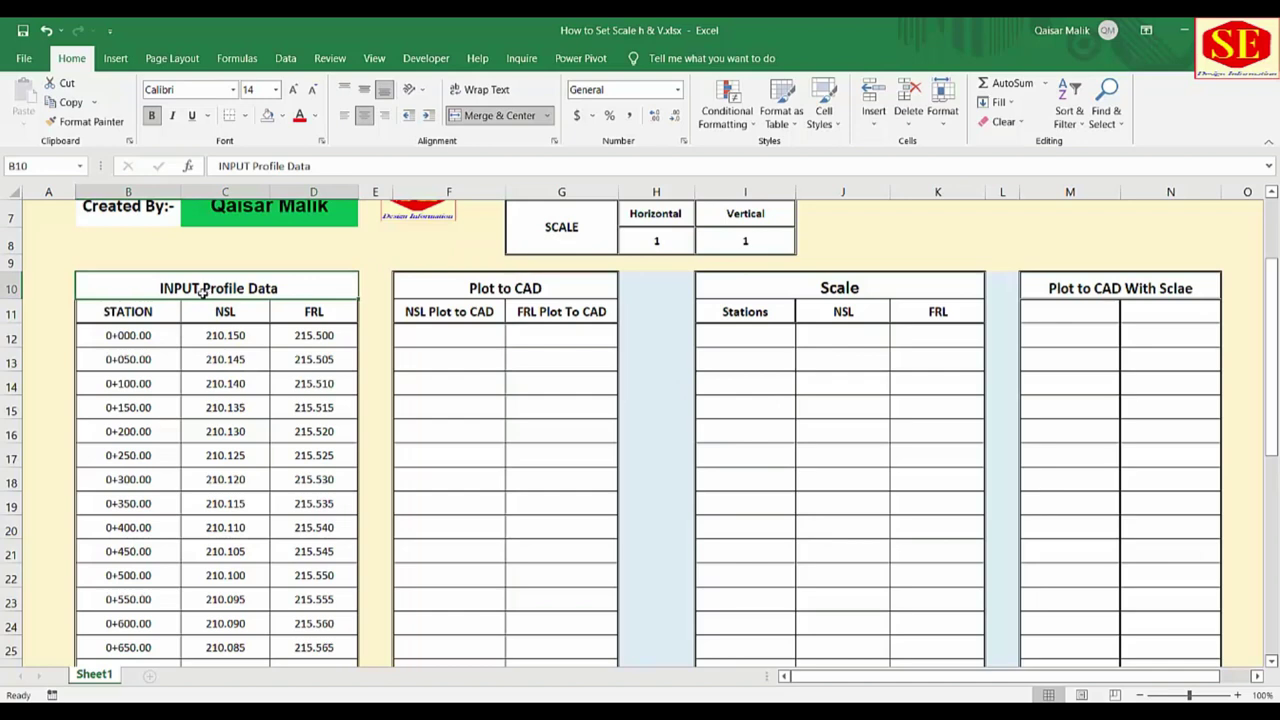
click(176, 312)
click(145, 338)
click(140, 383)
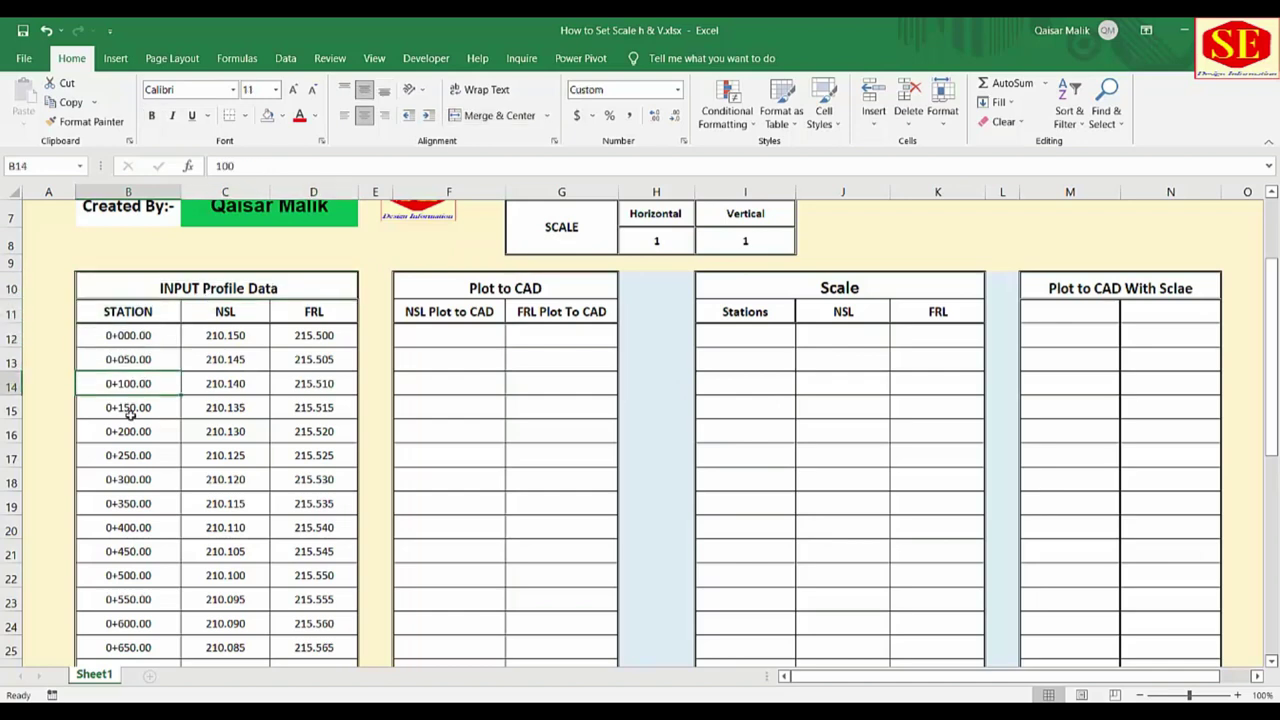
click(130, 413)
click(136, 338)
click(133, 366)
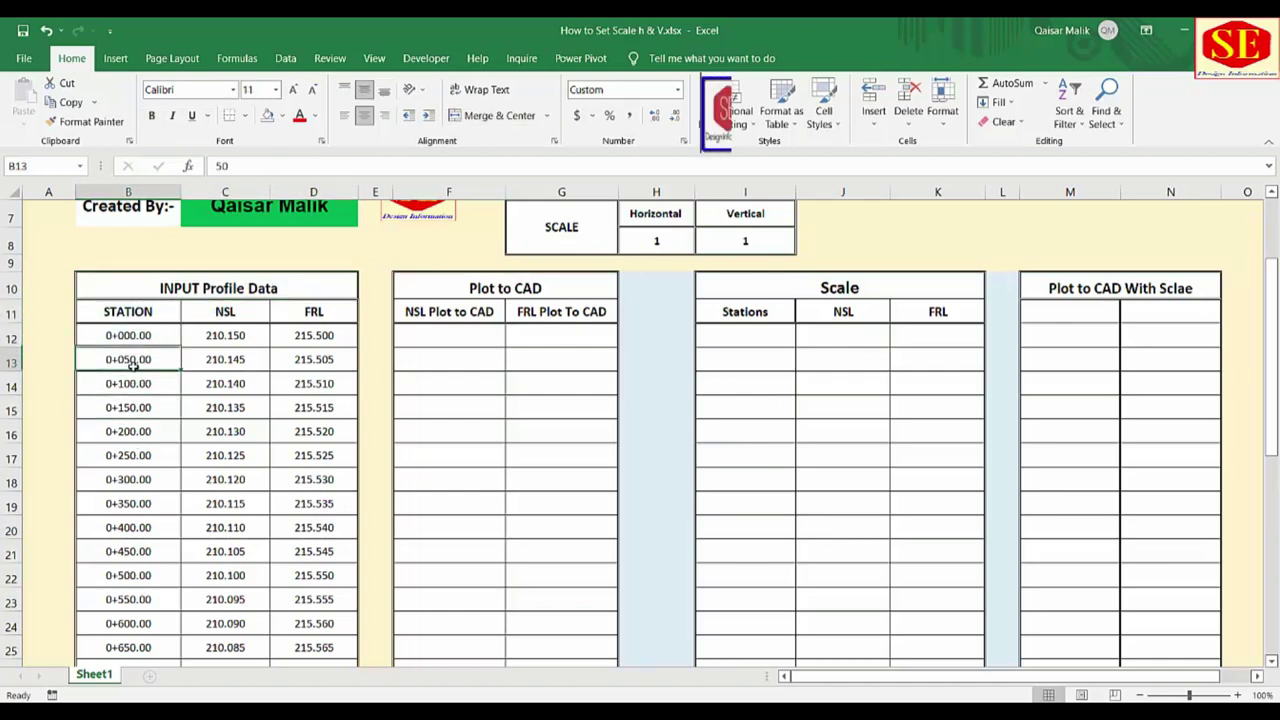
click(130, 383)
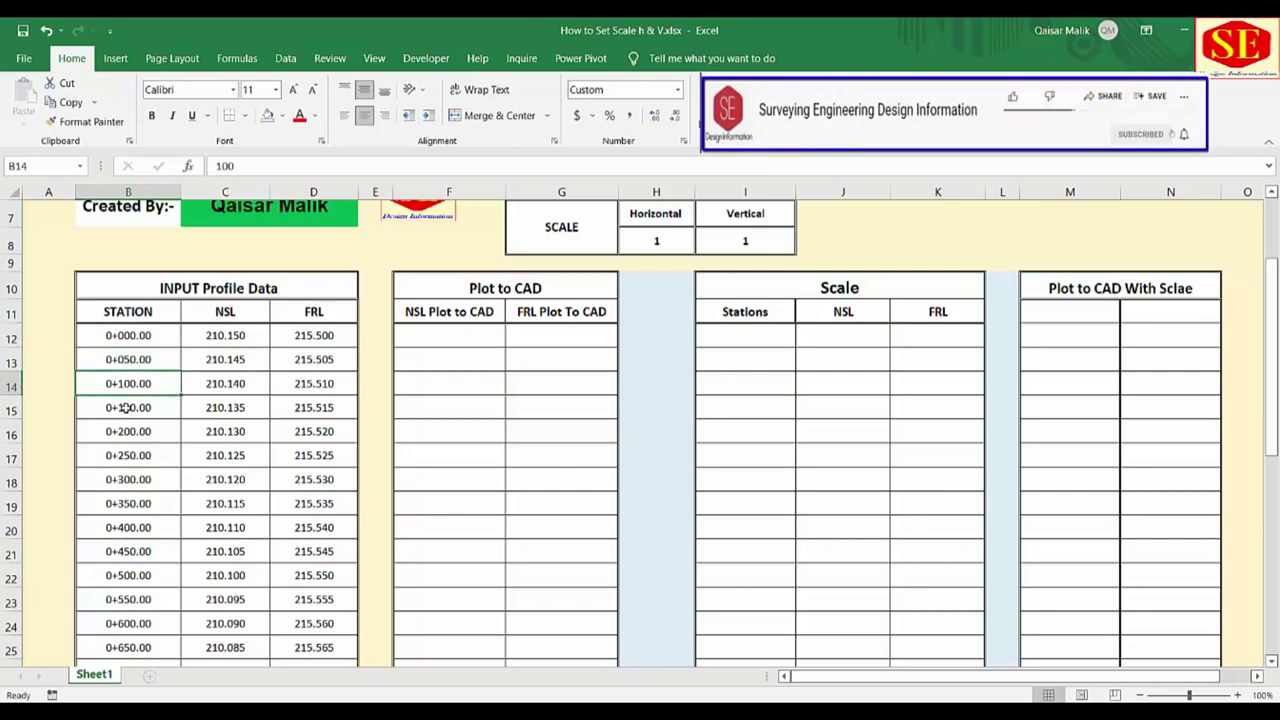
Enter the starting NSL 210.15 in C12 and FRL 215.5 in D12
click(240, 330)
text(210)
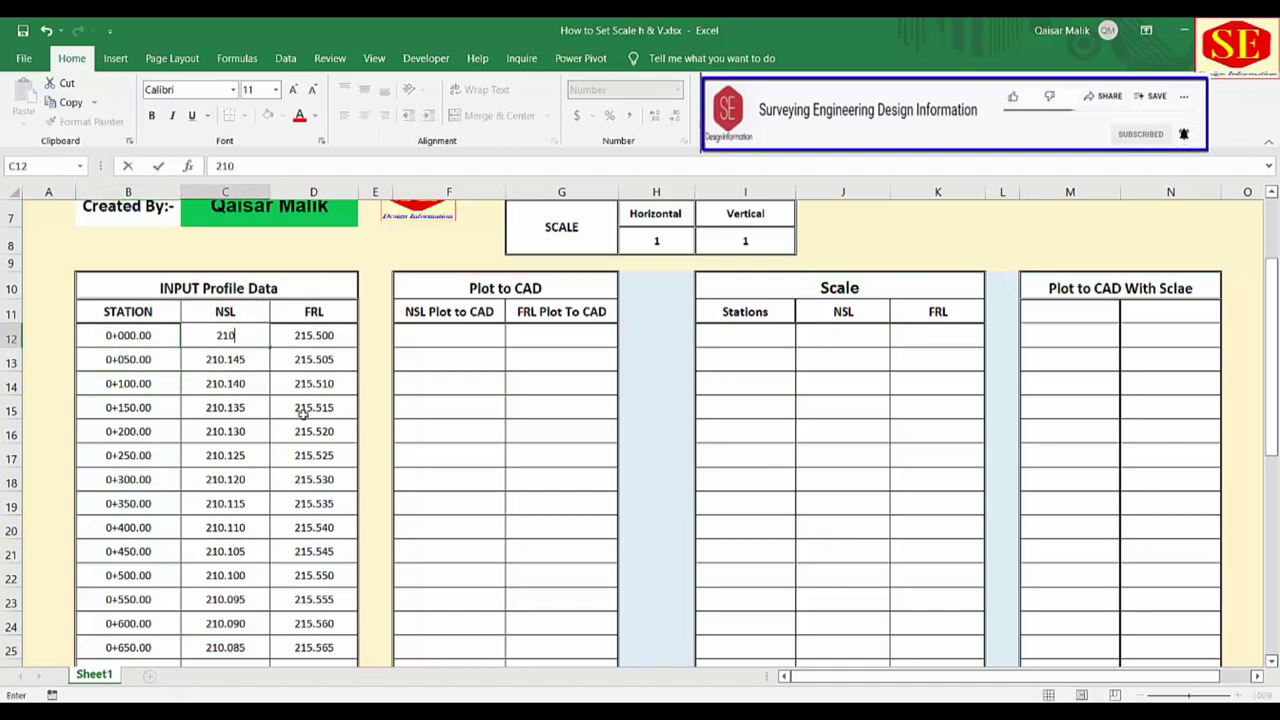
text(.15)
key(Return)
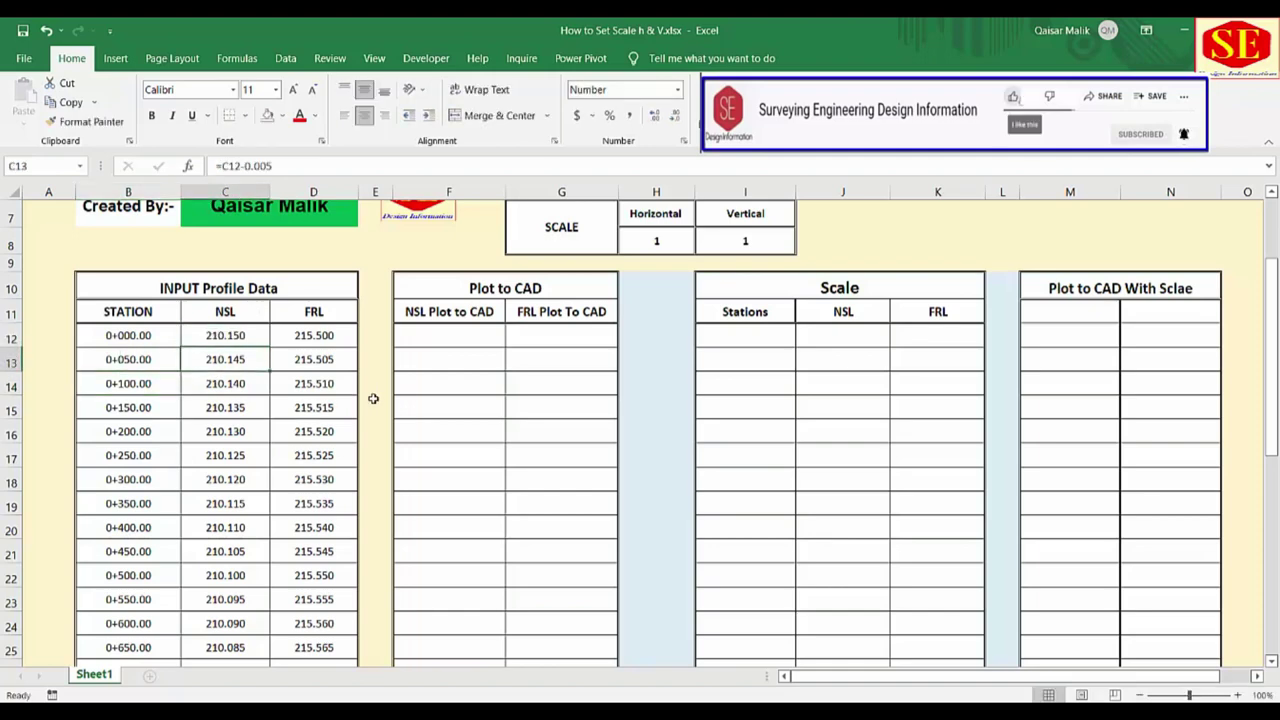
click(310, 335)
text(215)
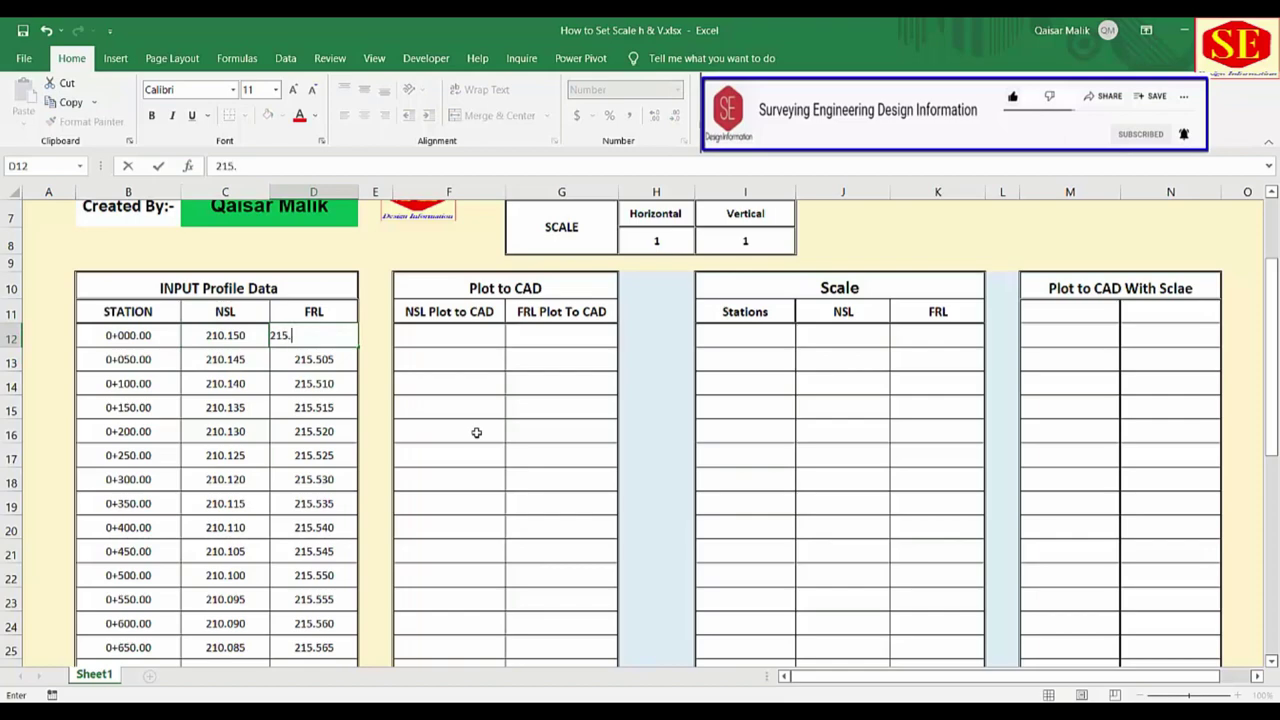
text(.5)
key(Return)
scroll(220, 325, down, 1)
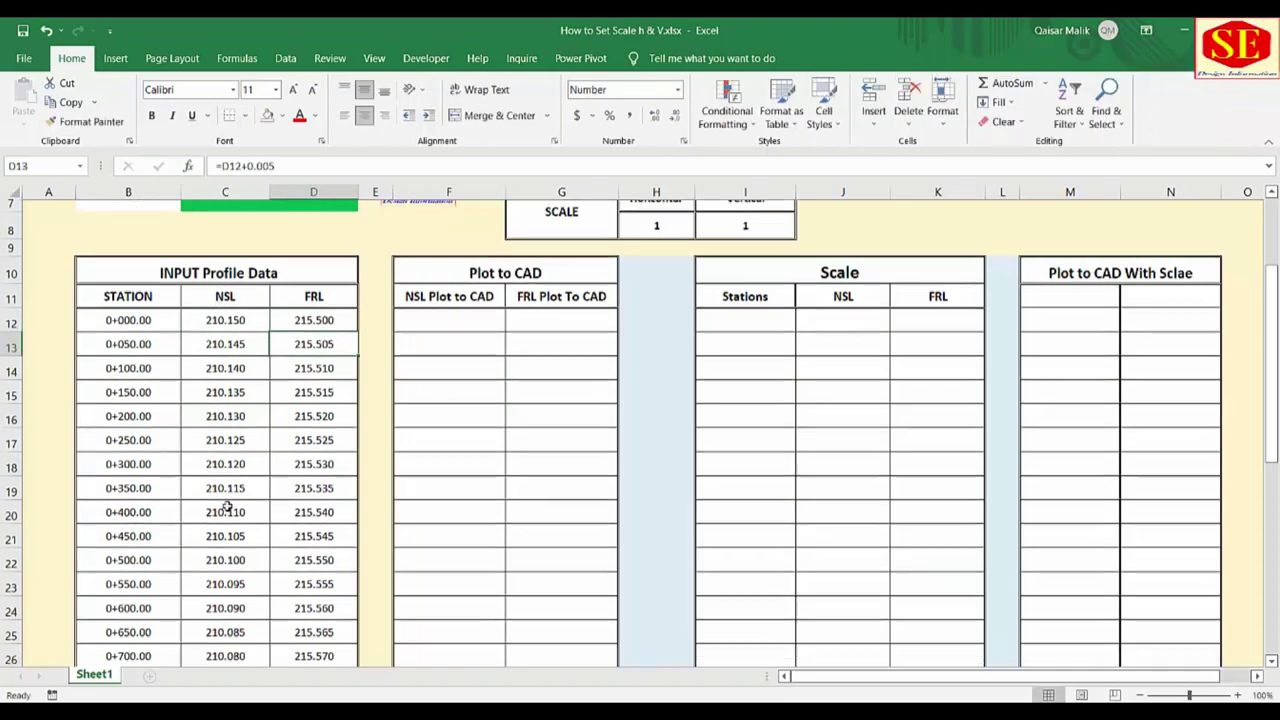
scroll(190, 495, down, 3)
scroll(183, 426, down, 3)
scroll(171, 528, up, 1)
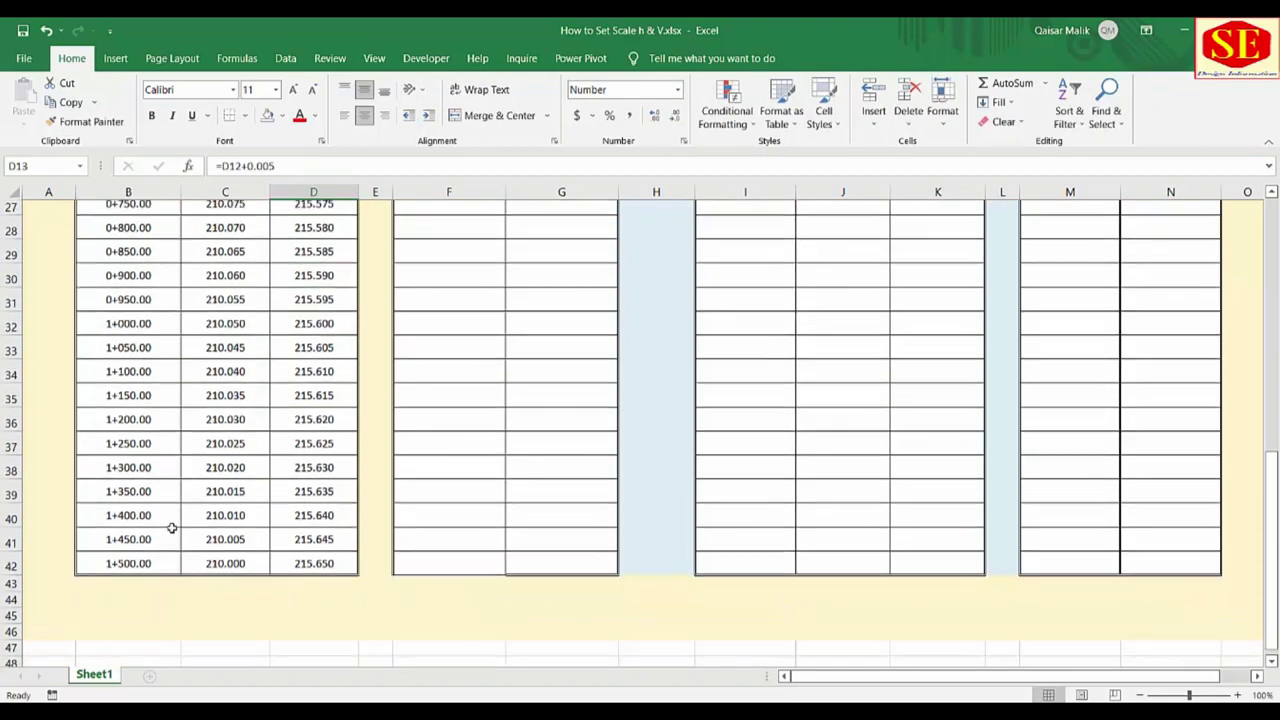
scroll(178, 526, up, 5)
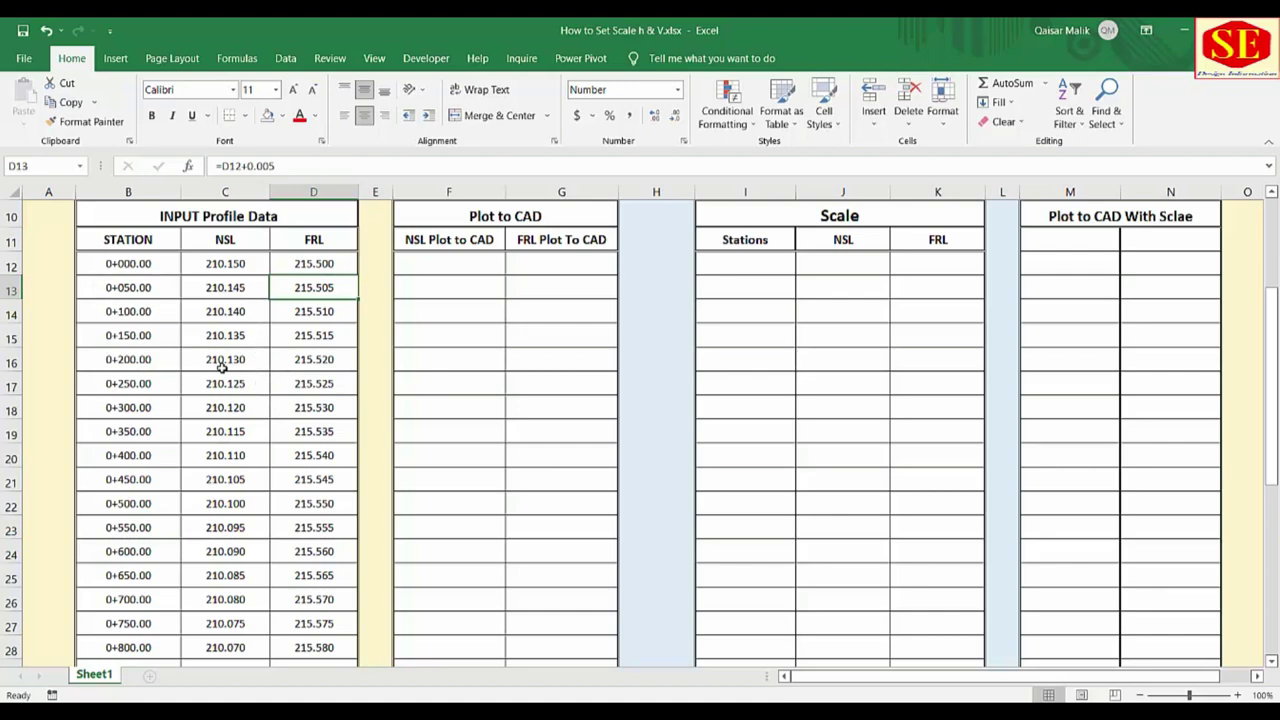
scroll(222, 367, up, 1)
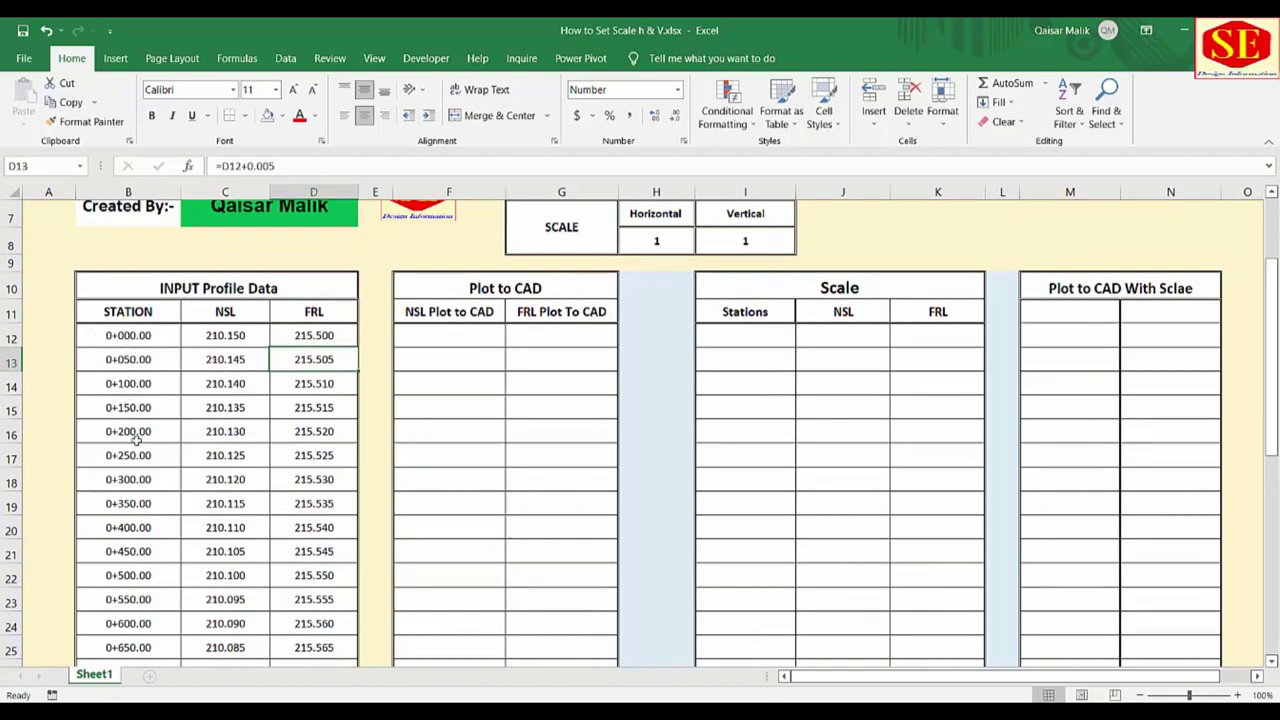
click(503, 289)
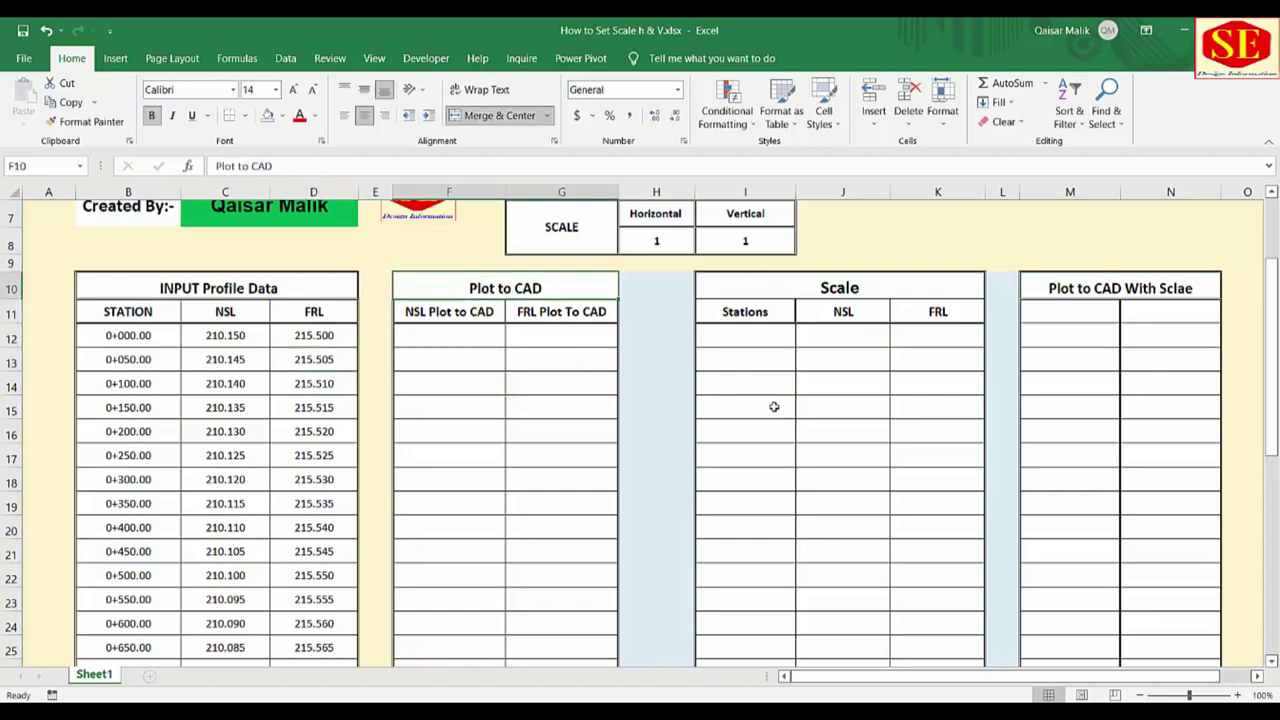
scroll(771, 403, up, 1)
click(503, 390)
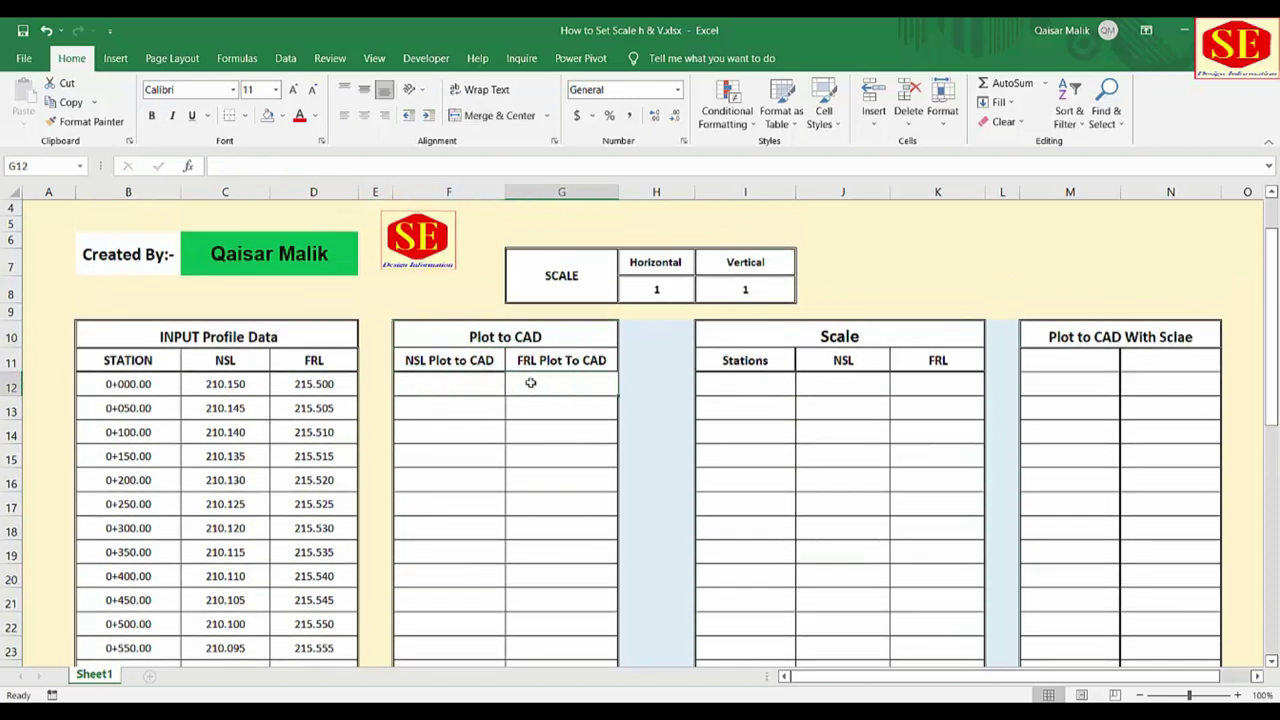
click(688, 287)
click(746, 289)
click(654, 289)
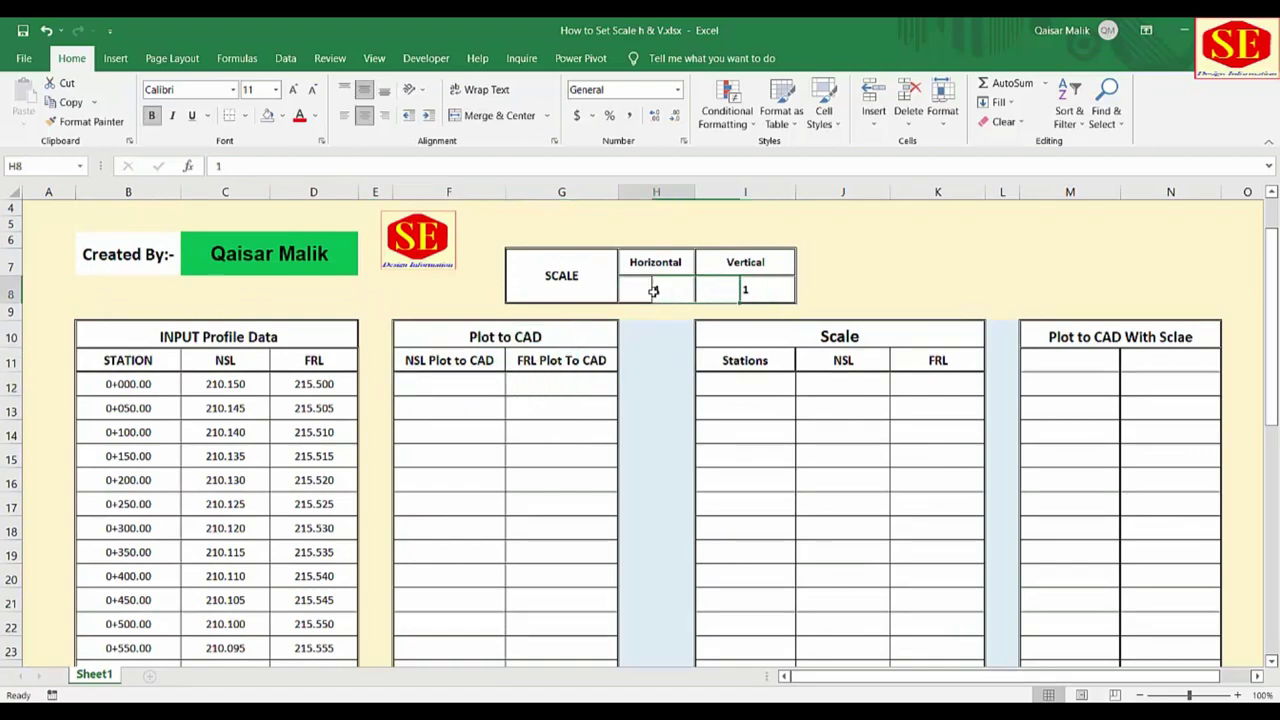
click(745, 290)
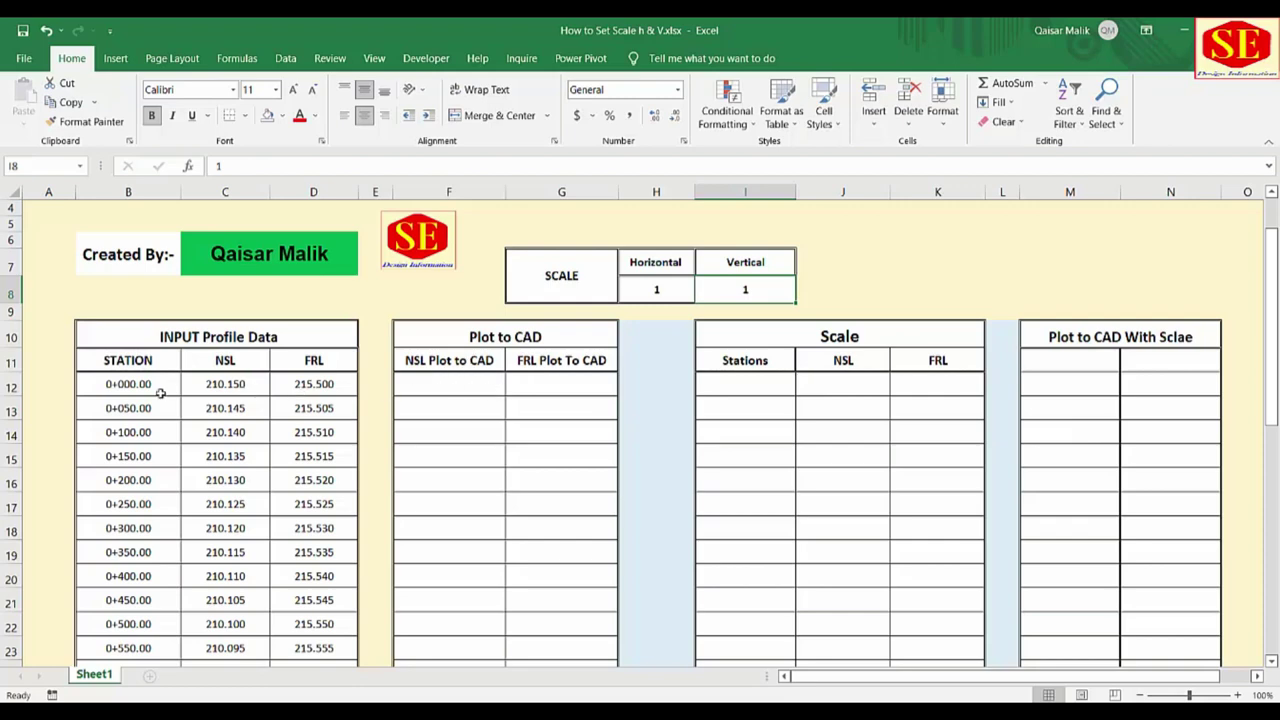
click(432, 388)
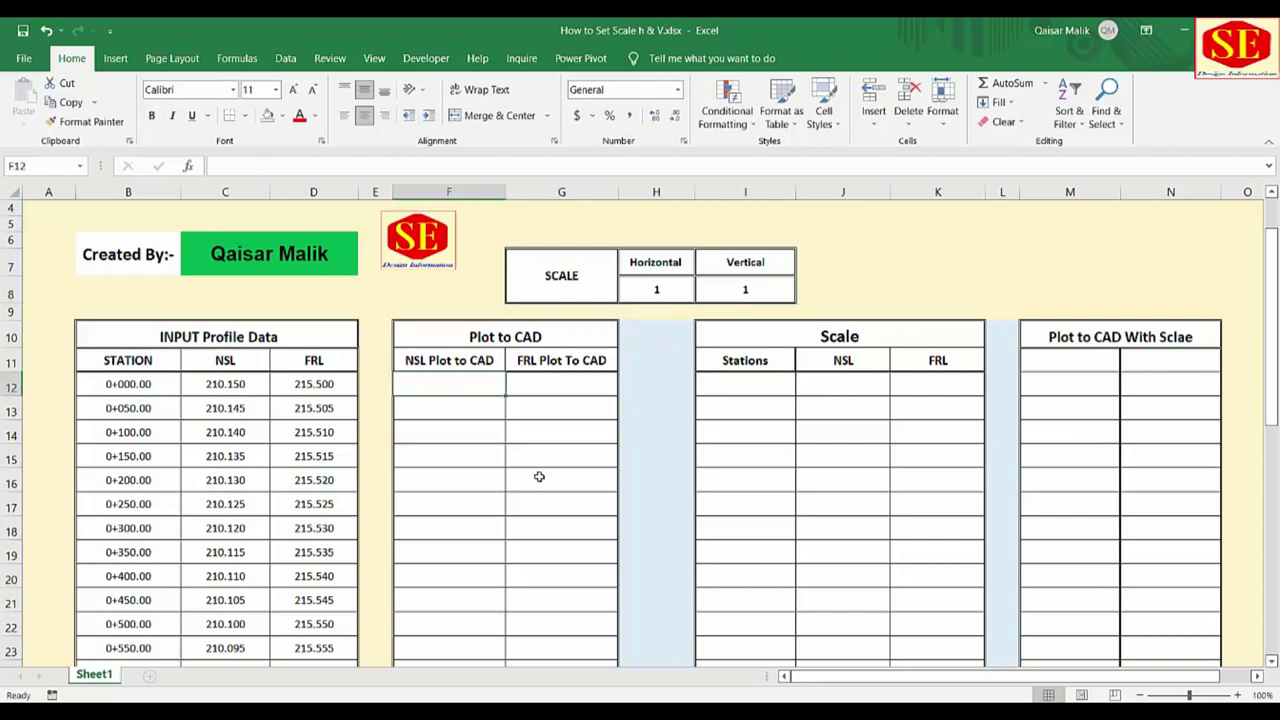
Enter station,NSL formulas like =B12&","&C12 in F12 and F13
text(=)
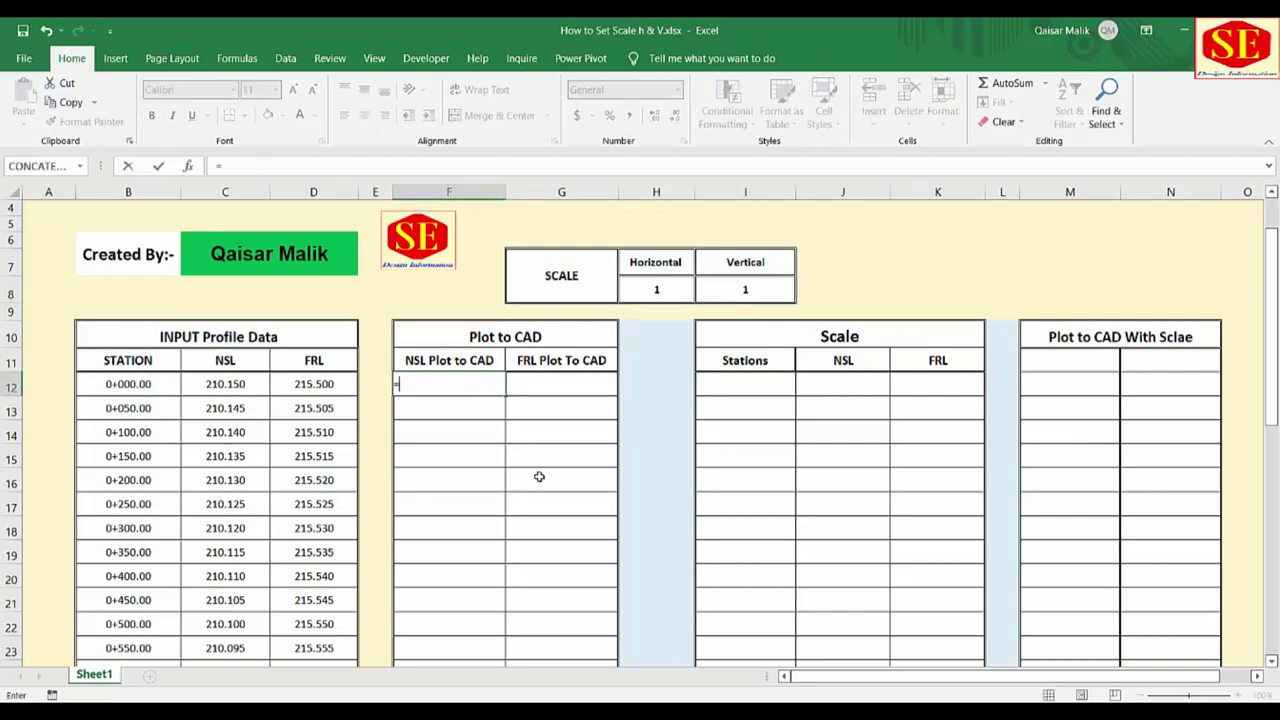
click(117, 383)
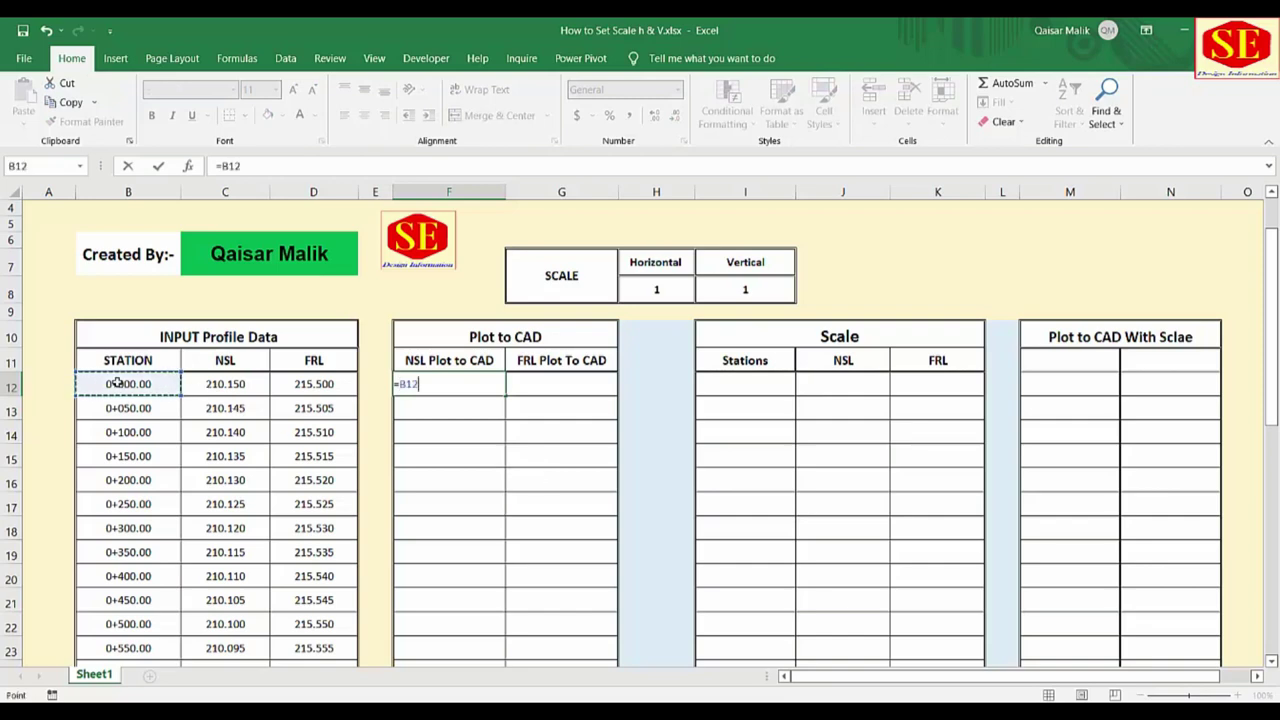
text(","&)
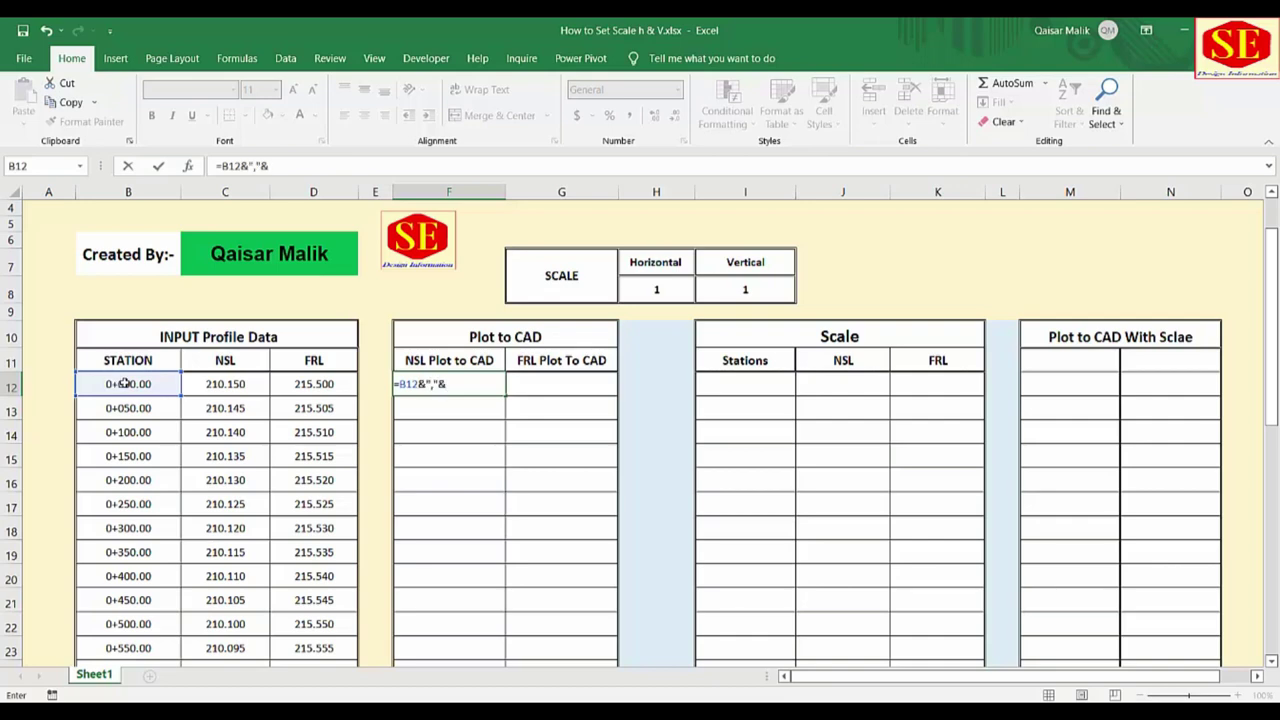
click(218, 381)
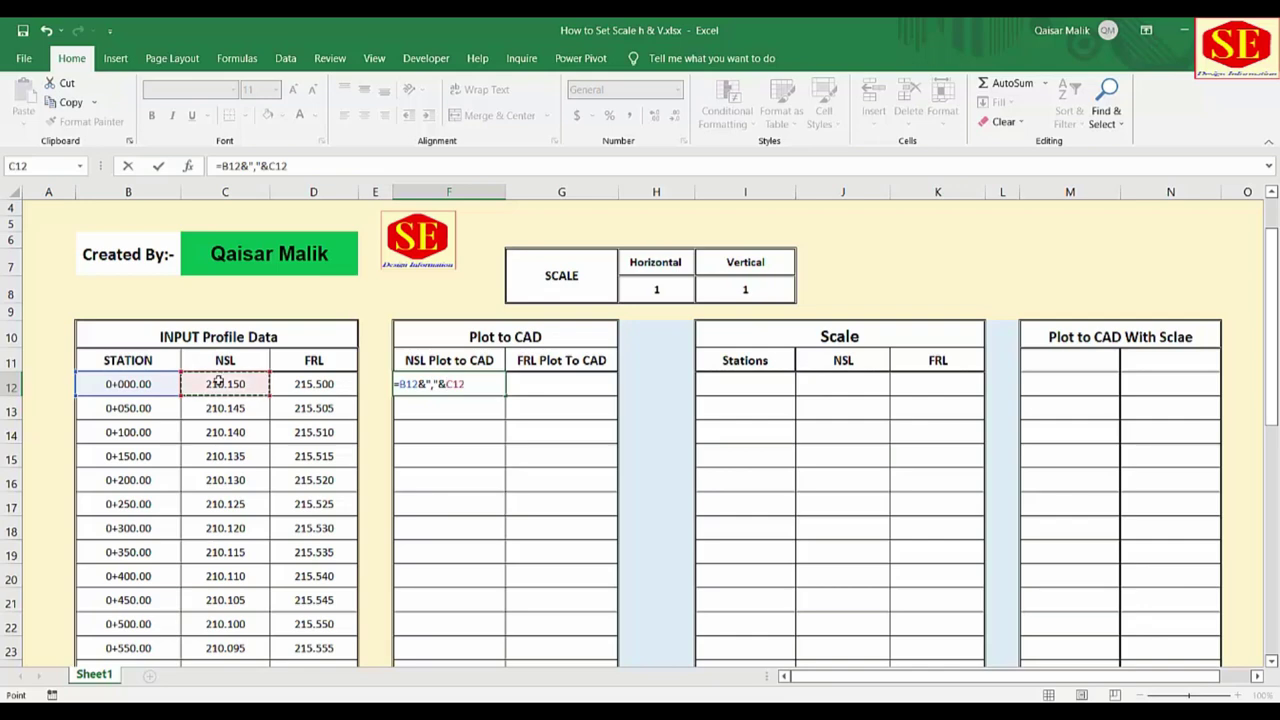
key(Return)
text(=)
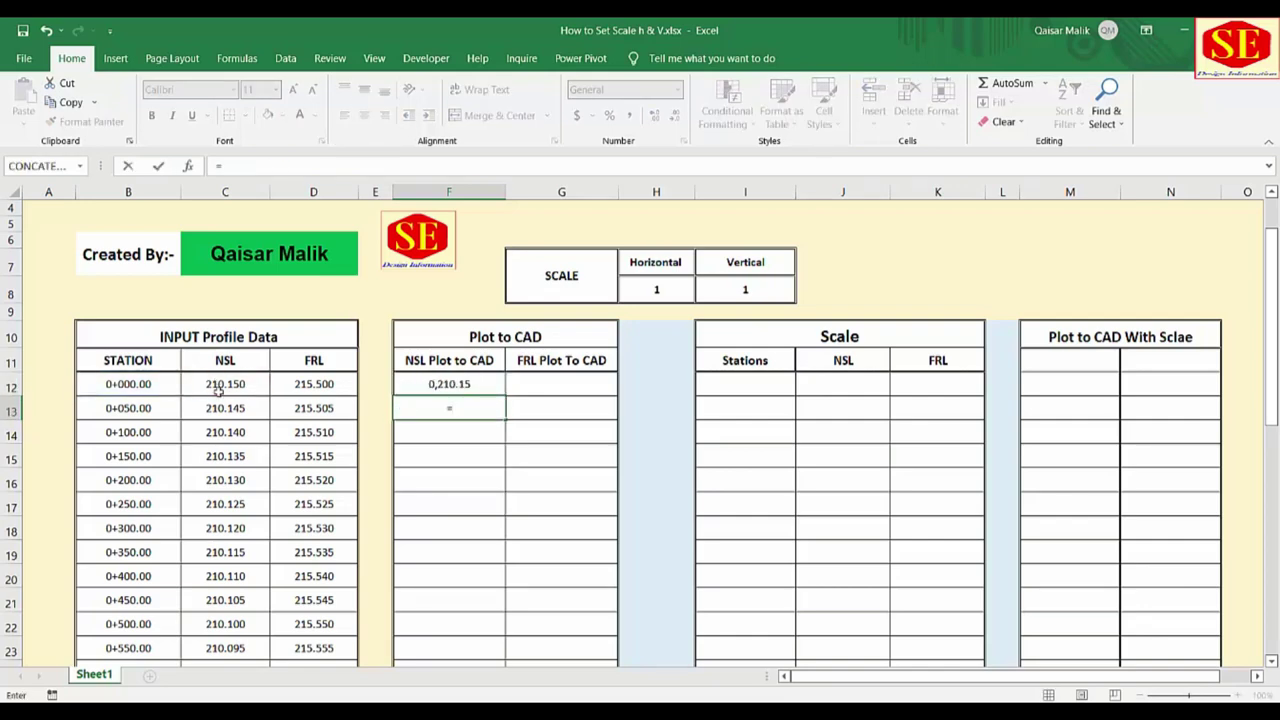
click(150, 410)
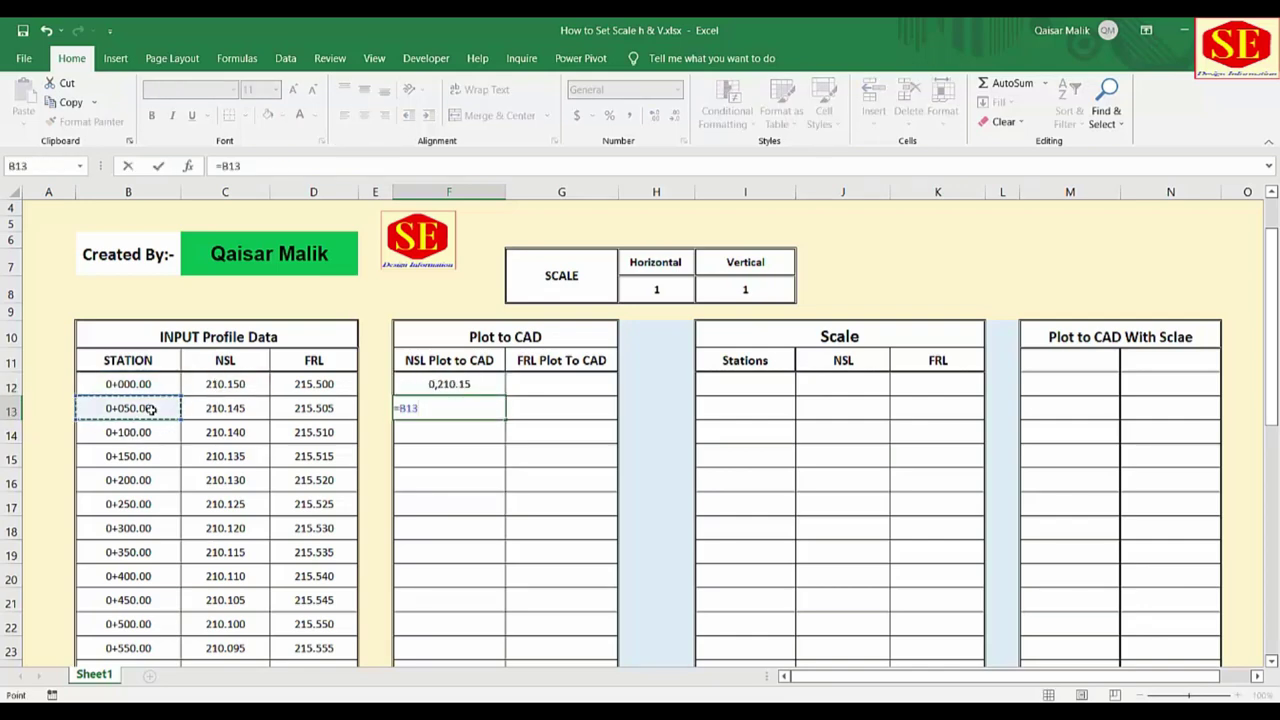
text(&",")
text(&)
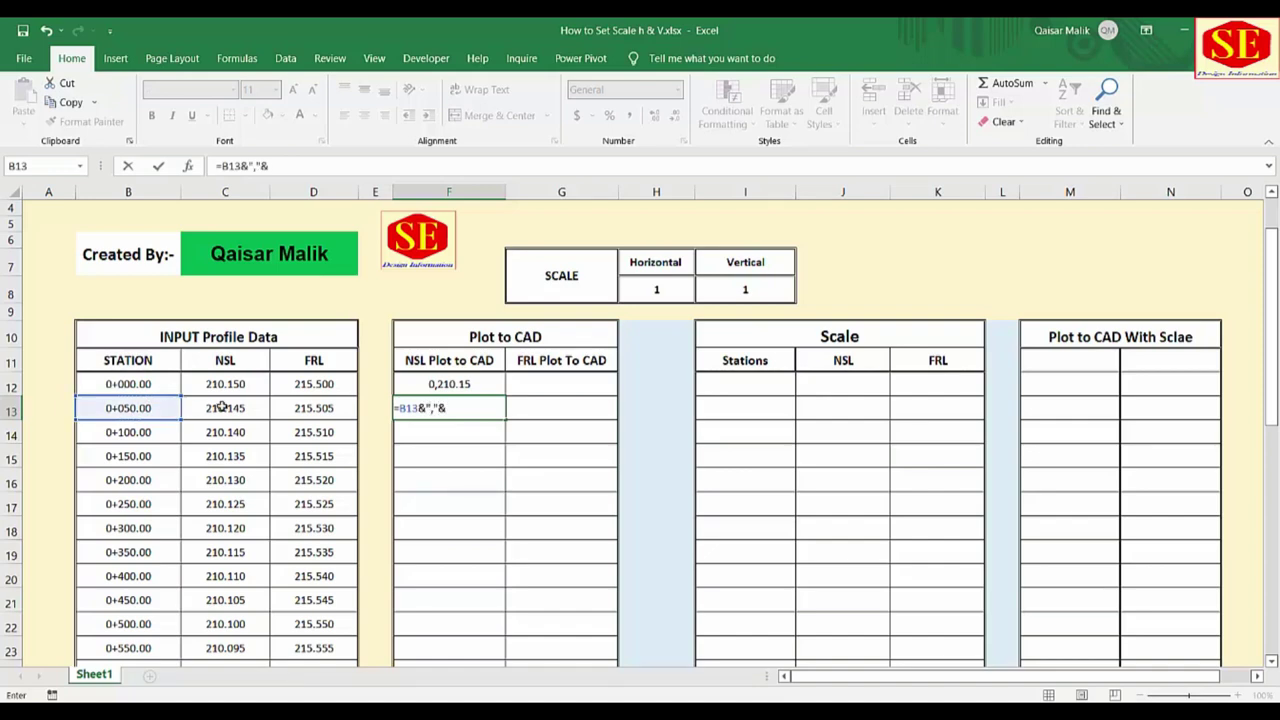
click(245, 410)
key(Return)
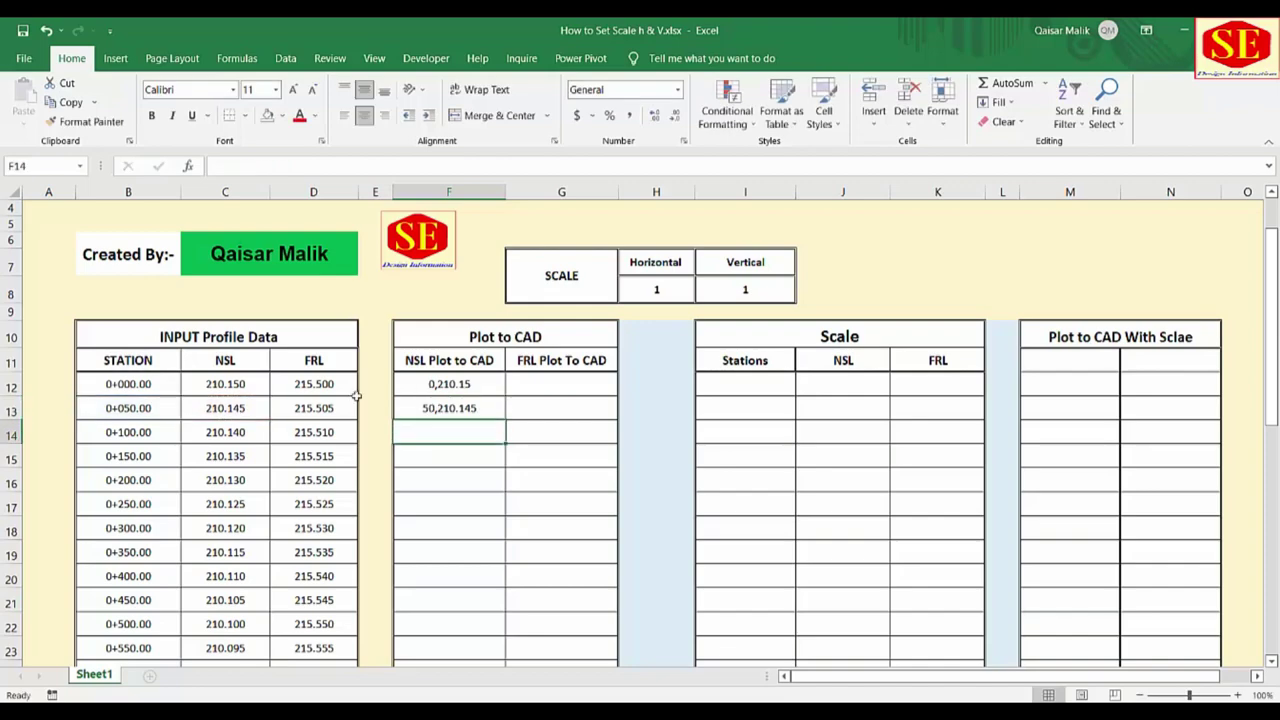
Copy the F13 formula down column F to row 42 and check it in F37
click(470, 408)
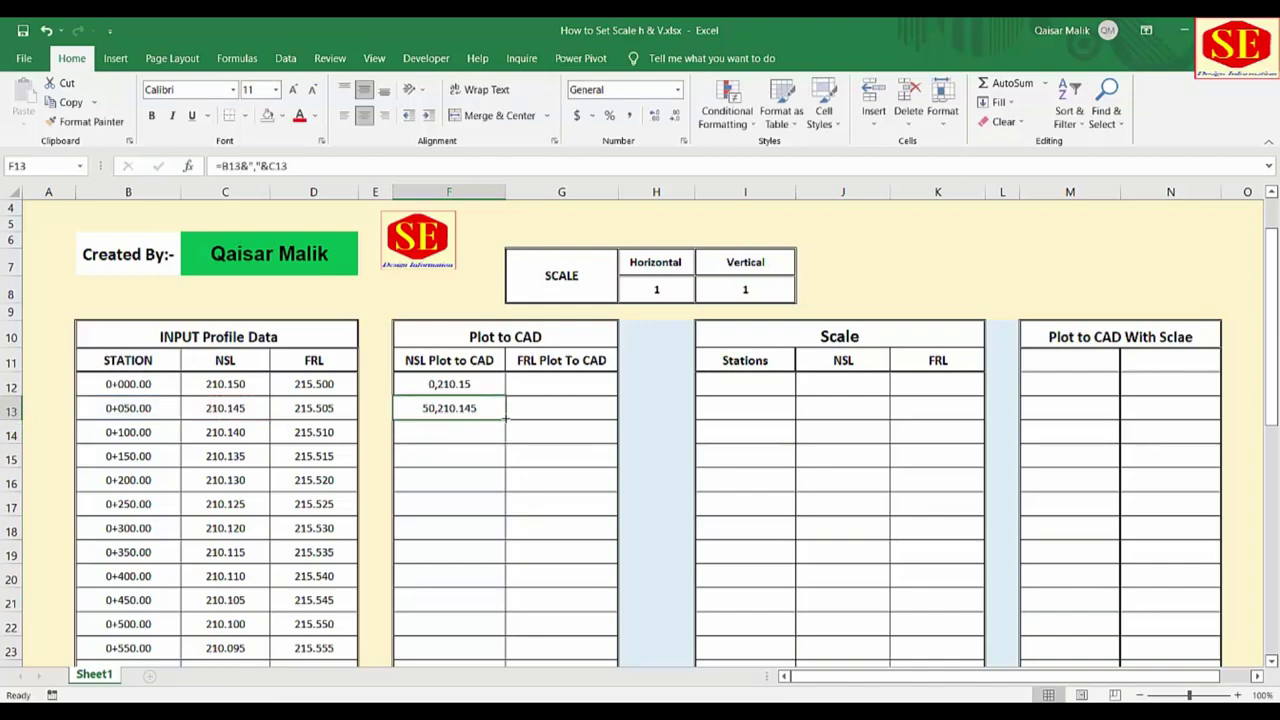
mouse_move(506, 420)
mouse_down()
mouse_move(503, 677)
mouse_move(507, 580)
mouse_up()
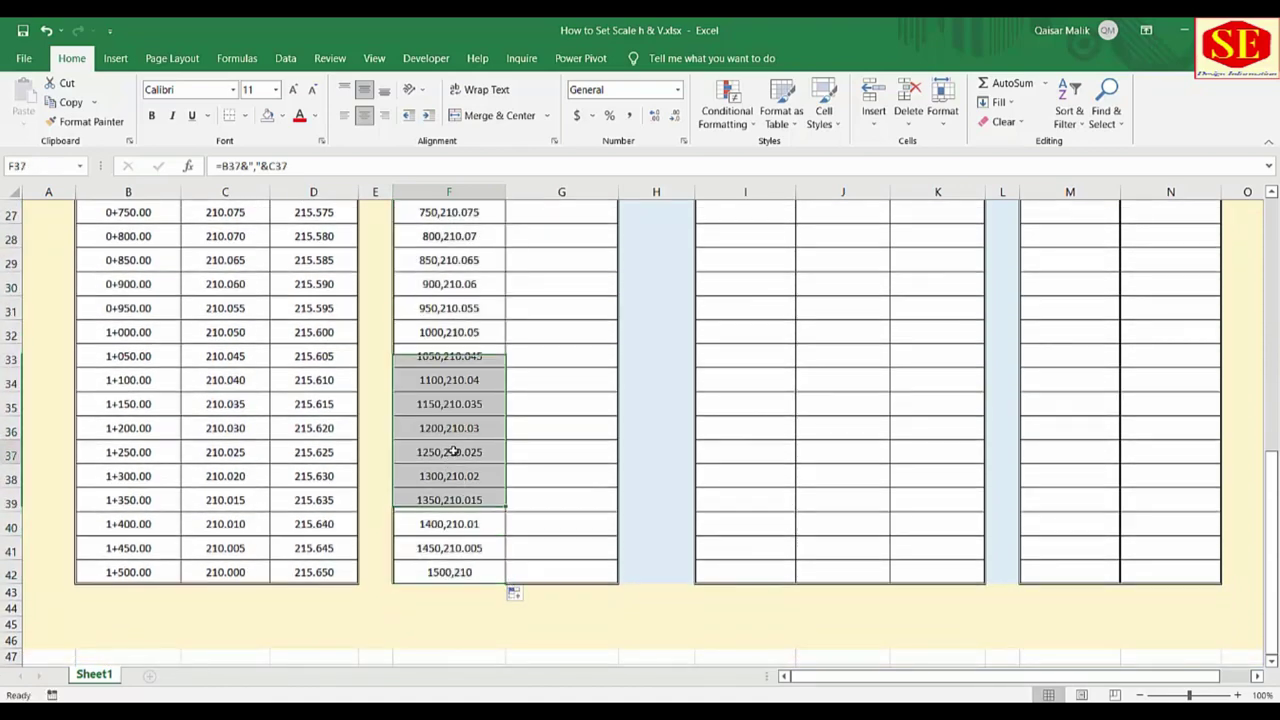
double_click(450, 452)
key(Escape)
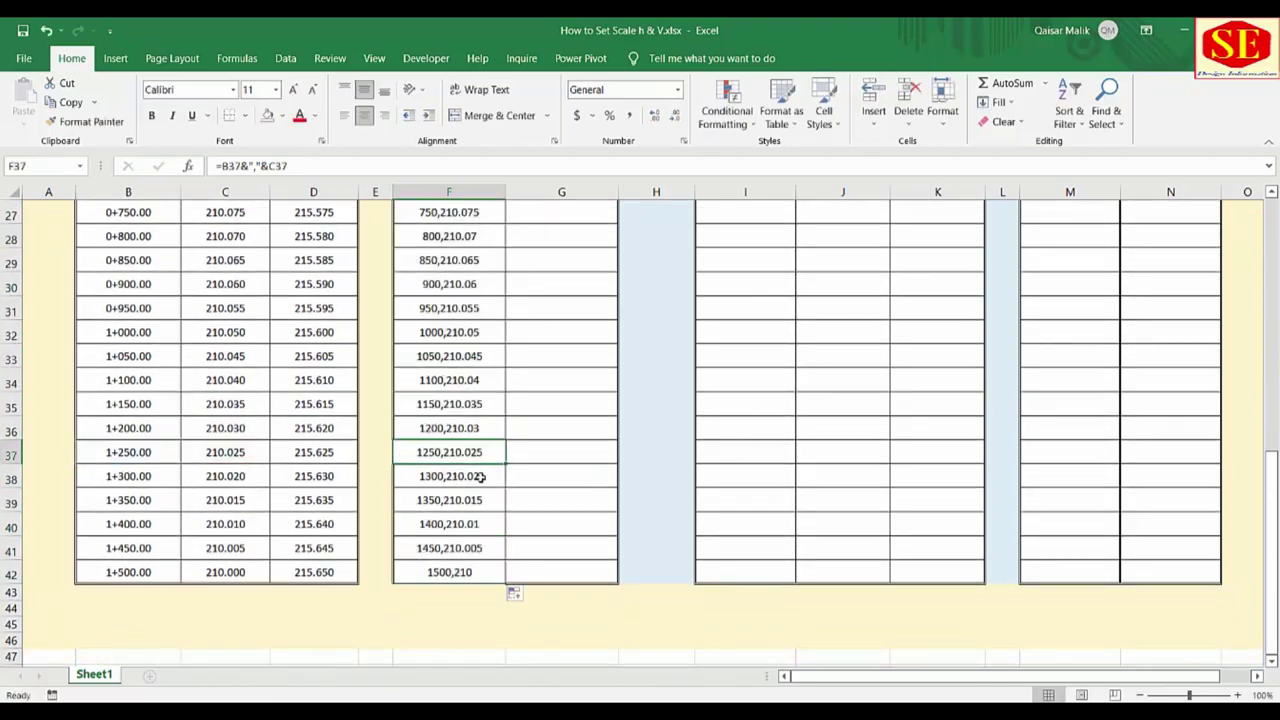
scroll(479, 476, up, 7)
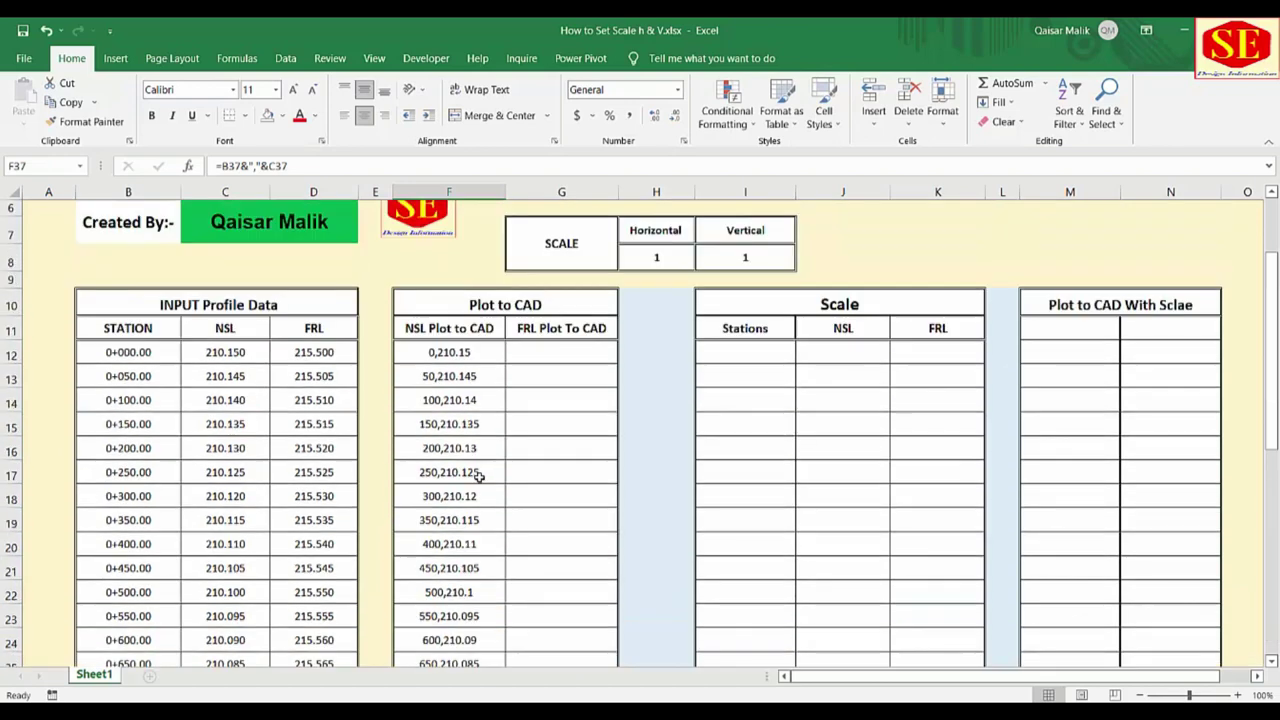
click(550, 356)
Enter station,FRL formulas like =B12&","&D12 in G12 and G13
text(=)
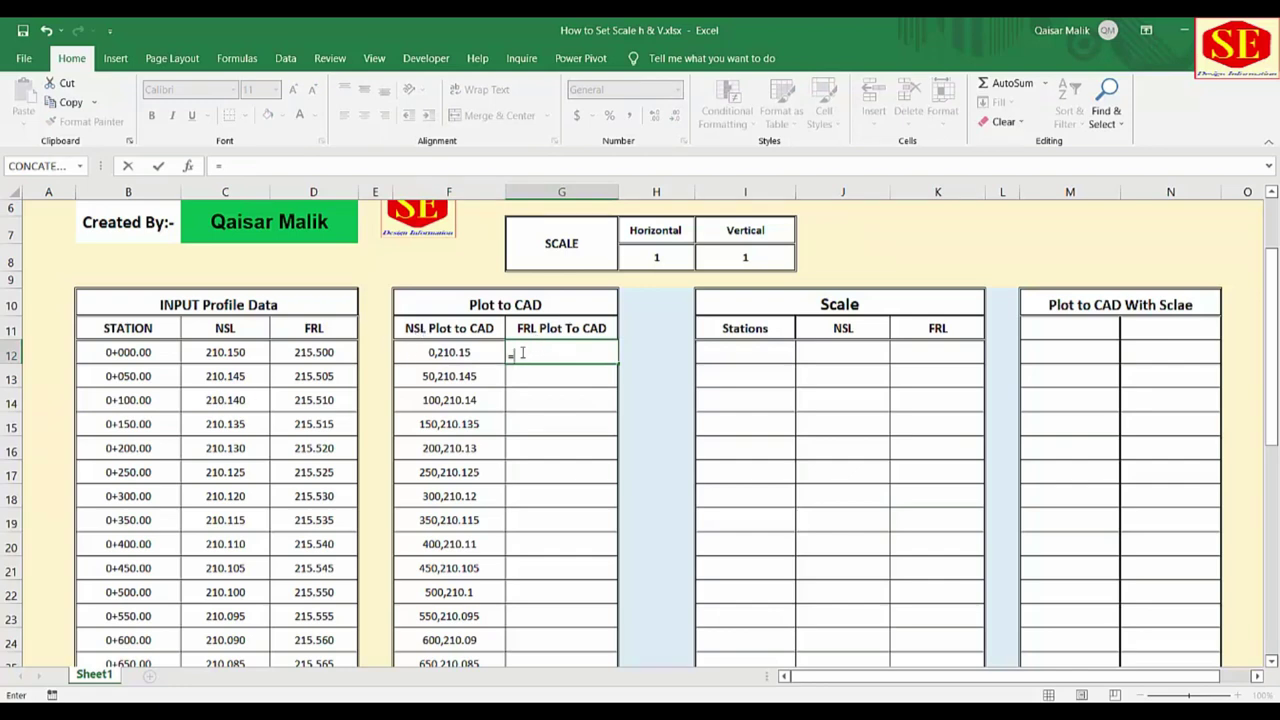
click(130, 350)
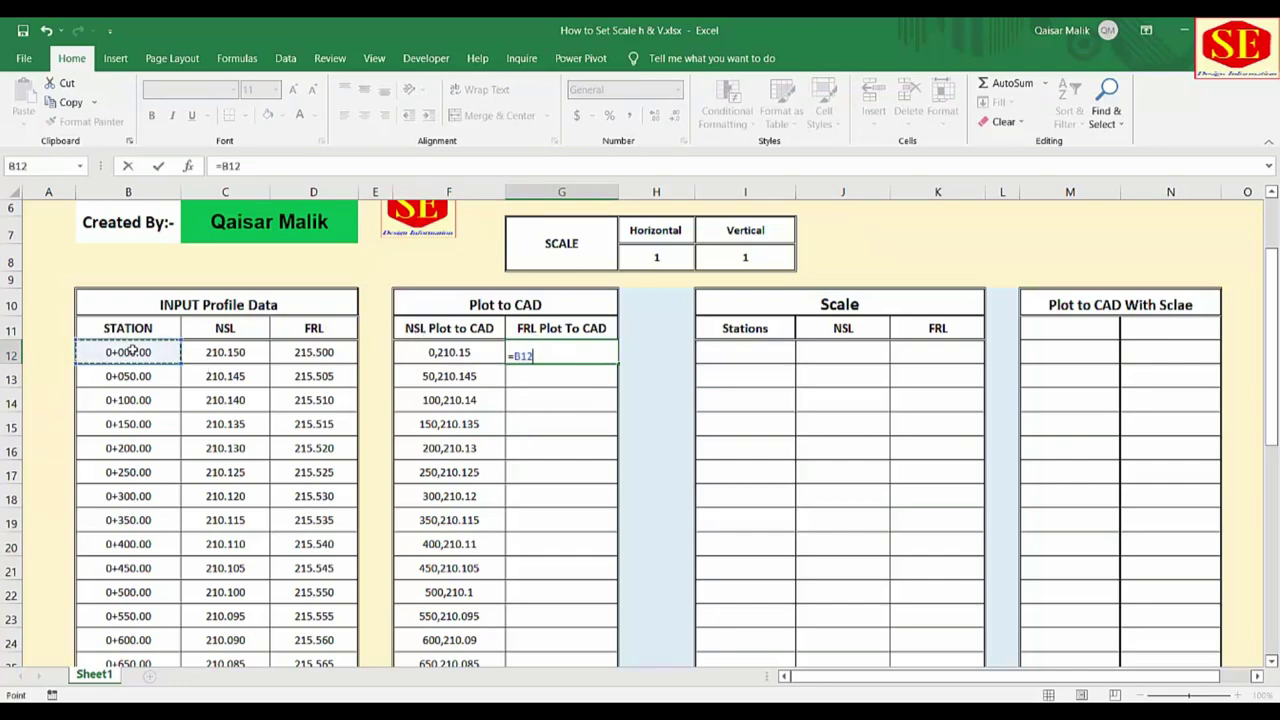
text(&","&)
click(316, 348)
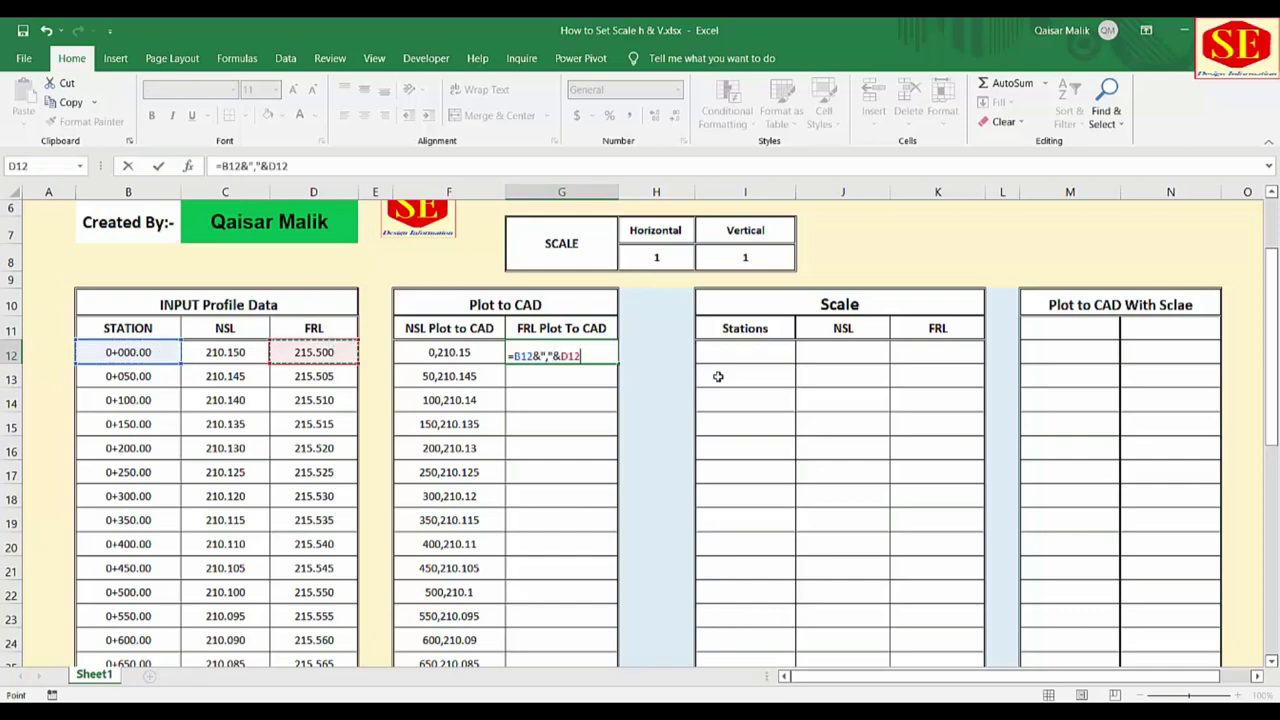
key(Return)
text(=)
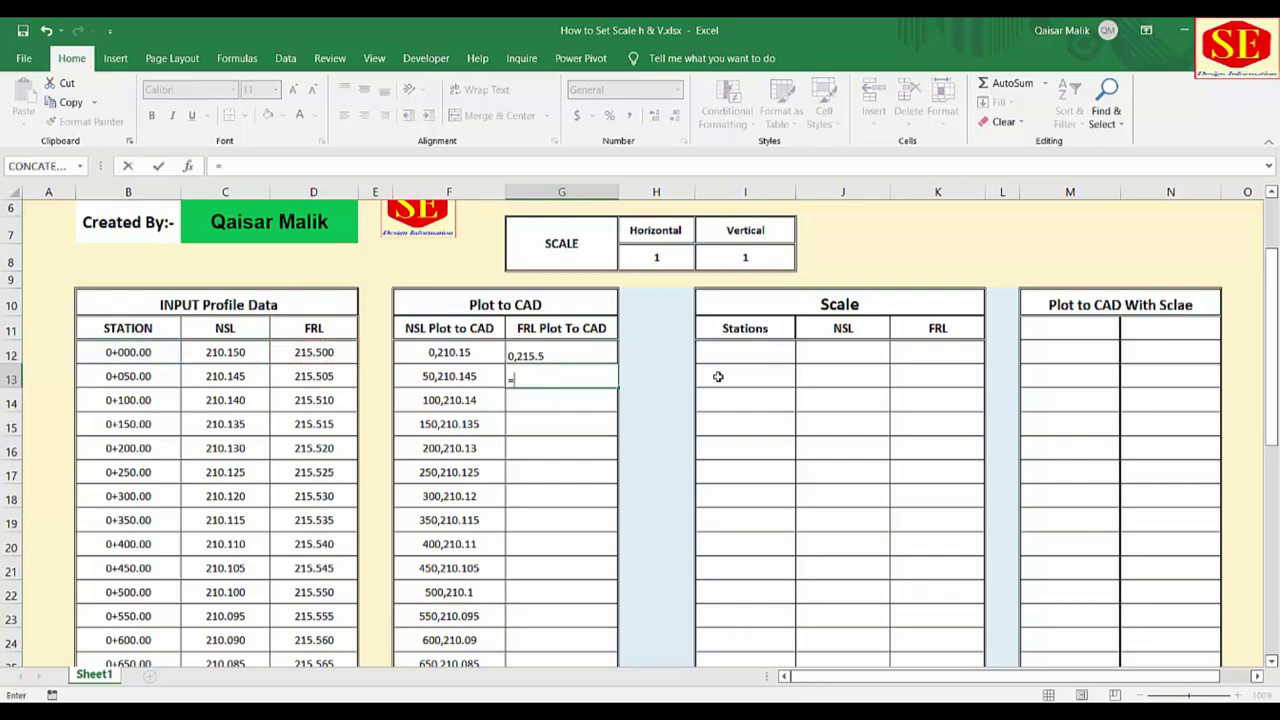
click(110, 376)
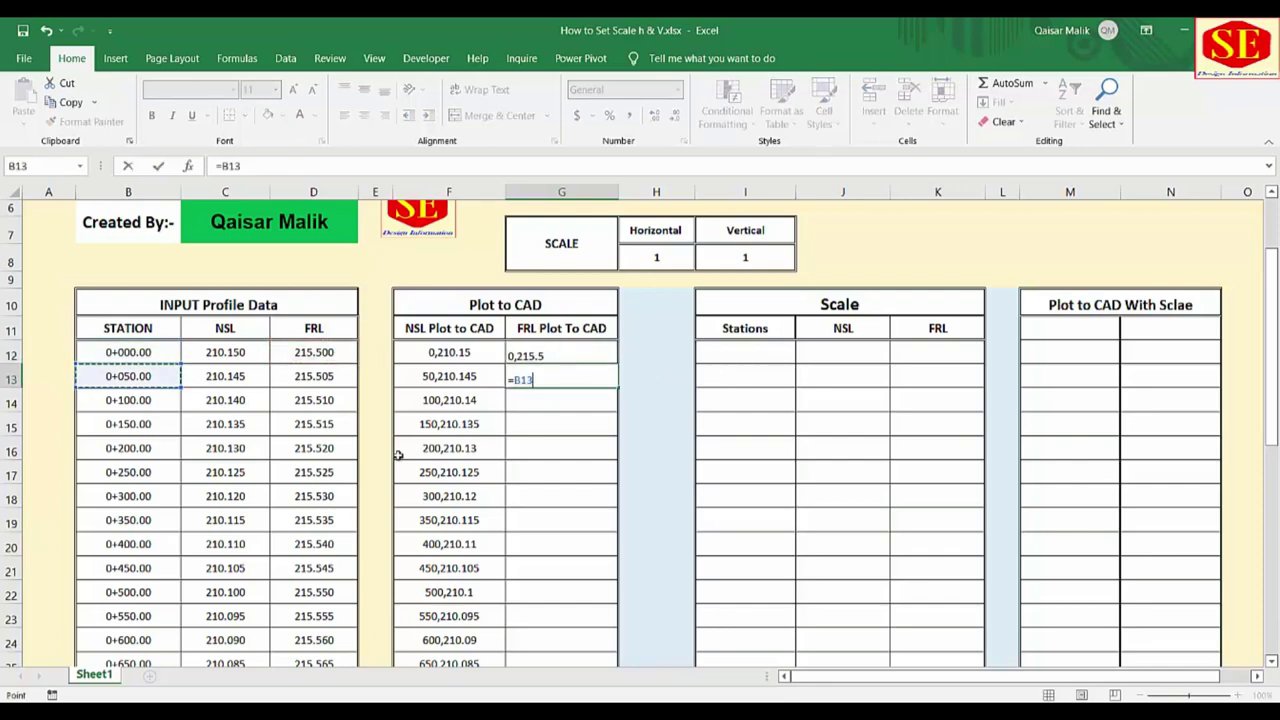
text(&","&)
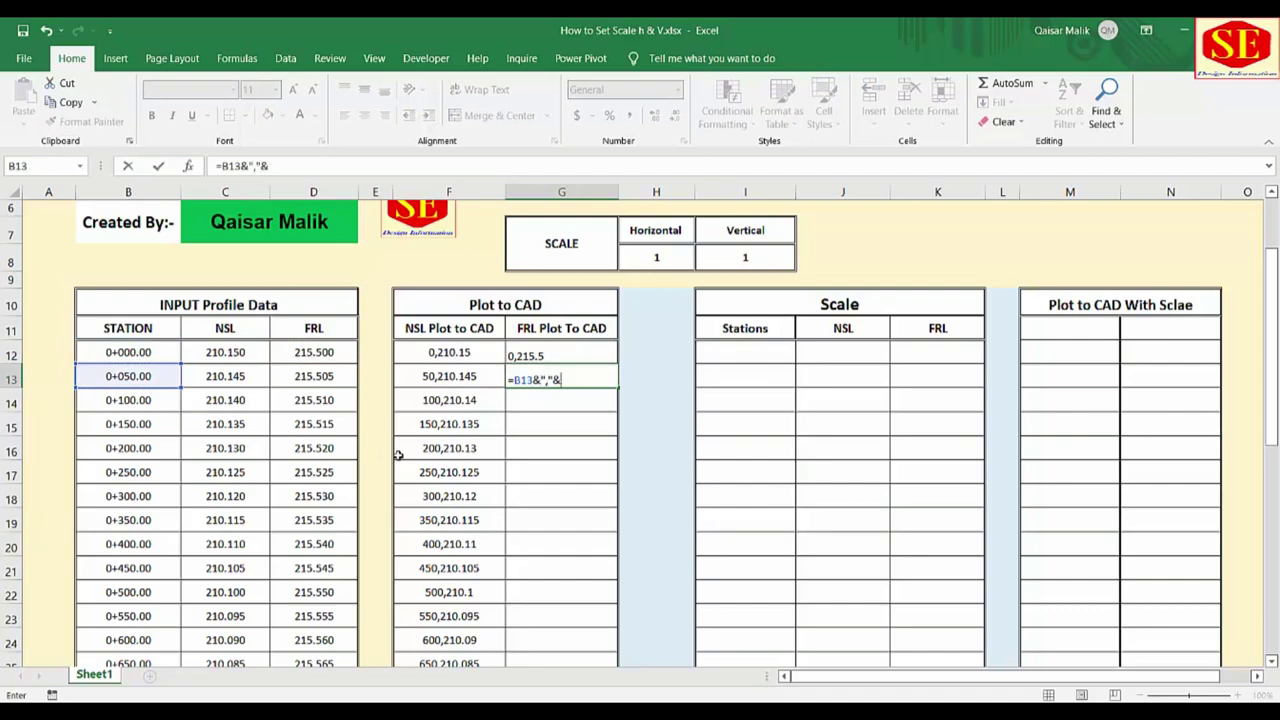
click(306, 377)
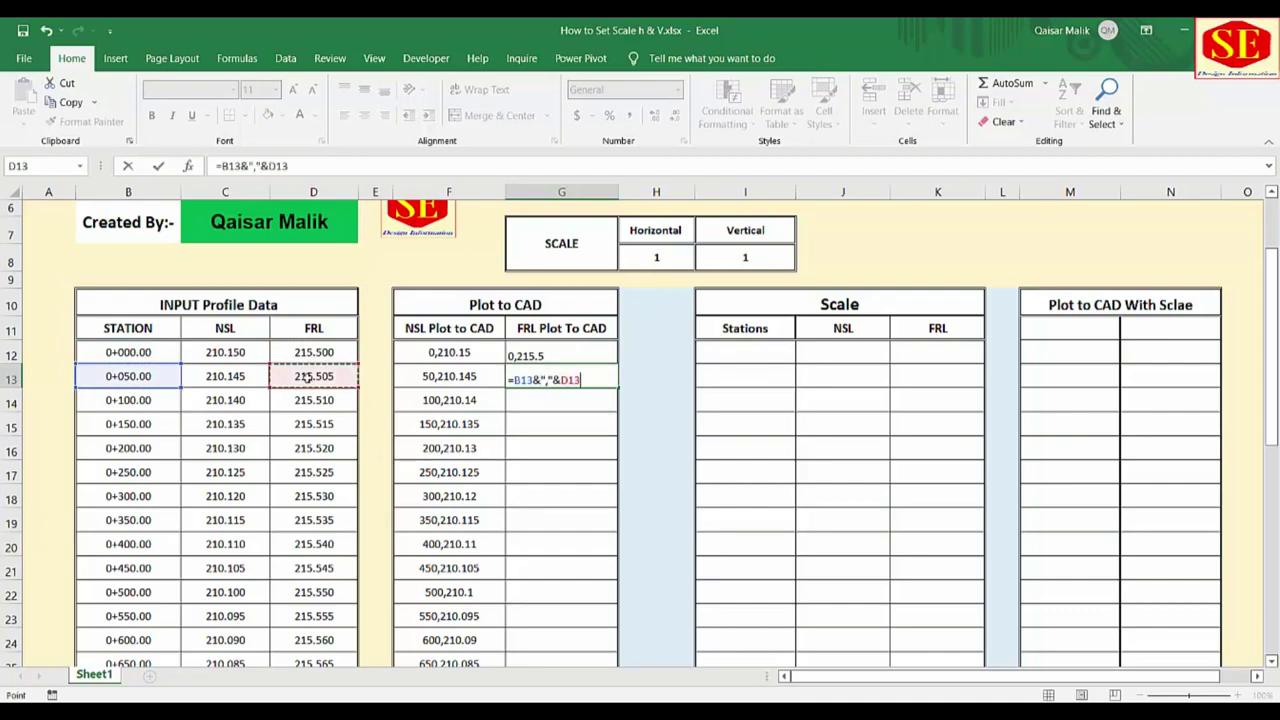
key(Return)
Fill the formula down column G and centre and middle-align the values
key(Up)
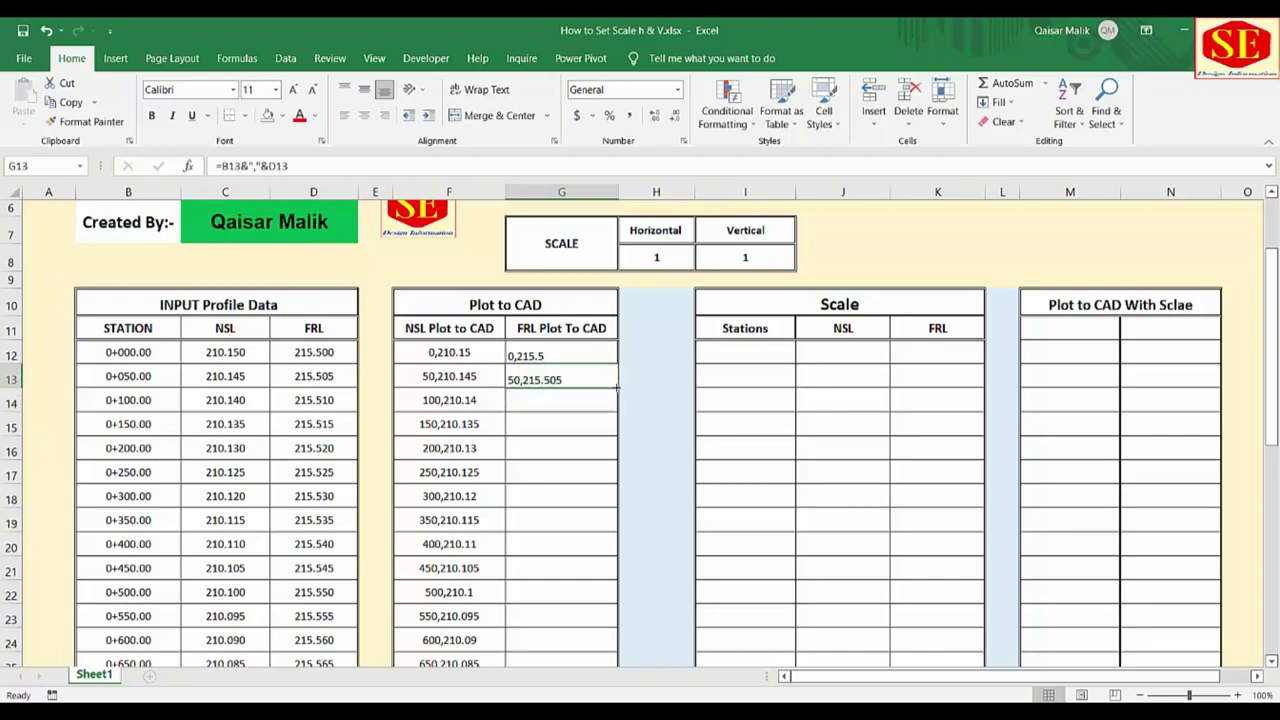
double_click(617, 388)
click(364, 115)
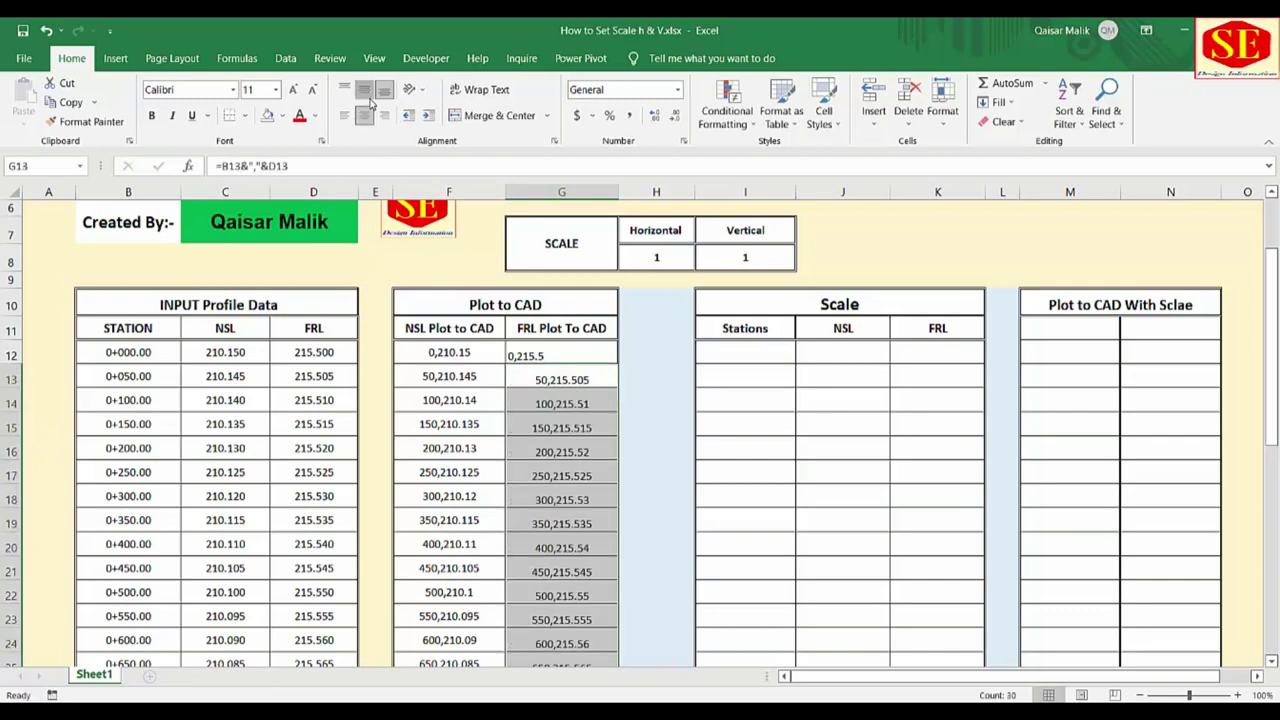
click(365, 90)
click(538, 356)
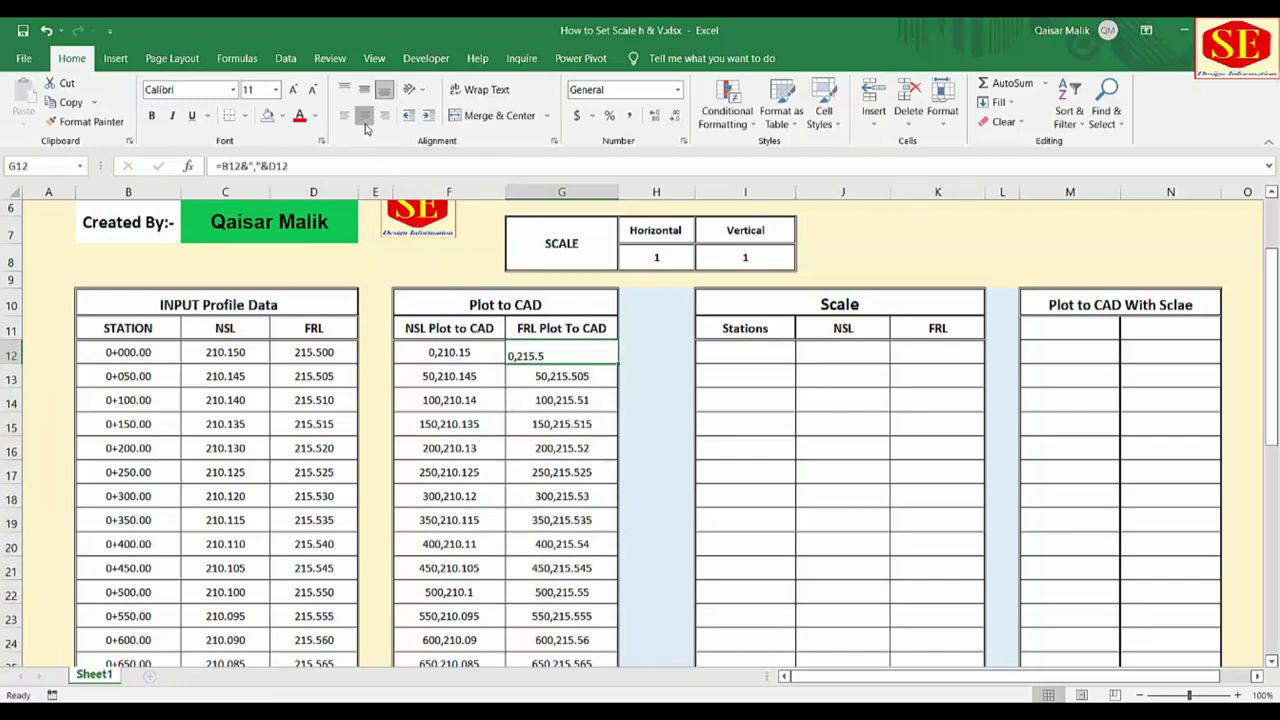
click(364, 115)
click(365, 90)
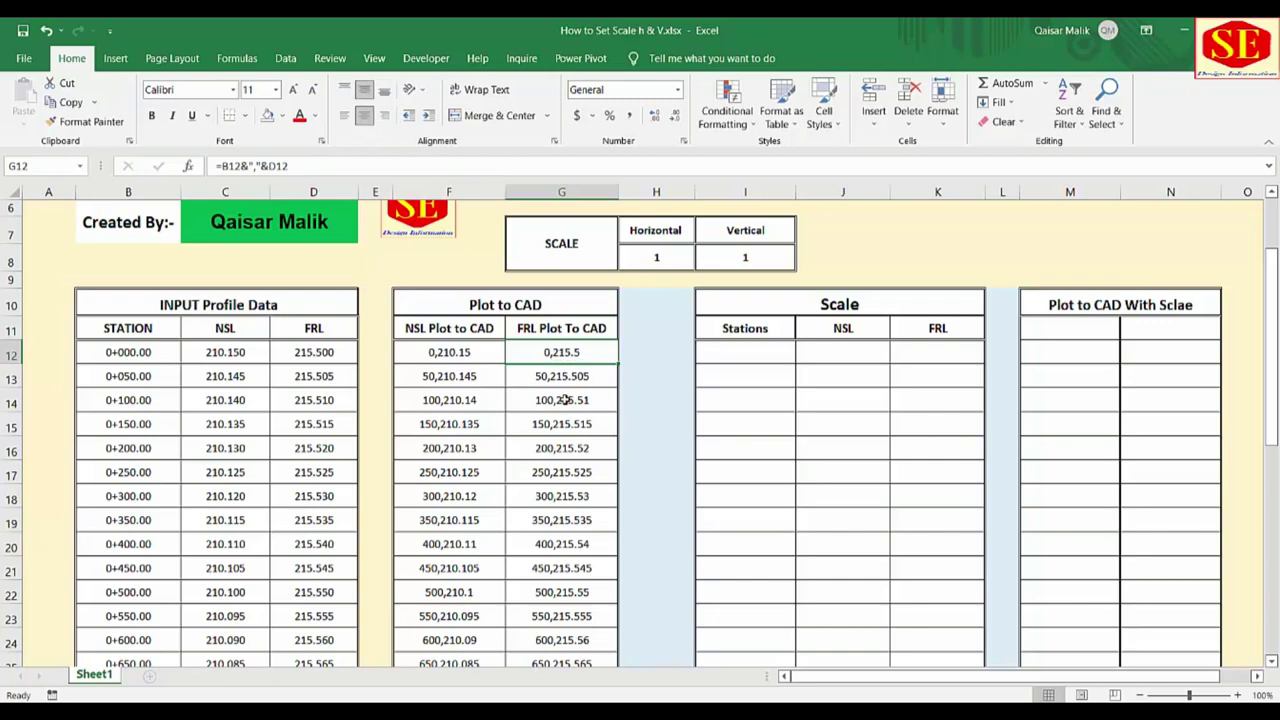
click(454, 354)
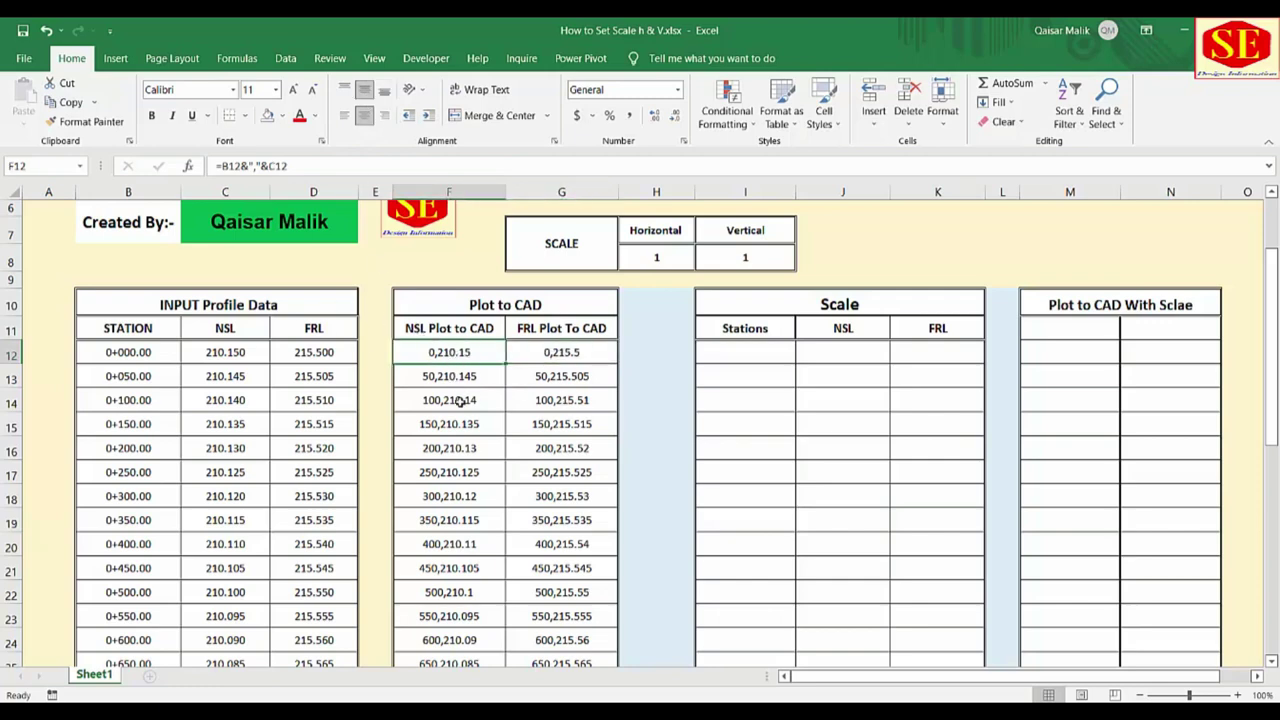
click(557, 352)
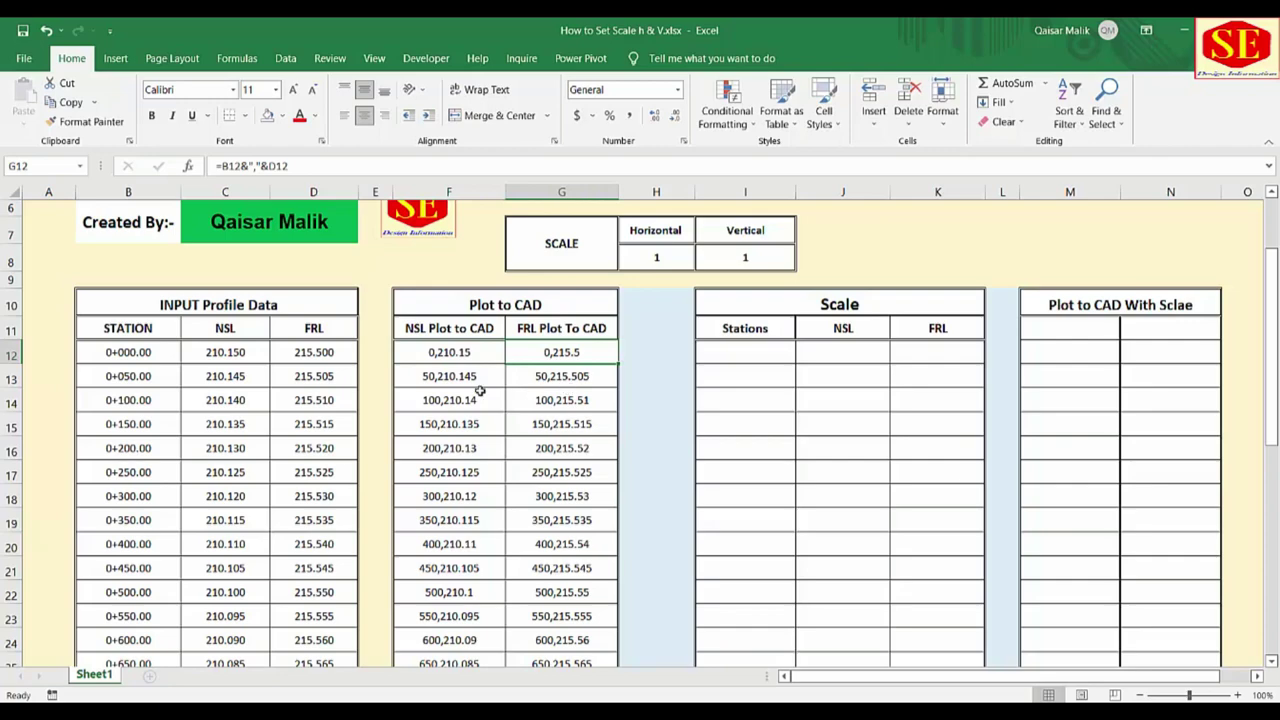
click(458, 348)
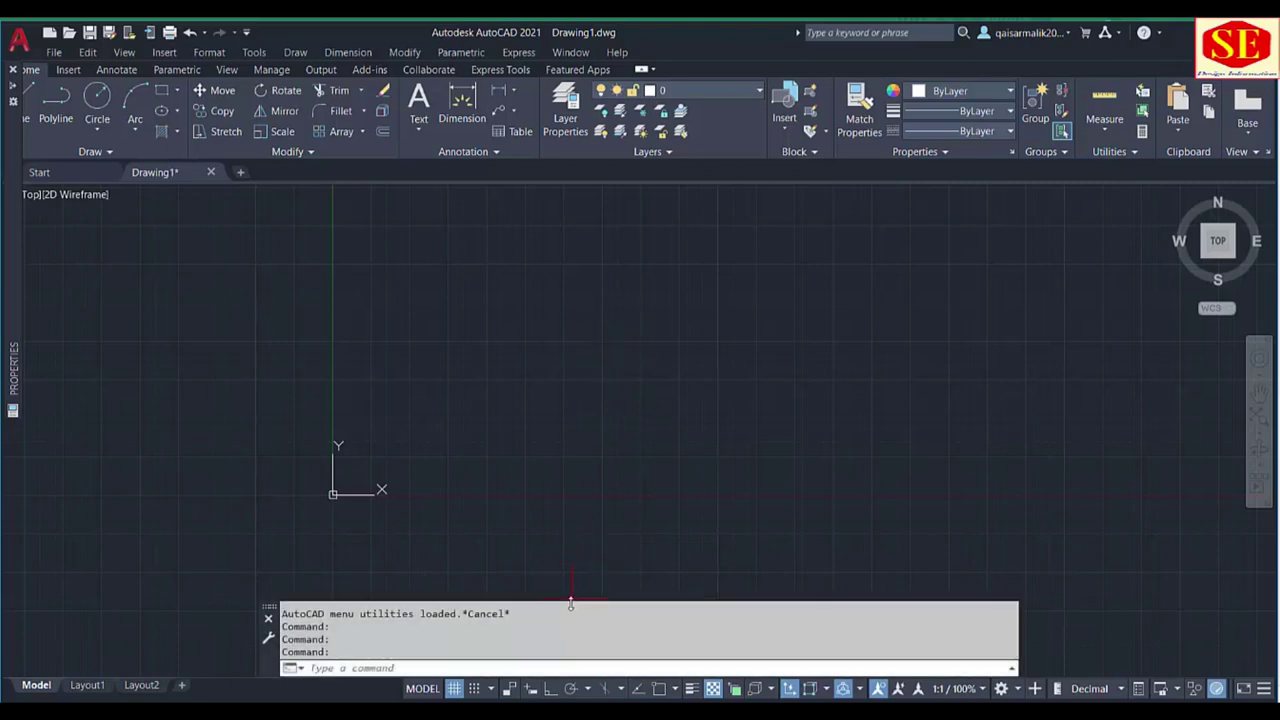
Shrink AutoCAD's command window so it shows fewer history lines
drag(570, 603, 570, 632)
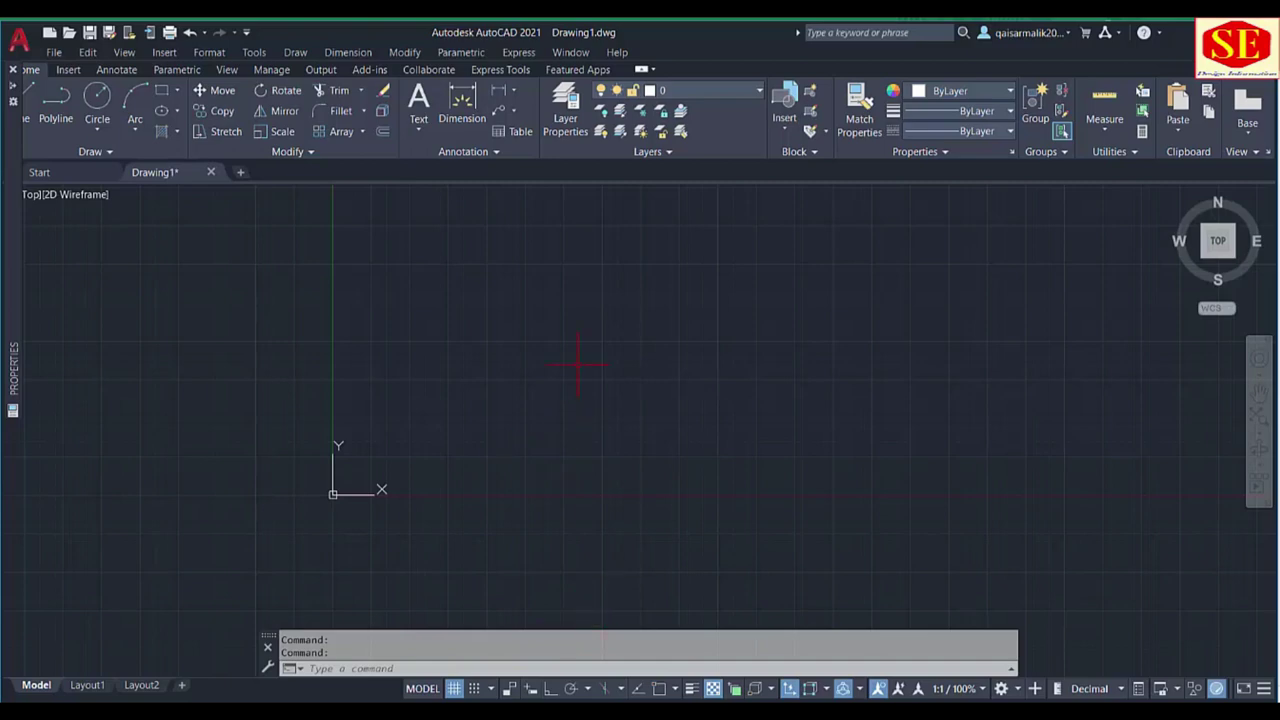
Run the application loader command and view the Startup Suite contents
text(AR)
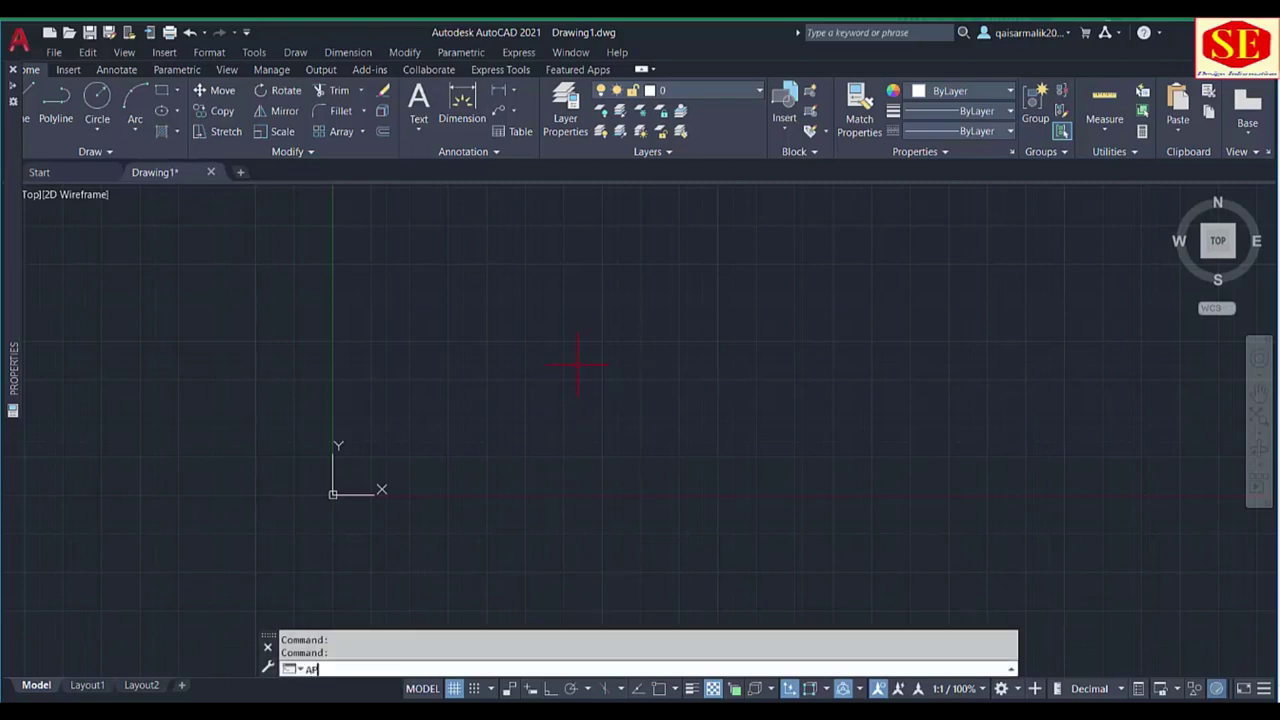
key(Return)
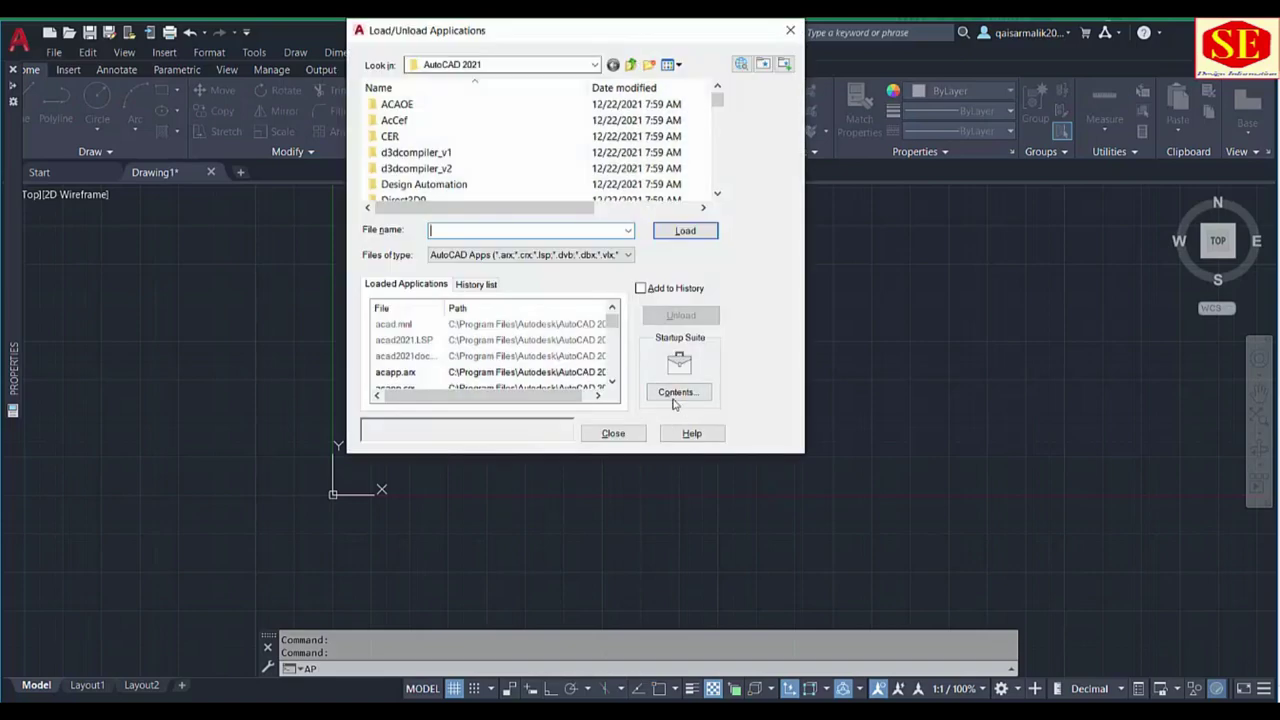
click(675, 393)
click(538, 336)
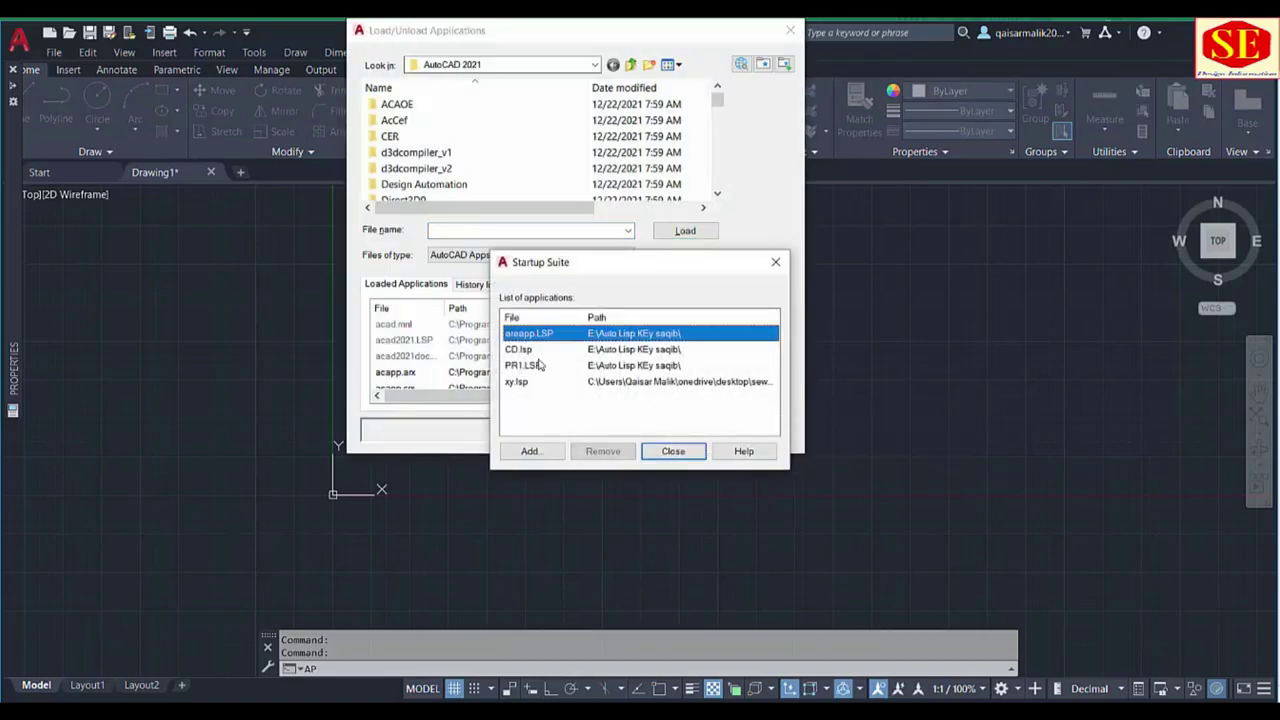
click(528, 366)
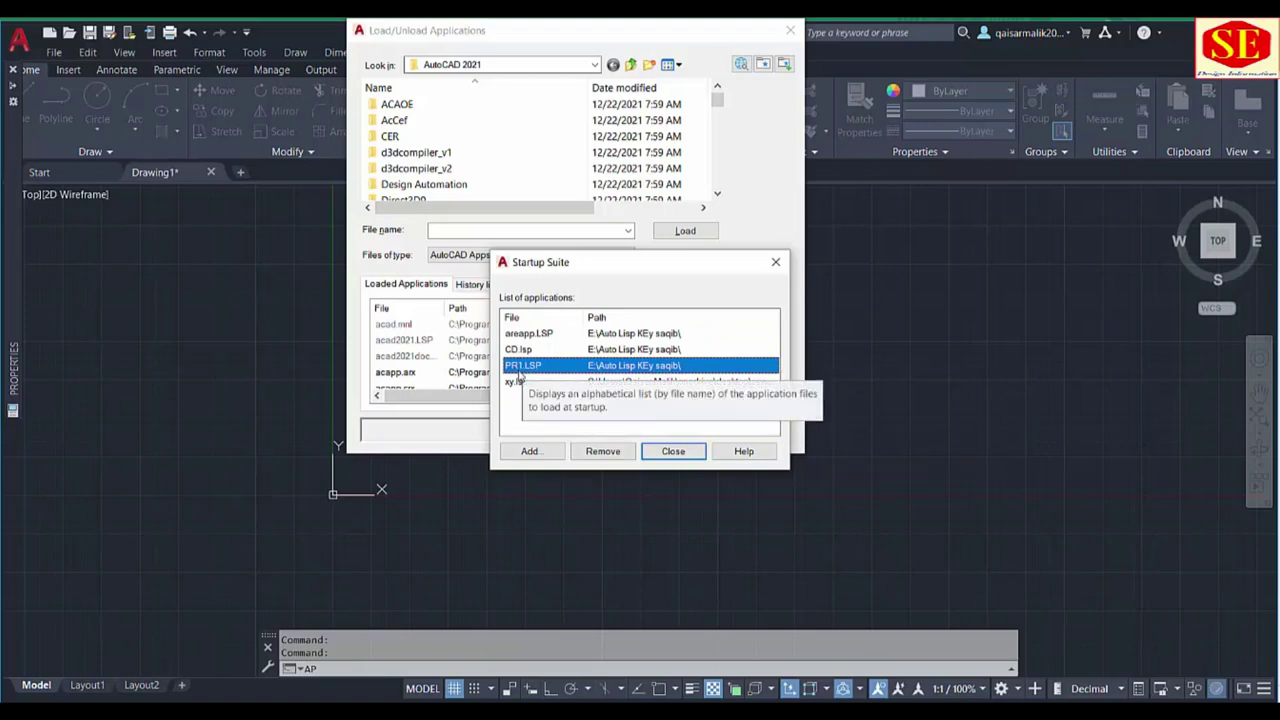
Add Ars.lsp from E:\AUTO LISP\Lisp\New folder to the Startup Suite
click(528, 451)
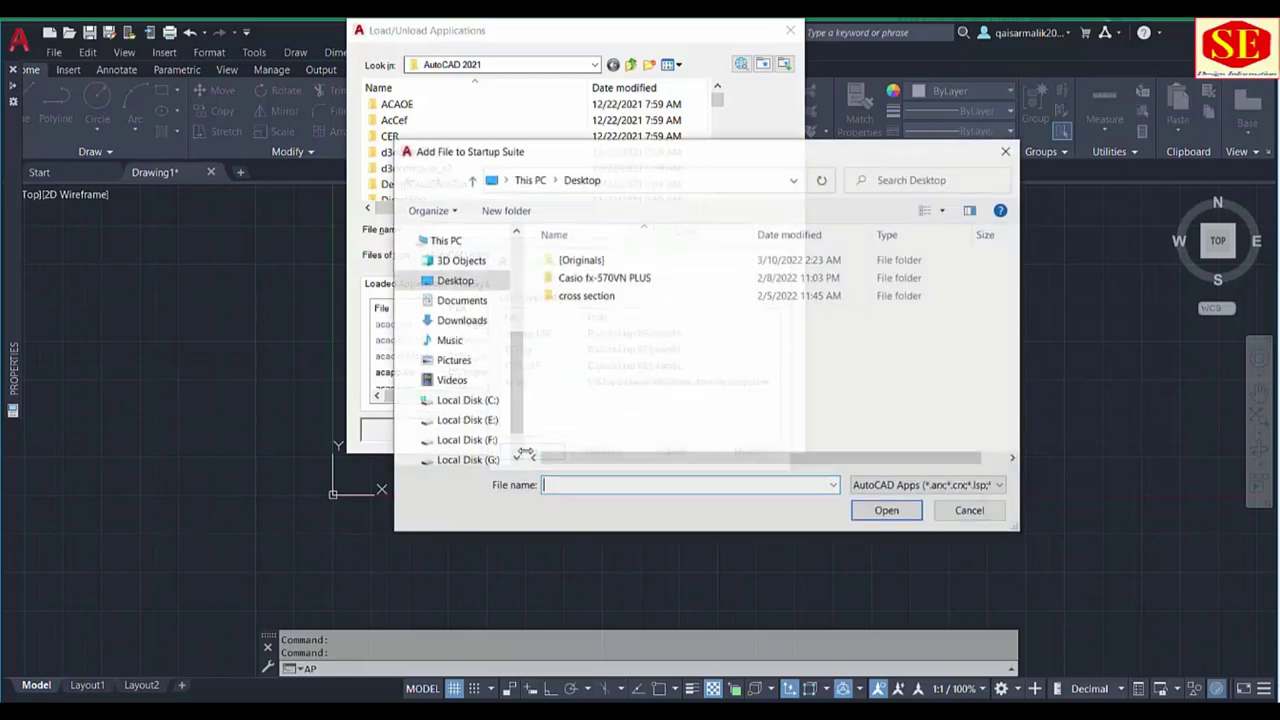
click(470, 441)
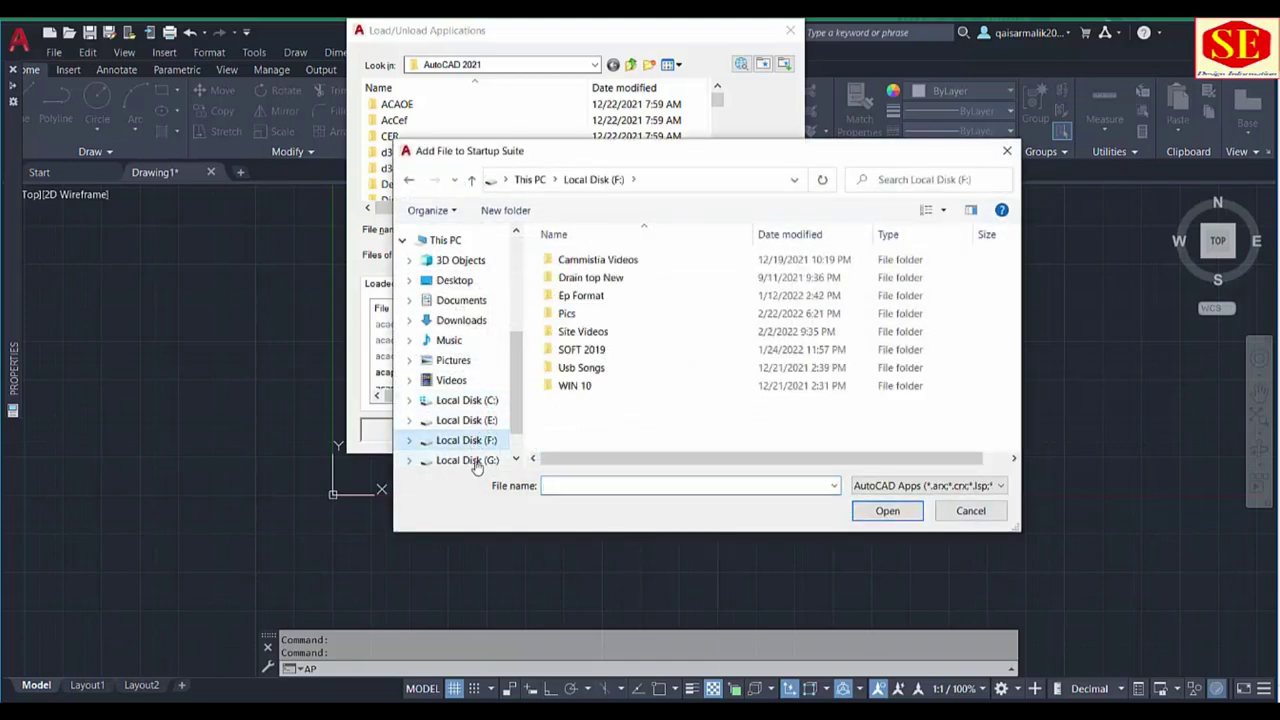
click(485, 420)
double_click(634, 333)
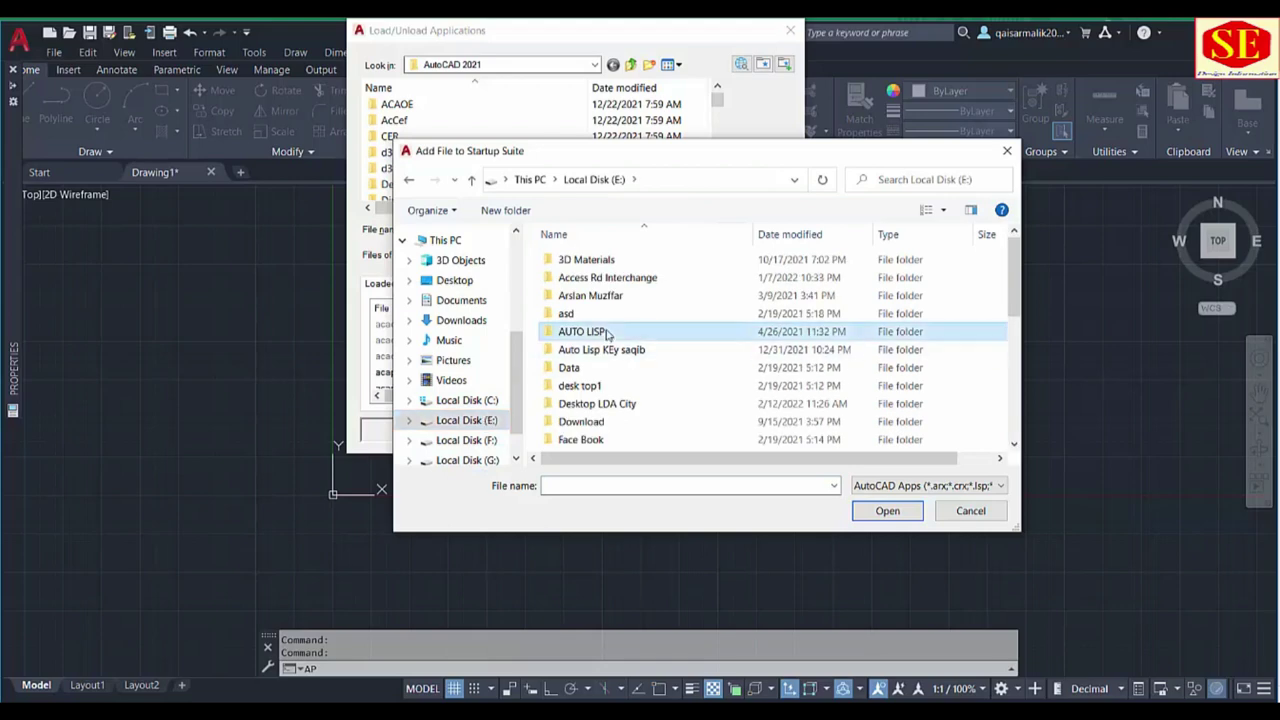
double_click(578, 262)
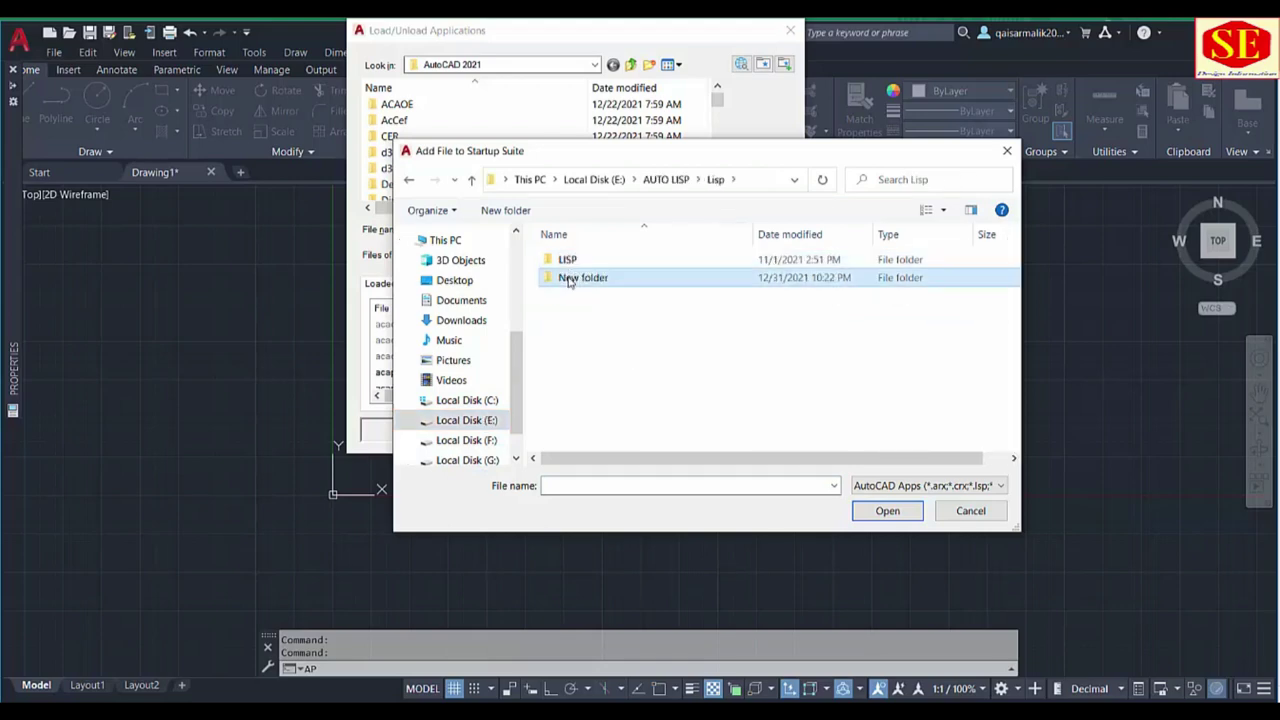
double_click(568, 279)
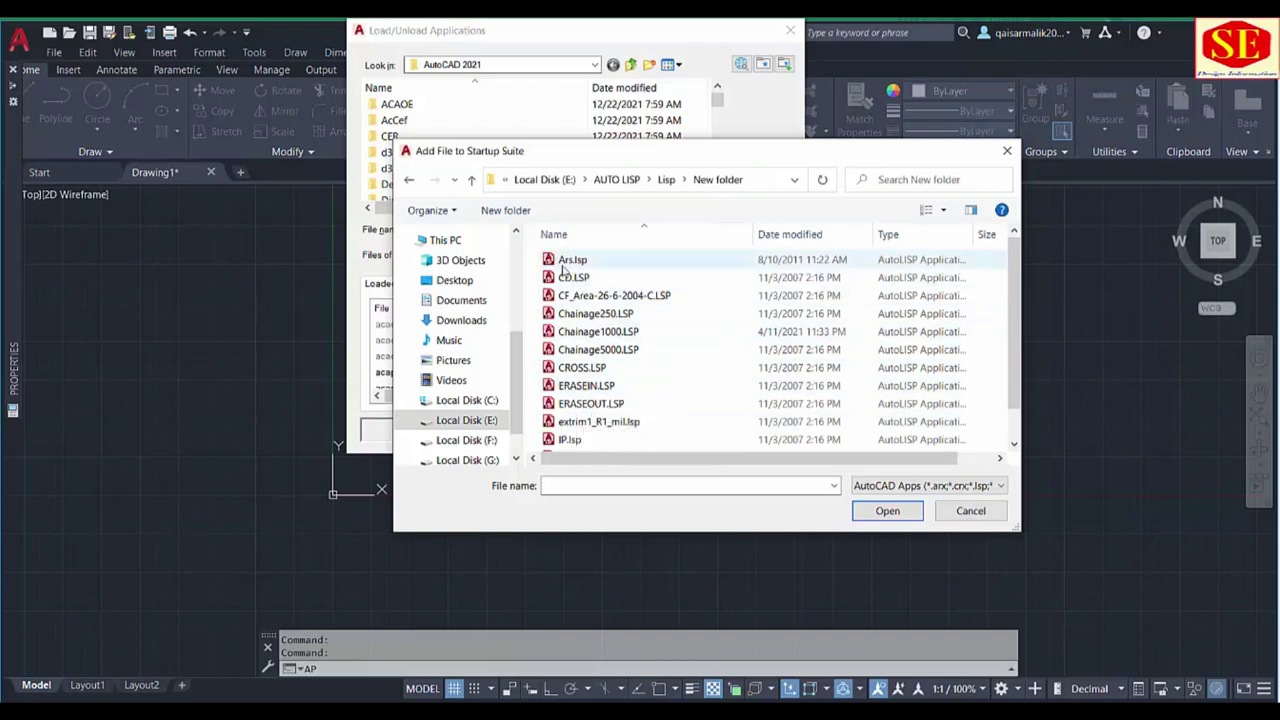
click(563, 266)
click(887, 511)
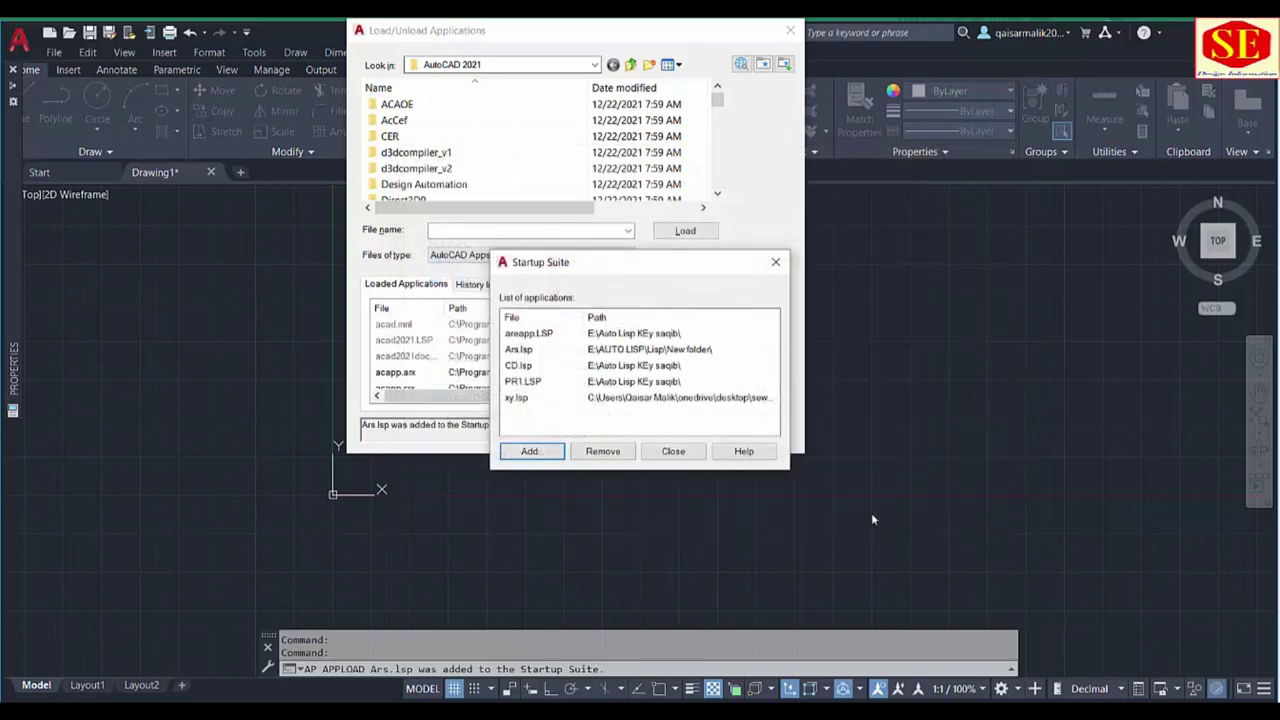
click(677, 457)
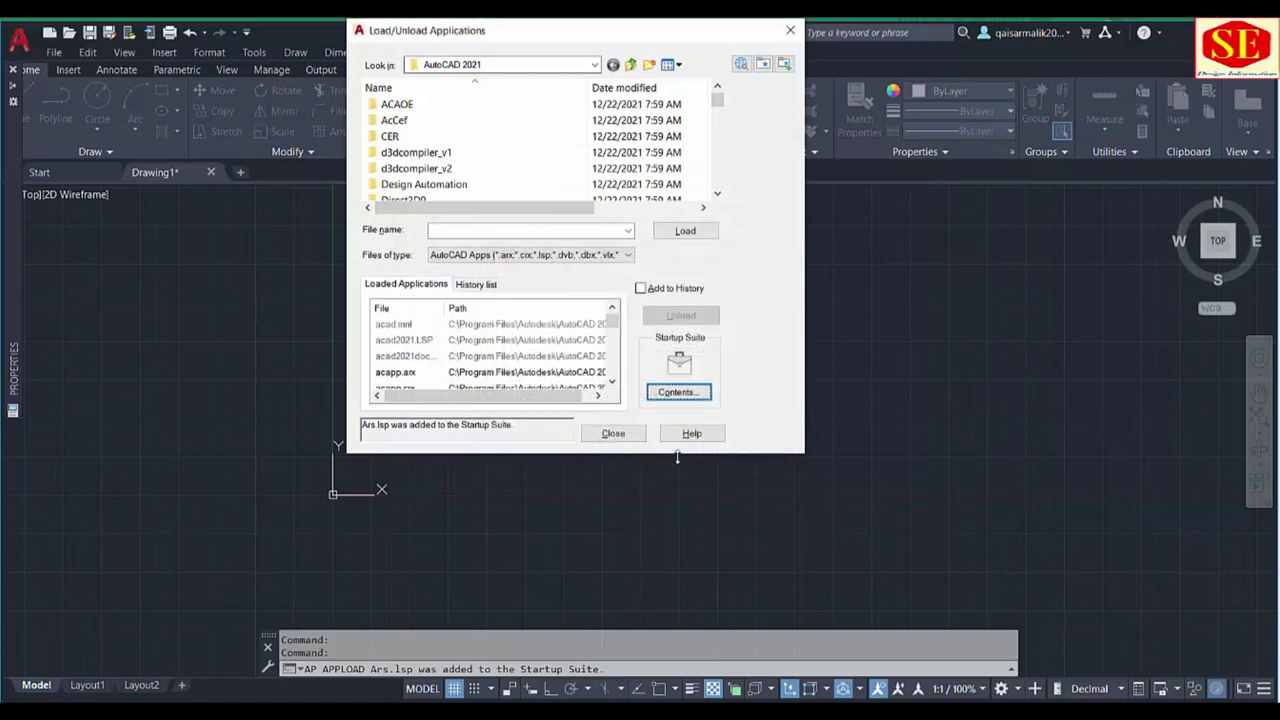
click(613, 434)
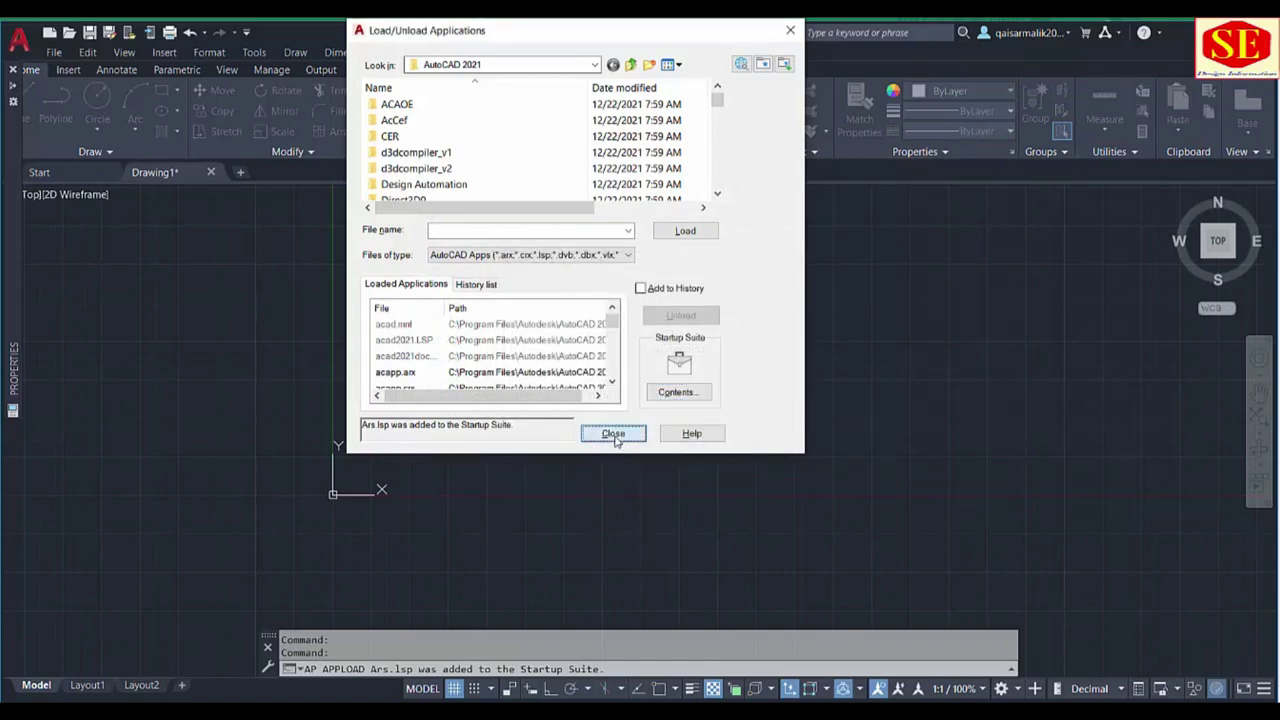
Close Drawing1 without saving, start a new drawing, and set Ars.lsp to Always Load
key(ctrl+F4)
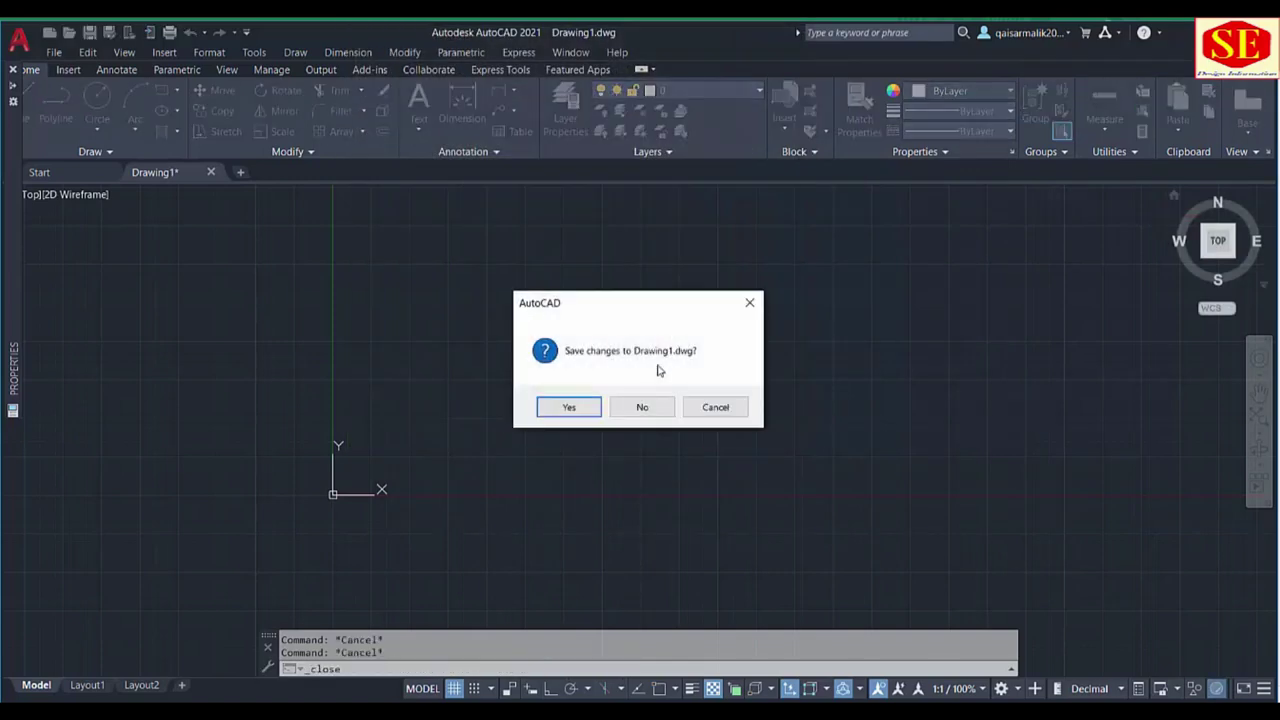
click(643, 406)
click(242, 375)
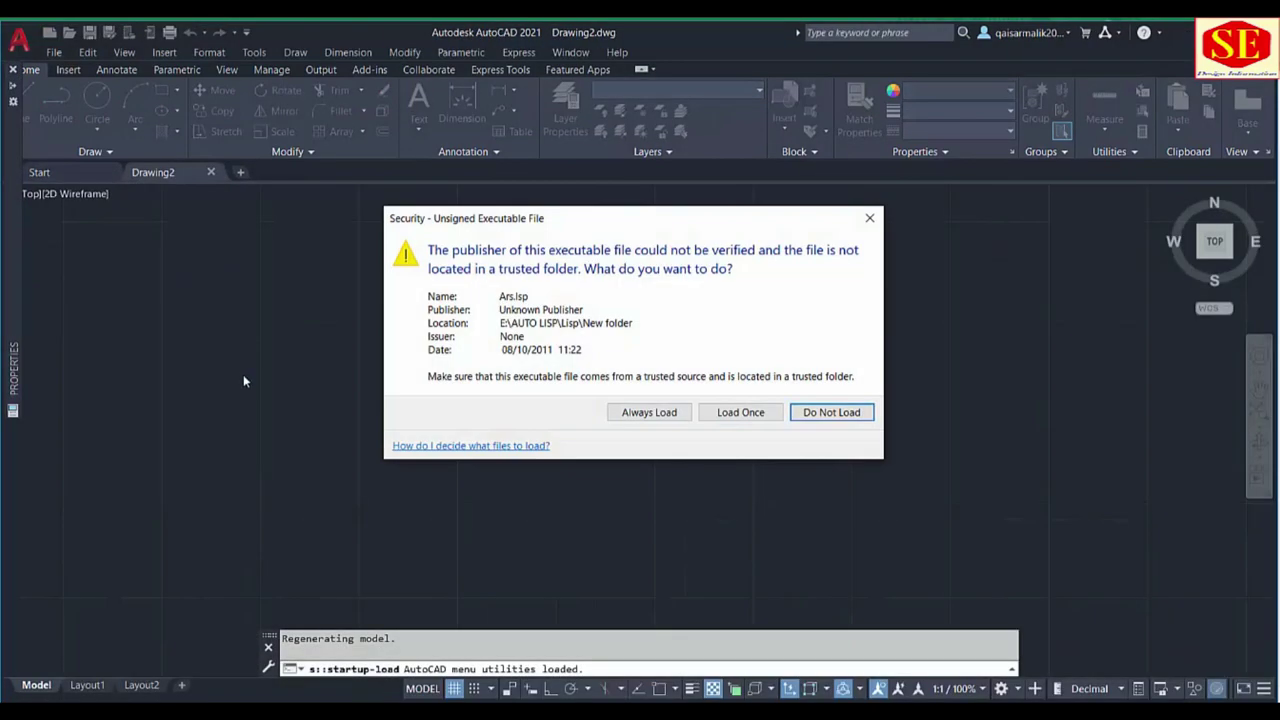
click(645, 416)
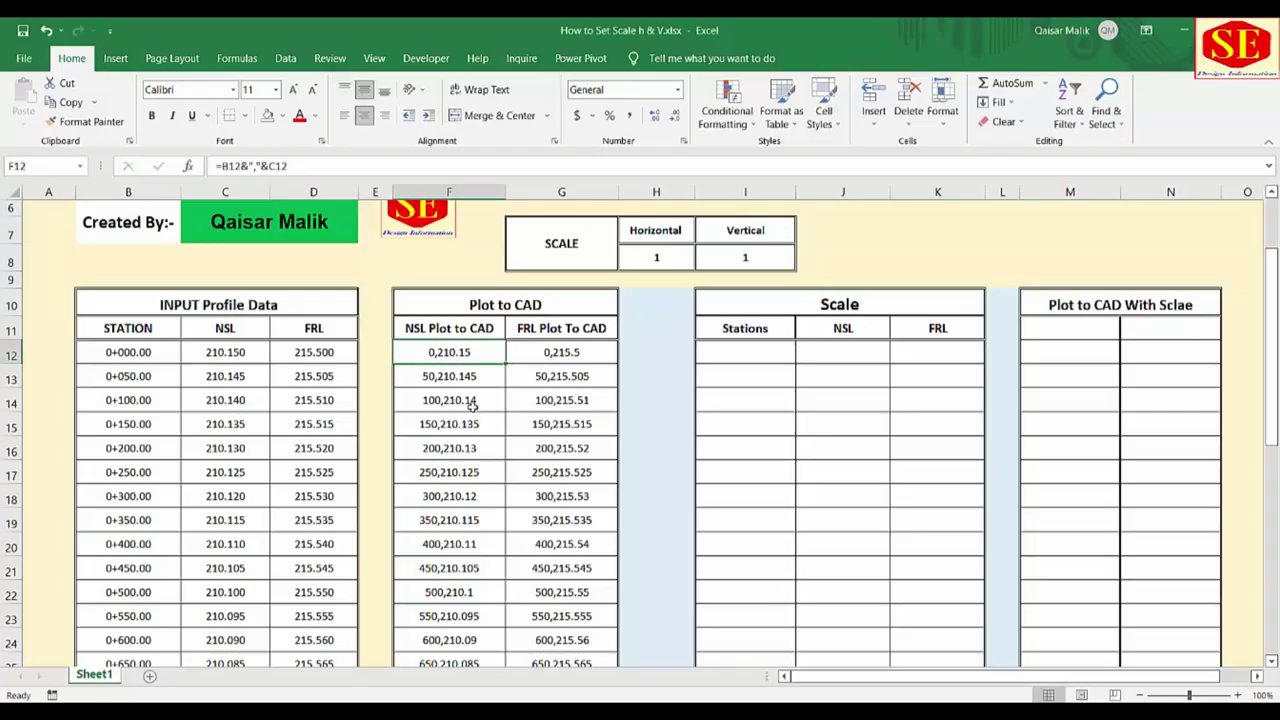
Copy the station,NSL pairs in F12:F42 and return to AutoCAD
mouse_move(446, 354)
mouse_down()
mouse_move(505, 633)
mouse_move(450, 658)
mouse_up()
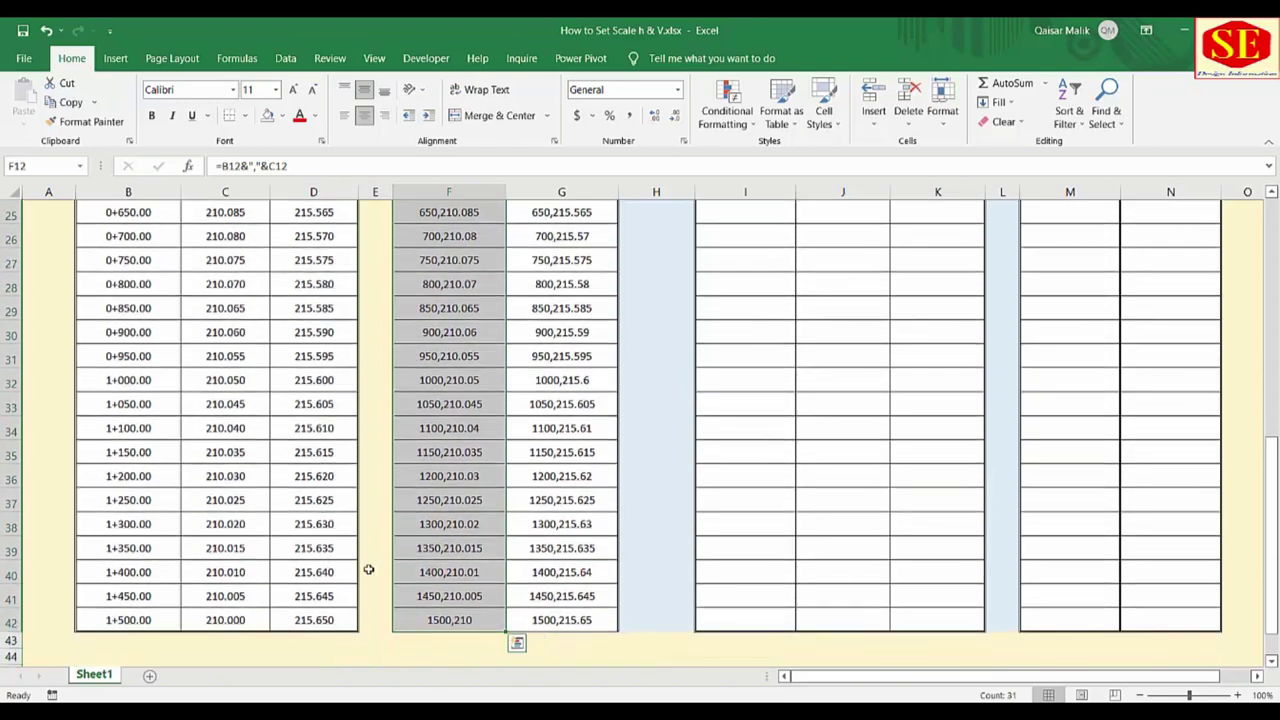
right_click(480, 402)
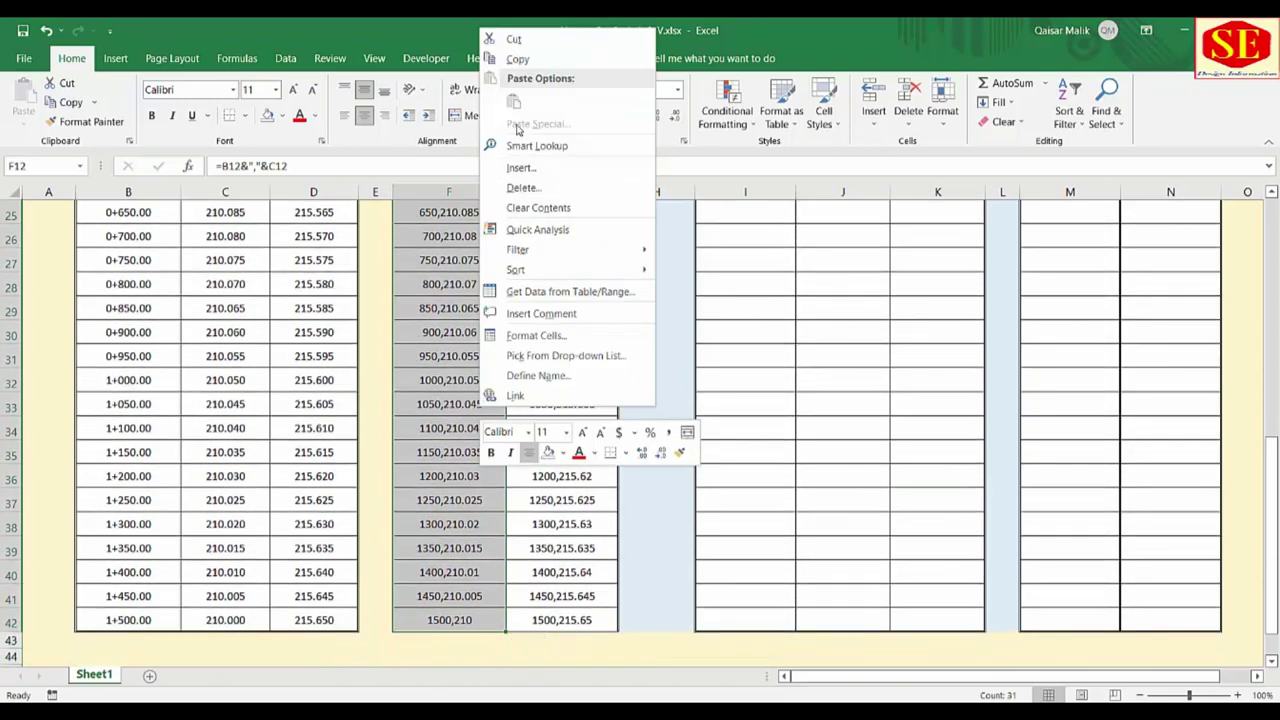
click(517, 59)
scroll(516, 600, up, 8)
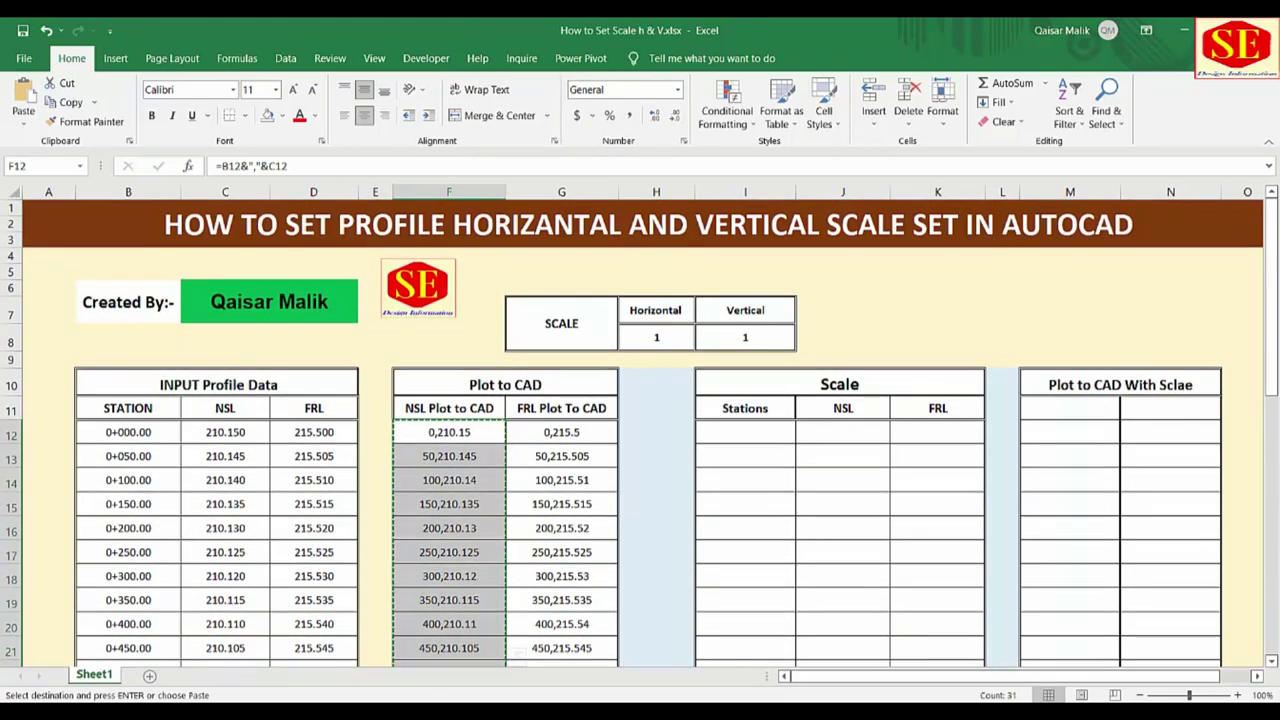
key(alt+Tab)
click(946, 92)
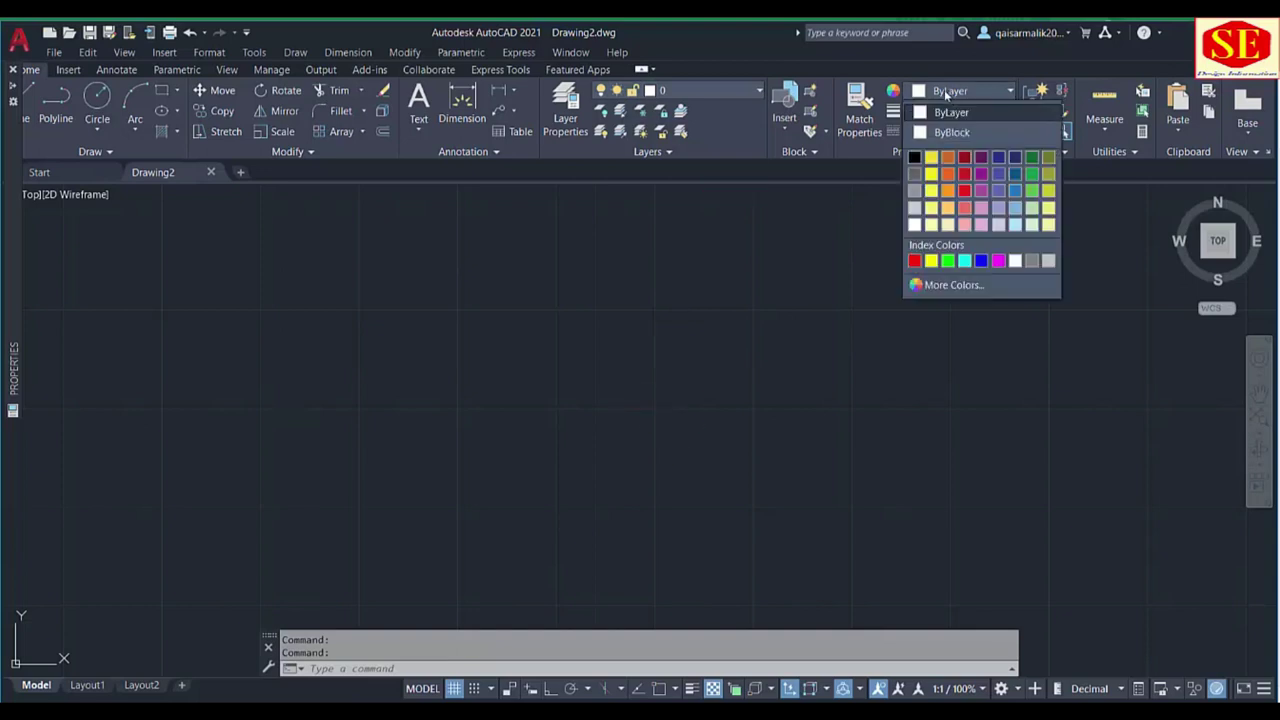
Create a new layer named NSL with colour yellow
click(918, 92)
click(737, 97)
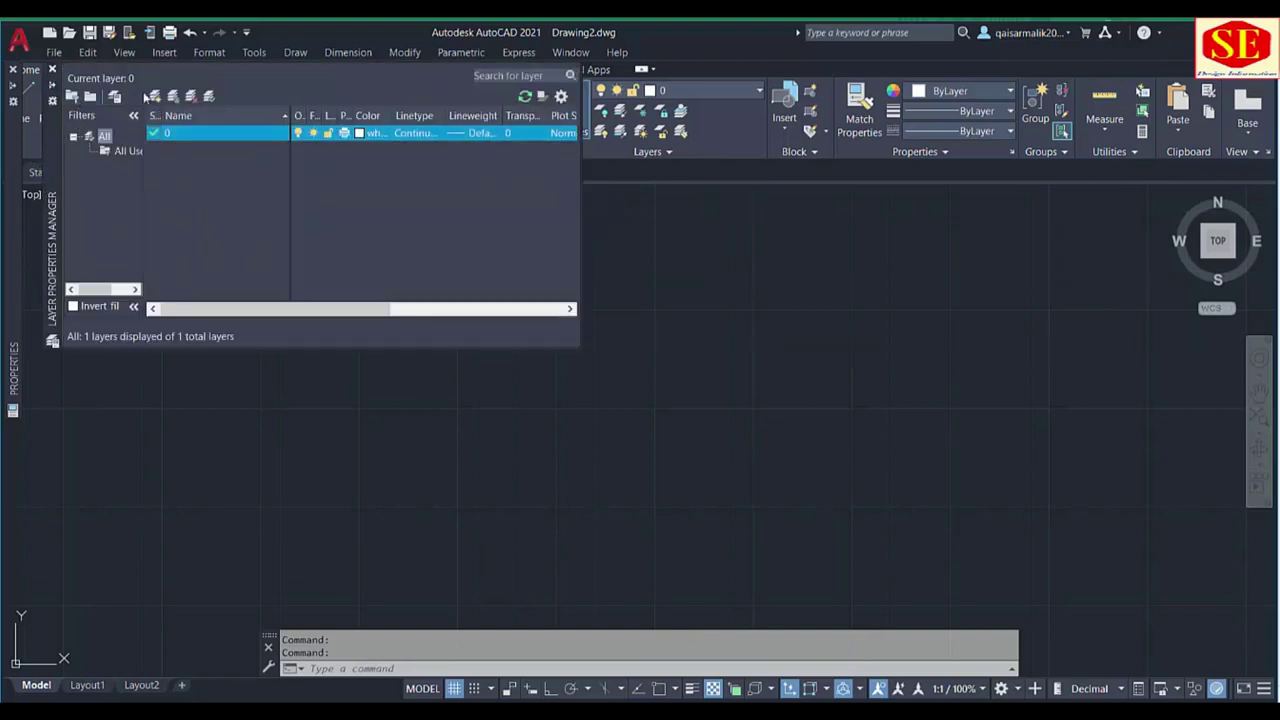
click(157, 95)
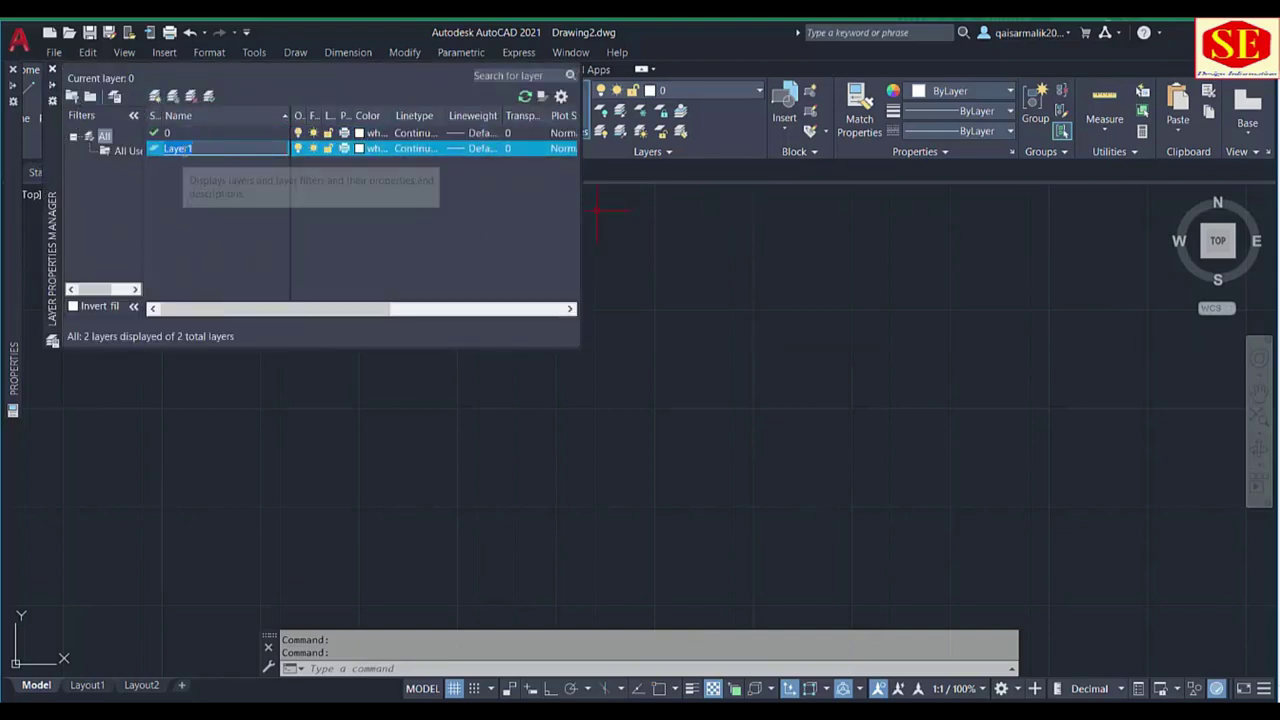
text(NSL)
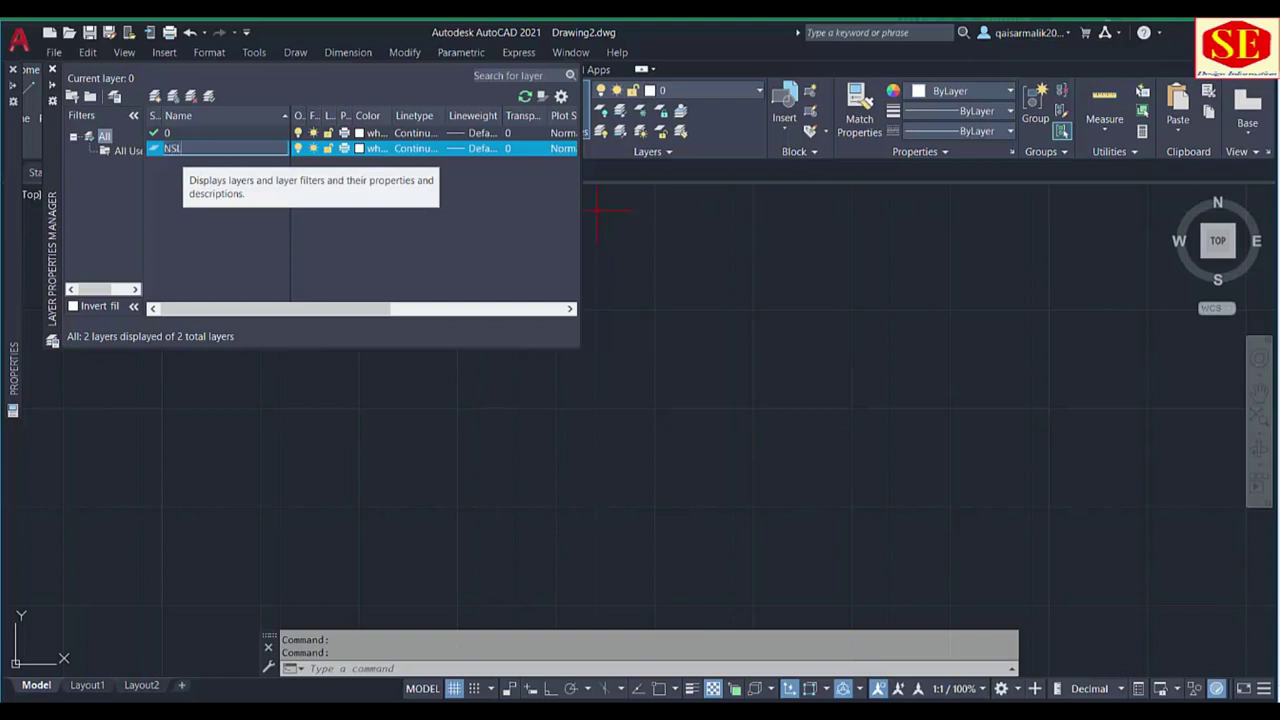
click(360, 149)
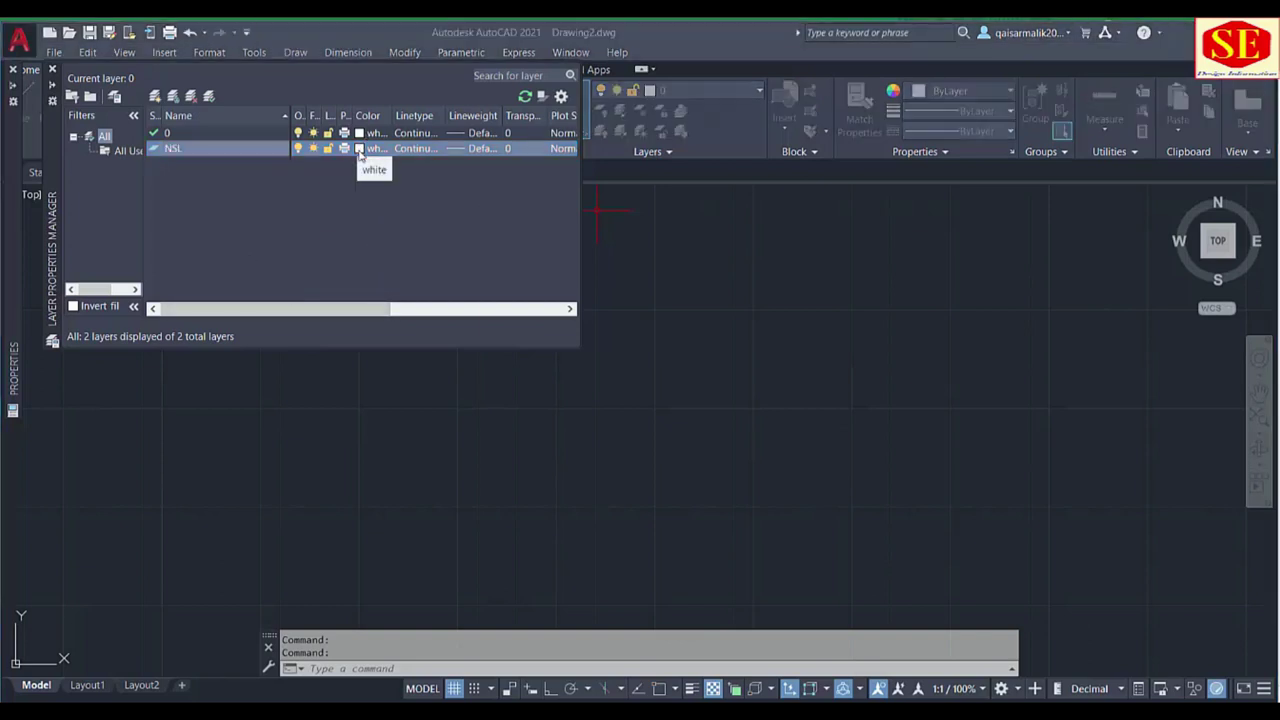
click(514, 403)
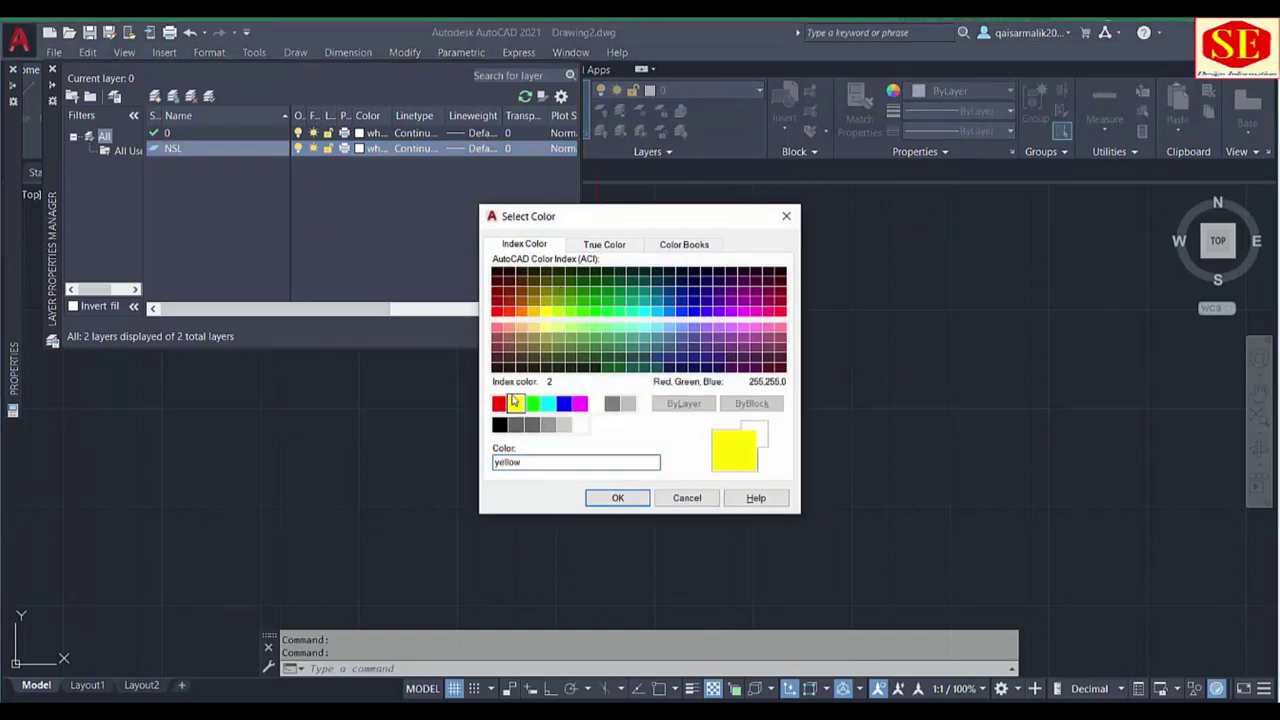
click(617, 497)
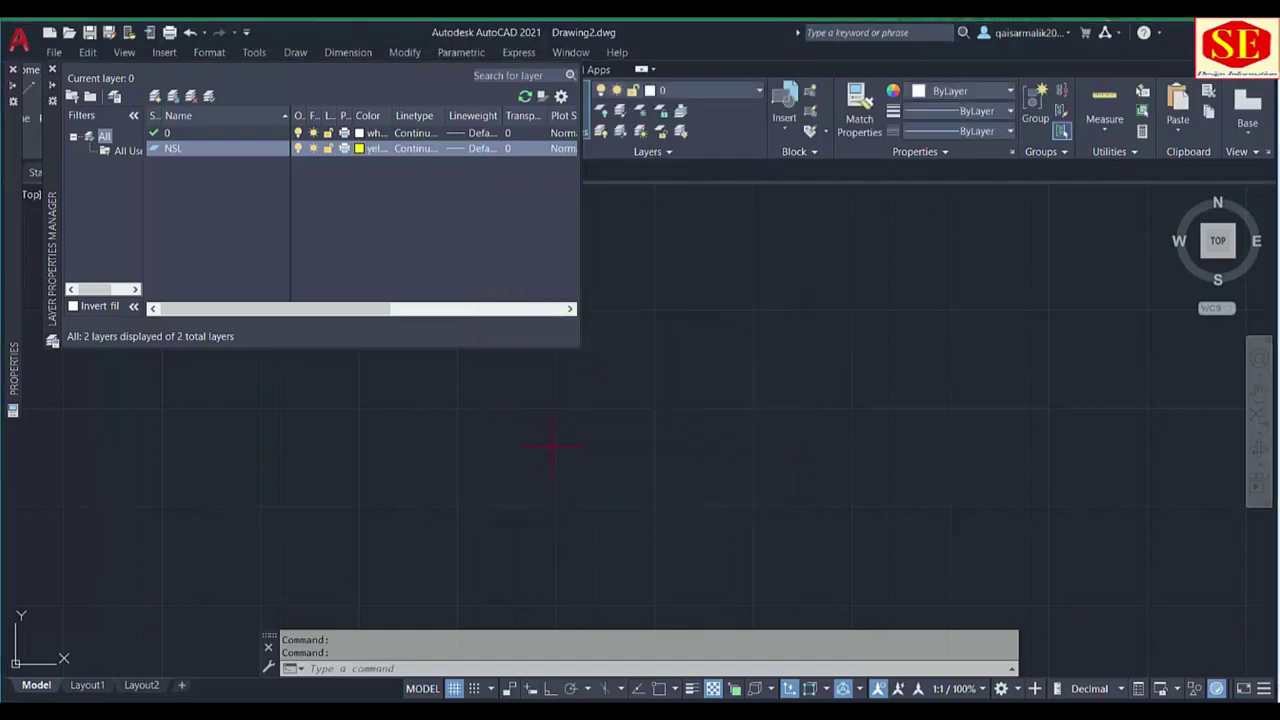
Load the ACAD_ISO03W100 dash-space linetype into the drawing
click(432, 153)
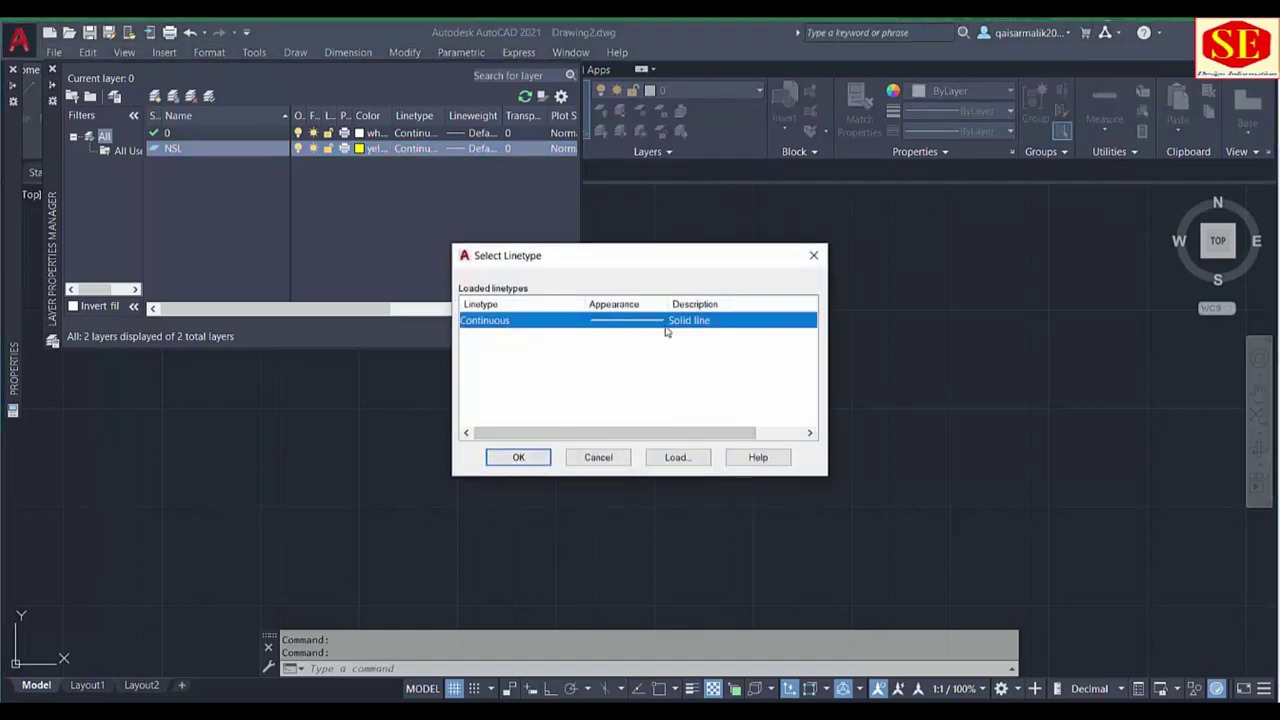
click(672, 457)
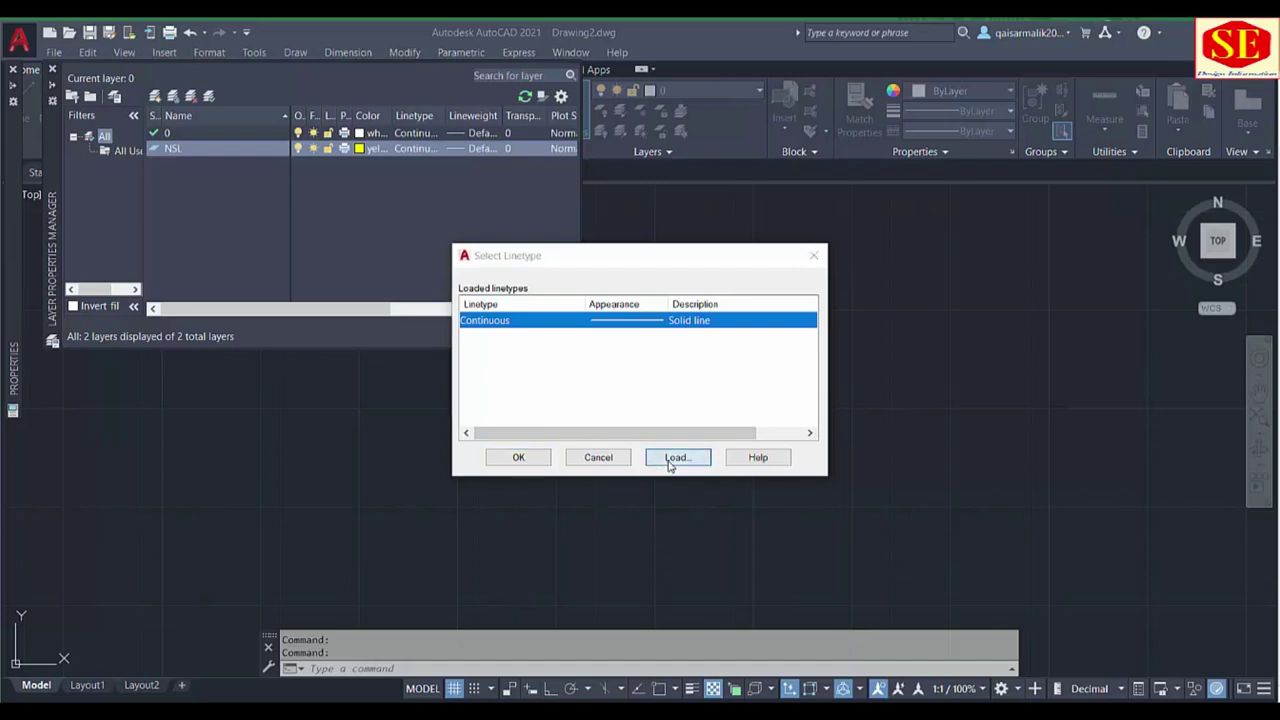
click(598, 332)
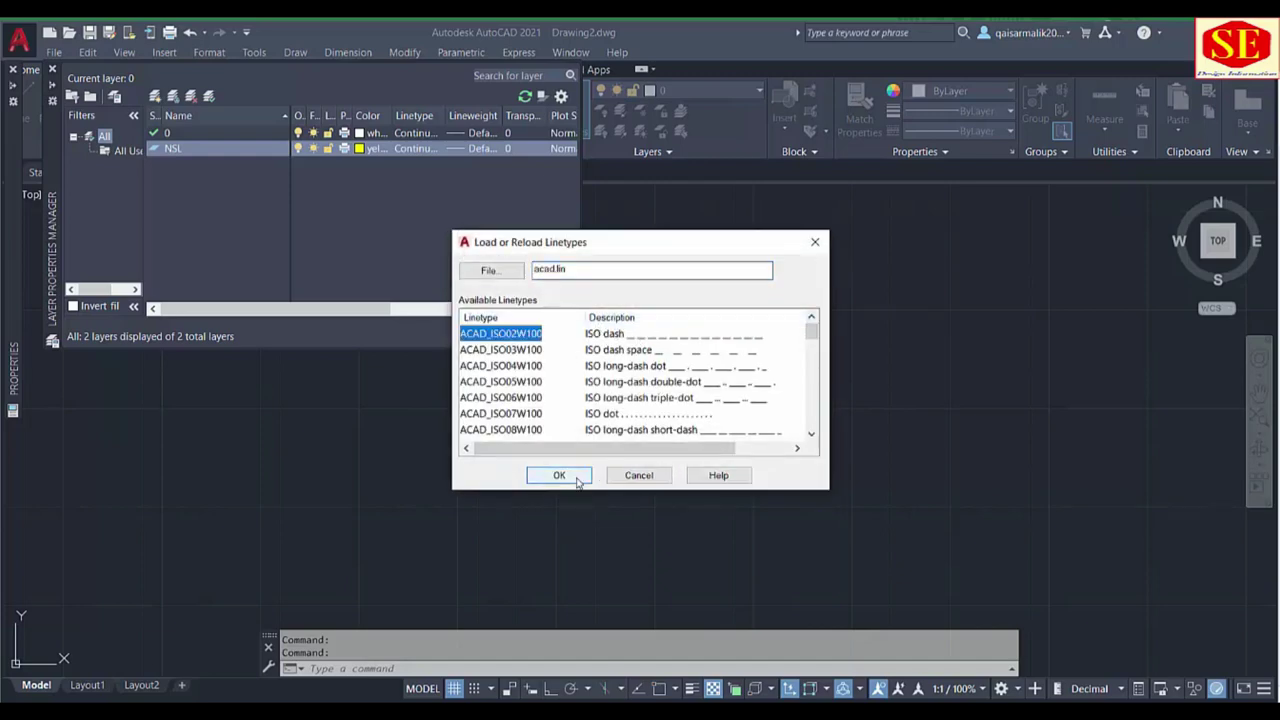
click(510, 352)
click(560, 476)
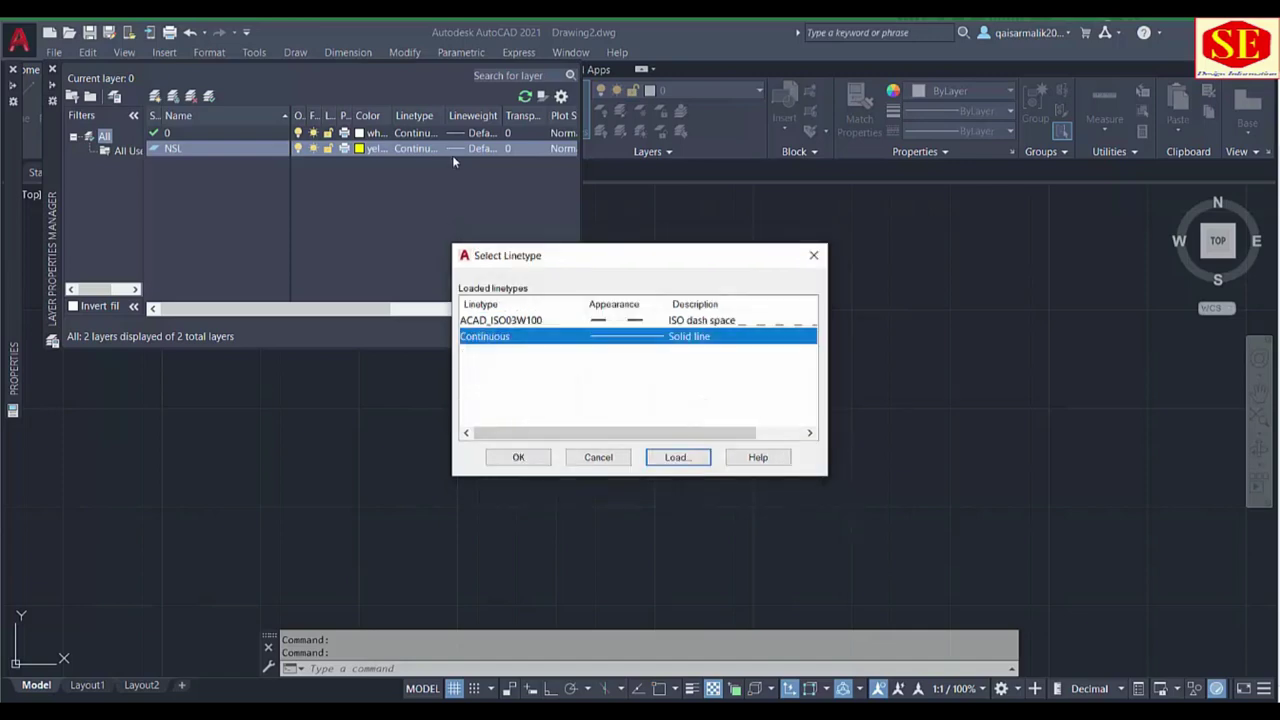
click(538, 460)
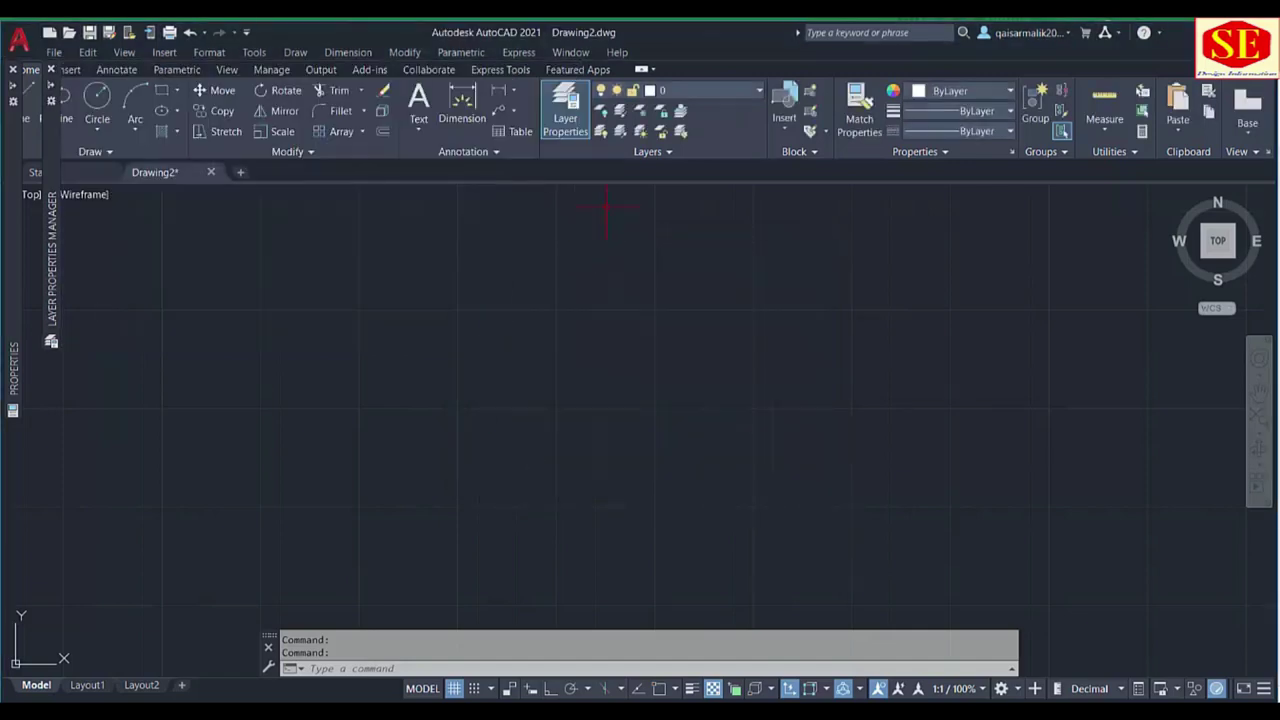
Enter the final point 1500,210 and make NSL the current layer
text(1500,210)
key(Return)
click(701, 86)
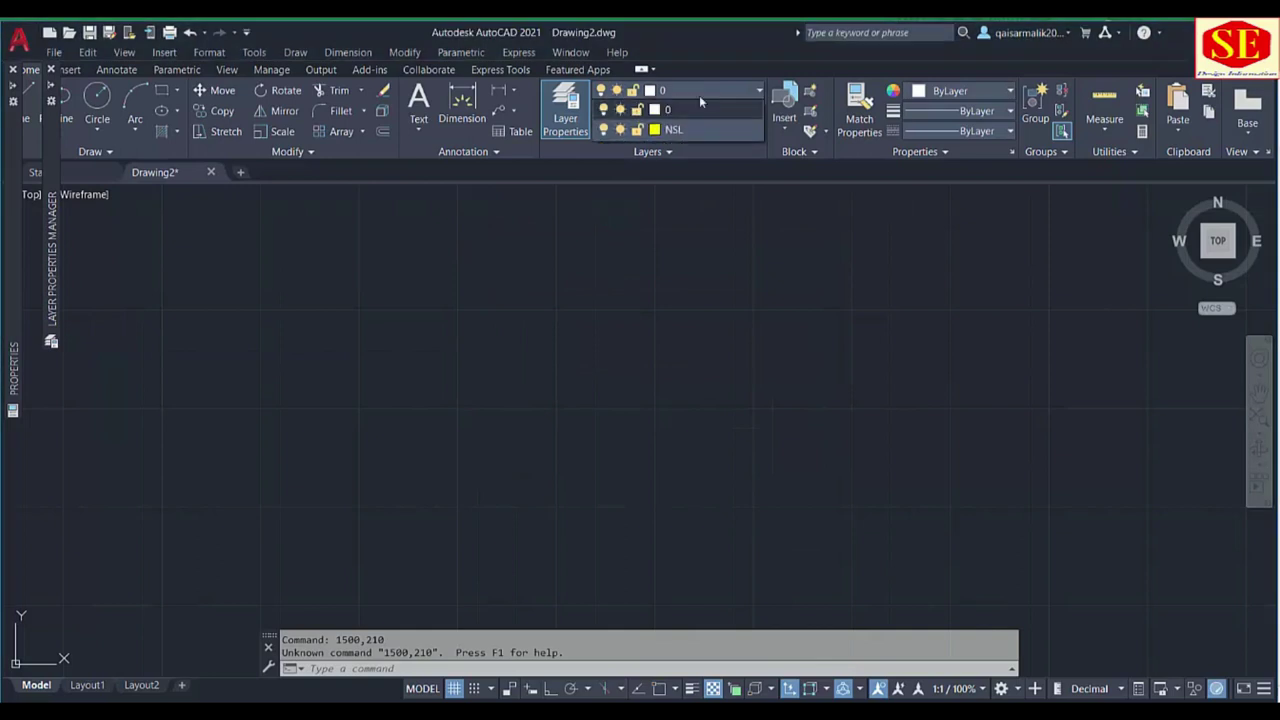
click(711, 131)
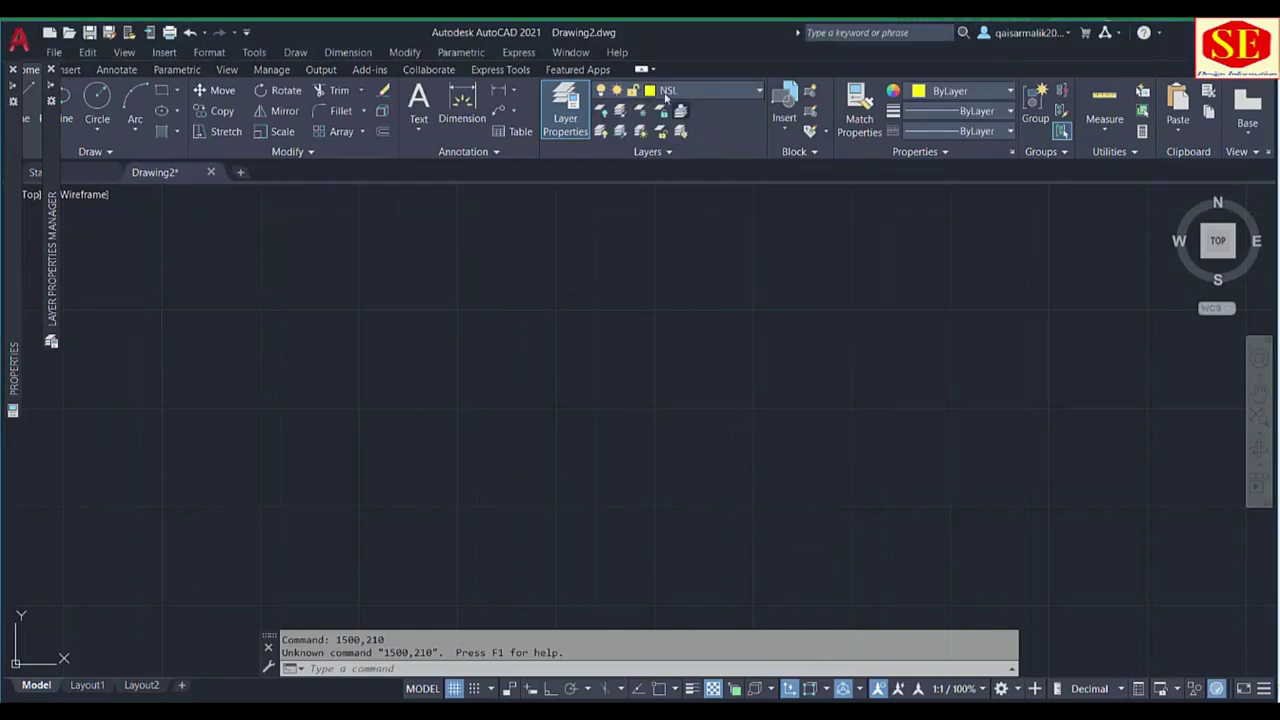
Draw the NSL polyline by pasting the copied NSL coordinates into PL
click(393, 668)
text(PL)
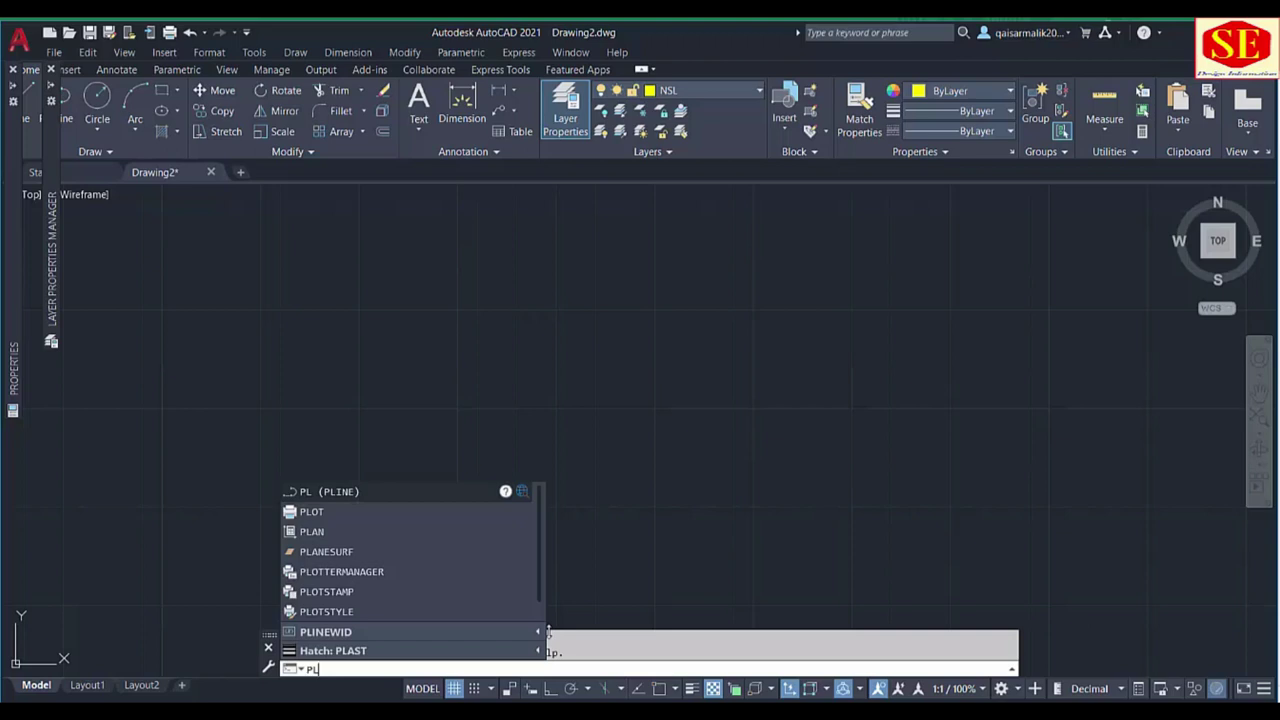
key(Return)
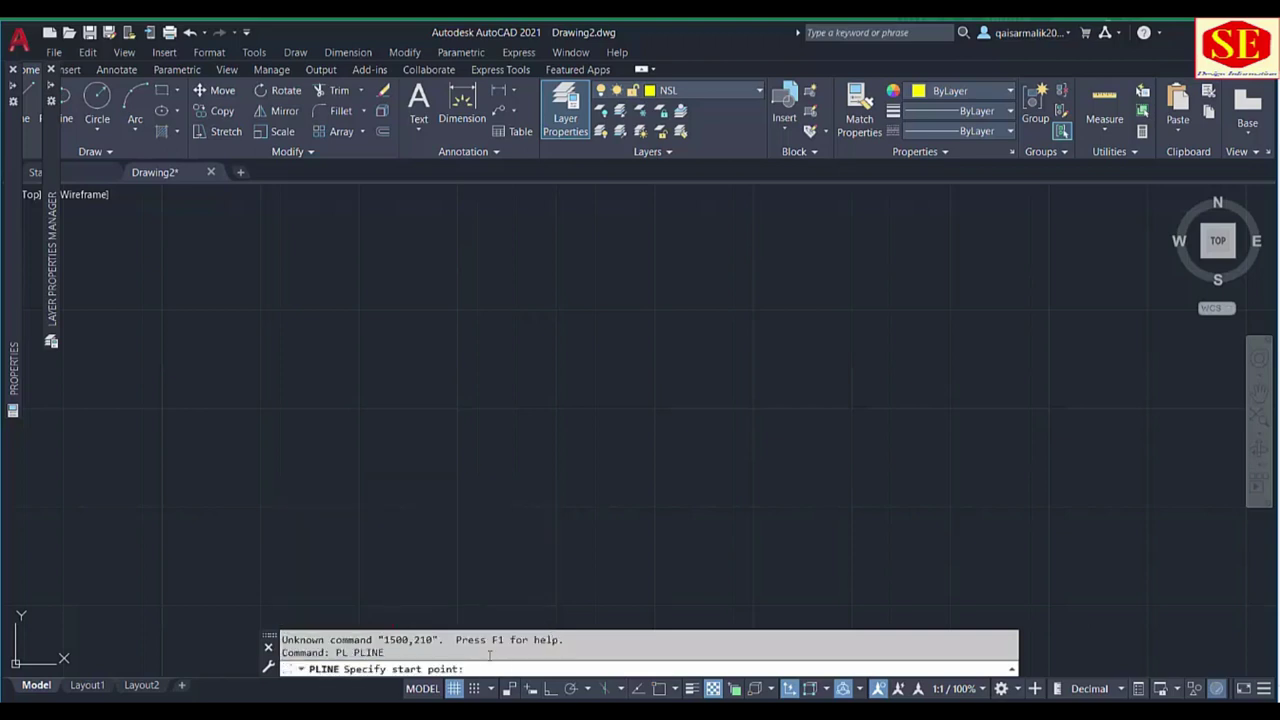
right_click(490, 670)
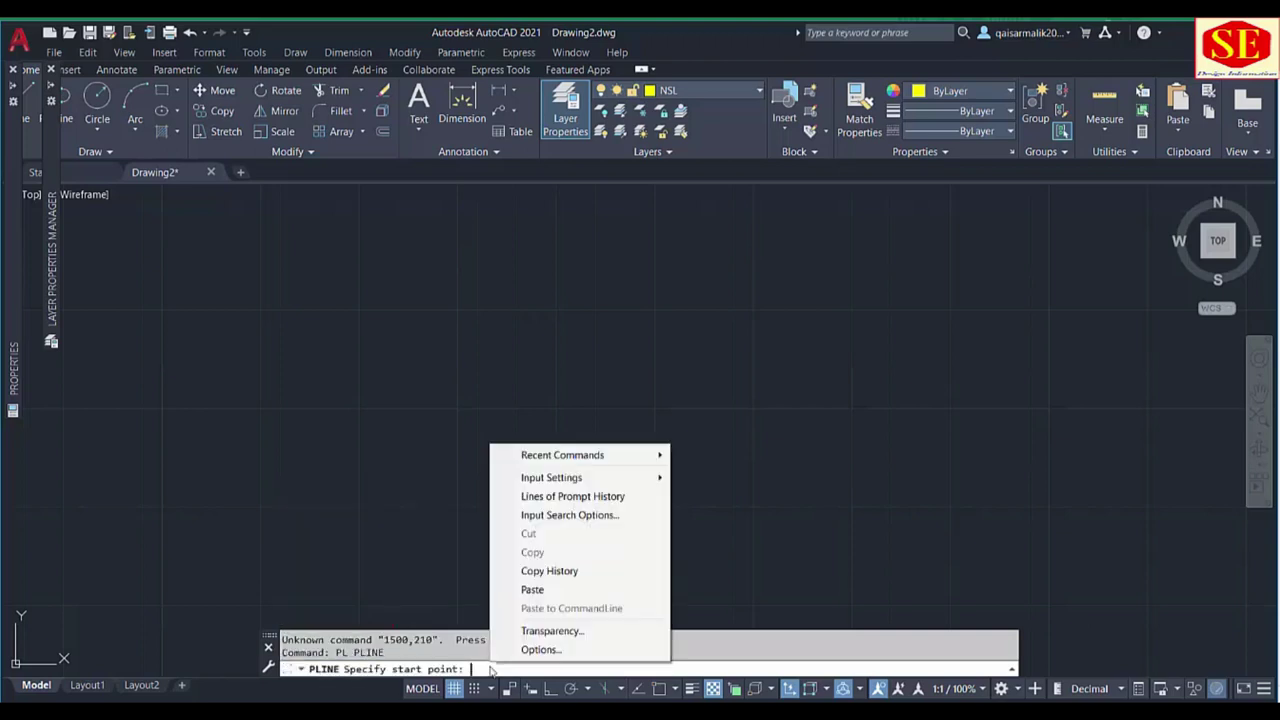
click(540, 592)
scroll(600, 368, down, 2)
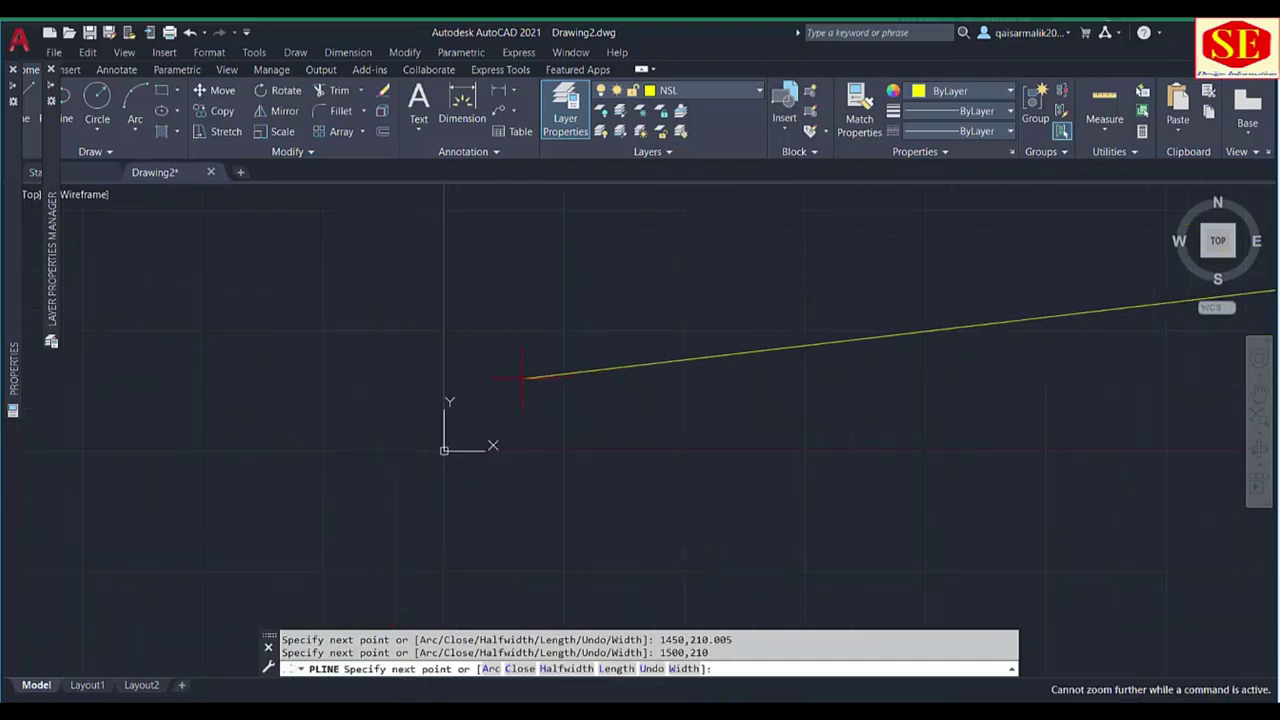
key(Escape)
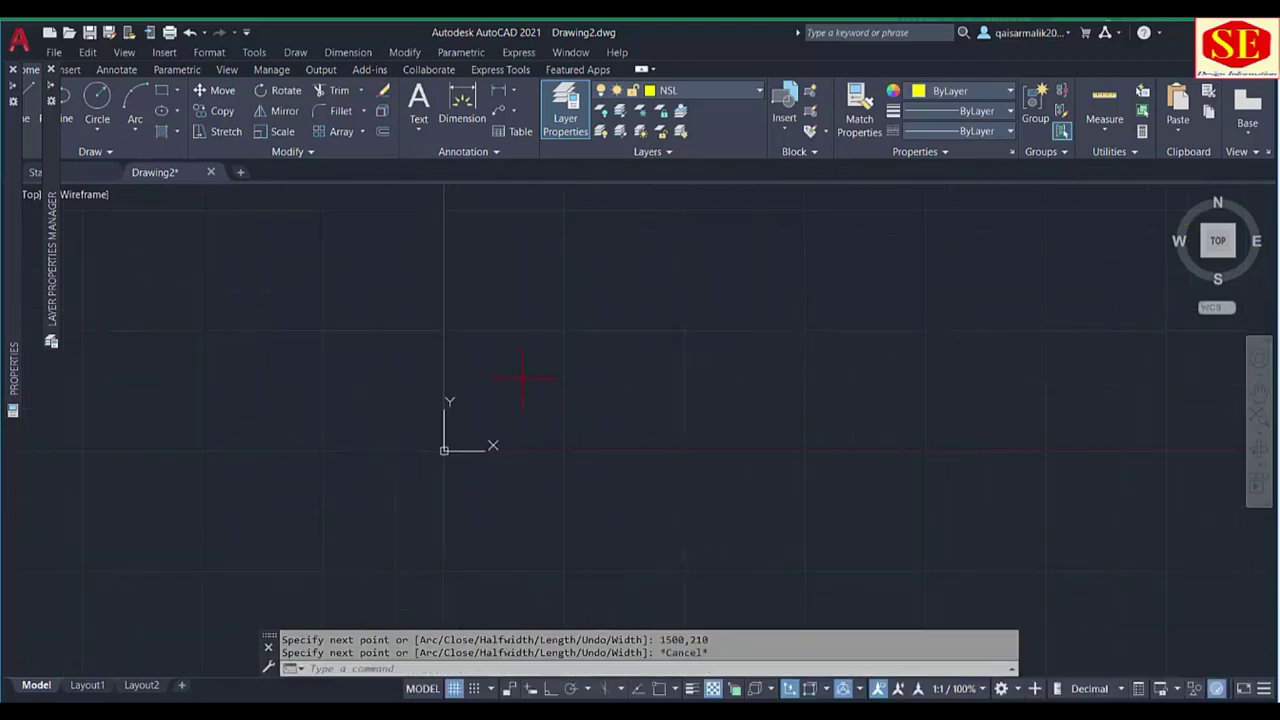
Zoom to extents and select the yellow NSL line to check it
text(z)
key(Return)
text(e)
key(Return)
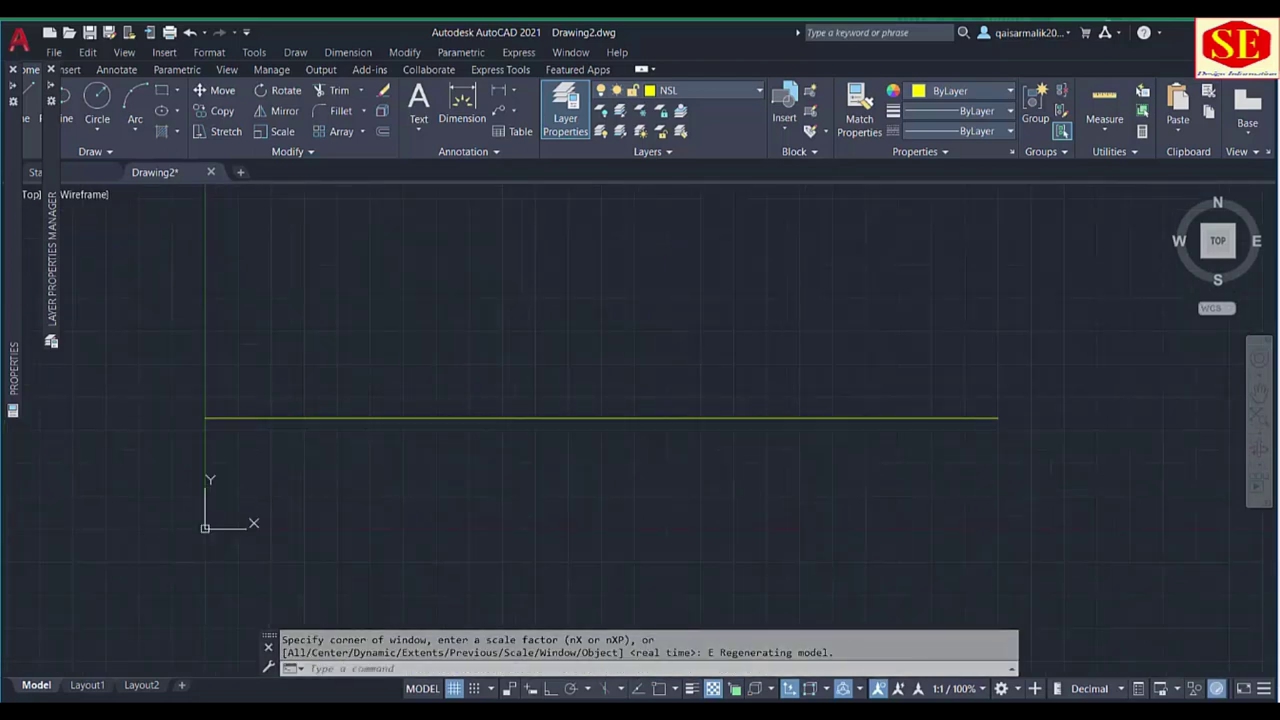
click(560, 432)
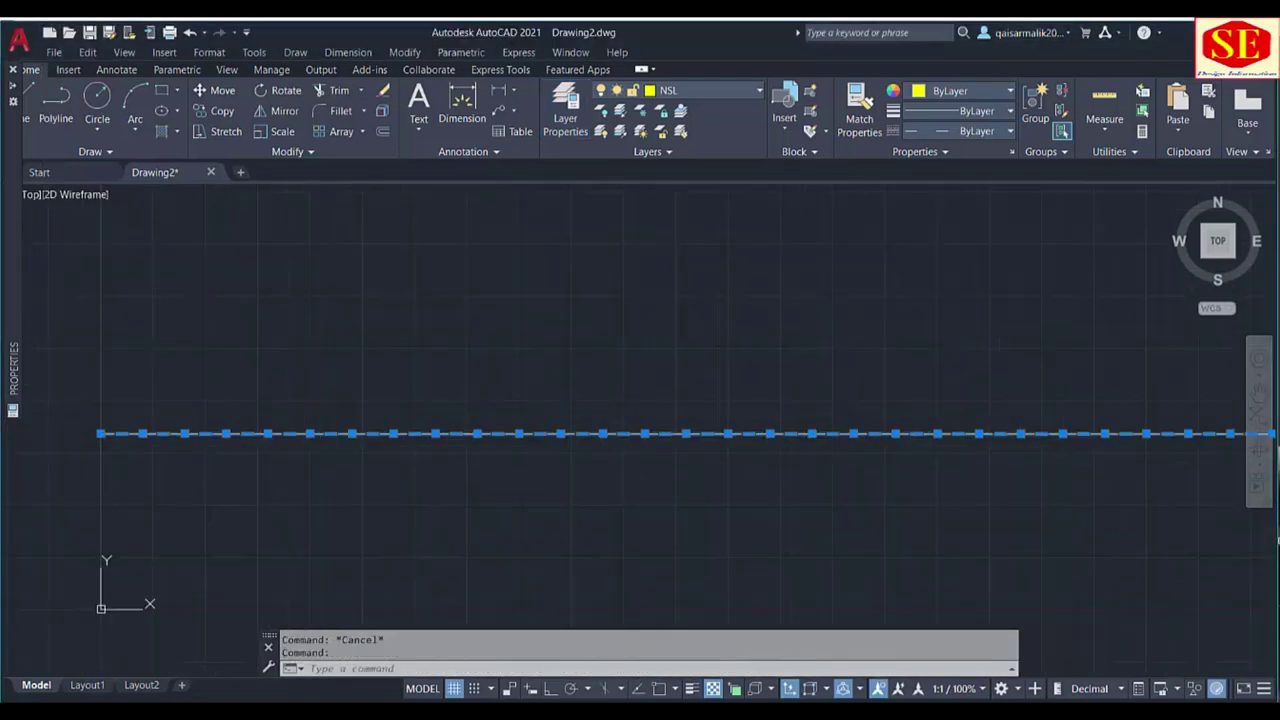
key(Escape)
scroll(472, 462, down, 4)
scroll(427, 455, up, 2)
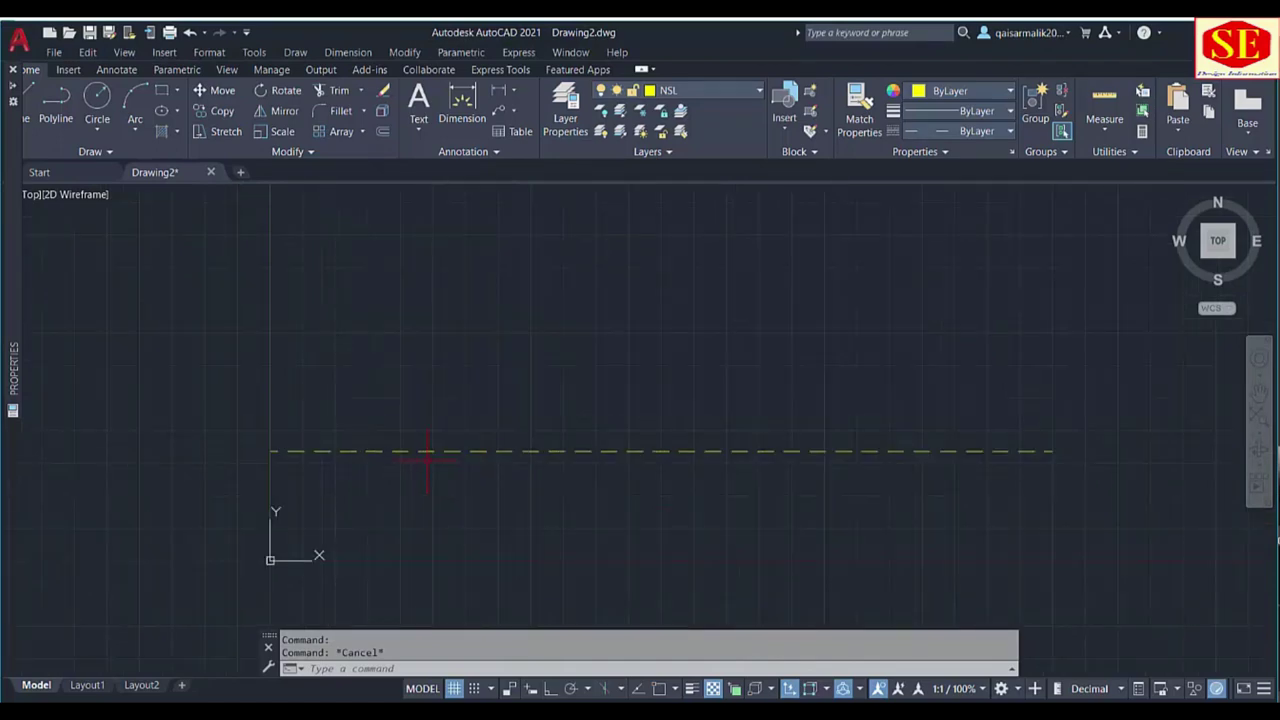
Copy Excel cells G12:G42 with the FRL coordinates, then return to AutoCAD's layer list
key(alt+Tab)
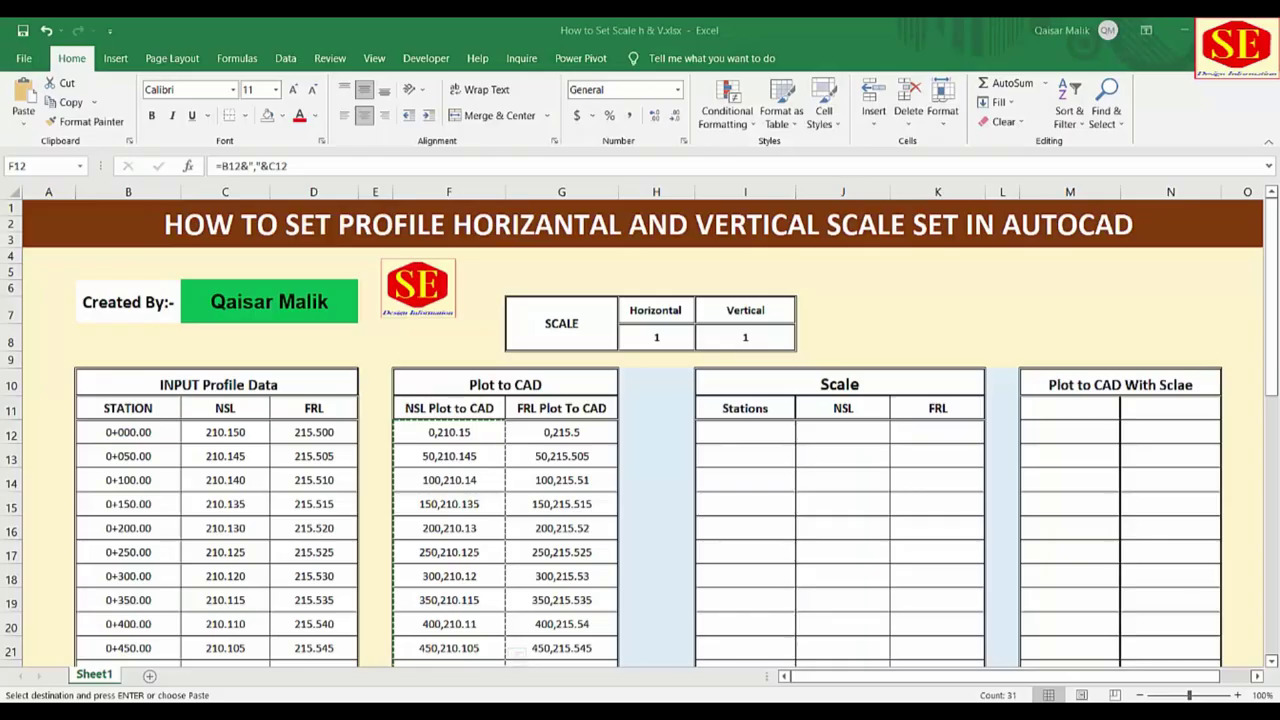
click(552, 430)
key(Escape)
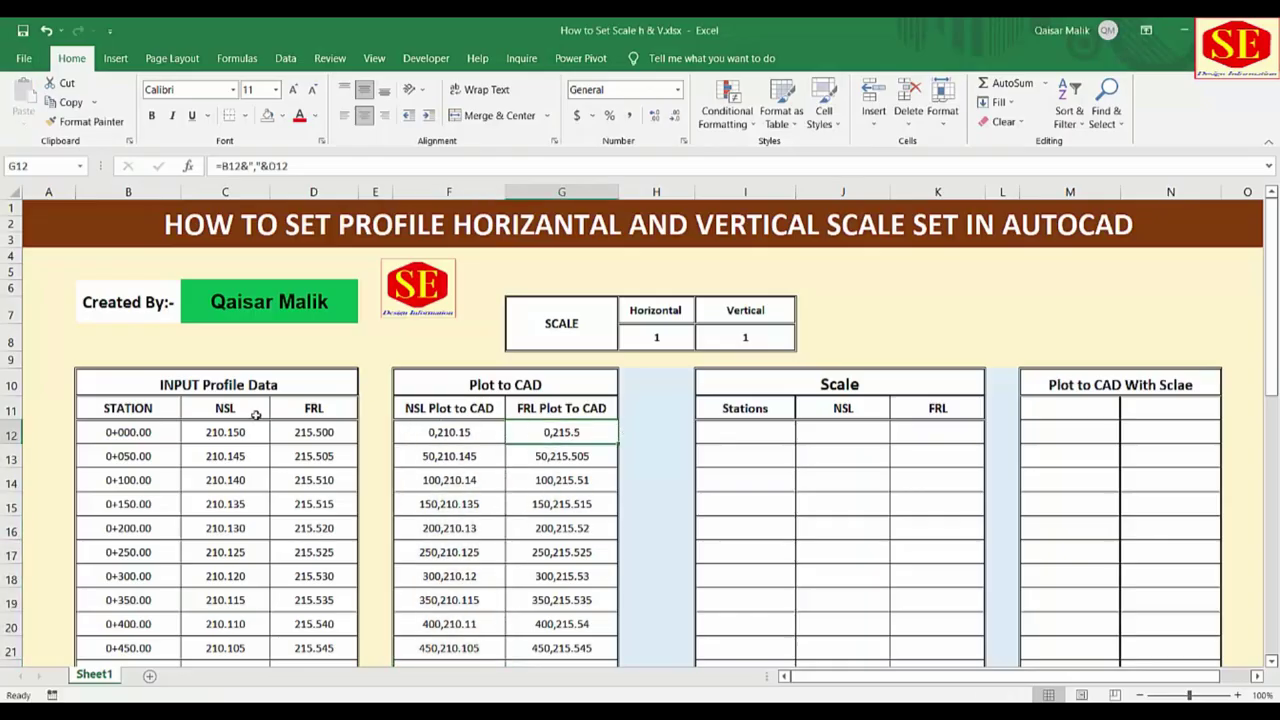
mouse_move(561, 432)
mouse_down()
mouse_move(543, 652)
mouse_move(620, 641)
mouse_move(562, 612)
mouse_up()
right_click(562, 612)
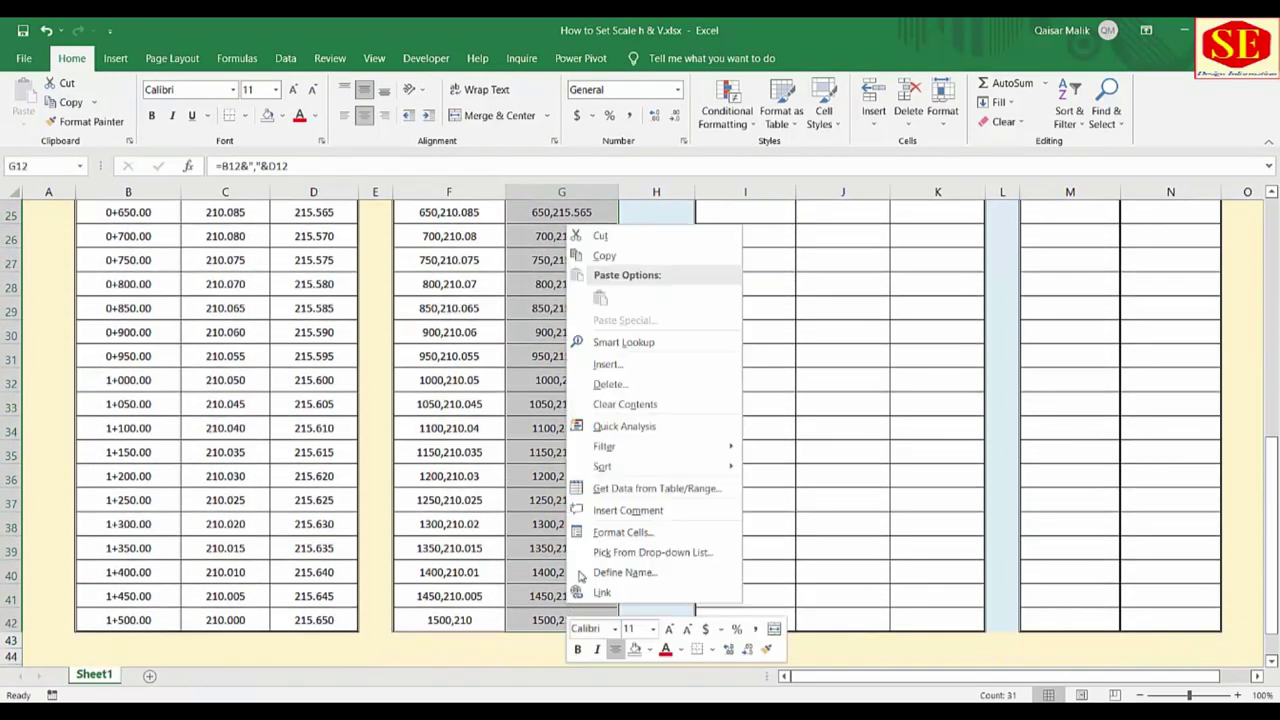
click(605, 256)
scroll(660, 560, up, 7)
scroll(660, 560, up, 1)
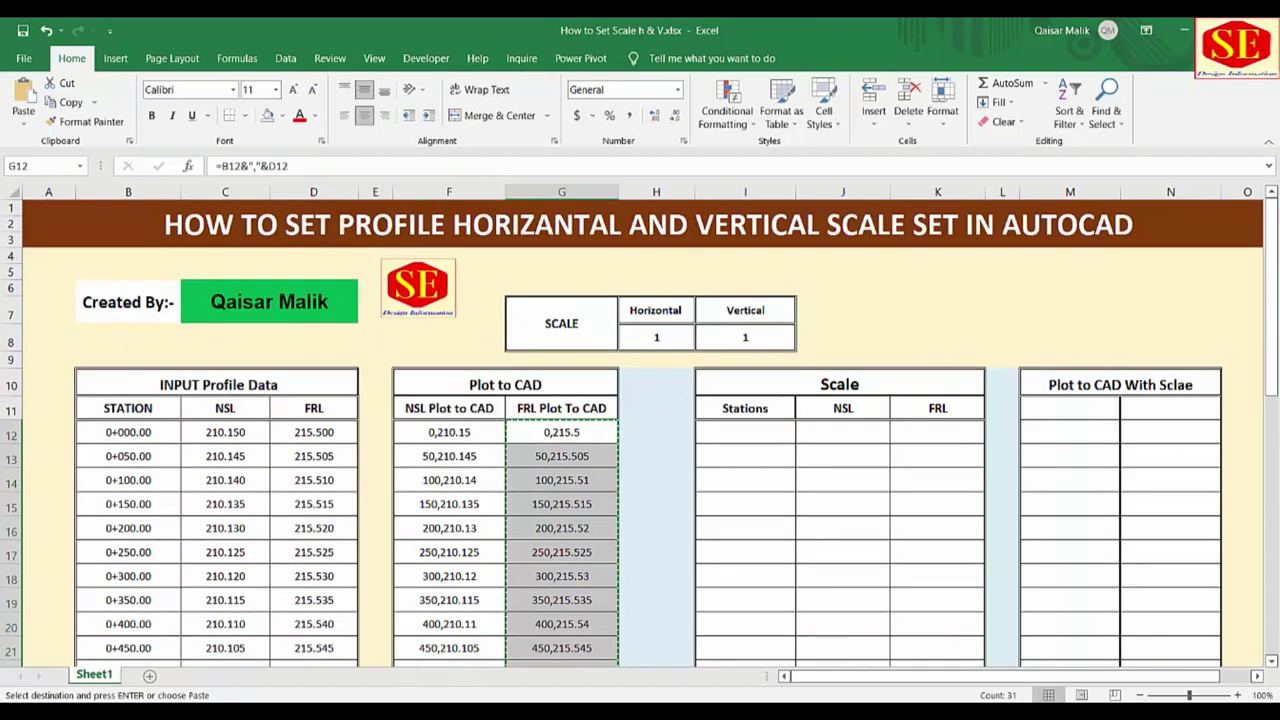
key(alt+Tab)
click(561, 97)
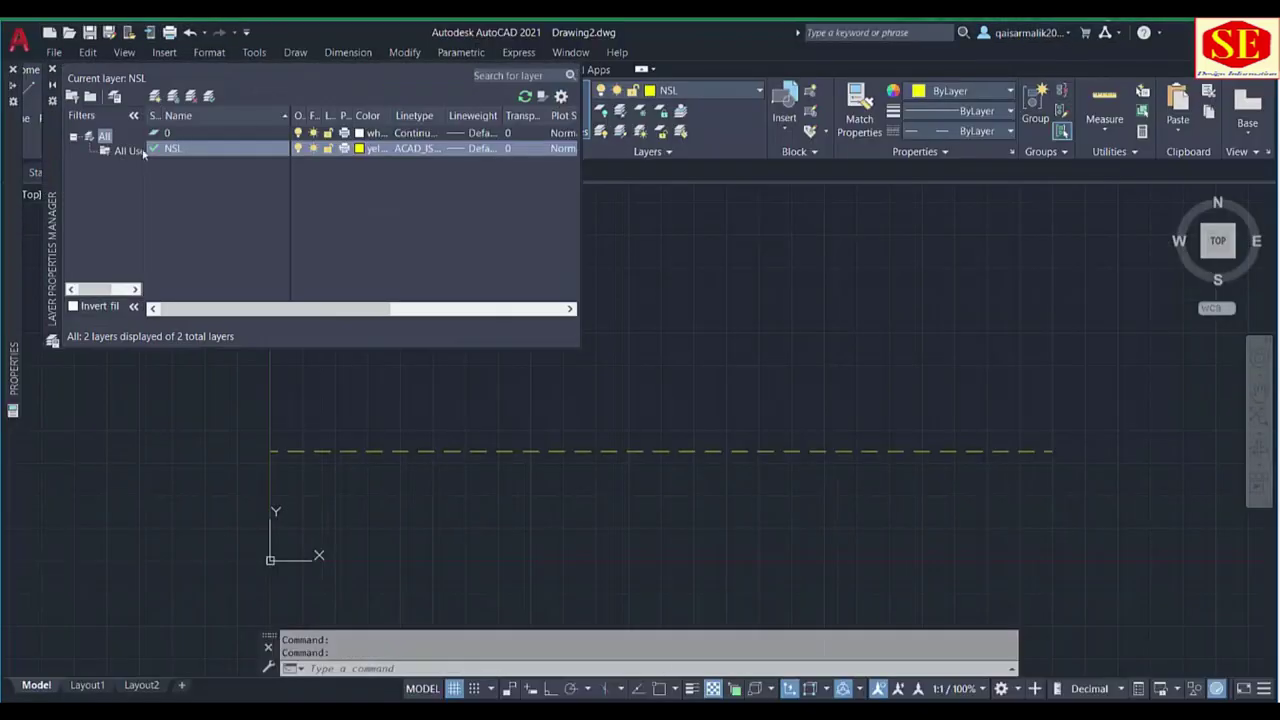
Create layer FRL with red colour and a 0.30 mm lineweight
click(155, 96)
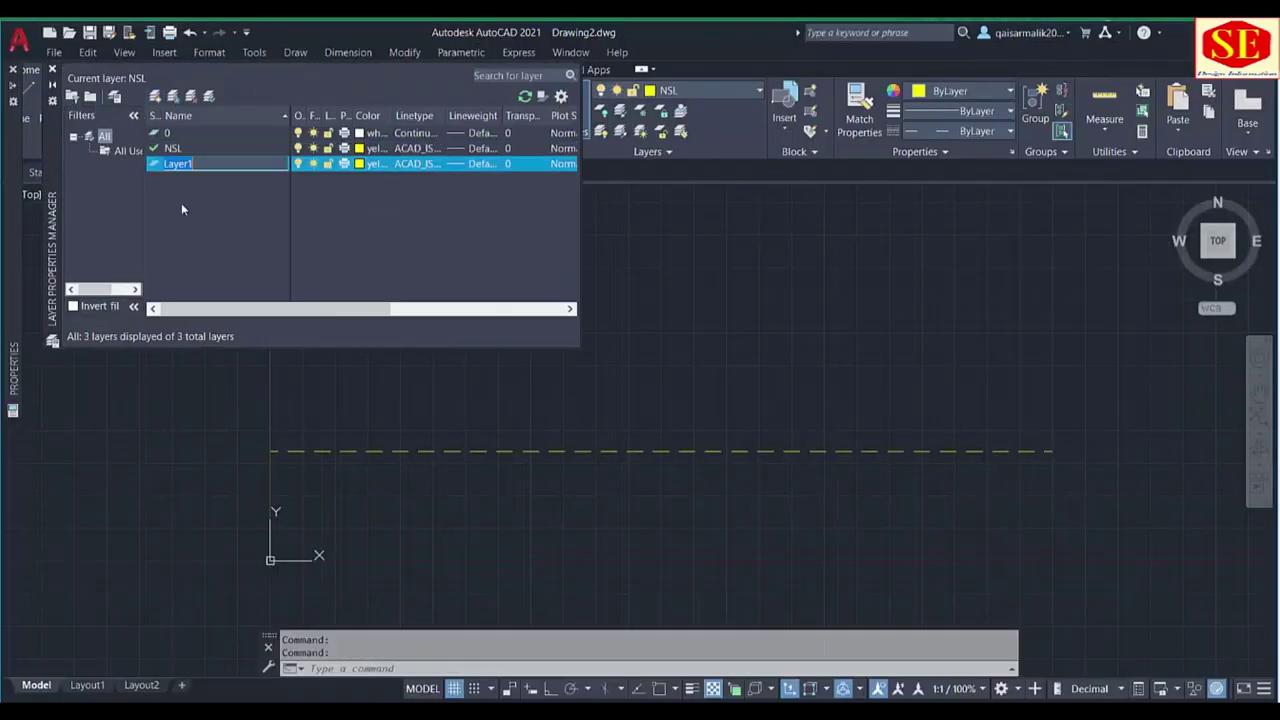
text(FRL)
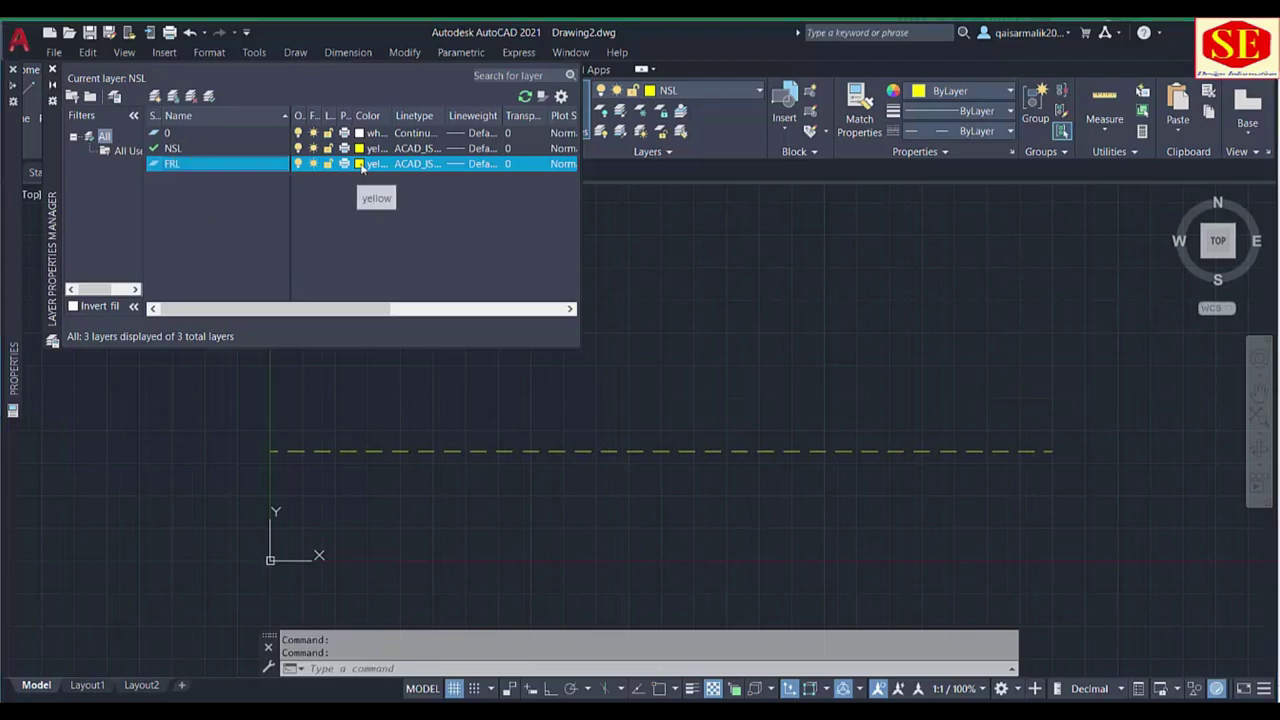
click(360, 163)
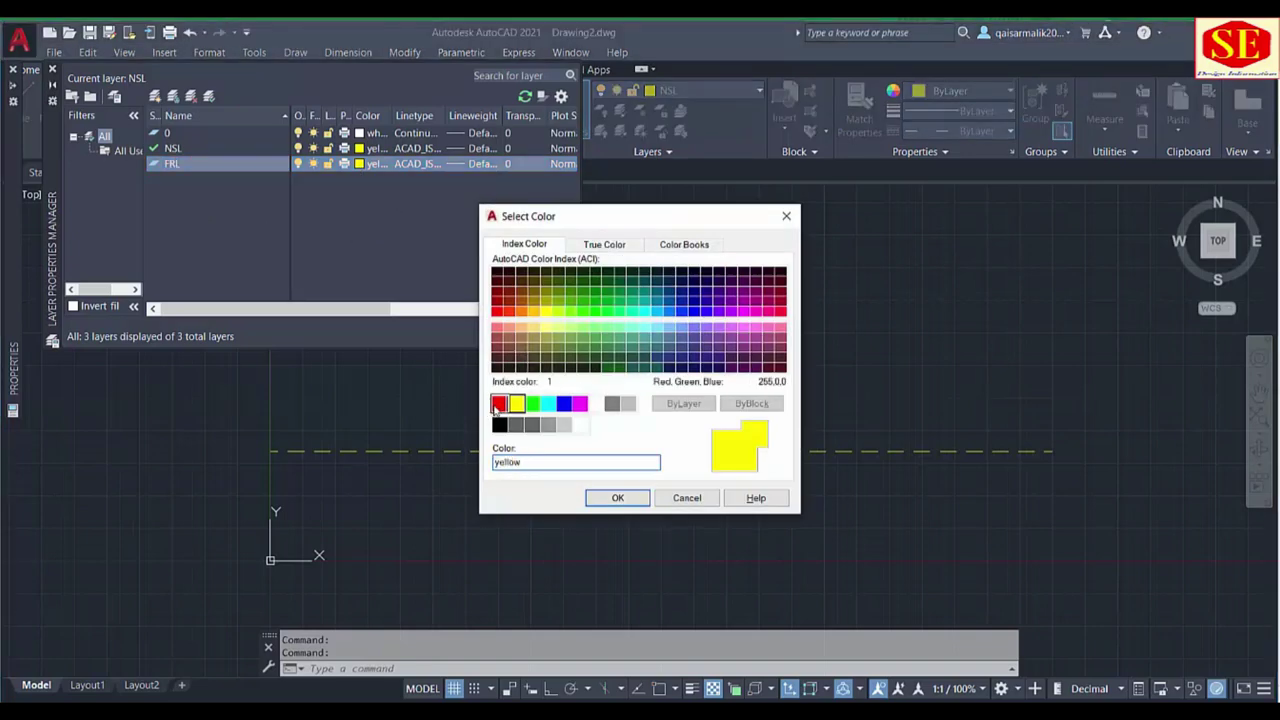
click(499, 403)
click(618, 497)
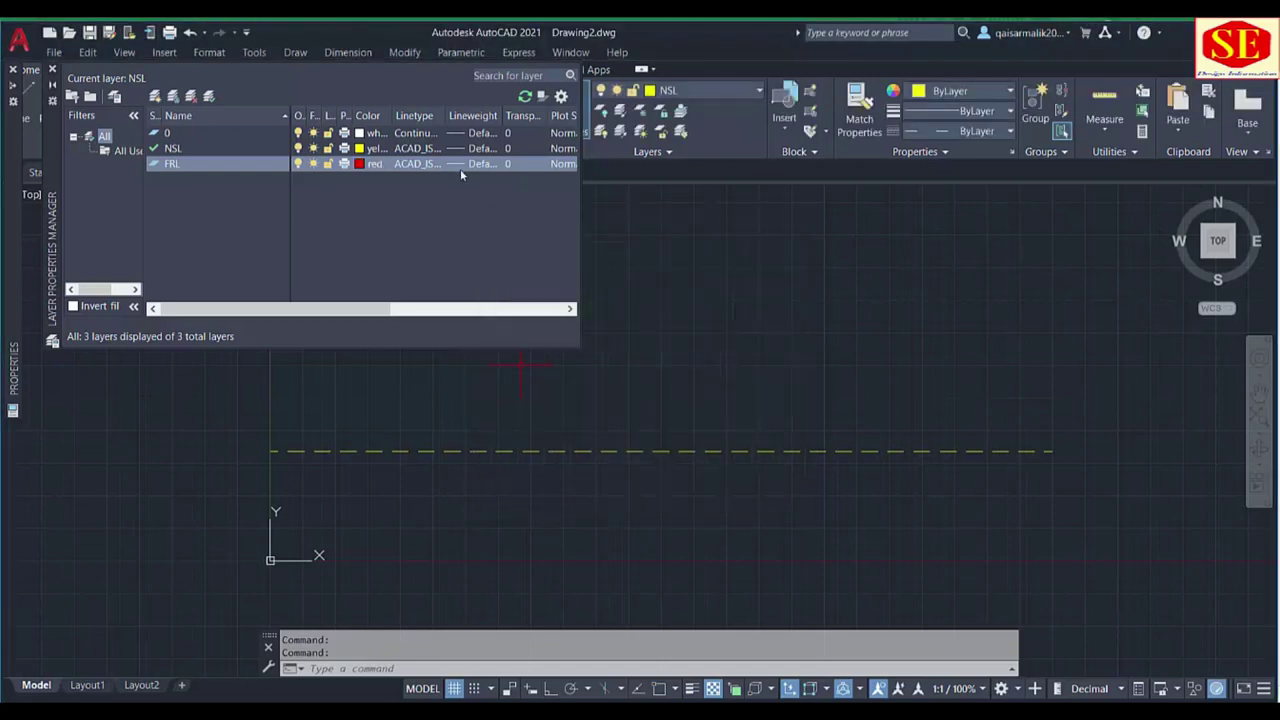
click(457, 167)
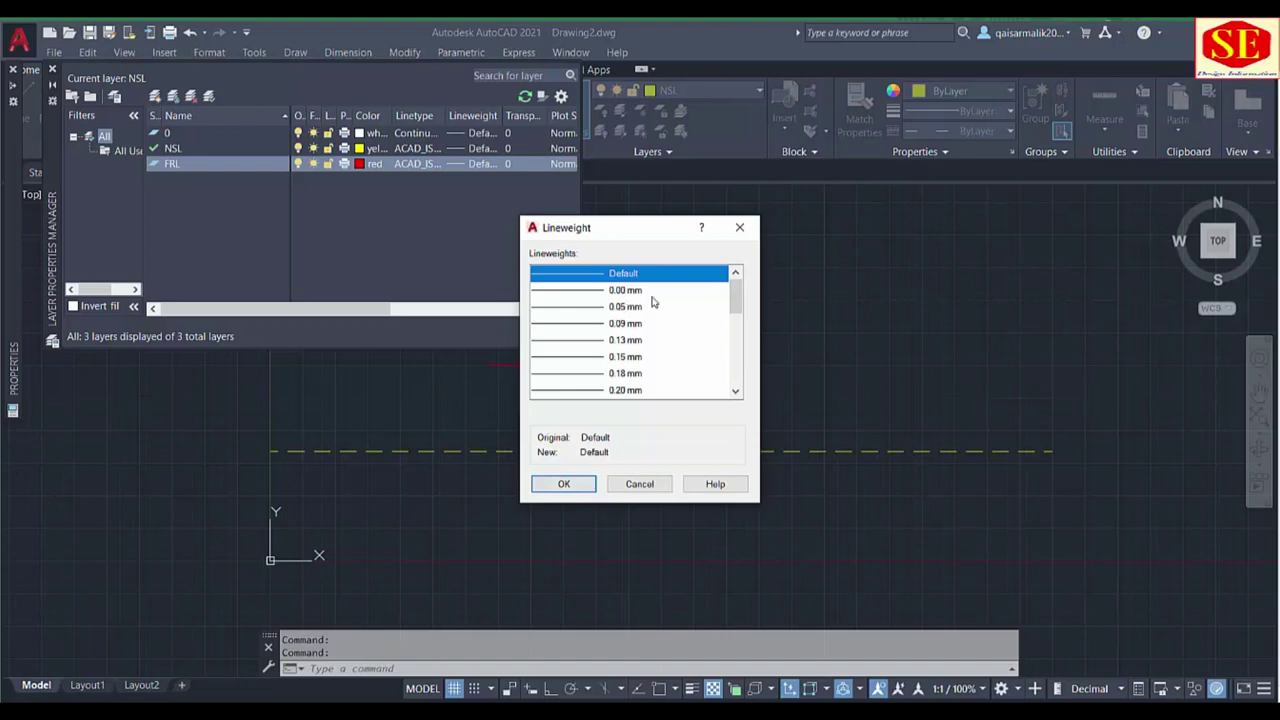
scroll(730, 300, down, 1)
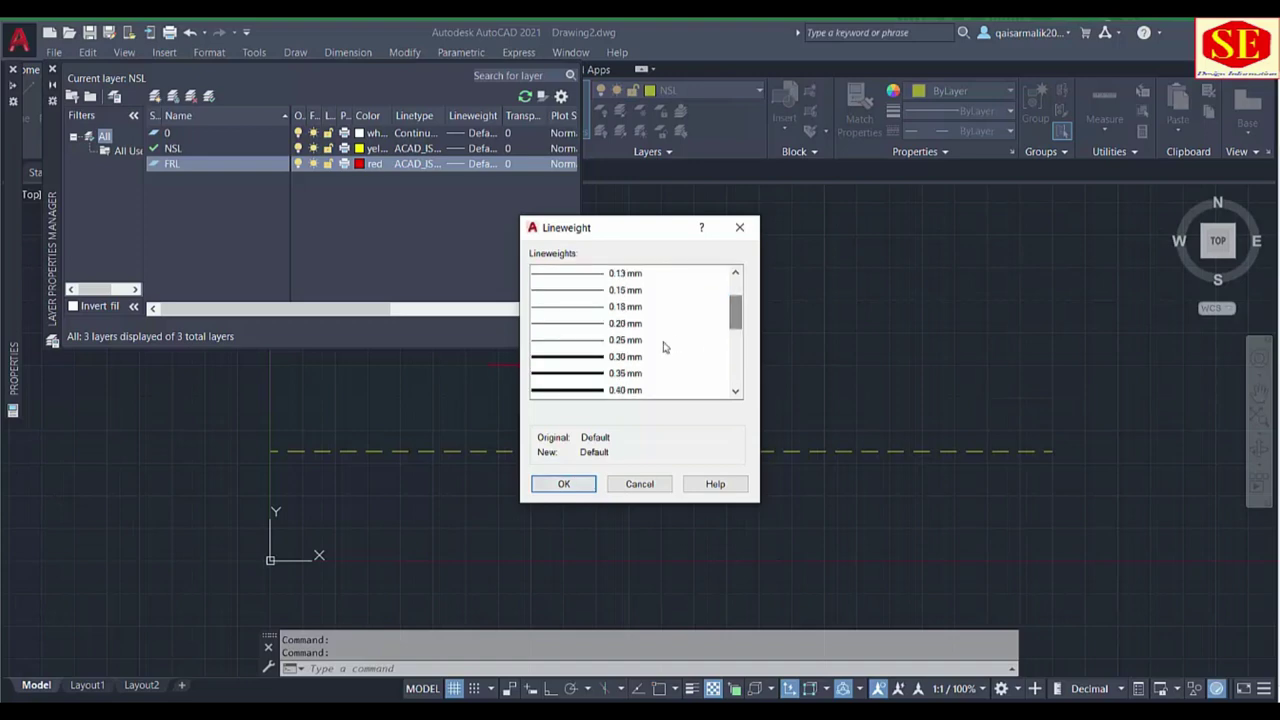
click(614, 357)
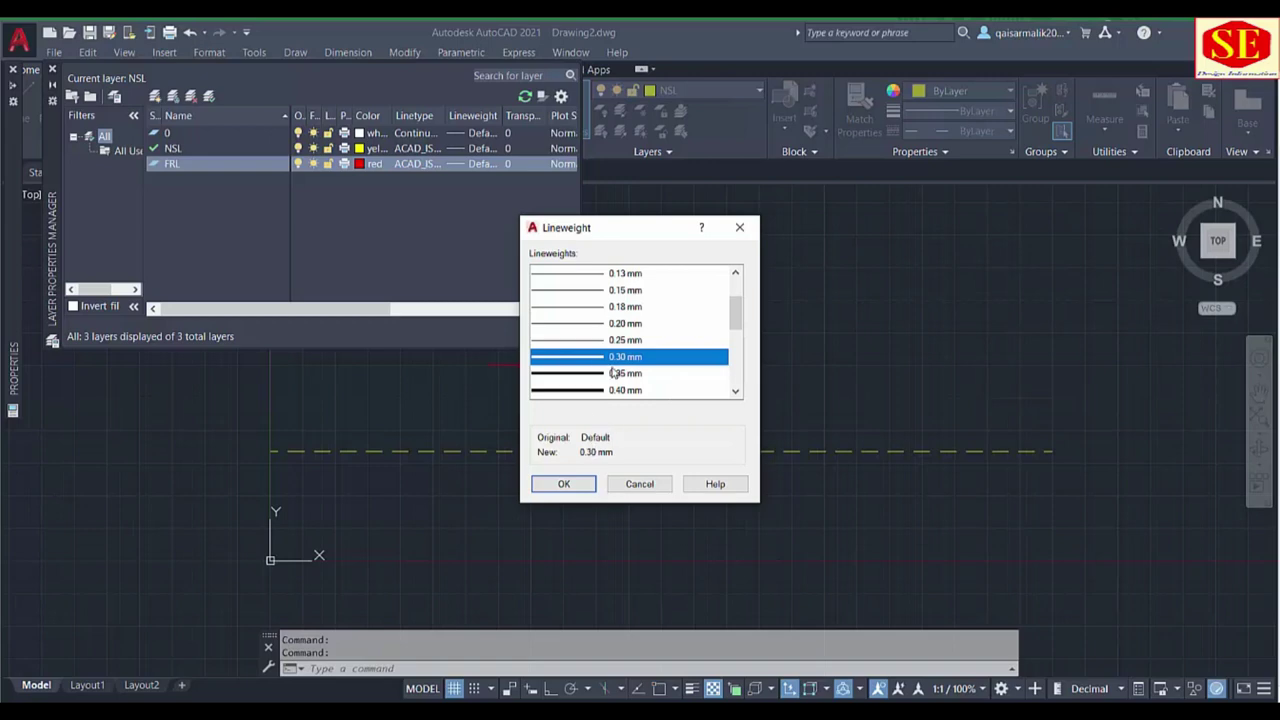
click(563, 486)
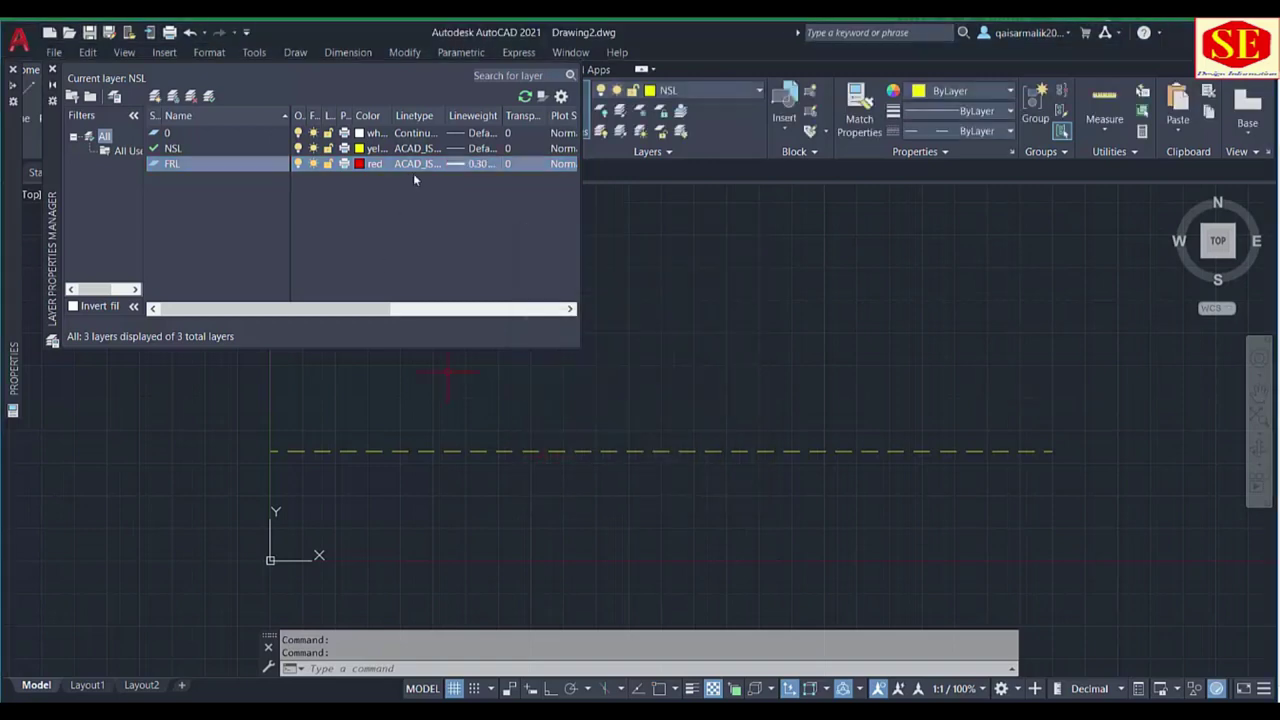
Make FRL the current layer and draw the red FRL line from the pasted coordinates
click(52, 69)
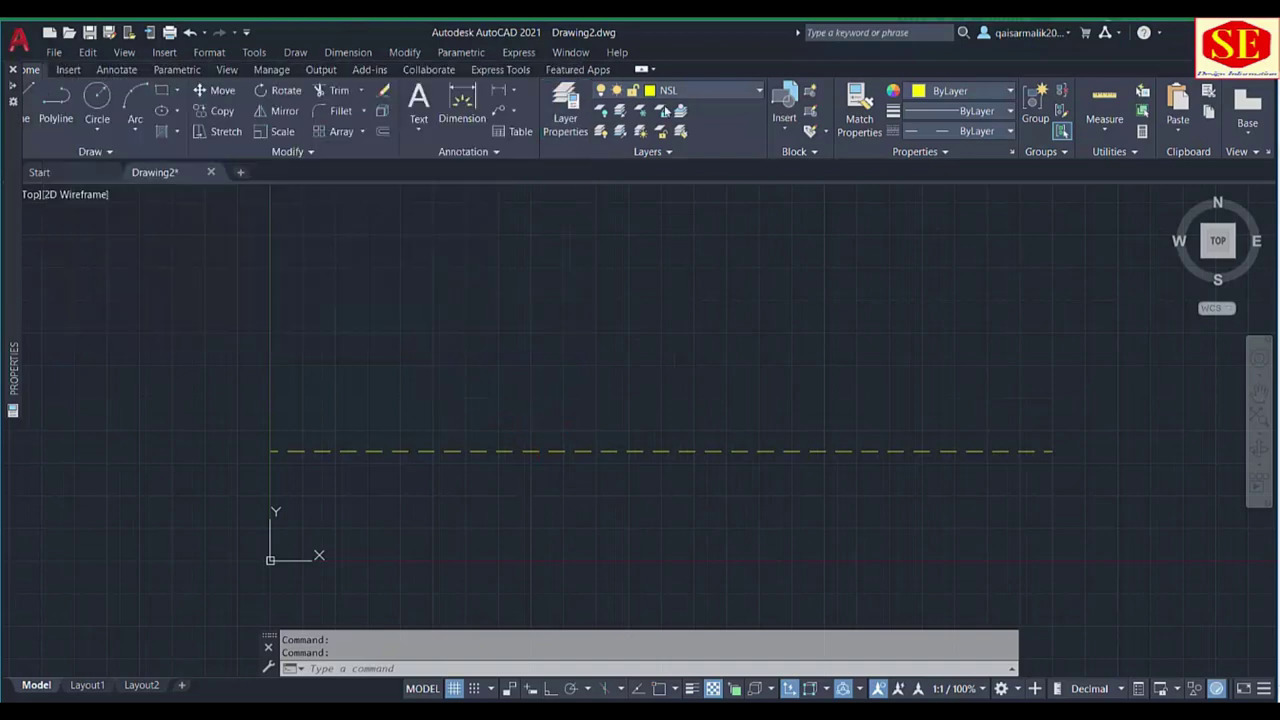
click(745, 90)
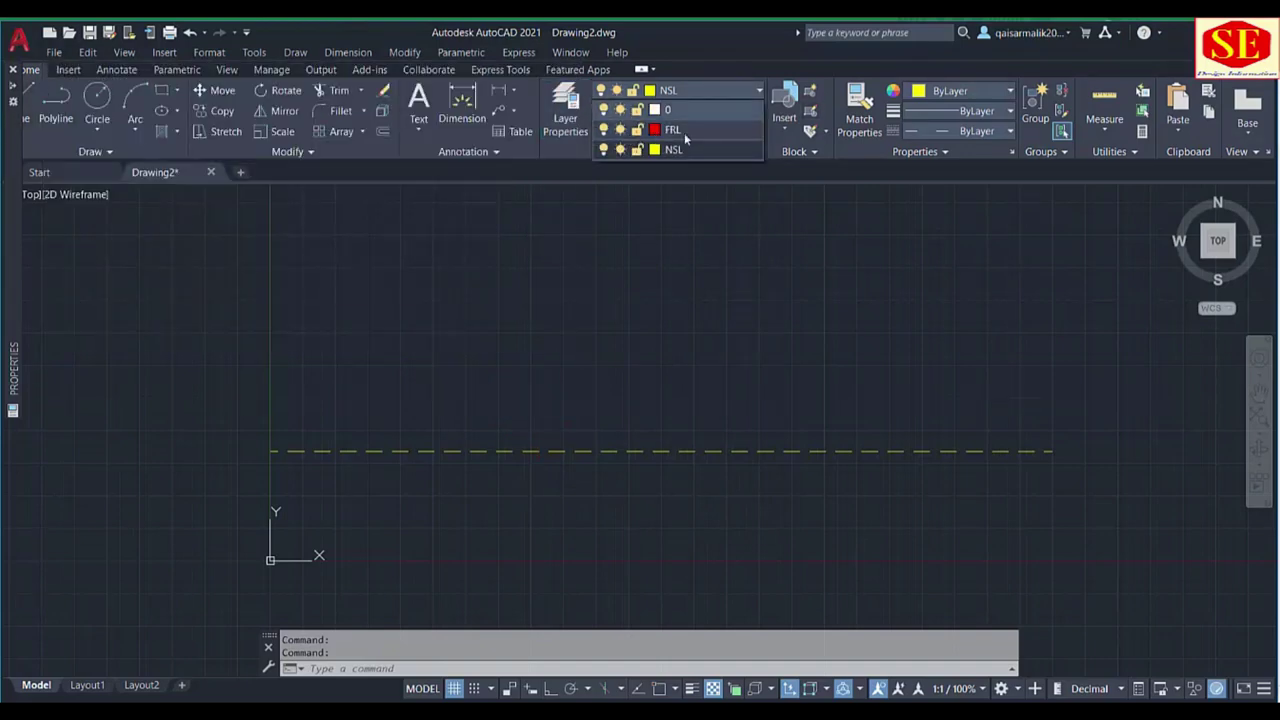
click(685, 136)
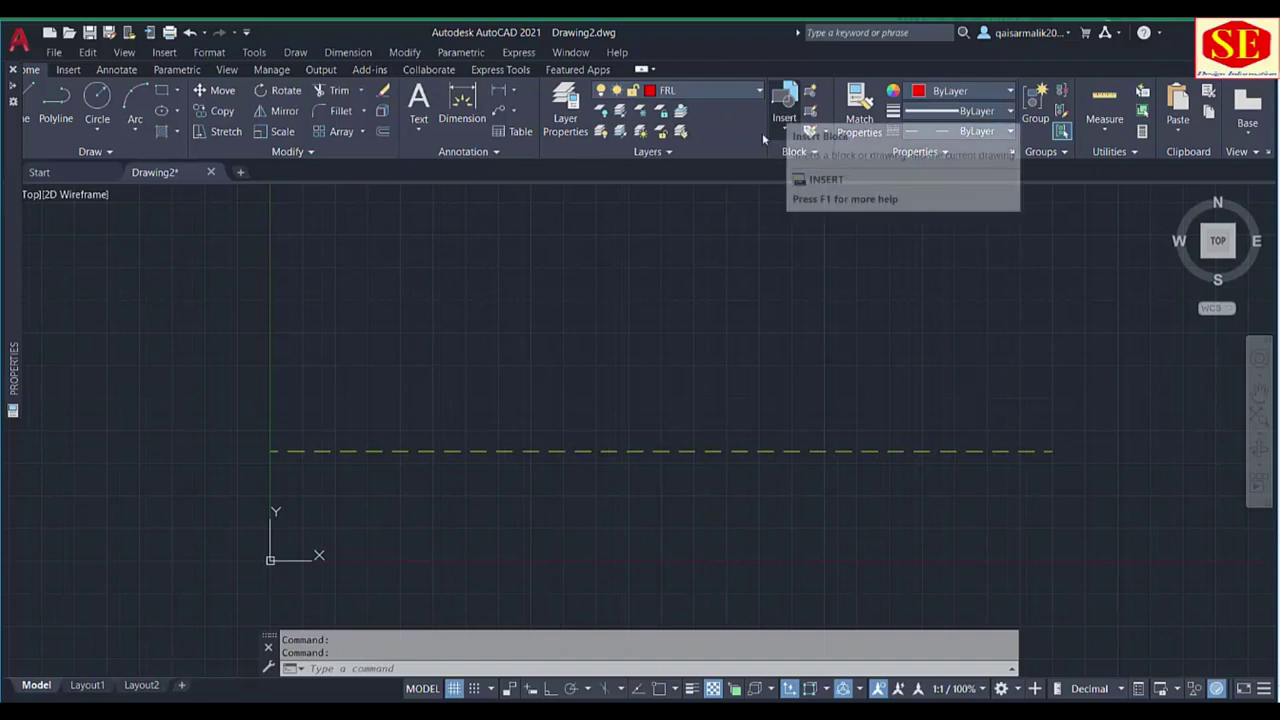
click(499, 669)
text(P)
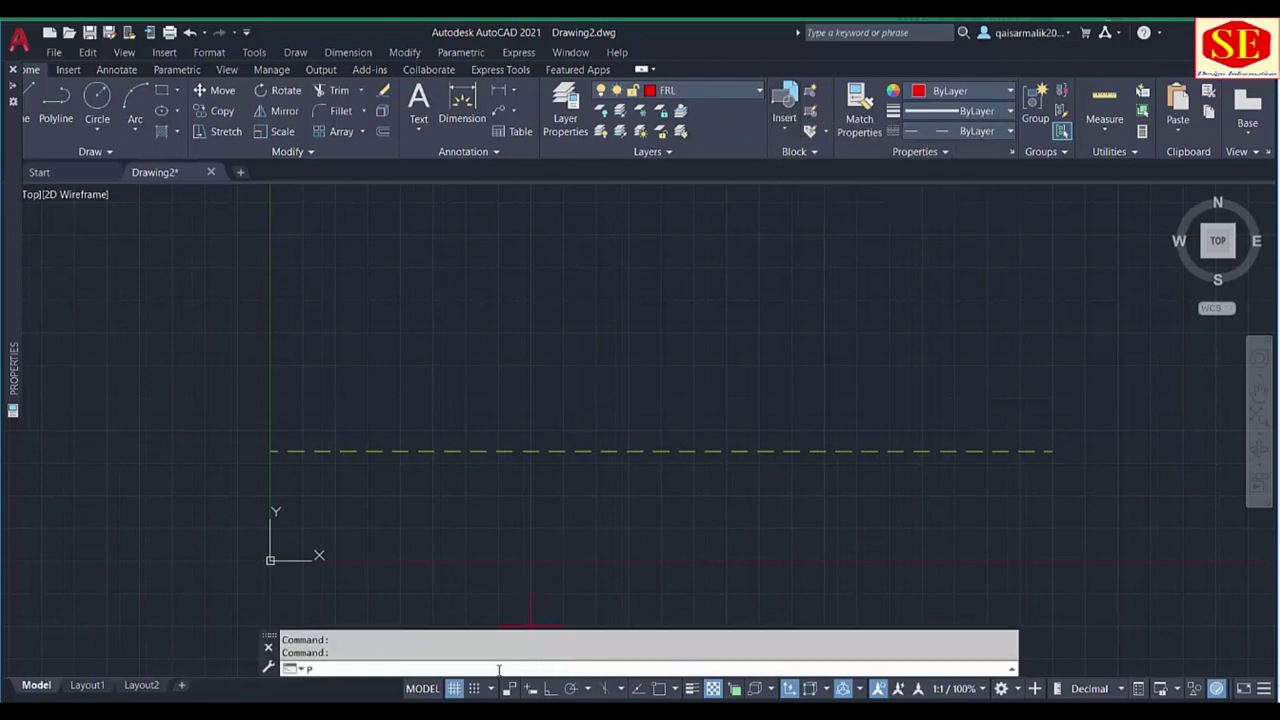
text(l)
key(Return)
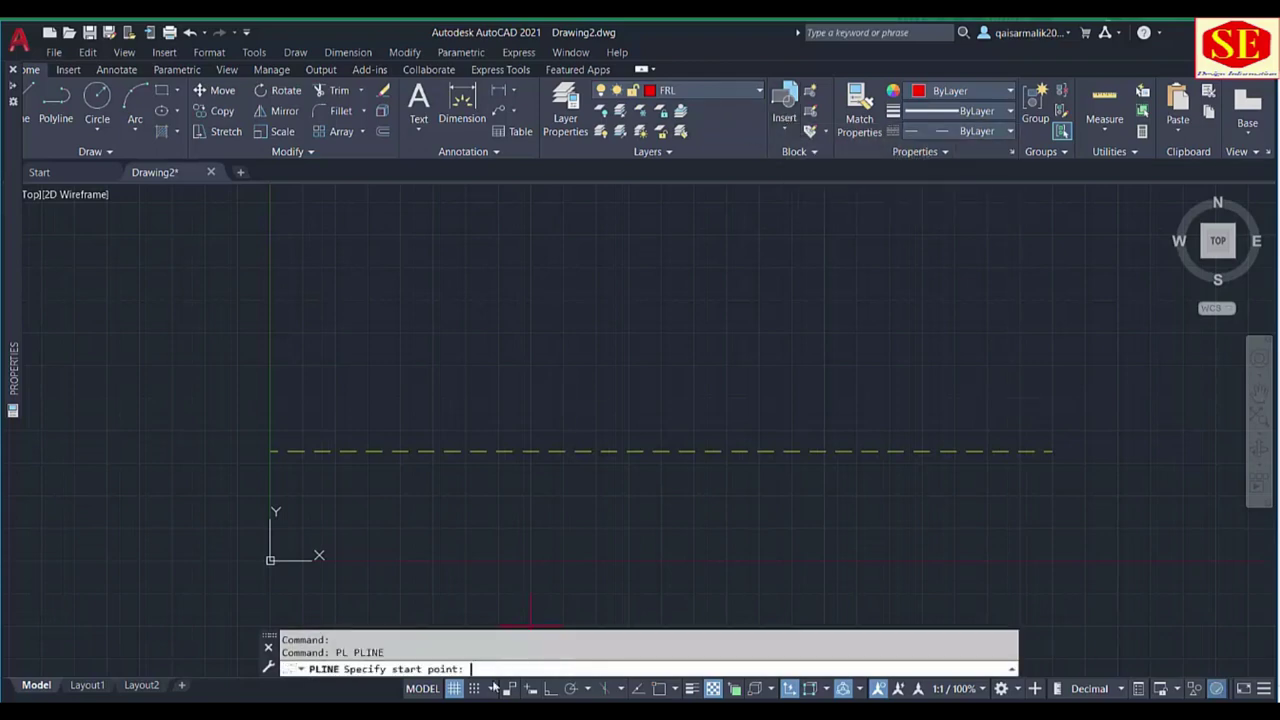
right_click(490, 672)
click(525, 596)
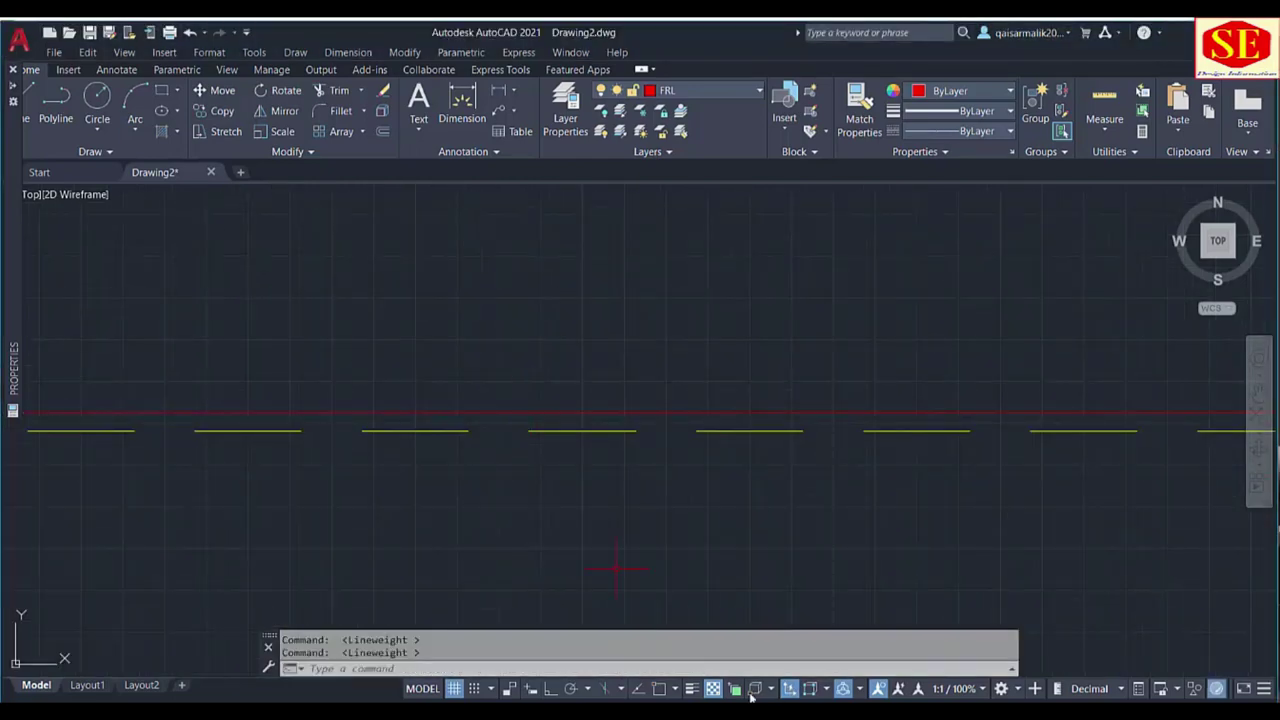
Turn on lineweight display and centre the view on the profile lines
click(692, 689)
scroll(566, 398, down, 3)
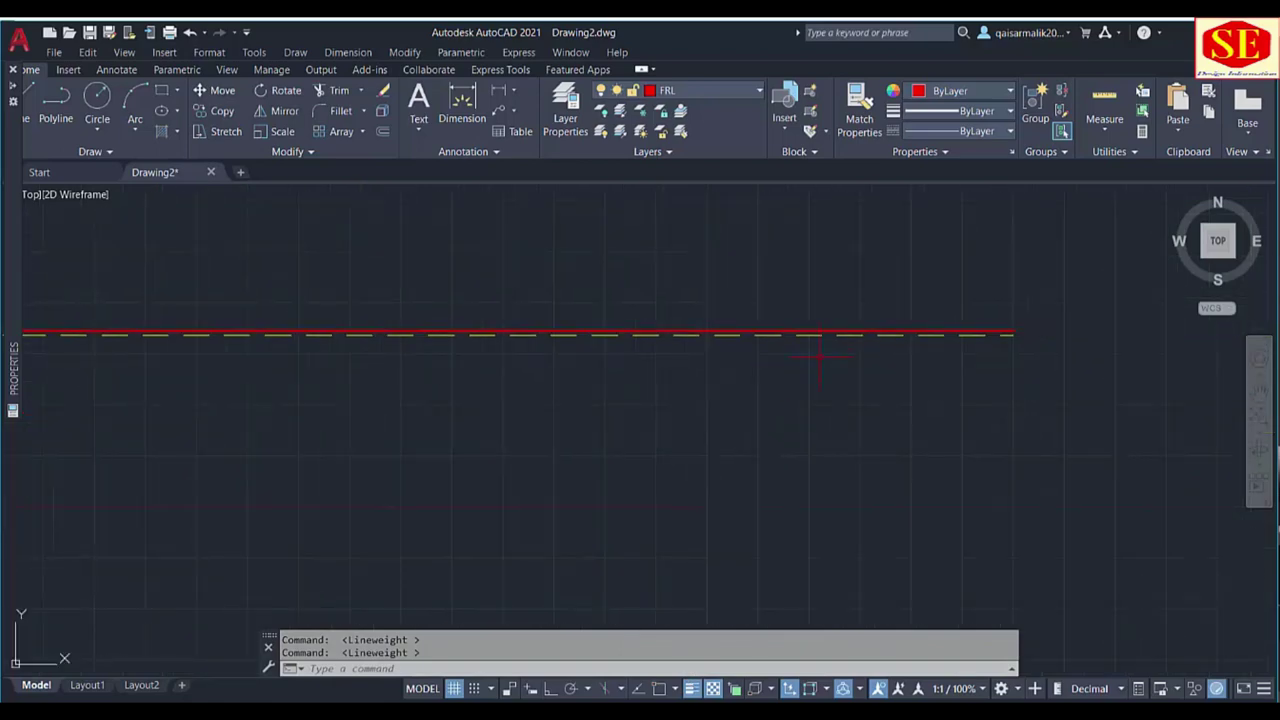
scroll(820, 349, up, 2)
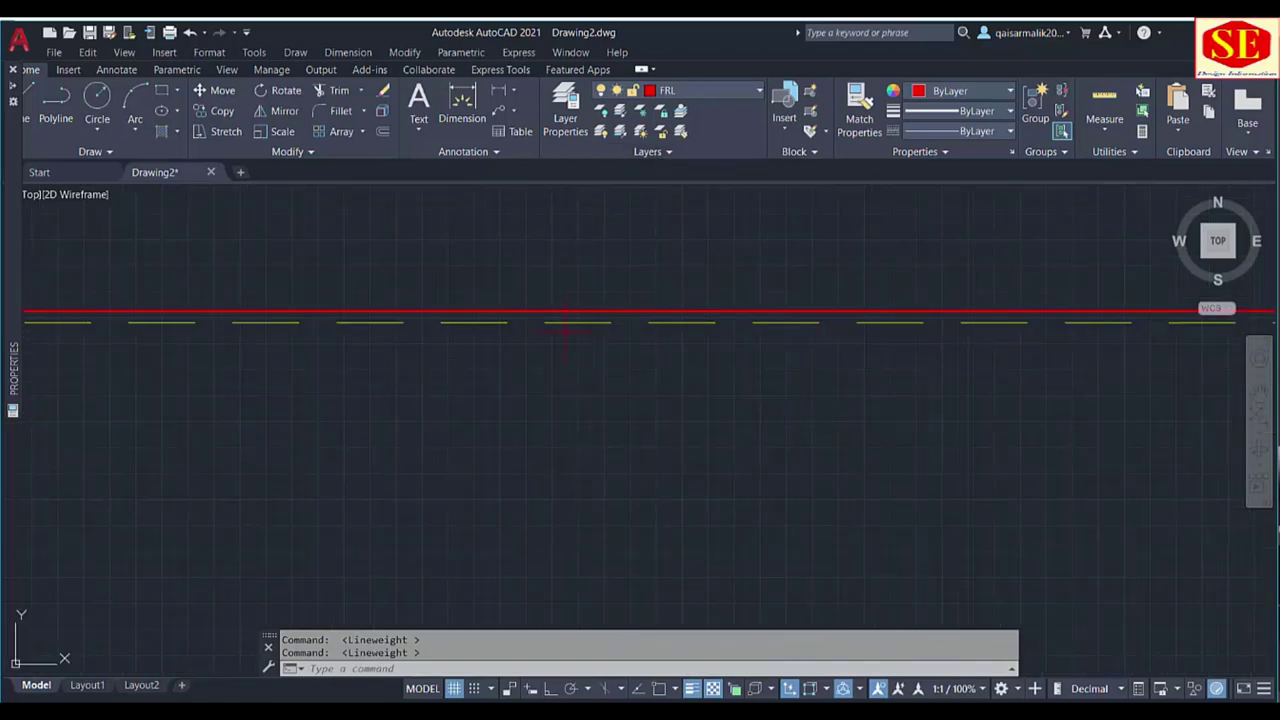
scroll(577, 333, down, 2)
scroll(305, 420, down, 1)
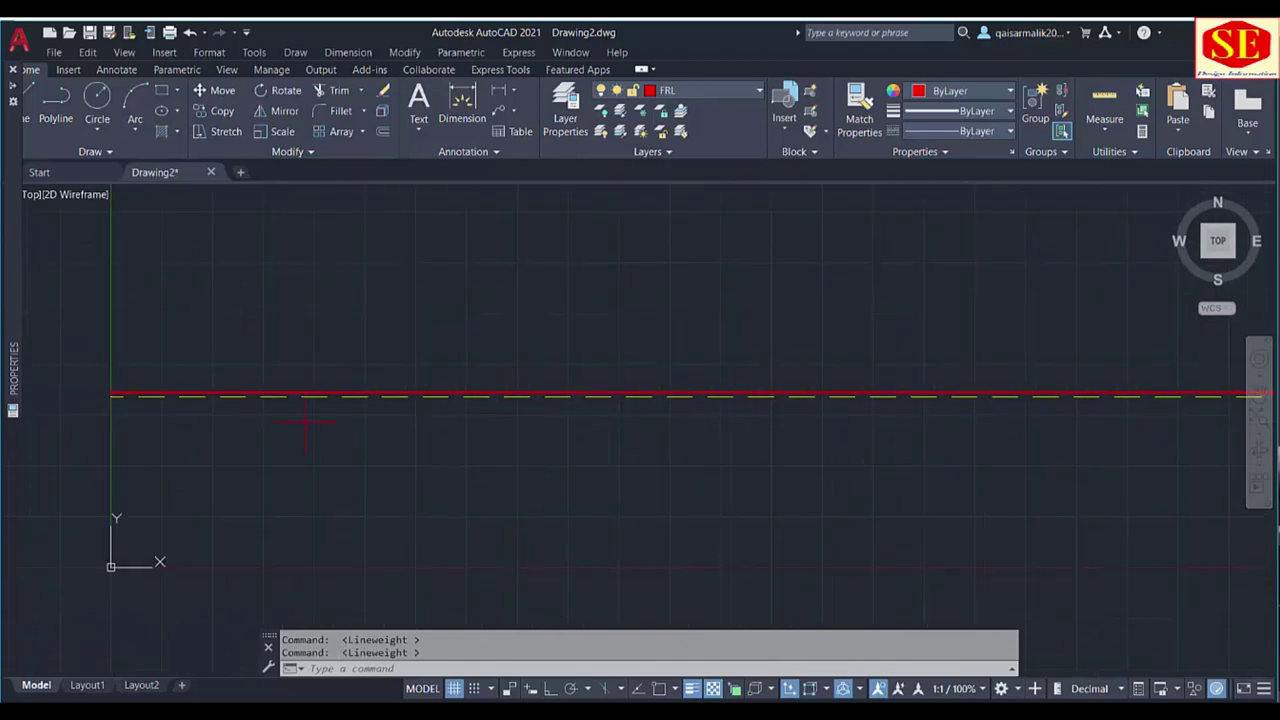
scroll(269, 403, up, 2)
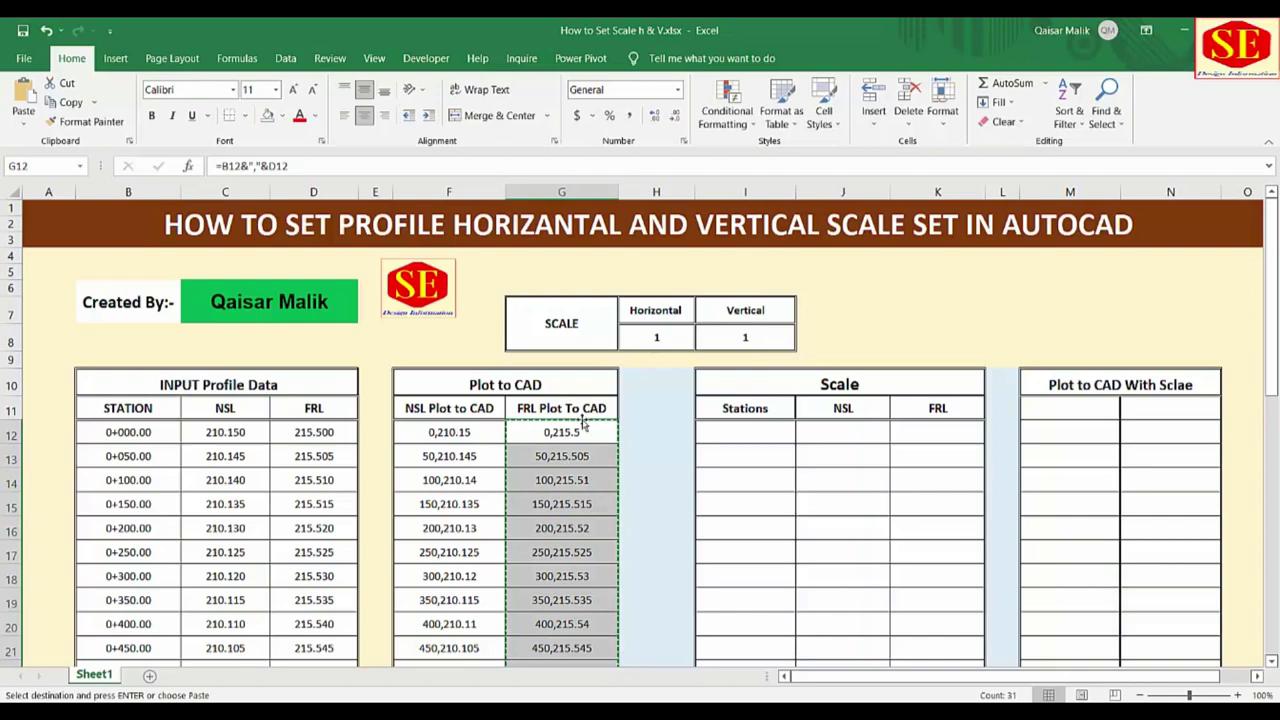
drag(585, 423, 585, 648)
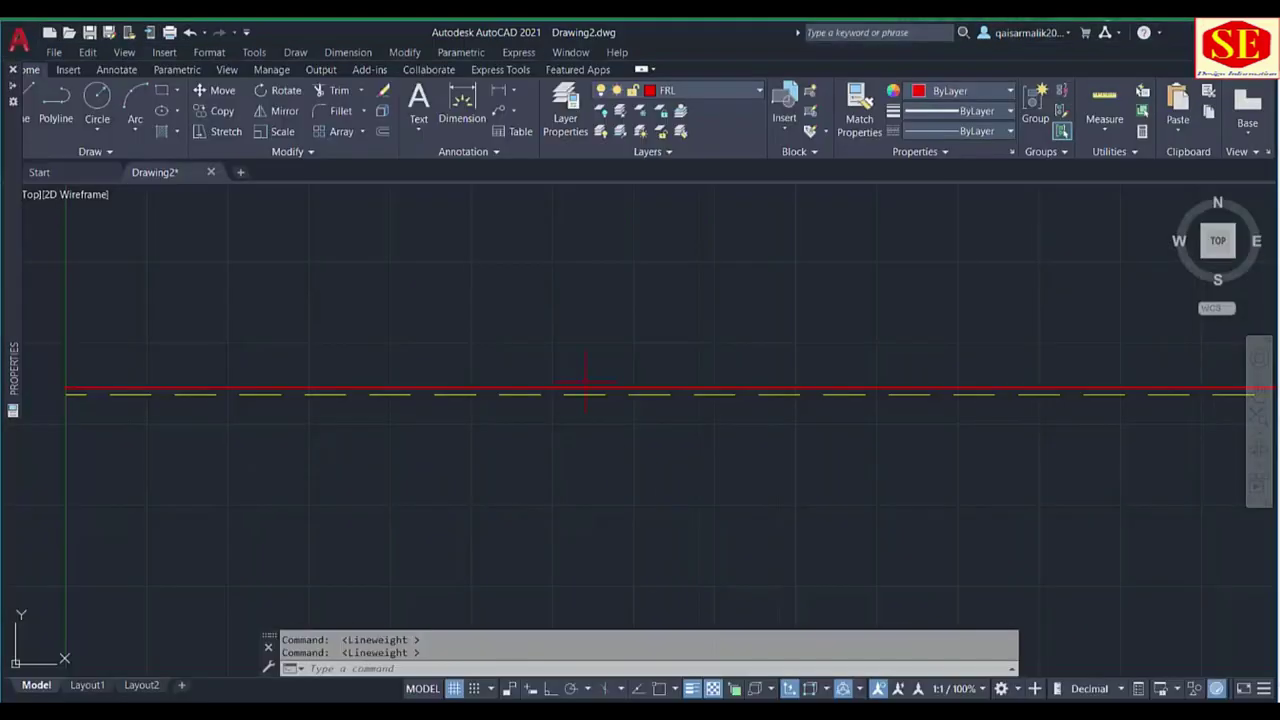
middle_drag(387, 328, 416, 380)
scroll(416, 380, up, 2)
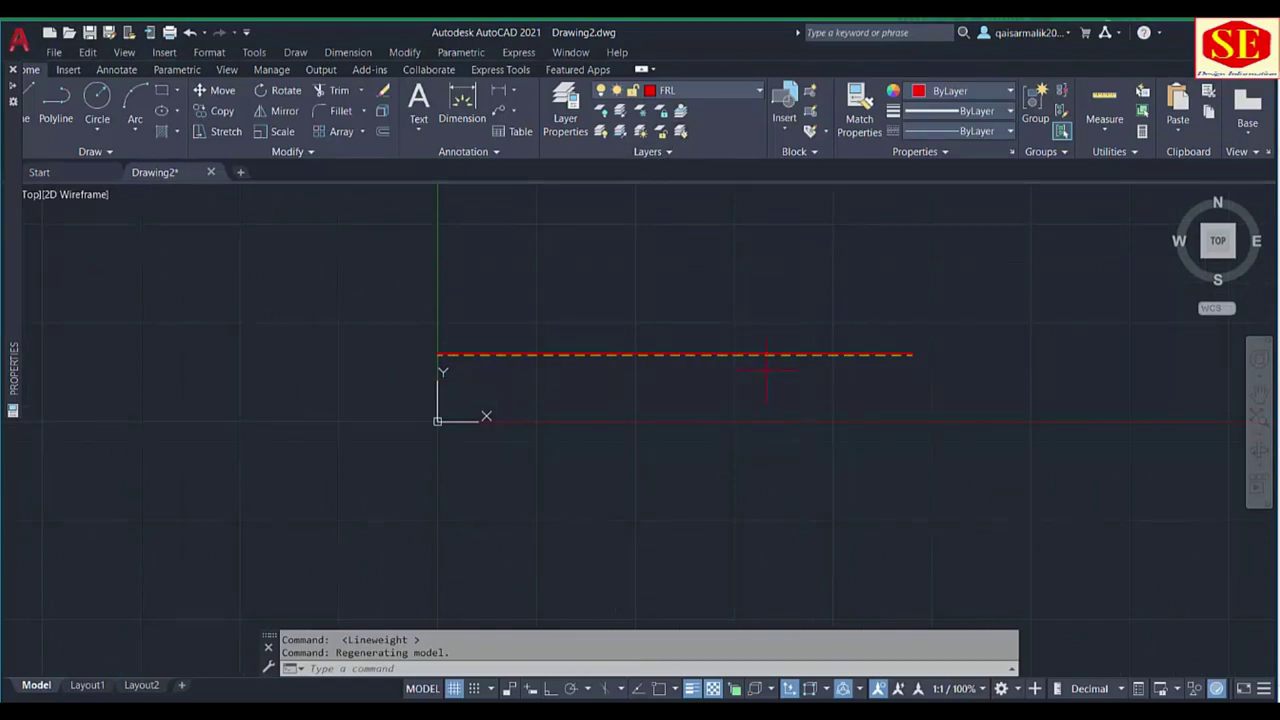
click(565, 110)
Create layer TEMP in magenta with Continuous linetype and 0.05 mm lineweight
click(155, 97)
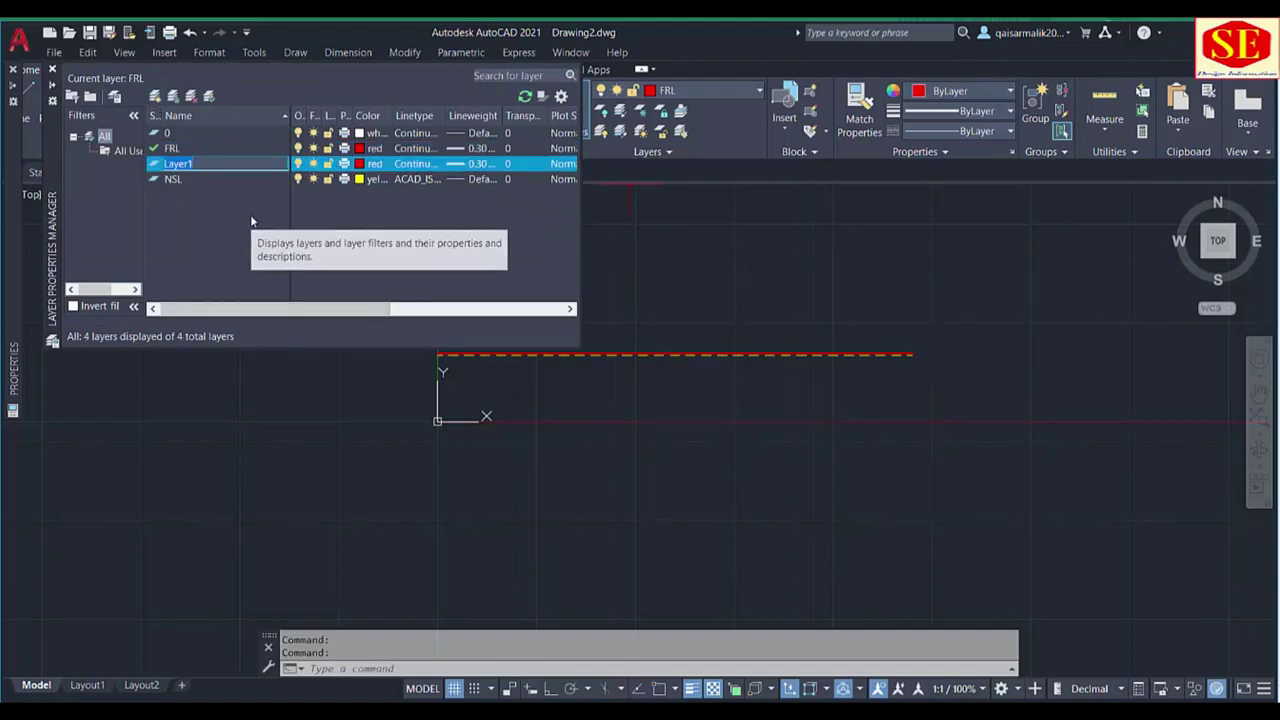
text(TE)
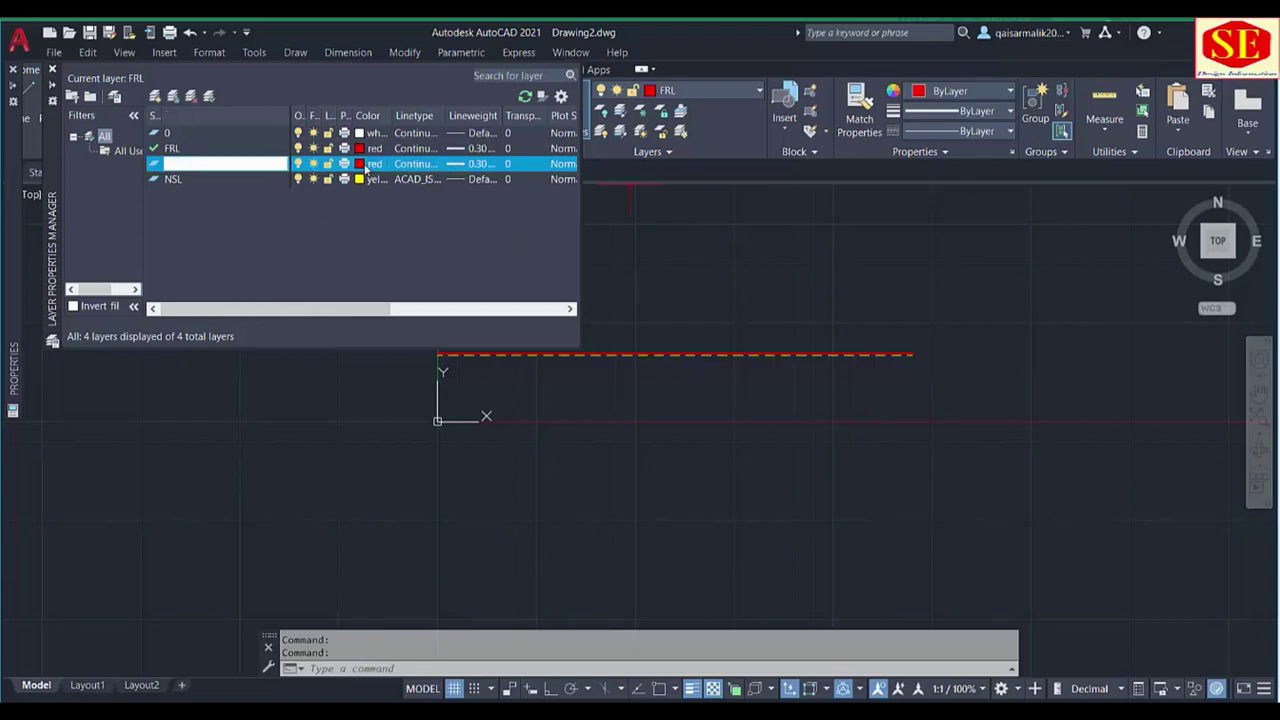
click(367, 163)
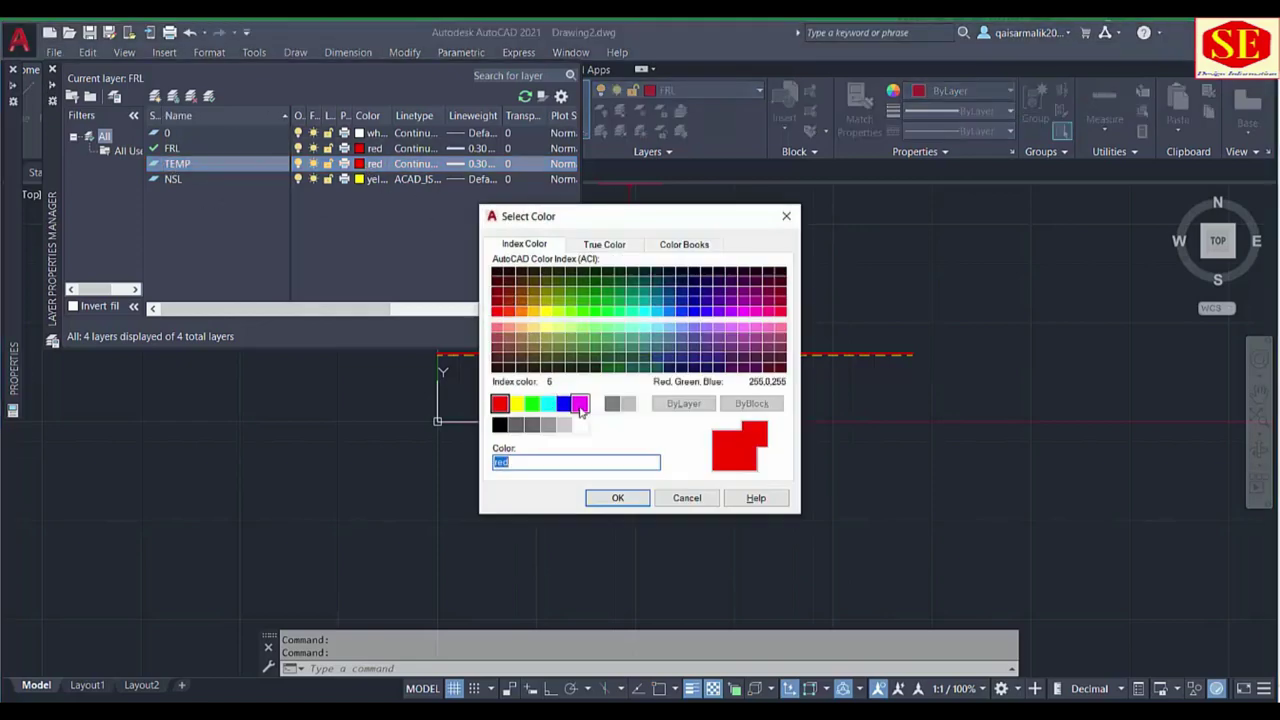
click(579, 404)
click(617, 497)
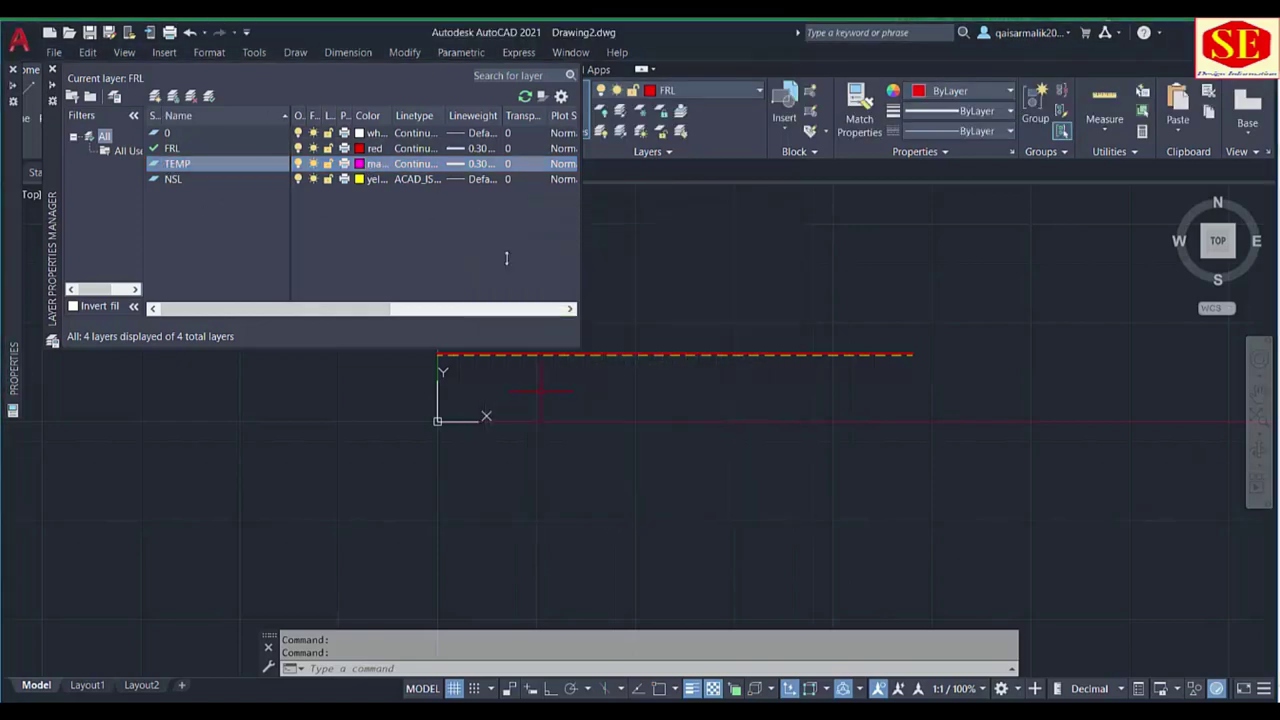
click(426, 166)
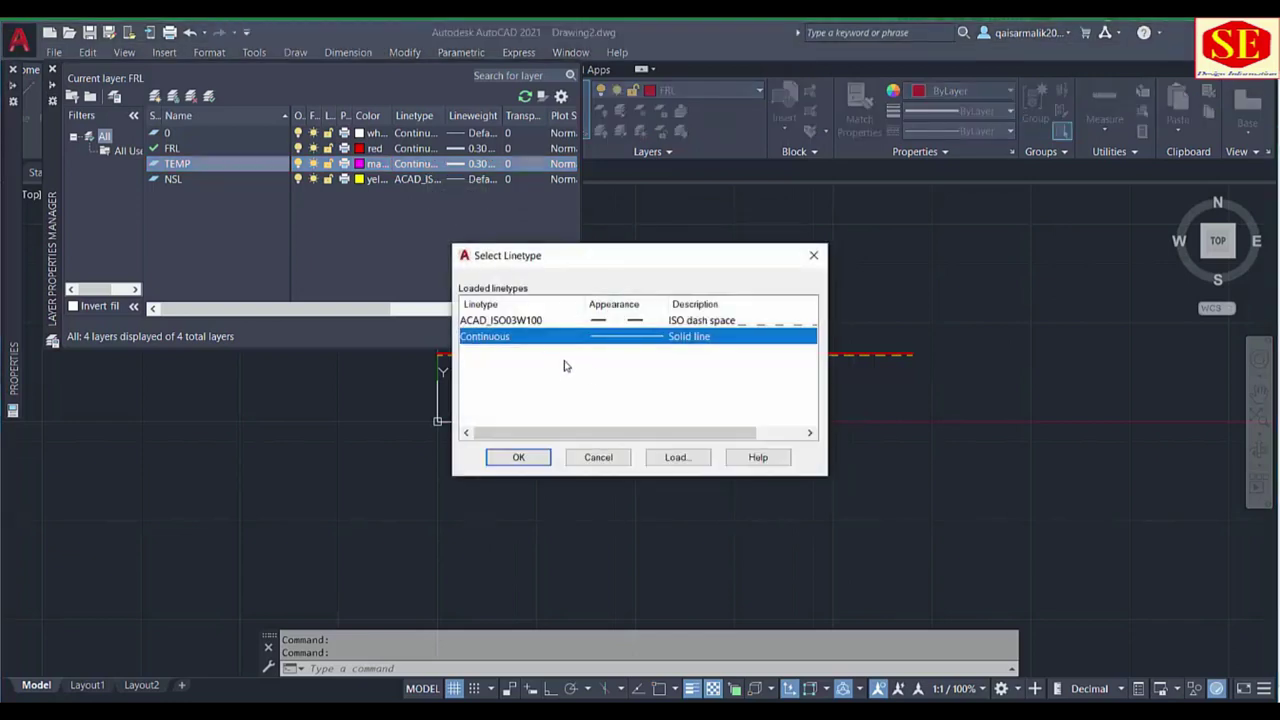
click(519, 457)
click(463, 166)
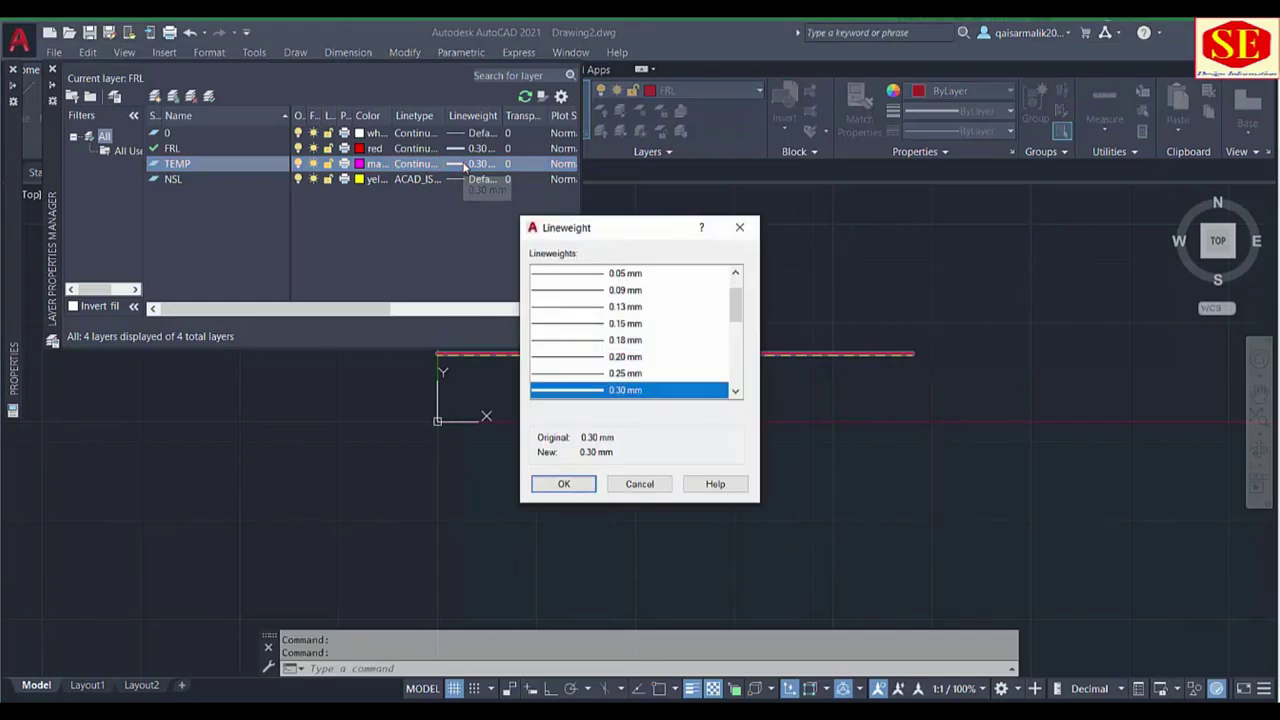
click(625, 275)
click(563, 484)
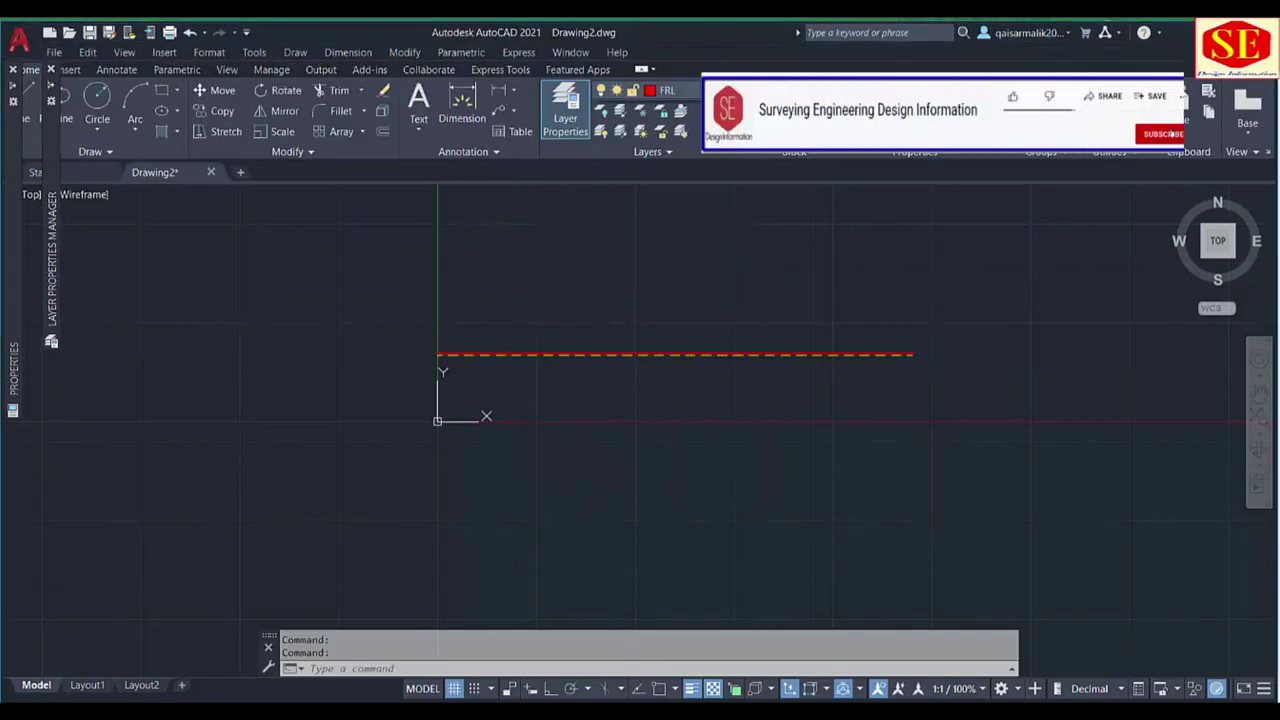
click(665, 90)
Make TEMP current and draw a rectangle enclosing the NSL and FRL profile lines
click(700, 164)
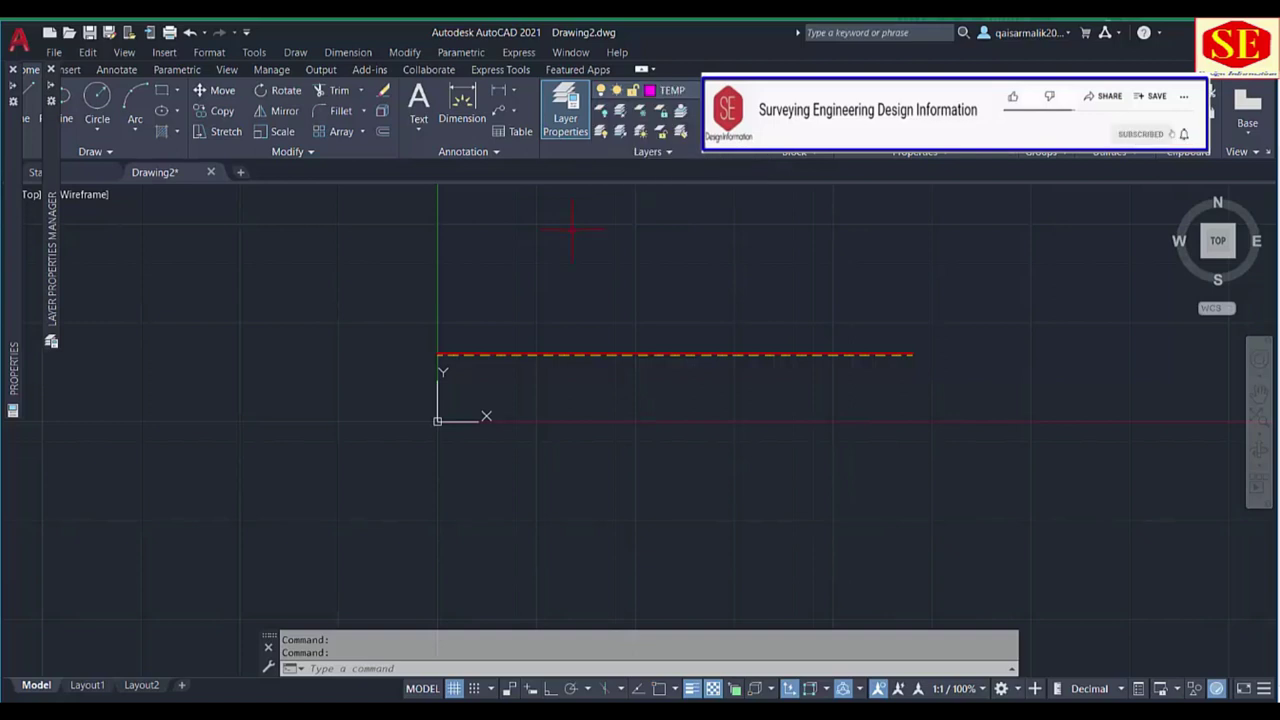
text(REC)
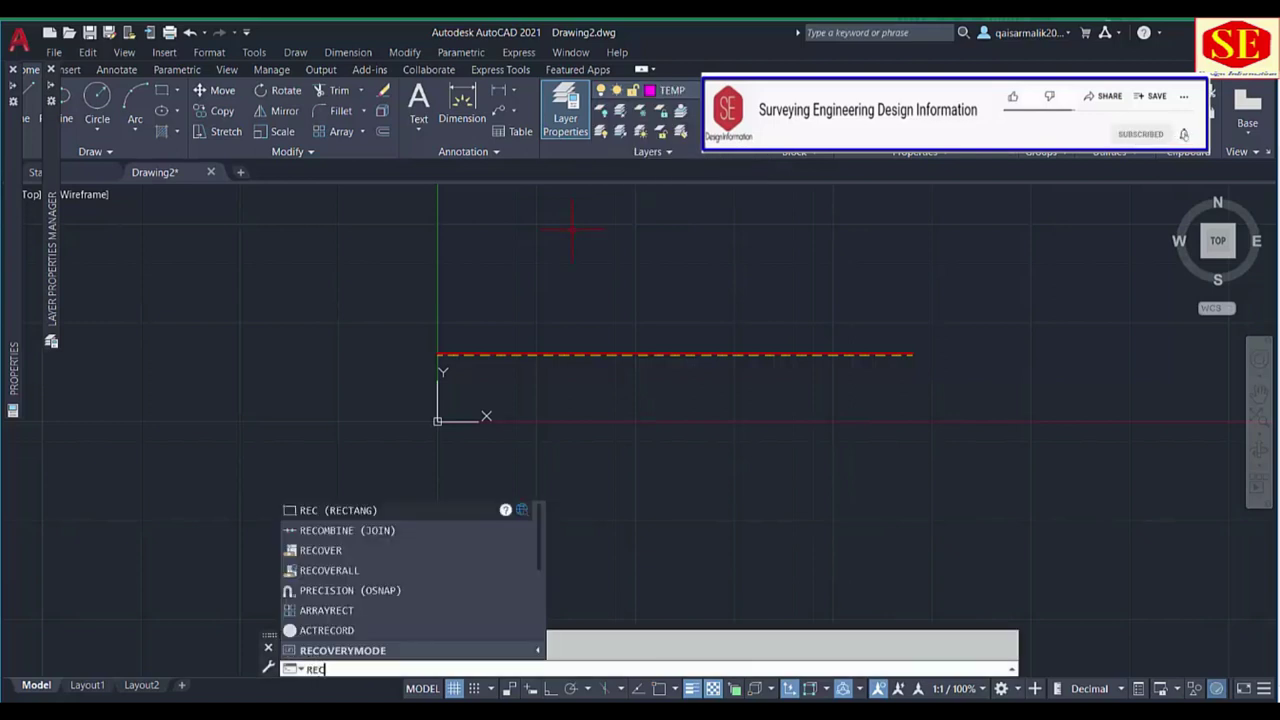
key(Return)
middle_drag(817, 246, 797, 277)
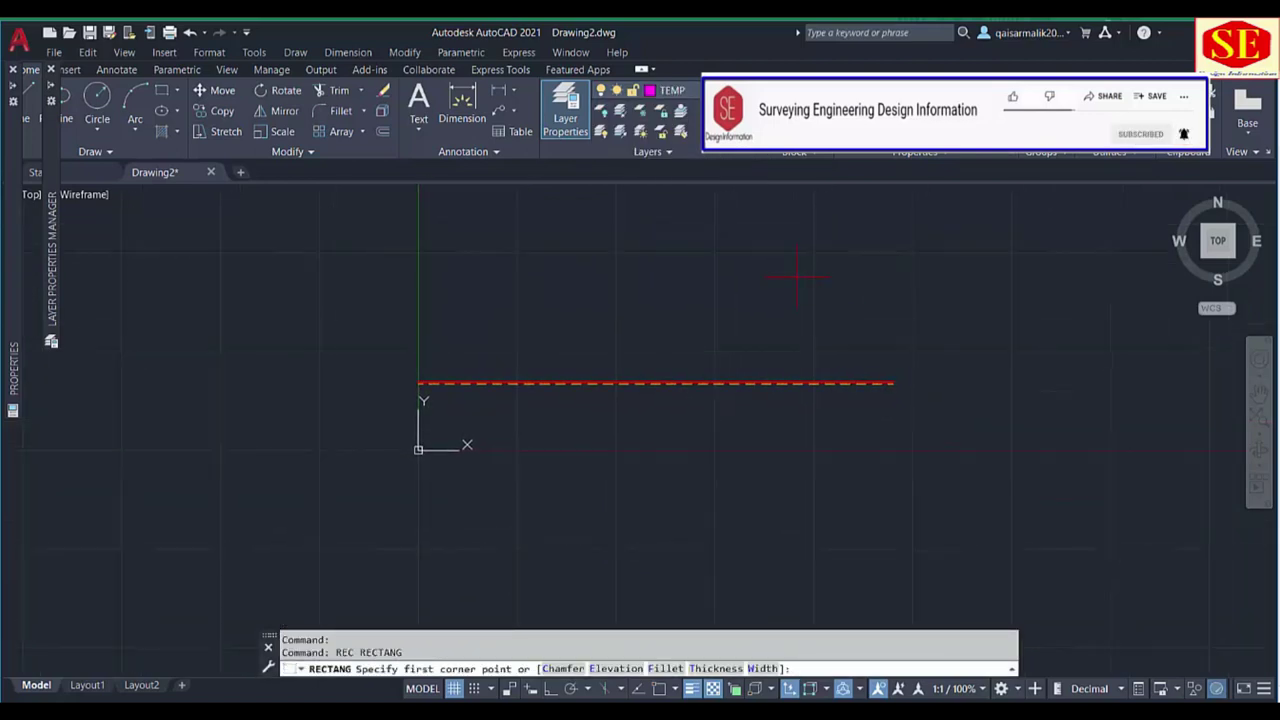
click(916, 252)
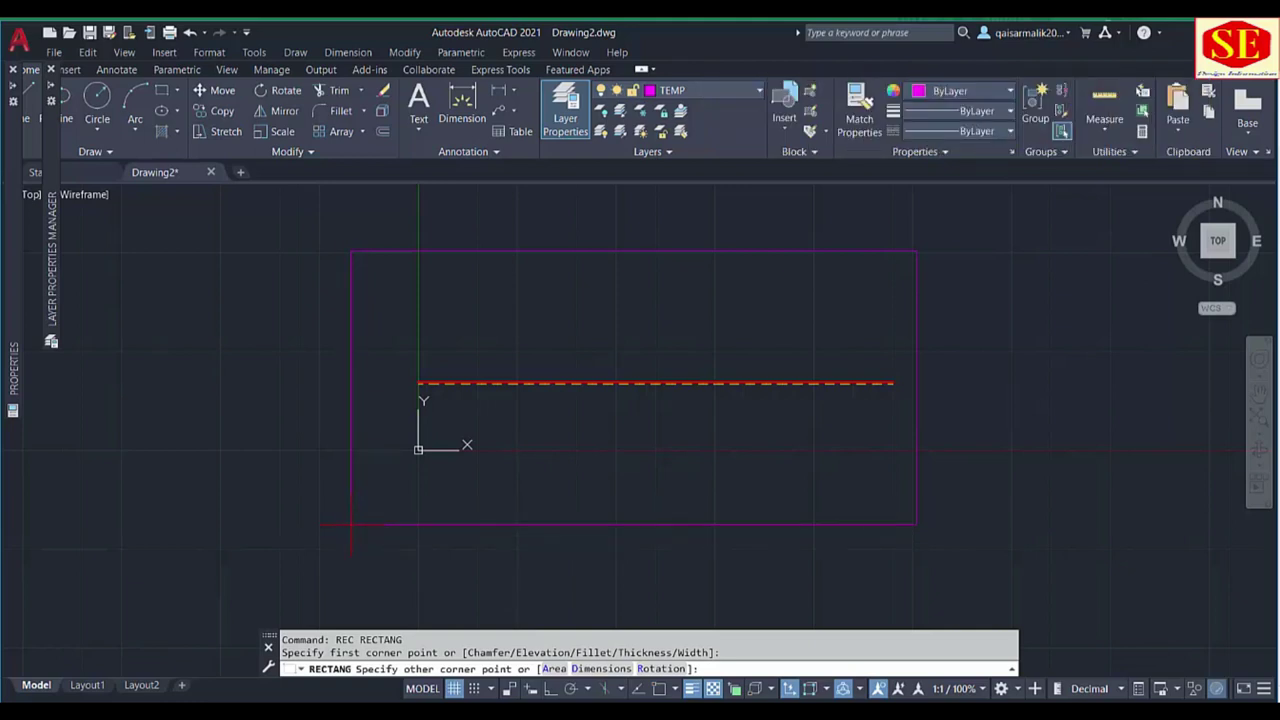
click(350, 524)
middle_drag(459, 428, 500, 404)
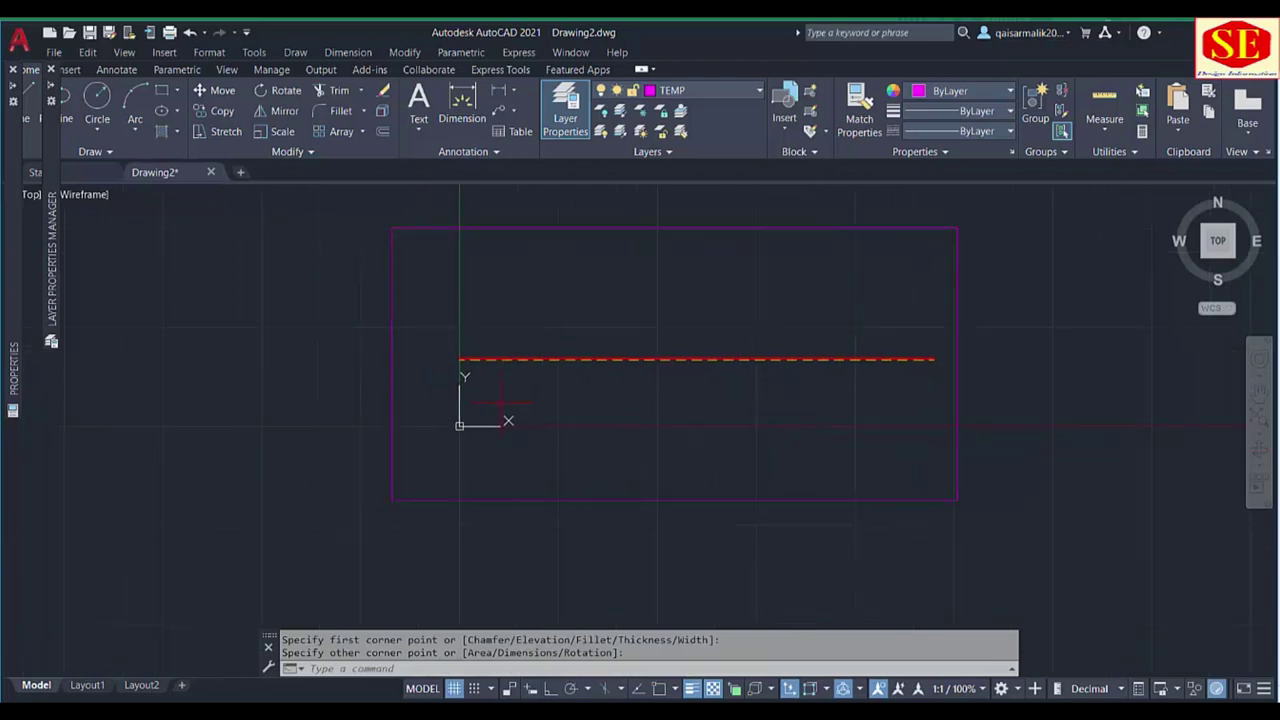
Stop displaying the UCS icon at the origin and recentre the view
right_click(459, 425)
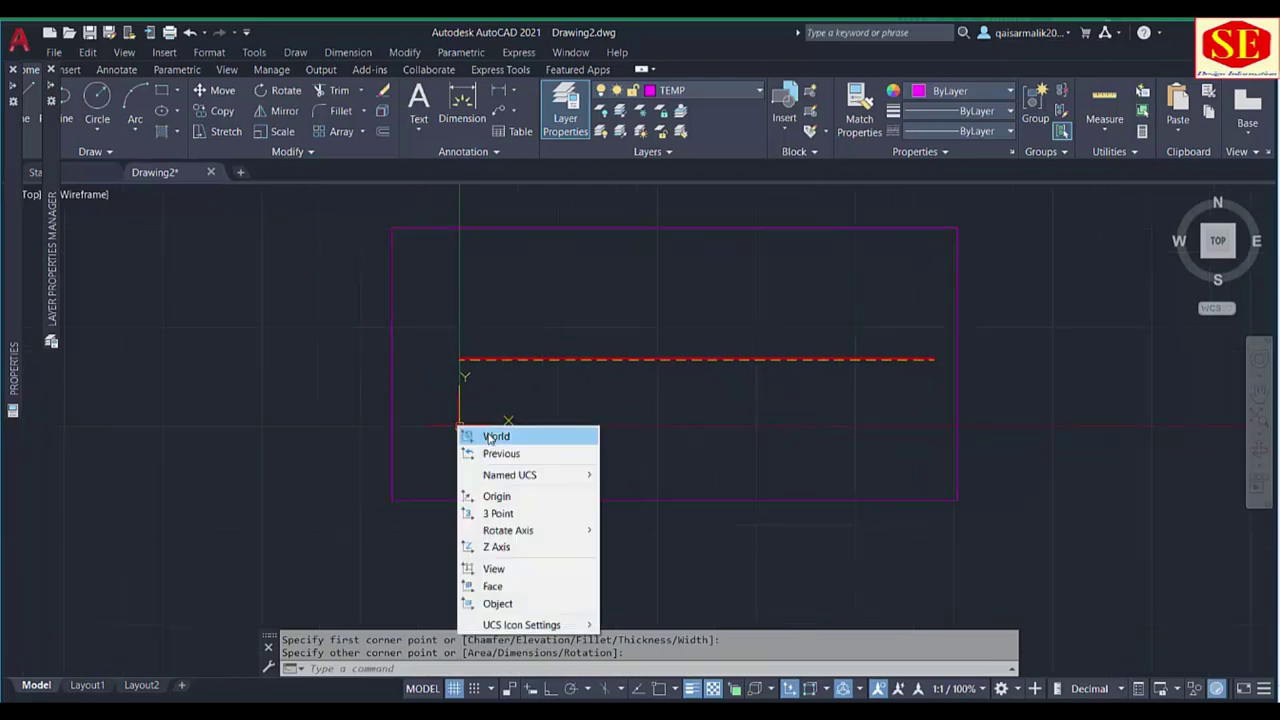
click(656, 626)
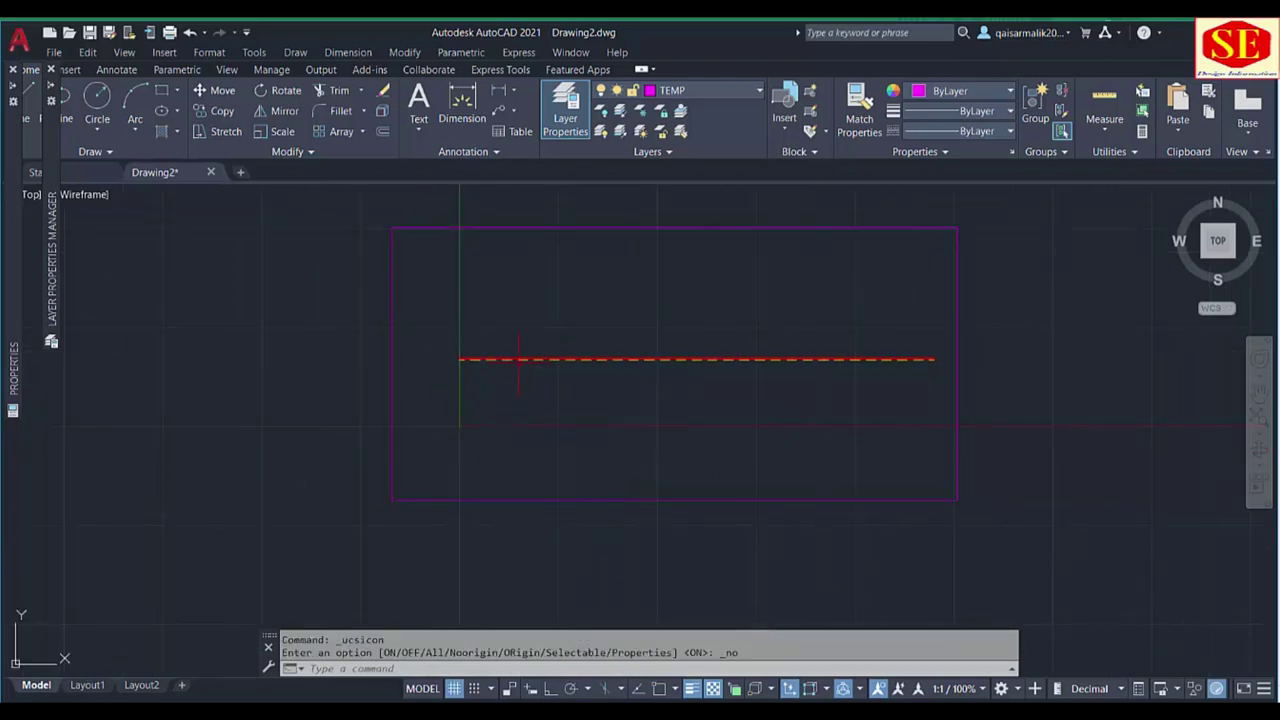
scroll(470, 330, up, 2)
middle_drag(763, 340, 558, 343)
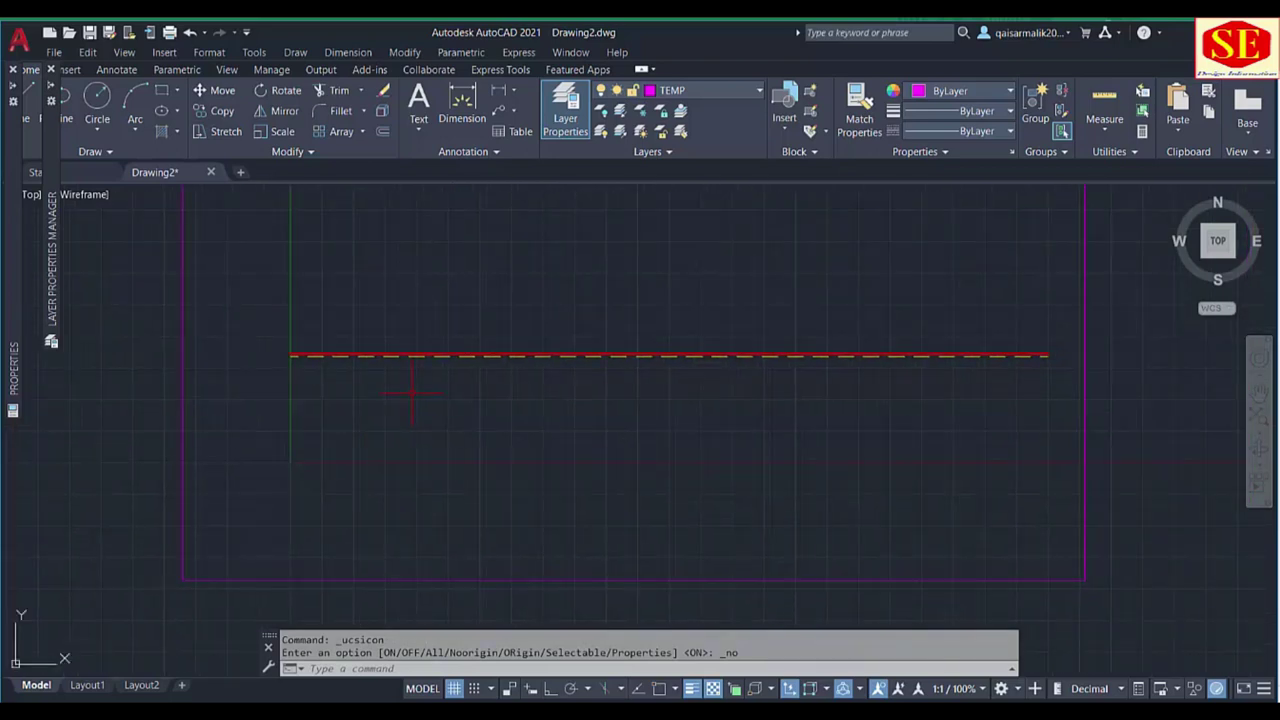
scroll(454, 387, down, 2)
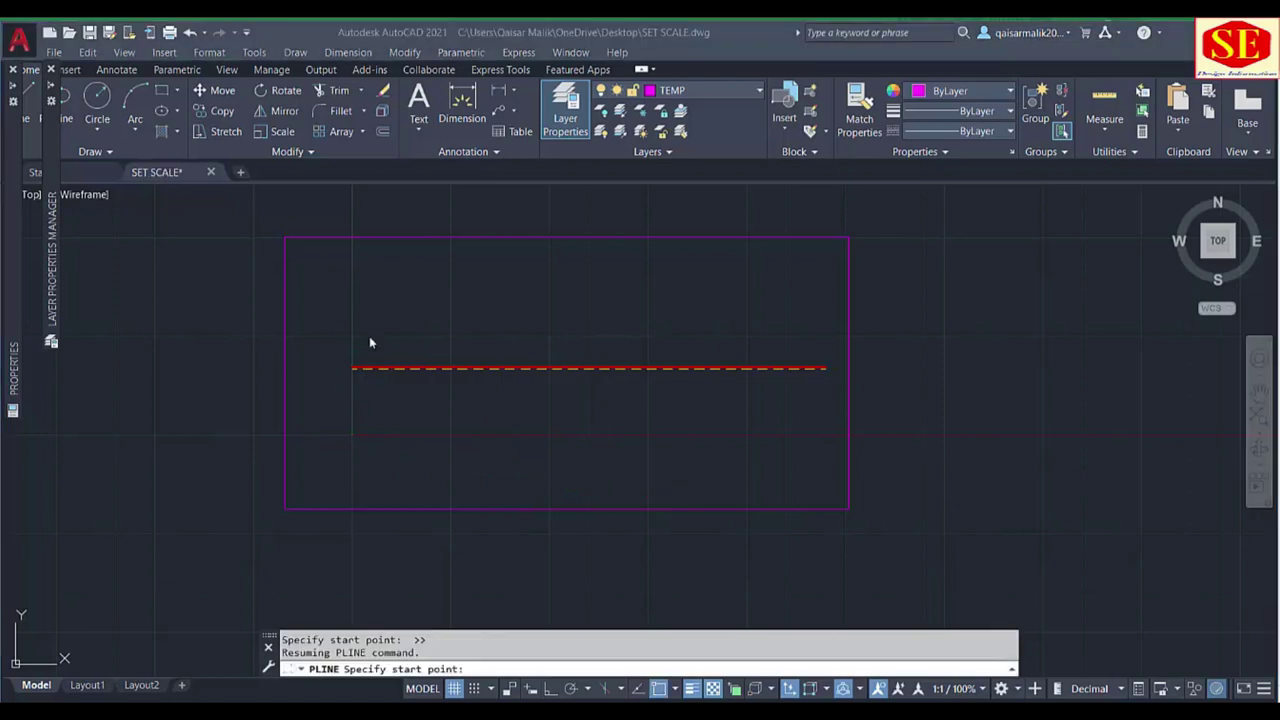
Draw a vertical divider polyline and a horizontal line near the rectangle bottom
key(Escape)
text(pl)
key(Return)
click(351, 237)
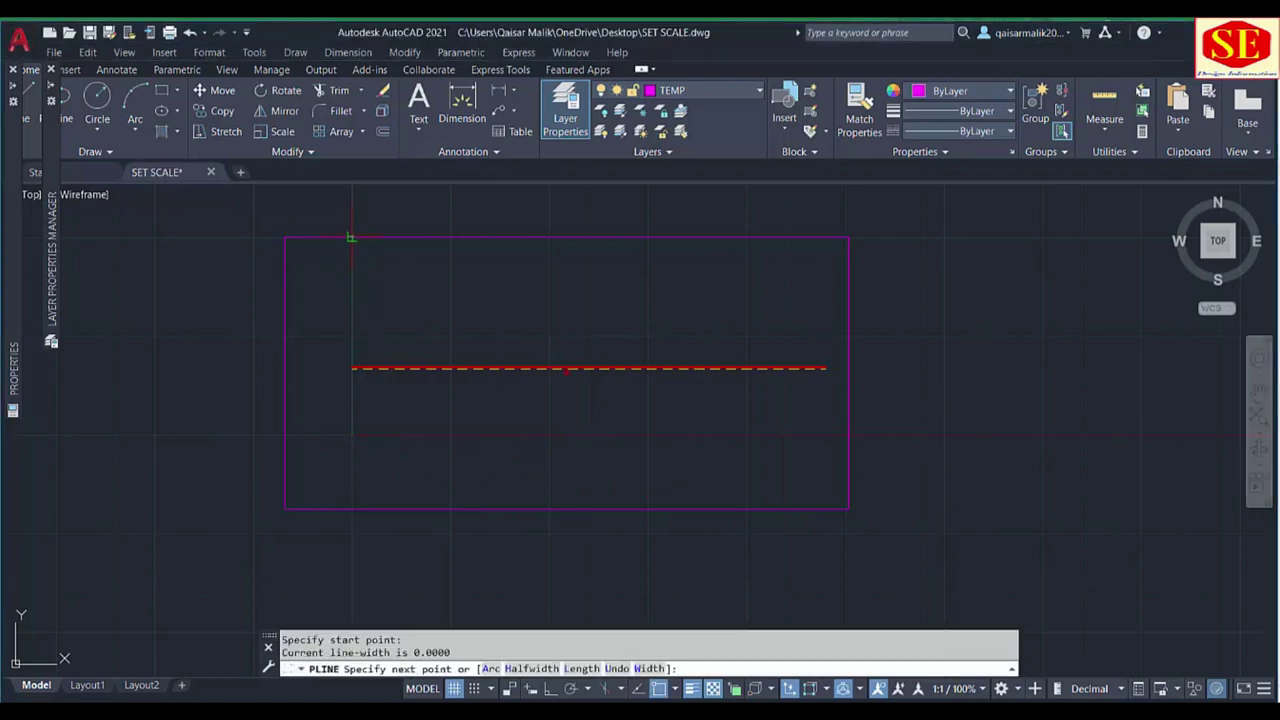
click(351, 510)
key(Return)
text(l)
key(Return)
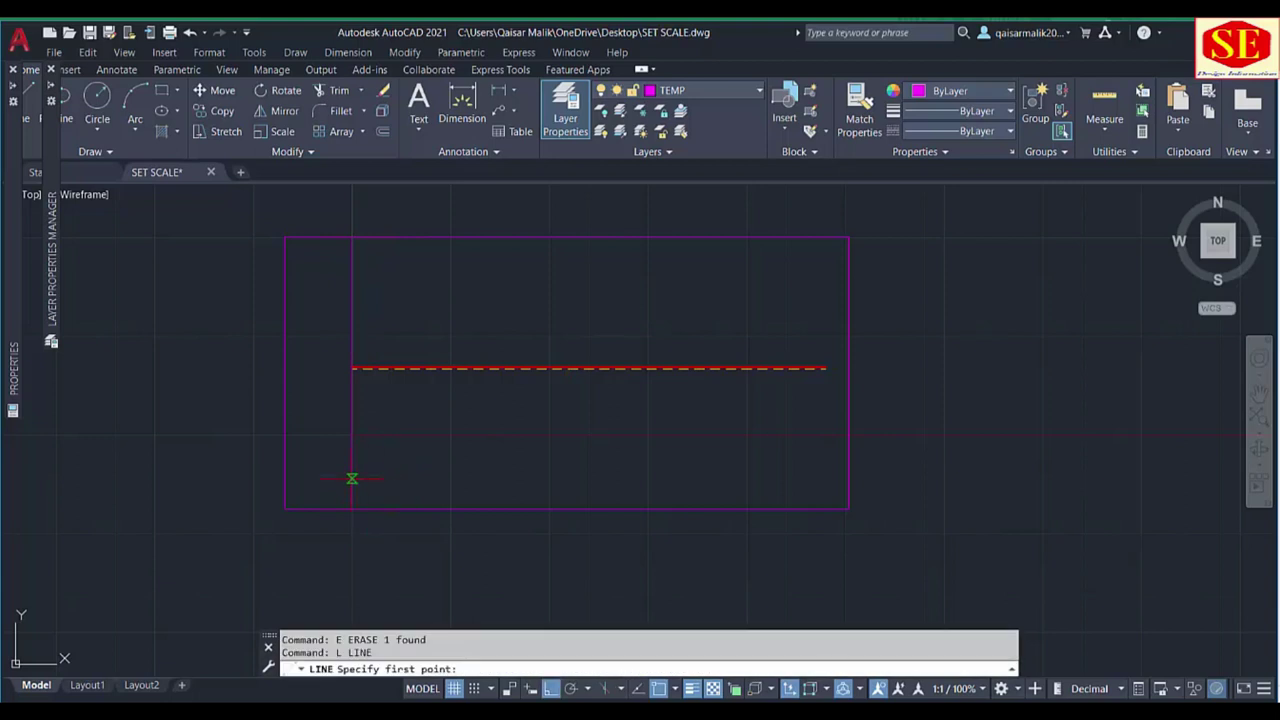
click(351, 478)
click(895, 478)
key(Escape)
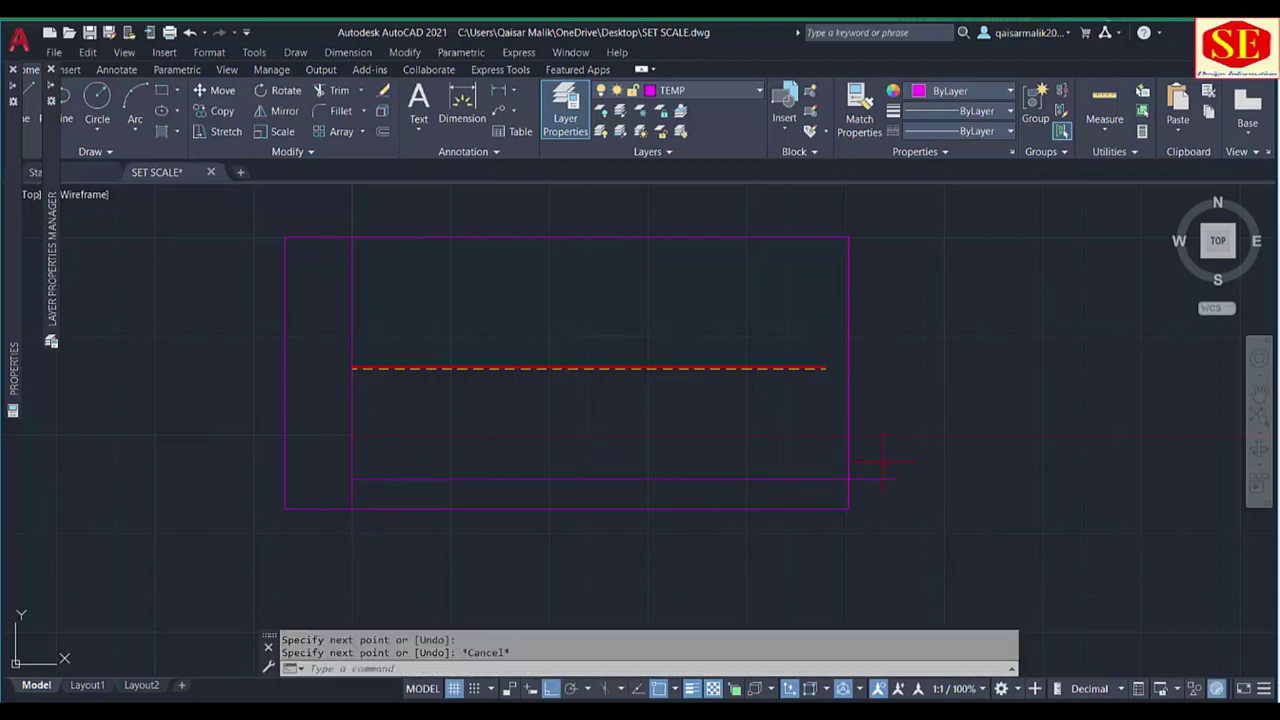
Copy the horizontal line upward twice to form three row lines
text(co)
key(Return)
click(430, 480)
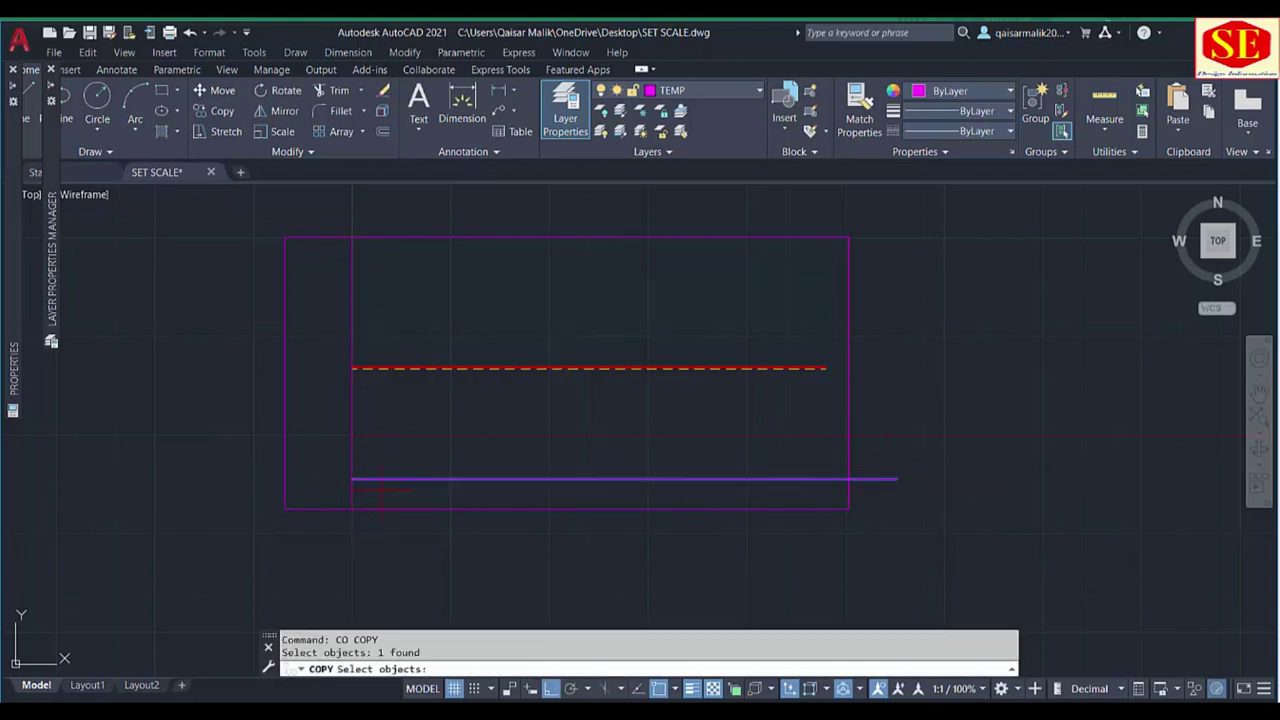
key(Return)
click(352, 478)
click(352, 448)
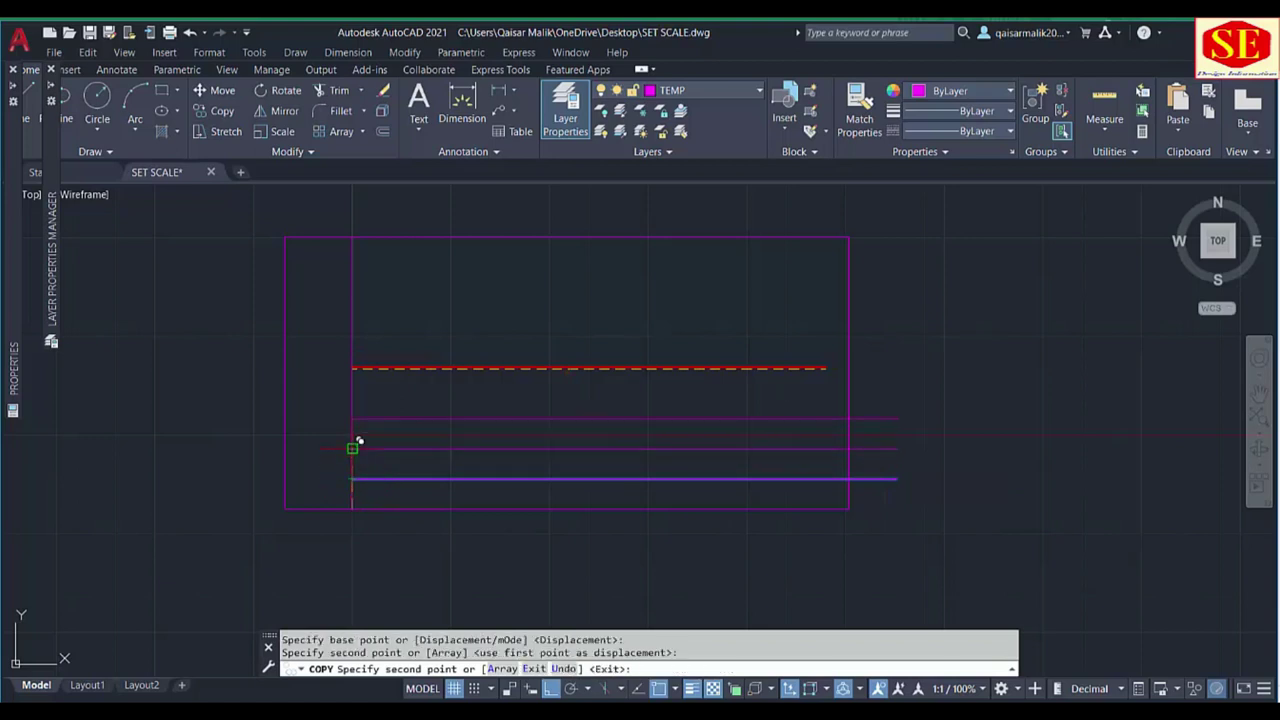
click(352, 419)
key(Escape)
Trim the row lines' ends beyond the rectangle's right edge
text(tr)
key(Return)
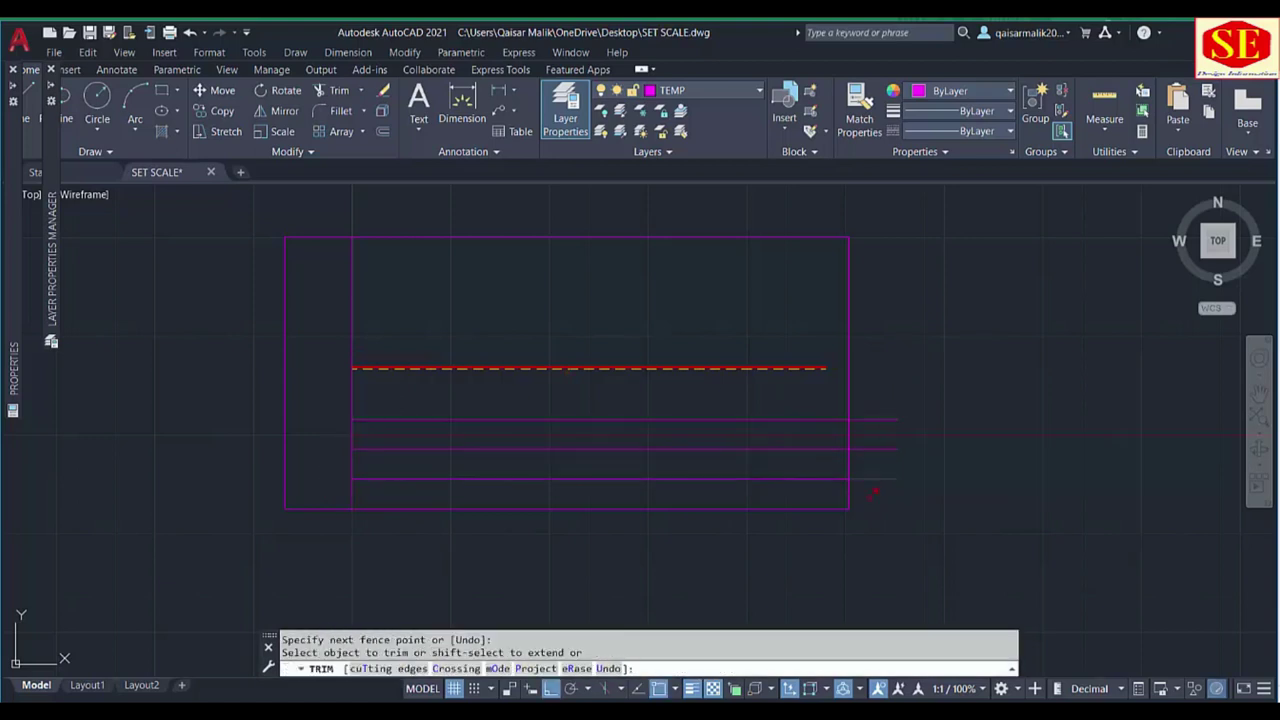
drag(886, 478, 876, 451)
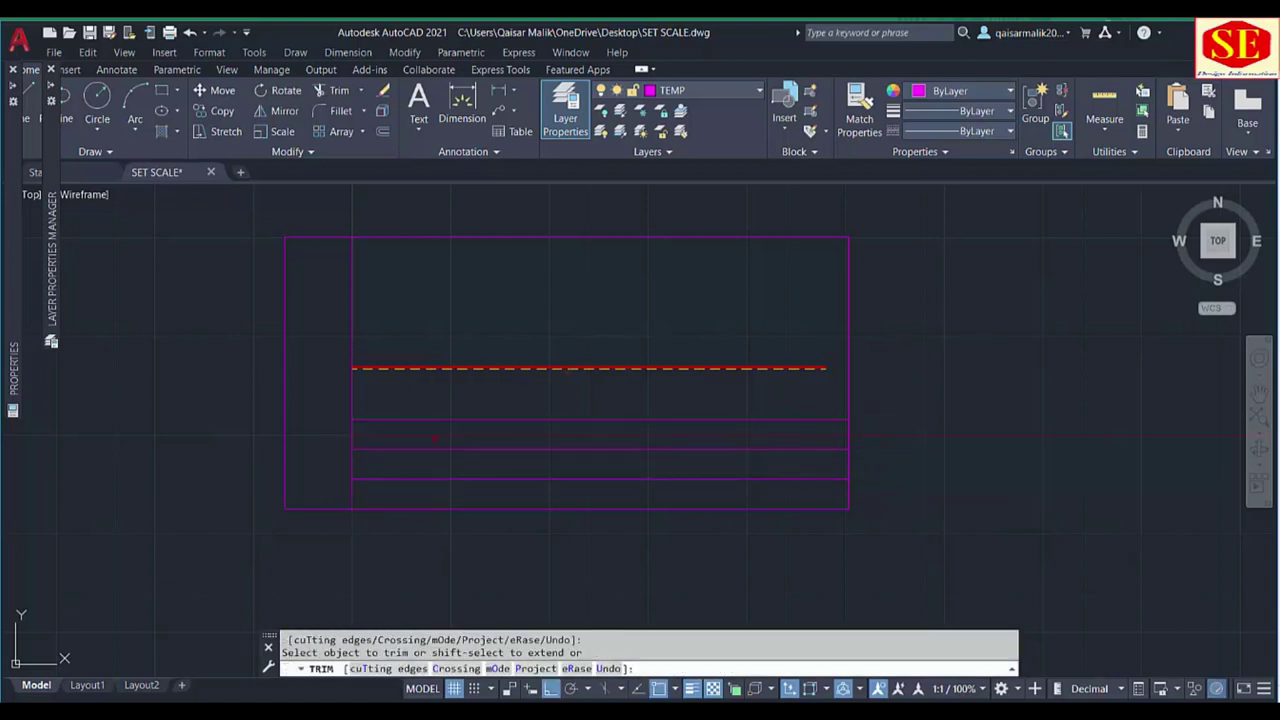
key(Escape)
Extend the three row lines to the left edge and erase the extra vertical line
text(ex)
key(Return)
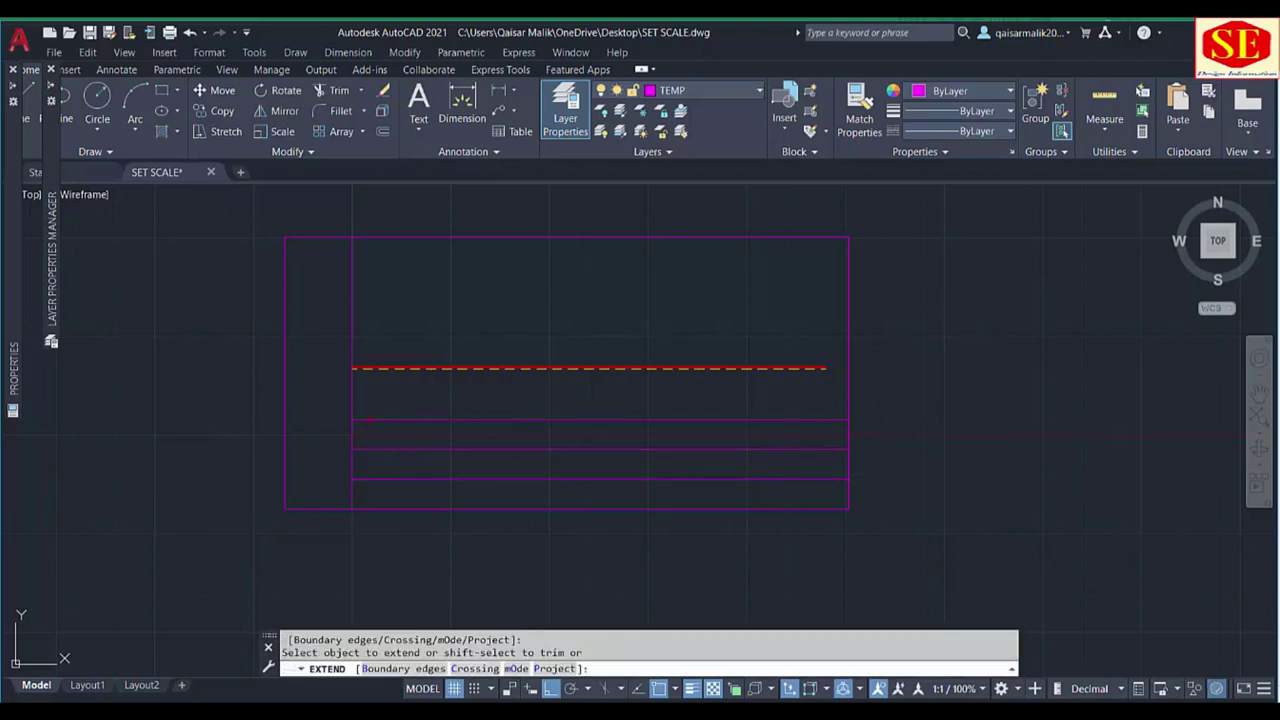
click(370, 420)
click(370, 450)
click(370, 480)
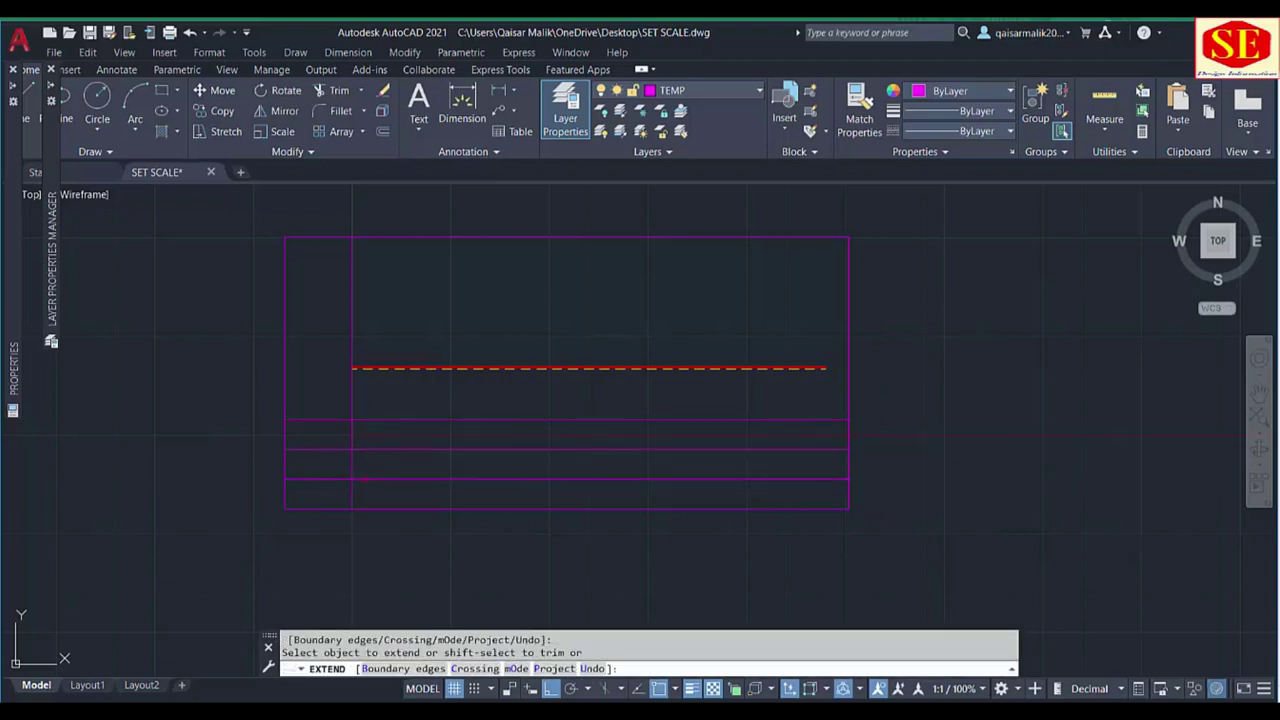
key(Escape)
drag(330, 280, 370, 330)
text(e)
key(Return)
Write a 'Stations' multiline text label with a text height of 1.5
text(t)
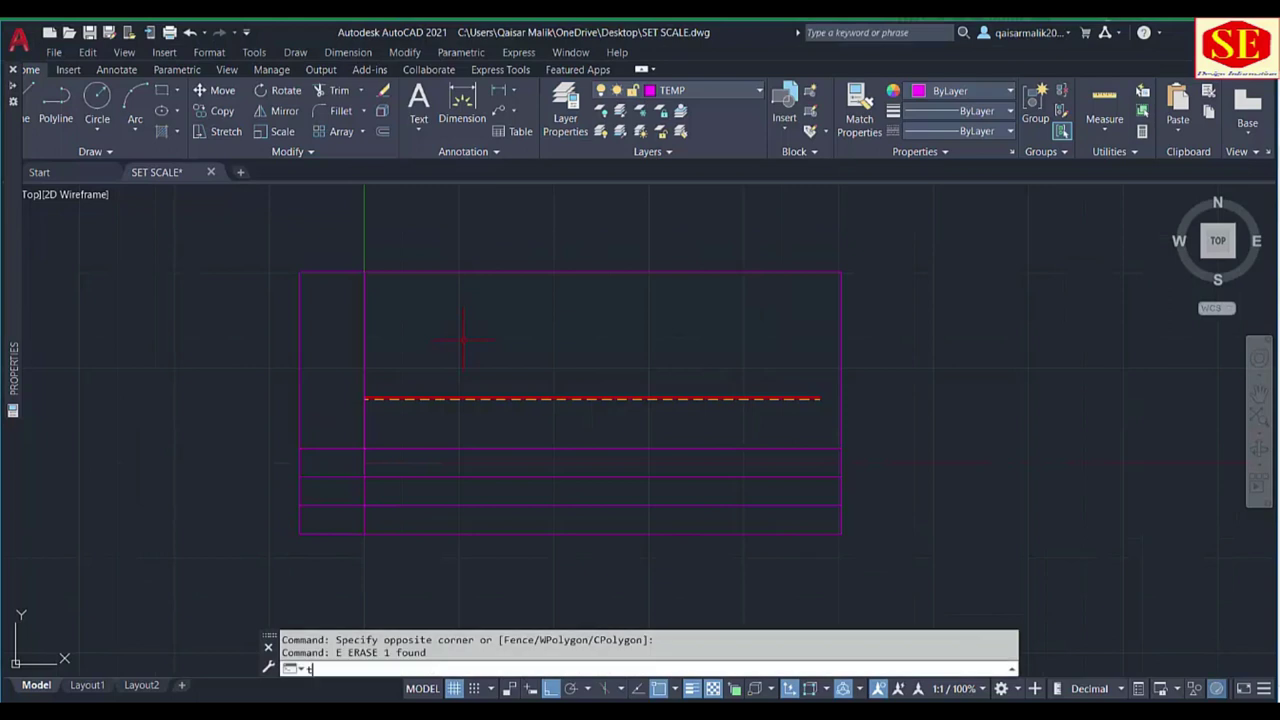
key(Return)
click(455, 300)
click(571, 335)
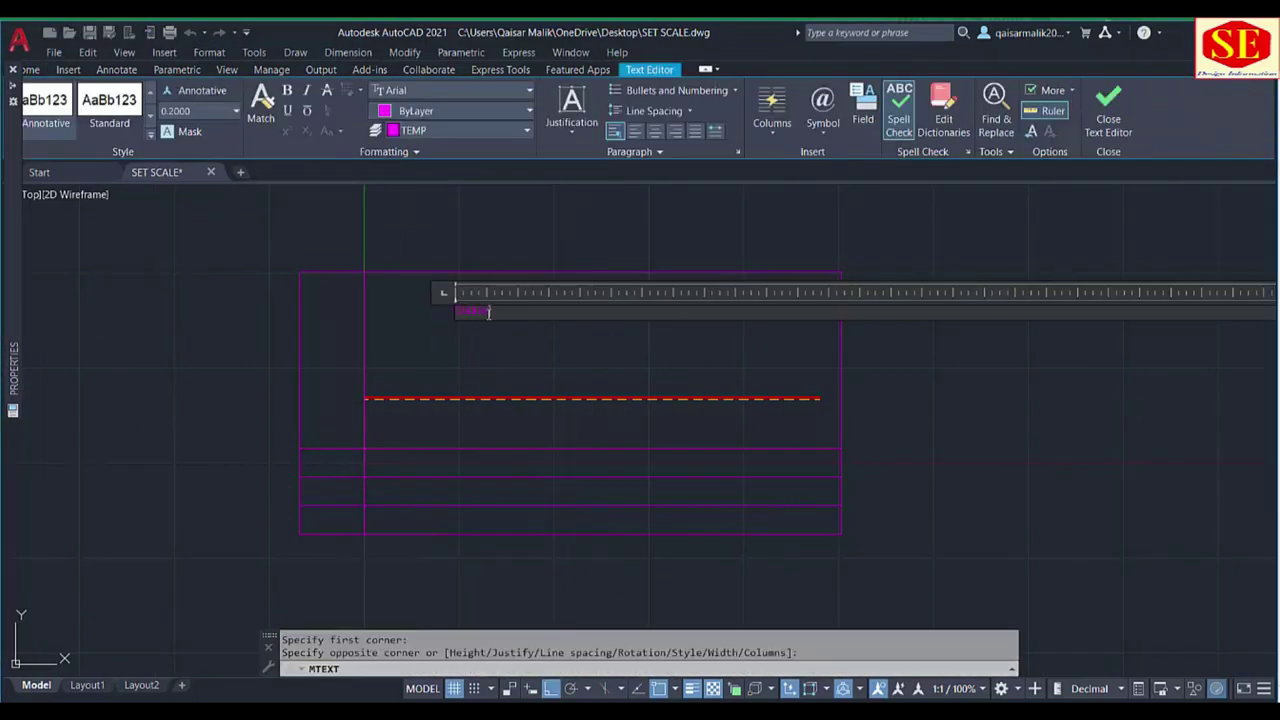
click(190, 111)
key(Return)
click(236, 111)
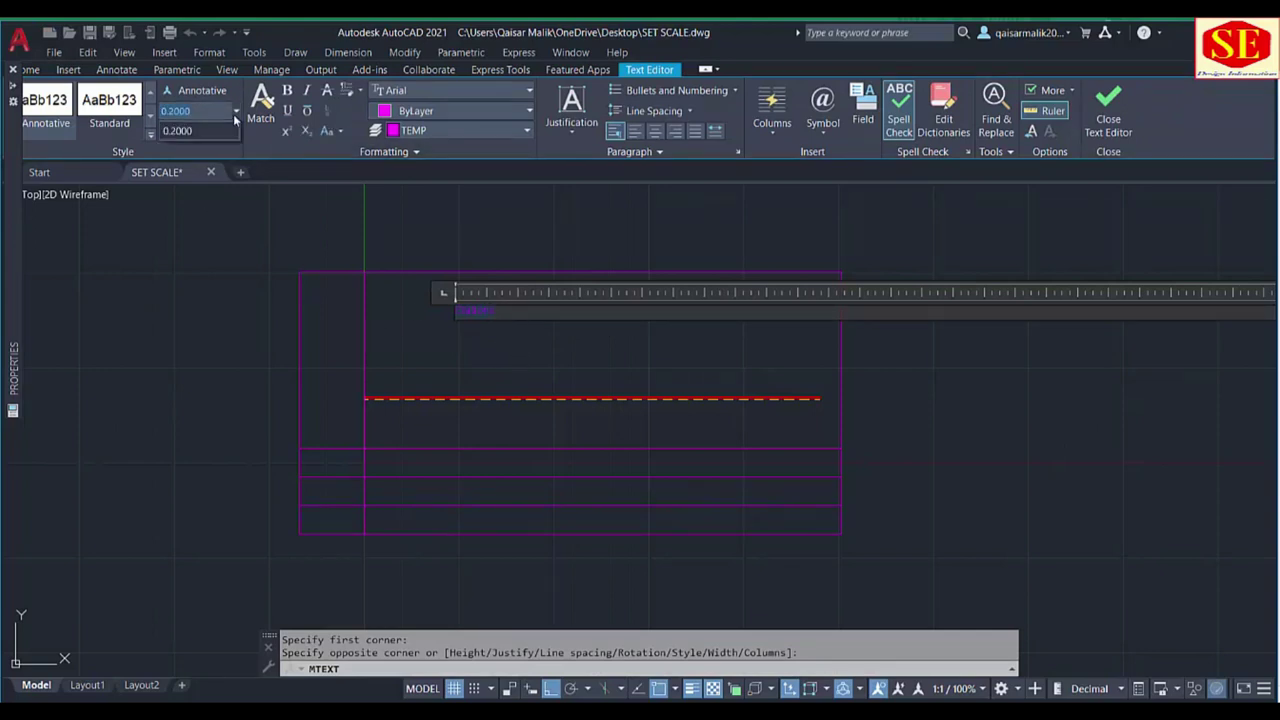
click(196, 130)
click(386, 373)
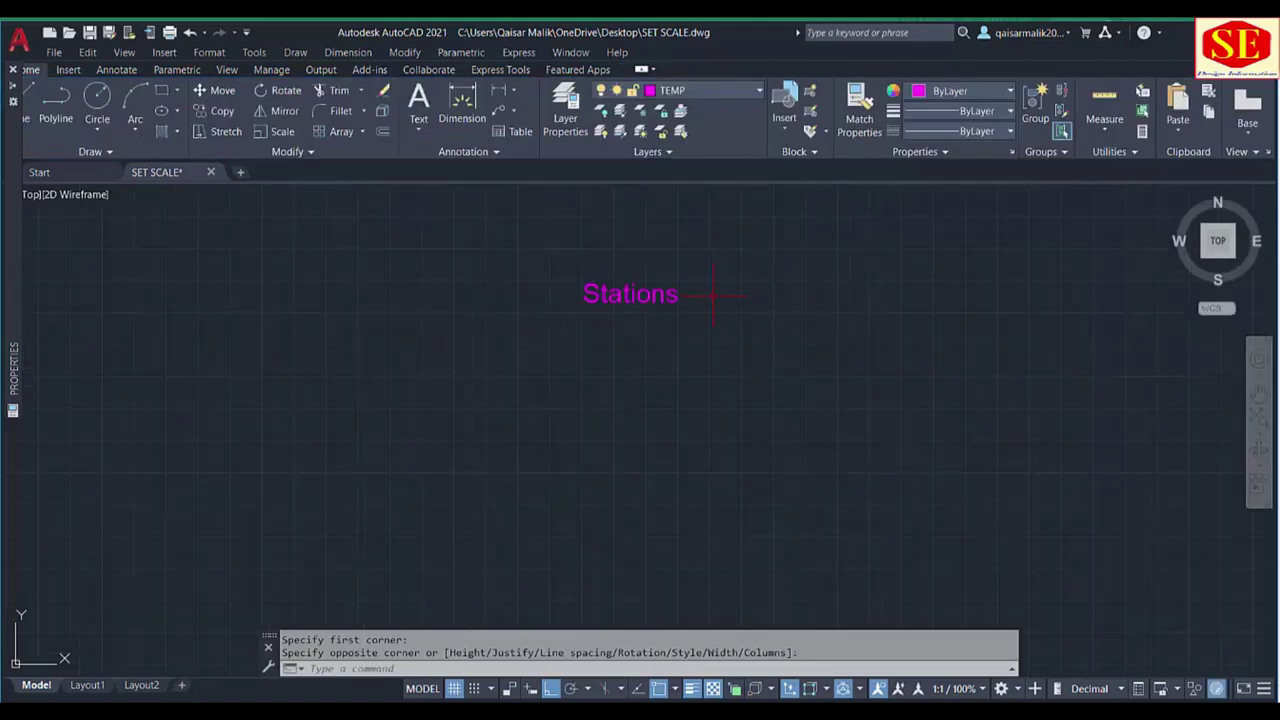
Start moving the Stations text, then cancel the move
text(m)
key(Return)
click(630, 293)
key(Return)
click(748, 294)
scroll(748, 294, down, 3)
scroll(766, 334, up, 3)
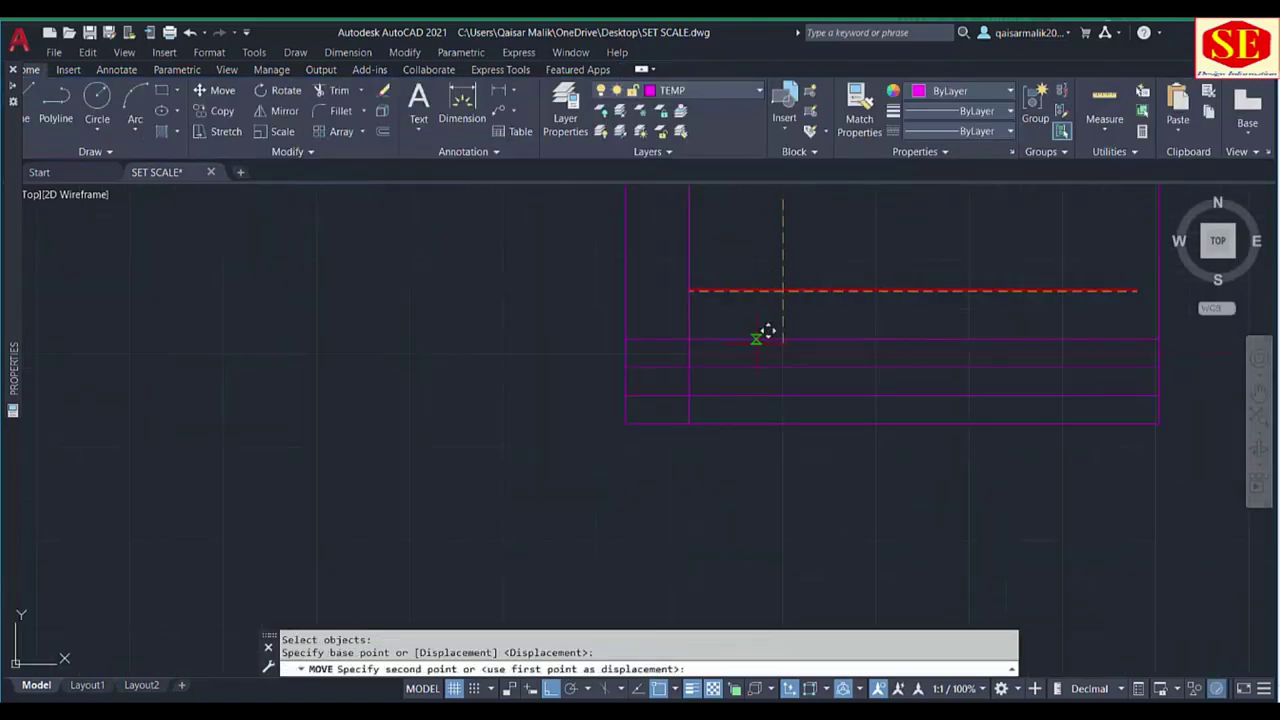
key(F8)
scroll(700, 360, up, 1)
scroll(659, 375, up, 1)
key(Escape)
scroll(659, 375, up, 1)
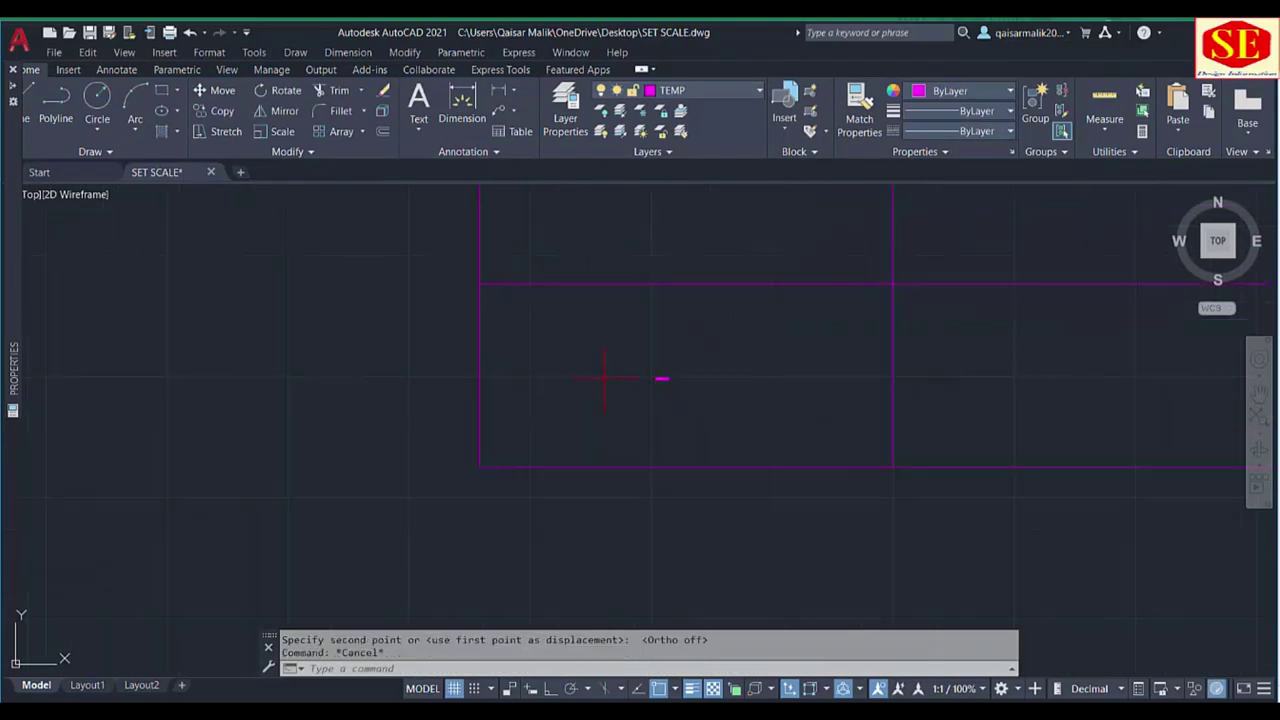
Scale the small Stations text up by a factor of 5 with SC
text(sc)
key(Return)
click(658, 378)
click(590, 400)
key(Return)
click(586, 410)
text(6)
Begin moving the enlarged Stations label, picking its reference point
key(Return)
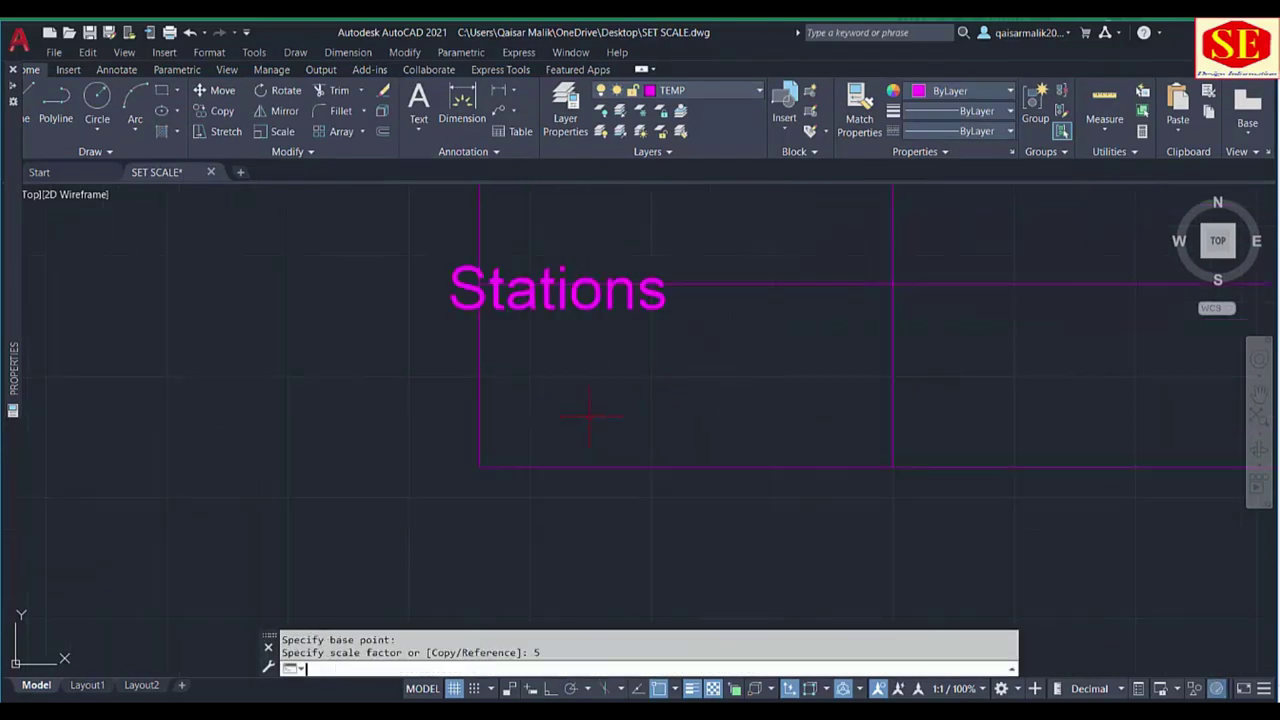
text(m)
key(Return)
click(634, 249)
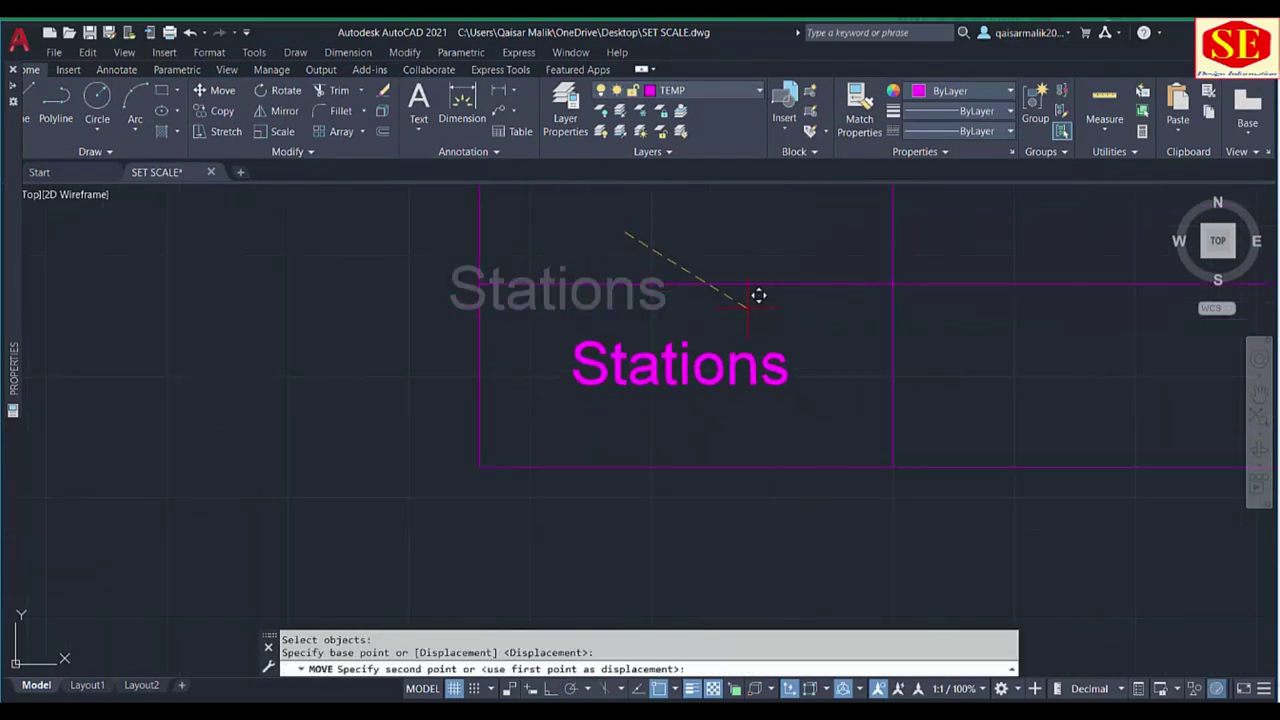
Drop Stations into the bottom row and copy it into the two rows above
click(757, 294)
scroll(757, 294, down, 2)
text(co)
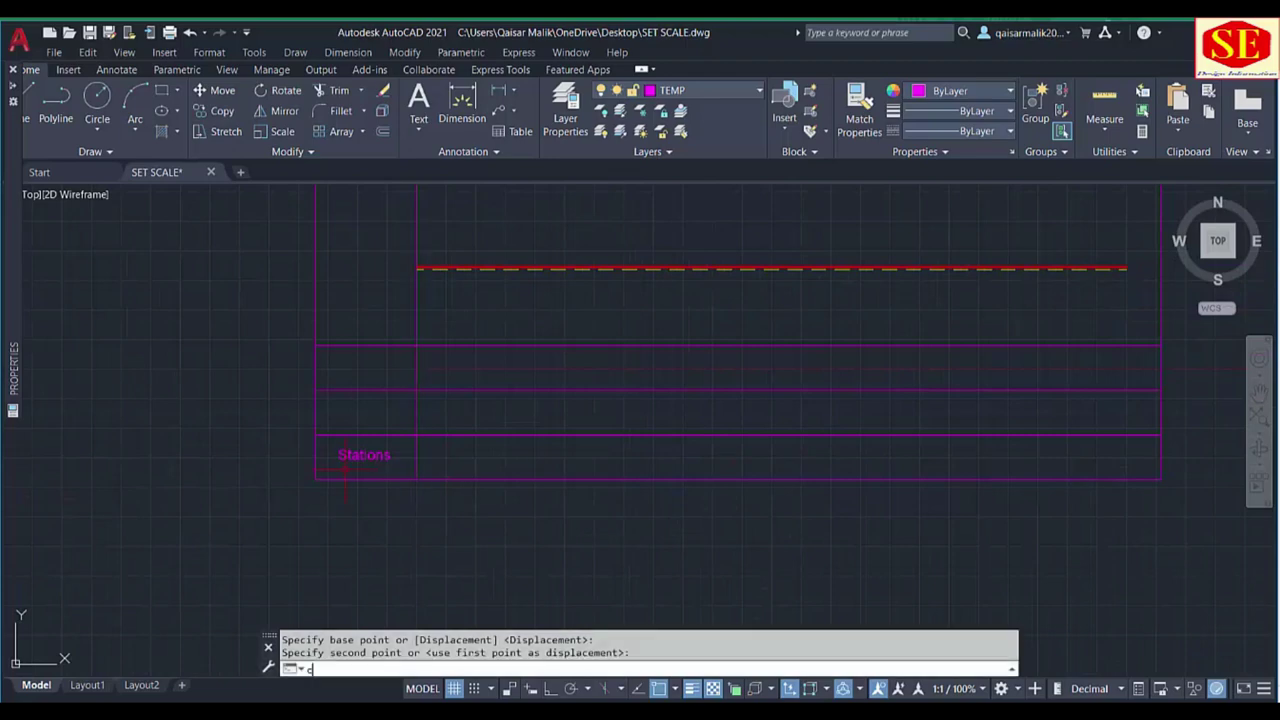
key(Return)
click(364, 455)
key(Return)
click(372, 537)
key(F6)
key(F8)
click(381, 494)
scroll(382, 500, up, 2)
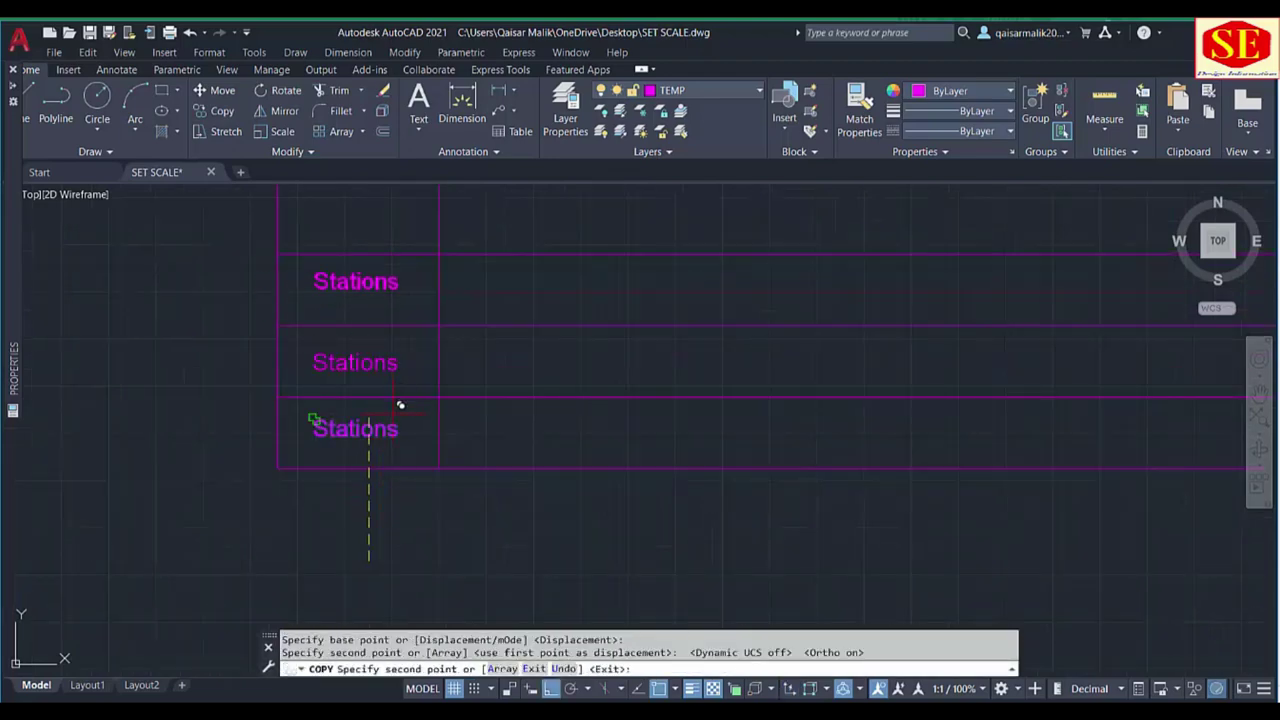
key(F3)
key(Escape)
Edit the middle copy to read NSL and the top copy to read FRL
double_click(355, 362)
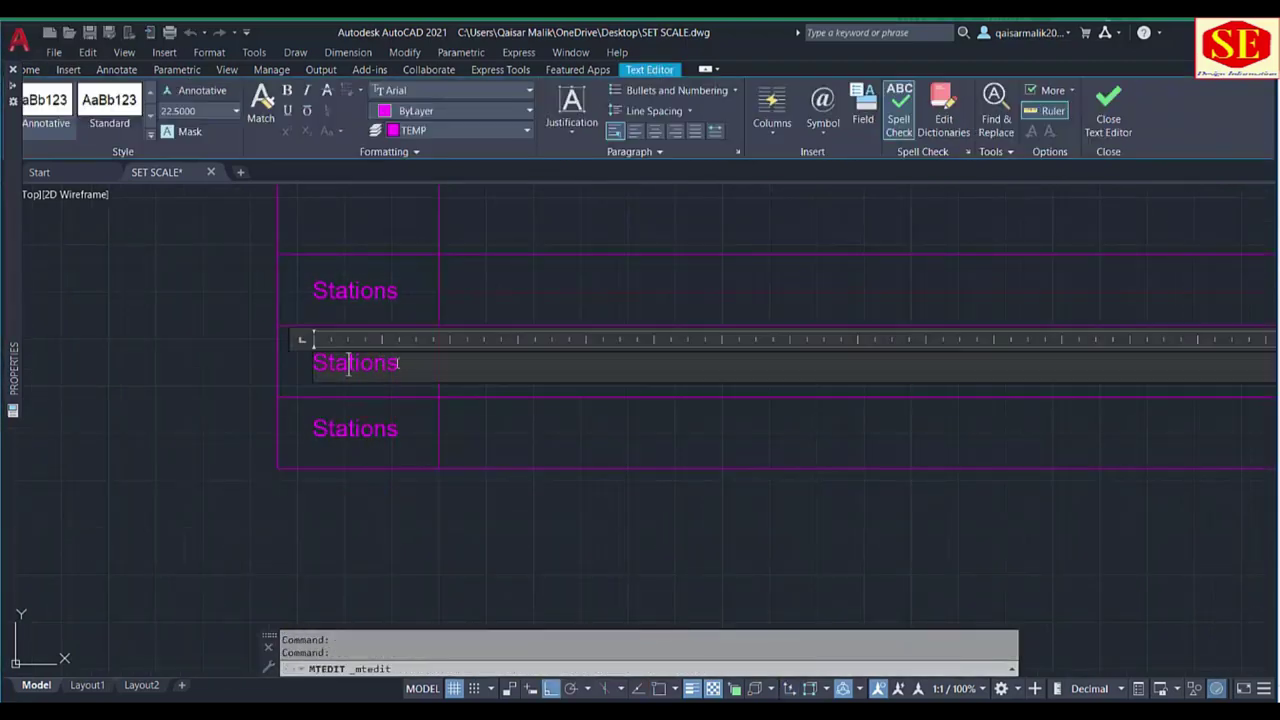
text(ES)
key(BackSpace)
key(BackSpace)
text(NSL)
click(288, 384)
double_click(355, 290)
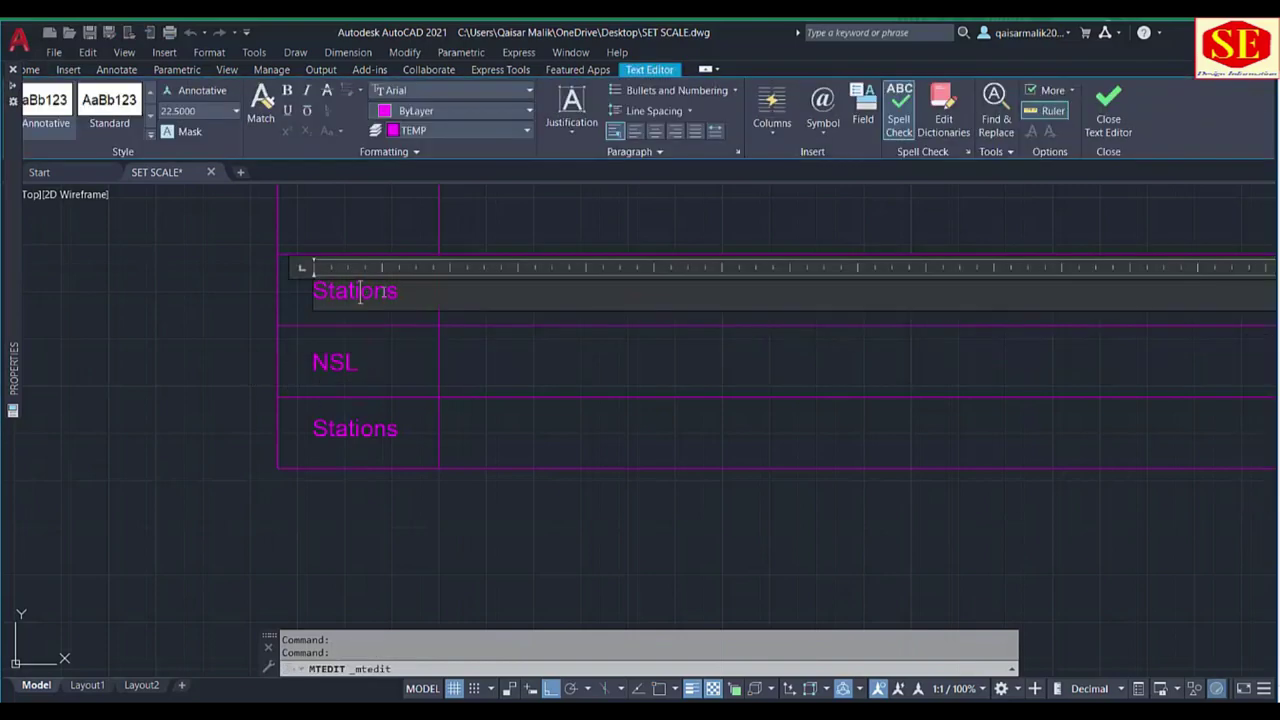
text(FRL)
click(194, 307)
scroll(300, 513, down, 2)
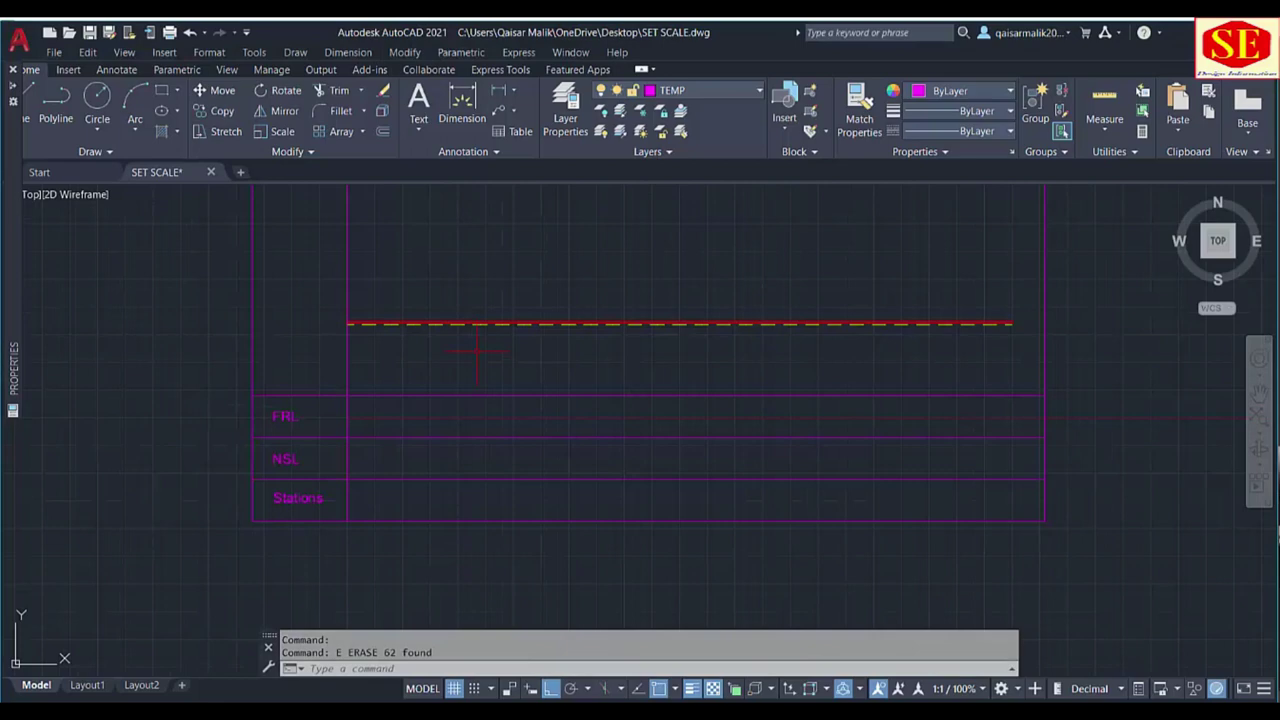
text(a)
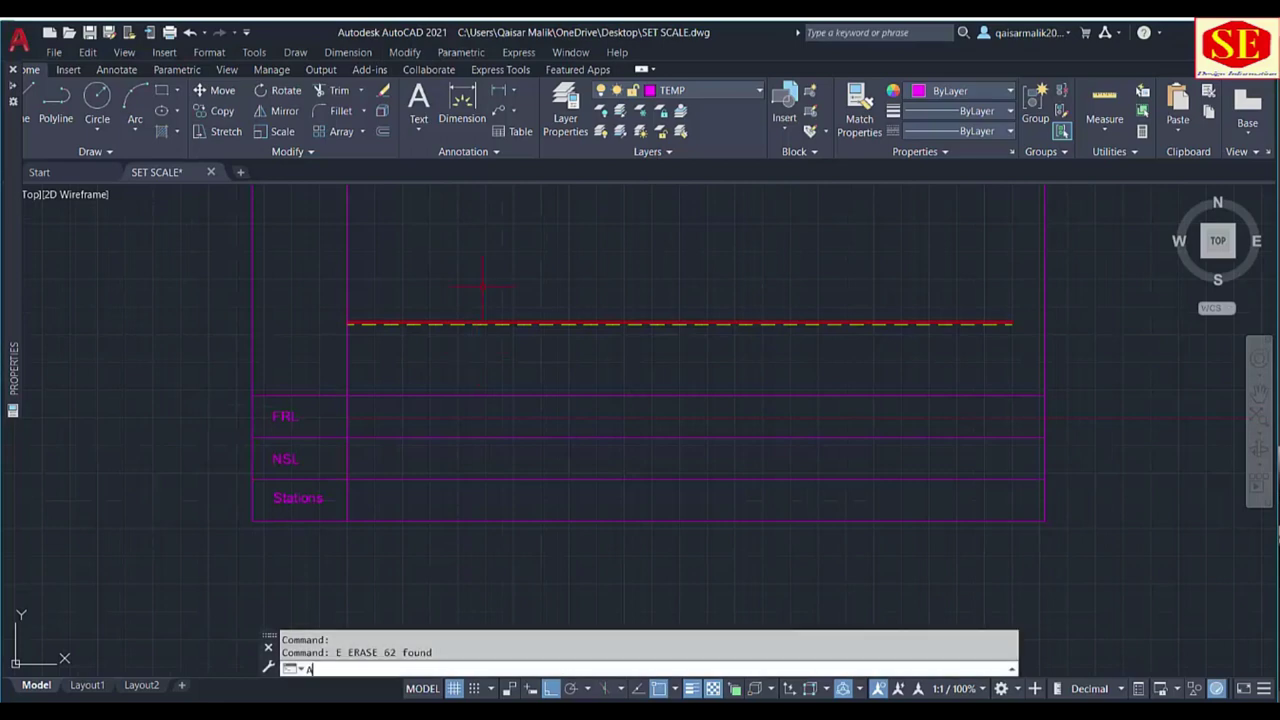
text(p)
key(Return)
click(676, 393)
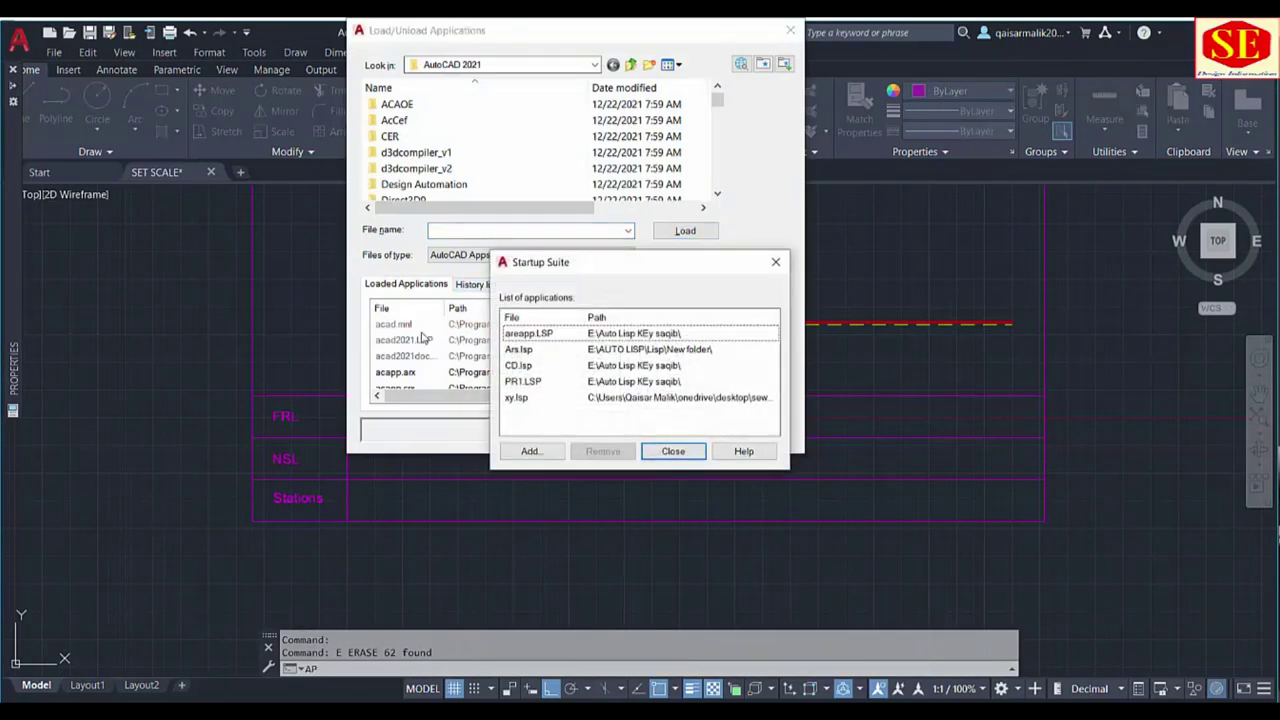
click(527, 381)
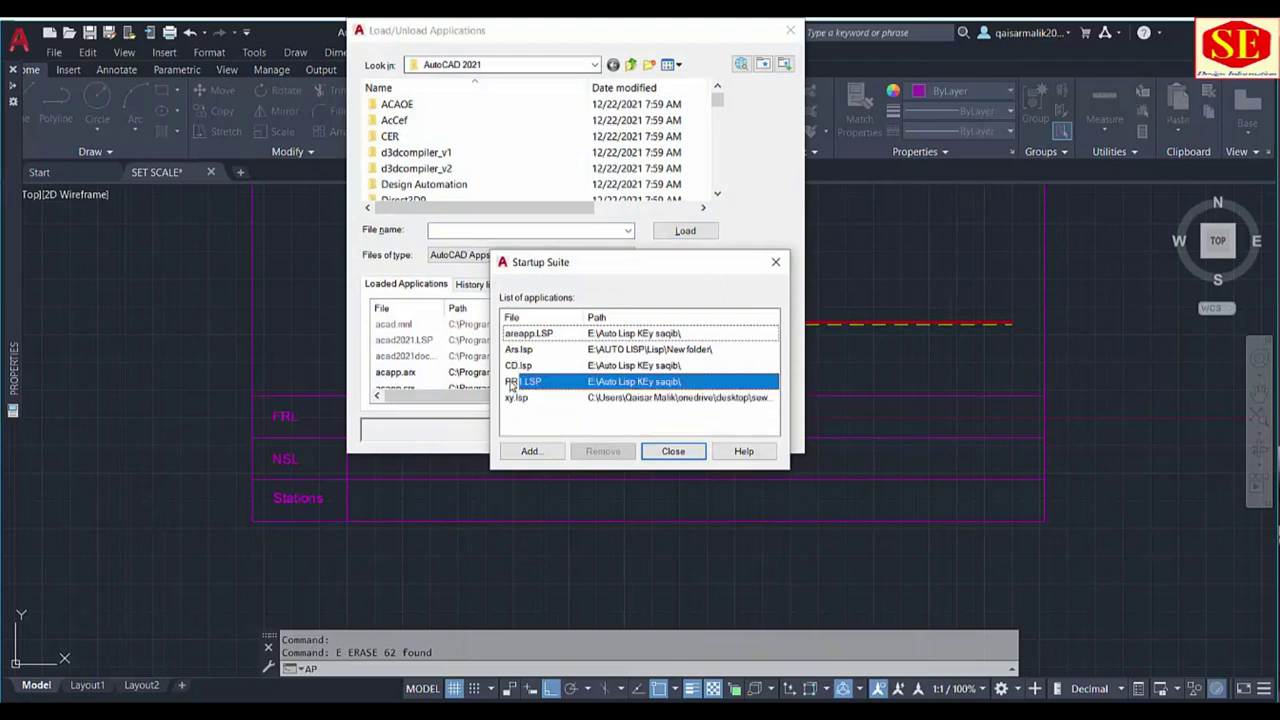
click(672, 452)
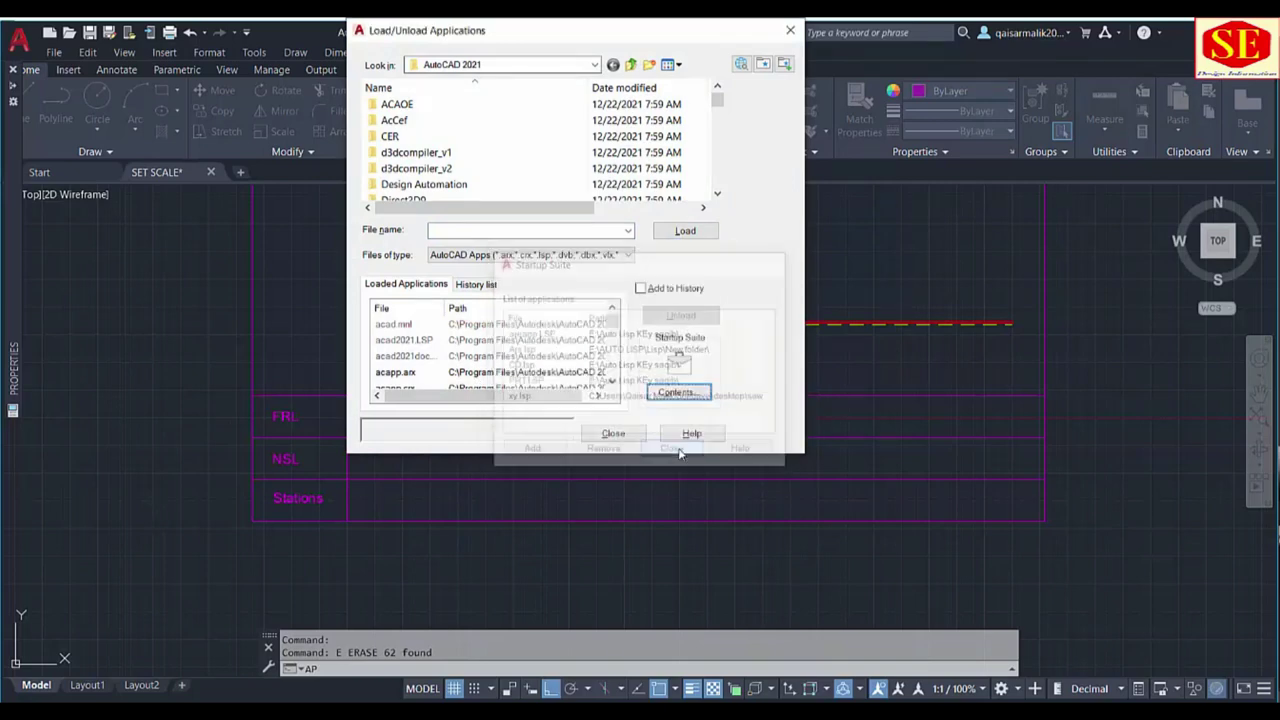
click(610, 433)
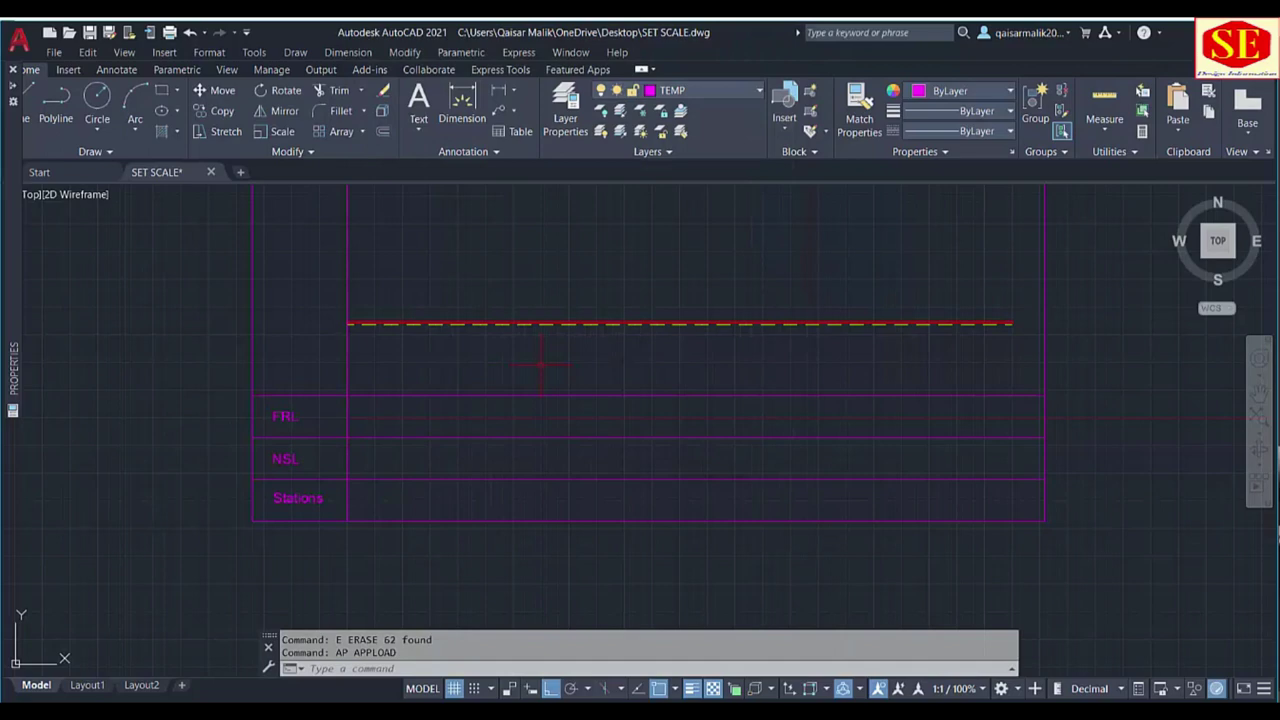
Run PR on the red profile polyline, setting X and Y base points at the table corner
text(PR)
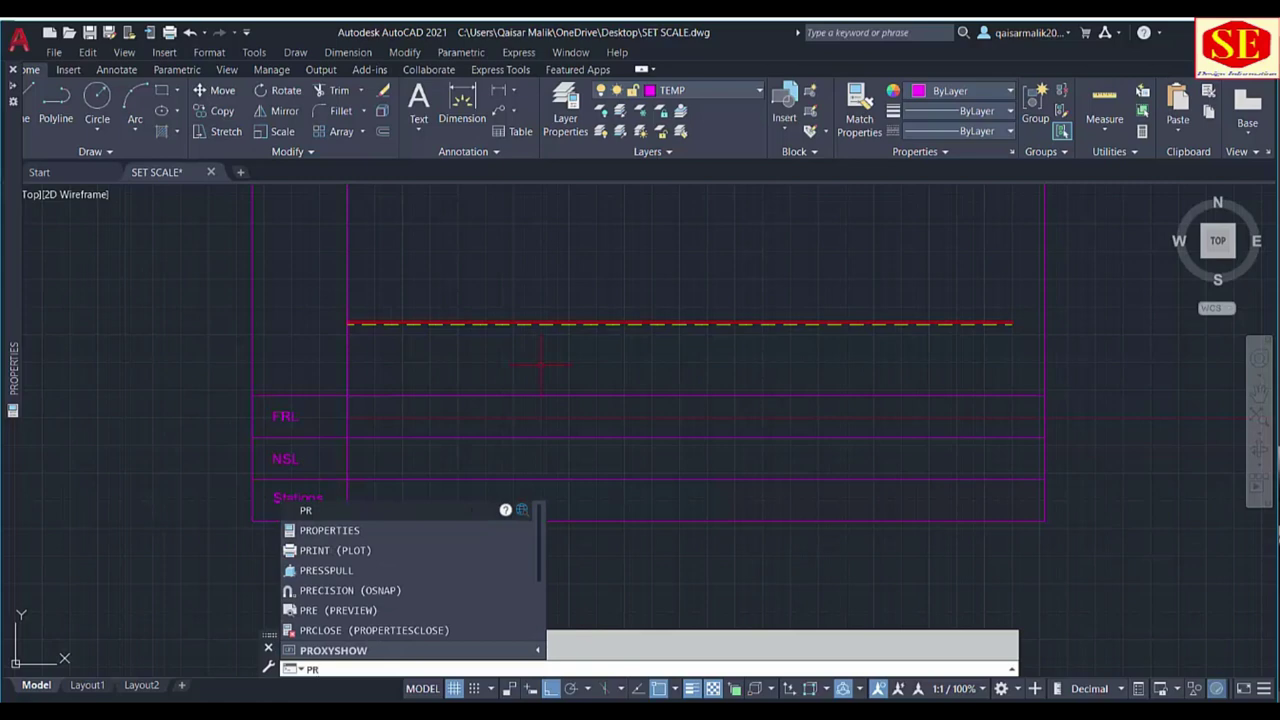
key(Return)
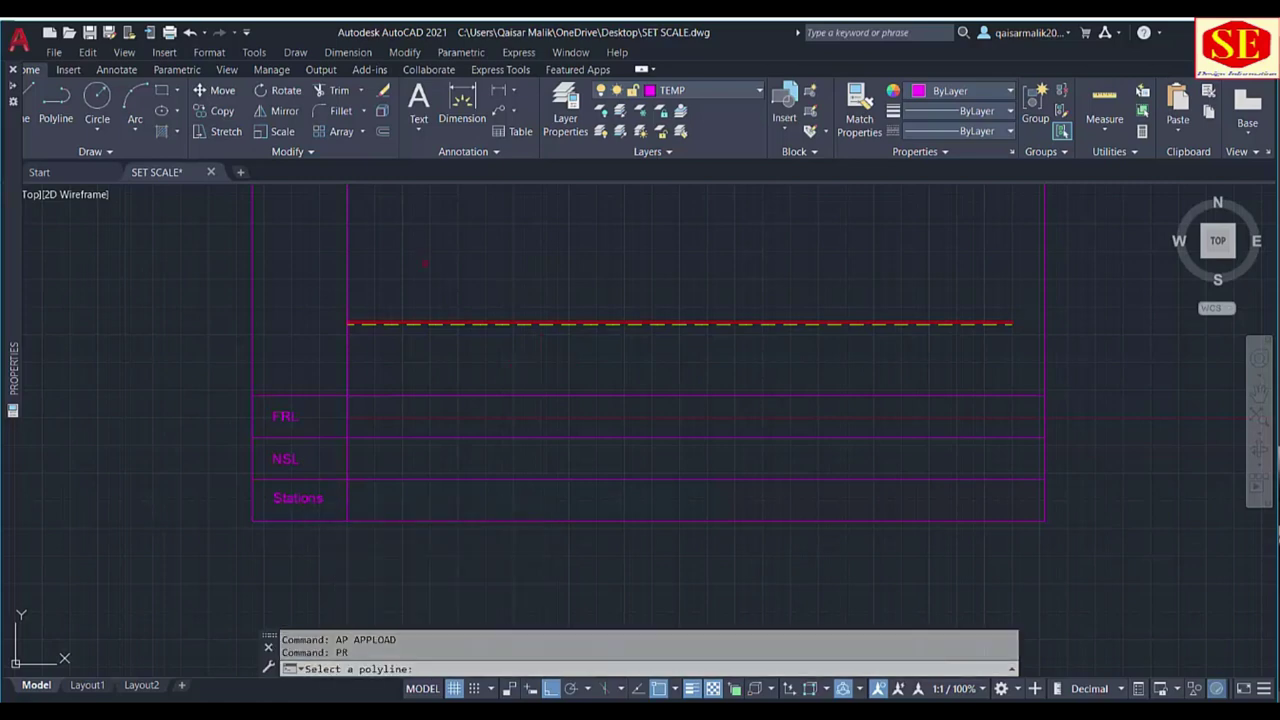
scroll(420, 315, up, 4)
scroll(400, 340, up, 5)
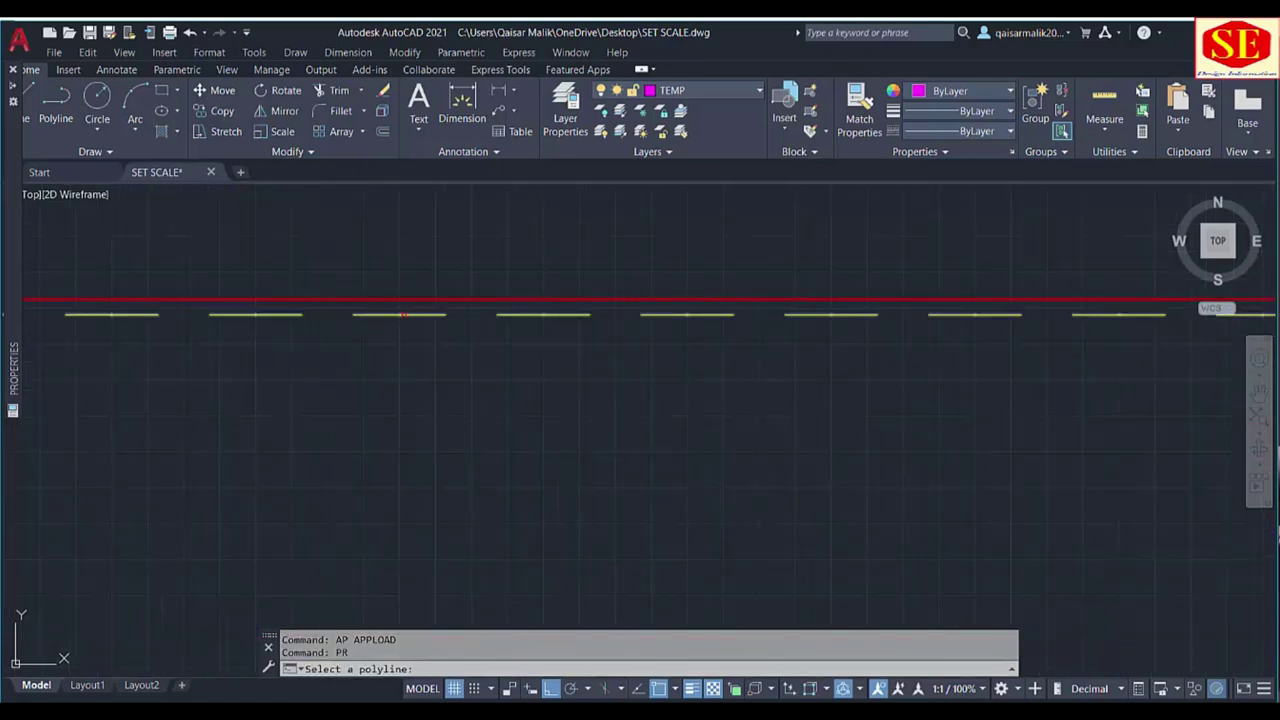
click(400, 315)
scroll(405, 330, down, 2)
scroll(405, 330, down, 3)
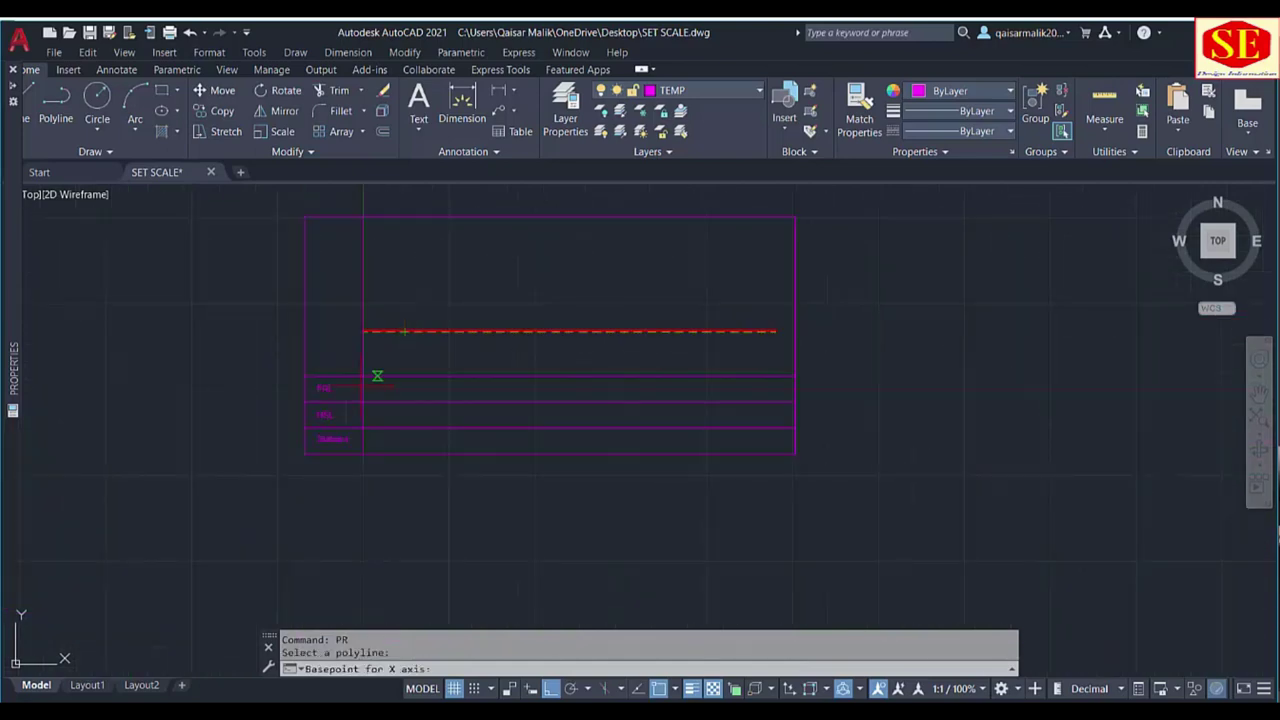
scroll(377, 438, up, 2)
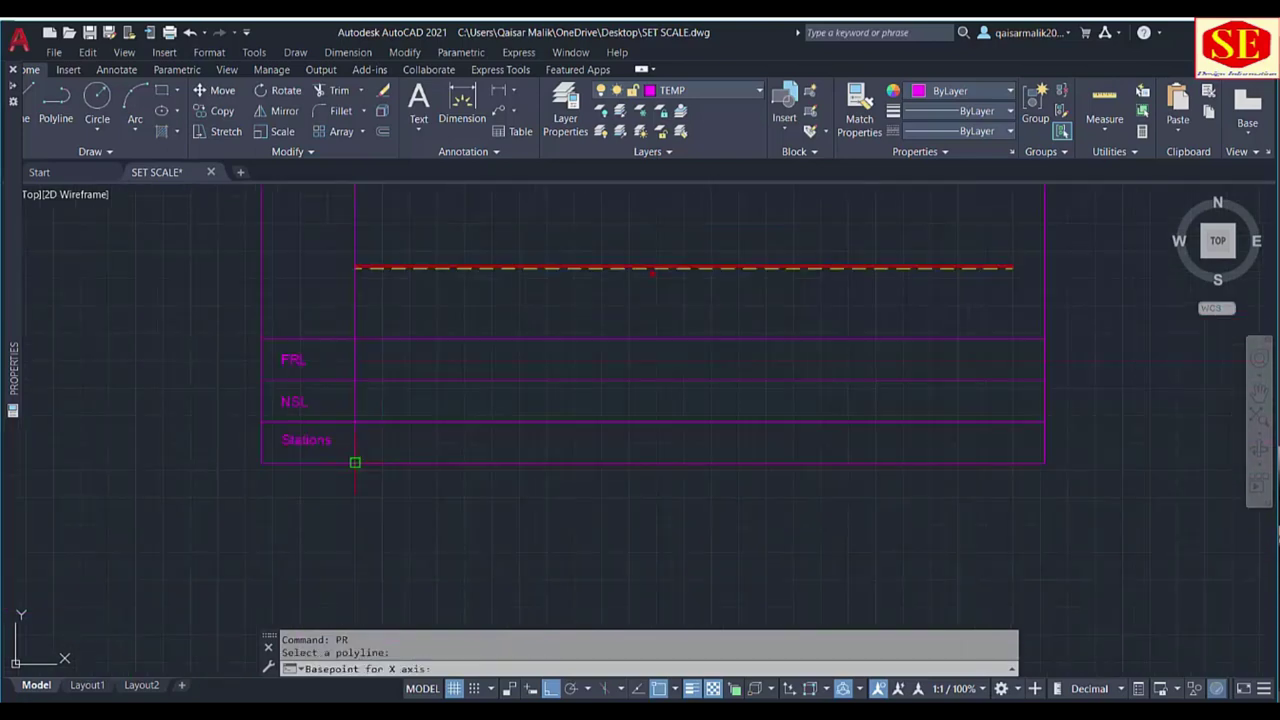
scroll(355, 462, up, 3)
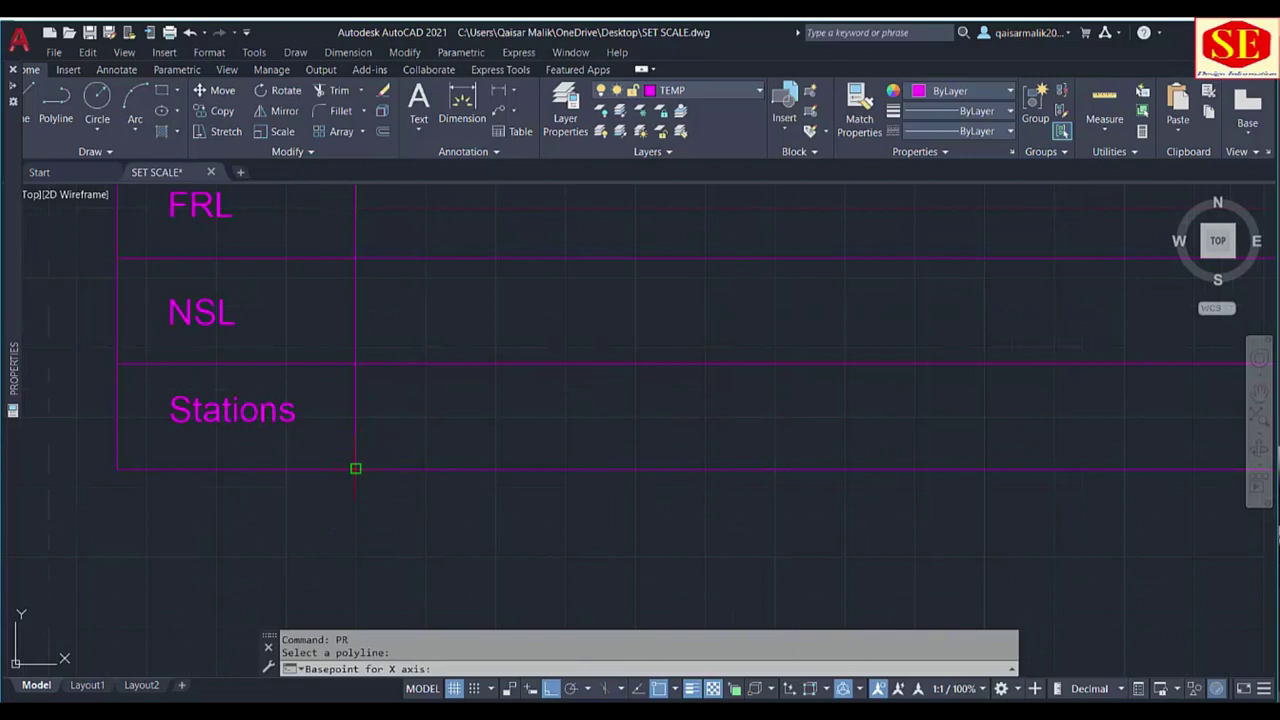
click(355, 468)
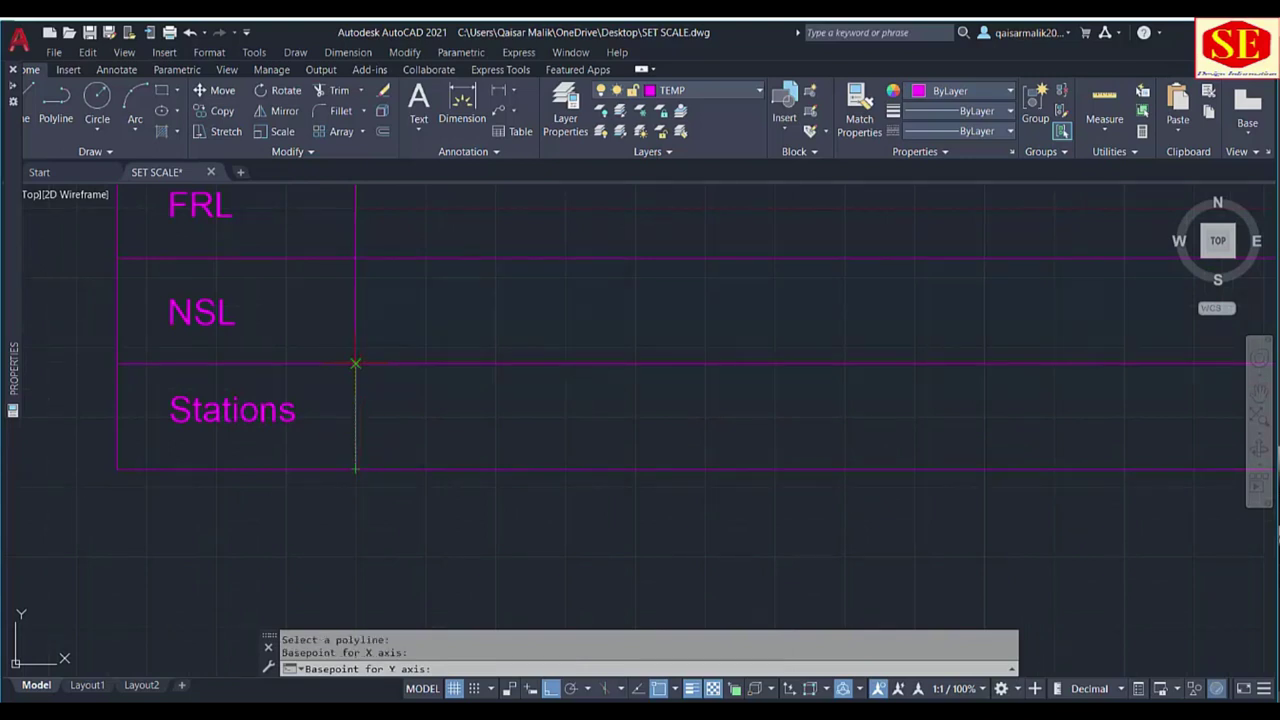
click(355, 363)
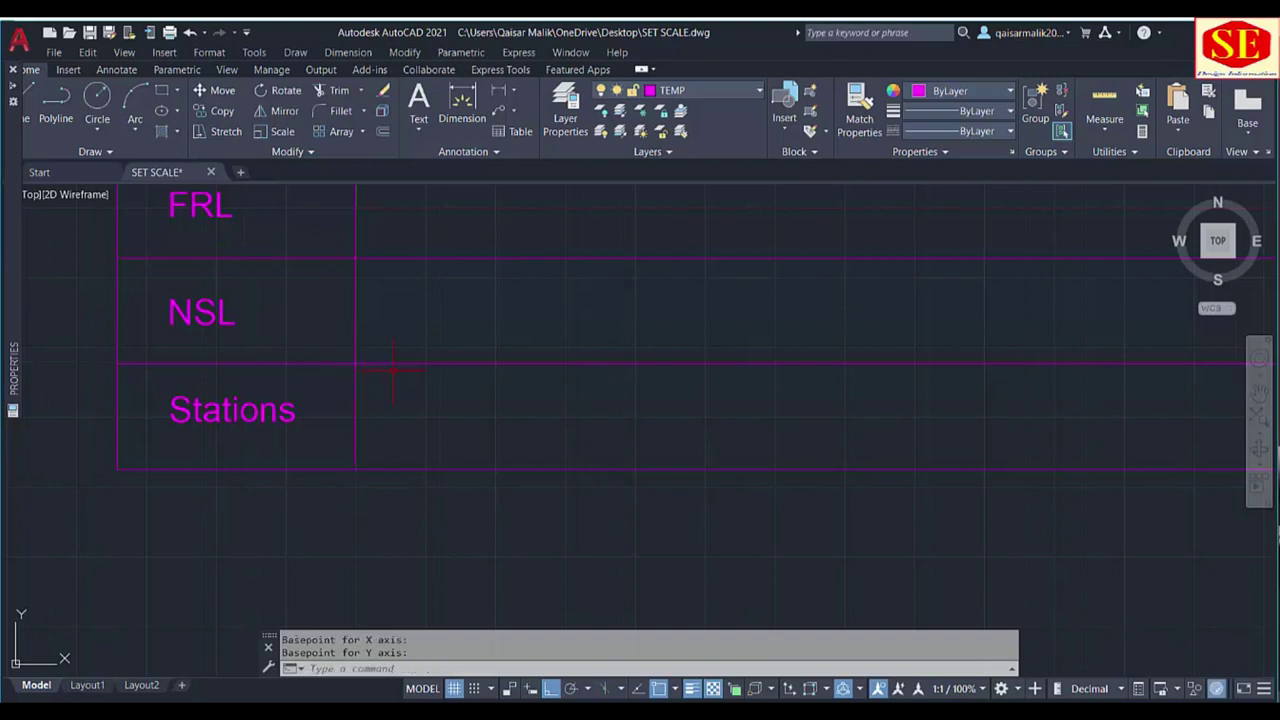
Pan to the table corner and begin a window selection of the generated values
scroll(565, 300, down, 3)
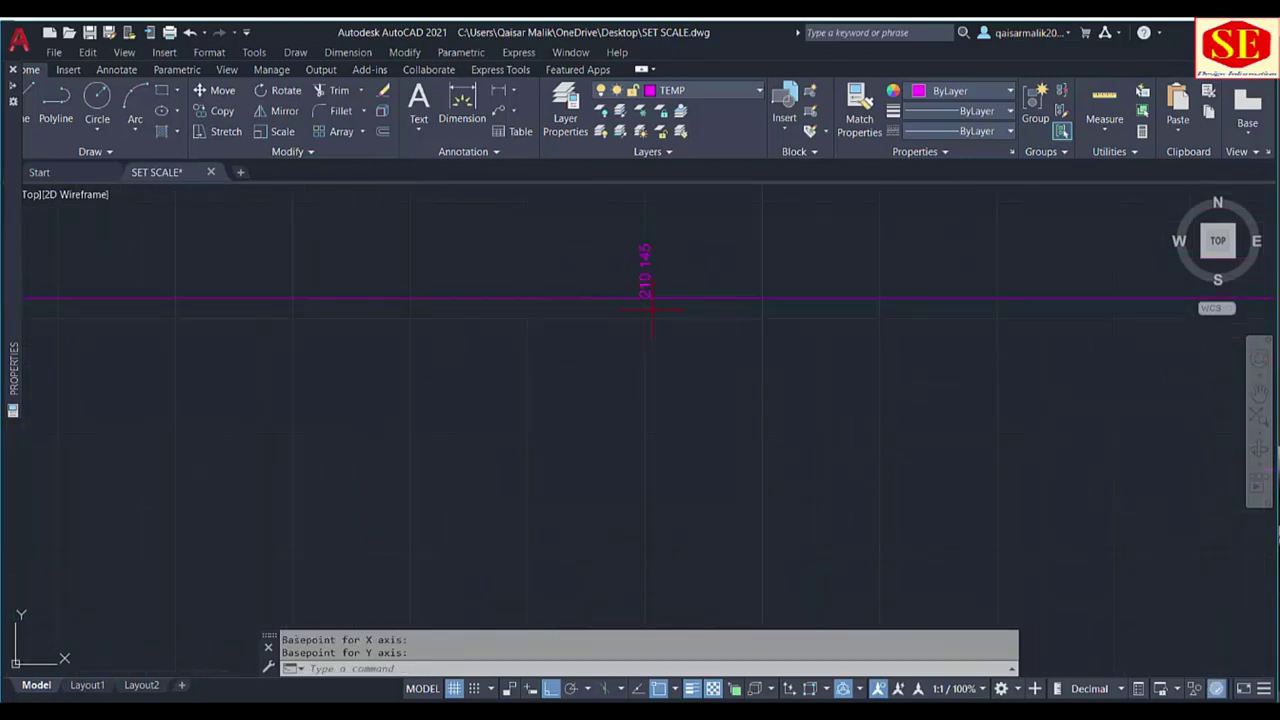
scroll(772, 390, down, 2)
middle_drag(772, 390, 428, 371)
scroll(300, 385, up, 5)
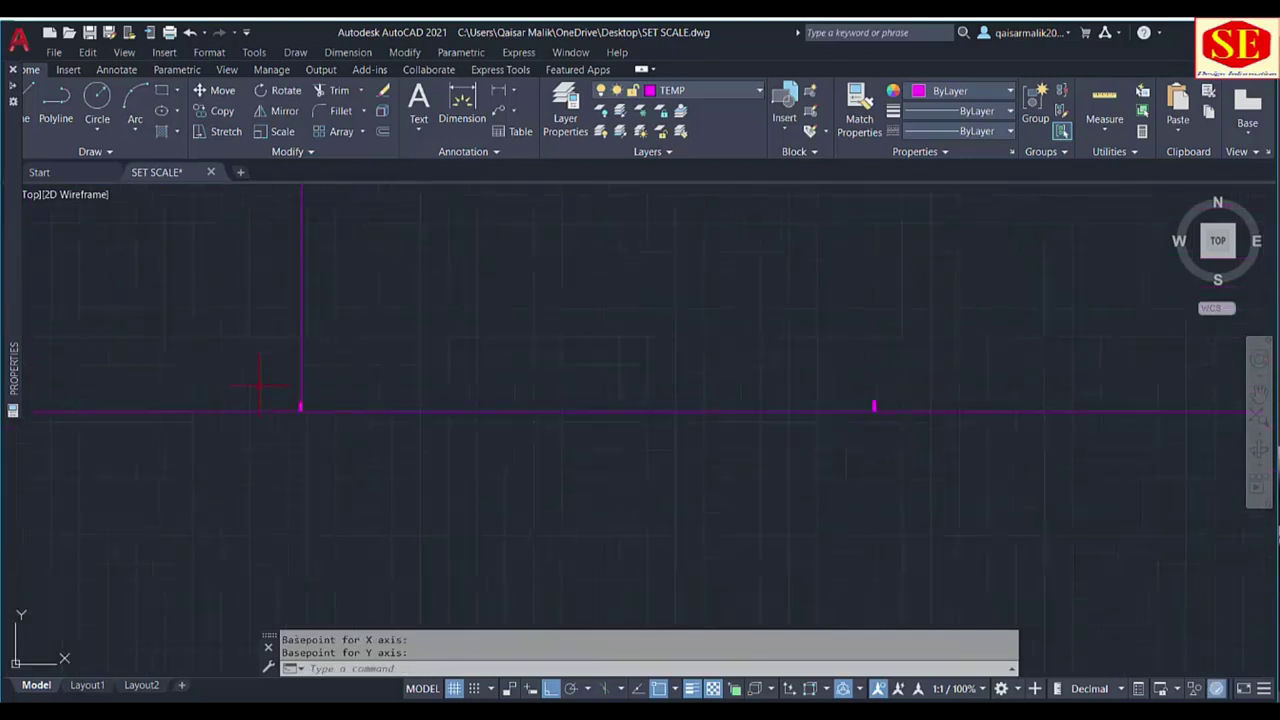
scroll(342, 385, down, 2)
scroll(352, 400, down, 3)
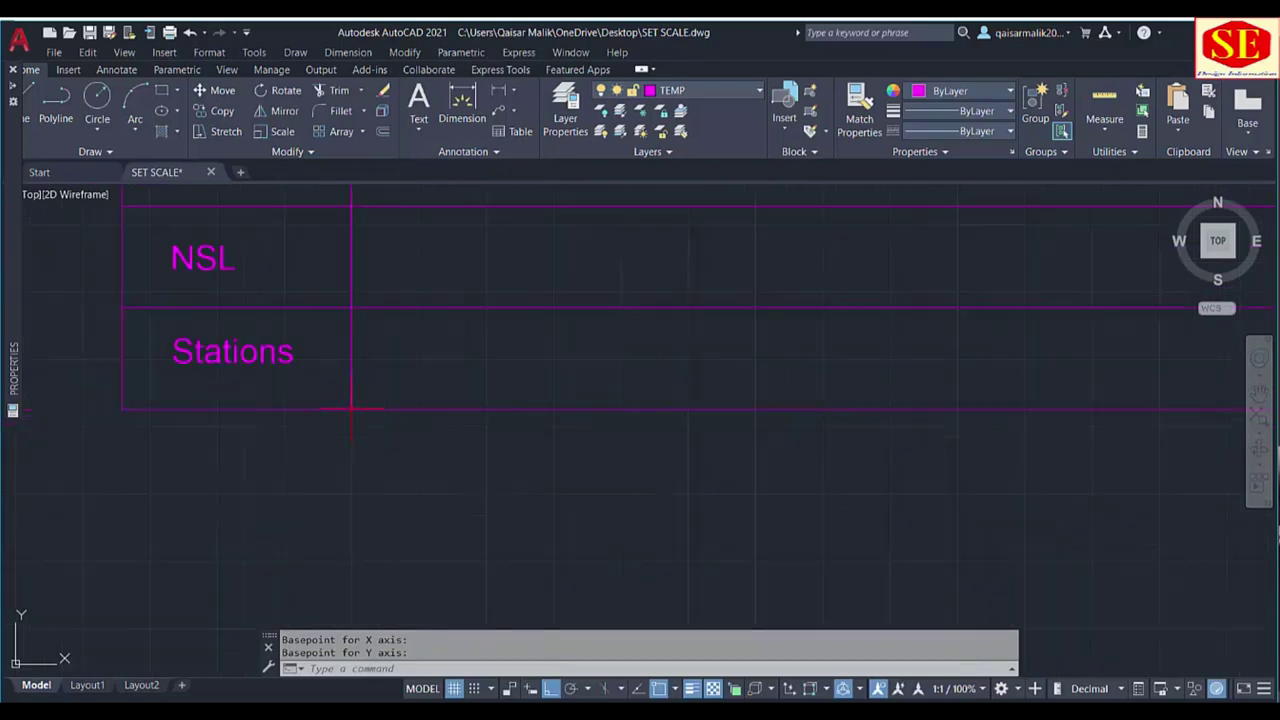
scroll(363, 397, down, 2)
scroll(355, 372, up, 2)
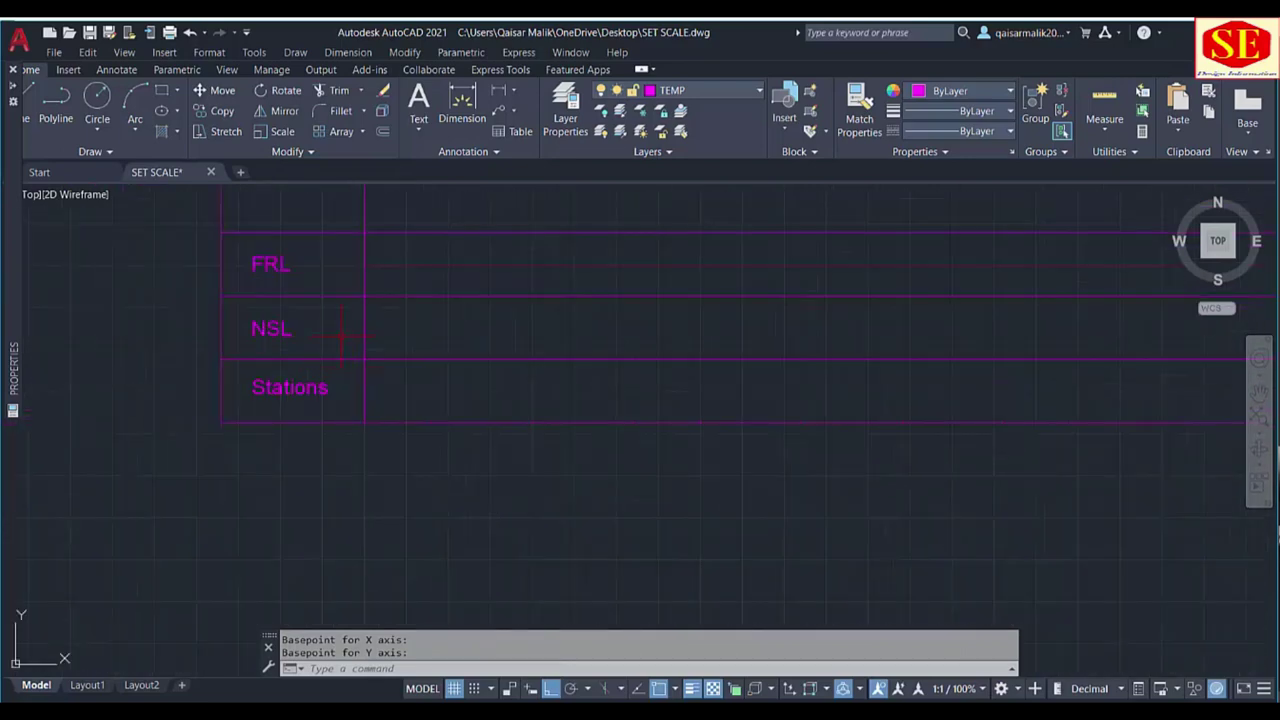
click(338, 338)
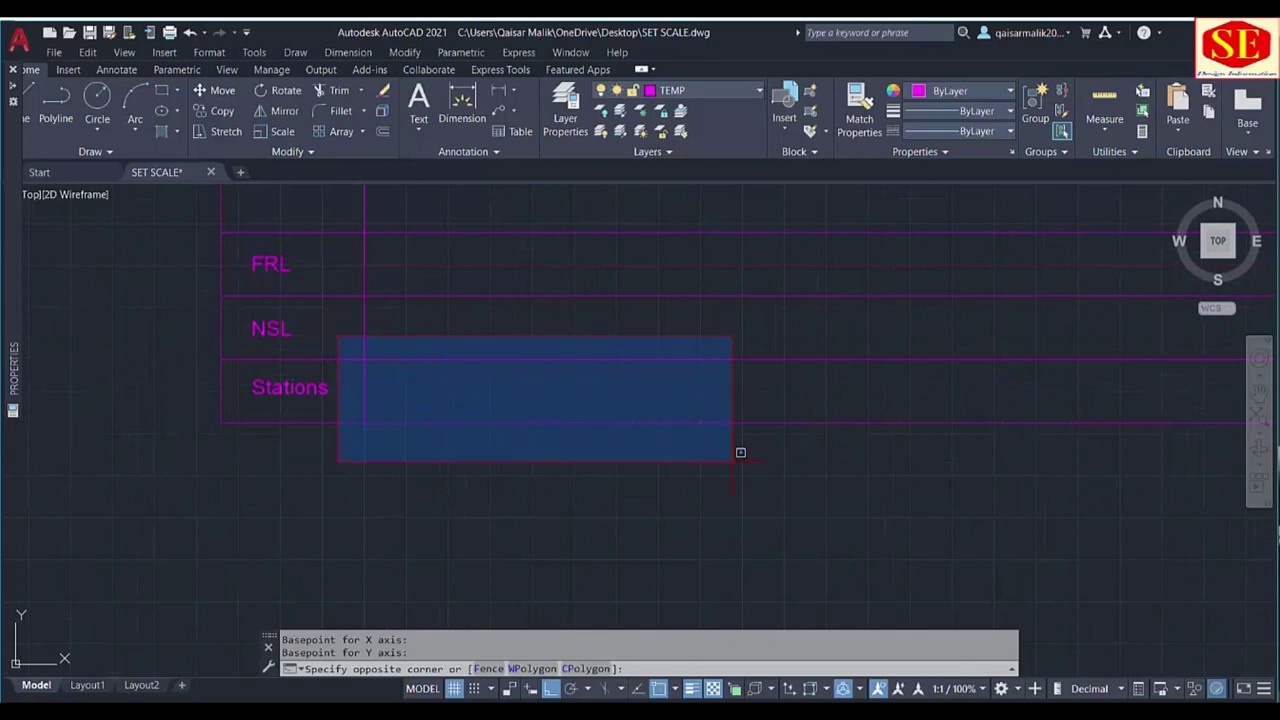
scroll(734, 455, down, 2)
Undo the last change and window-select the generated level and station texts
key(Escape)
text(u)
key(Return)
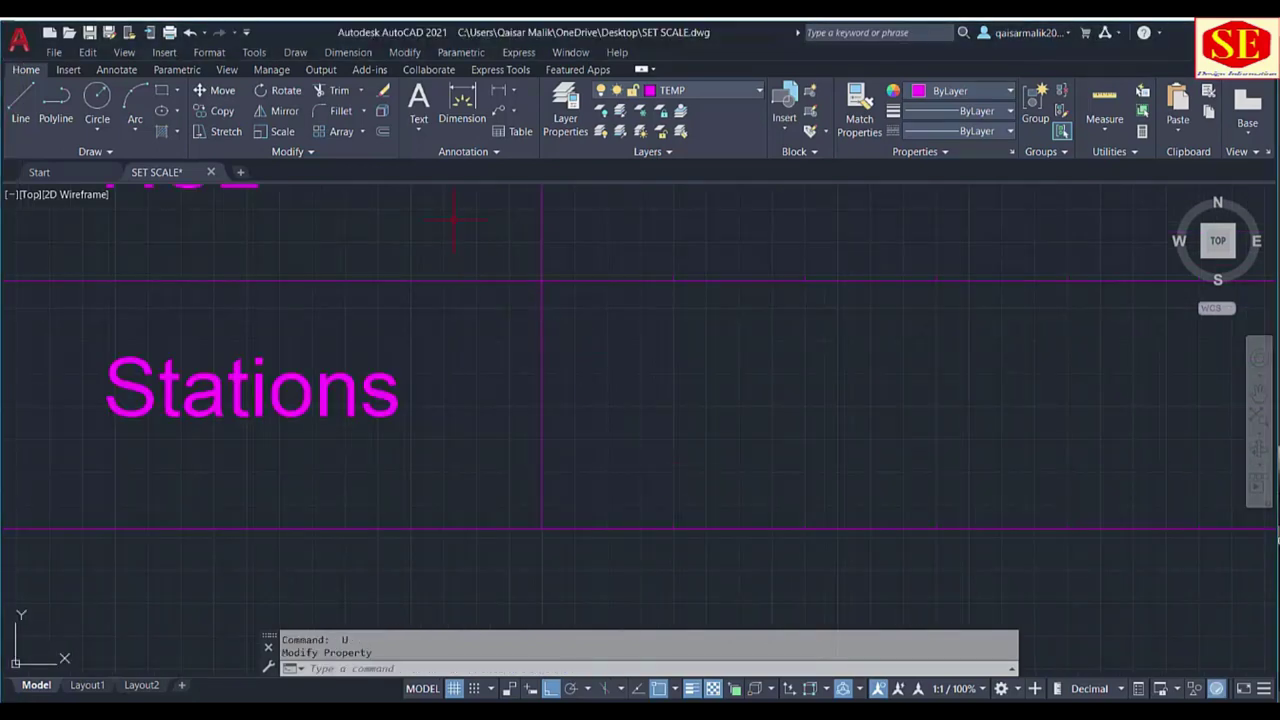
click(455, 218)
scroll(737, 400, down, 5)
middle_drag(985, 467, 463, 449)
scroll(1063, 471, up, 2)
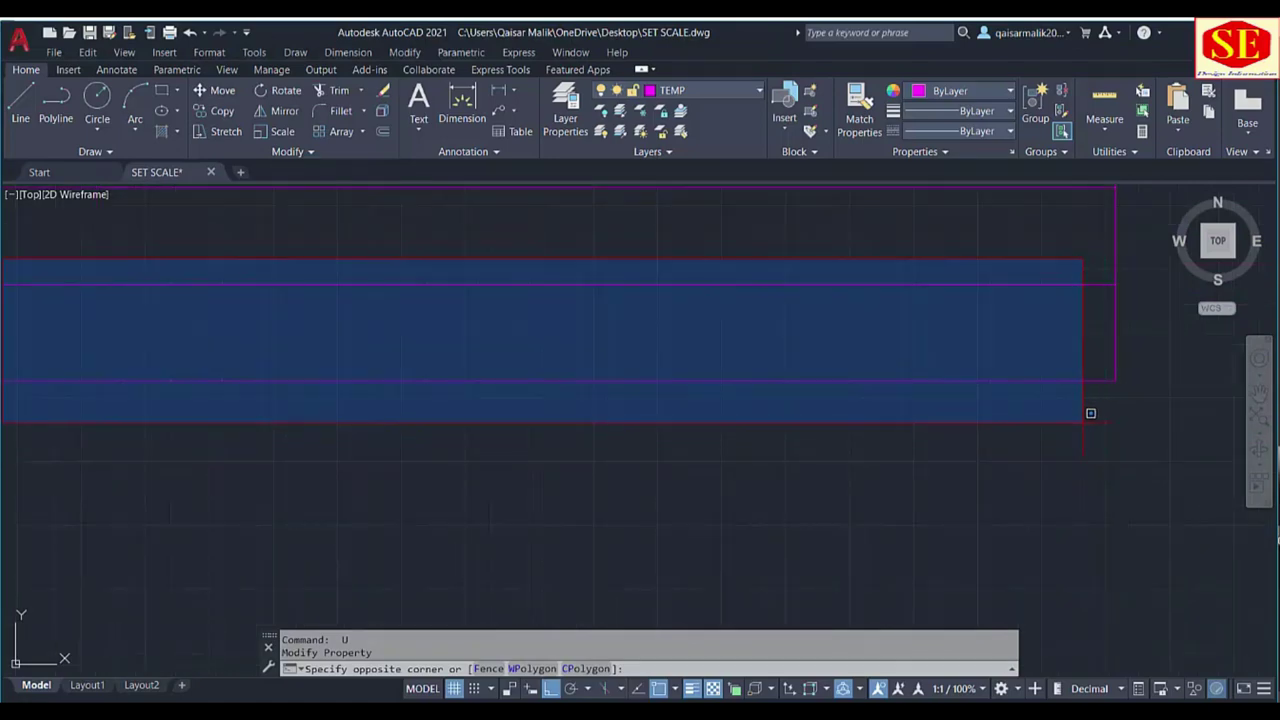
click(1090, 413)
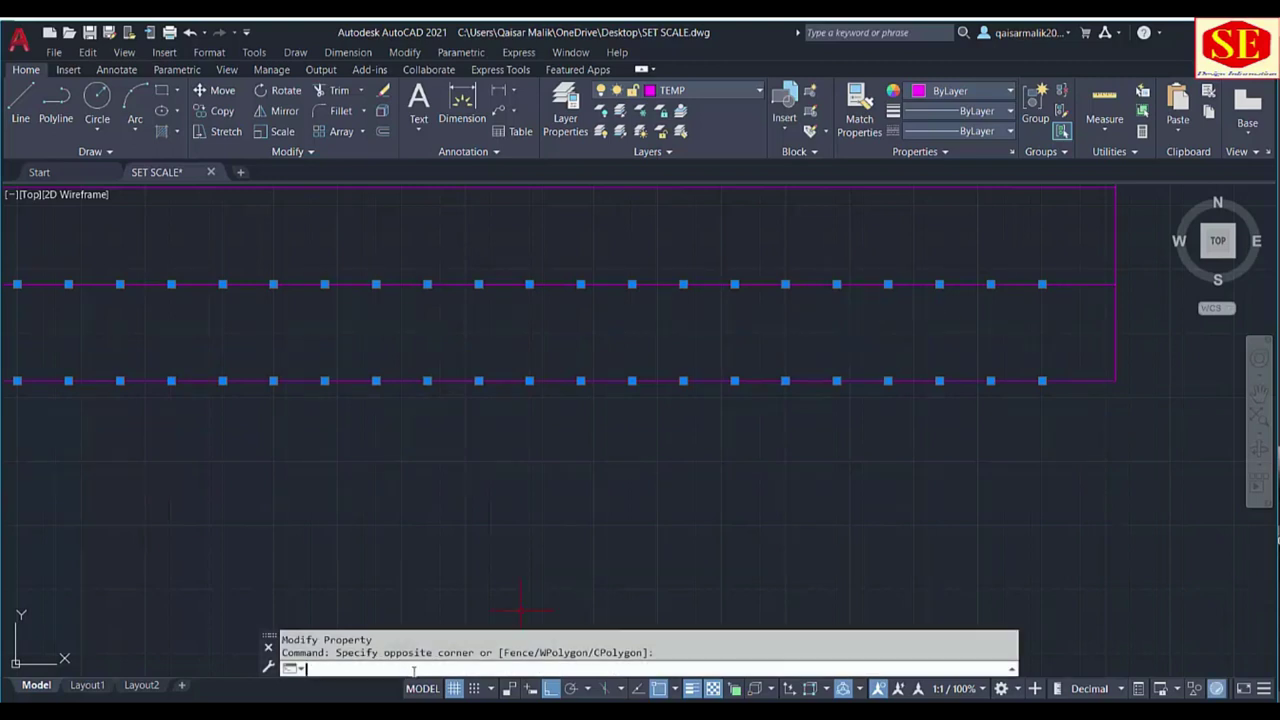
Set the selected value texts' height to 10 in Properties
text(PRO)
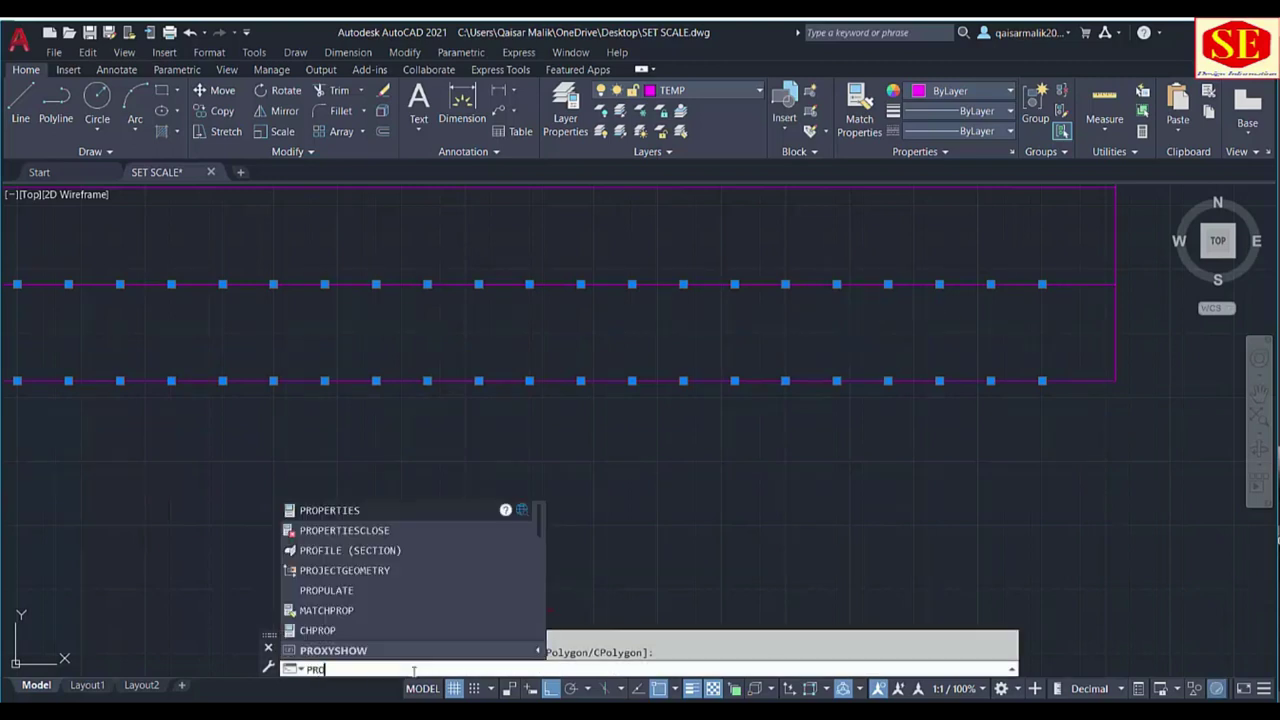
click(330, 510)
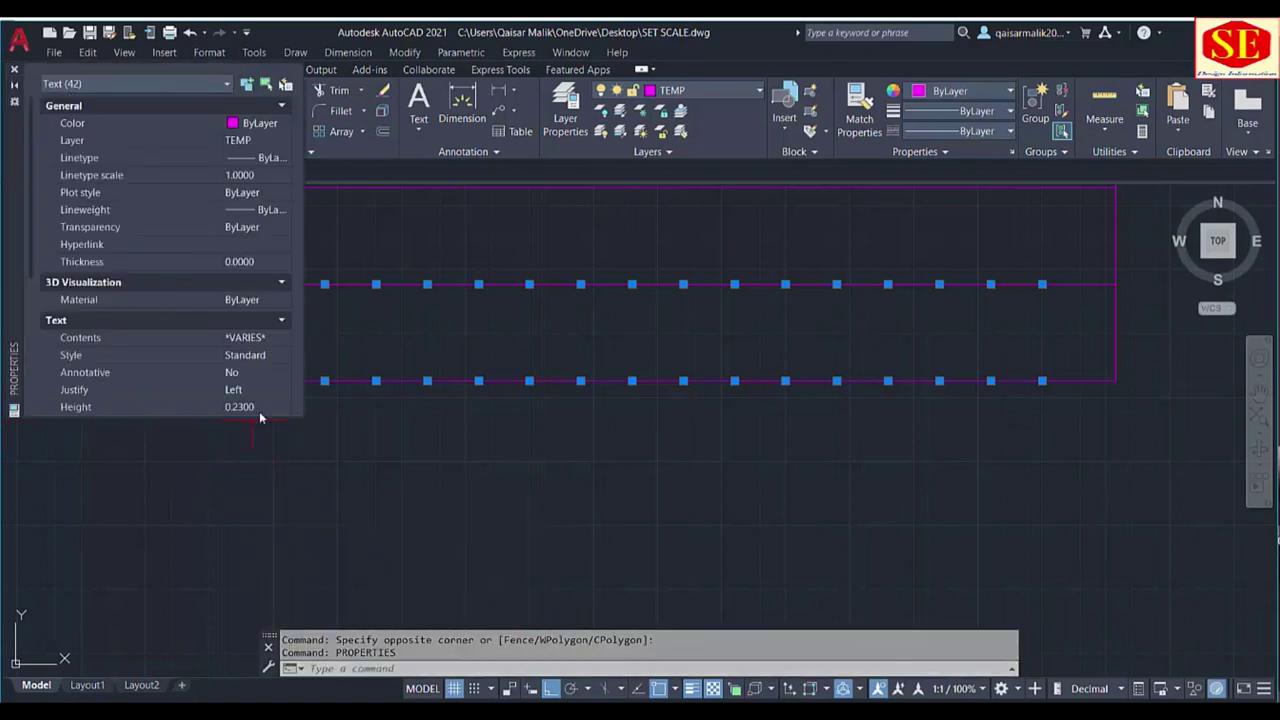
scroll(200, 400, down, 1)
click(93, 390)
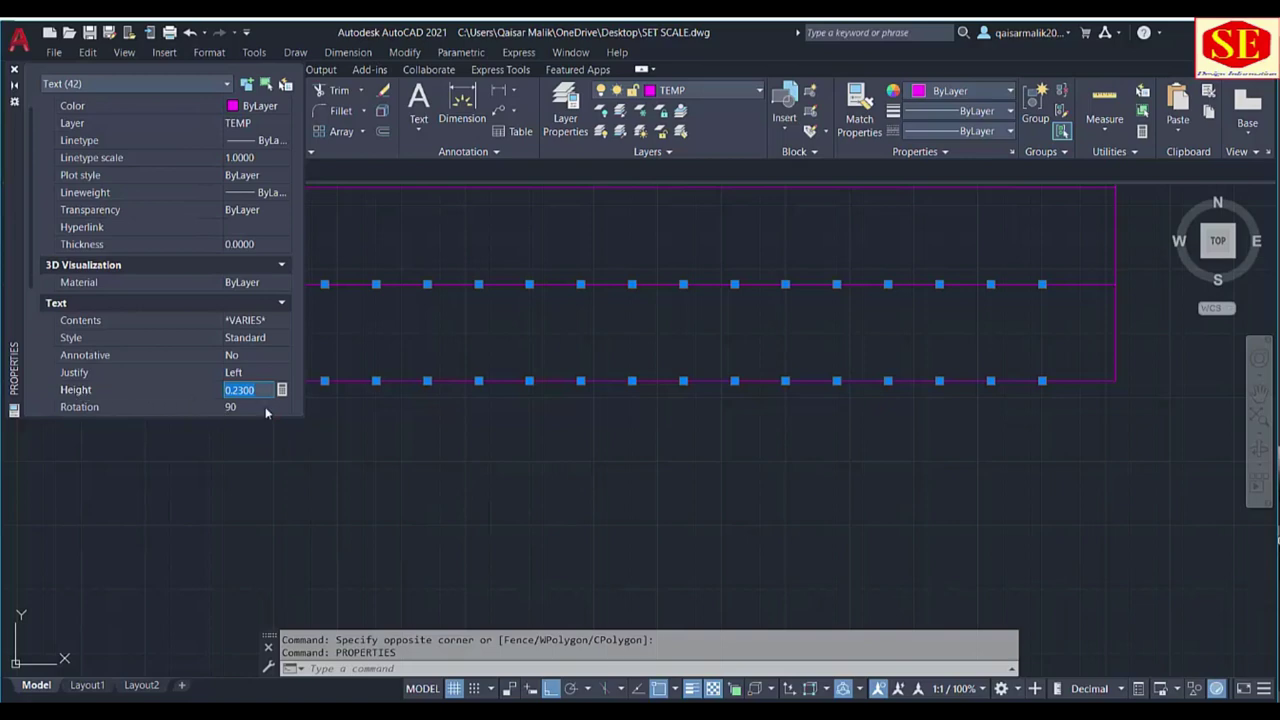
text(1)
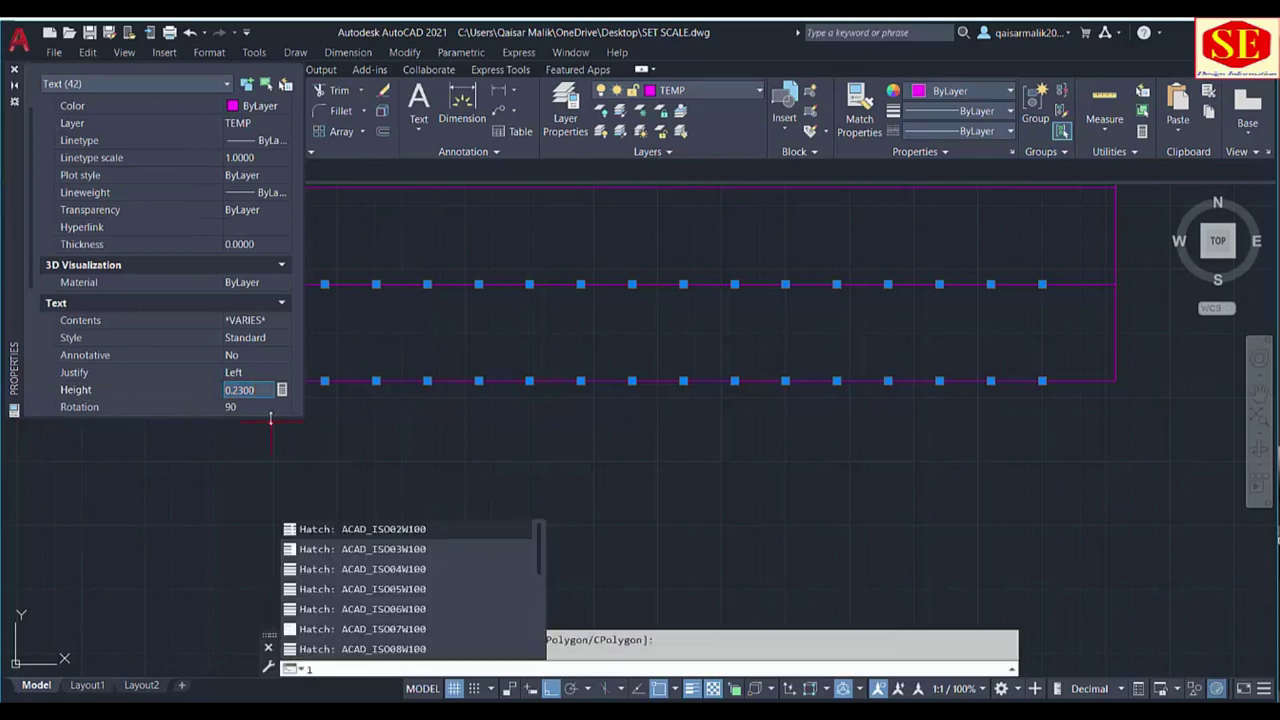
click(260, 392)
text(10)
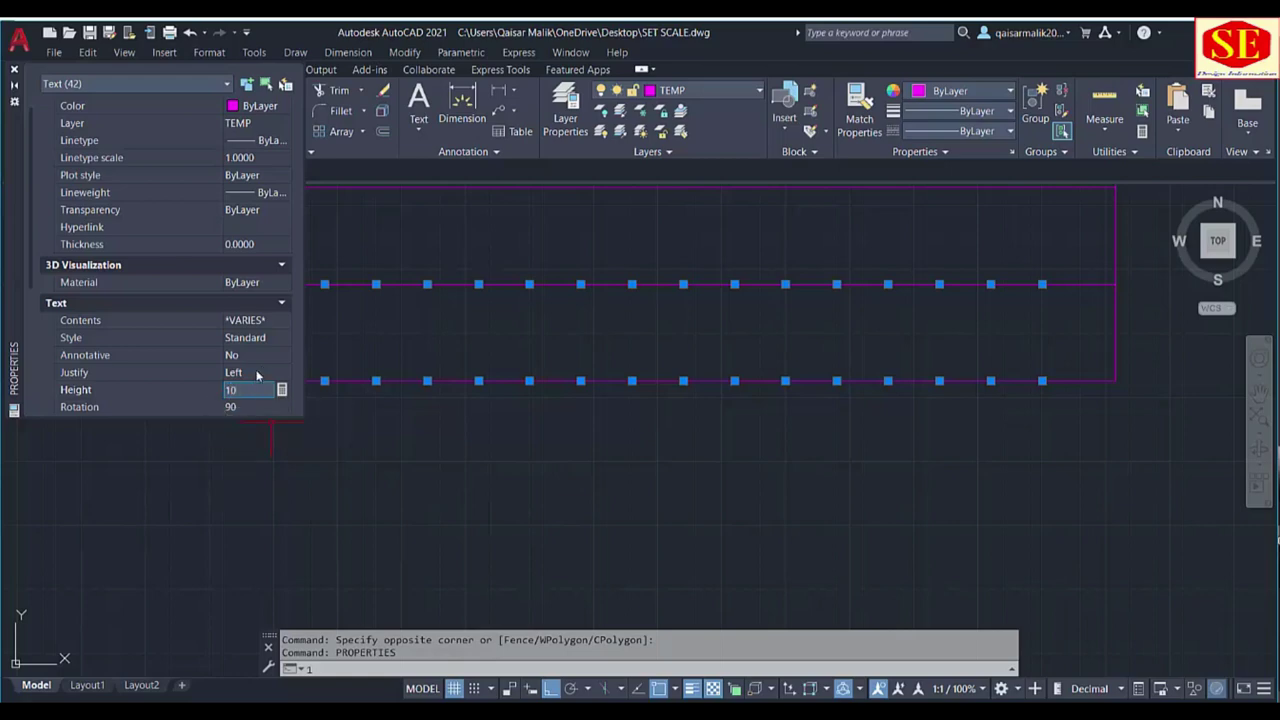
key(Return)
middle_drag(748, 298, 778, 331)
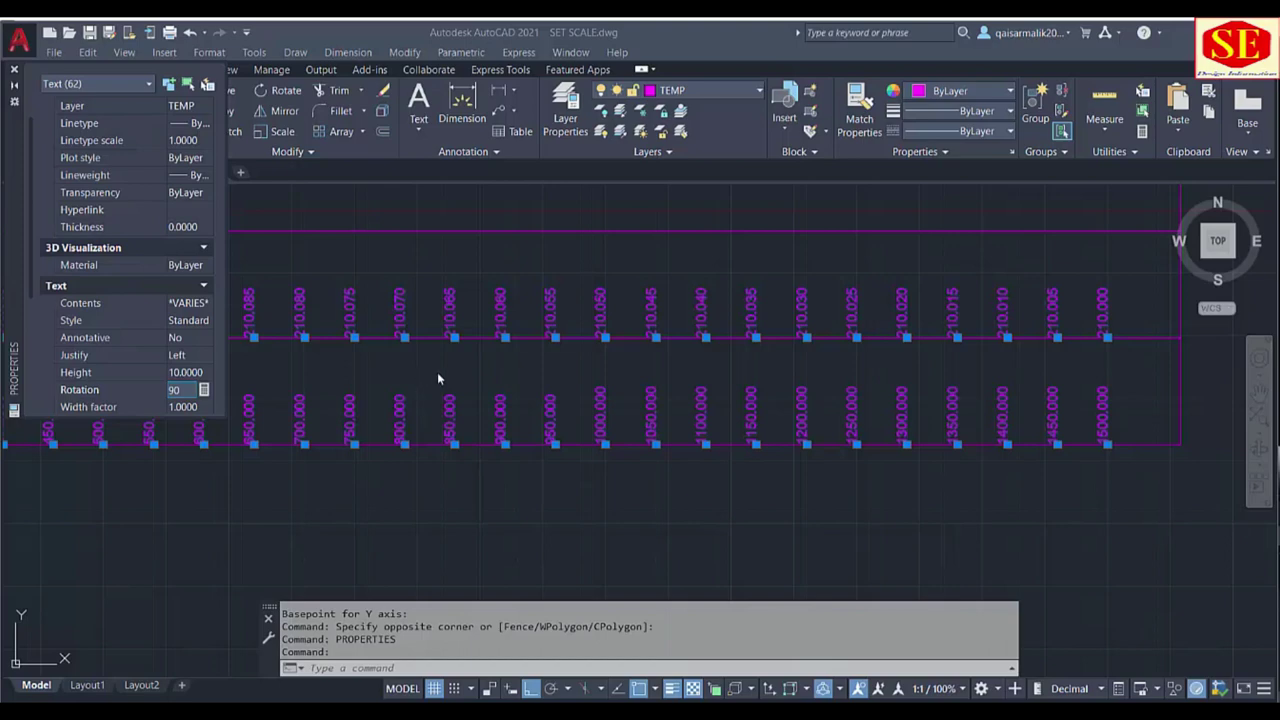
Move the 62 selected values up into the NSL and Stations rows of the table
click(386, 668)
text(m)
key(Return)
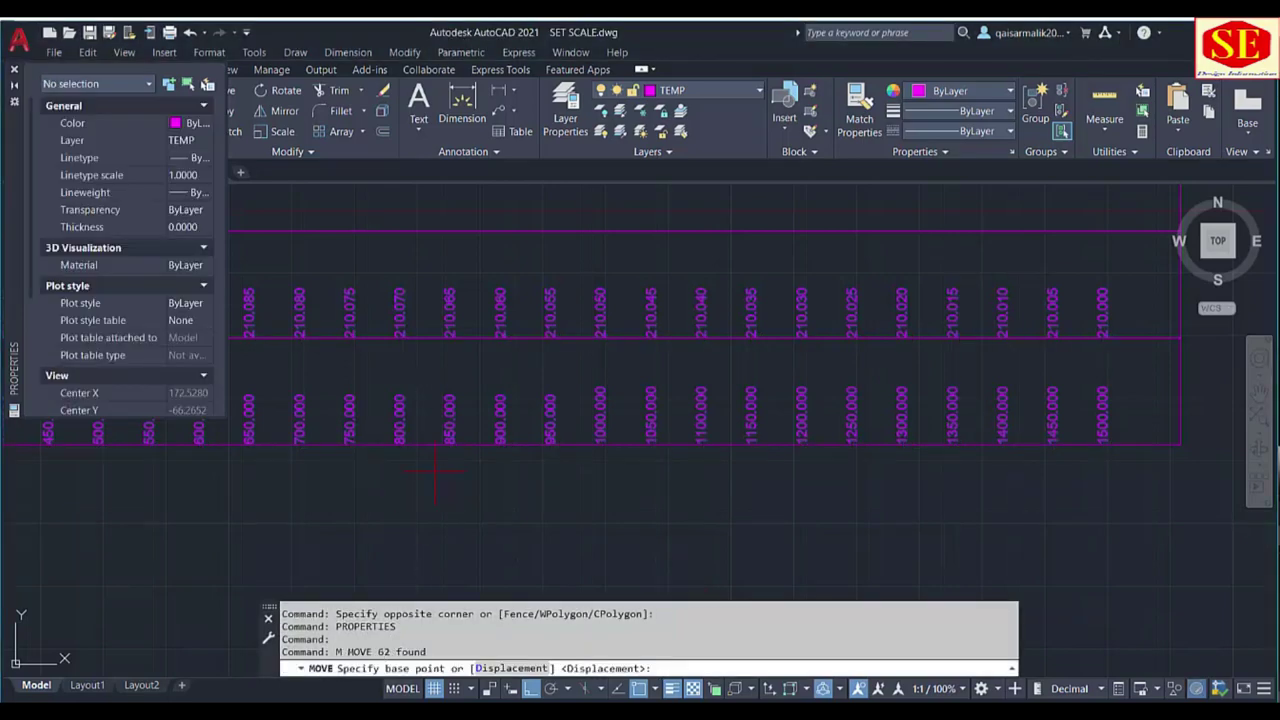
click(467, 369)
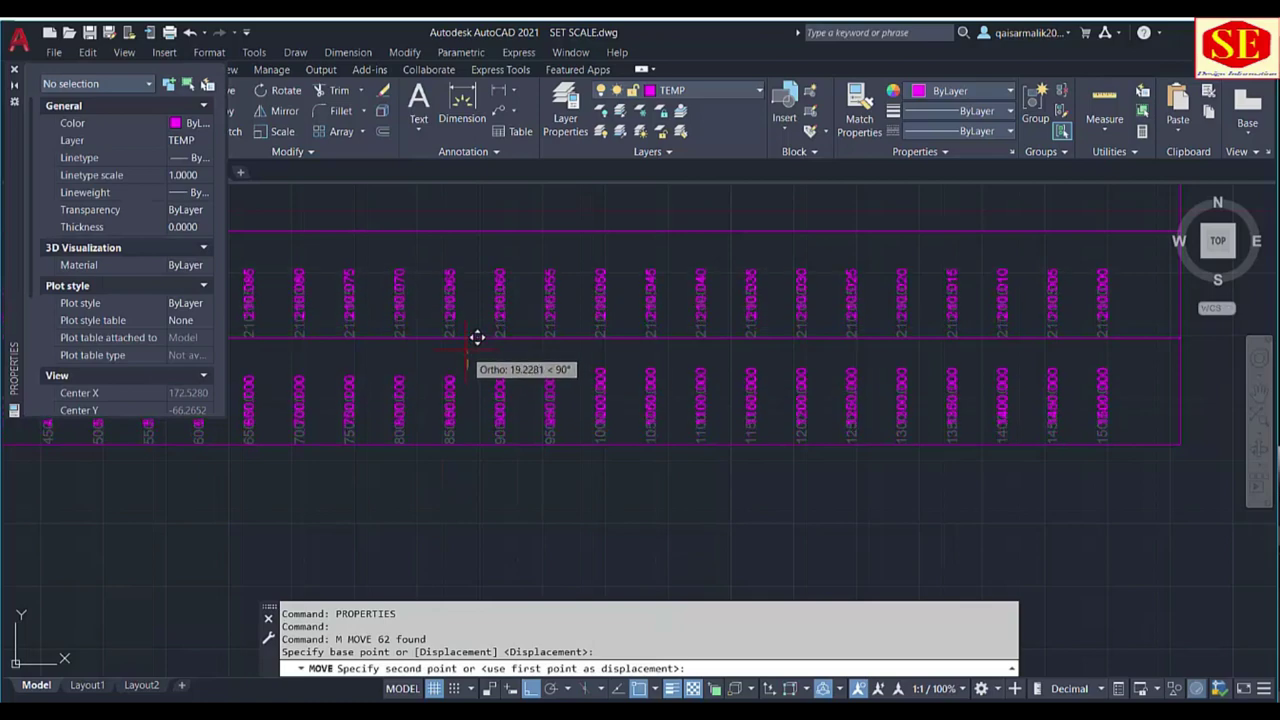
click(477, 337)
scroll(560, 350, down, 2)
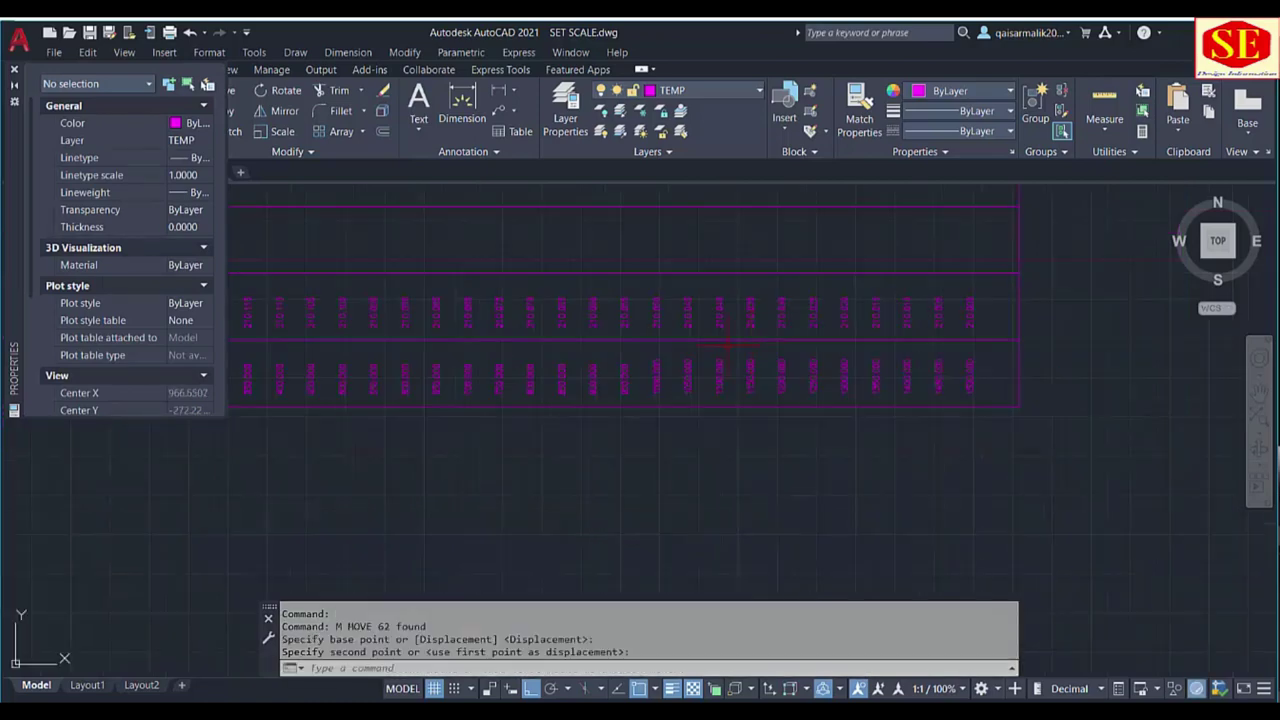
middle_drag(566, 357, 943, 493)
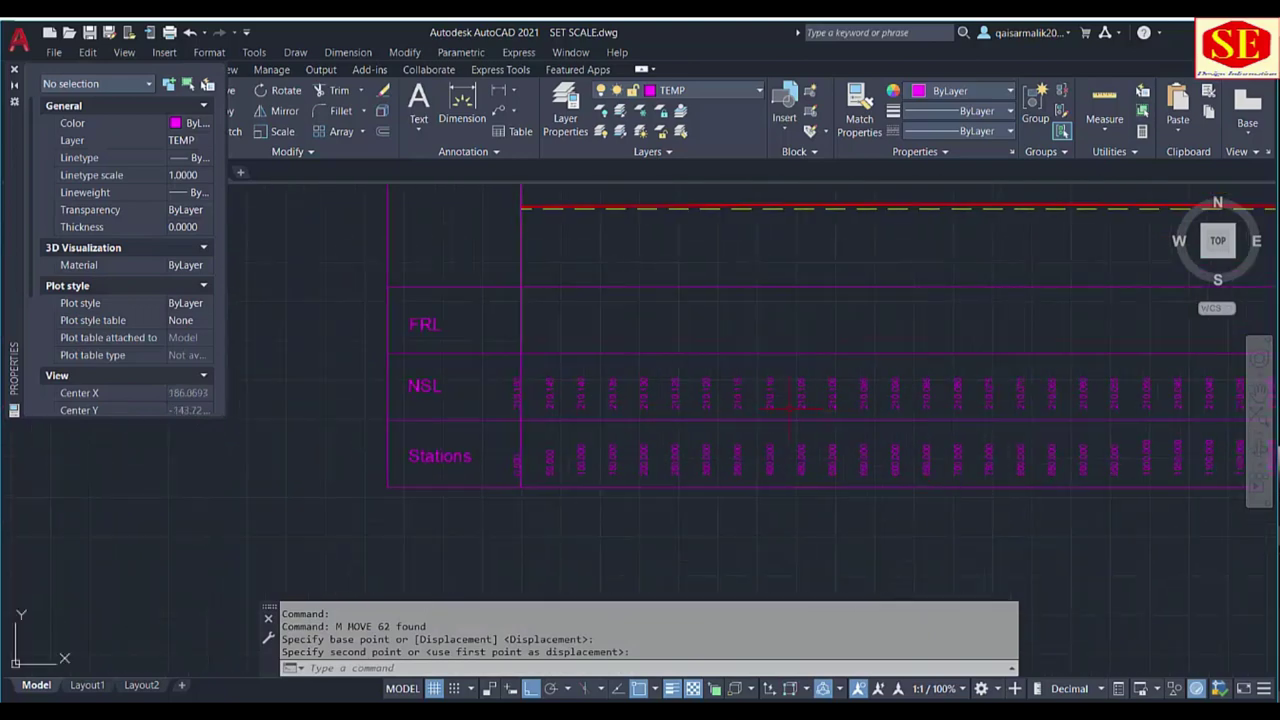
middle_drag(790, 408, 699, 421)
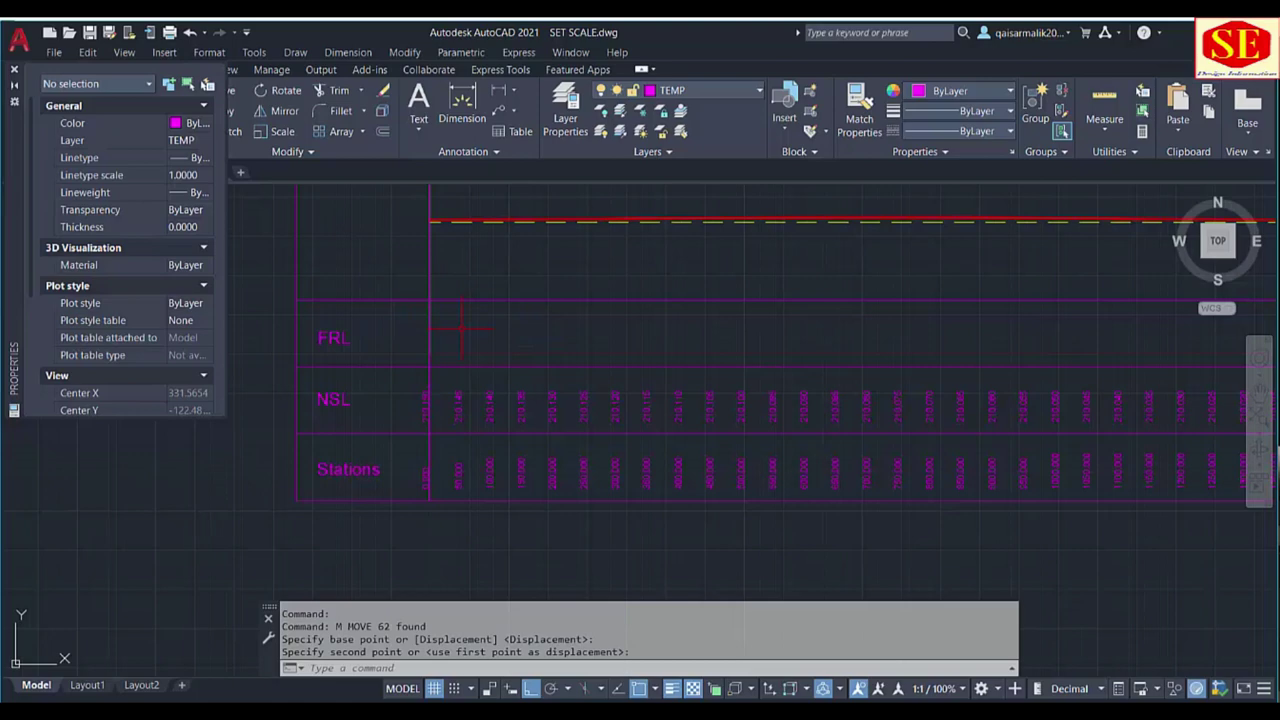
Run PR on the red FRL polyline, setting base points at the FRL/NSL corner
text(P)
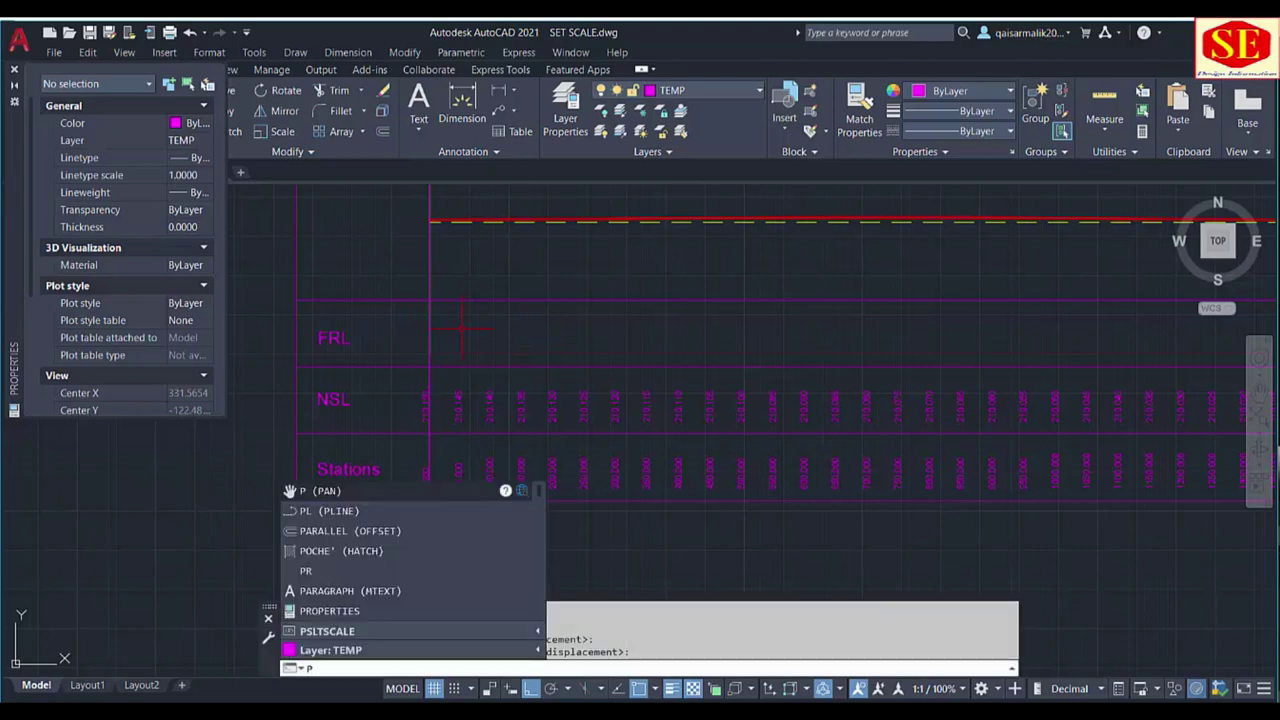
text(R)
key(Return)
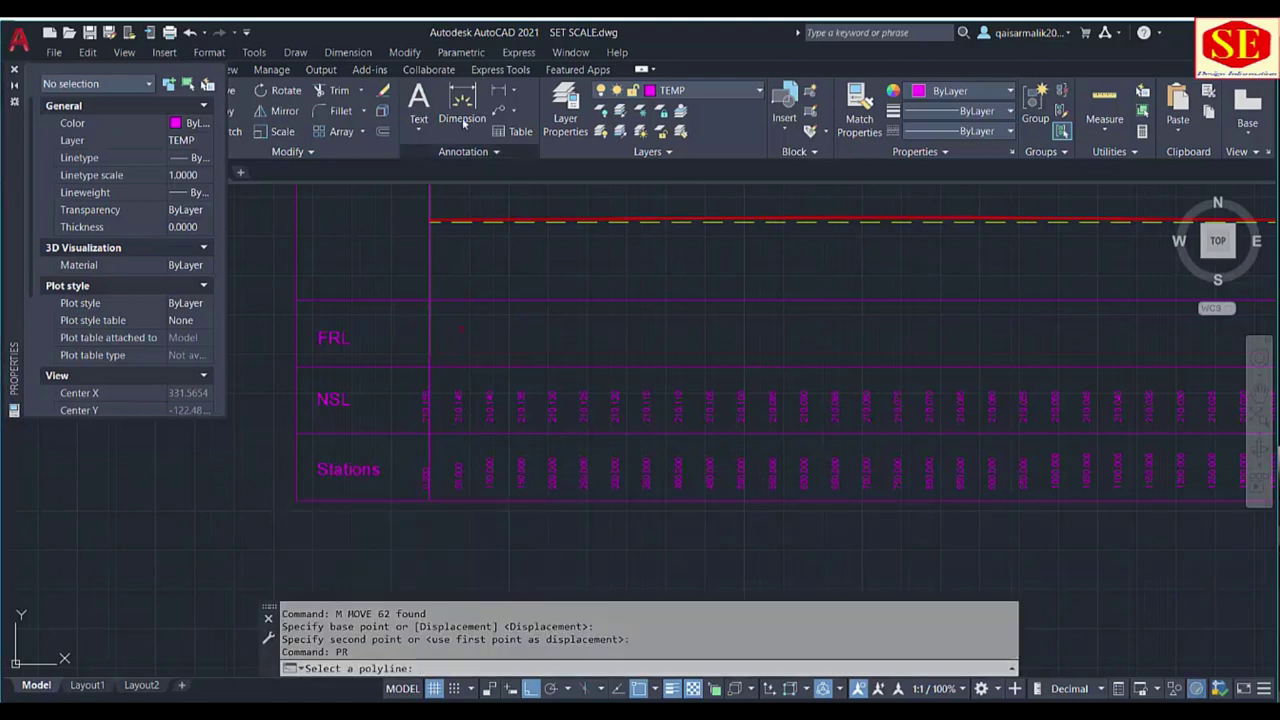
scroll(543, 218, up, 2)
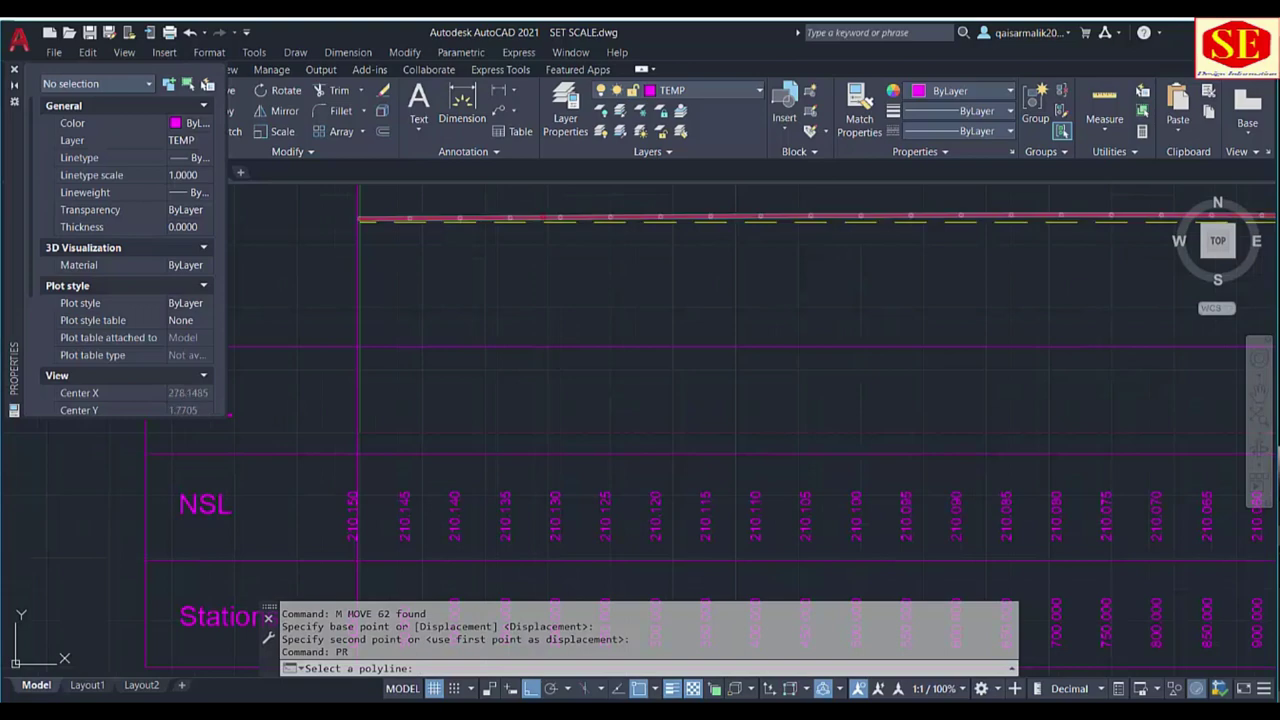
scroll(358, 218, up, 3)
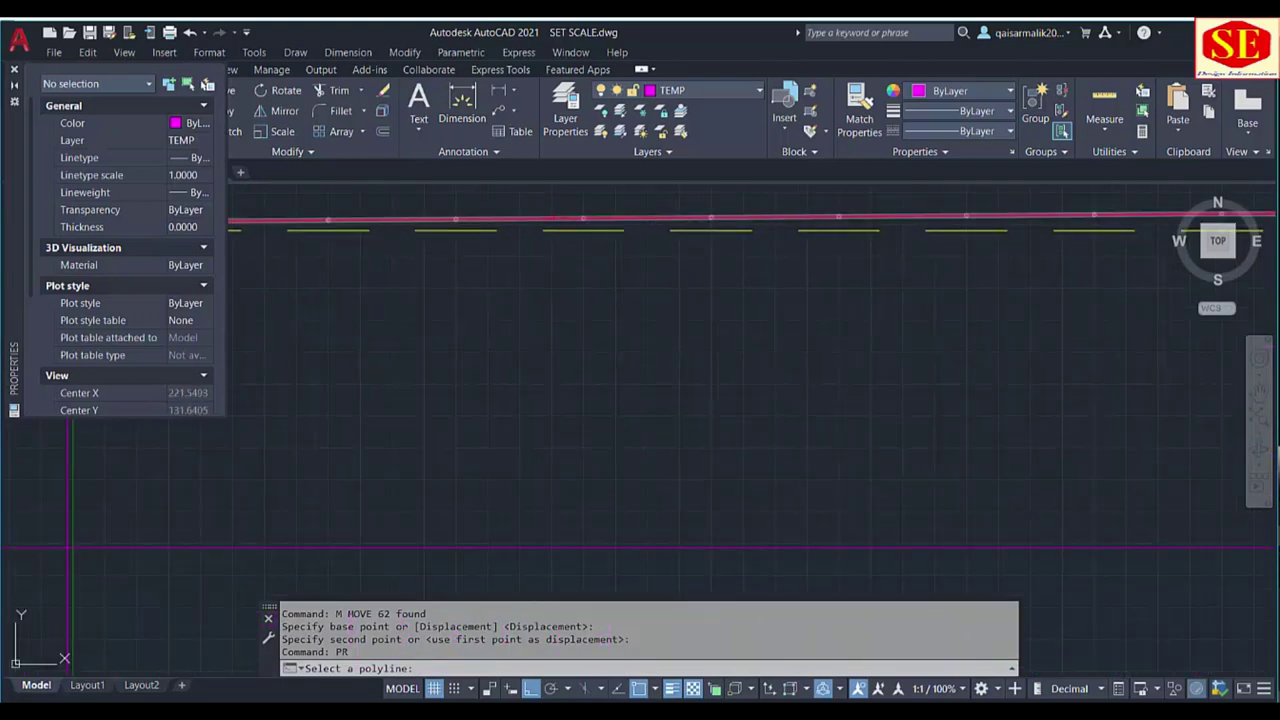
click(543, 218)
scroll(543, 218, down, 3)
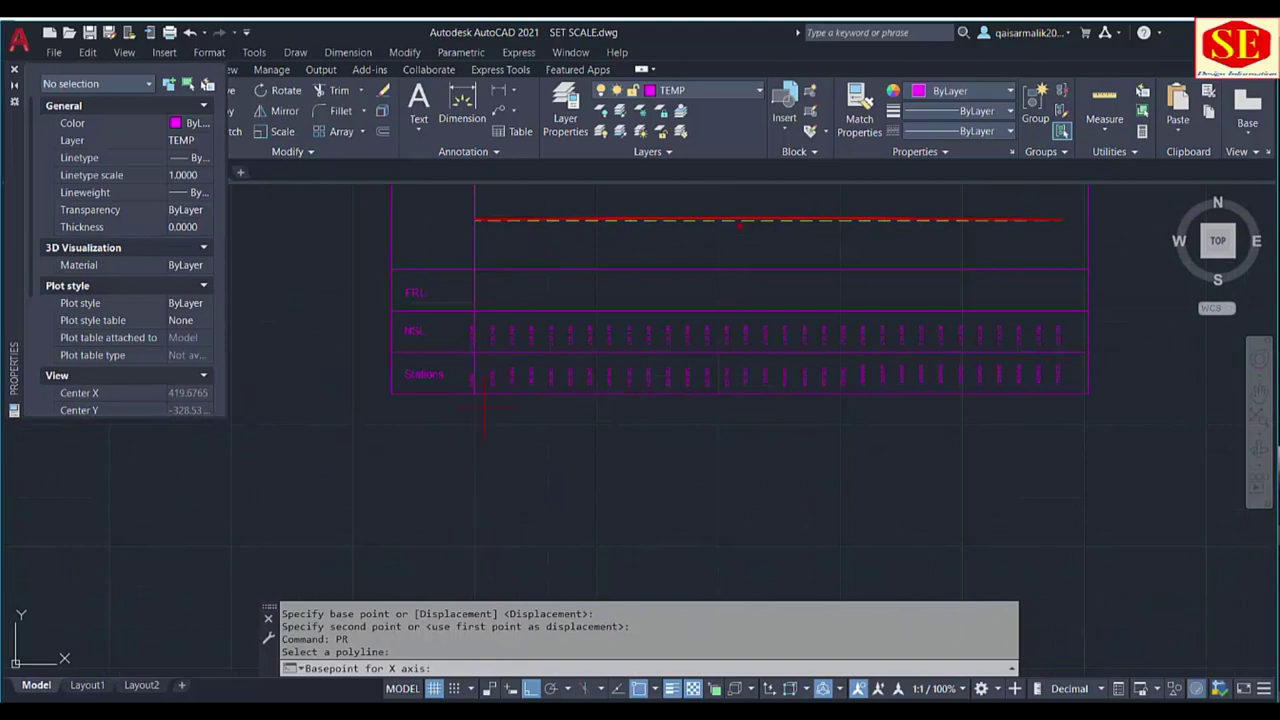
click(475, 543)
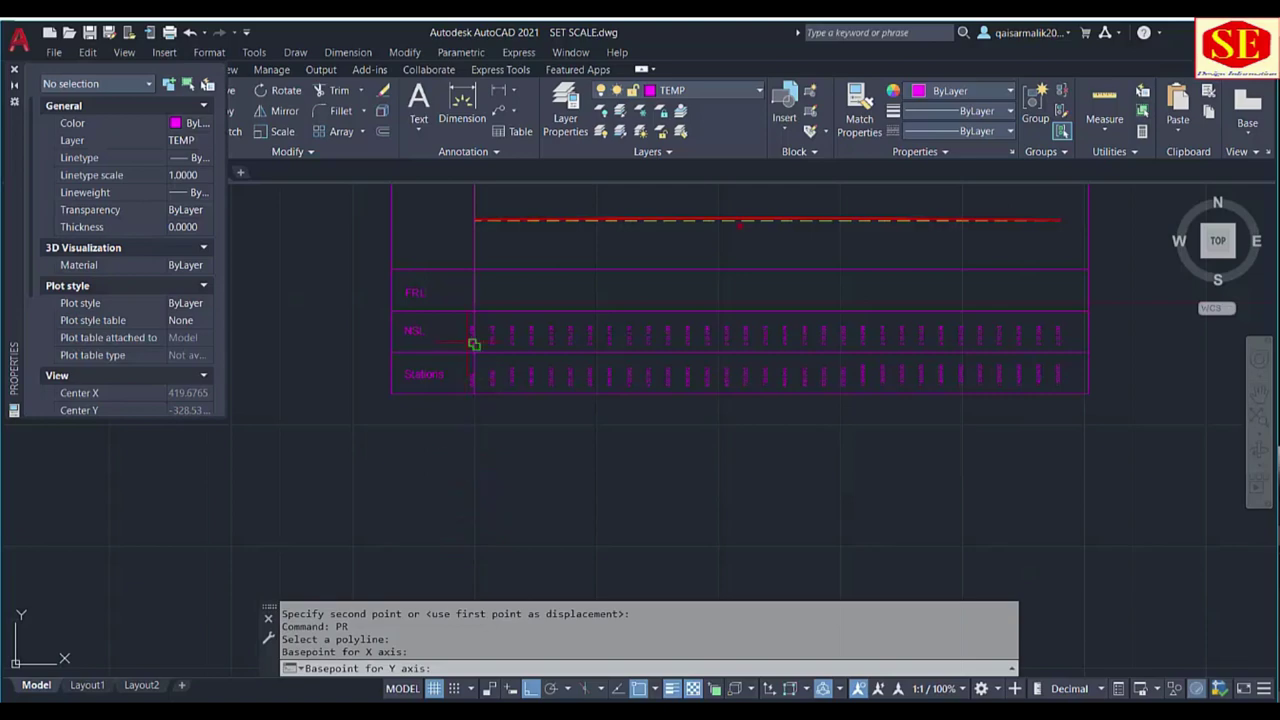
scroll(474, 311, up, 2)
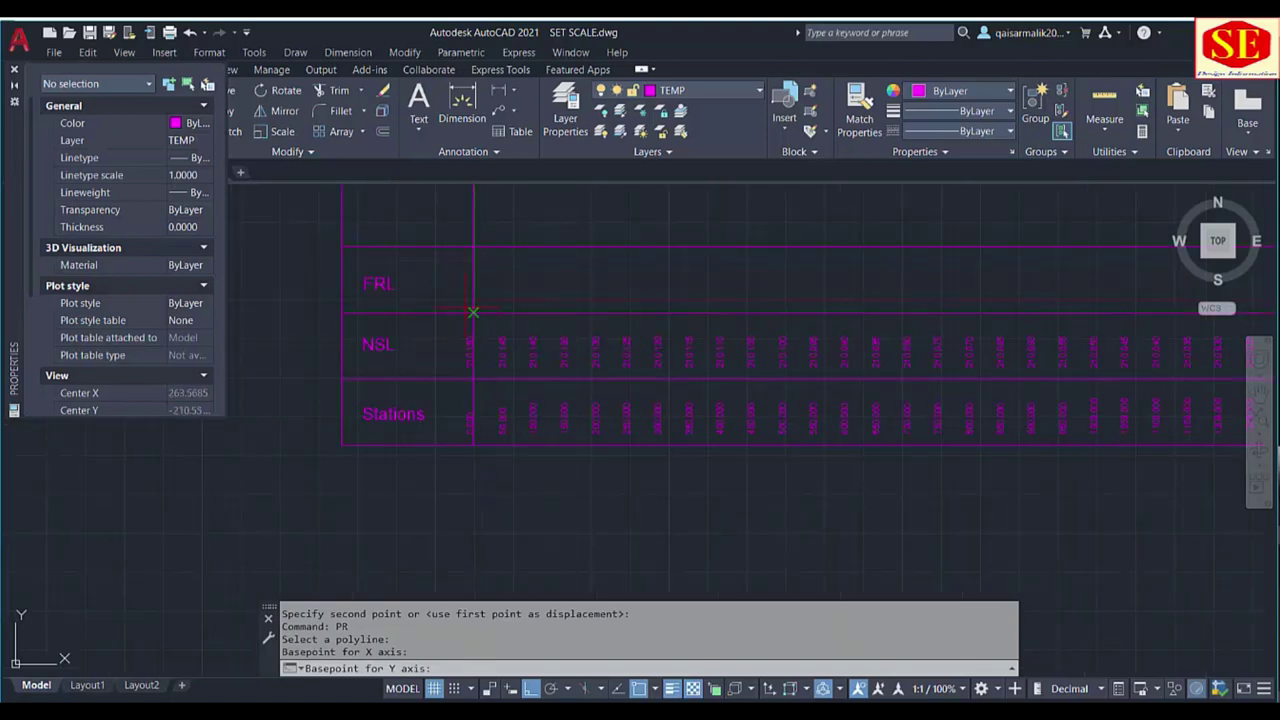
click(473, 312)
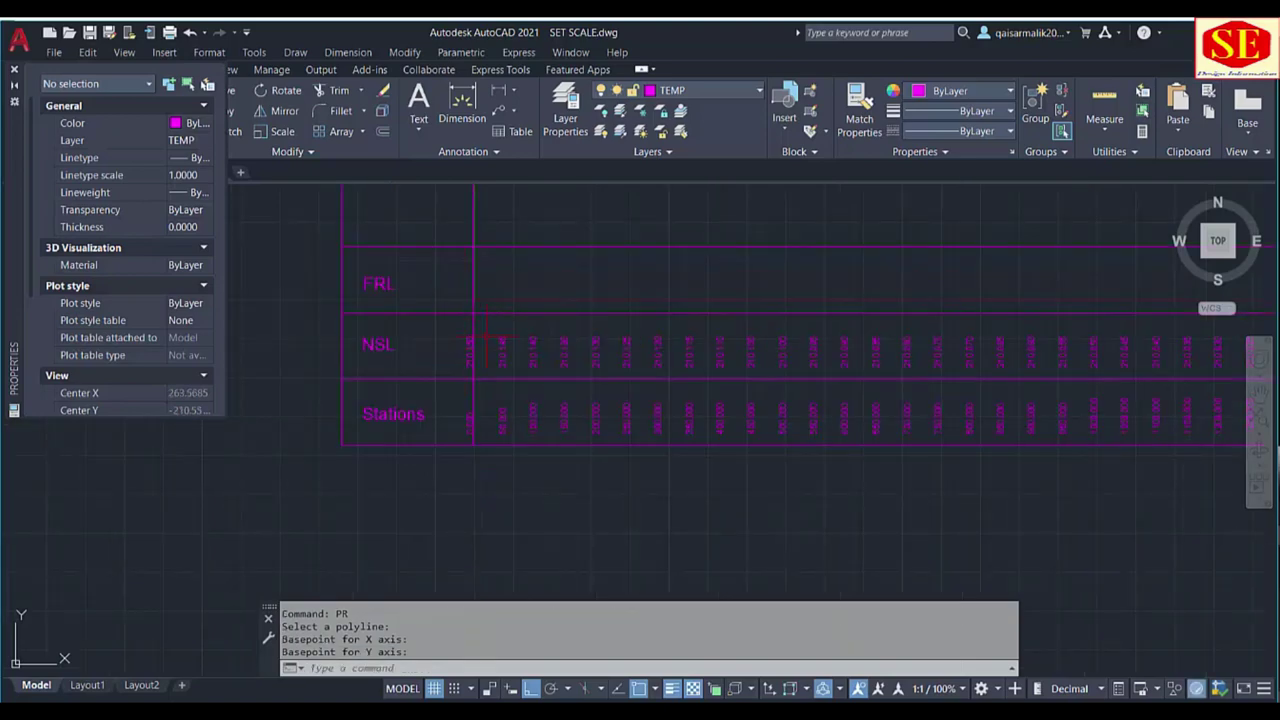
scroll(473, 312, up, 5)
scroll(510, 278, up, 3)
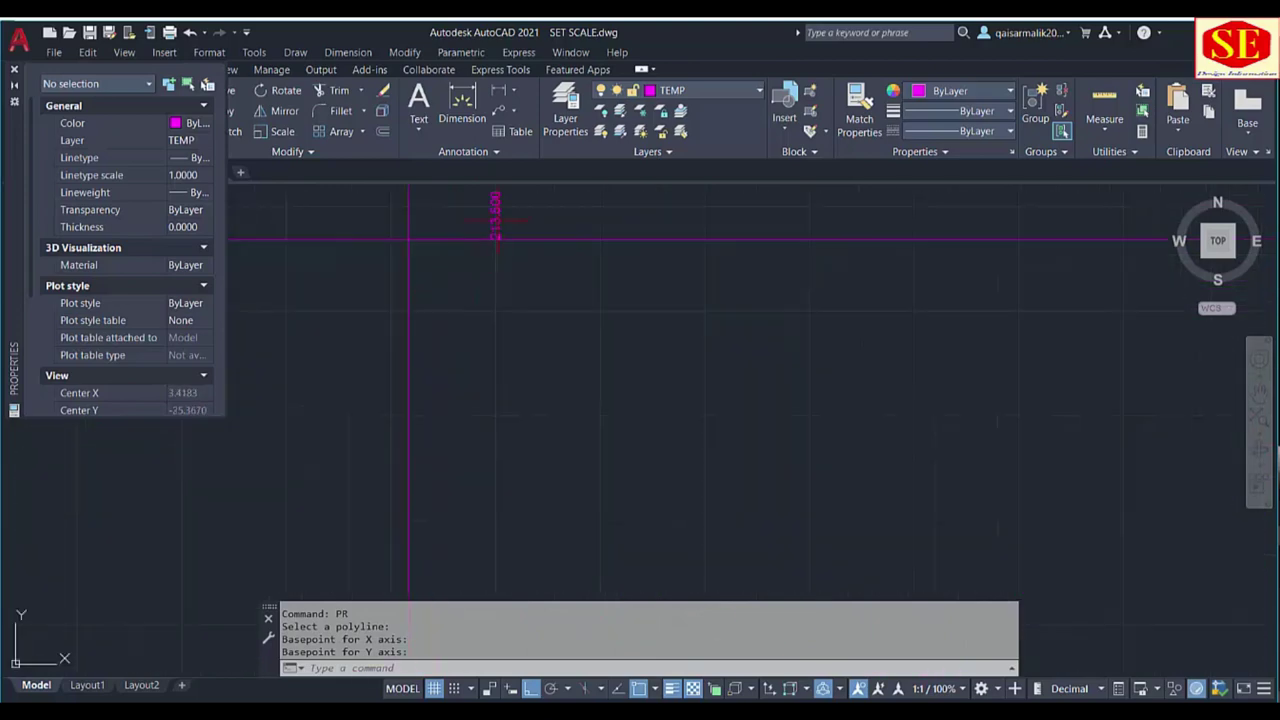
scroll(513, 247, up, 3)
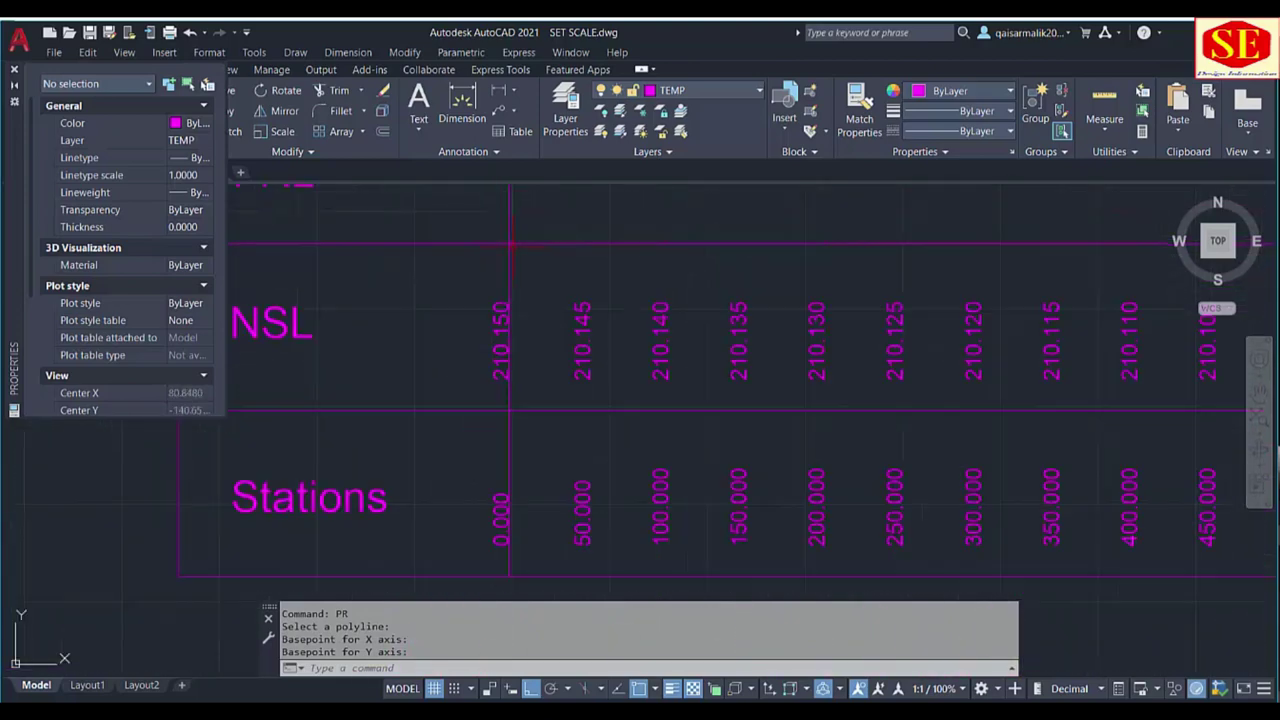
Window-select the 31 stray texts below the table and erase them
middle_drag(543, 432, 556, 196)
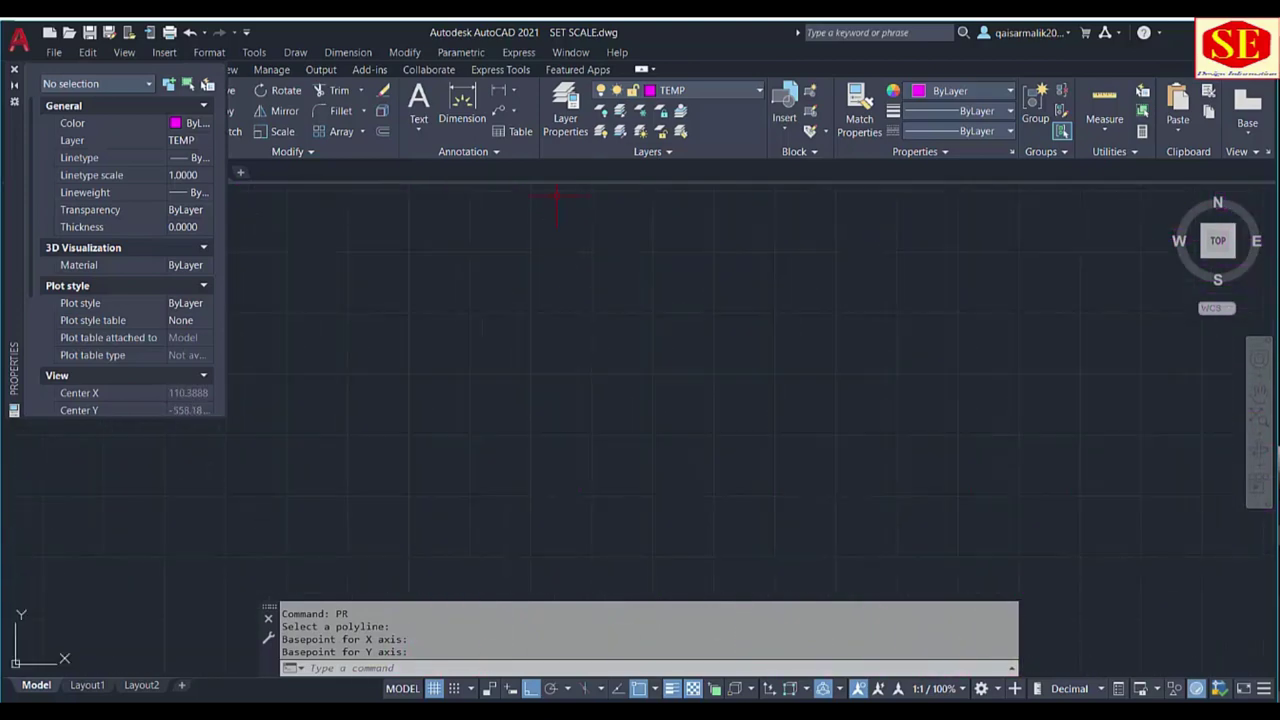
scroll(540, 475, up, 1)
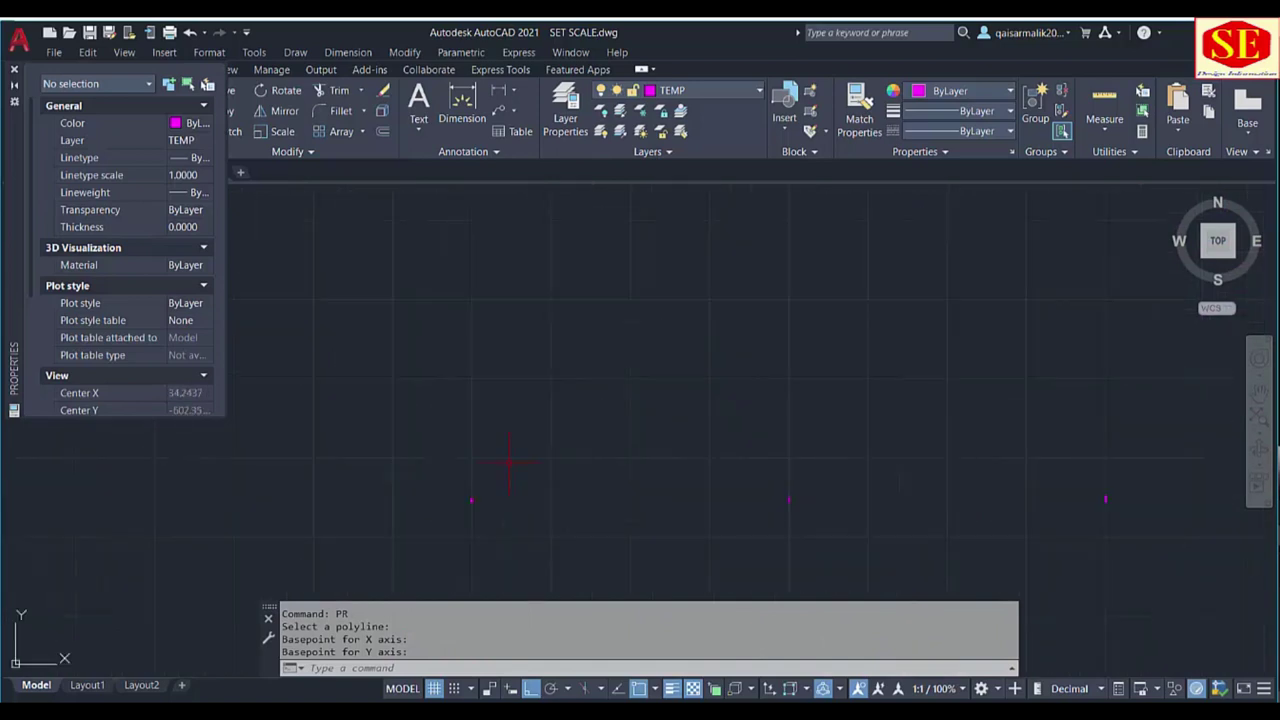
scroll(480, 440, up, 1)
scroll(440, 410, down, 1)
click(393, 370)
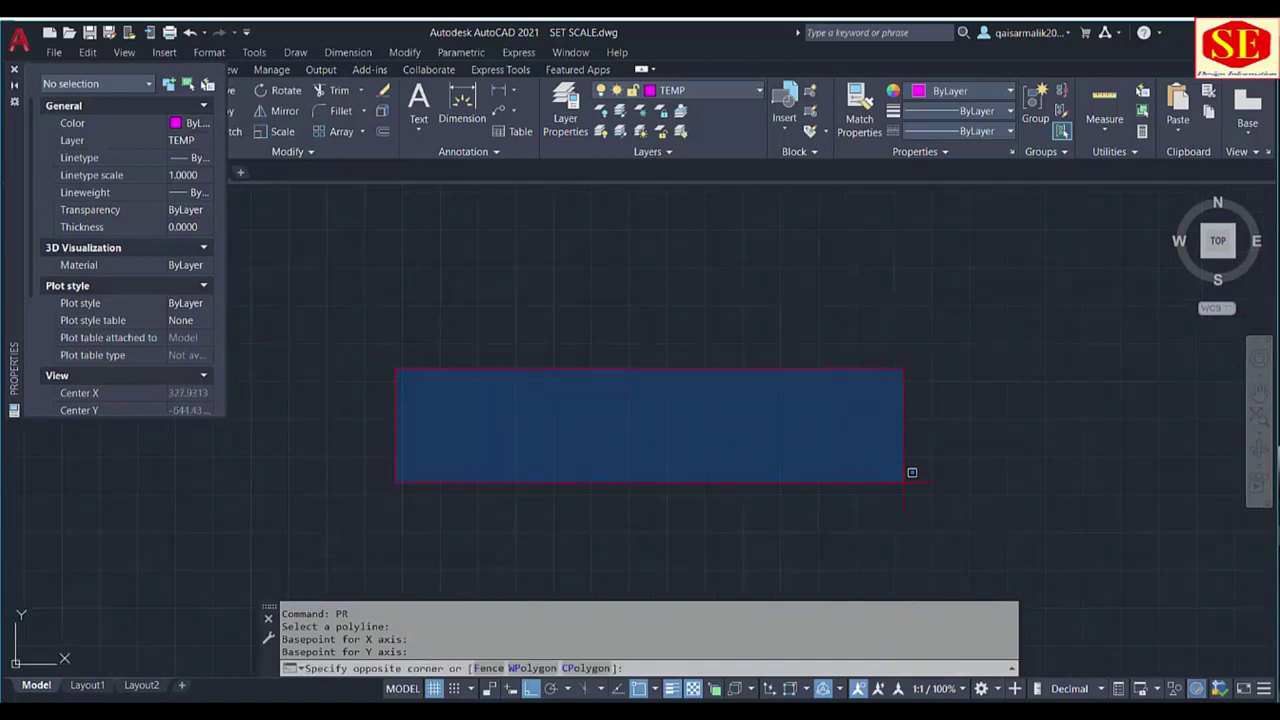
scroll(1006, 437, up, 2)
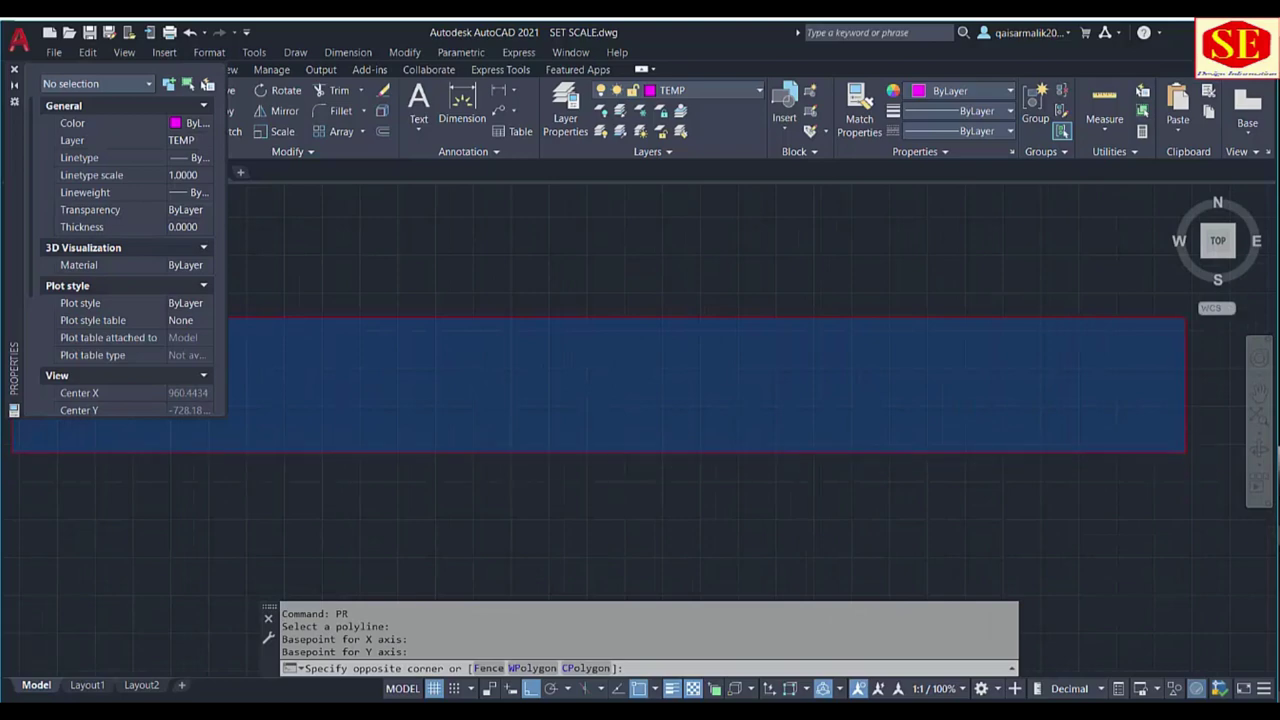
scroll(1188, 452, down, 2)
click(1188, 452)
text(e)
key(Return)
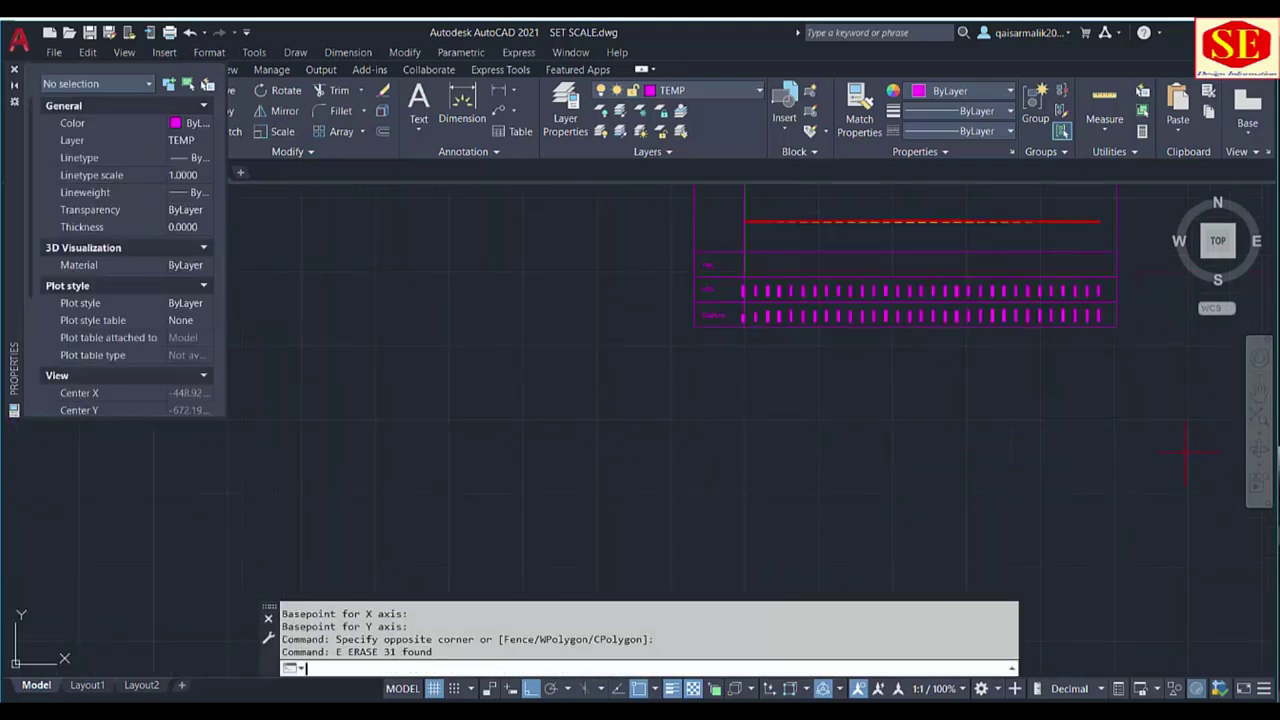
scroll(852, 266, up, 3)
Match the 210.150 value's text properties onto the window-selected target texts
scroll(852, 266, up, 3)
text(M)
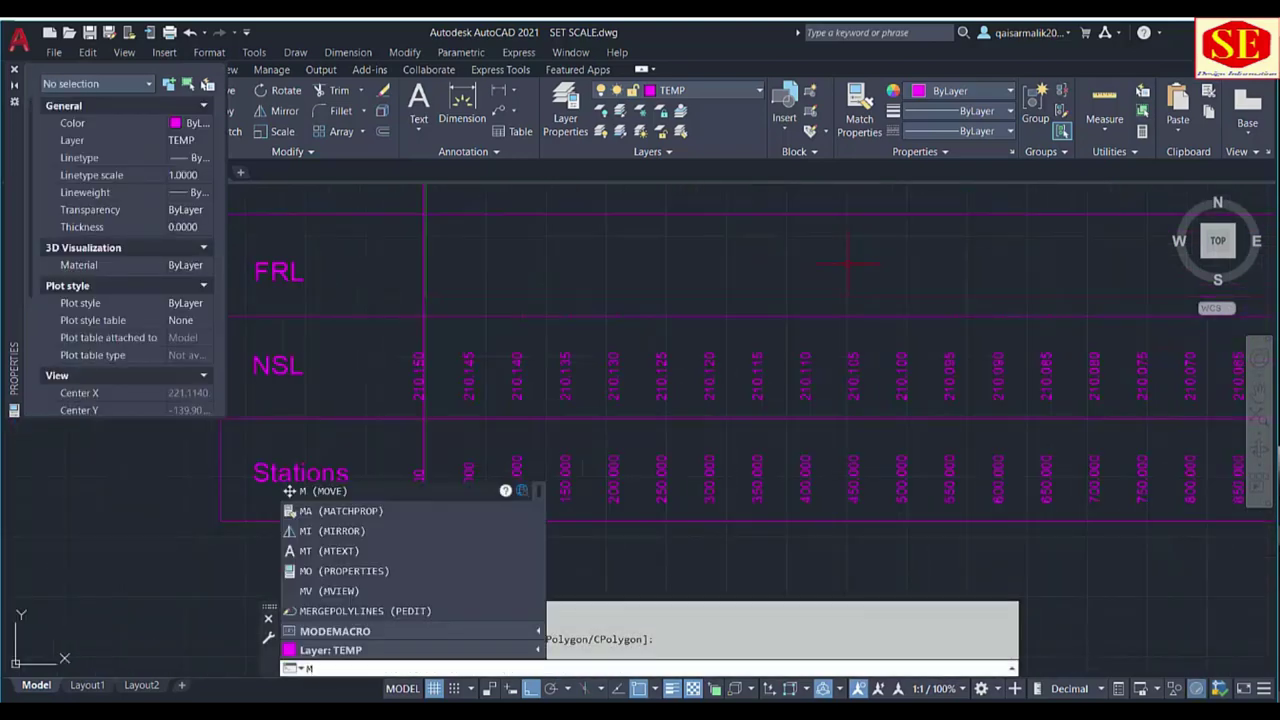
text(a)
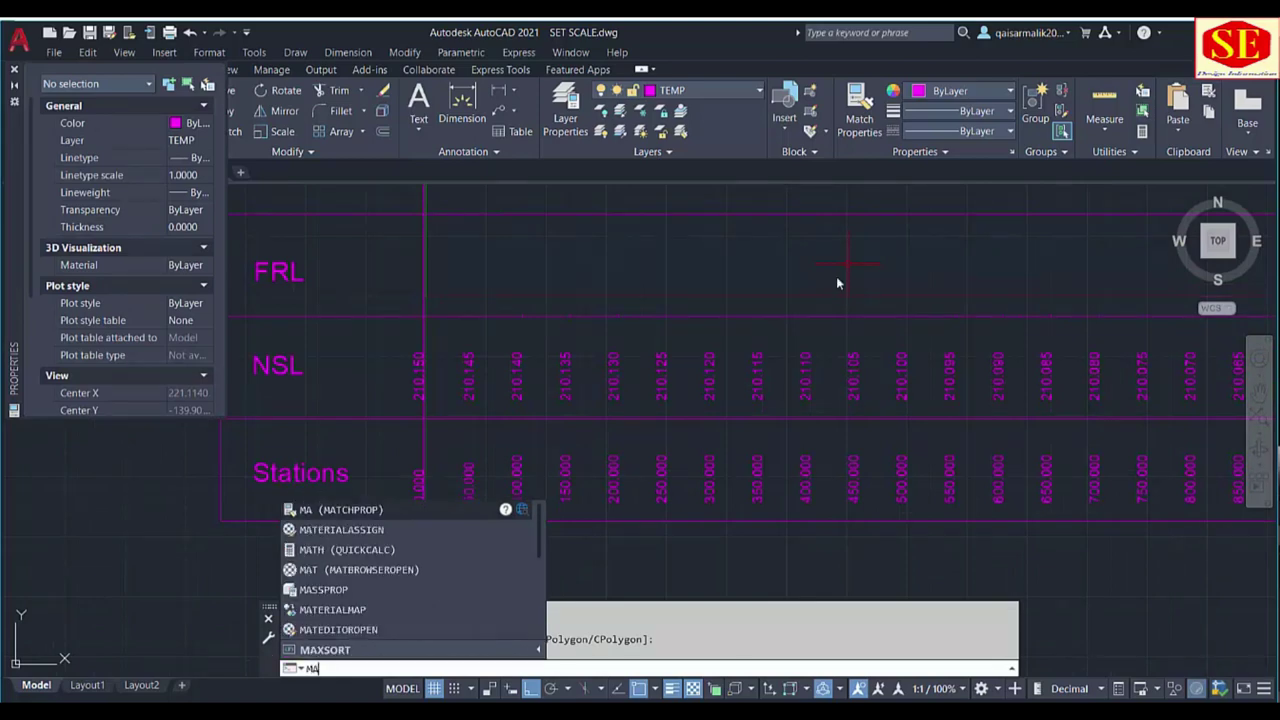
key(Return)
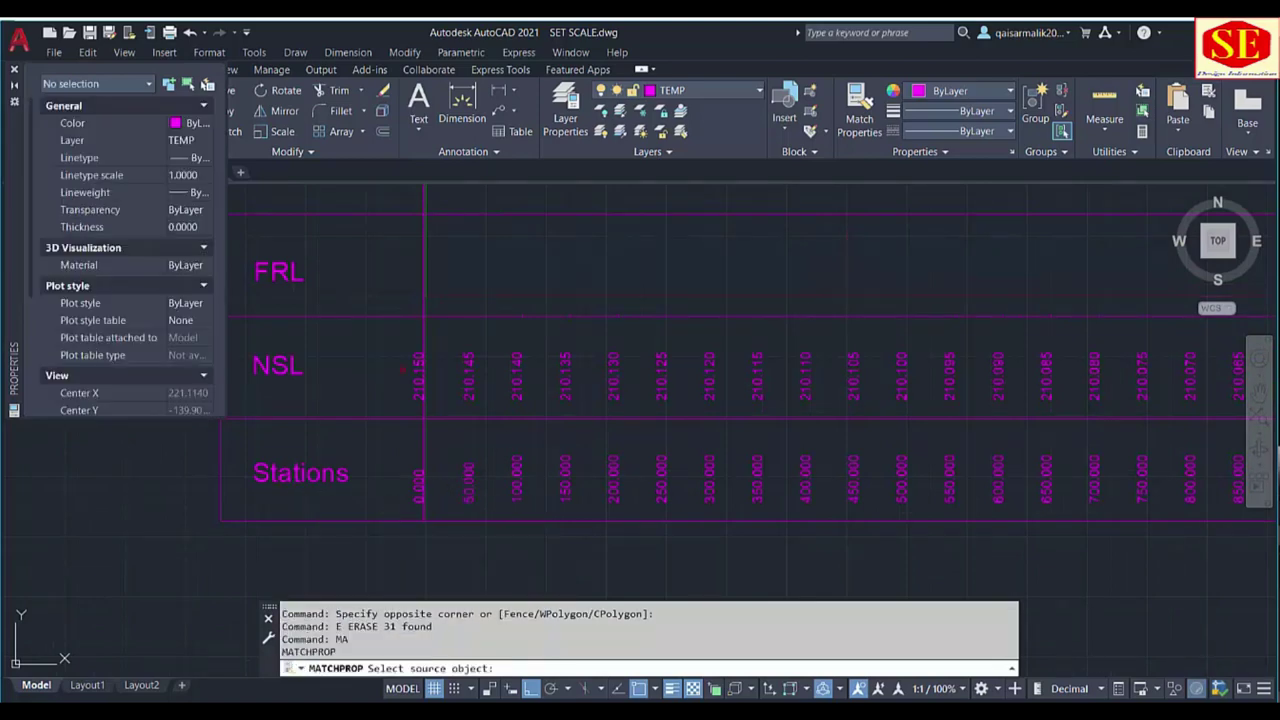
click(419, 376)
scroll(383, 283, down, 2)
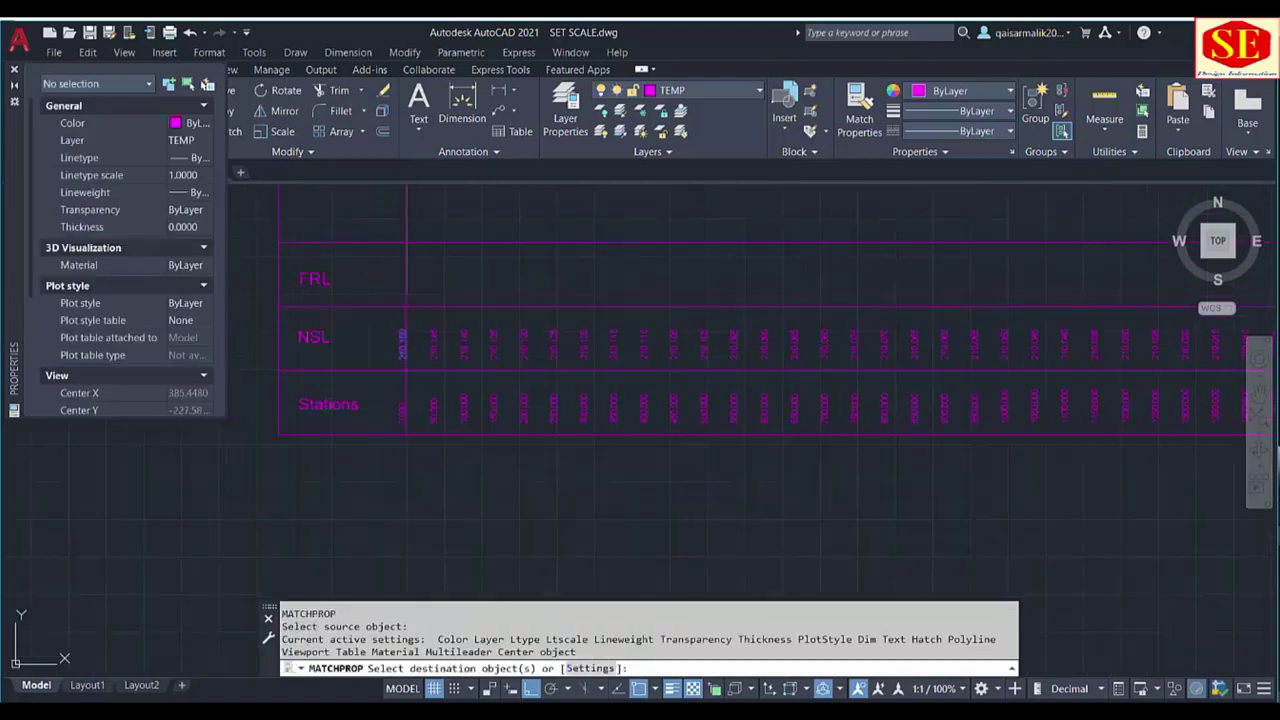
click(372, 258)
scroll(575, 305, down, 3)
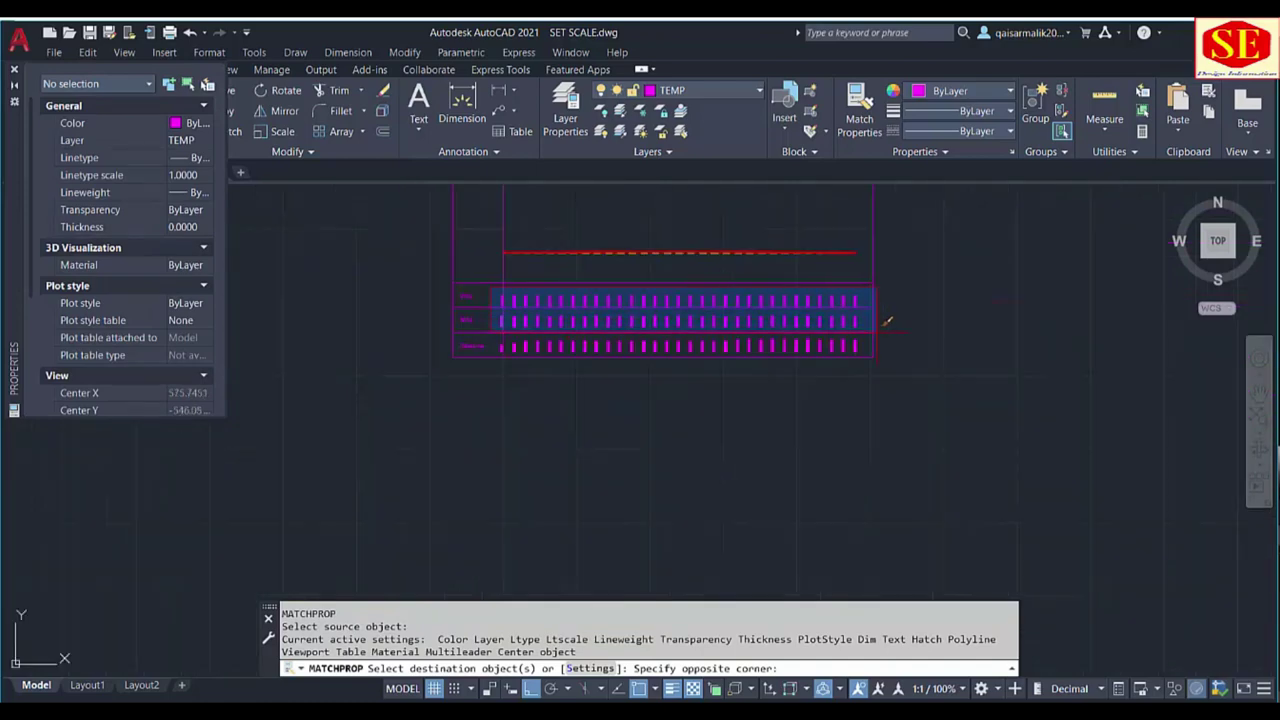
click(924, 338)
scroll(840, 323, up, 3)
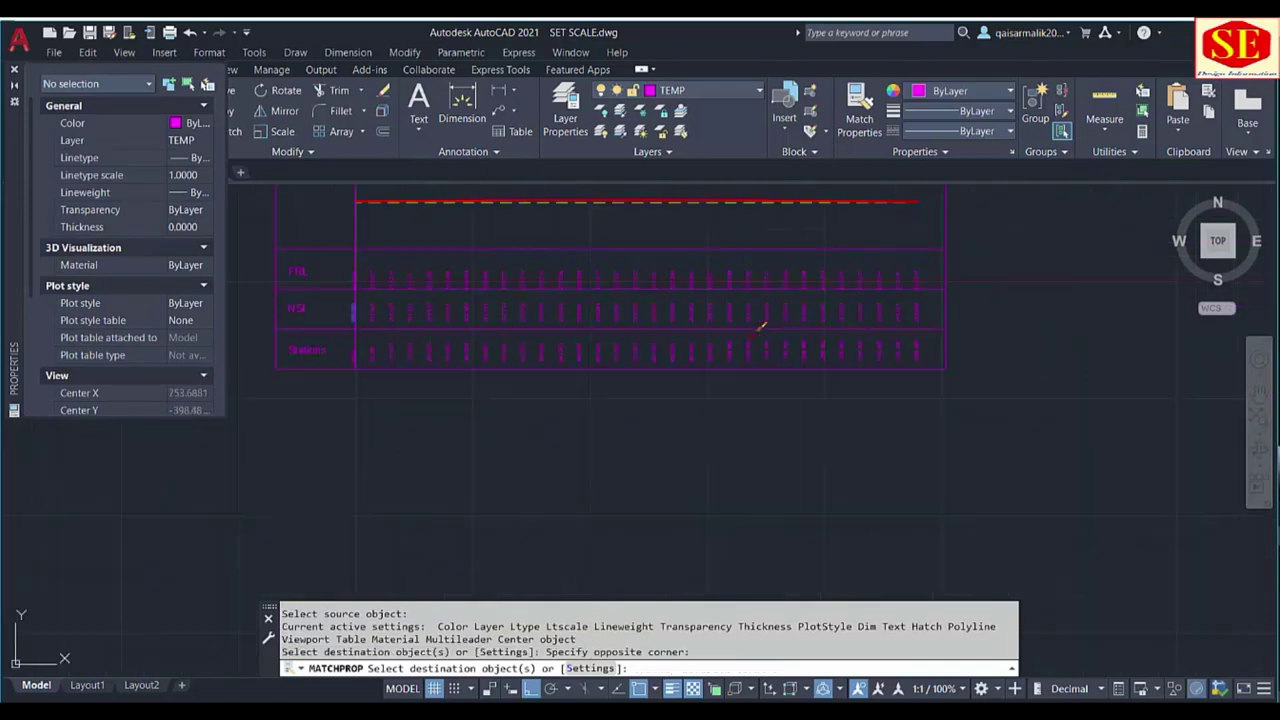
key(Escape)
scroll(408, 285, up, 2)
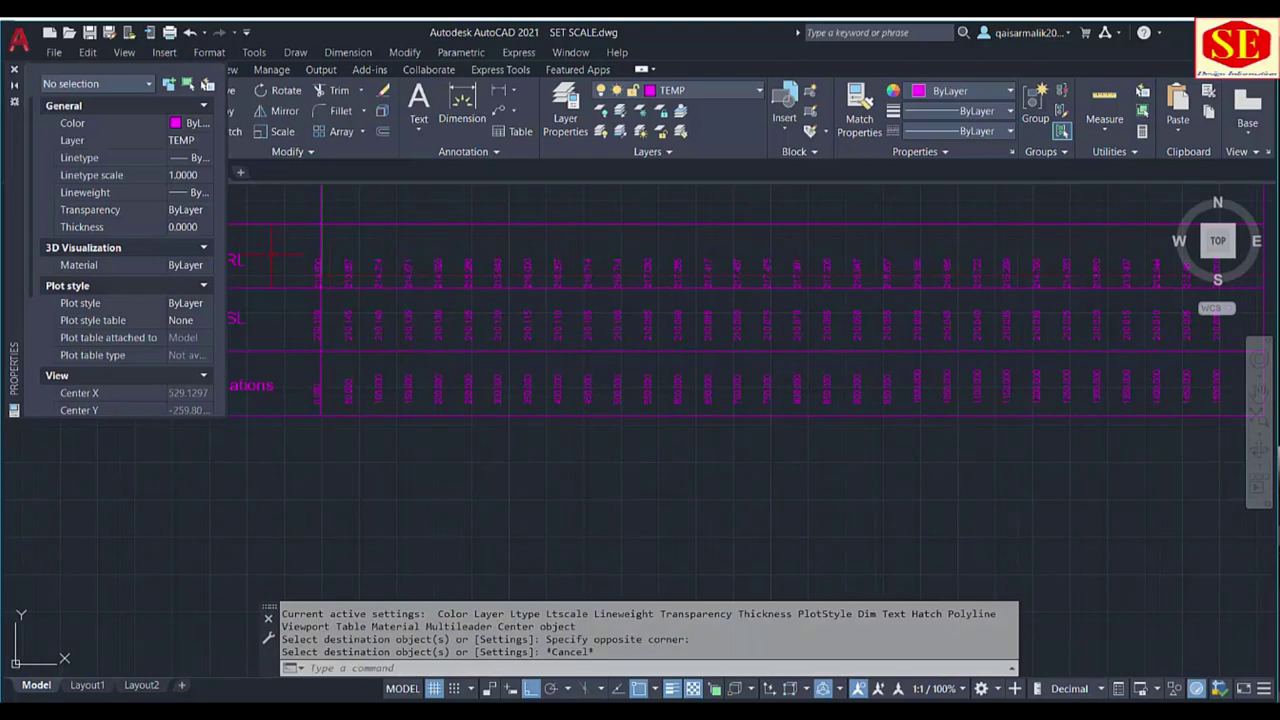
Move the 29 selected FRL values down into the FRL row
text(m)
key(Return)
click(294, 234)
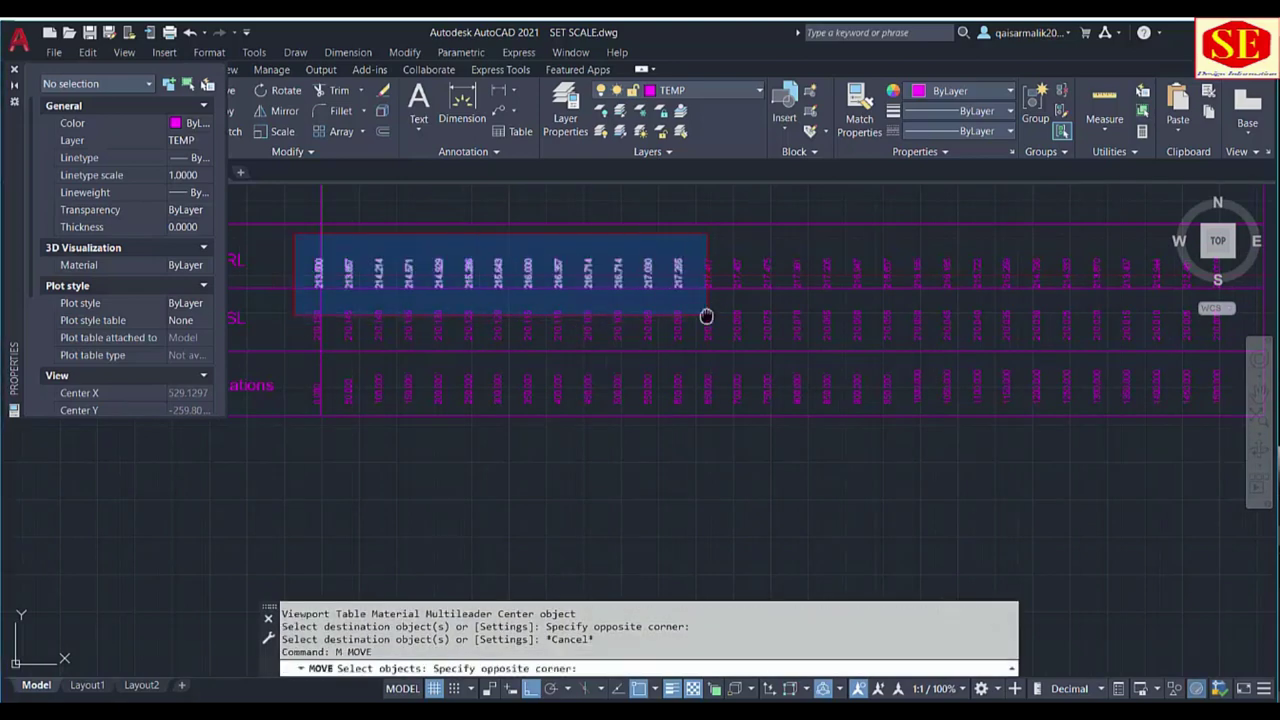
middle_drag(706, 316, 528, 296)
click(888, 290)
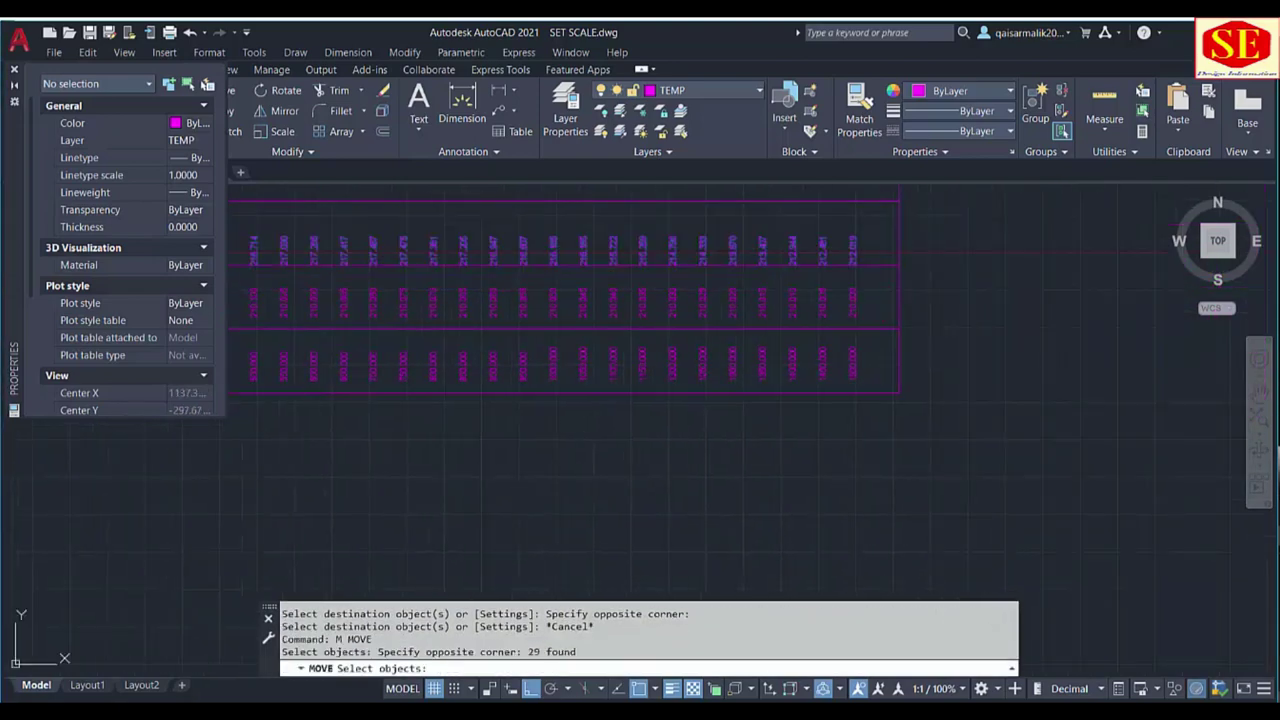
key(Return)
click(995, 312)
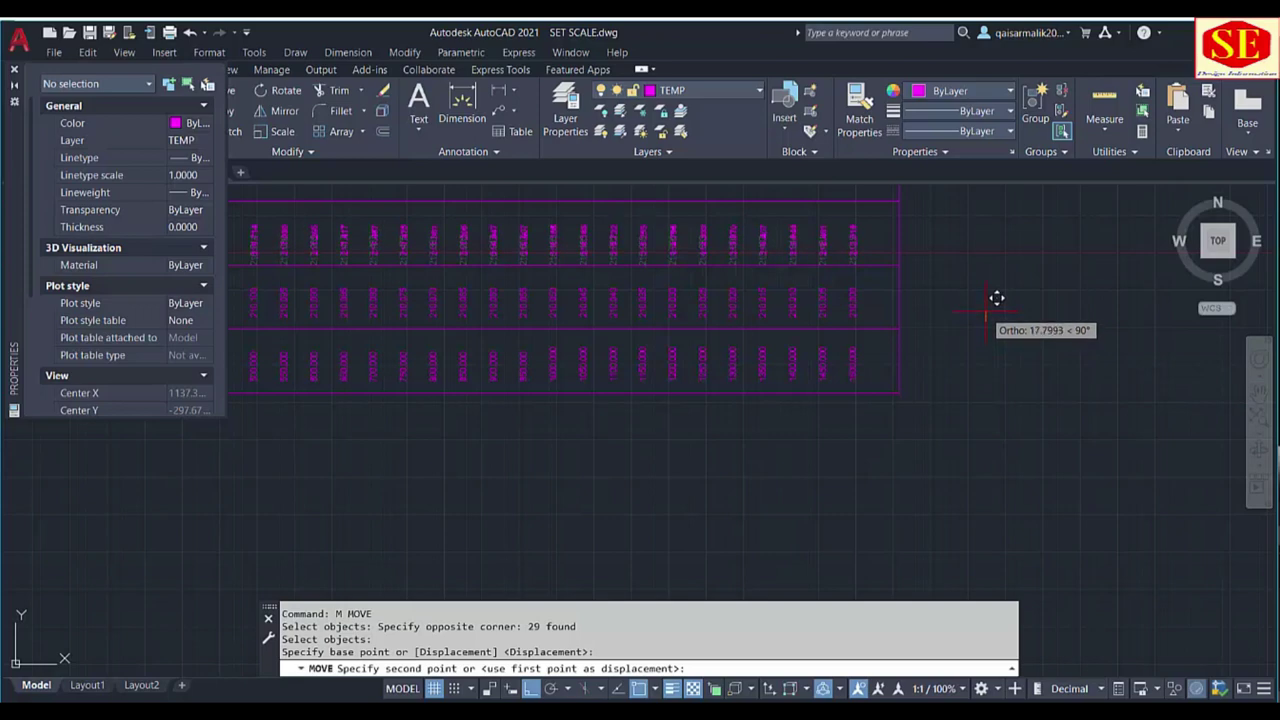
click(997, 297)
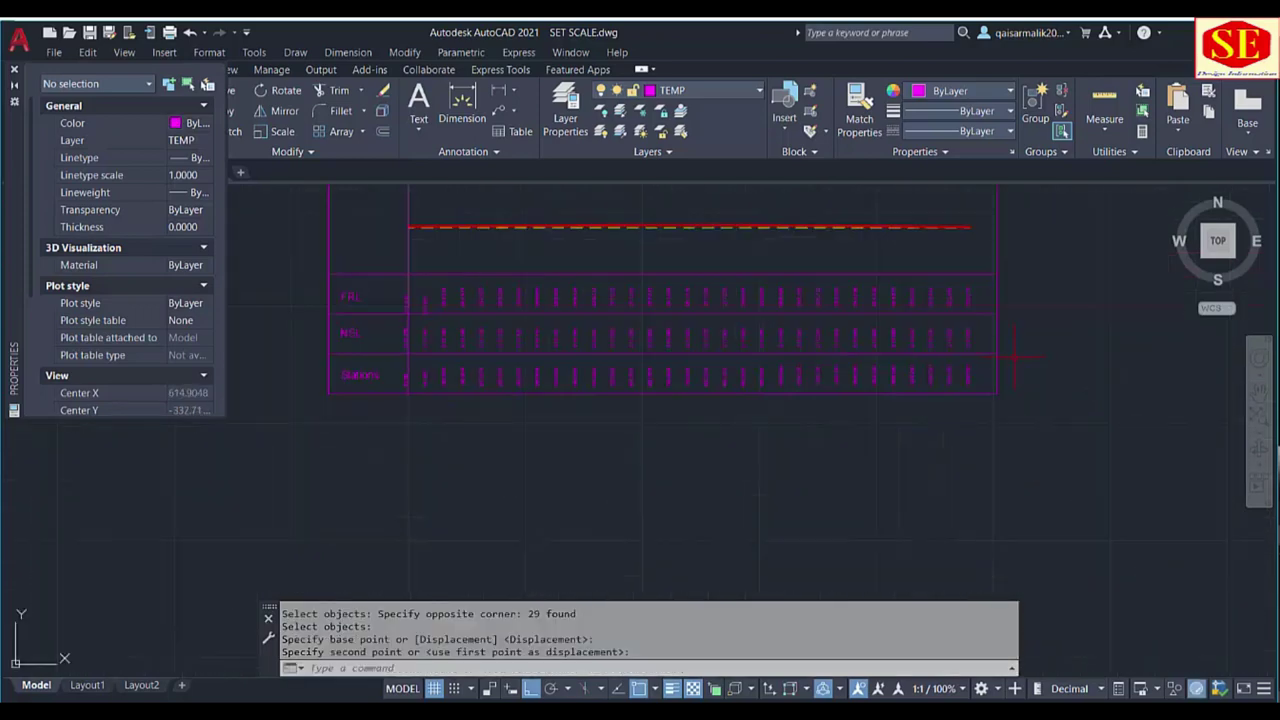
scroll(352, 385, up, 2)
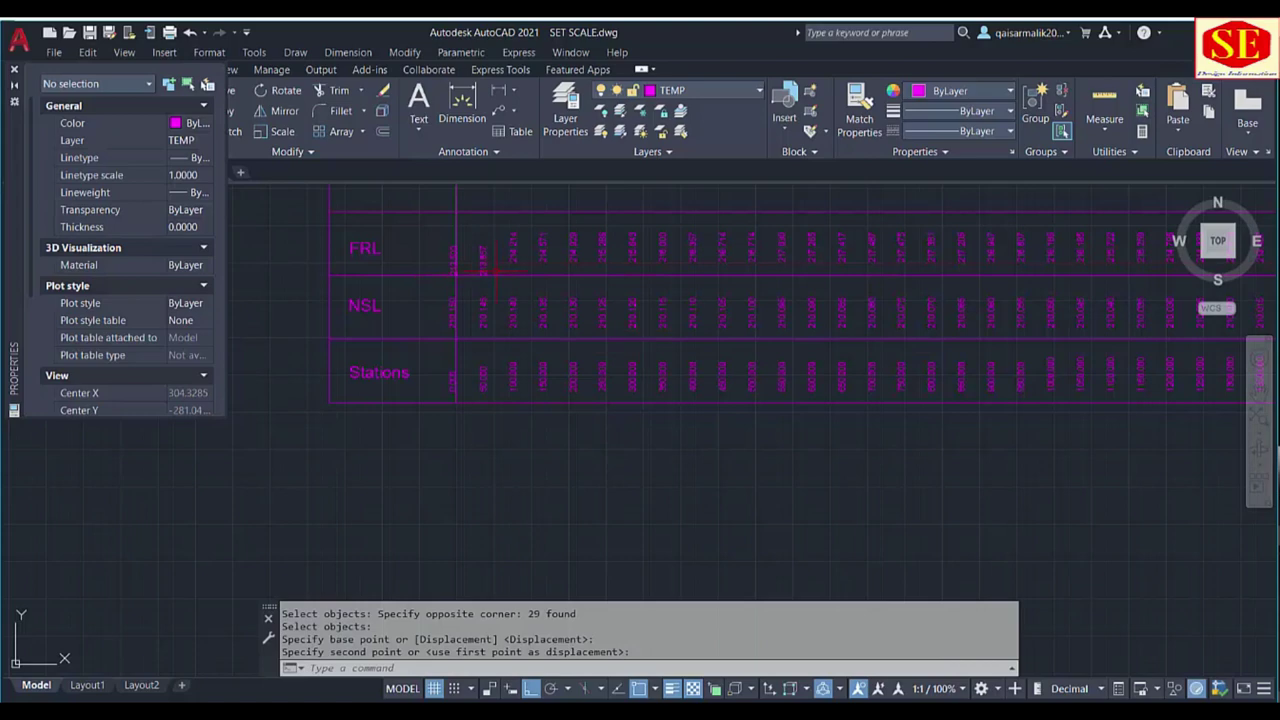
Move the two misplaced FRL values up into line with the rest of the row
text(m)
key(Return)
scroll(470, 258, up, 2)
click(398, 222)
click(522, 298)
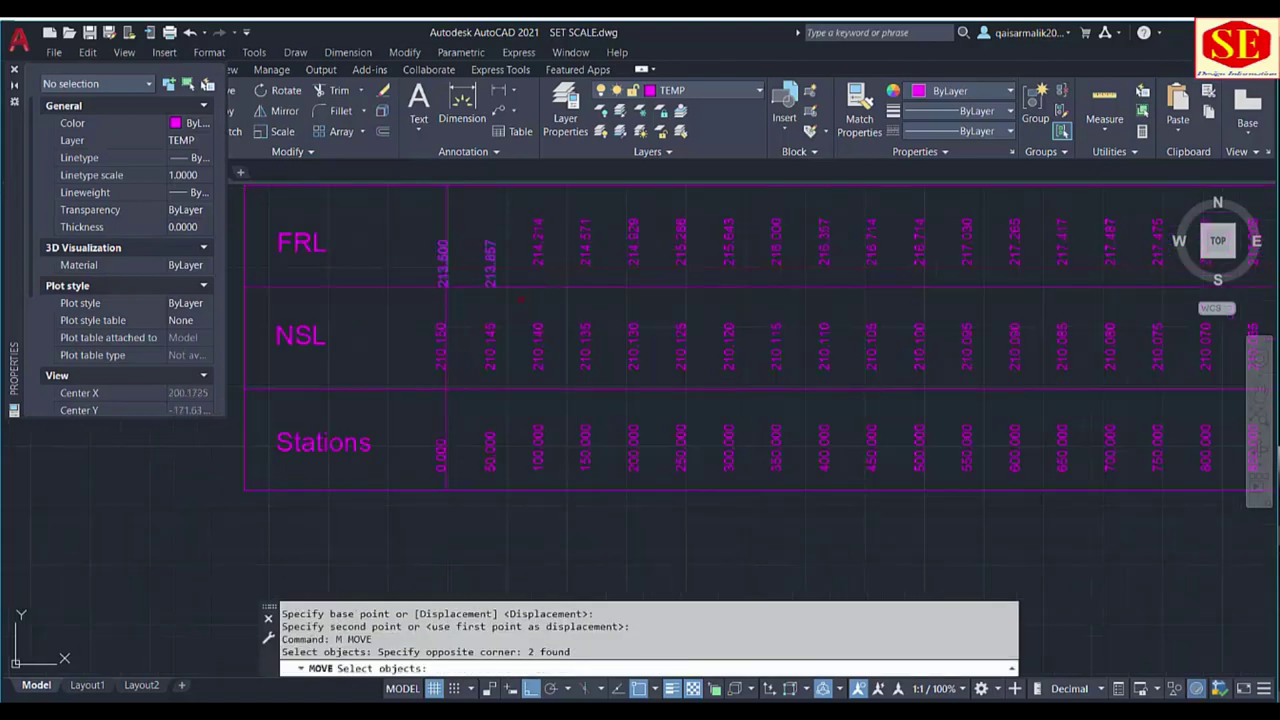
key(Return)
click(520, 296)
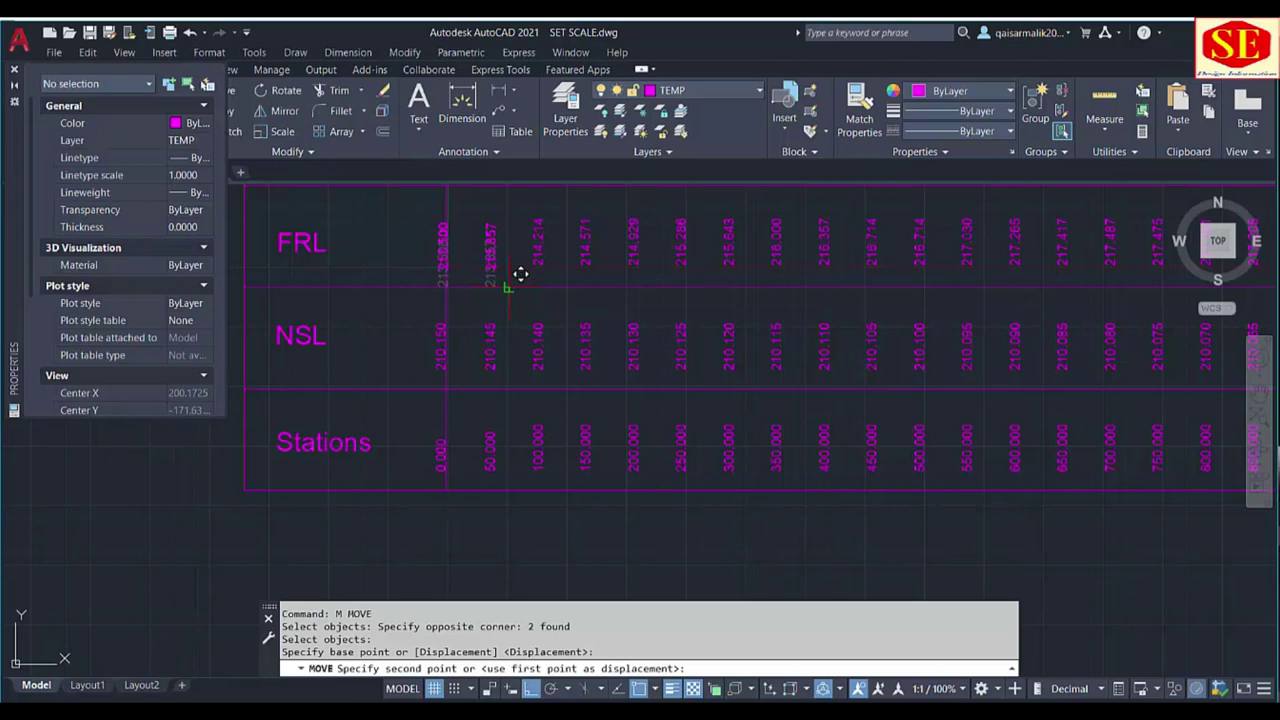
click(520, 274)
scroll(610, 291, down, 2)
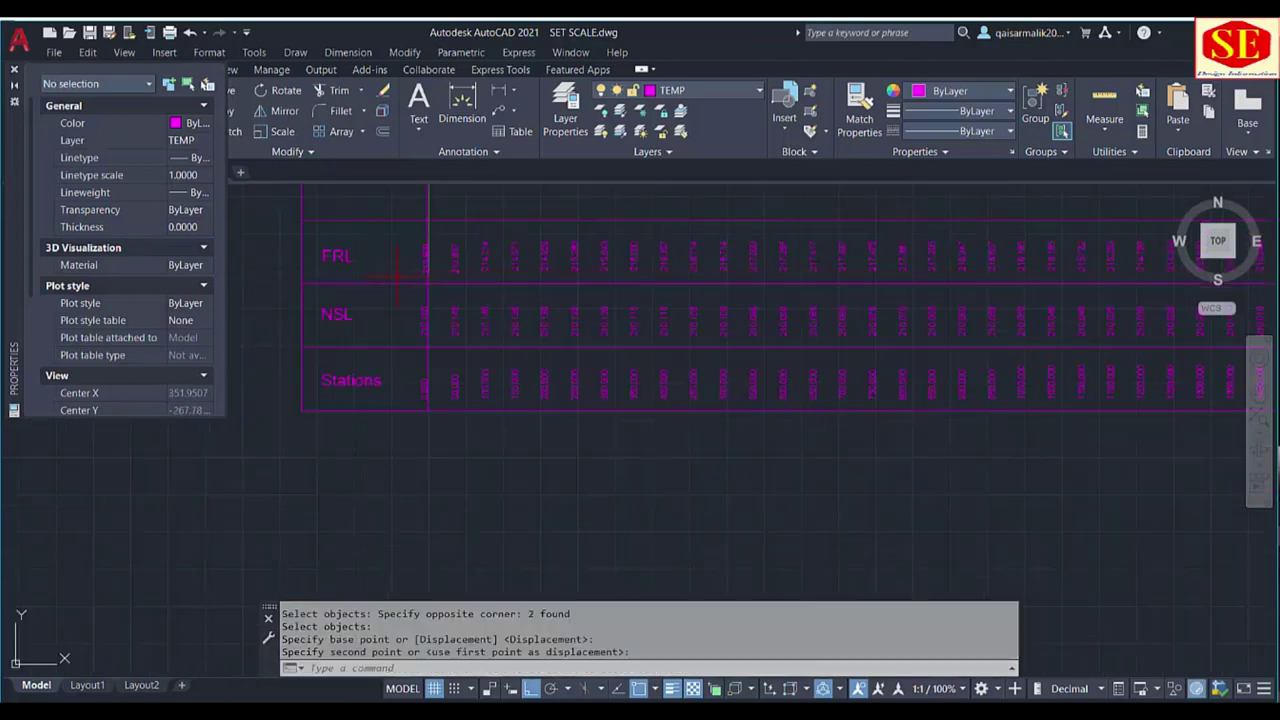
Begin window-selecting the FRL row values
middle_drag(610, 291, 518, 370)
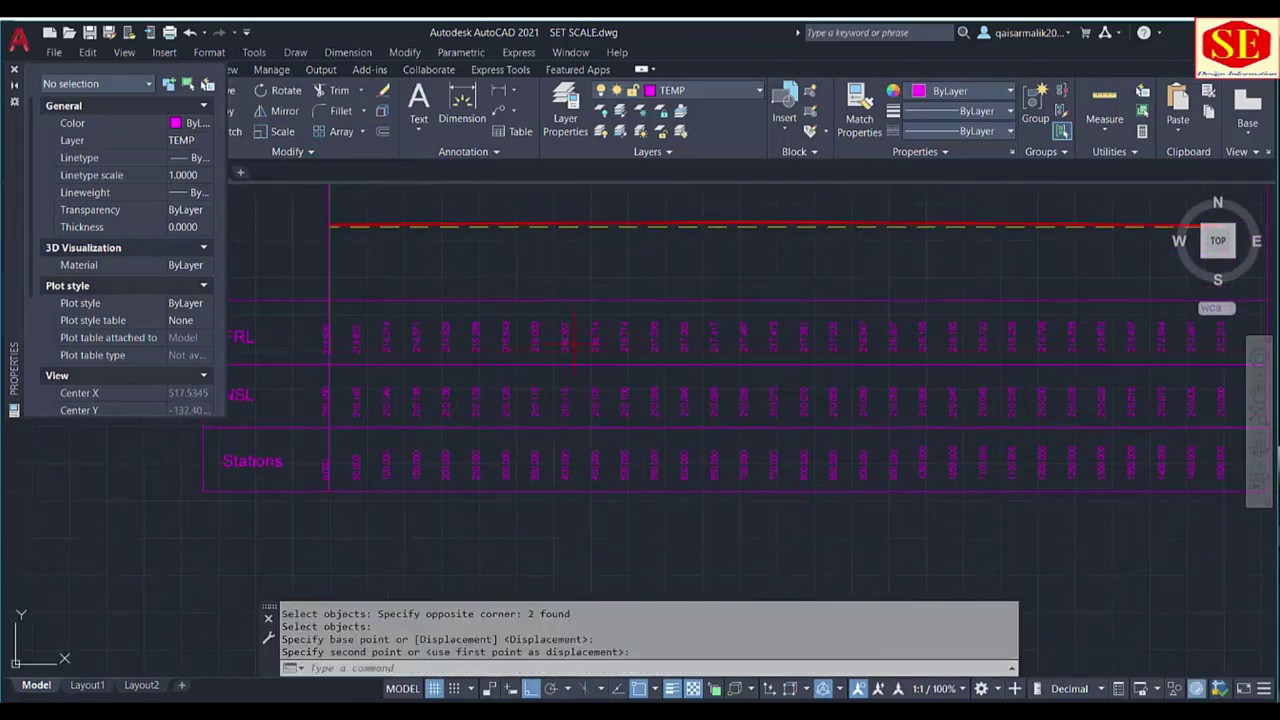
click(298, 310)
middle_drag(641, 345, 383, 341)
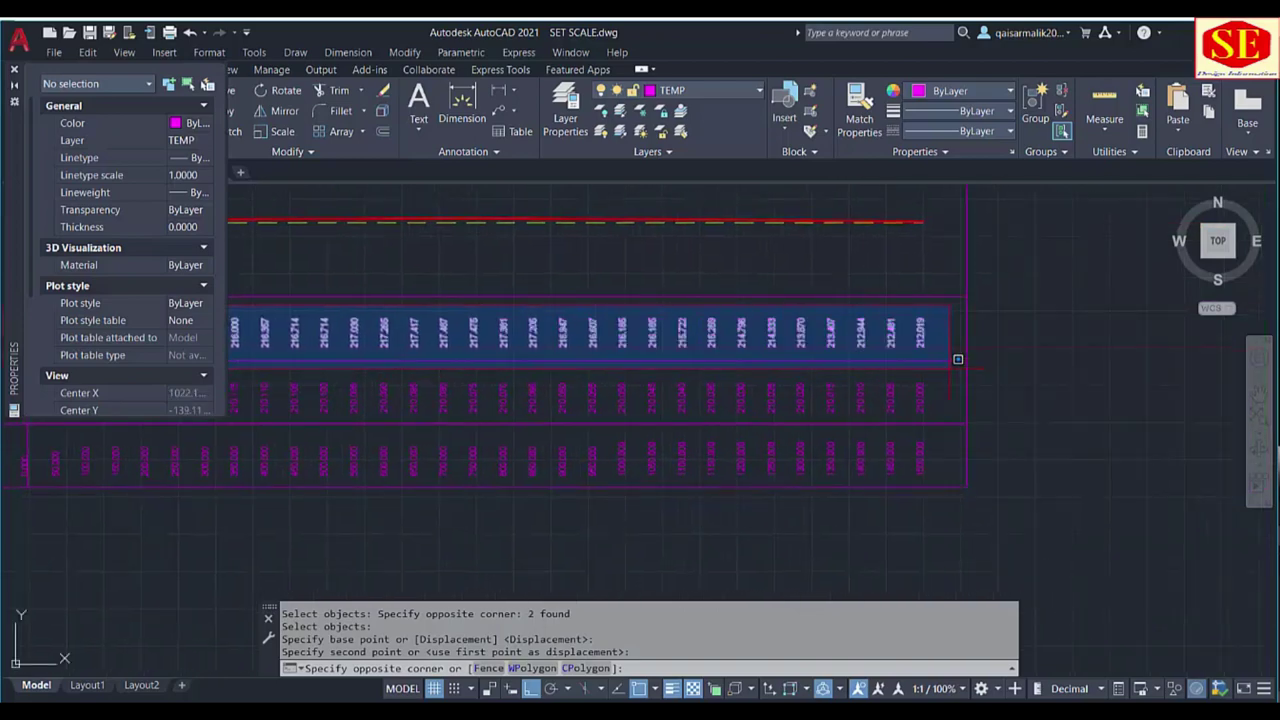
Put the 31 selected FRL values on the FRL layer
click(948, 368)
click(689, 91)
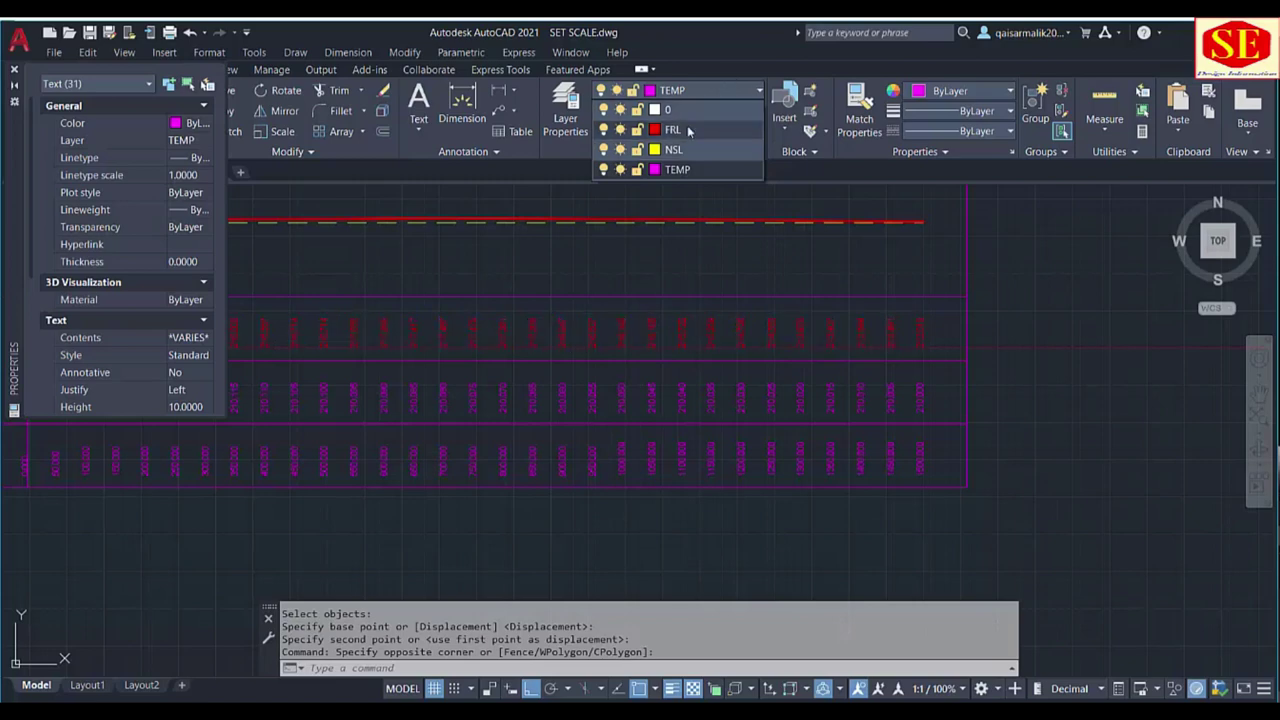
click(672, 130)
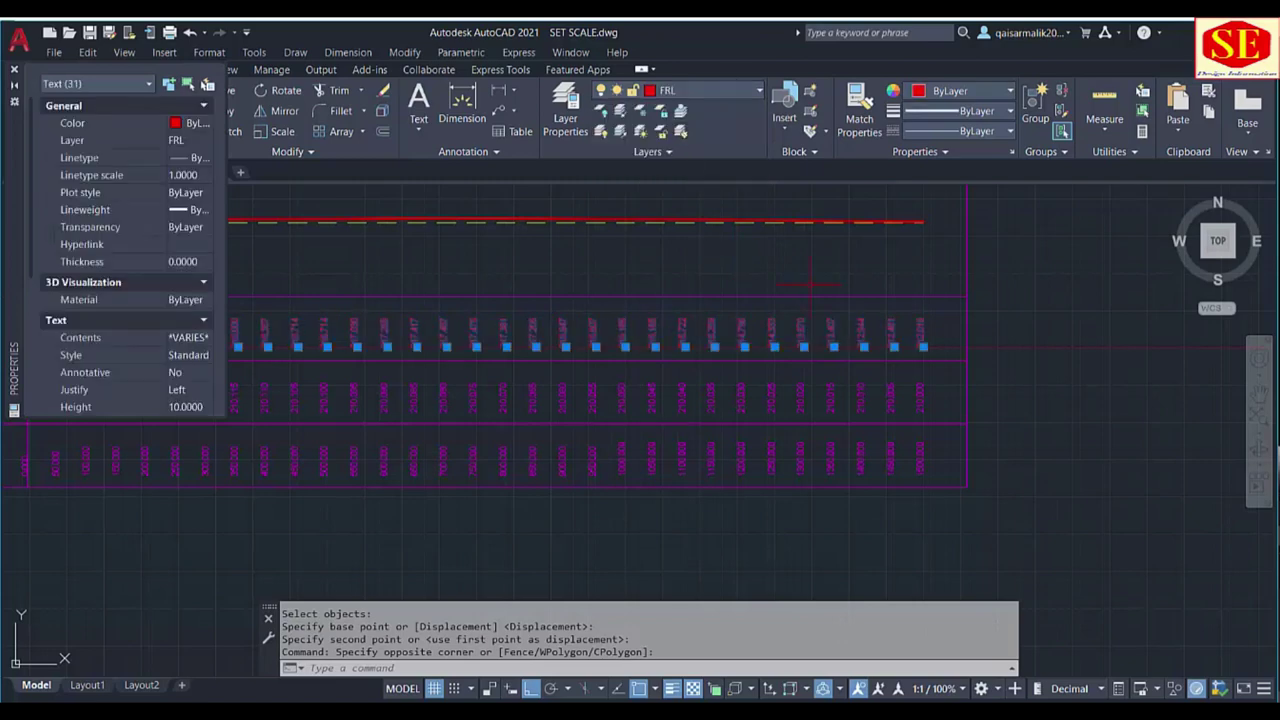
key(Escape)
Select the 31 NSL row values and put them on the NSL layer
middle_drag(654, 331, 993, 285)
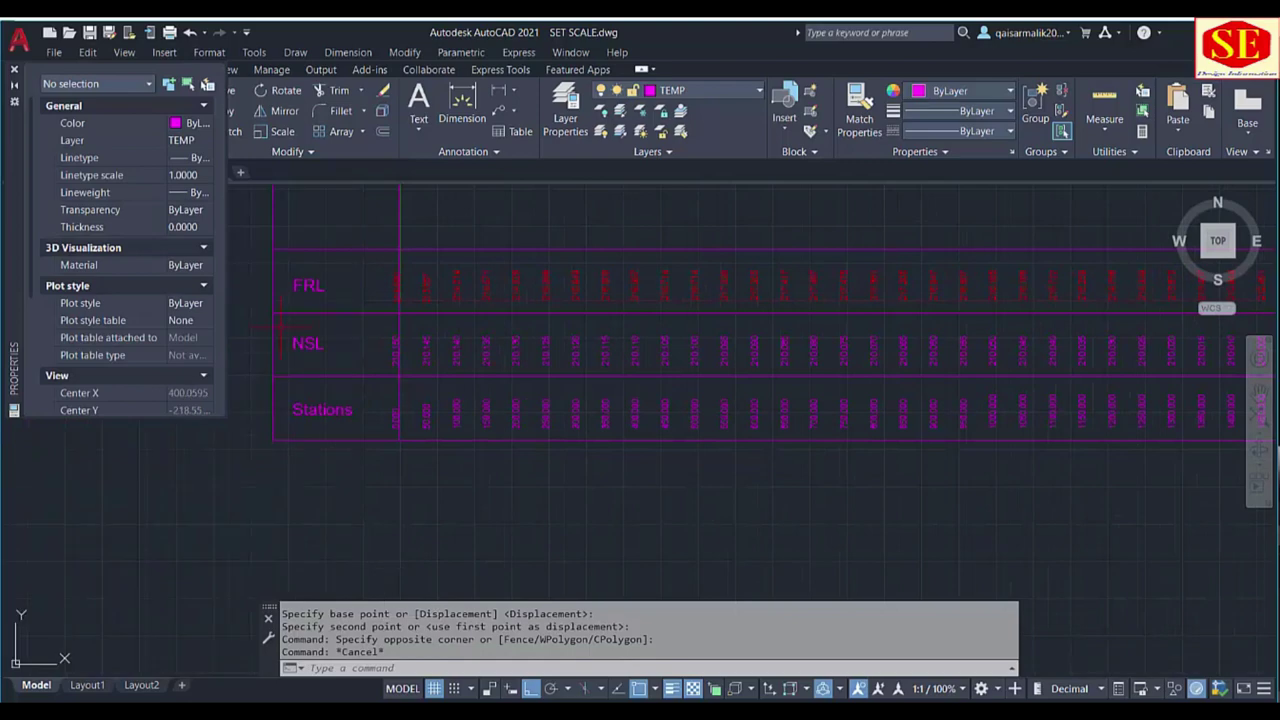
click(365, 318)
middle_drag(754, 386, 520, 386)
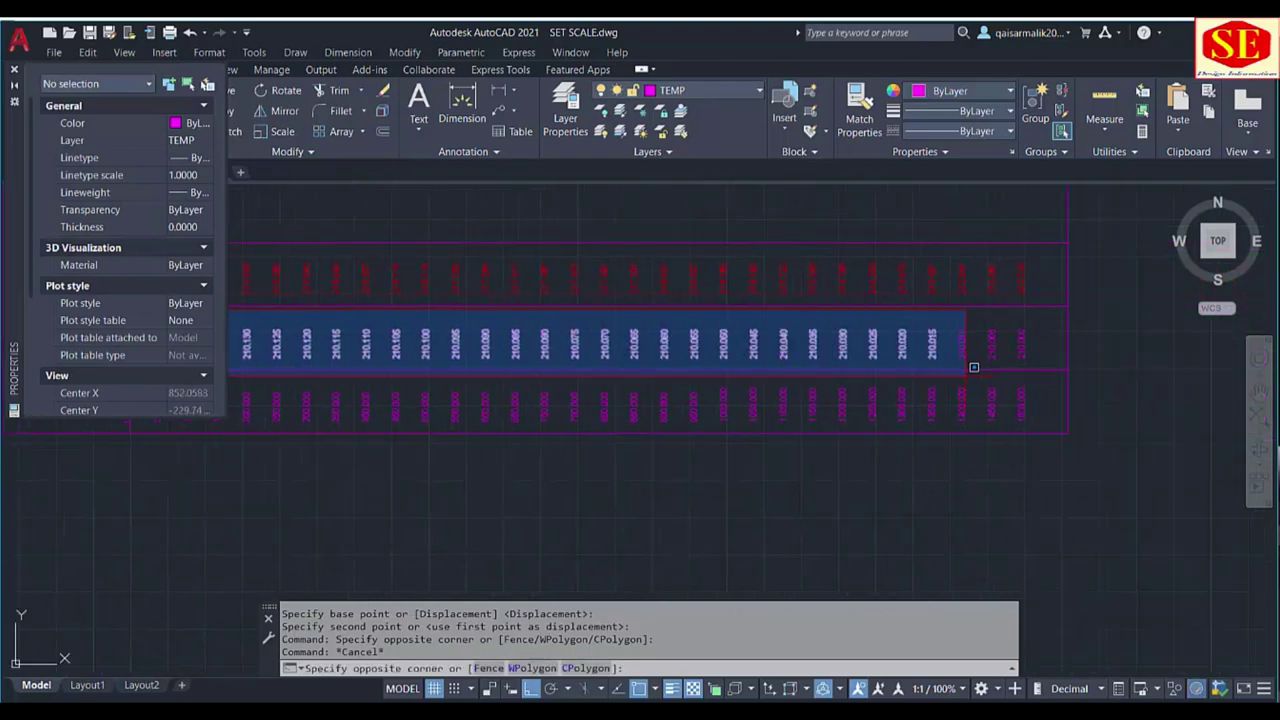
click(1036, 358)
click(700, 90)
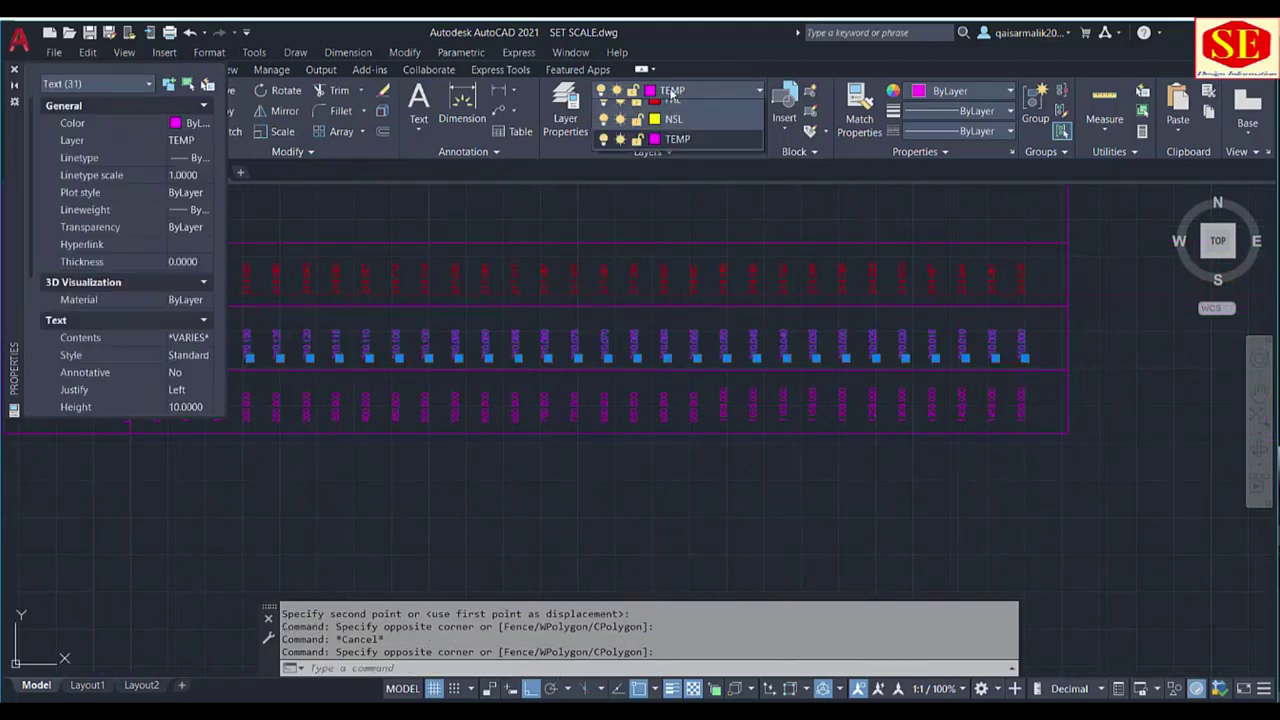
click(681, 149)
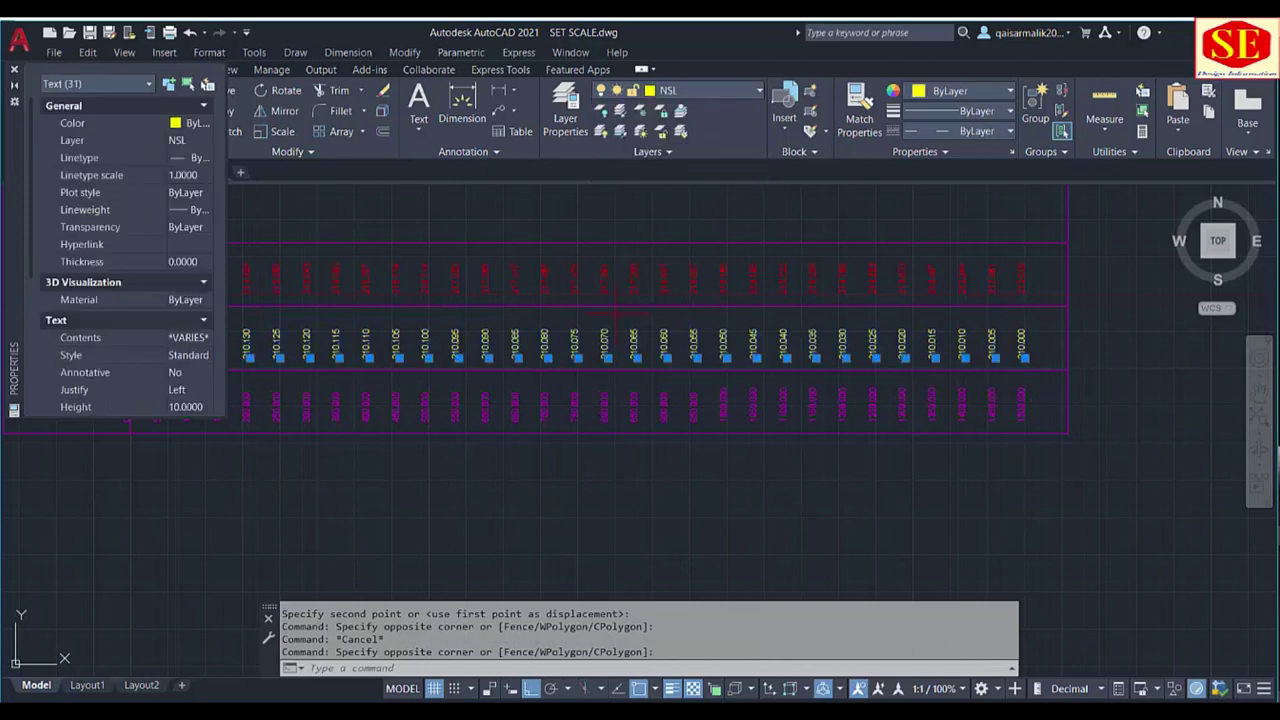
middle_drag(734, 316, 1089, 323)
scroll(581, 375, up, 2)
key(Escape)
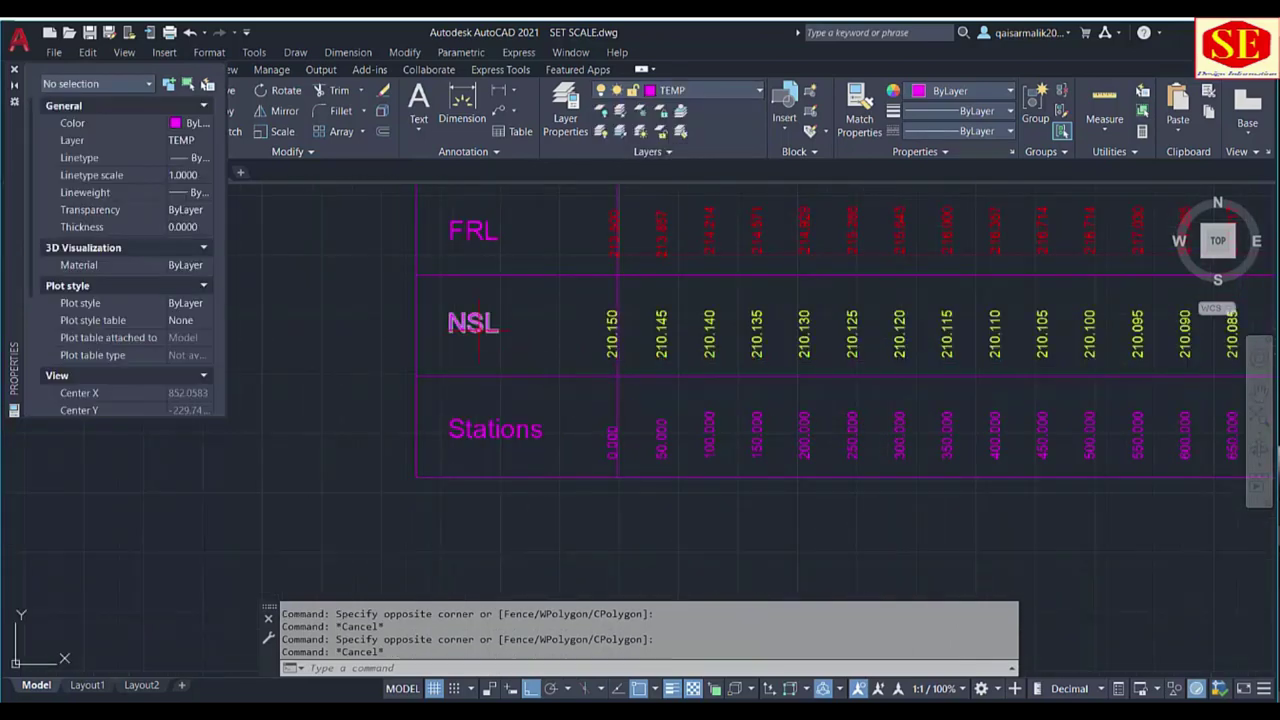
Move the NSL row label to layer NSL and the FRL label to layer FRL
click(474, 320)
click(700, 90)
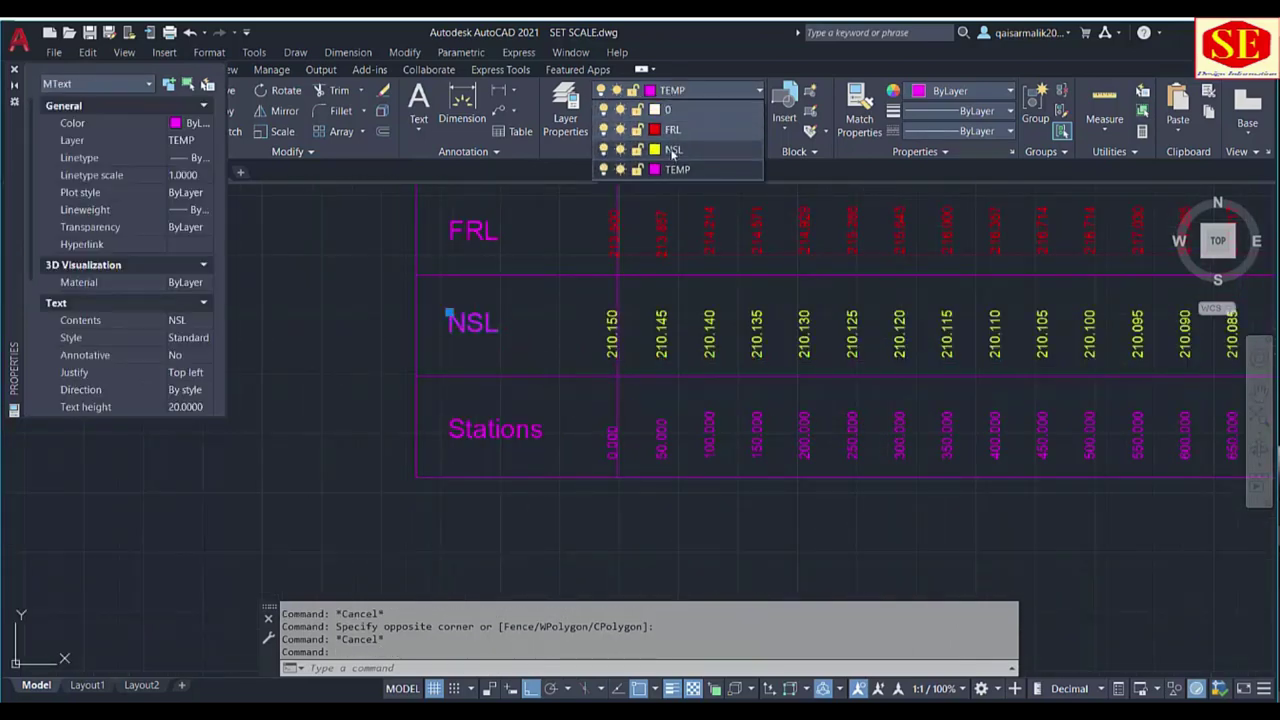
click(672, 150)
key(Escape)
click(473, 230)
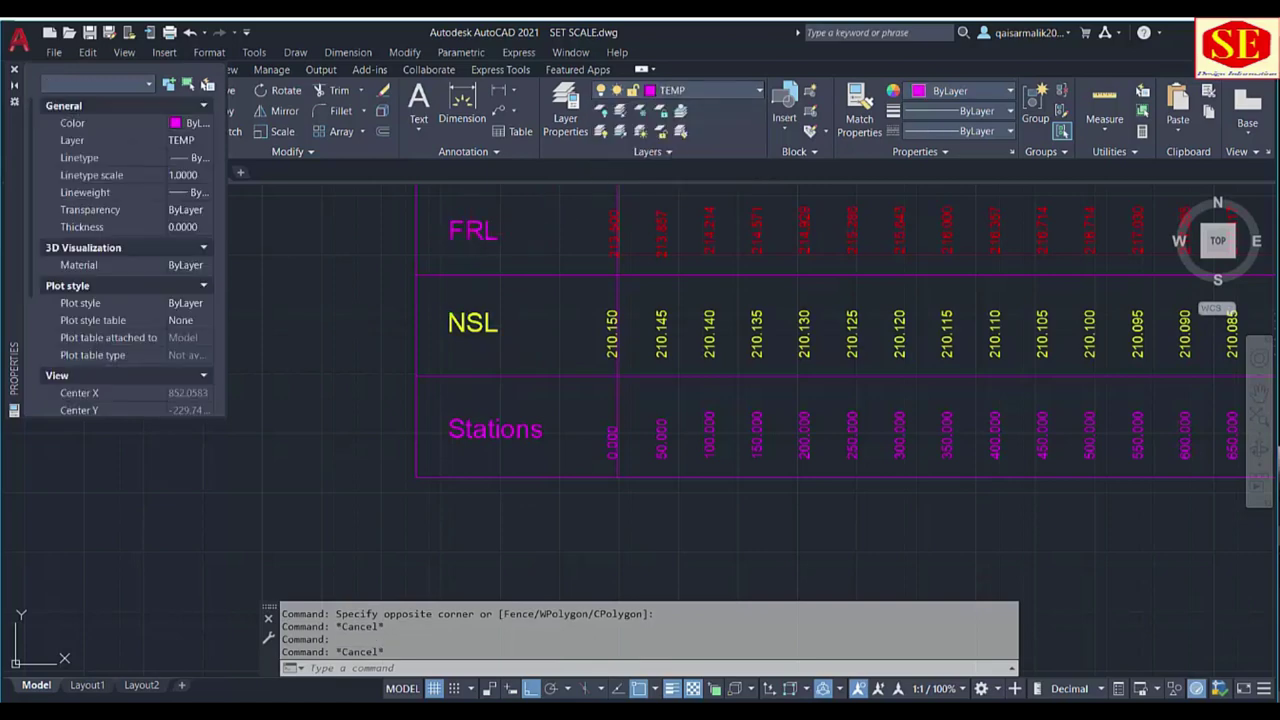
click(700, 90)
click(672, 130)
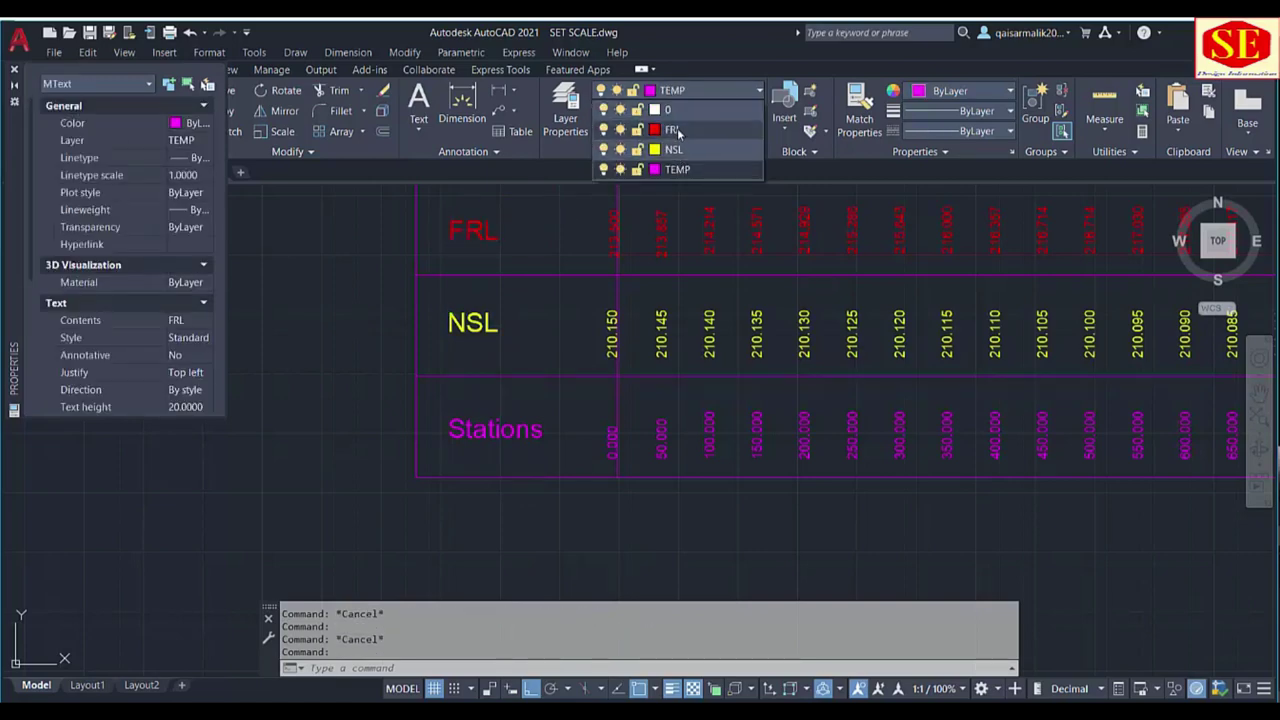
key(Escape)
scroll(650, 190, down, 3)
scroll(660, 258, up, 3)
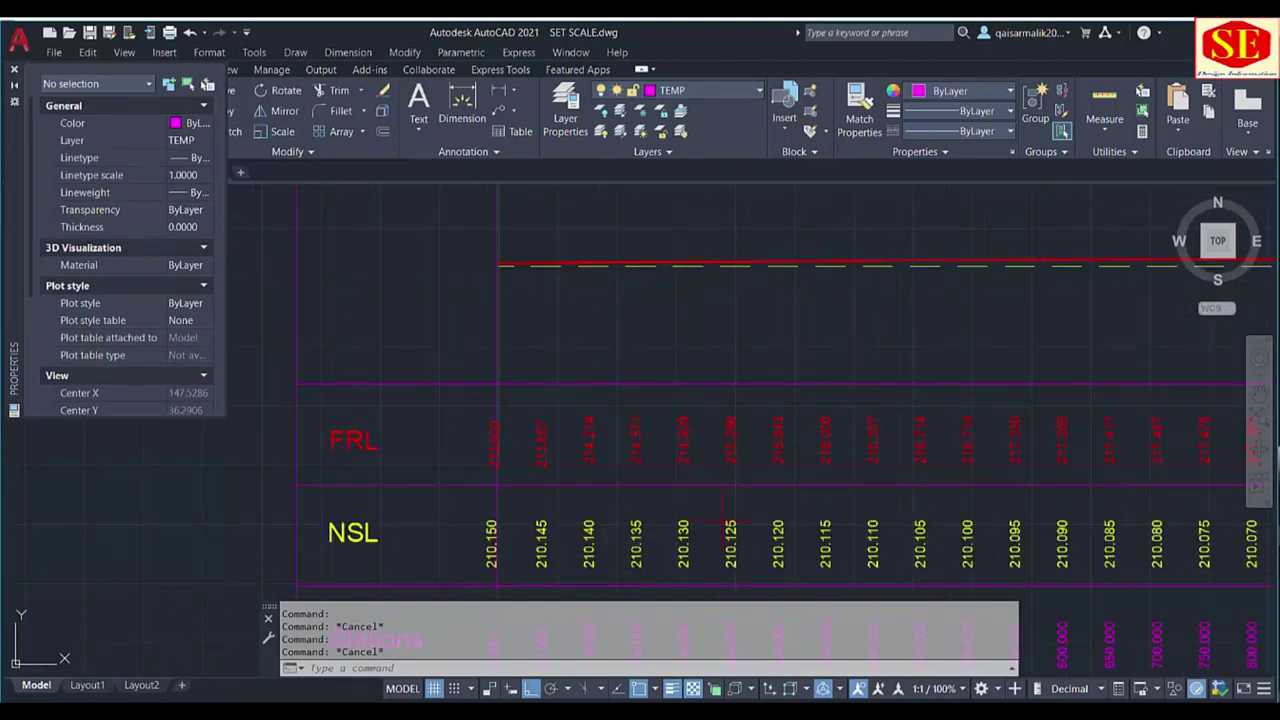
Start the Move command and window-select the FRL, NSL and Station row values
middle_drag(722, 518, 684, 368)
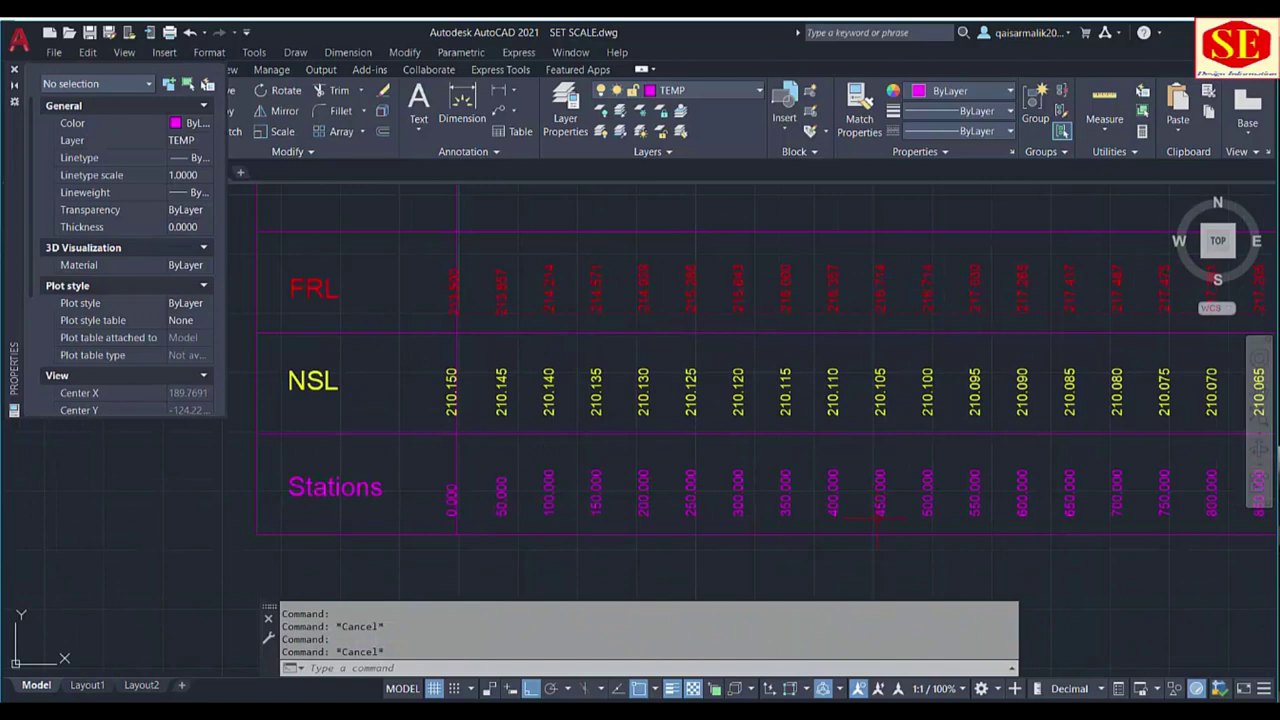
scroll(642, 466, down, 2)
middle_drag(613, 439, 514, 457)
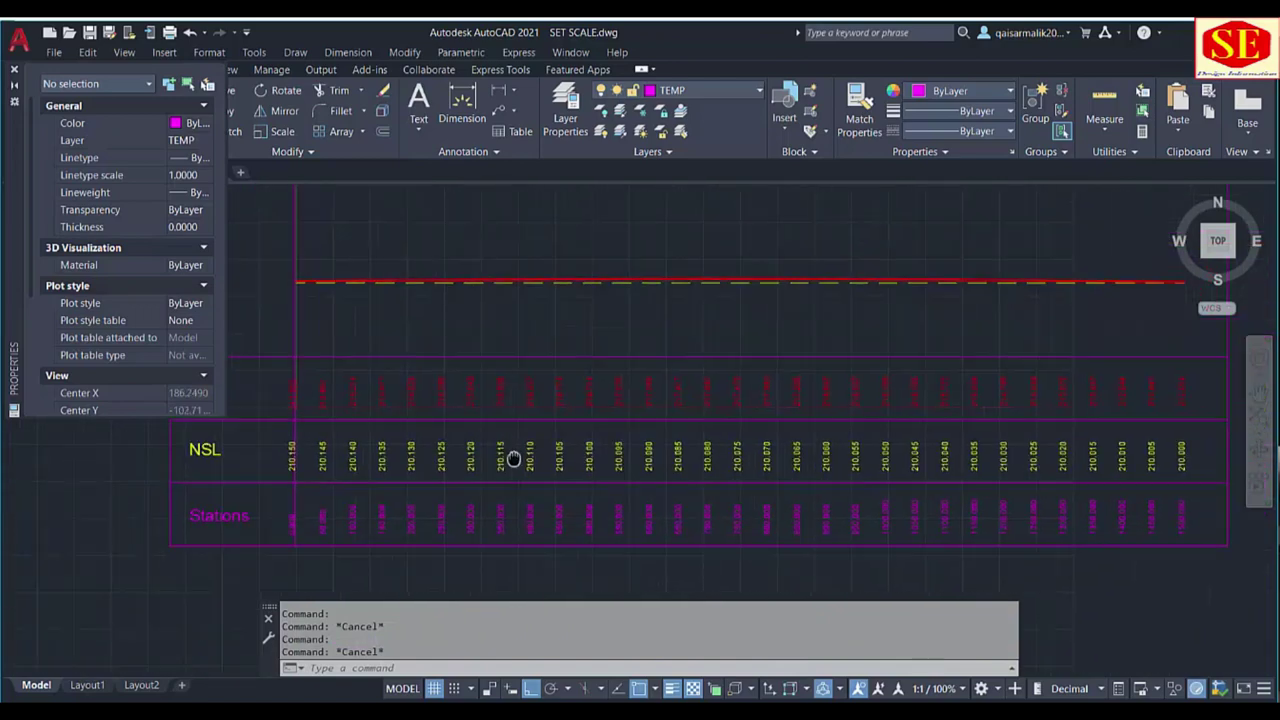
scroll(514, 457, down, 3)
scroll(724, 448, up, 3)
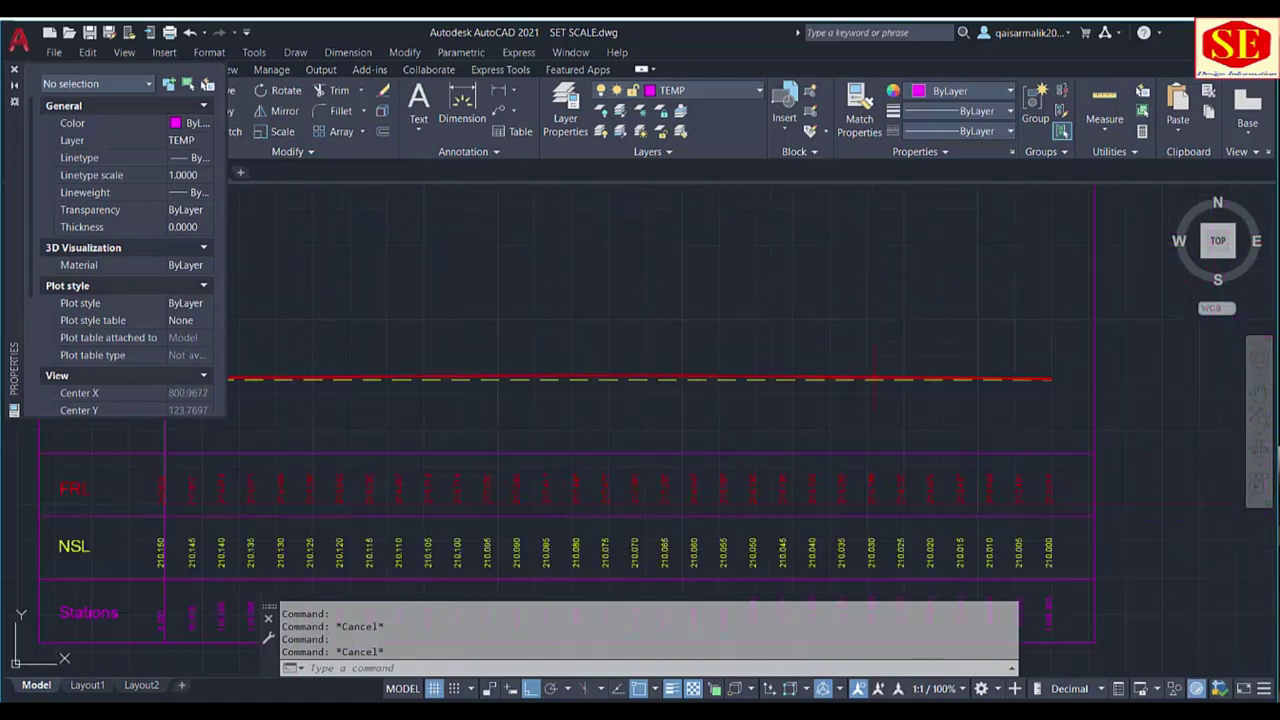
scroll(746, 470, down, 3)
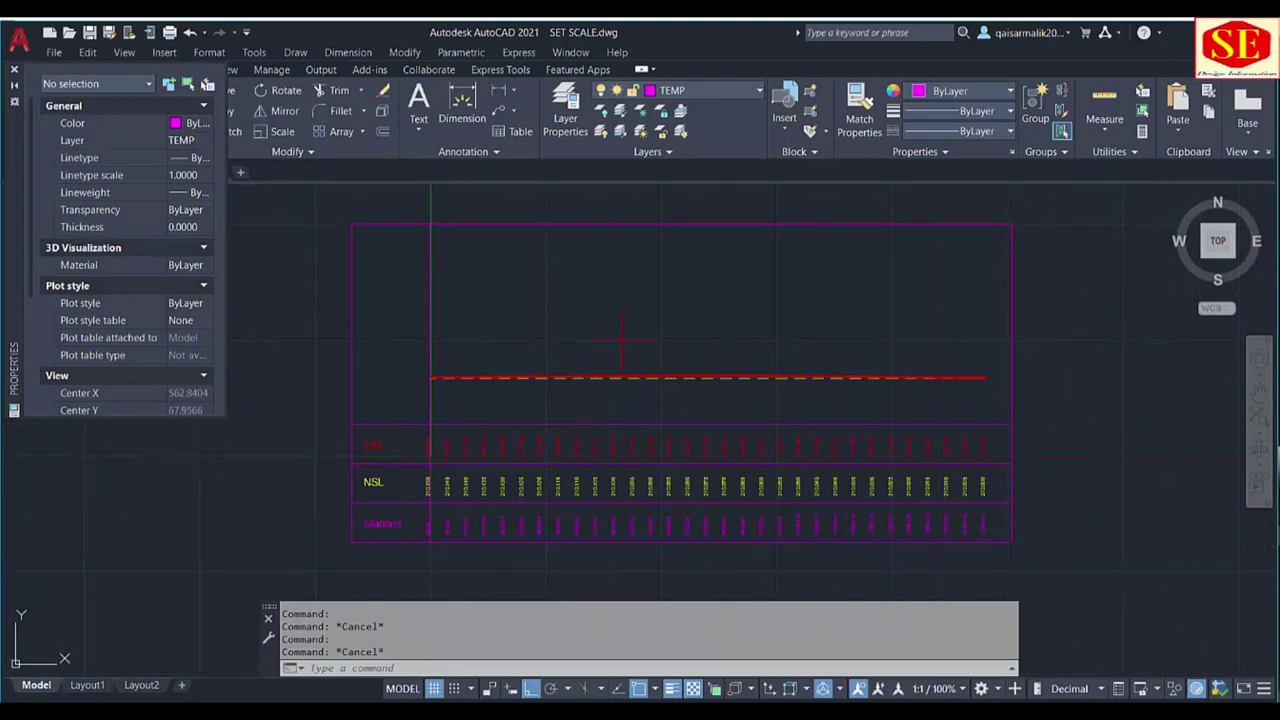
text(m)
key(Return)
middle_drag(515, 377, 525, 320)
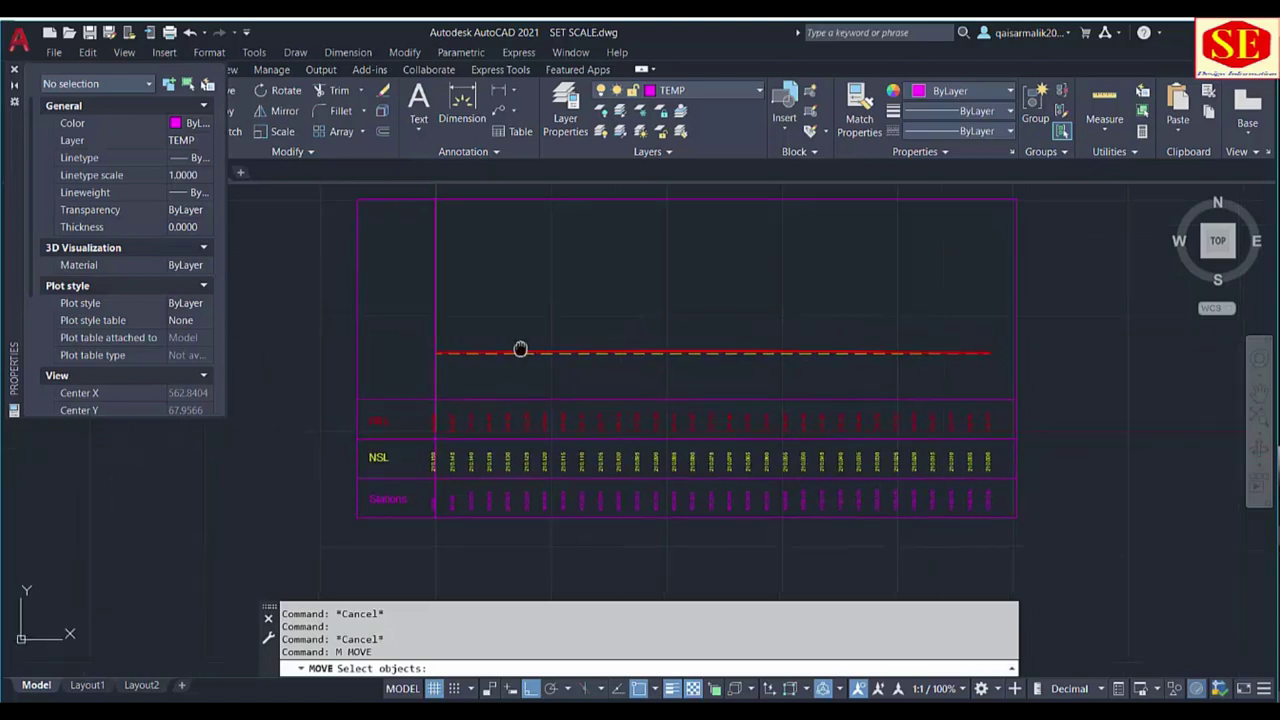
click(330, 354)
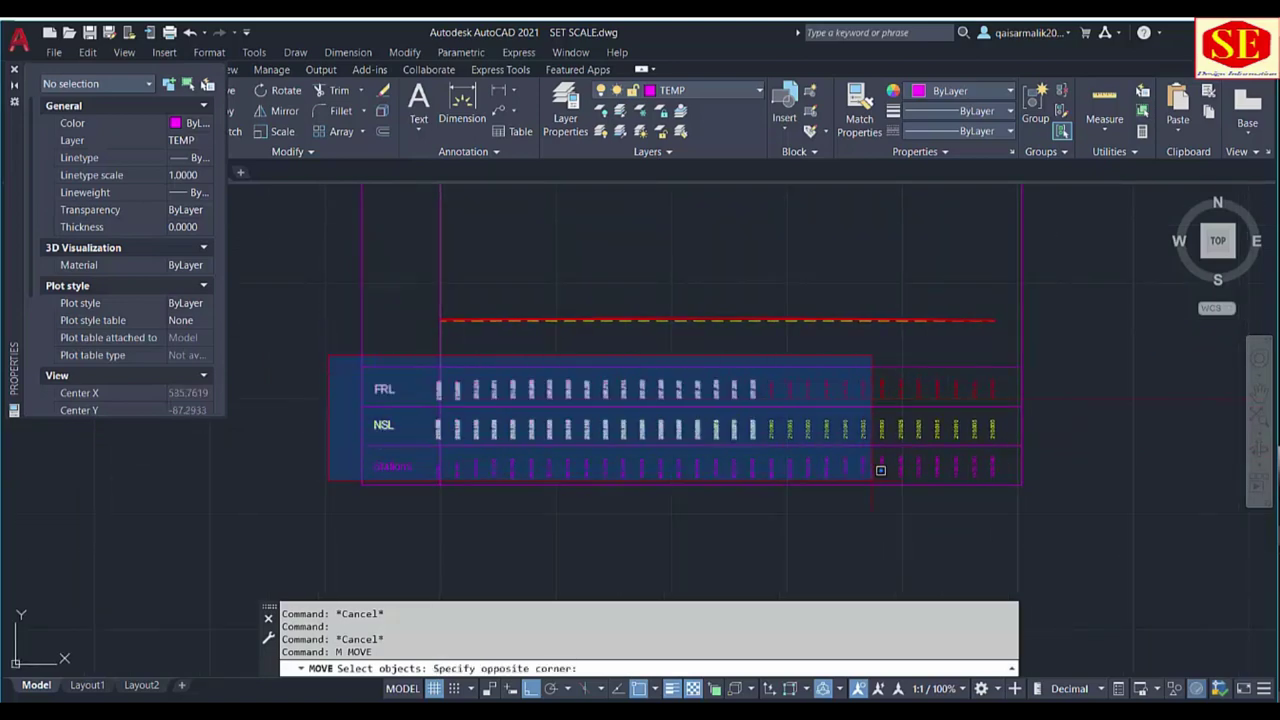
click(1040, 518)
Add the row border lines and shift all 101 table objects lower beneath the profile
middle_drag(952, 362, 952, 475)
click(1043, 263)
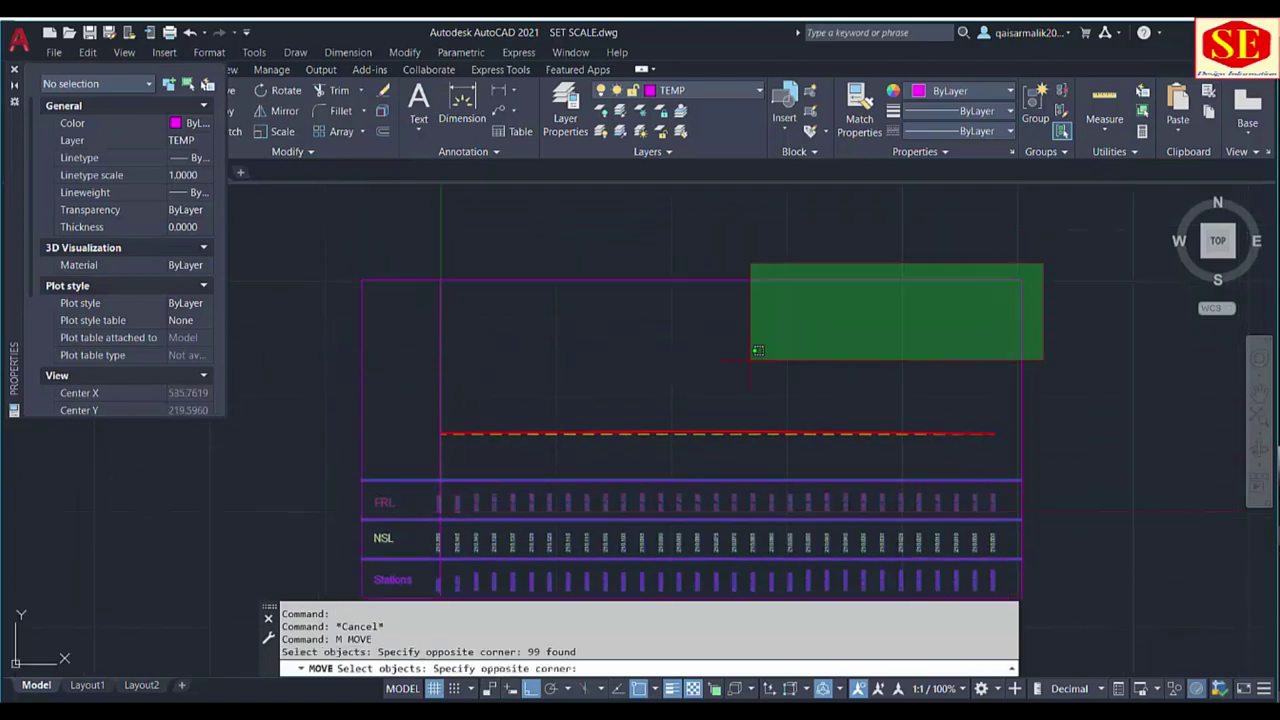
click(334, 363)
middle_drag(625, 430, 605, 351)
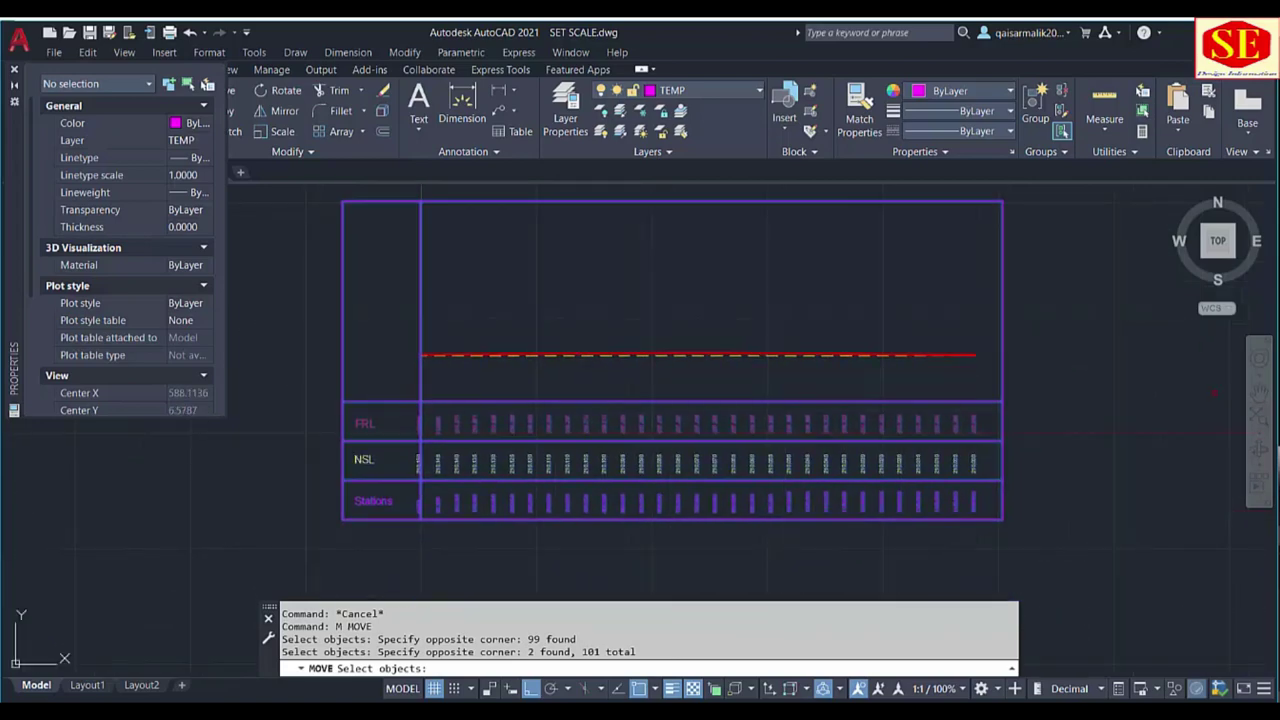
click(1072, 377)
click(300, 530)
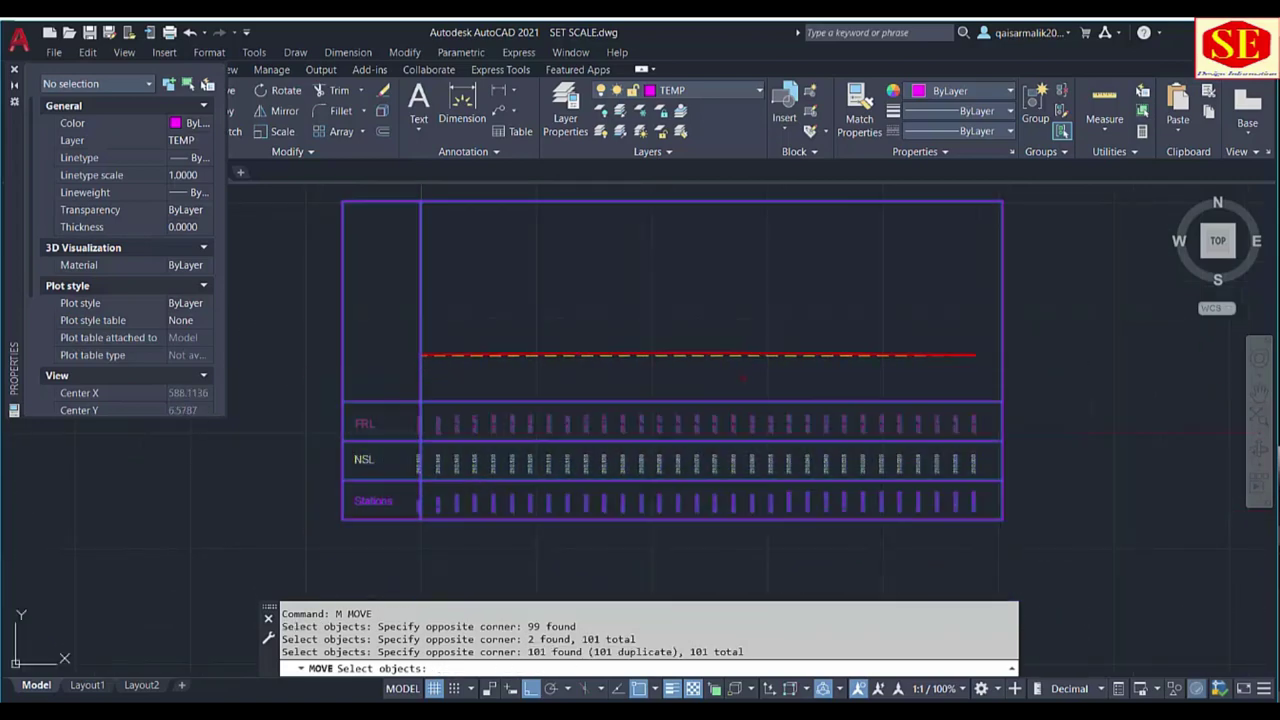
key(Return)
click(1086, 316)
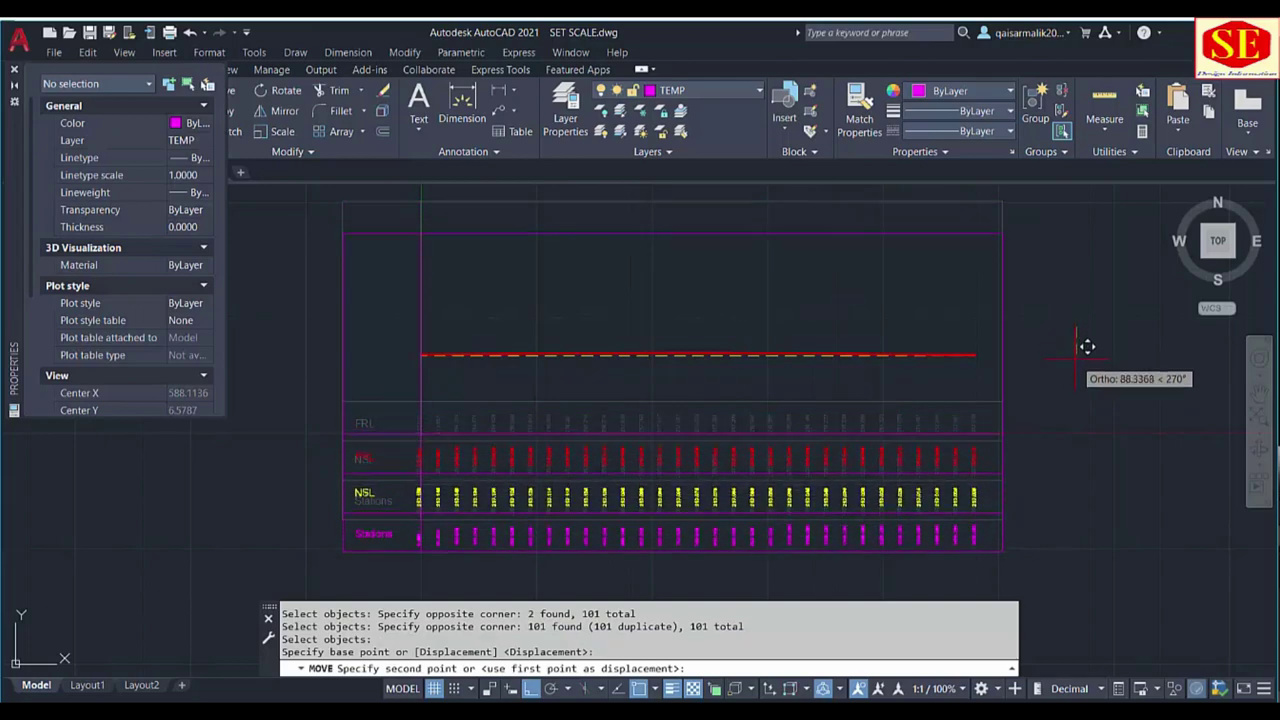
click(1086, 347)
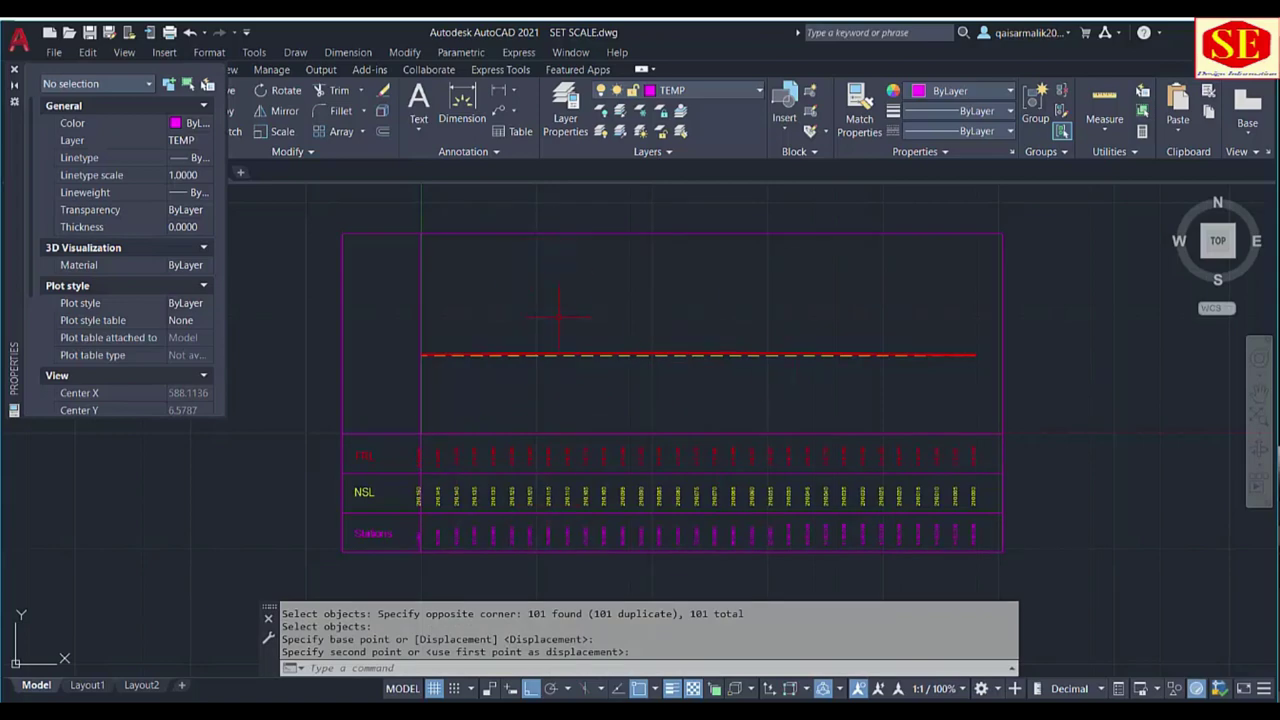
Check the horizontal and vertical scale values in cells H8 and I8 of the Excel sheet
key(alt+Tab)
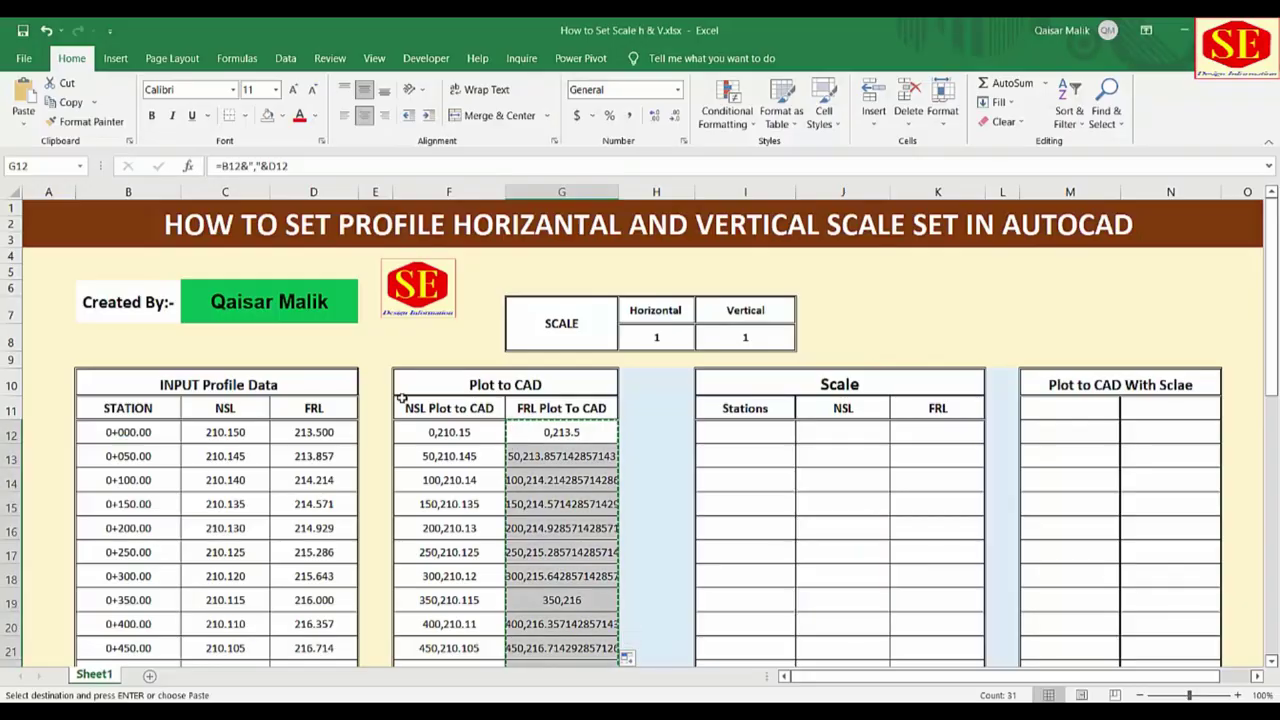
click(759, 333)
click(663, 334)
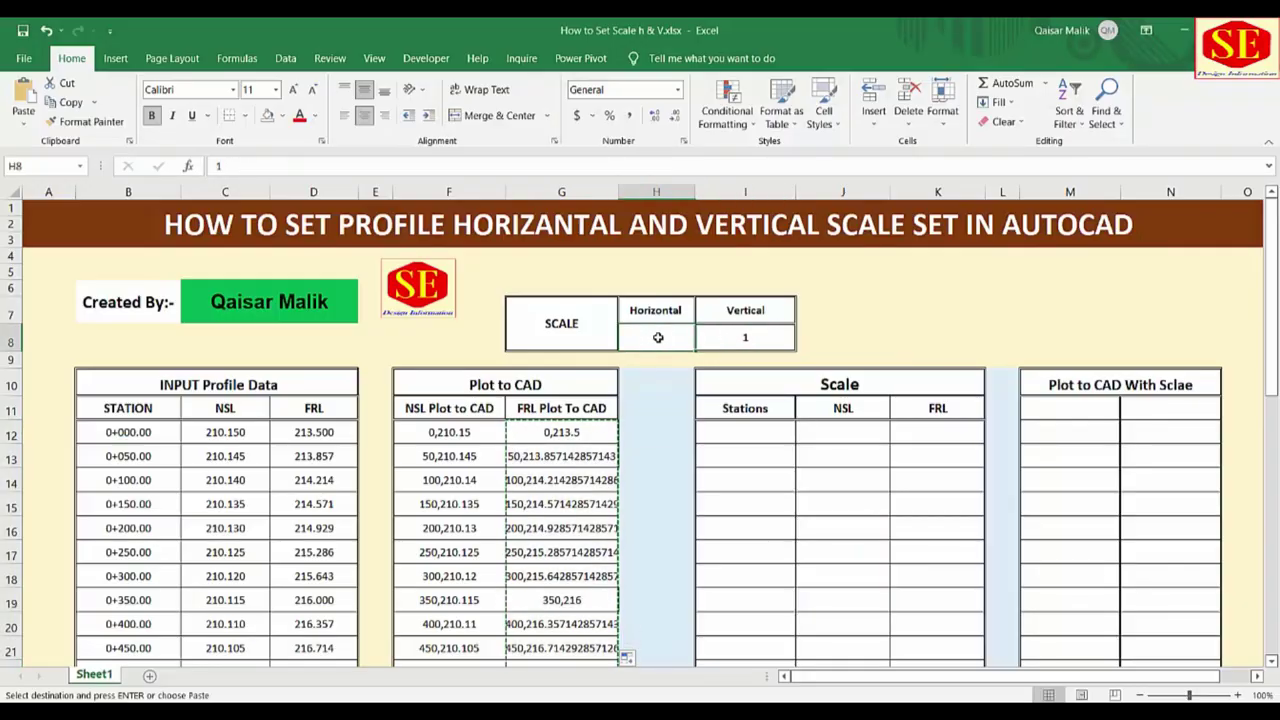
click(749, 337)
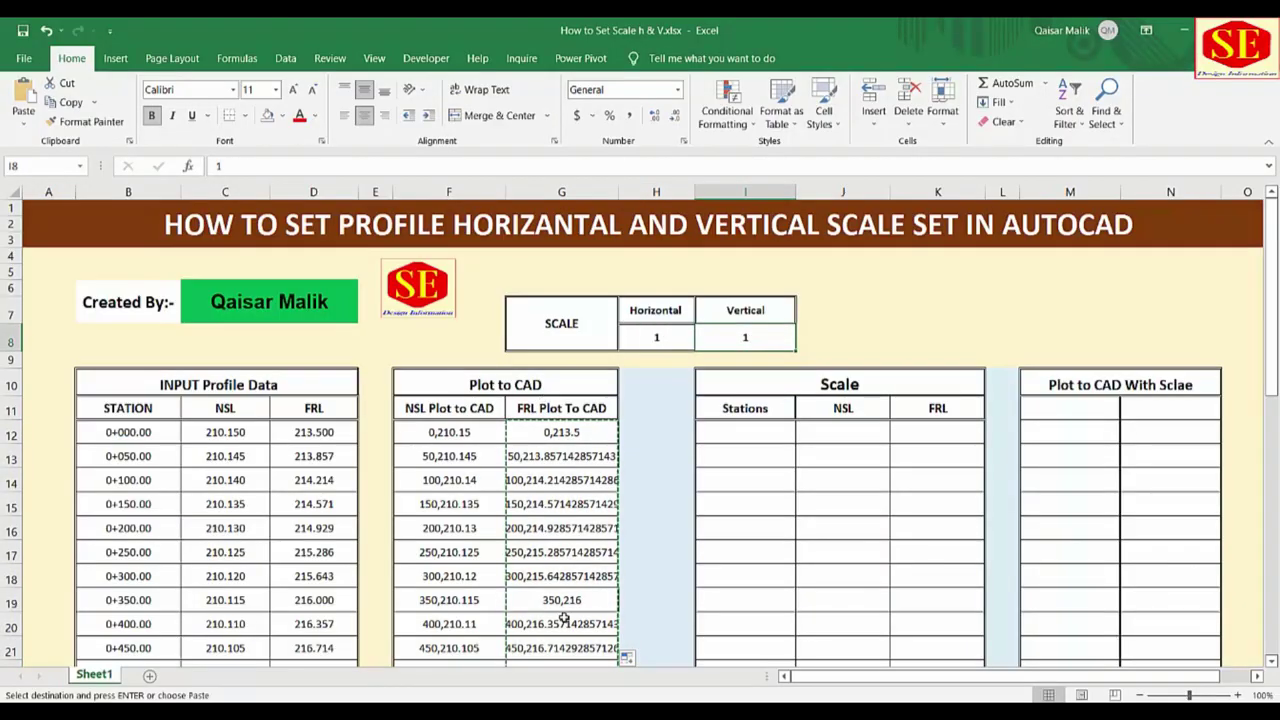
key(alt+Tab)
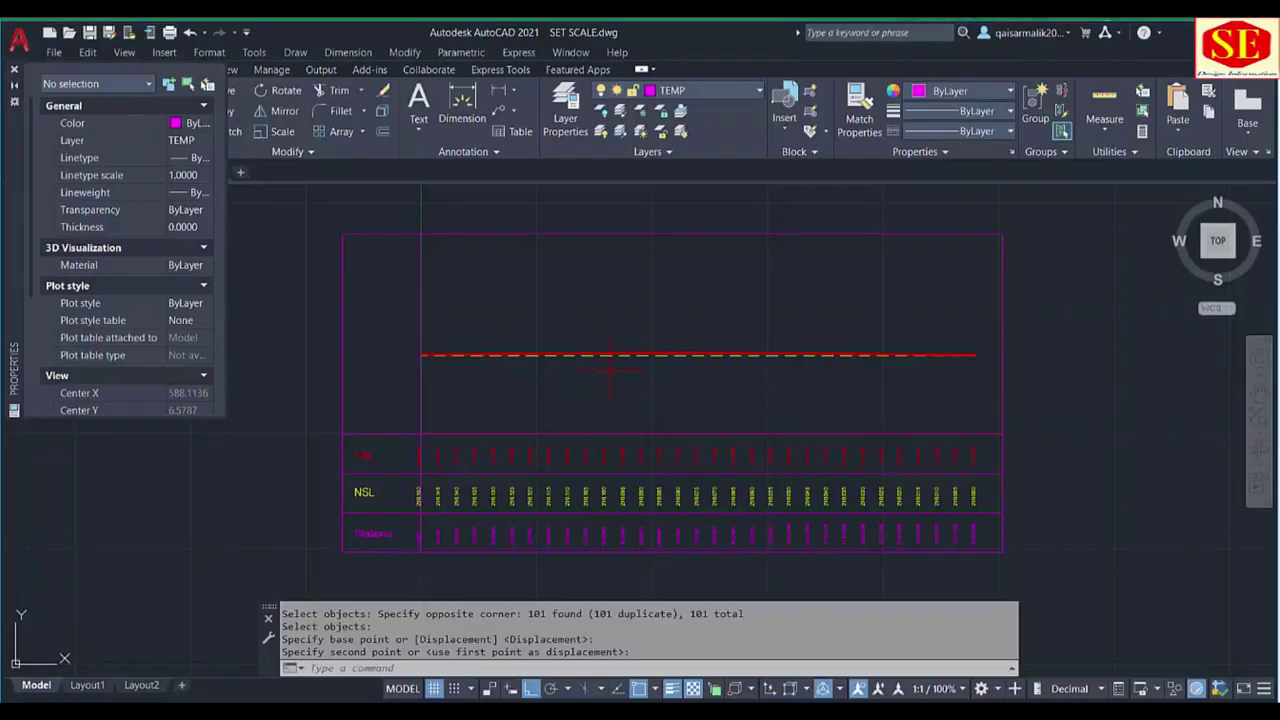
Create a new layer named H GRAD LINE with colour 130
key(Escape)
scroll(647, 425, up, 2)
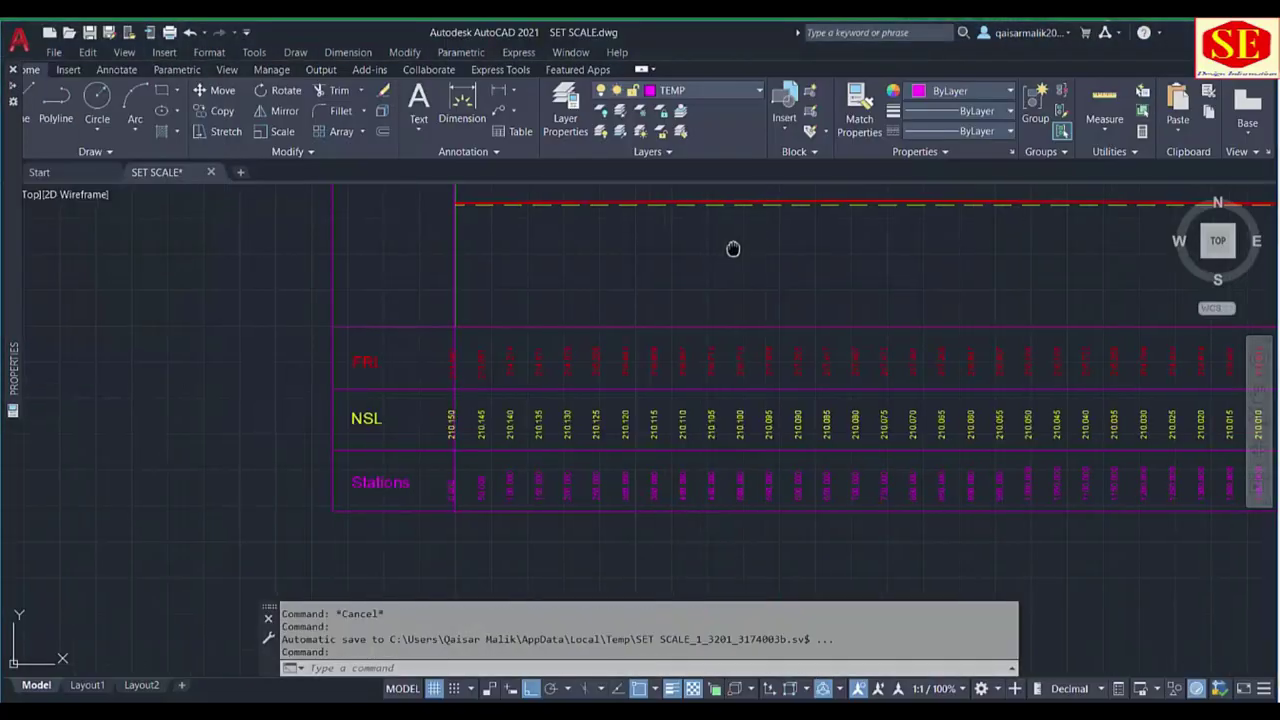
mouse_move(734, 246)
middle_down()
mouse_move(677, 354)
mouse_move(543, 366)
middle_up()
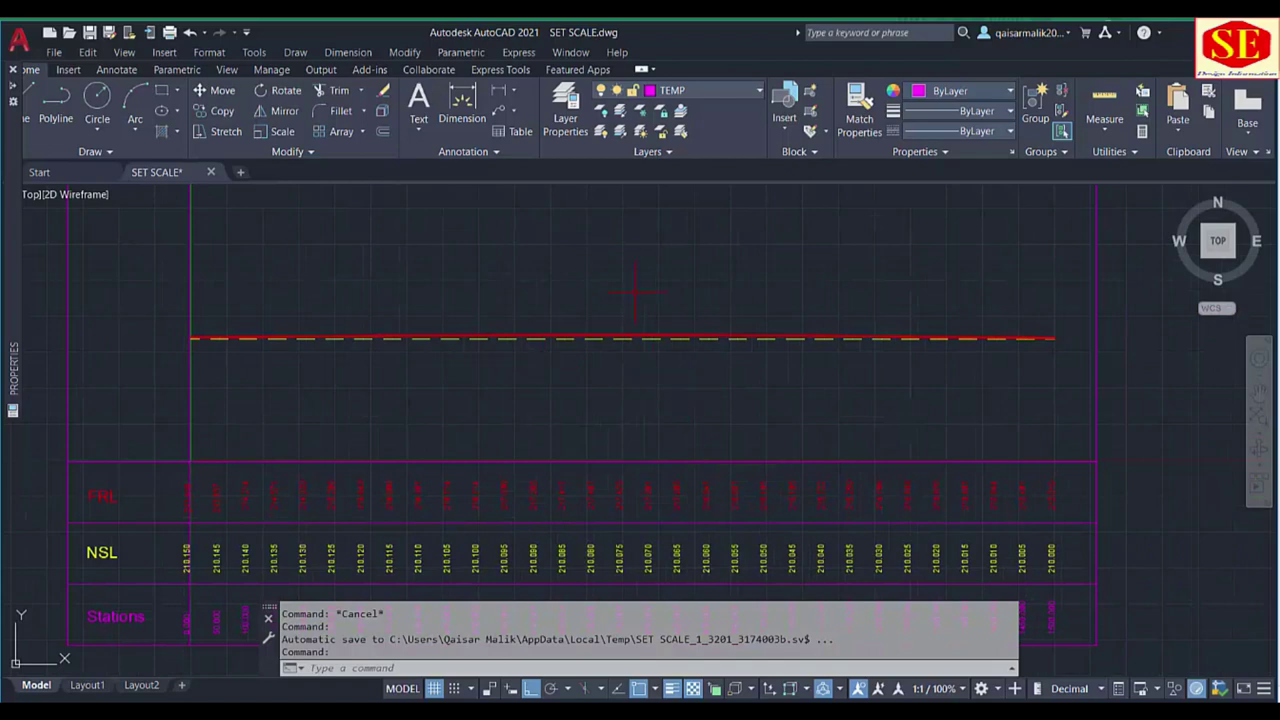
click(571, 110)
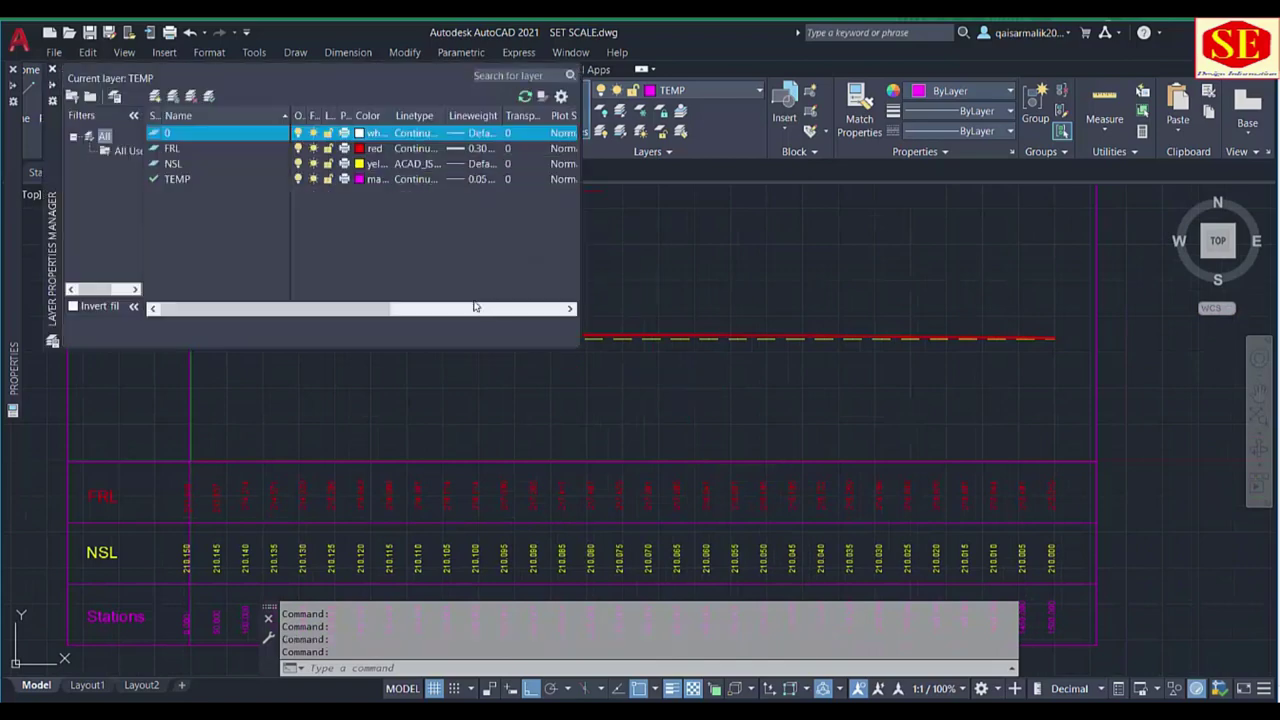
click(156, 97)
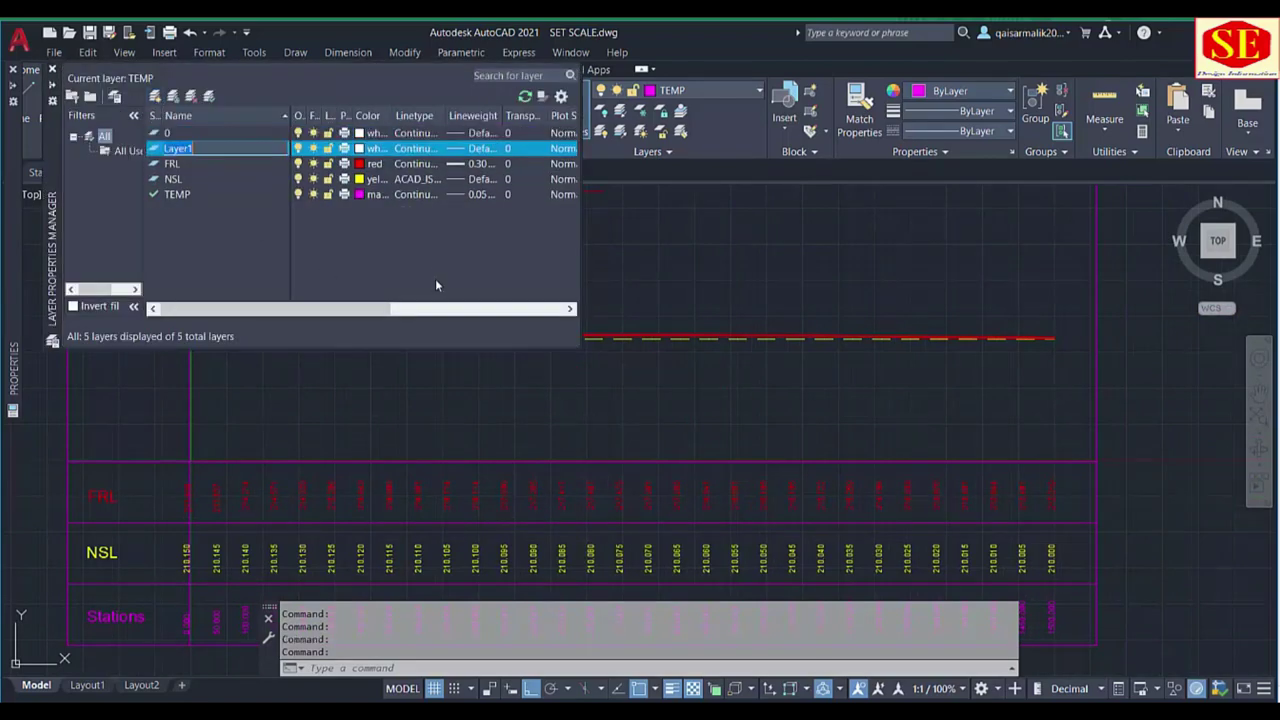
text(H GRA)
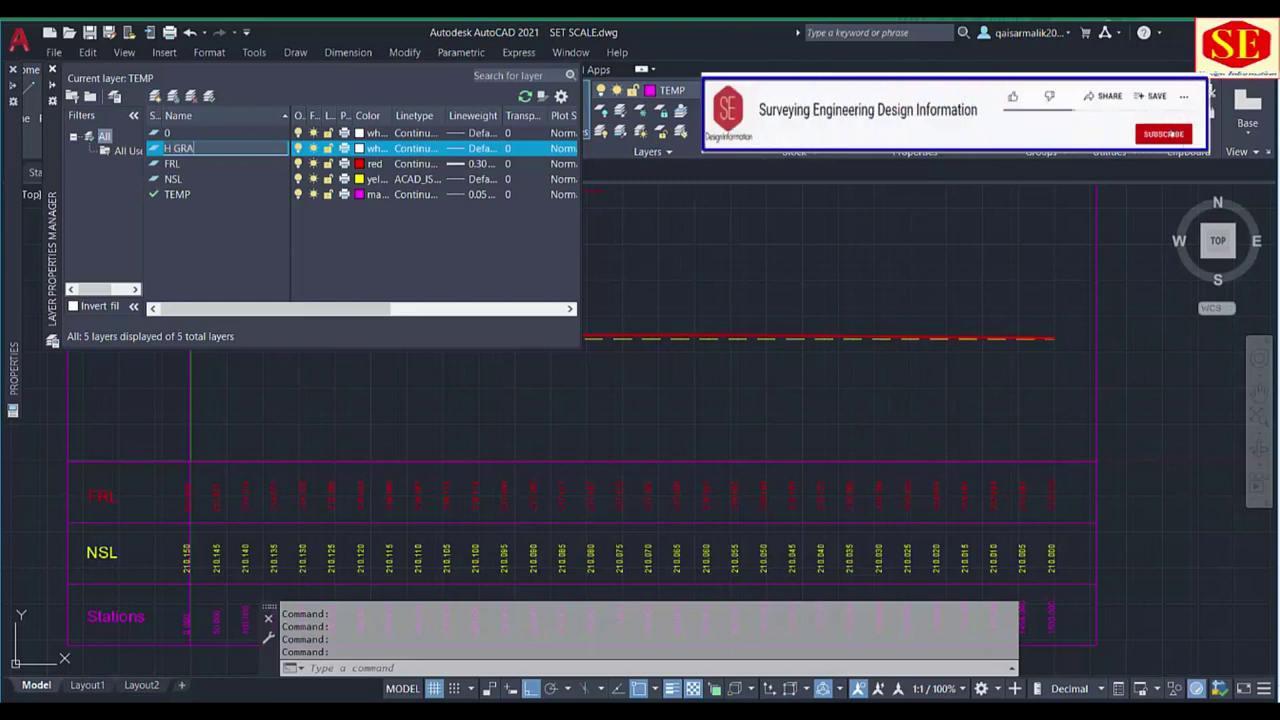
text(D)
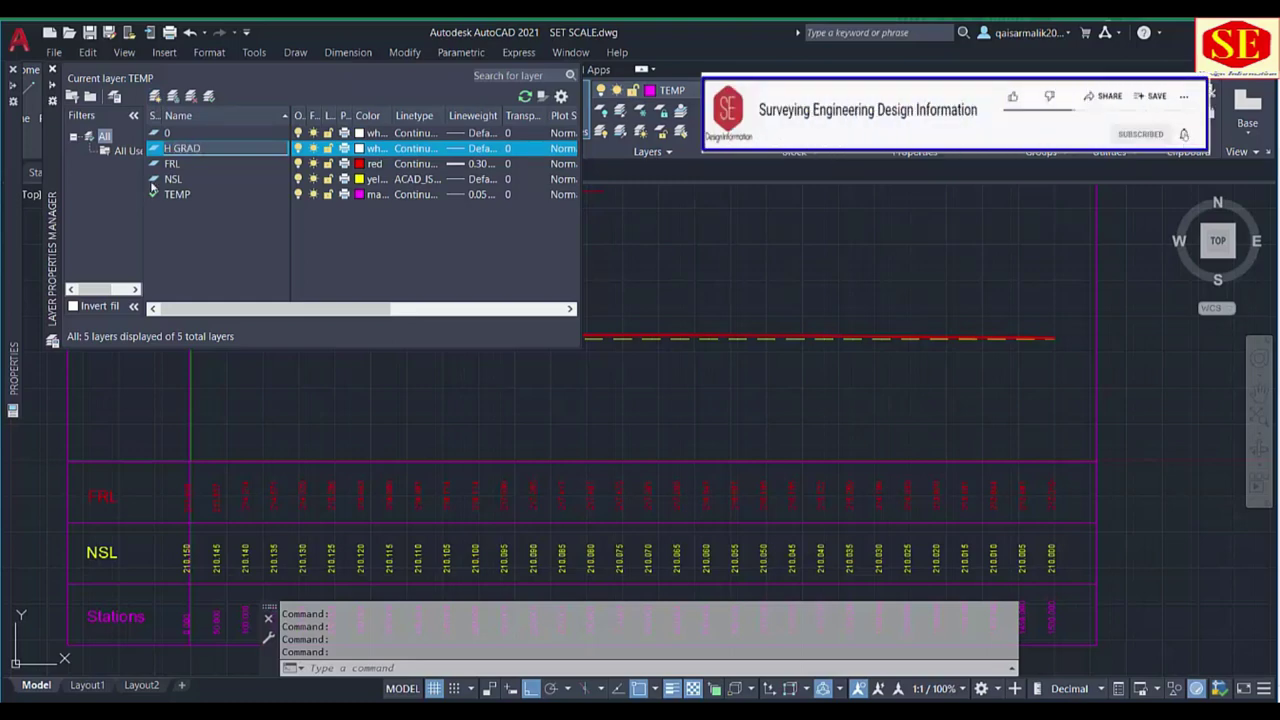
text(NE)
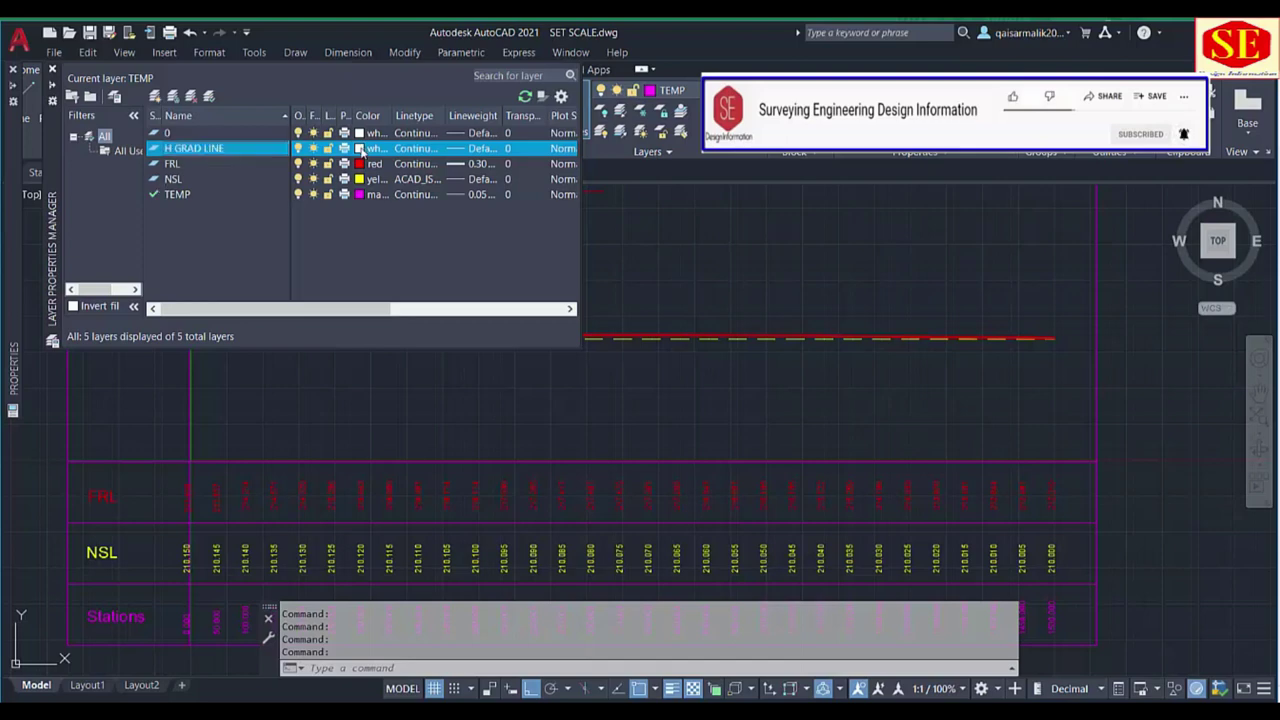
click(363, 148)
click(645, 316)
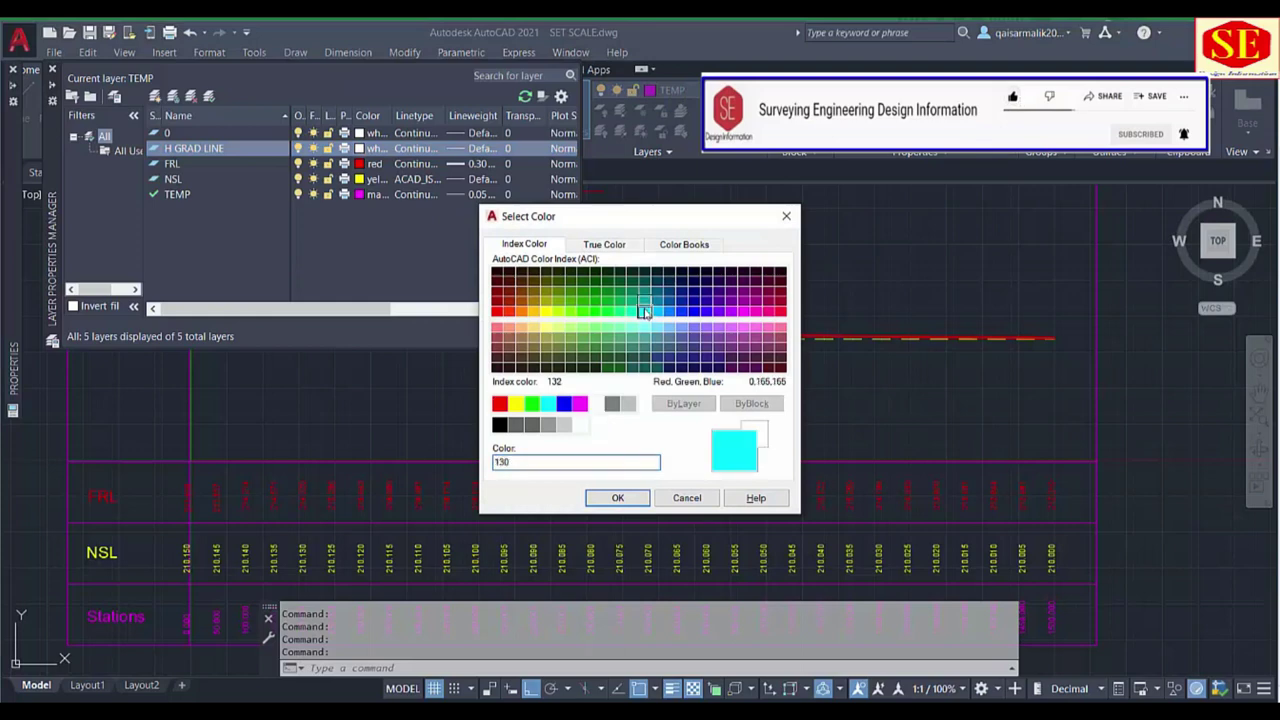
click(617, 497)
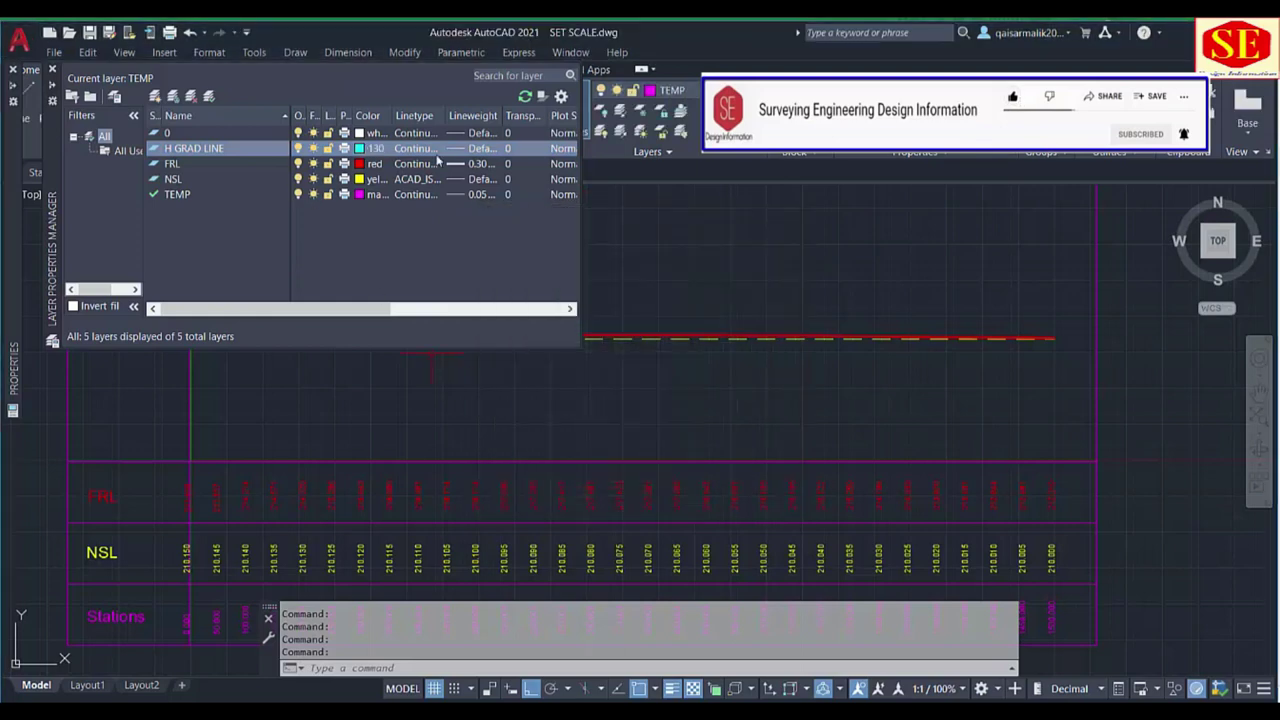
Load the DOT linetype from the library for the H GRAD LINE layer
click(420, 149)
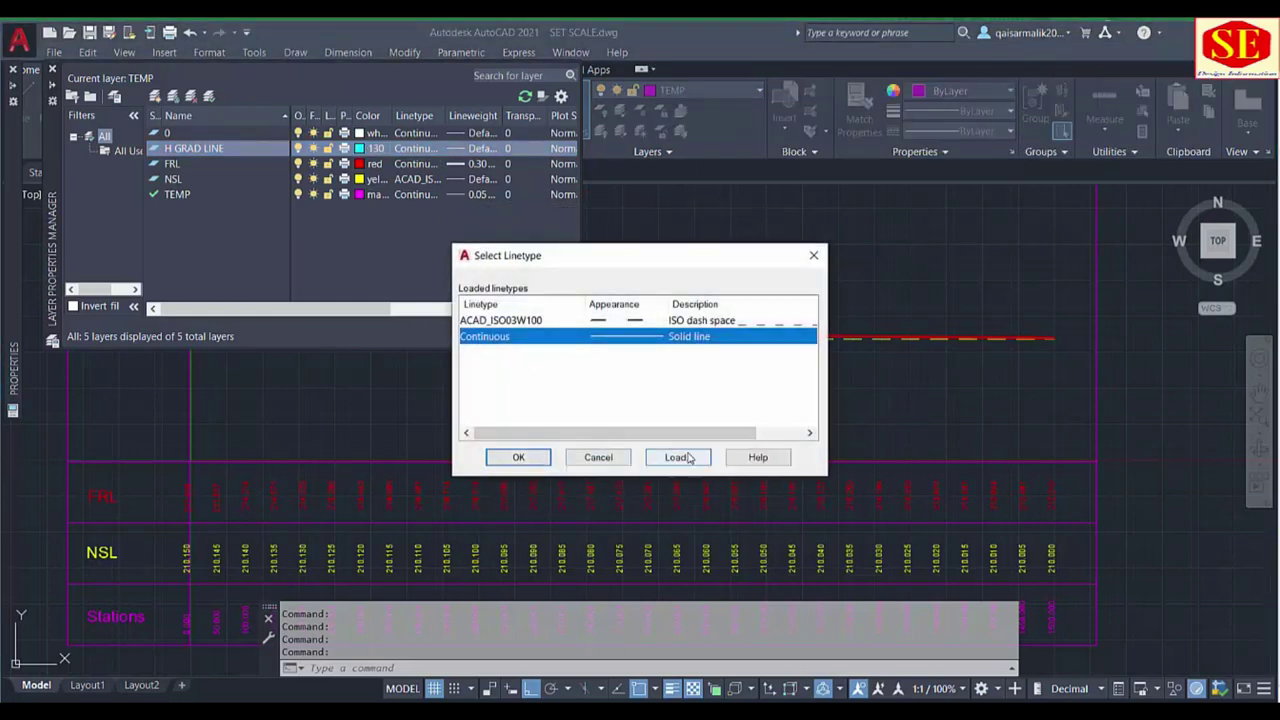
click(678, 457)
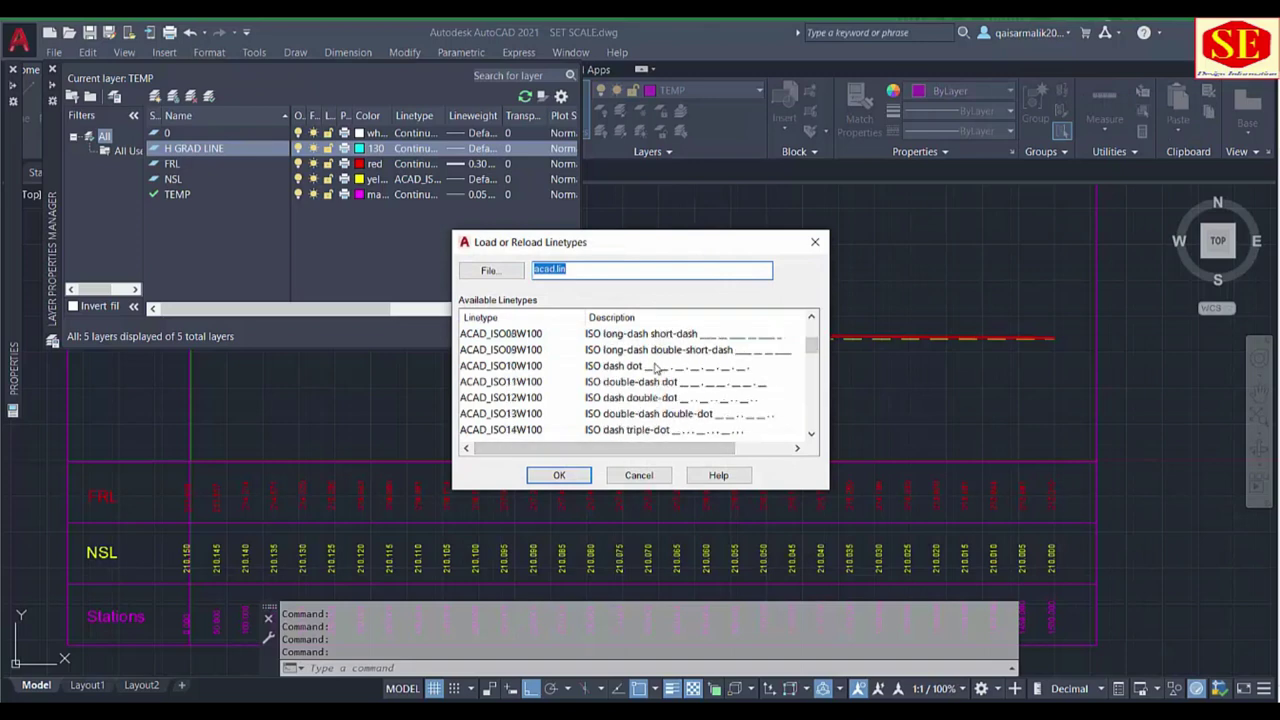
scroll(628, 396, down, 1)
scroll(628, 396, down, 2)
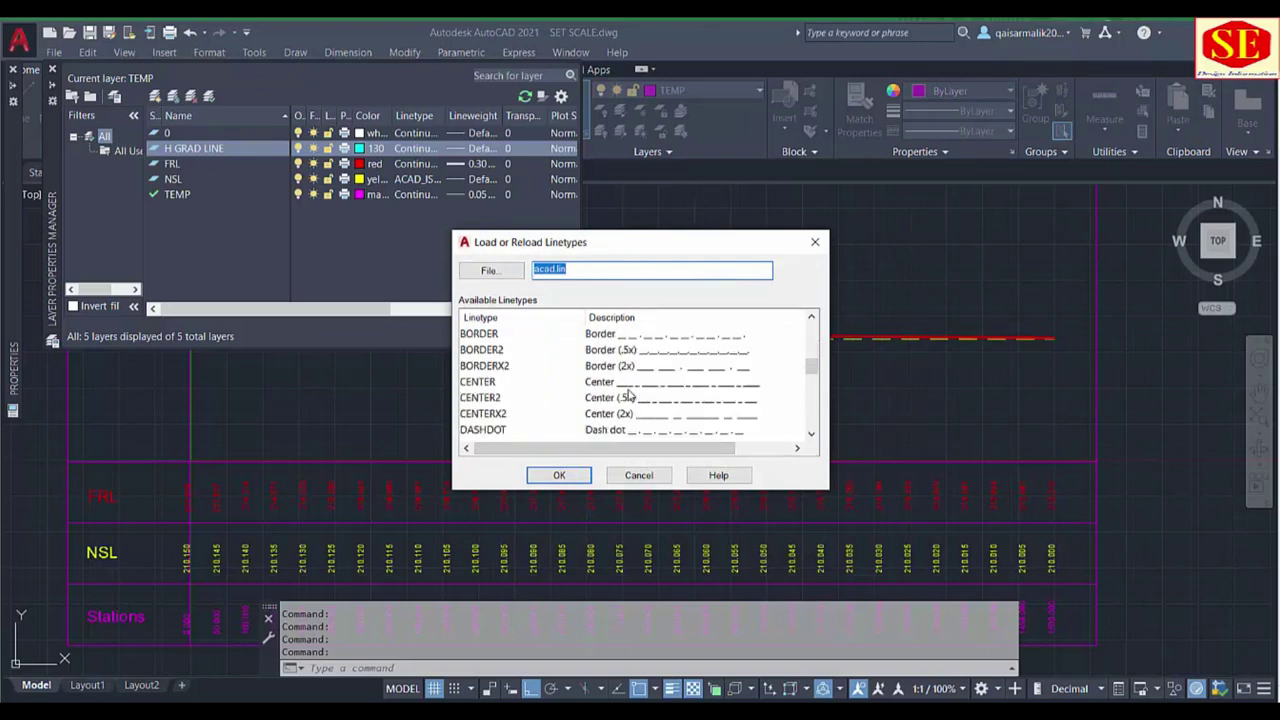
scroll(628, 396, down, 4)
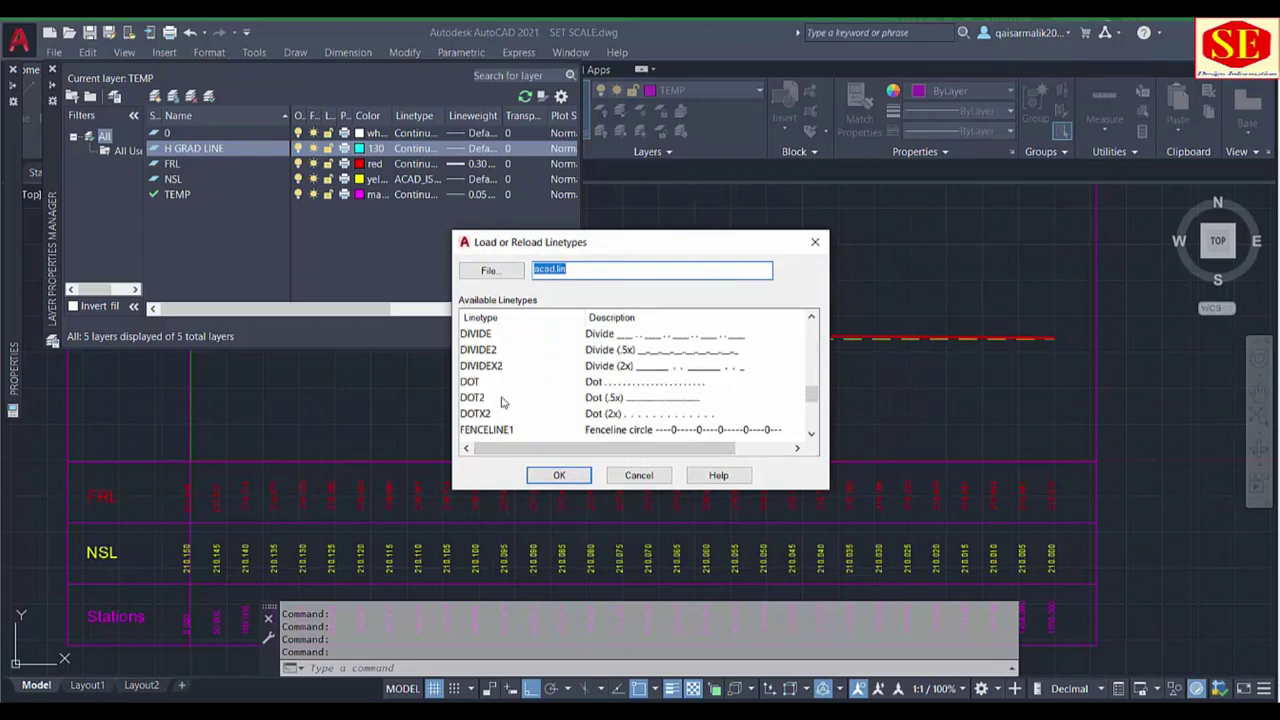
click(468, 382)
click(556, 476)
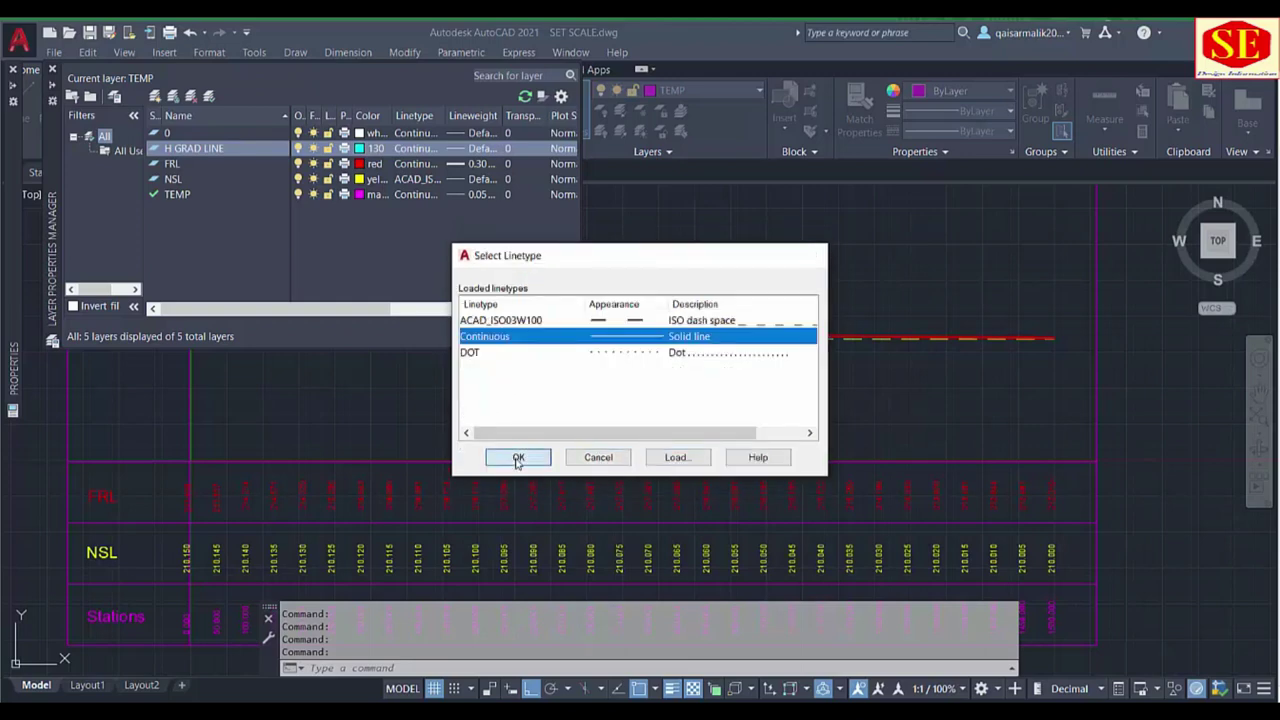
click(513, 458)
Add a second layer, V GRID LINE, in green colour 93
click(157, 97)
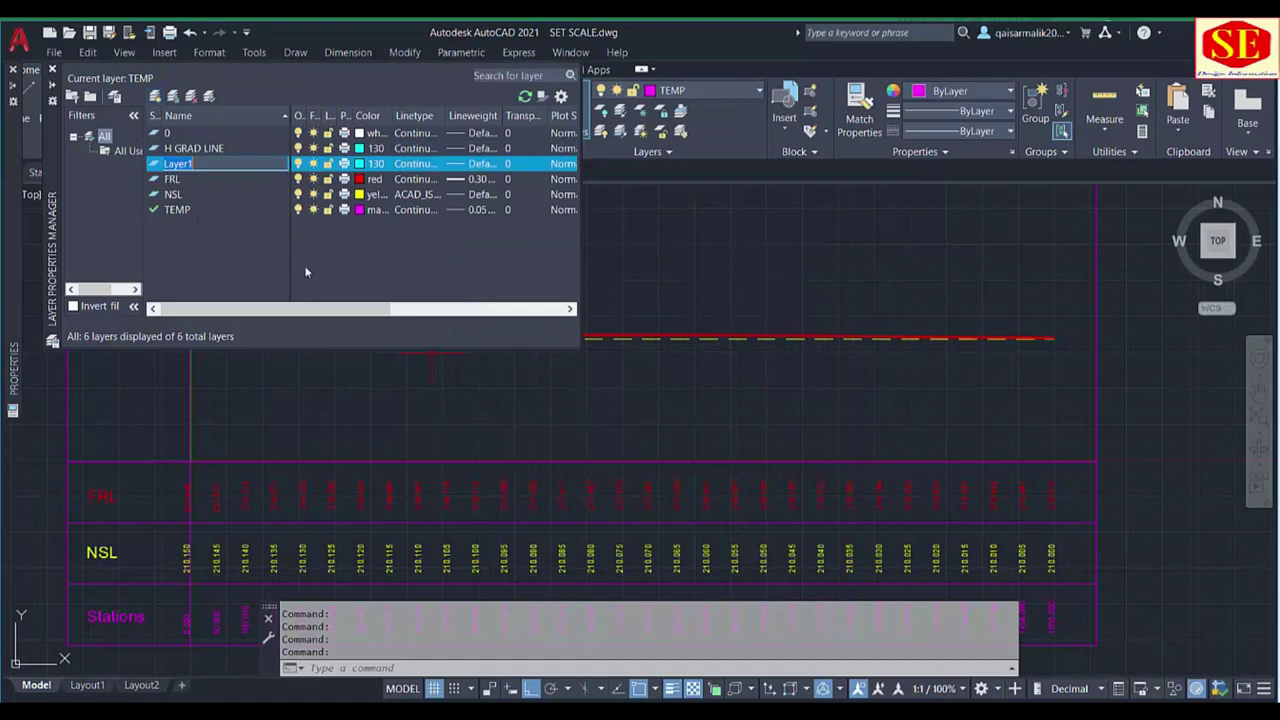
text(V GRID LINE)
click(358, 165)
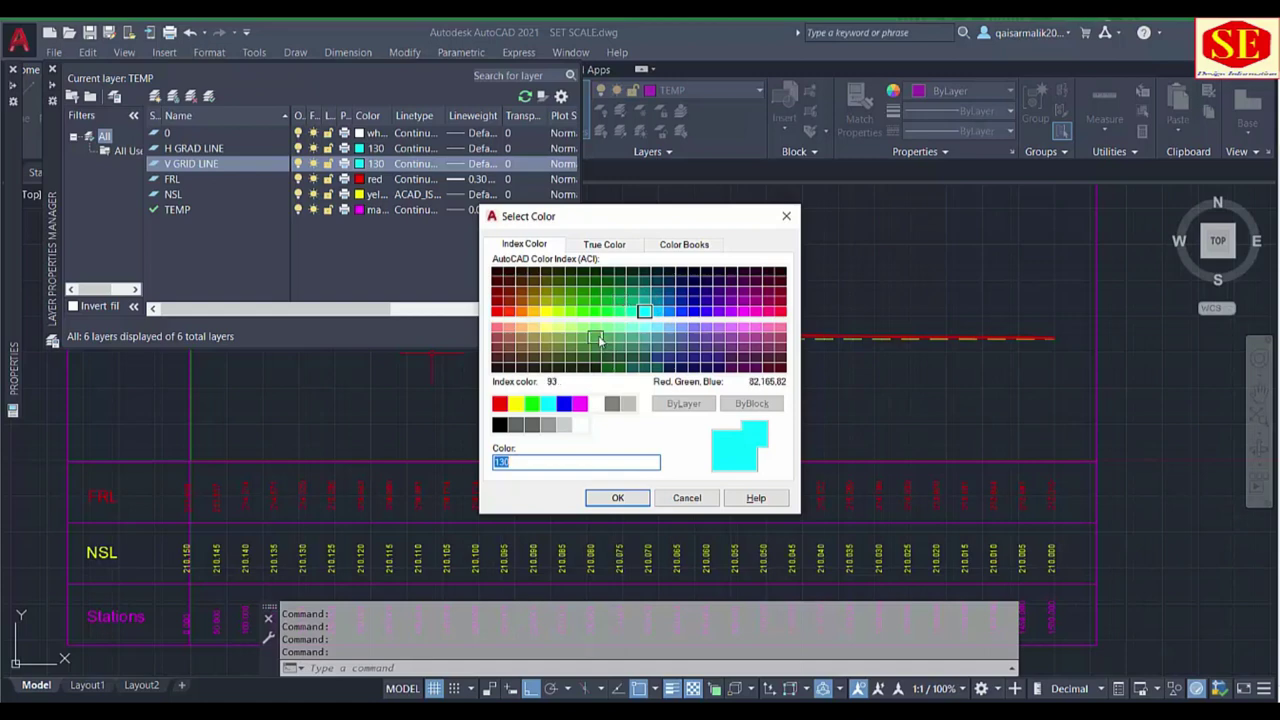
click(599, 340)
click(617, 497)
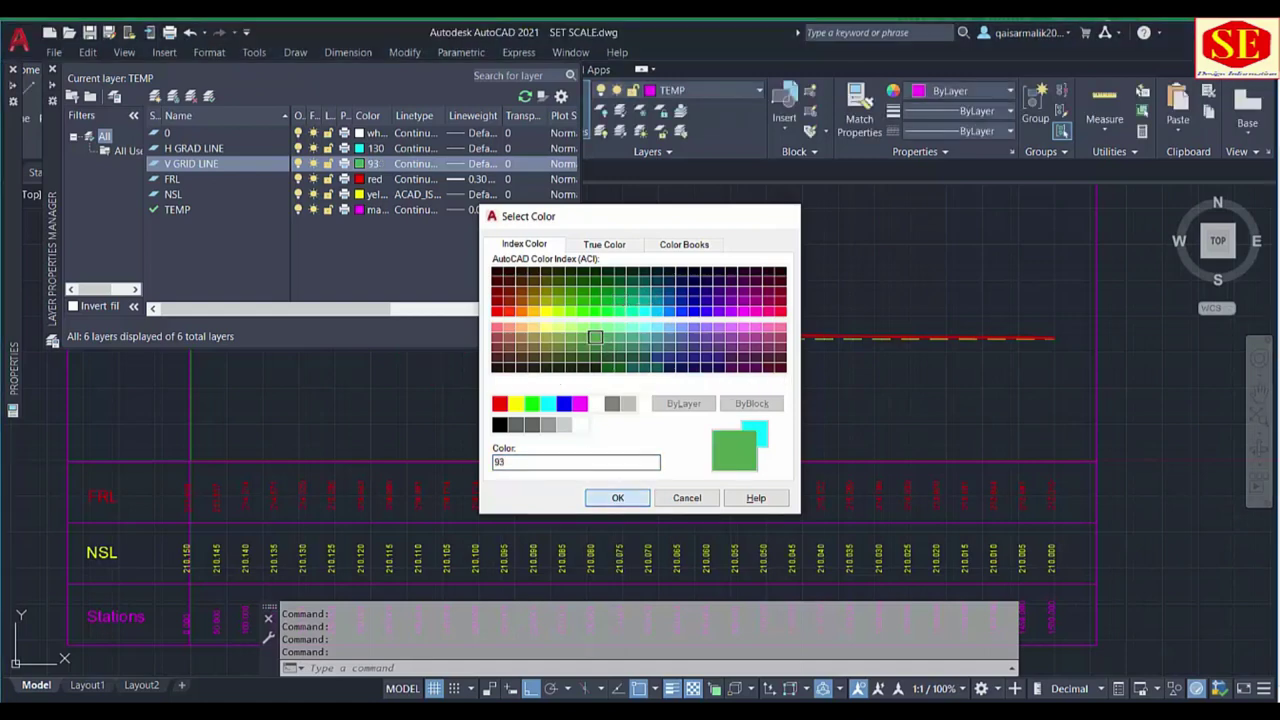
click(676, 93)
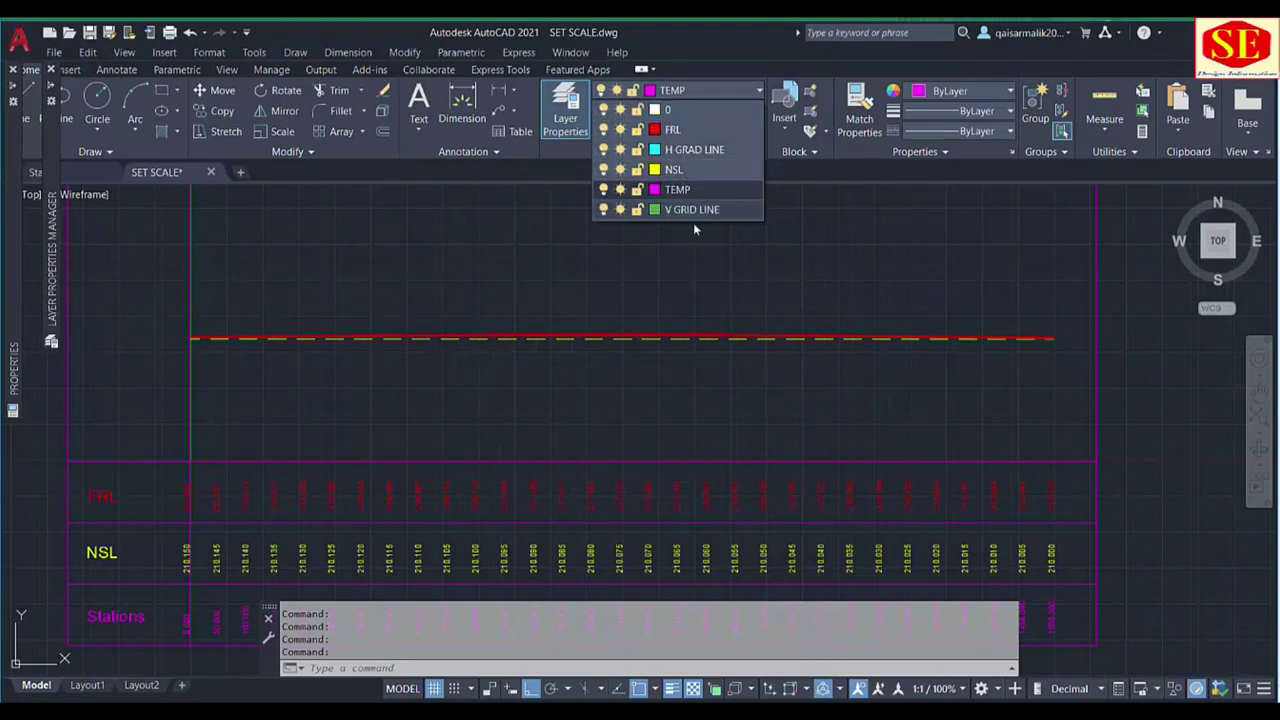
Make H GRAD LINE the current layer and bring the red dashed line into view
click(700, 149)
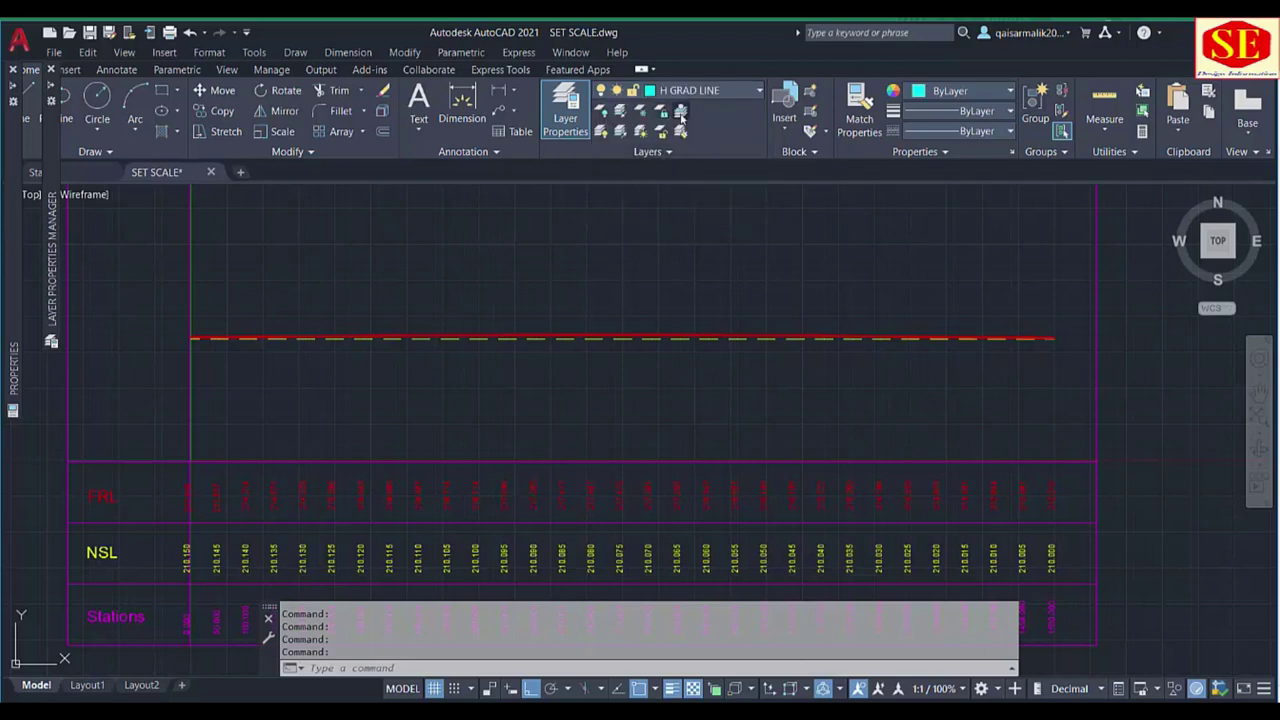
scroll(271, 346, up, 2)
scroll(300, 380, up, 1)
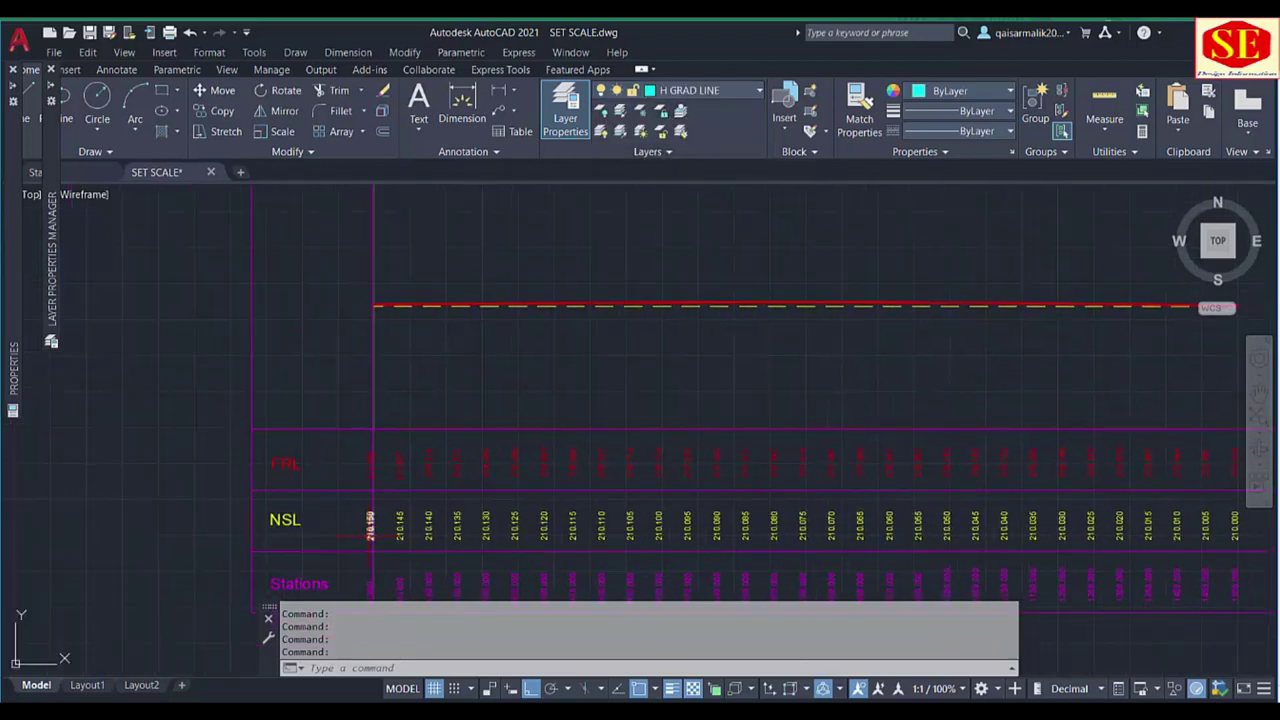
scroll(350, 420, up, 3)
scroll(400, 450, up, 3)
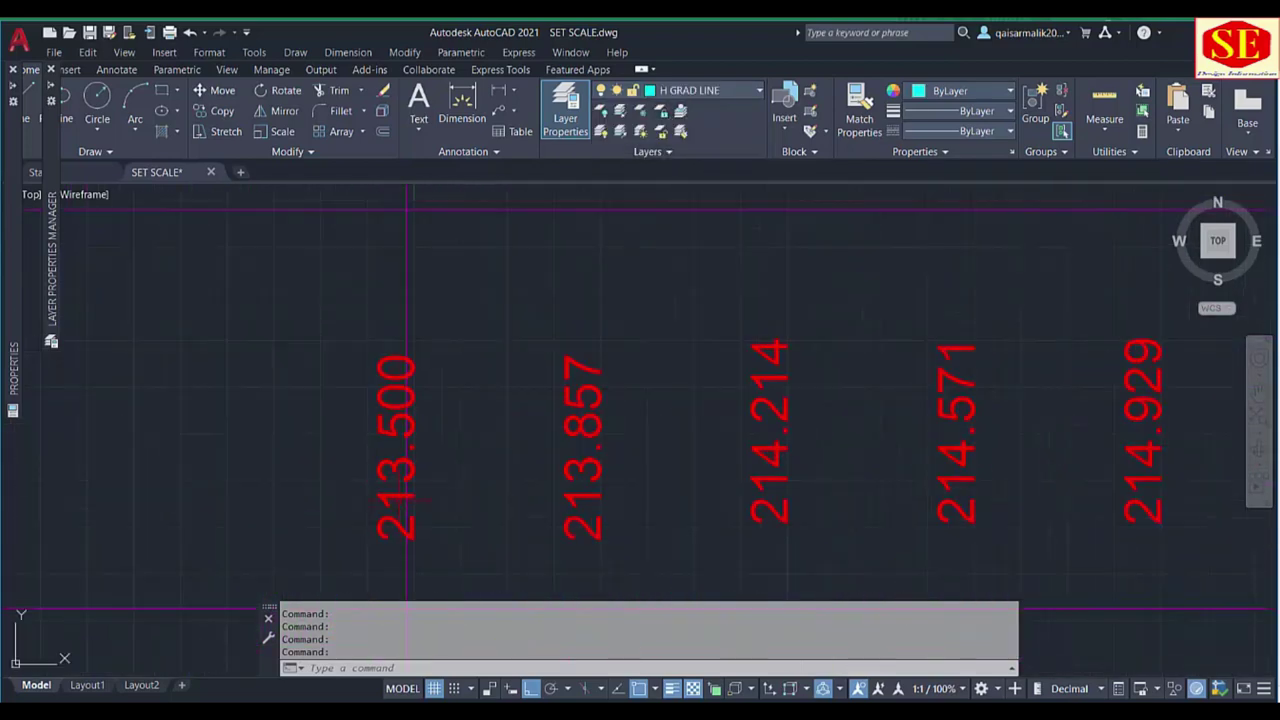
scroll(406, 480, down, 4)
scroll(404, 475, down, 4)
middle_drag(444, 313, 444, 378)
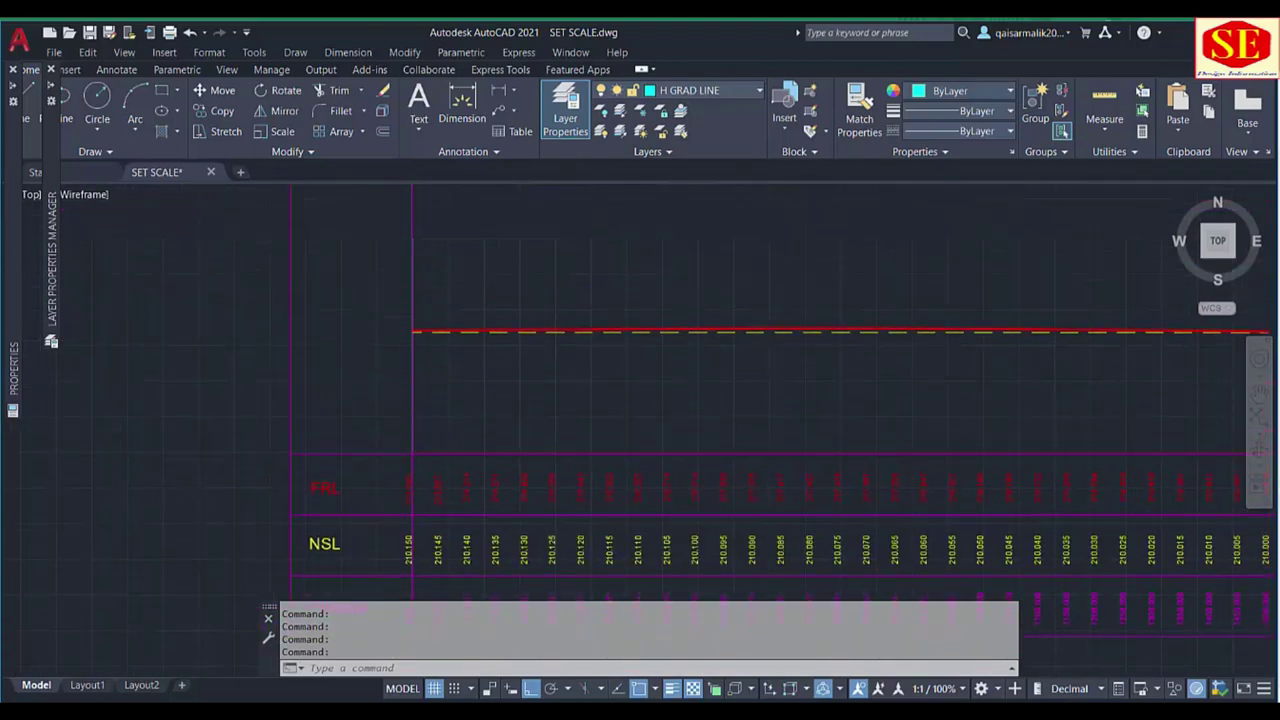
Start a polyline (PL) with its first point at 0,215.0
text(PL)
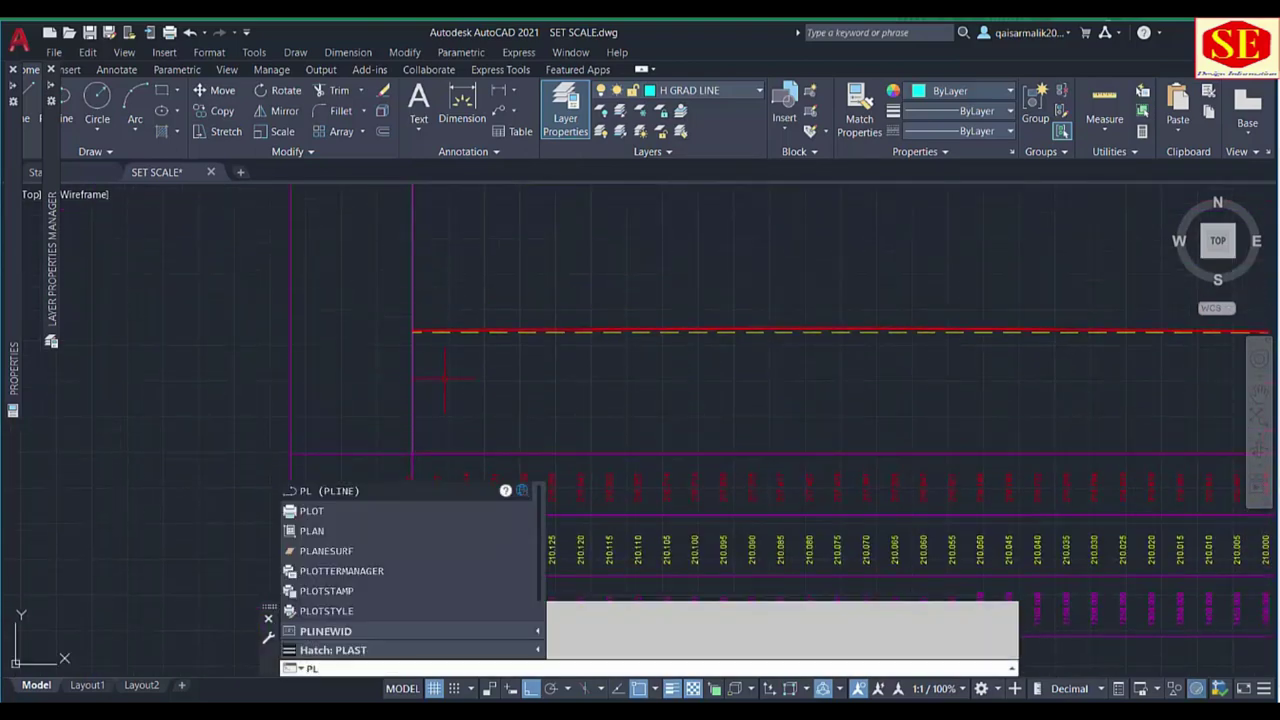
key(Return)
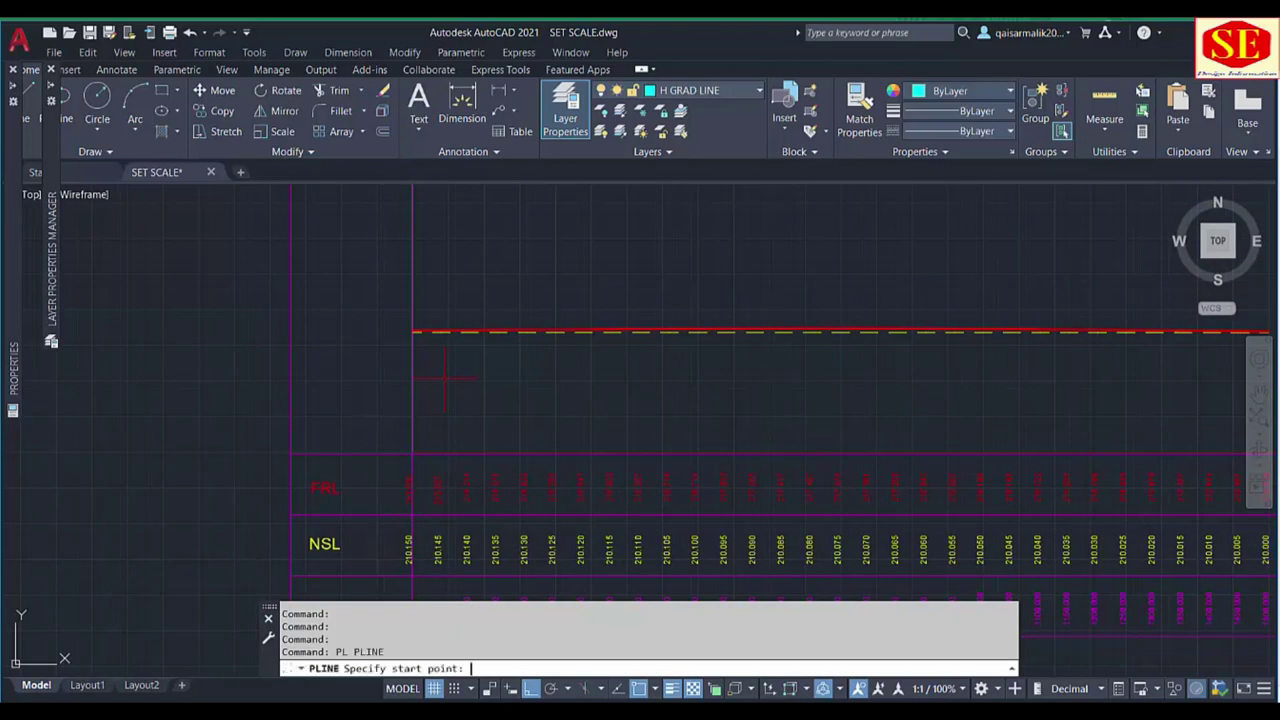
scroll(385, 332, up, 2)
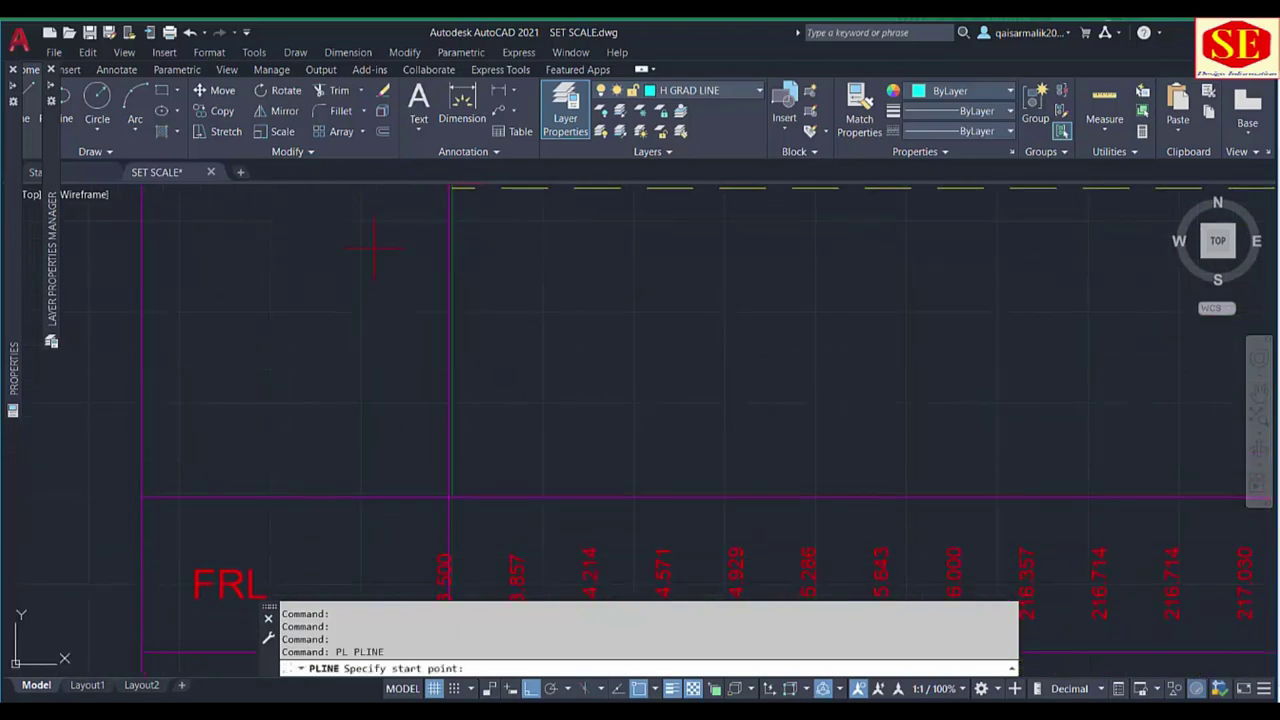
scroll(370, 345, down, 2)
scroll(390, 520, up, 3)
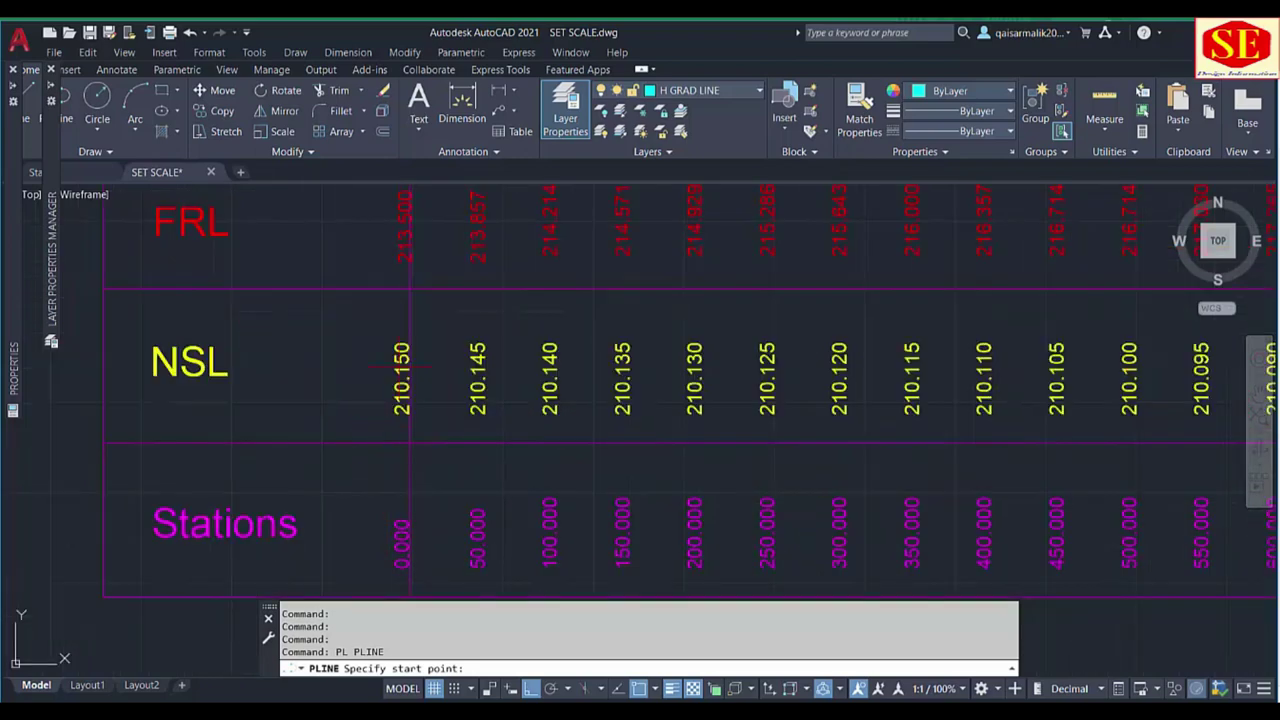
scroll(410, 260, up, 3)
middle_drag(357, 266, 357, 566)
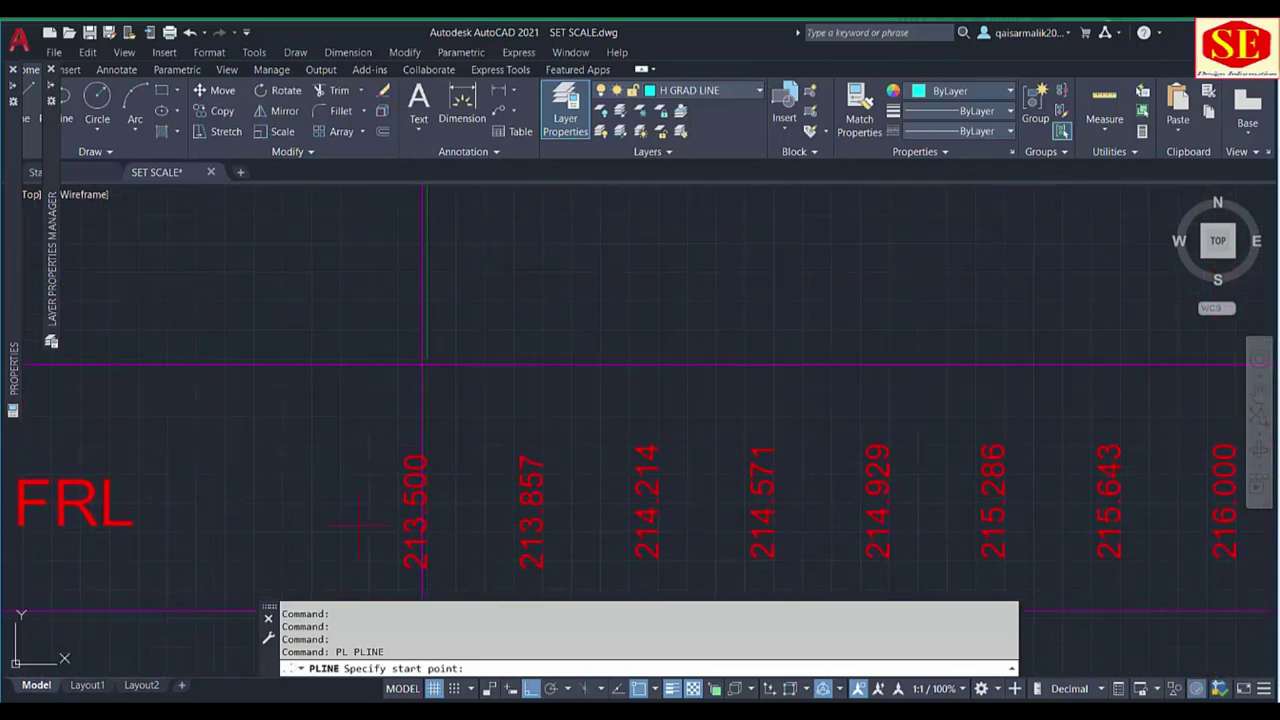
scroll(351, 371, down, 4)
middle_drag(351, 371, 338, 422)
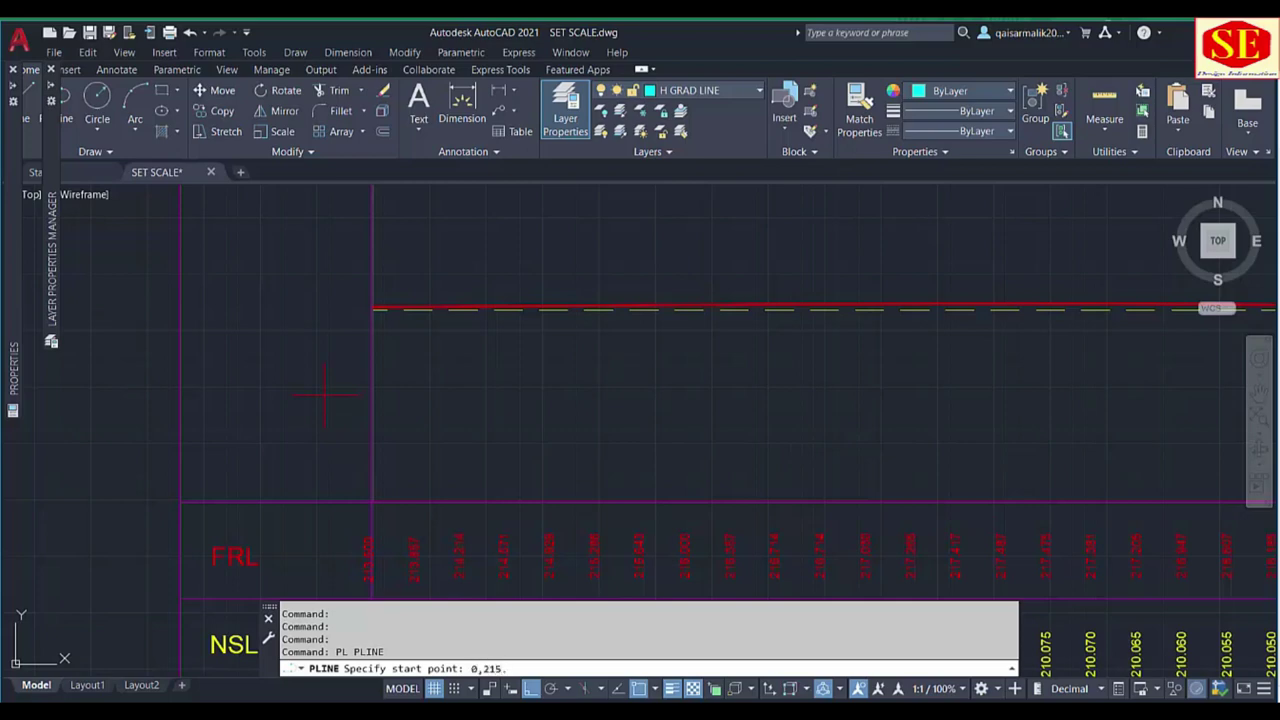
scroll(438, 302, down, 4)
text(0)
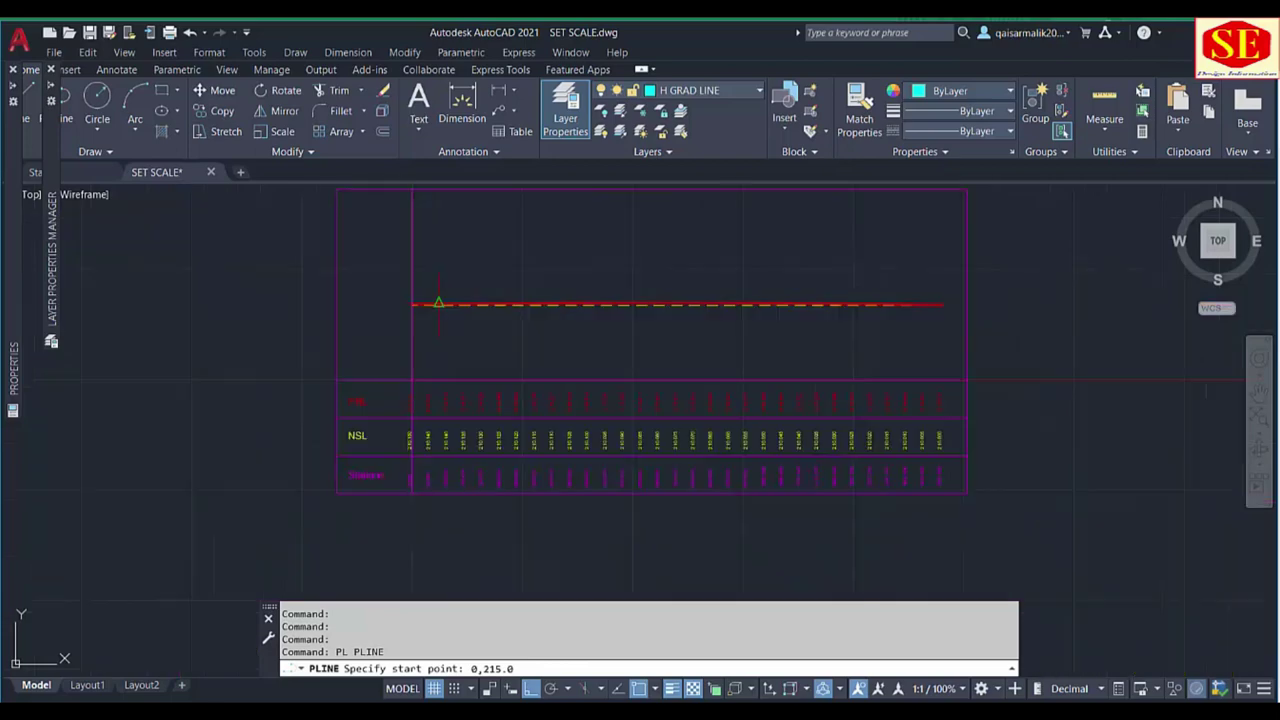
key(Return)
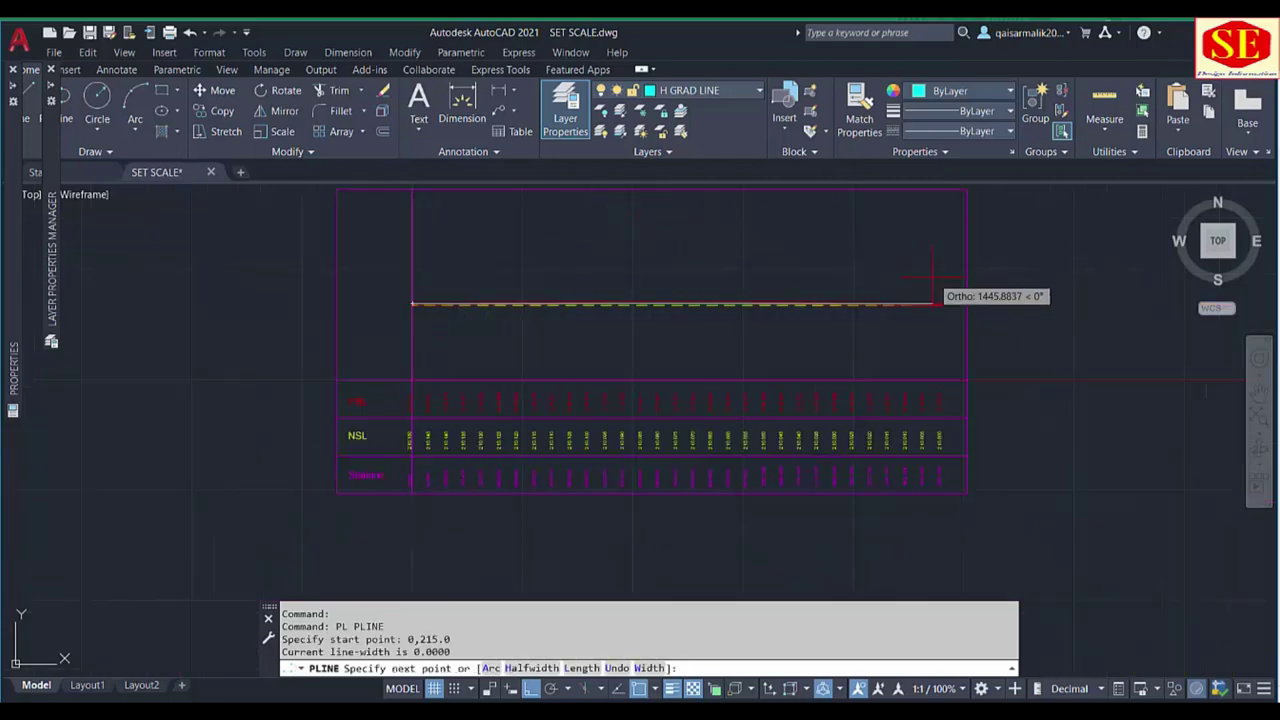
Run the level-215 polyline horizontally to the profile's right edge
scroll(1070, 306, up, 2)
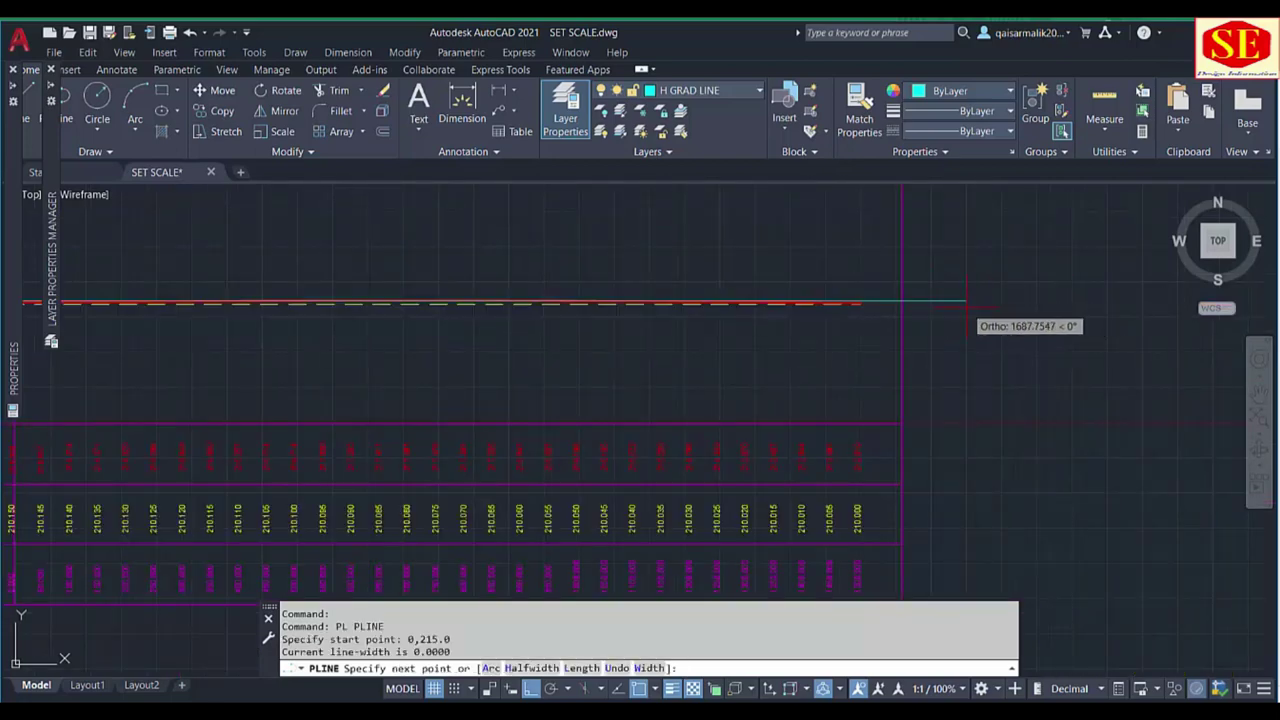
middle_drag(975, 303, 1060, 288)
scroll(1060, 288, up, 2)
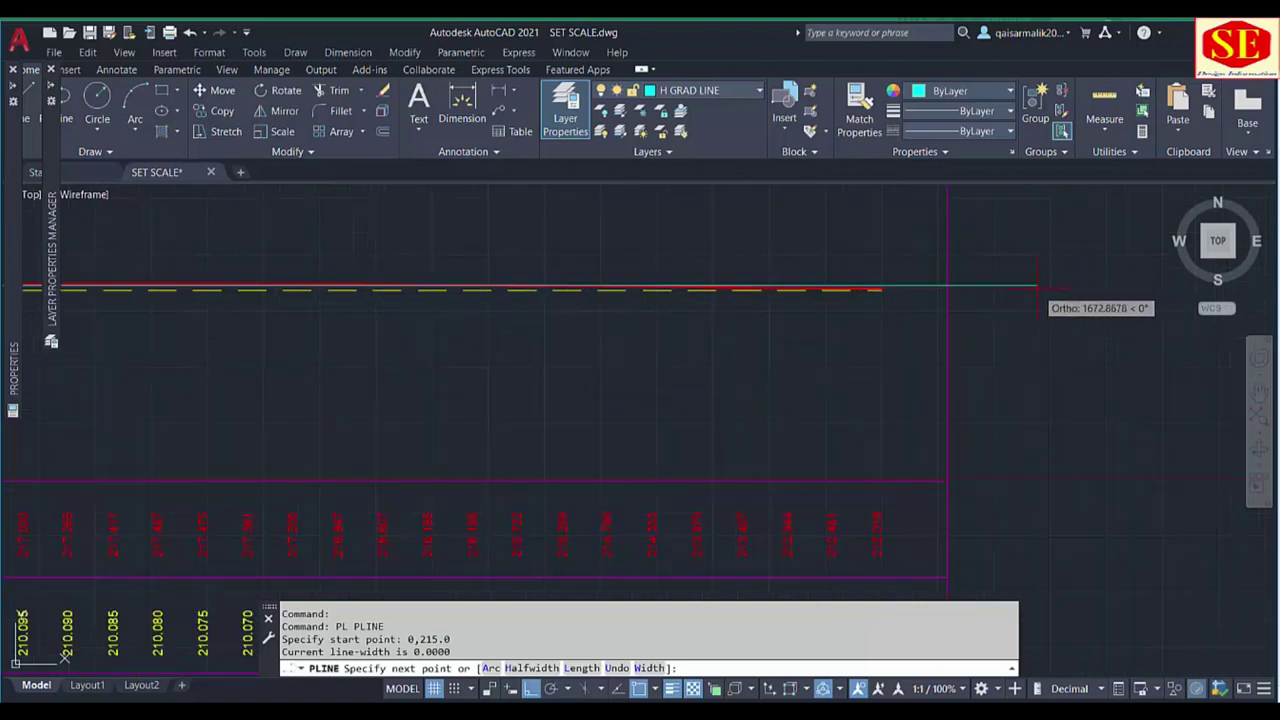
click(1040, 288)
key(Escape)
middle_drag(4, 344, 422, 334)
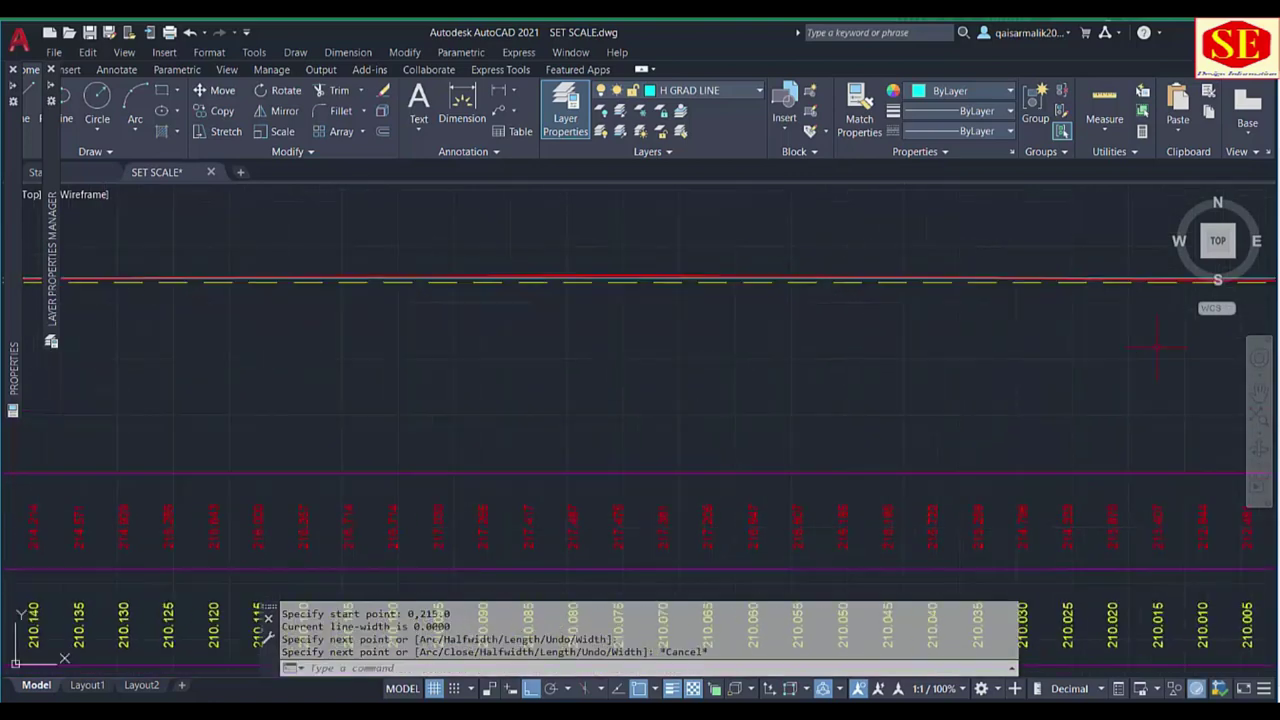
scroll(422, 334, up, 3)
scroll(597, 354, up, 2)
scroll(597, 354, up, 2)
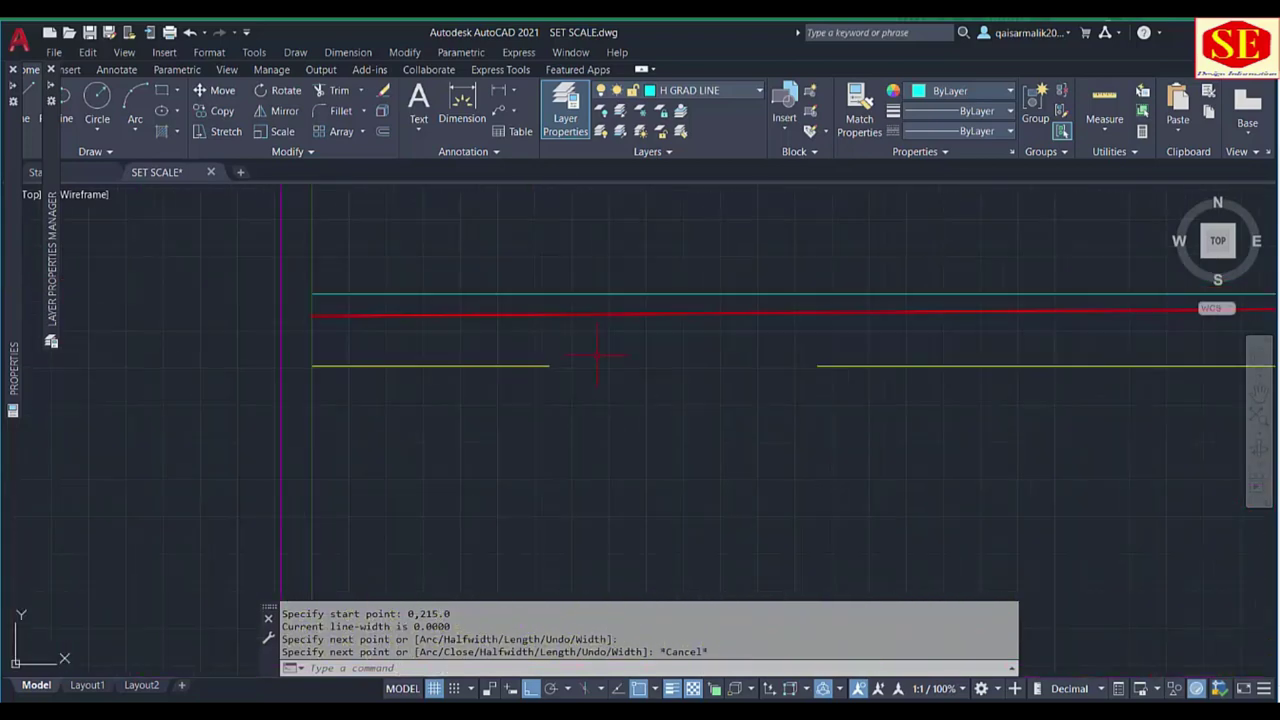
scroll(167, 364, down, 5)
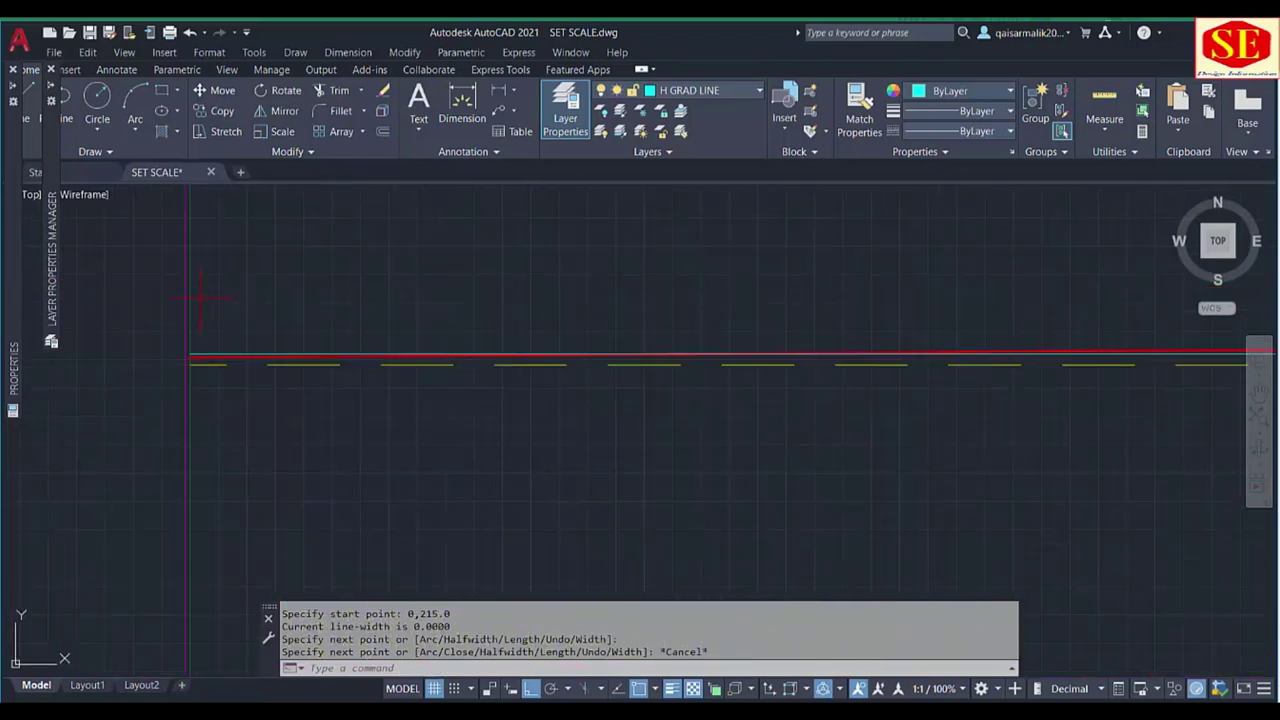
middle_drag(205, 237, 235, 300)
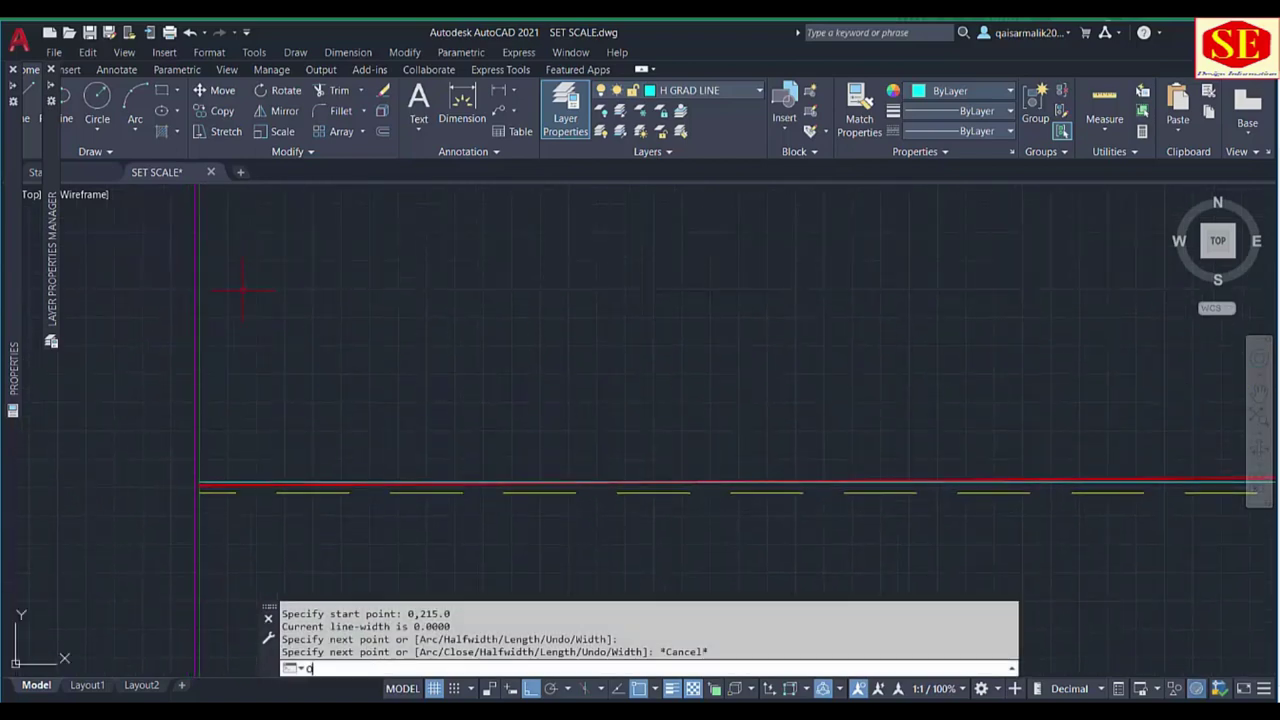
Offset the level-215 line upward four times at 25-unit spacing
text(o)
key(Return)
key(Return)
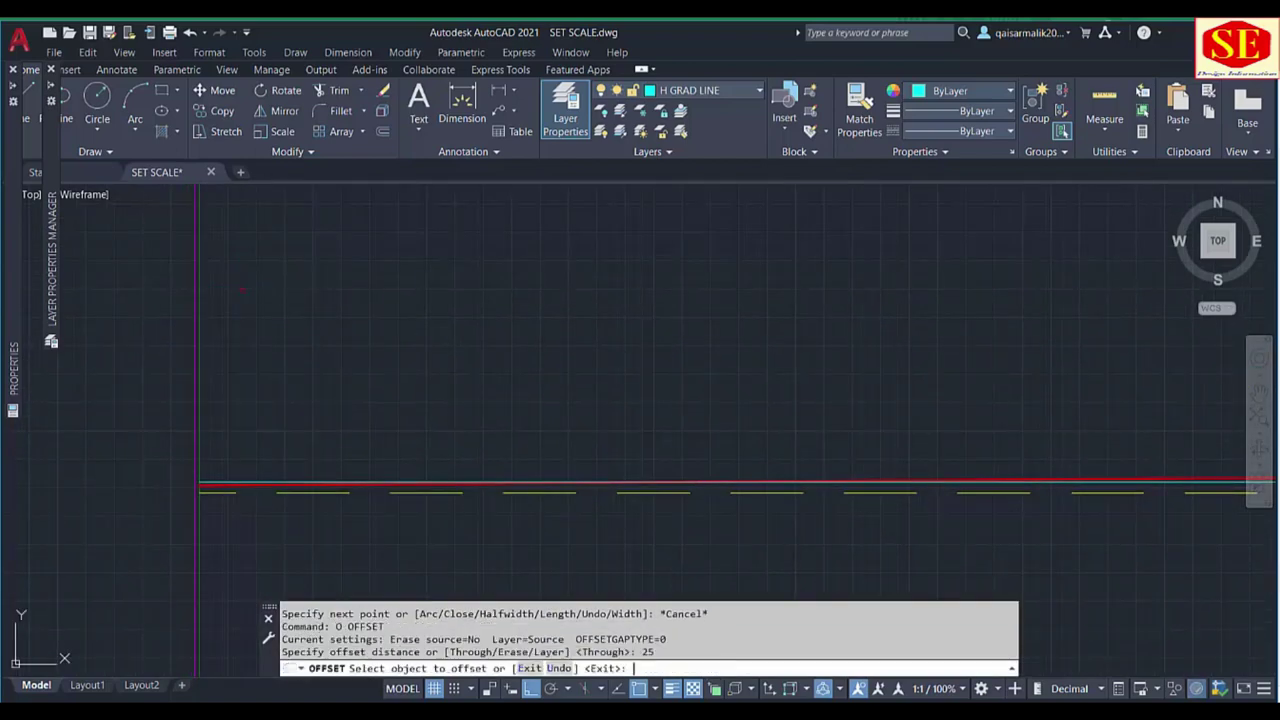
scroll(352, 520, up, 2)
scroll(352, 520, up, 2)
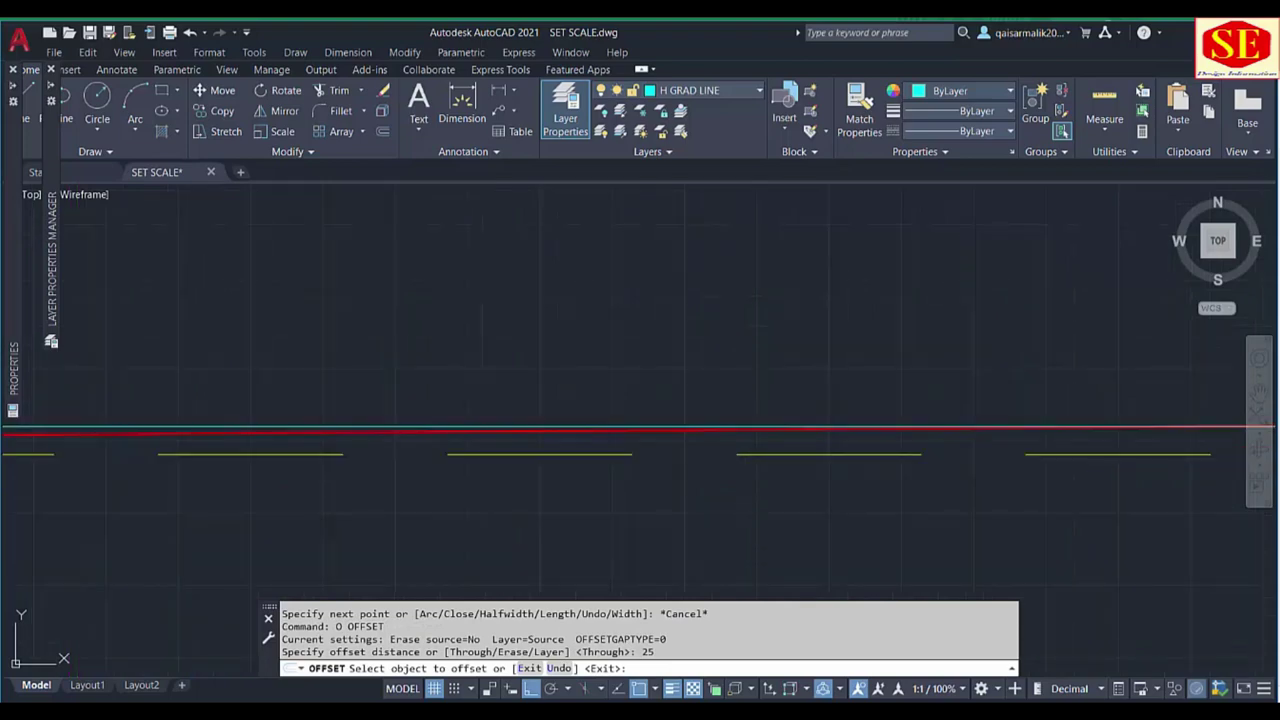
click(187, 430)
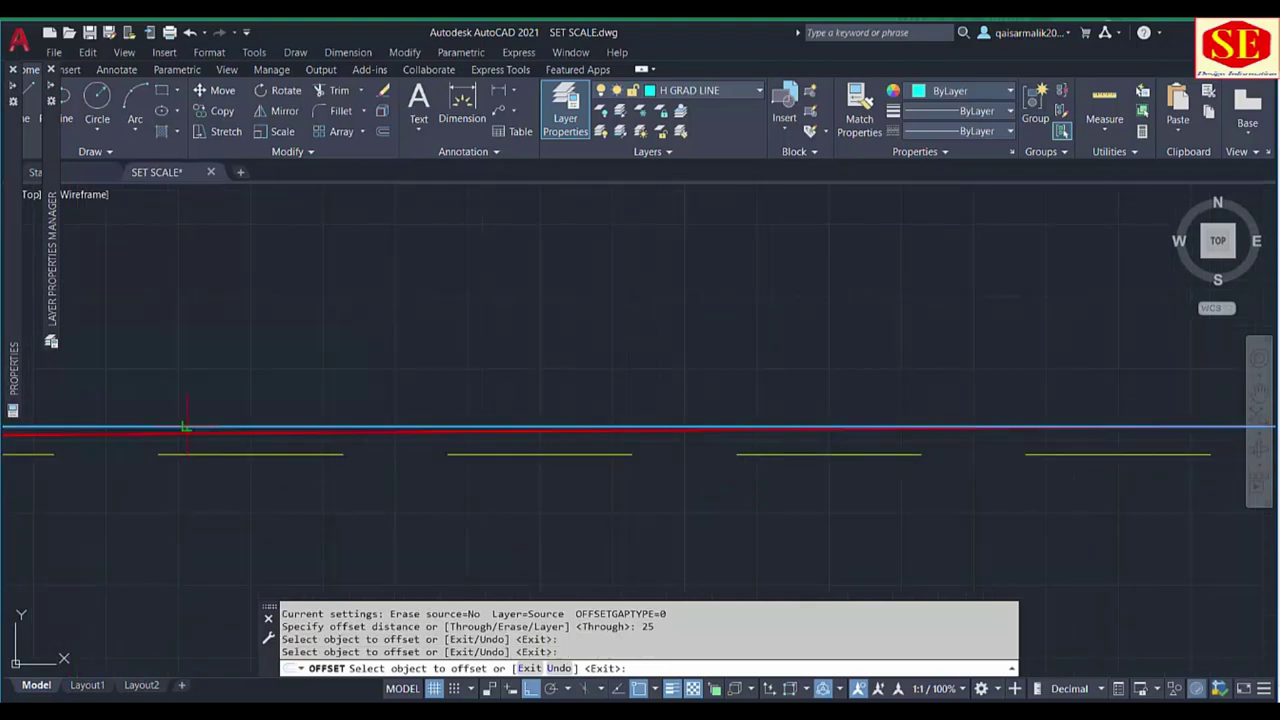
click(291, 356)
scroll(291, 356, down, 1)
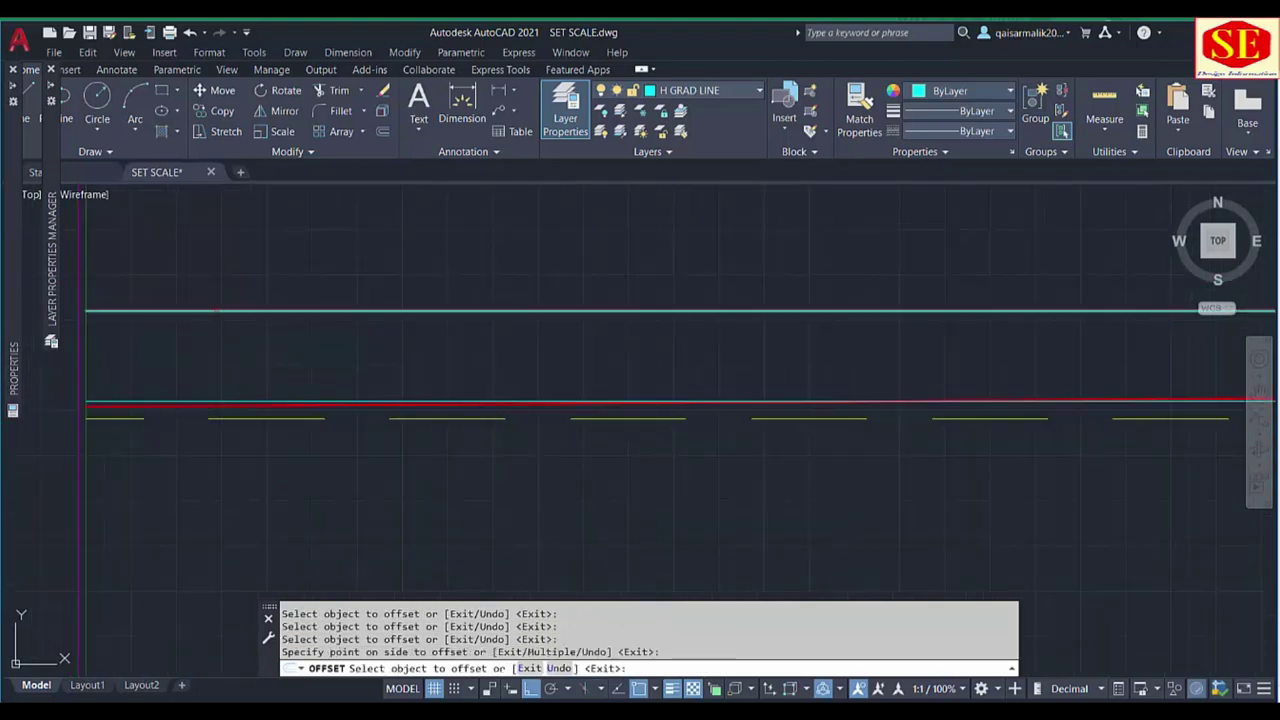
click(222, 311)
click(223, 251)
scroll(224, 262, down, 3)
mouse_move(224, 268)
middle_down()
mouse_move(228, 414)
mouse_move(210, 420)
middle_up()
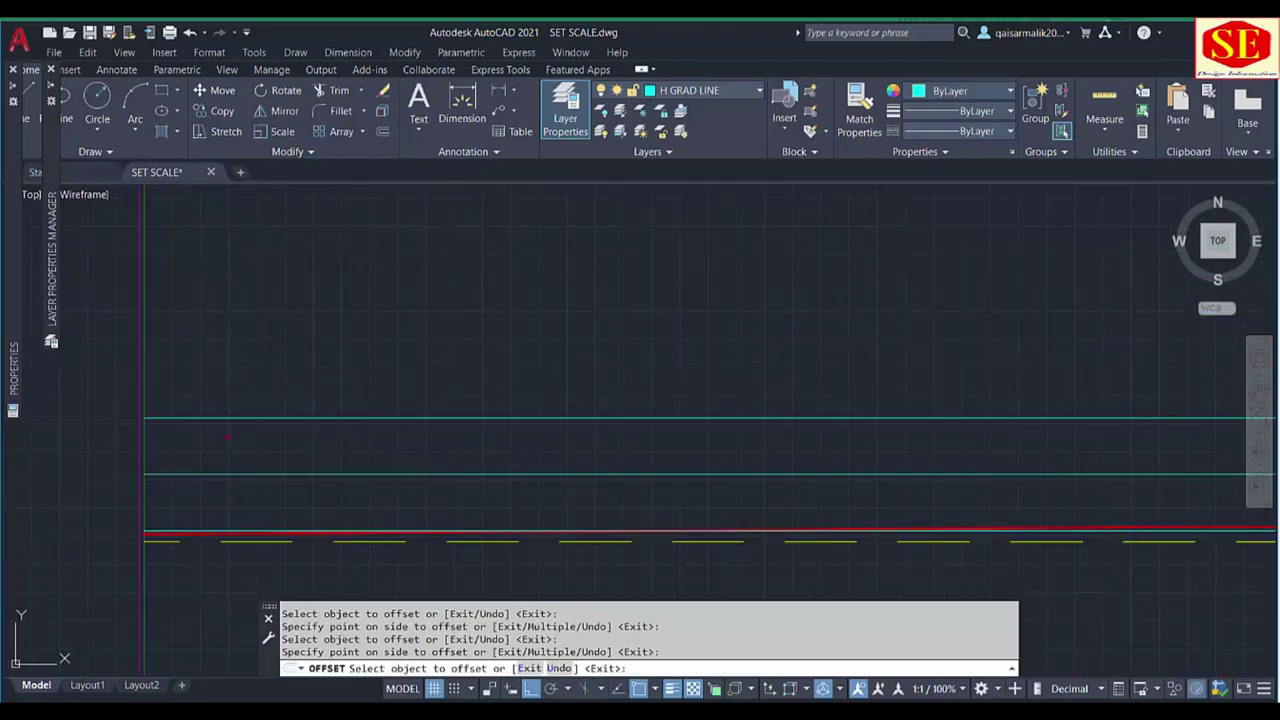
click(208, 420)
click(212, 380)
scroll(215, 323, down, 1)
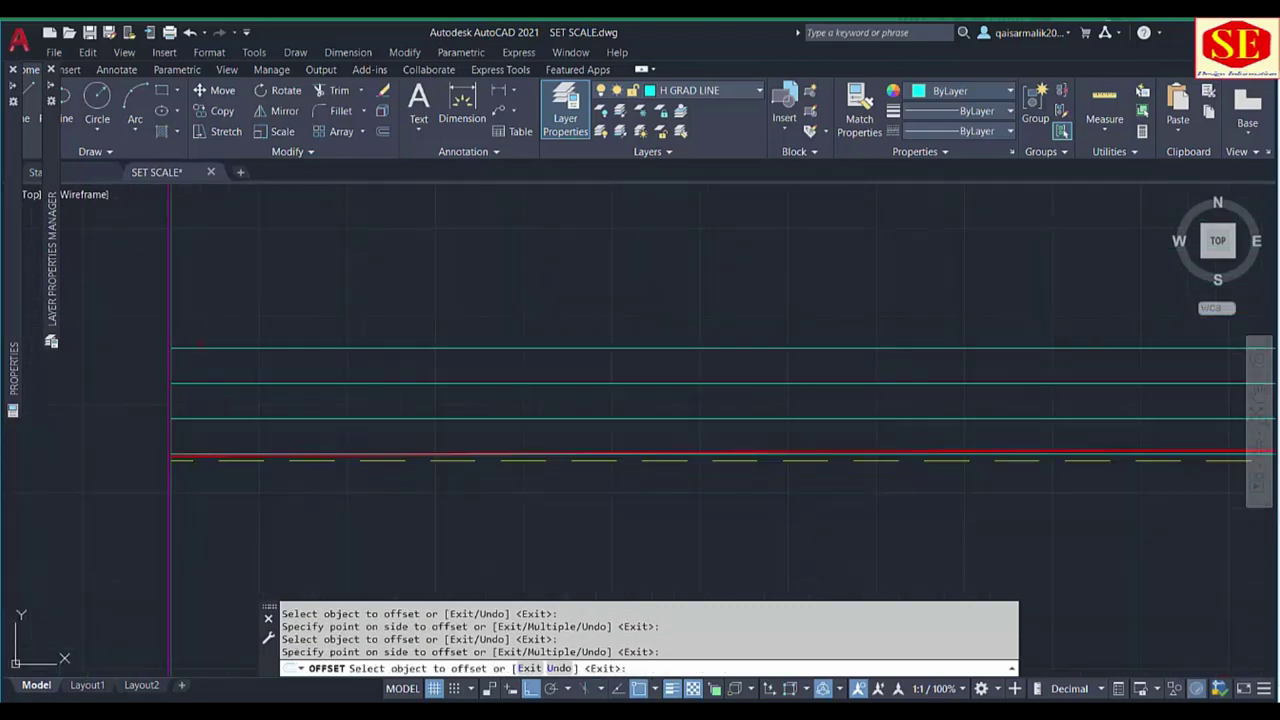
click(200, 347)
click(227, 302)
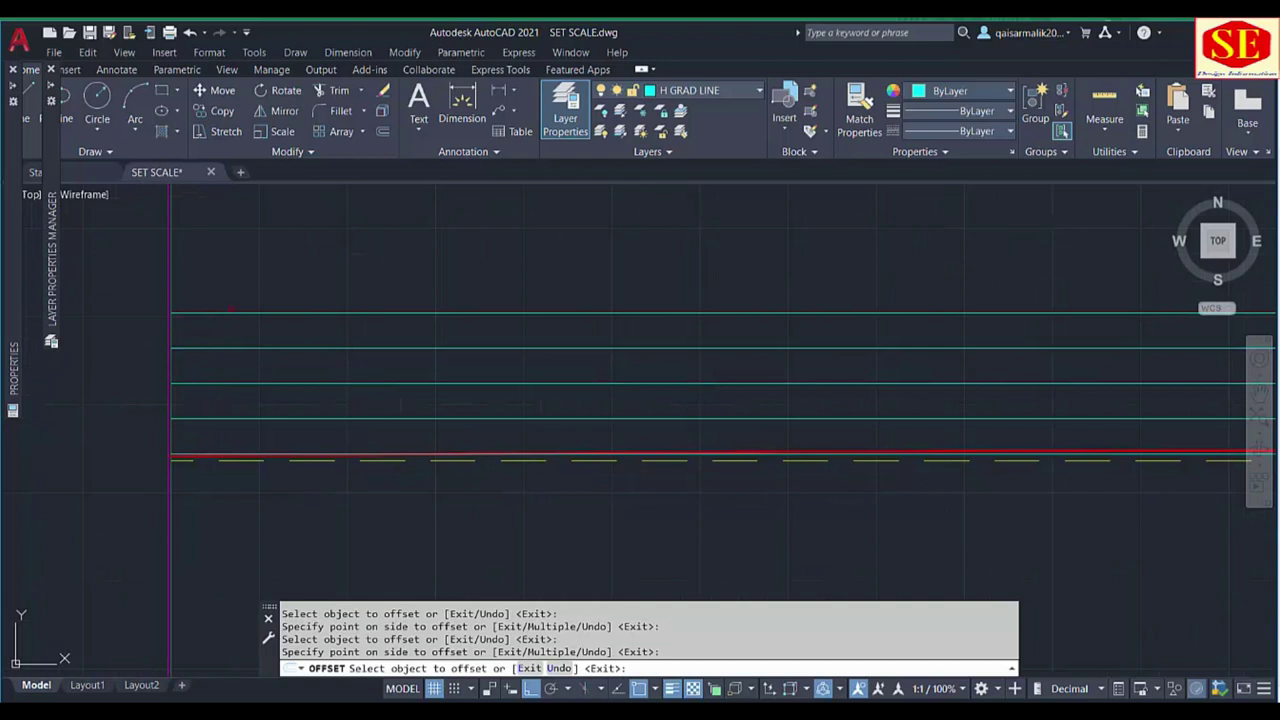
scroll(230, 311, down, 2)
key(Escape)
Copy the five grid lines upward and erase the extra line at the top
text(c)
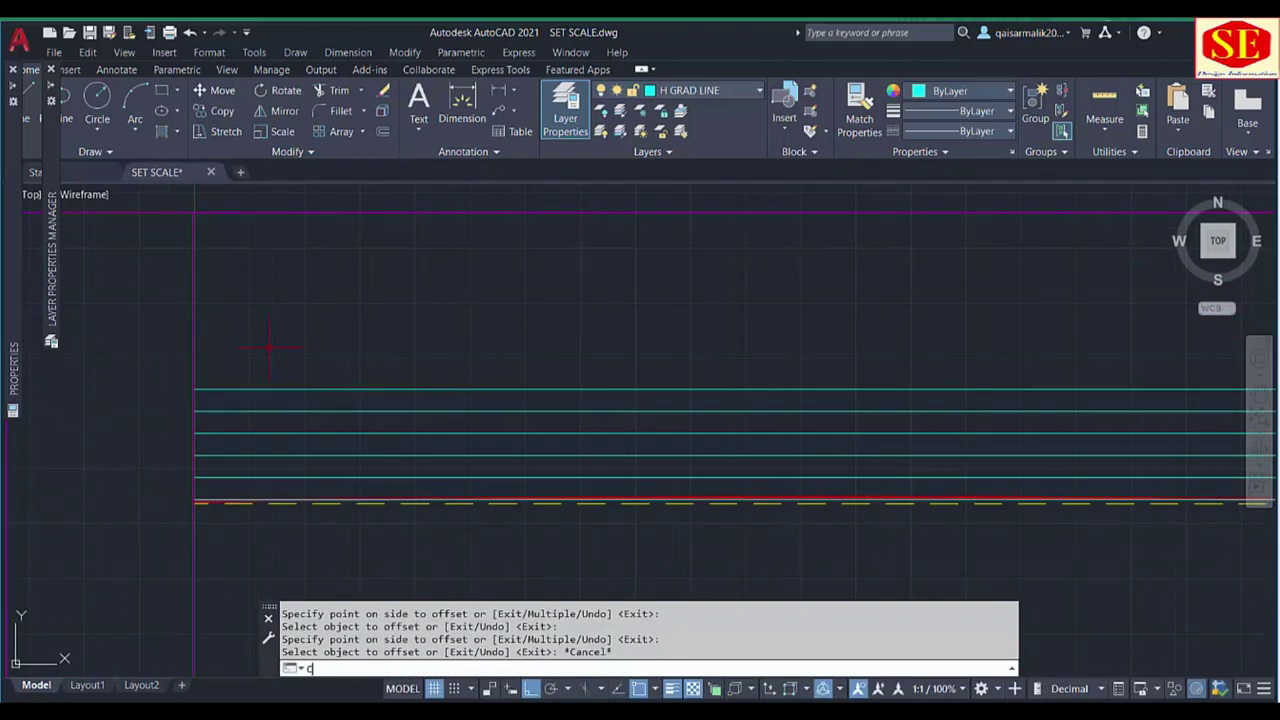
text(o)
key(Return)
click(296, 341)
click(208, 490)
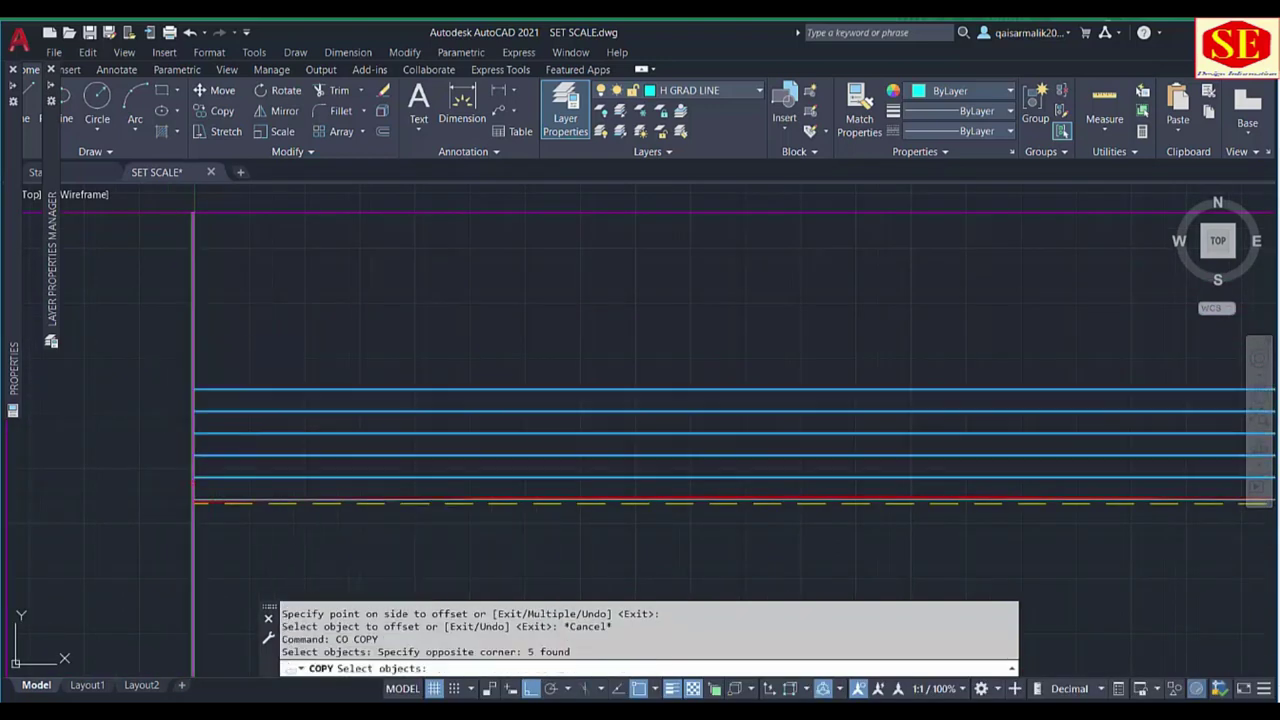
key(Return)
click(194, 477)
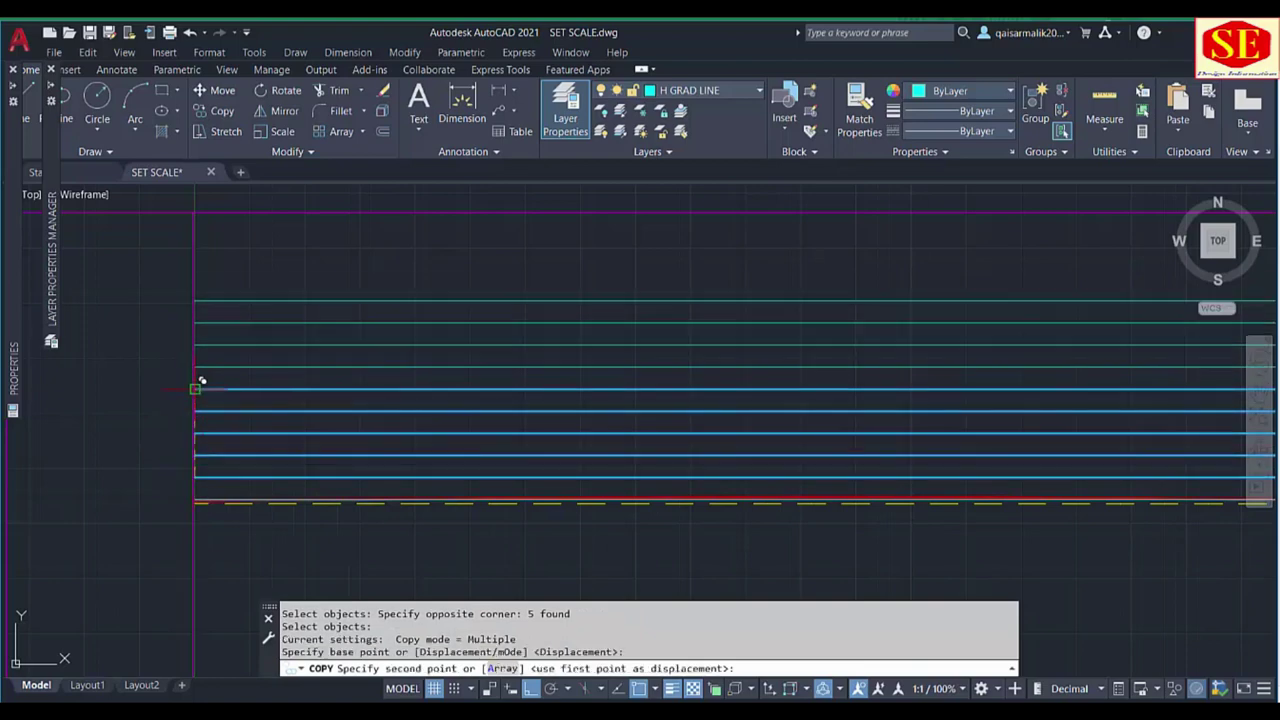
click(196, 301)
key(Escape)
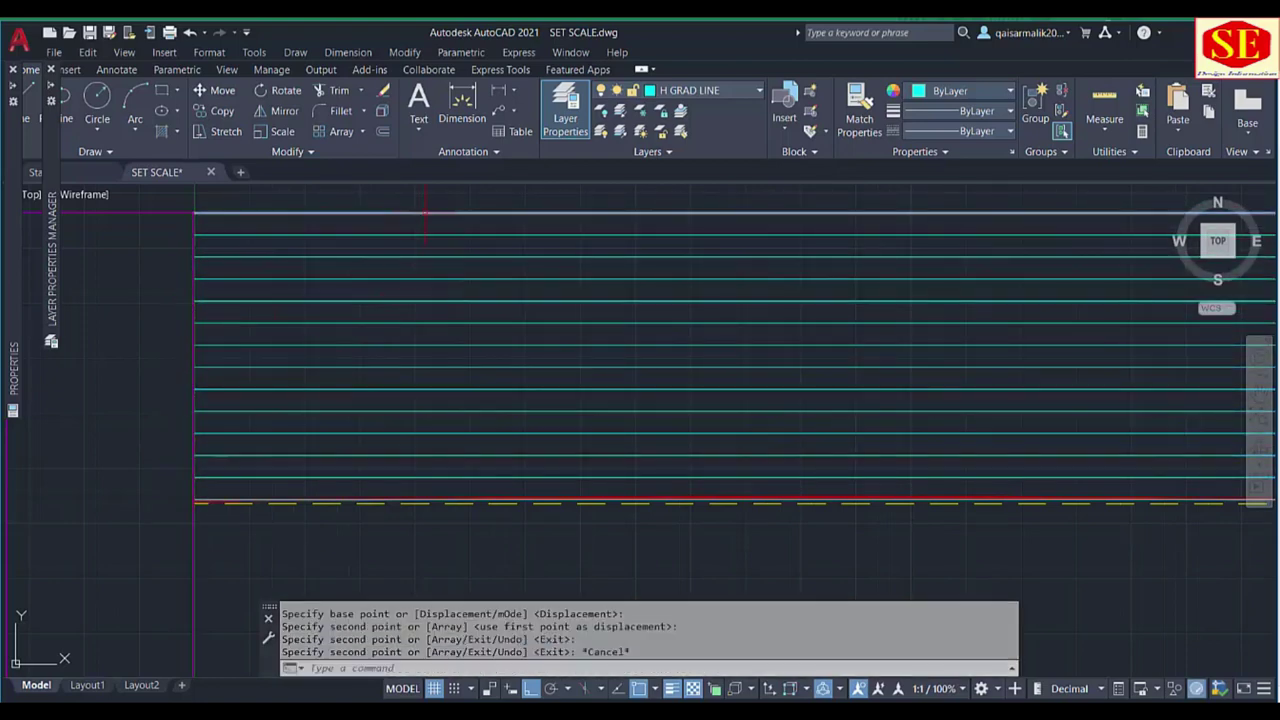
click(425, 213)
text(e)
key(Return)
middle_drag(311, 434, 415, 350)
Copy a set of fifteen grid lines further down to extend the grid
text(c)
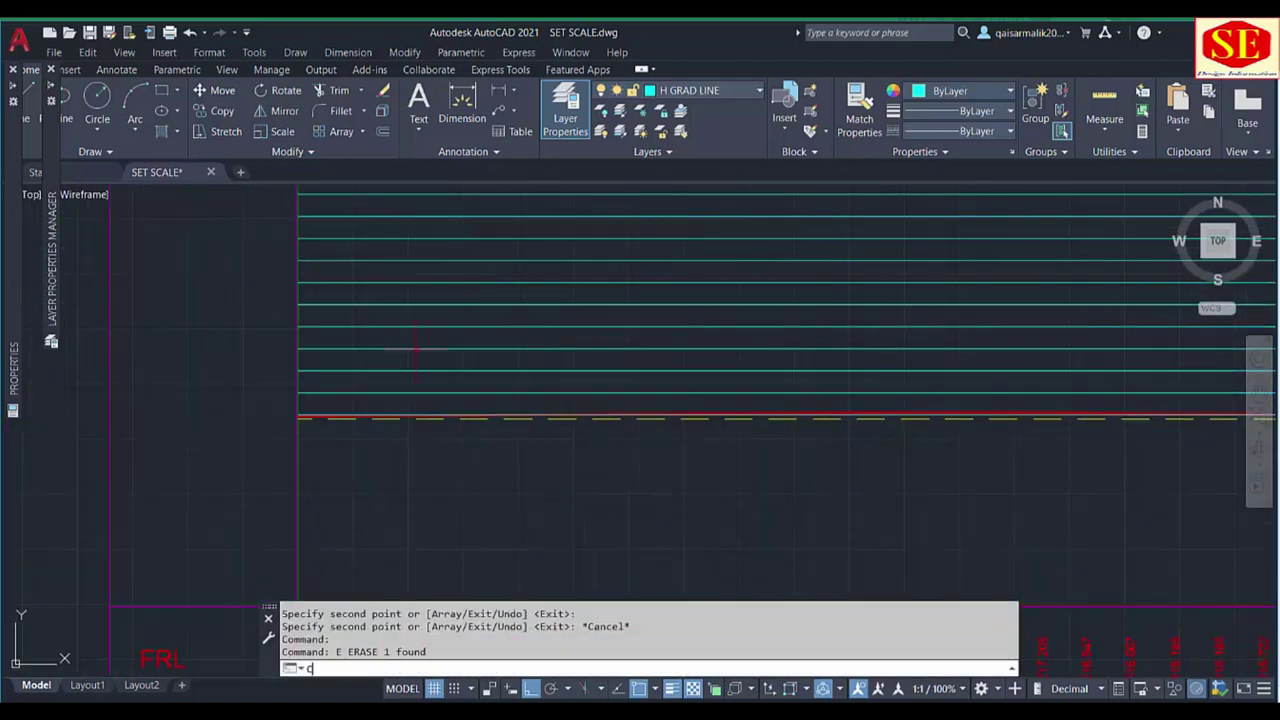
text(o)
key(Return)
middle_drag(323, 223, 337, 341)
click(397, 260)
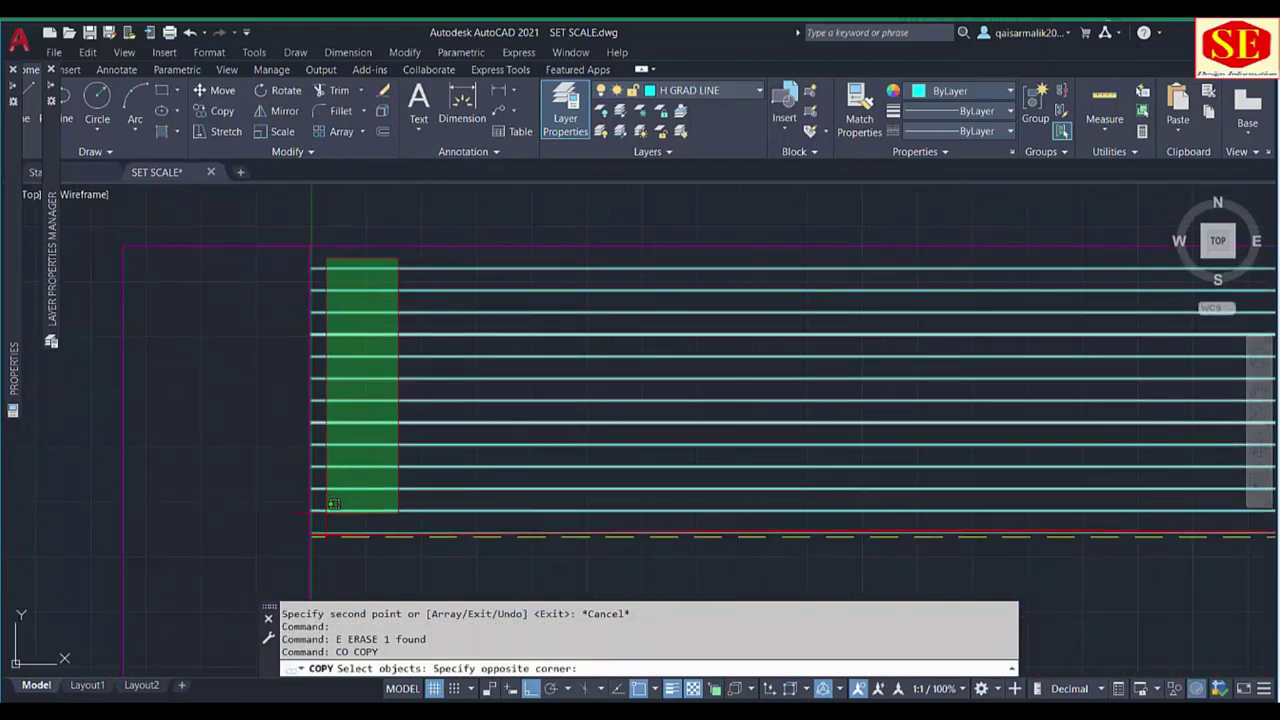
click(334, 503)
scroll(334, 520, up, 5)
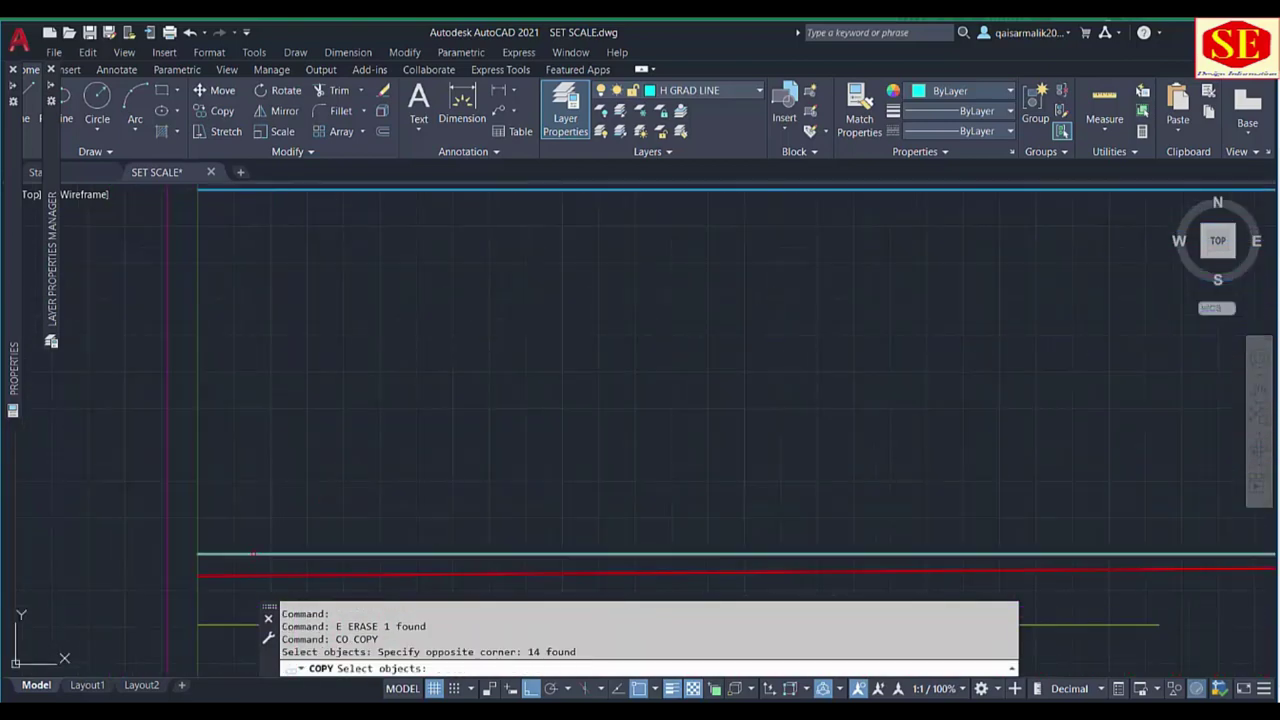
click(253, 553)
scroll(314, 366, down, 3)
key(Return)
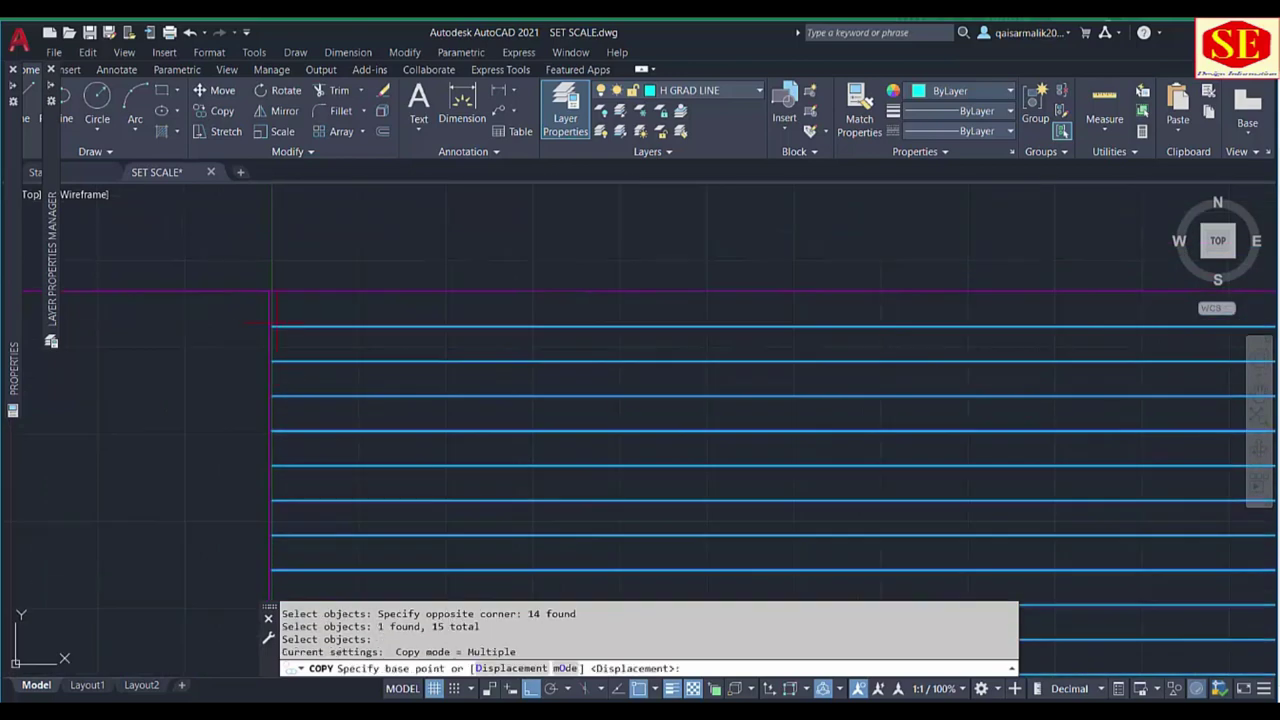
click(272, 326)
middle_drag(277, 363, 286, 391)
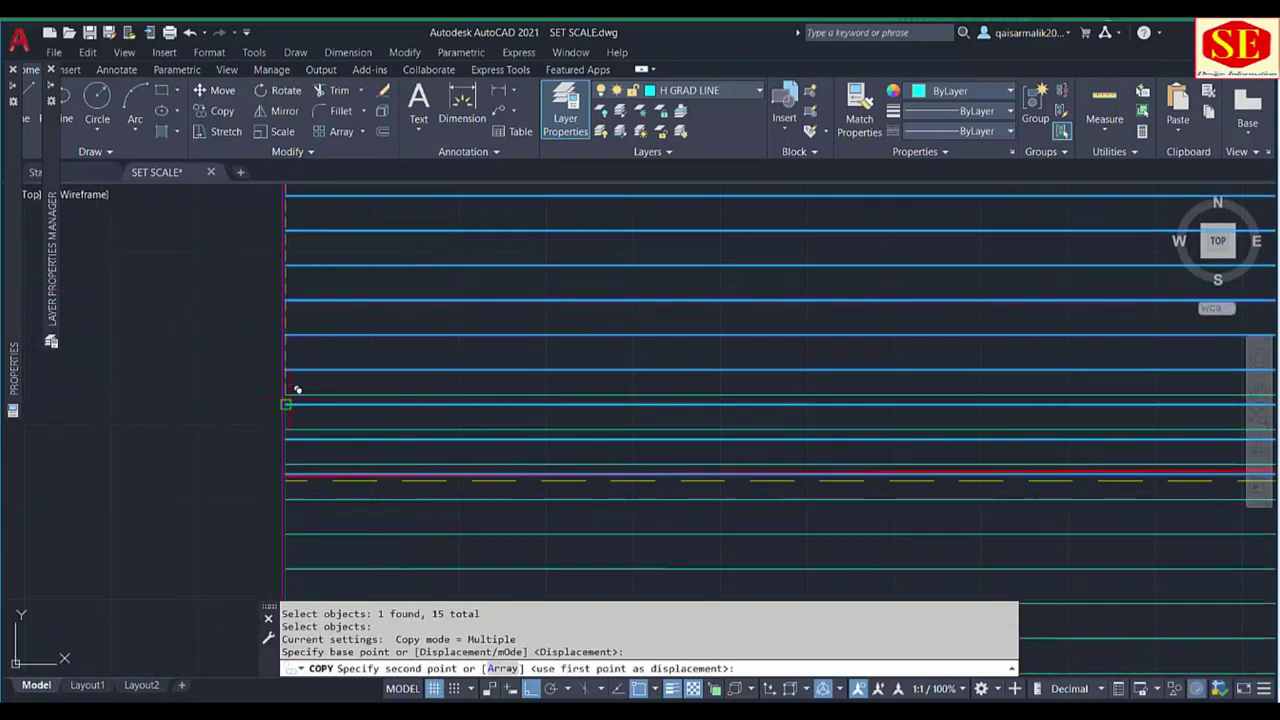
key(Escape)
scroll(287, 404, down, 3)
scroll(523, 283, down, 2)
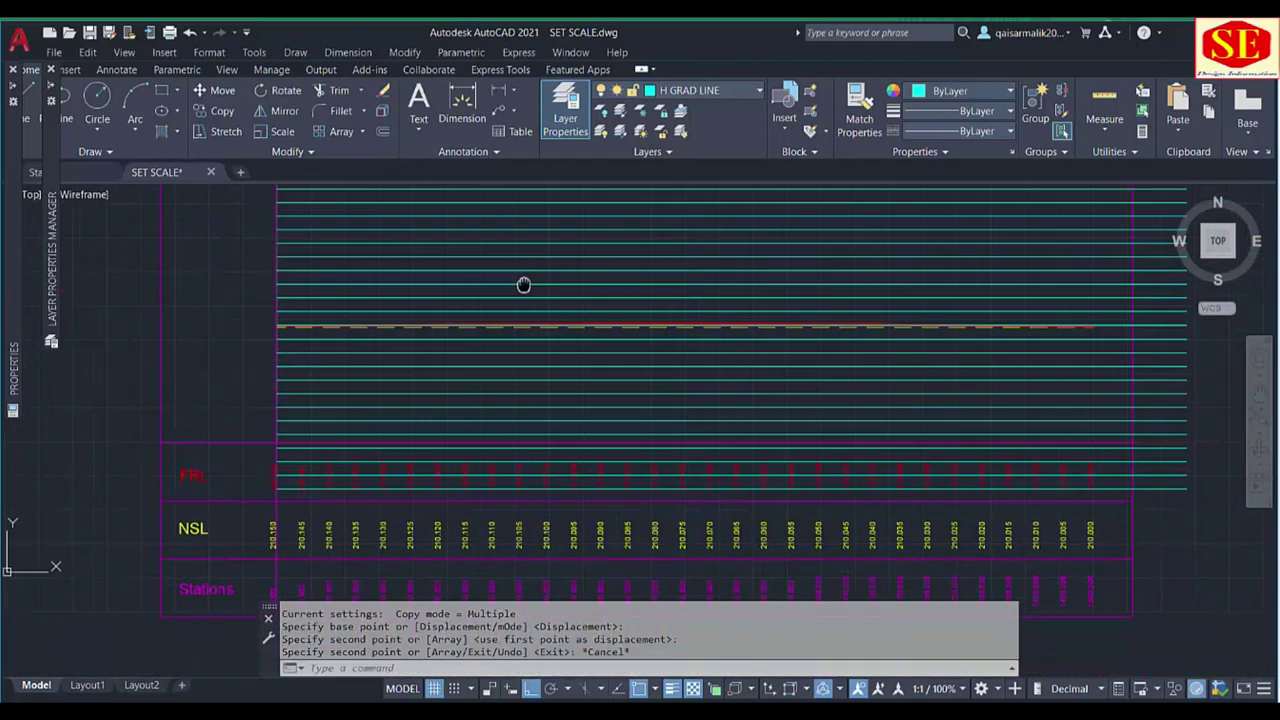
click(523, 283)
Erase the grid lines inside the FRL row and the leftover bottom line
click(1158, 405)
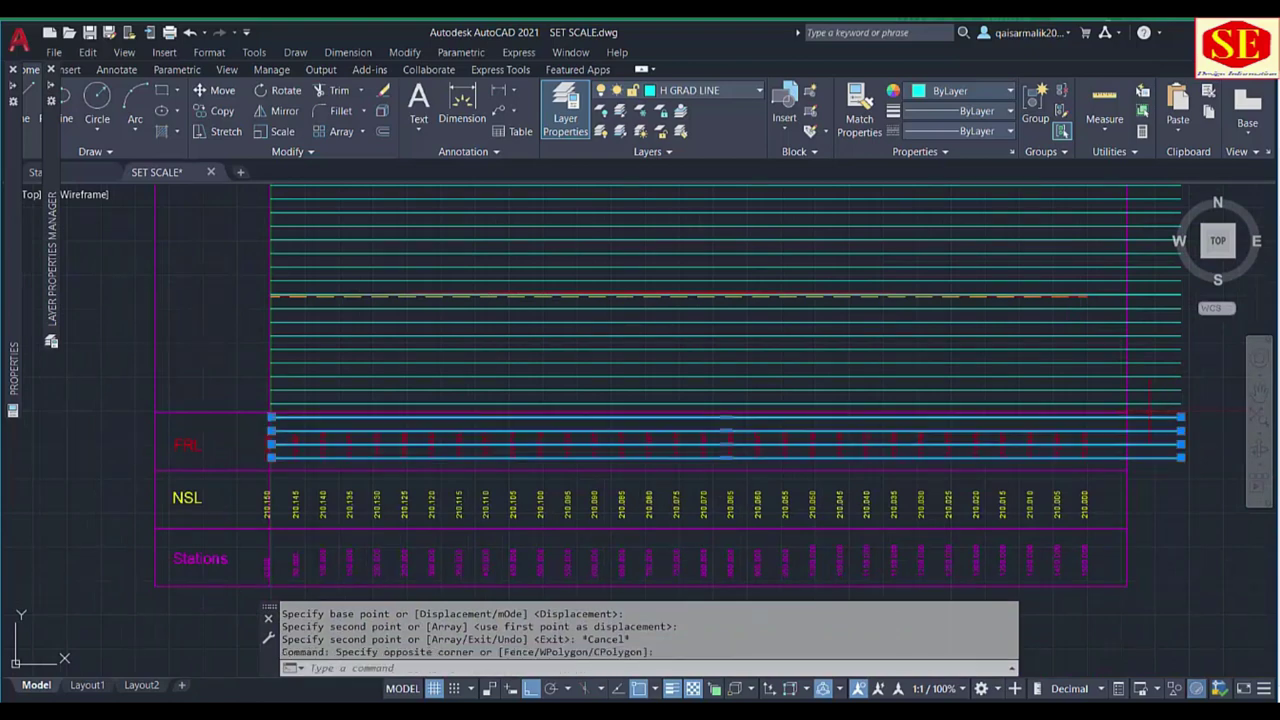
text(e)
key(Return)
click(1155, 404)
key(Delete)
middle_drag(1185, 405, 891, 451)
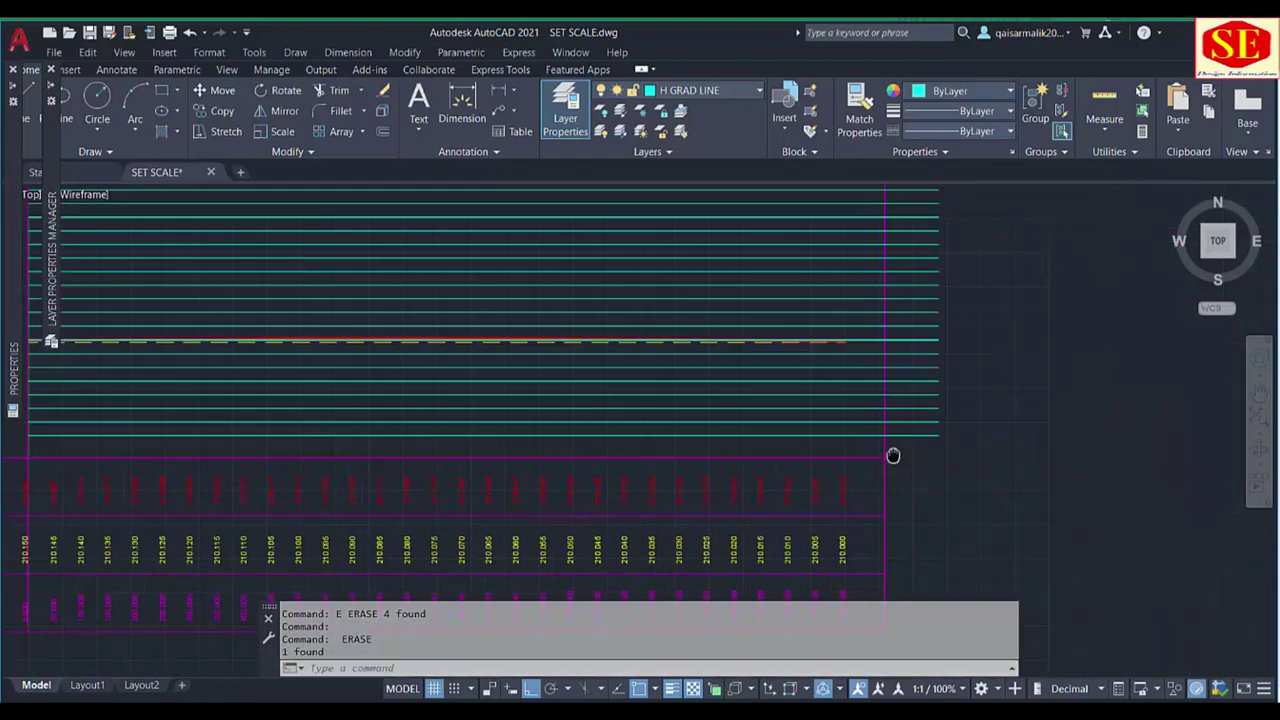
Trim the overhanging horizontal line ends back to the profile's right magenta border
text(tr)
key(Return)
click(860, 367)
middle_drag(860, 367, 860, 427)
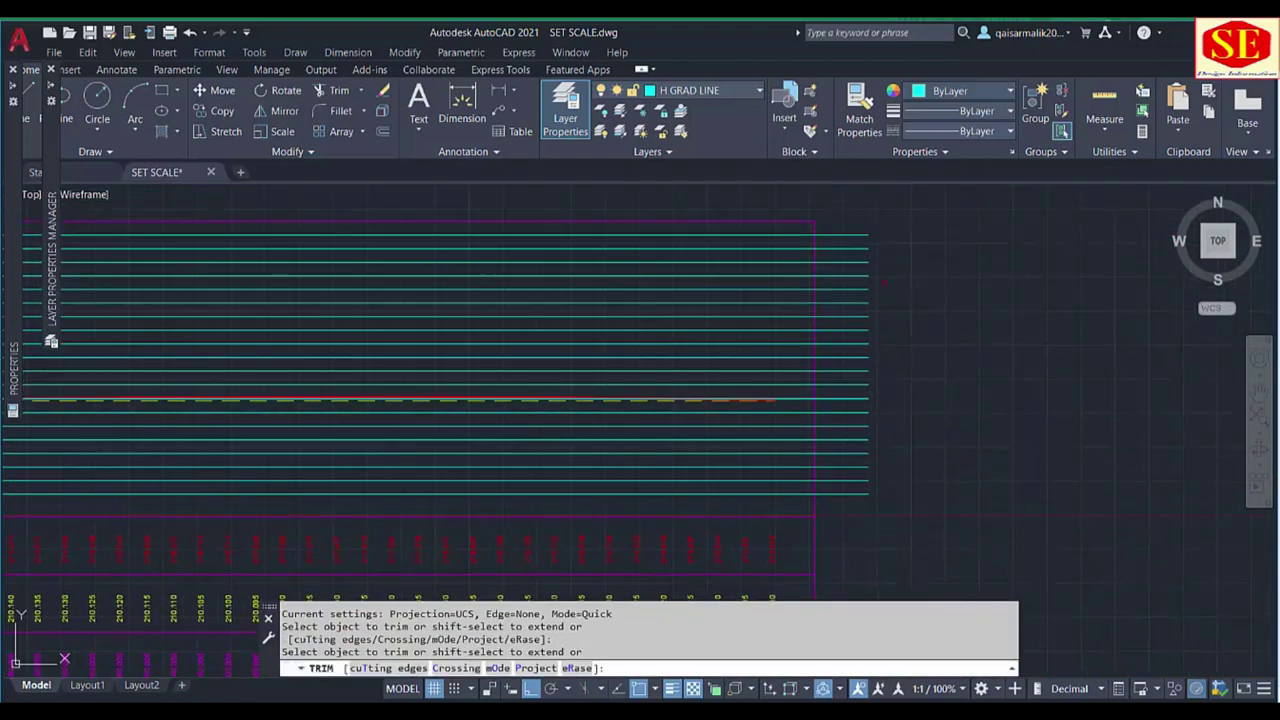
click(860, 427)
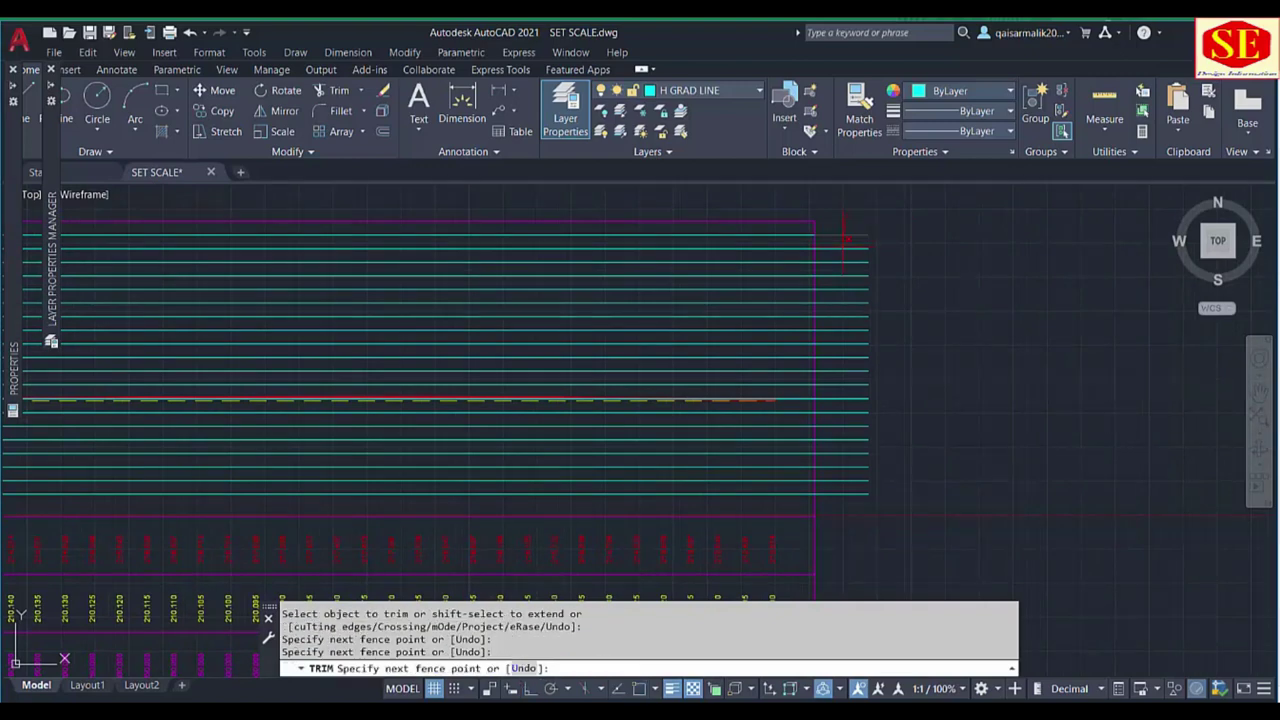
drag(848, 226, 848, 500)
middle_drag(763, 427, 1248, 422)
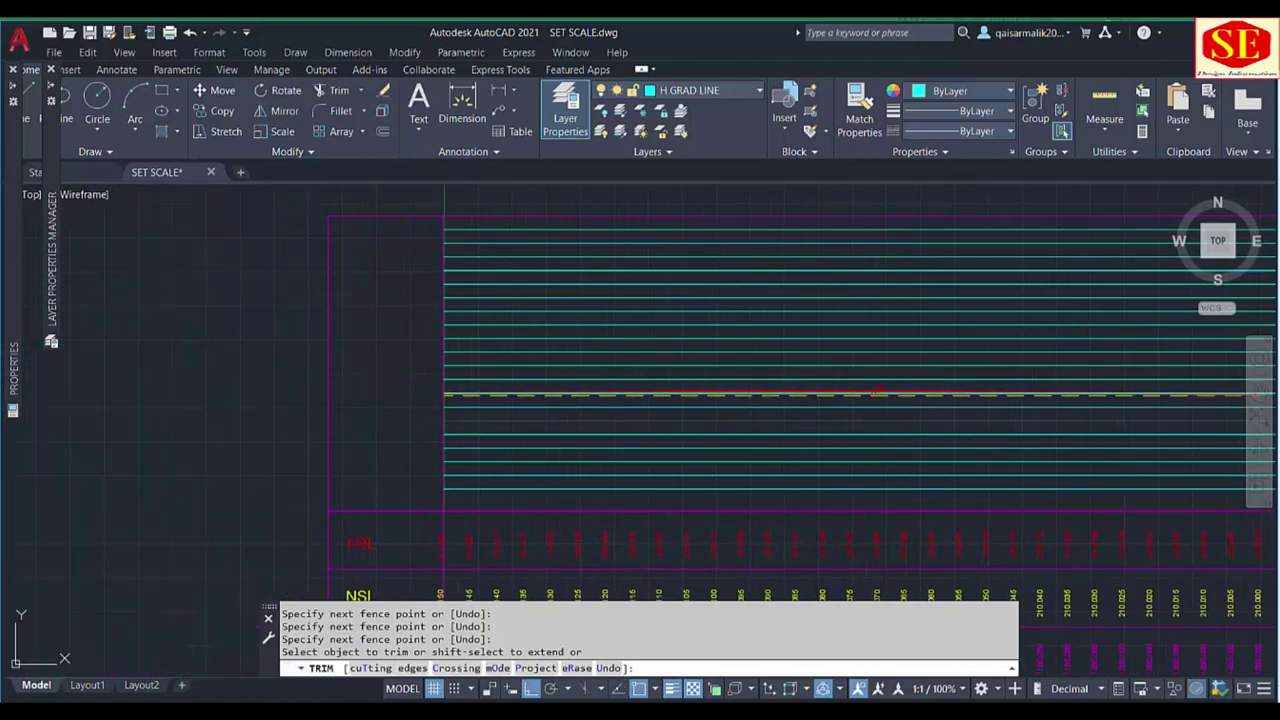
key(Escape)
middle_drag(486, 358, 373, 271)
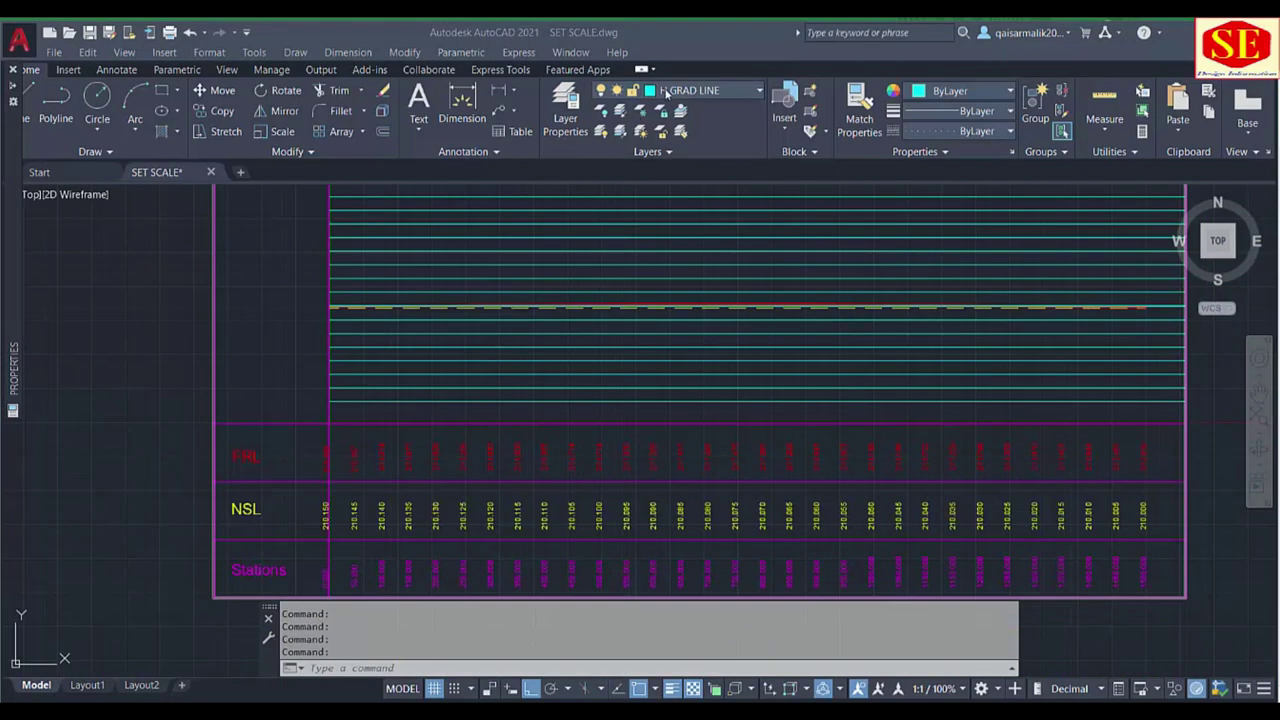
Choose V GRID LINE as the current layer and review the station values in Excel
click(680, 91)
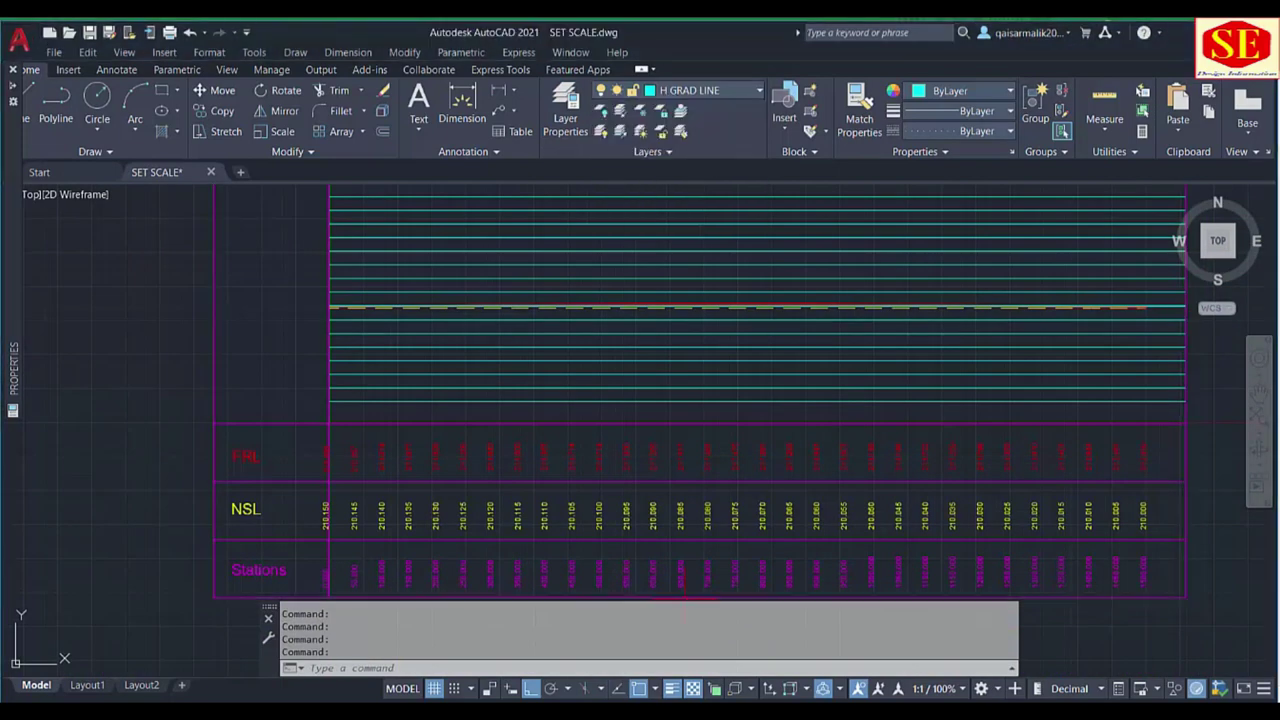
scroll(395, 348, up, 2)
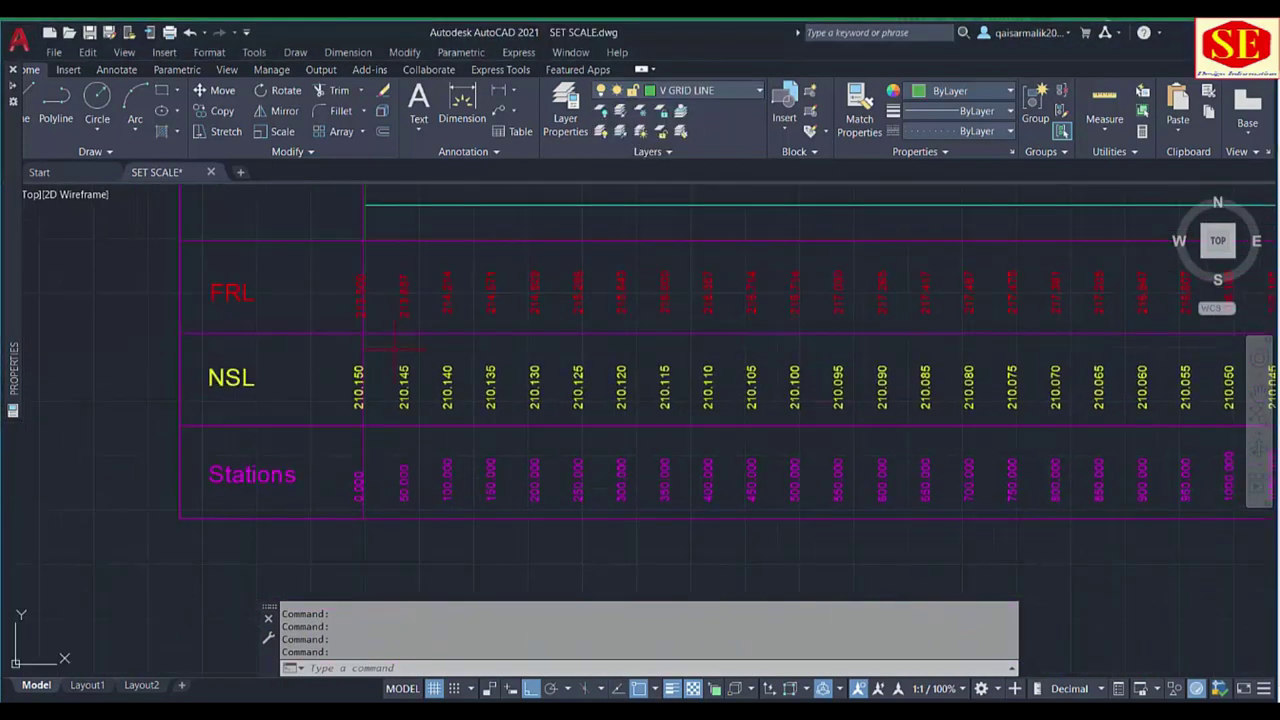
scroll(391, 476, up, 2)
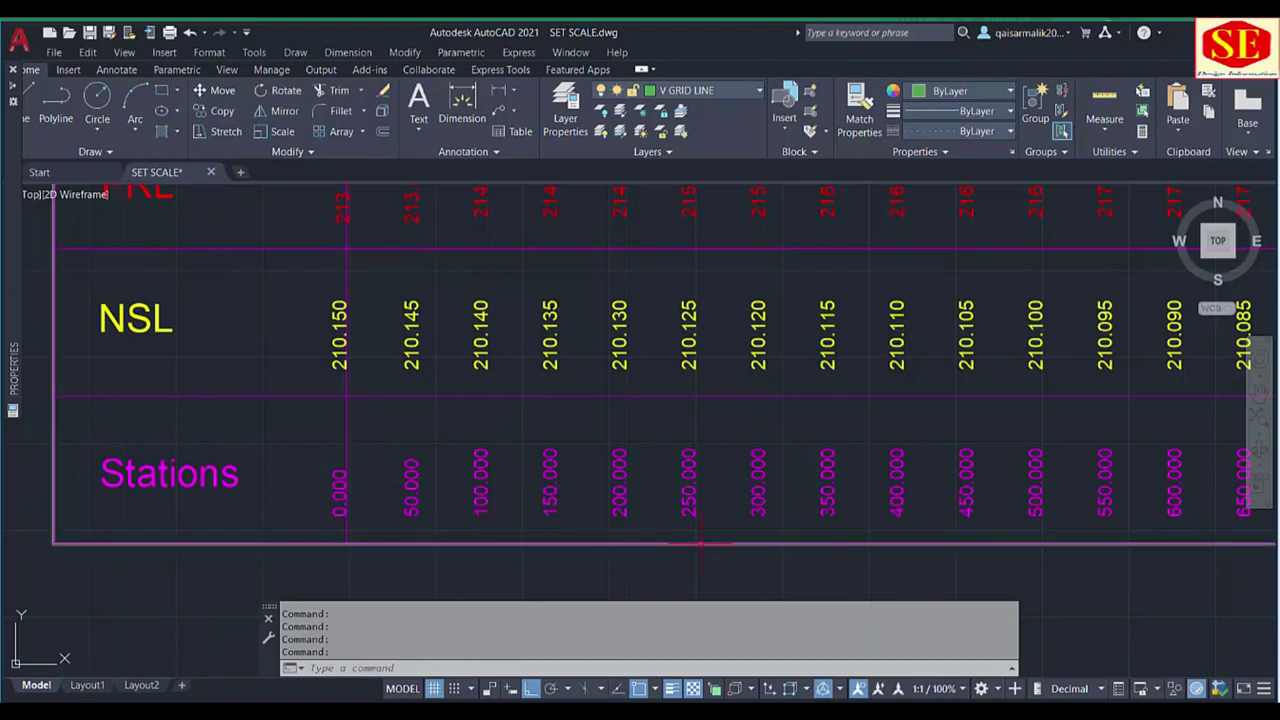
key(alt+Tab)
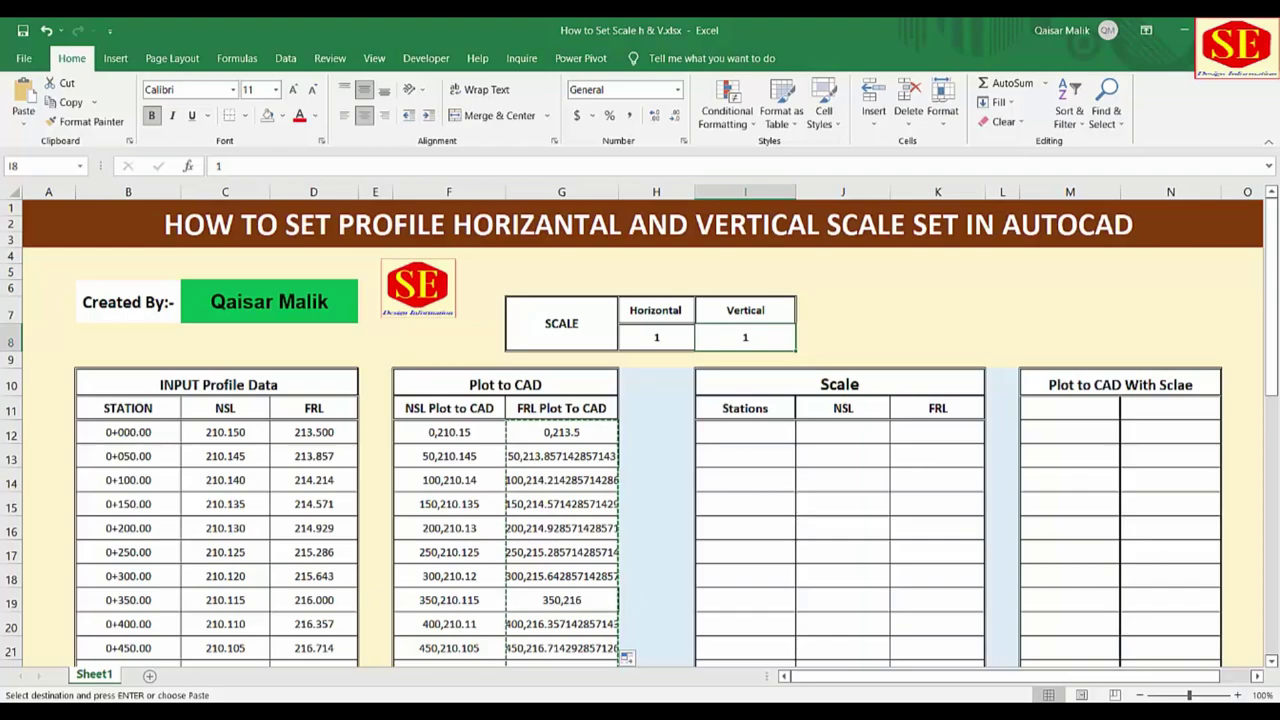
key(alt+Tab)
Offset the station 0.000 vertical line 50 units to create the station 50.000 line
middle_drag(454, 367, 454, 490)
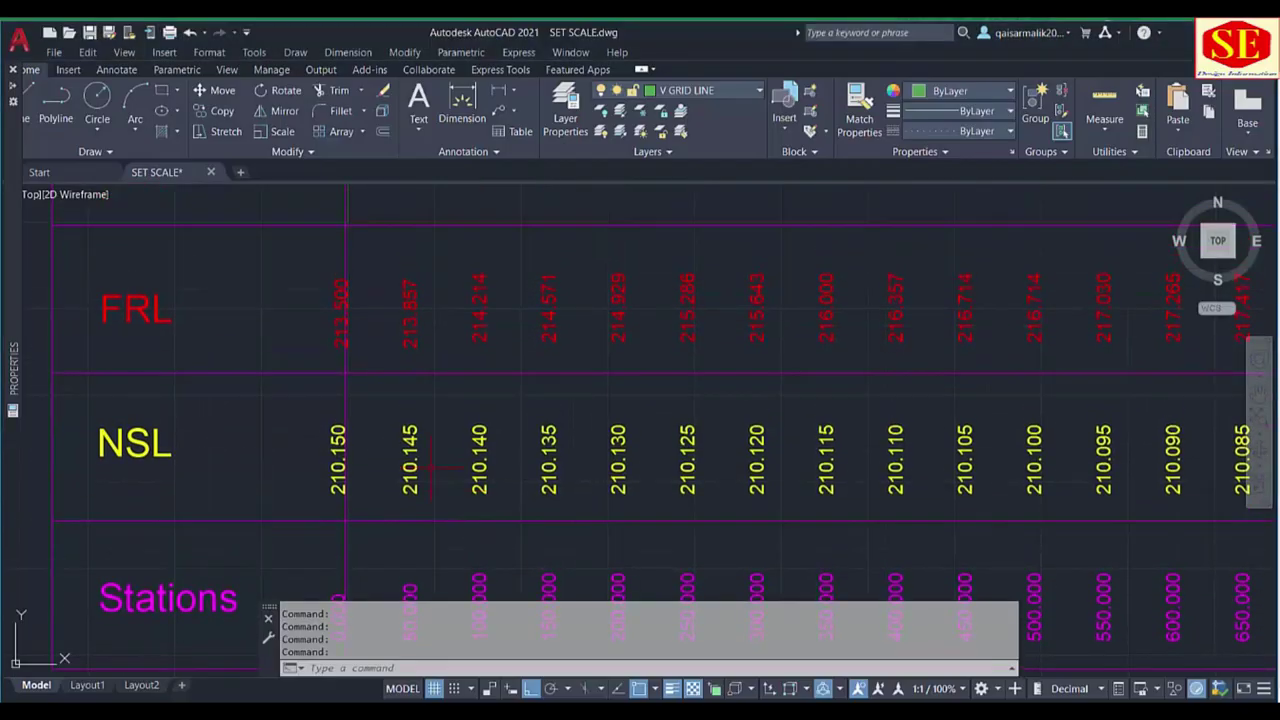
middle_drag(350, 280, 350, 365)
scroll(350, 365, up, 2)
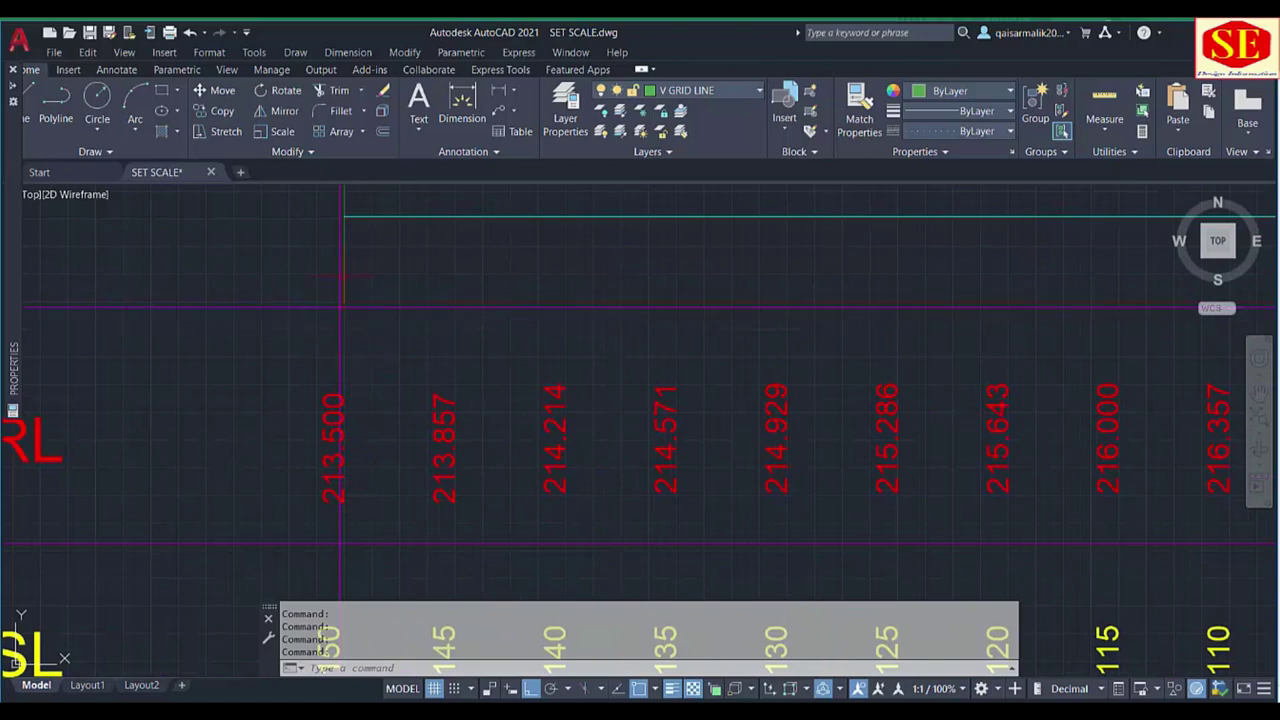
scroll(343, 280, down, 5)
mouse_move(349, 283)
middle_down()
mouse_move(349, 363)
mouse_move(449, 490)
middle_up()
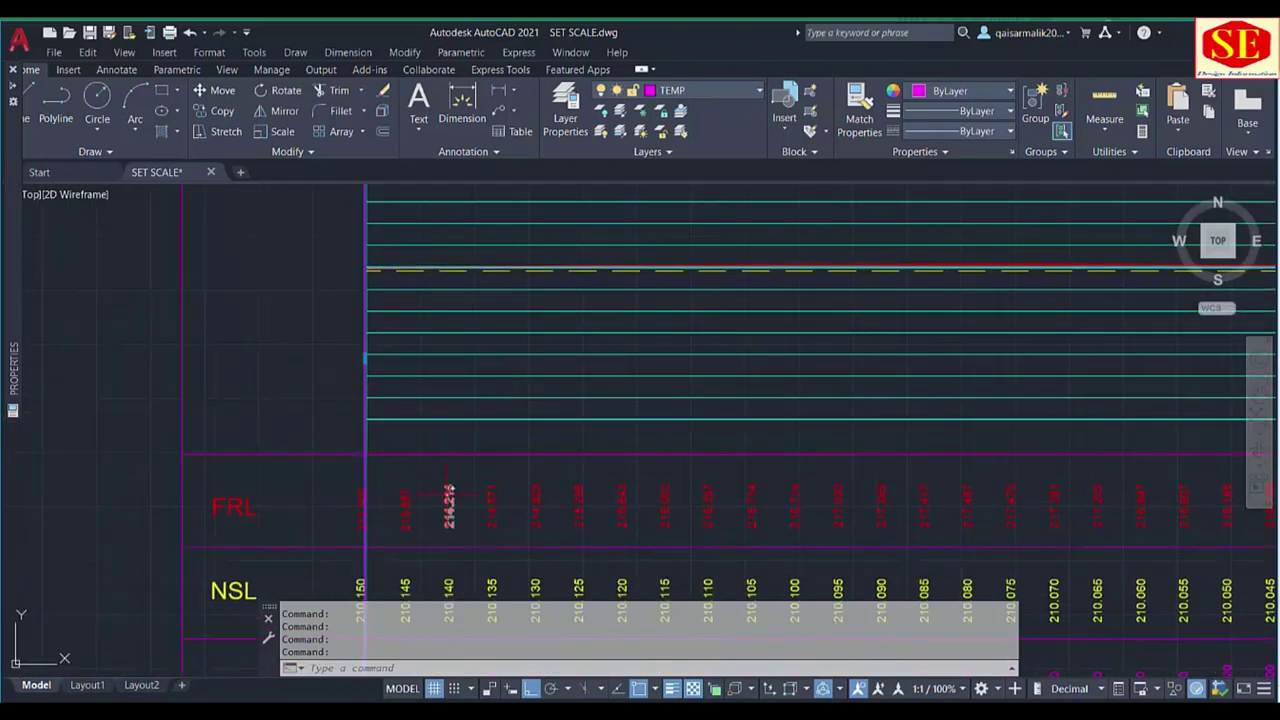
key(Escape)
text(o)
key(Return)
text(50)
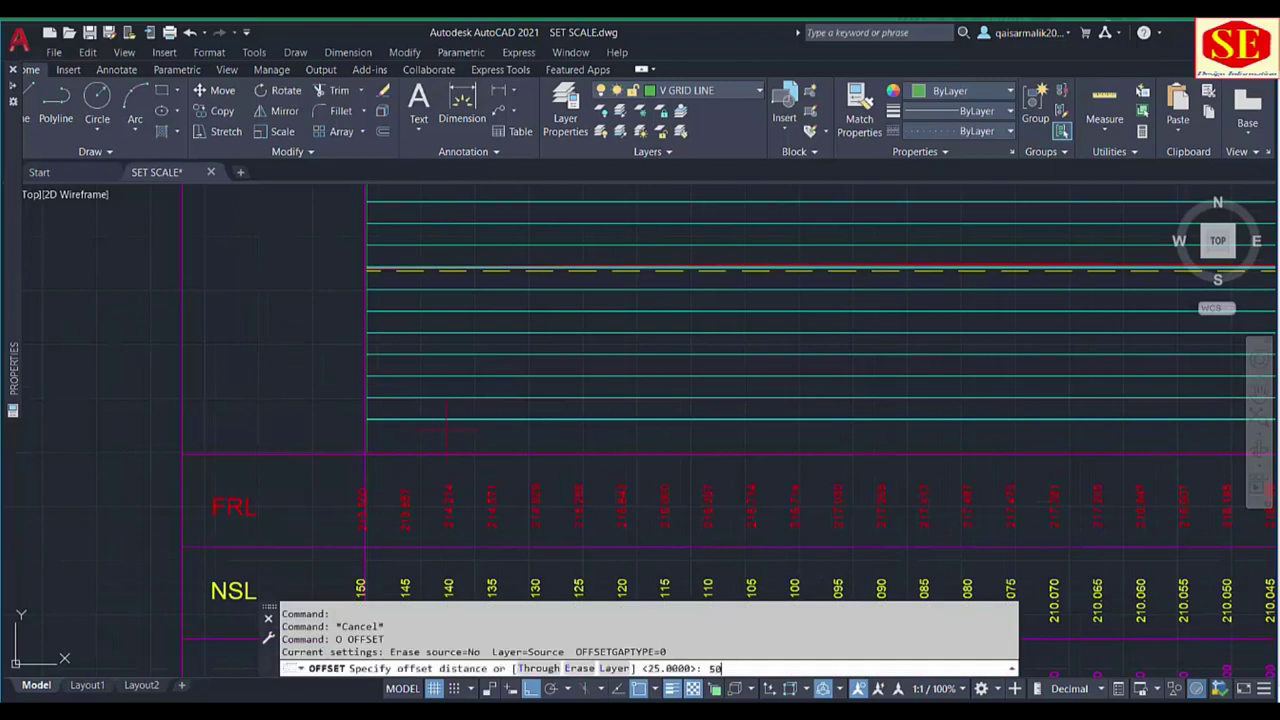
key(Return)
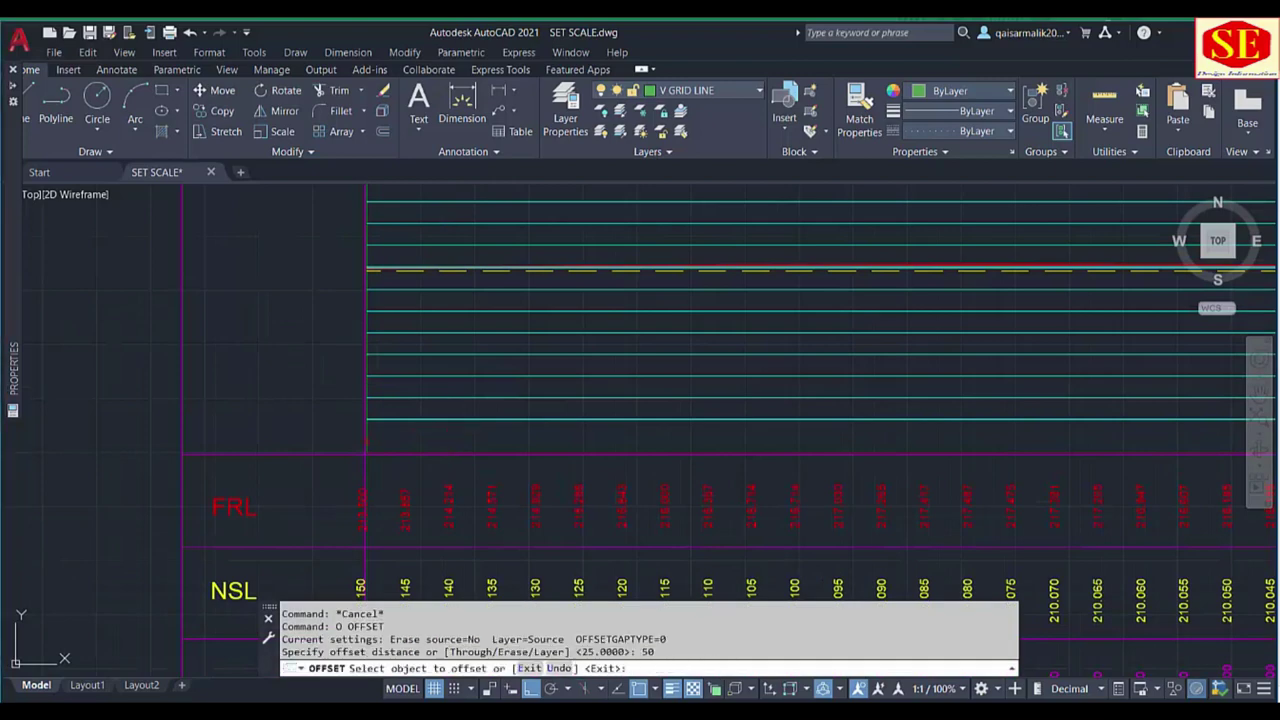
click(365, 440)
click(408, 437)
key(Escape)
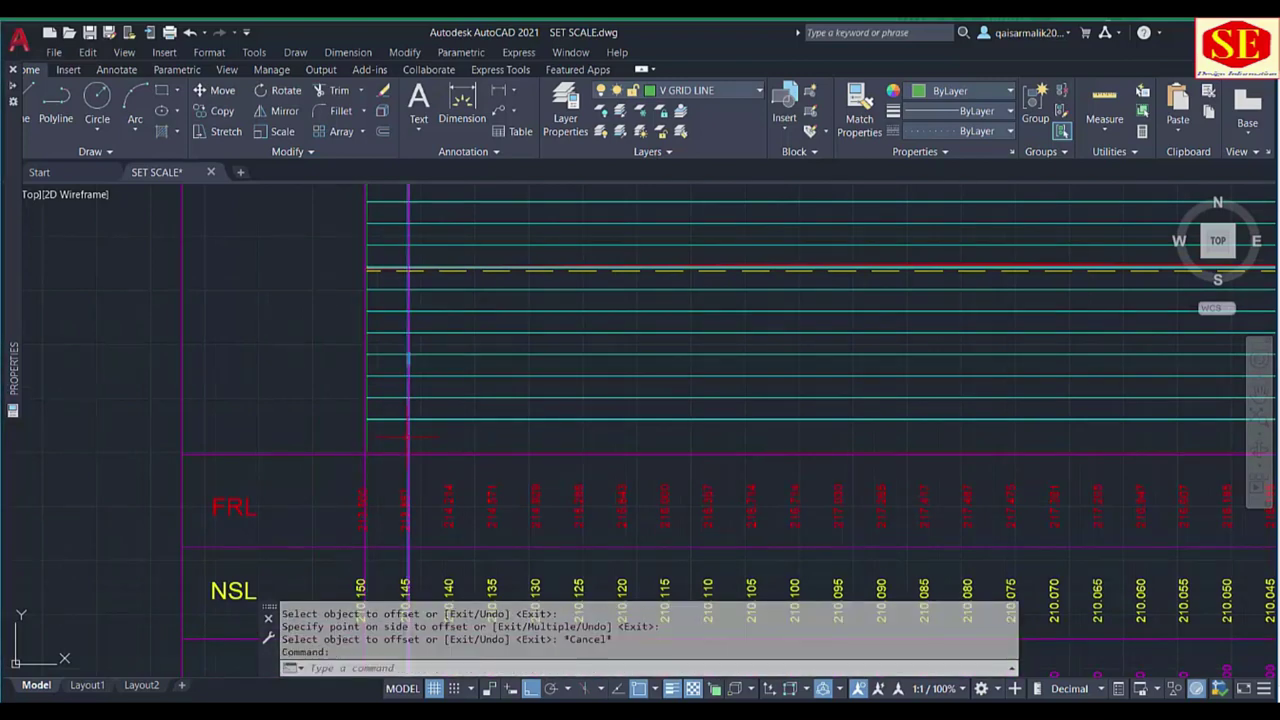
Put the new station 50.000 line on the V GRID LINE layer
click(719, 90)
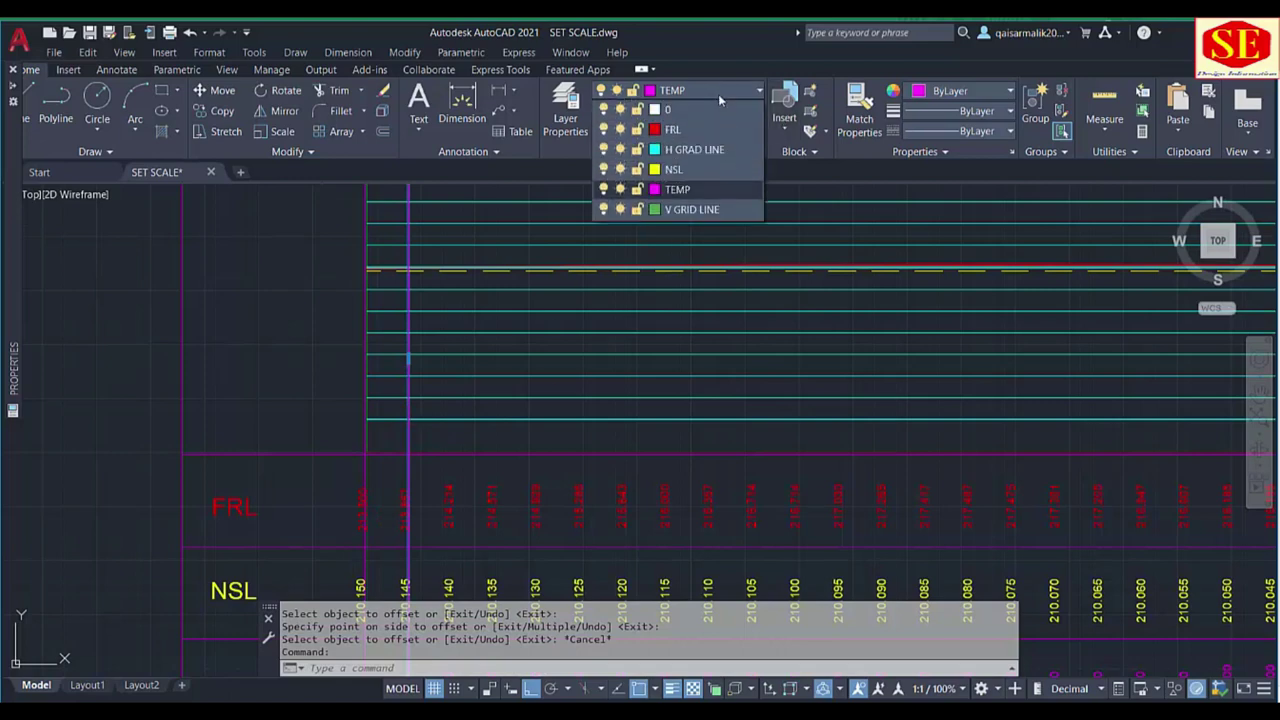
click(698, 211)
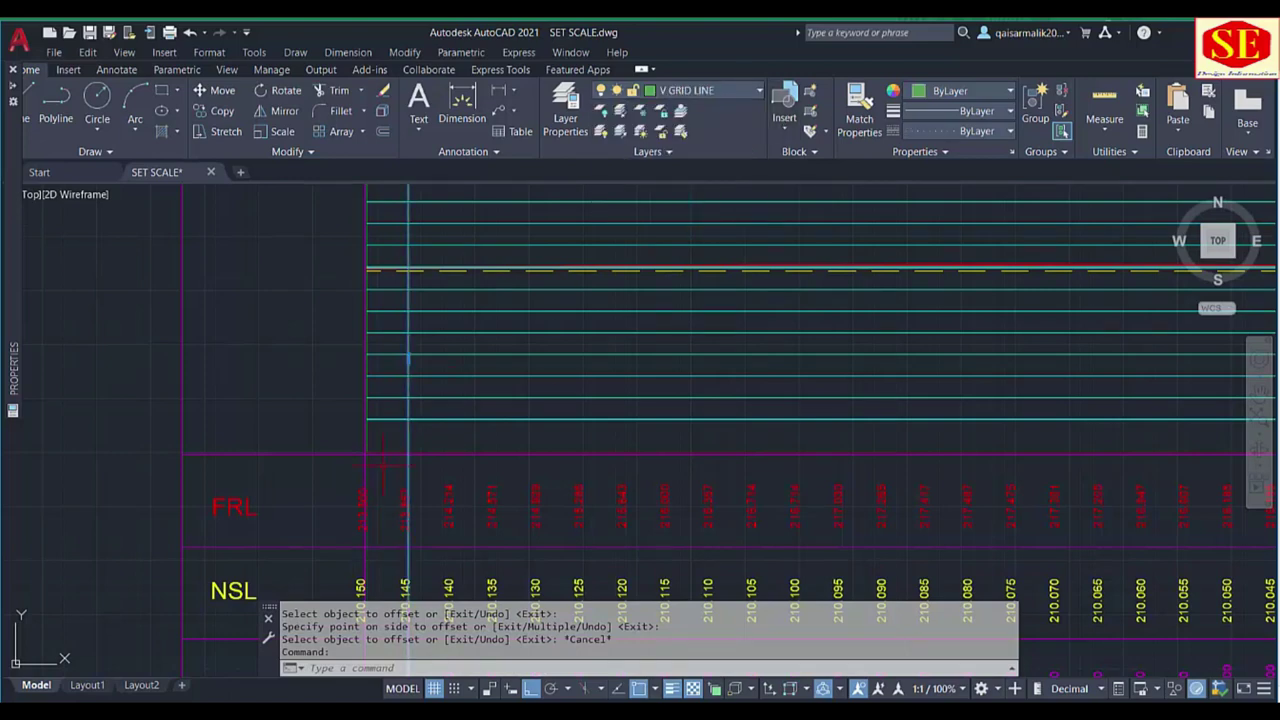
key(Escape)
Offset successive vertical grid lines 50 units right through station 250.000
text(o)
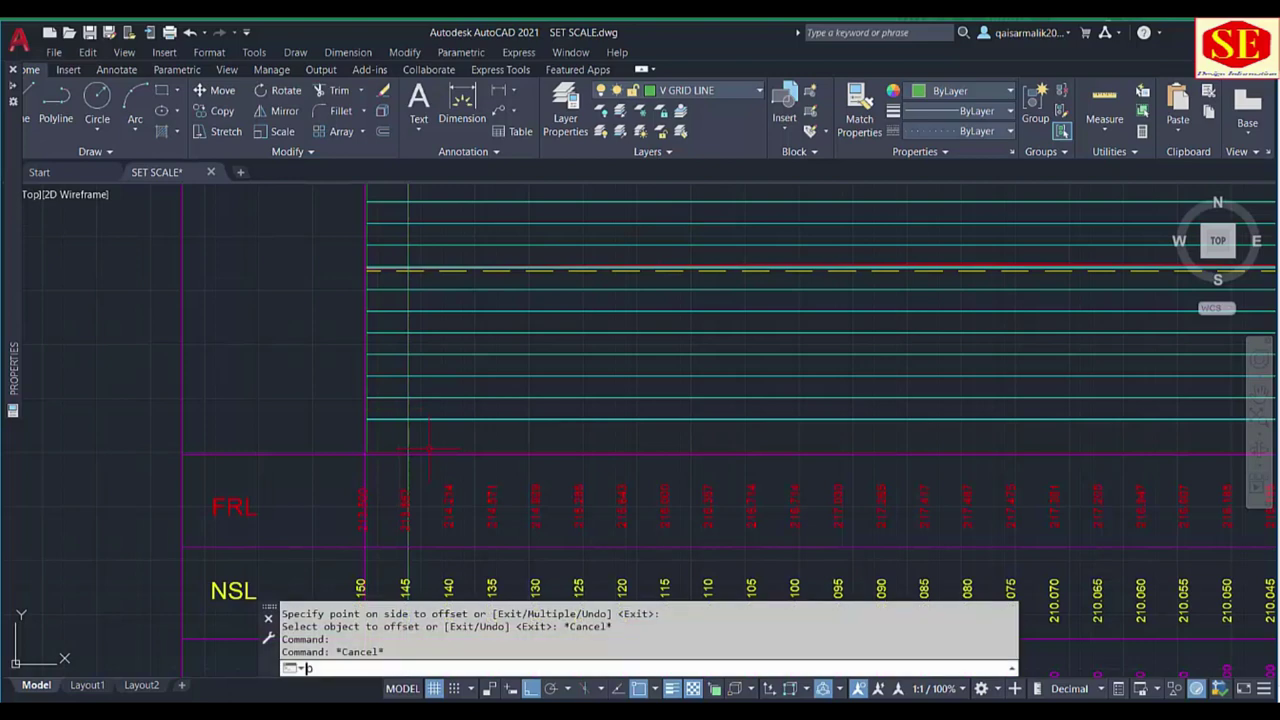
key(Return)
key(Return)
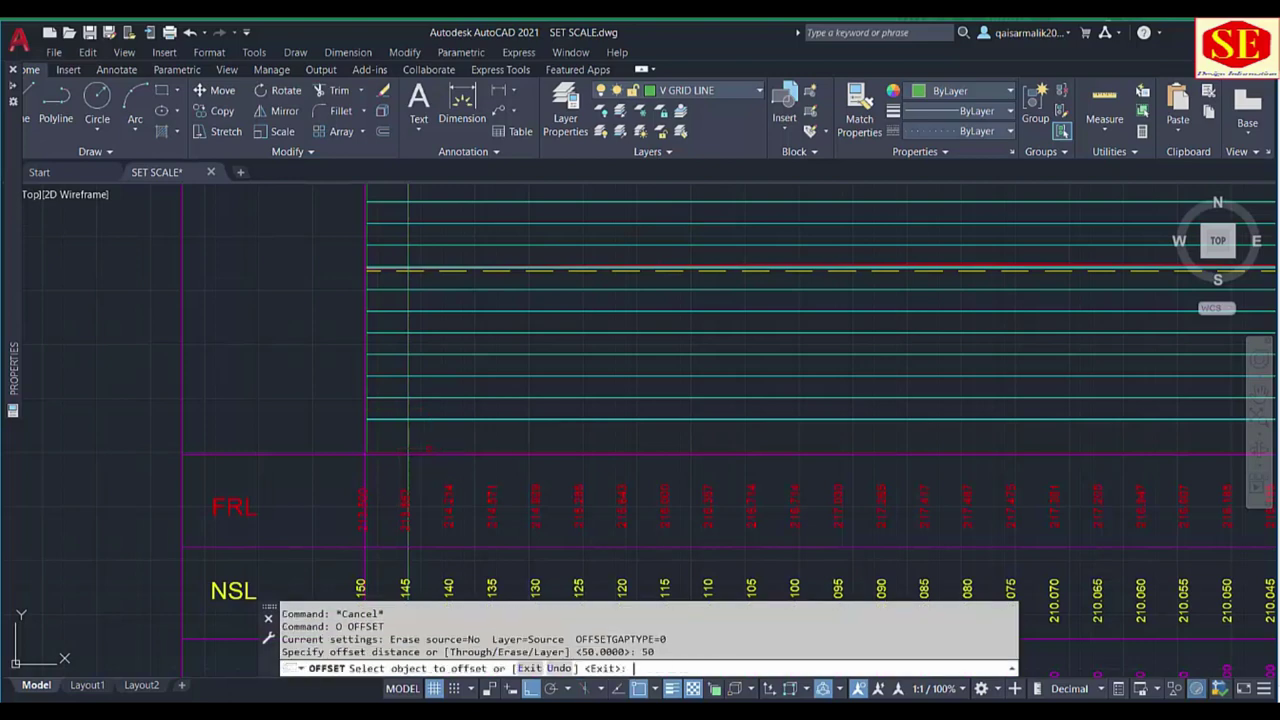
click(408, 437)
click(440, 437)
click(451, 437)
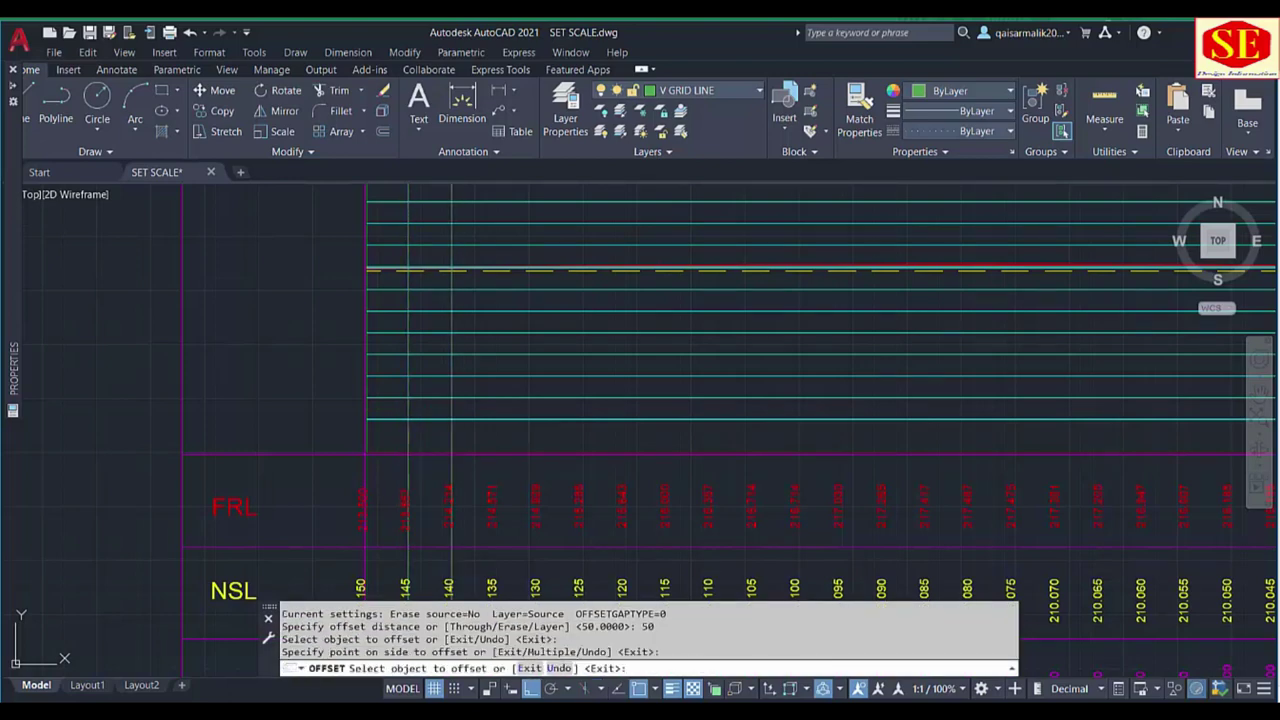
click(485, 438)
click(494, 438)
click(565, 436)
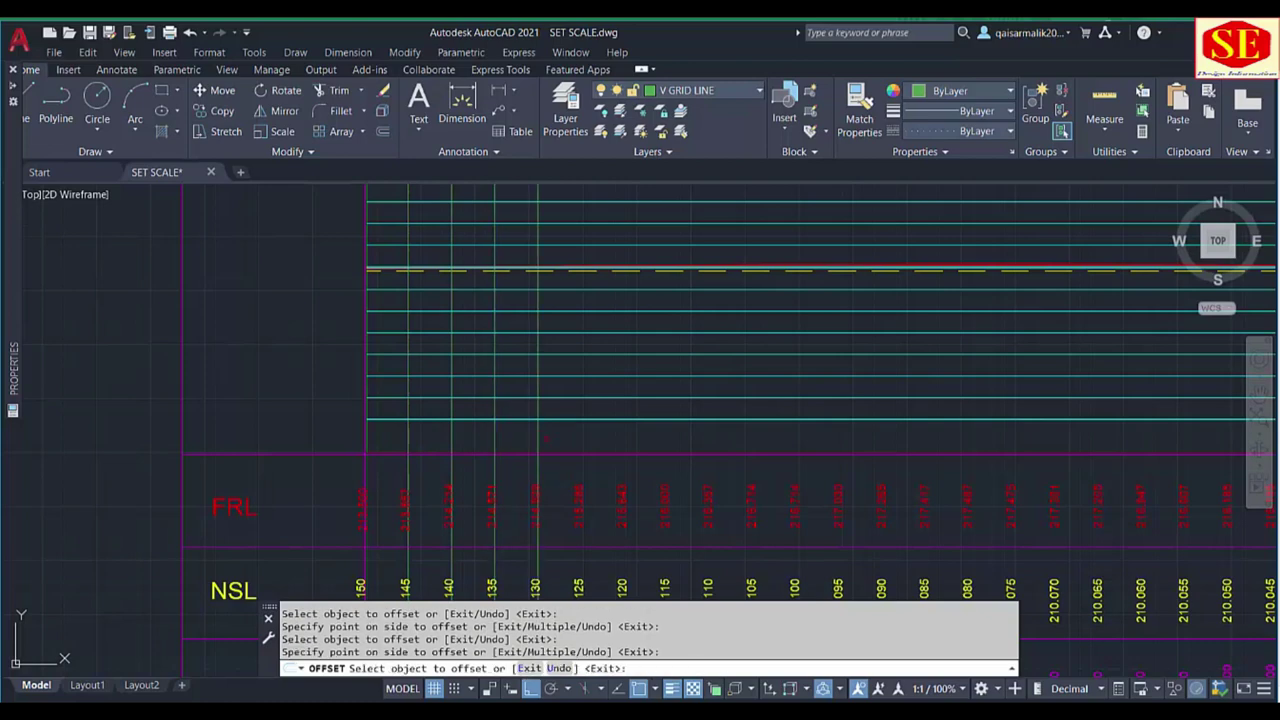
click(538, 437)
click(560, 436)
key(Escape)
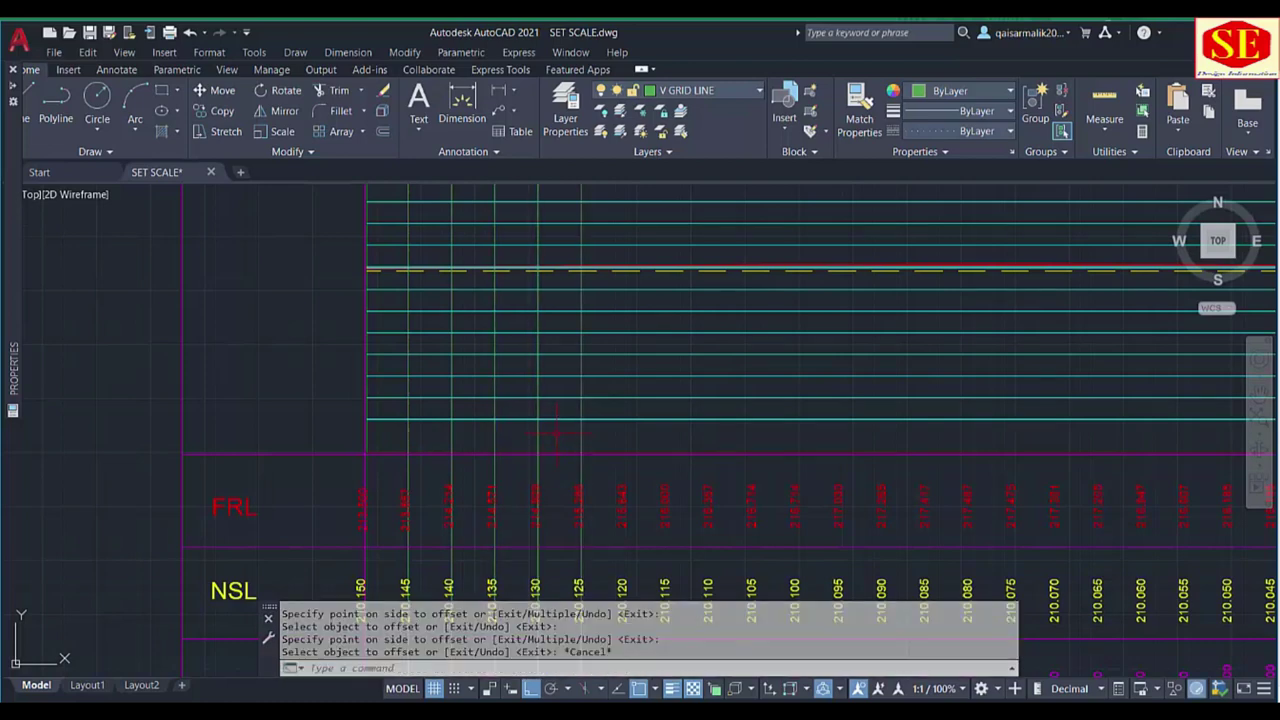
Begin copying the five vertical grid lines with a selection window
text(co)
key(Return)
click(604, 435)
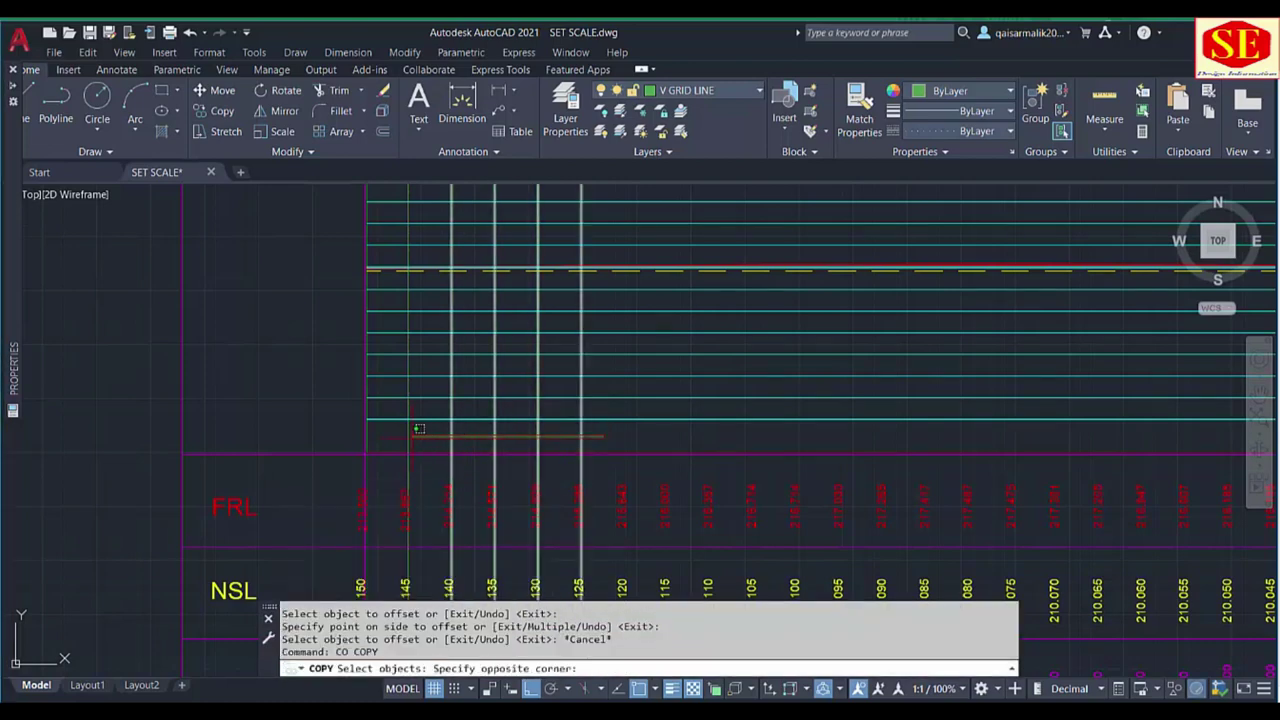
Copy the five vertical grid lines repeatedly along the profile to its right end
click(419, 429)
key(Return)
click(362, 455)
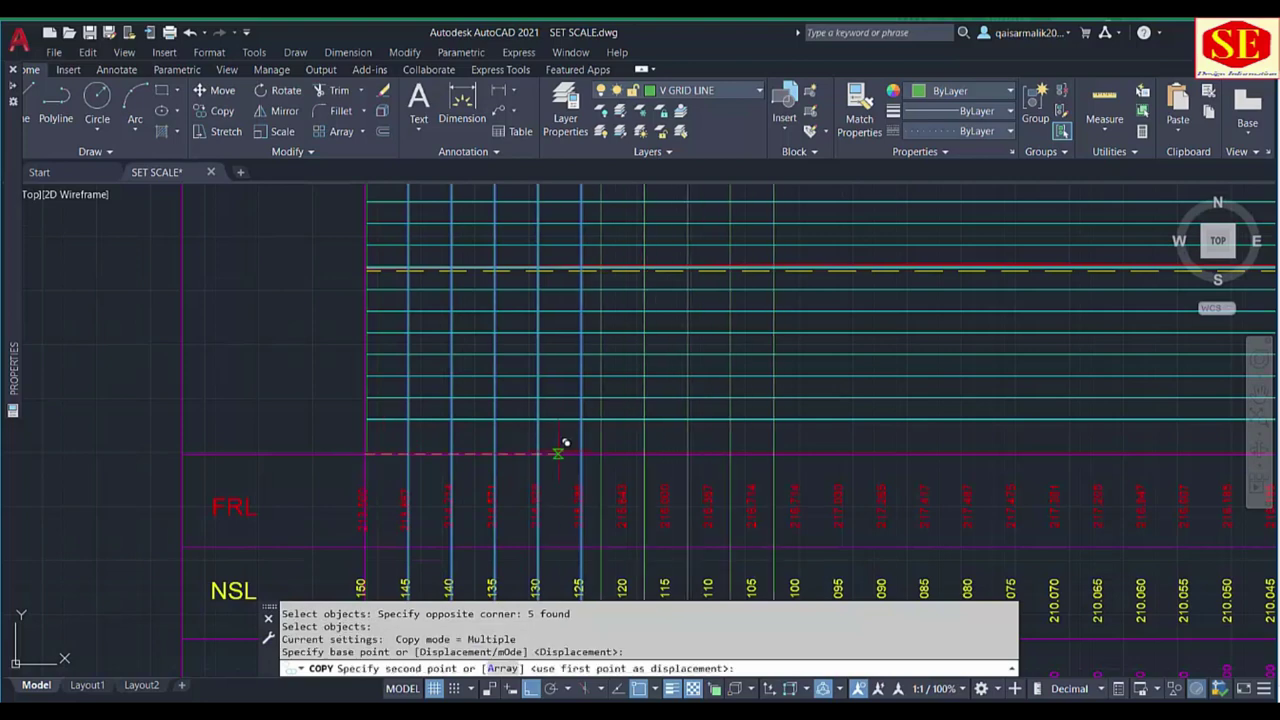
click(583, 449)
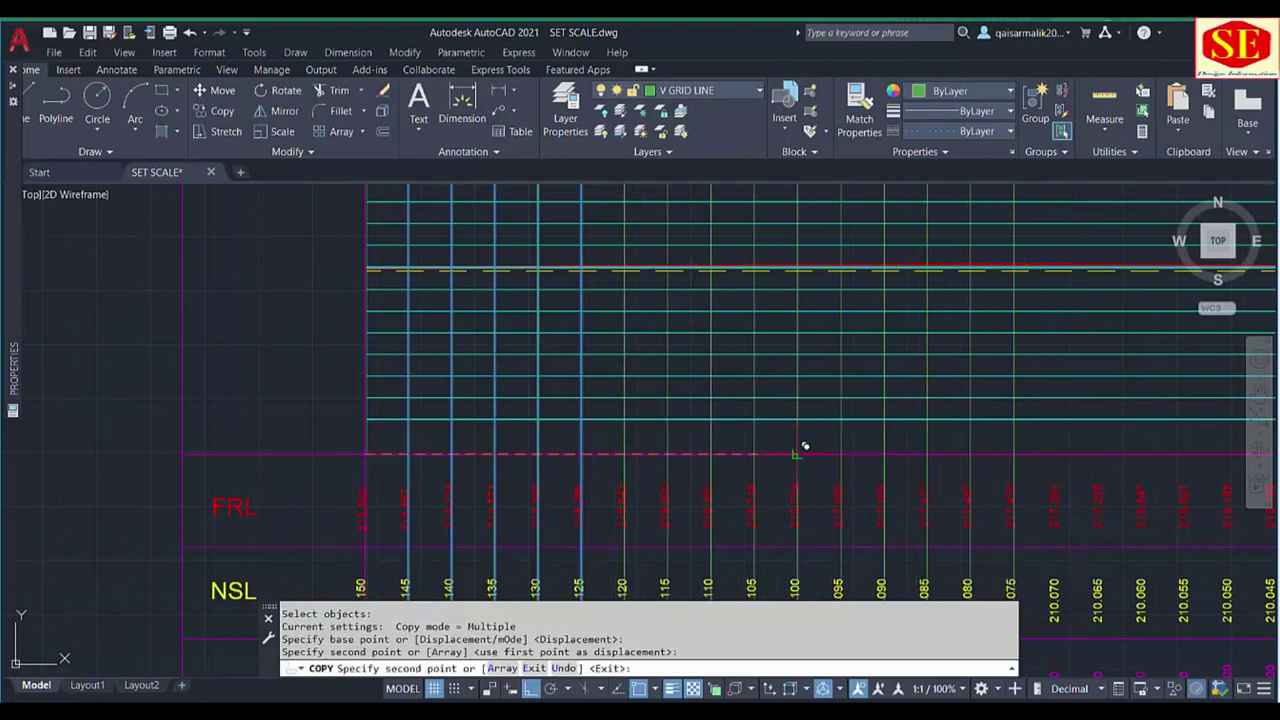
click(800, 452)
middle_drag(826, 449, 646, 429)
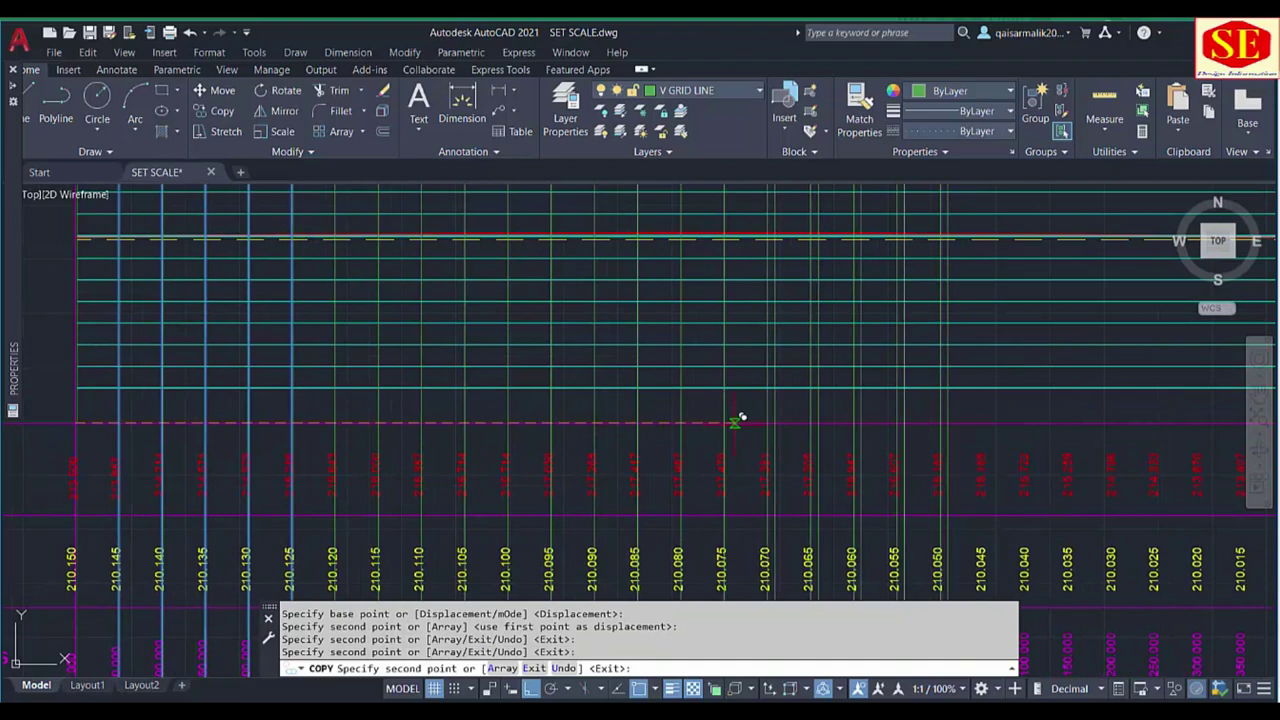
middle_drag(740, 418, 384, 387)
click(711, 390)
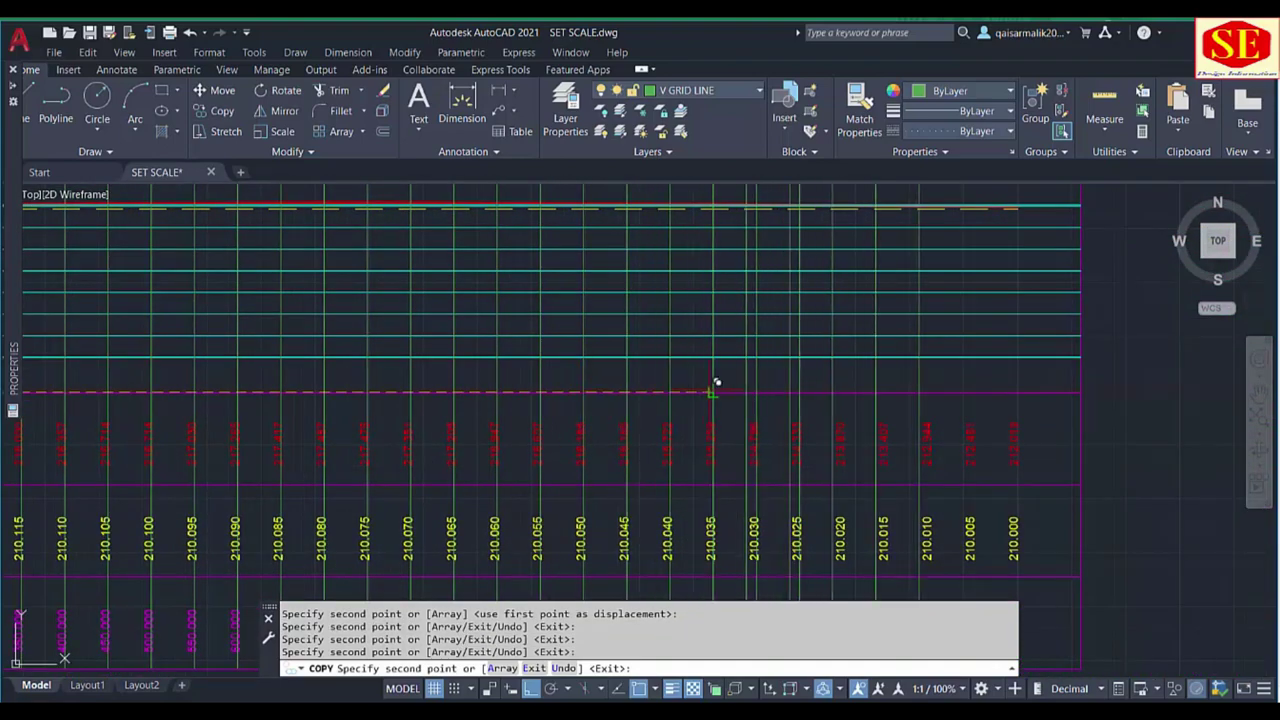
click(800, 390)
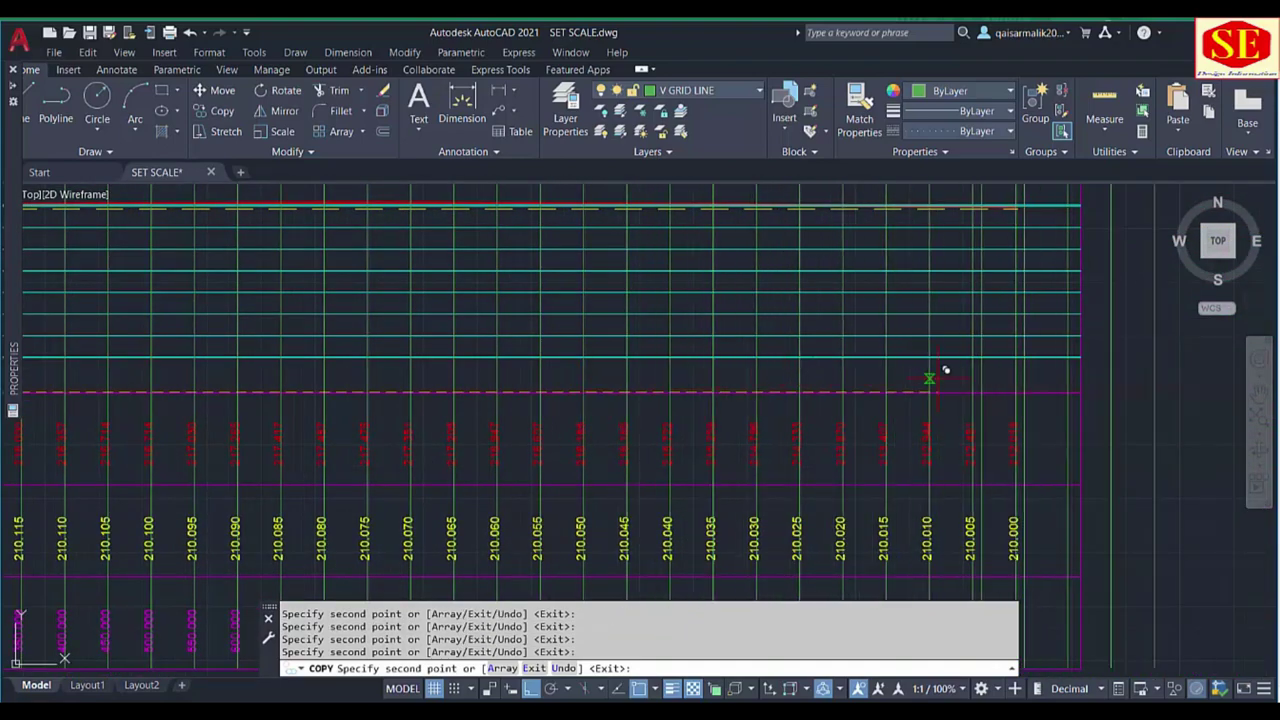
key(Escape)
Zoom and pan across the profile's right end to inspect the grid
scroll(940, 370, down, 2)
scroll(940, 370, up, 1)
scroll(940, 368, up, 1)
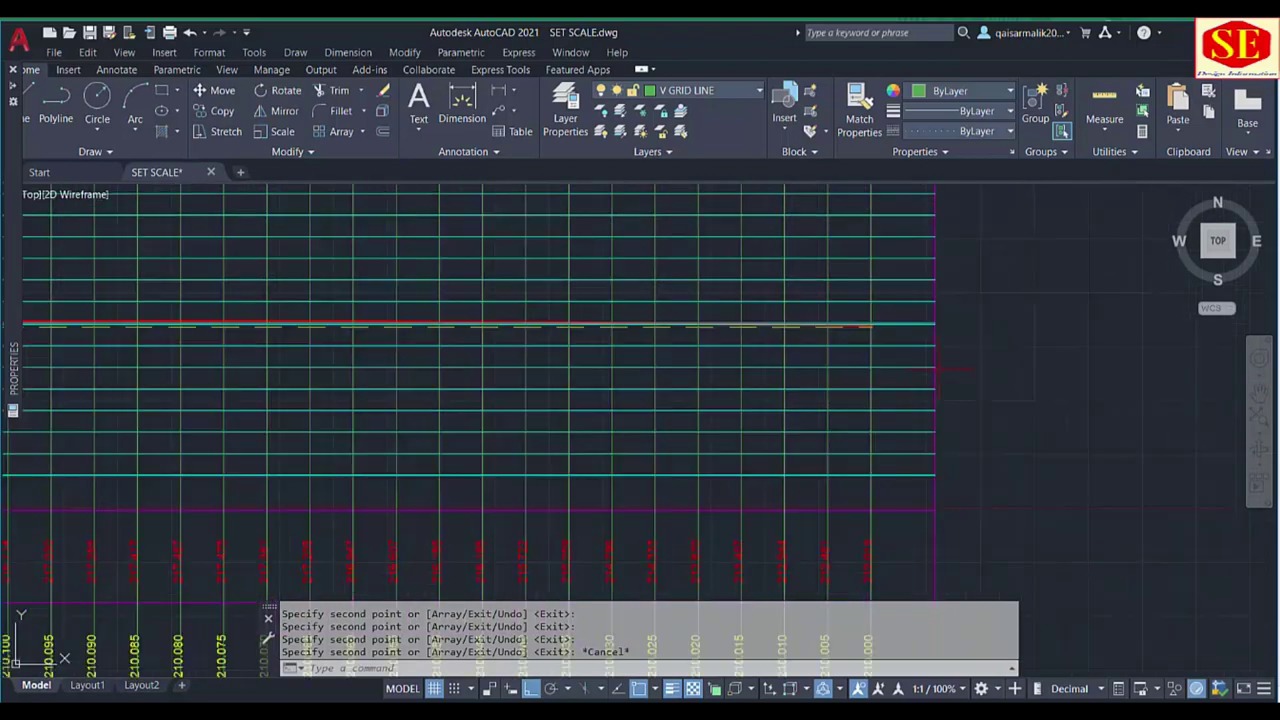
middle_drag(920, 360, 880, 332)
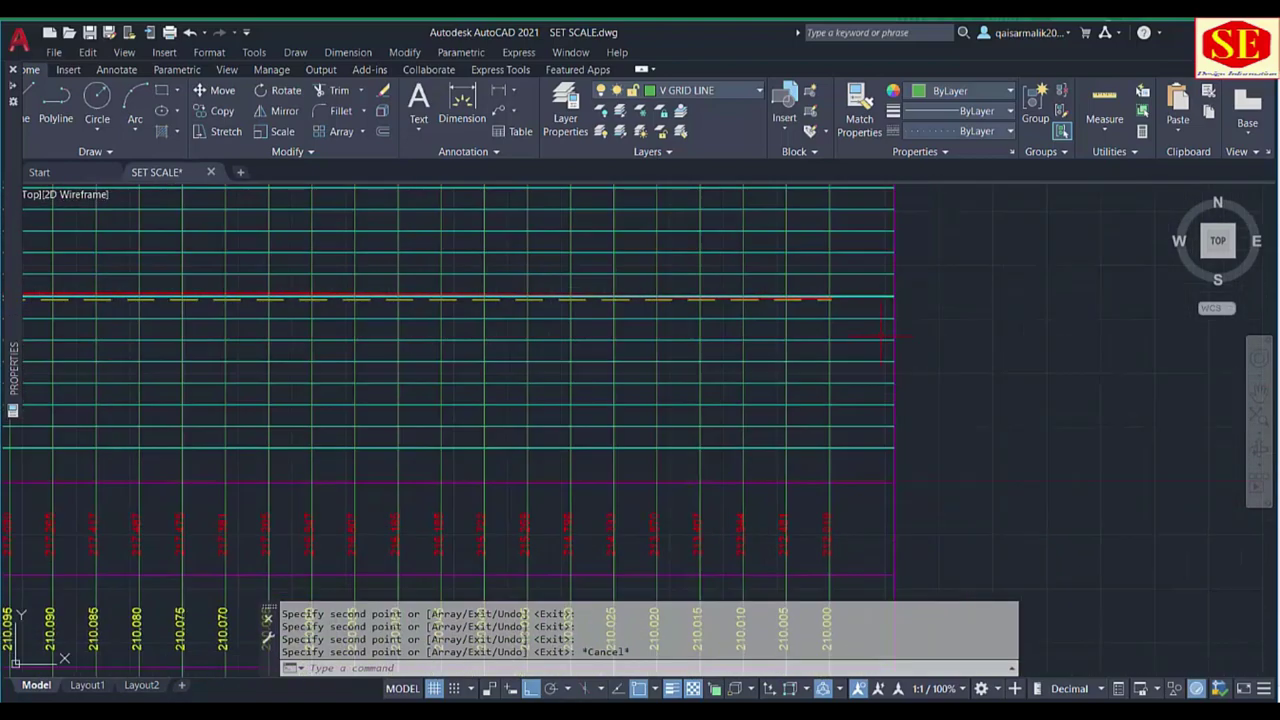
scroll(983, 312, down, 2)
scroll(649, 282, up, 2)
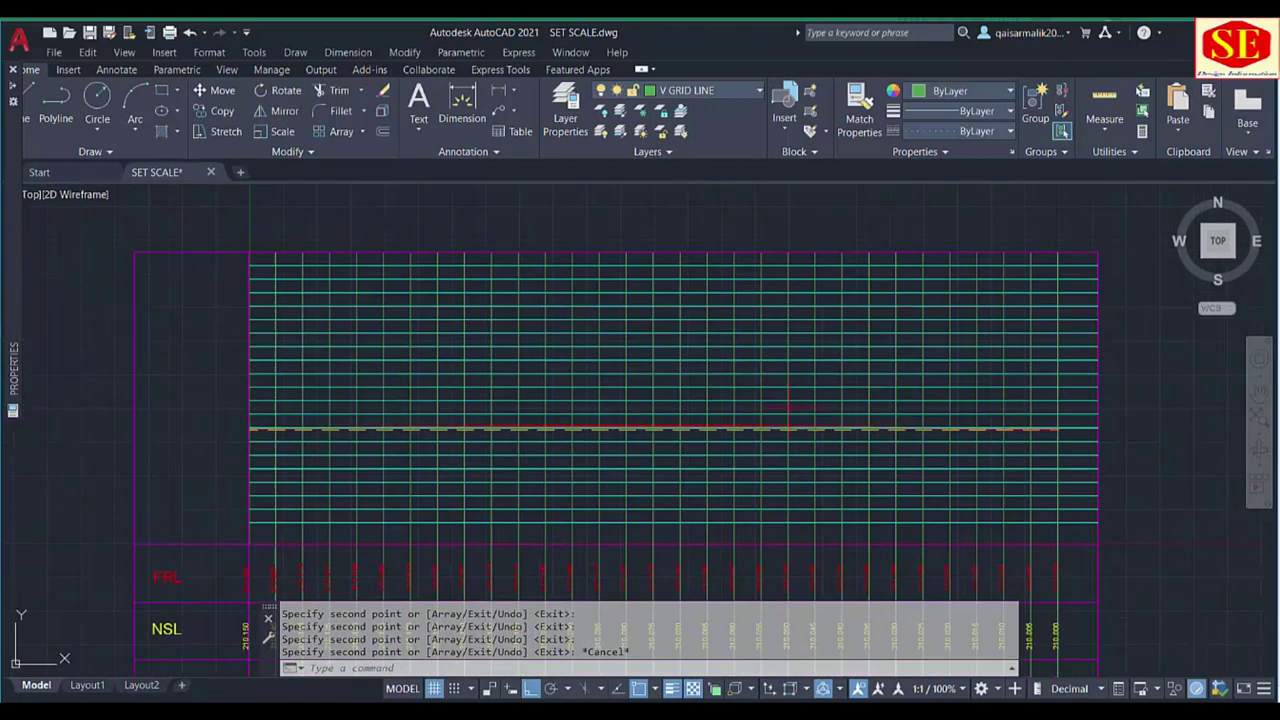
scroll(287, 352, up, 2)
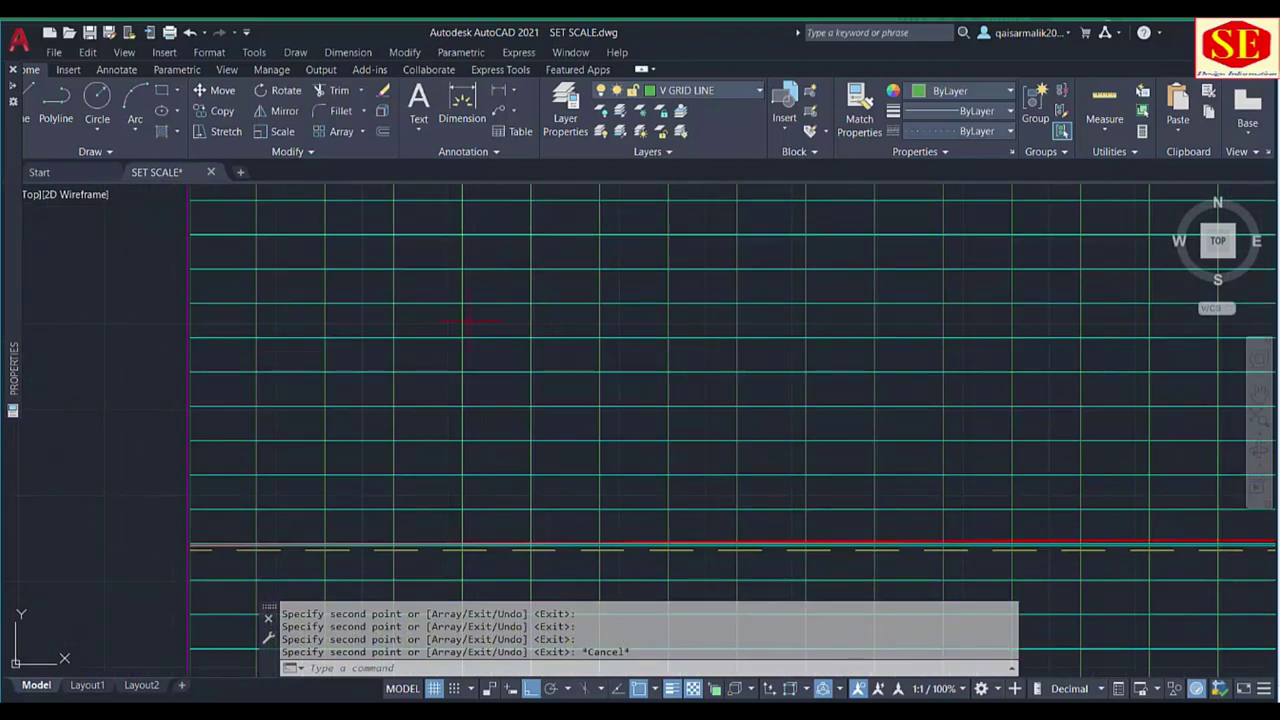
scroll(465, 321, down, 2)
scroll(378, 330, down, 2)
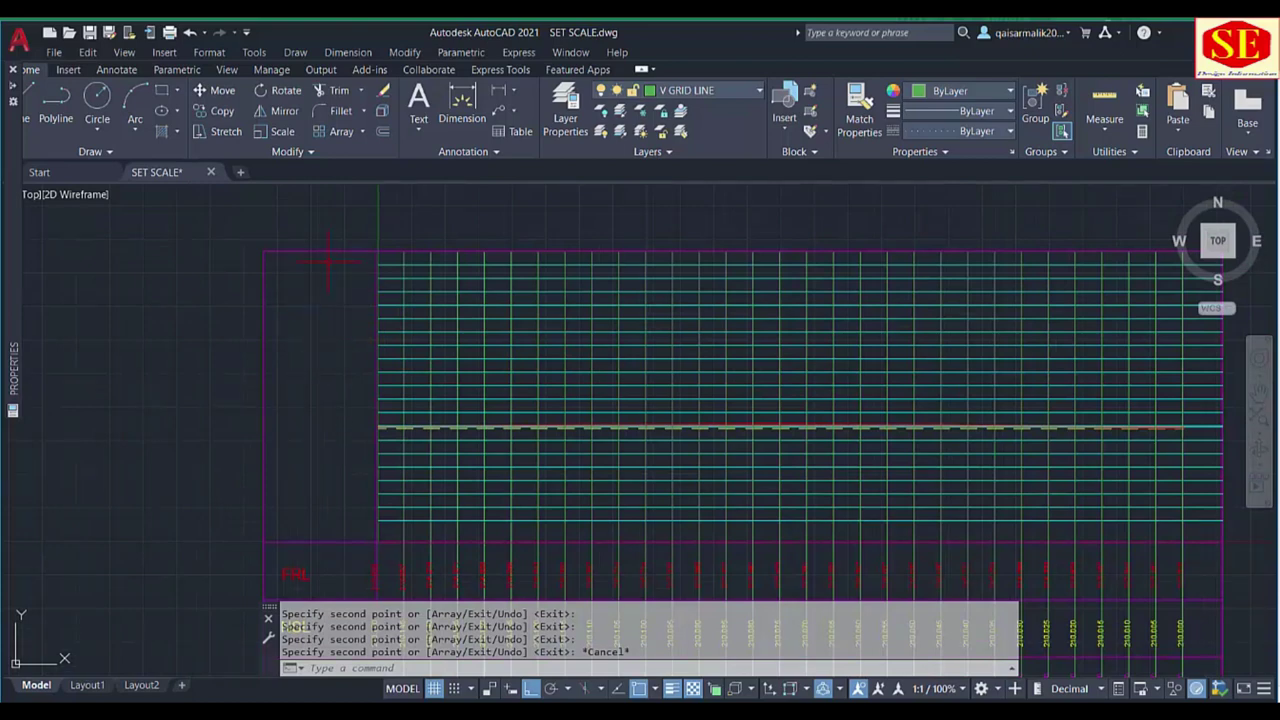
Undo the last zoom change and the previous grid-line extension
text(u)
key(Return)
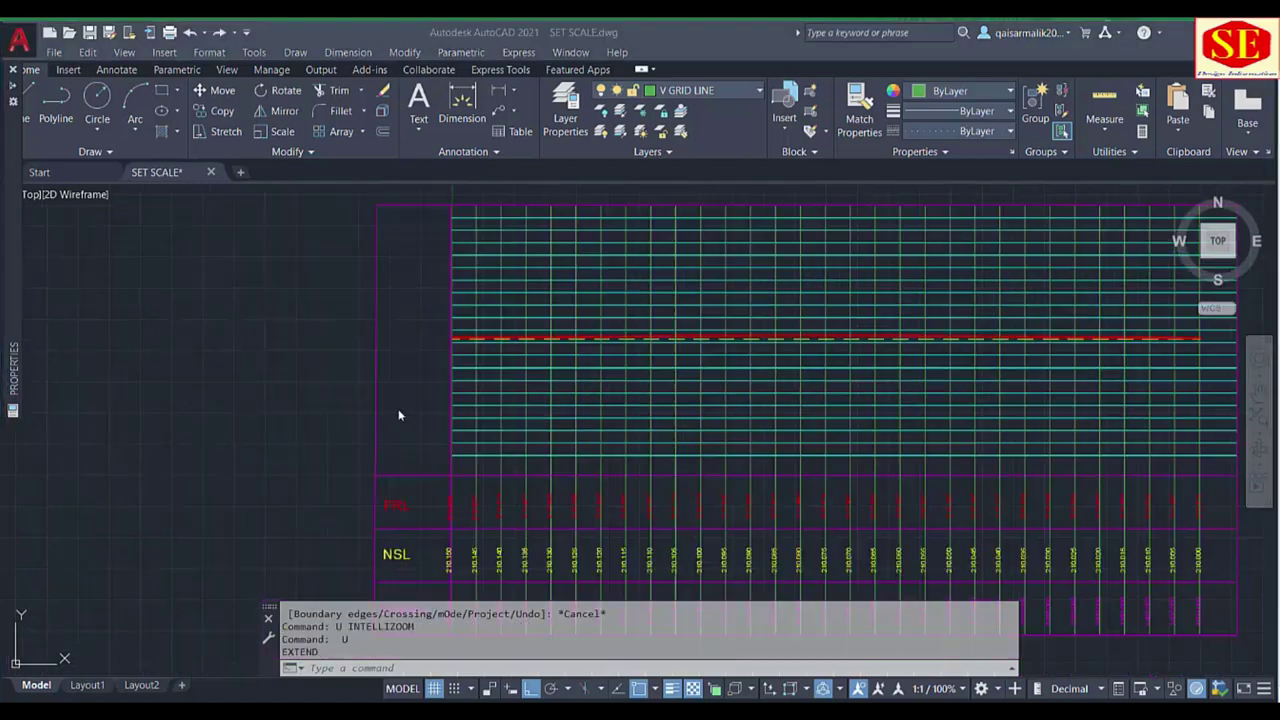
text(u)
key(Return)
Extend the horizontal grid lines left to the magenta border using two fences
text(ex)
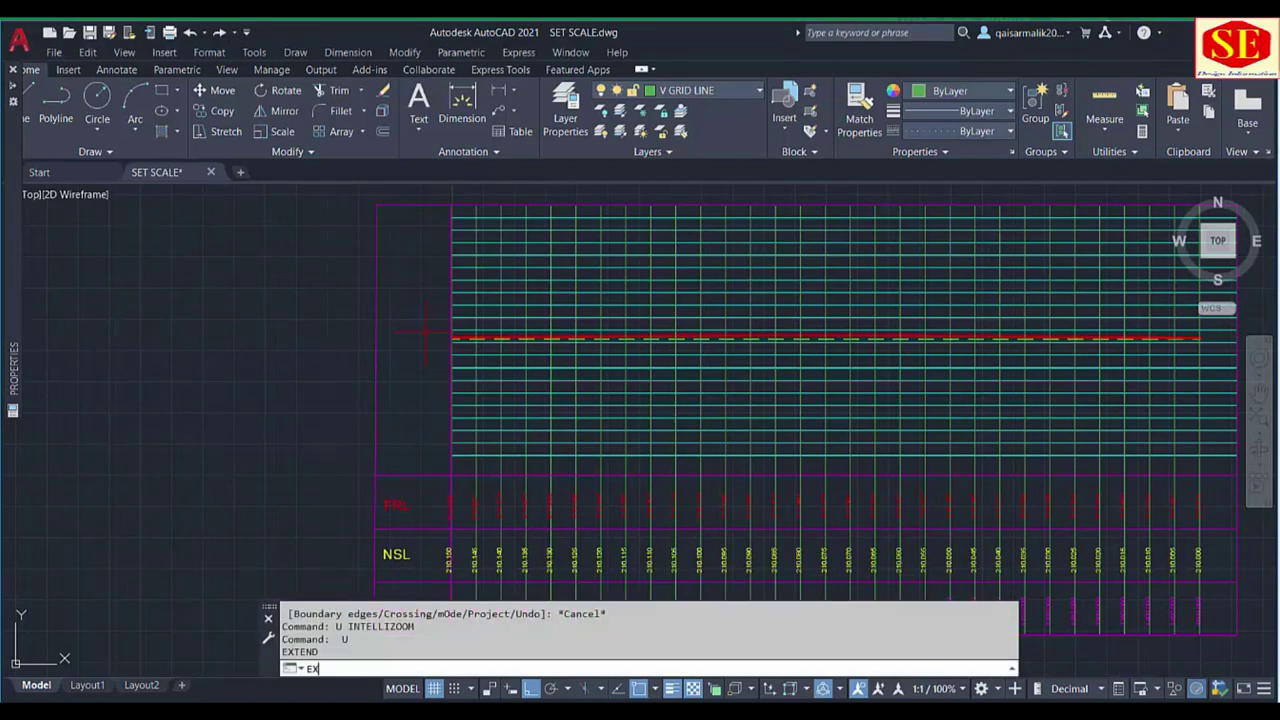
key(Return)
click(430, 310)
scroll(450, 300, up, 2)
key(Return)
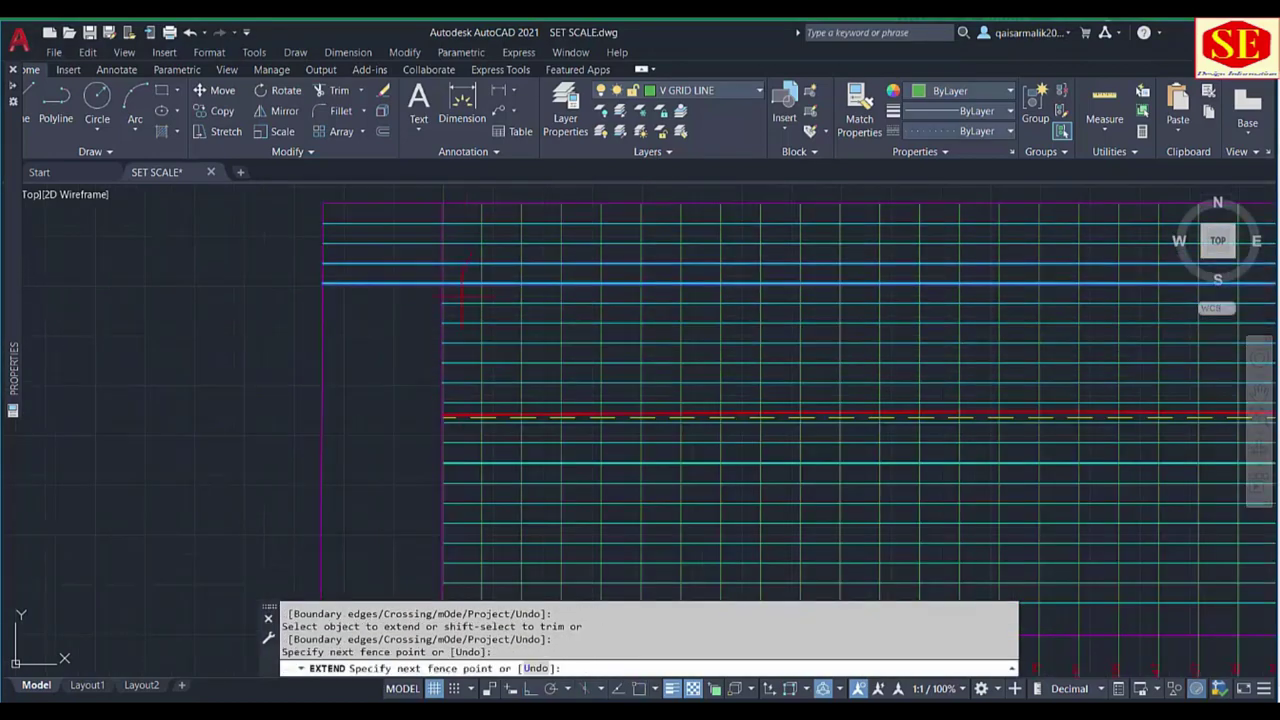
middle_drag(448, 395, 462, 281)
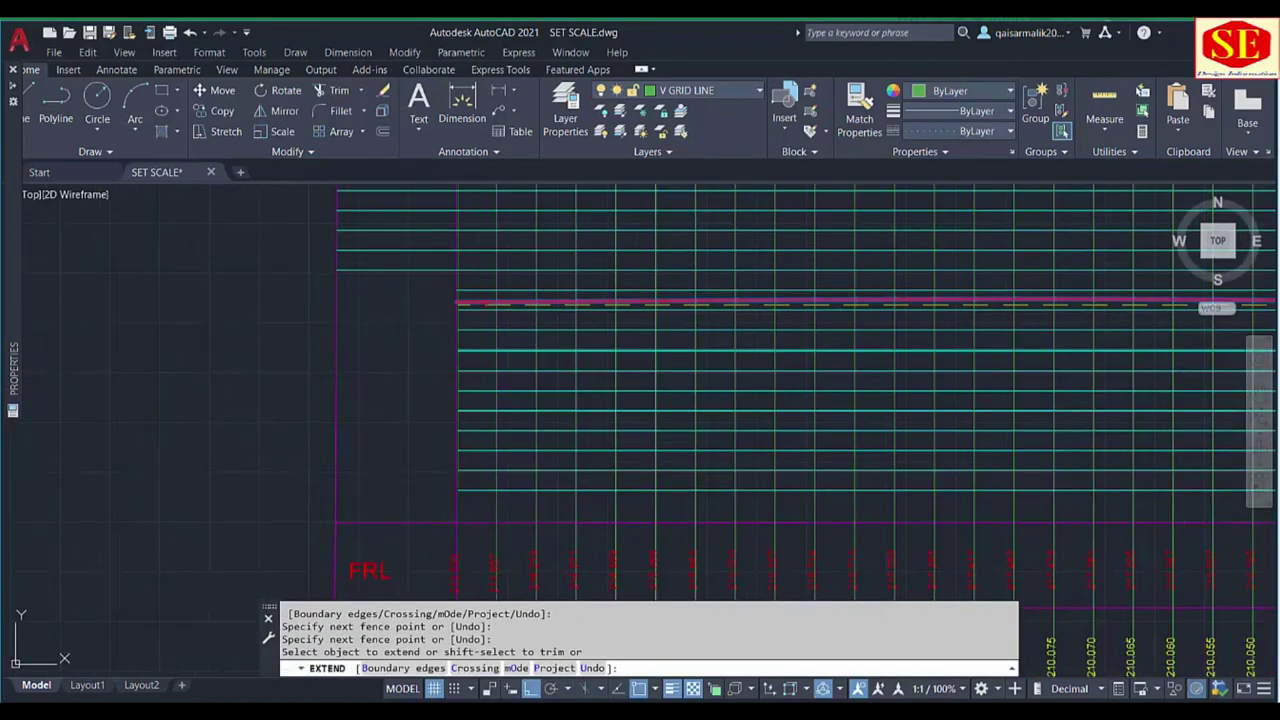
click(463, 318)
key(Return)
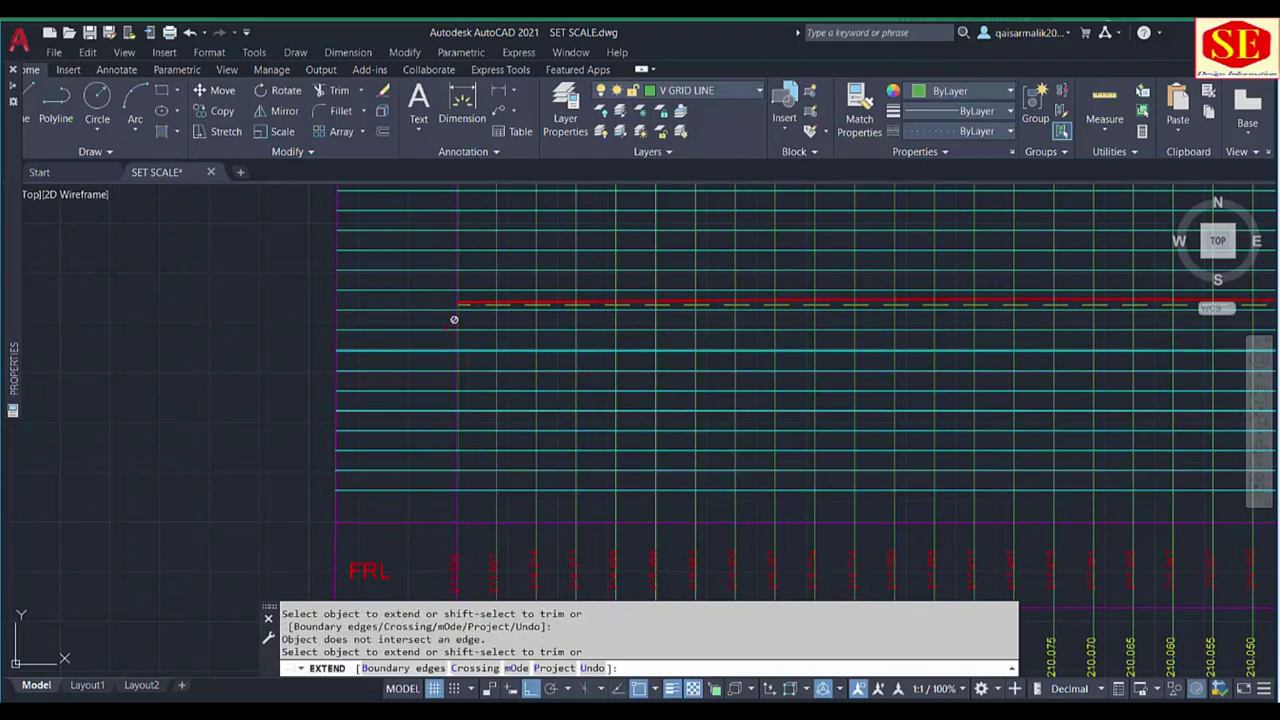
key(Escape)
Start copying the red 213.500 level text, setting its base point
middle_drag(466, 495, 434, 385)
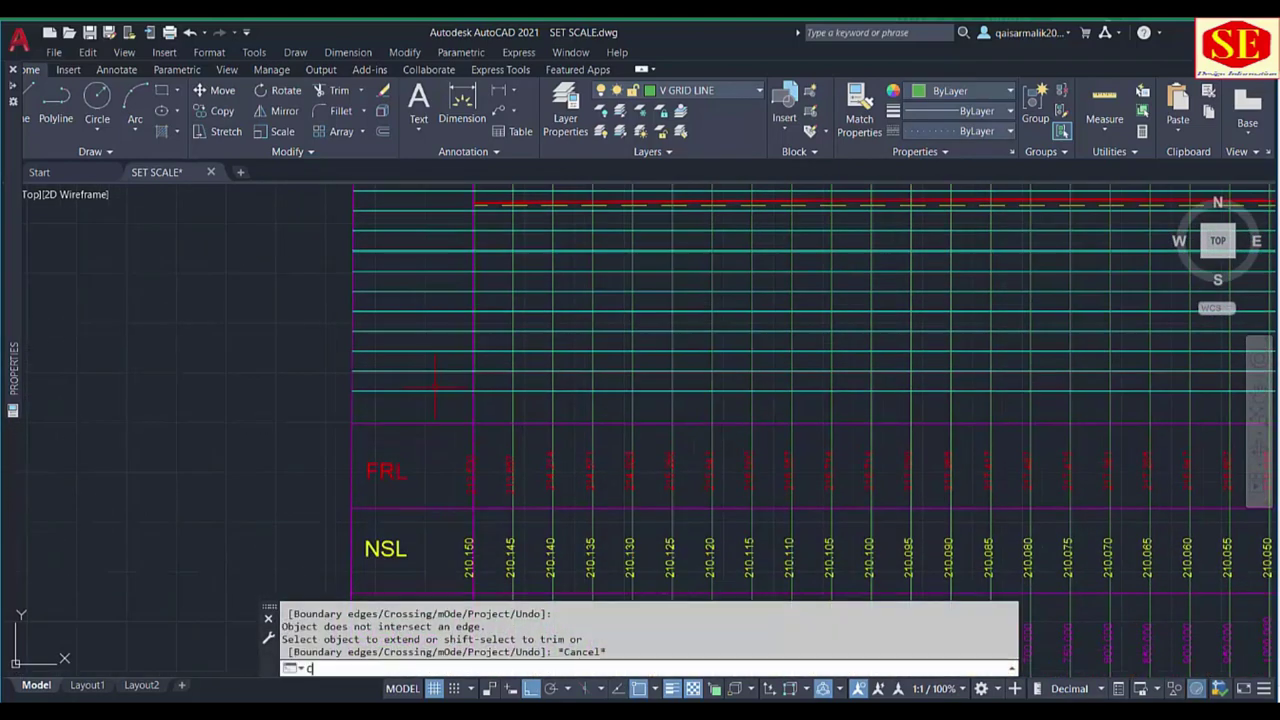
text(co)
key(Return)
click(472, 463)
key(Return)
click(472, 463)
middle_drag(318, 297, 288, 444)
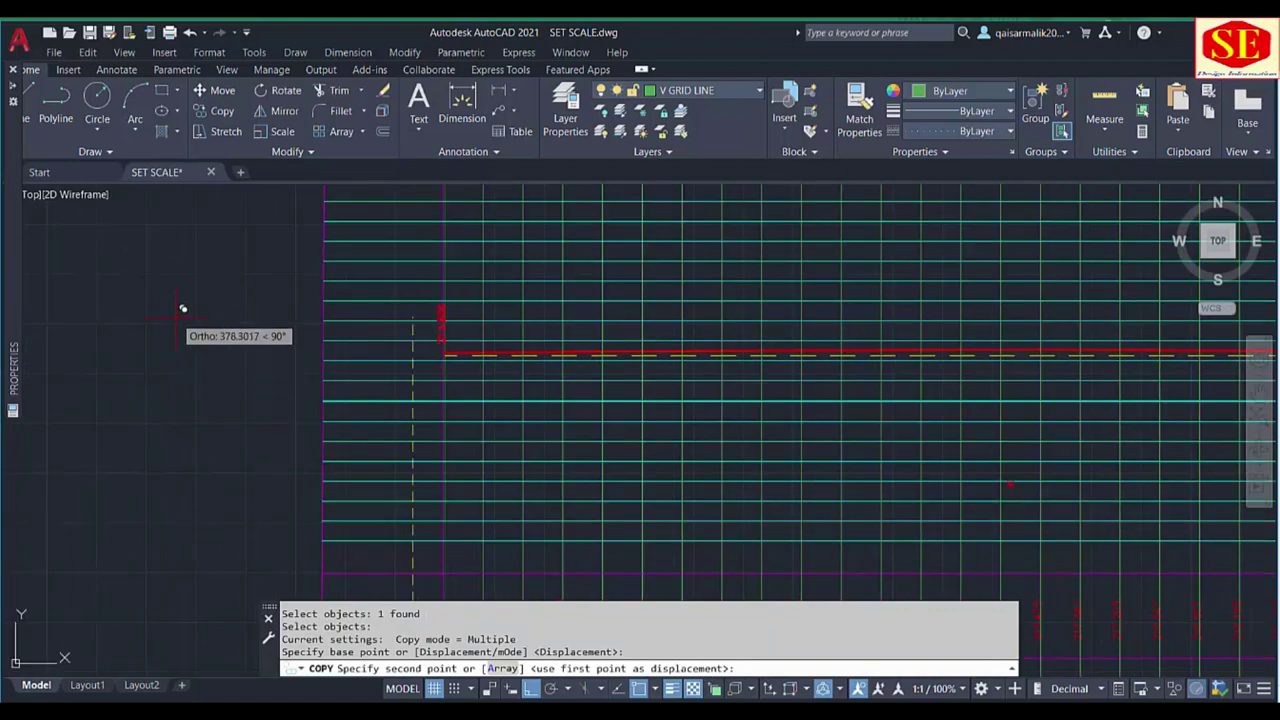
Place the copied level text in the left margin, abandoning a rotation attempt
click(183, 306)
key(Escape)
text(ro)
key(Return)
click(443, 345)
click(500, 509)
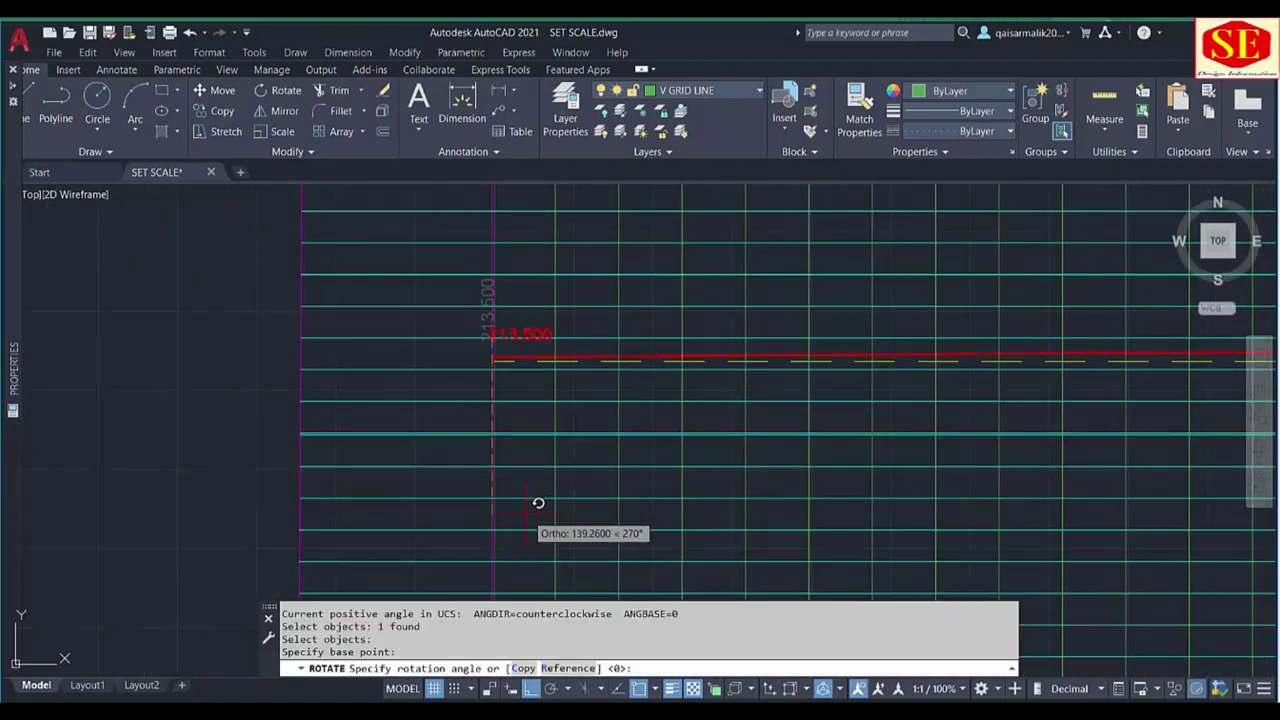
scroll(537, 480, up, 3)
key(Escape)
Move the 213.500 label further into the left margin with ortho off
text(m)
key(Return)
click(430, 312)
key(Return)
click(427, 318)
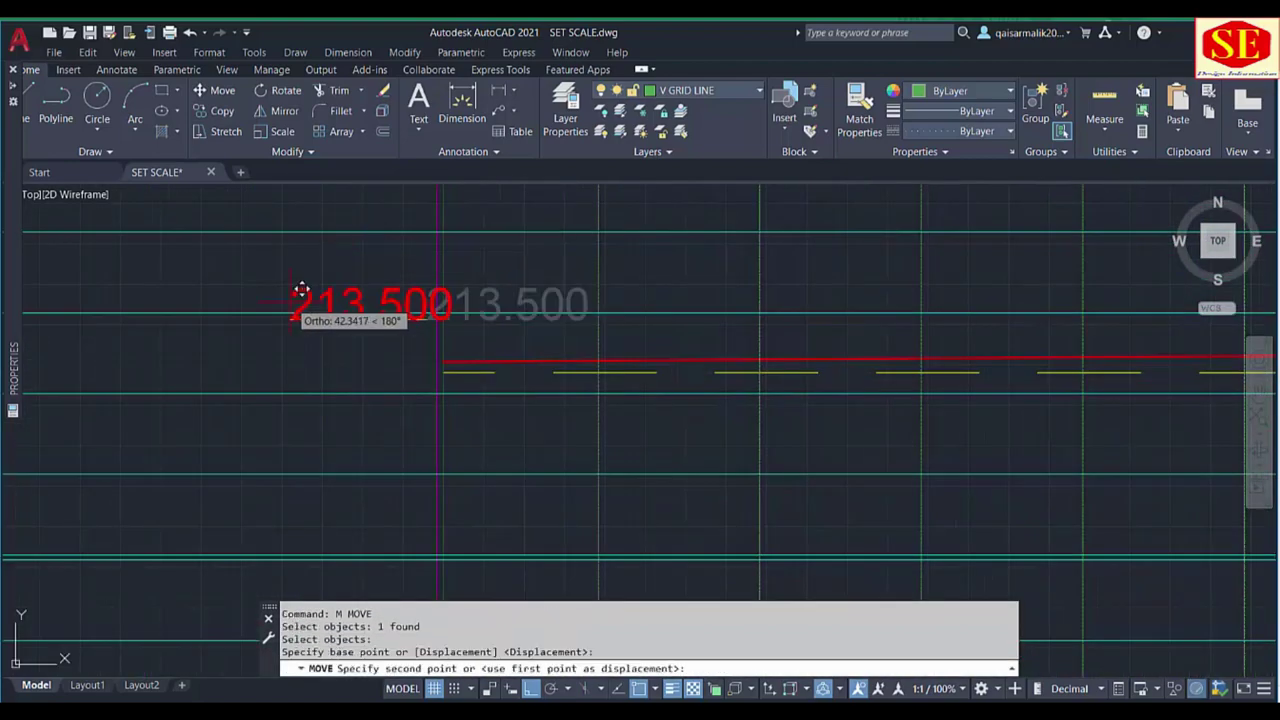
key(F8)
middle_drag(126, 318, 152, 320)
click(340, 300)
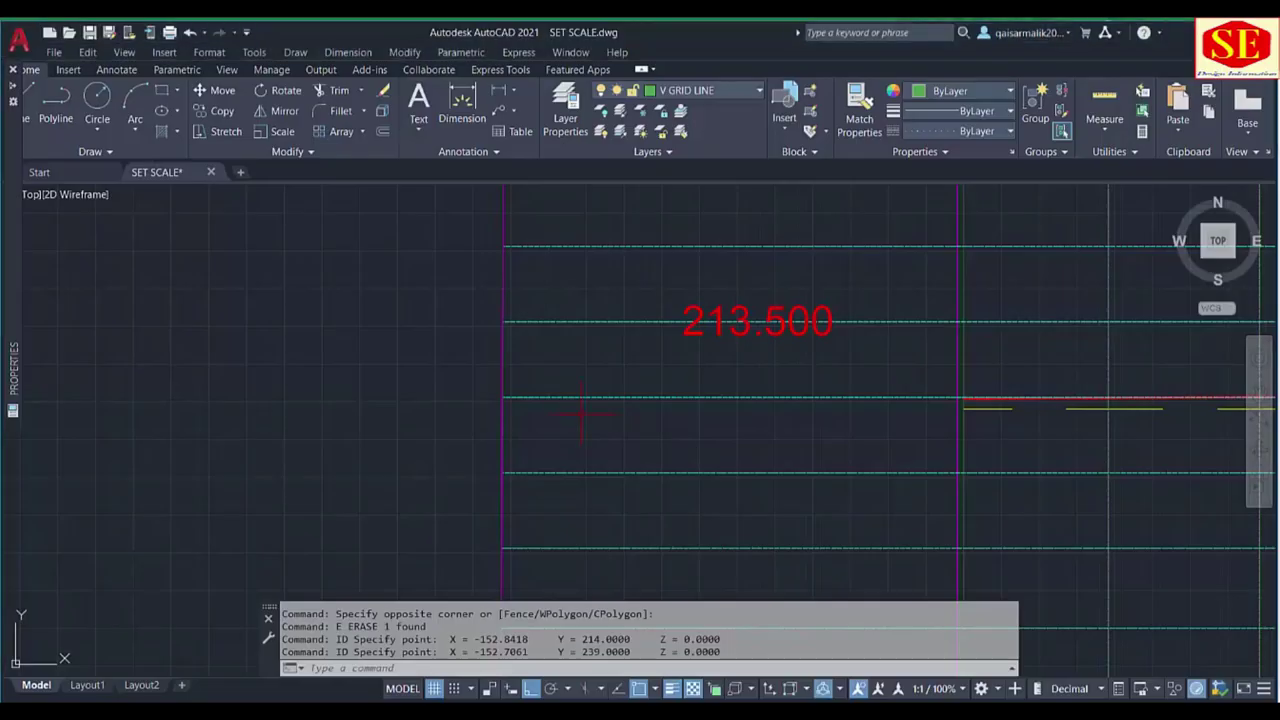
Confirm the grid line sits at level 214 with ID and relabel the text 214.000
text(D)
key(Return)
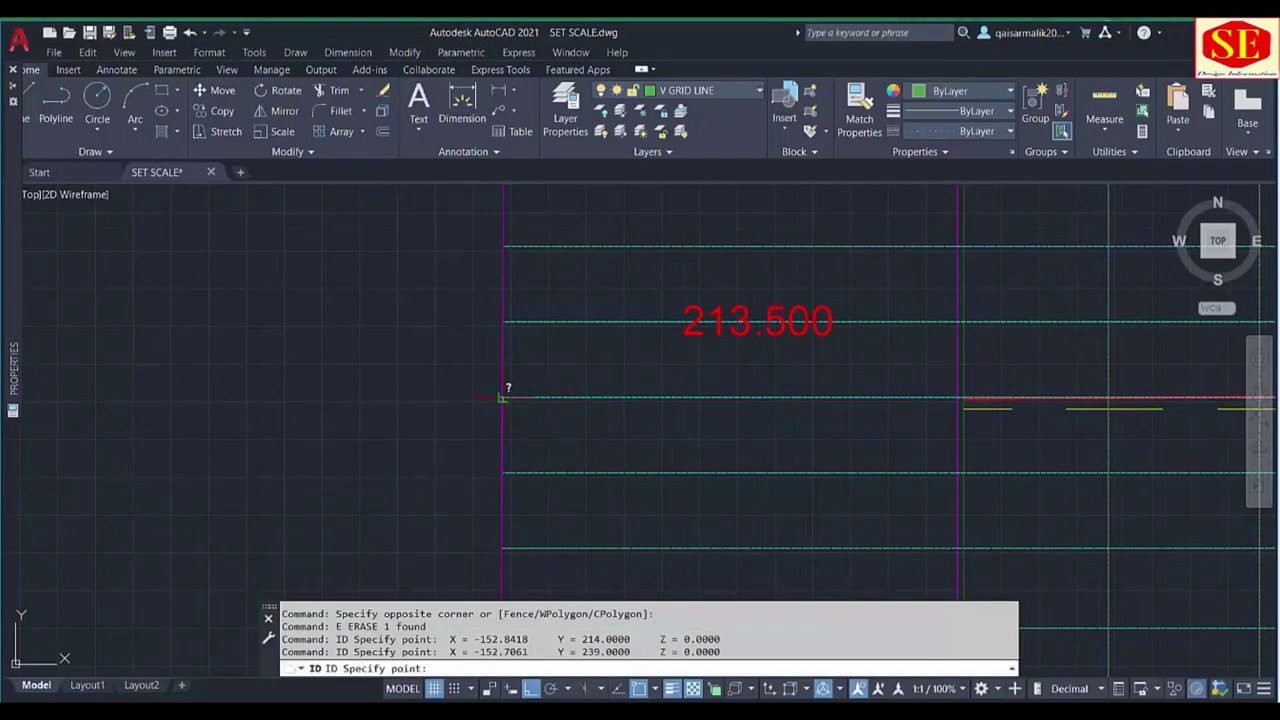
click(505, 398)
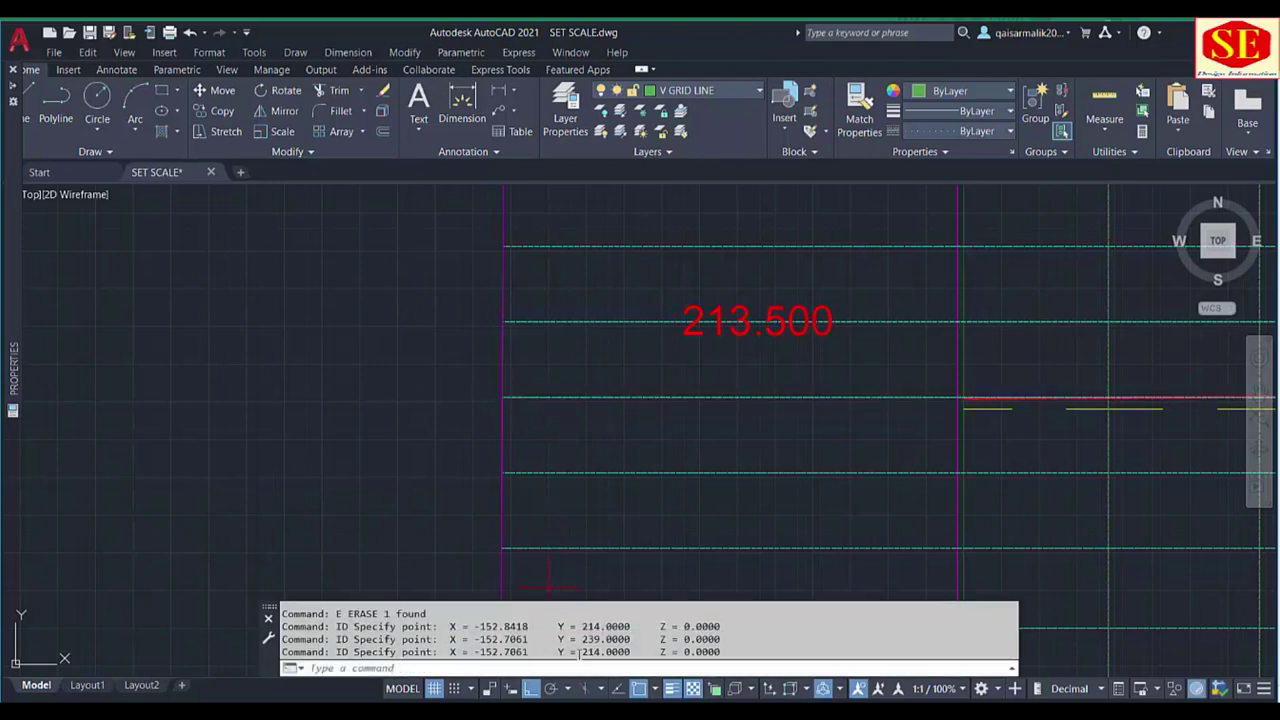
drag(579, 652, 633, 652)
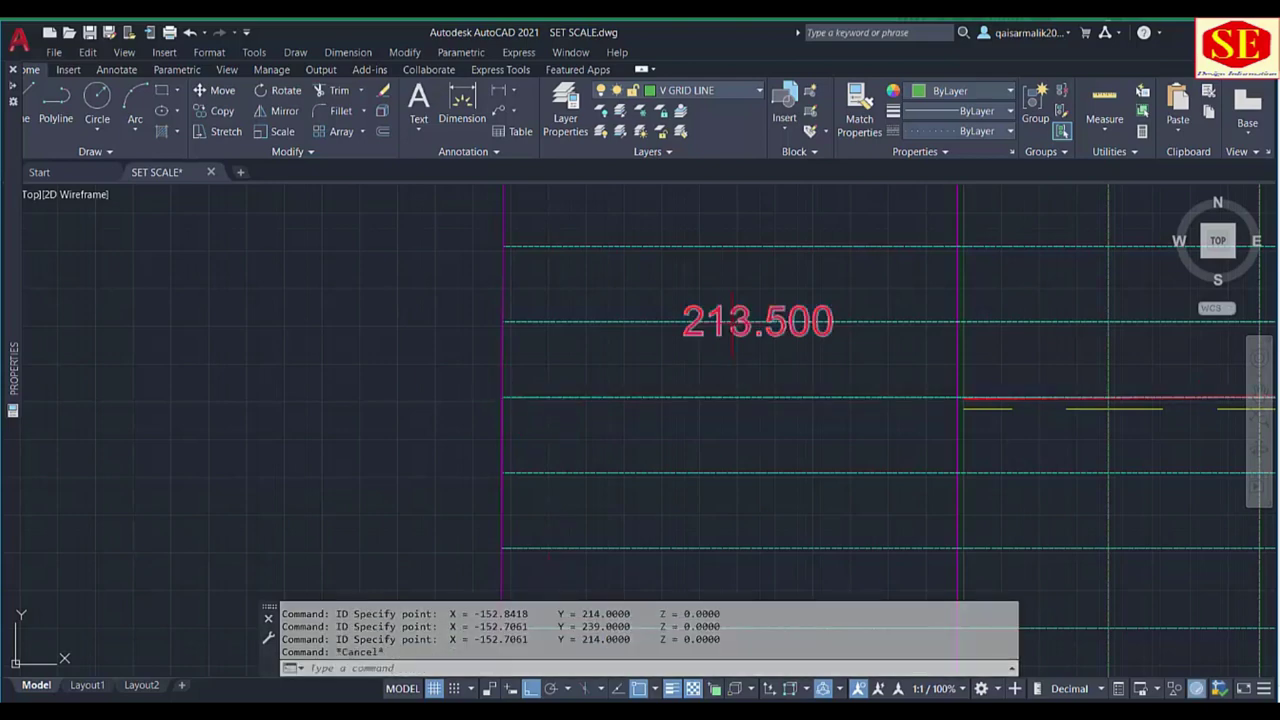
key(Escape)
double_click(732, 329)
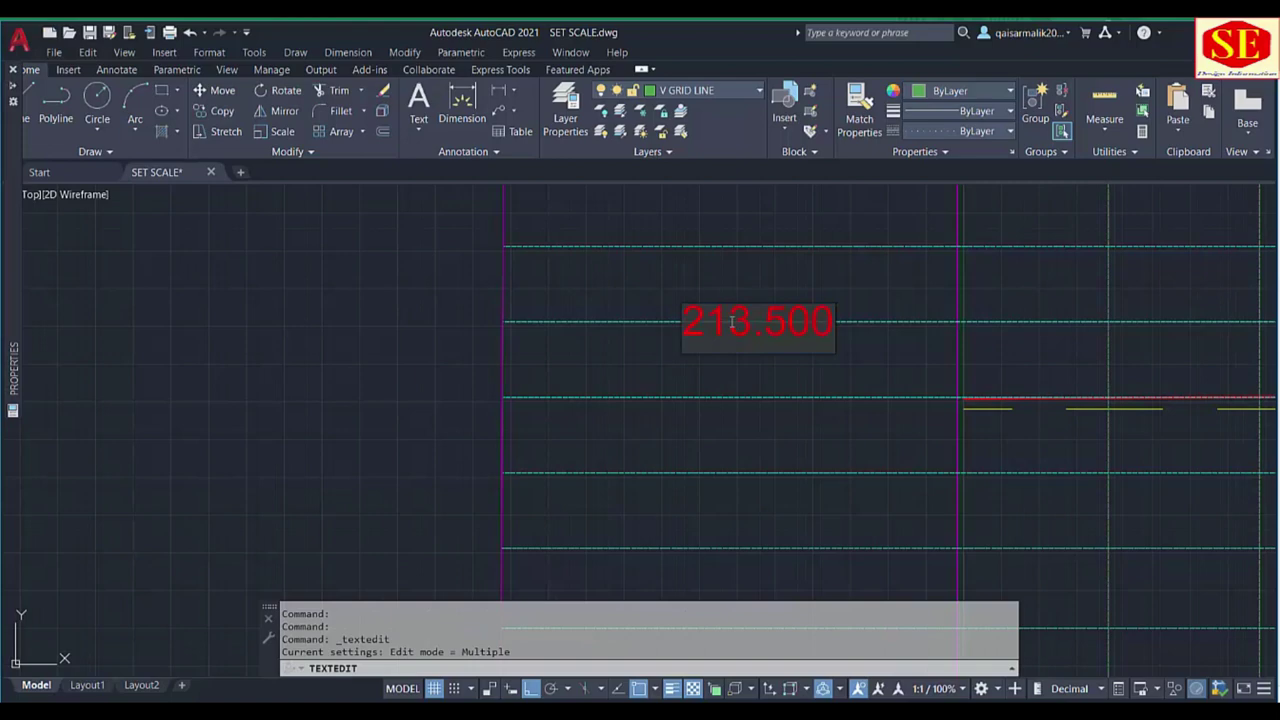
text(4.00)
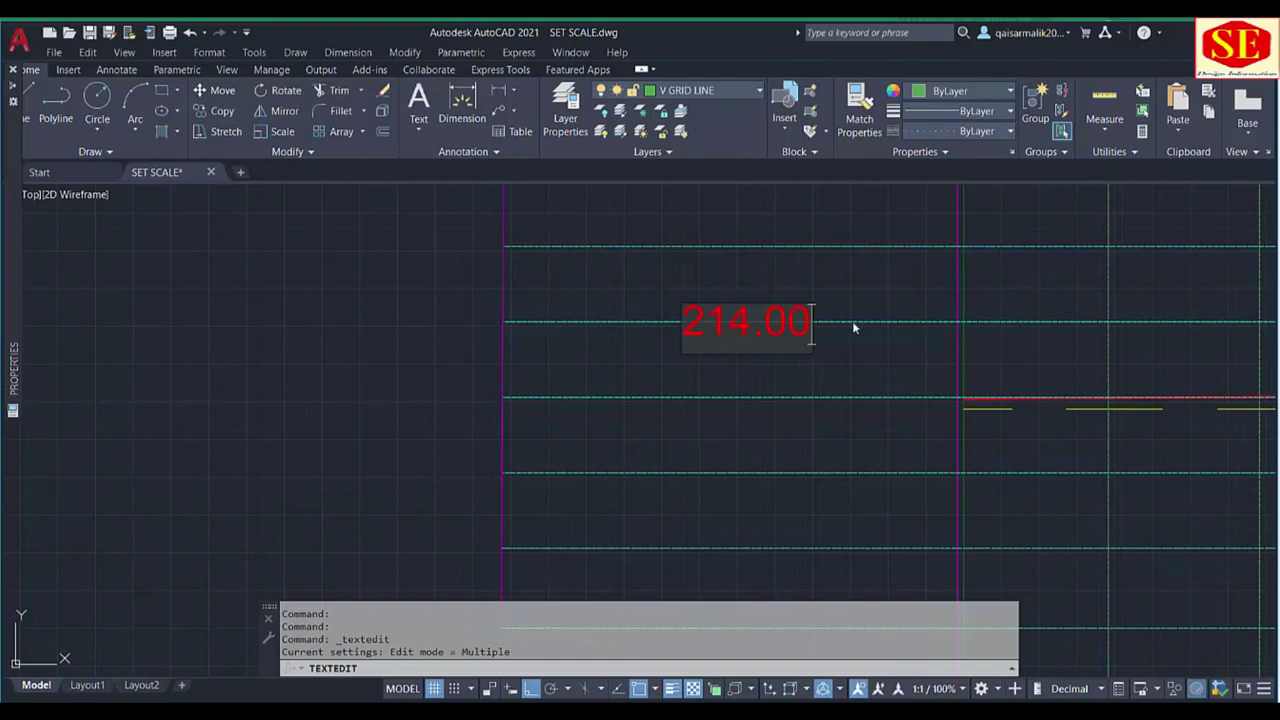
text(0)
click(845, 340)
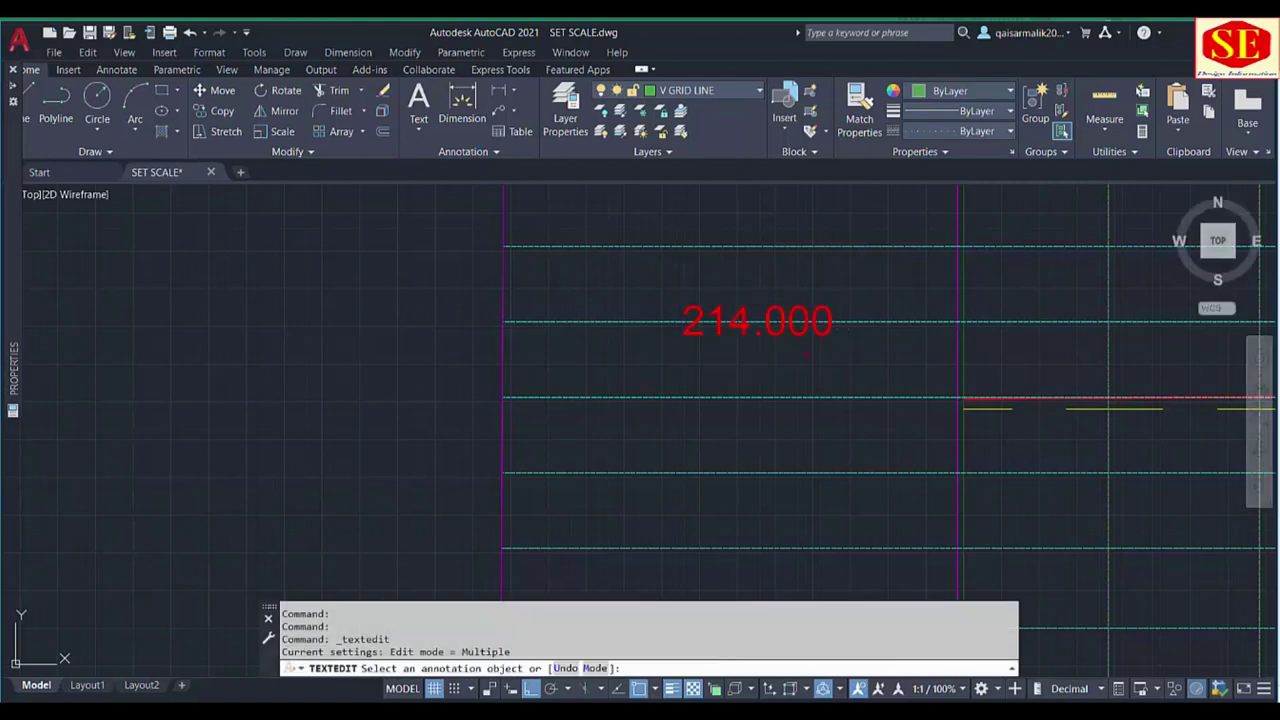
key(Escape)
Move the 214.000 label just above the level 214 grid line
text(m)
key(Return)
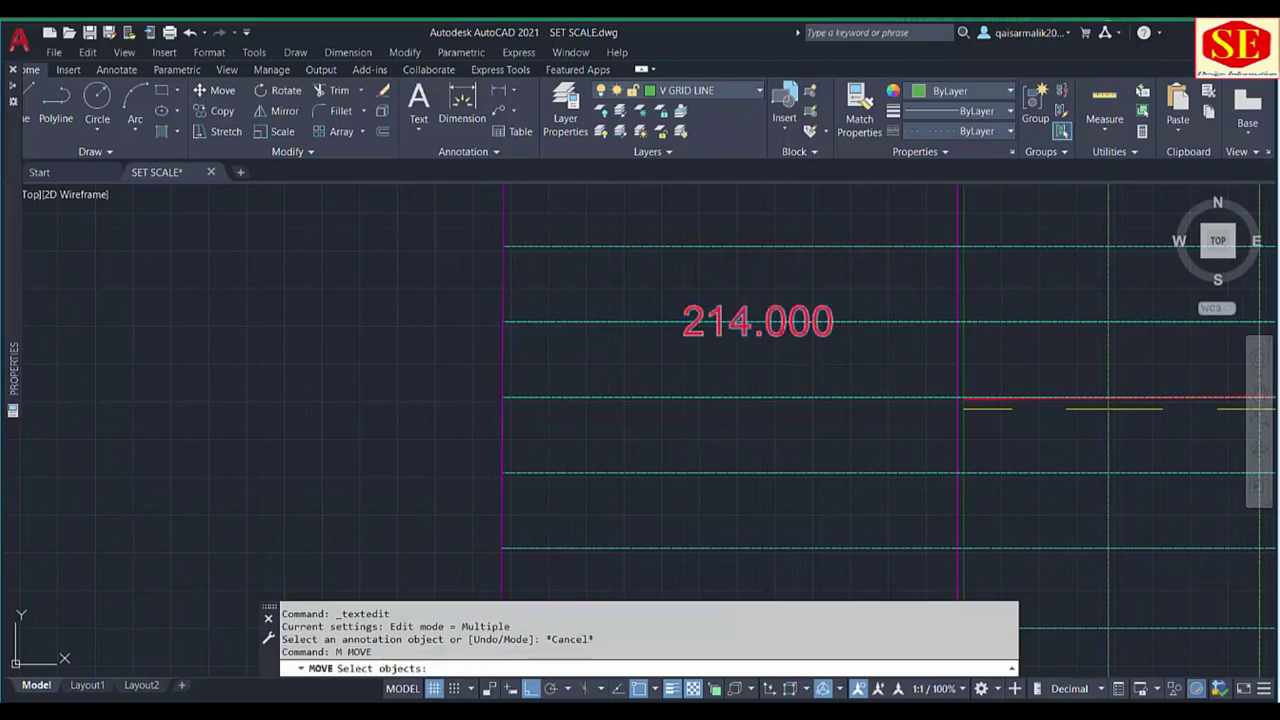
click(795, 320)
key(Return)
click(794, 258)
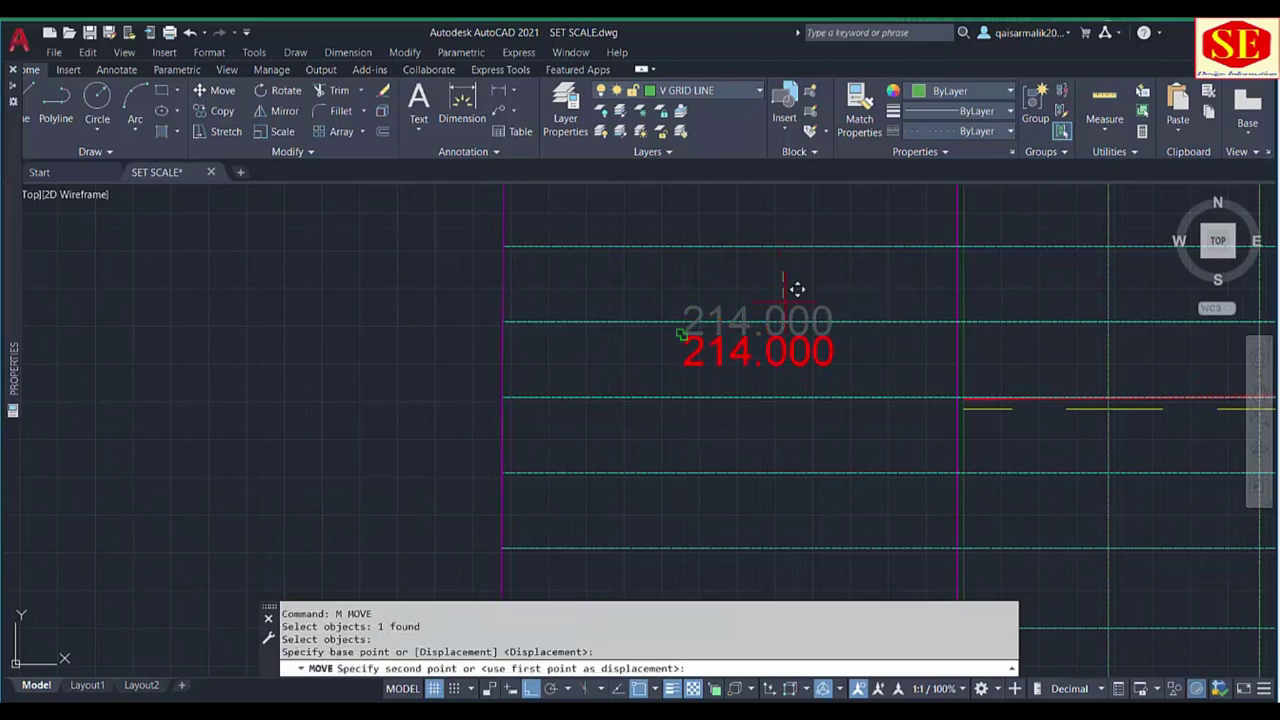
key(F3)
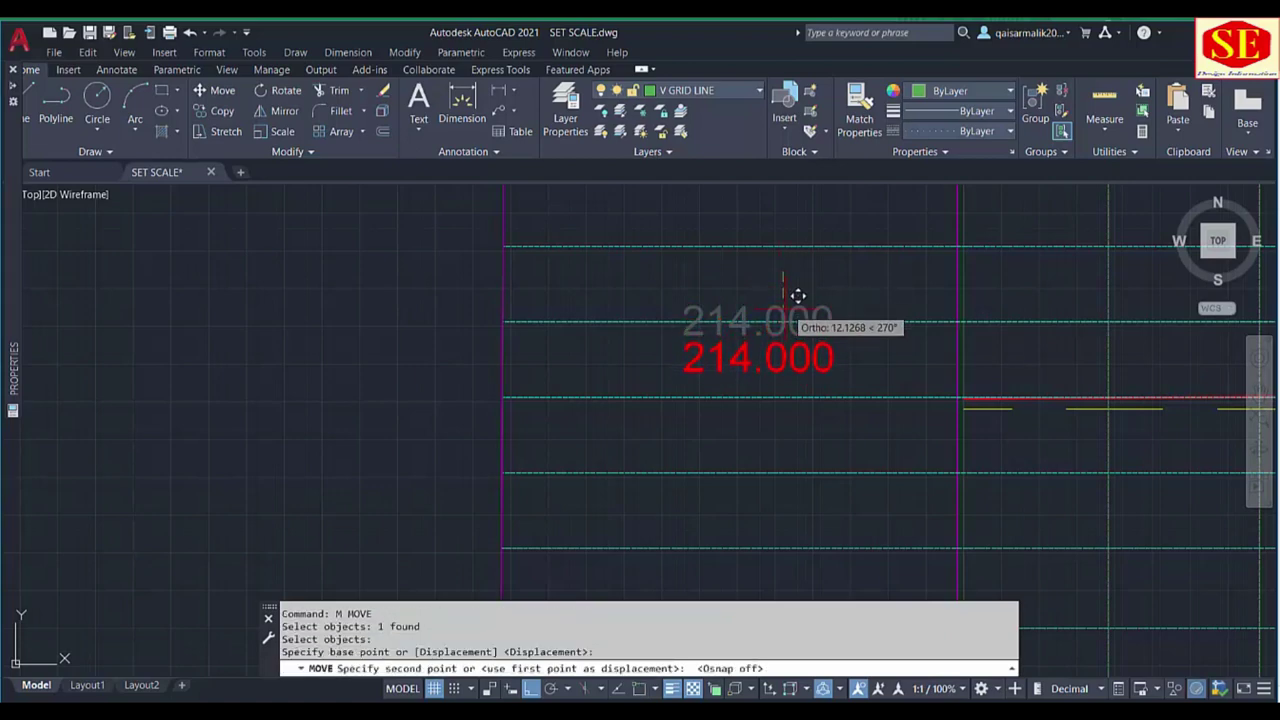
click(785, 316)
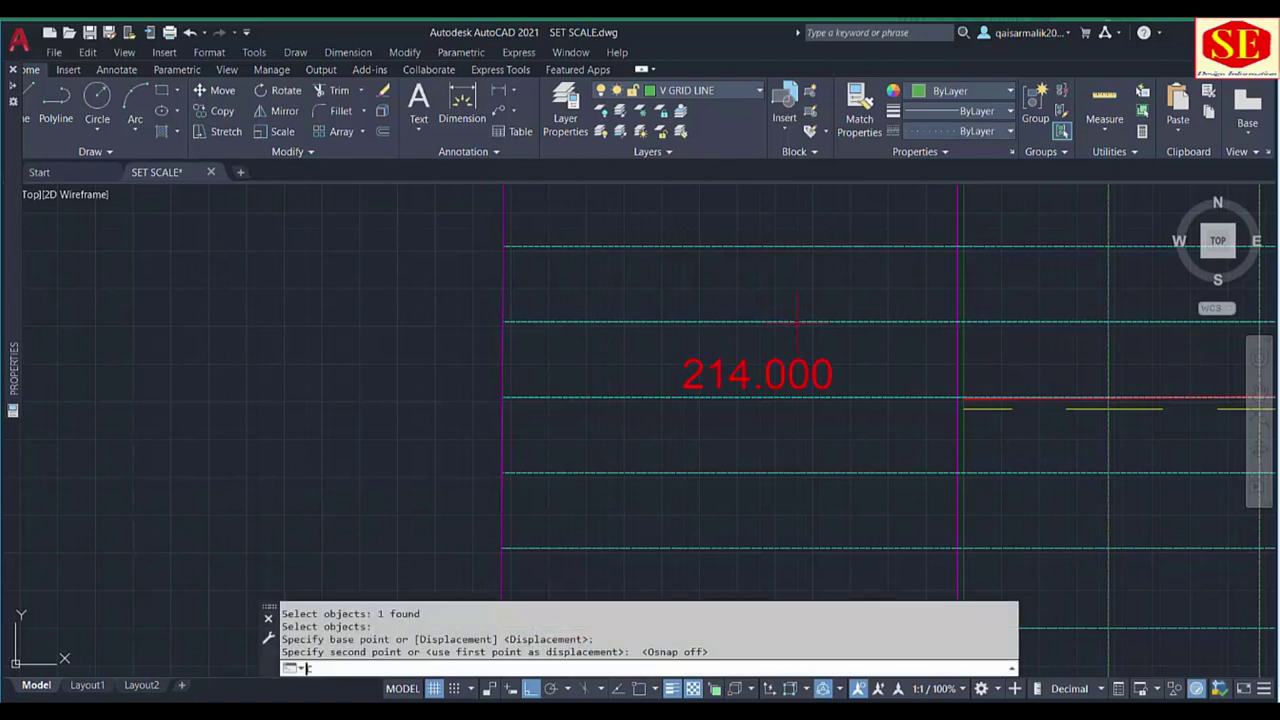
Copy the 214.000 label one row up and change it to 239.000
text(co)
key(Return)
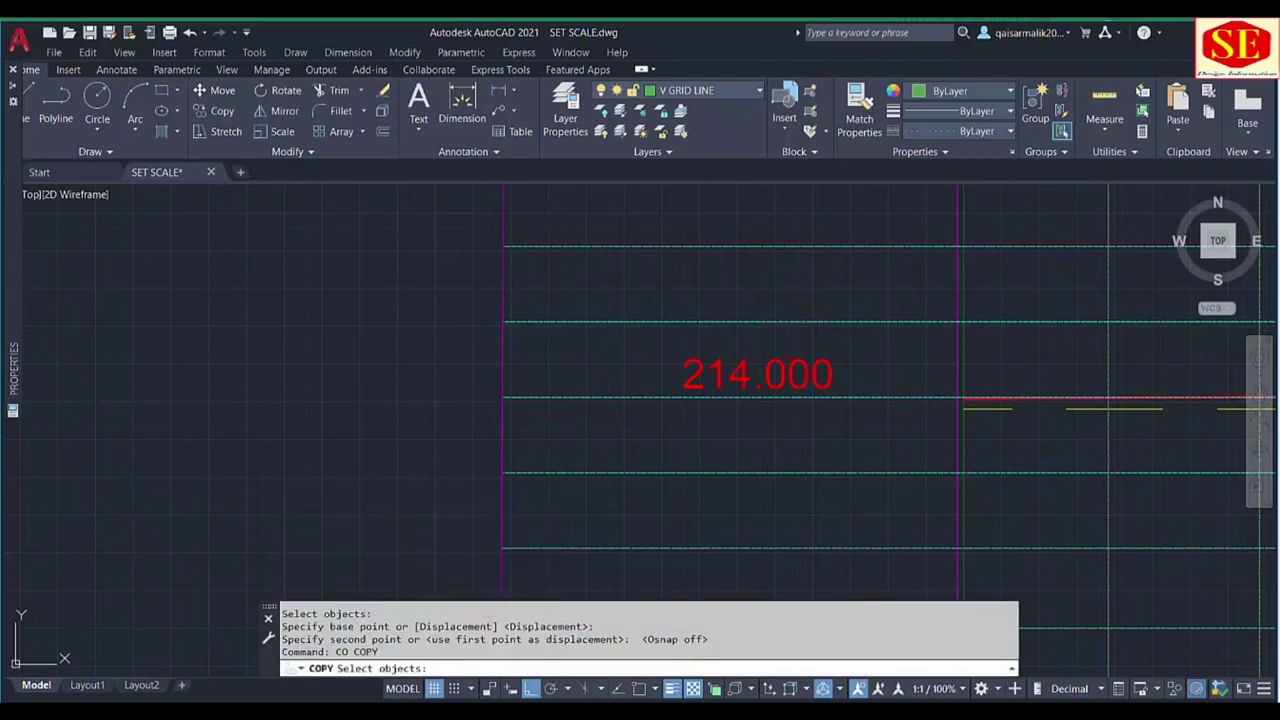
key(Return)
click(859, 349)
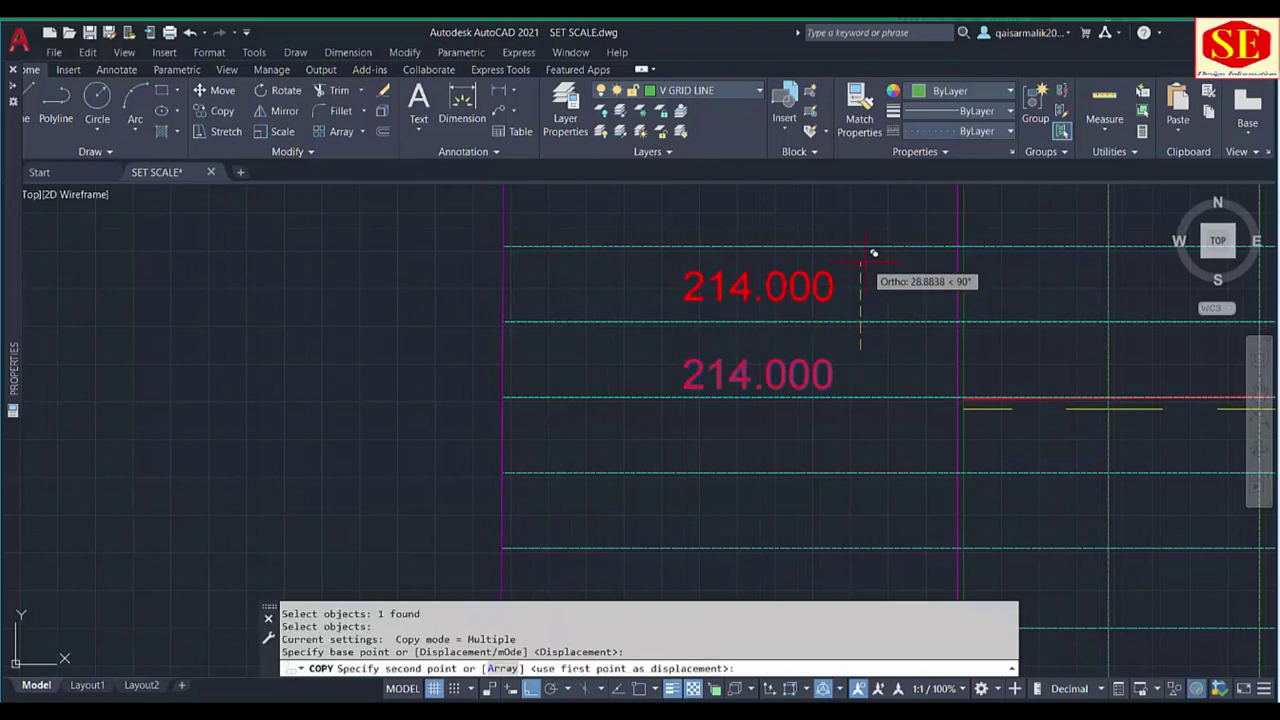
click(860, 262)
key(Escape)
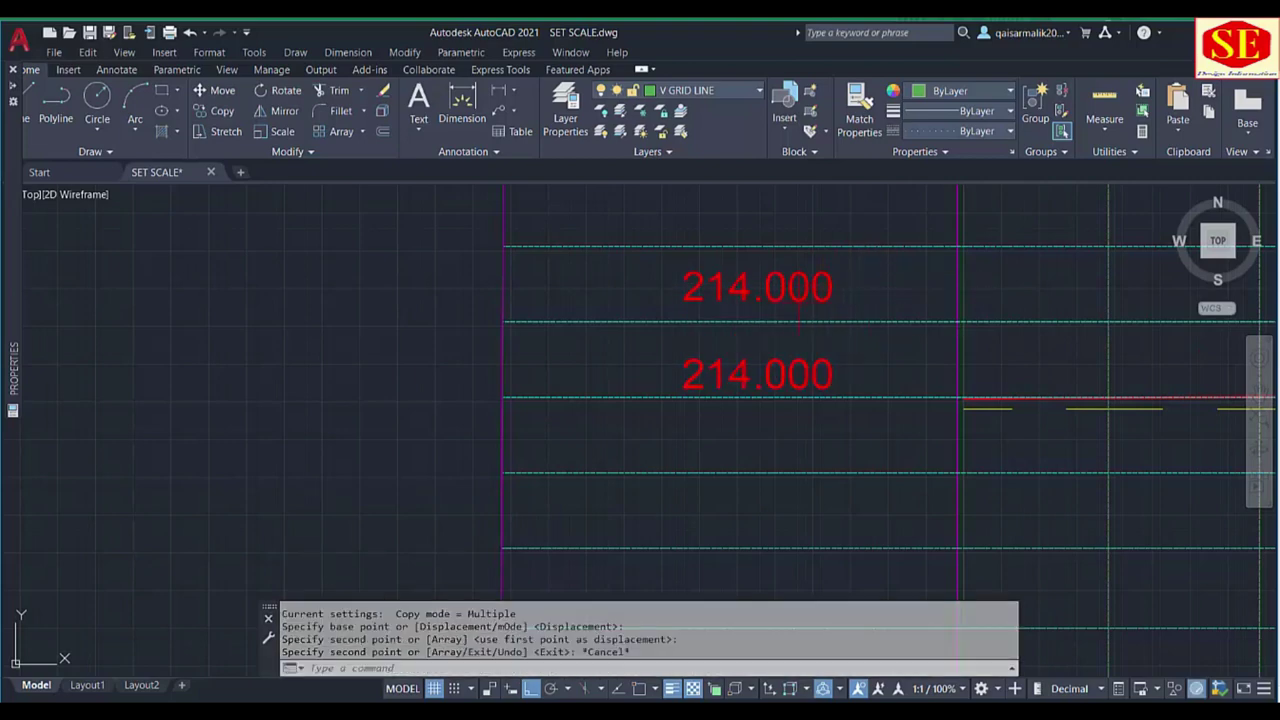
double_click(706, 305)
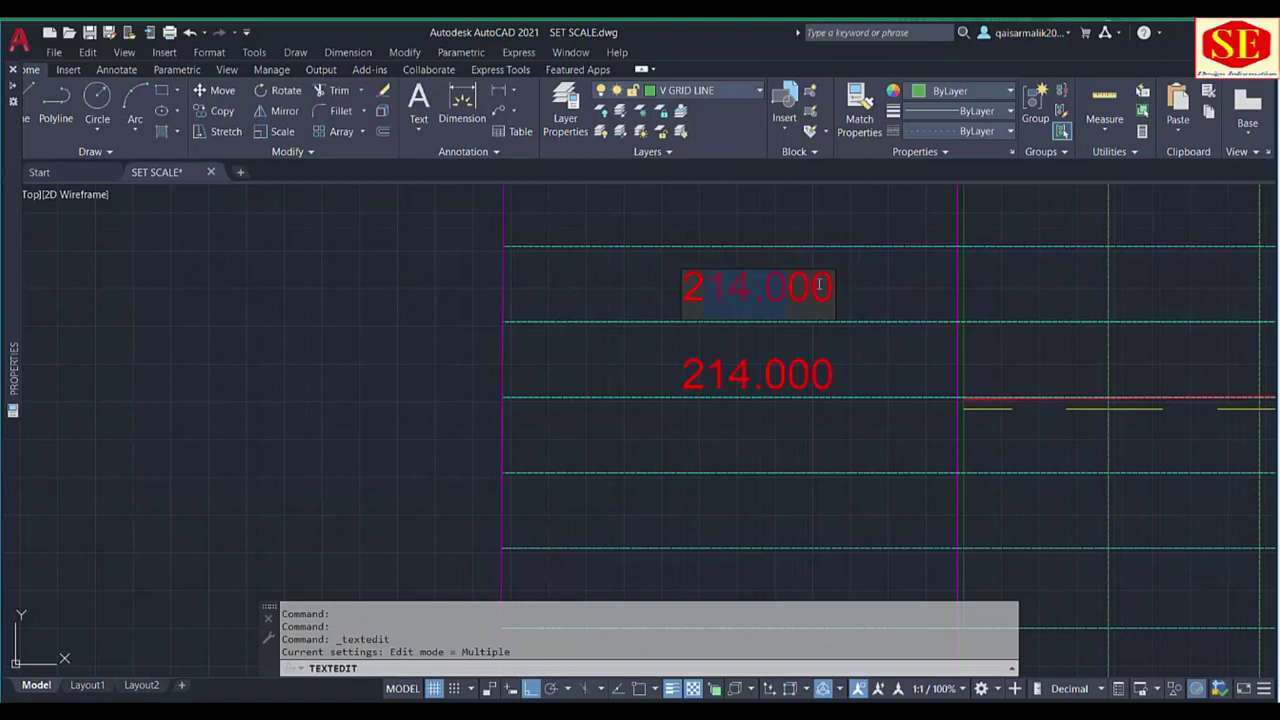
text(239.000)
key(Return)
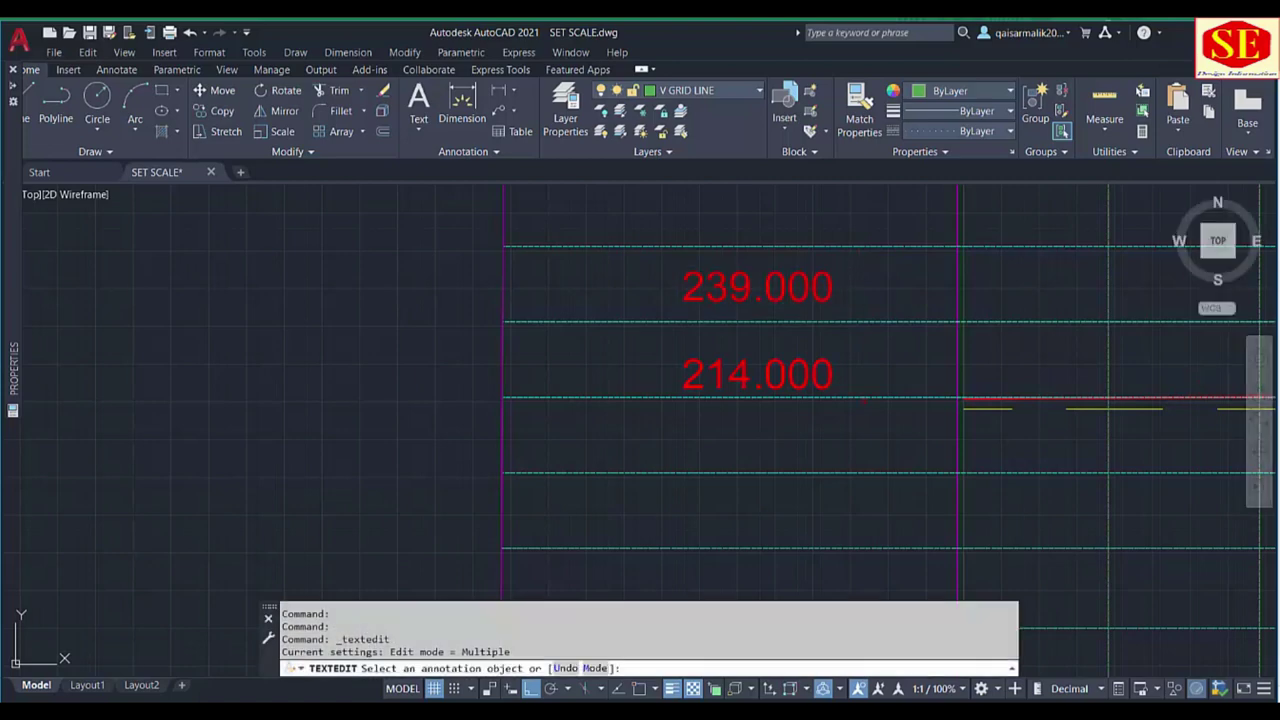
Cancel stray offset, edit and move attempts on the 239.000 label
mouse_move(803, 312)
middle_down()
mouse_move(777, 331)
mouse_move(713, 449)
middle_up()
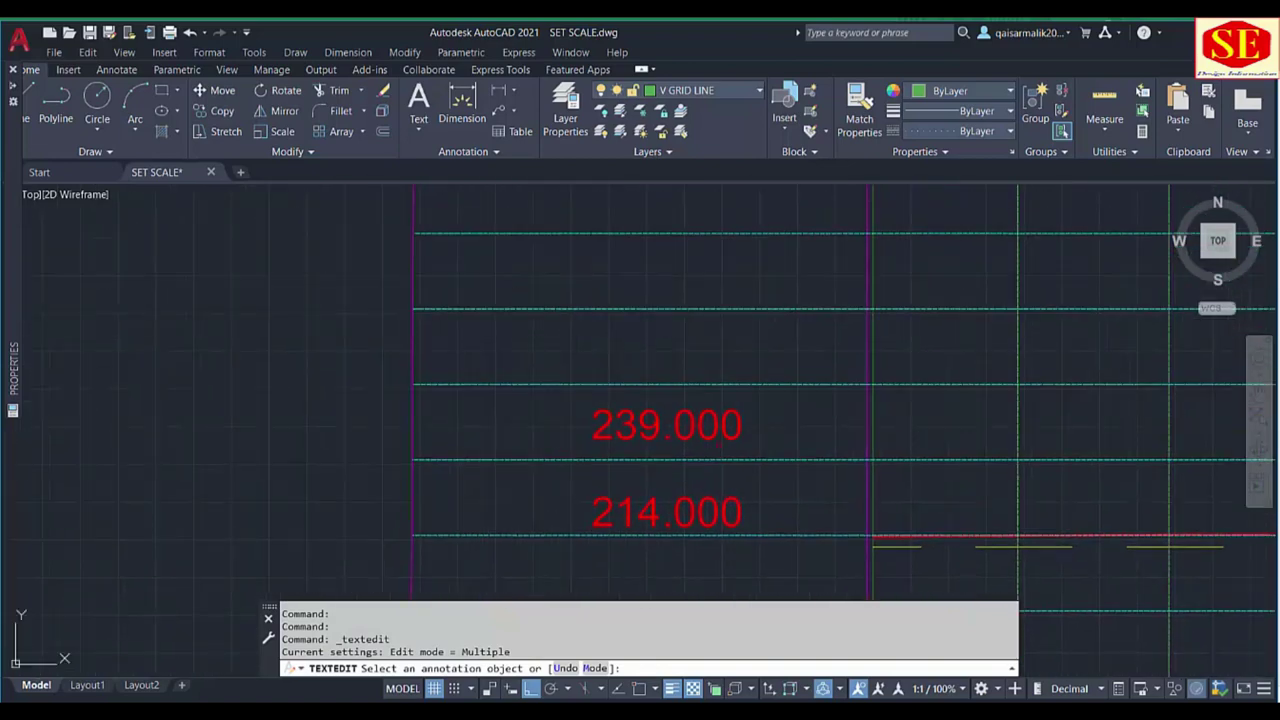
text(co)
key(Return)
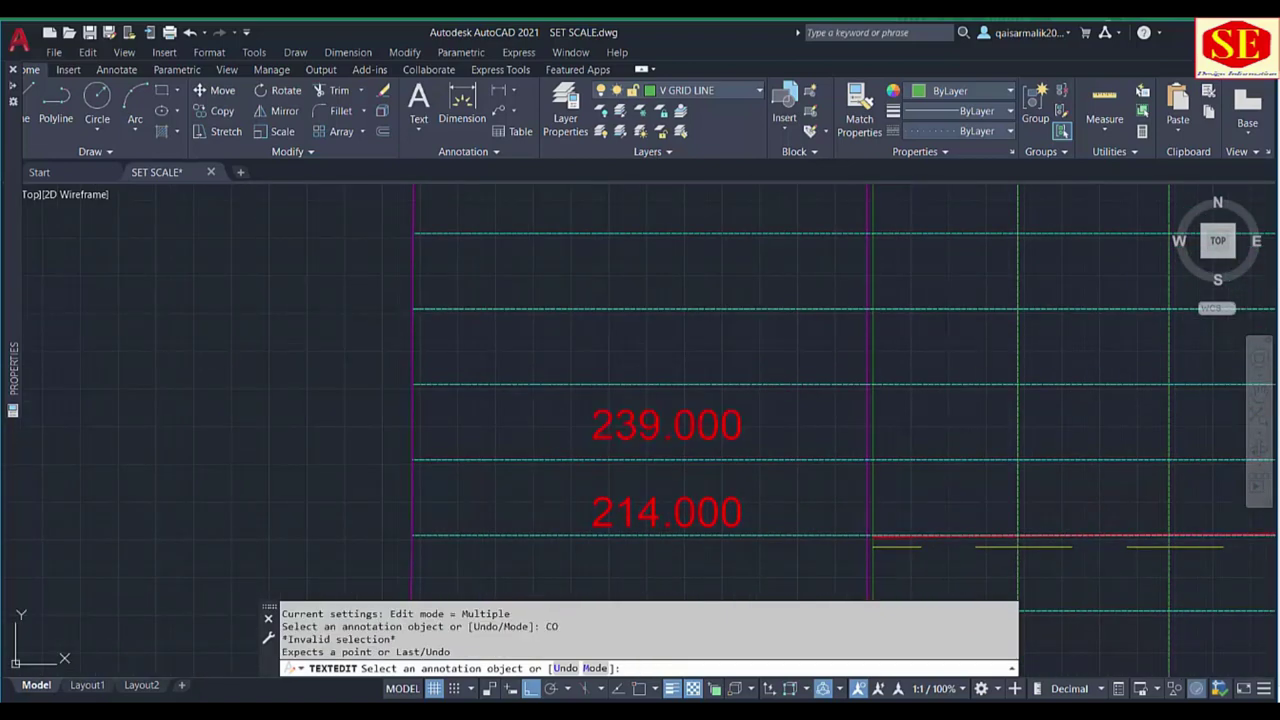
click(600, 430)
right_click(559, 437)
key(Escape)
key(Escape)
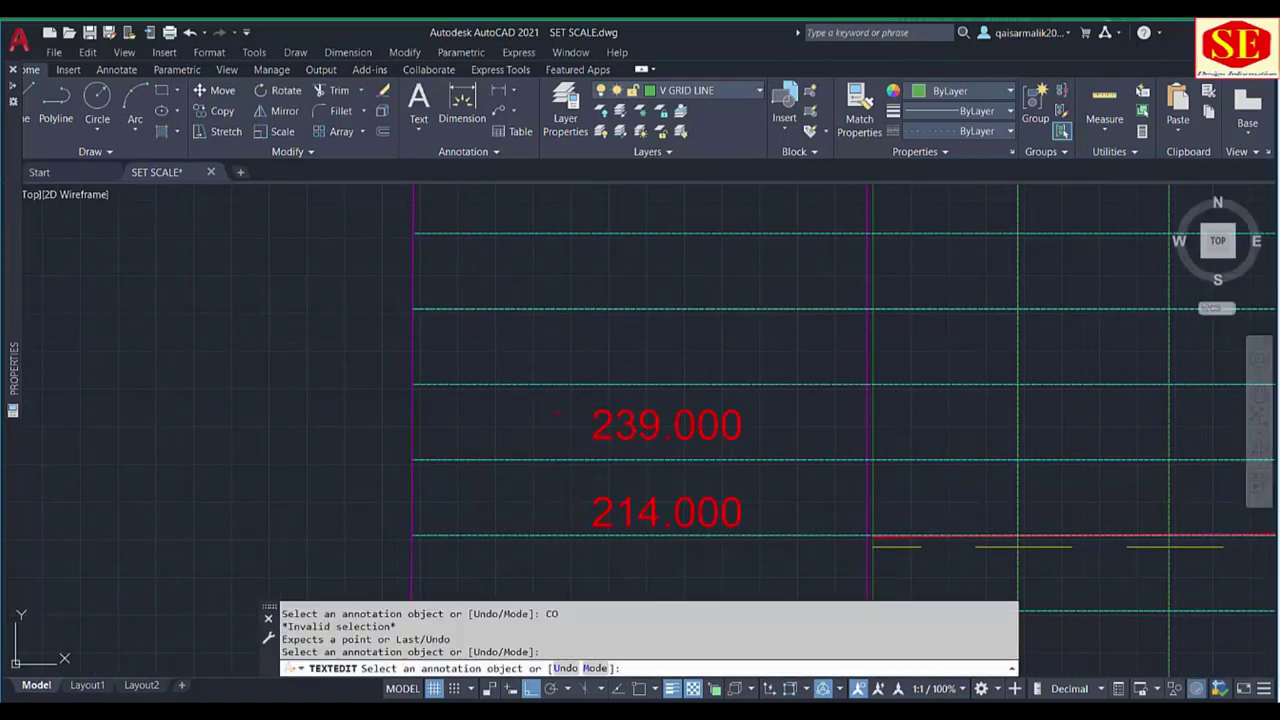
key(Escape)
key(Escape)
key(Escape)
text(m)
key(Return)
key(Escape)
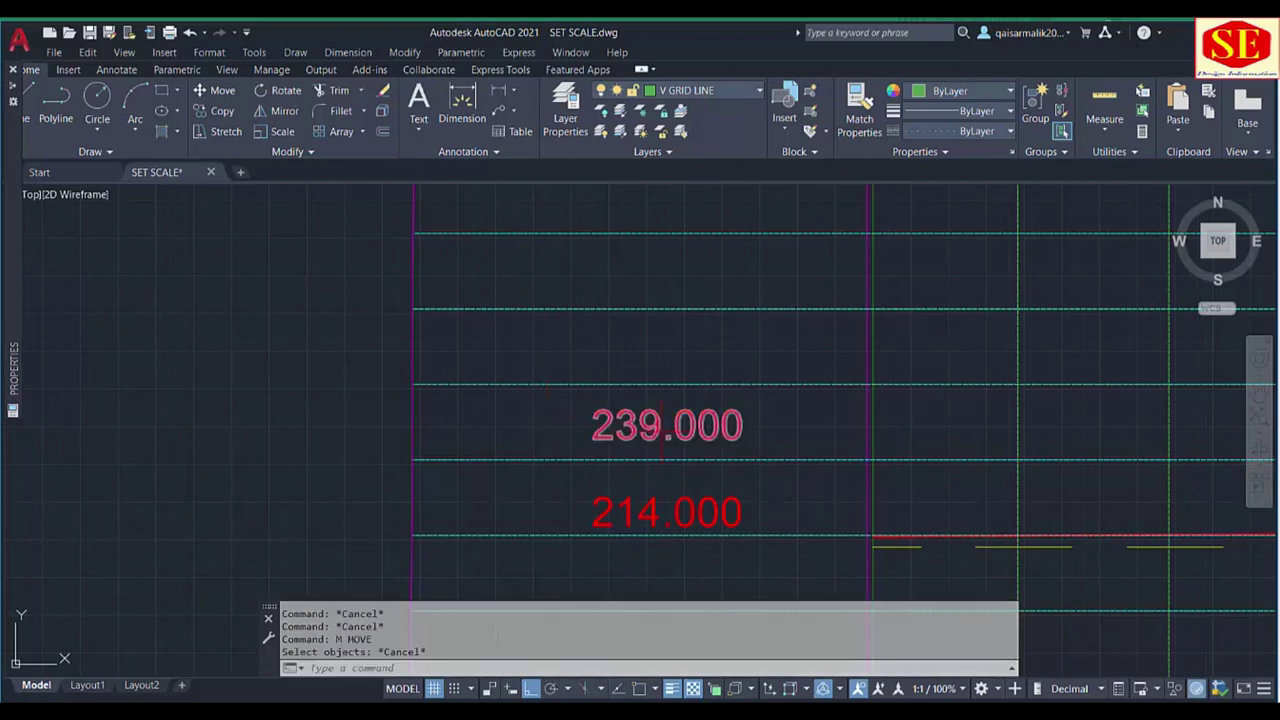
Copy the 239.000 label one grid row higher
text(co)
key(Return)
click(585, 428)
click(745, 420)
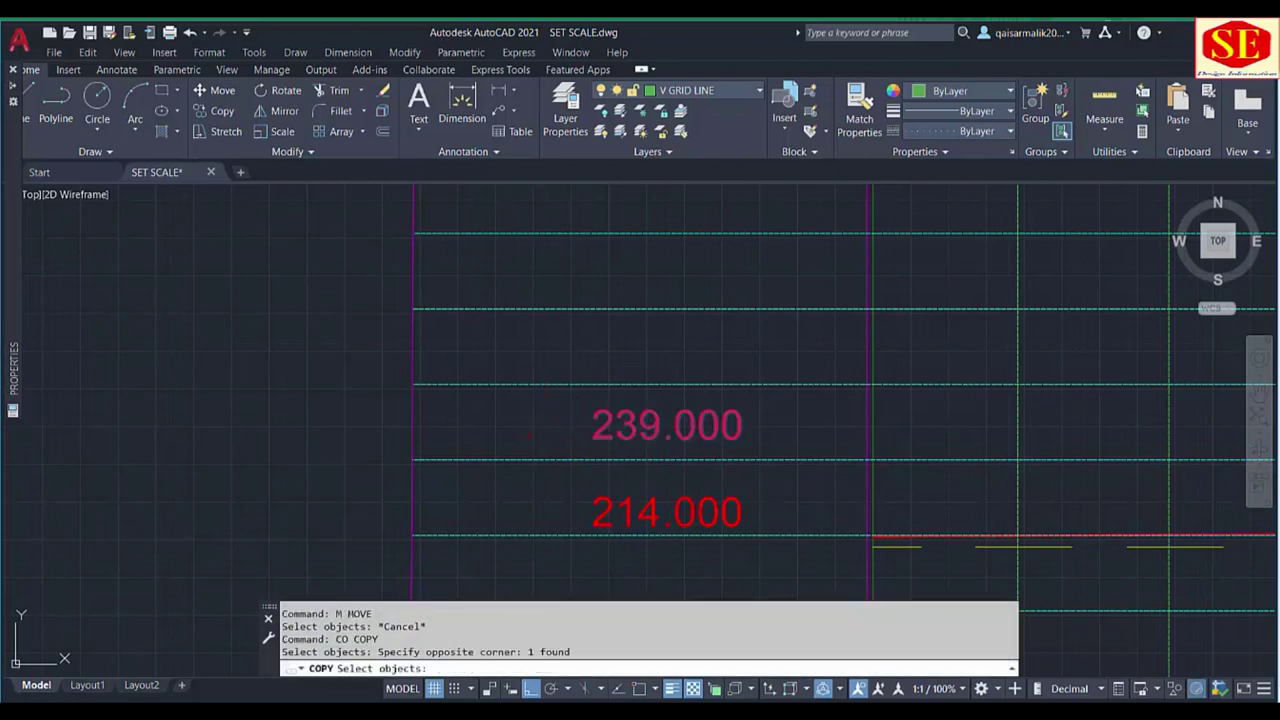
key(Return)
click(550, 430)
click(546, 358)
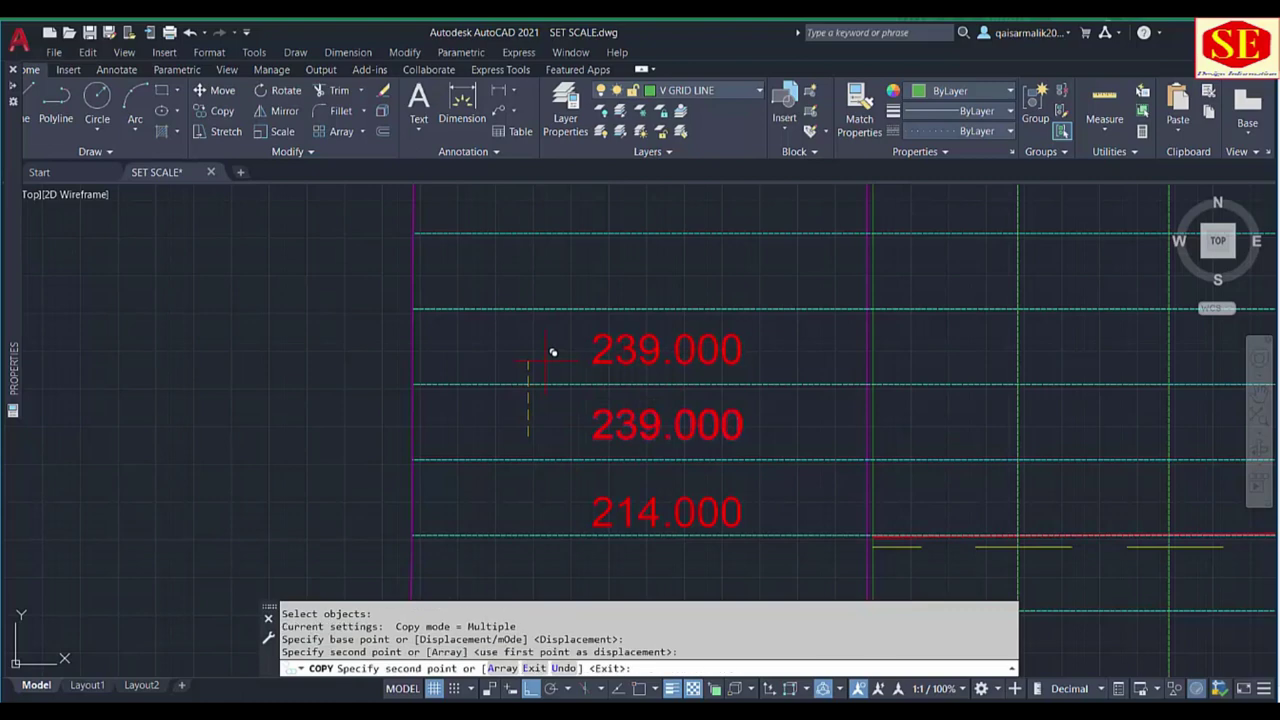
key(Escape)
Change the upper copy to read 264.000
double_click(595, 357)
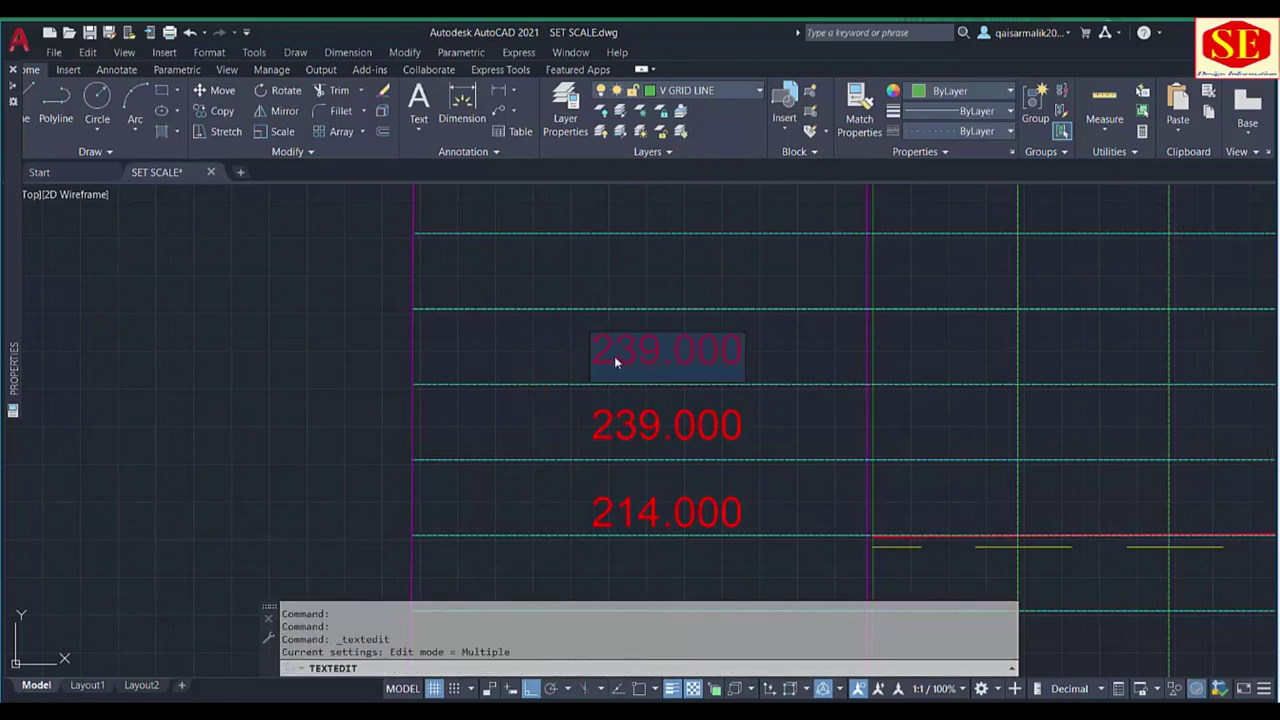
text(26)
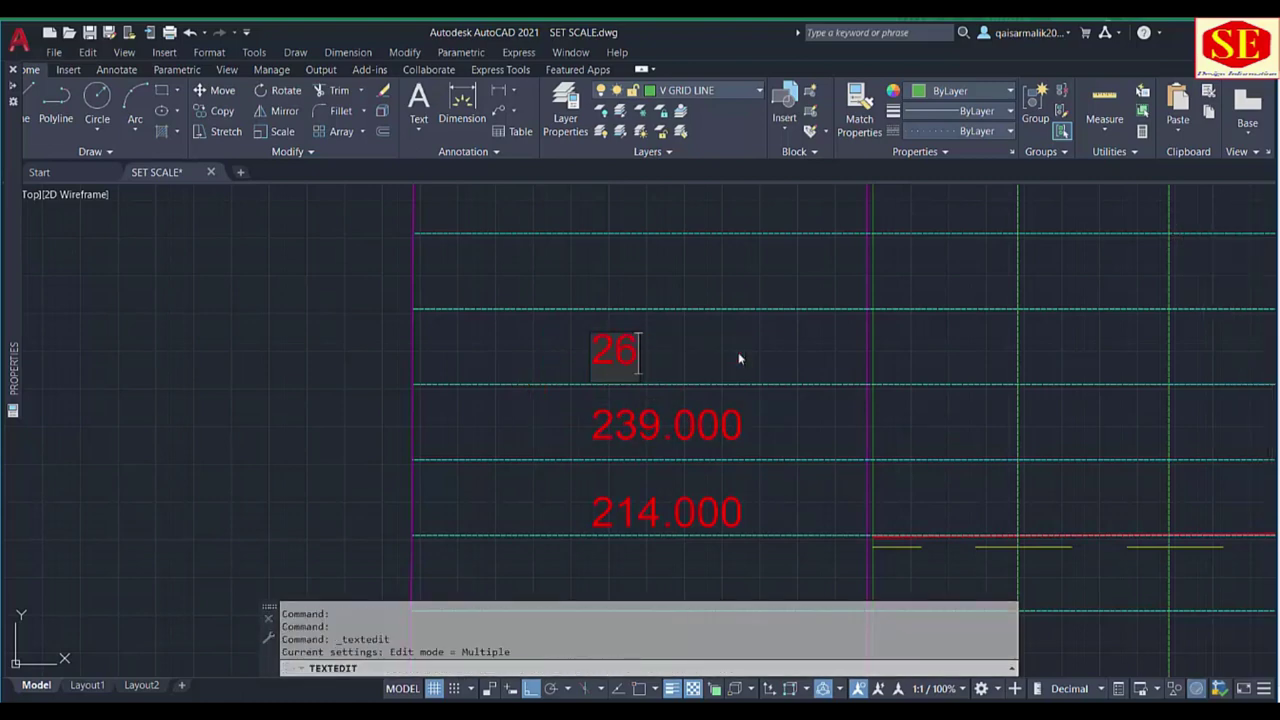
text(4.0)
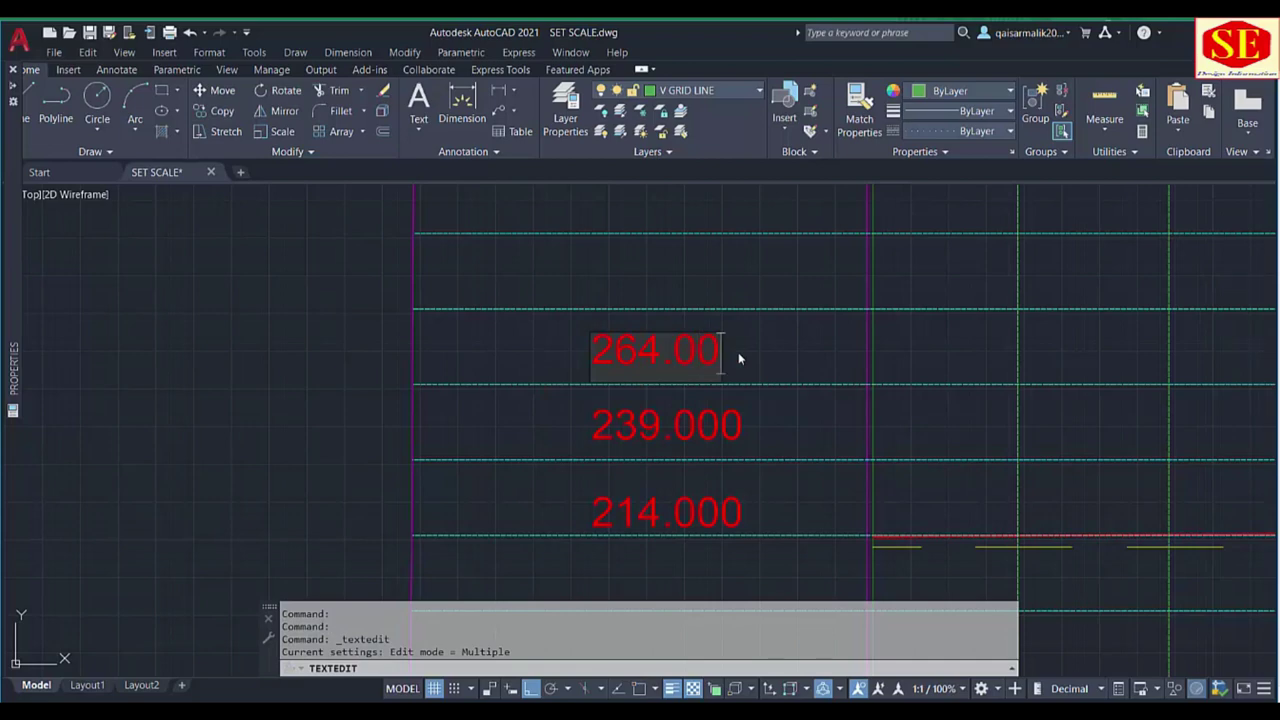
click(755, 391)
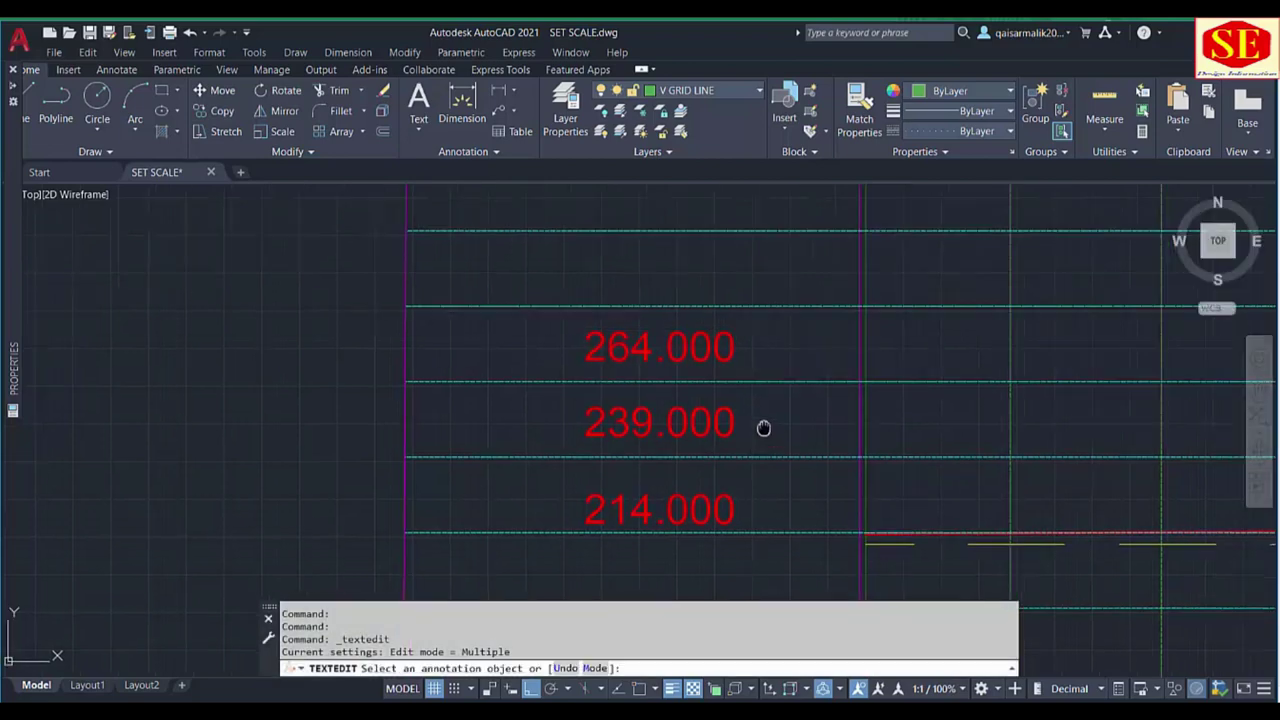
middle_drag(763, 426, 725, 283)
key(Escape)
Start another copy of the 214.000 label
text(ct )
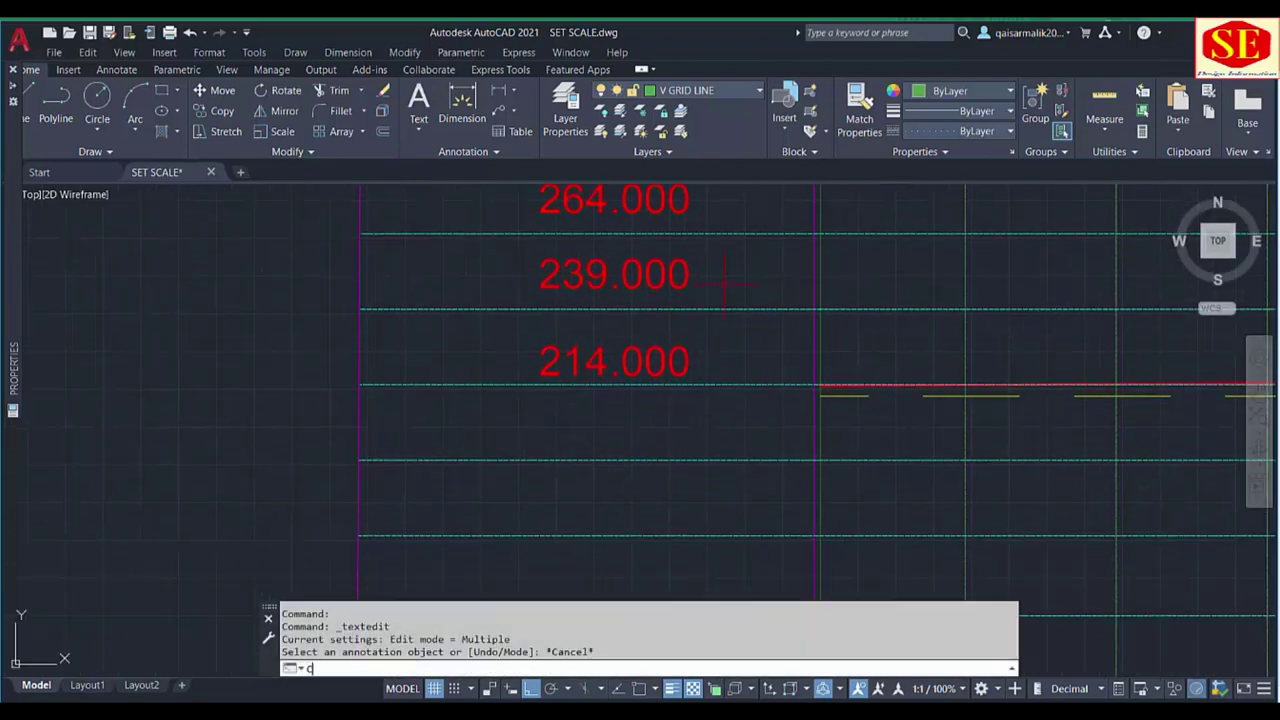
text(o)
key(Return)
click(640, 362)
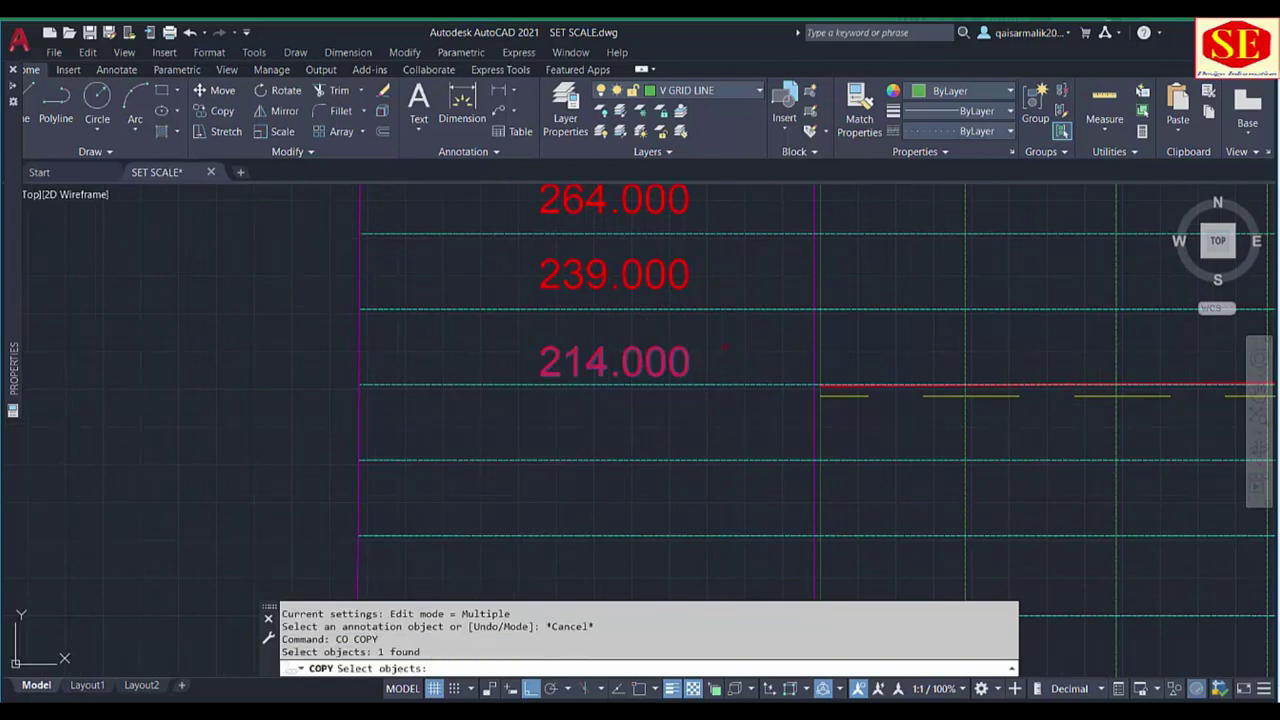
Copy the 214.000 level label one row down and change it to 189.000
key(Return)
click(725, 349)
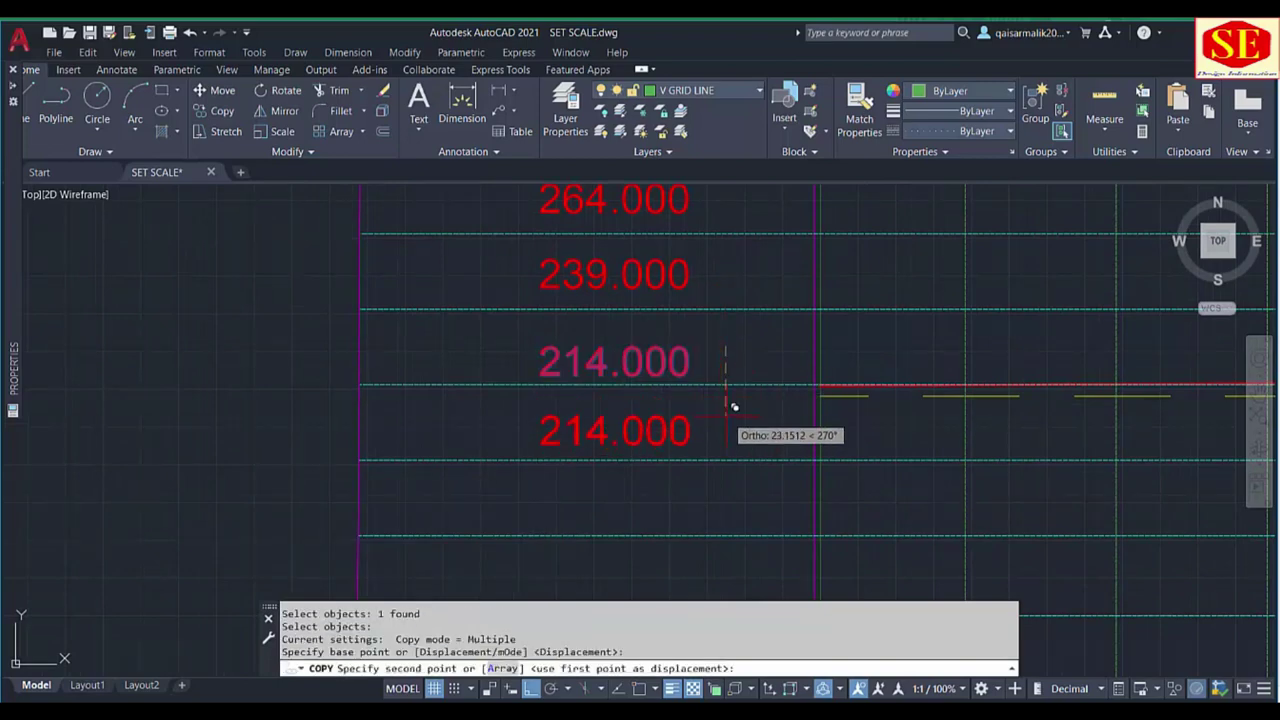
click(731, 404)
key(Escape)
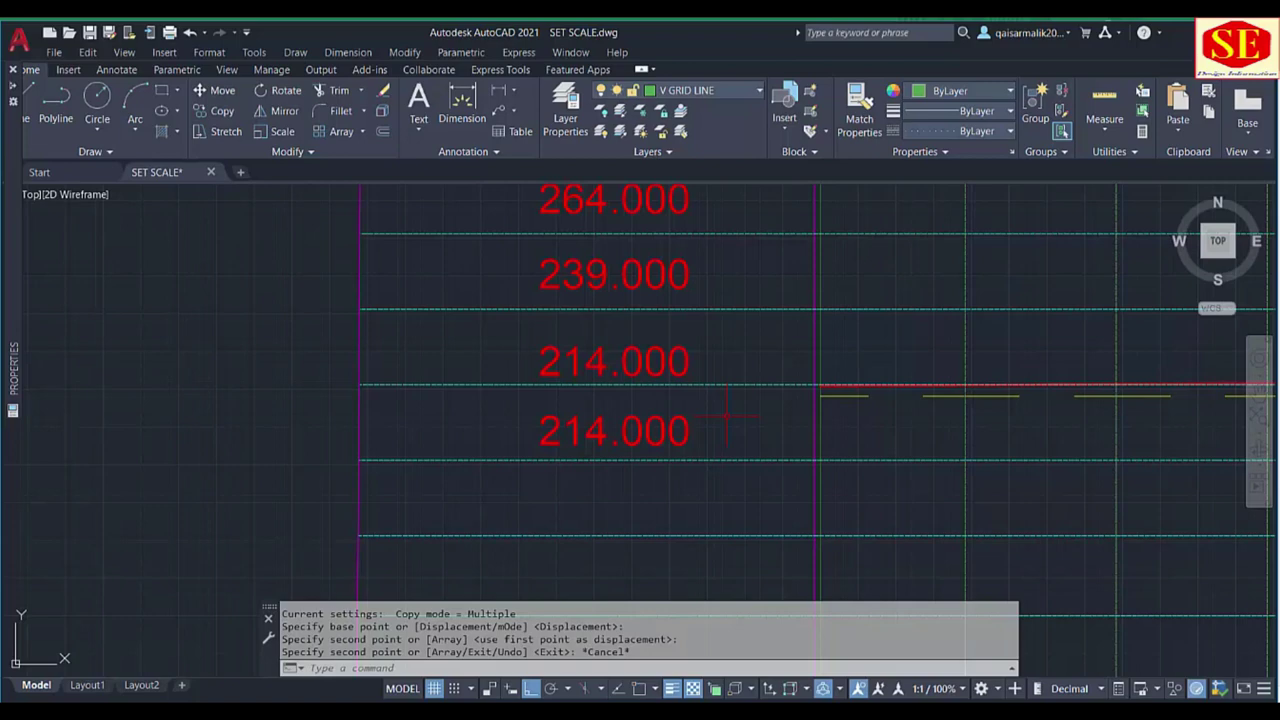
double_click(566, 435)
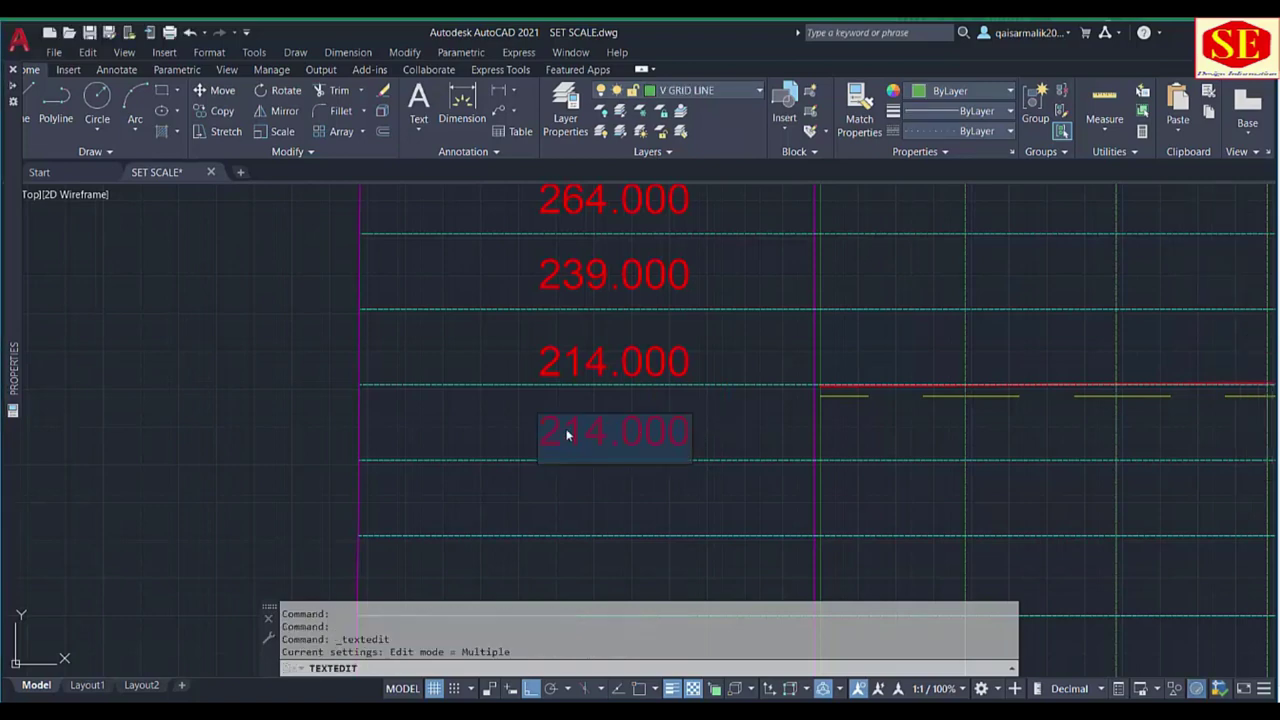
drag(540, 435, 754, 443)
text(189.000)
click(711, 497)
key(Escape)
Copy the 189.000 label one row lower and change it to 164.000
text(co)
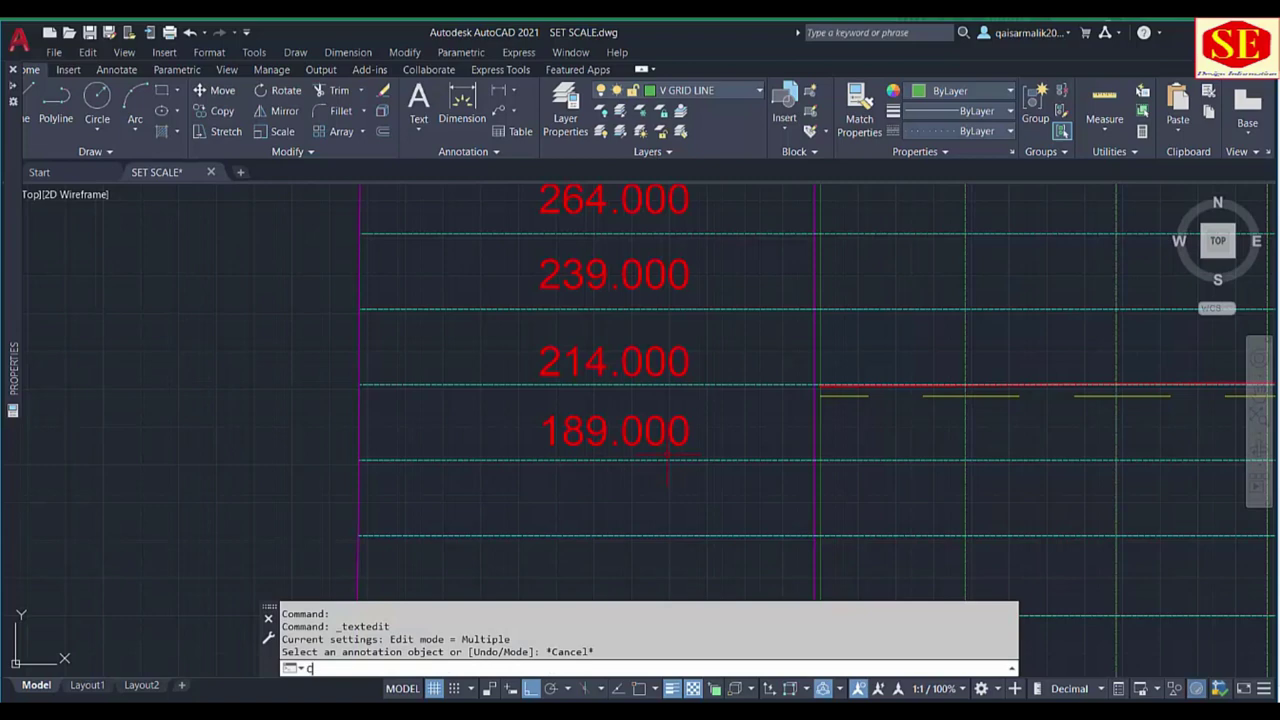
key(Return)
click(614, 431)
key(Return)
click(717, 412)
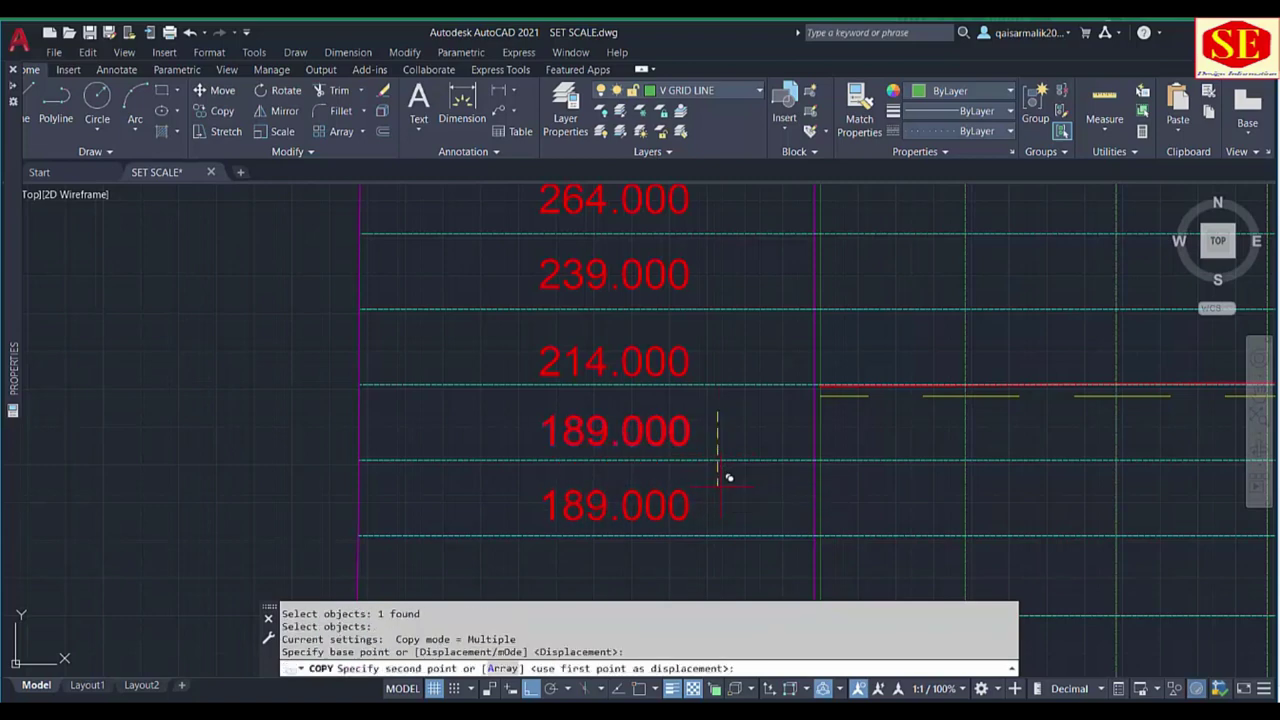
click(720, 485)
key(Escape)
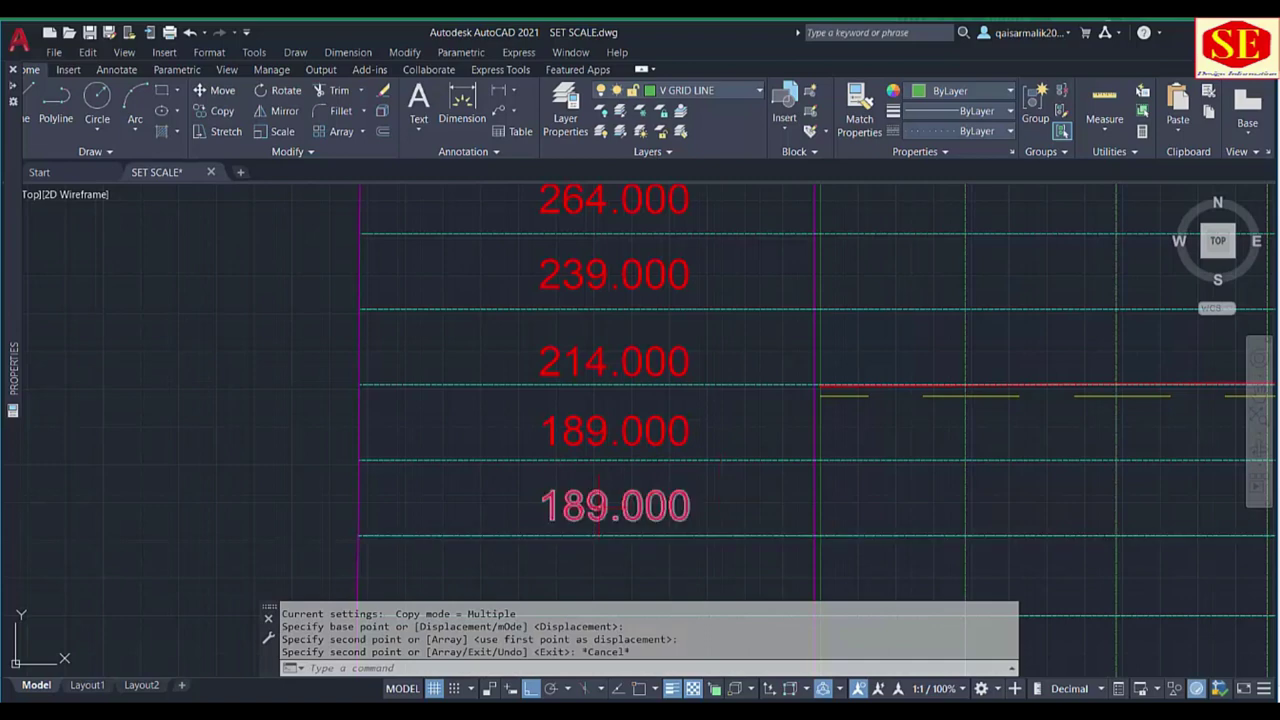
double_click(562, 508)
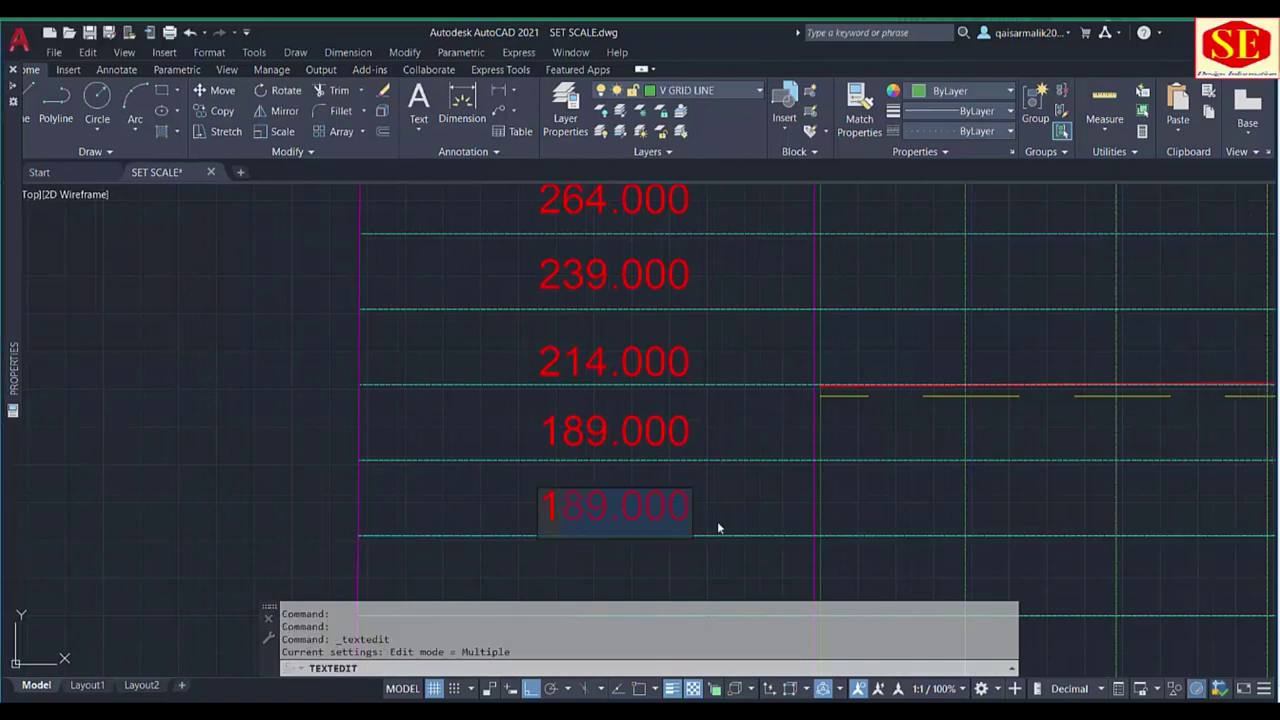
text(164.000)
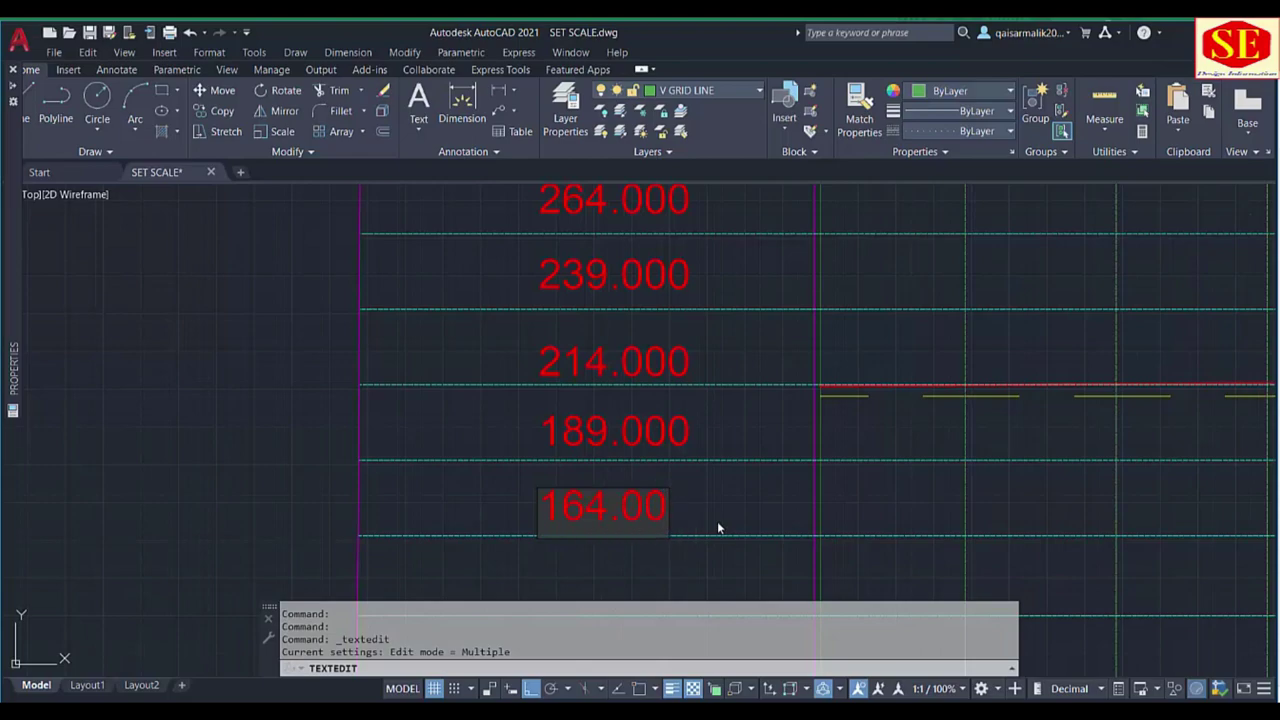
key(Return)
scroll(528, 475, down, 5)
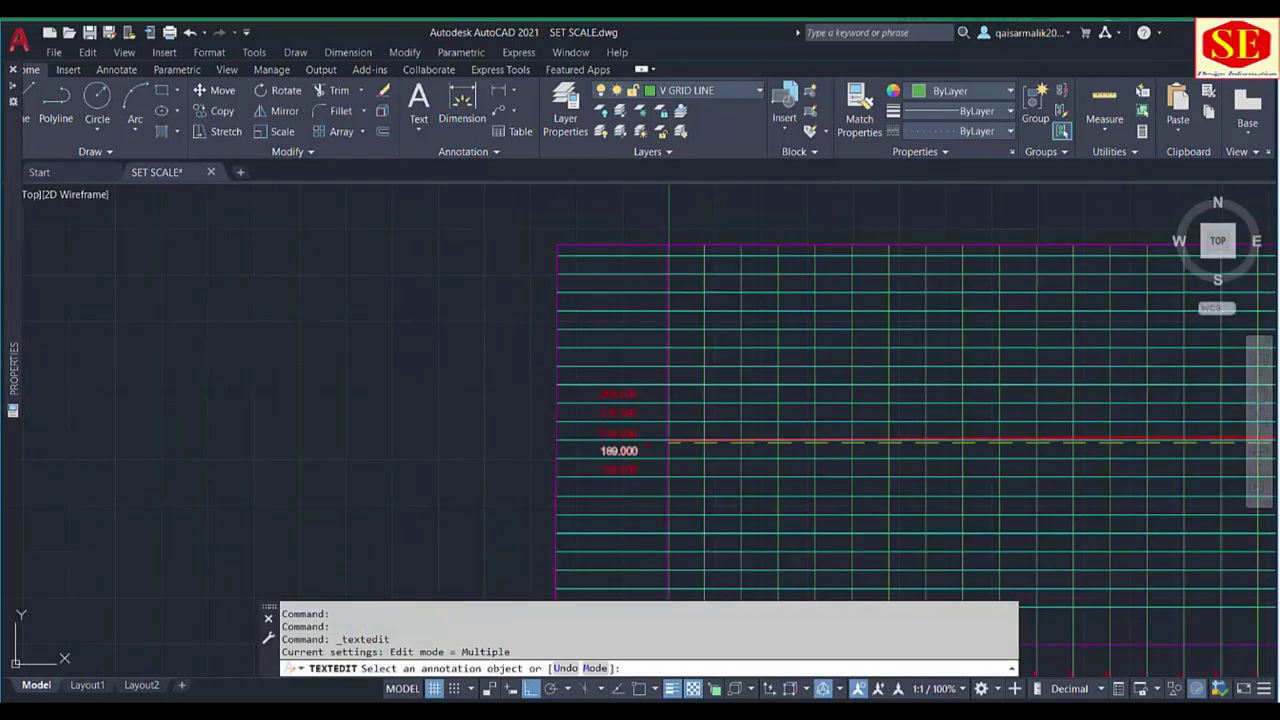
key(Escape)
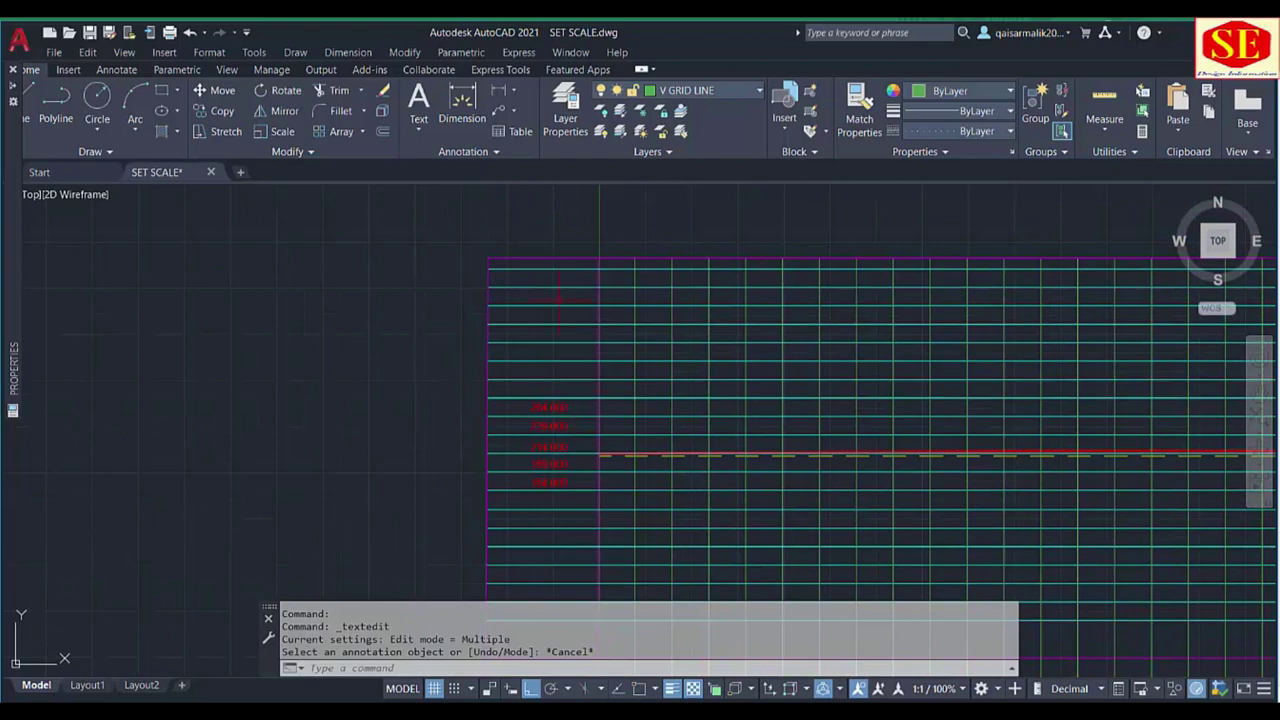
Zoom out to show the whole grid with FRL, NSL and Stations rows
middle_drag(566, 397, 566, 285)
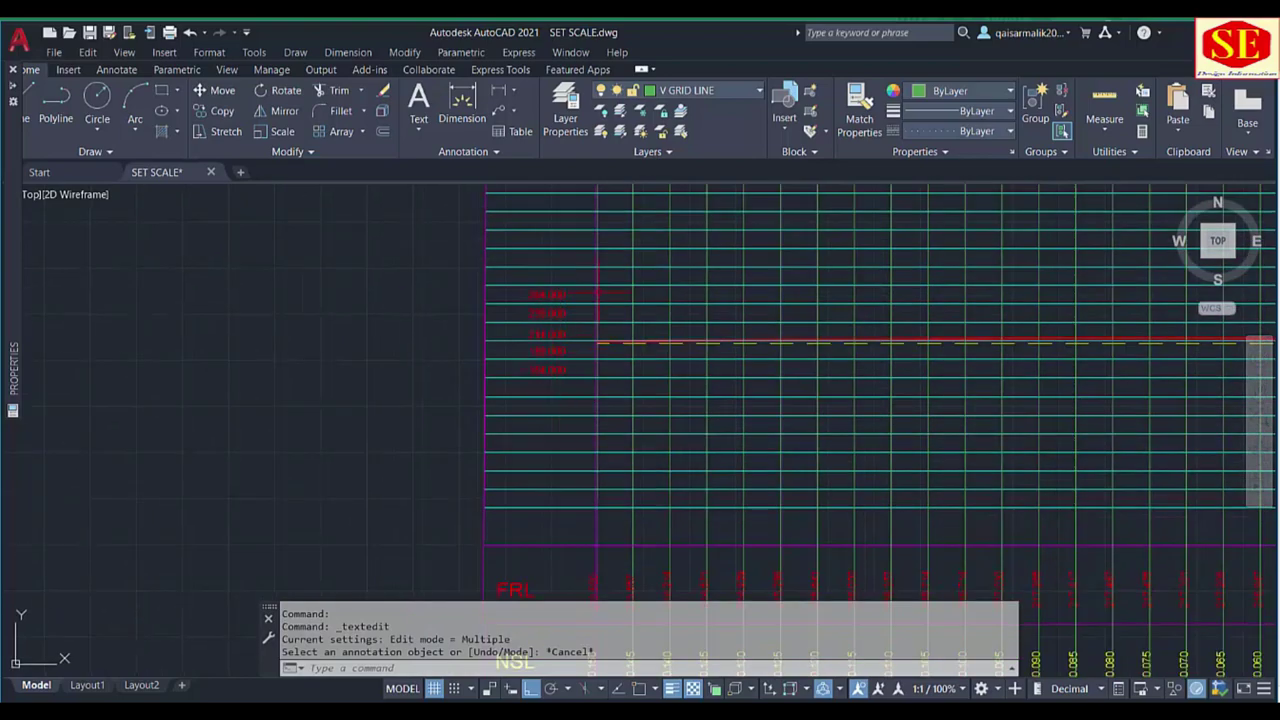
scroll(488, 315, down, 2)
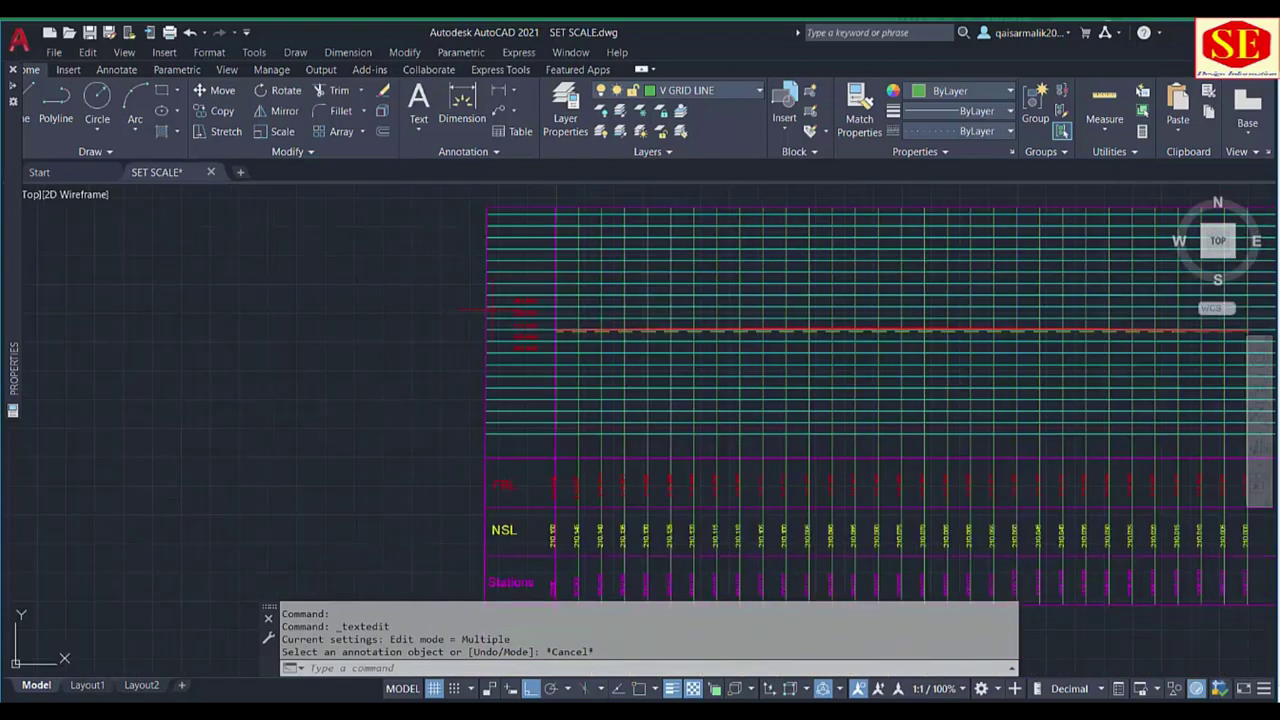
middle_drag(677, 377, 358, 395)
middle_drag(597, 422, 685, 366)
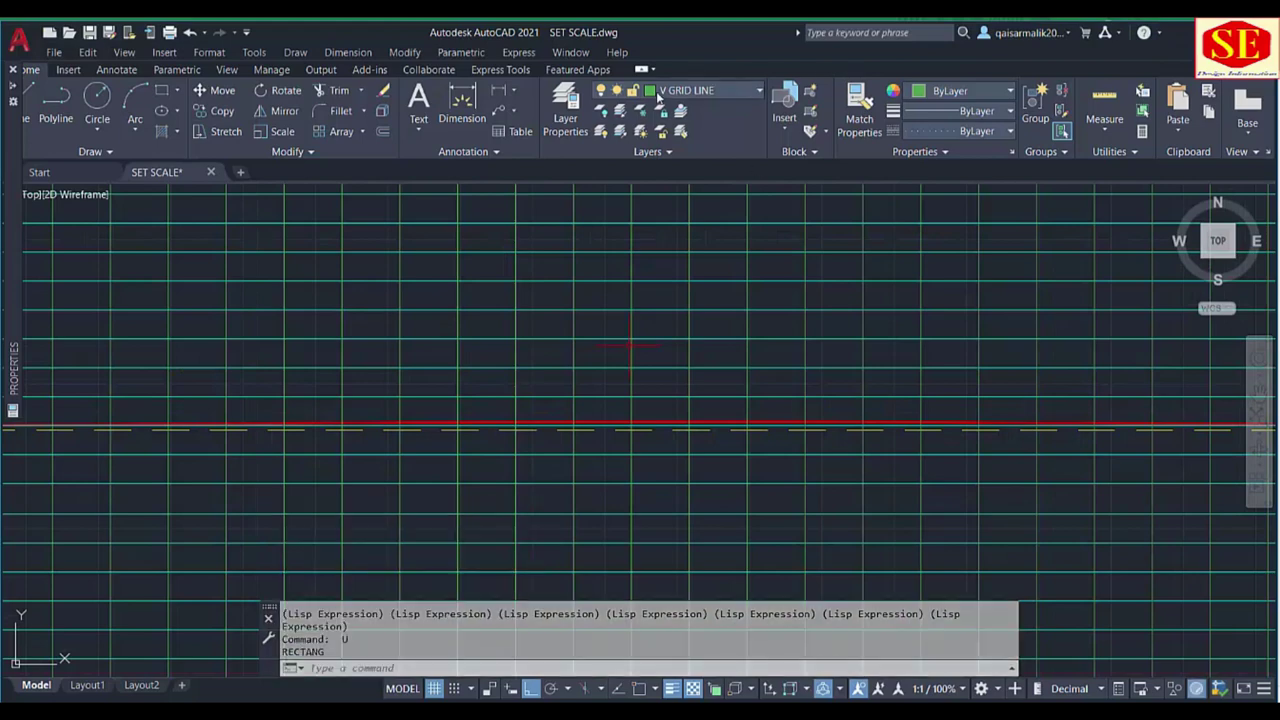
Make FRL the current layer, after briefly selecting TEMP
click(660, 92)
click(679, 211)
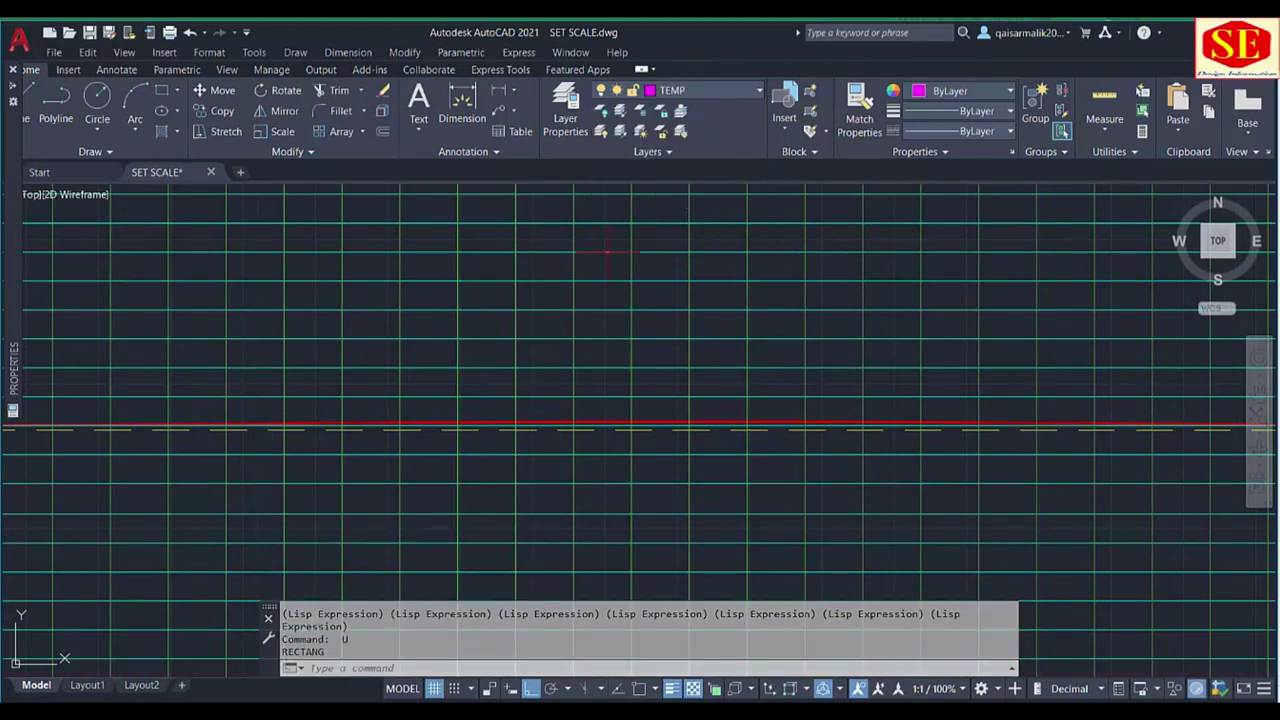
scroll(618, 253, down, 2)
click(669, 90)
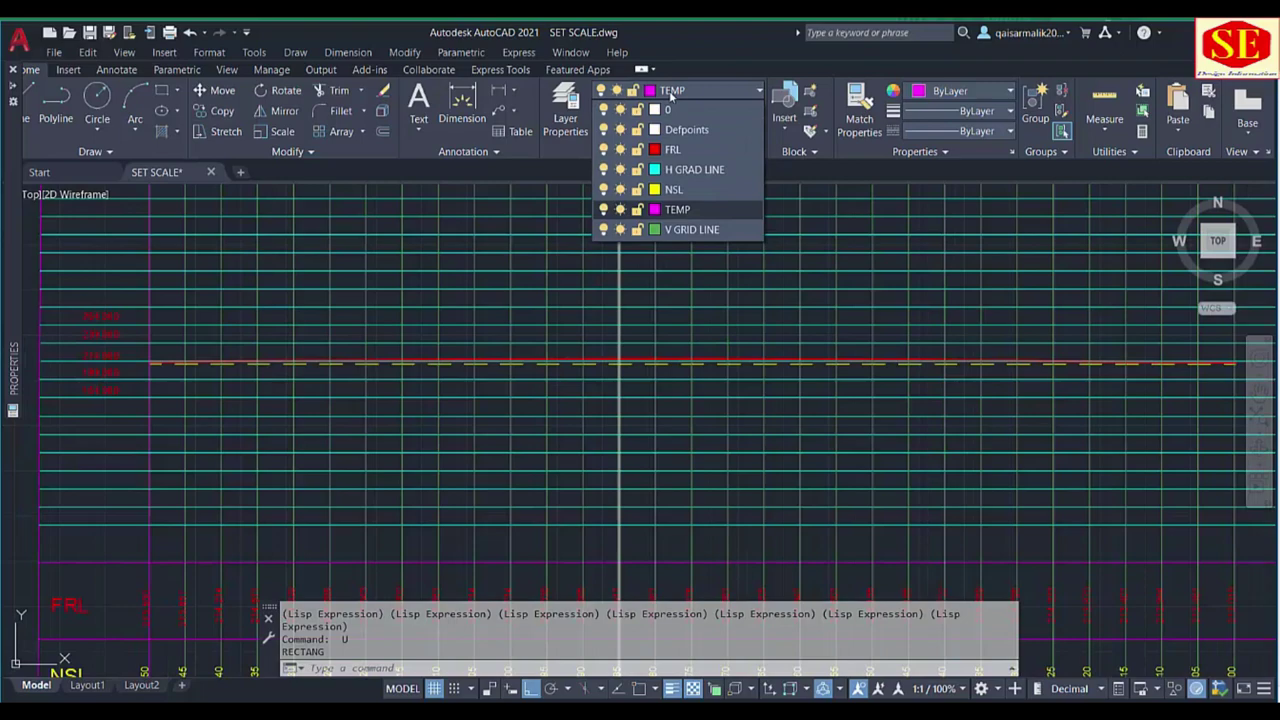
click(676, 150)
Select the red FRL line and pan the view toward the profile line
middle_drag(706, 273, 607, 284)
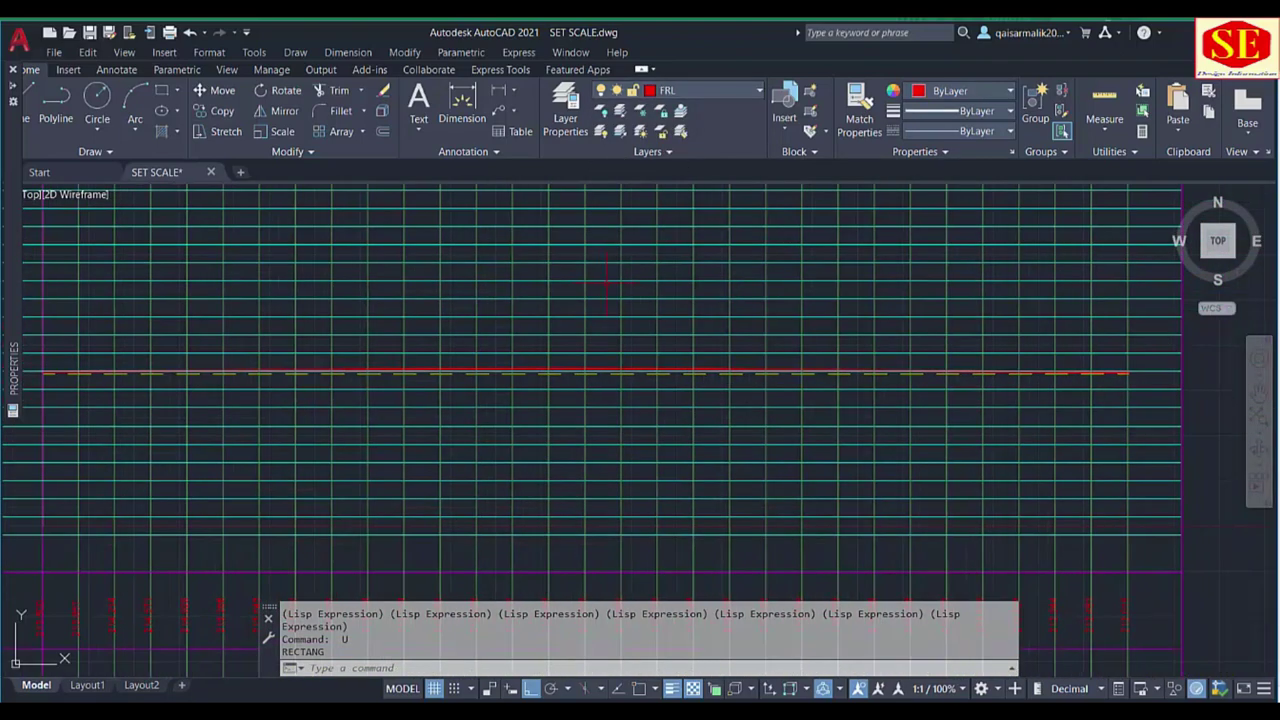
text(rec)
key(Return)
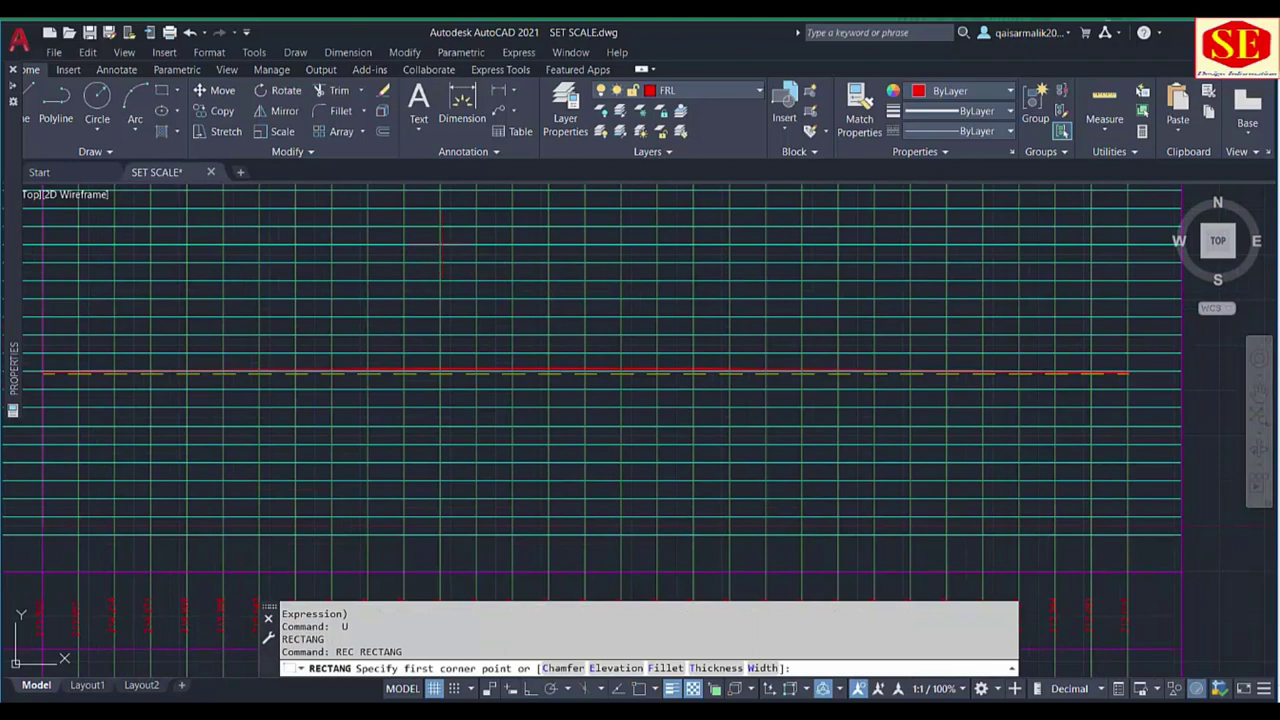
key(Escape)
click(468, 358)
key(Escape)
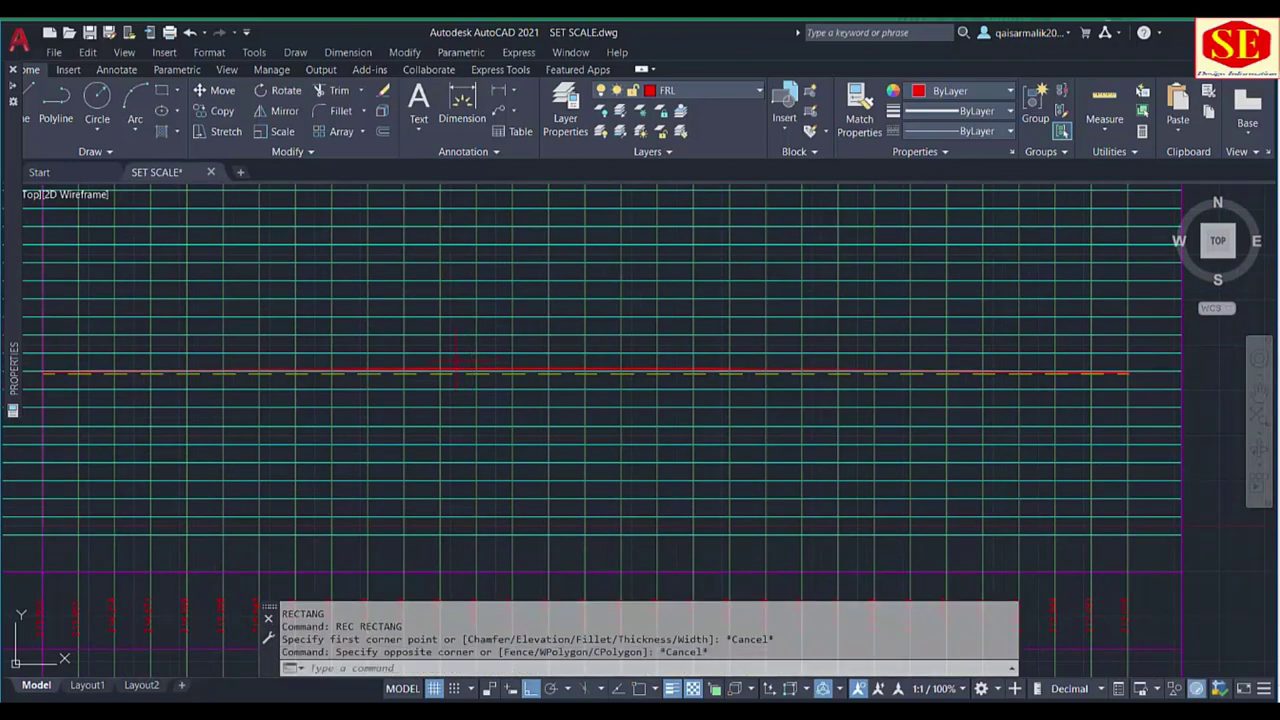
scroll(461, 361, up, 3)
click(461, 386)
scroll(537, 340, down, 5)
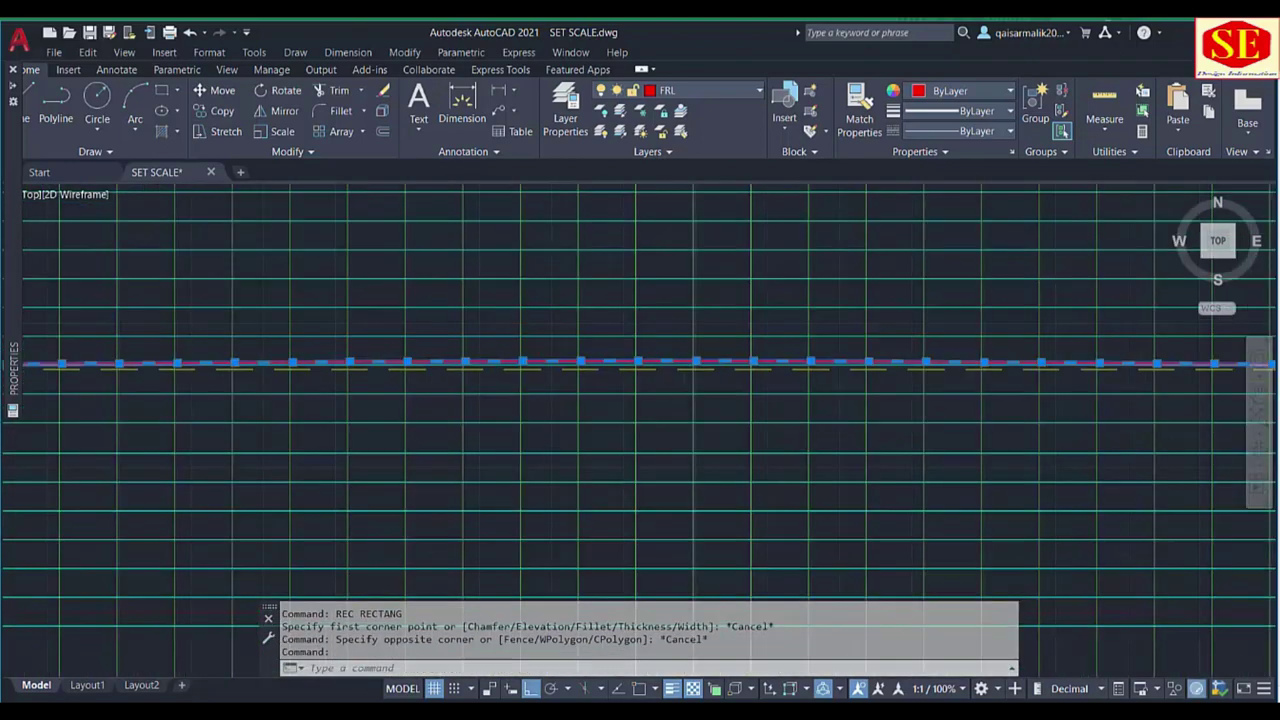
scroll(545, 450, up, 6)
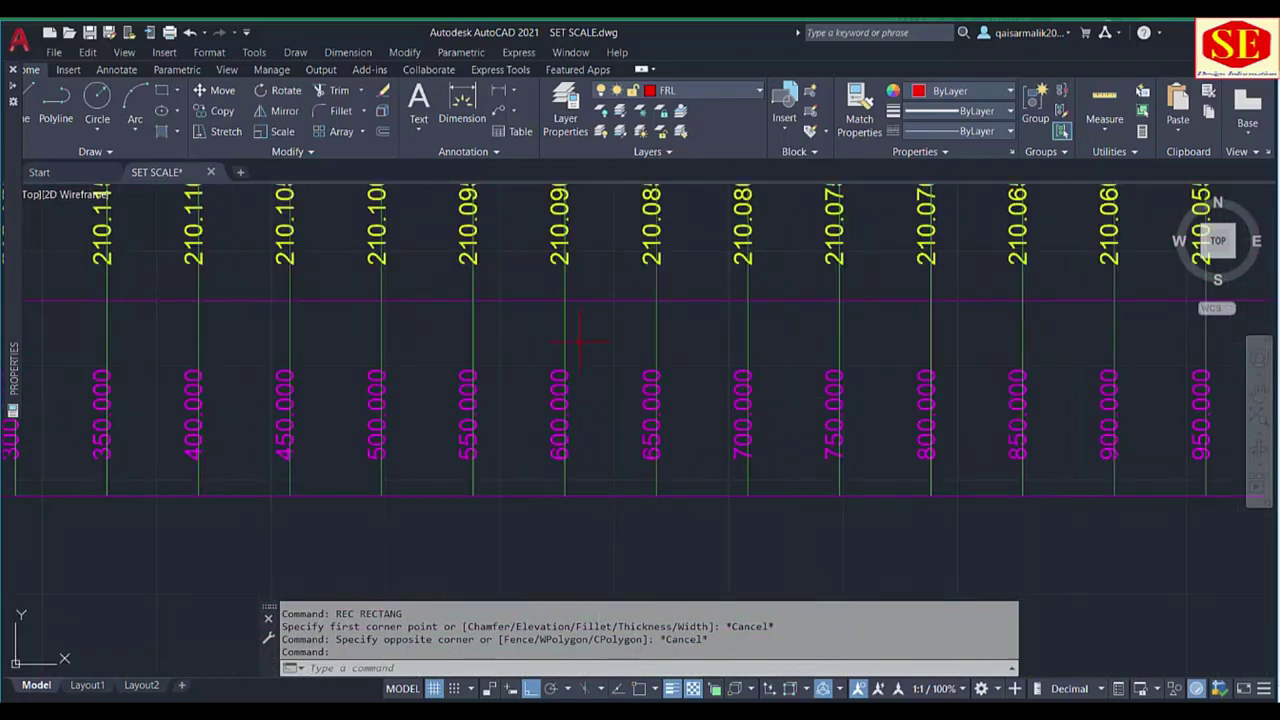
scroll(581, 371, down, 5)
click(612, 261)
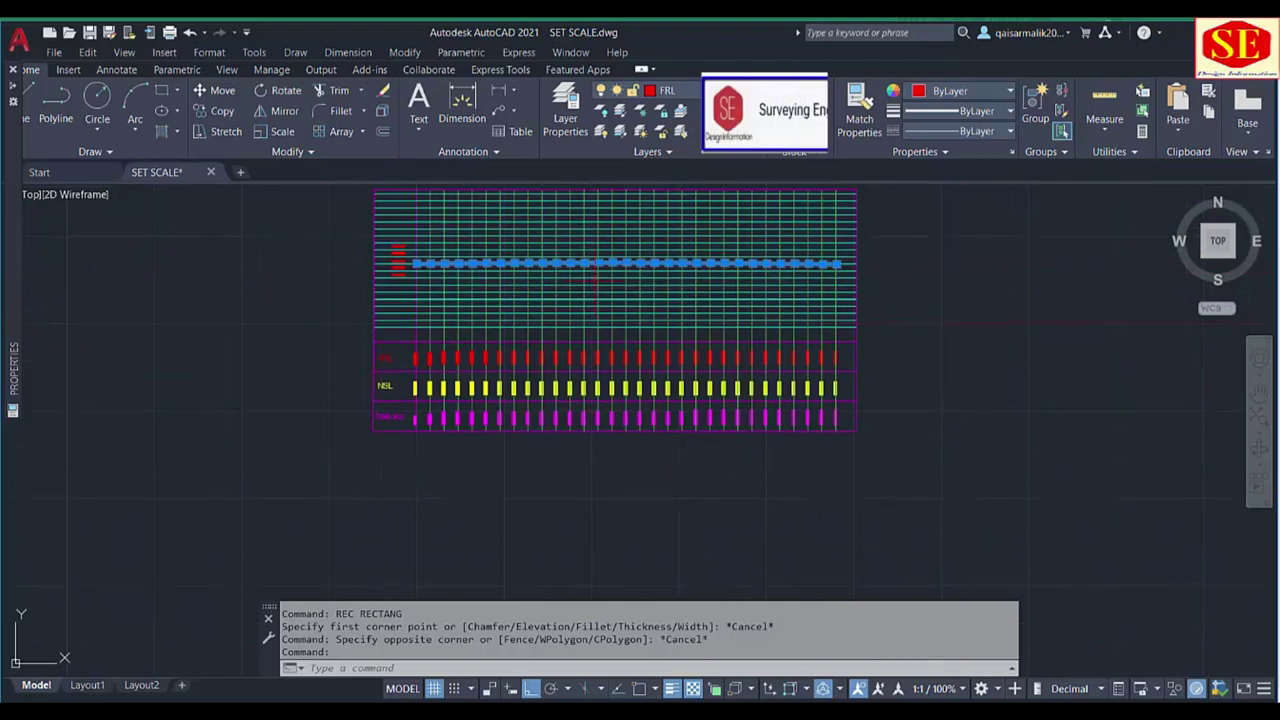
scroll(612, 261, up, 3)
scroll(612, 261, up, 3)
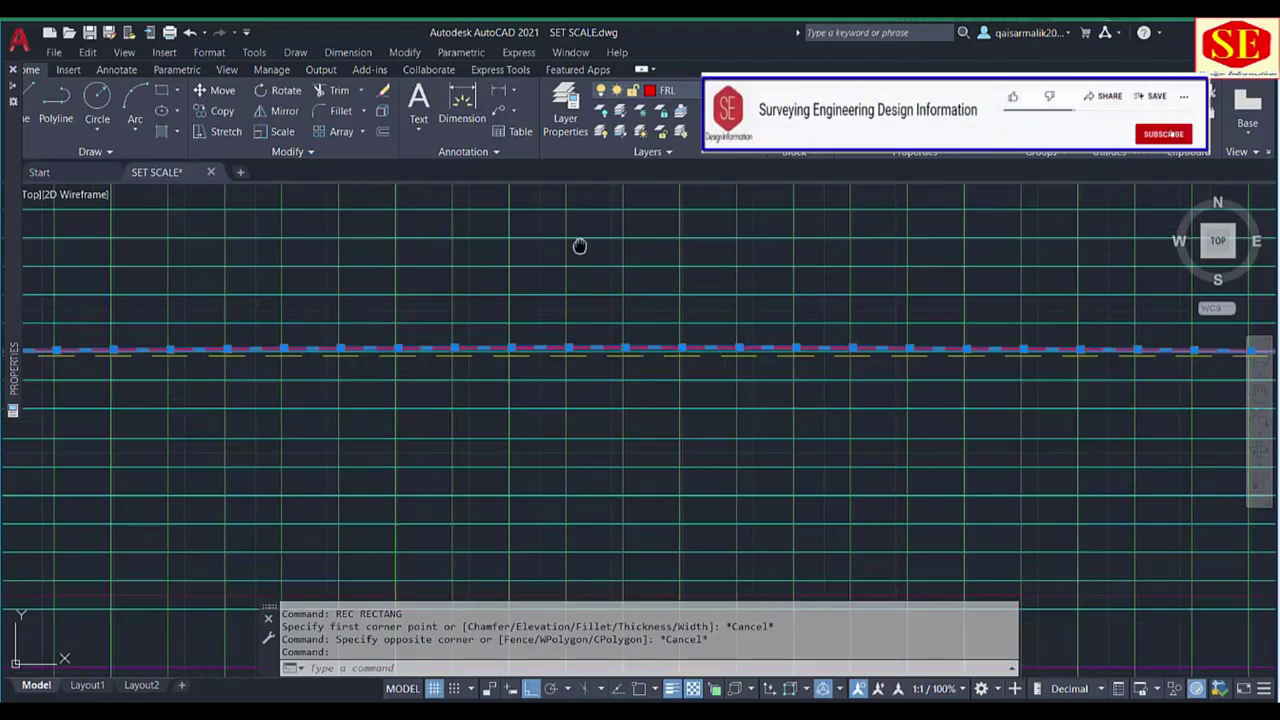
middle_drag(577, 246, 575, 311)
key(Escape)
Draw a rectangle with RECTANG over the empty grid cells above the profile line
text(RE)
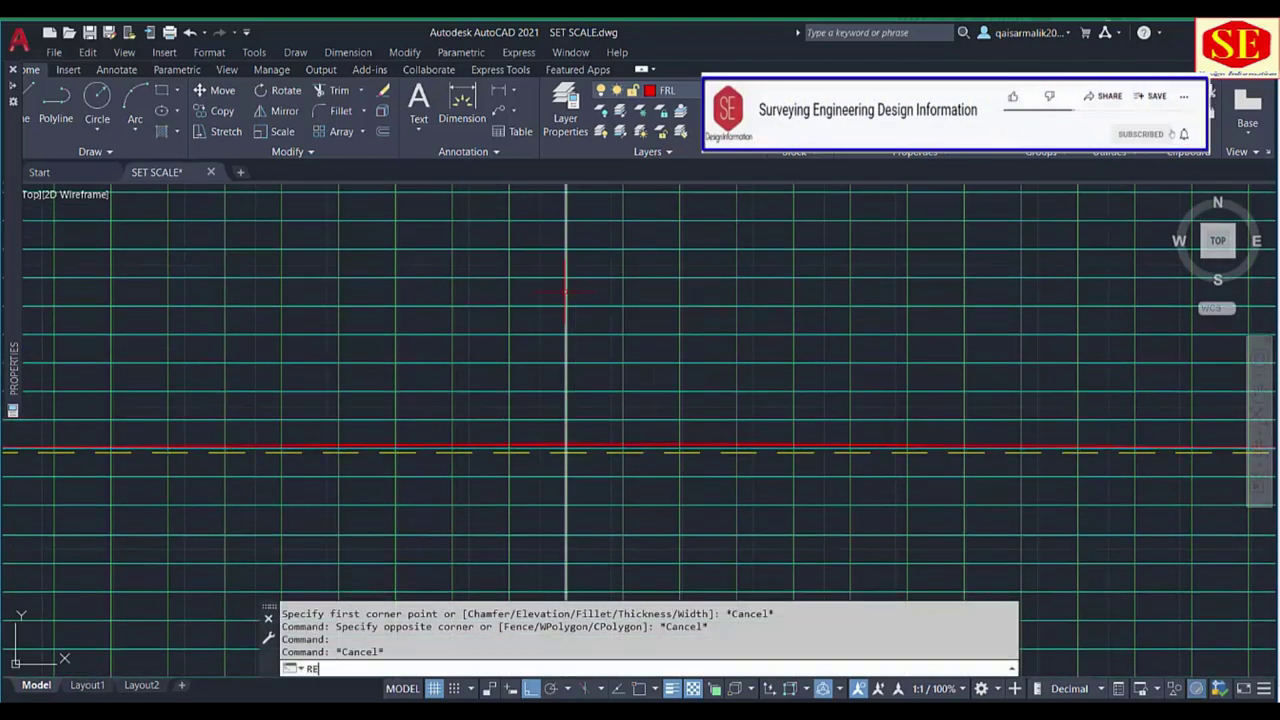
text(C)
key(Return)
mouse_move(432, 200)
middle_down()
mouse_move(457, 354)
mouse_move(449, 323)
mouse_move(418, 305)
middle_up()
click(407, 309)
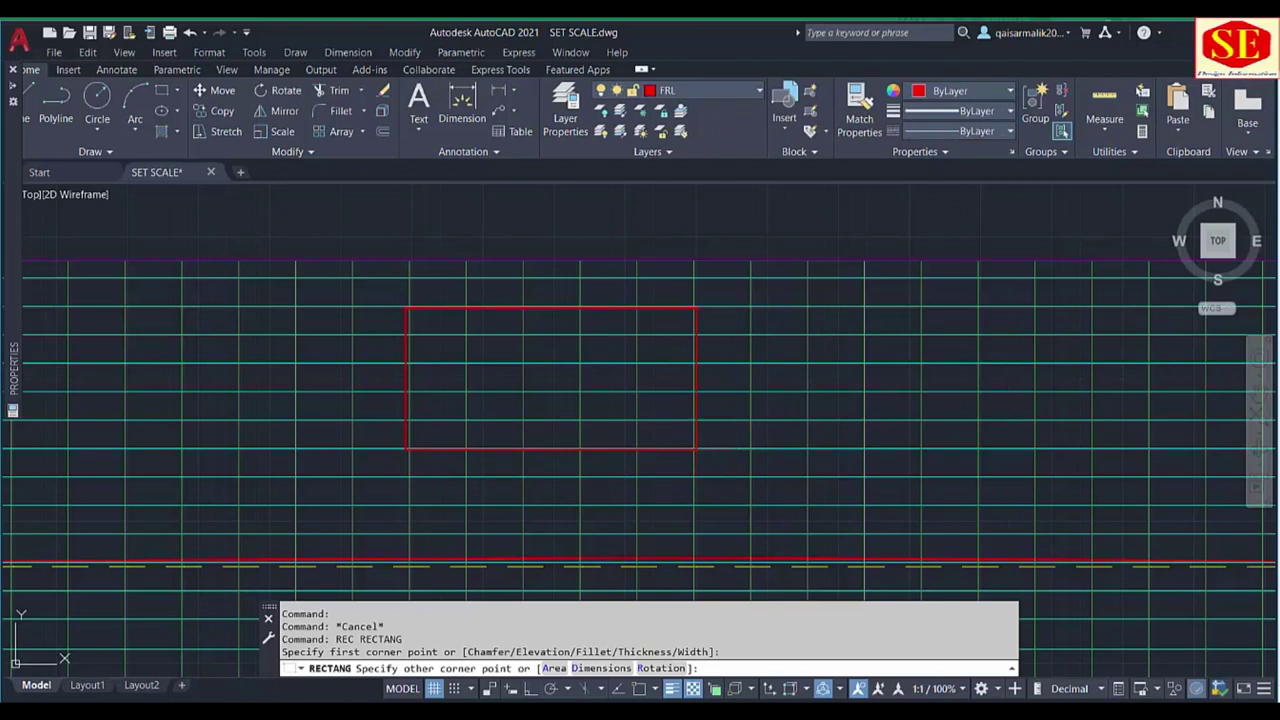
click(695, 449)
middle_drag(653, 402, 745, 370)
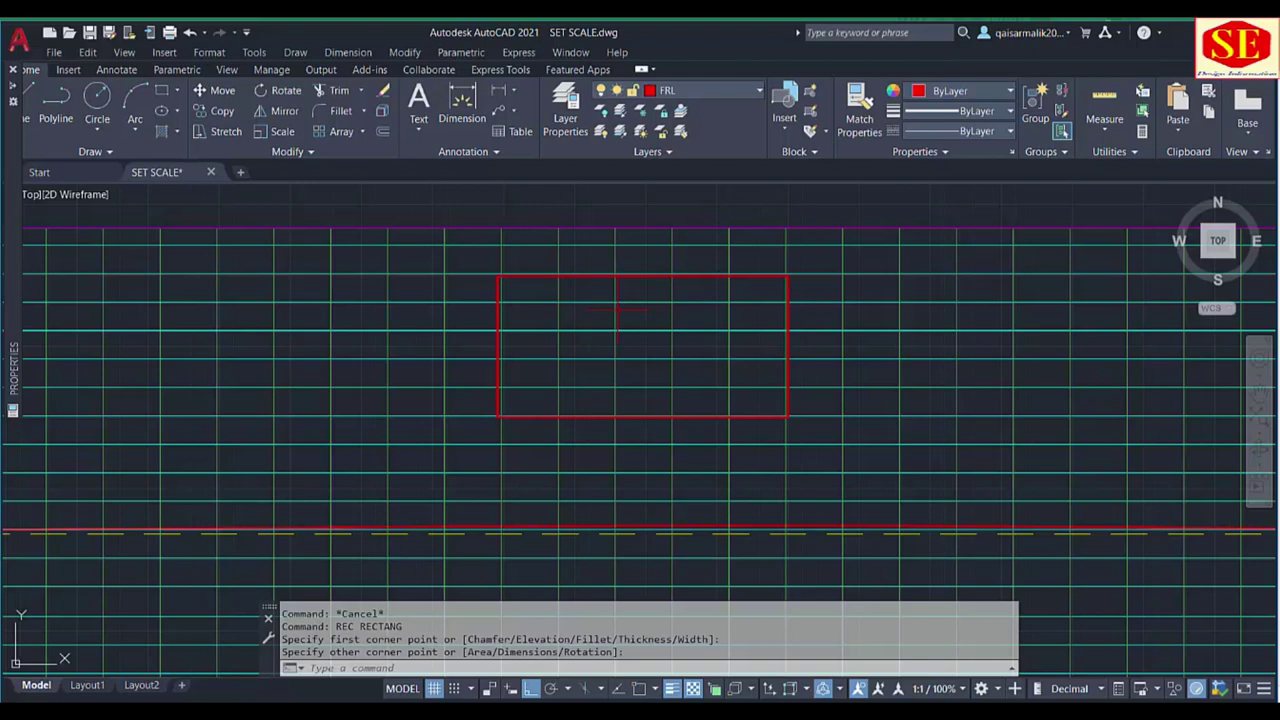
text(EXTRI)
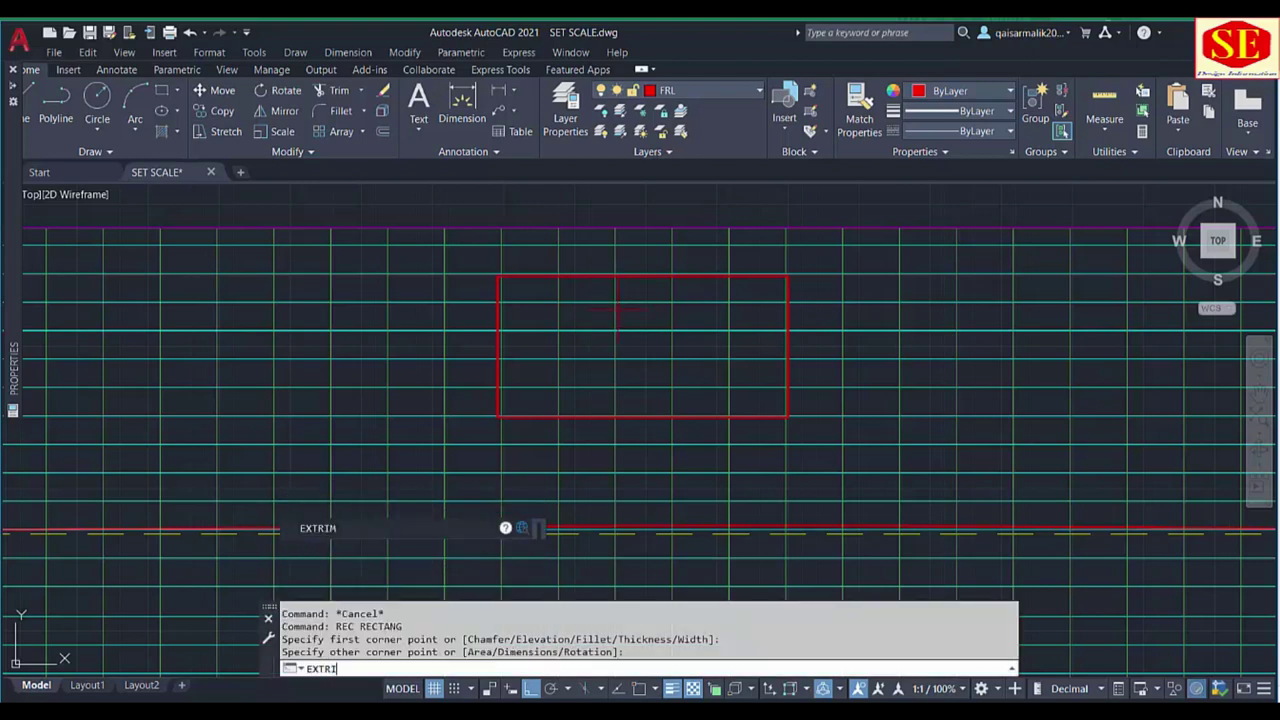
text(M)
Trim the enclosed grid lines with EXTRIM, using the rectangle as the cutting edge
key(Return)
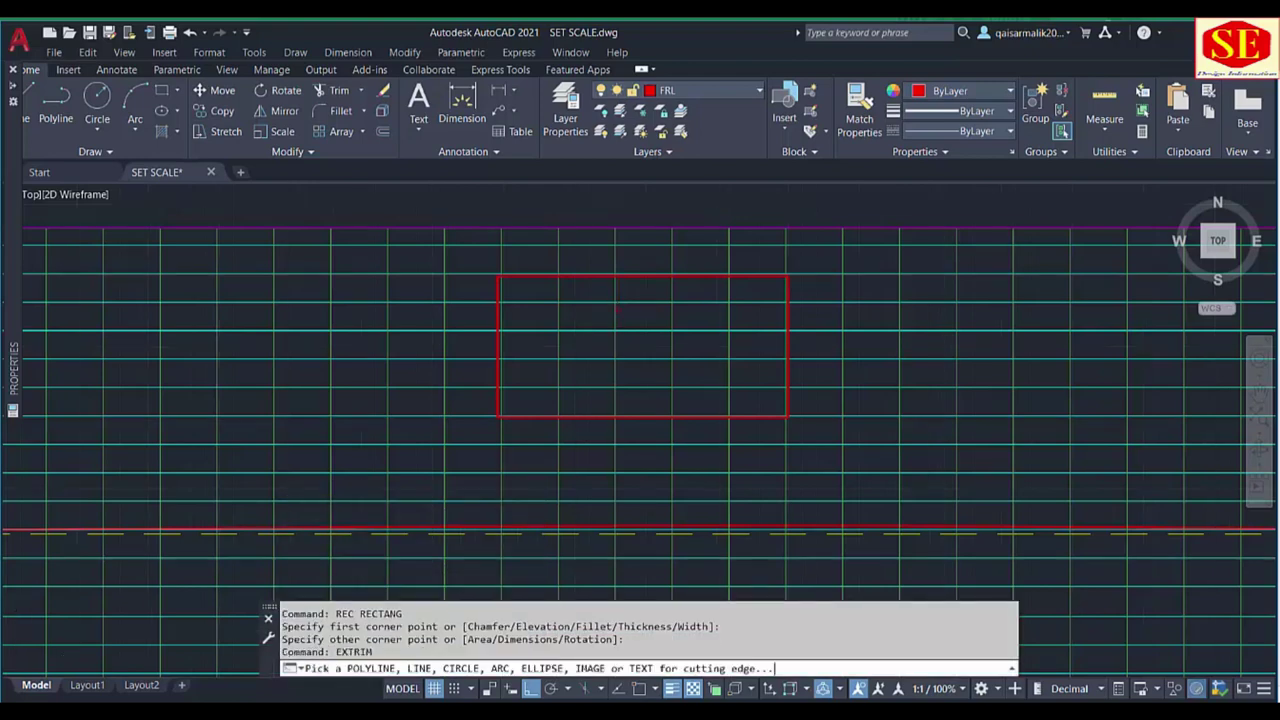
scroll(497, 318, up, 2)
click(498, 318)
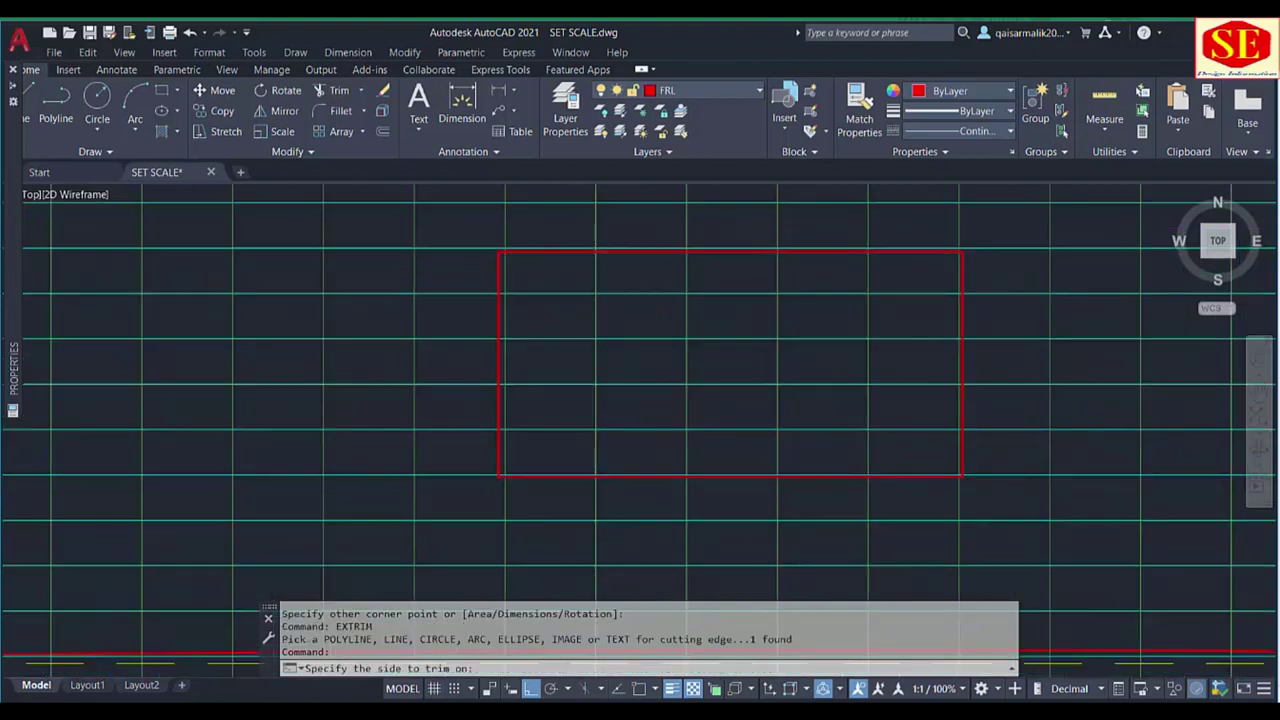
click(638, 313)
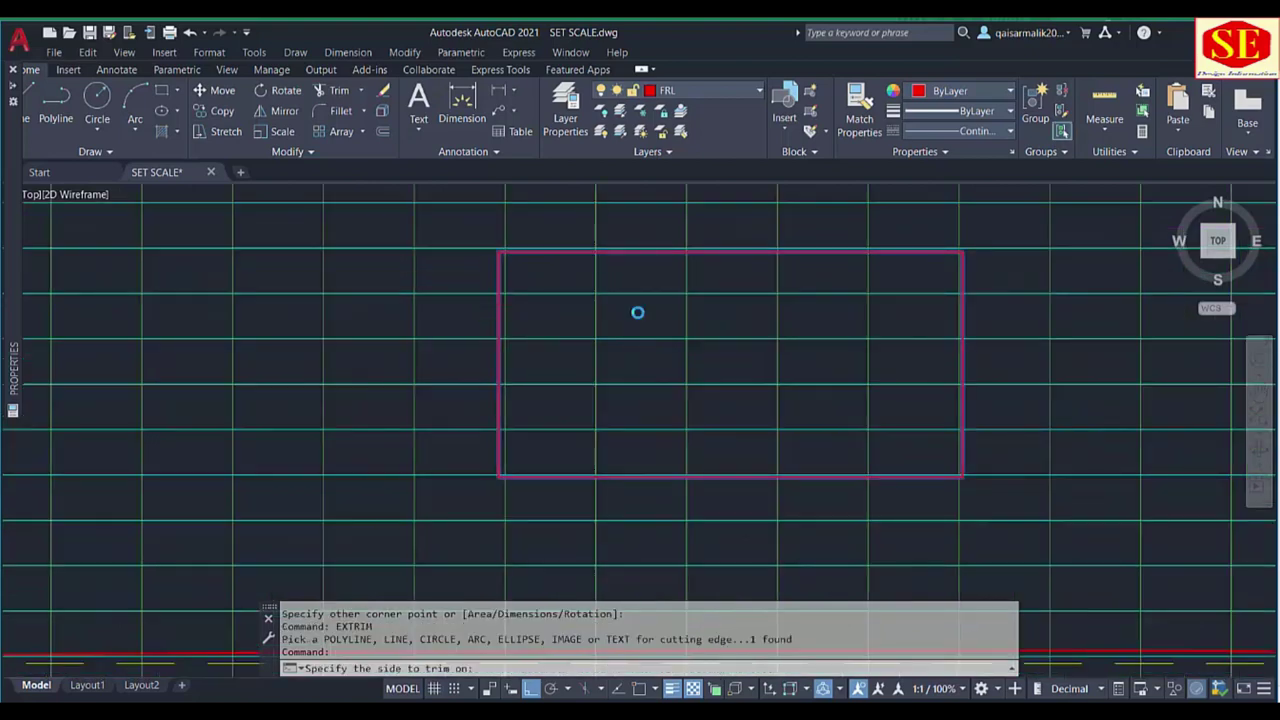
scroll(638, 313, down, 4)
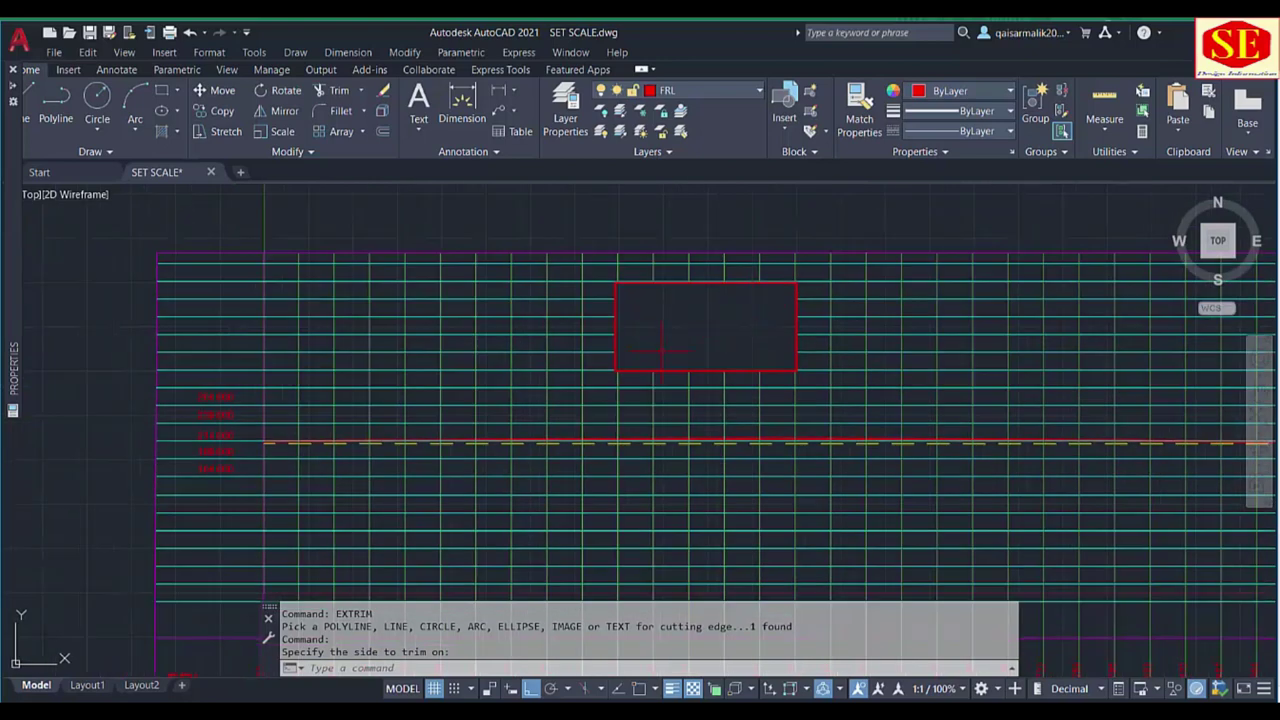
key(Escape)
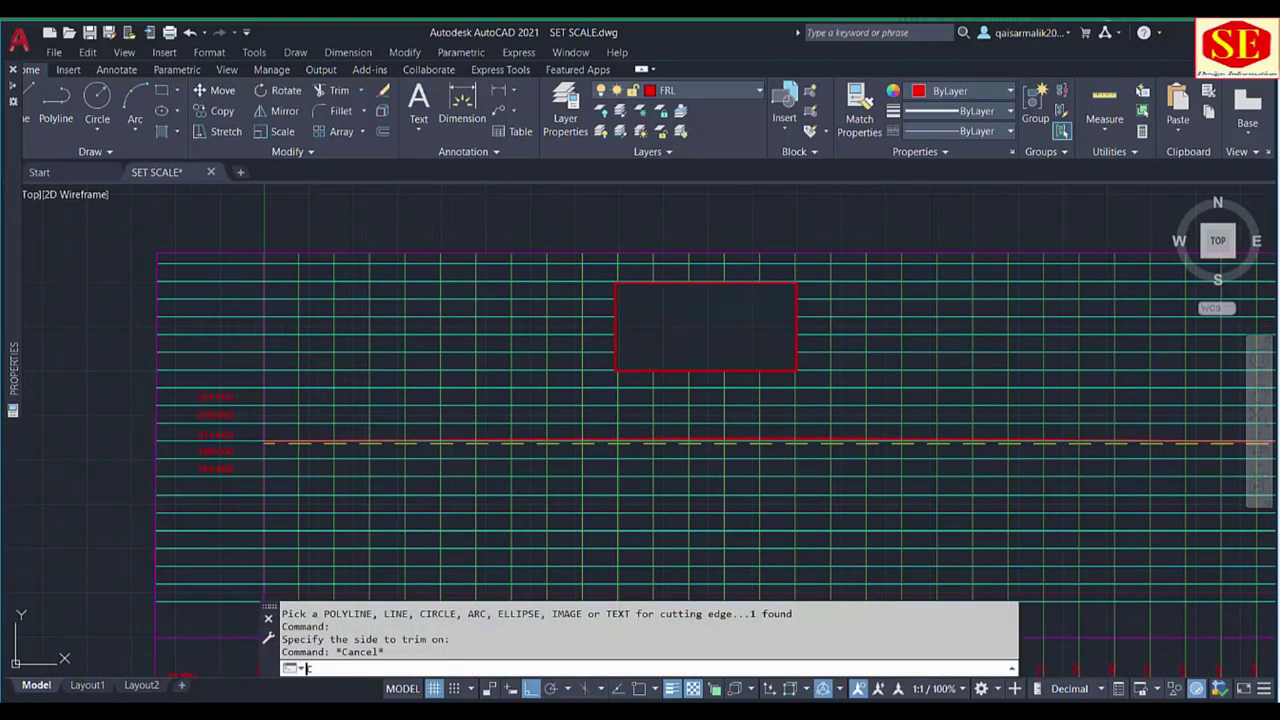
text(co)
key(Return)
Copy the 264.000 label into the top-left of the red box with ortho off
scroll(235, 403, up, 2)
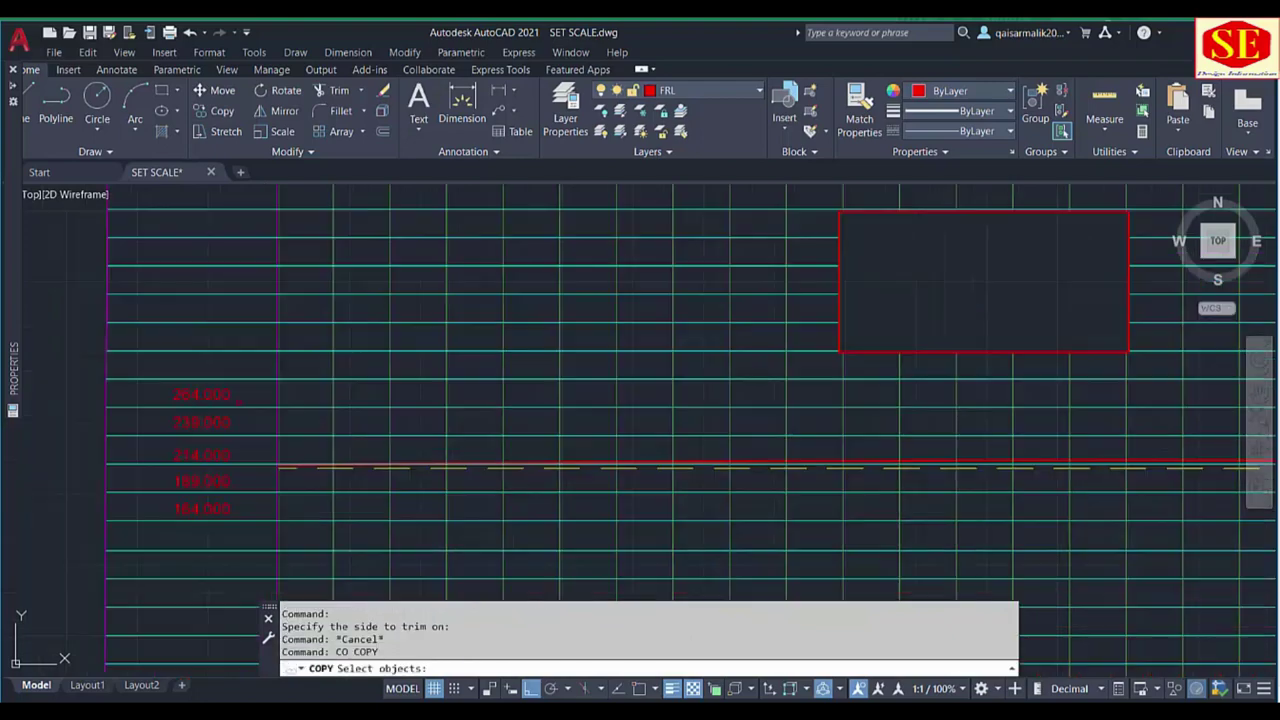
click(228, 398)
key(Return)
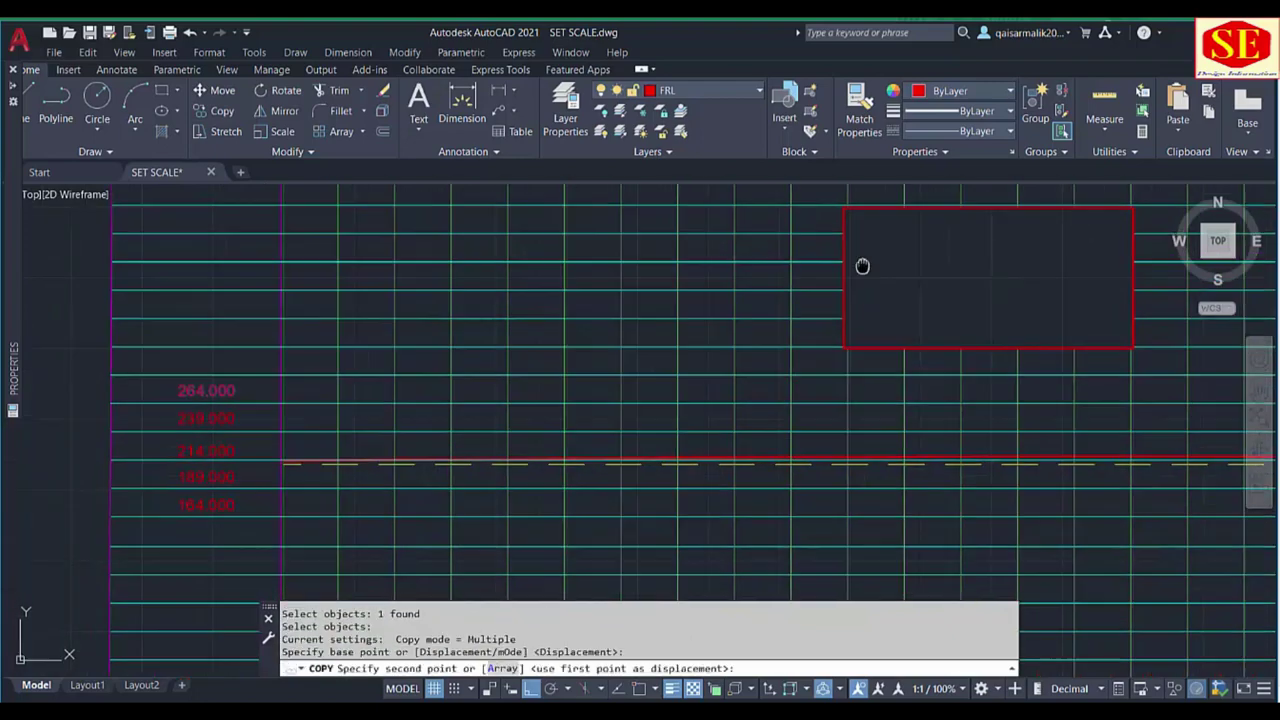
middle_drag(860, 266, 718, 346)
key(F8)
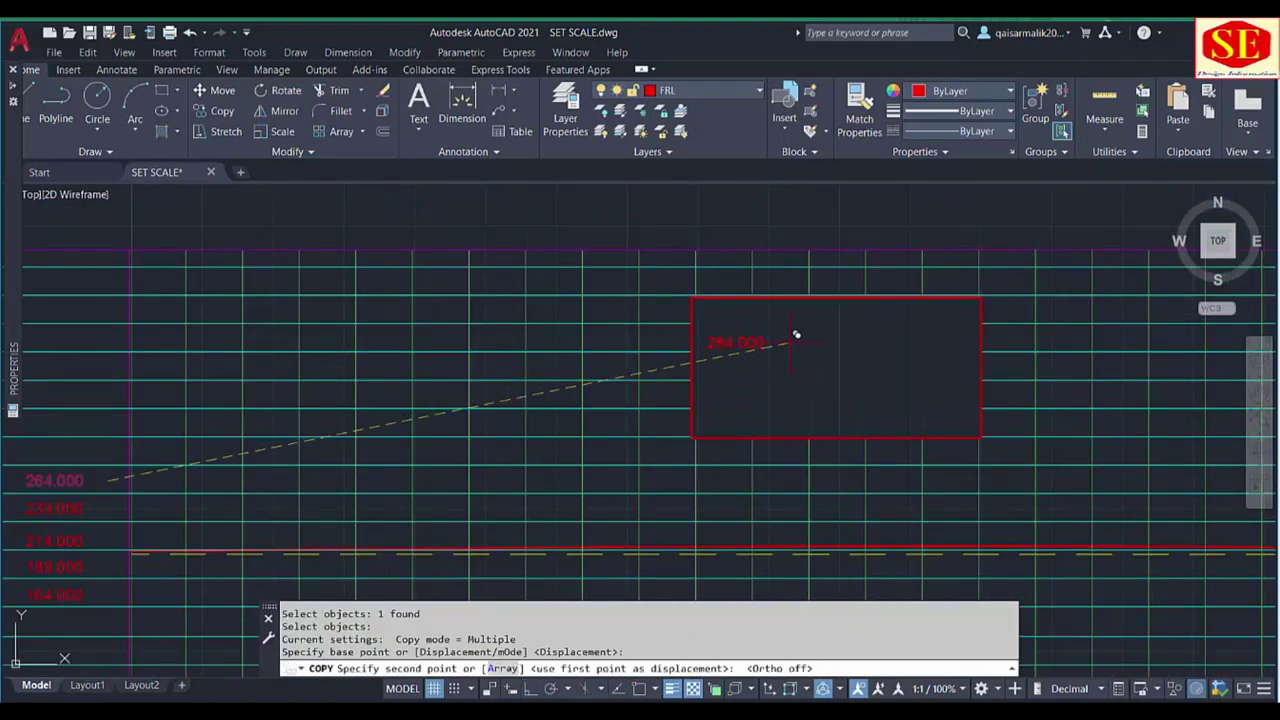
click(790, 305)
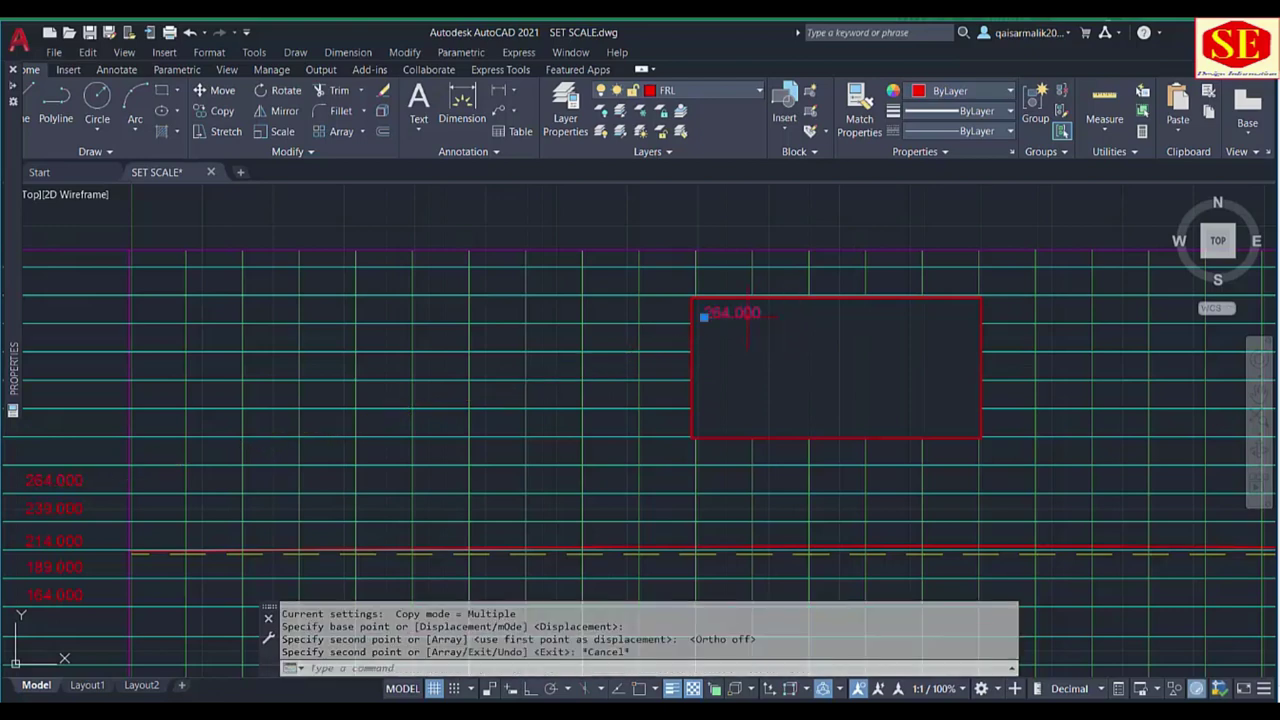
key(Escape)
Edit the copied label to read 'VPI STATION = 0+600'
double_click(771, 320)
text(F)
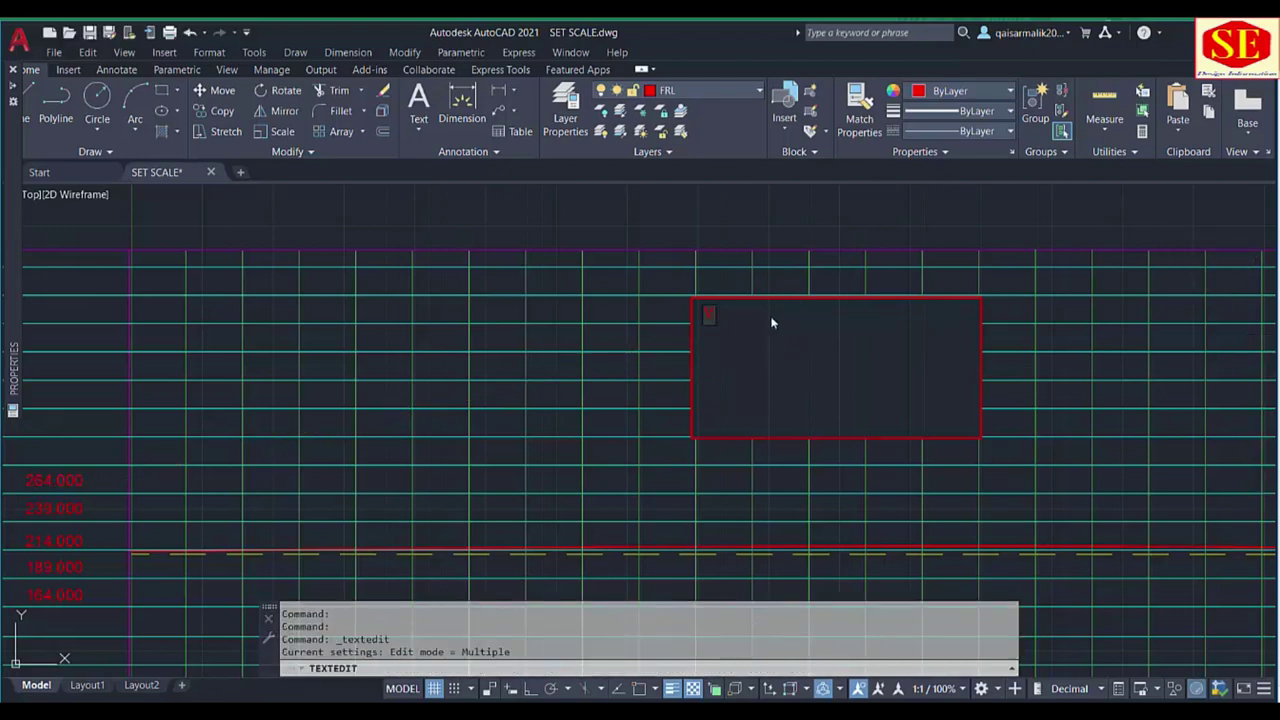
text(FL)
text( S)
text(CALA)
text(TIO)
text(N)
text( =)
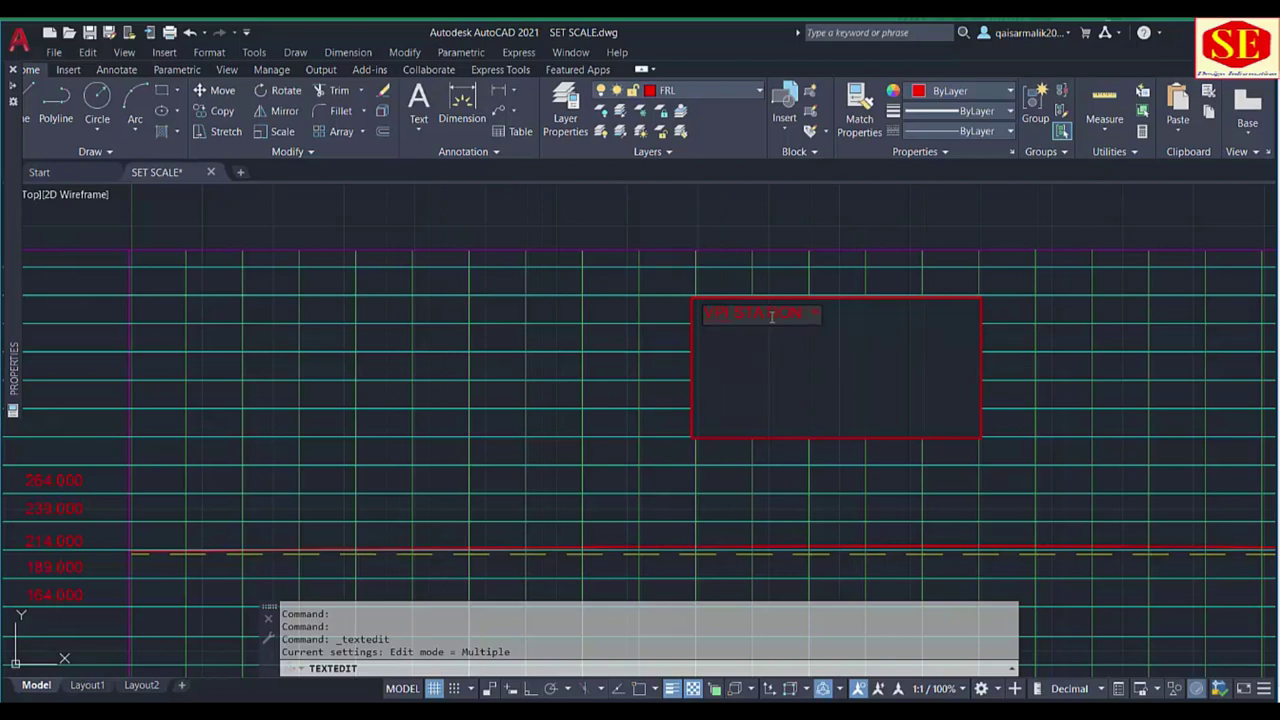
text( 1:4000)
click(826, 313)
text(0+620)
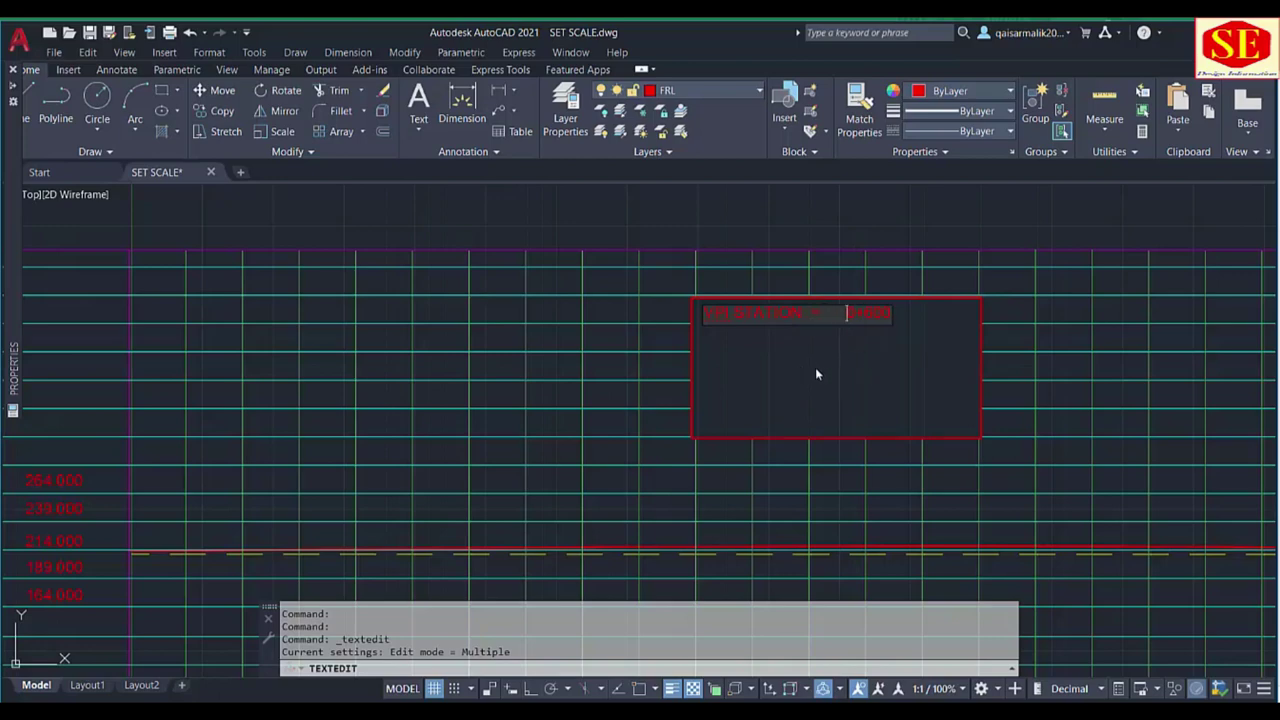
click(815, 367)
click(788, 316)
key(Return)
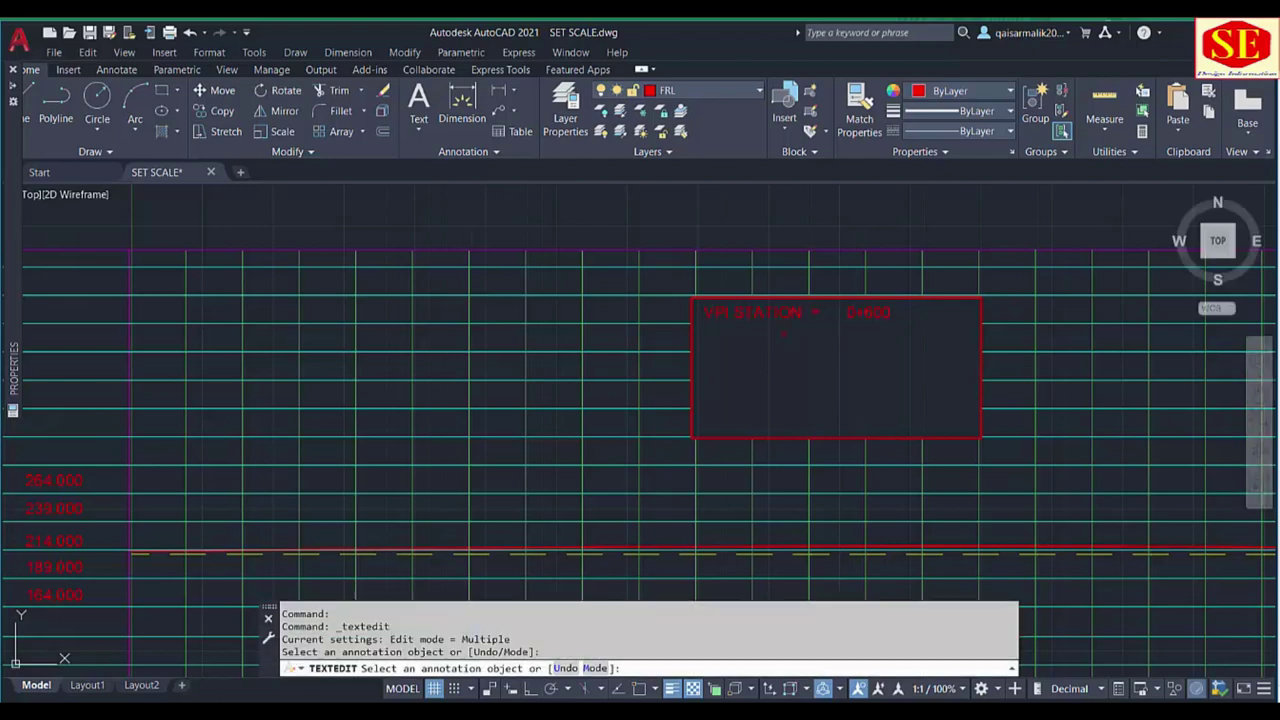
key(Escape)
Copy the VPI STATION label just below itself and retype it as VPI ELEVATION
text(co)
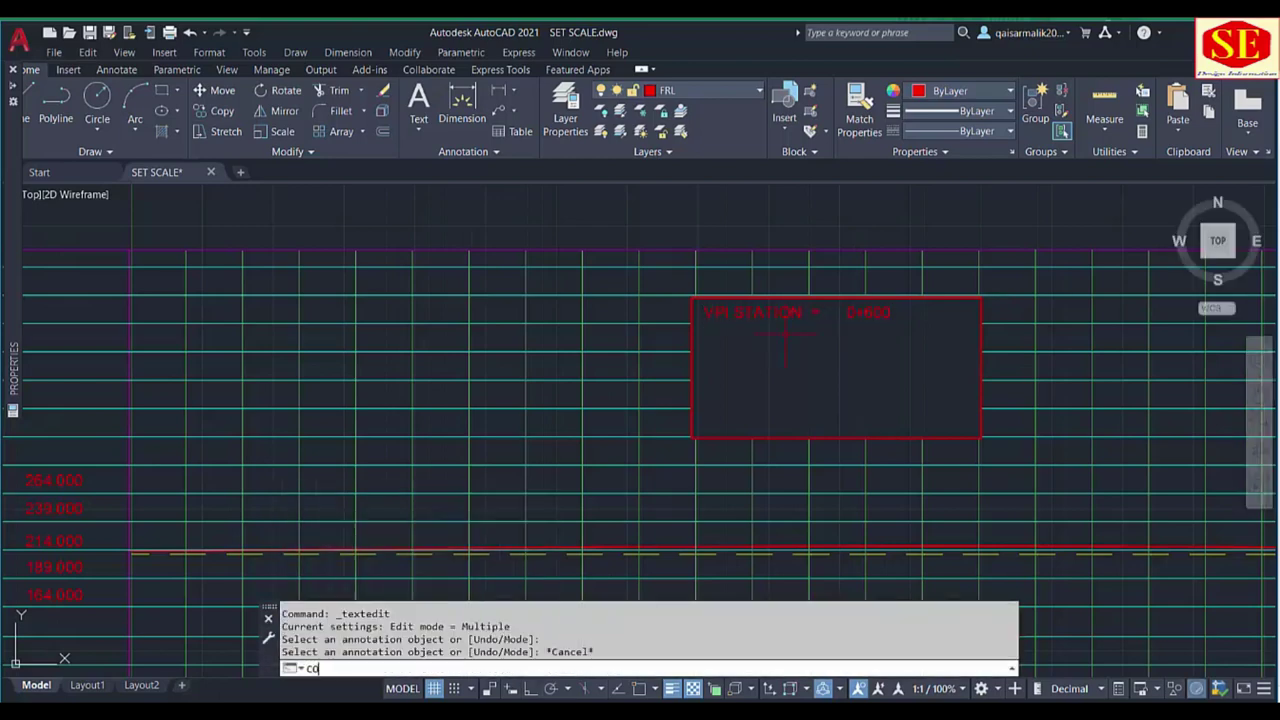
key(Return)
click(770, 312)
key(Return)
click(793, 345)
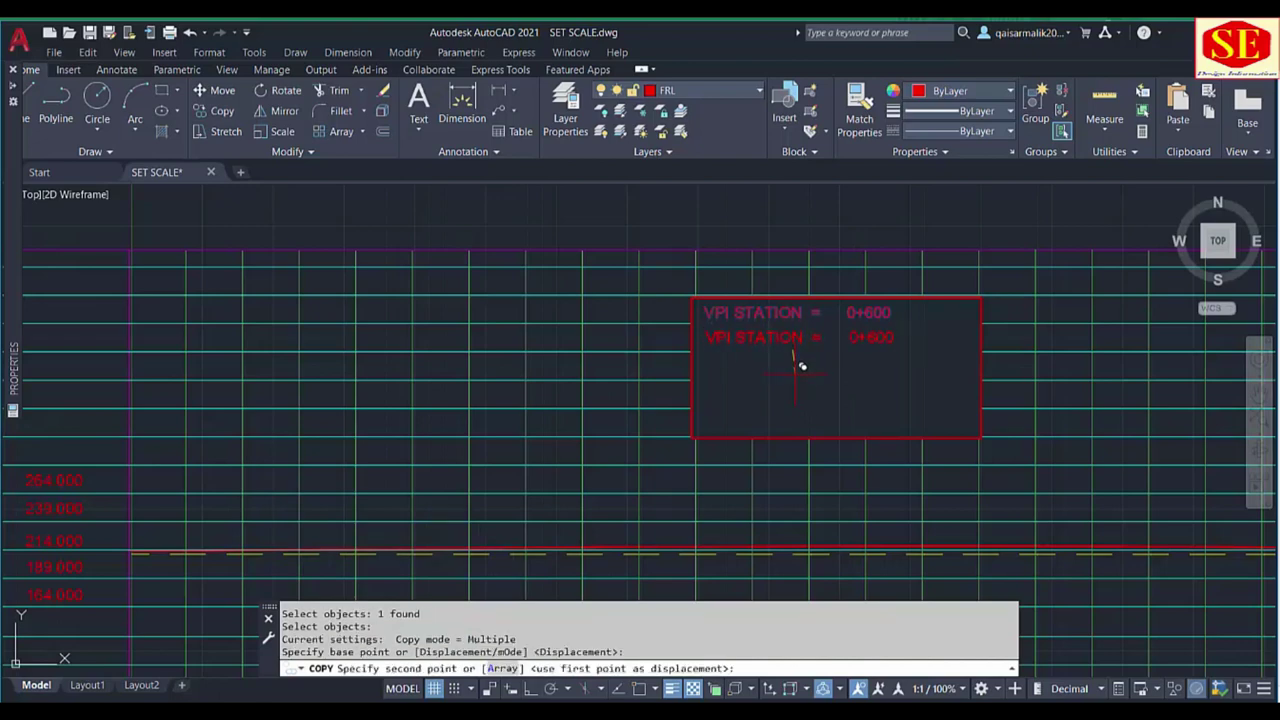
click(801, 366)
key(Escape)
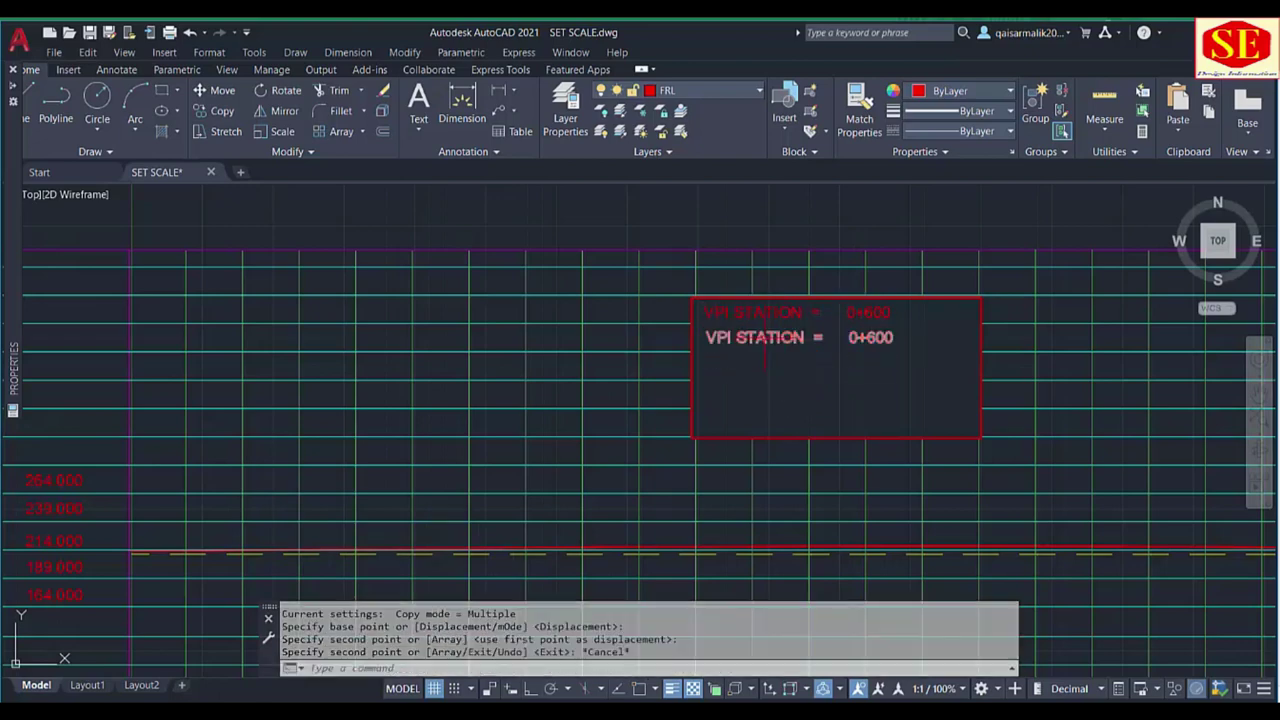
double_click(735, 340)
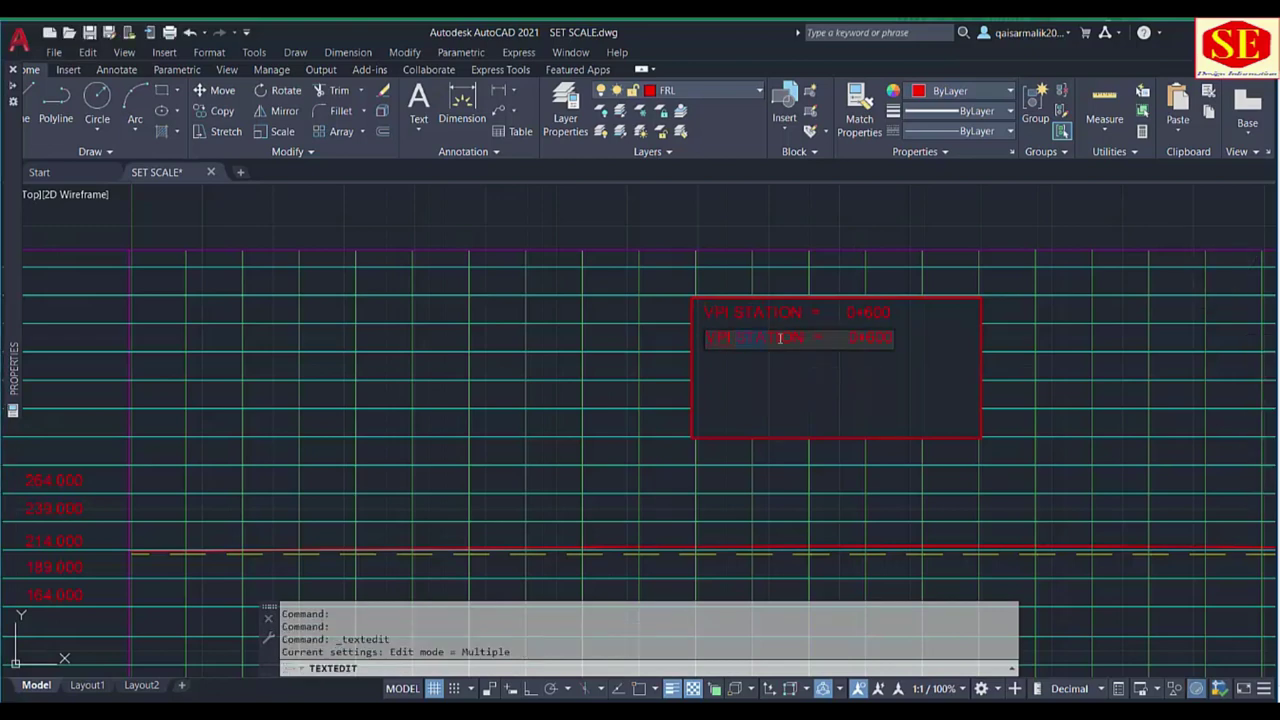
text(E)
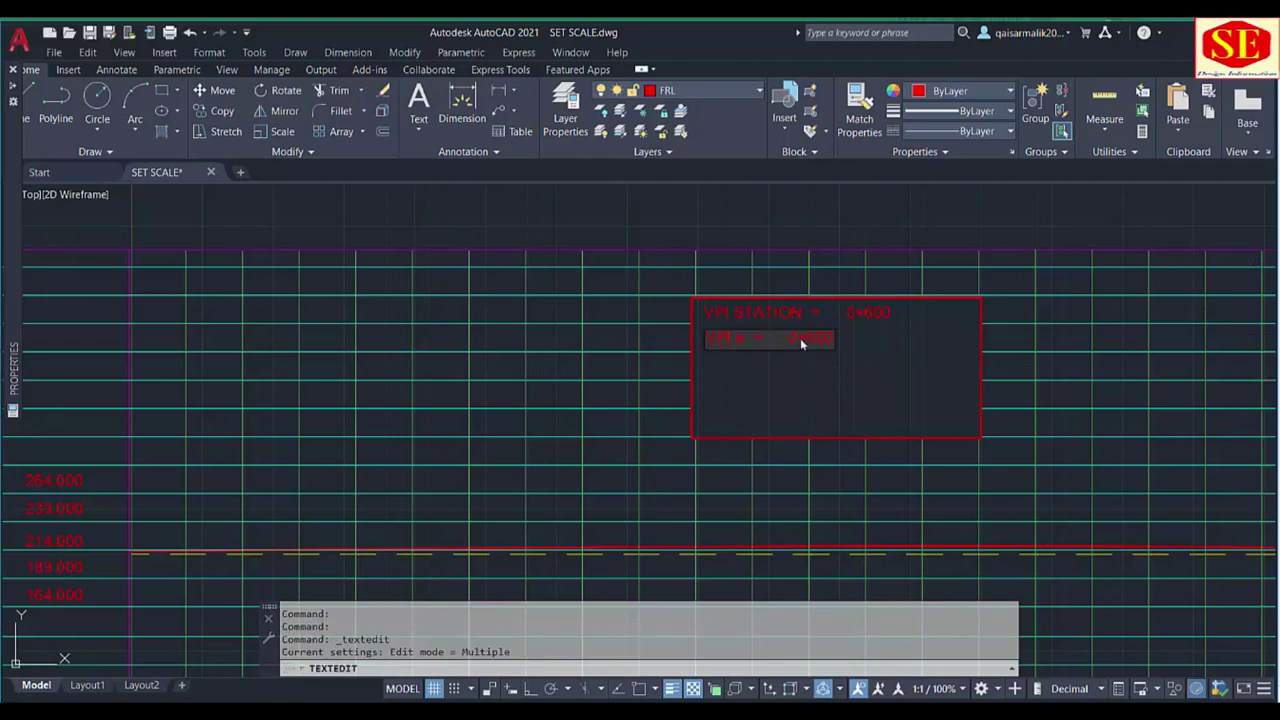
text(LEVATIO)
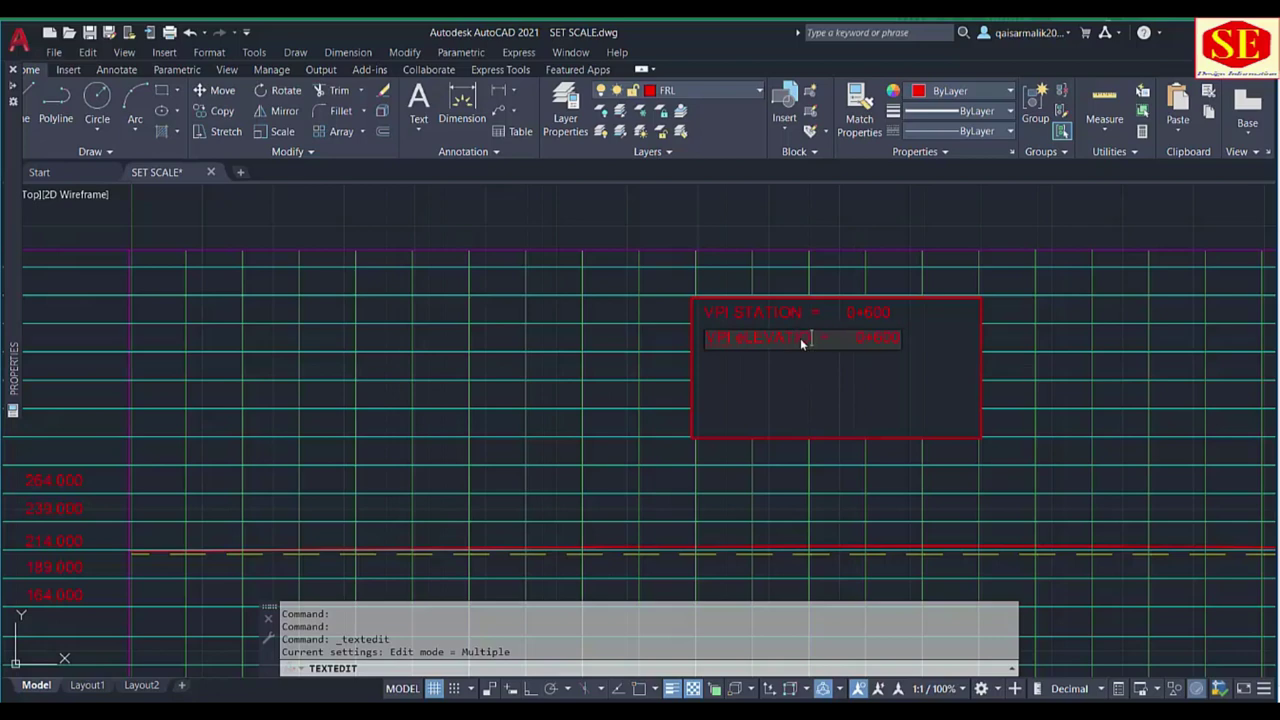
text(N)
scroll(806, 451, down, 2)
scroll(806, 451, down, 2)
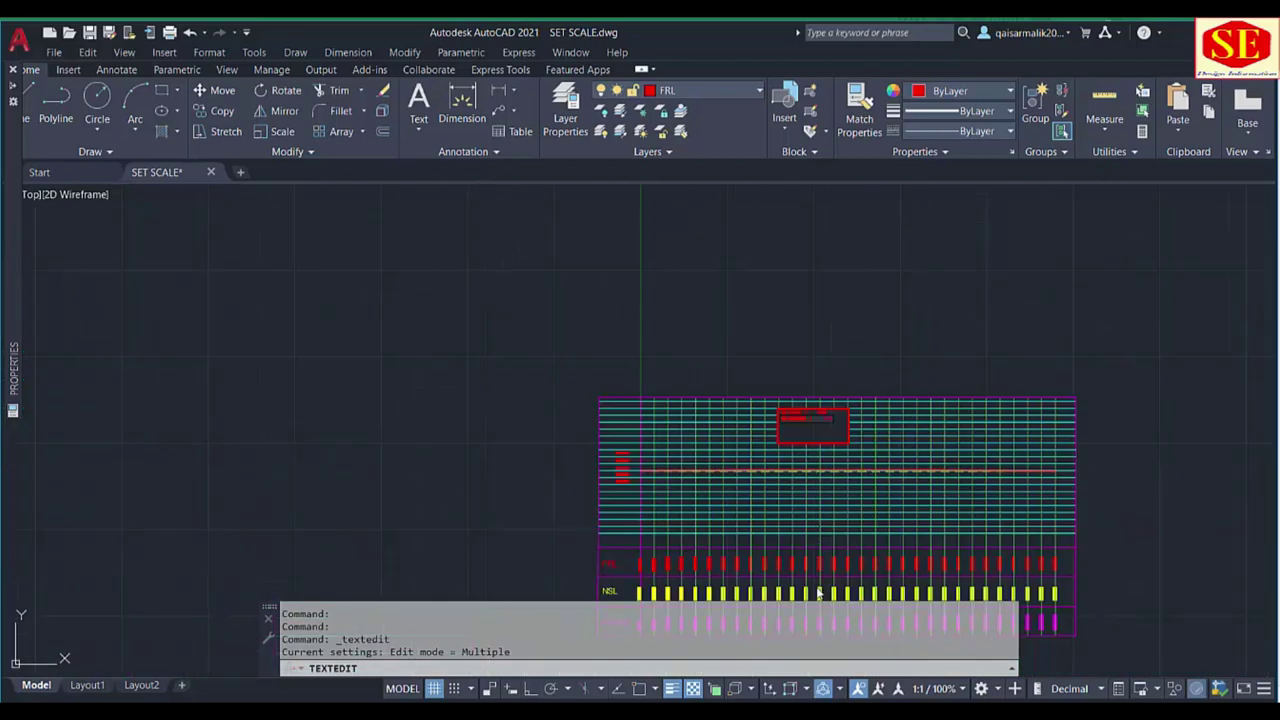
scroll(820, 592, up, 3)
scroll(847, 551, up, 4)
scroll(757, 391, down, 3)
scroll(780, 534, down, 2)
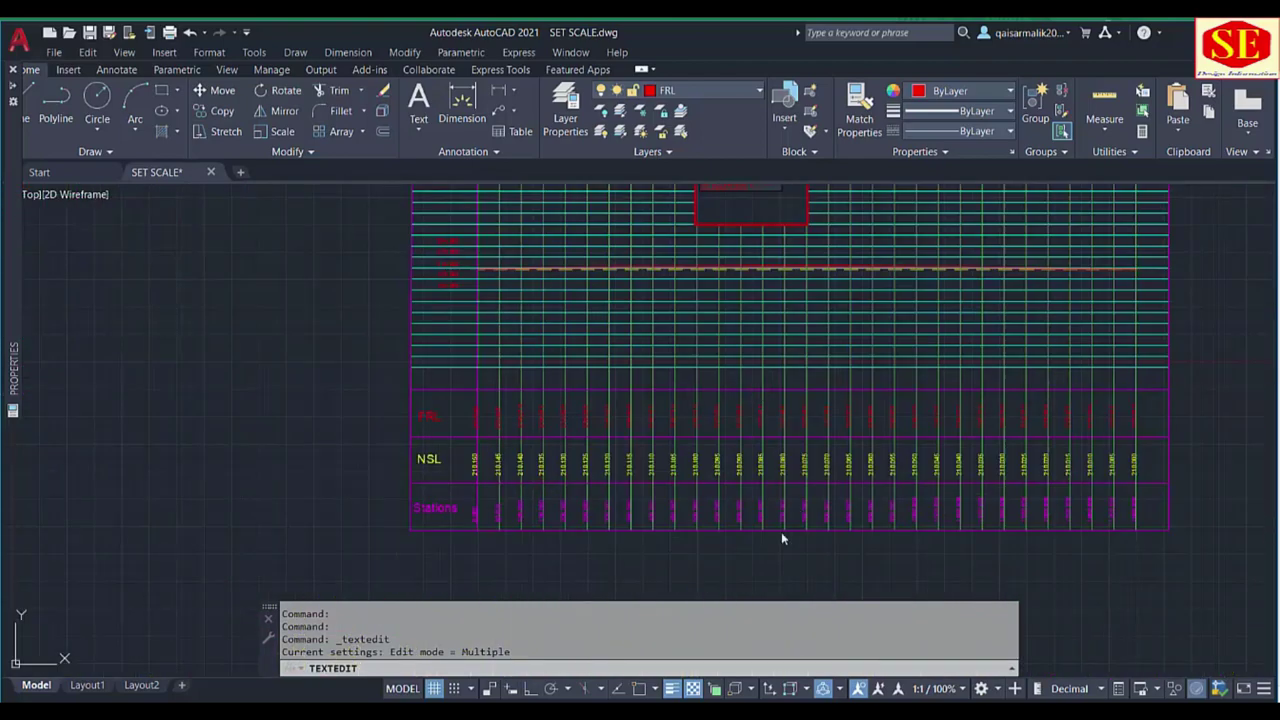
scroll(766, 517, up, 5)
scroll(560, 440, down, 3)
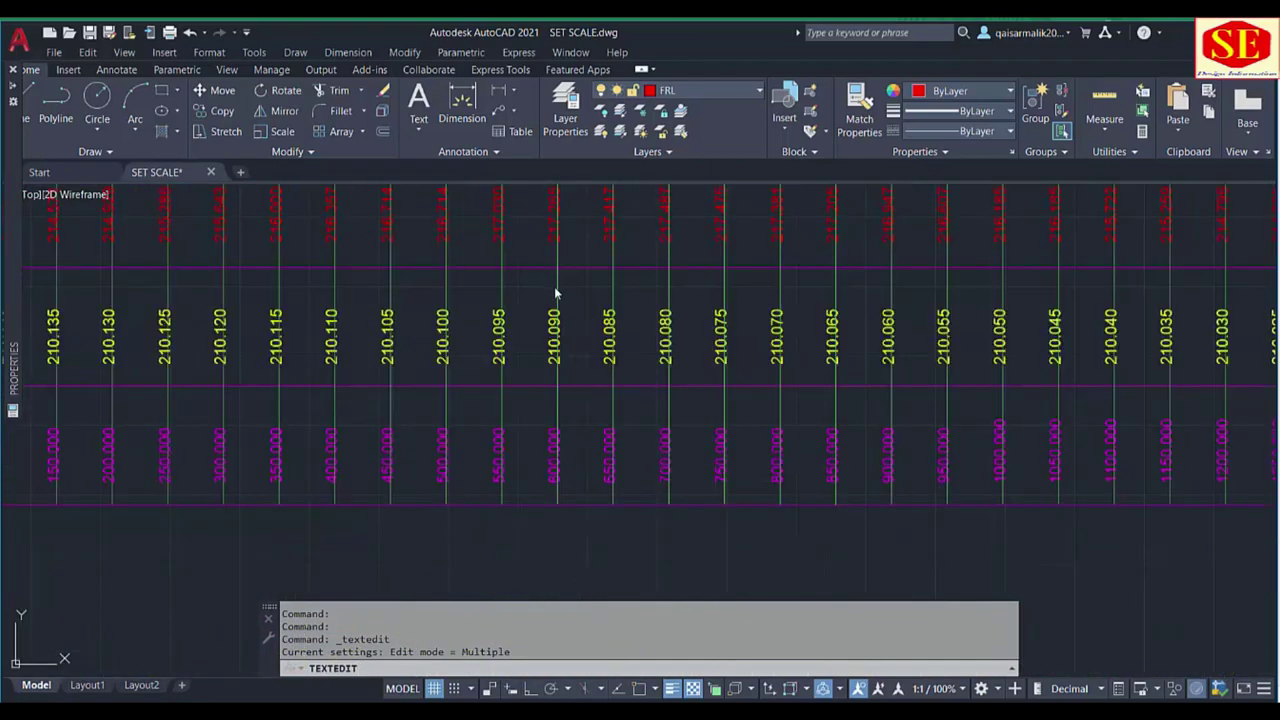
scroll(560, 322, down, 2)
scroll(556, 290, up, 3)
scroll(555, 288, up, 3)
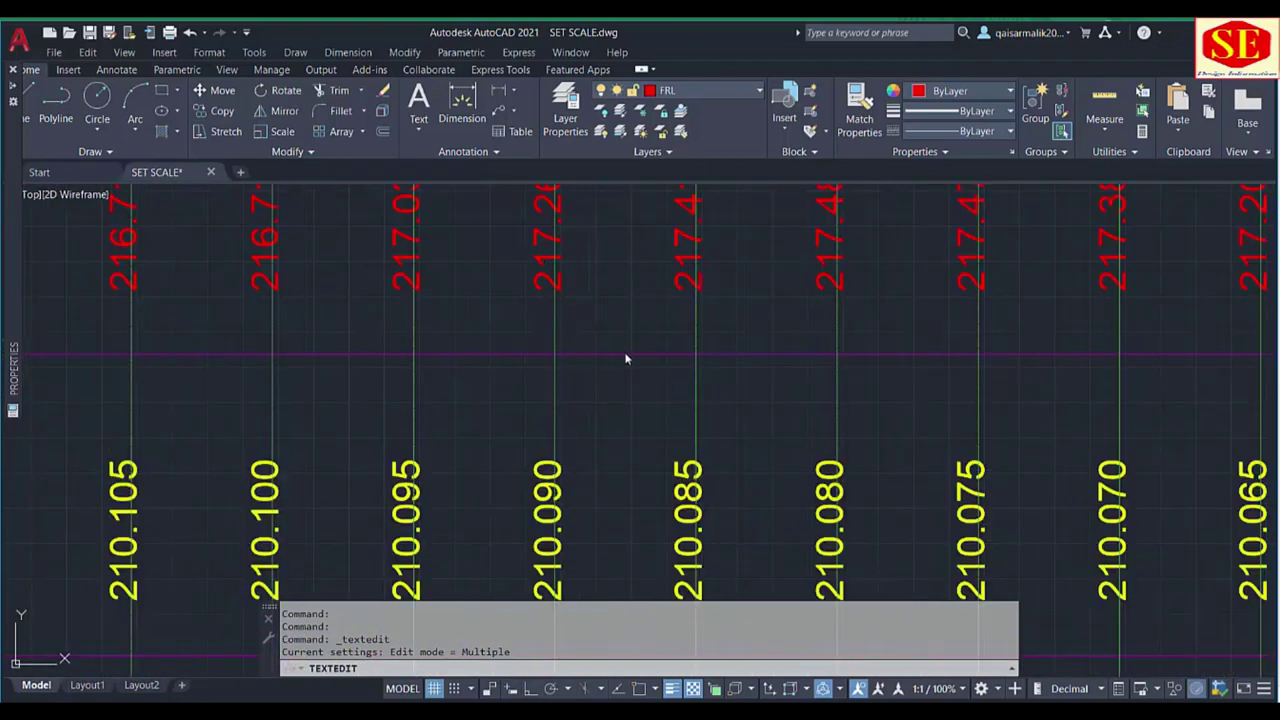
scroll(590, 265, down, 1)
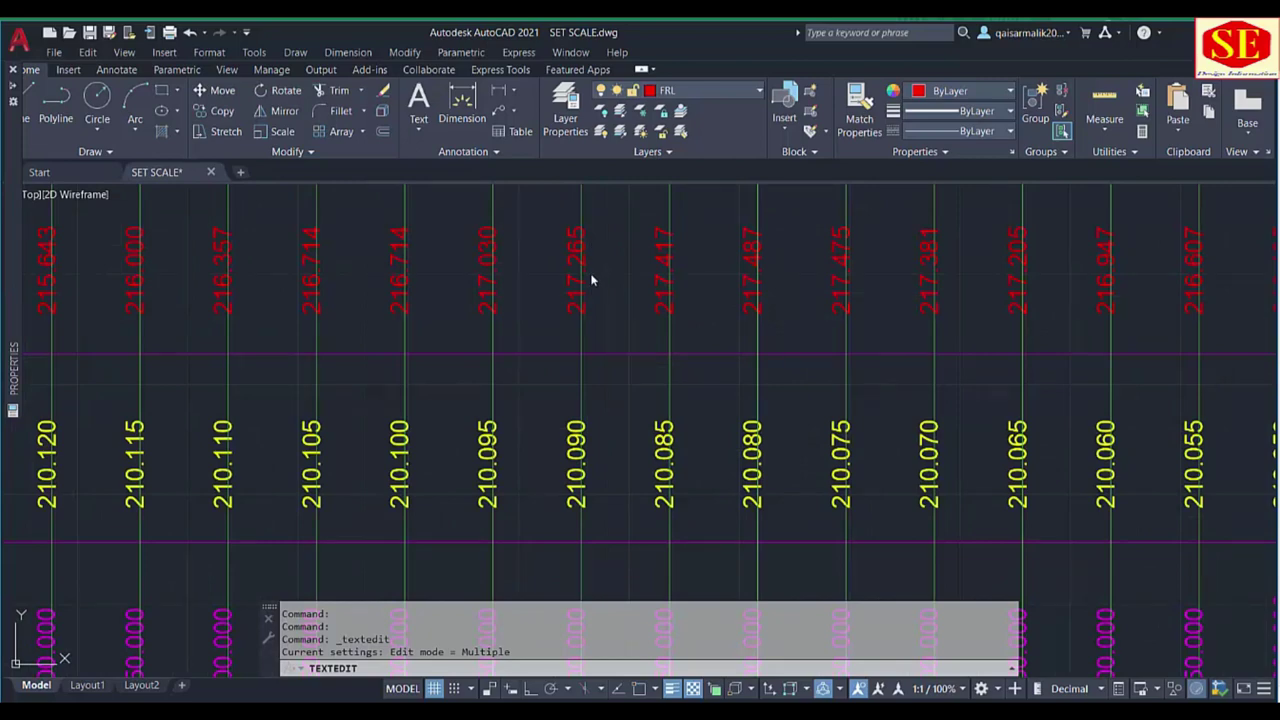
scroll(590, 270, down, 2)
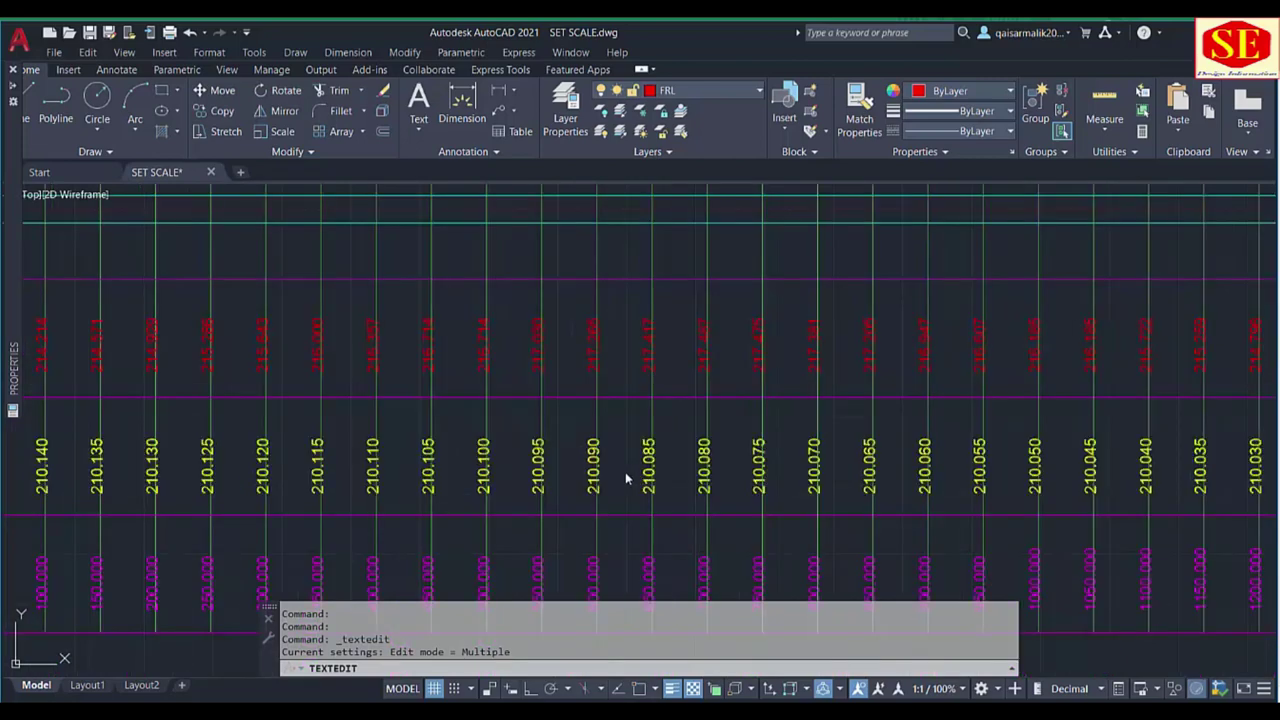
scroll(630, 300, down, 5)
scroll(630, 376, up, 5)
Change the VPI elevation value on the second box line to 217.267
double_click(655, 335)
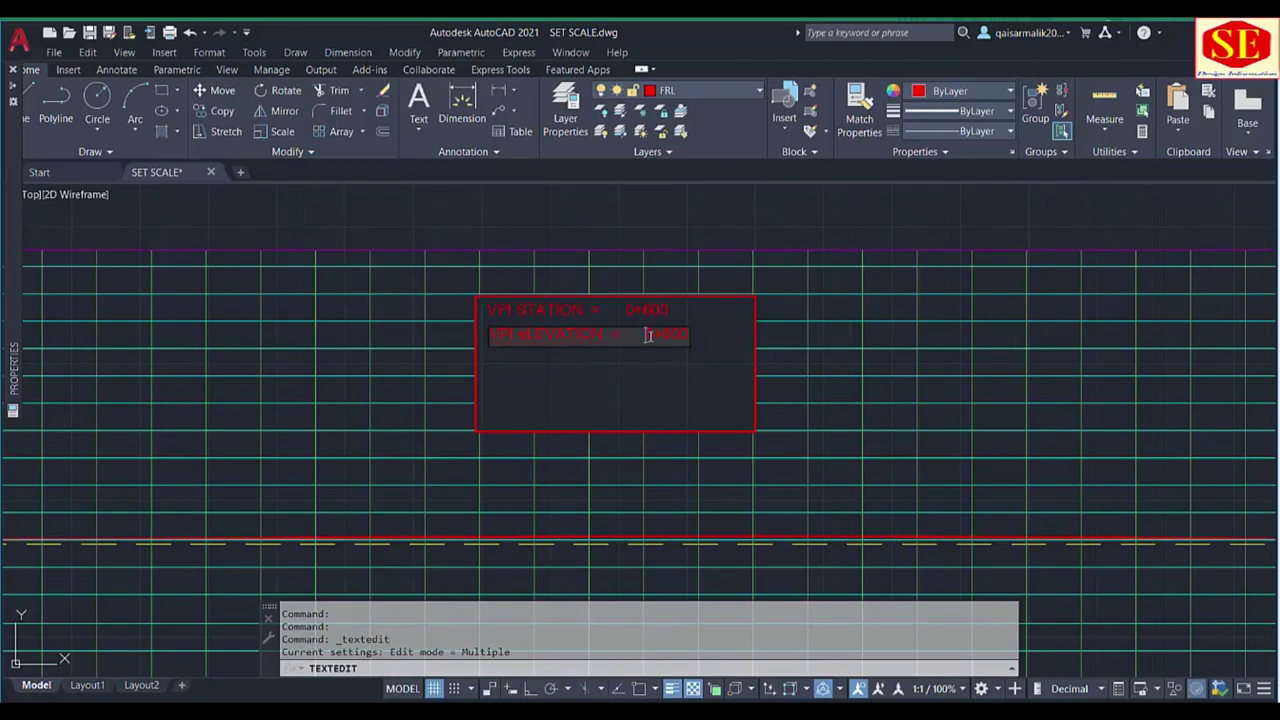
text(373)
key(Return)
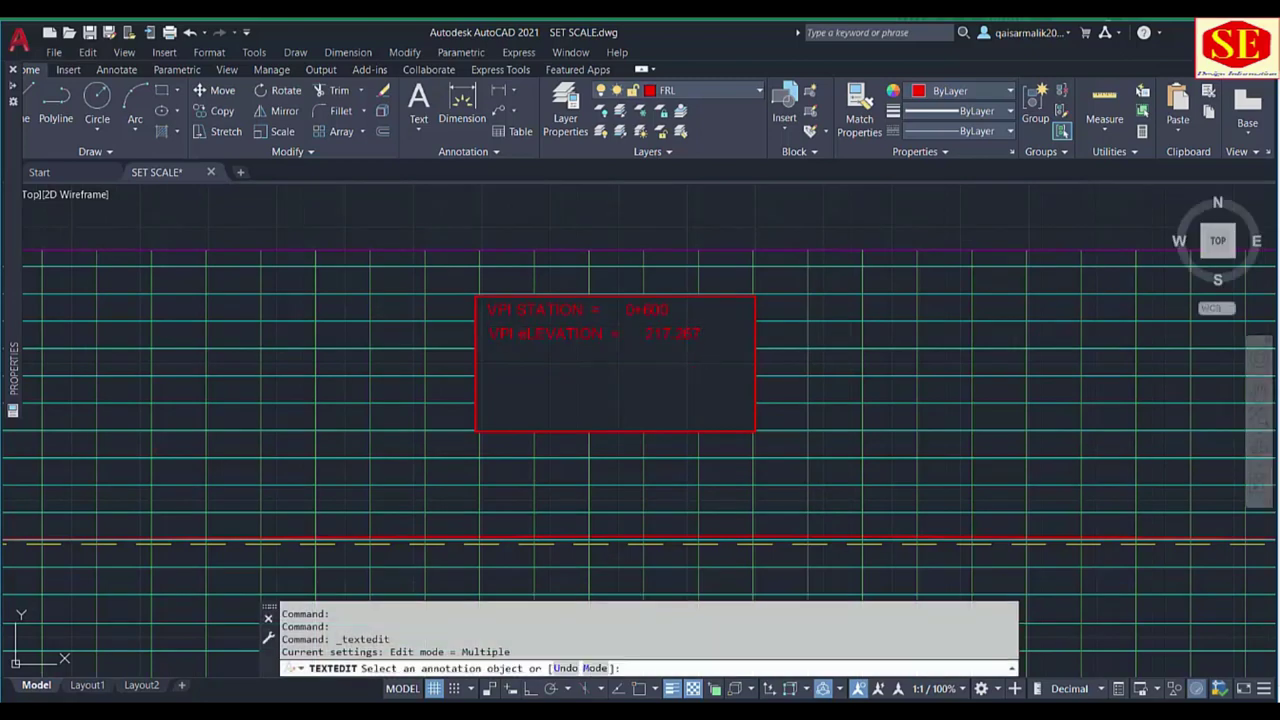
key(Escape)
Copy the elevation line below itself and start retyping it as the V.CURVE LENGHT line
text(o)
key(Return)
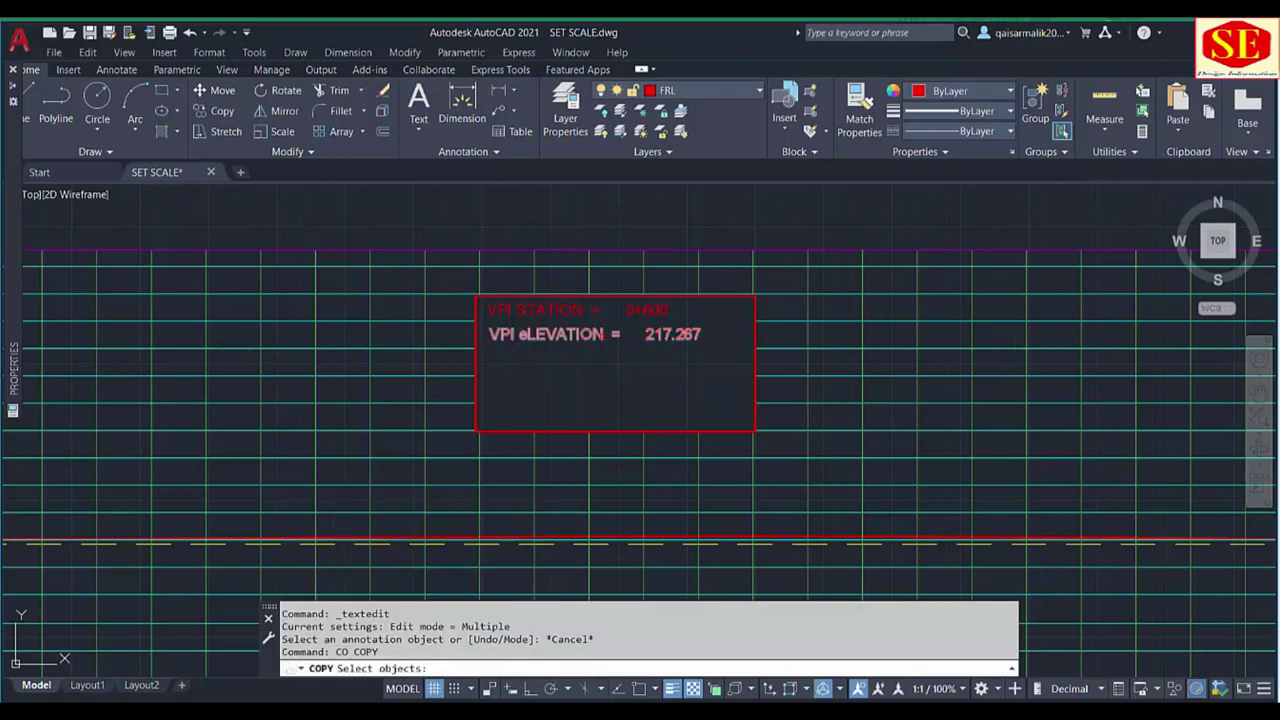
click(600, 334)
key(Return)
click(659, 216)
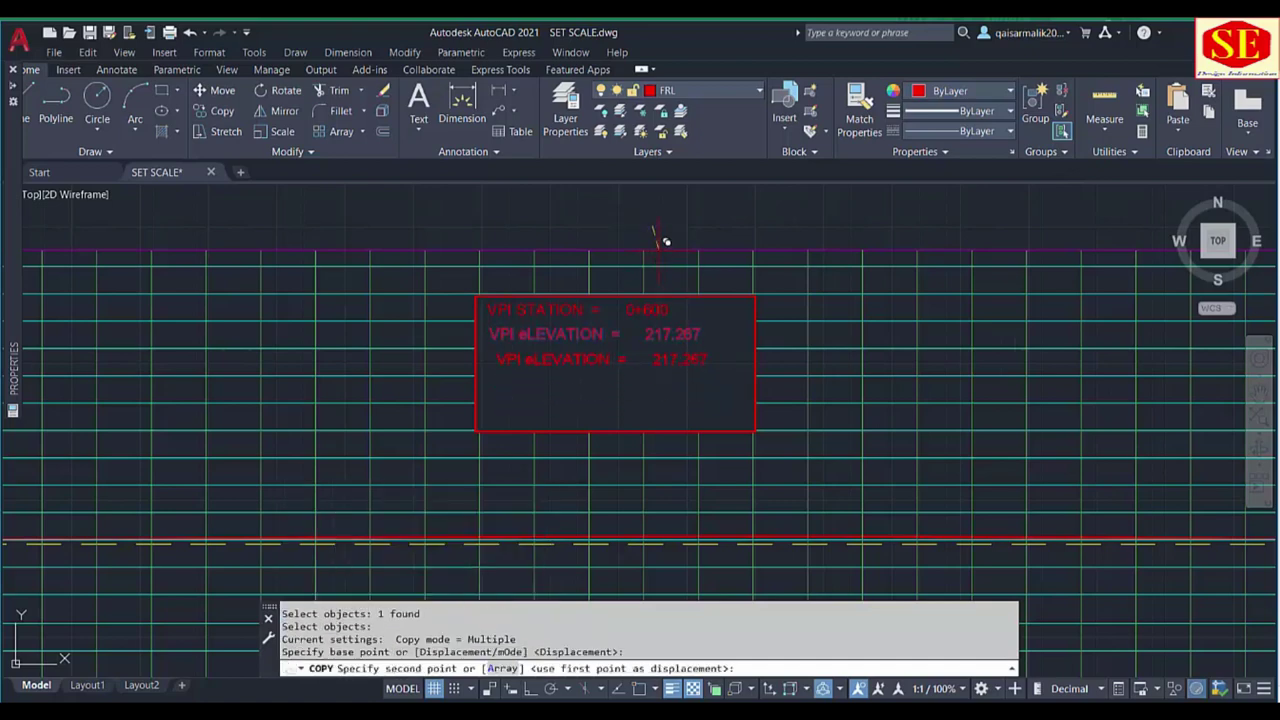
click(659, 240)
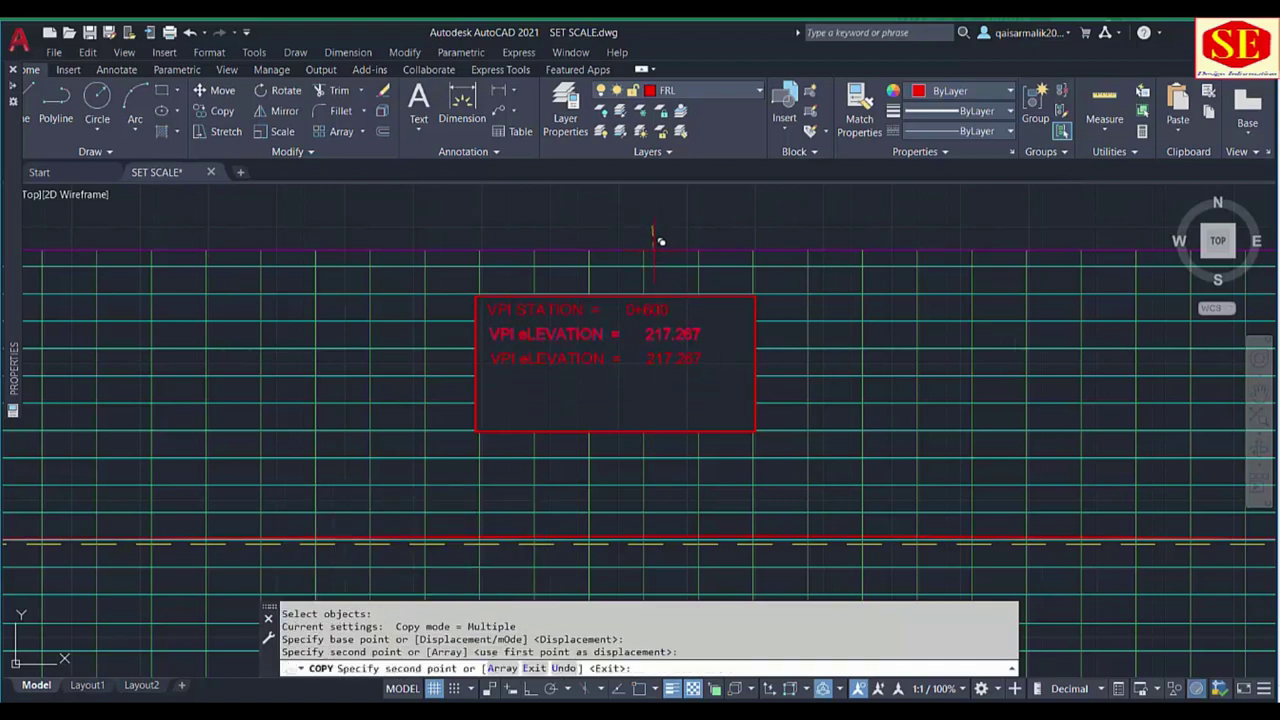
key(Escape)
double_click(607, 358)
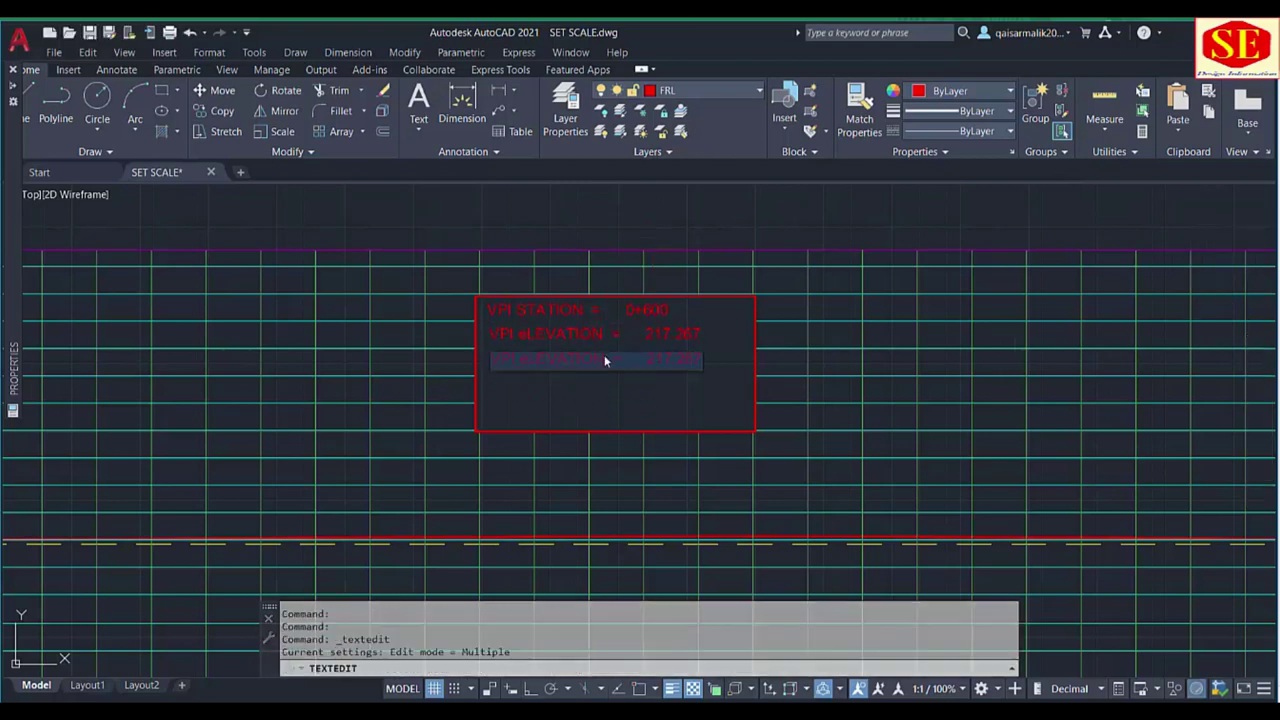
key(Delete)
key(Delete)
key(Delete)
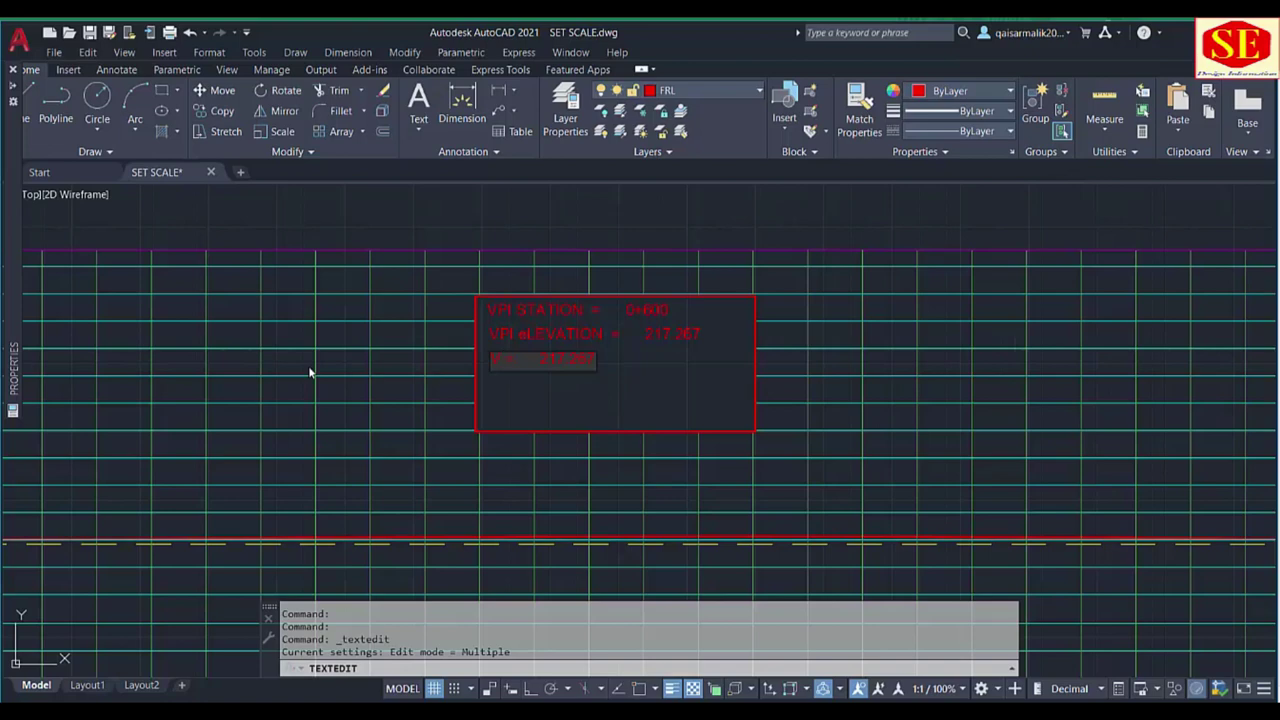
text(CUR)
text(VE L)
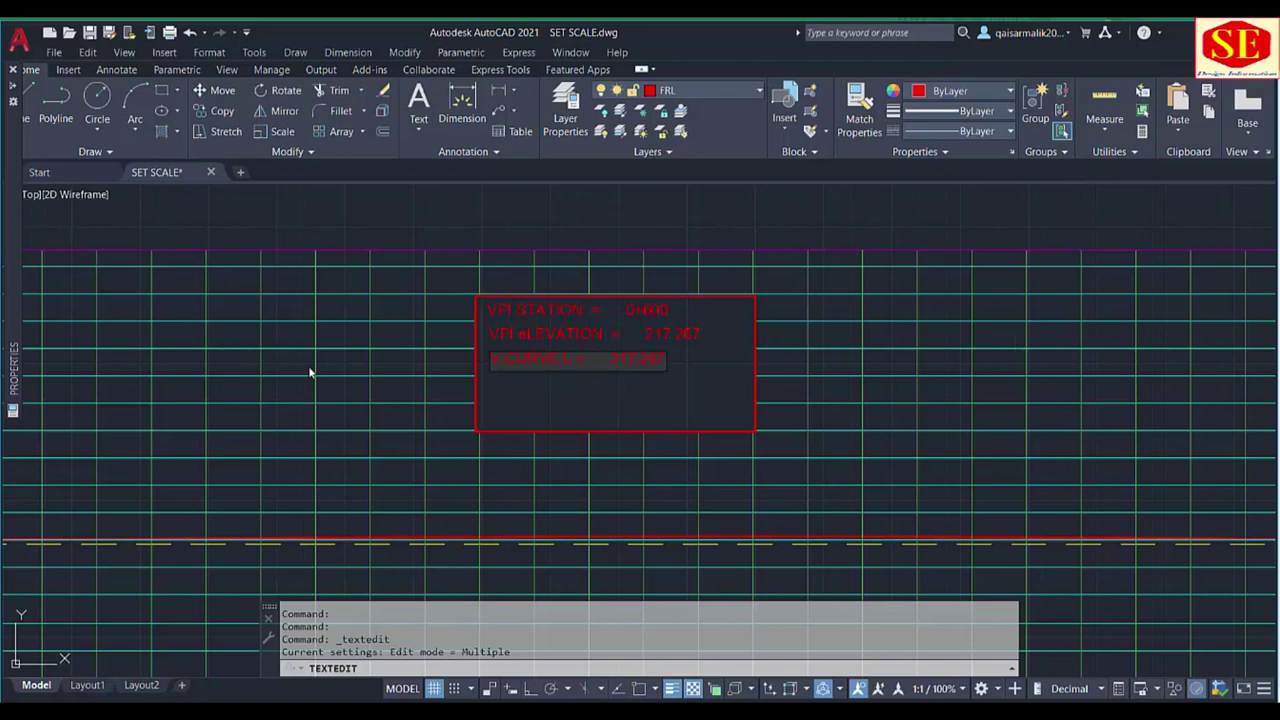
text(EN)
text(GHT =    )
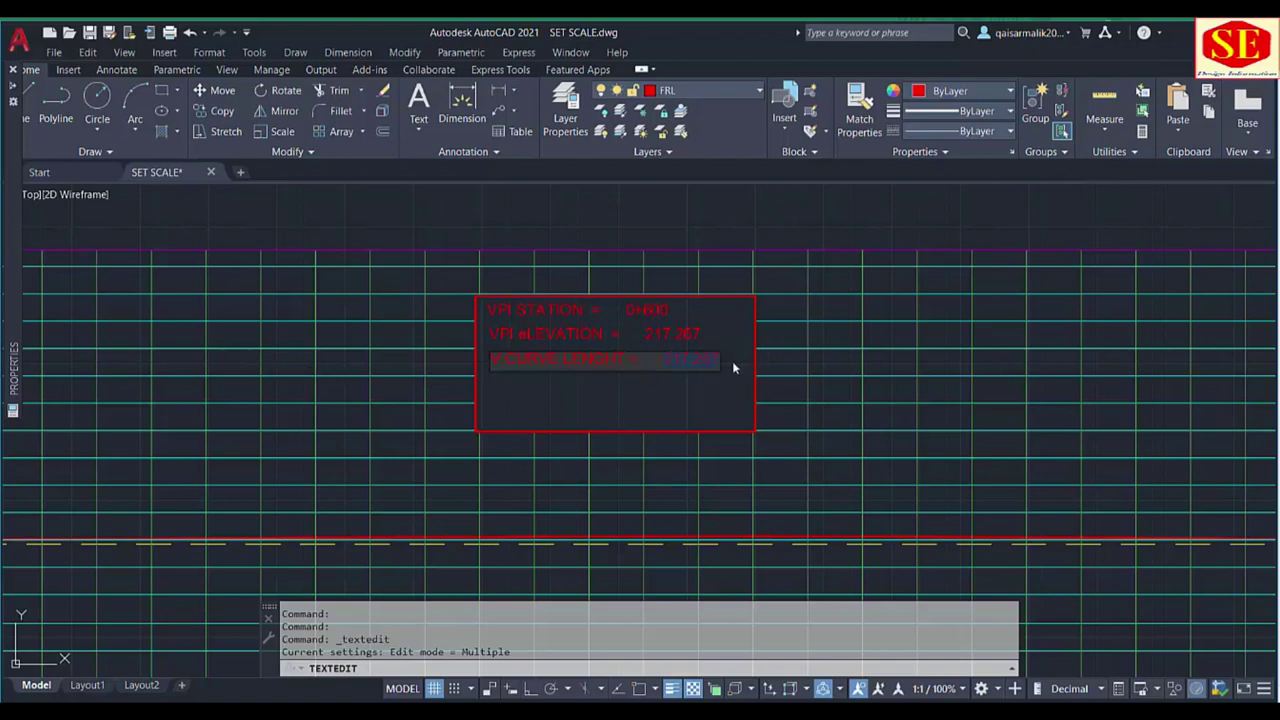
text(200)
Copy the curve length line below itself and retype it as 'MO = 0.152'
click(706, 408)
key(Escape)
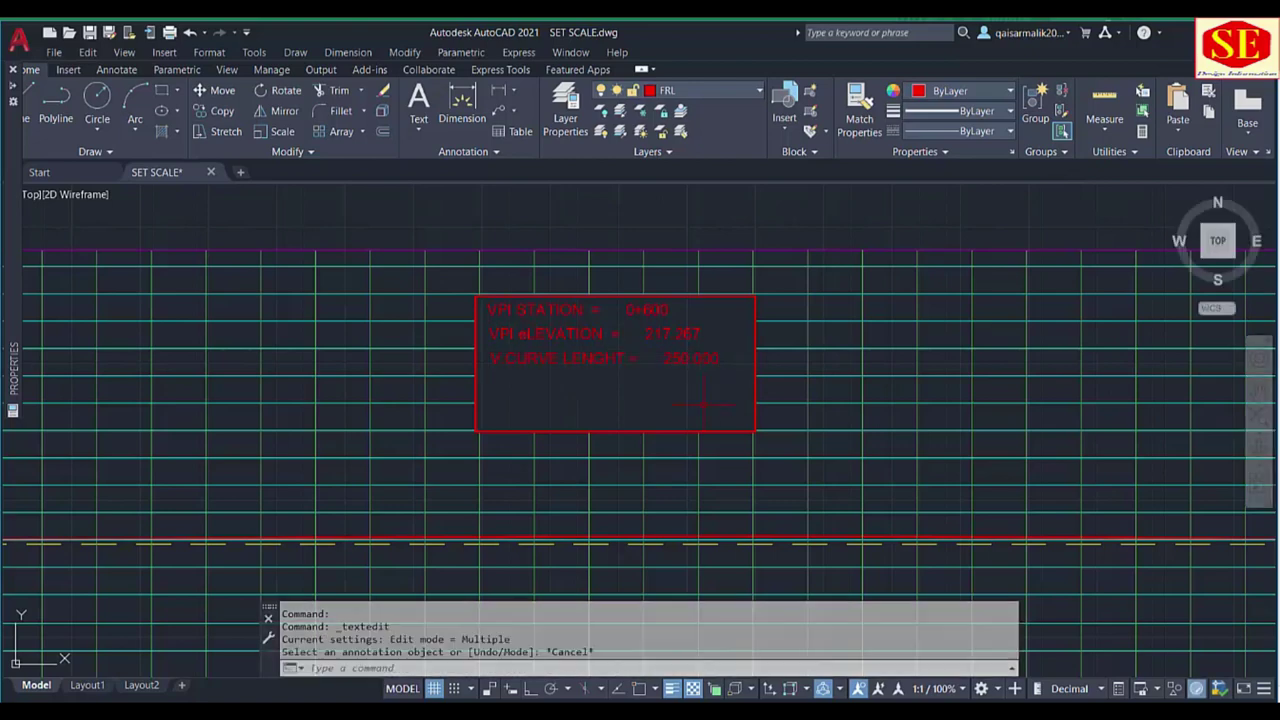
text(co)
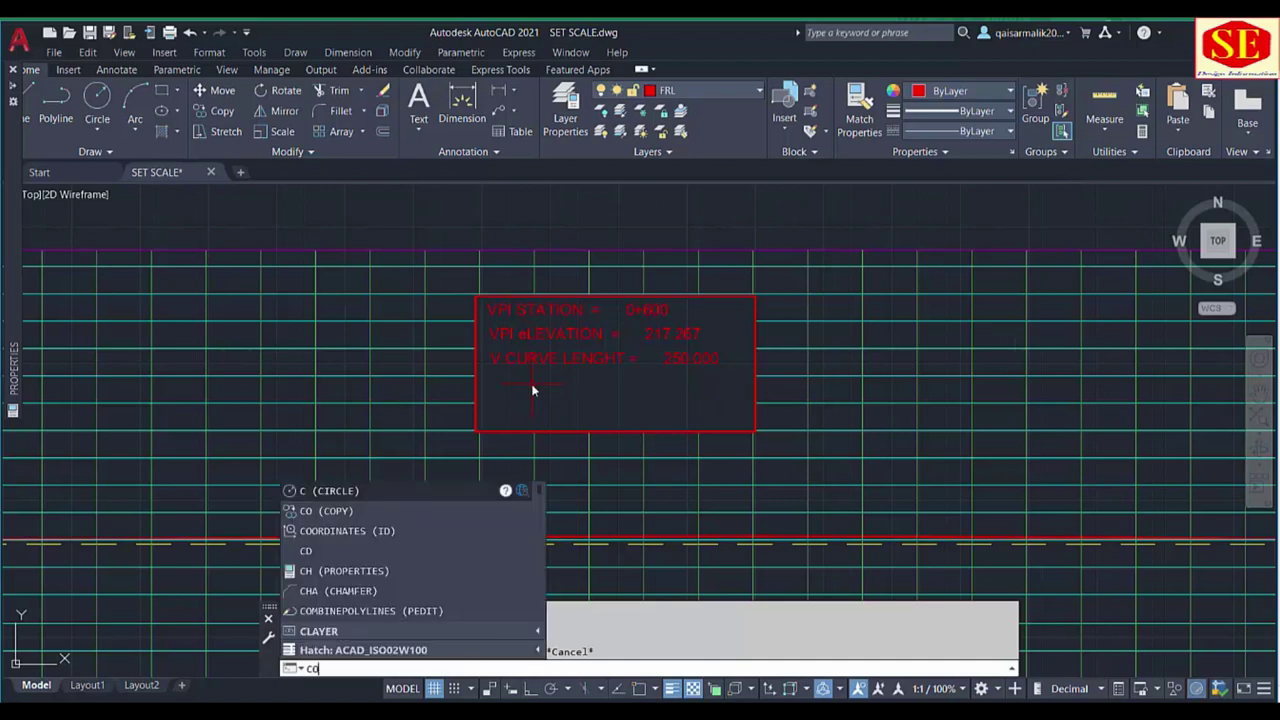
key(Return)
click(540, 360)
key(Return)
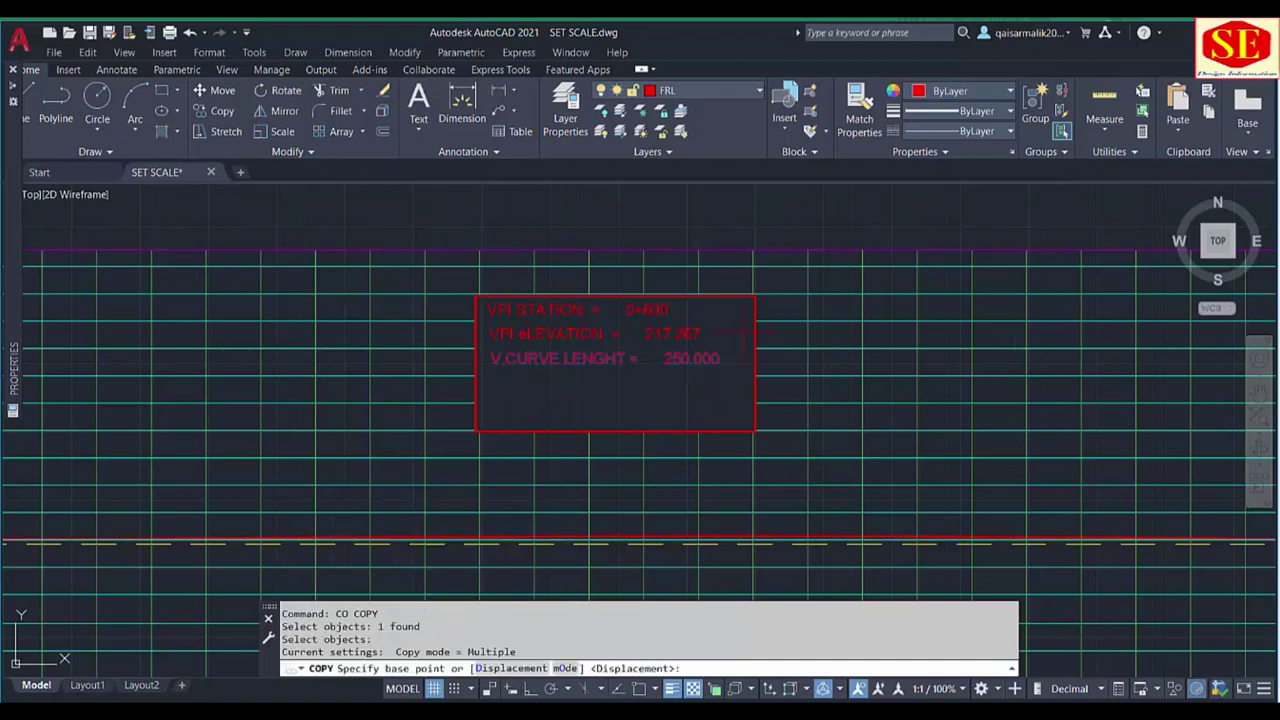
click(738, 322)
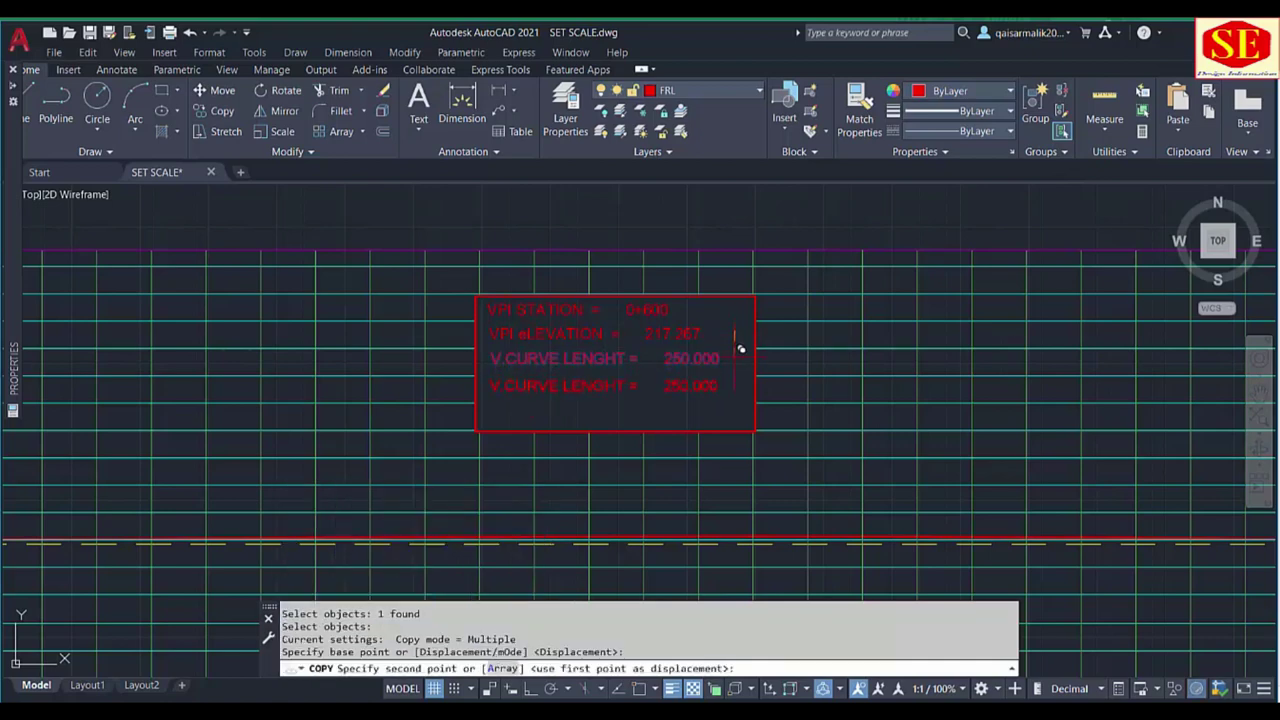
click(740, 348)
key(Escape)
double_click(658, 388)
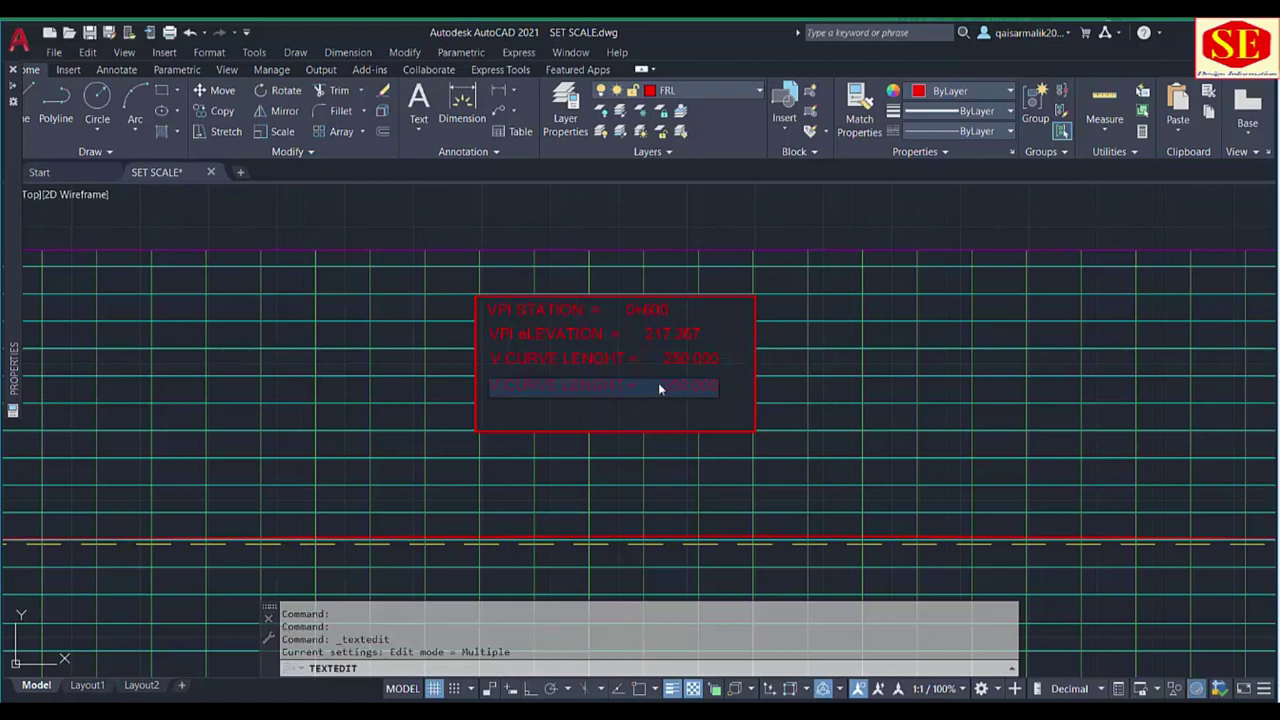
text(PC)
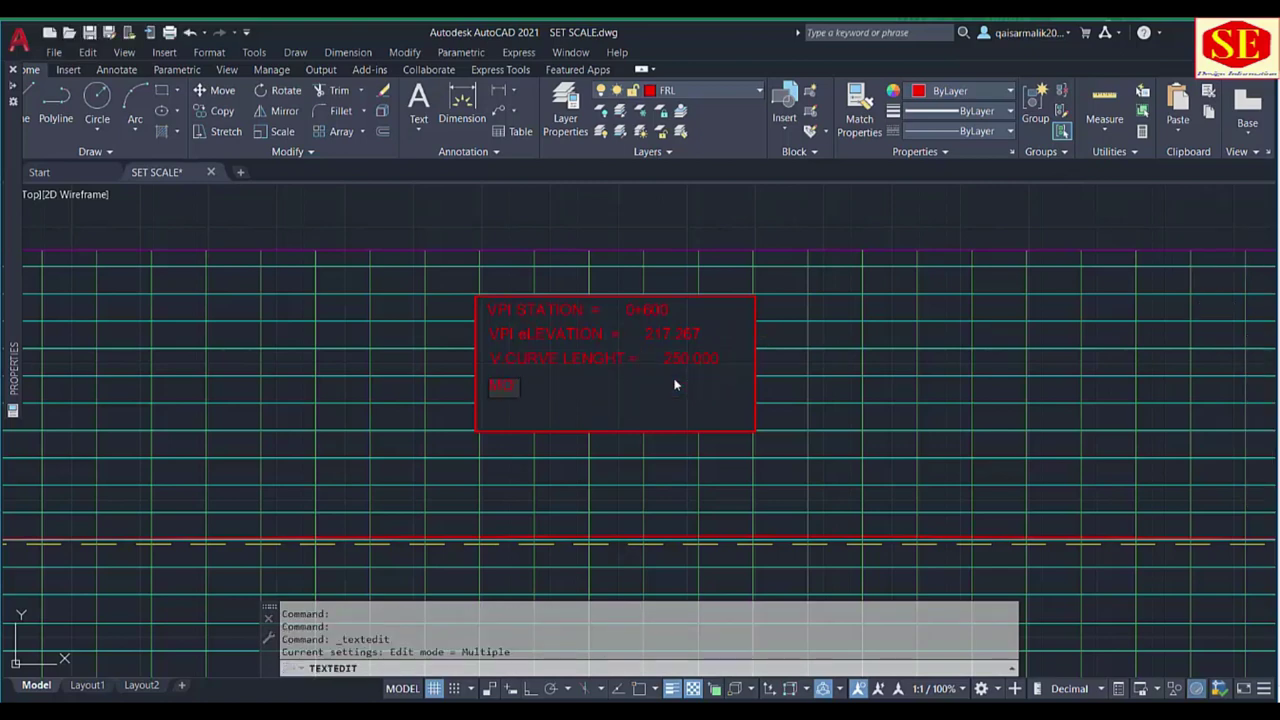
text(   =   0)
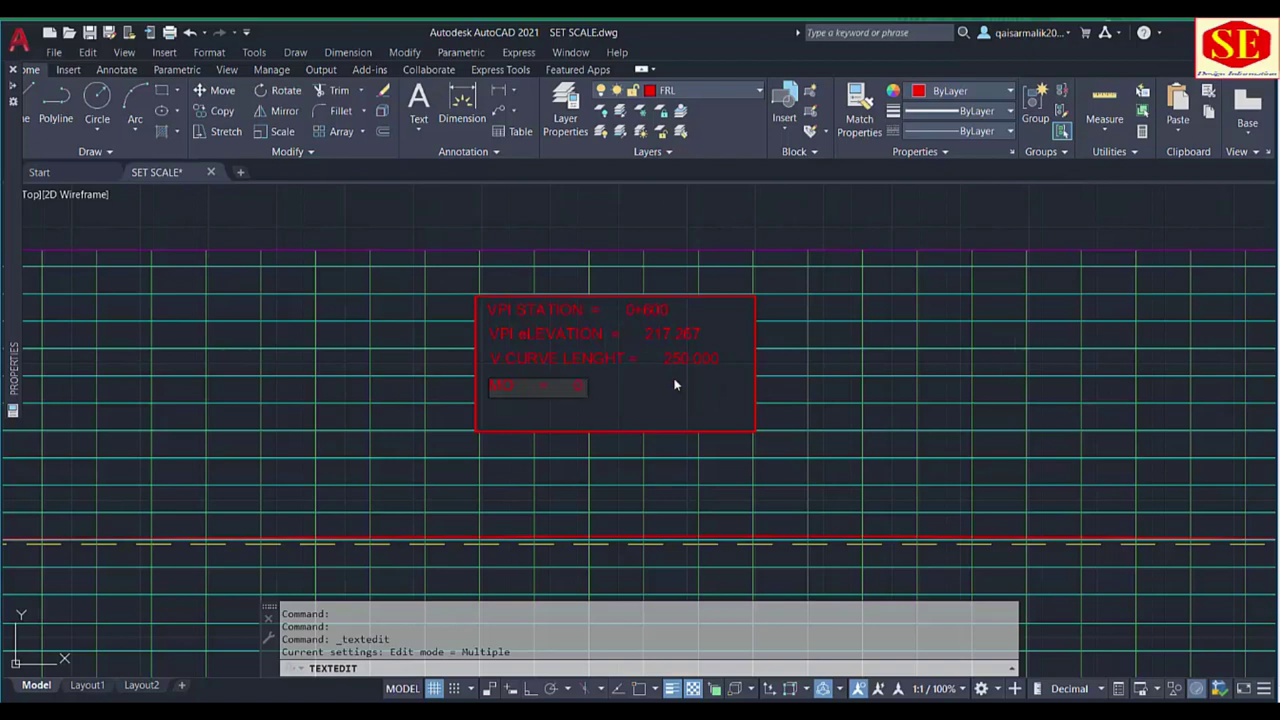
text(.450)
click(747, 323)
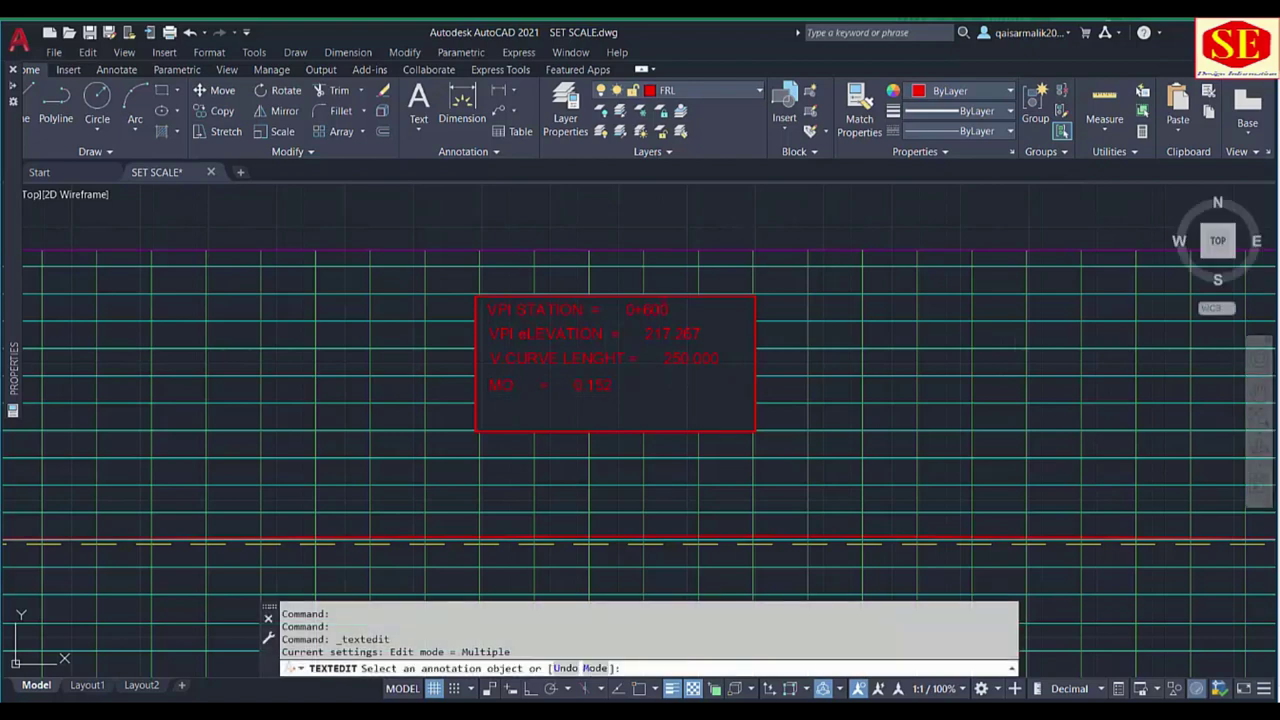
key(Escape)
Move the MO = 0.152 line to align under the curve length value
text(m)
key(Return)
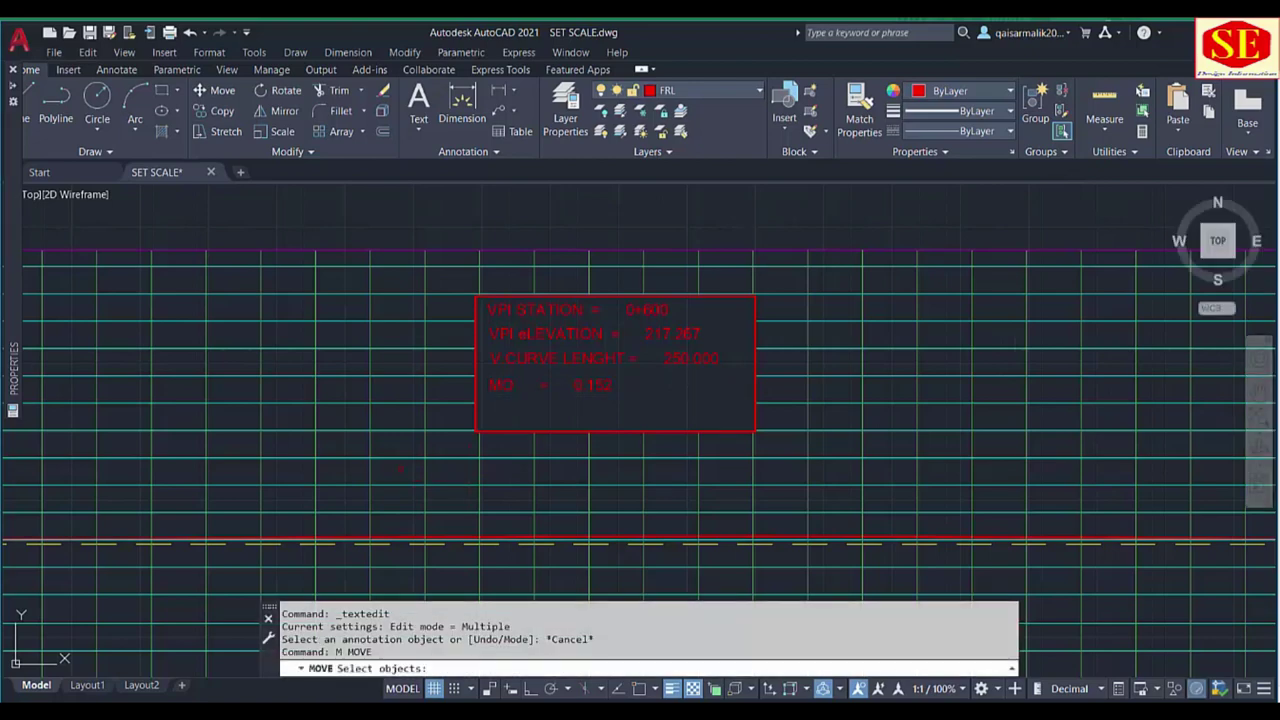
click(505, 392)
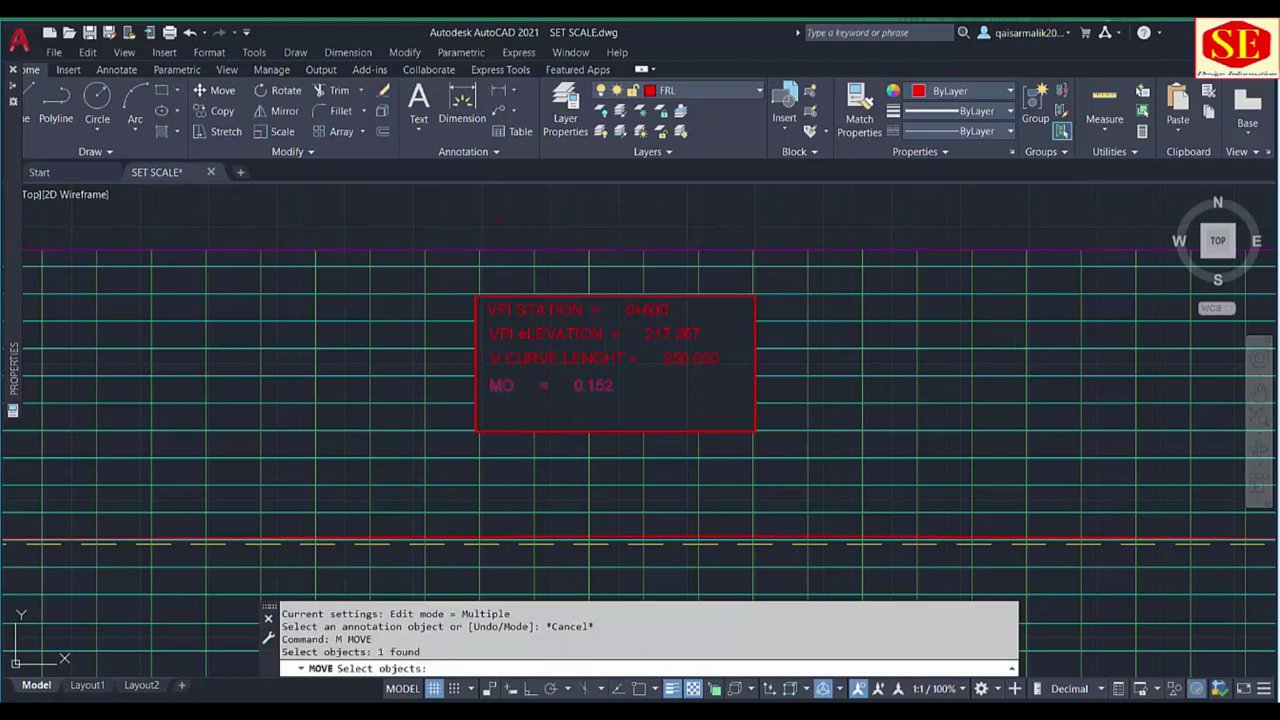
key(Return)
click(505, 208)
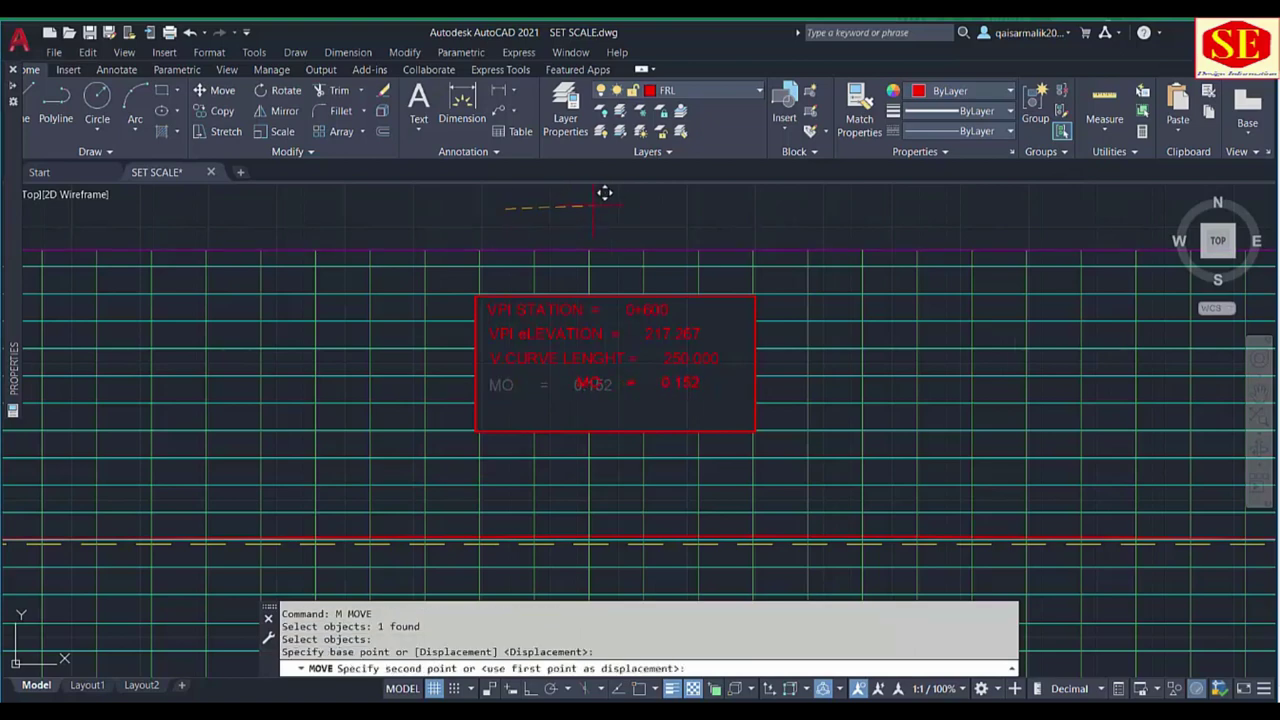
click(594, 207)
Copy the 214.000 elevation label to a spot above the red grade line
scroll(531, 382, down, 4)
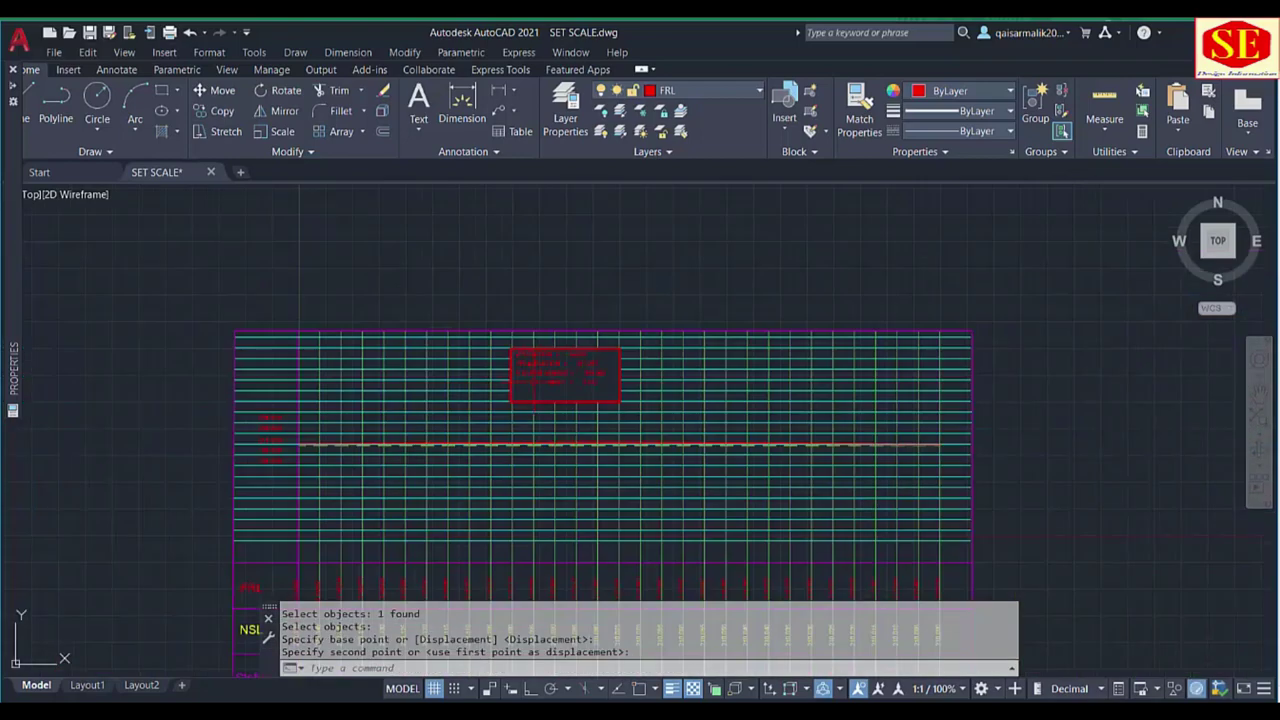
scroll(583, 390, up, 2)
middle_drag(508, 355, 715, 297)
key(Escape)
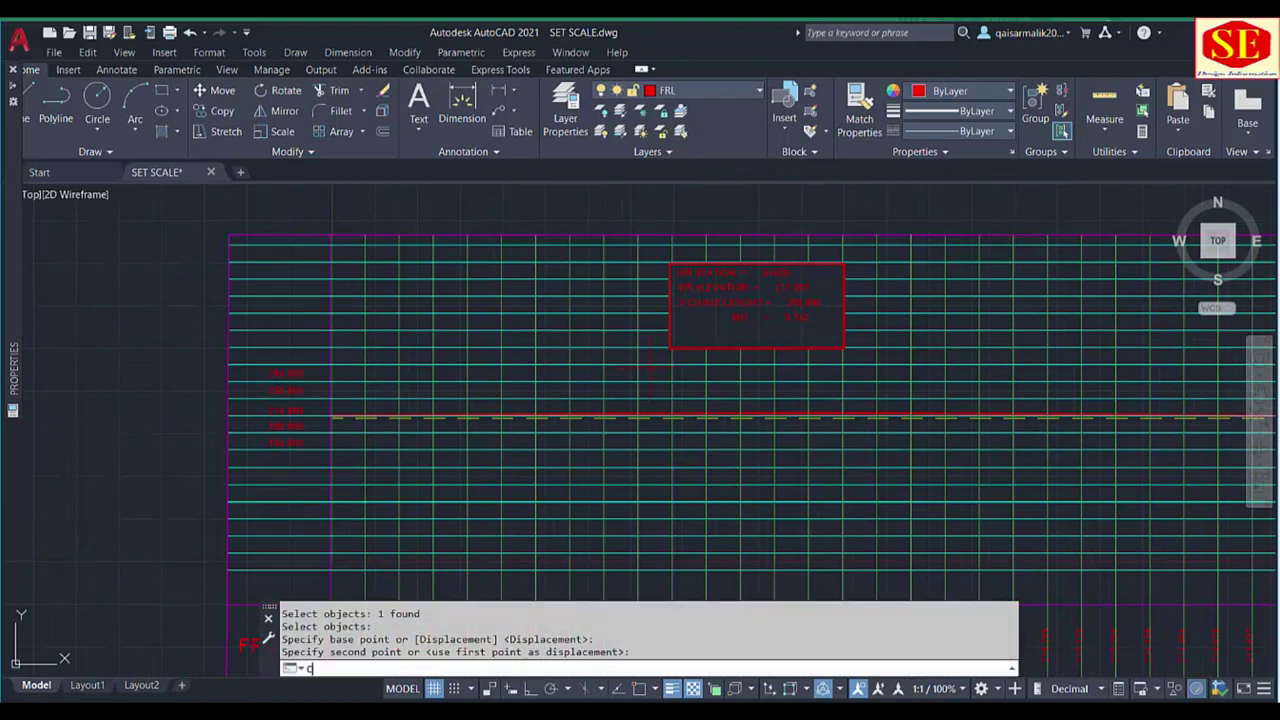
text(co)
key(Return)
scroll(291, 416, up, 4)
click(276, 398)
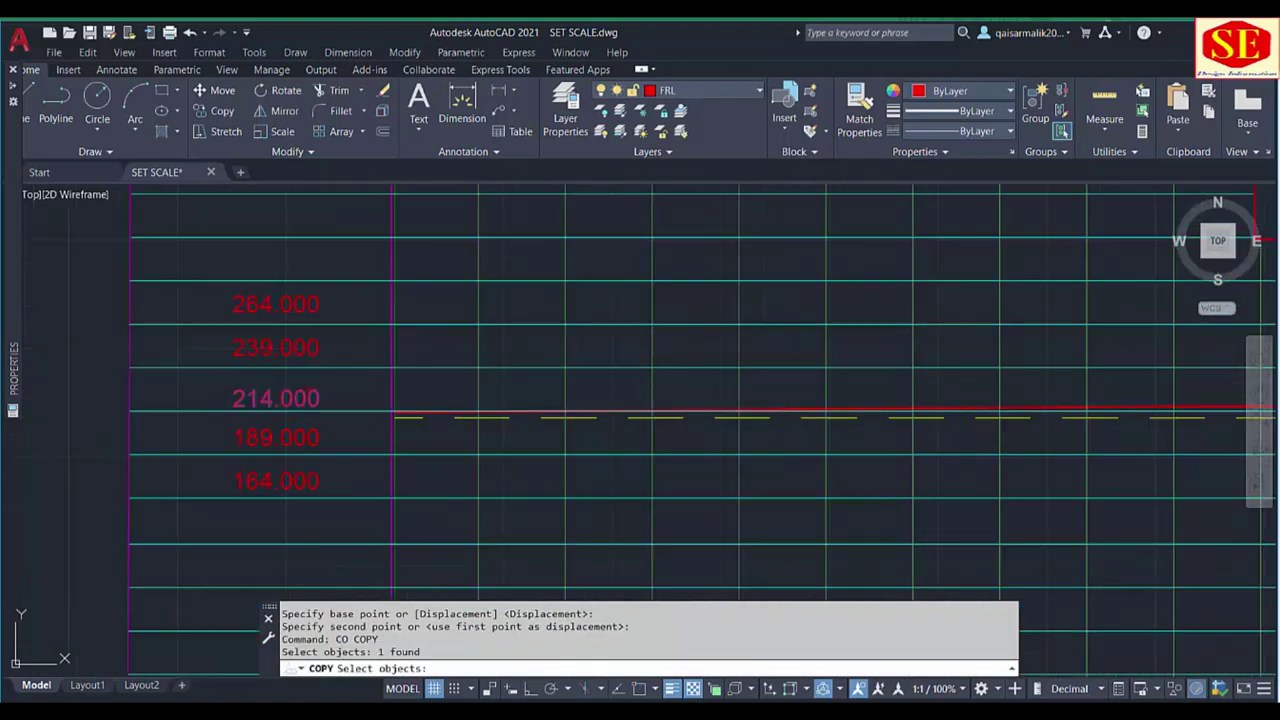
key(Return)
click(230, 391)
middle_drag(872, 352, 606, 304)
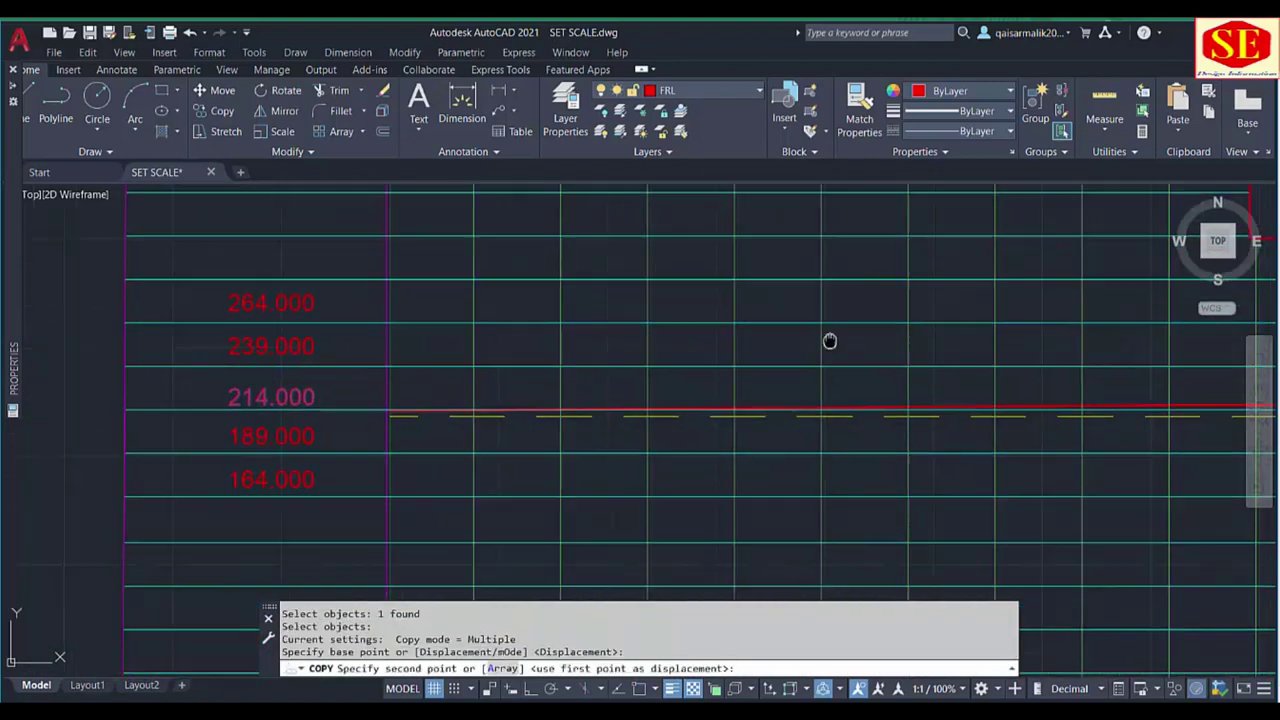
click(479, 315)
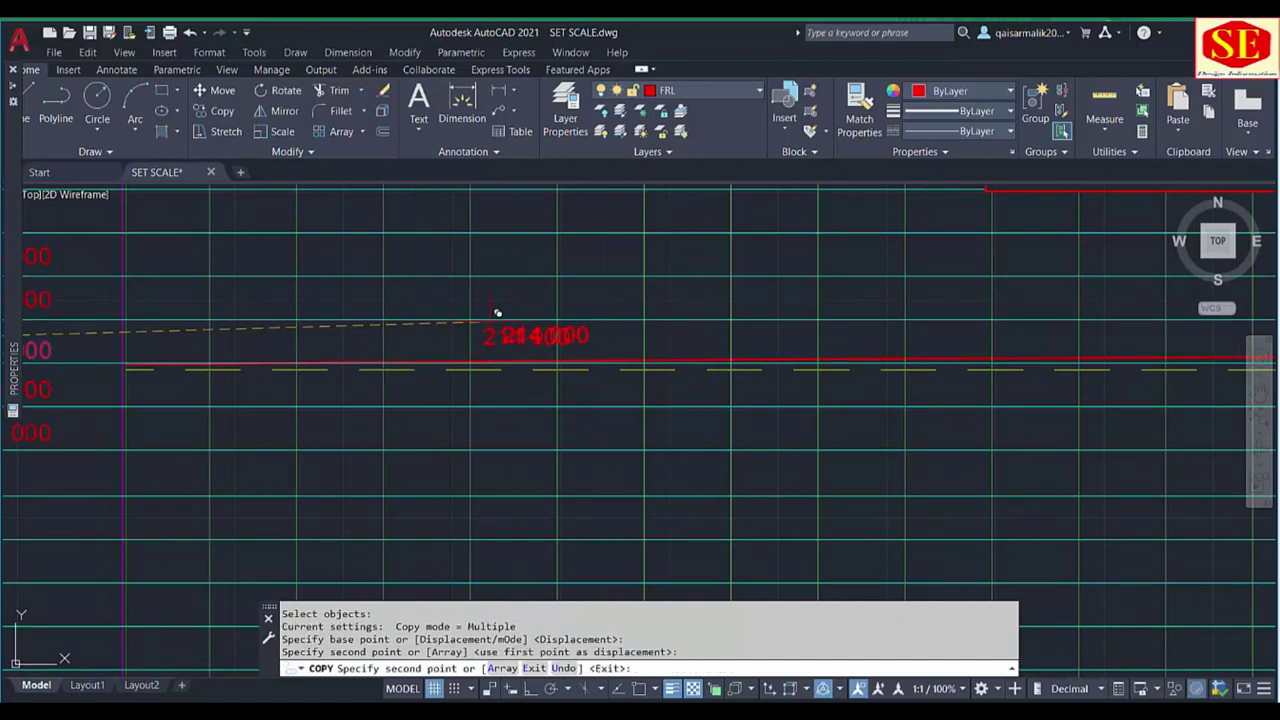
key(Escape)
Retype the copied label as the grade label 'G =2.5000'
click(505, 358)
key(Escape)
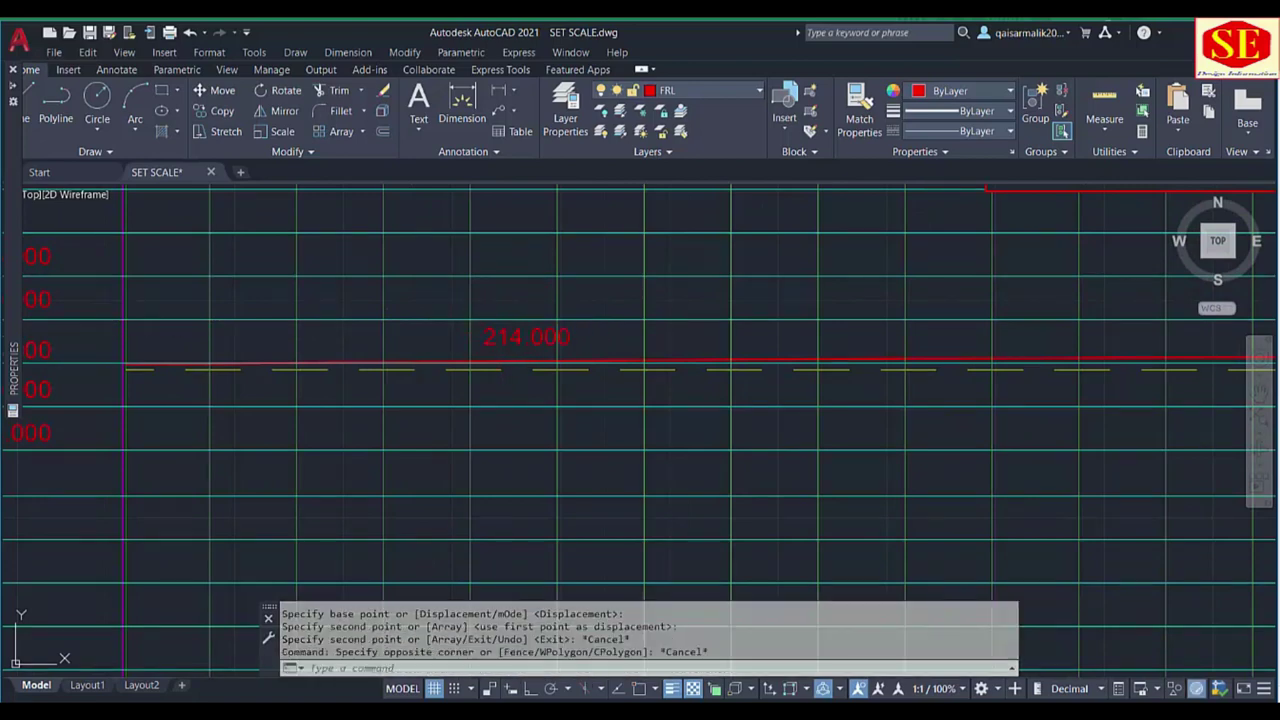
double_click(574, 342)
text(6)
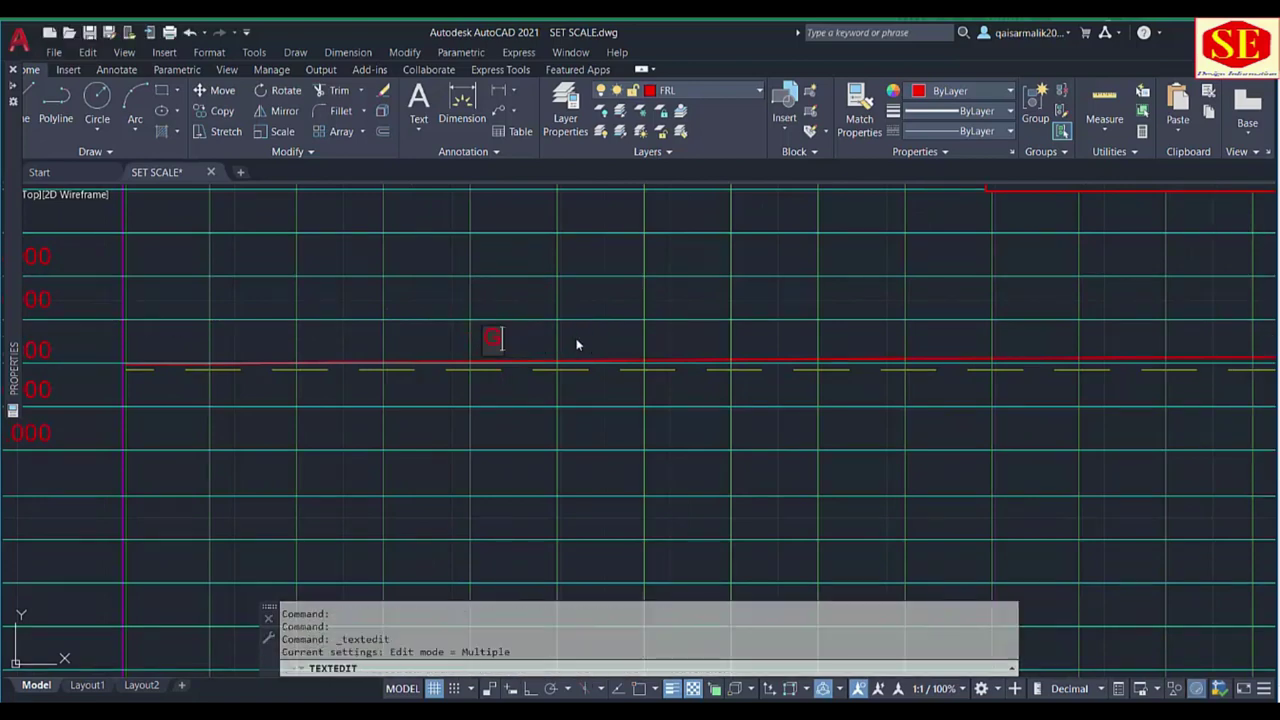
text( =)
text(2.5000)
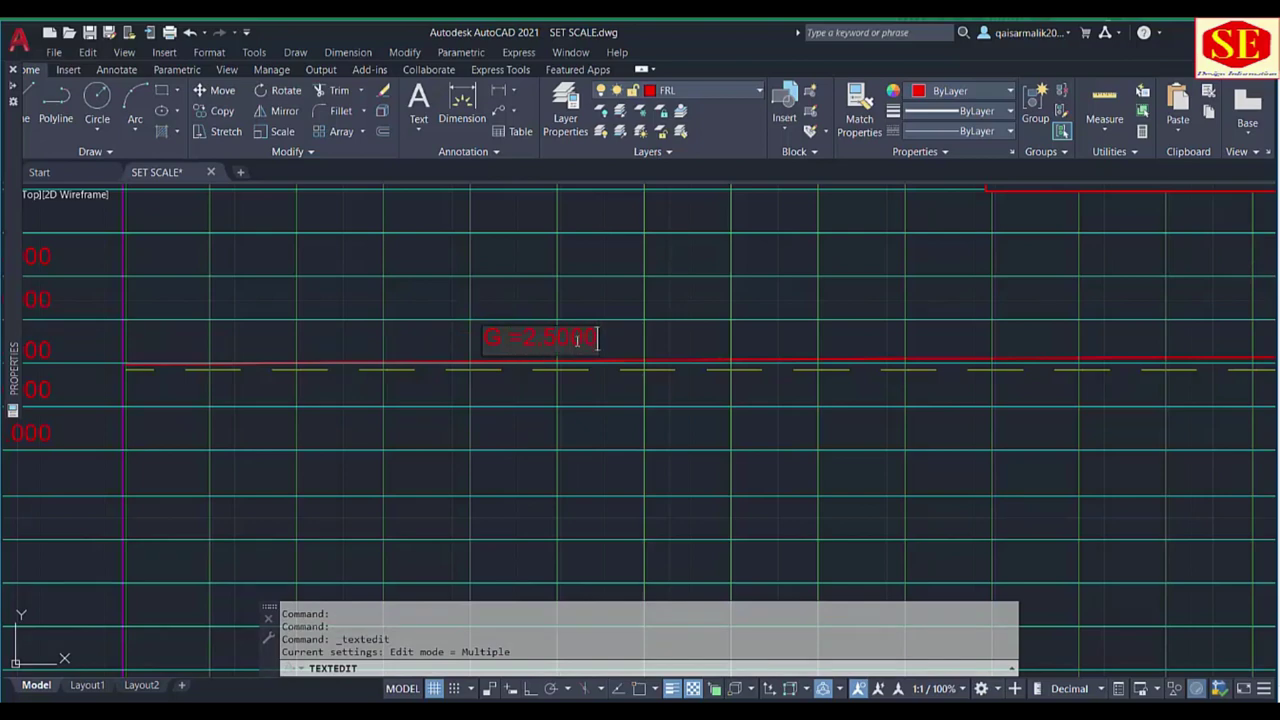
key(Return)
key(Escape)
Copy the G =2.5000 label further right along the line and open the copy for editing
text(co)
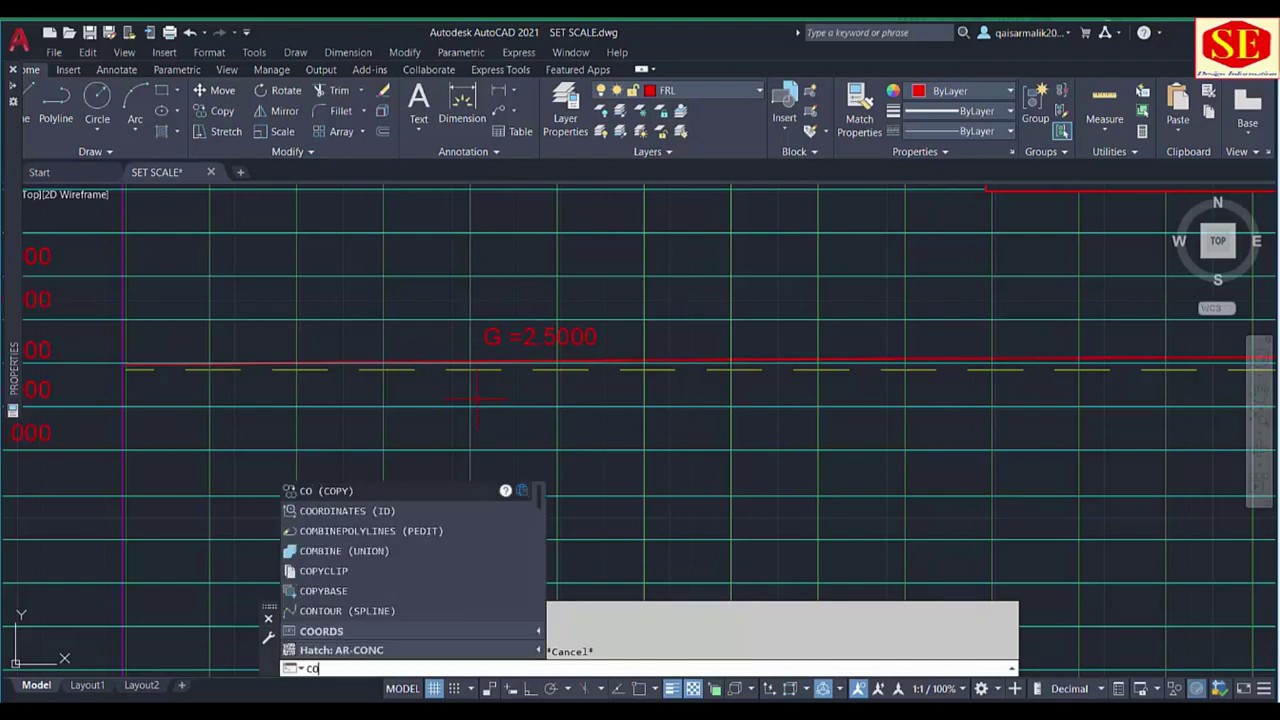
key(Return)
click(525, 340)
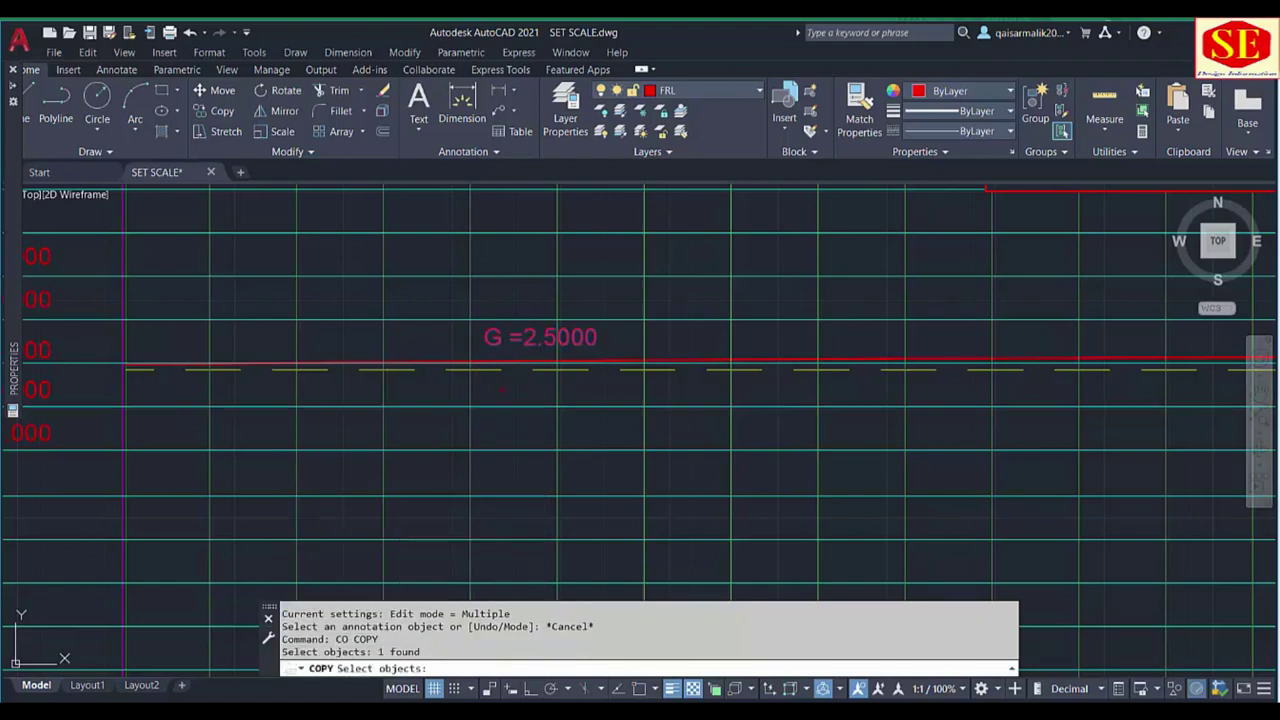
key(Return)
scroll(502, 390, down, 5)
scroll(628, 333, up, 5)
click(628, 333)
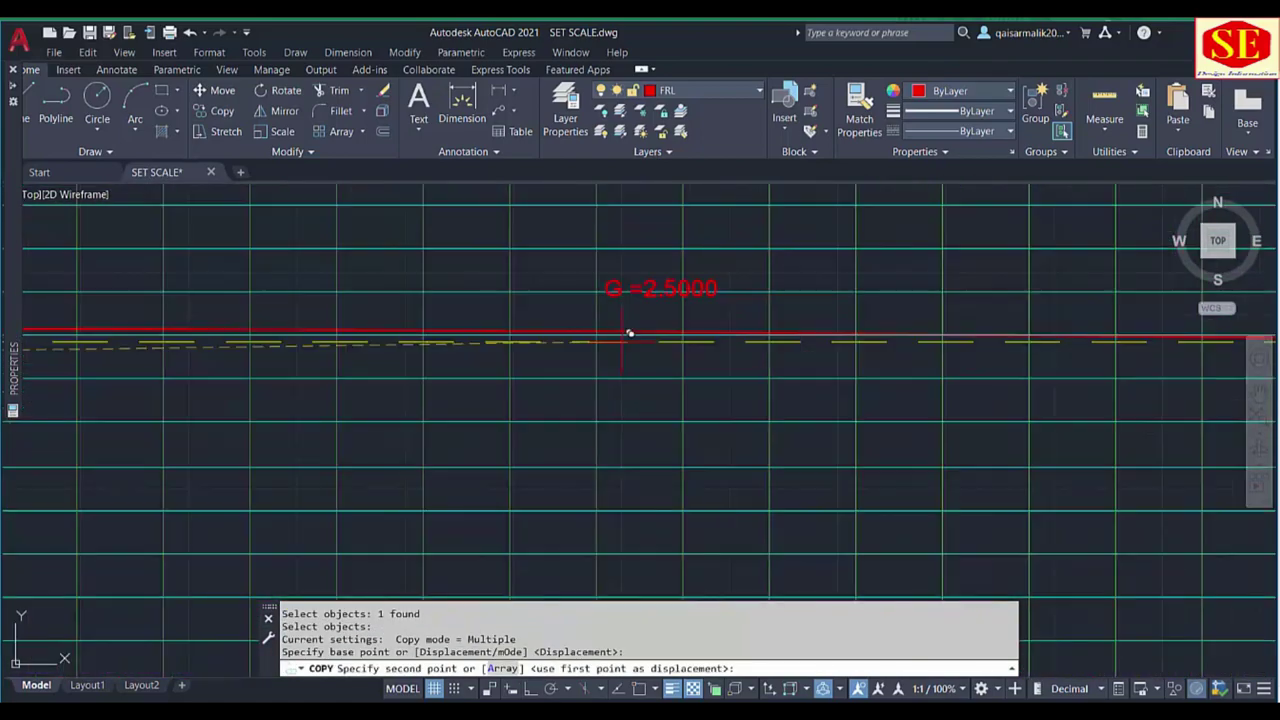
click(816, 350)
key(Escape)
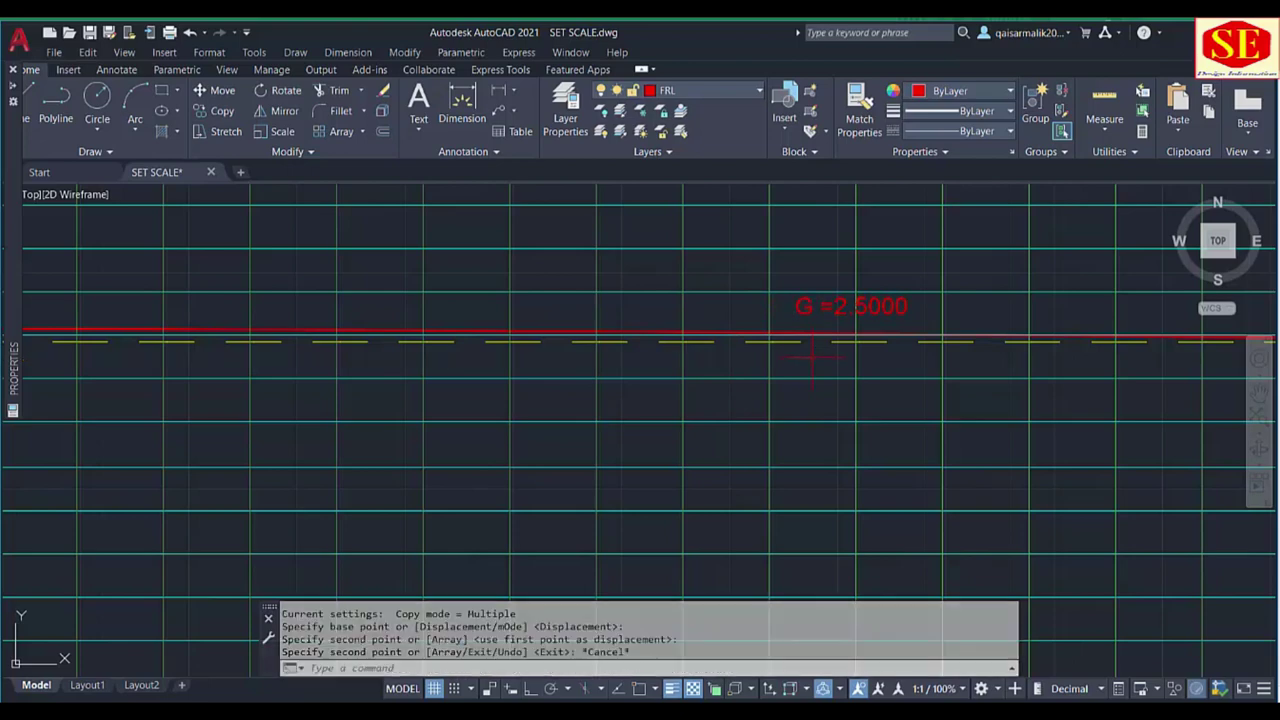
click(794, 311)
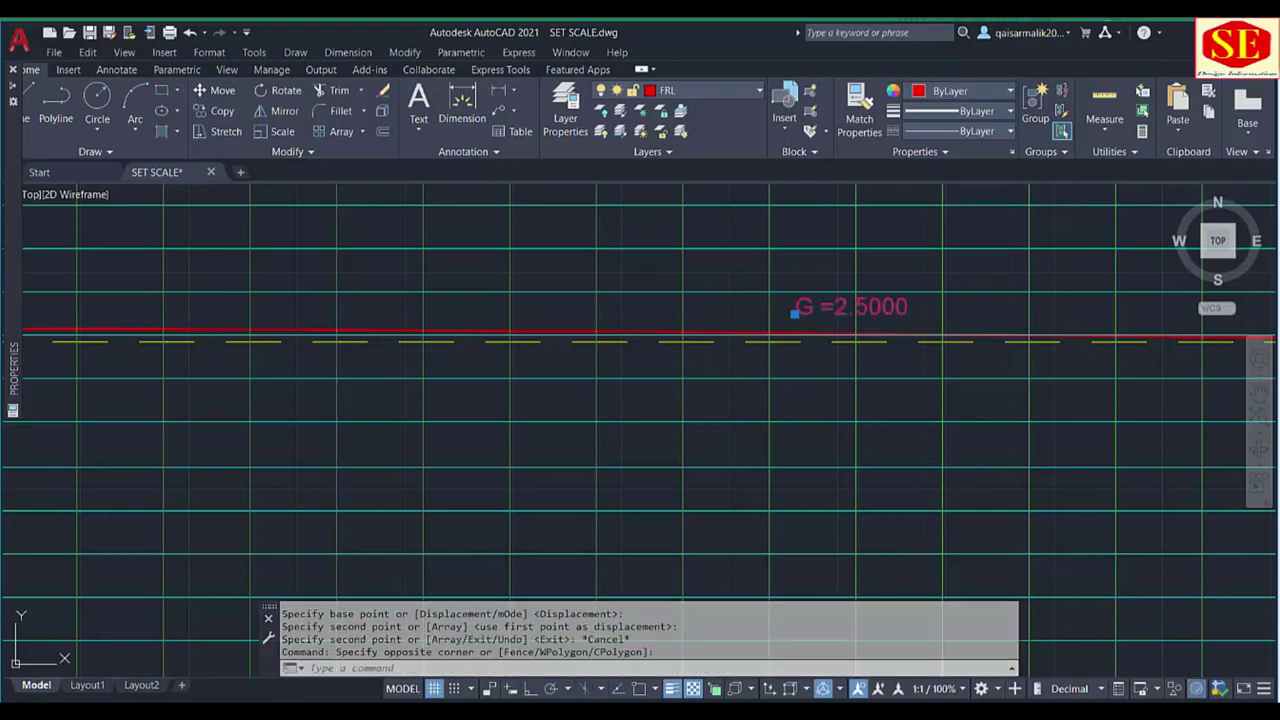
double_click(837, 314)
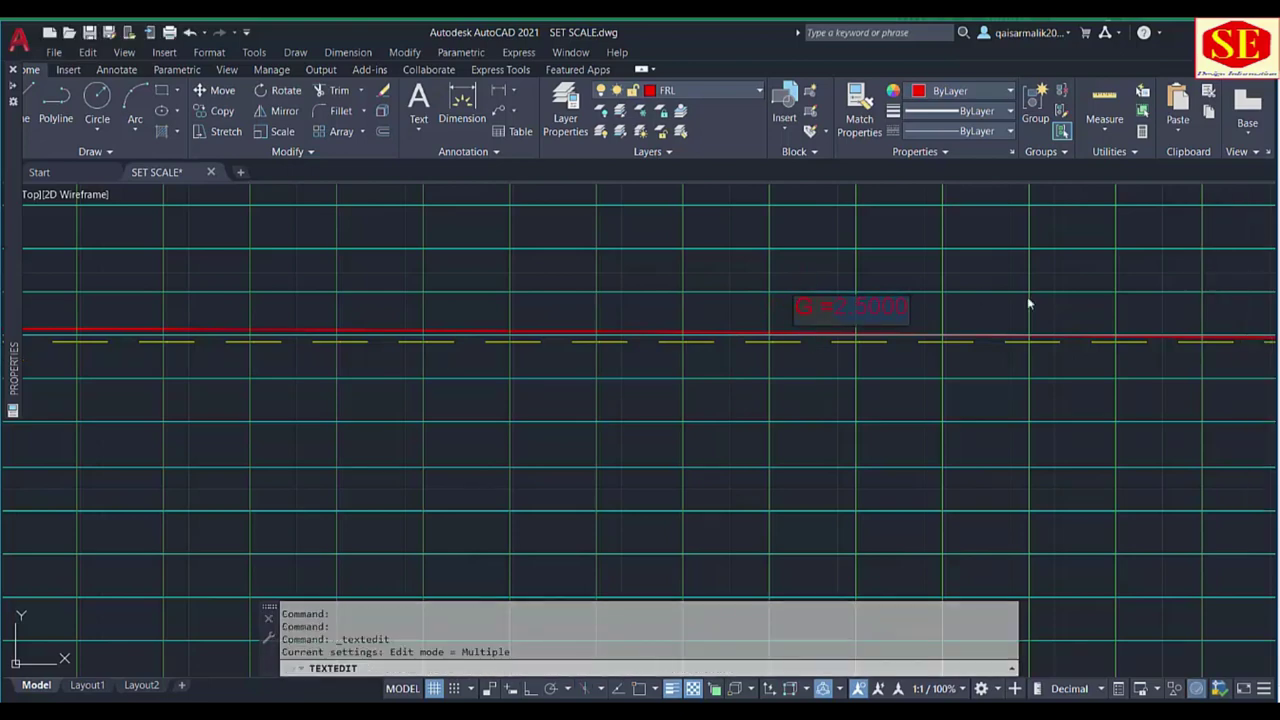
Change the copied grade label's value to 1.750 and save the drawing
text(1.750)
click(967, 385)
scroll(801, 372, down, 5)
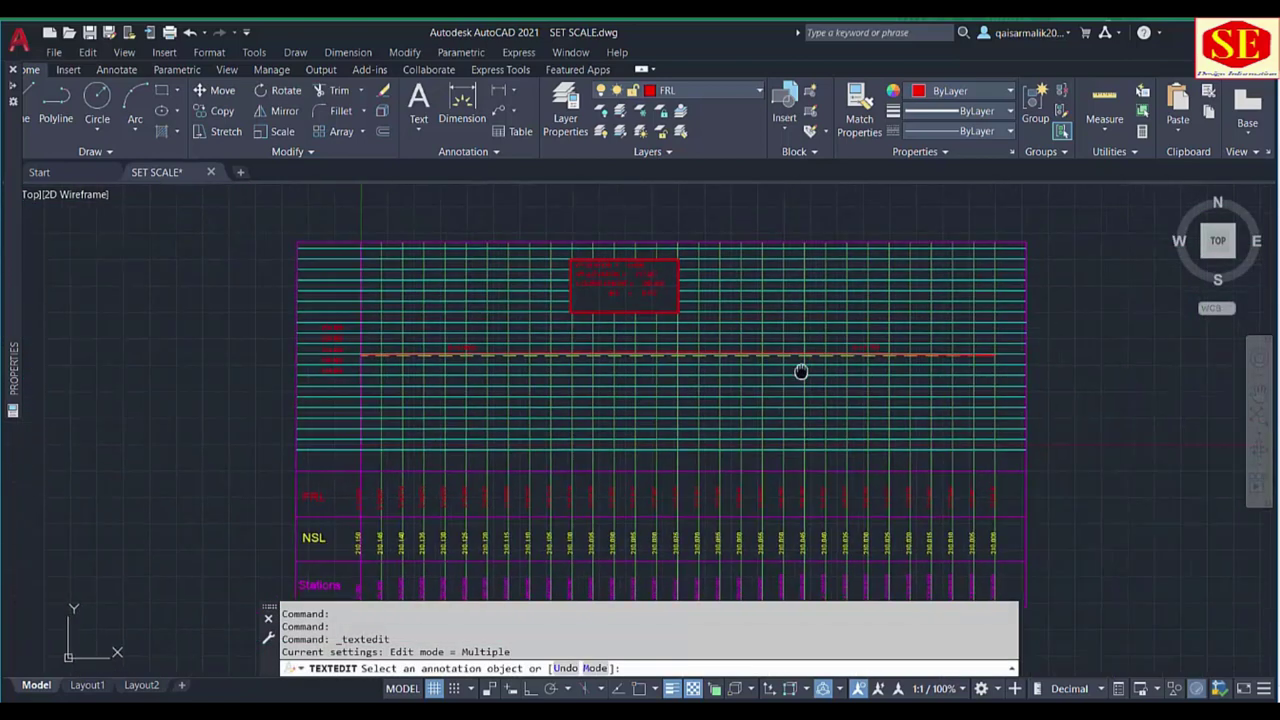
scroll(650, 362, up, 2)
scroll(677, 335, down, 2)
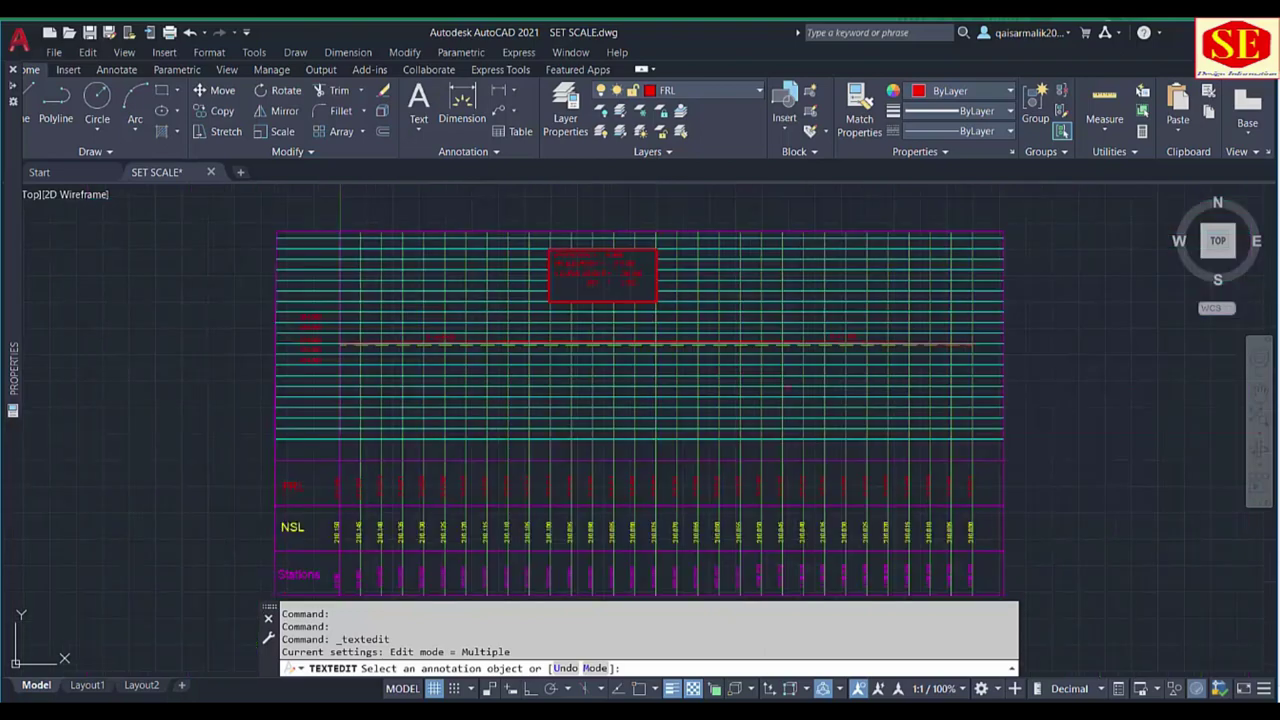
scroll(625, 265, up, 6)
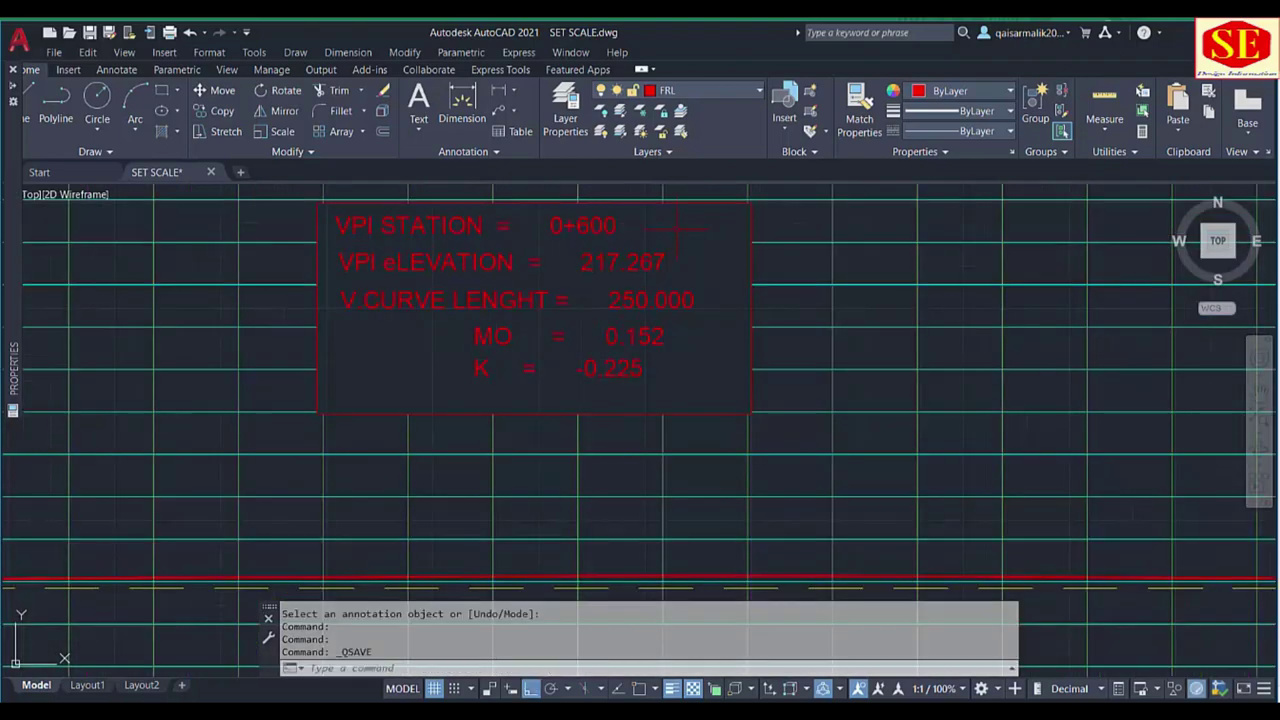
key(ctrl+s)
Convert the 'VPI eLEVATION' line to all capitals as 'VPI ELEVATION'
click(757, 400)
click(318, 208)
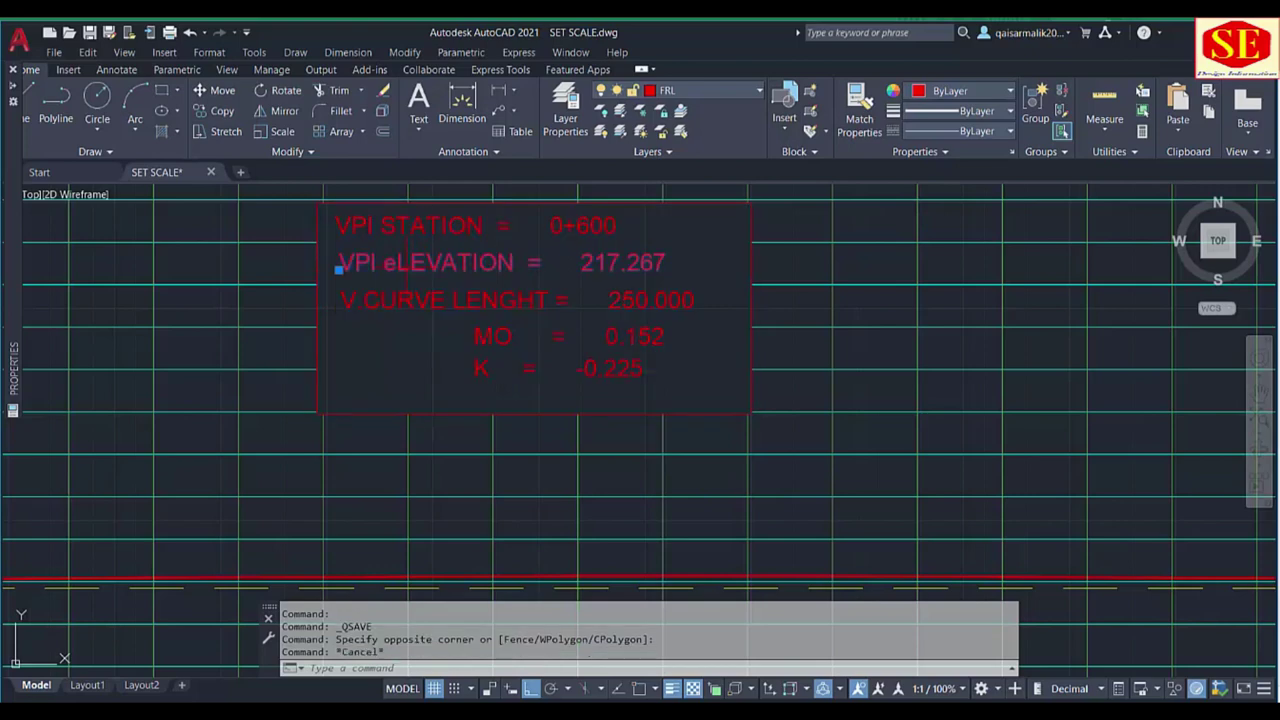
double_click(399, 266)
key(ctrl+shift+u)
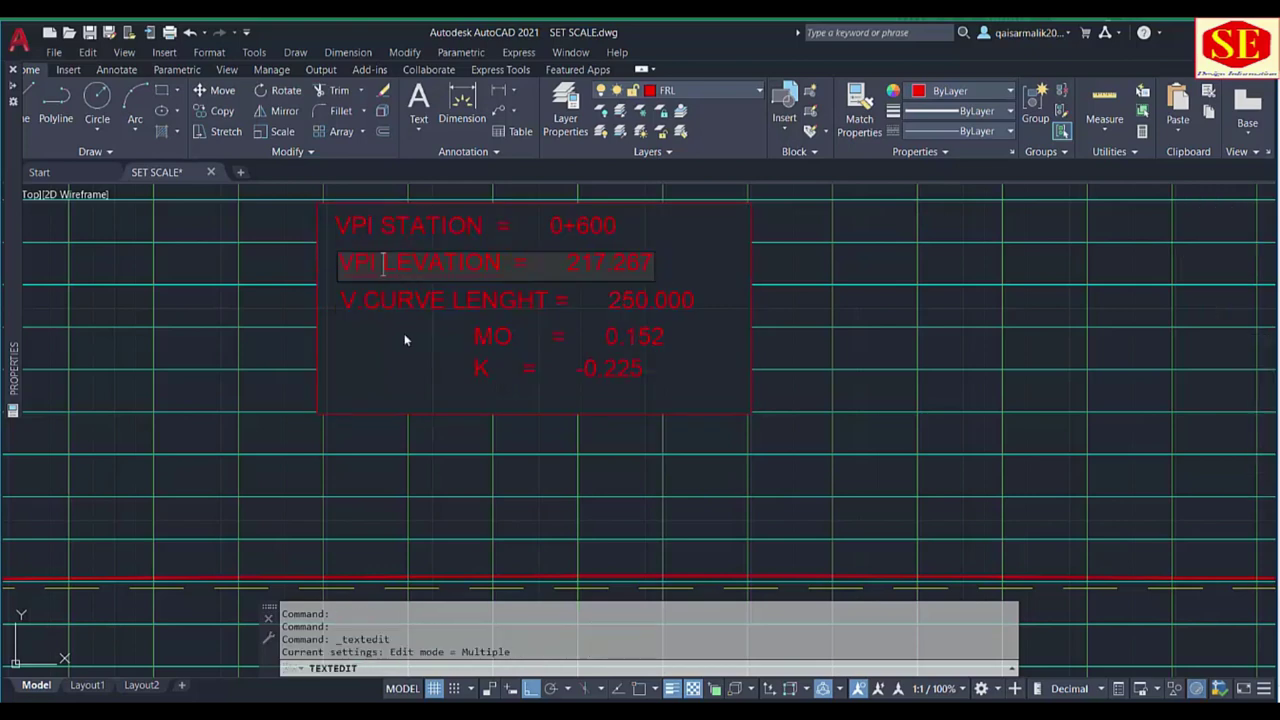
text(E)
key(Return)
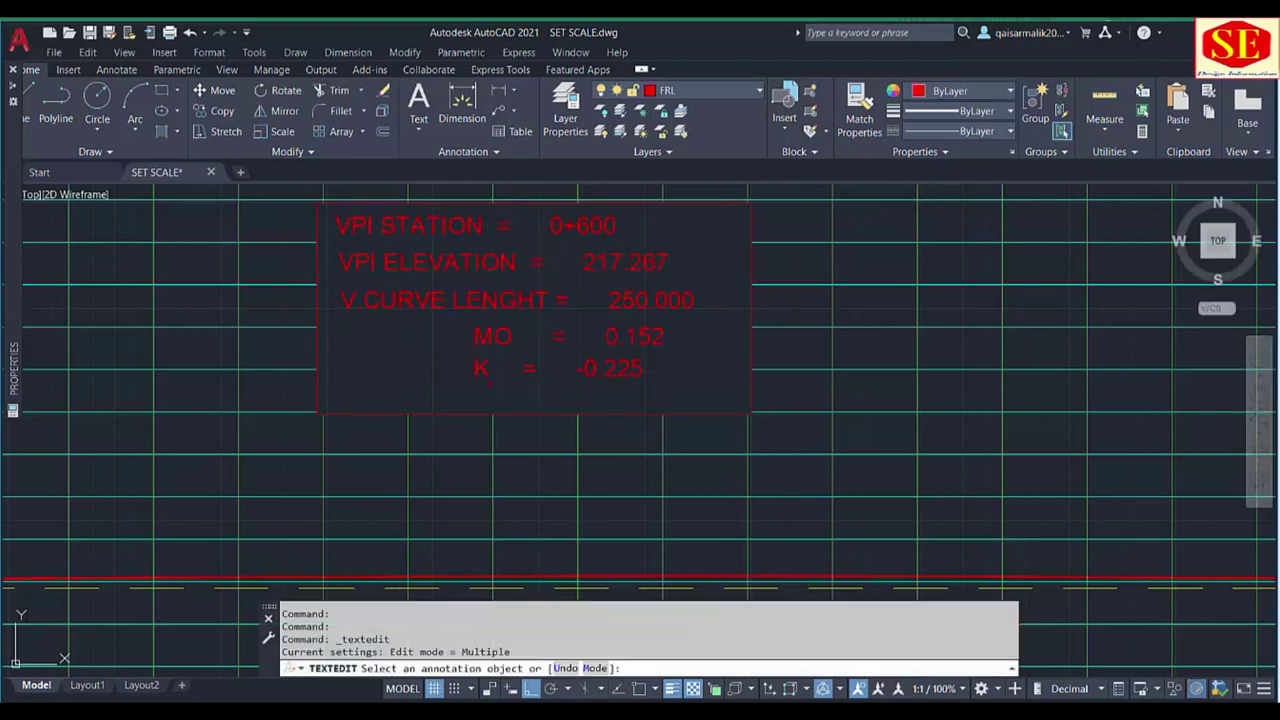
scroll(495, 397, down, 2)
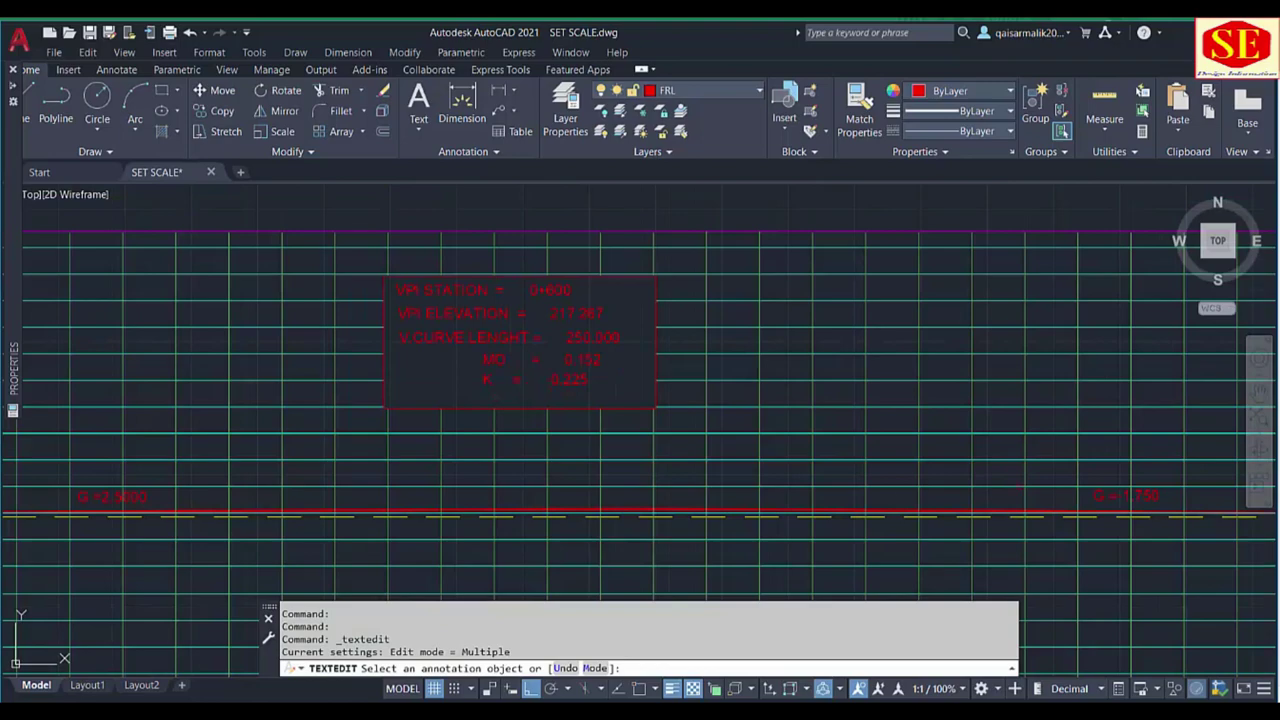
middle_drag(108, 447, 433, 434)
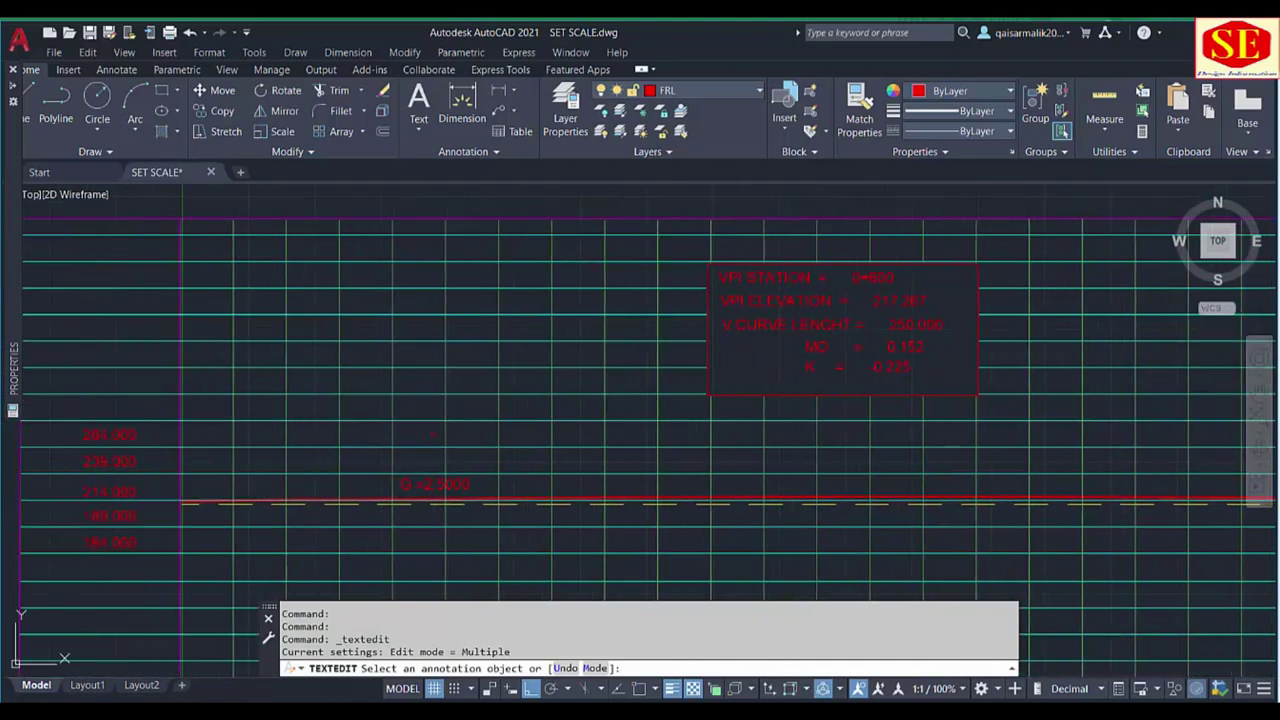
middle_drag(897, 487, 480, 425)
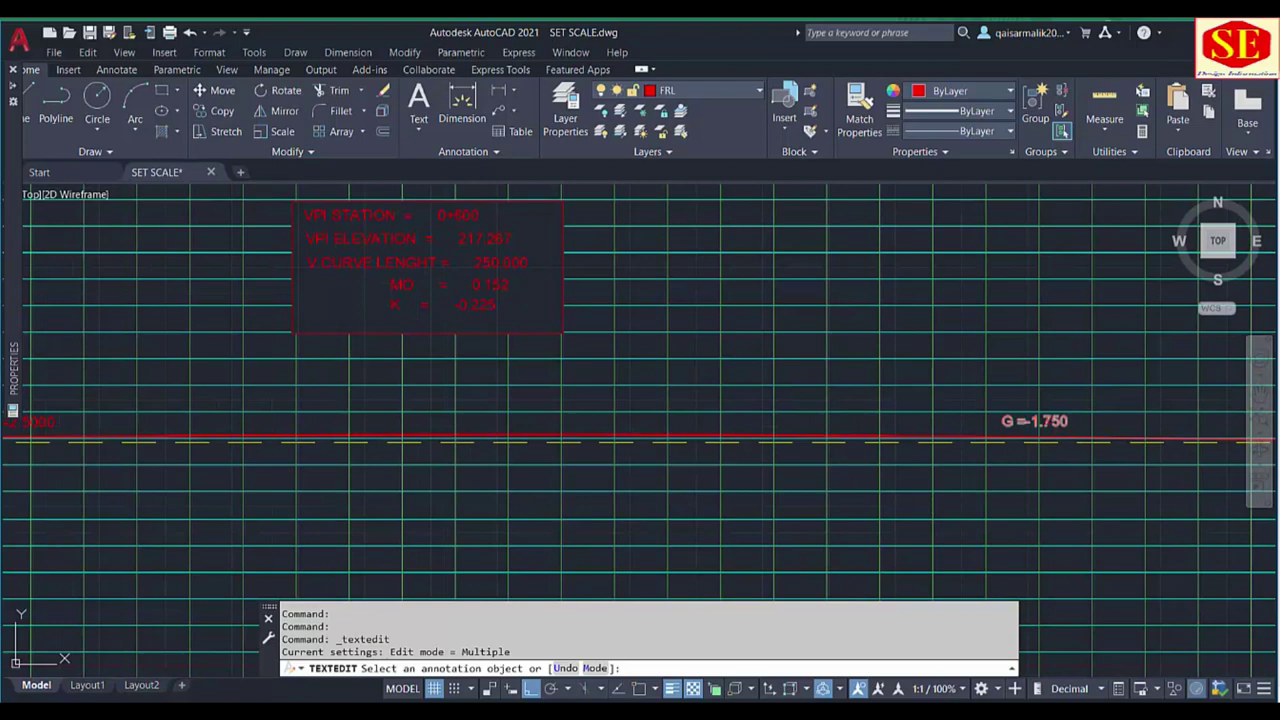
middle_drag(759, 433, 1092, 586)
key(Escape)
Window-select all VPI box text lines and bring up the Properties colour list
scroll(900, 432, up, 2)
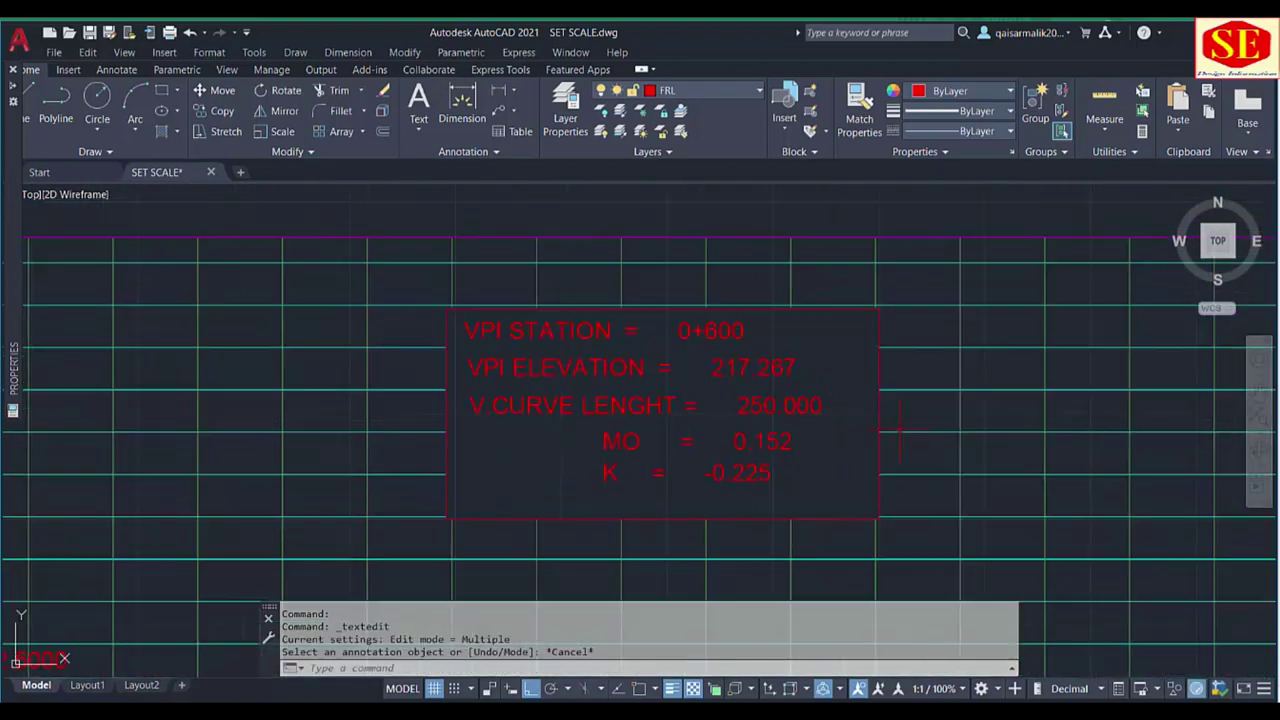
click(838, 330)
click(458, 512)
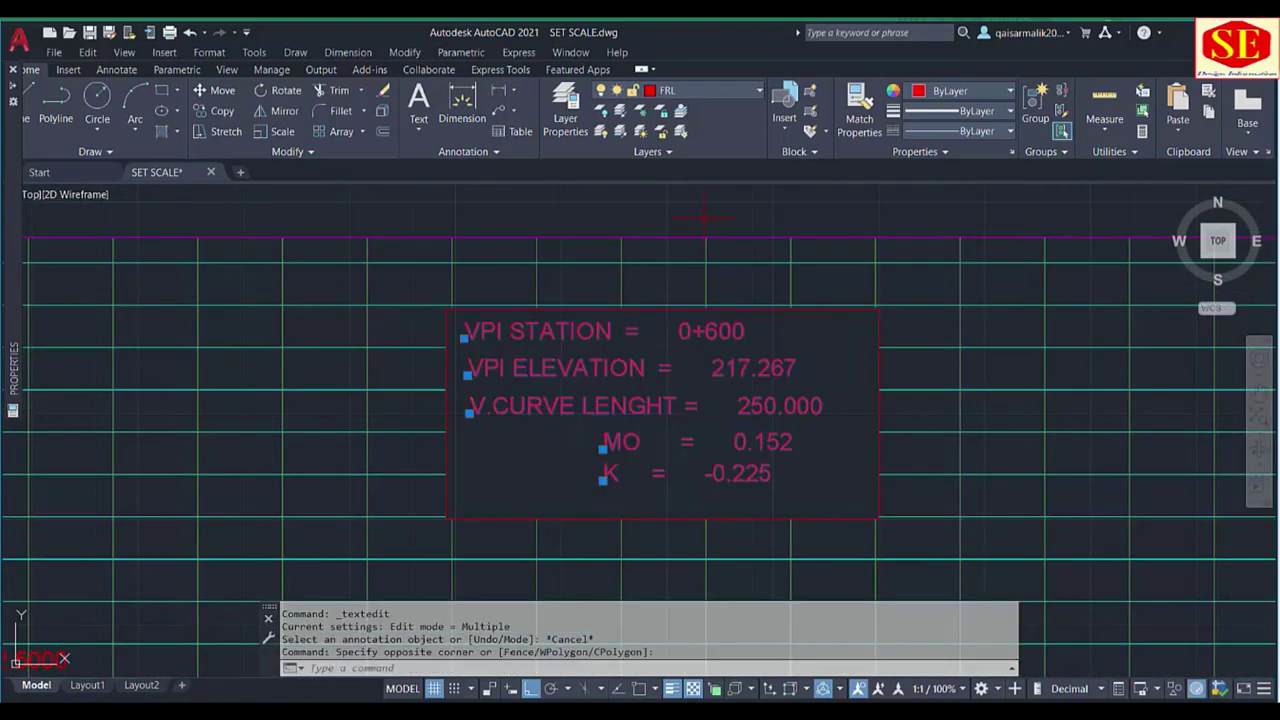
click(957, 93)
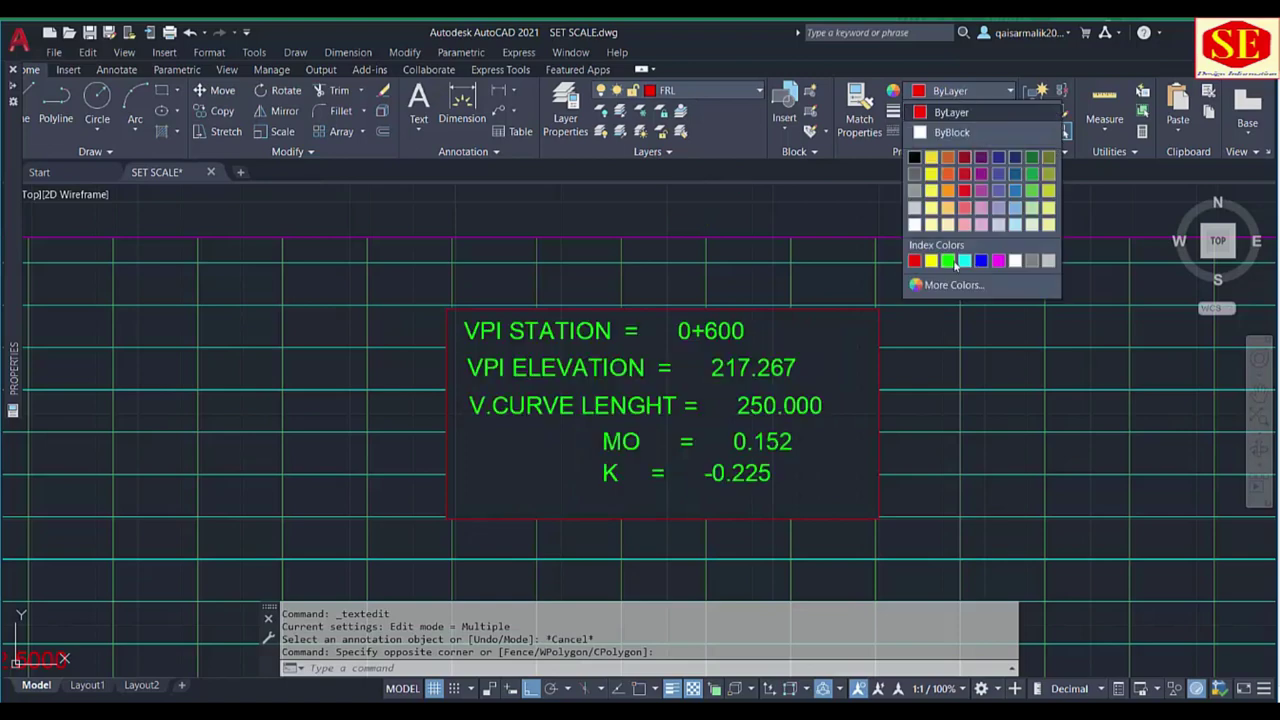
Make the selected VPI box text green and clear the selection
click(962, 232)
key(Escape)
scroll(743, 272, down, 2)
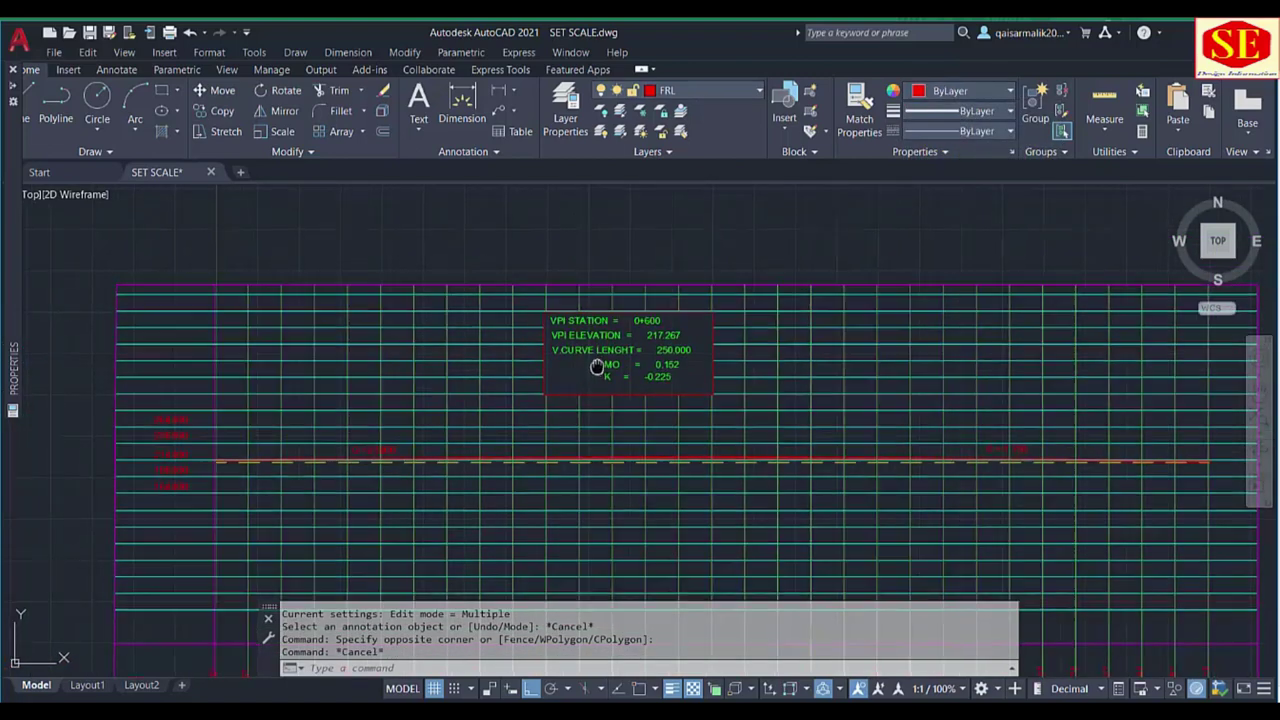
scroll(594, 363, down, 1)
text(M)
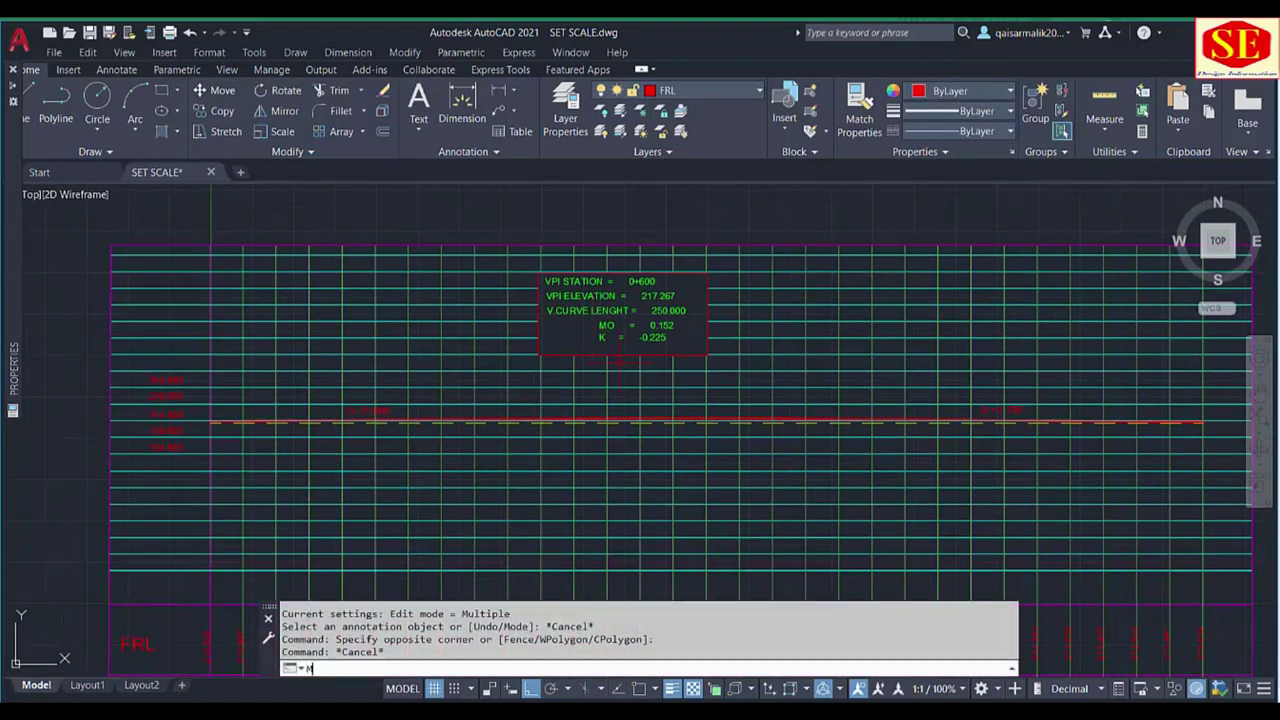
Match the MO text's properties onto the G =2.5000 and G =-1.750 labels
text(z)
key(Return)
key(Escape)
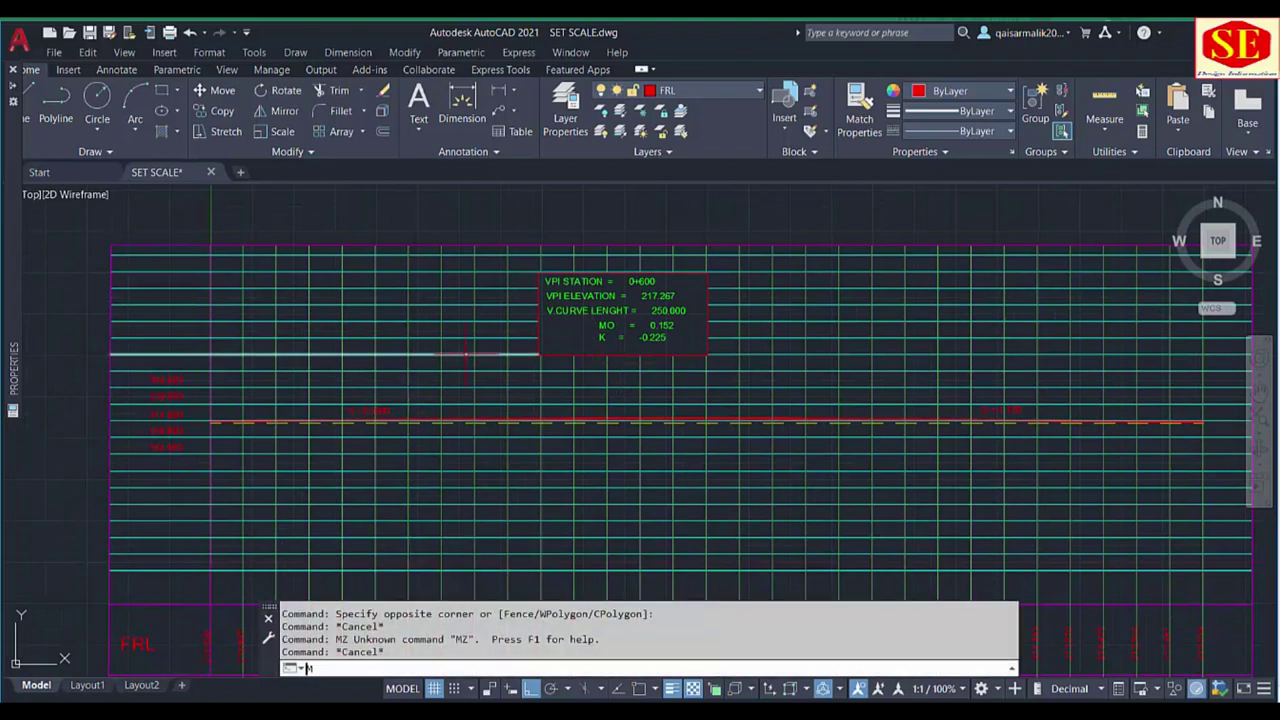
text(a)
key(Return)
click(593, 324)
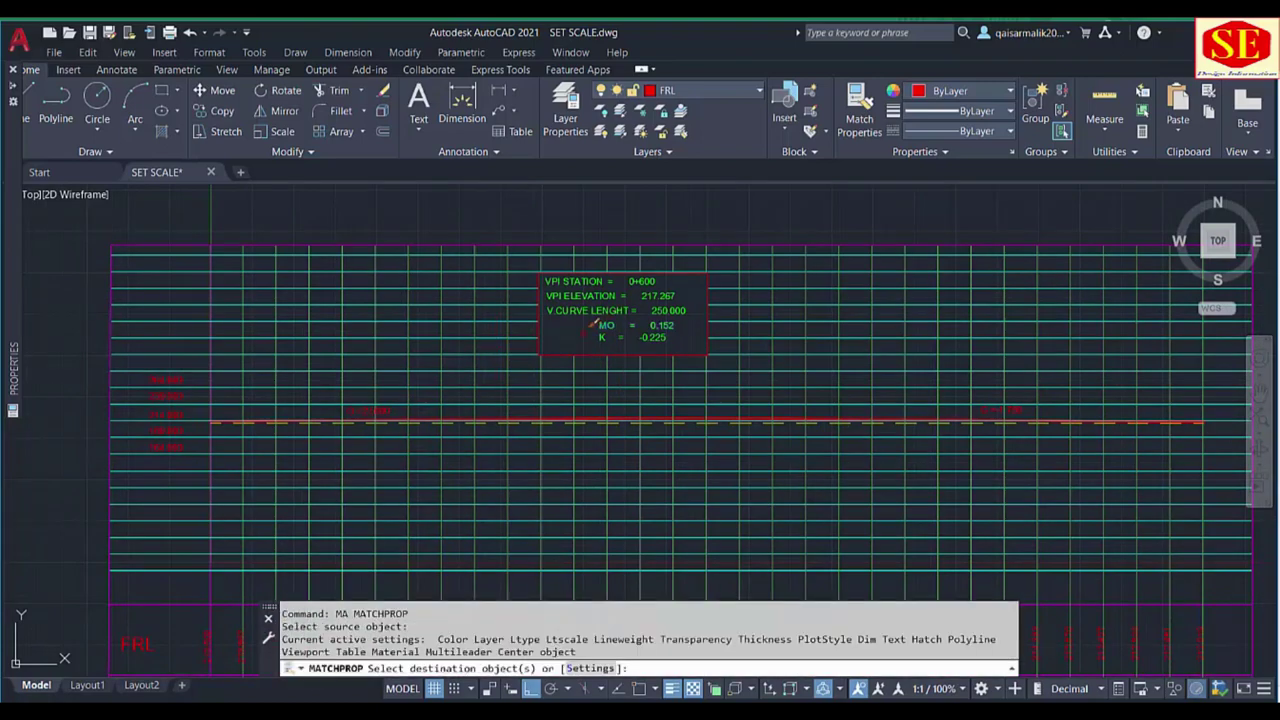
scroll(366, 412, up, 4)
click(350, 432)
scroll(672, 365, down, 6)
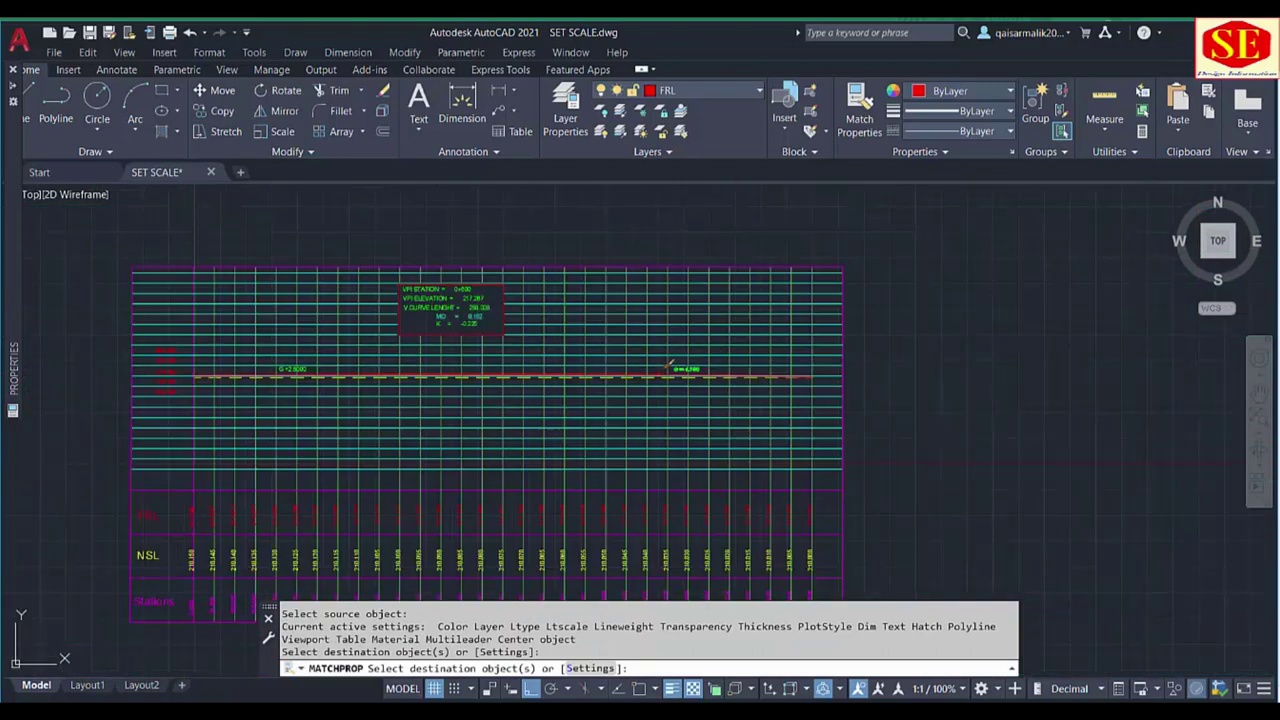
scroll(672, 365, up, 3)
drag(682, 362, 729, 324)
key(Escape)
scroll(727, 324, up, 2)
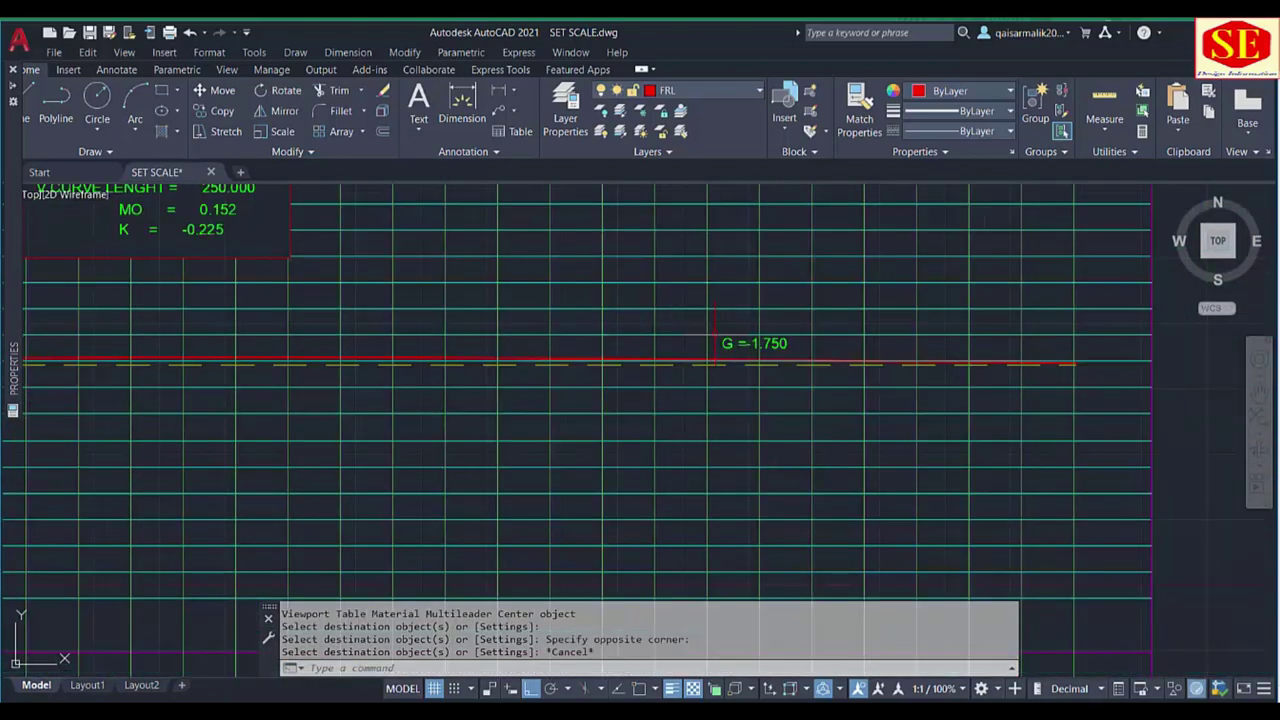
scroll(714, 338, down, 4)
scroll(714, 338, up, 1)
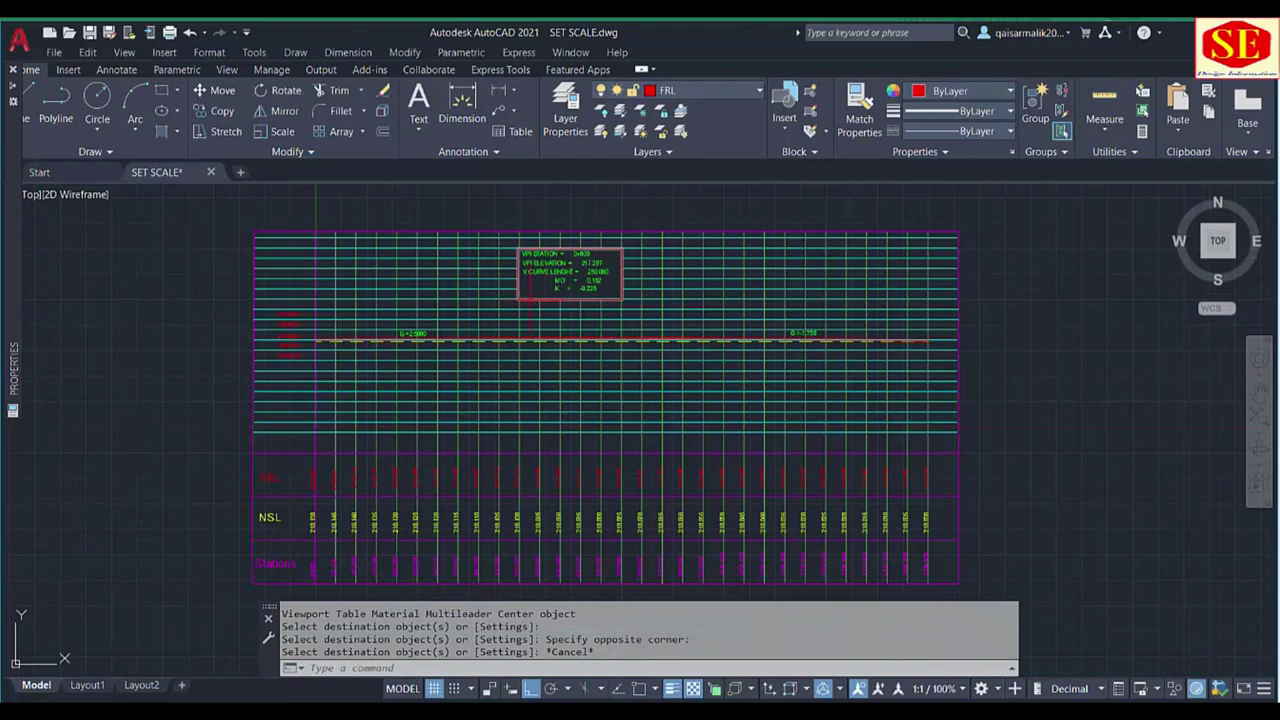
In the Excel workbook, select the Scale header and cancel the pending copy
key(alt+Tab)
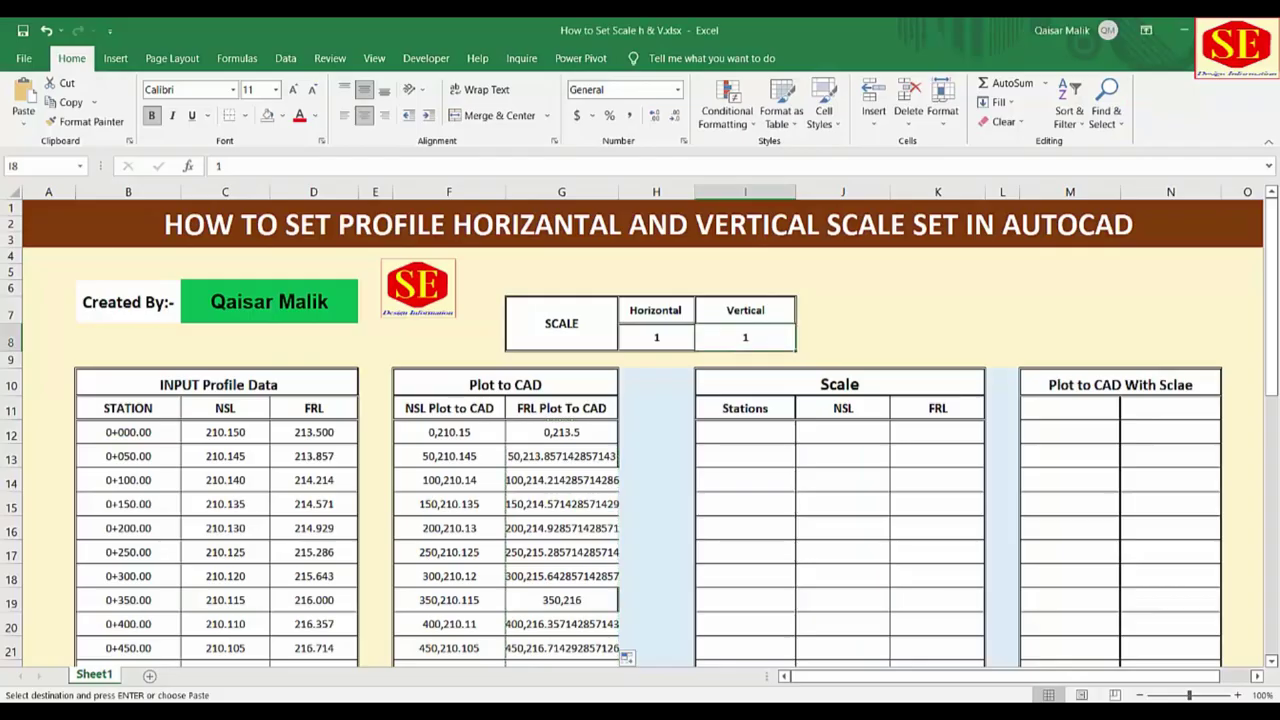
click(745, 448)
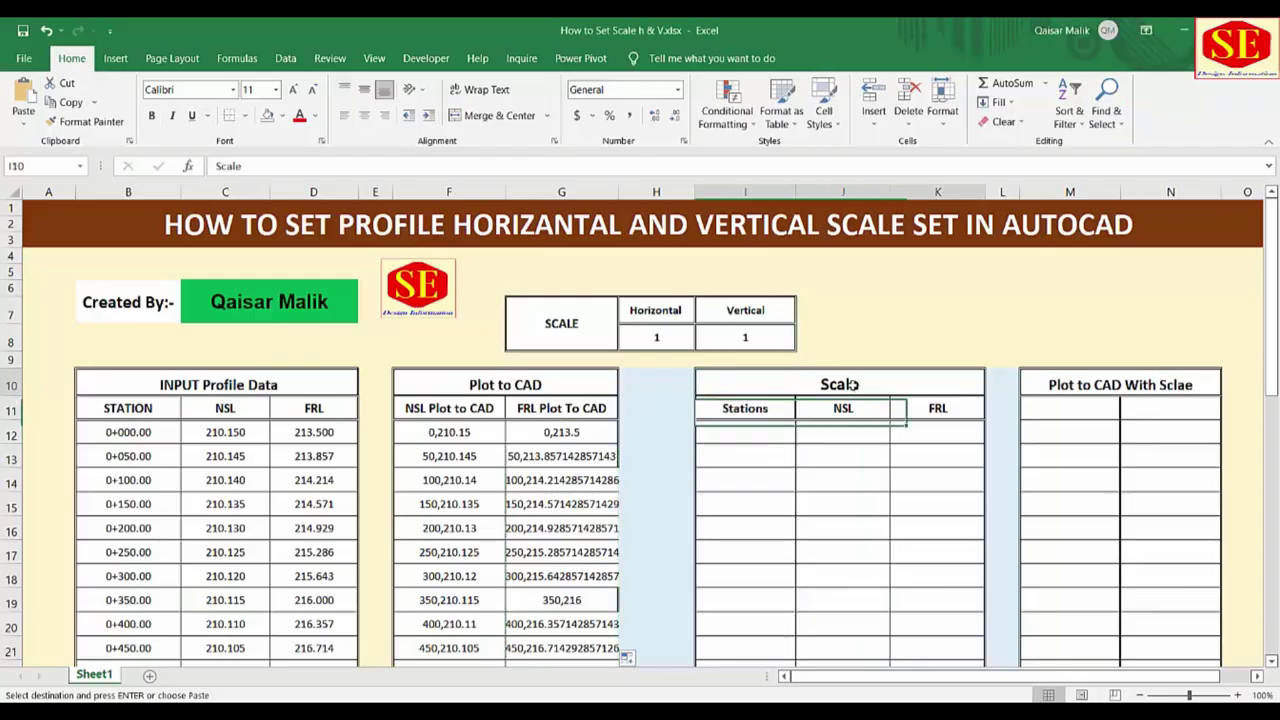
key(Up)
key(Up)
key(Up)
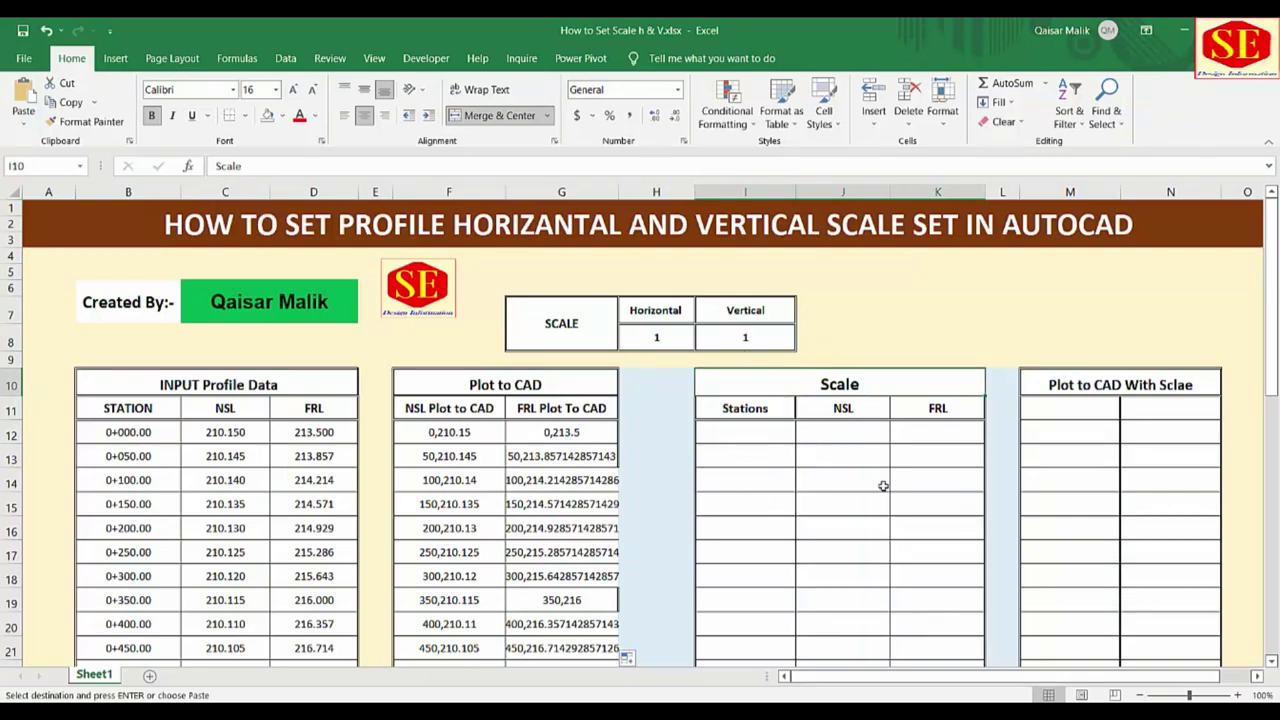
key(Escape)
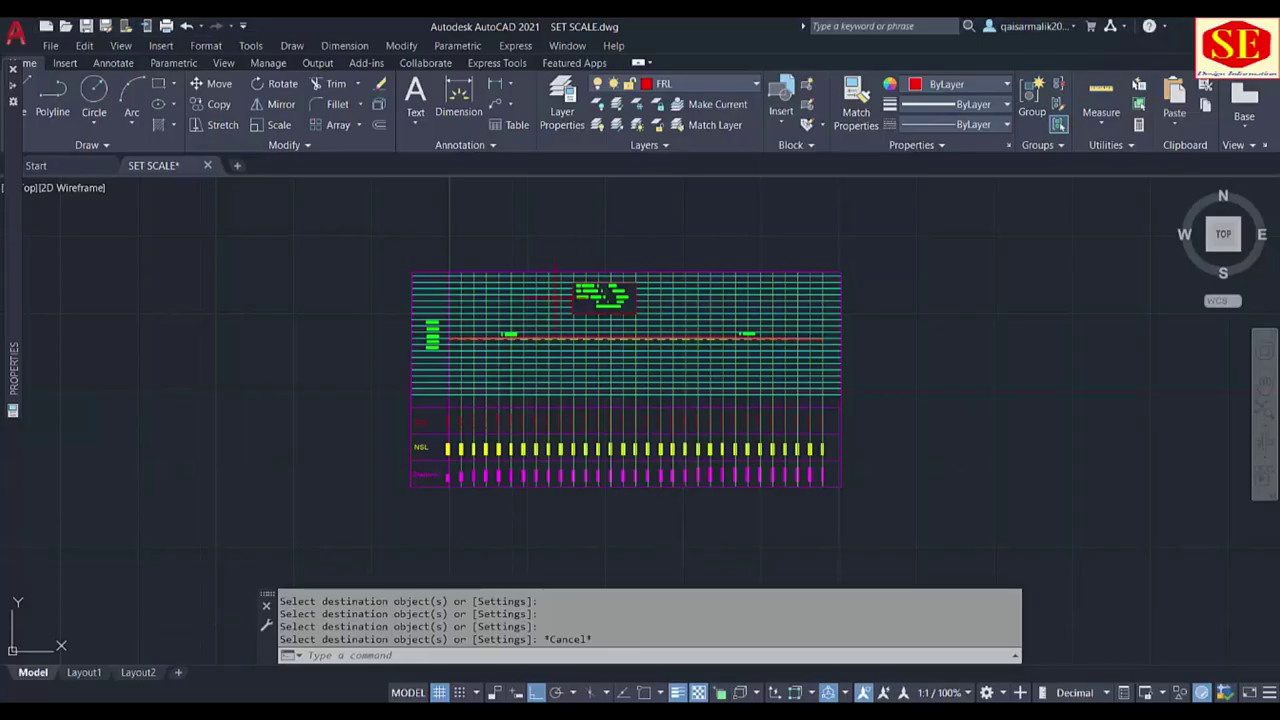
scroll(576, 430, up, 2)
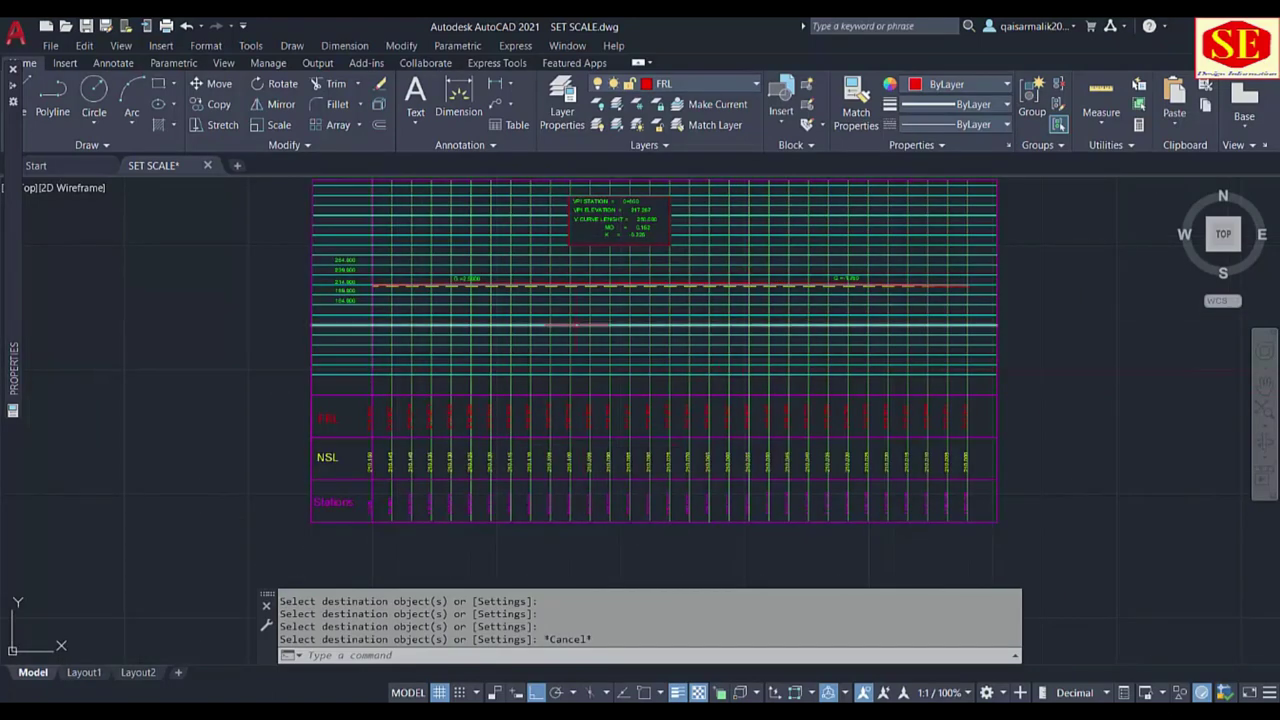
middle_drag(576, 326, 579, 421)
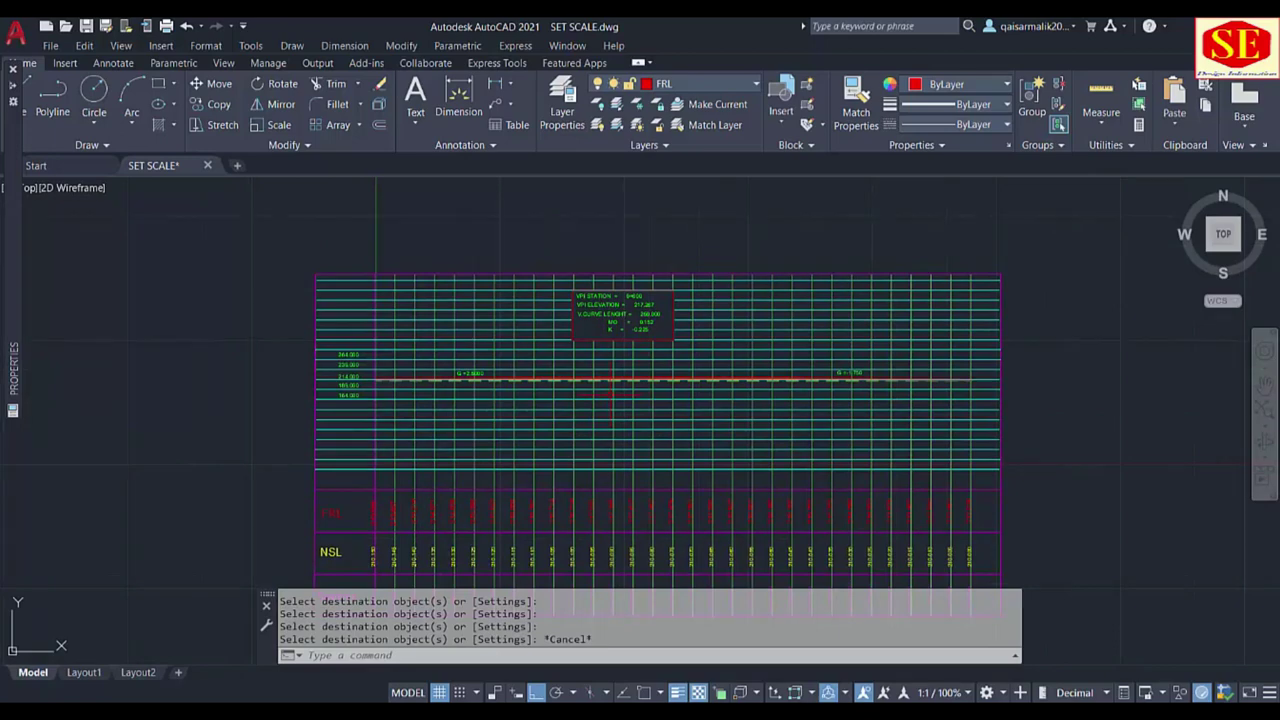
scroll(600, 450, up, 2)
scroll(598, 469, up, 3)
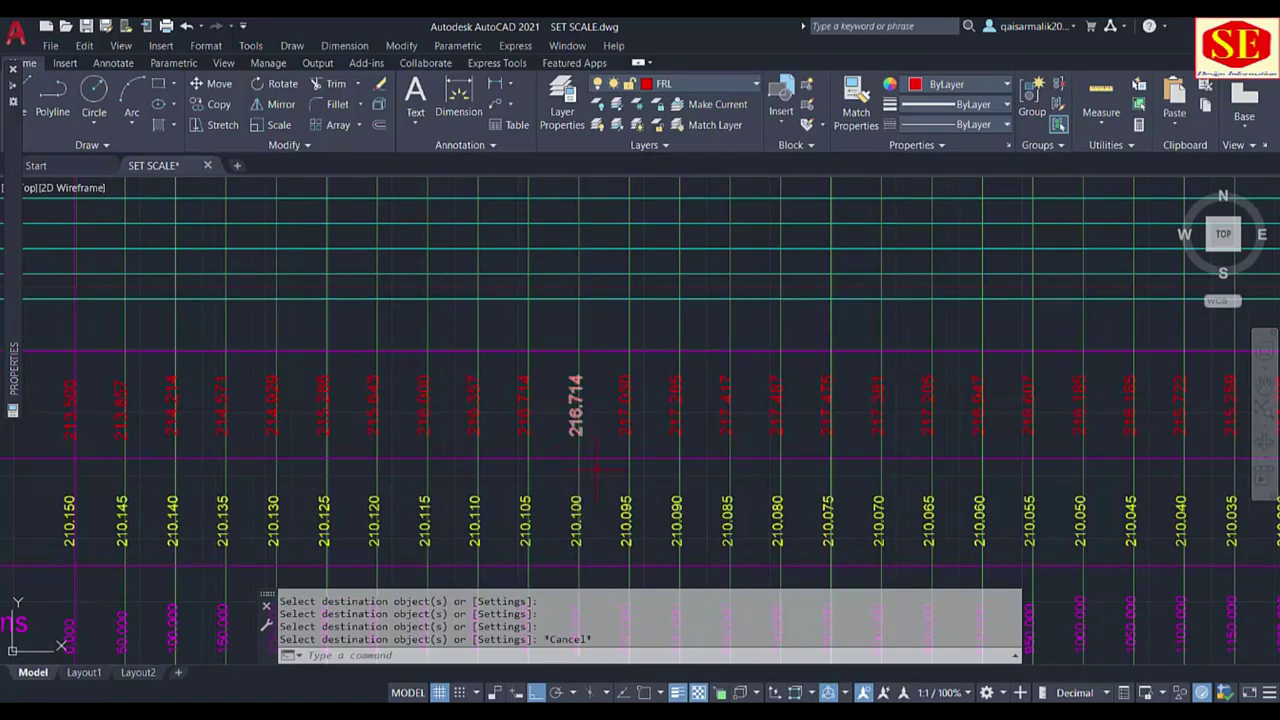
scroll(598, 469, down, 4)
middle_drag(630, 325, 633, 405)
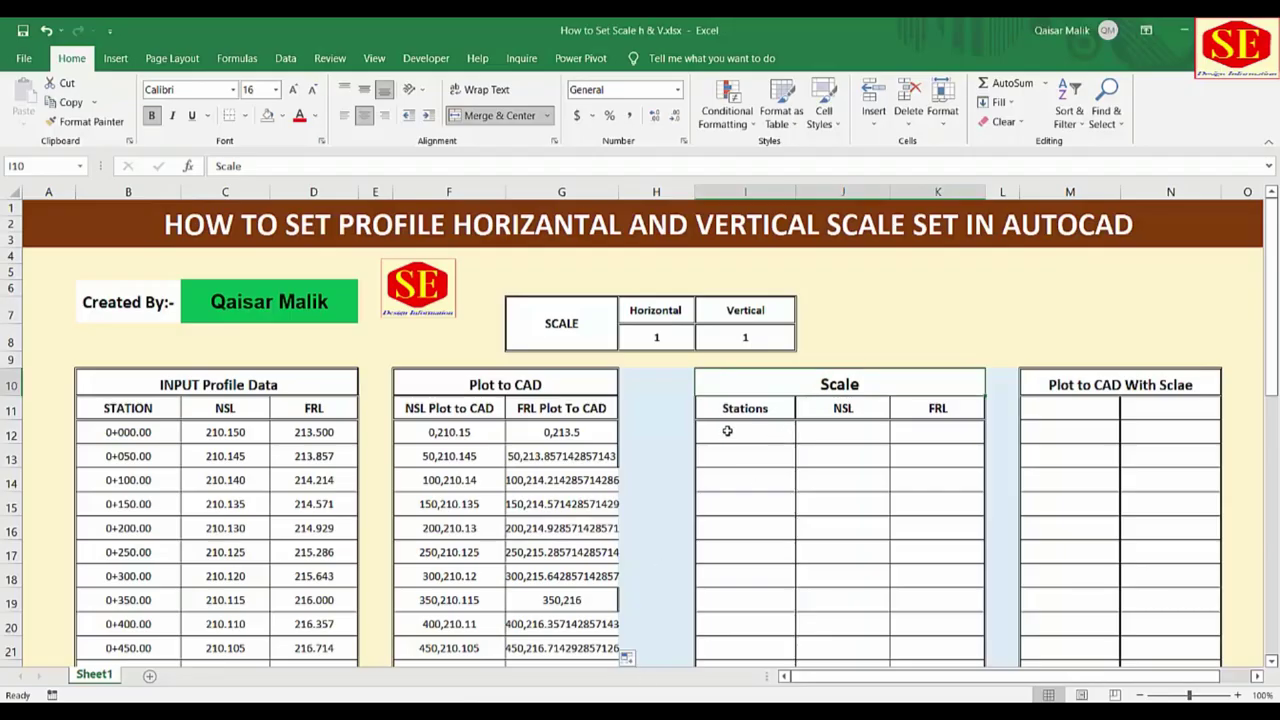
Enter =B12*H8 in I12 to scale the first station
click(727, 431)
text(=)
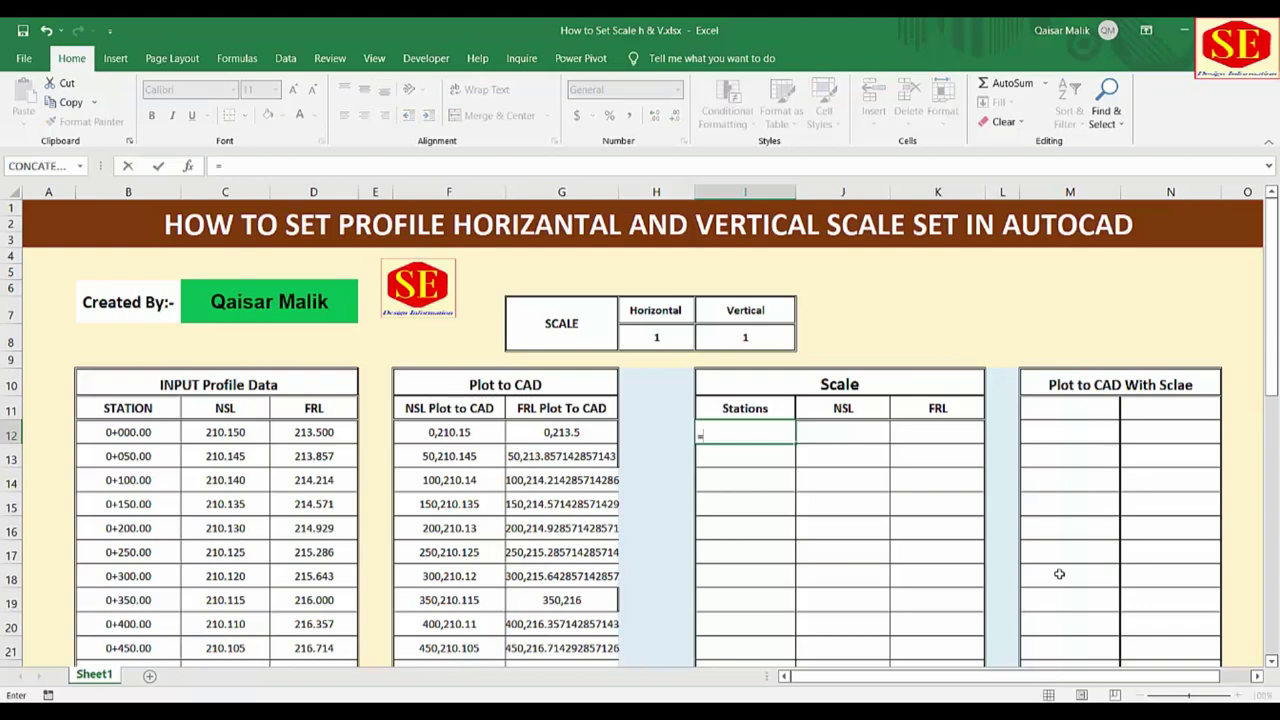
click(144, 428)
text(*)
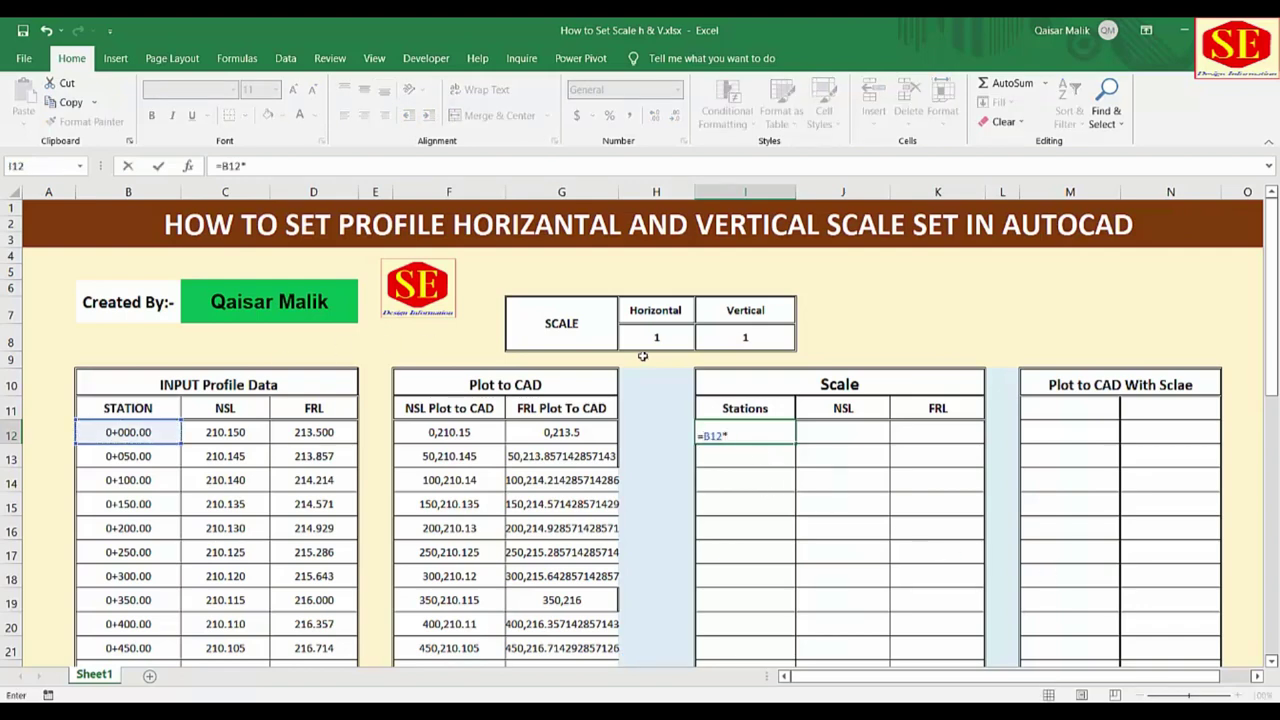
click(653, 337)
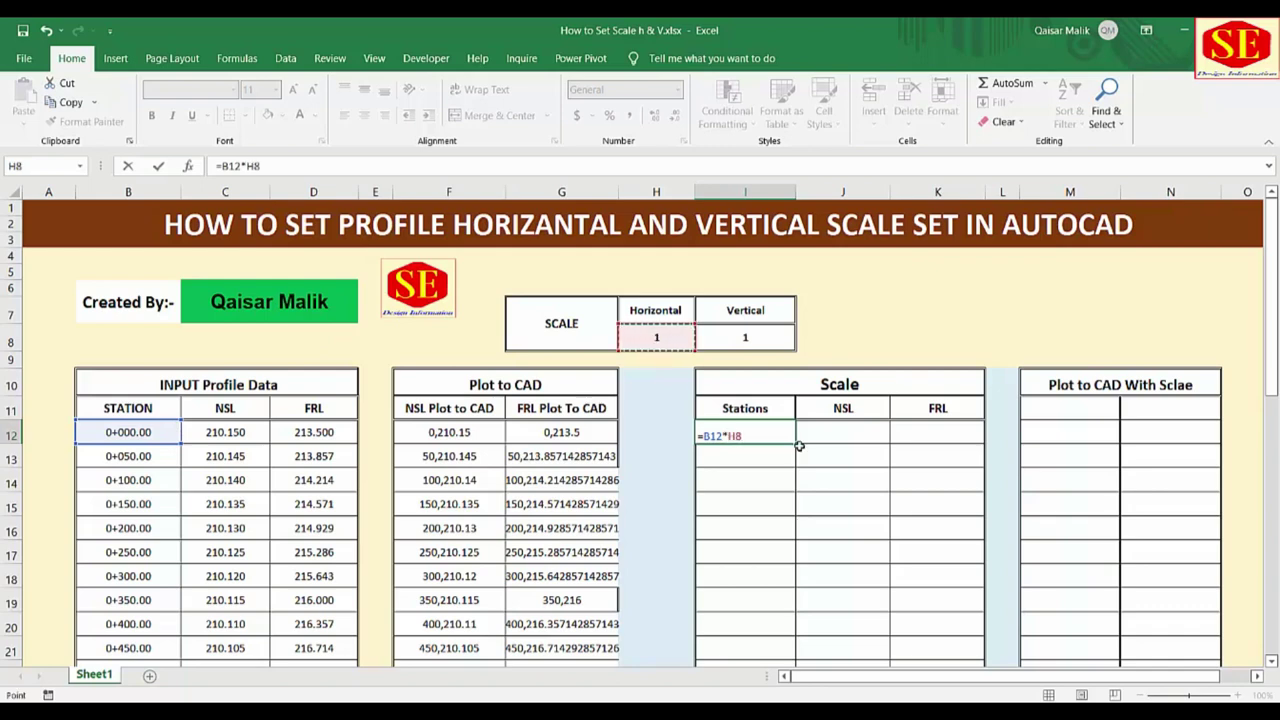
key(Return)
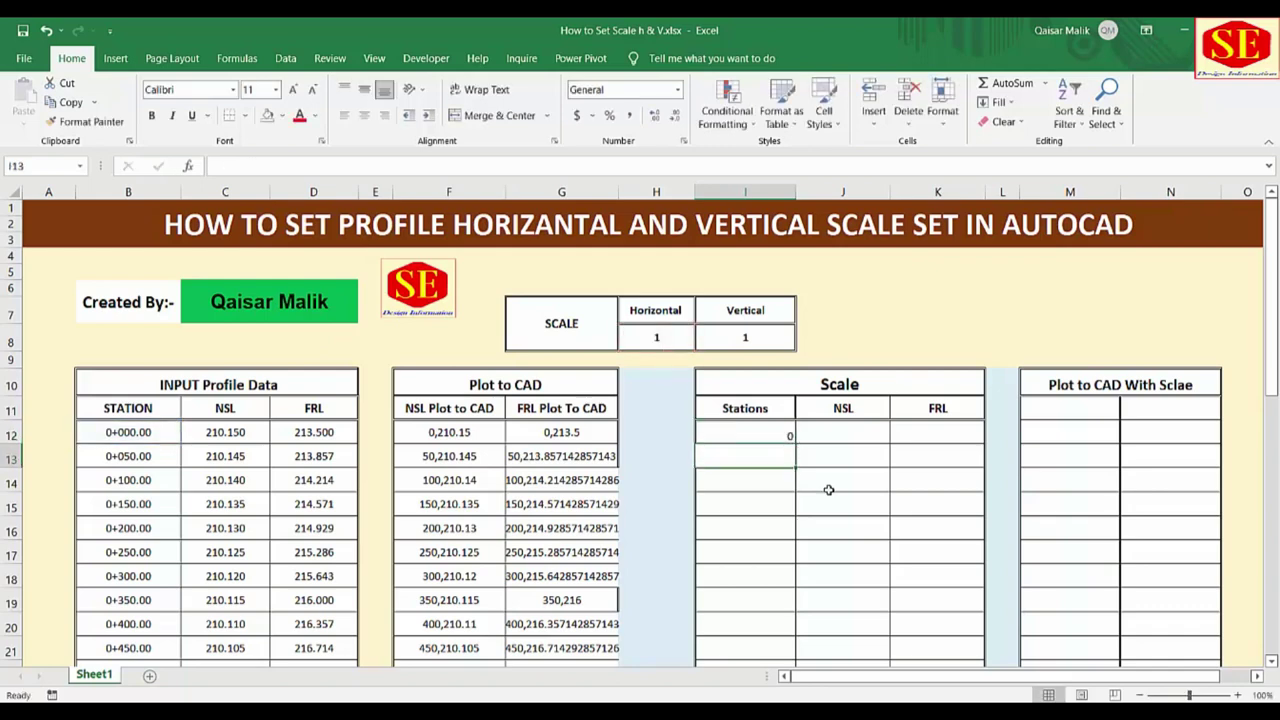
Lock the formula to =B12*$H$8 and fill it down to row 42, giving 0 to 1500
double_click(766, 438)
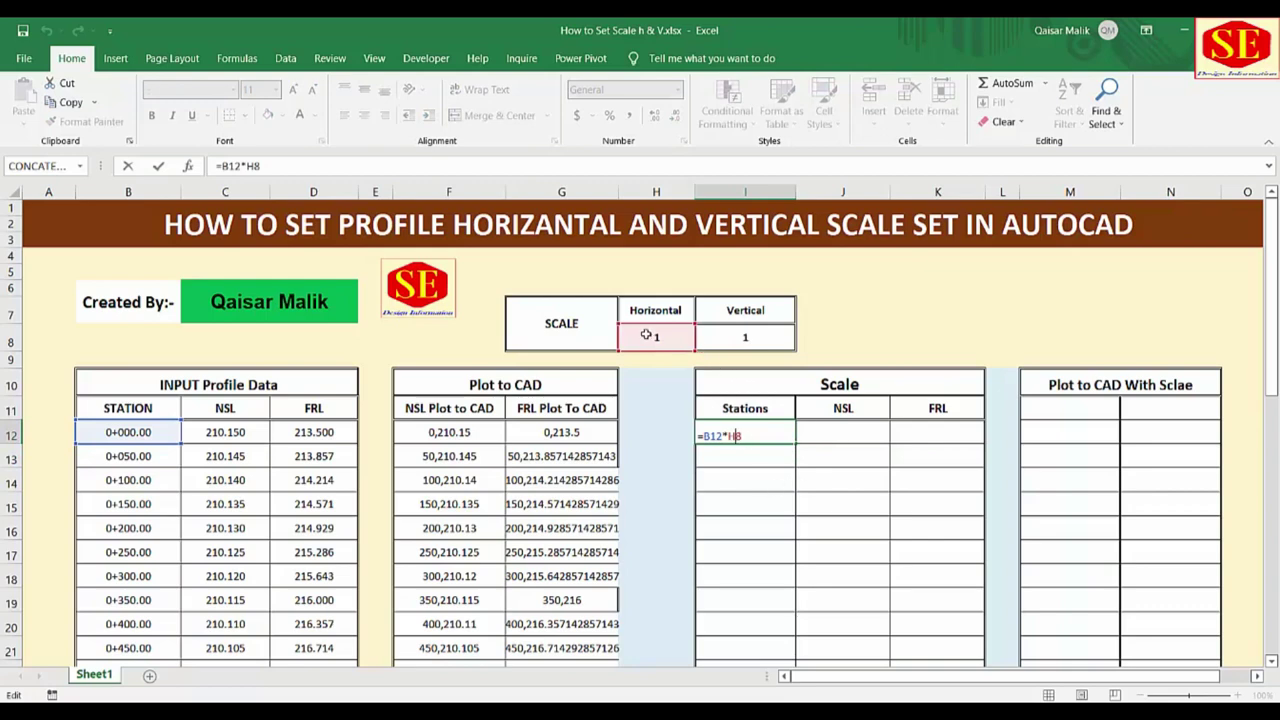
key(F4)
key(Return)
click(766, 430)
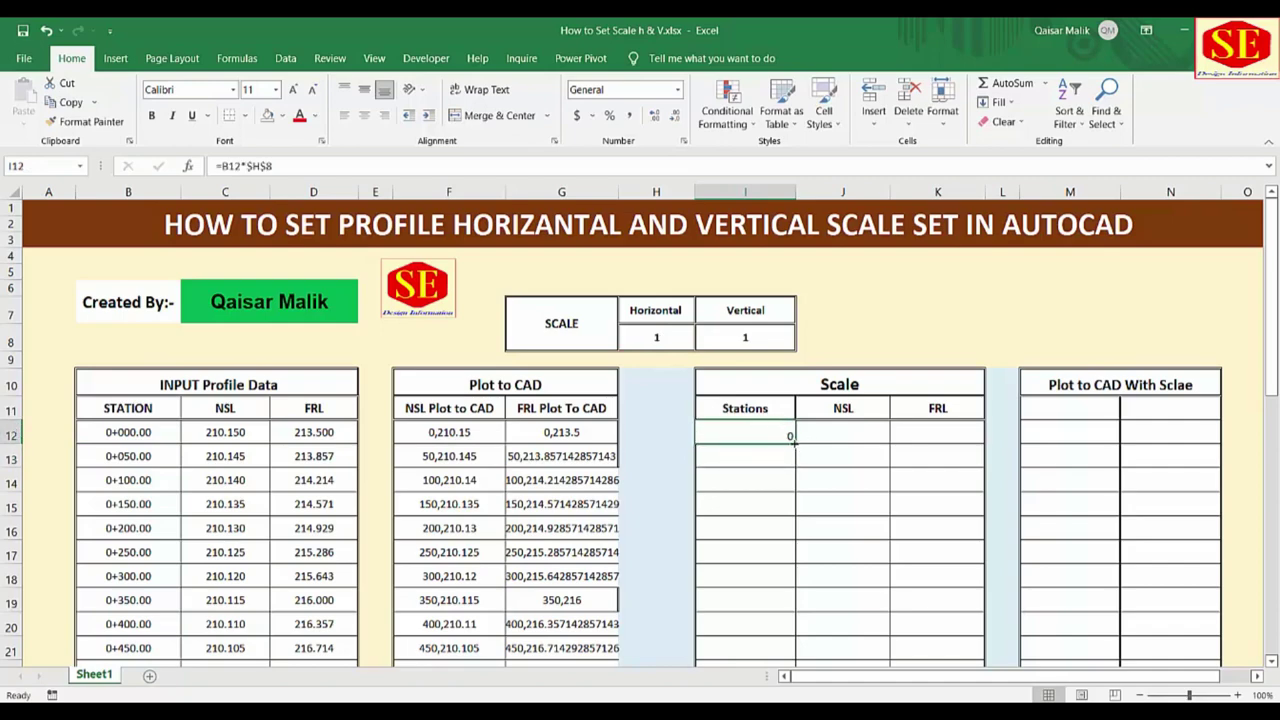
mouse_move(794, 441)
mouse_down()
mouse_move(795, 645)
mouse_move(795, 600)
mouse_up()
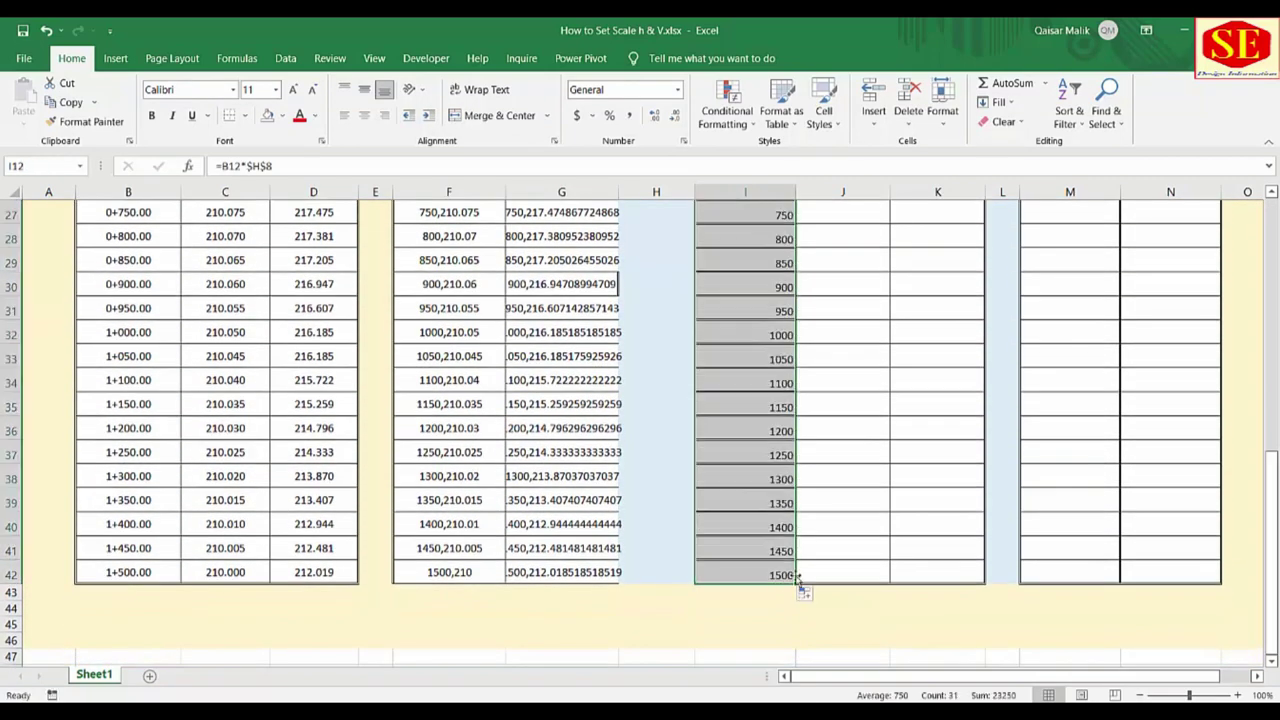
scroll(857, 524, up, 1)
scroll(857, 524, up, 4)
scroll(857, 524, up, 2)
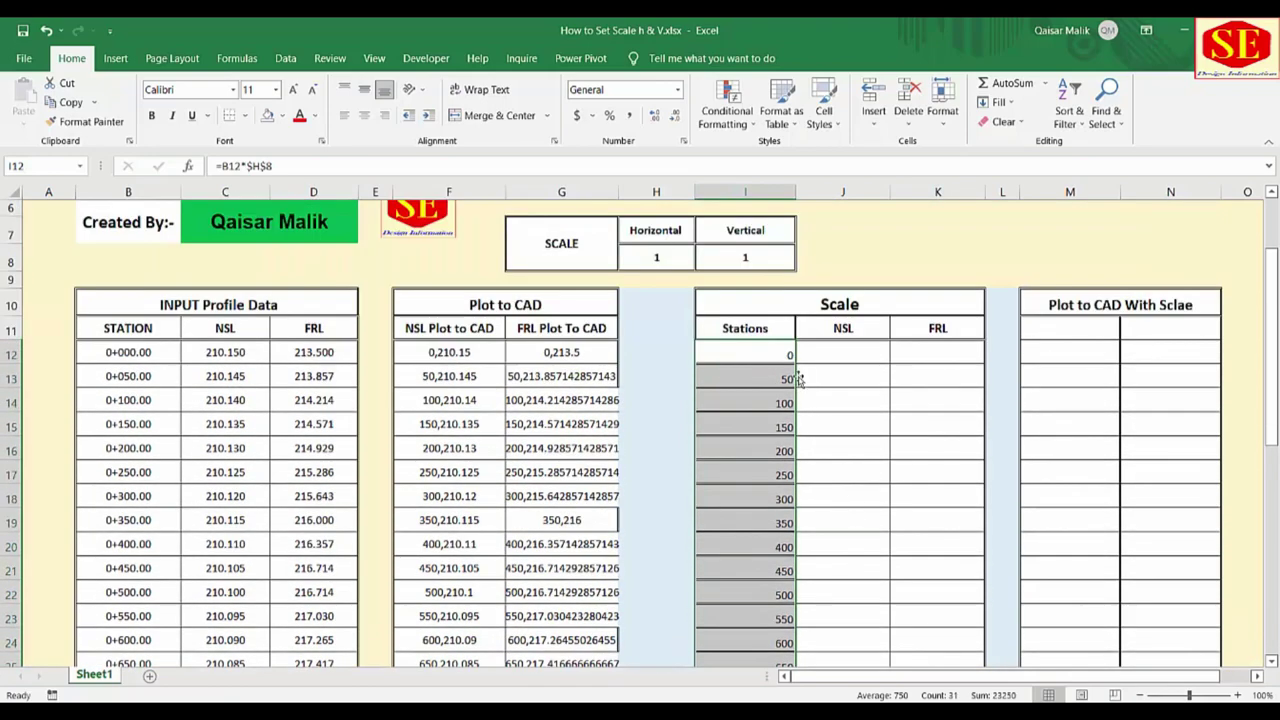
Test the horizontal scale in H8 with values 2, 3, 4 and 10
click(681, 264)
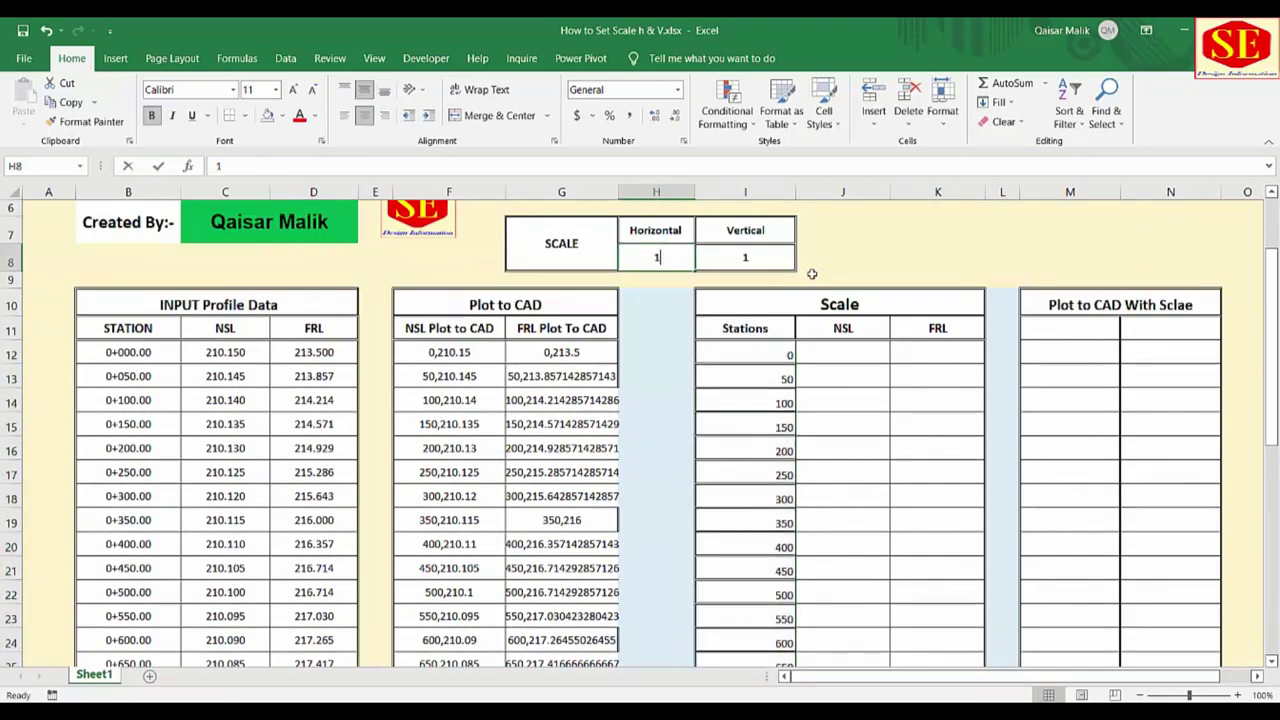
key(BackSpace)
text(2)
key(Return)
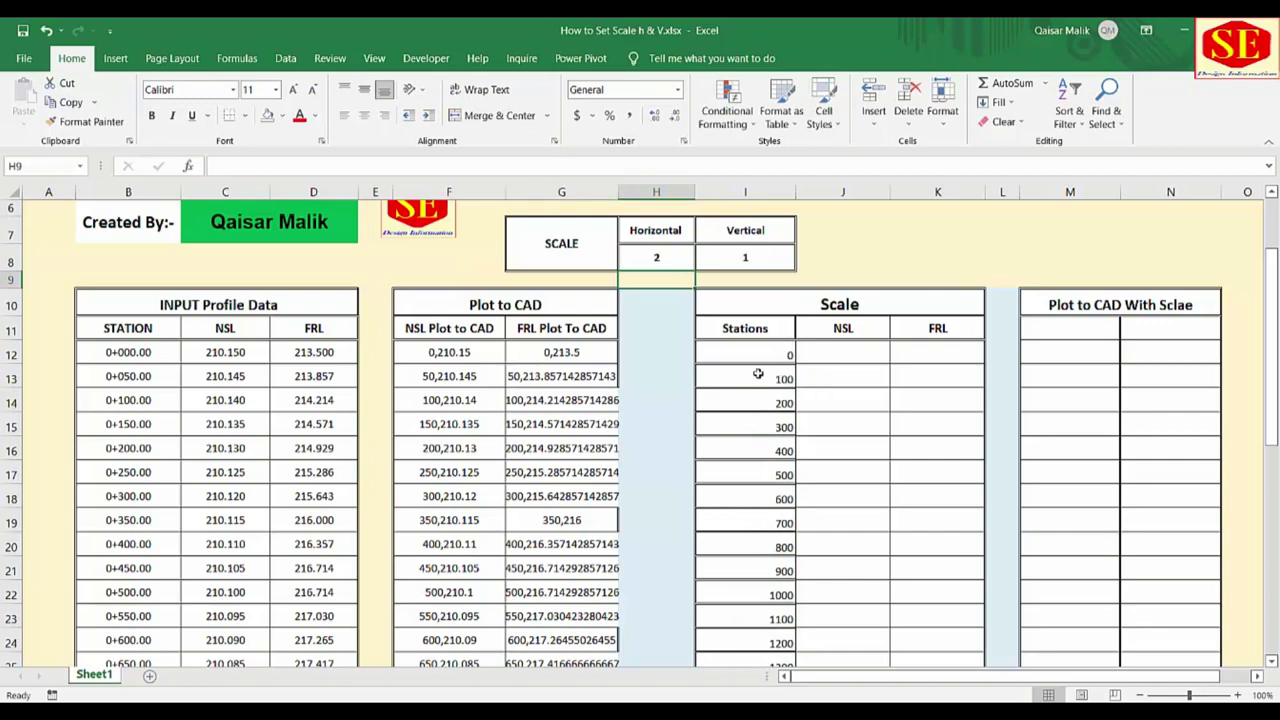
click(674, 262)
text(3)
key(Return)
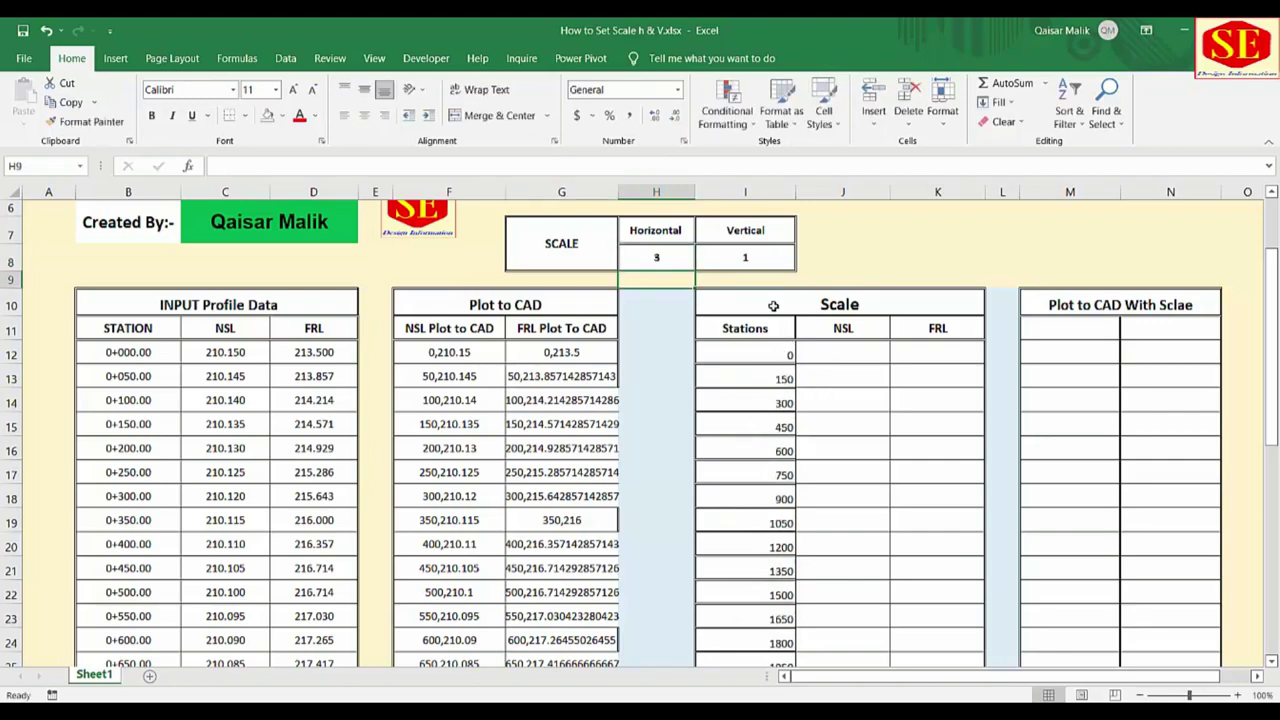
click(670, 259)
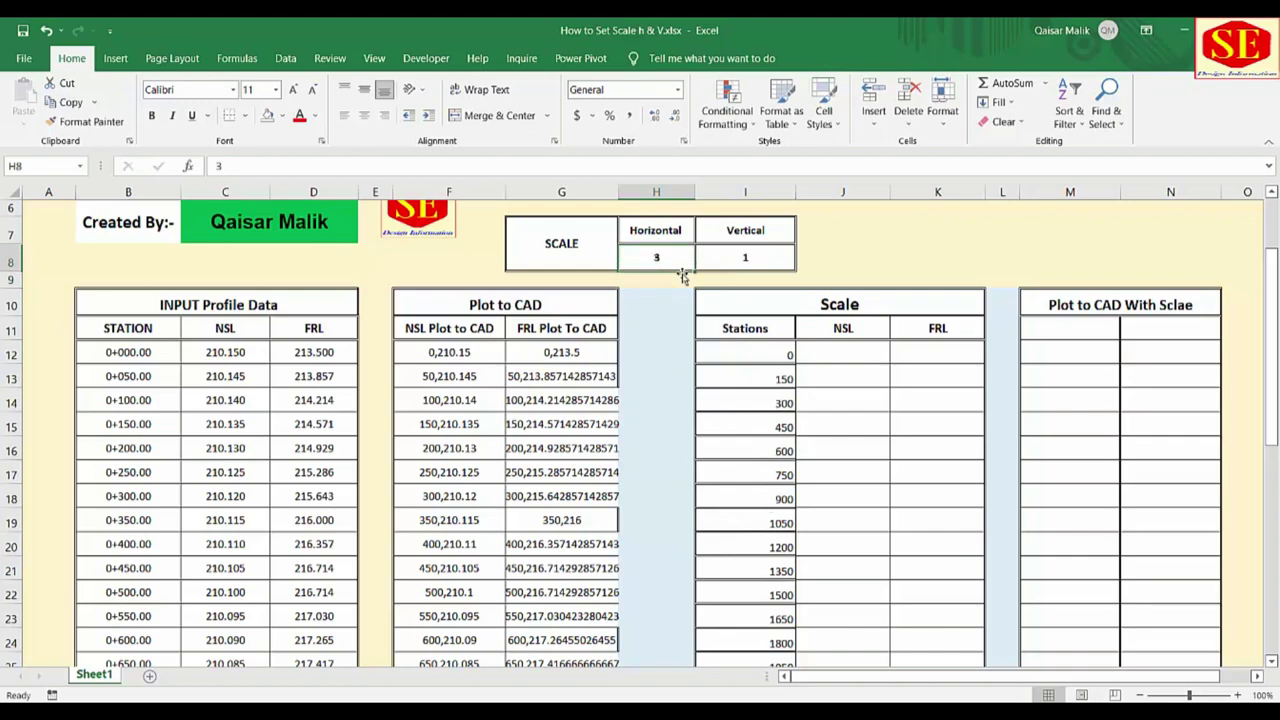
text(4)
key(Return)
click(660, 258)
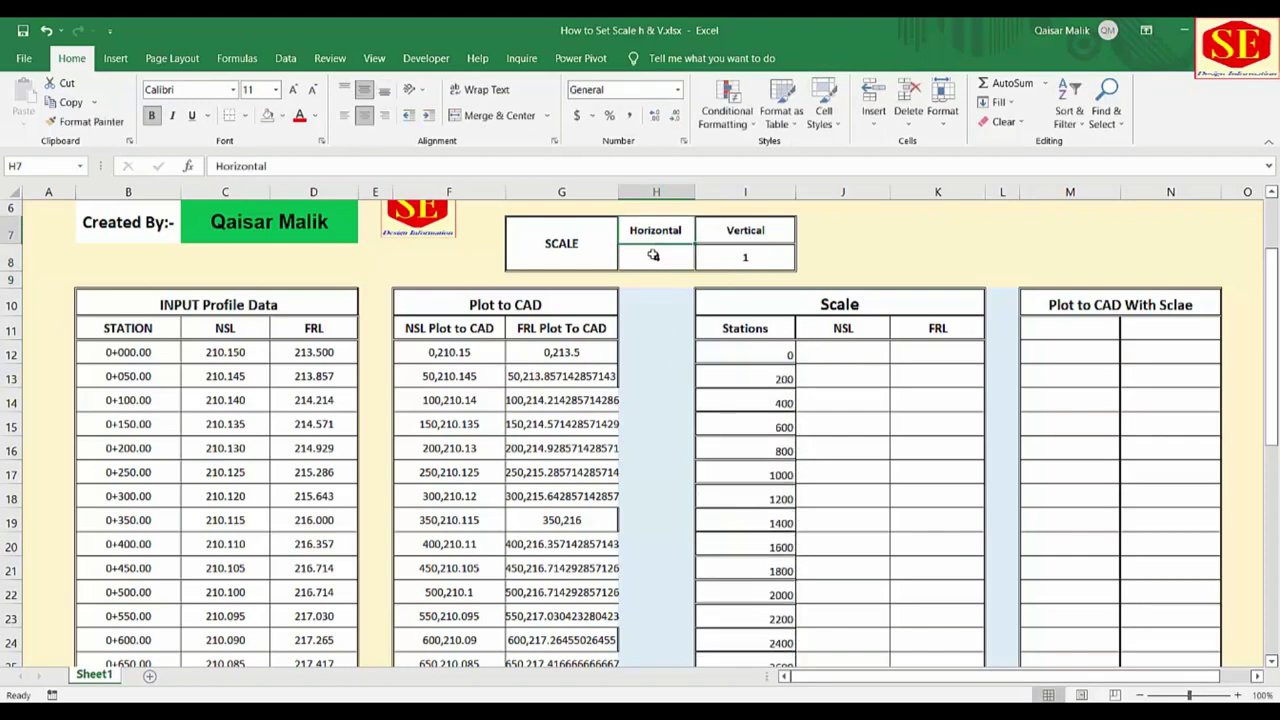
text(10)
key(Return)
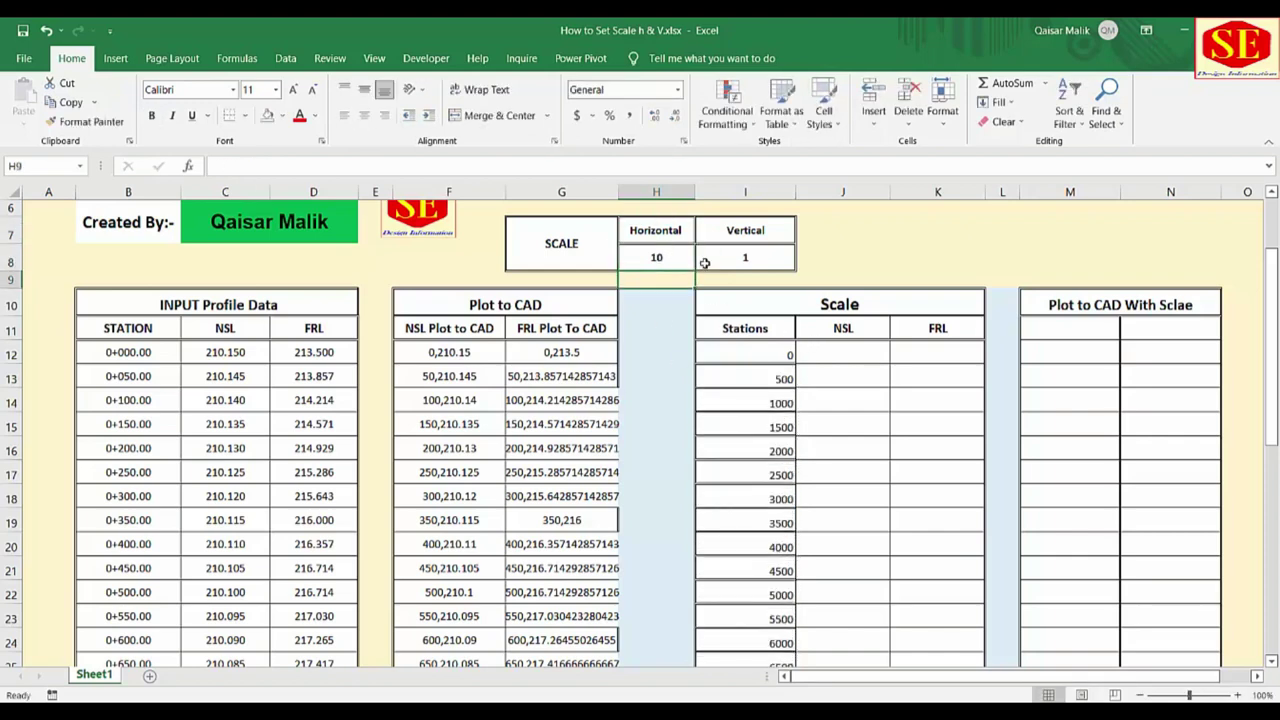
Compare the scaled station in I13 with the original station in B13
click(786, 398)
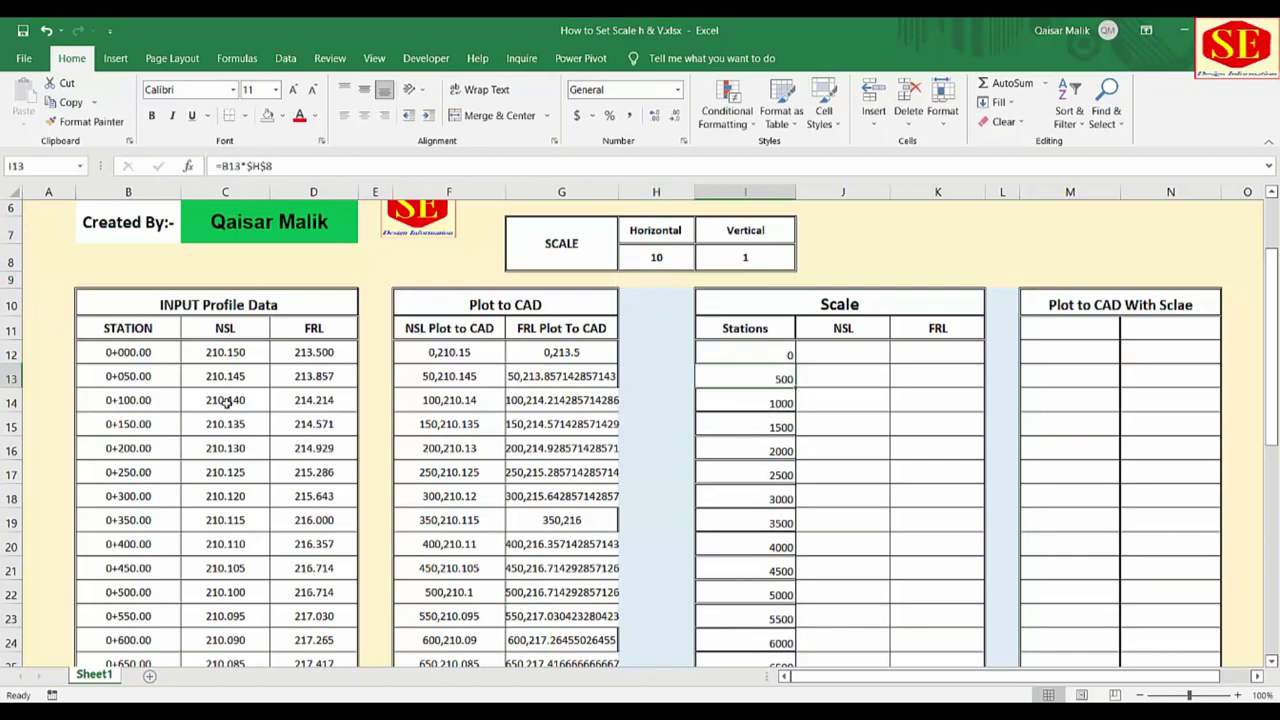
click(89, 380)
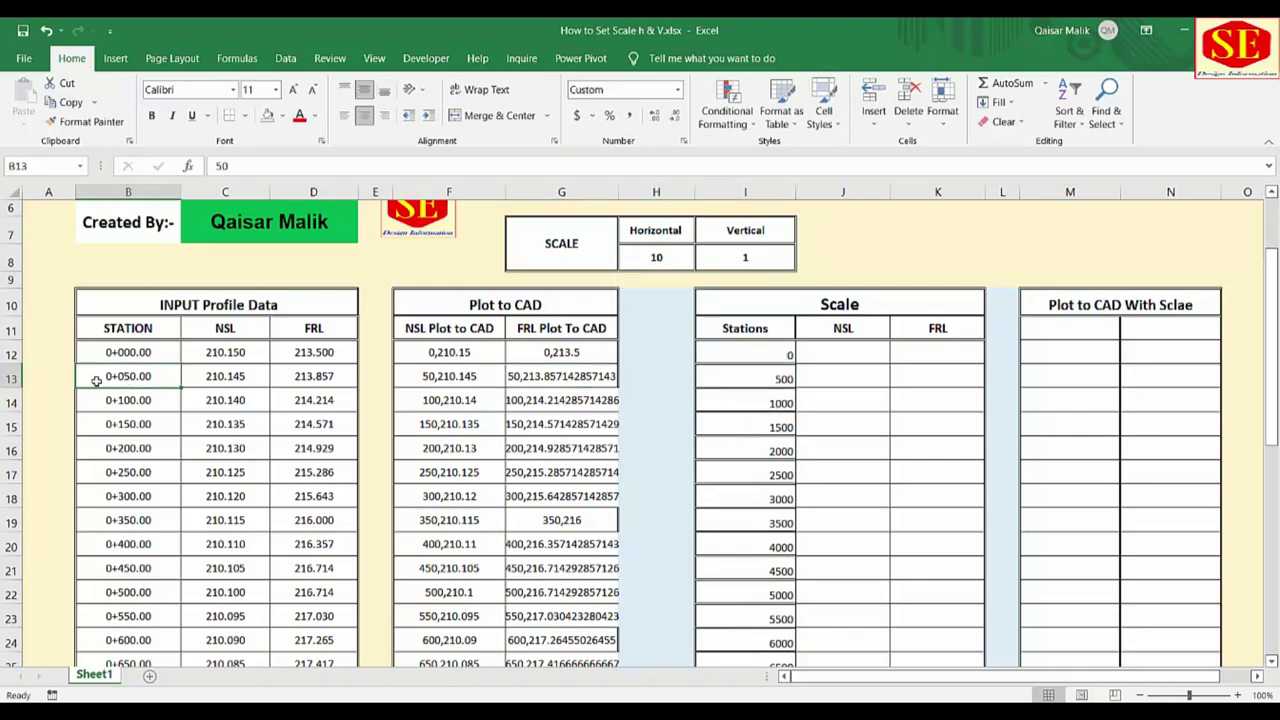
click(789, 374)
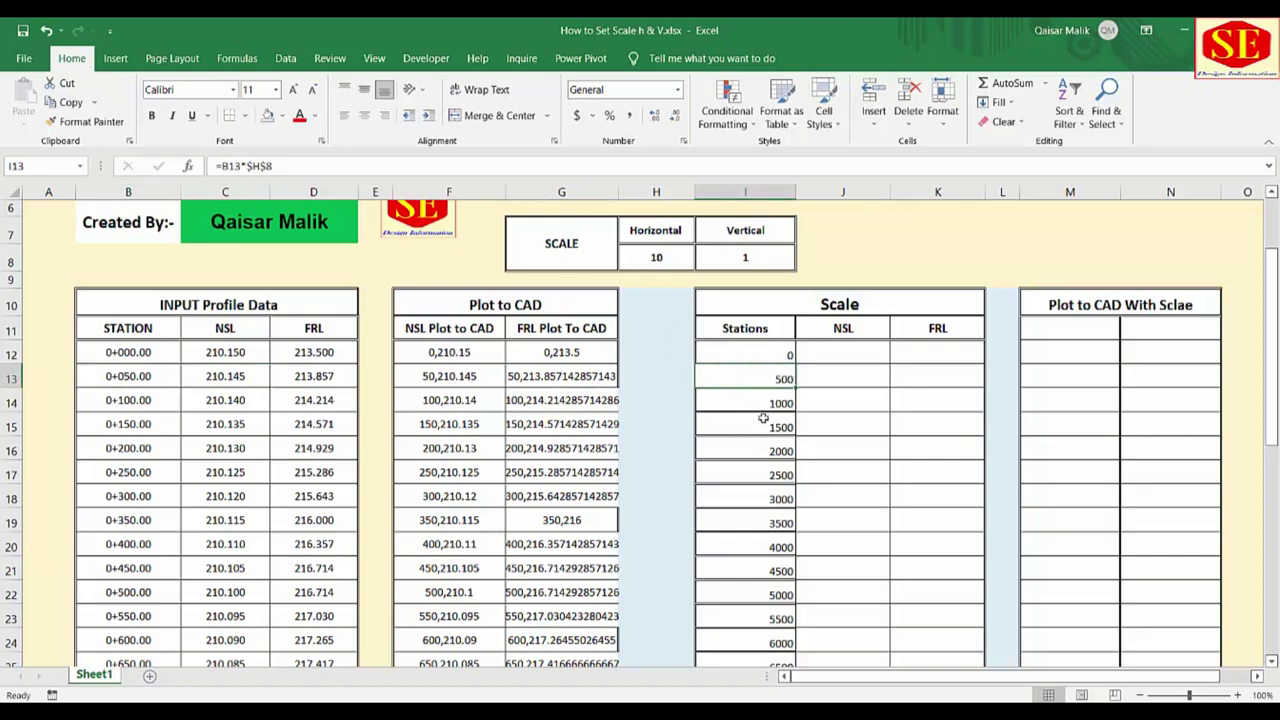
click(122, 377)
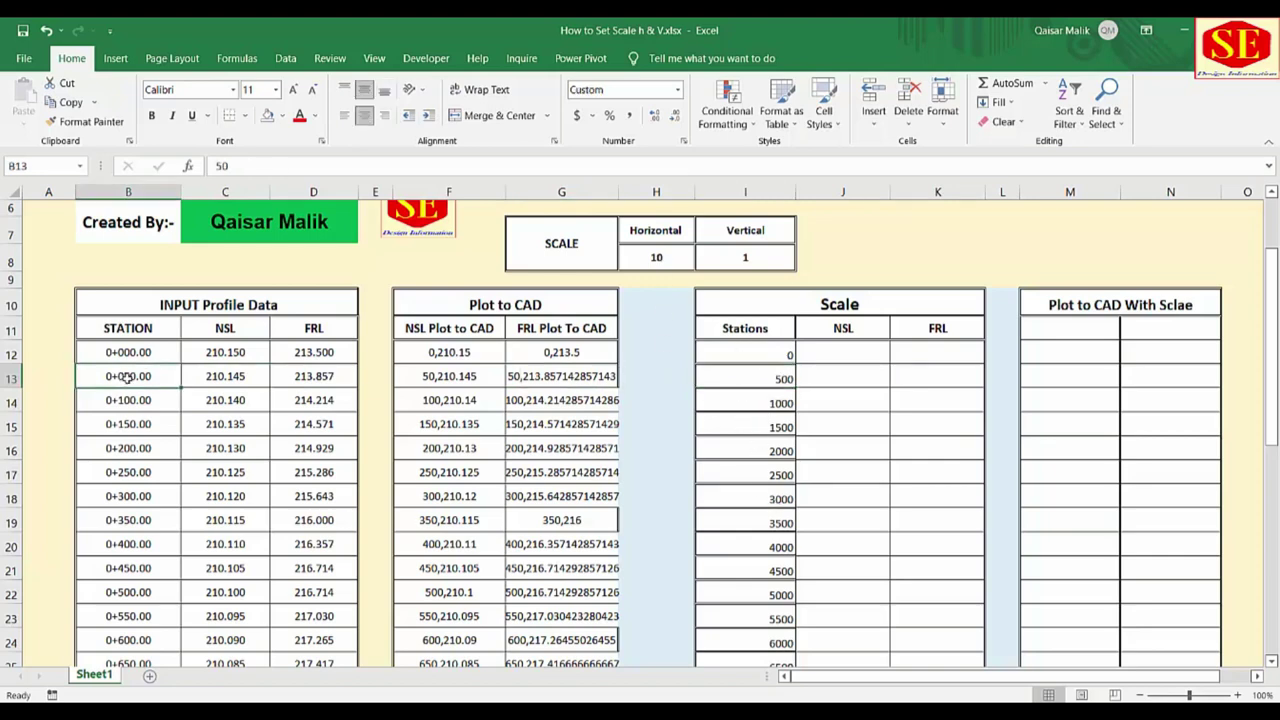
click(785, 375)
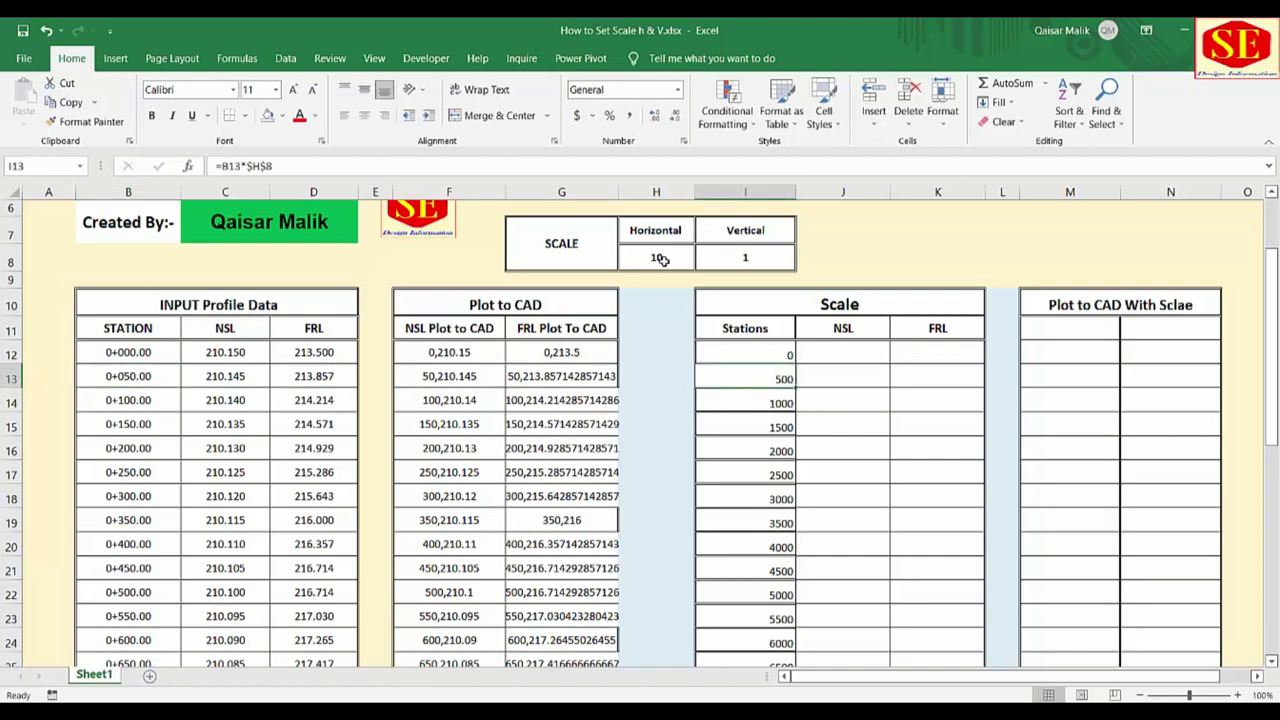
Reset the horizontal scale to 1, refill the Stations column and centre its values
click(661, 259)
text(1)
key(Return)
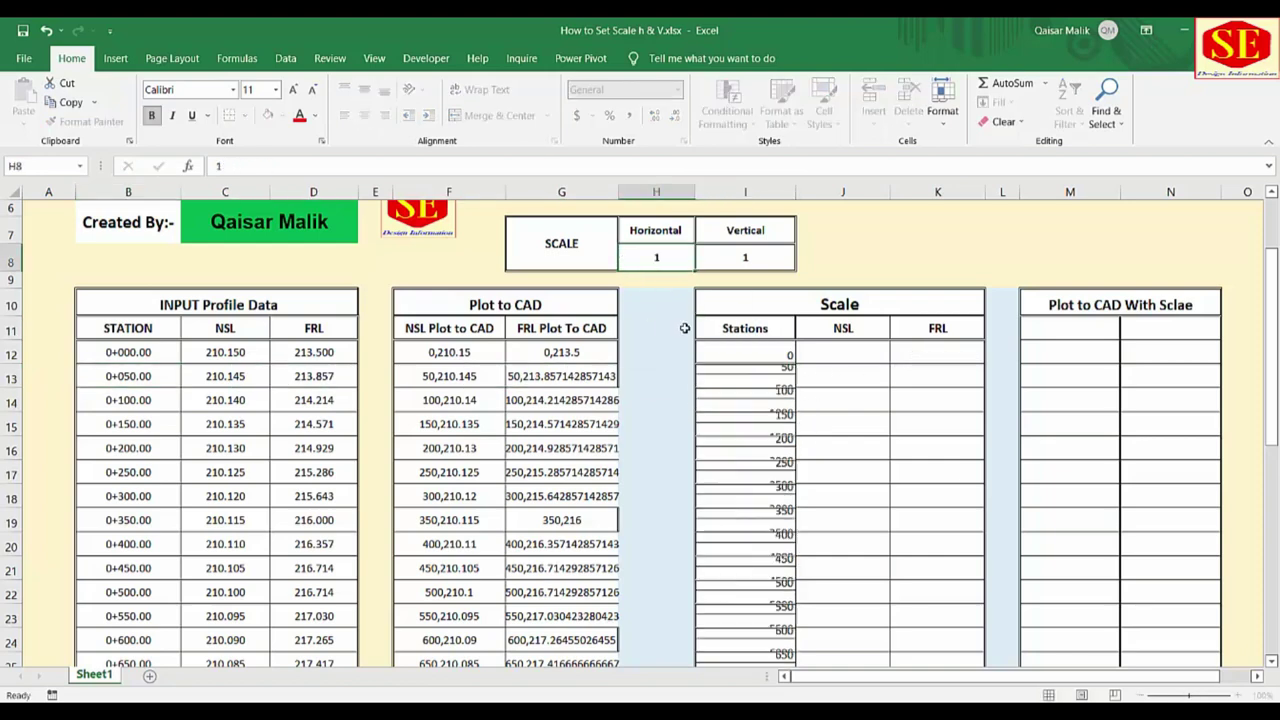
click(781, 355)
double_click(795, 366)
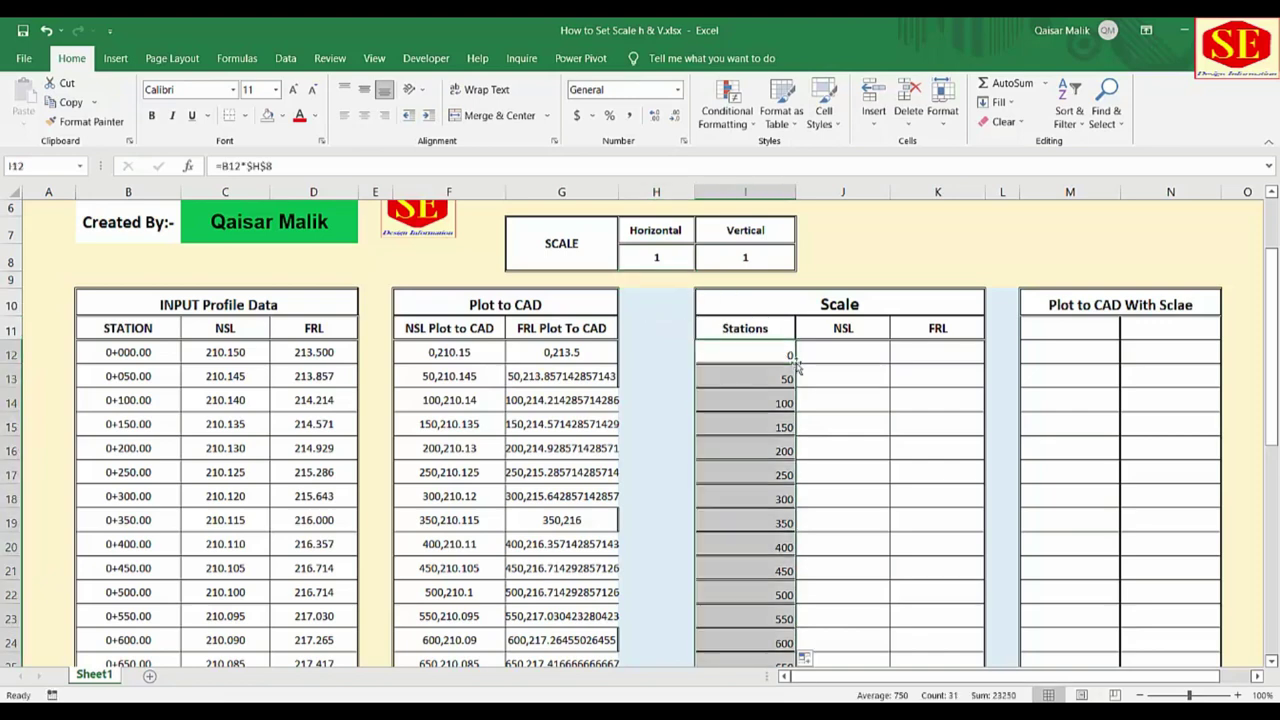
click(364, 115)
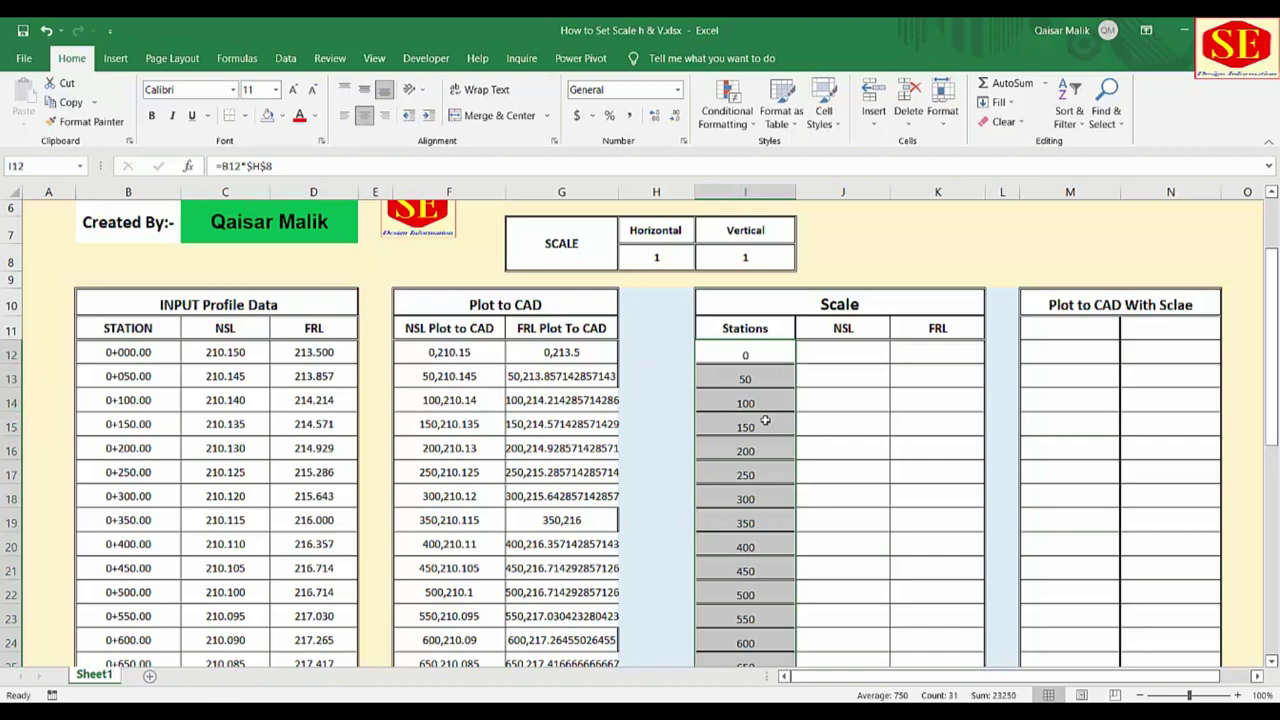
Build the formula =C12*I8 in J12
click(852, 357)
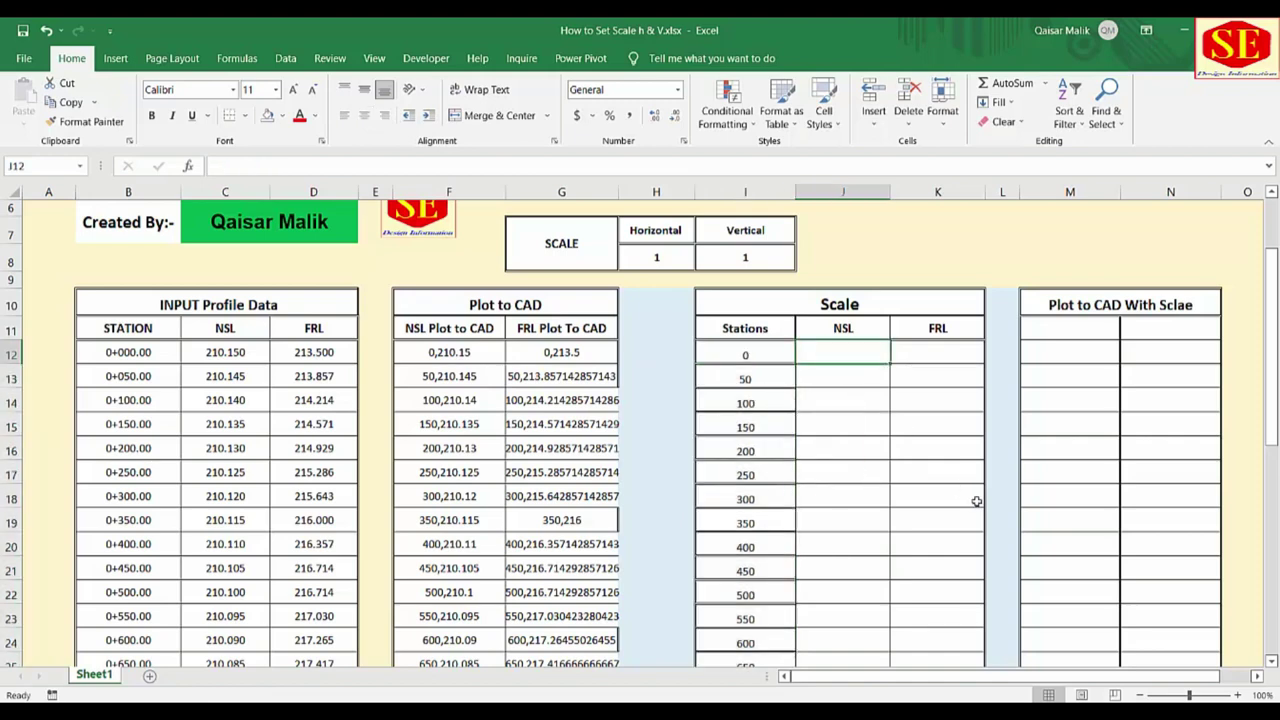
text(=)
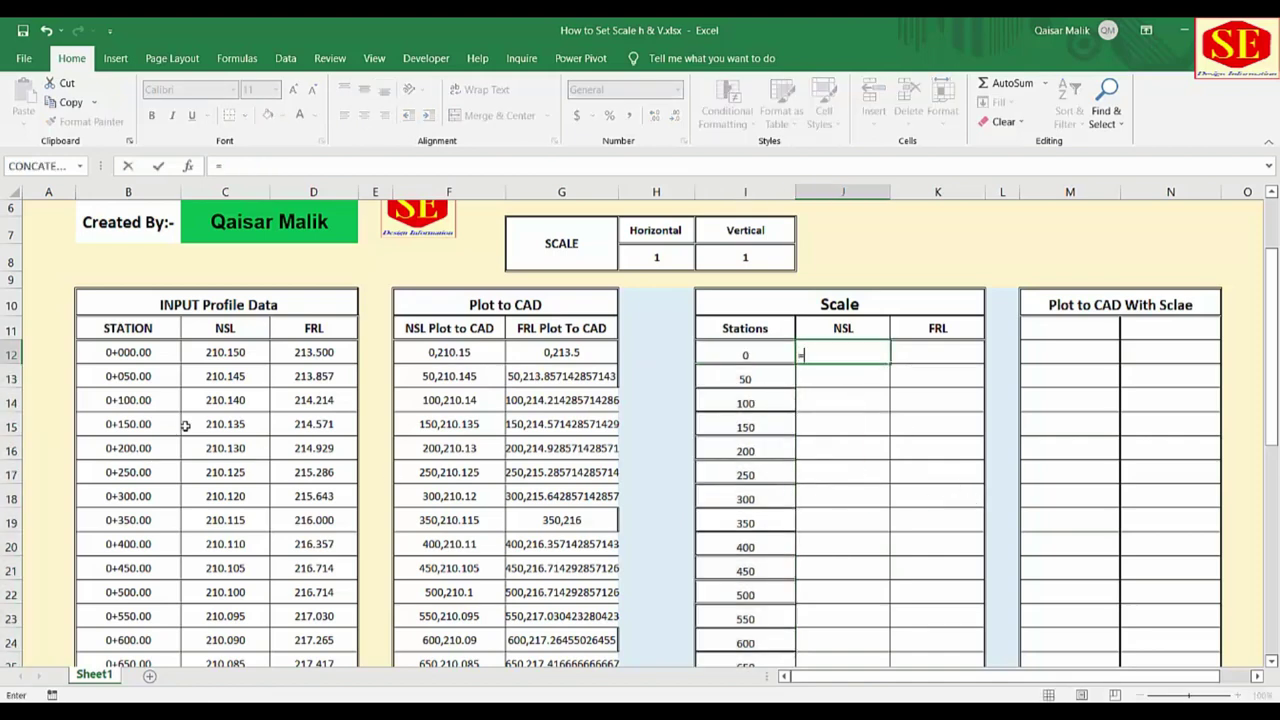
click(226, 350)
text(*)
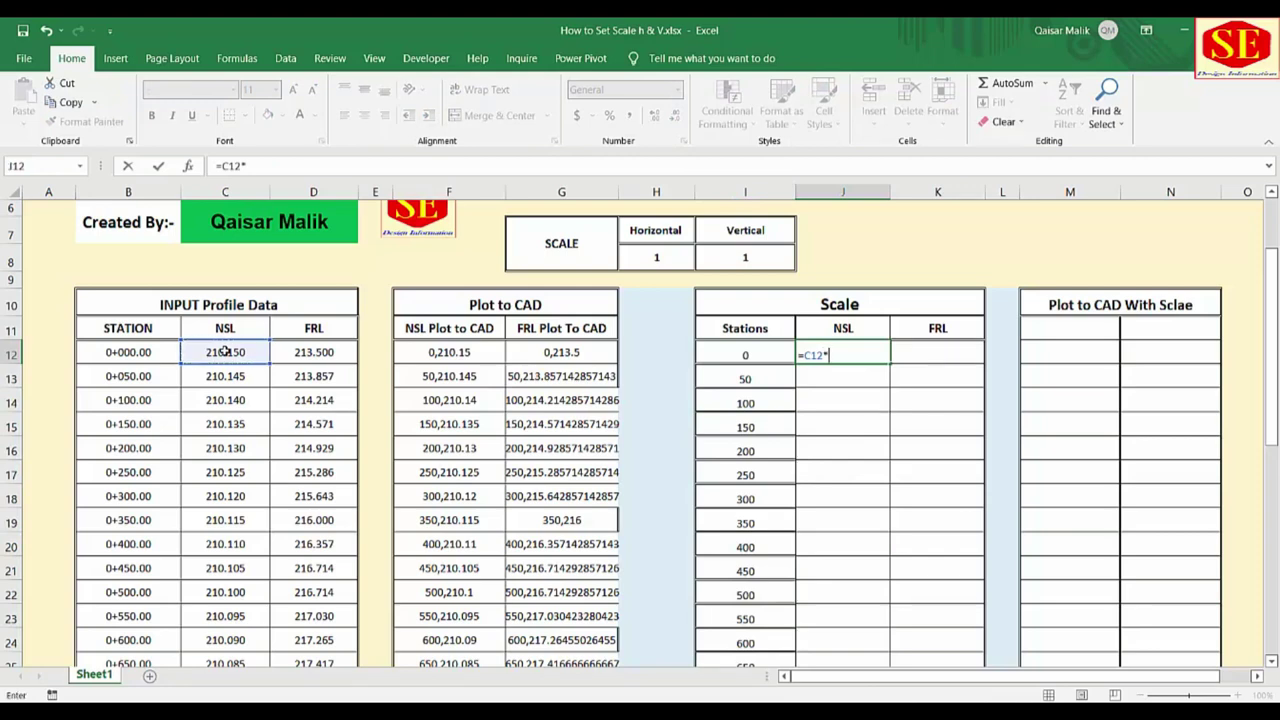
click(724, 257)
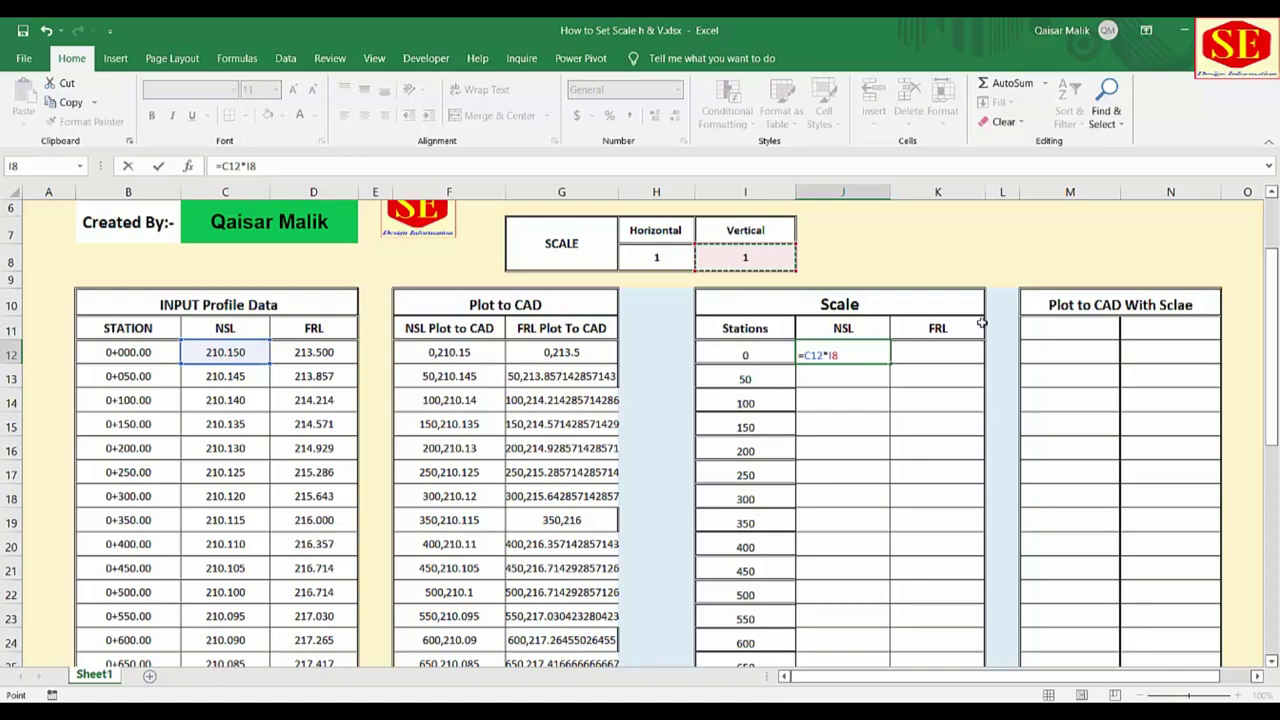
Commit J12 and enter =C13*$I$8 in J13, locking the I8 vertical scale reference
key(Return)
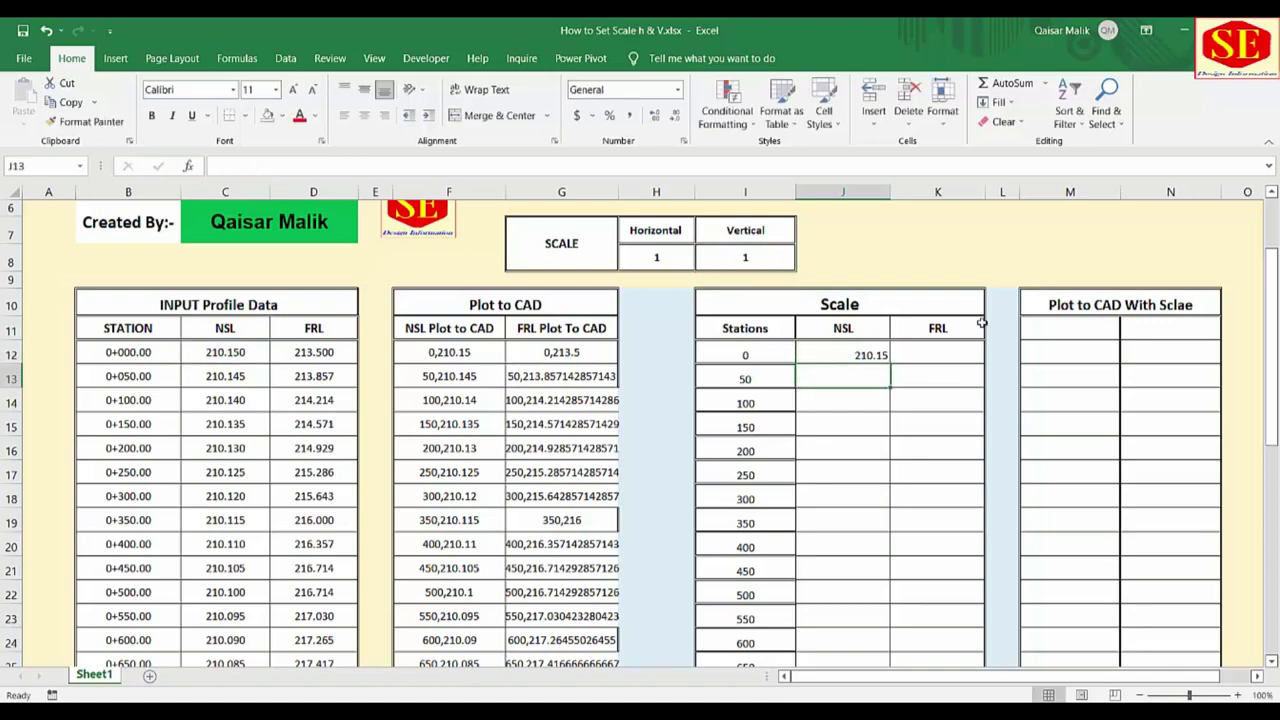
text(=)
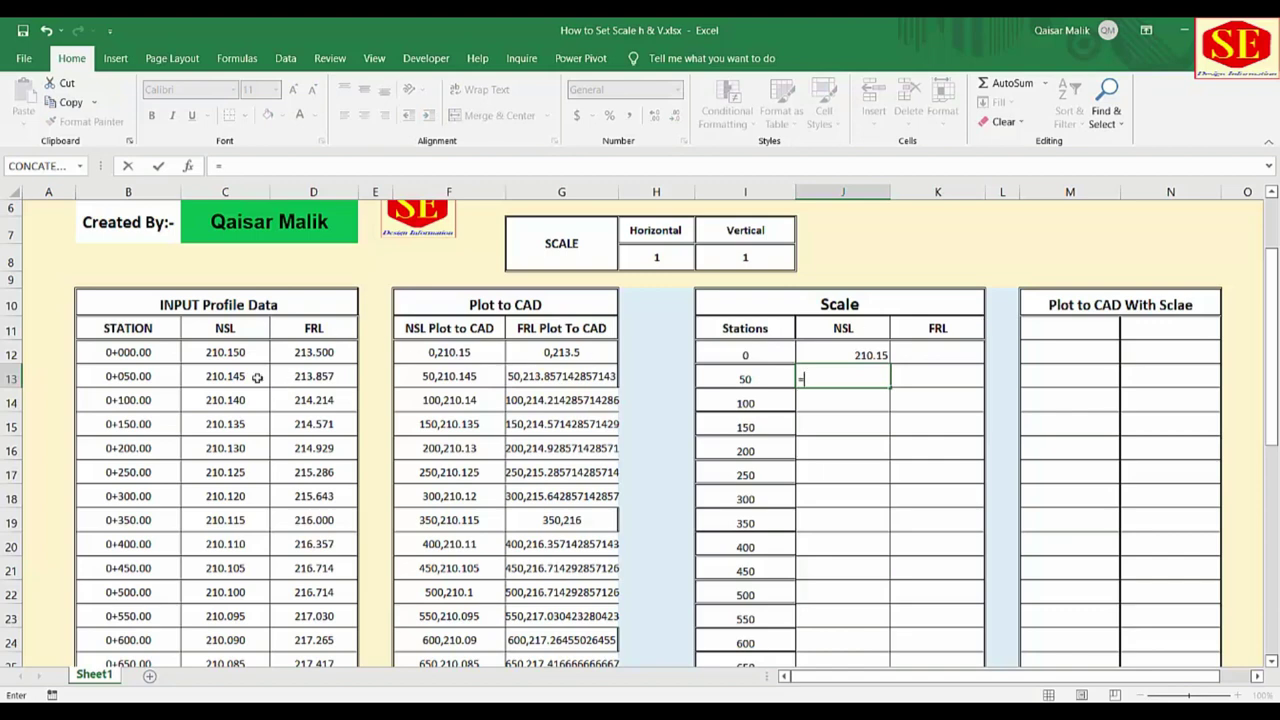
click(244, 376)
text(*)
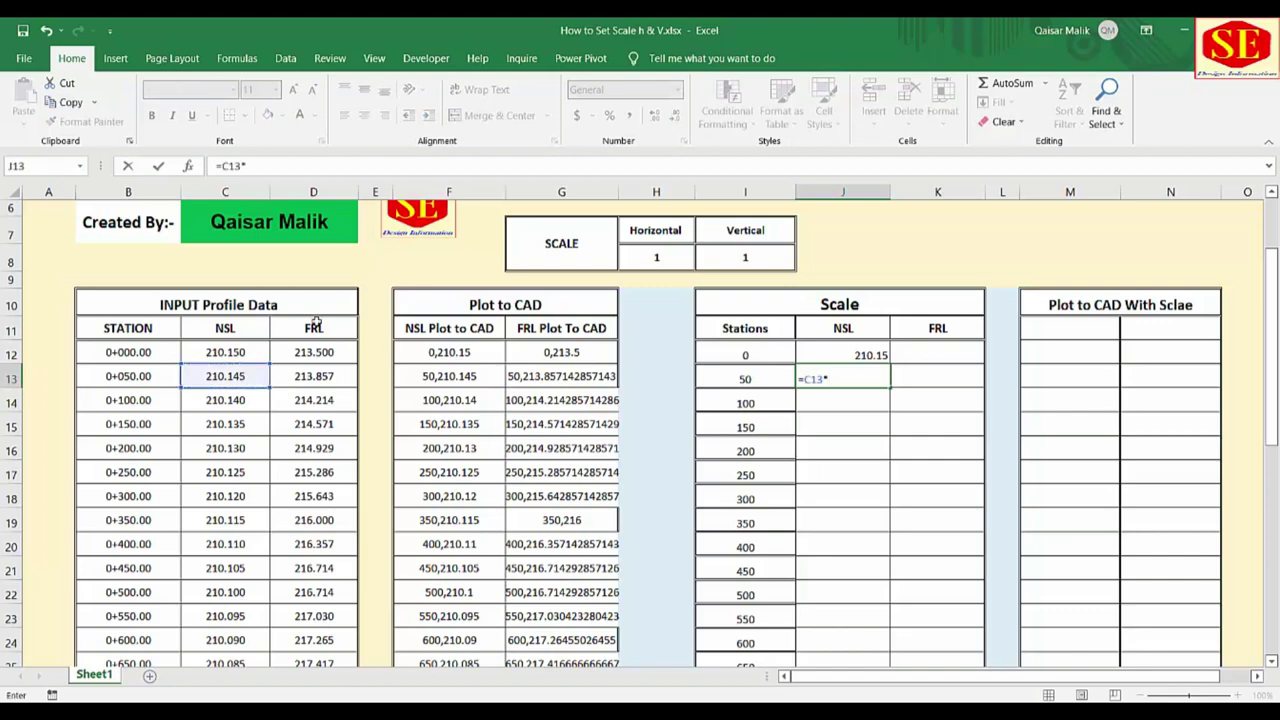
click(725, 260)
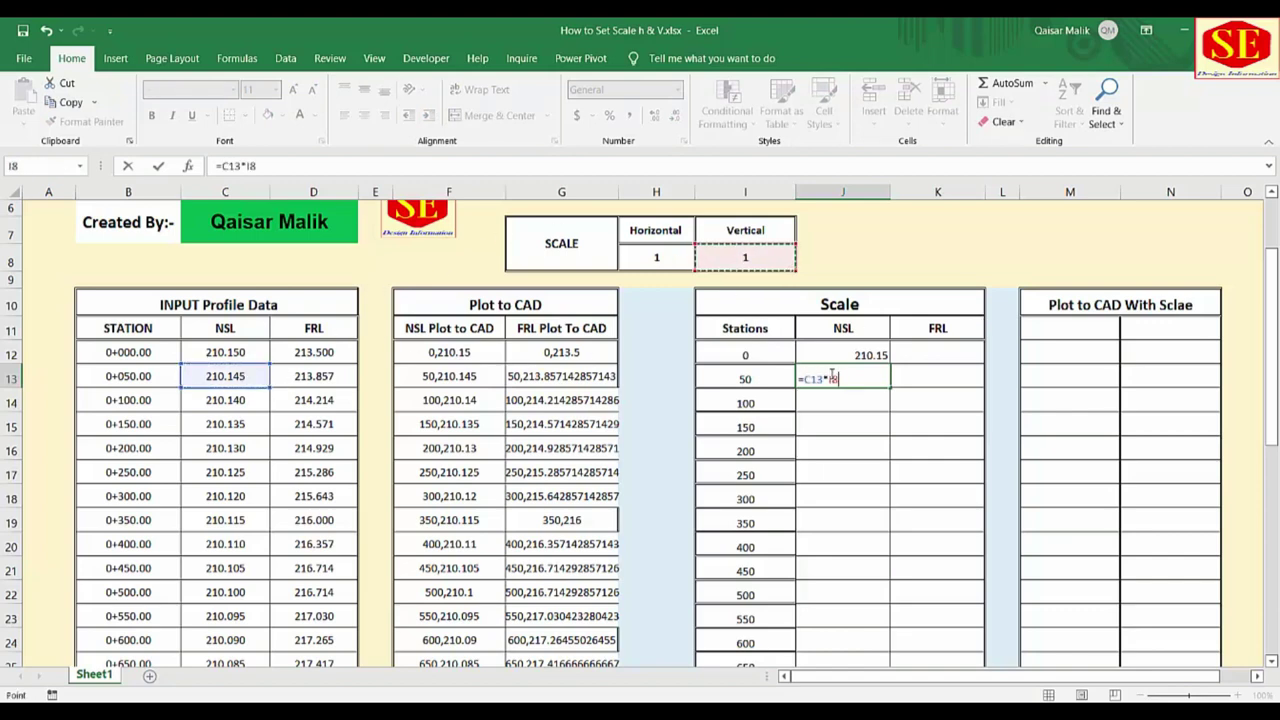
key(F4)
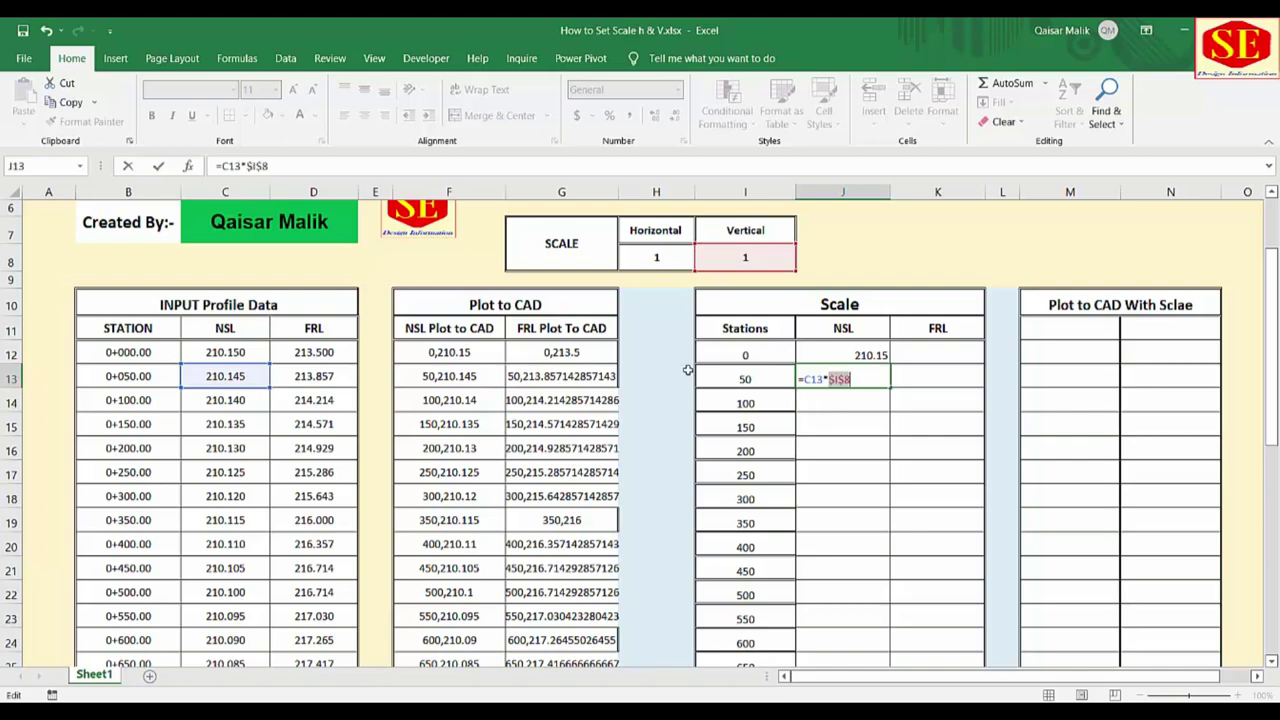
key(Return)
Fill the =C13*$I$8 scaled NSL formula down the rest of the column
click(883, 378)
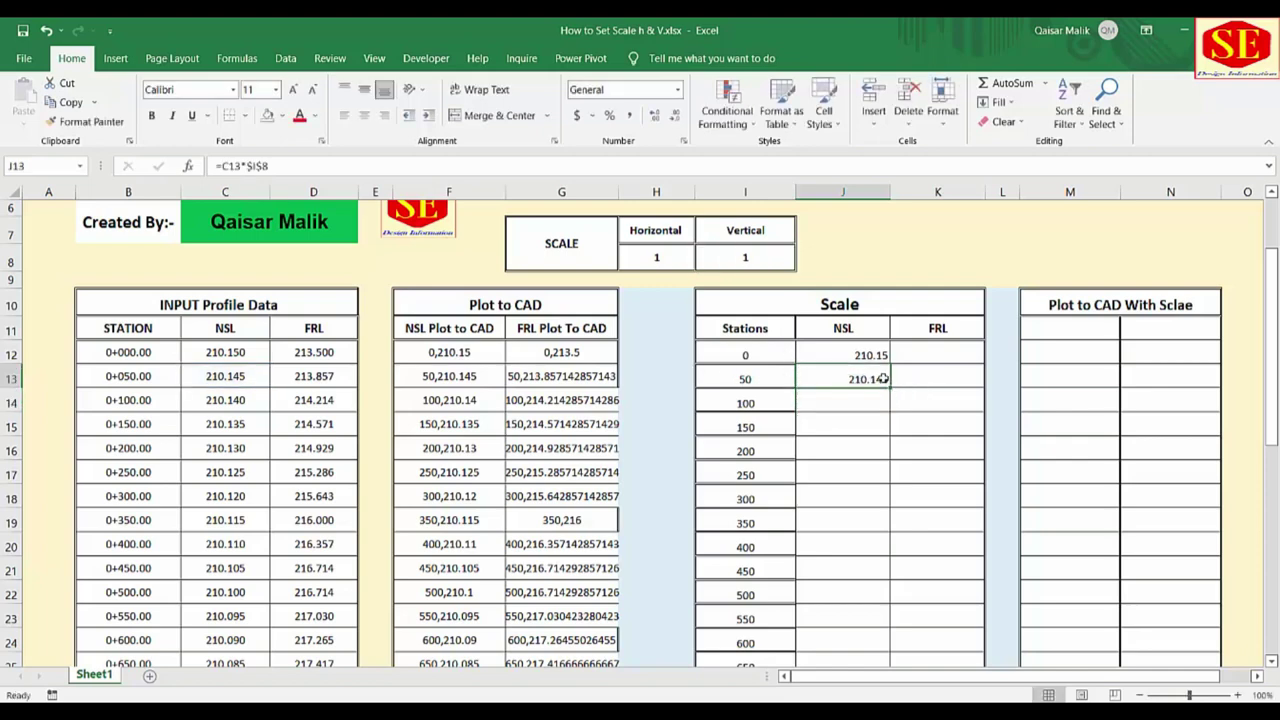
double_click(889, 390)
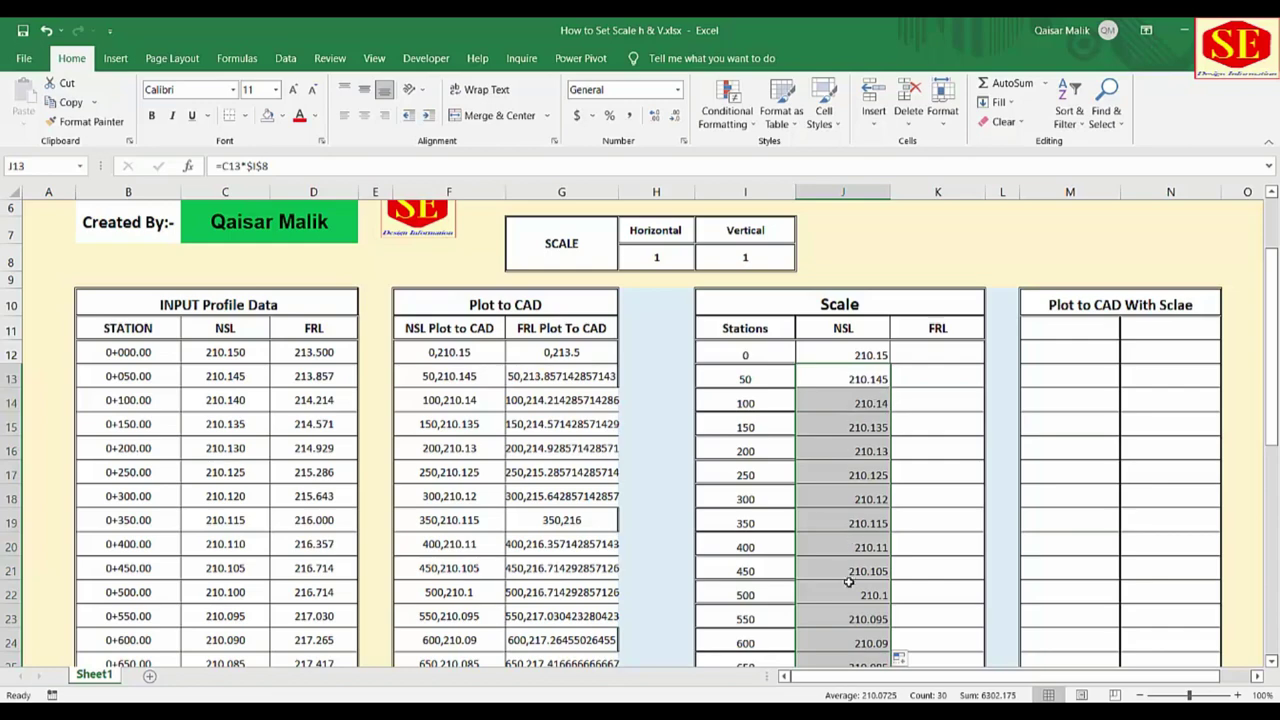
scroll(868, 530, down, 4)
scroll(842, 424, up, 4)
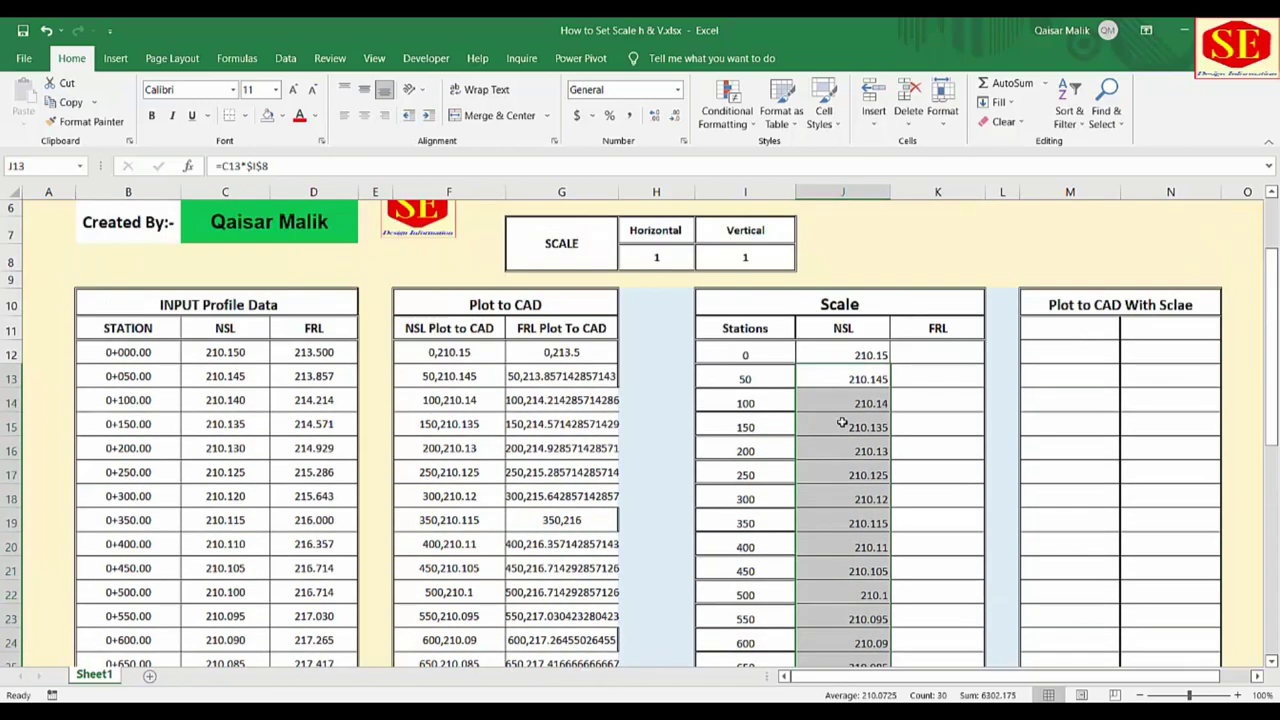
click(762, 259)
Try vertical scale values 2 and 3 in I8, settling on 10
text(2)
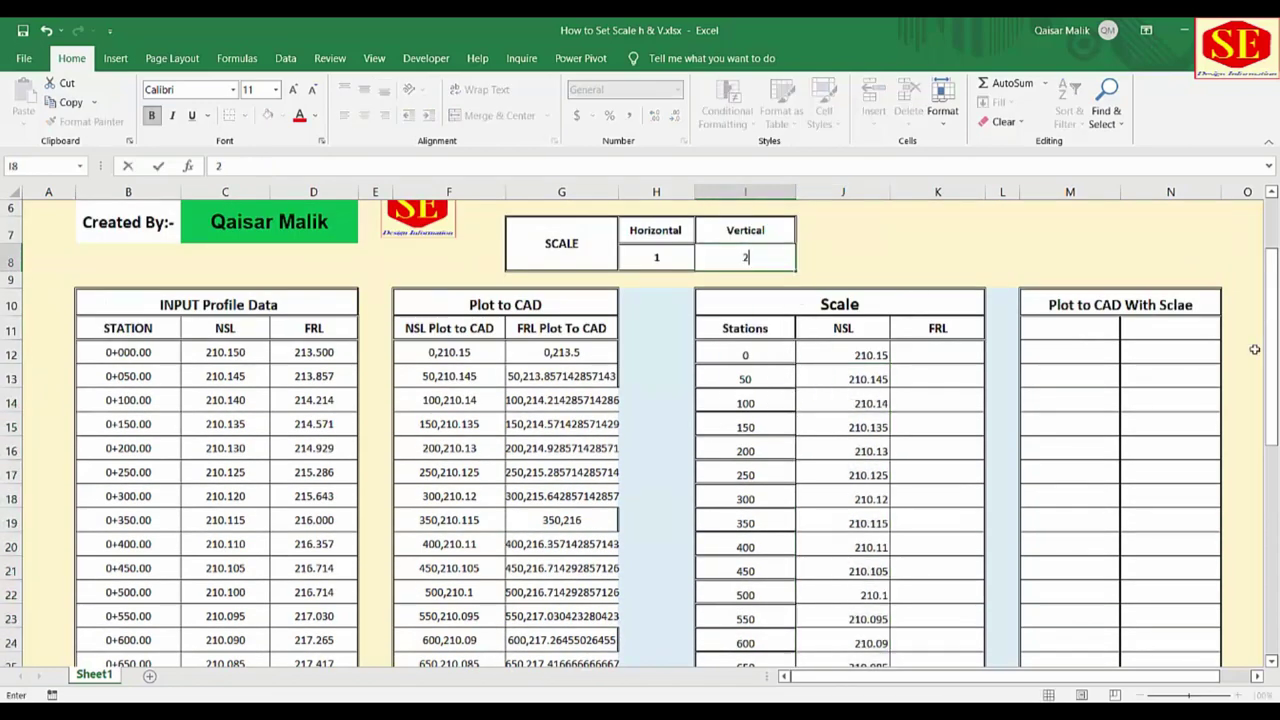
key(Return)
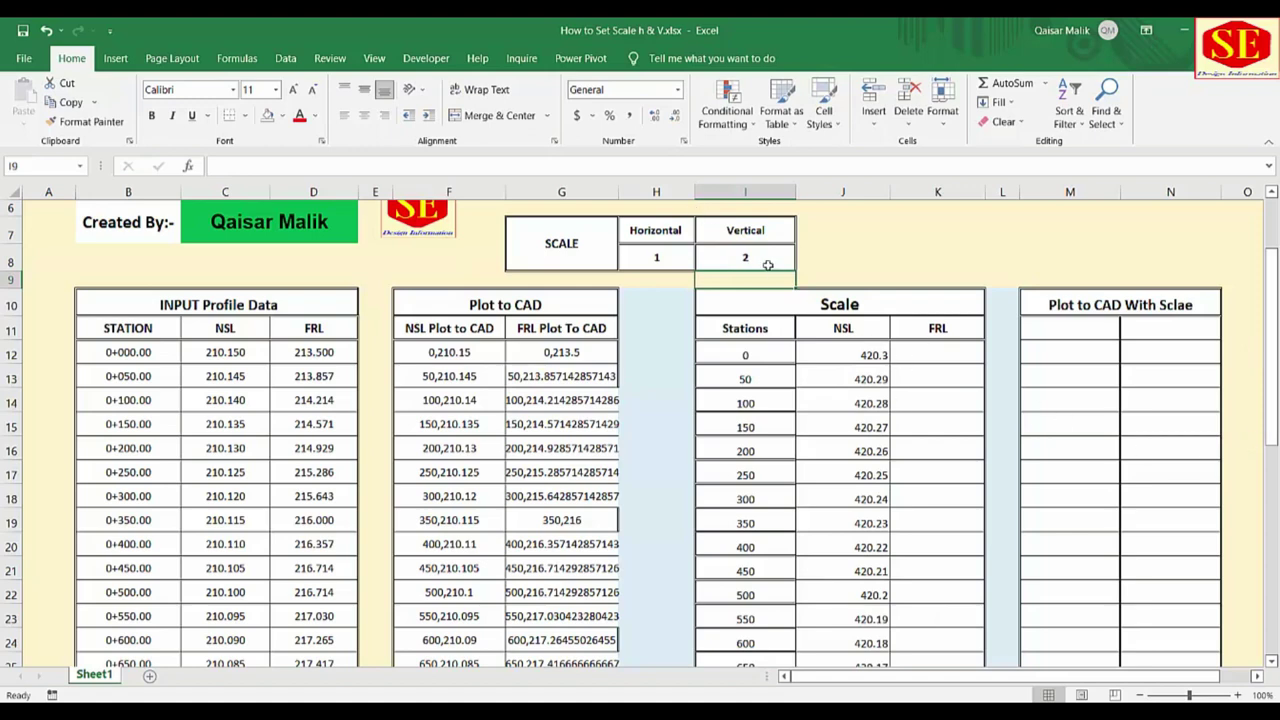
click(765, 262)
text(3)
key(Return)
click(754, 261)
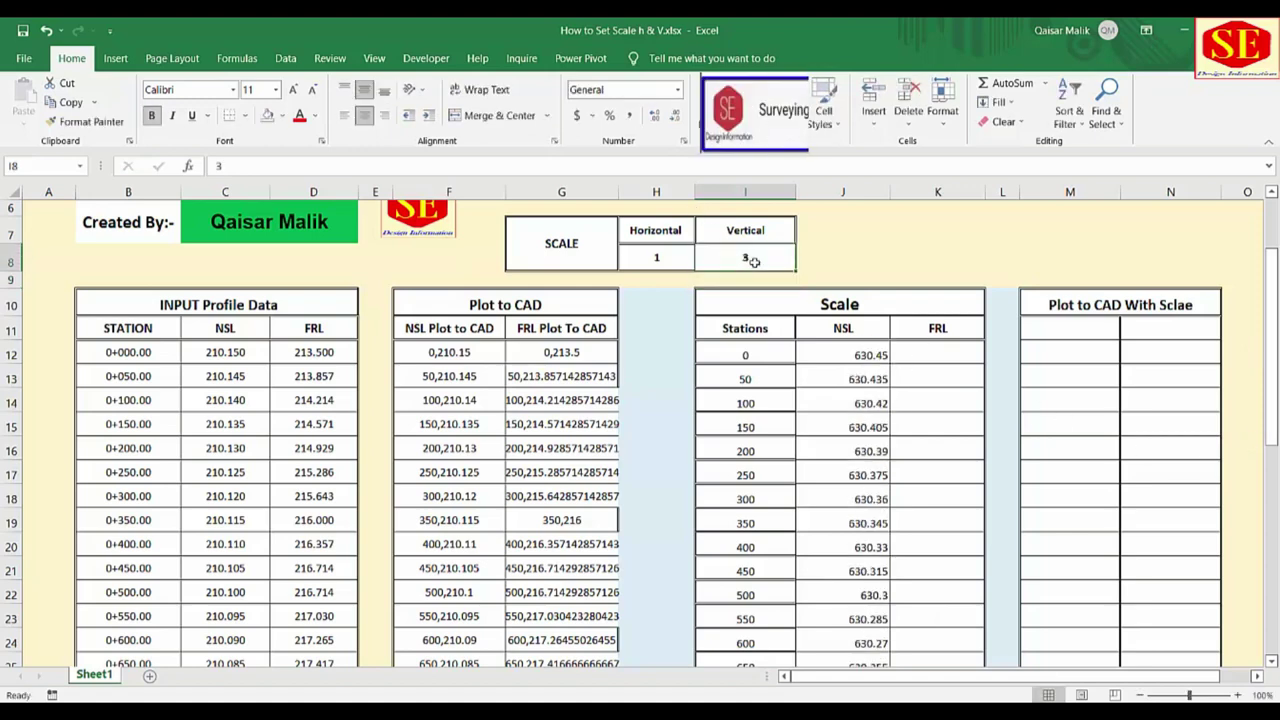
text(10)
key(Return)
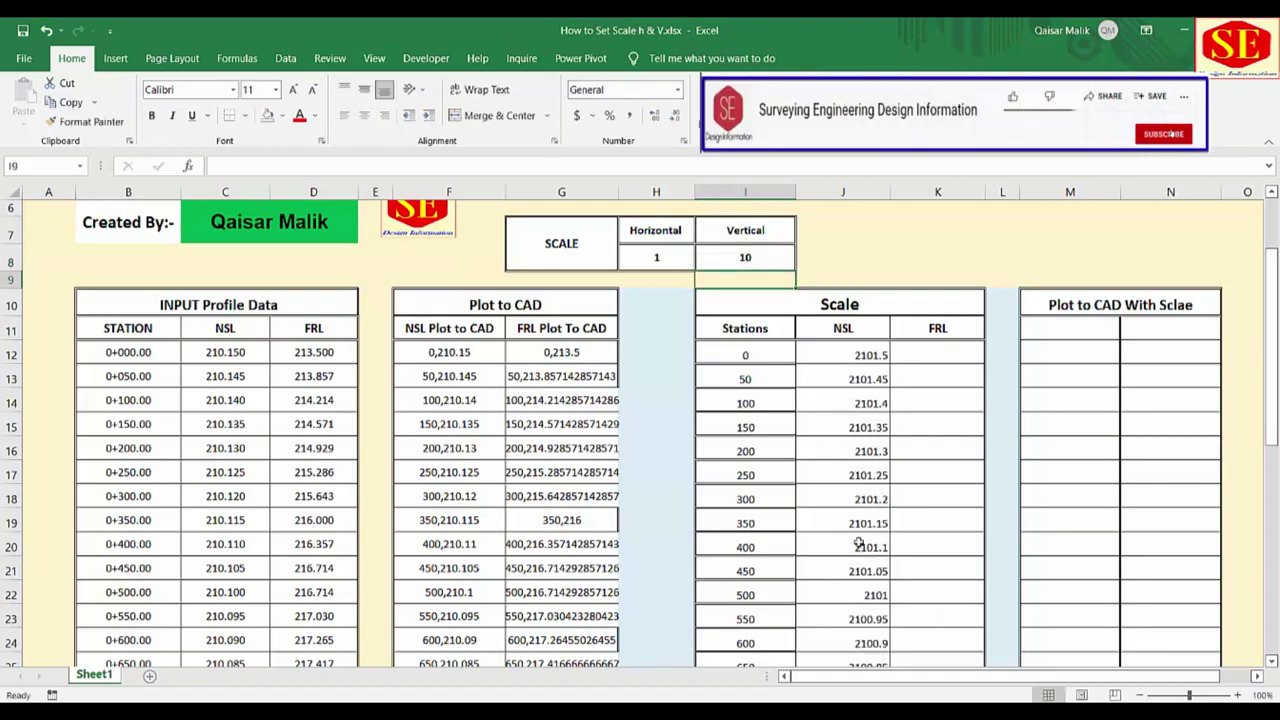
Format the scaled NSL values J12:J42 as Number with three decimals (2101.500 onward)
mouse_move(844, 355)
mouse_down()
mouse_move(866, 648)
mouse_move(862, 623)
mouse_up()
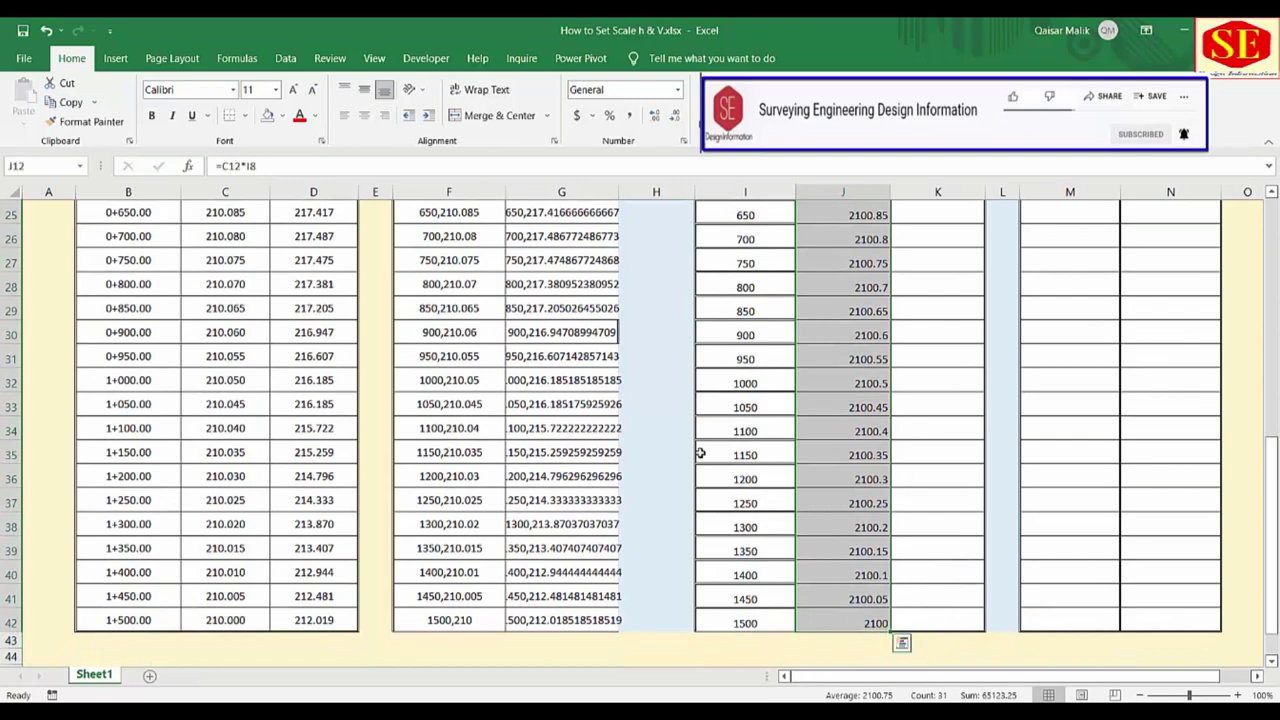
key(ctrl+BackSpace)
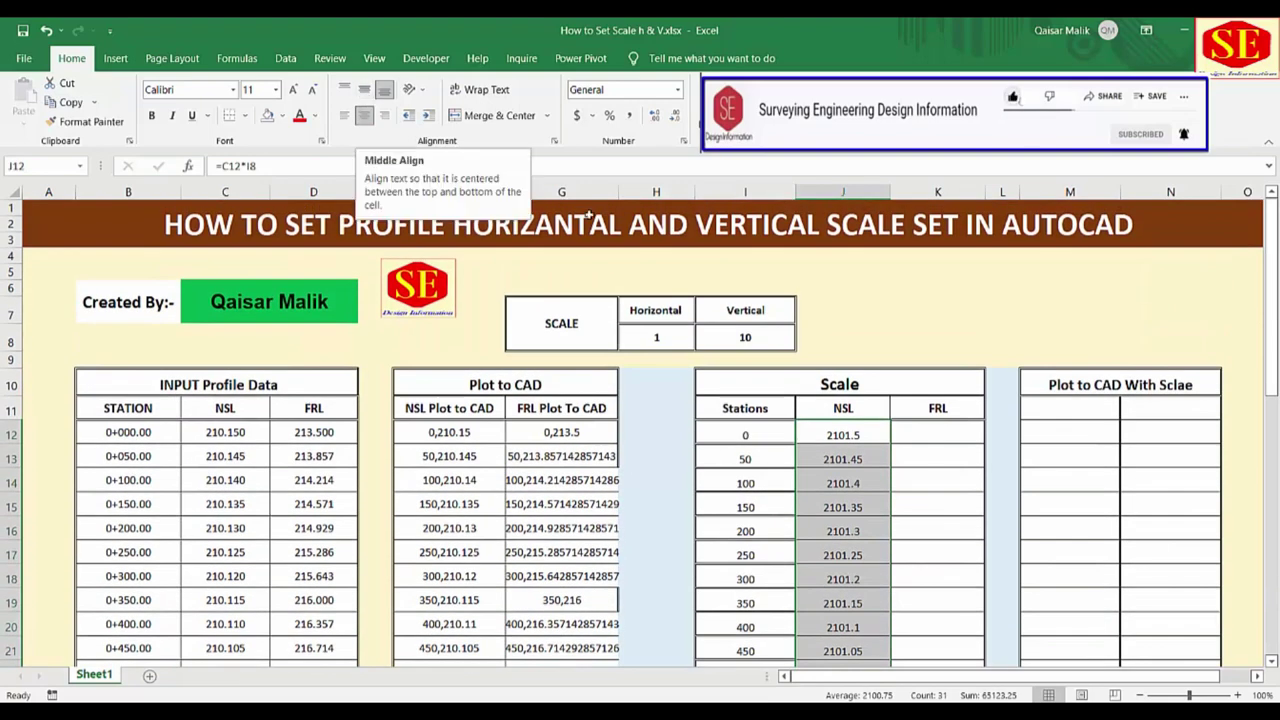
click(674, 115)
click(655, 116)
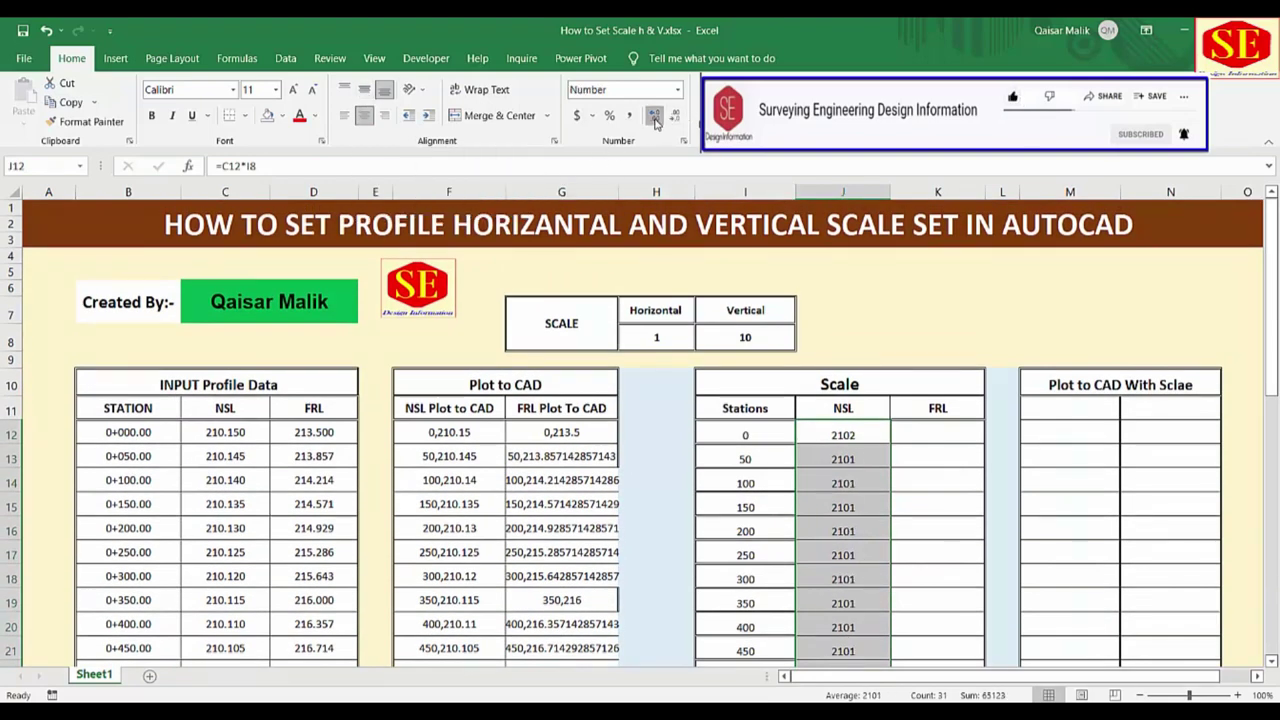
click(655, 116)
click(655, 116)
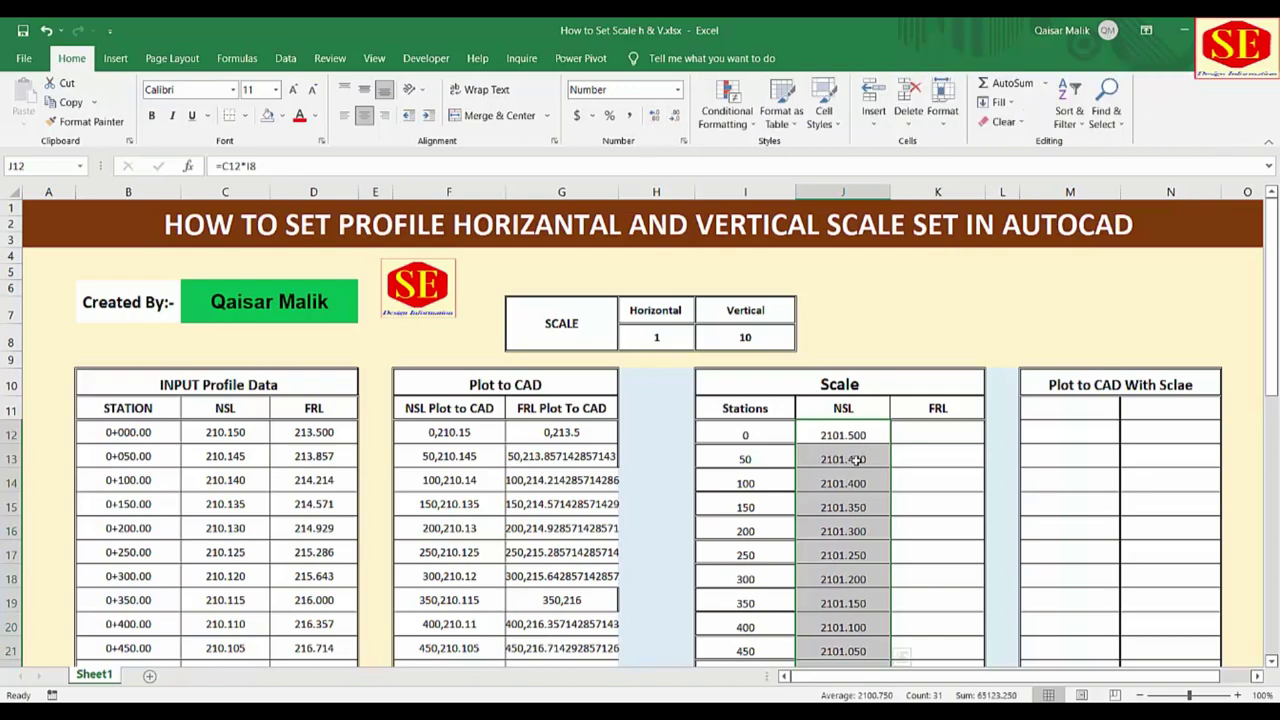
click(935, 434)
text(=)
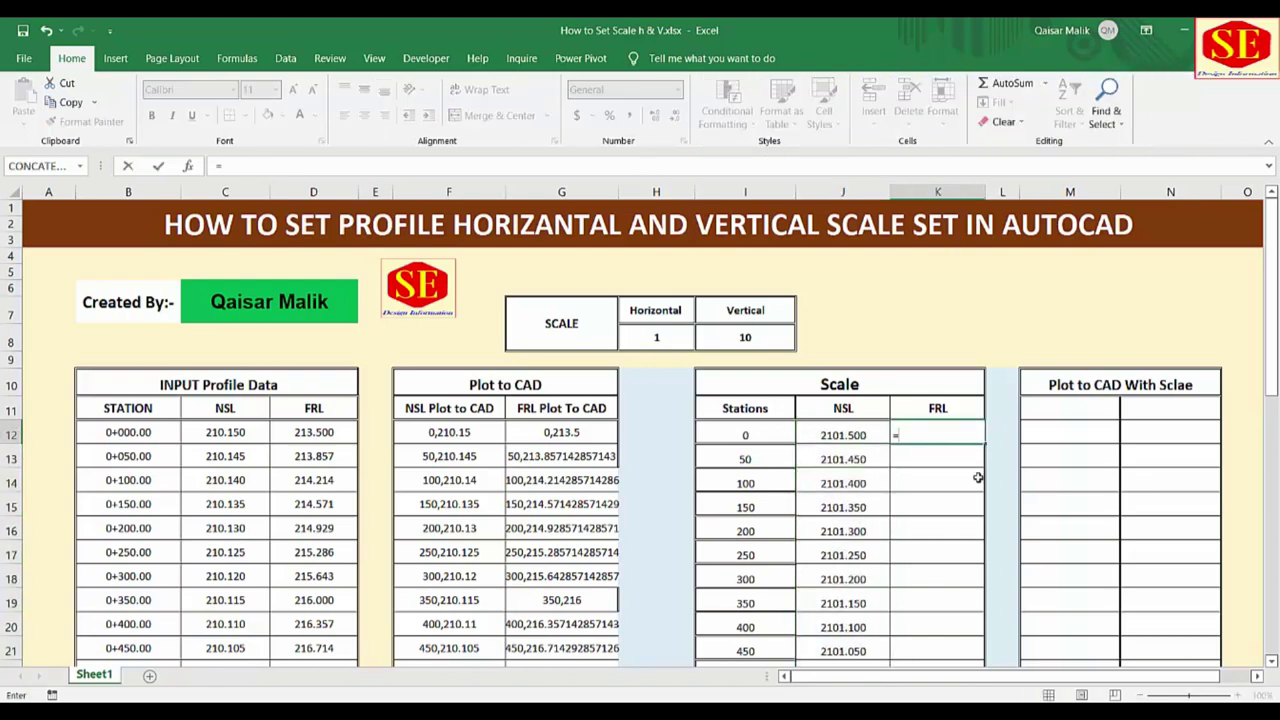
click(324, 431)
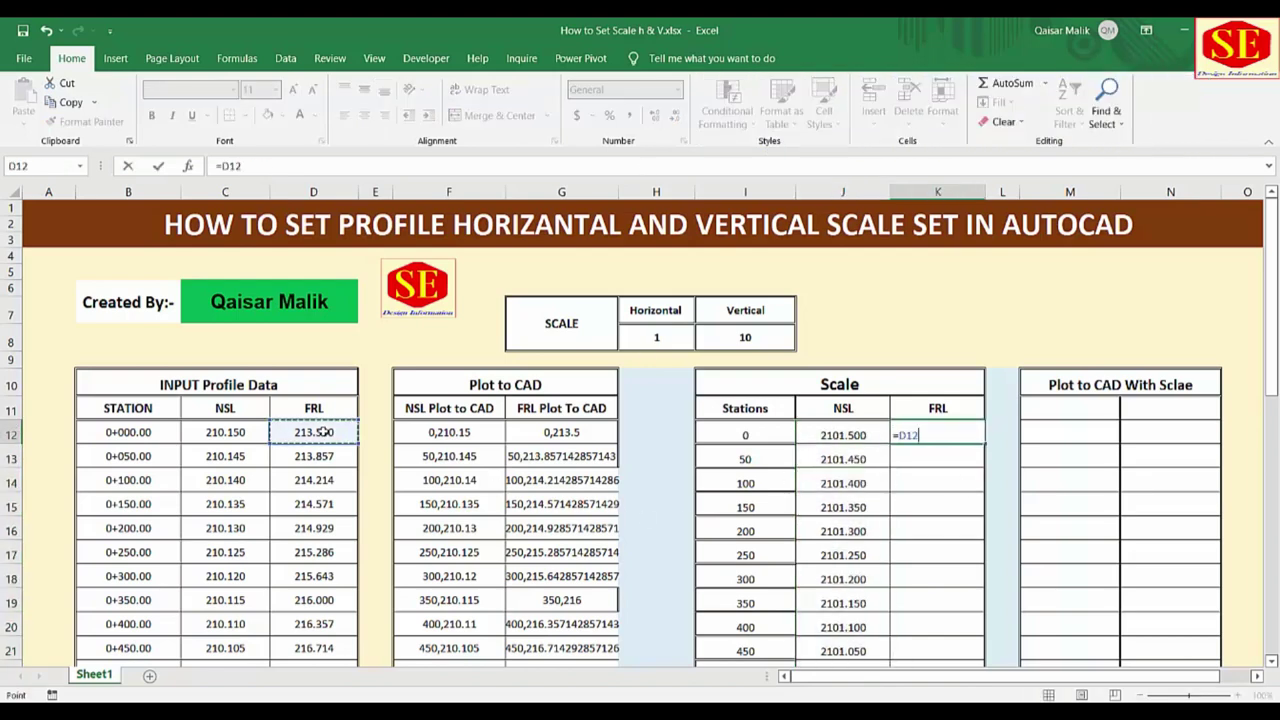
text(*)
click(745, 340)
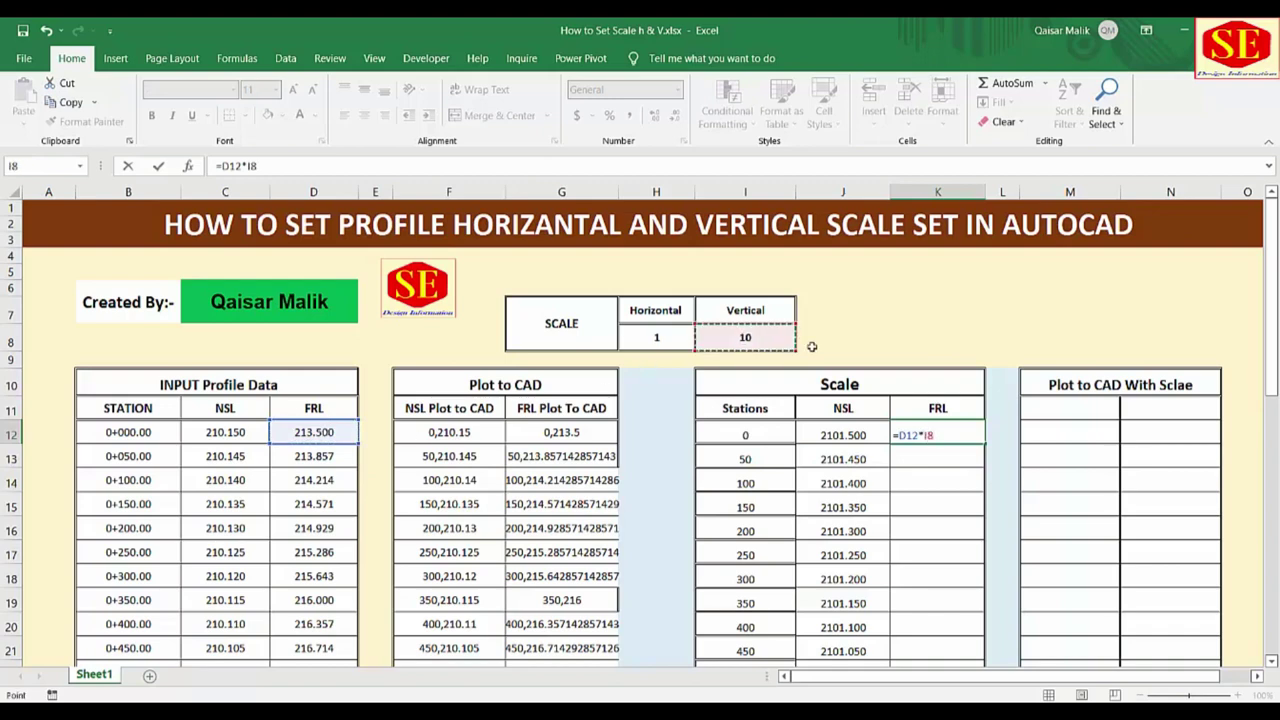
key(Return)
text(=)
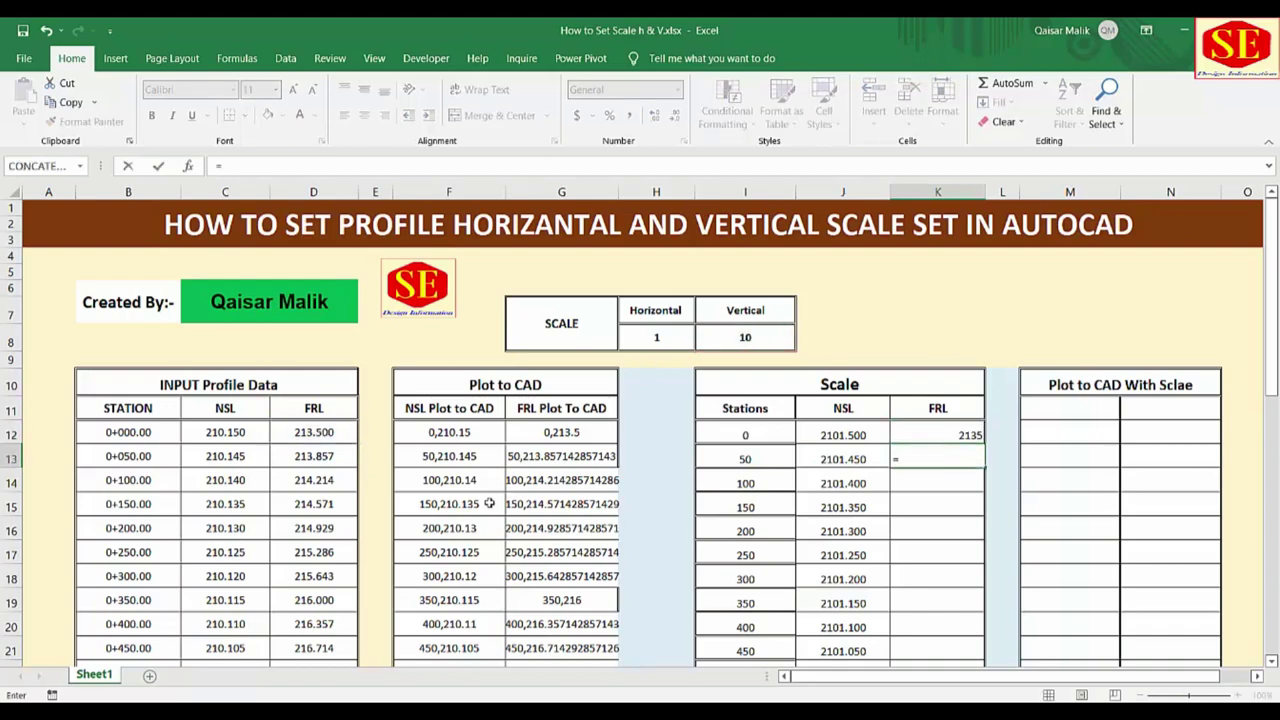
click(314, 458)
text(*)
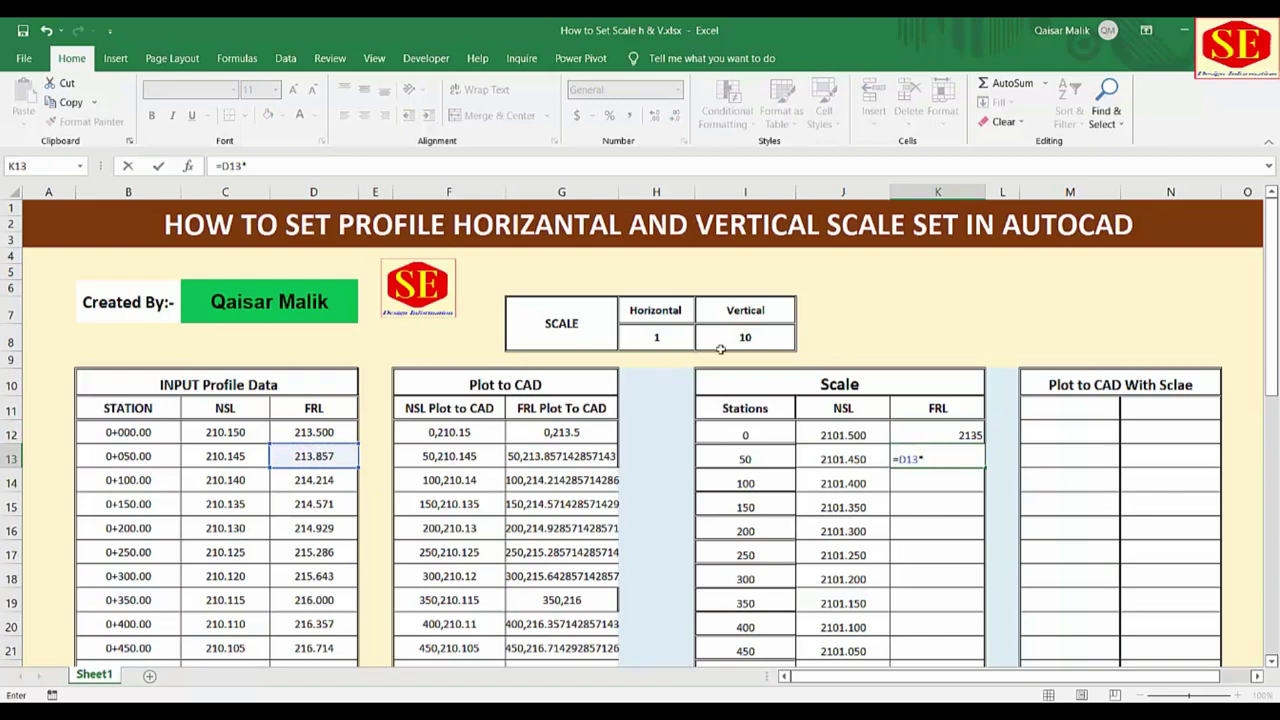
click(720, 347)
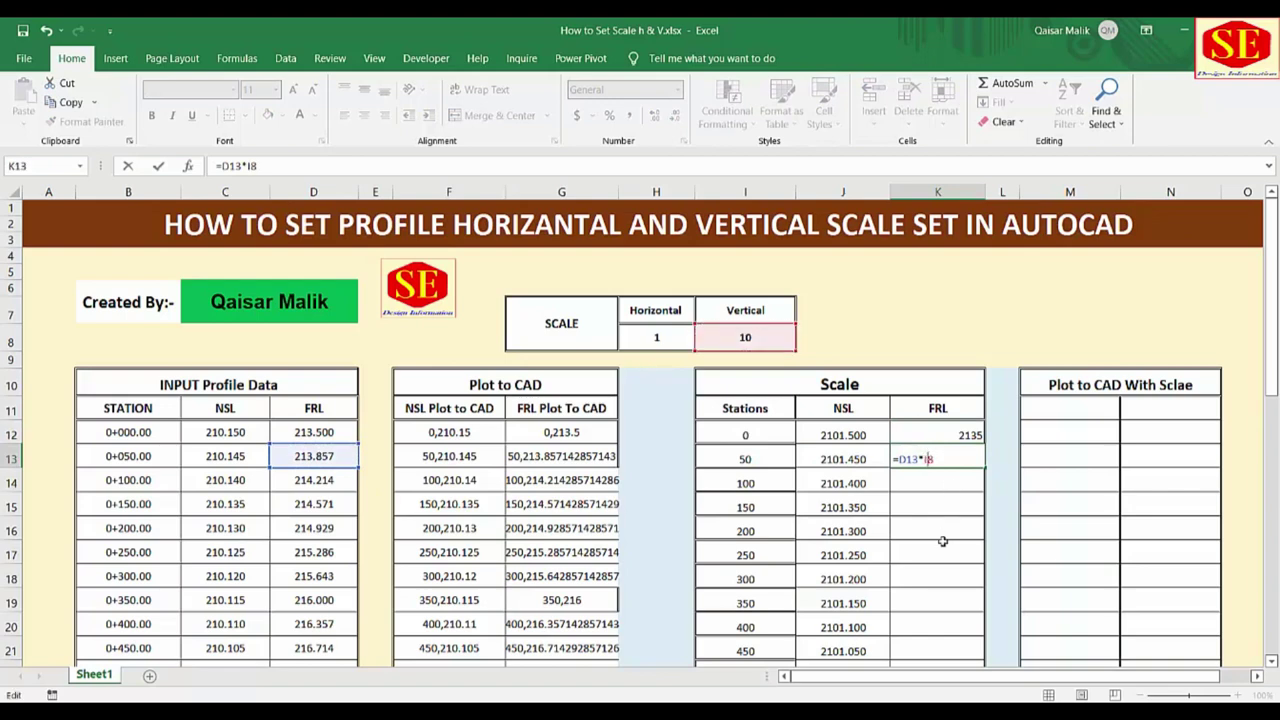
key(F4)
key(Return)
click(964, 460)
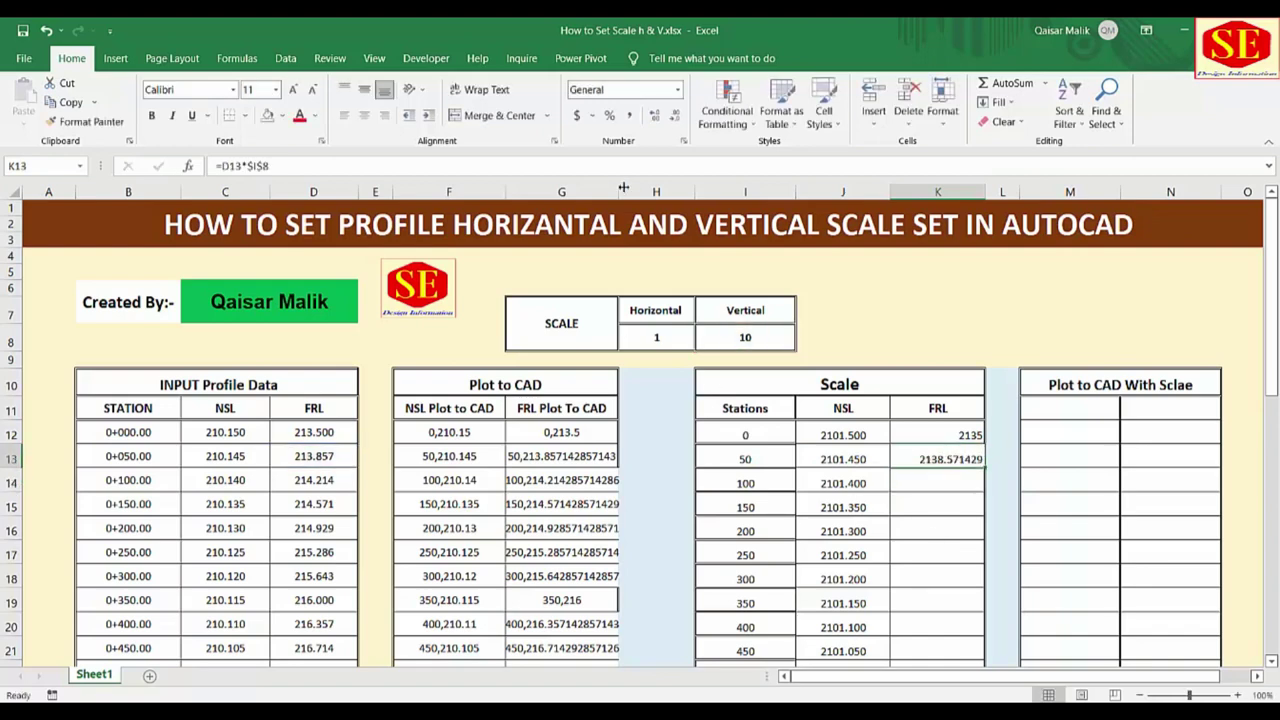
click(676, 116)
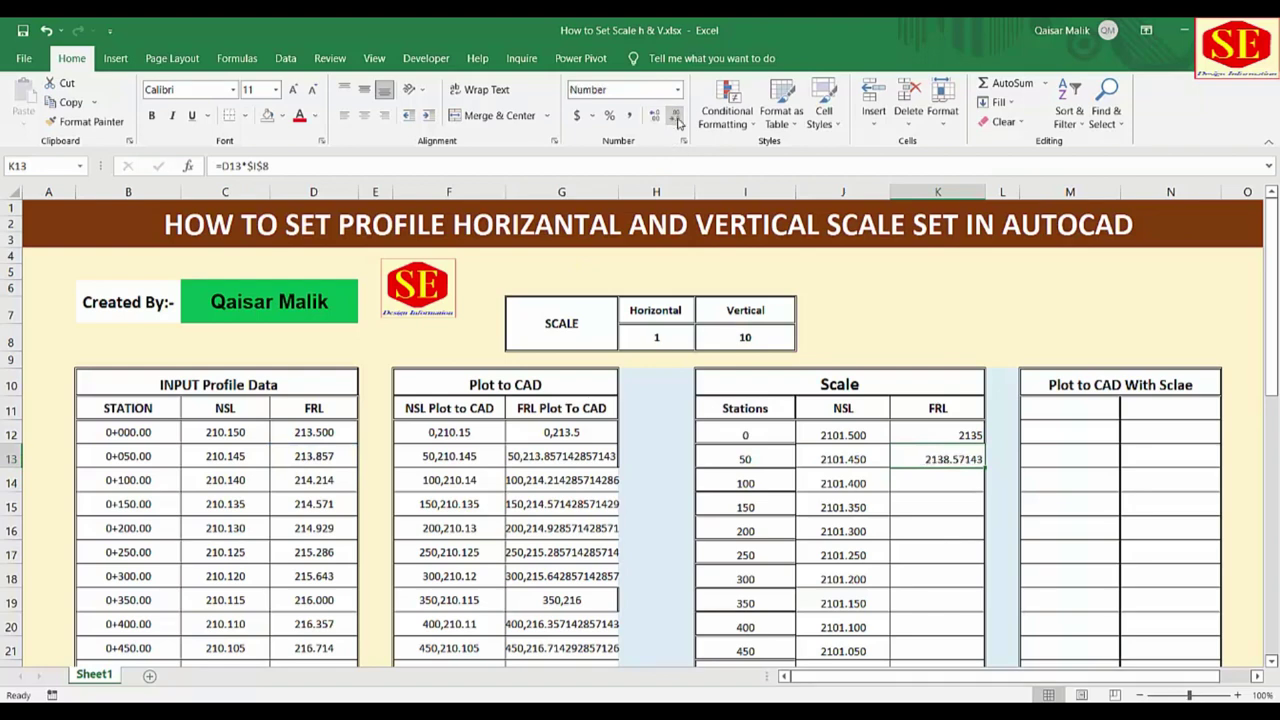
click(676, 116)
click(676, 116)
click(960, 432)
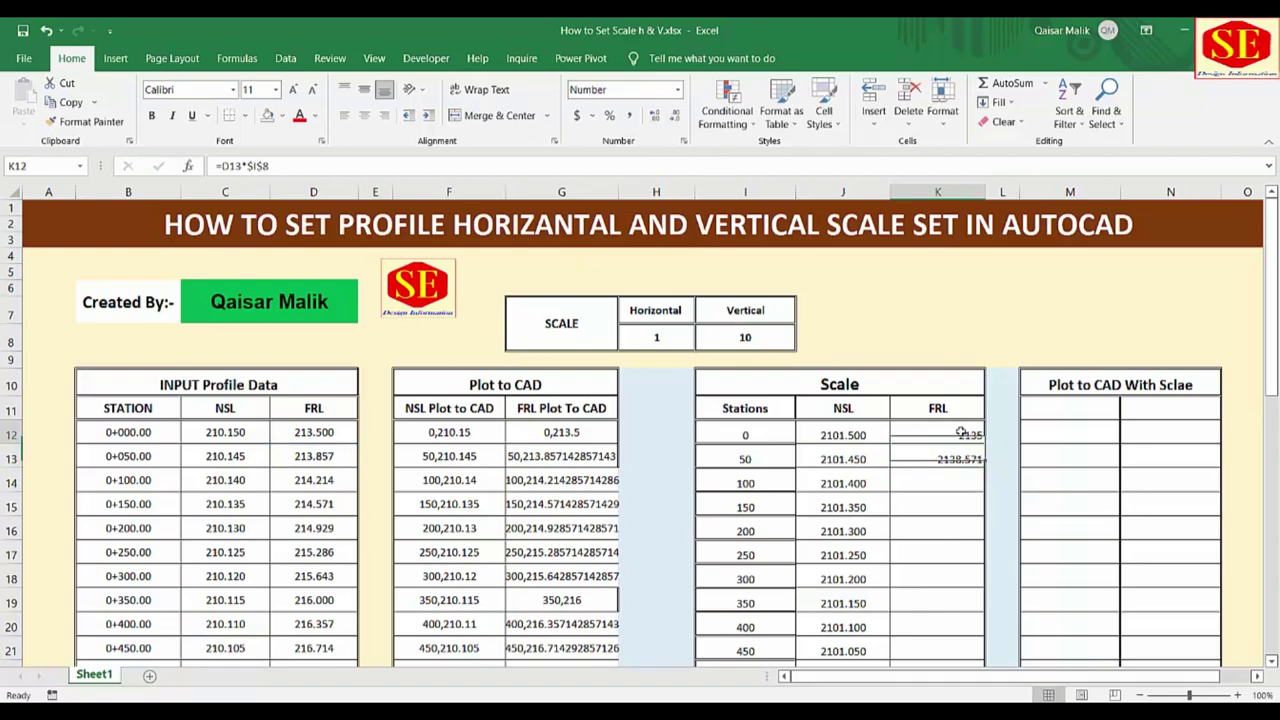
drag(960, 432, 958, 459)
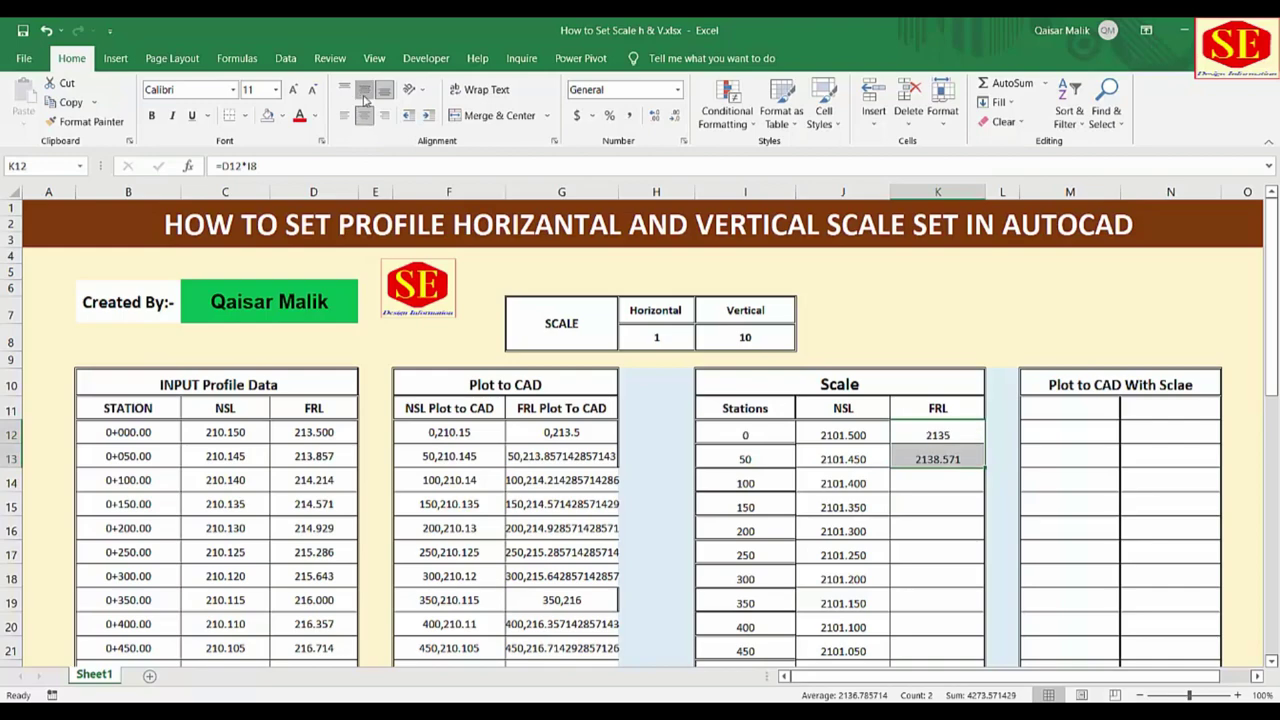
click(364, 92)
click(958, 458)
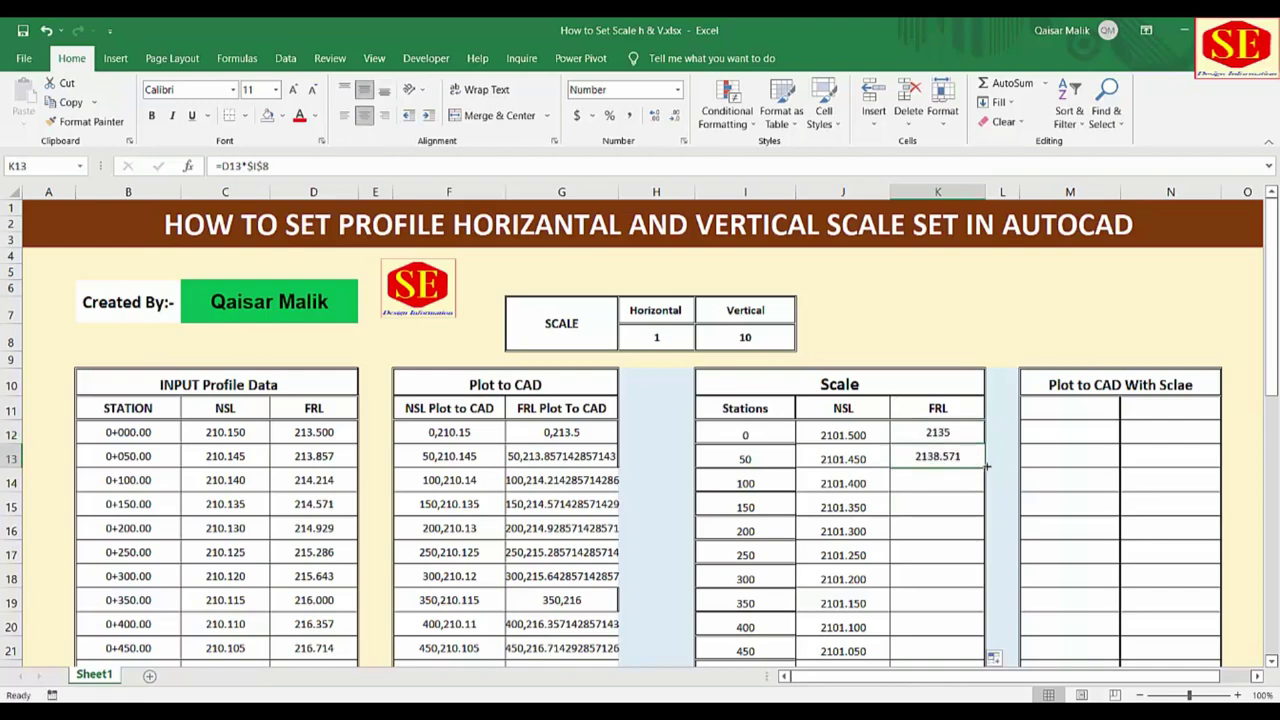
double_click(984, 466)
scroll(922, 590, down, 4)
scroll(922, 590, down, 1)
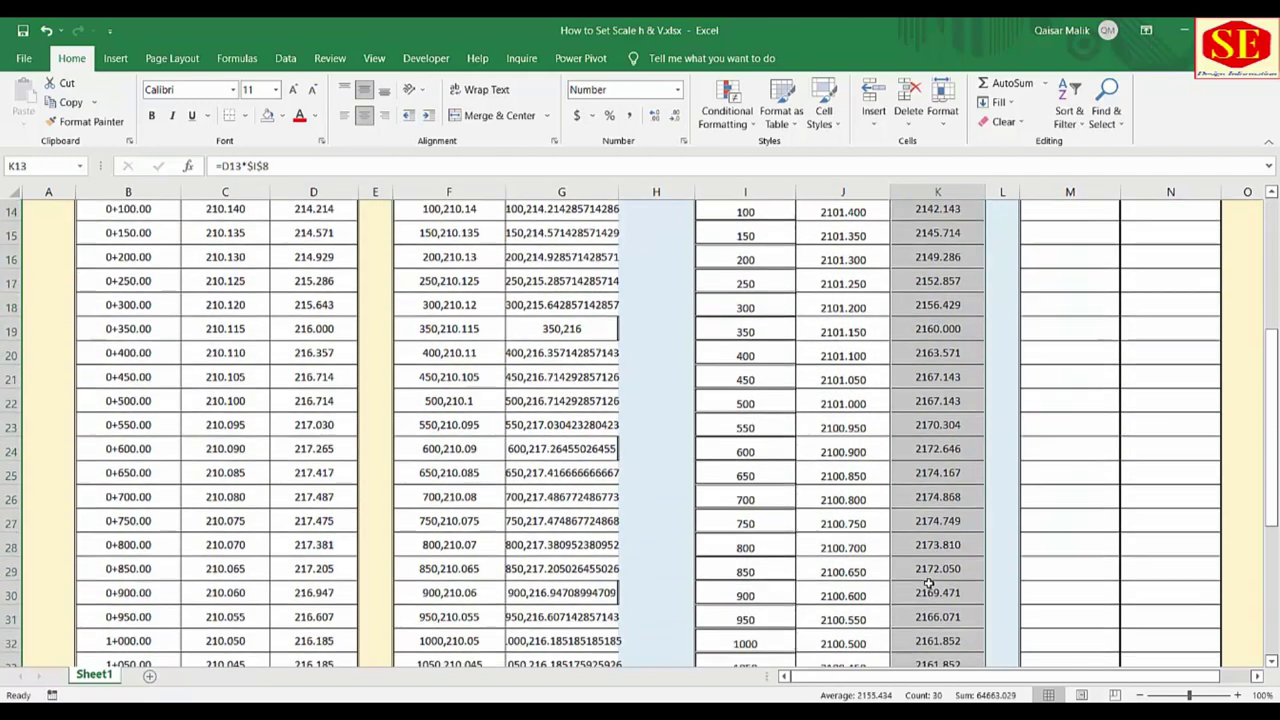
scroll(922, 590, down, 4)
scroll(924, 570, up, 2)
scroll(926, 541, up, 5)
click(918, 384)
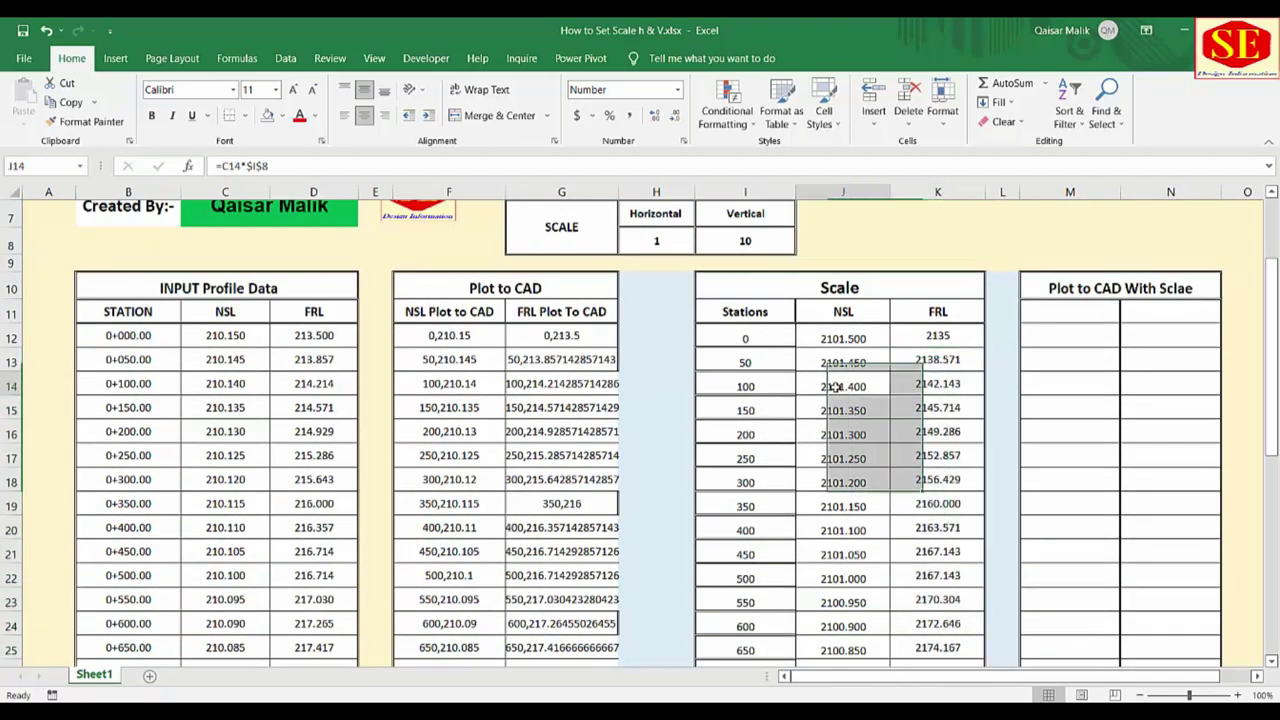
click(718, 382)
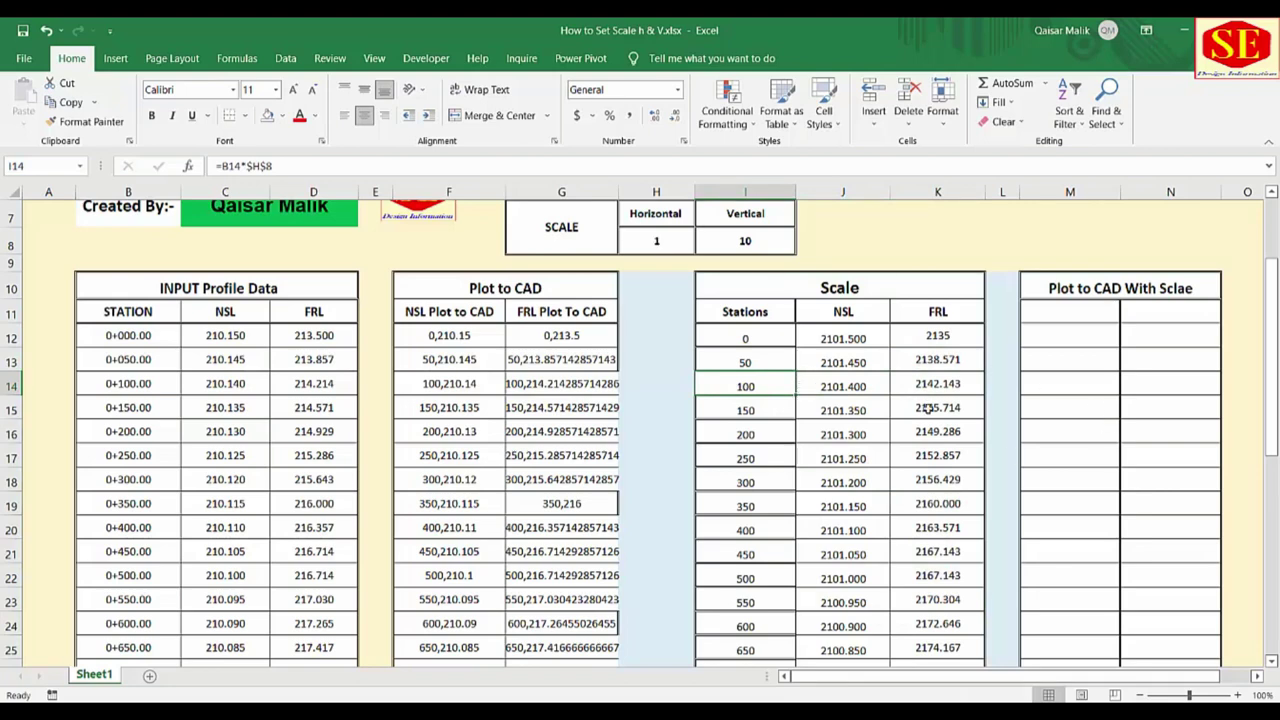
click(490, 289)
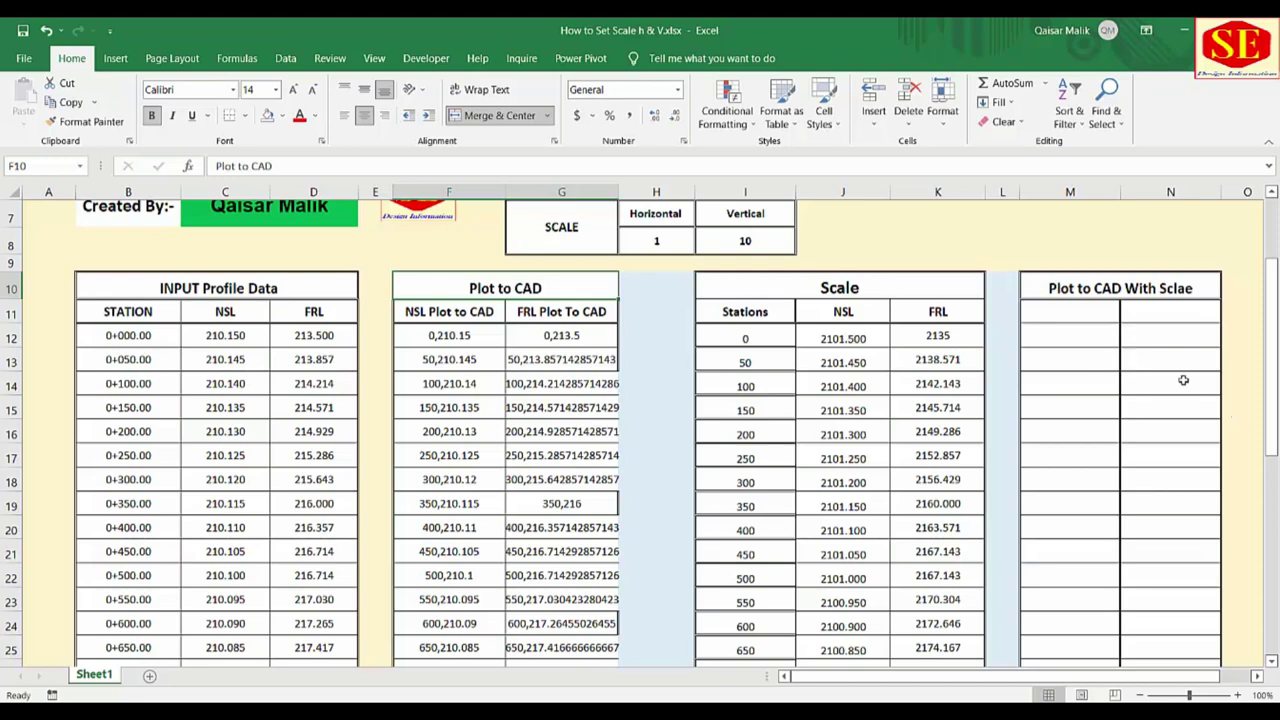
Build station,NSL coordinate formulas in M12 and M13 joining stations 0 and 50 with their scaled NSL levels
click(1082, 337)
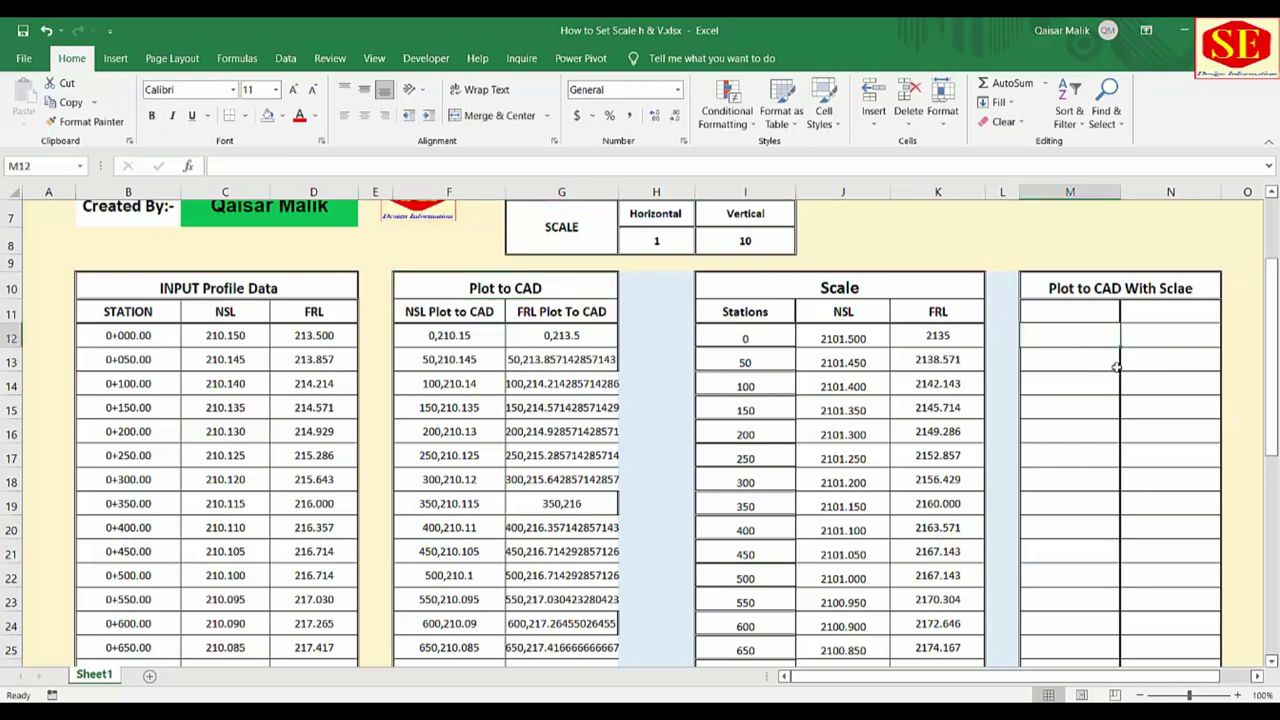
text(=)
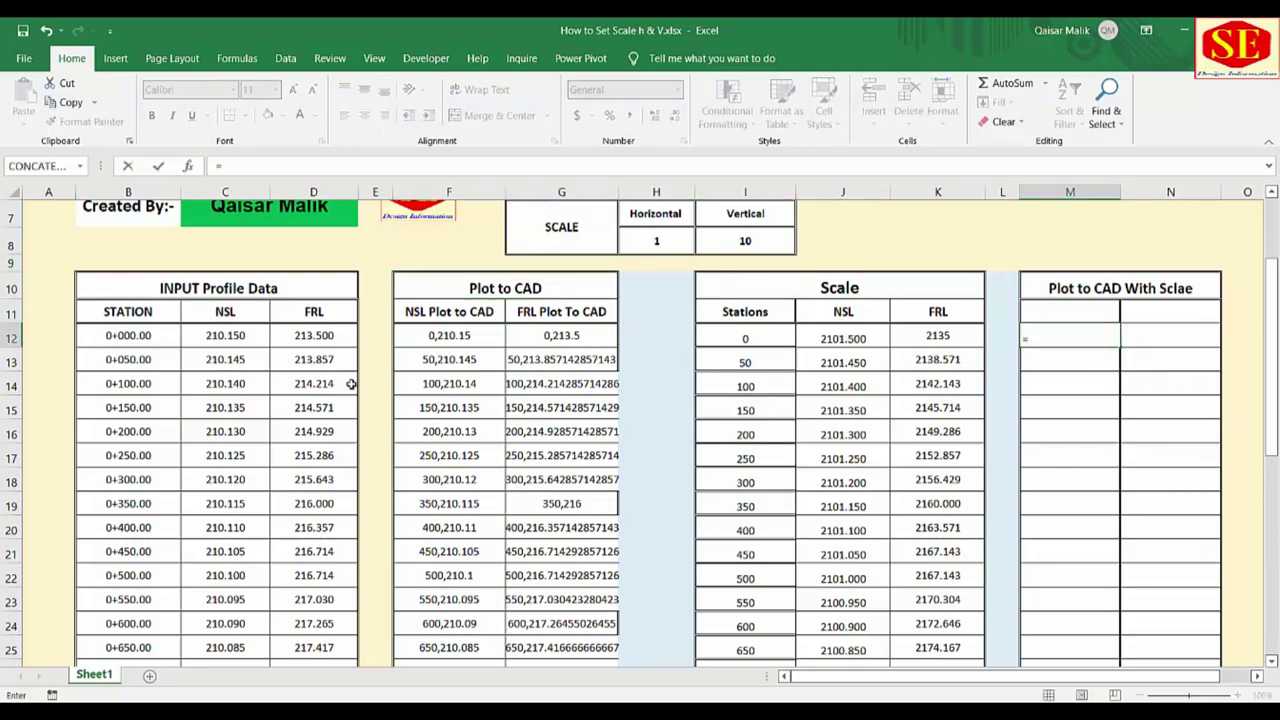
click(763, 340)
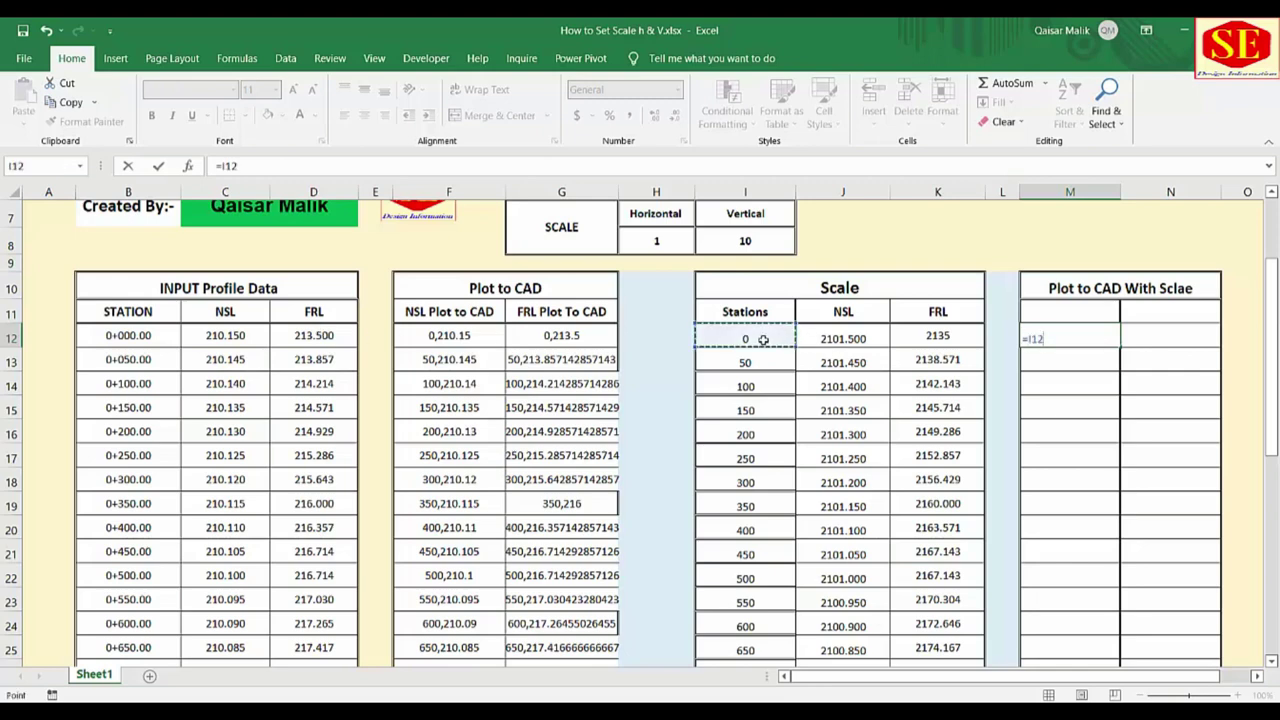
text(&","&)
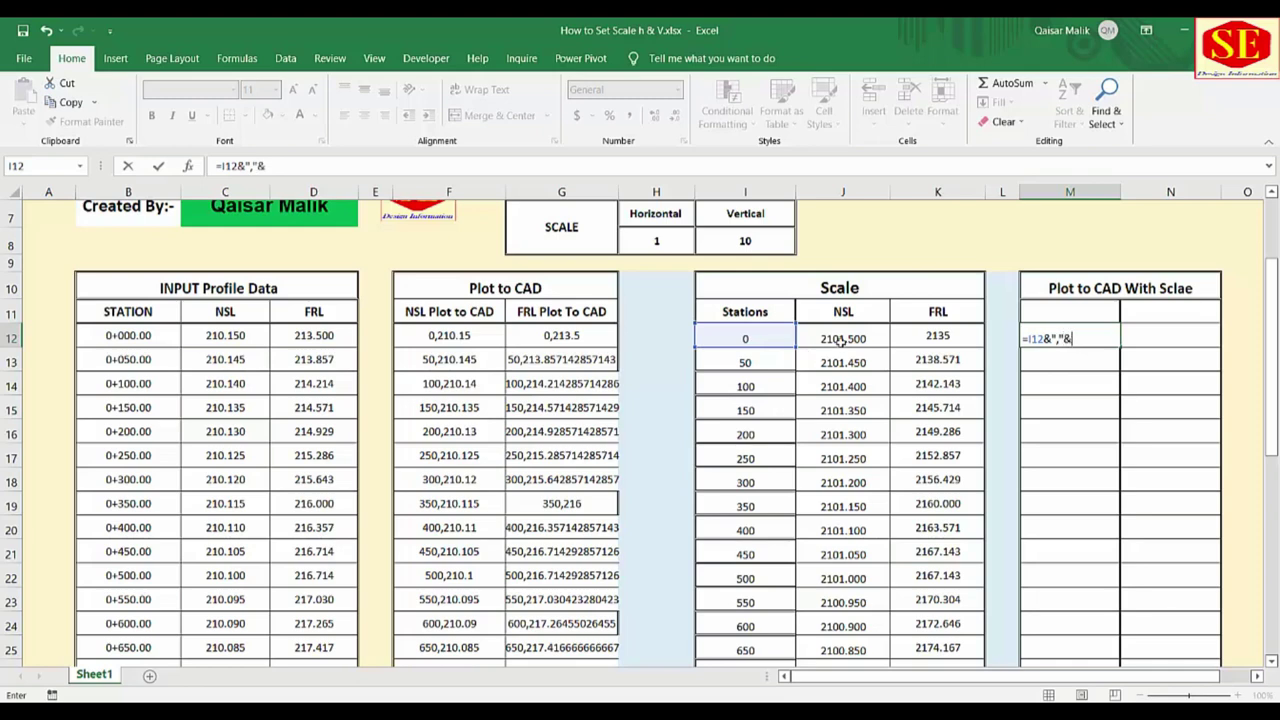
click(840, 340)
key(Return)
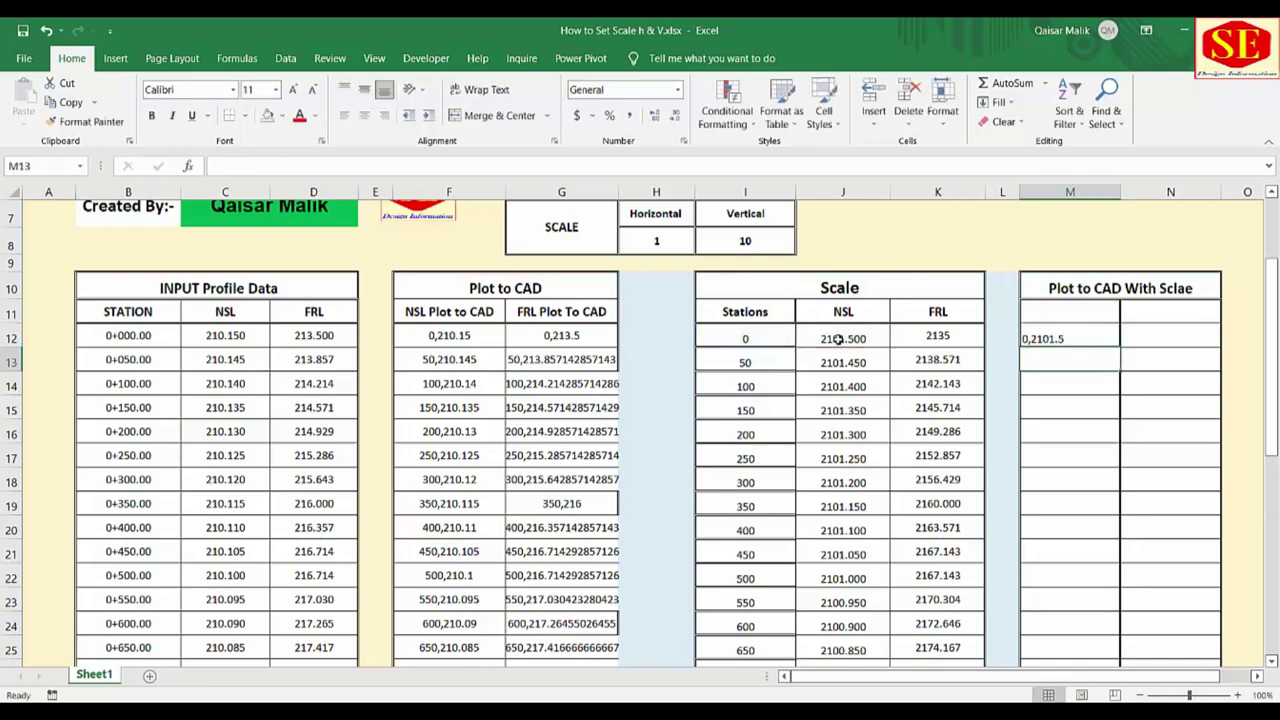
text(=)
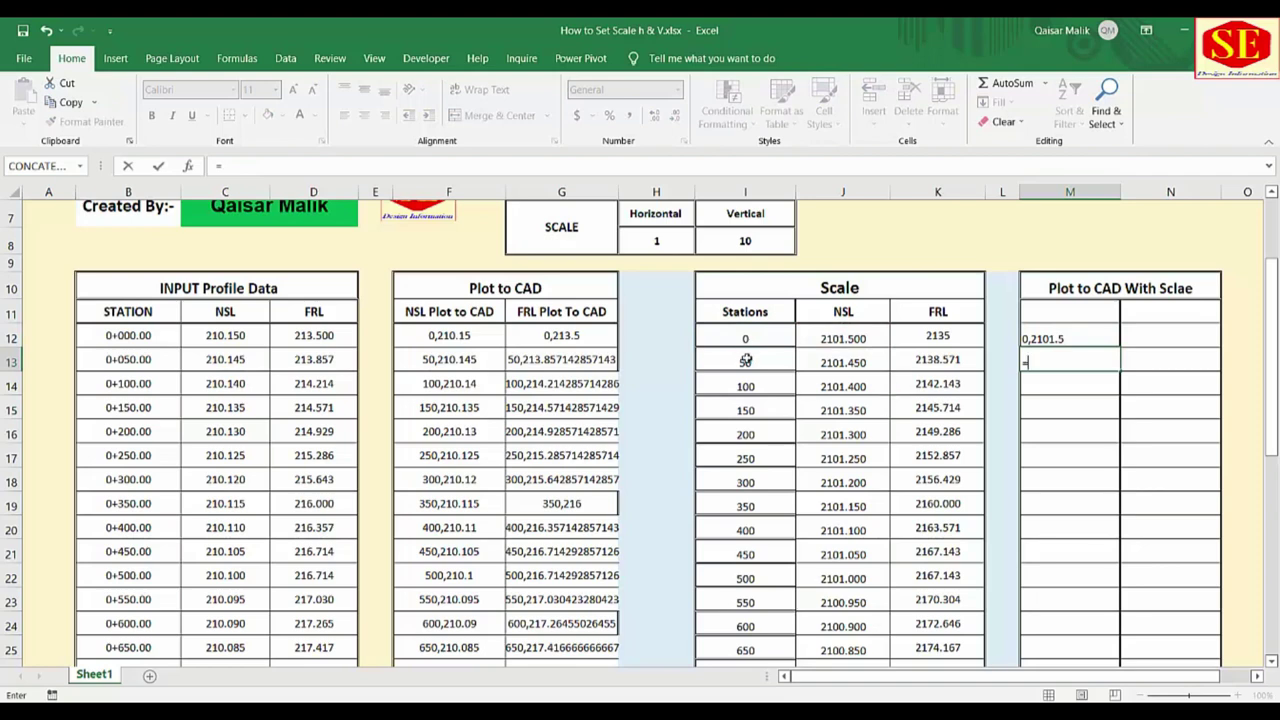
click(745, 360)
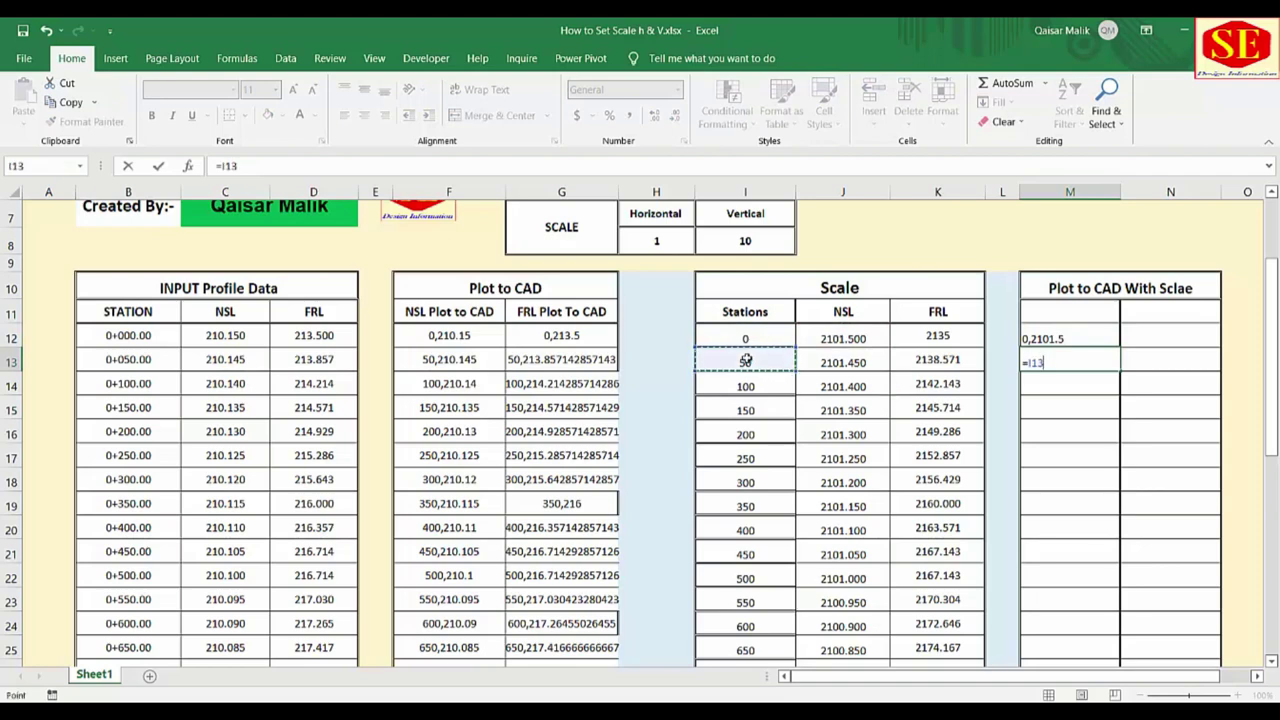
text(&","&)
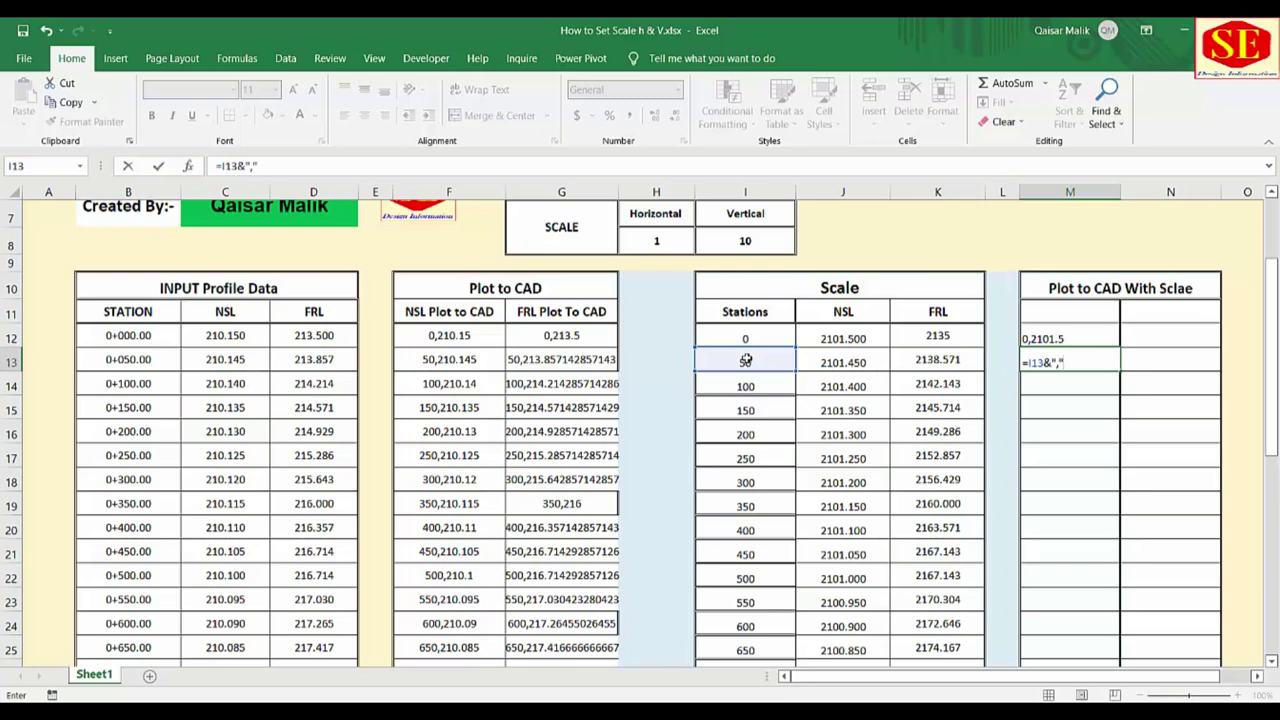
click(831, 362)
key(Return)
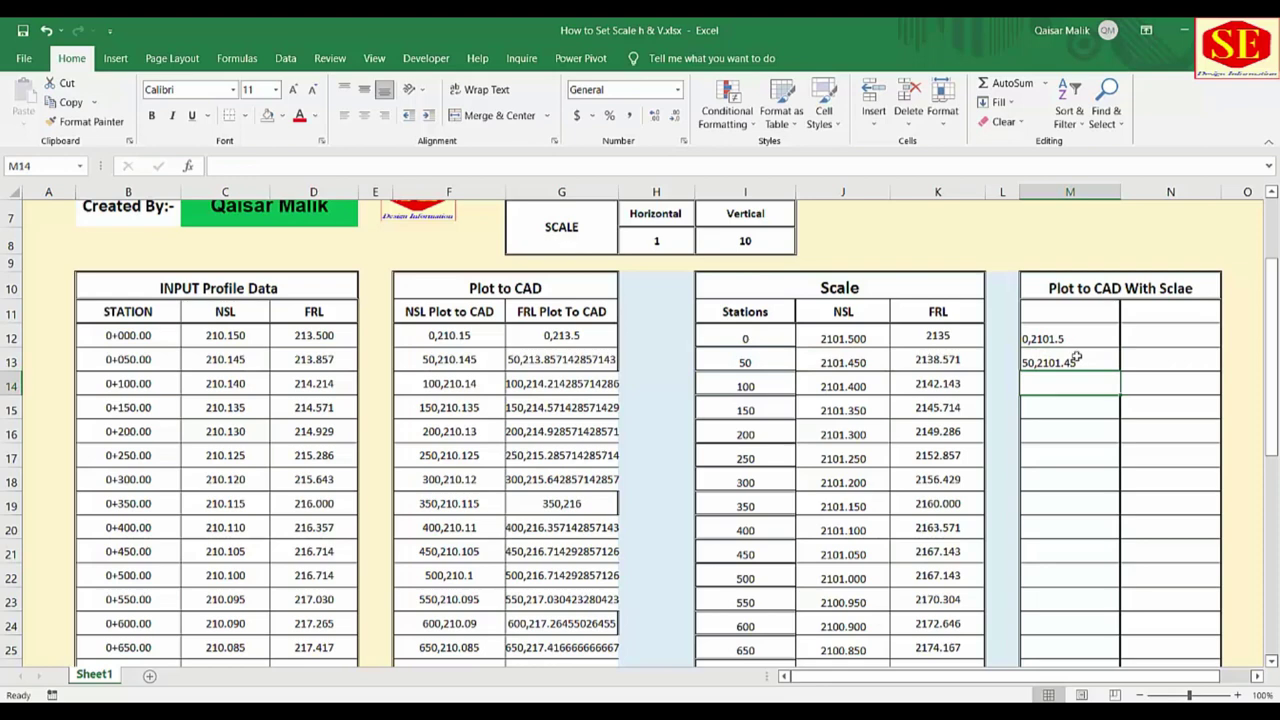
Centre the two coordinate cells and fill the formula down to station 1500
drag(1076, 358, 1065, 338)
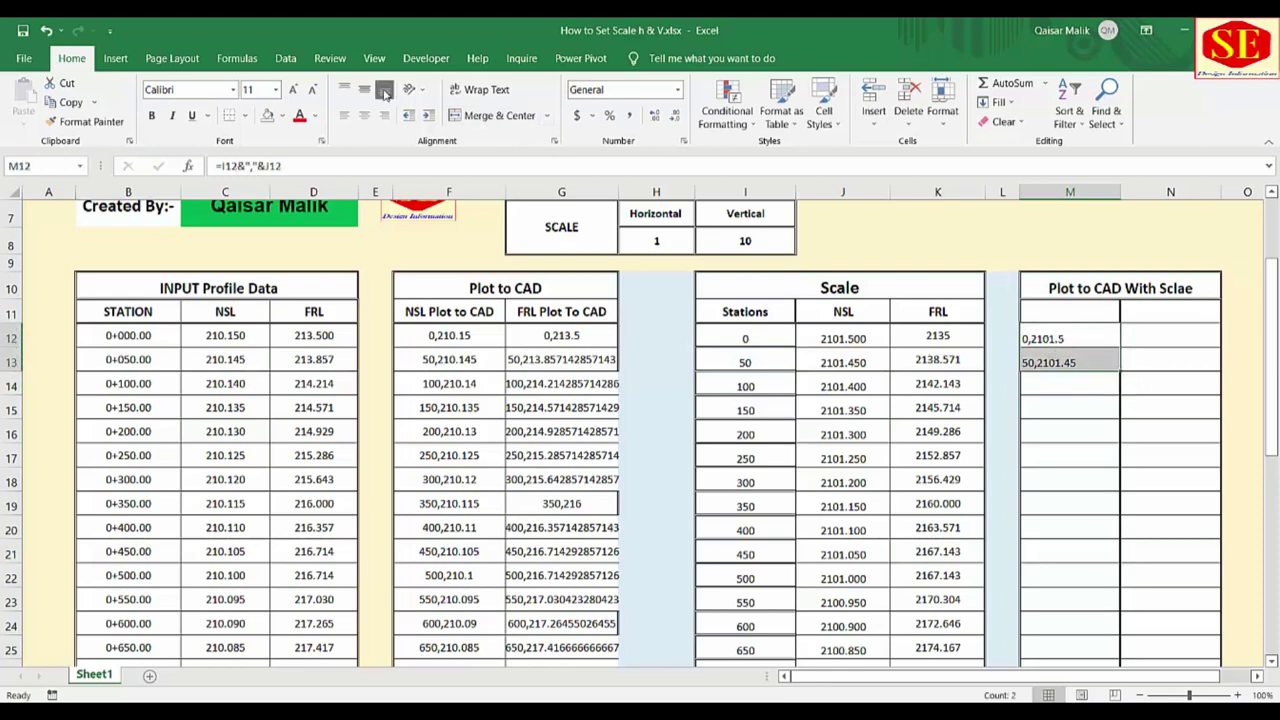
click(364, 115)
click(364, 89)
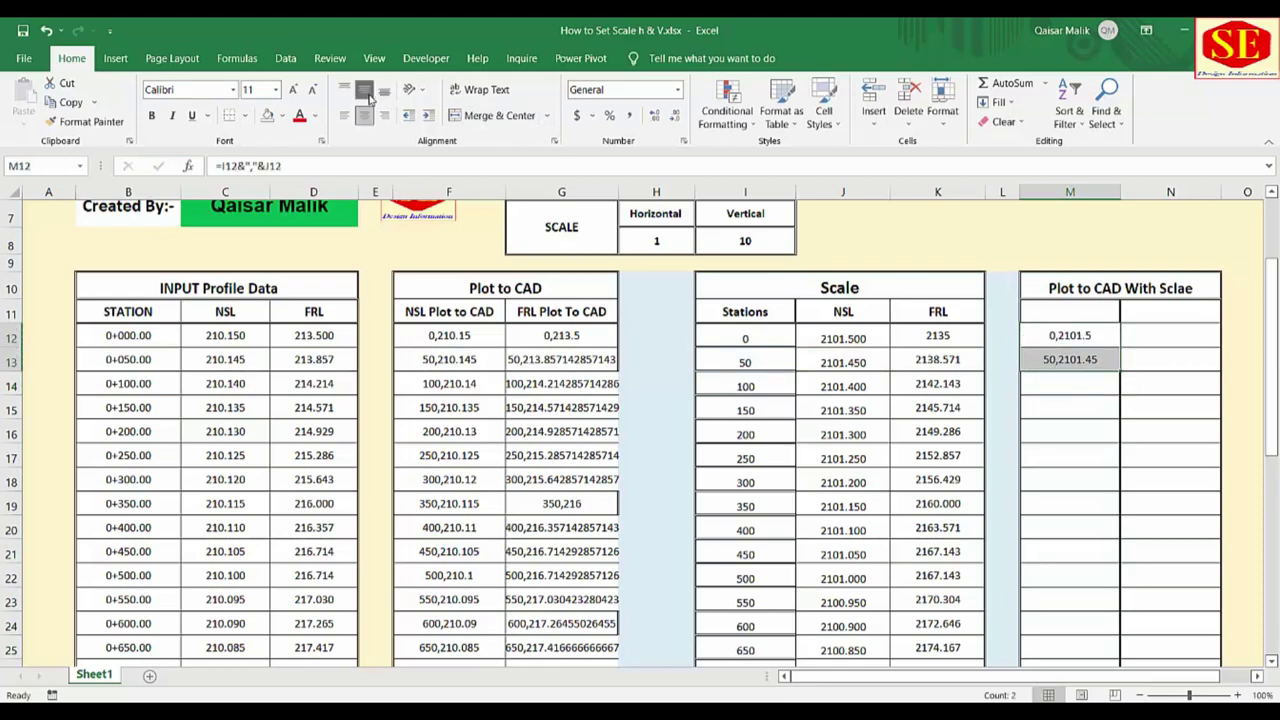
click(1101, 368)
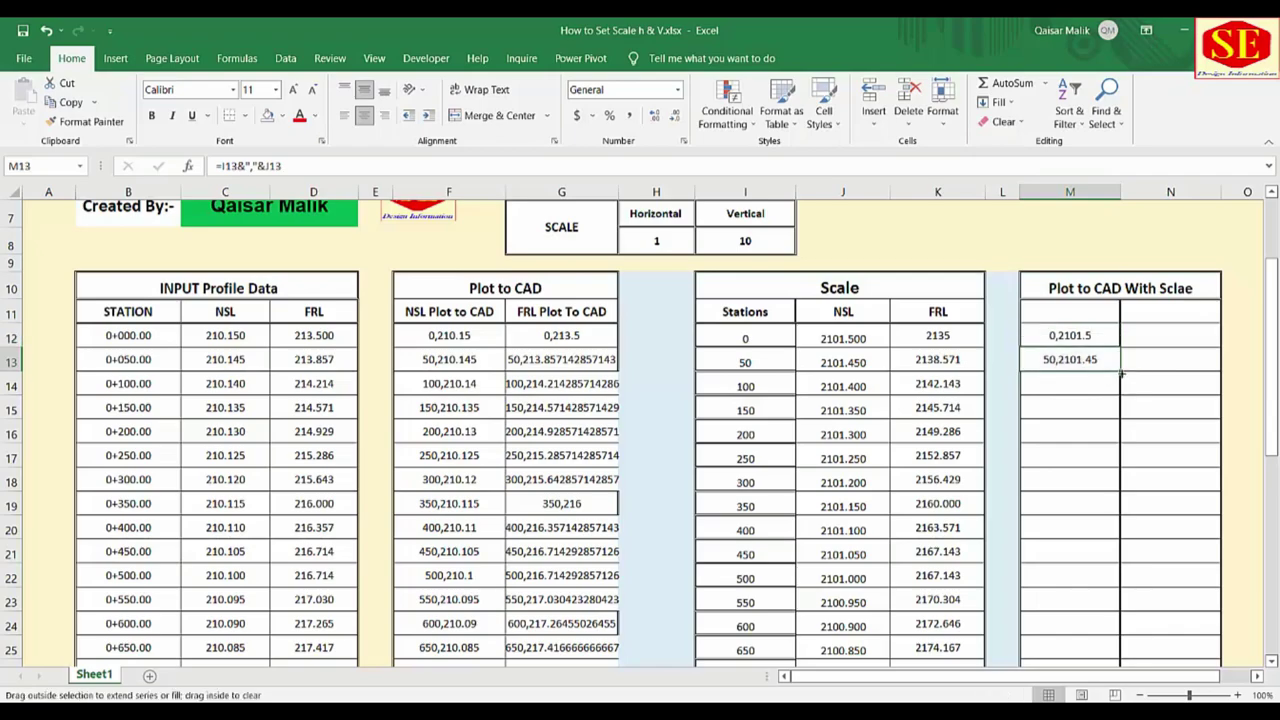
drag(1121, 413, 1100, 586)
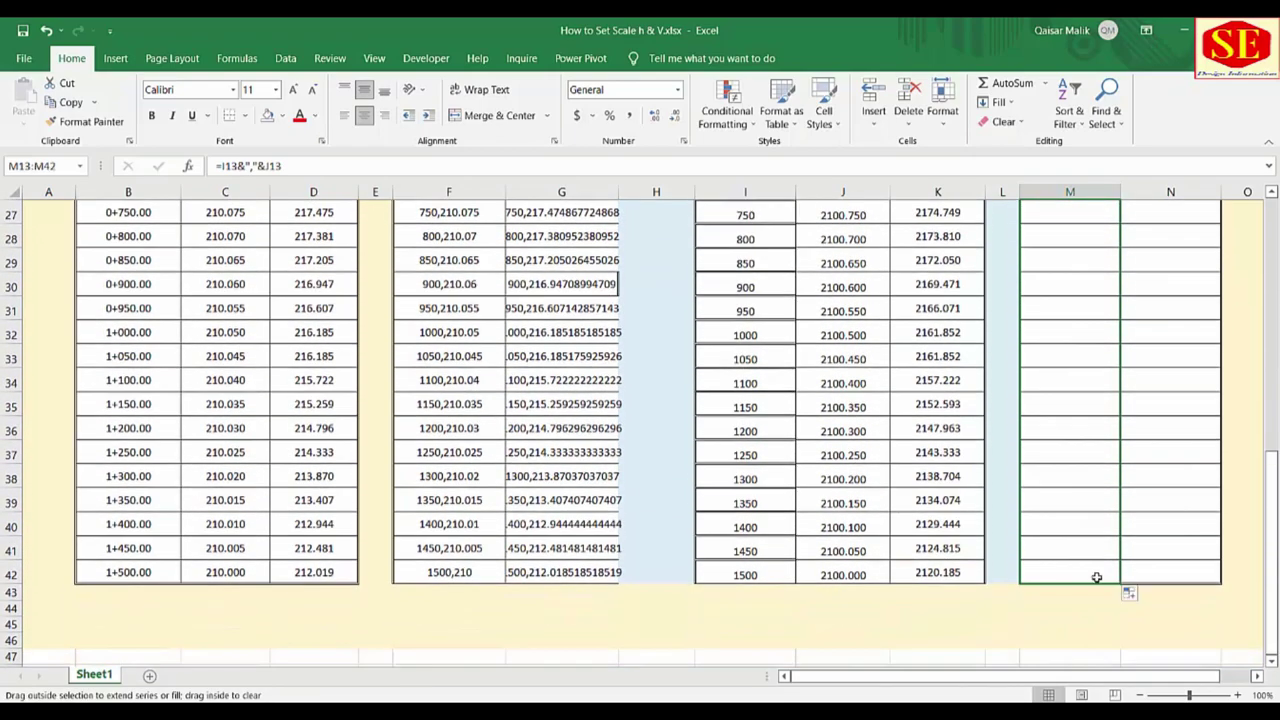
double_click(1070, 428)
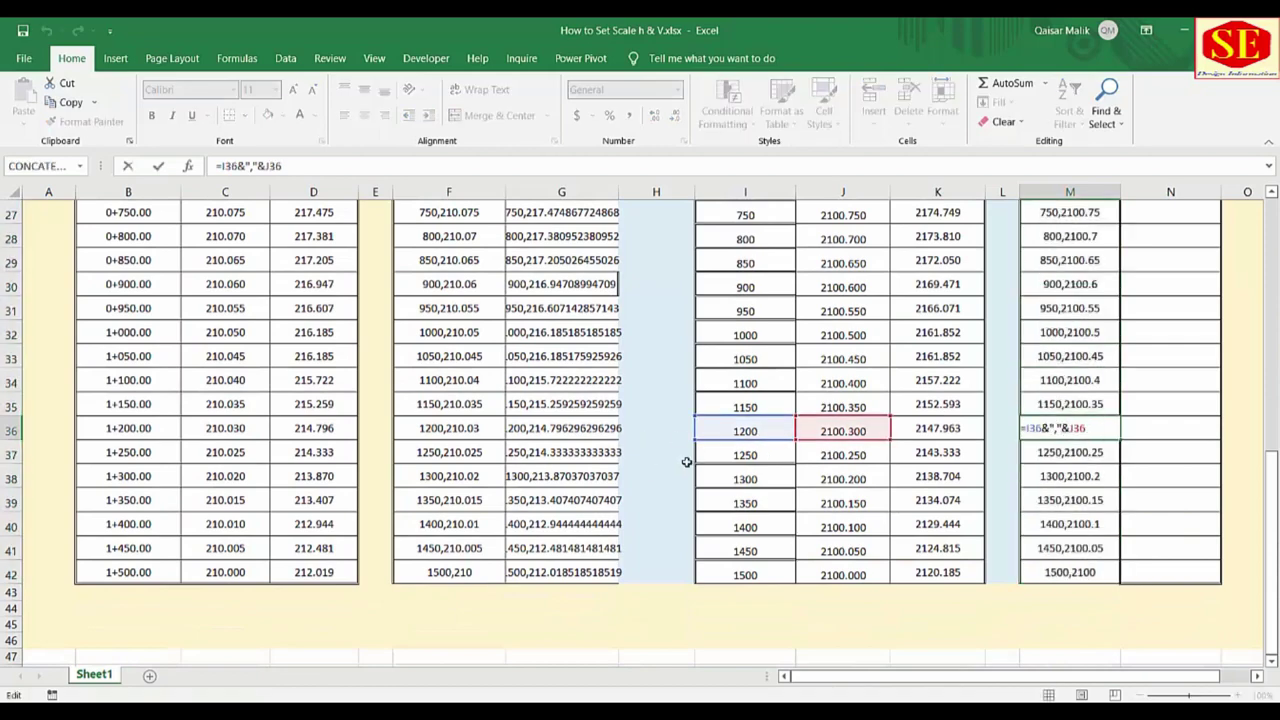
key(Escape)
scroll(1135, 399, up, 8)
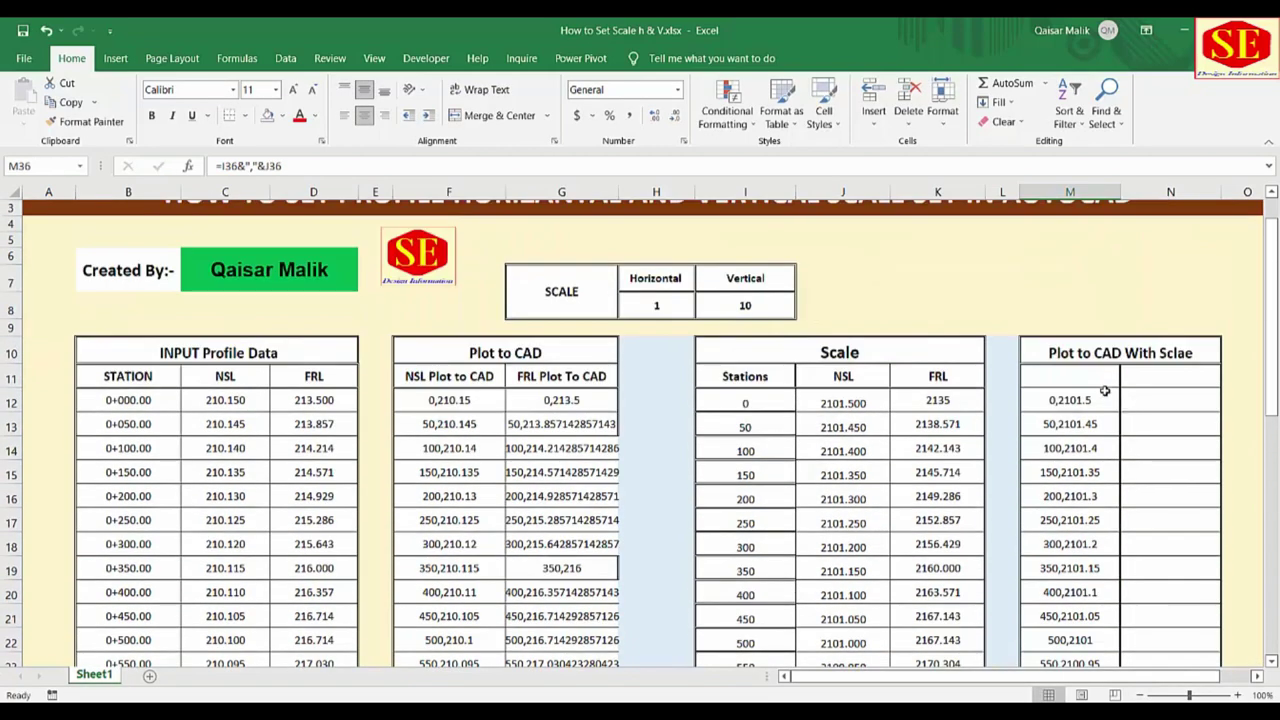
Add NSL and FRL column headings and the station 0 FRL coordinate formula (2135)
click(1102, 381)
text(NSL)
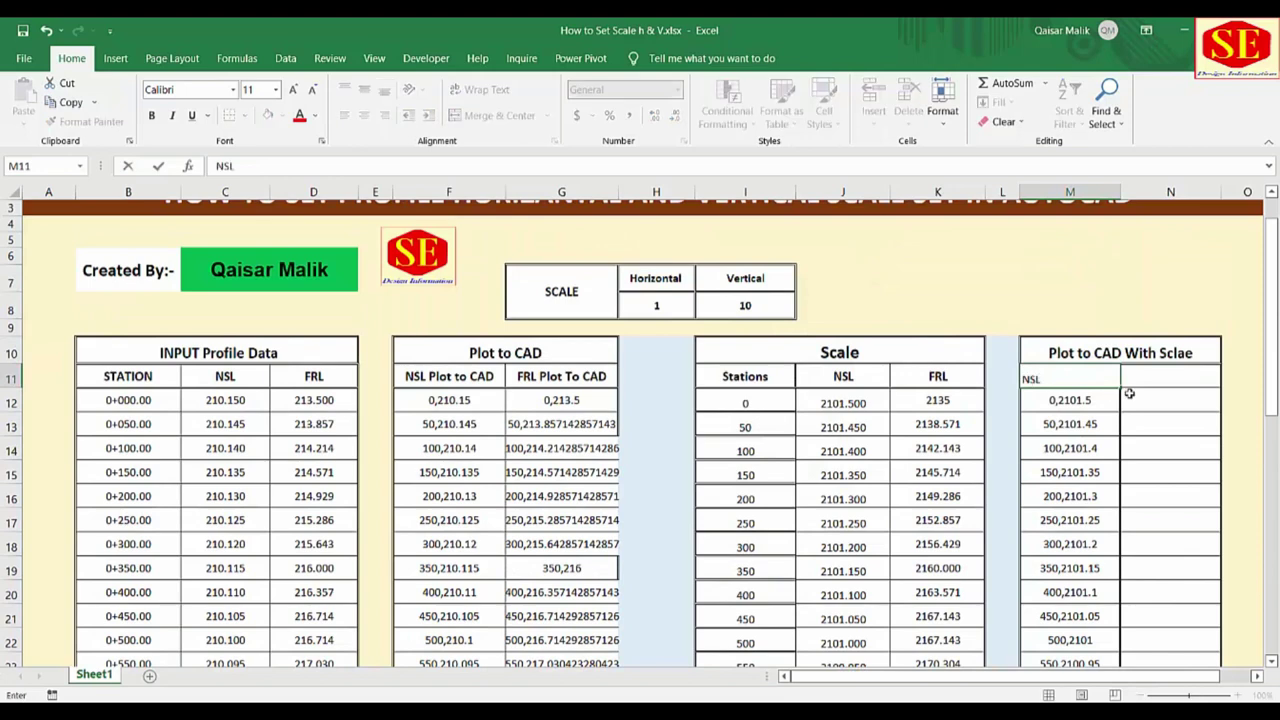
click(1149, 377)
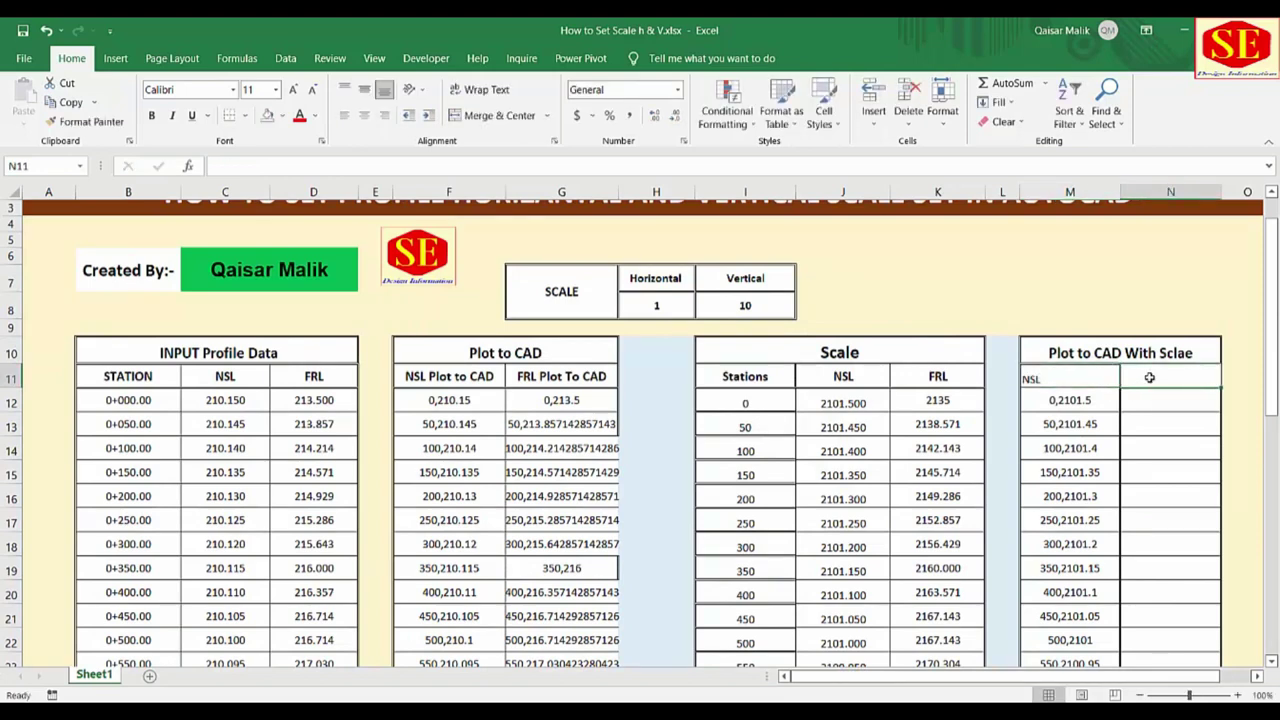
text(FRL)
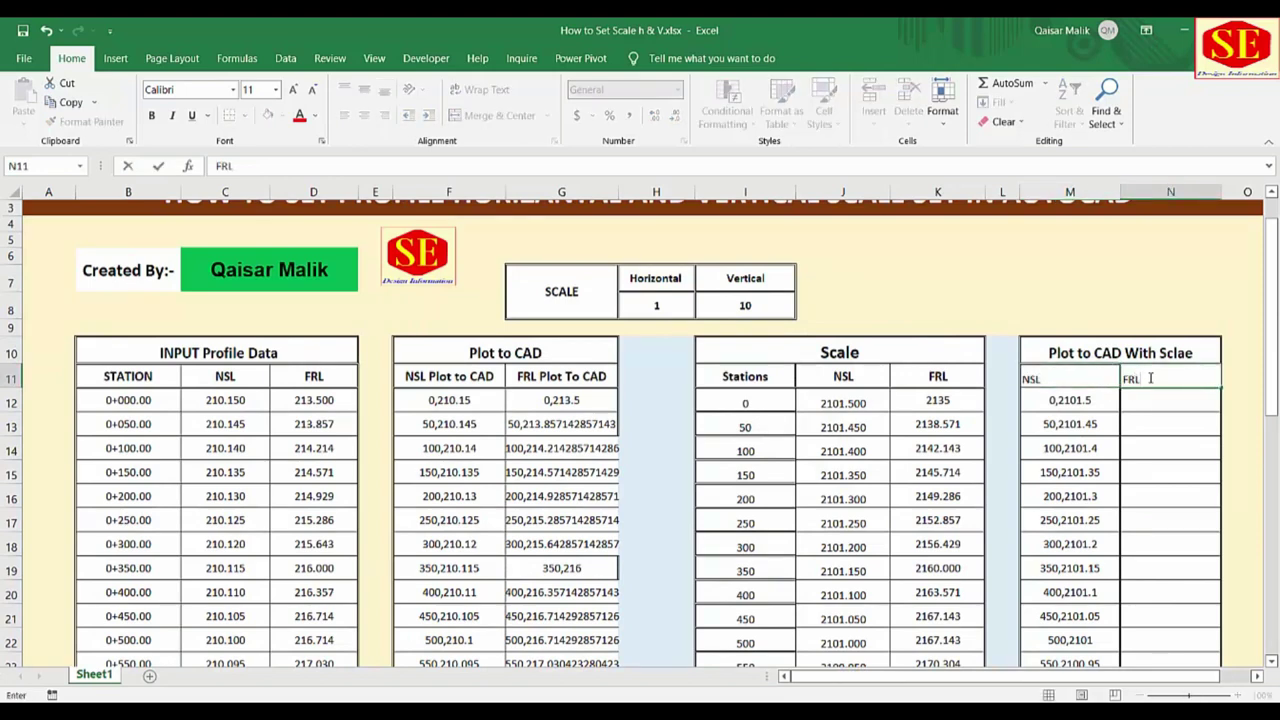
key(Return)
text(=)
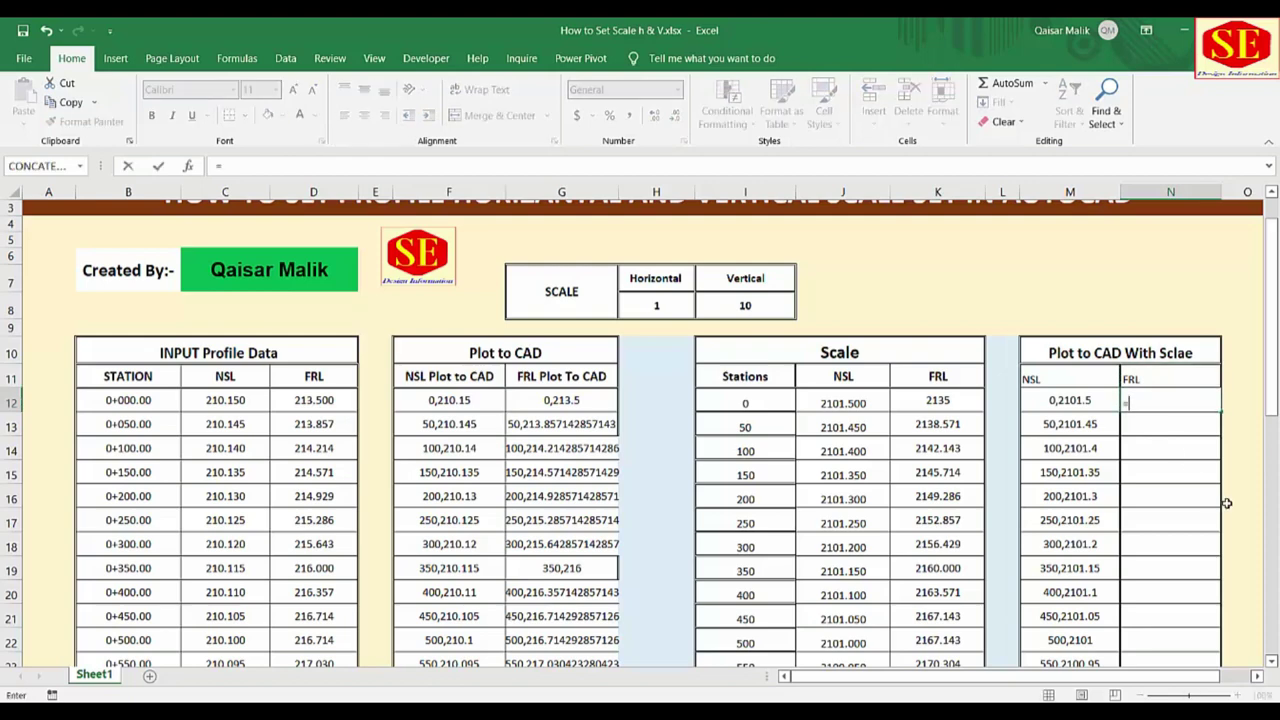
click(758, 400)
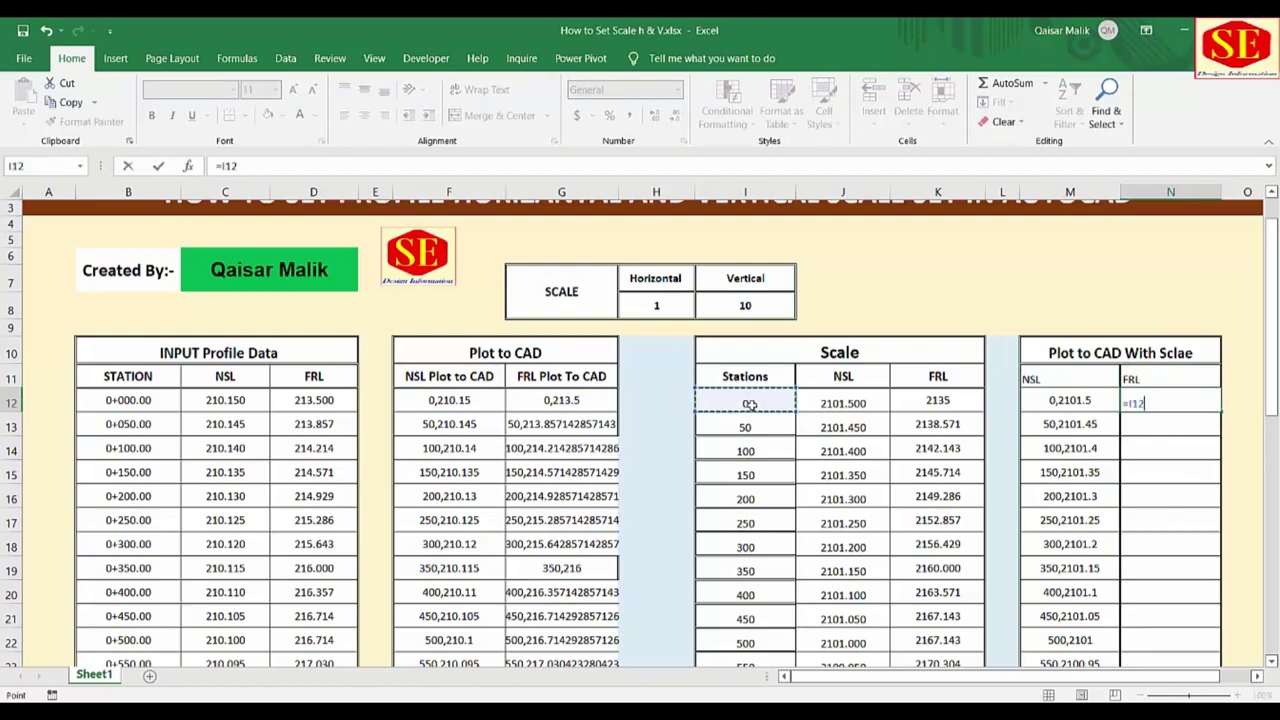
text(&","&)
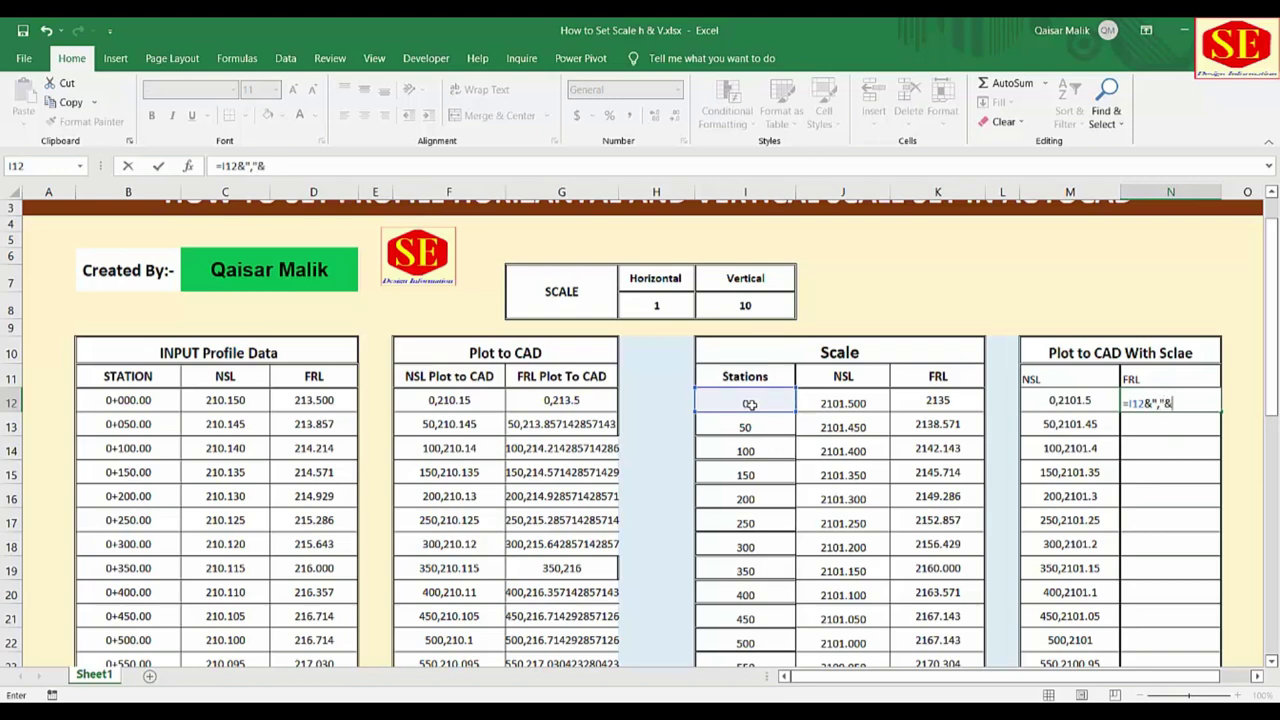
click(918, 399)
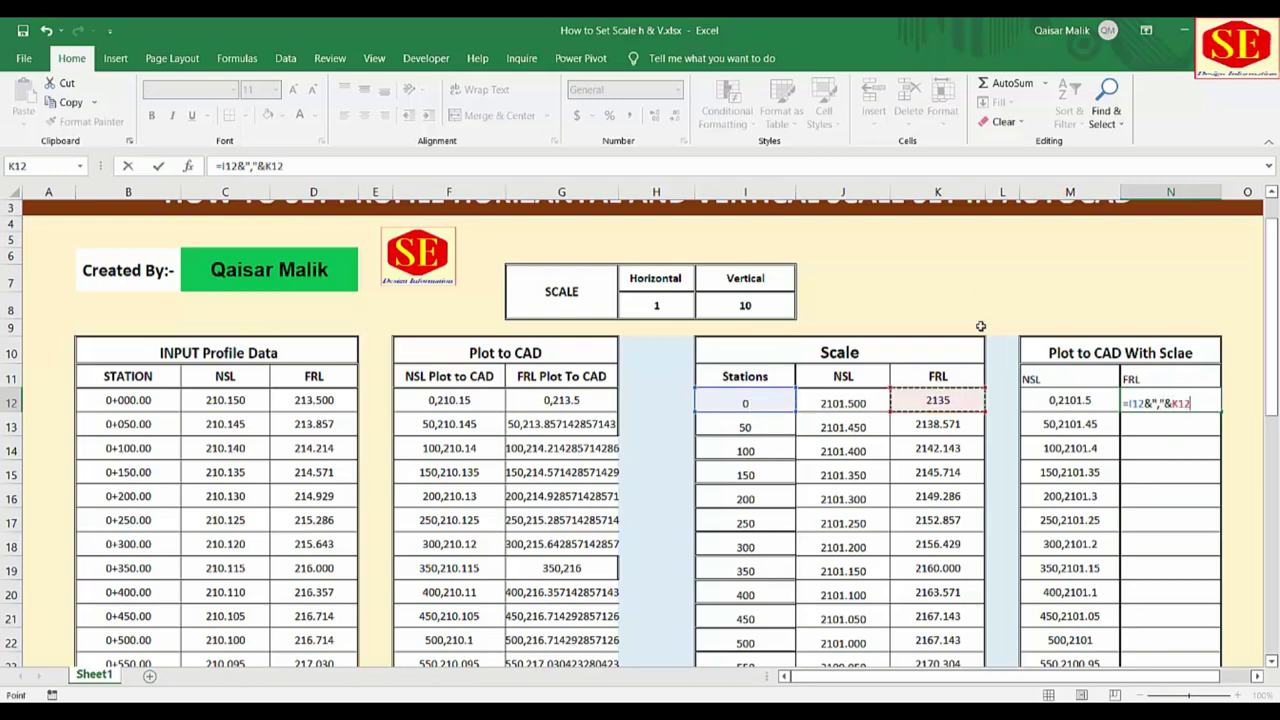
key(Return)
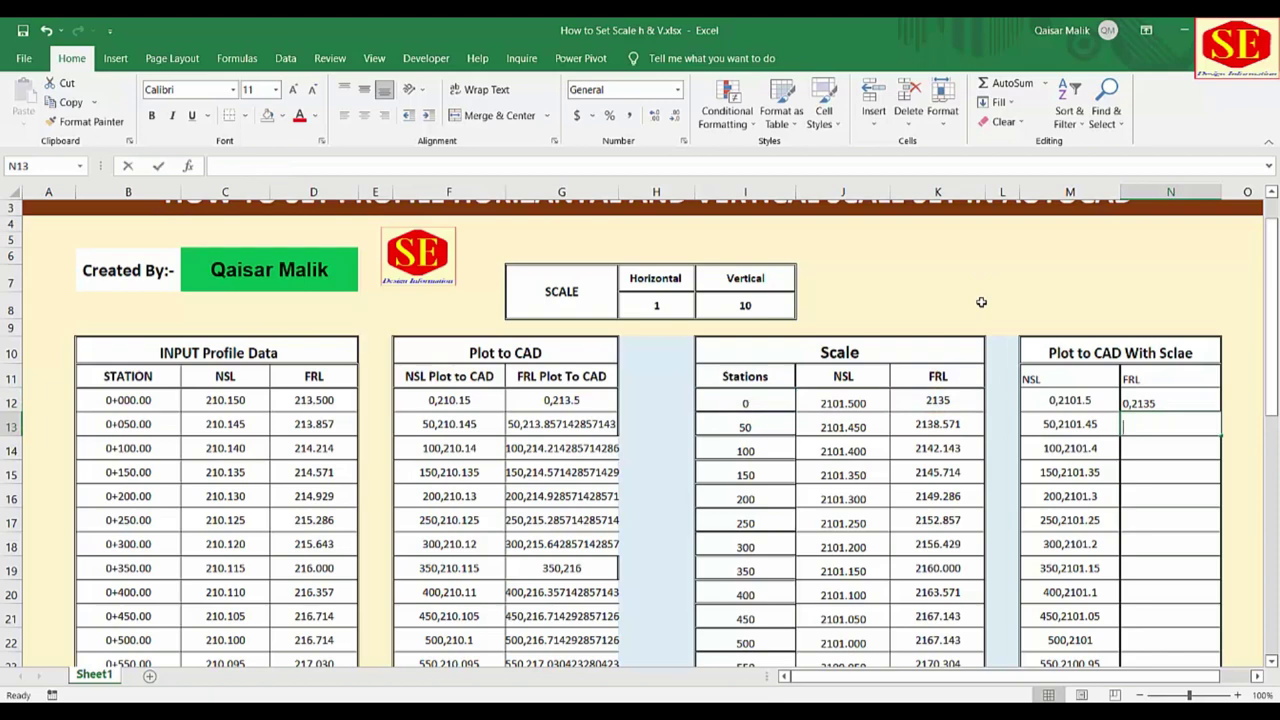
Enter the station 50 FRL coordinate formula using the scaled FRL 2138.571
text(=)
click(744, 428)
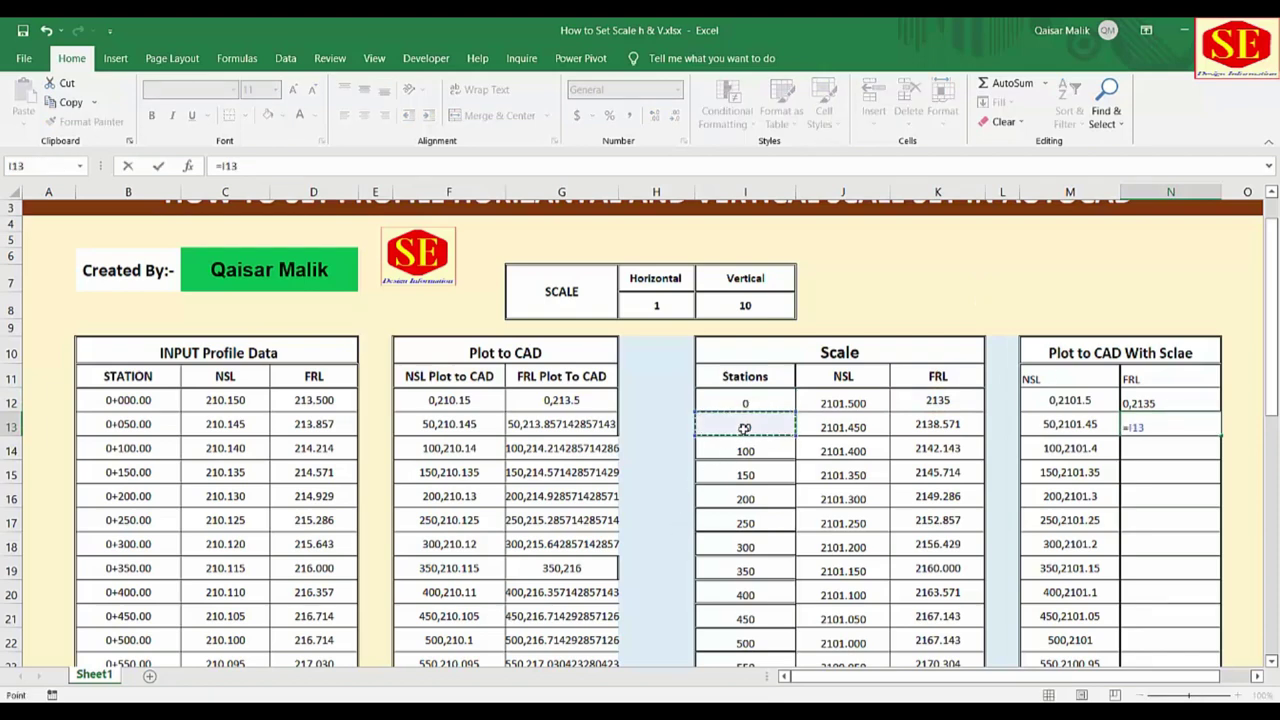
text(&","&)
click(912, 420)
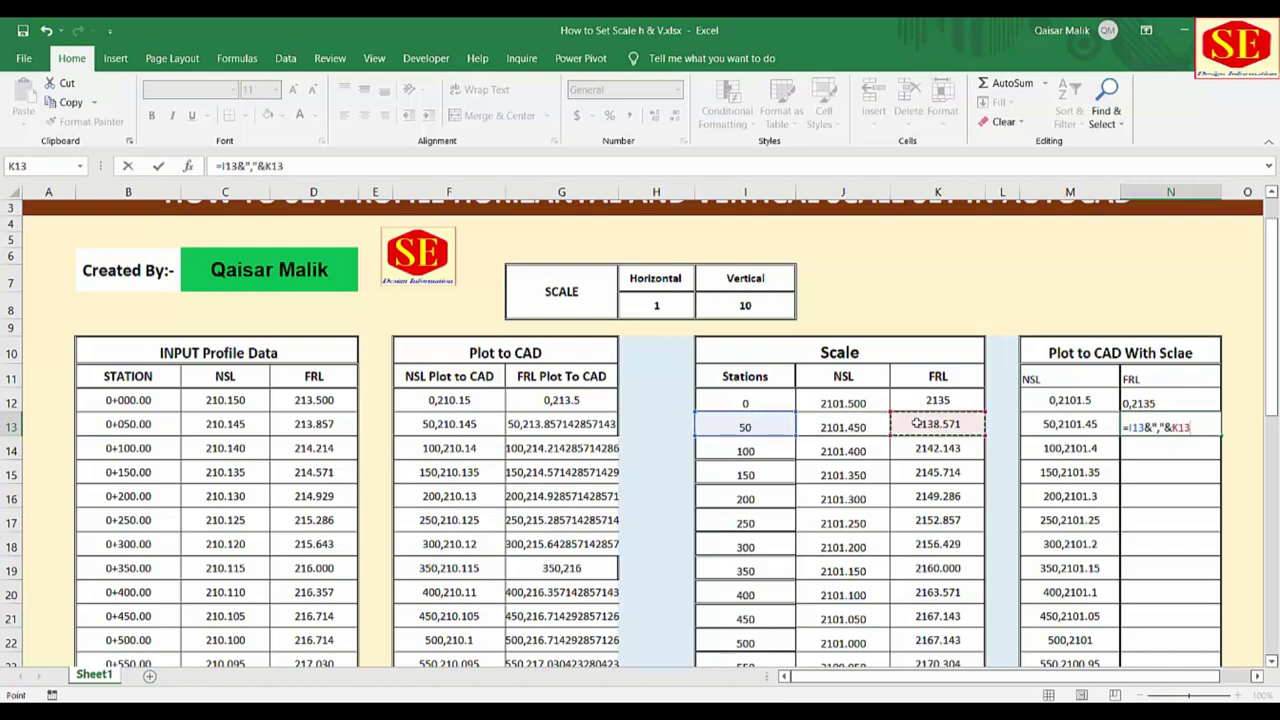
key(Return)
Centre the FRL heading and cells, then fill the FRL formula down to row 42
click(1187, 430)
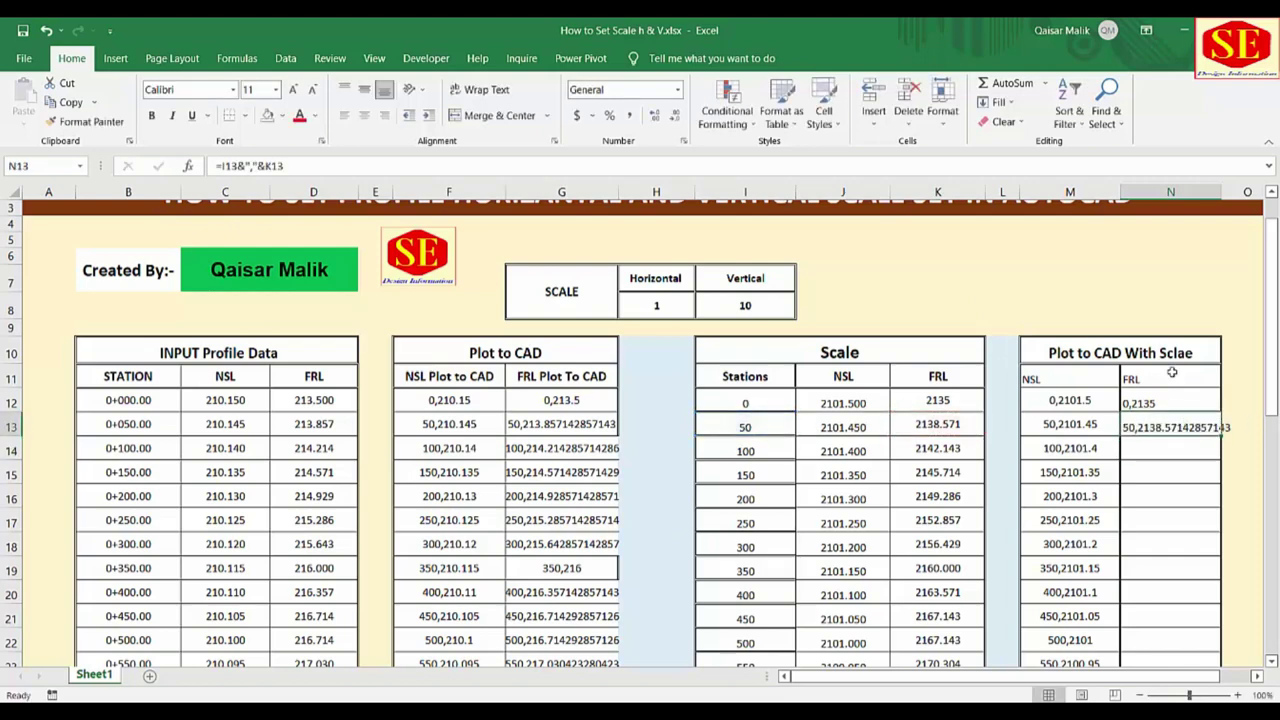
click(1171, 386)
drag(1171, 388, 1172, 428)
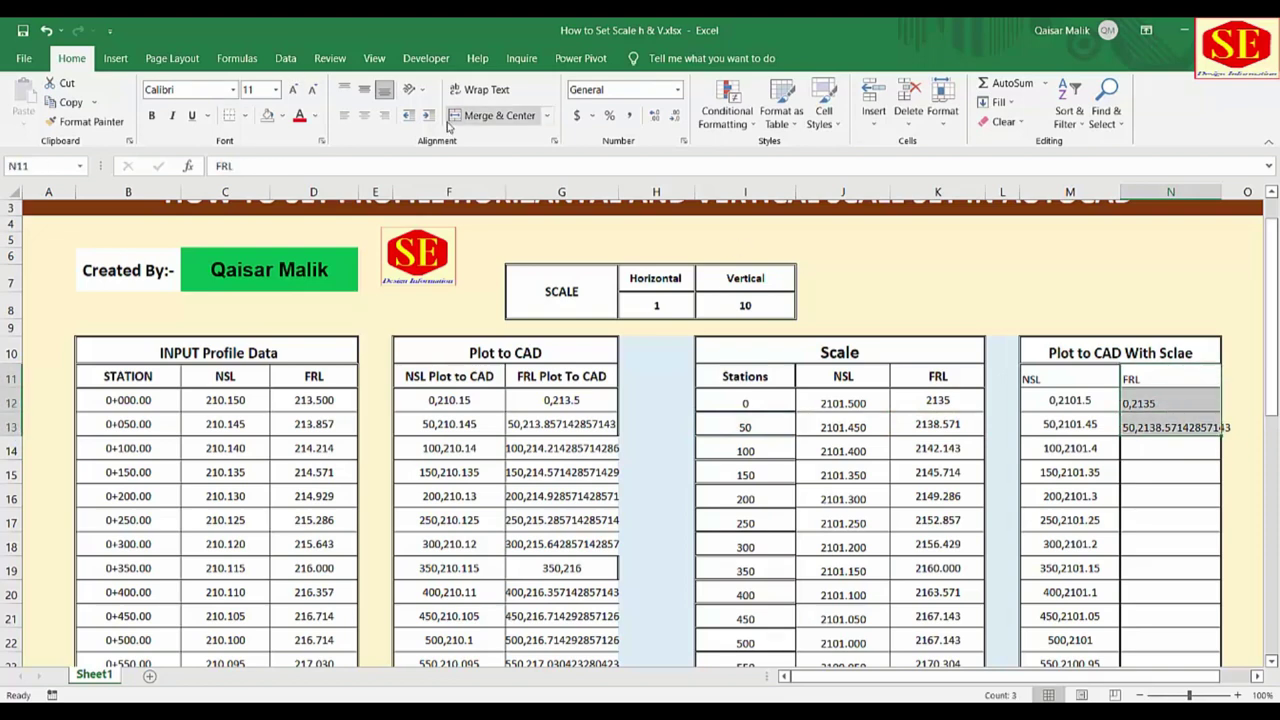
click(366, 116)
click(372, 93)
click(1184, 420)
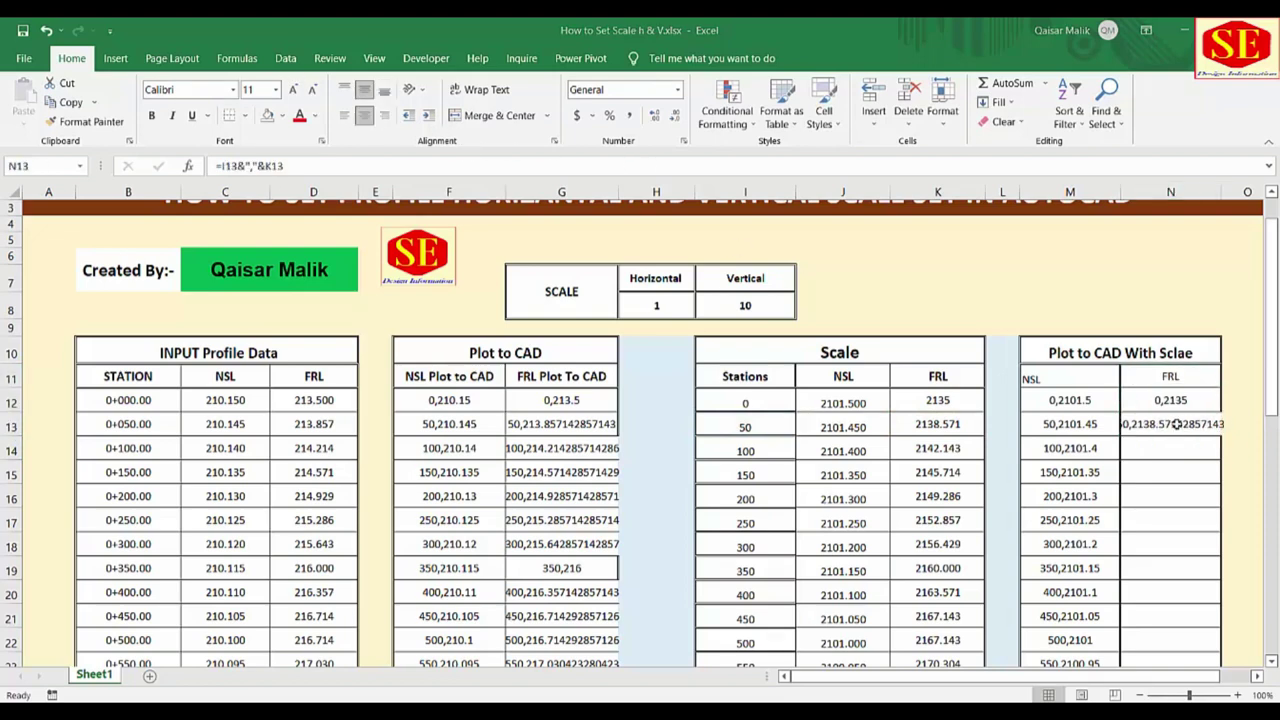
drag(1224, 432, 1209, 661)
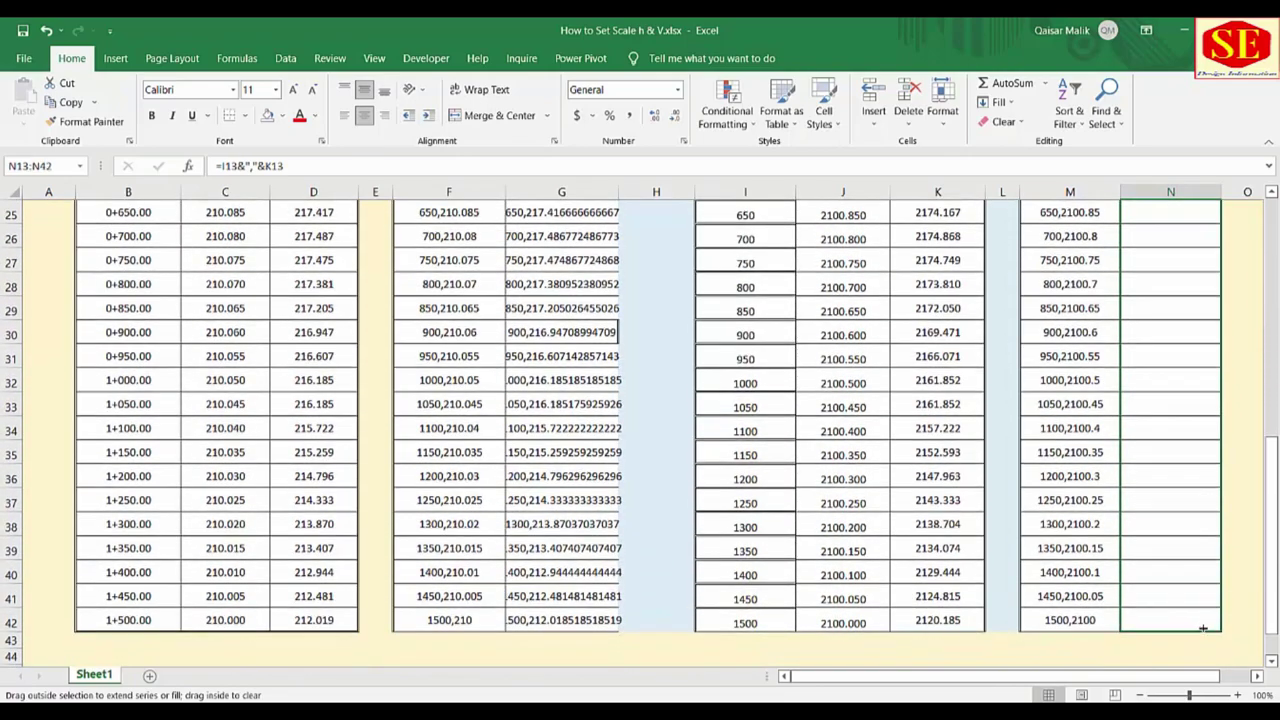
drag(1209, 661, 1206, 620)
scroll(1197, 594, up, 6)
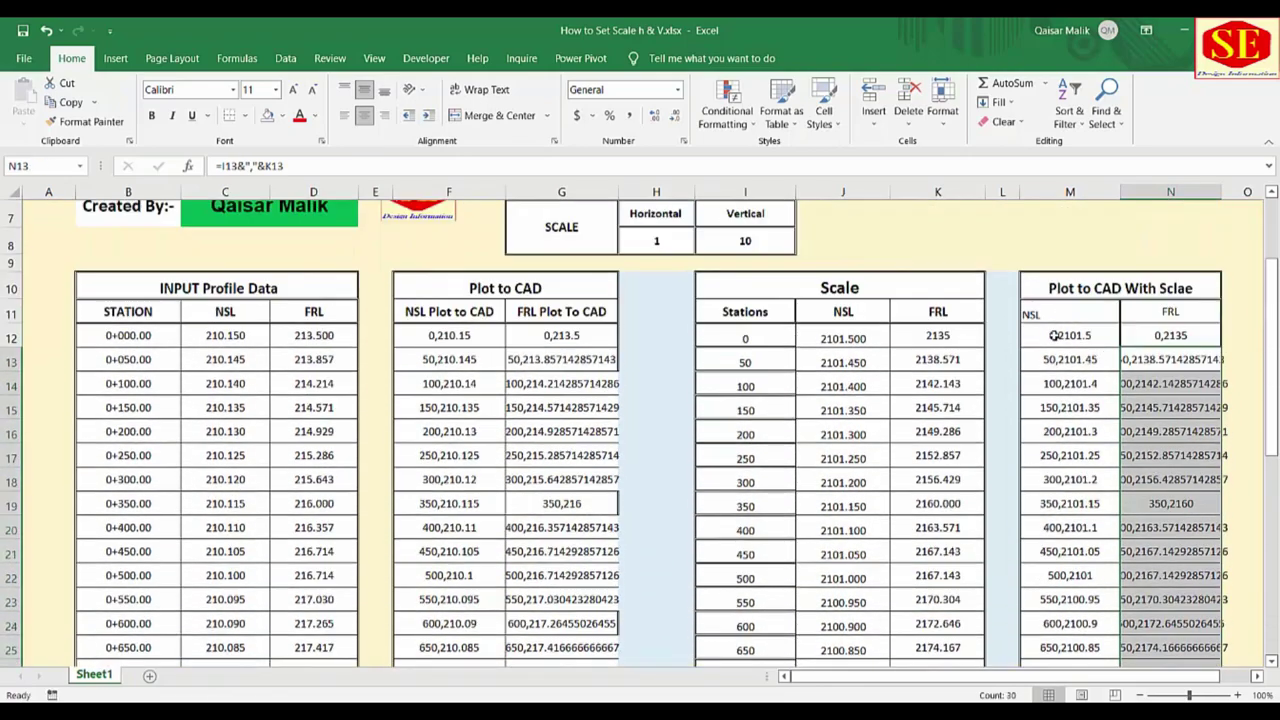
Step the vertical scale in I8 through 2, 3, 4 and finally 5
click(765, 242)
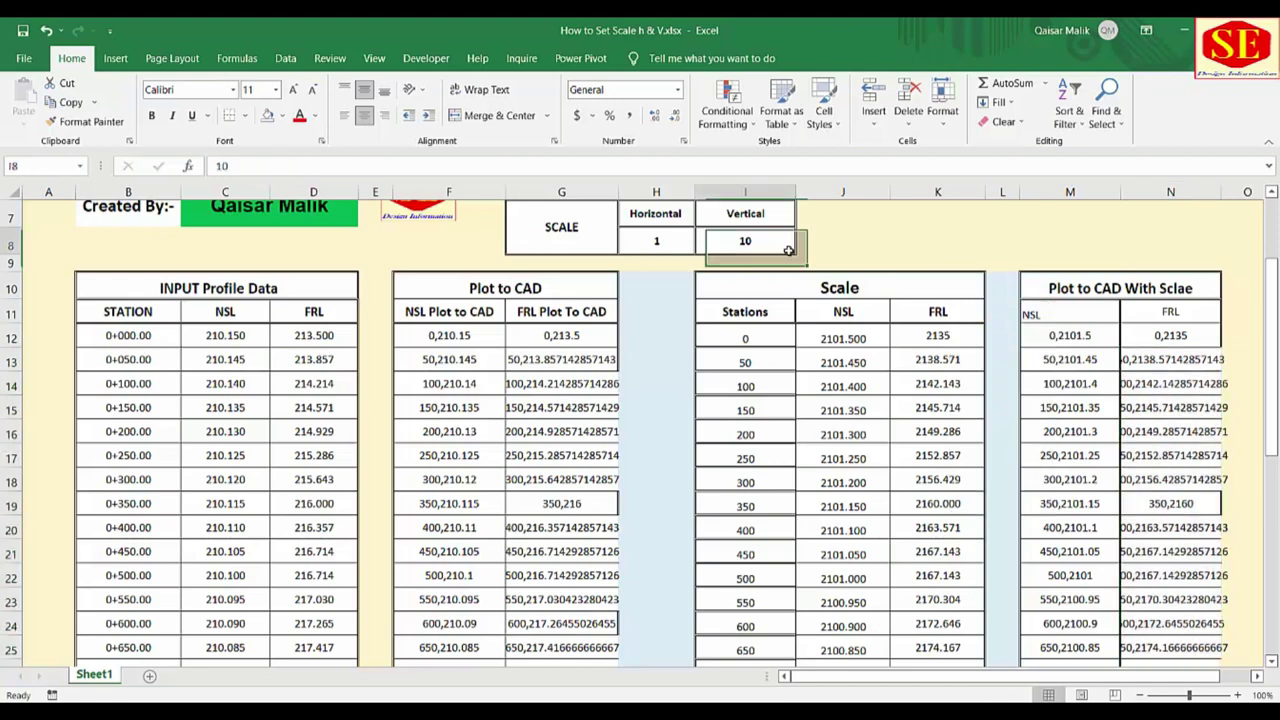
text(2)
key(Return)
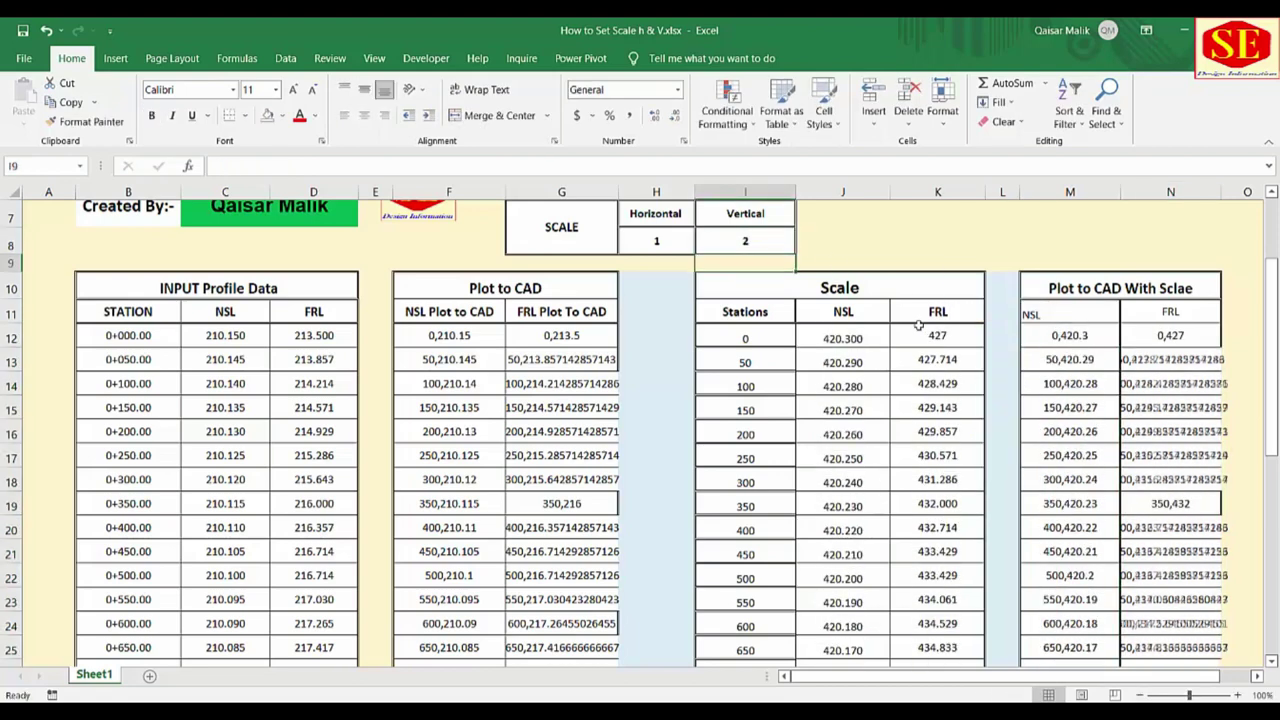
click(764, 244)
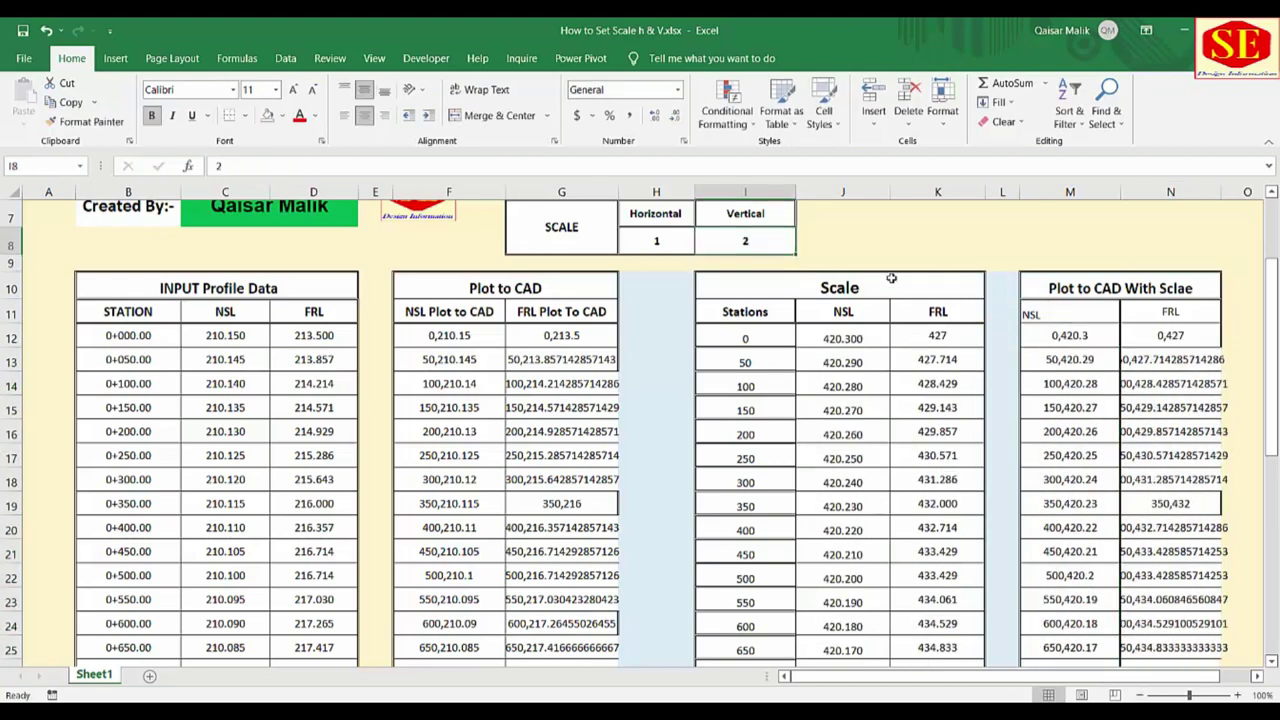
text(3)
key(Return)
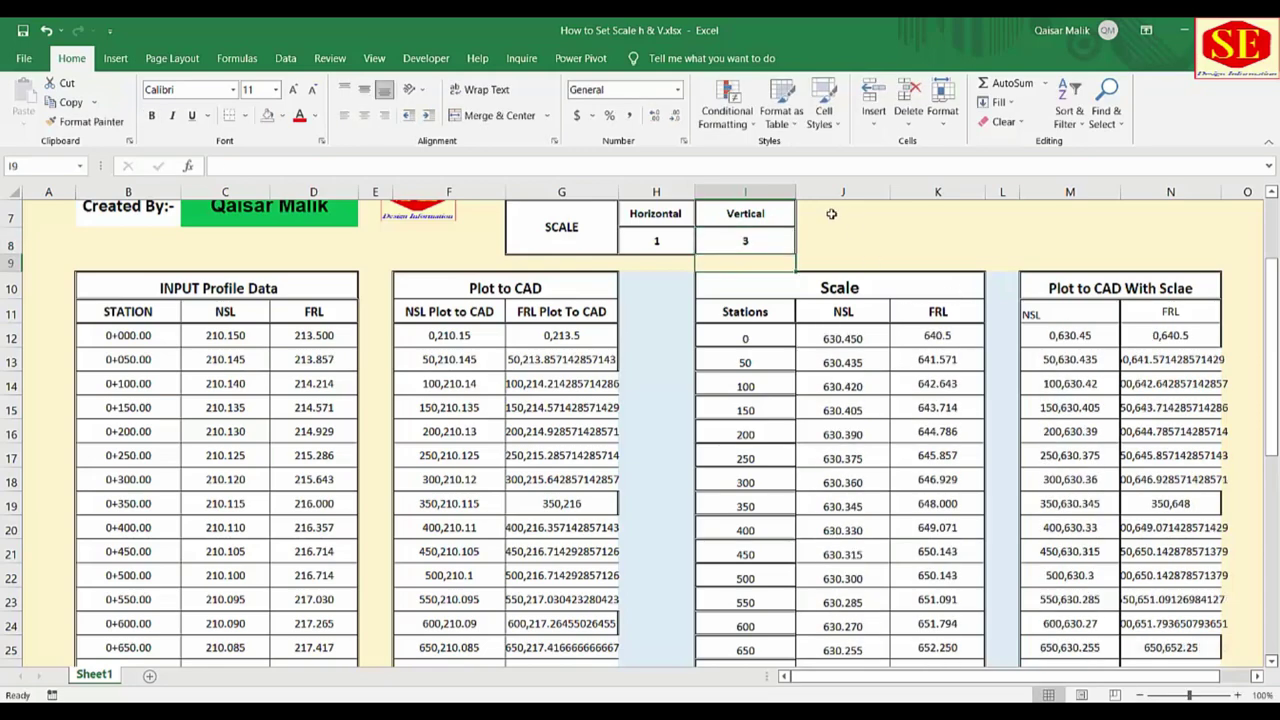
click(770, 236)
text(4)
key(Return)
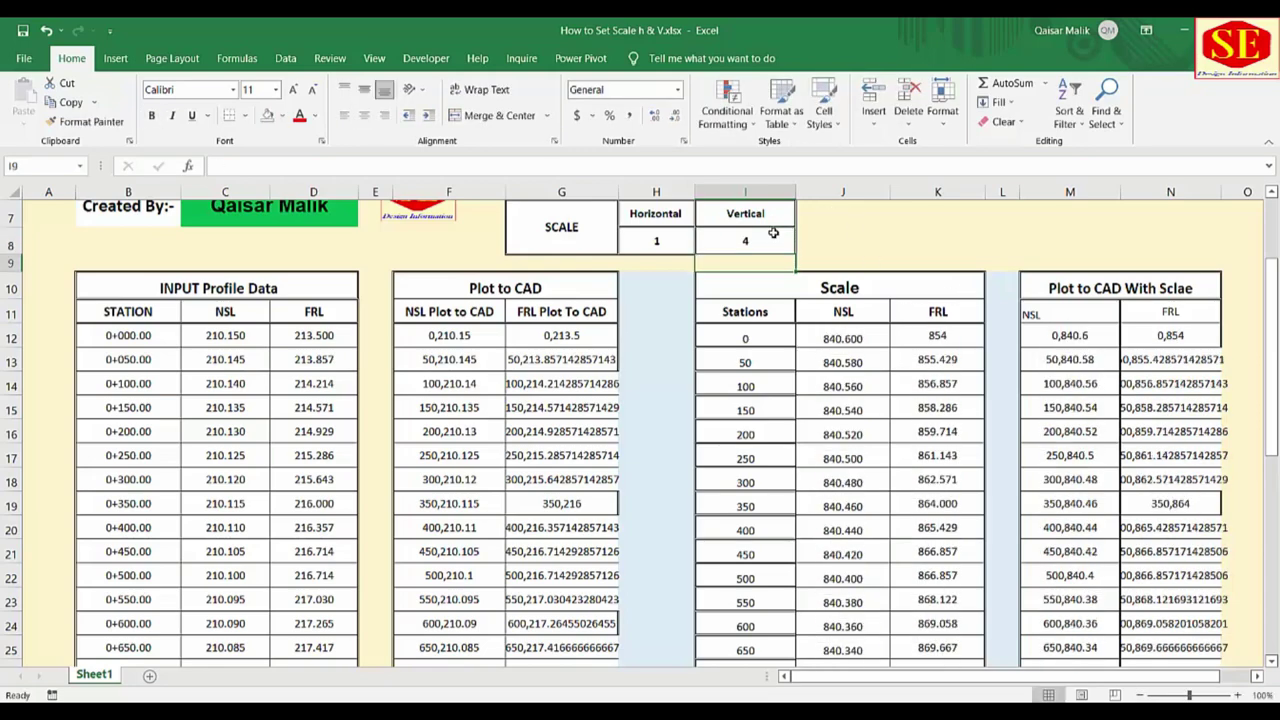
click(773, 236)
text(5)
key(Return)
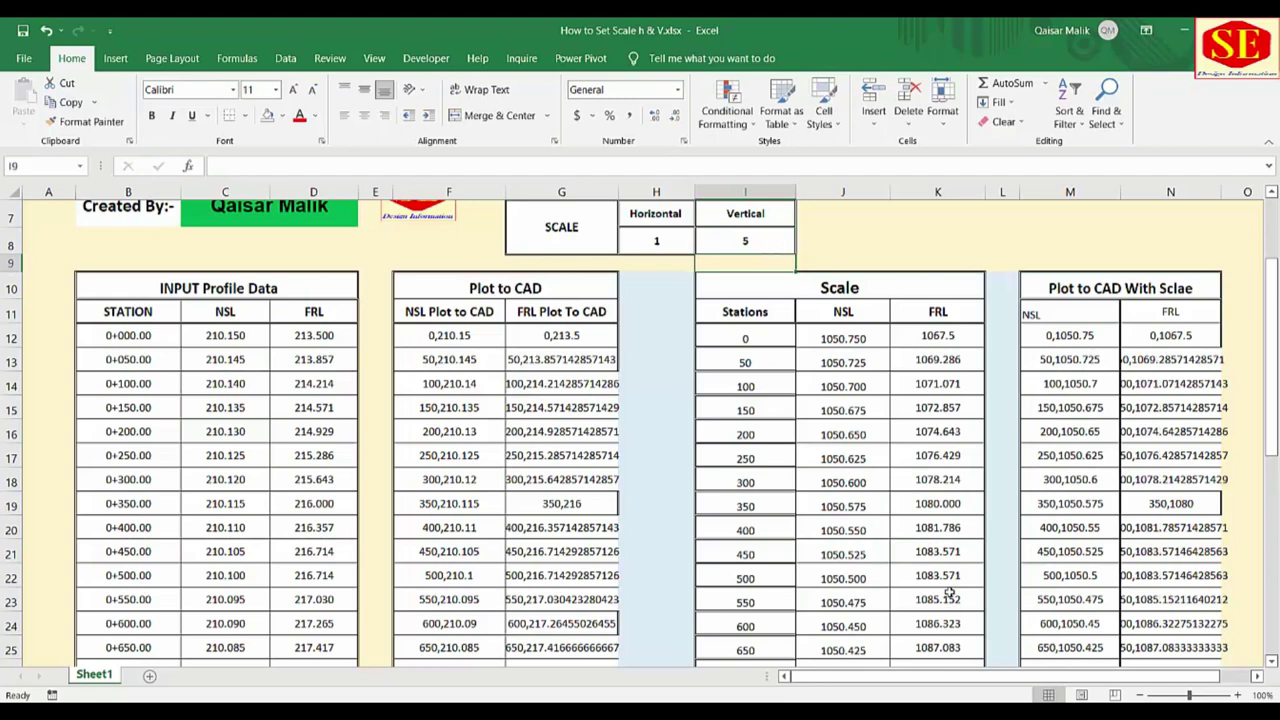
Try horizontal scales 2 and 3 in H8, then restore it to 1
click(642, 234)
text(2)
key(Return)
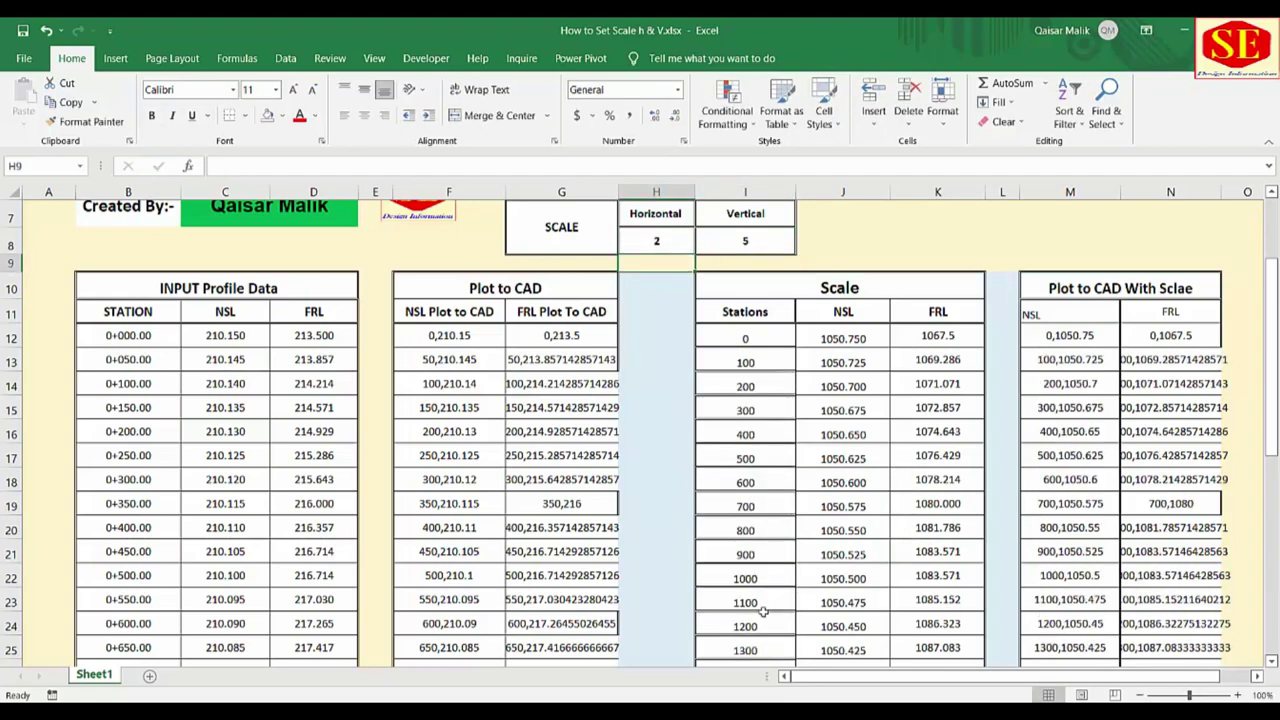
click(679, 248)
text(3)
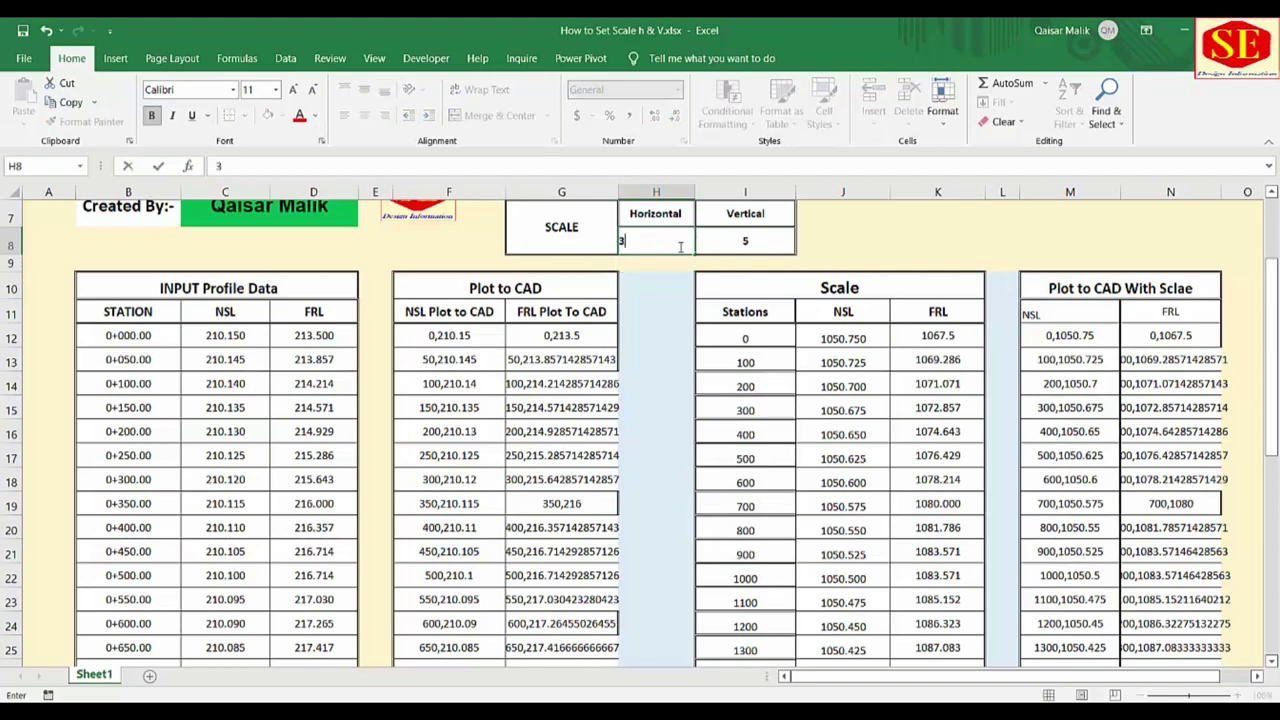
key(Return)
click(679, 246)
text(1)
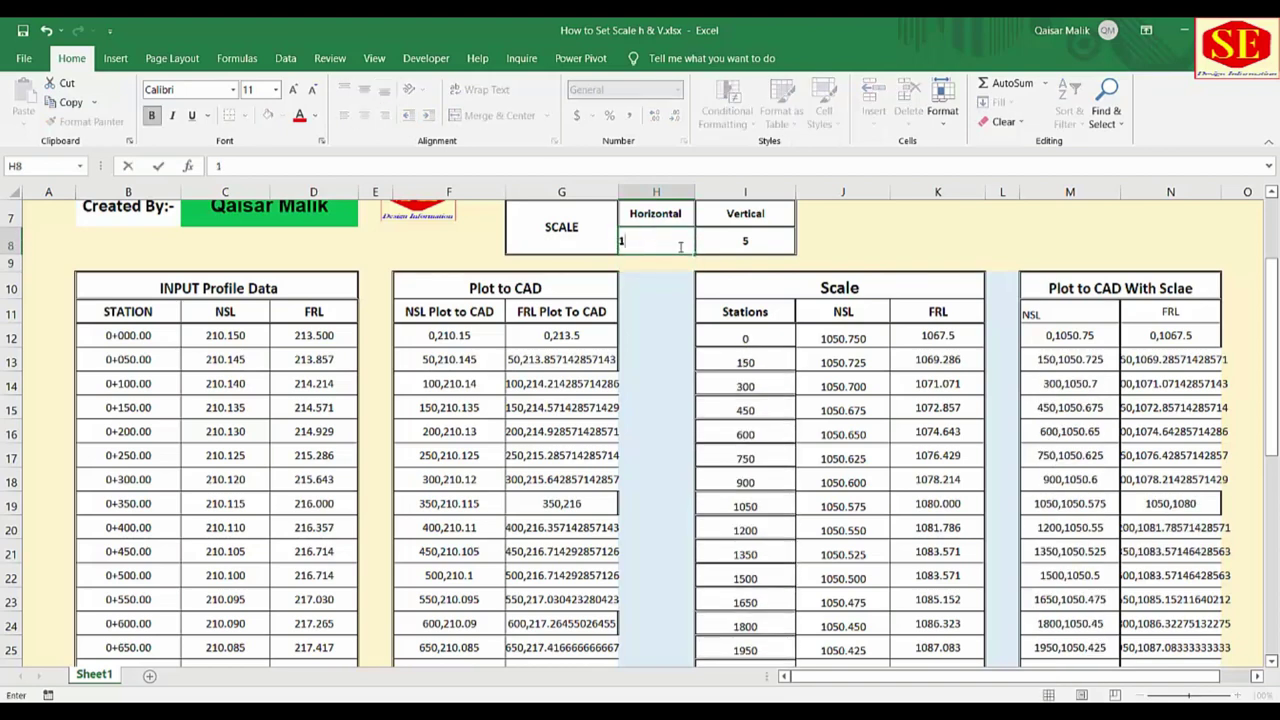
key(Return)
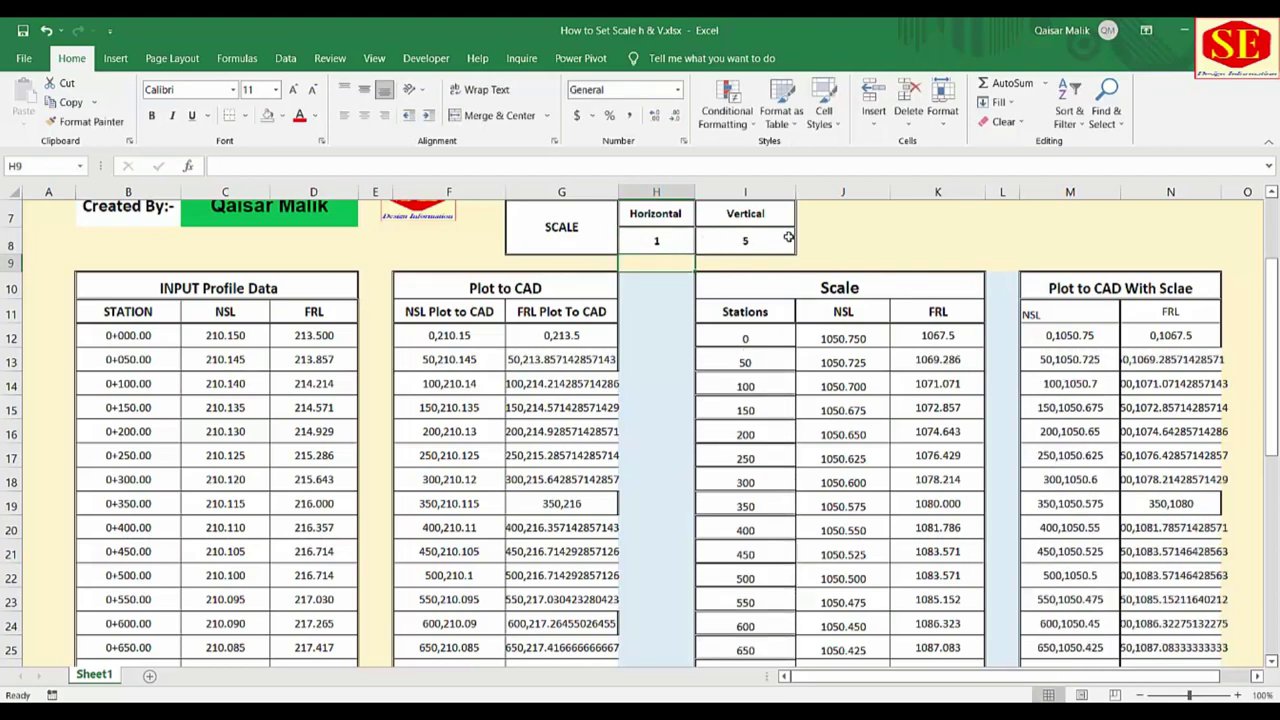
Copy the scaled NSL coordinate pairs from column M for pasting into AutoCAD
click(752, 240)
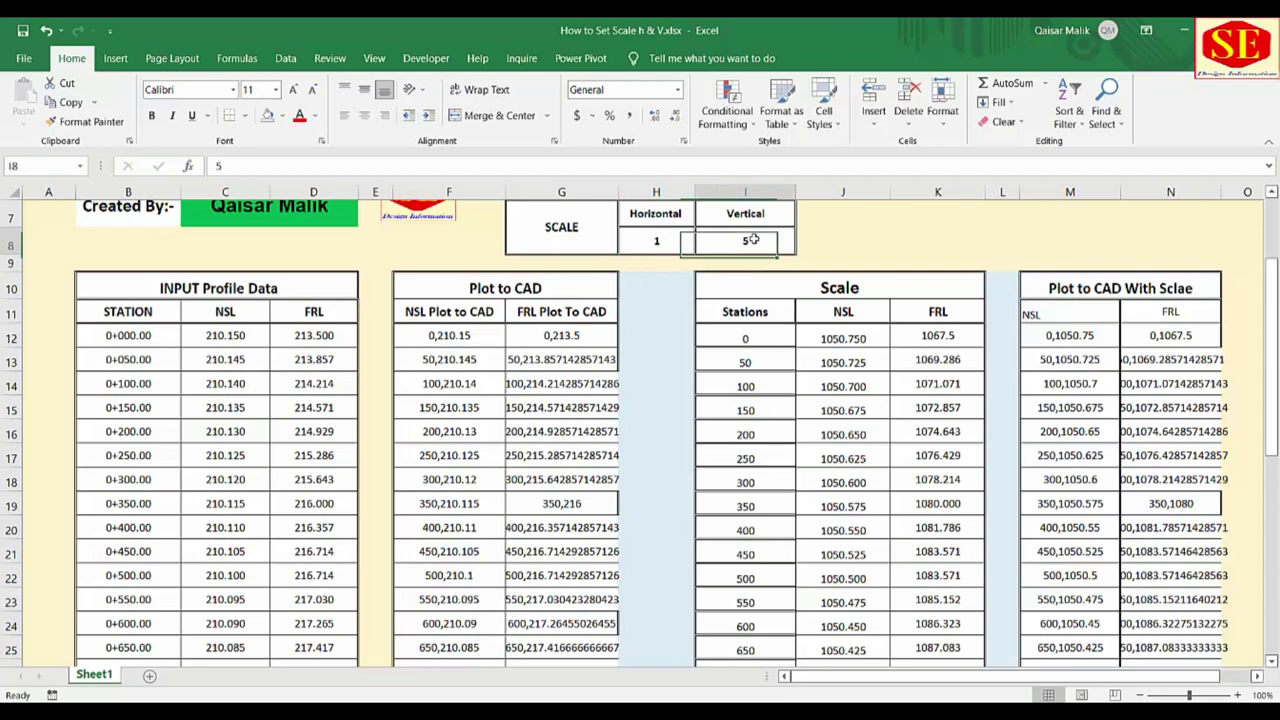
click(828, 339)
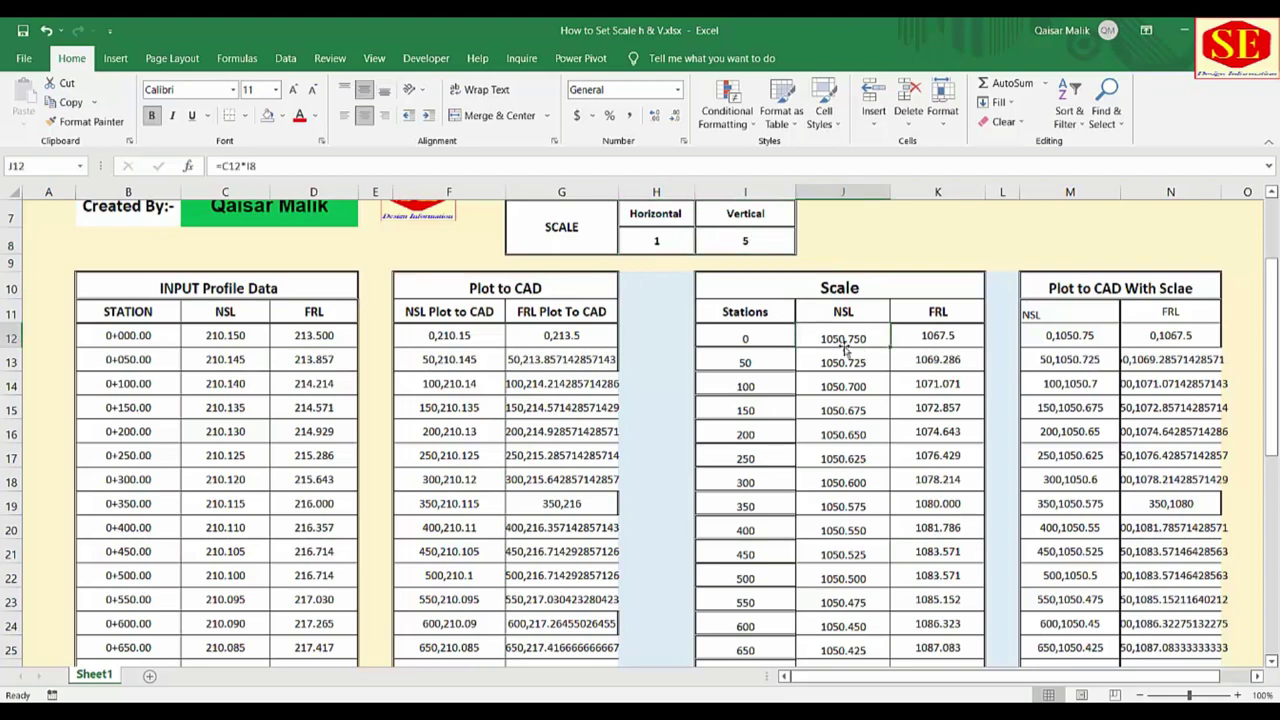
click(1056, 332)
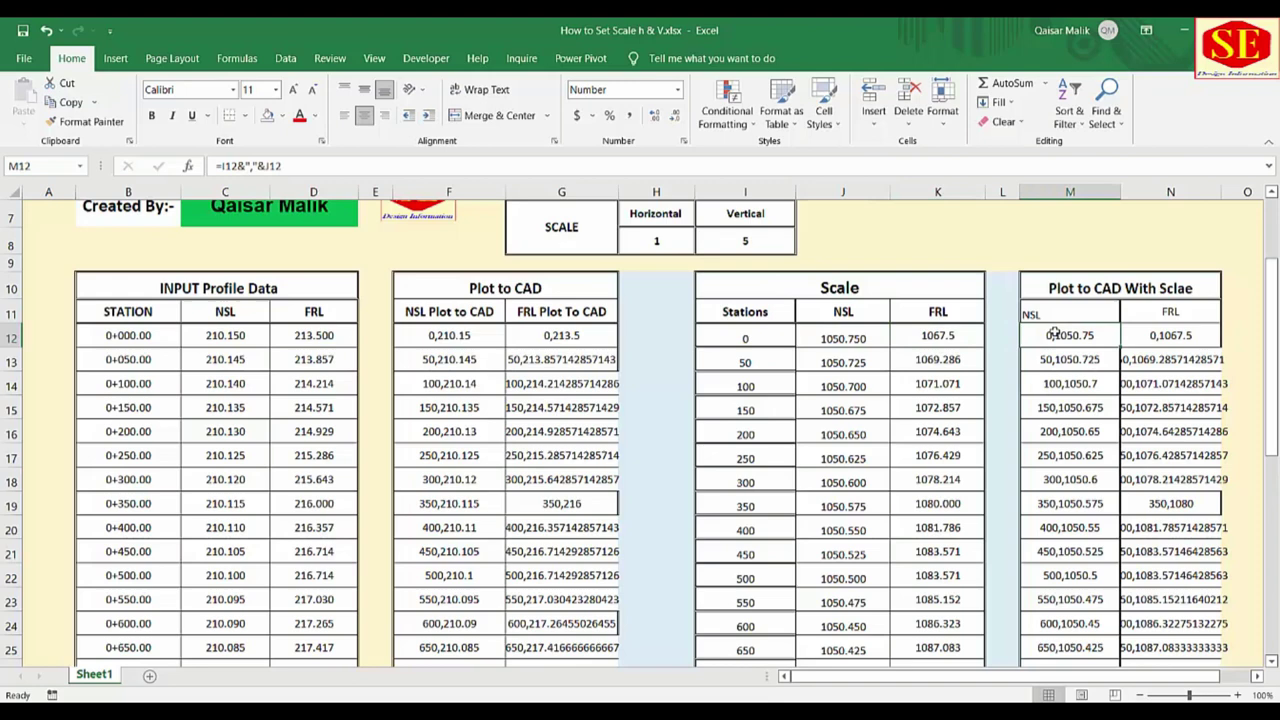
double_click(1120, 347)
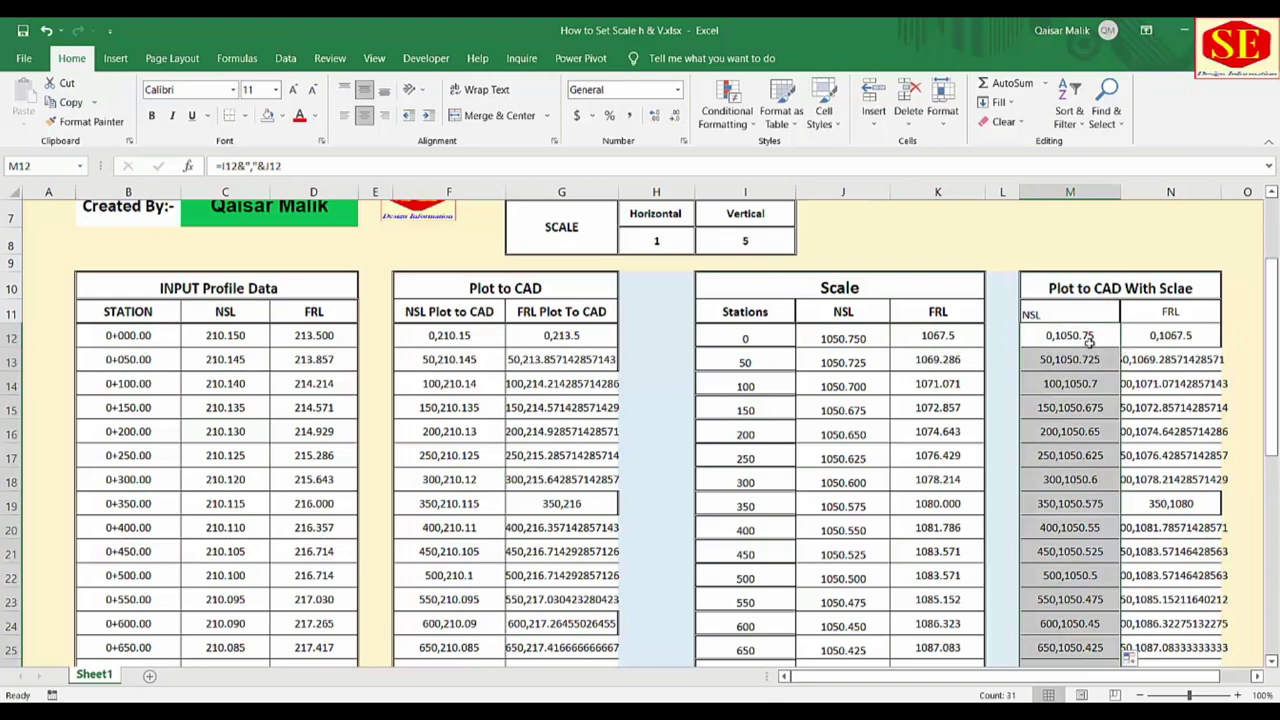
right_click(1089, 339)
click(1117, 378)
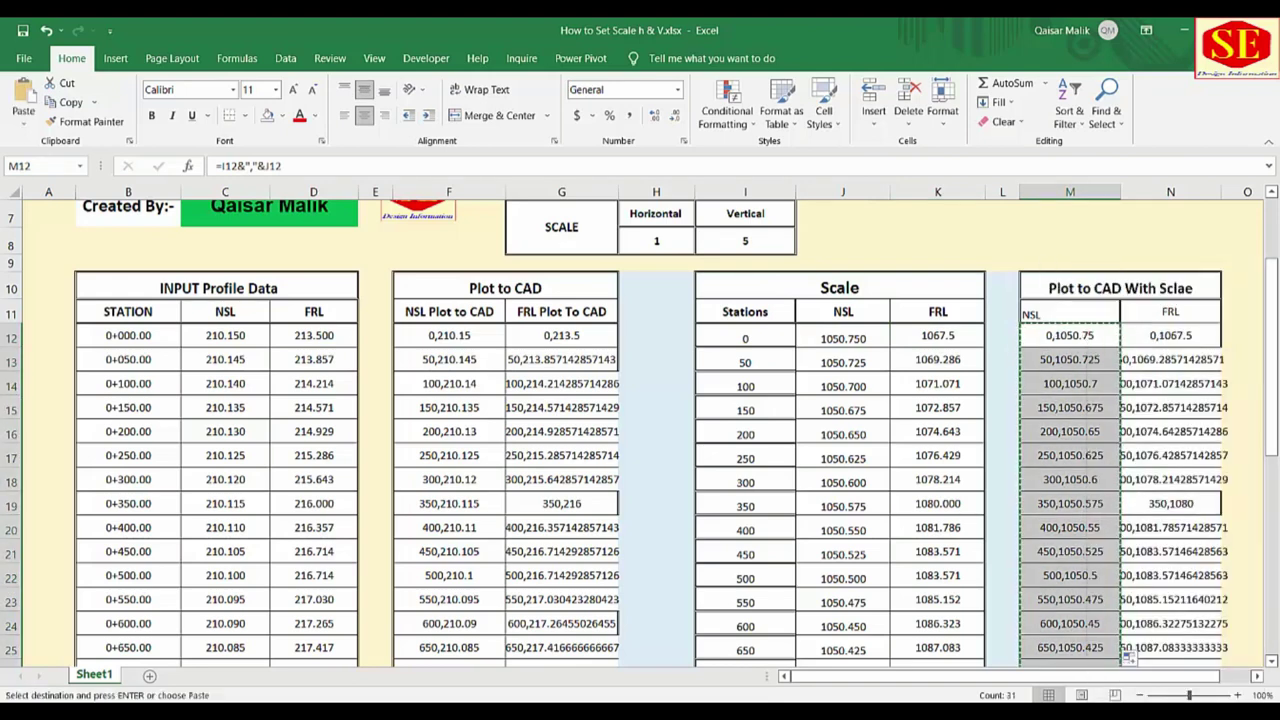
key(alt+Tab)
scroll(640, 430, down, 2)
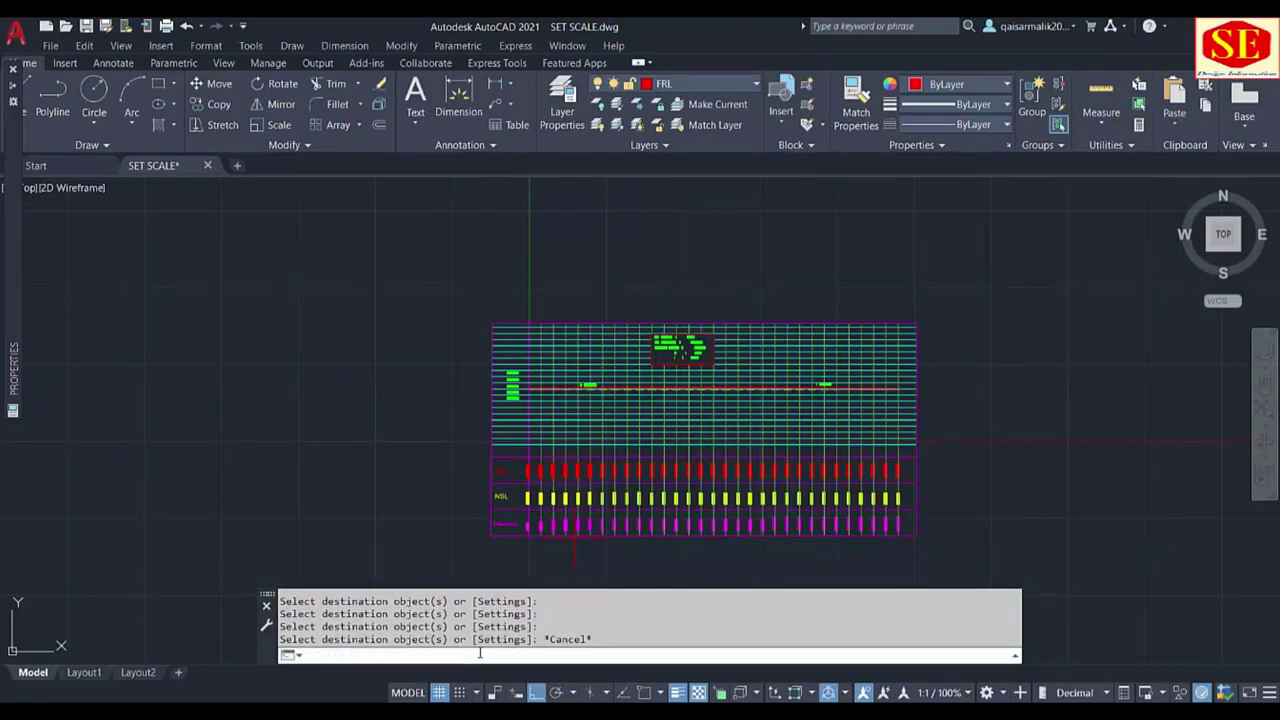
On the NSL layer, draw a polyline from the pasted scaled NSL points ending at 1500,1050
click(664, 84)
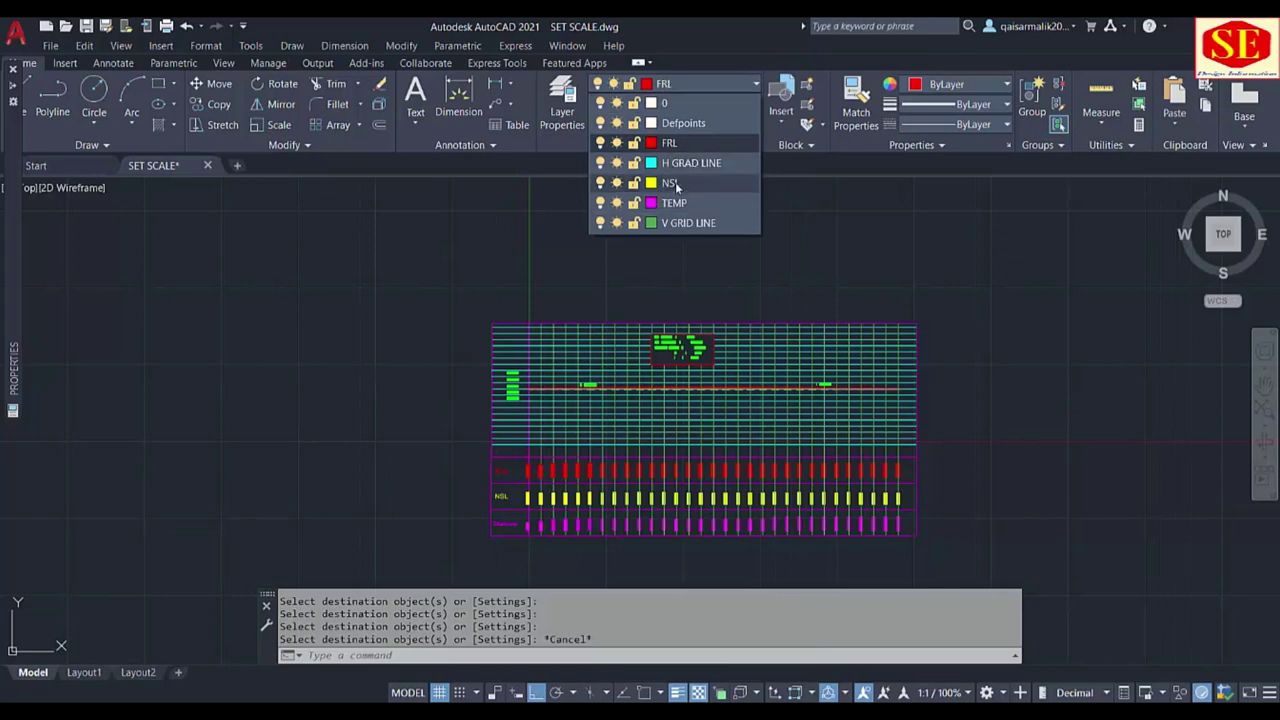
click(672, 183)
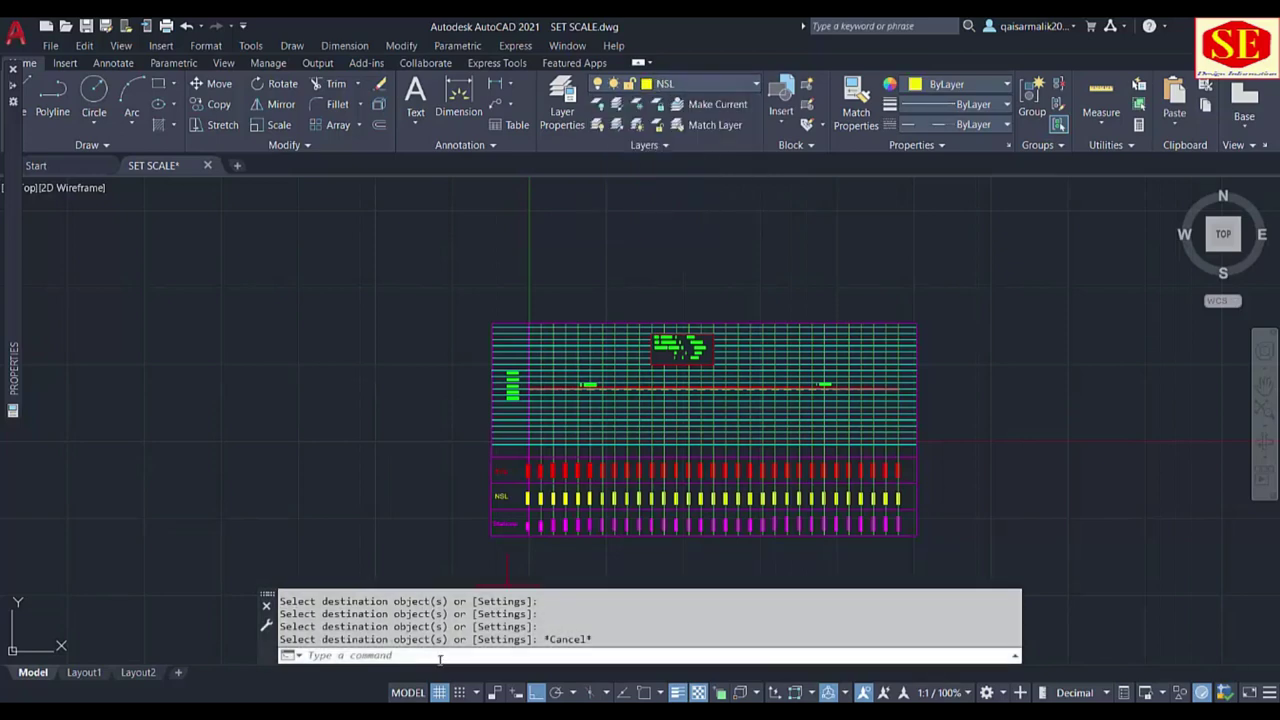
click(650, 655)
text(PL)
key(Return)
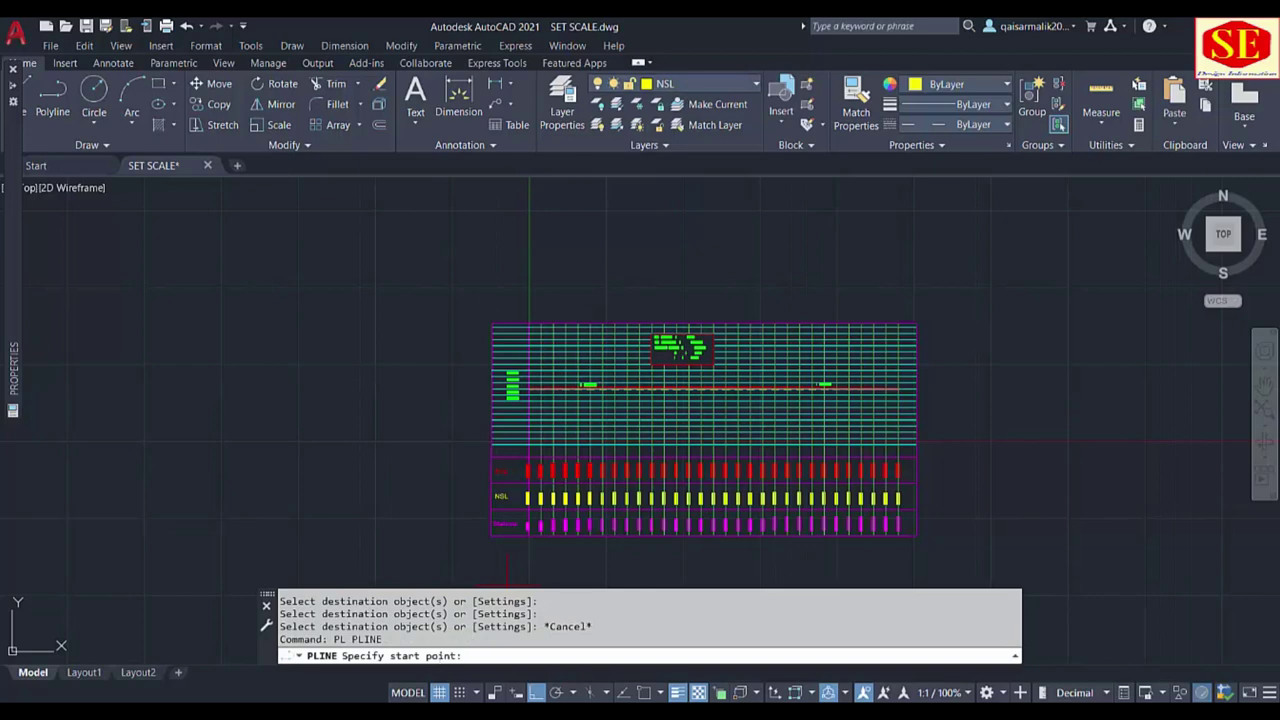
right_click(489, 658)
click(520, 580)
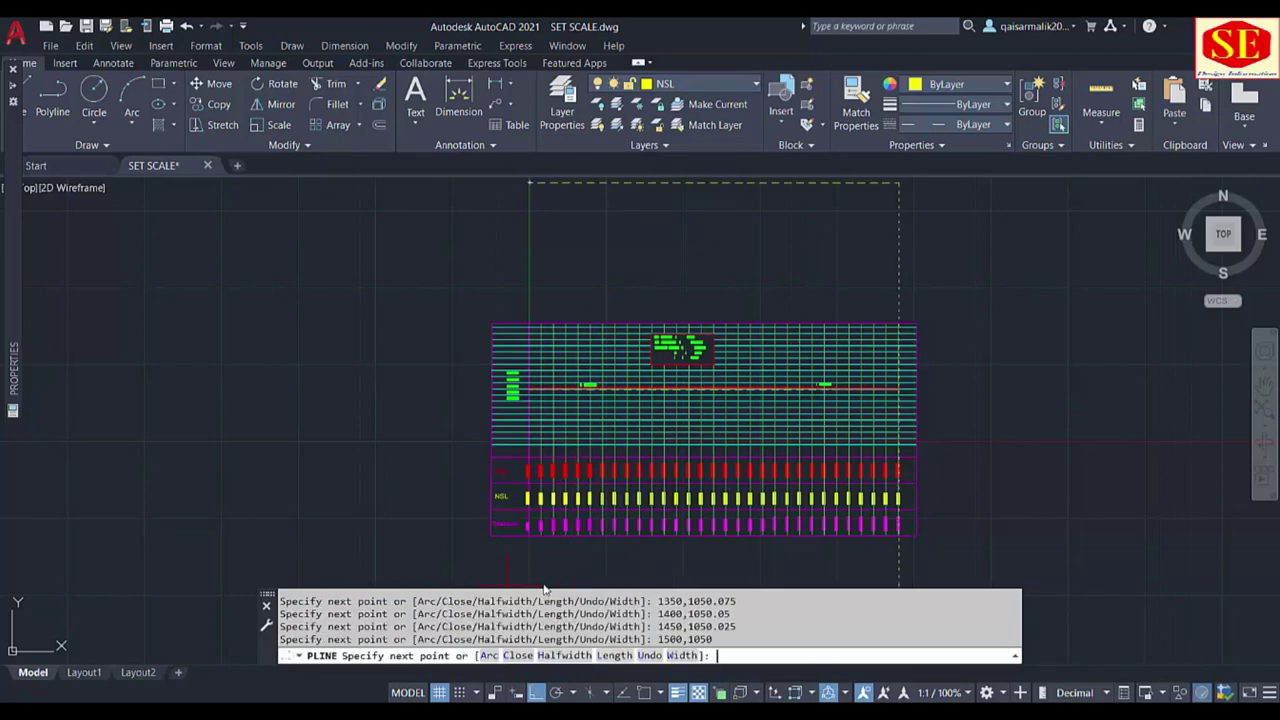
middle_drag(863, 229, 850, 352)
key(Escape)
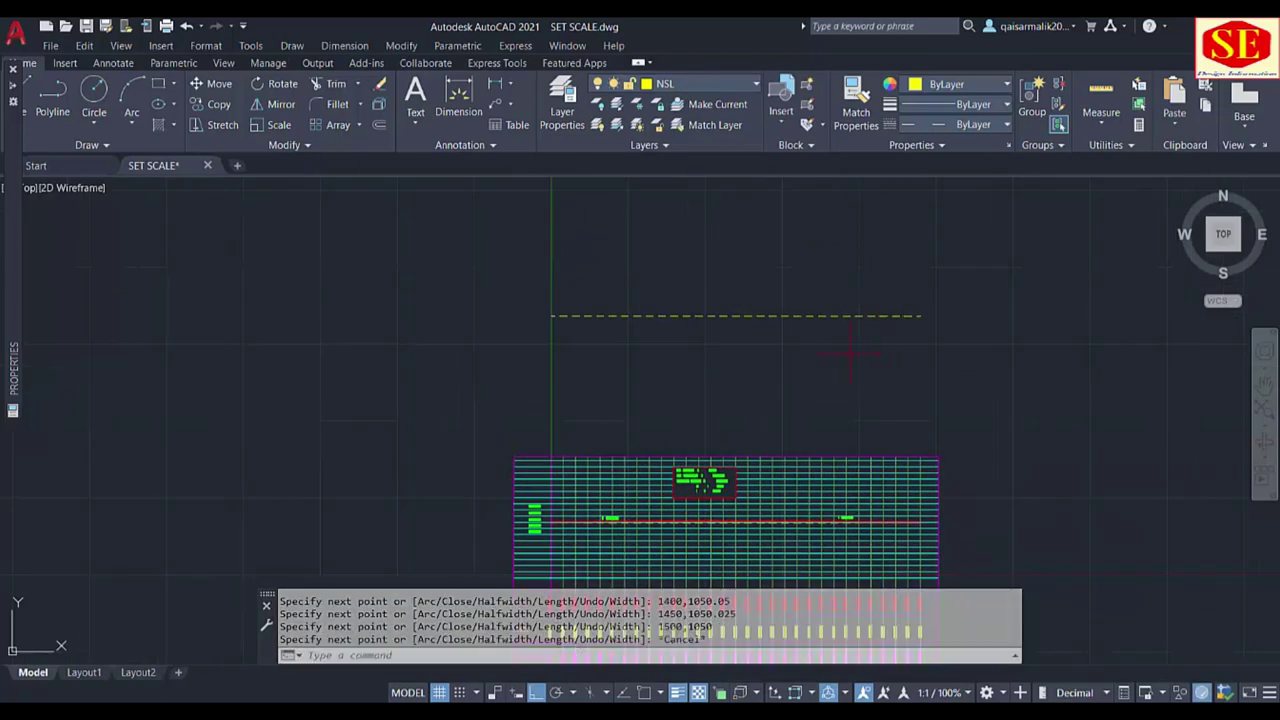
mouse_move(788, 383)
middle_down()
mouse_move(786, 288)
mouse_move(775, 424)
middle_up()
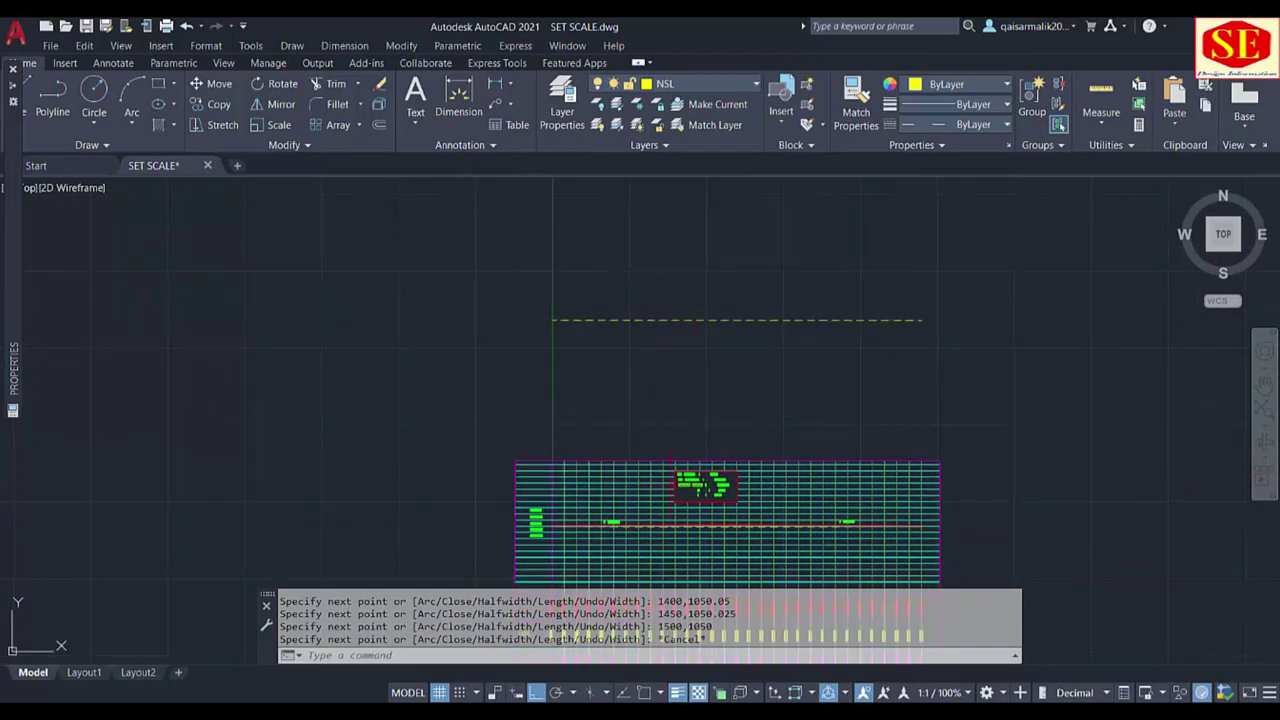
key(alt+Tab)
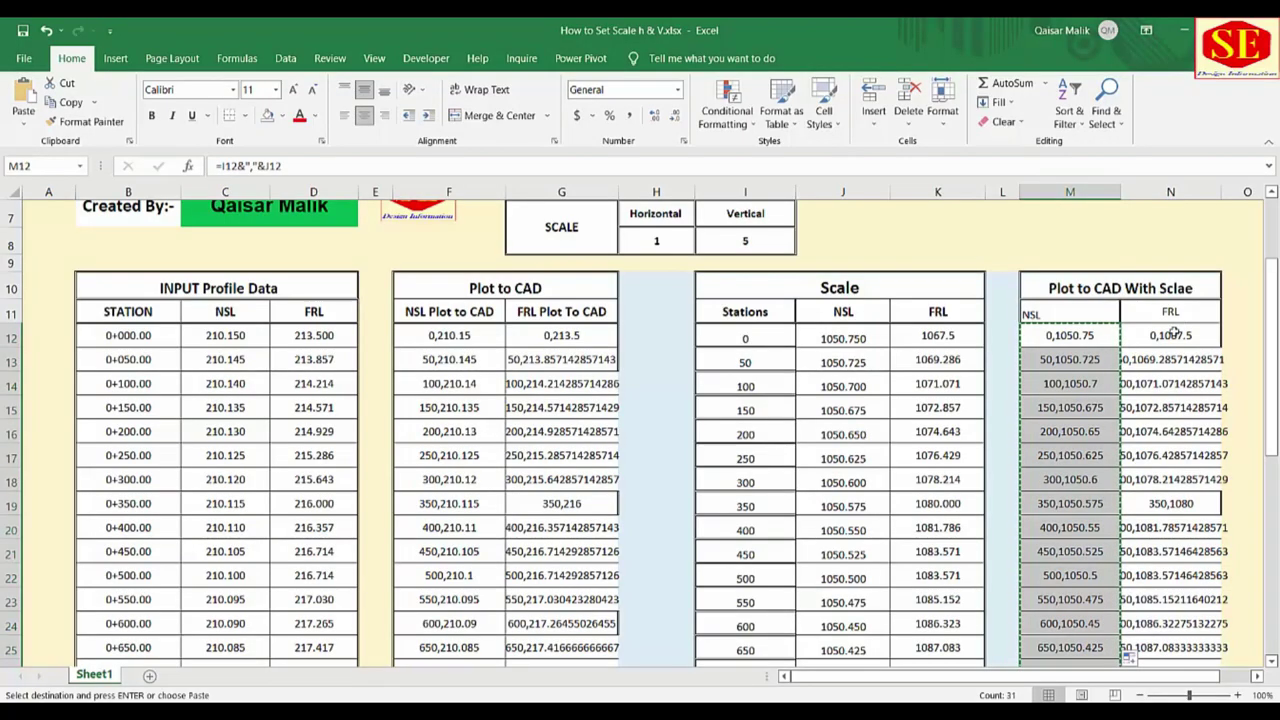
Copy the scaled FRL coordinate pairs in column N from N12 down
click(1150, 335)
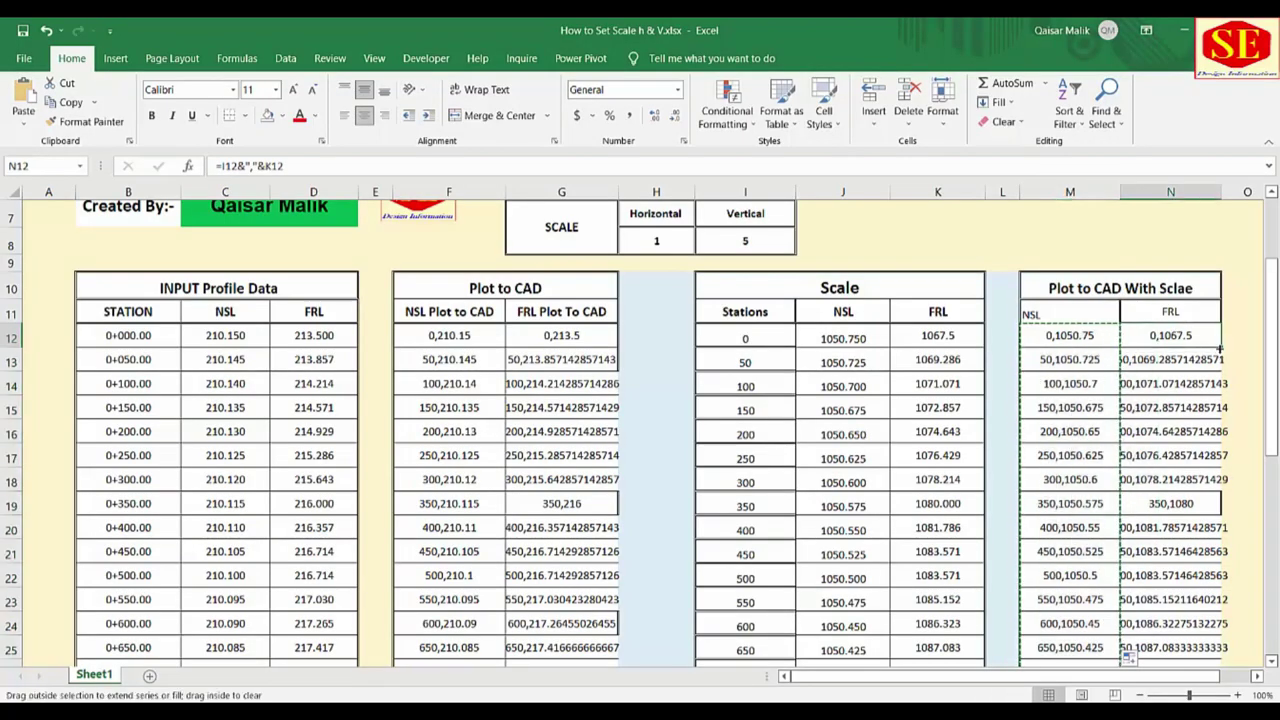
double_click(1220, 347)
right_click(1166, 334)
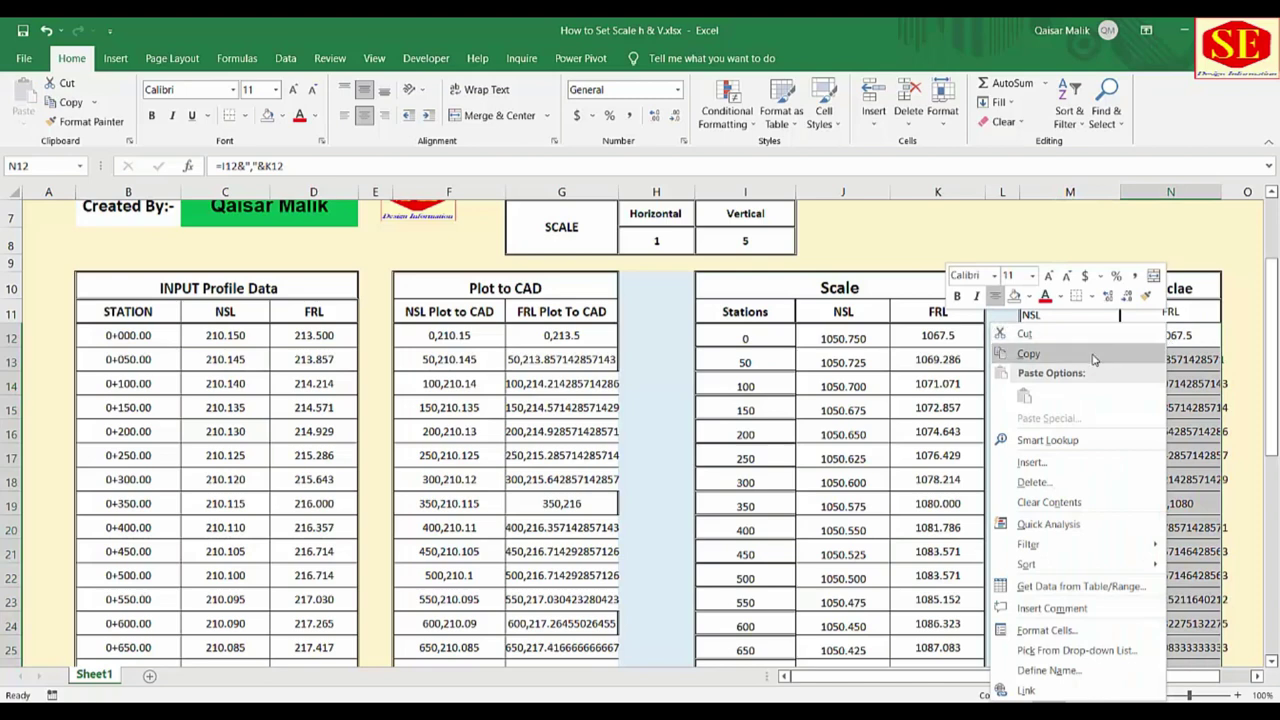
click(1093, 356)
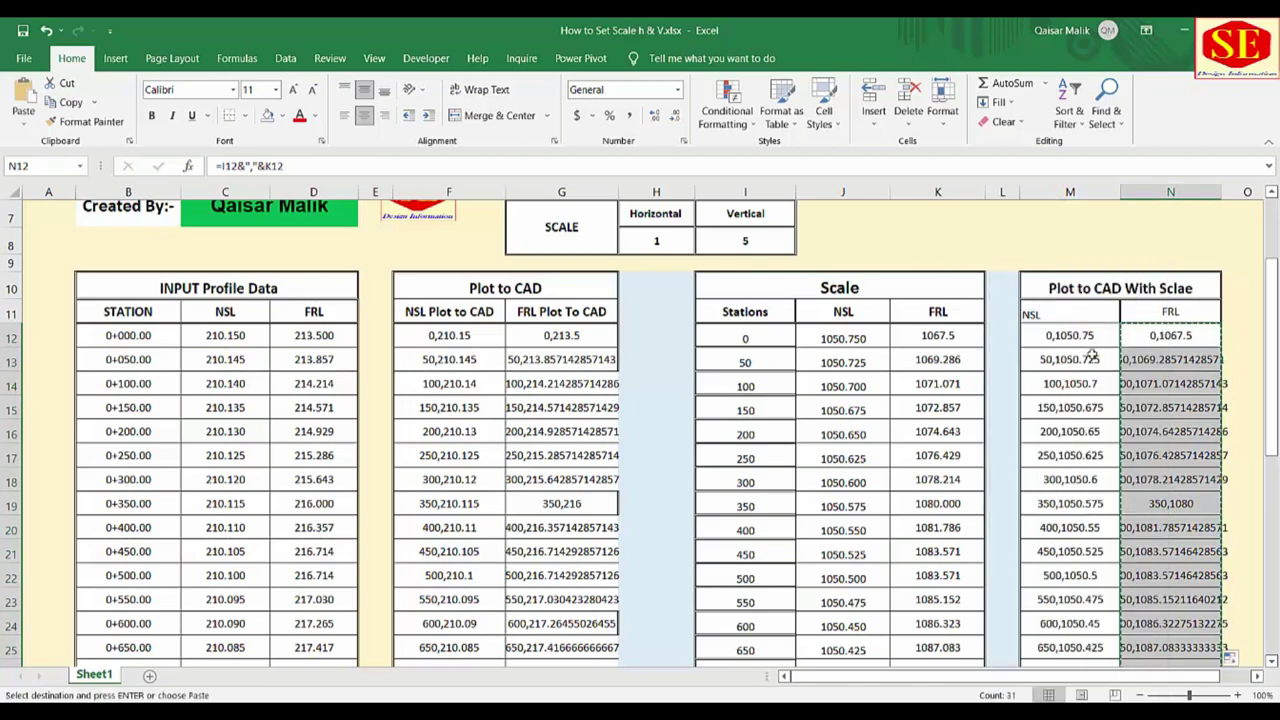
key(alt+Tab)
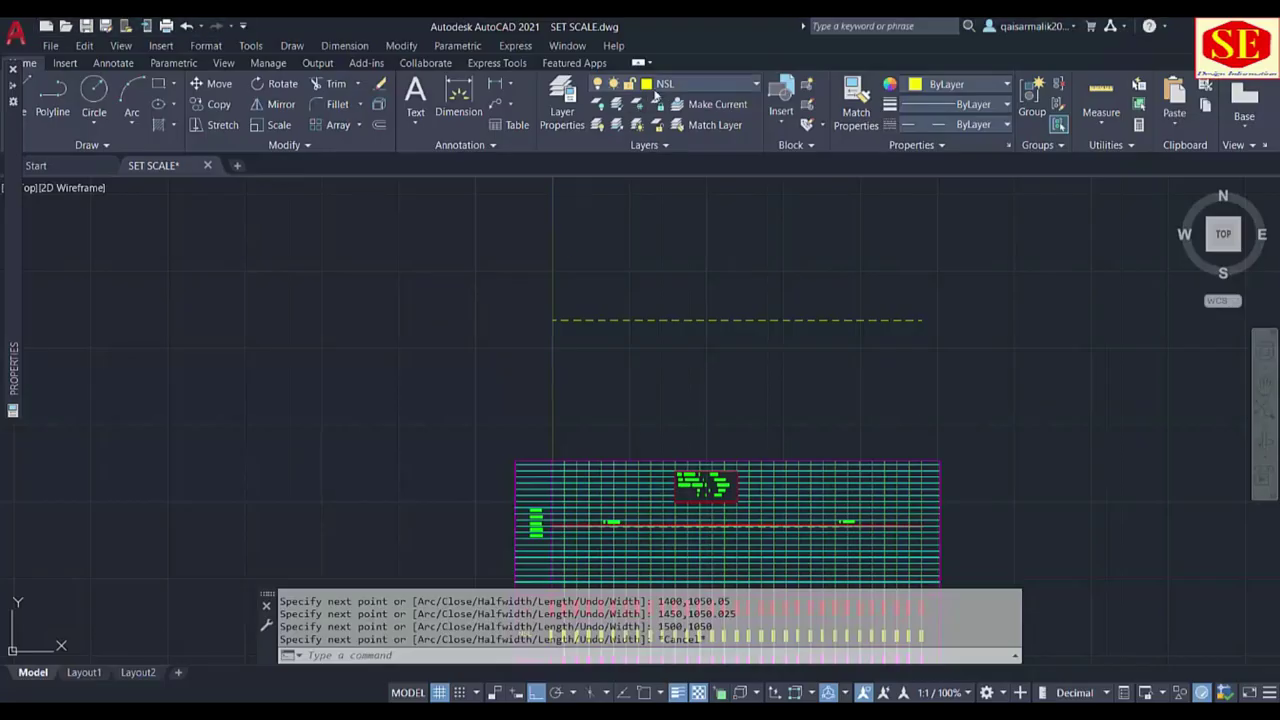
On the FRL layer, draw a polyline from the pasted scaled FRL coordinates
click(680, 84)
click(668, 144)
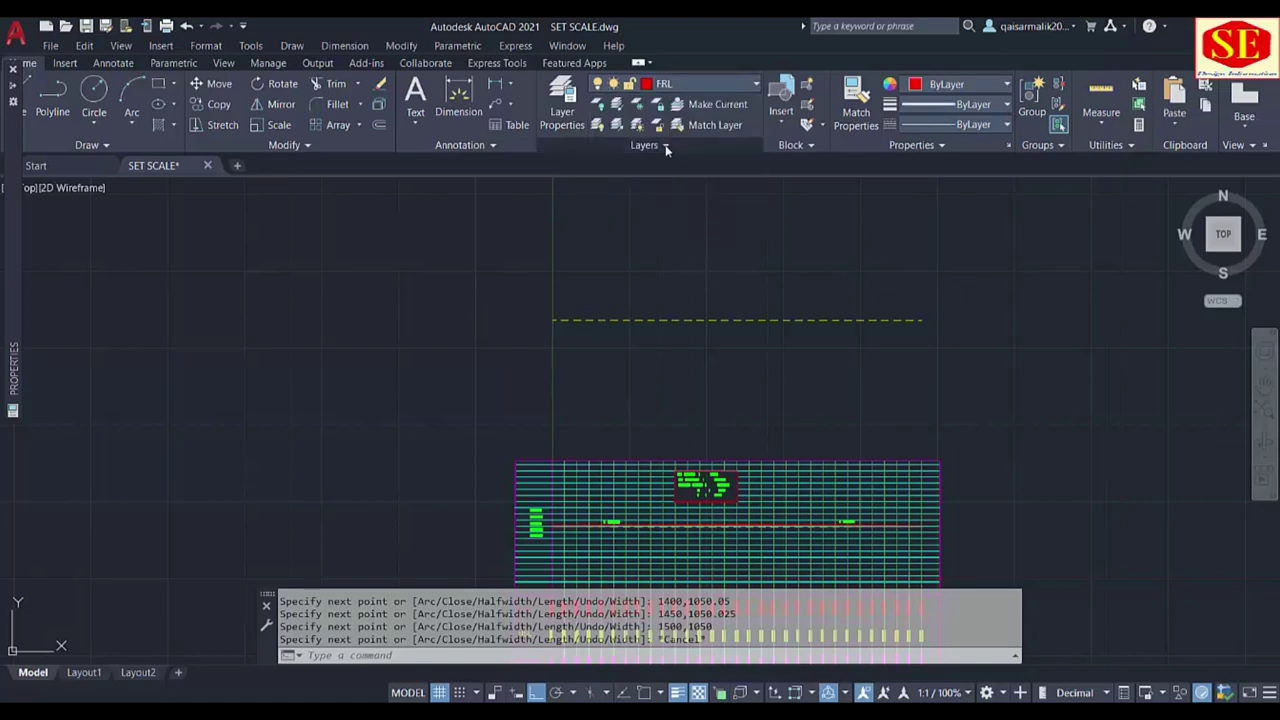
right_click(539, 659)
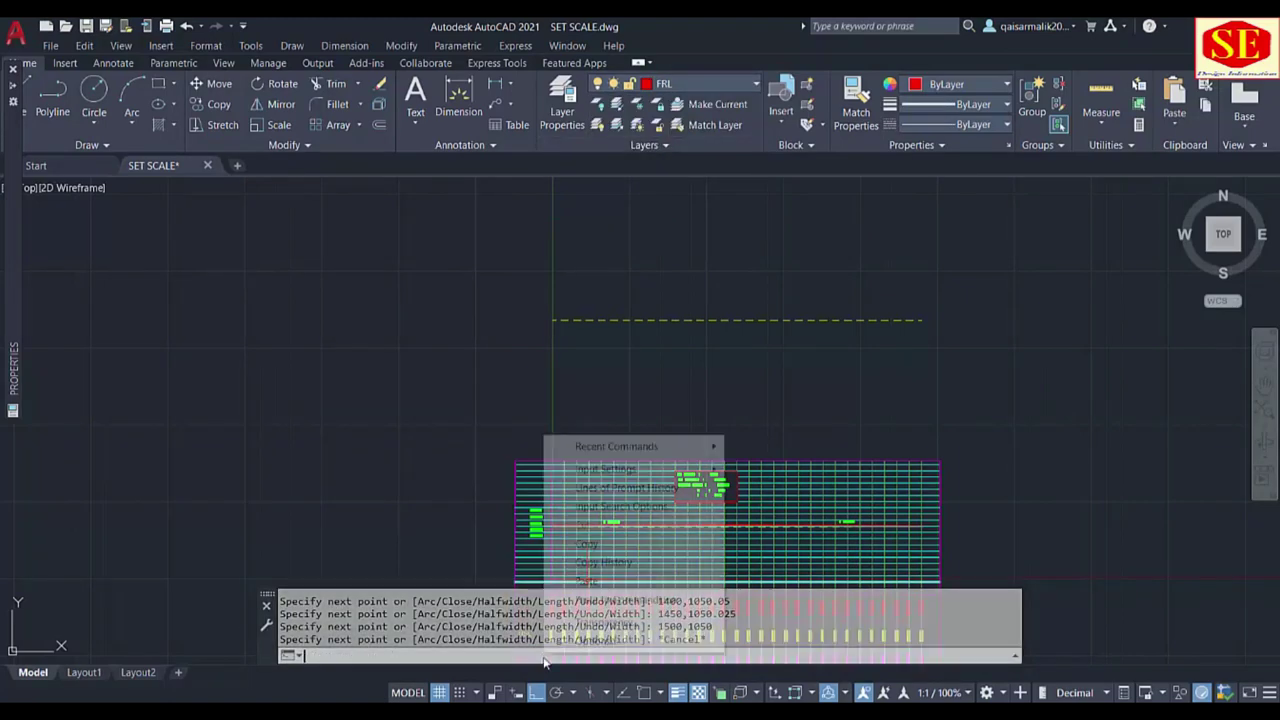
click(600, 577)
key(Escape)
Pan and zoom to check the red FRL and yellow NSL lines against the elevation grid
scroll(737, 317, up, 4)
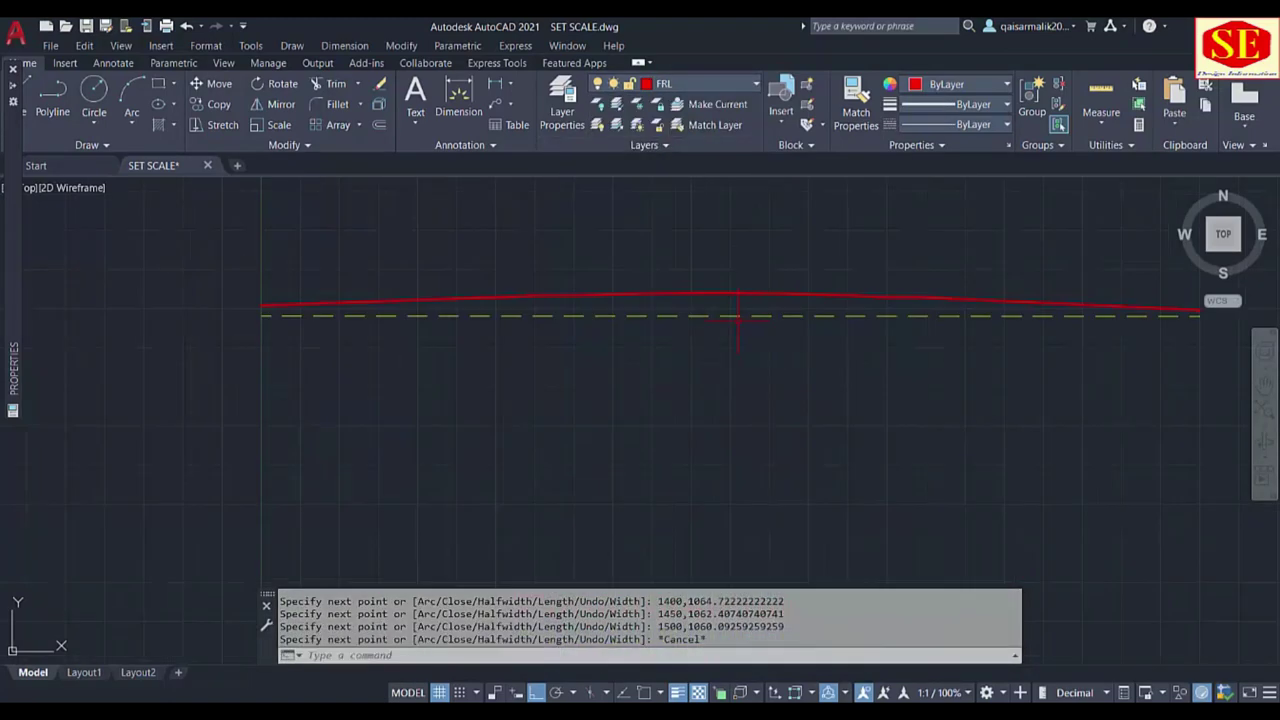
scroll(716, 275, down, 3)
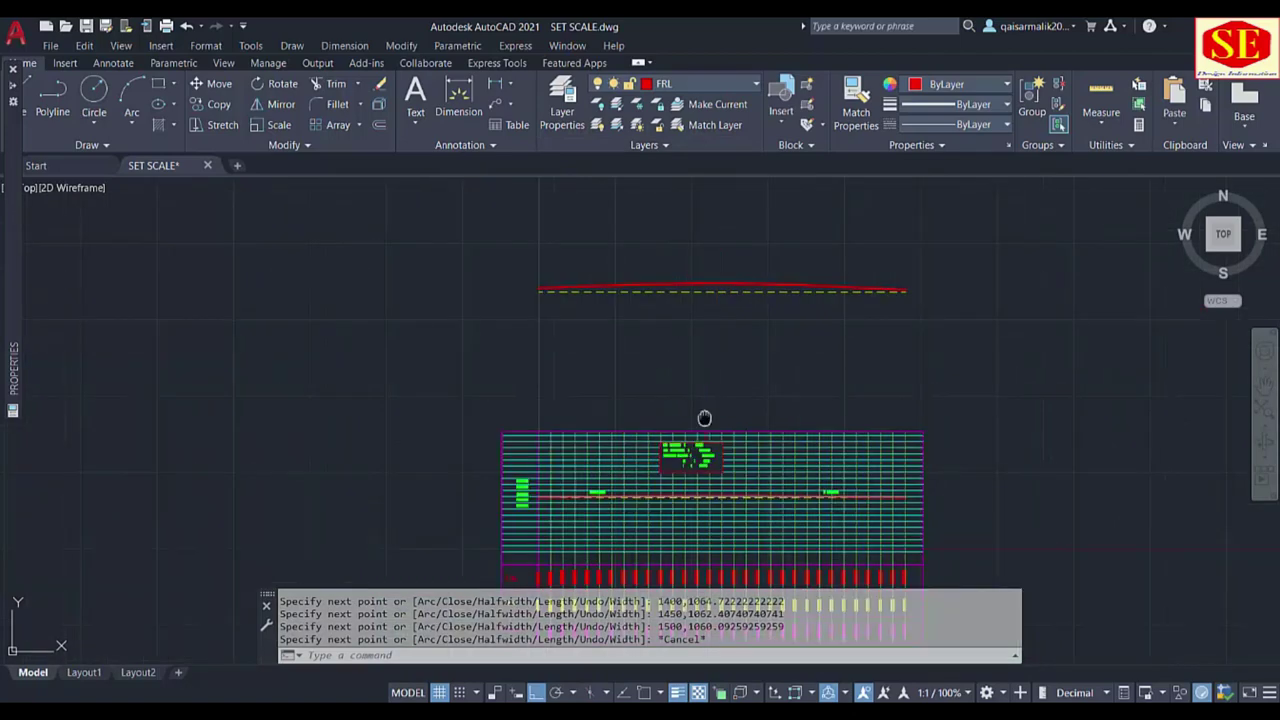
scroll(706, 420, up, 3)
scroll(660, 470, up, 2)
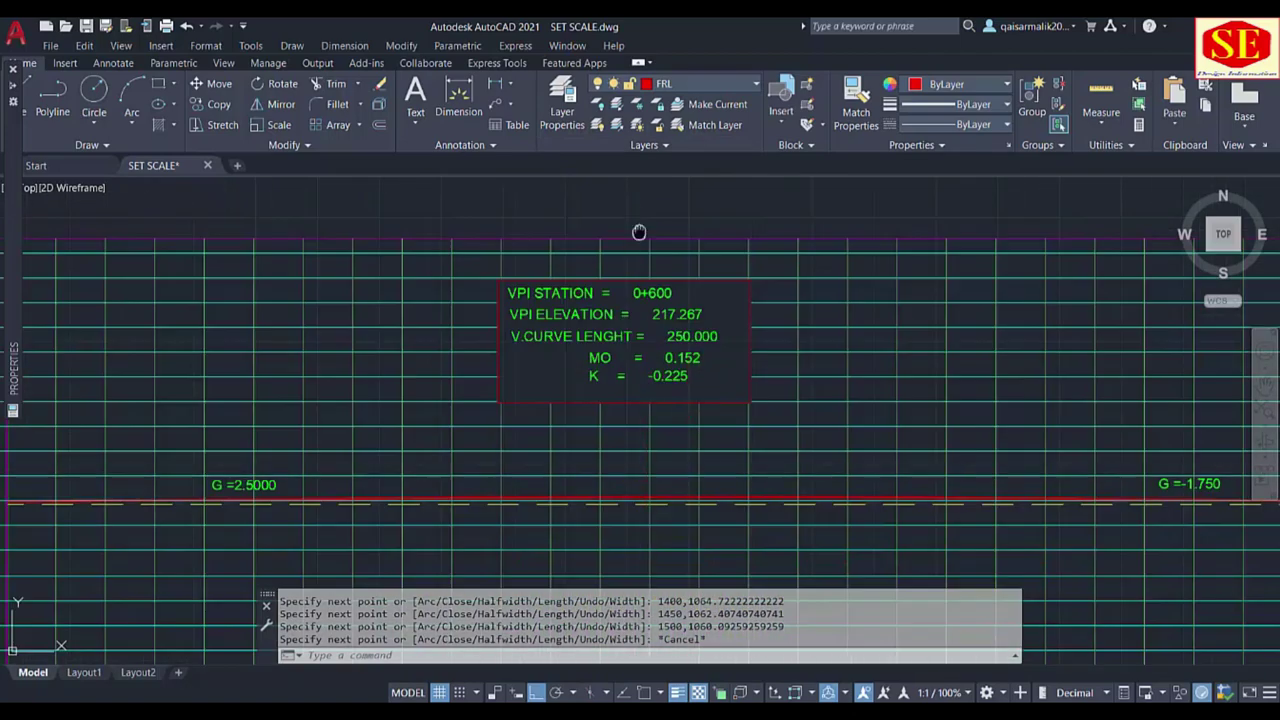
middle_drag(639, 232, 666, 409)
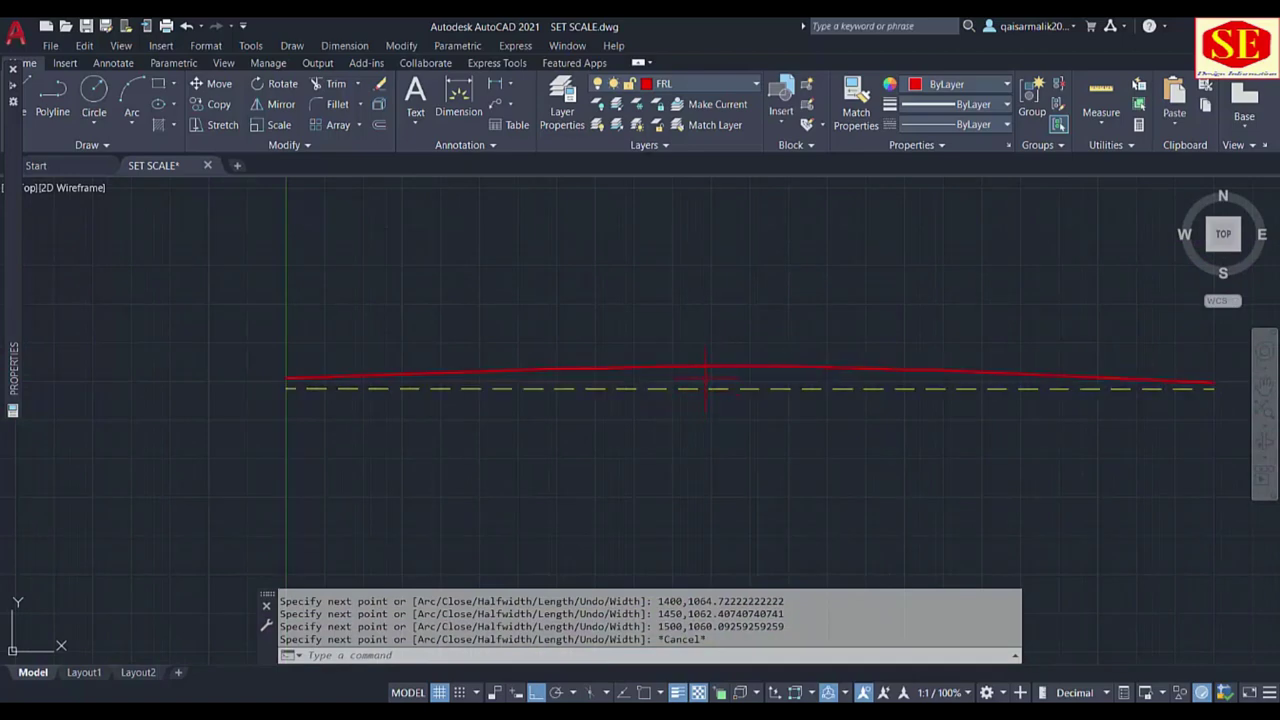
scroll(710, 370, down, 3)
scroll(690, 470, up, 4)
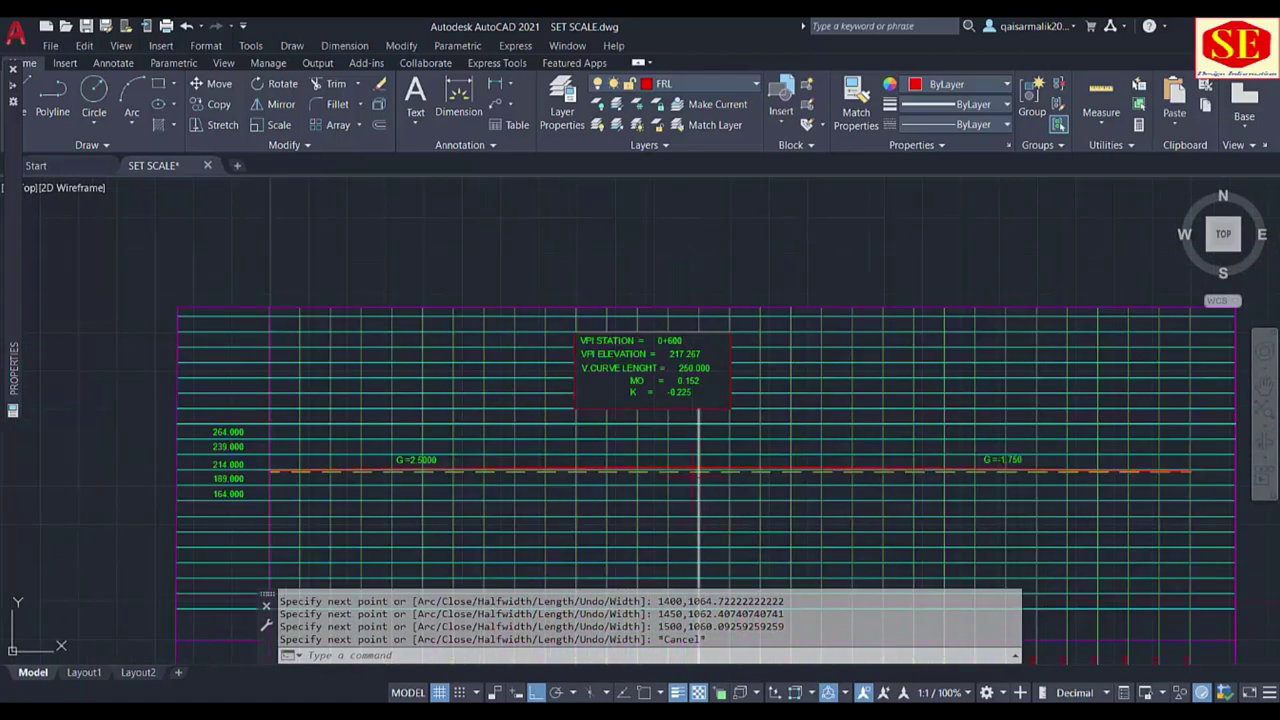
scroll(685, 475, down, 3)
middle_drag(657, 257, 697, 410)
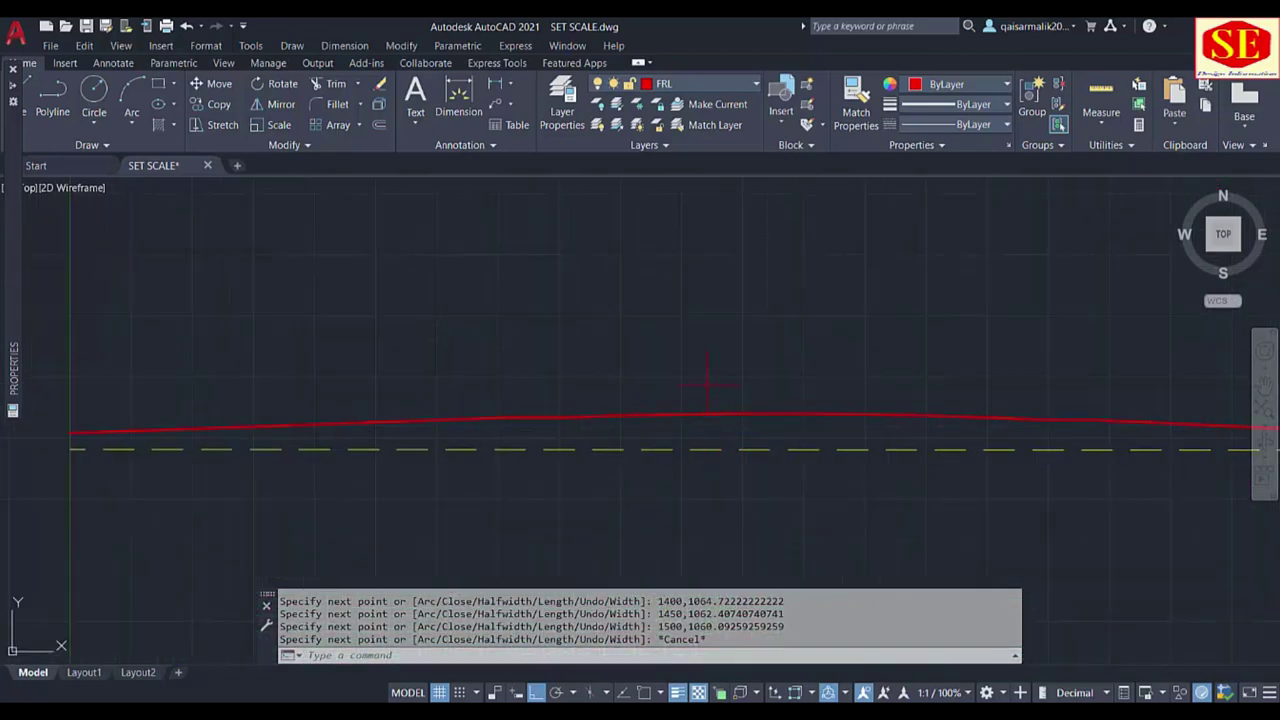
scroll(594, 336, down, 2)
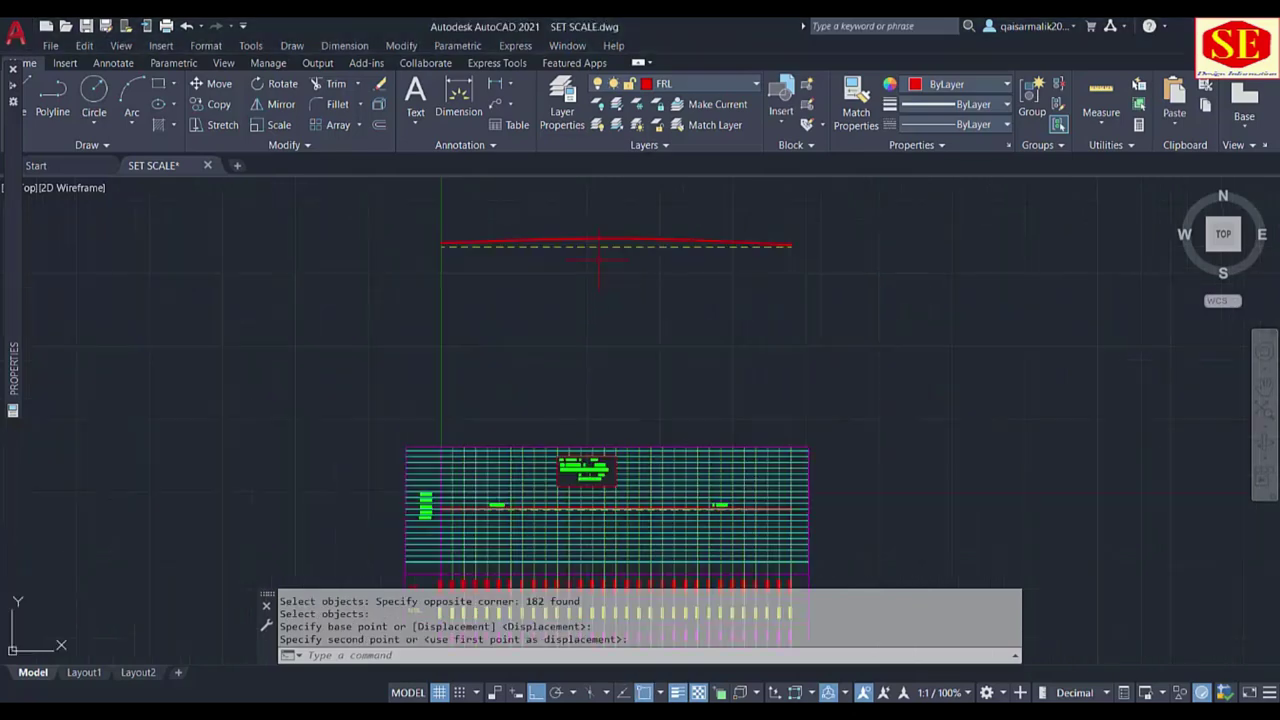
scroll(629, 321, up, 4)
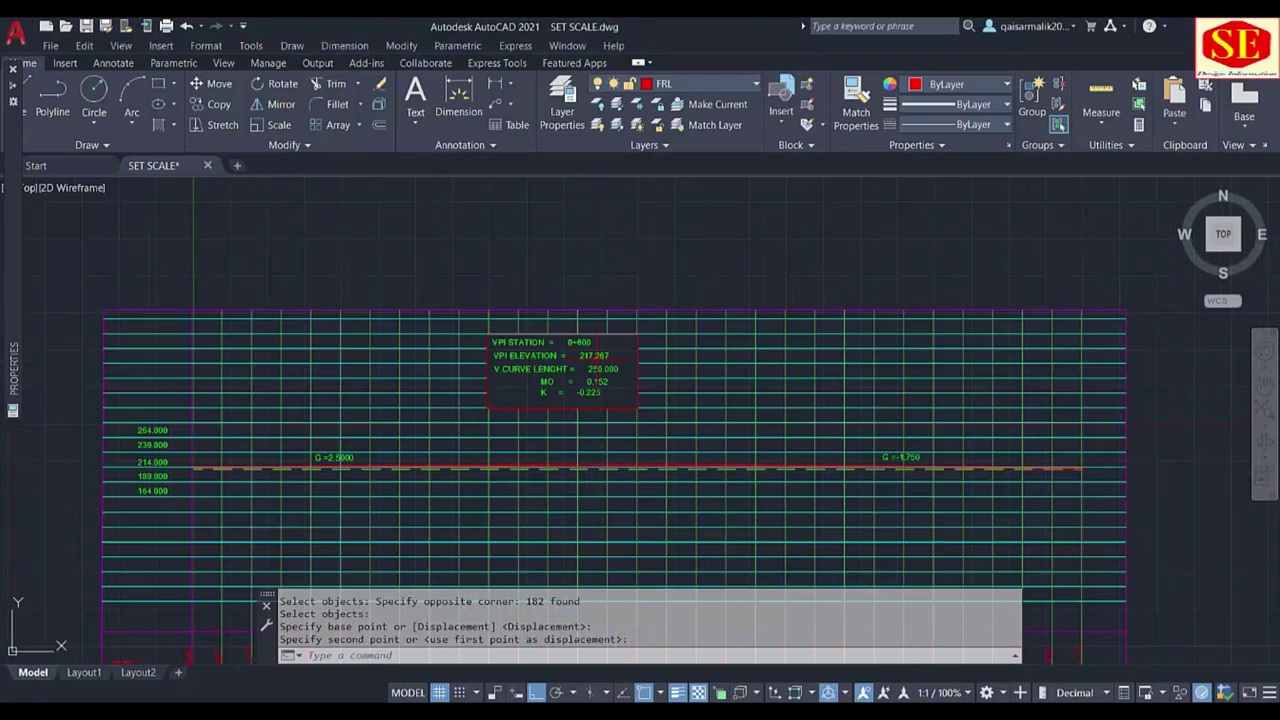
scroll(600, 330, down, 3)
scroll(620, 340, down, 2)
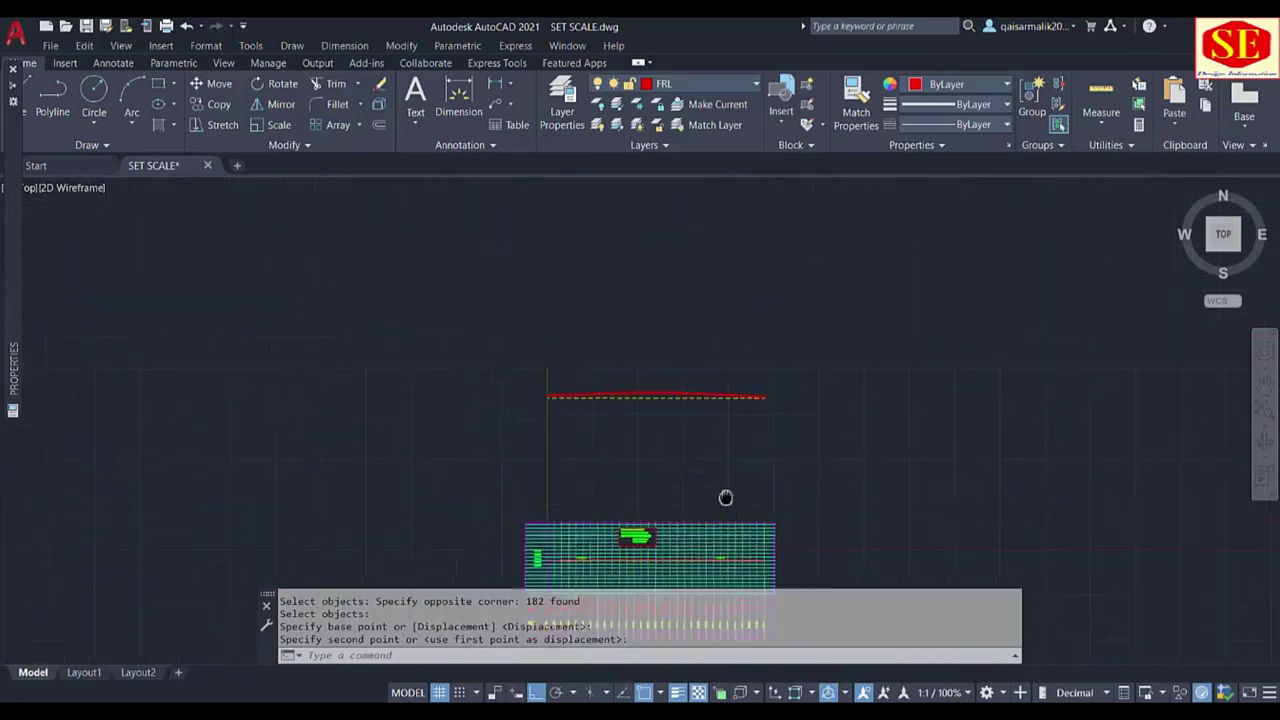
middle_drag(652, 417, 652, 285)
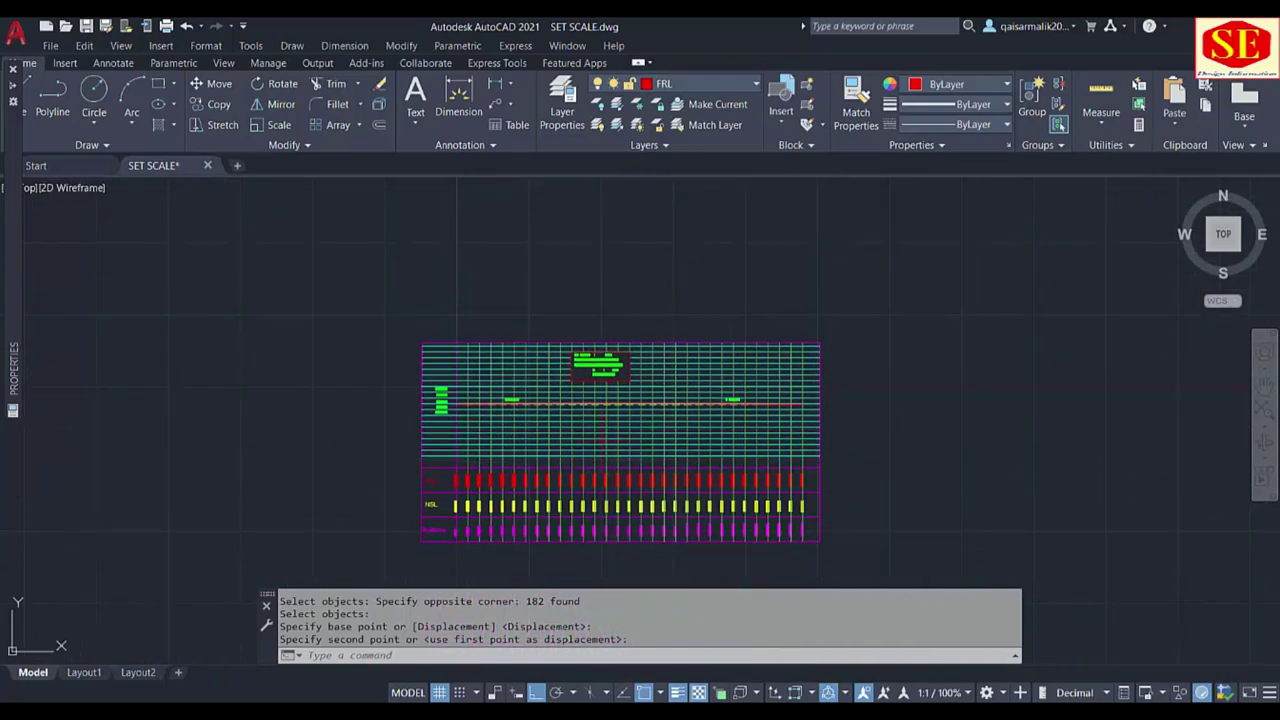
key(alt+Tab)
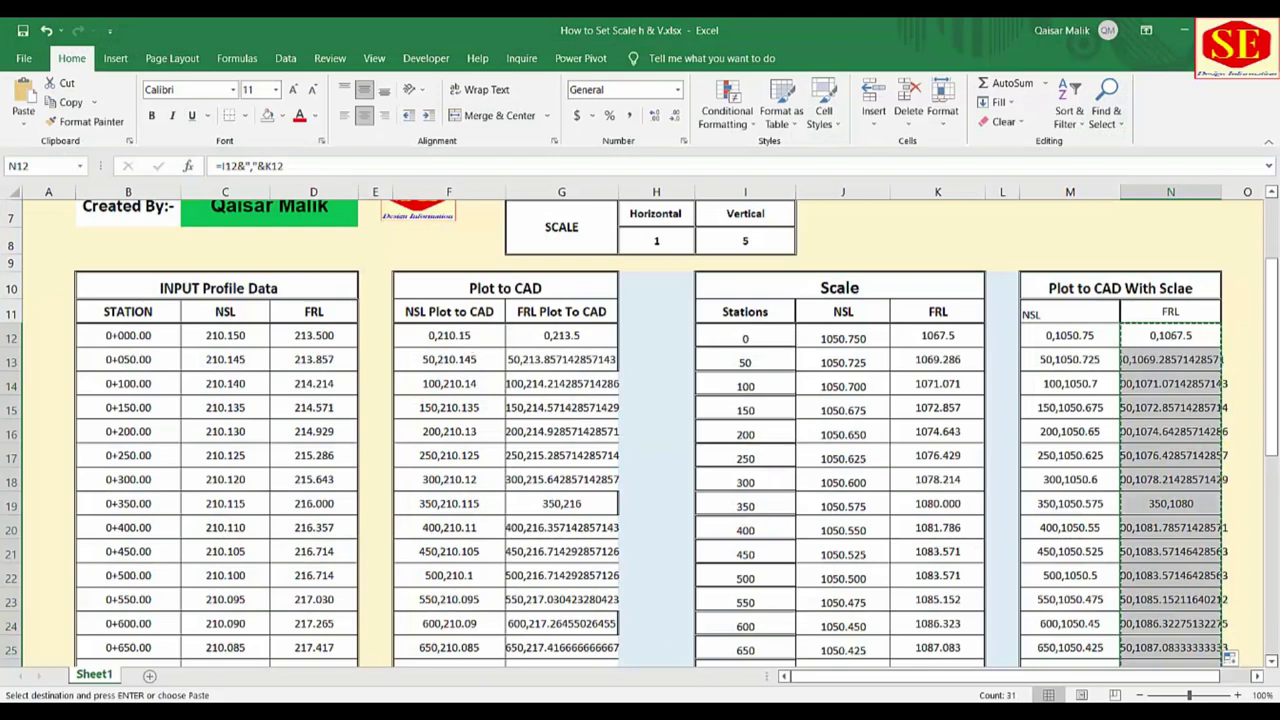
key(alt+Tab)
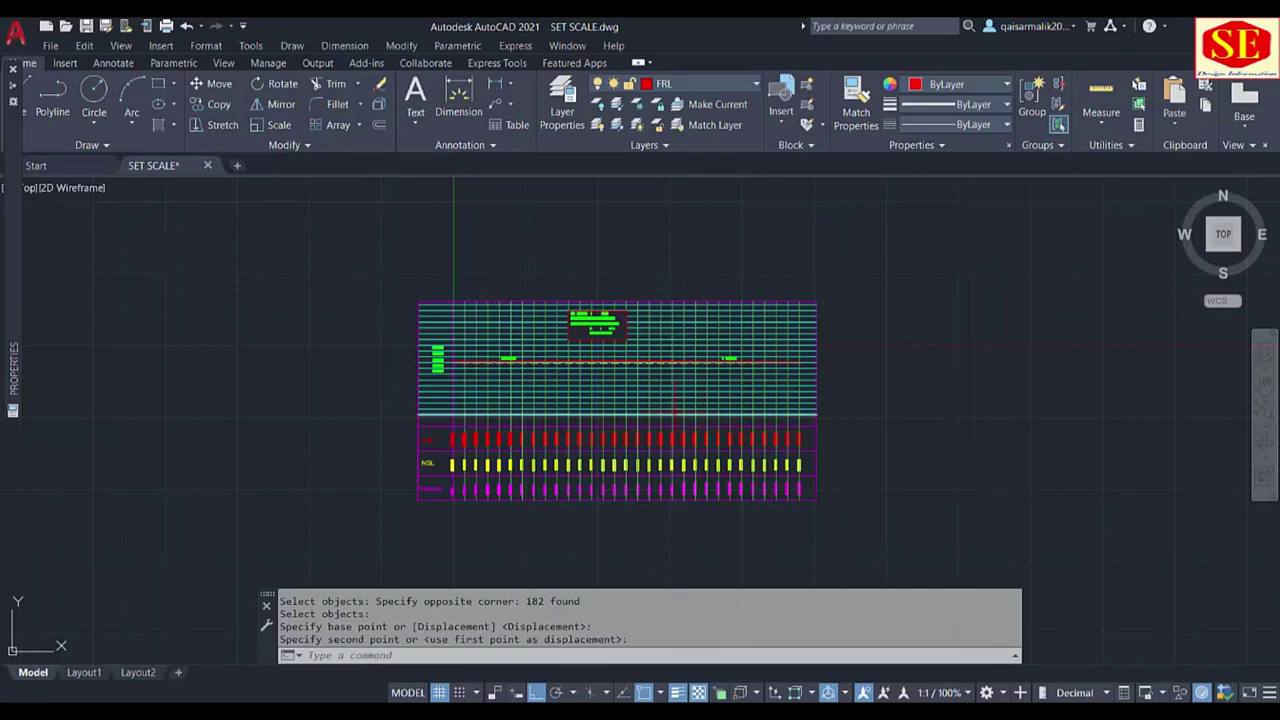
Copy the 182-object profile grid and place the duplicate to the left of the original
key(Escape)
text(co)
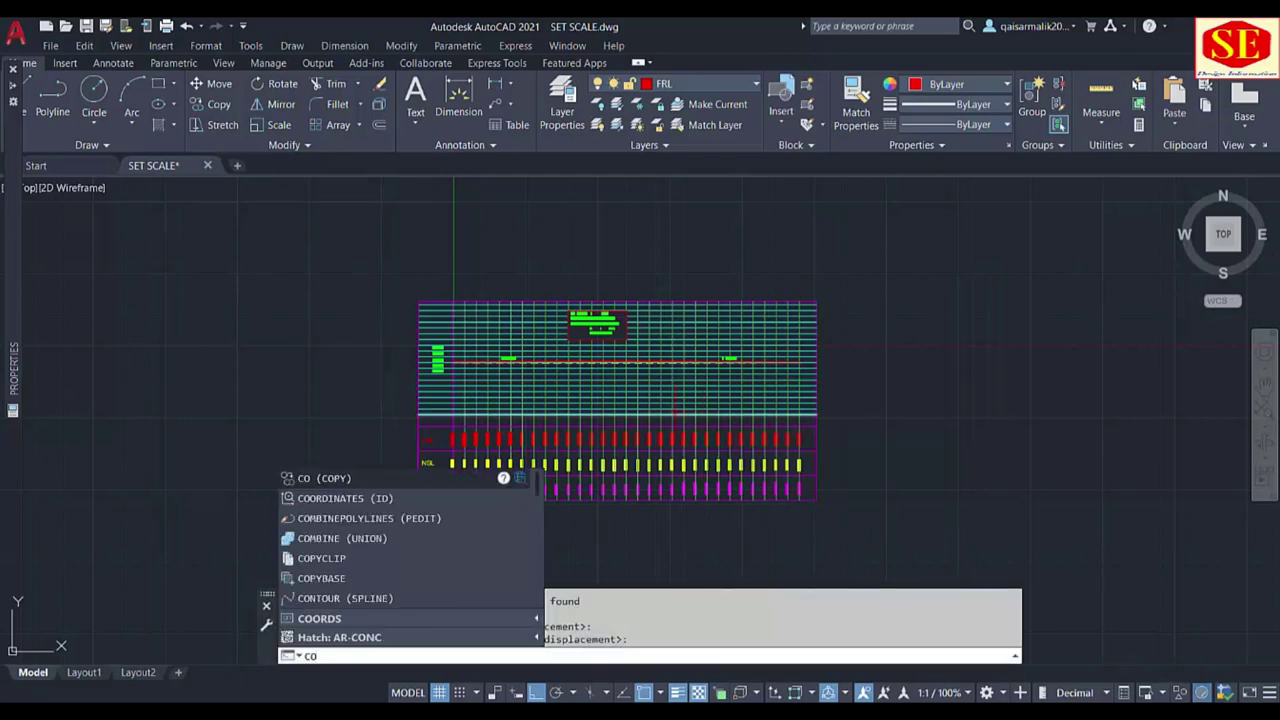
key(Return)
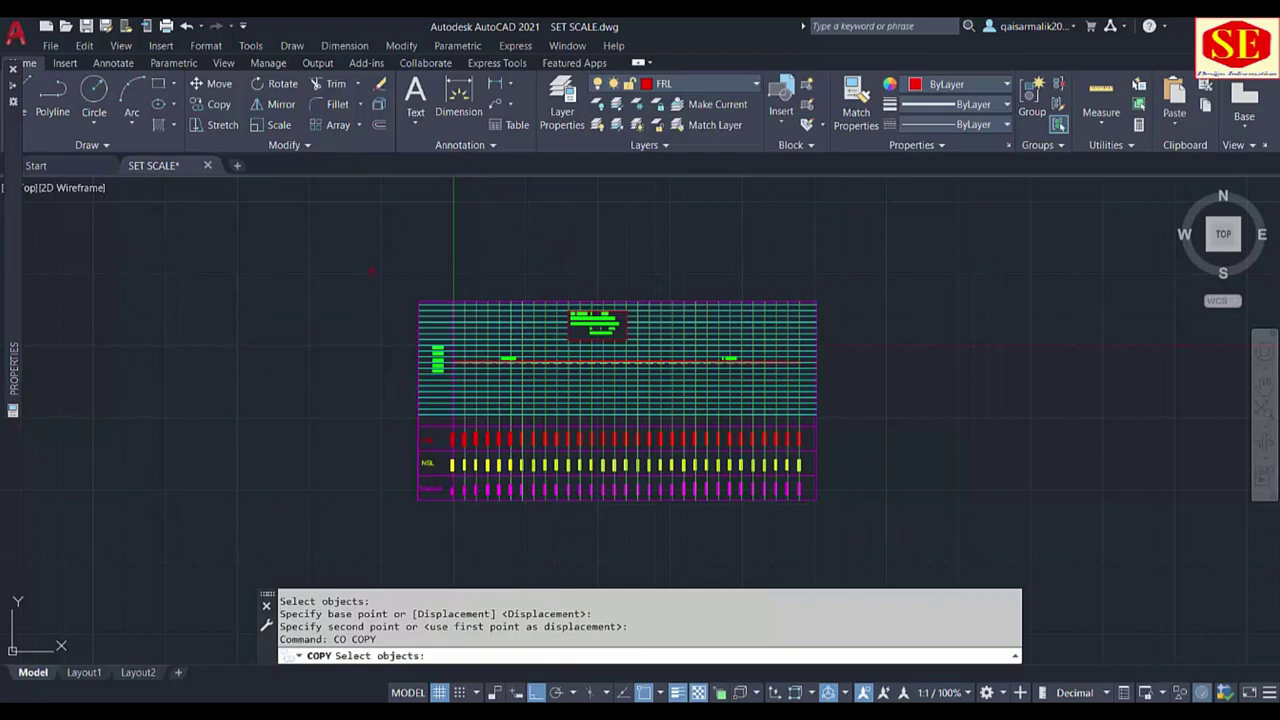
click(372, 270)
click(868, 539)
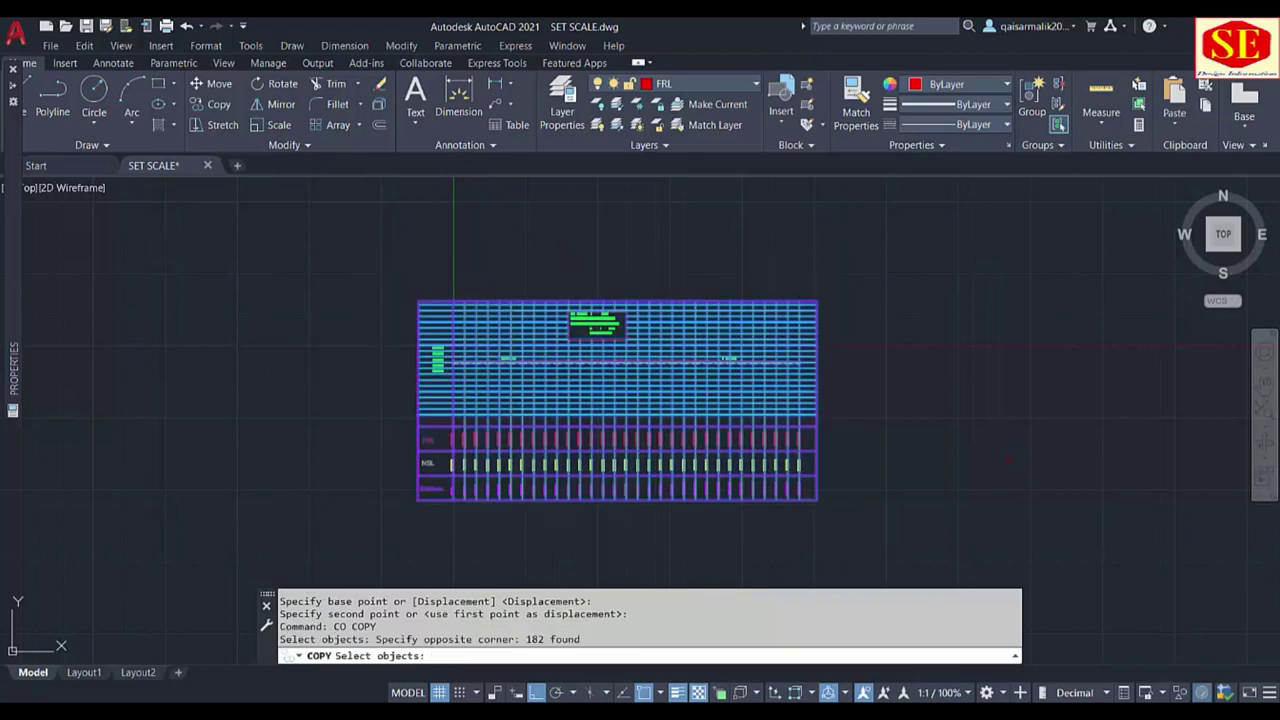
key(Return)
click(916, 492)
scroll(918, 500, down, 3)
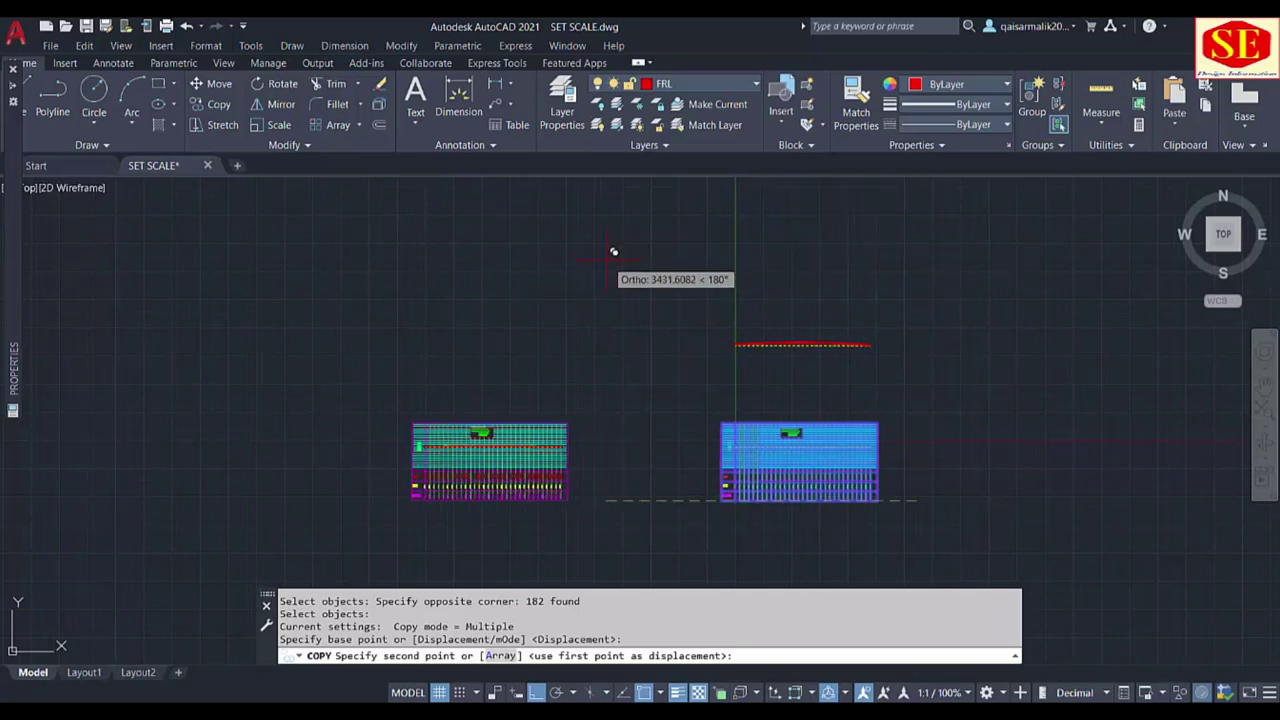
click(486, 253)
key(Escape)
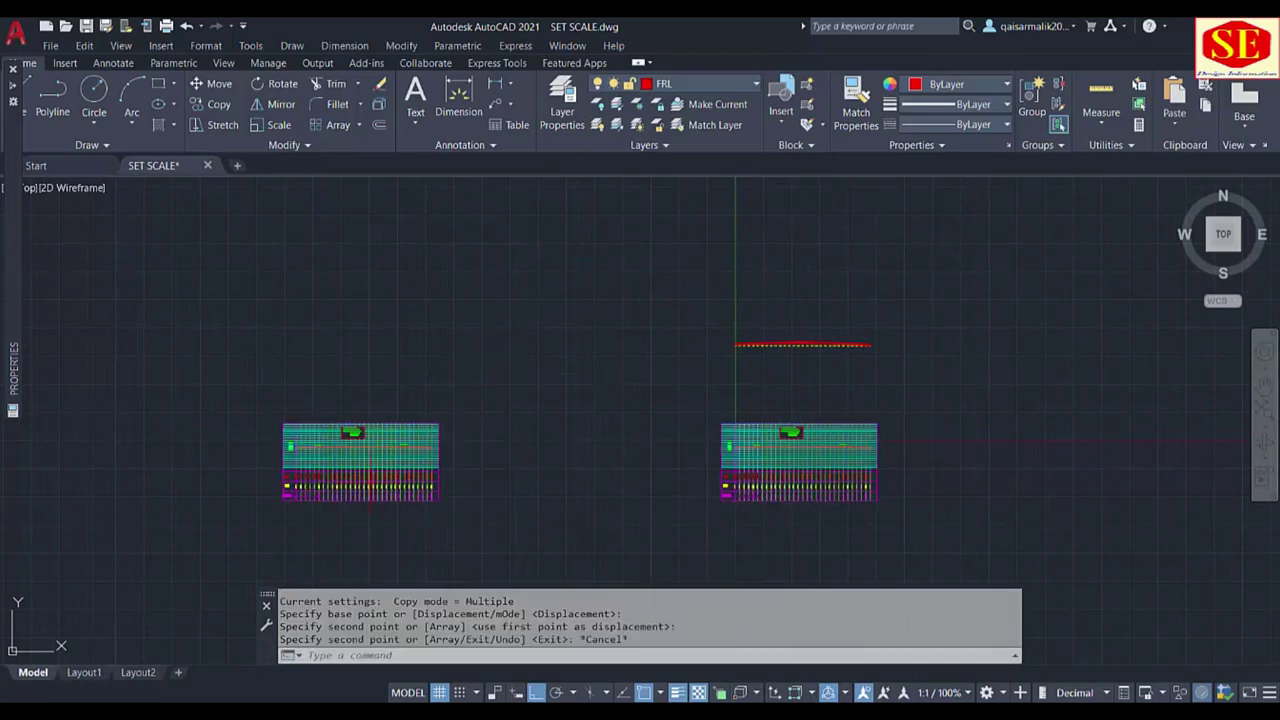
Select the red FRL line and the yellow dashed grade line
scroll(366, 470, up, 5)
middle_drag(358, 465, 663, 434)
scroll(503, 335, up, 3)
scroll(503, 335, up, 2)
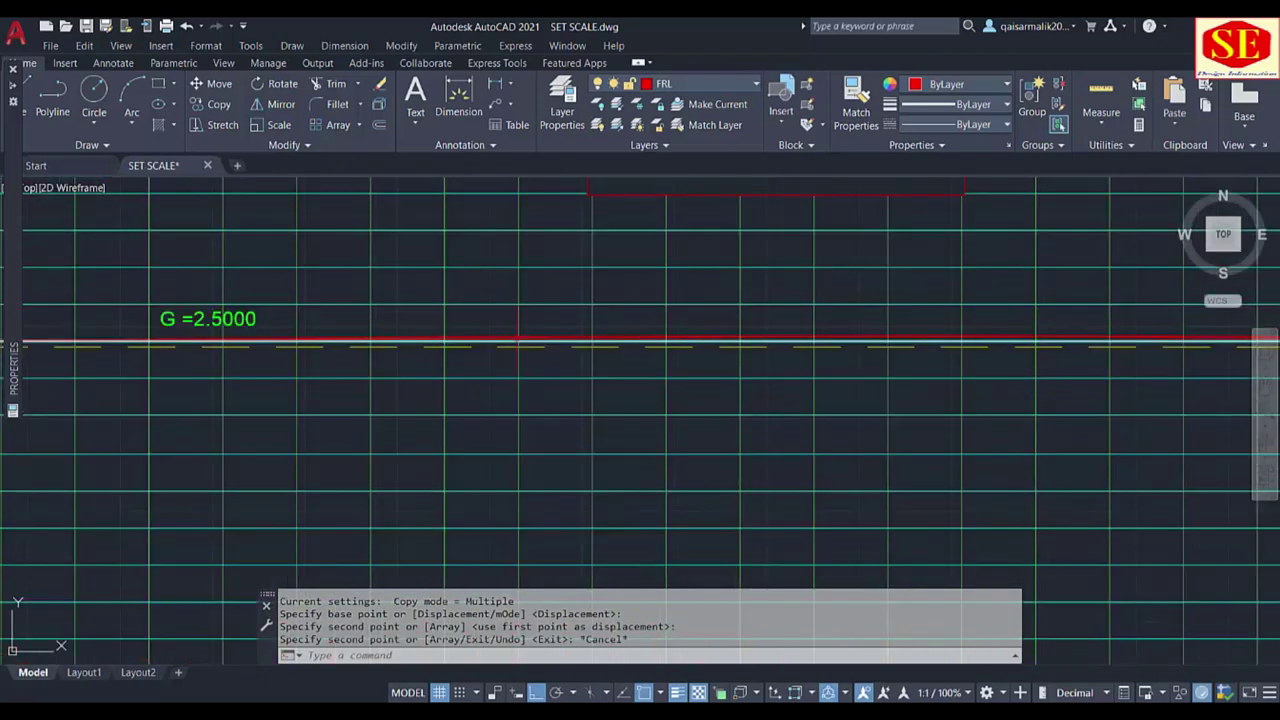
scroll(503, 335, up, 2)
click(500, 332)
key(Escape)
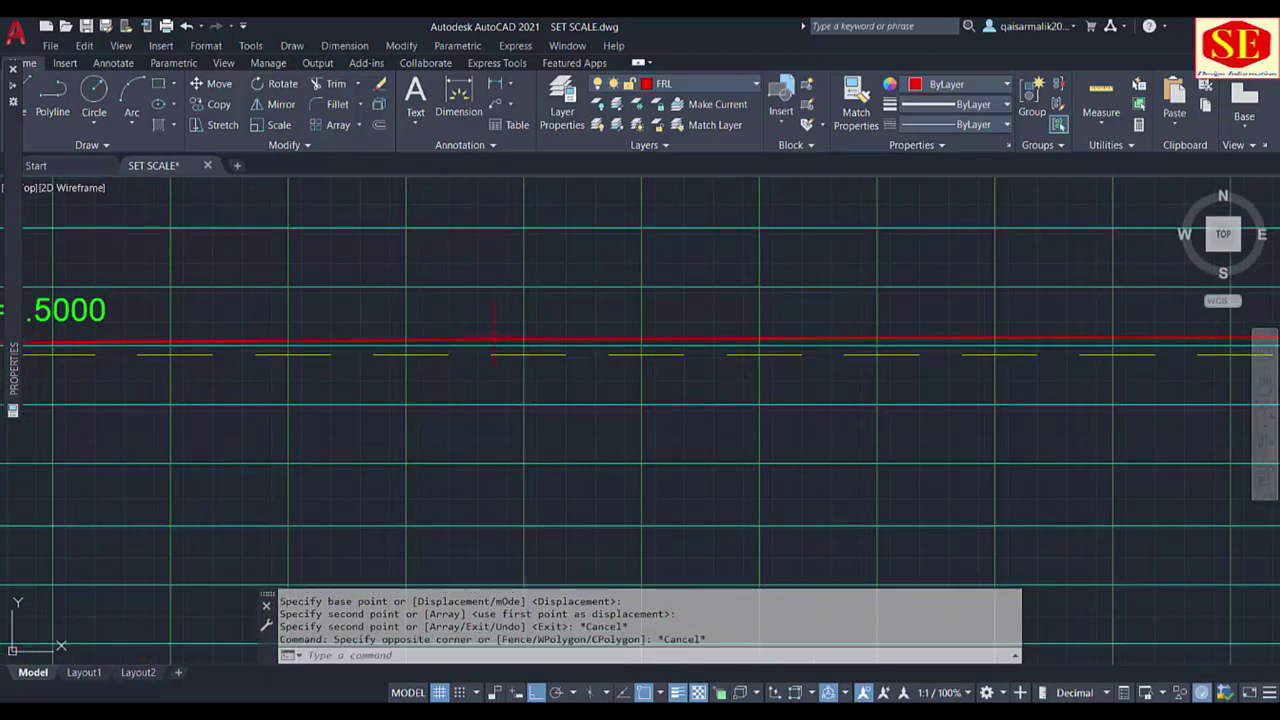
click(493, 340)
click(497, 354)
Erase the selected red and yellow grade lines
key(Delete)
text(E)
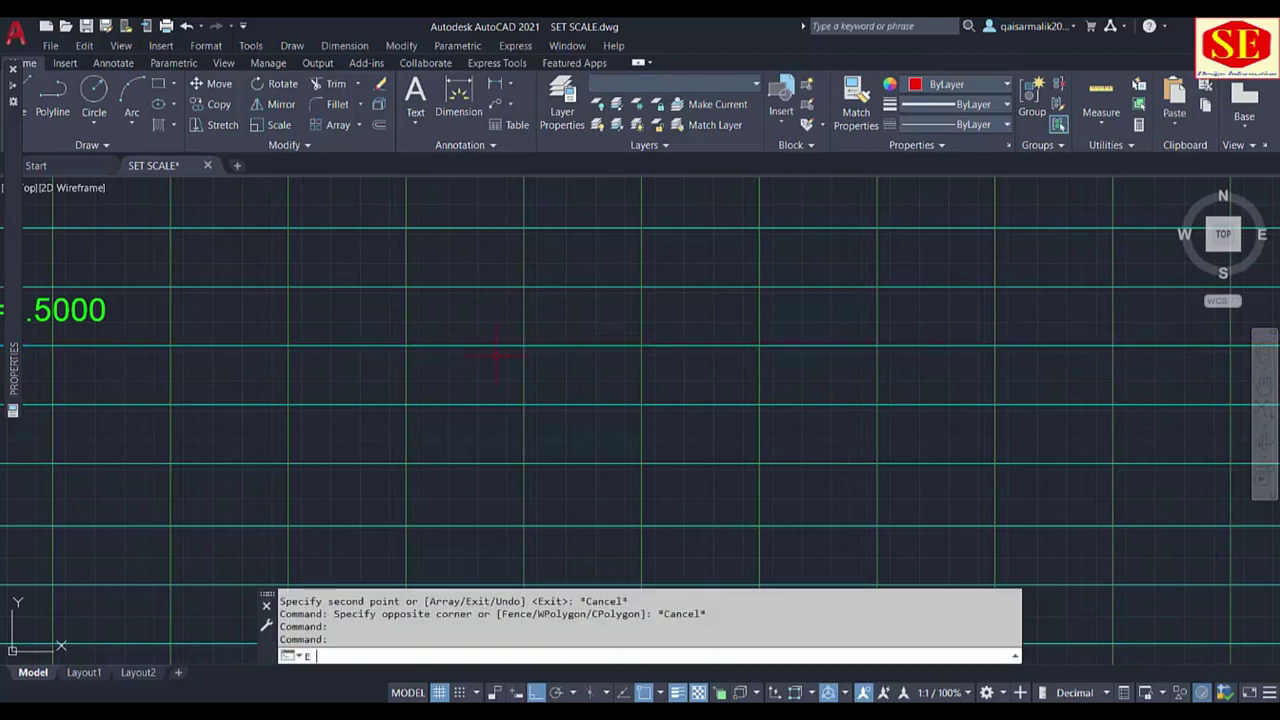
key(Return)
Zoom in on the profile's level labels, then search Windows for Calculator
scroll(495, 355, down, 5)
scroll(576, 375, down, 2)
scroll(813, 365, down, 2)
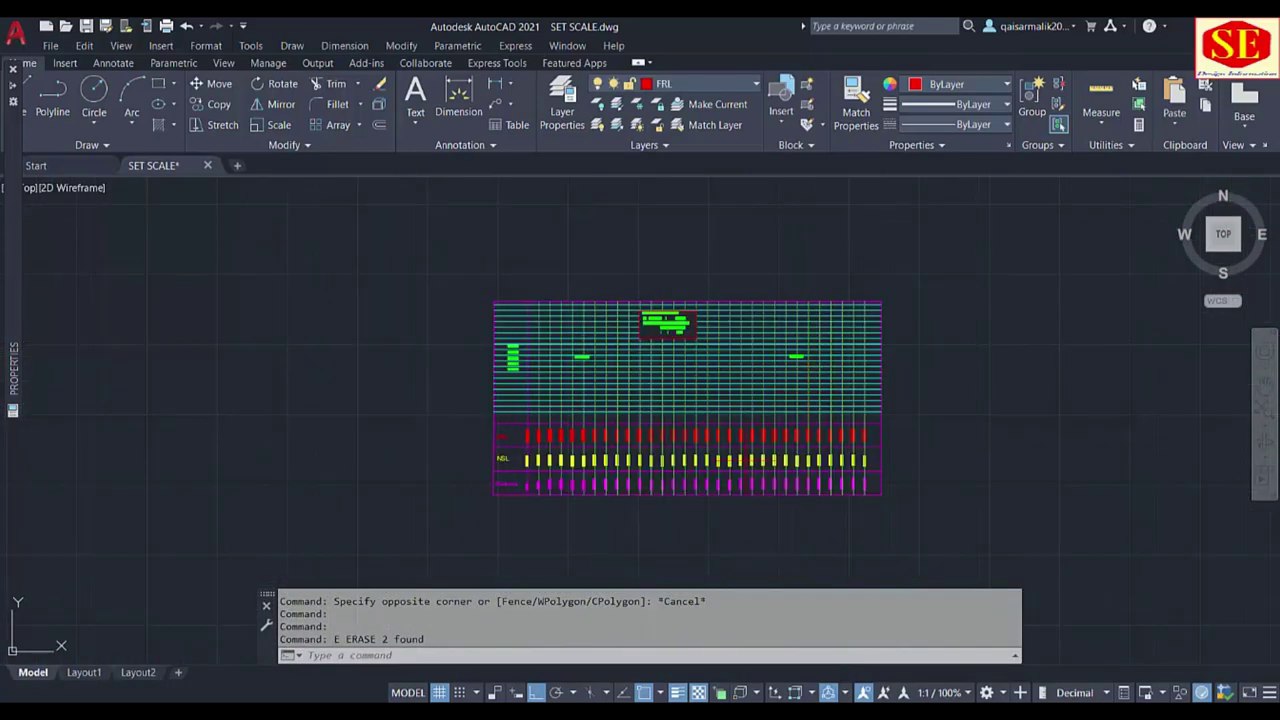
scroll(740, 418, up, 5)
scroll(694, 390, down, 5)
middle_drag(886, 443, 400, 445)
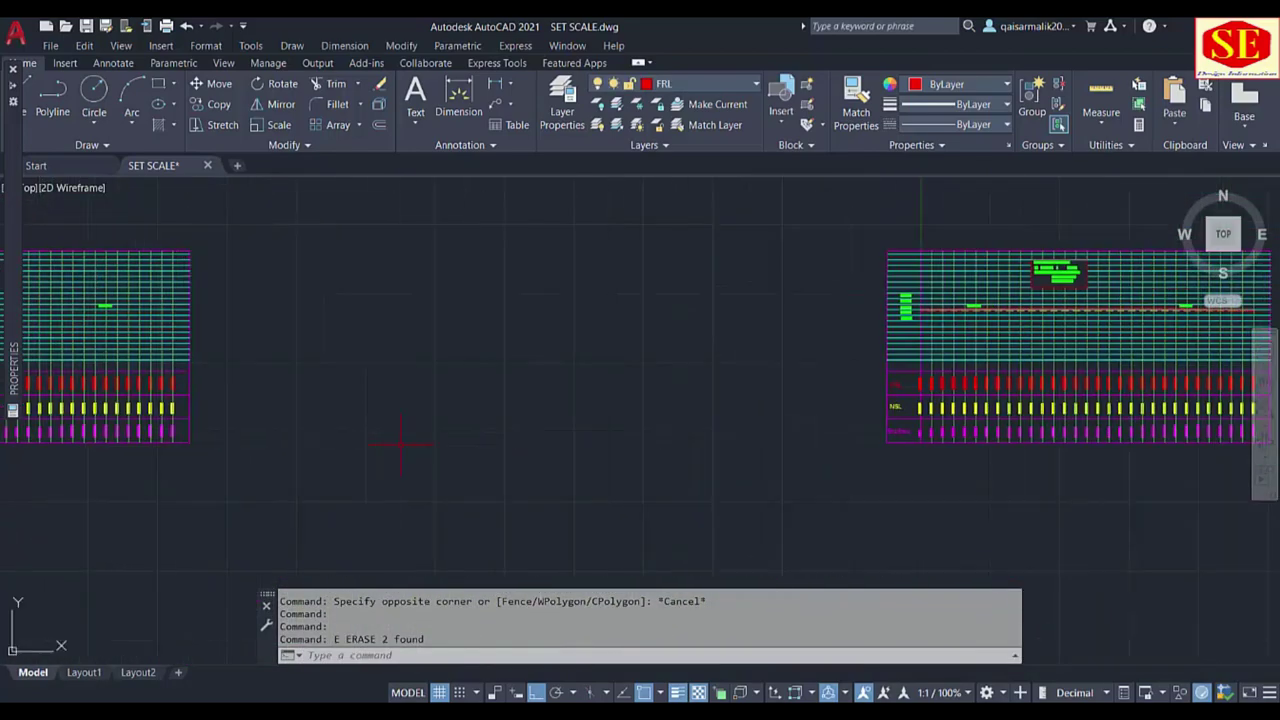
scroll(884, 441, down, 2)
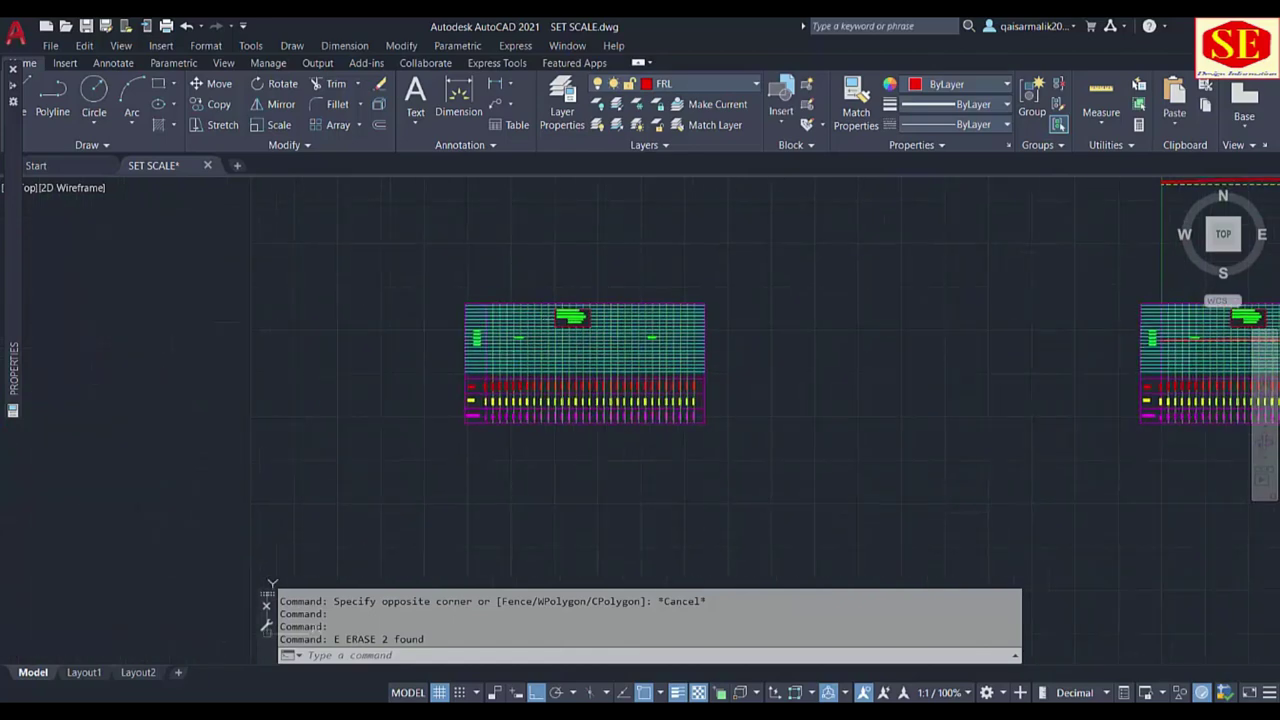
middle_drag(700, 320, 520, 380)
scroll(733, 295, up, 5)
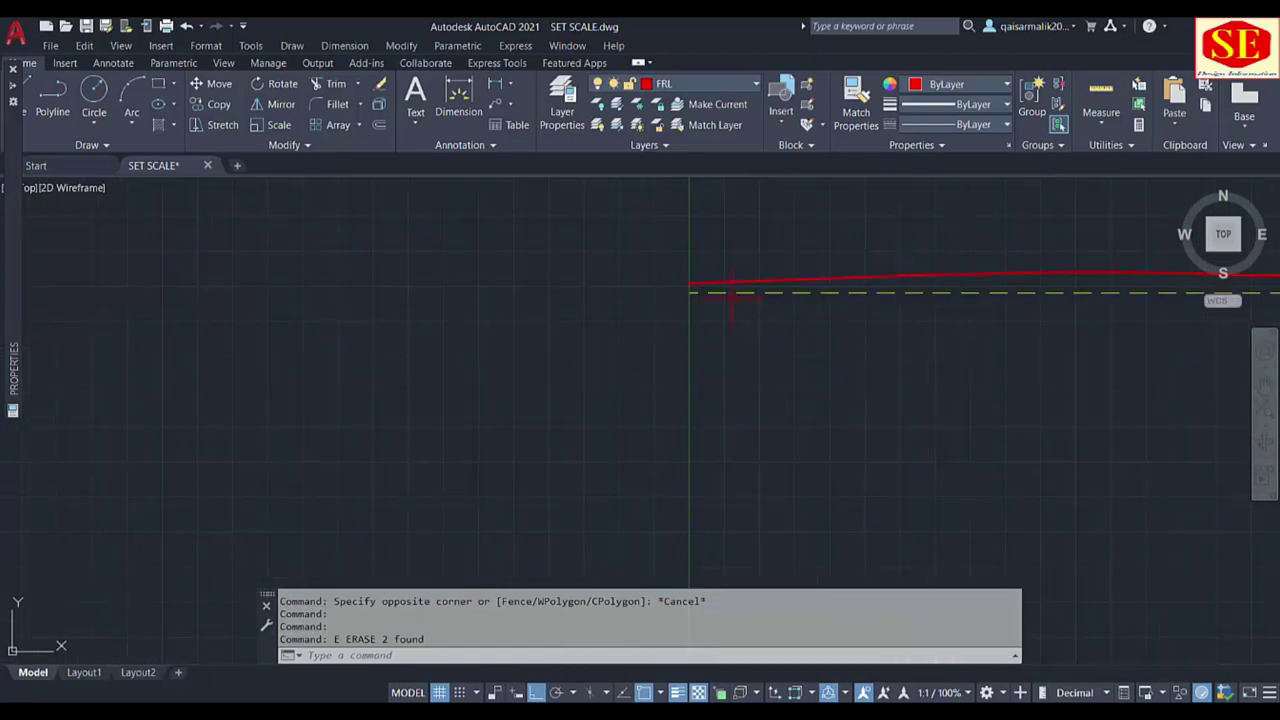
scroll(725, 293, up, 1)
scroll(690, 288, up, 2)
scroll(650, 288, up, 2)
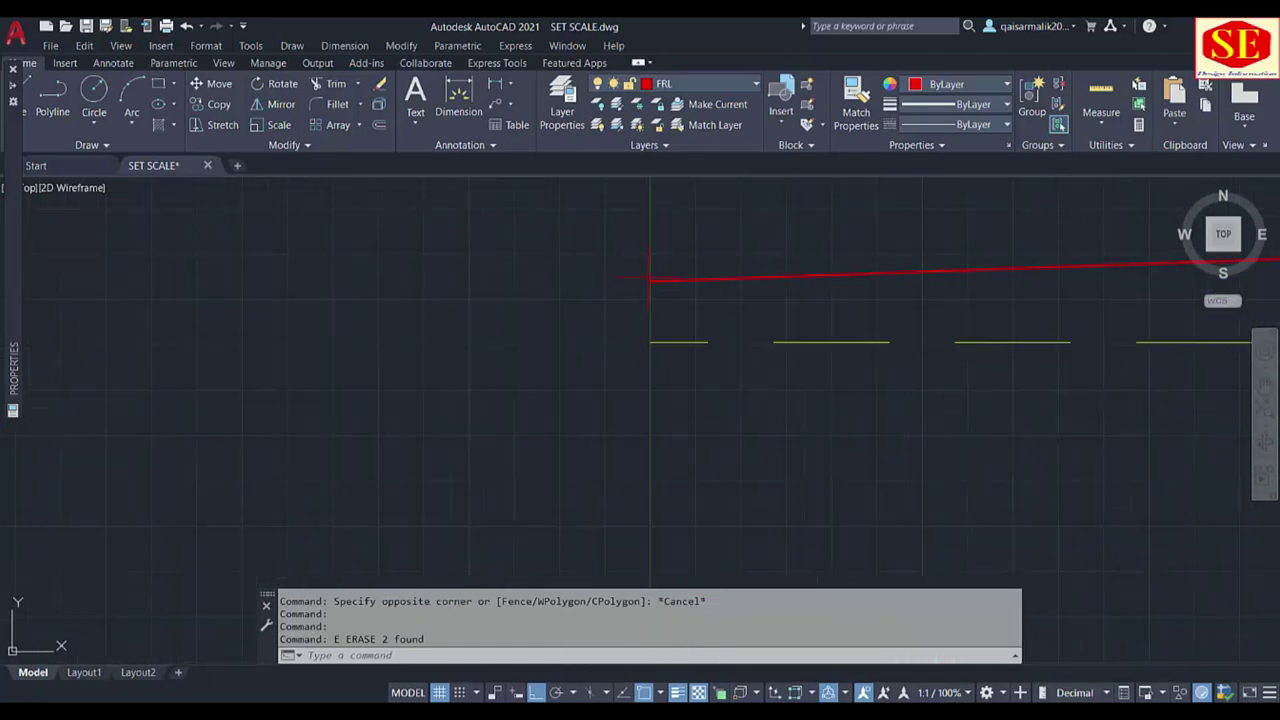
scroll(650, 280, down, 4)
mouse_move(530, 530)
middle_down()
mouse_move(302, 416)
mouse_move(477, 404)
middle_up()
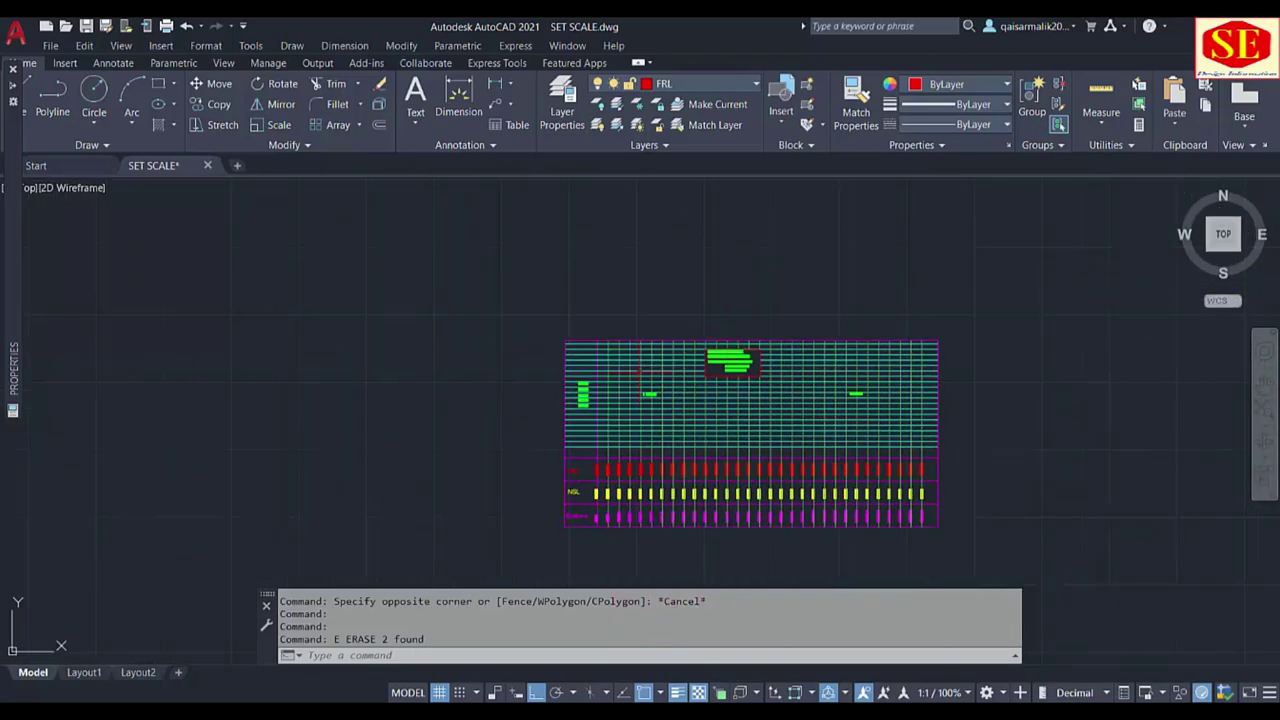
scroll(477, 404, up, 2)
scroll(490, 400, up, 2)
scroll(852, 380, up, 4)
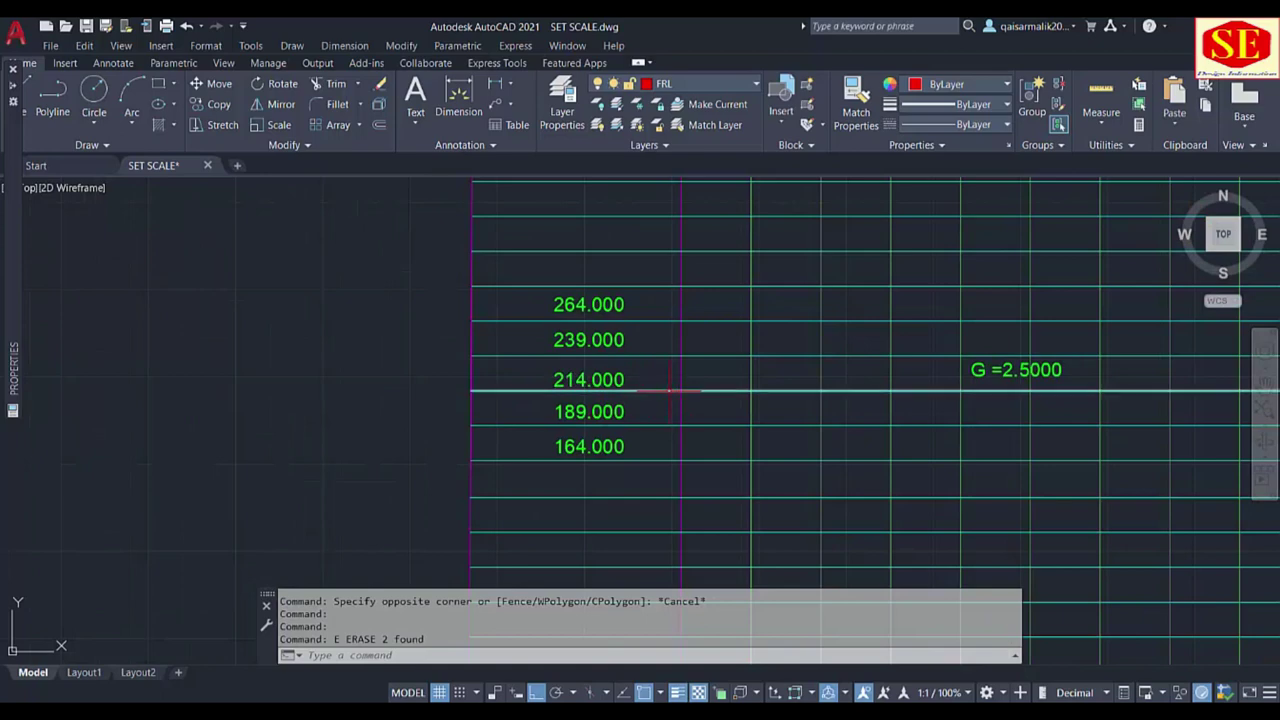
scroll(630, 392, up, 2)
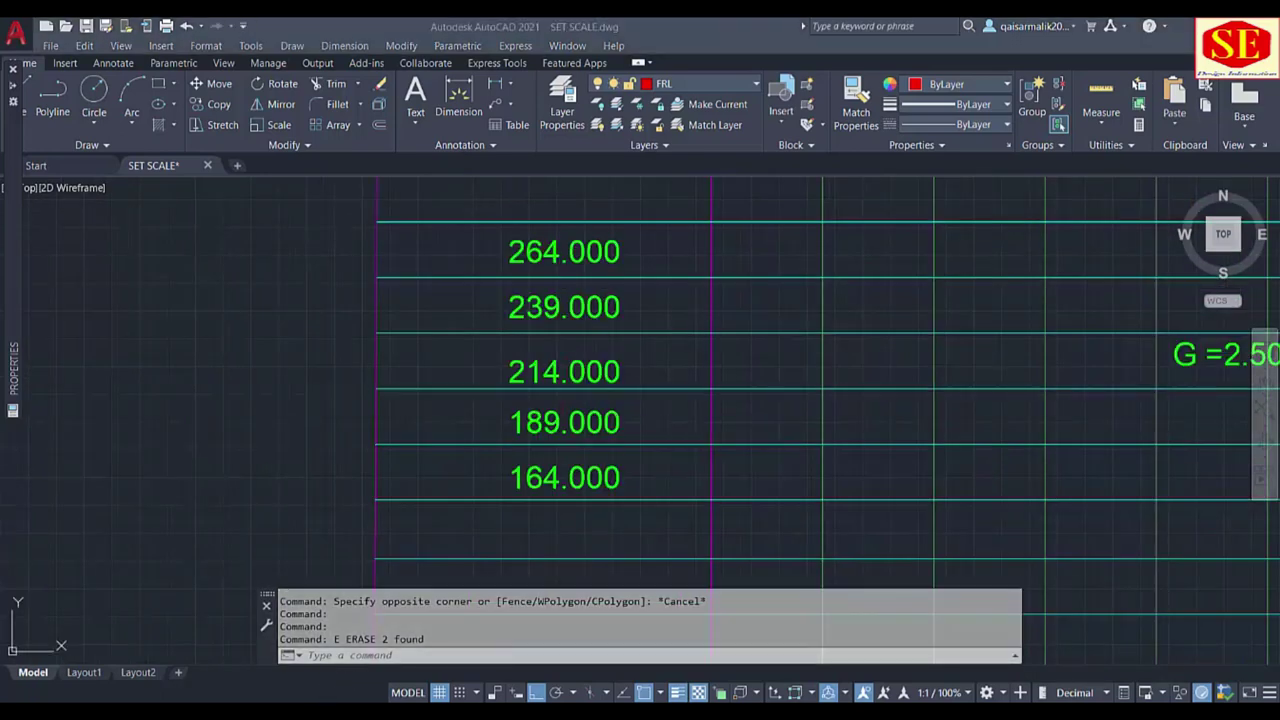
text(c)
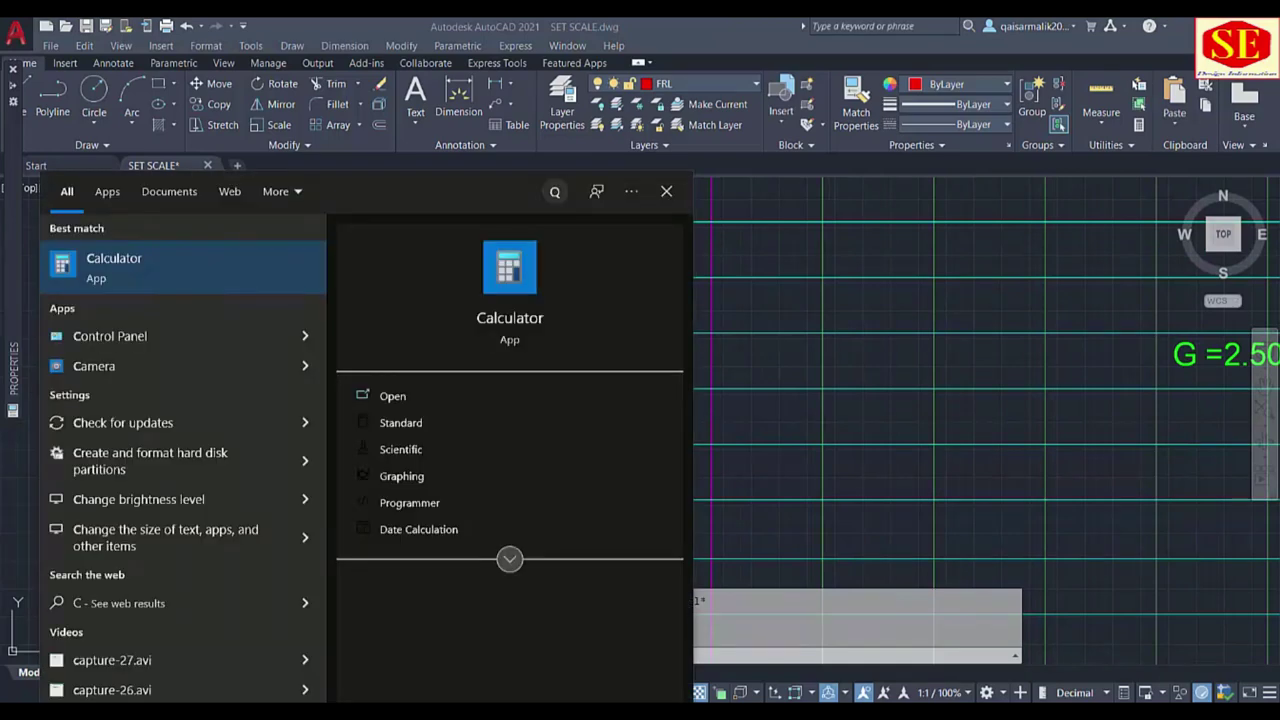
Open Calculator and compute 214 × 5 = 1,070
click(186, 278)
drag(530, 196, 206, 196)
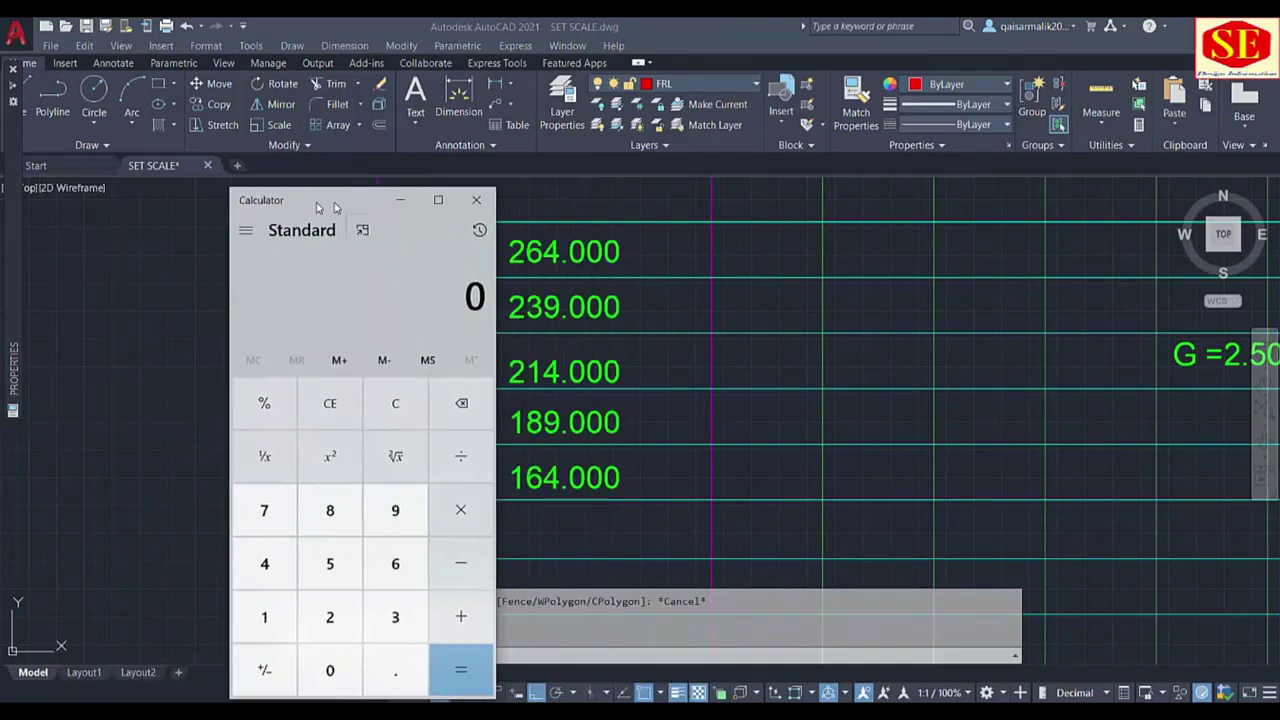
click(209, 596)
click(143, 596)
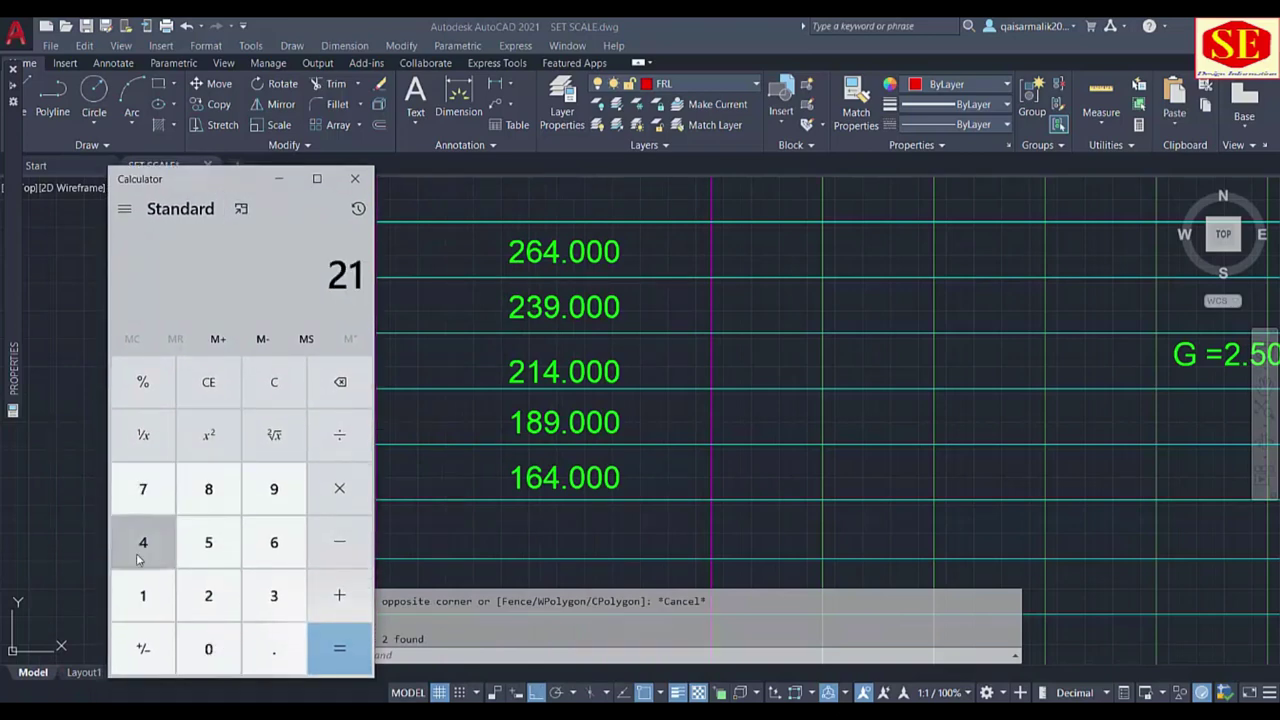
click(143, 542)
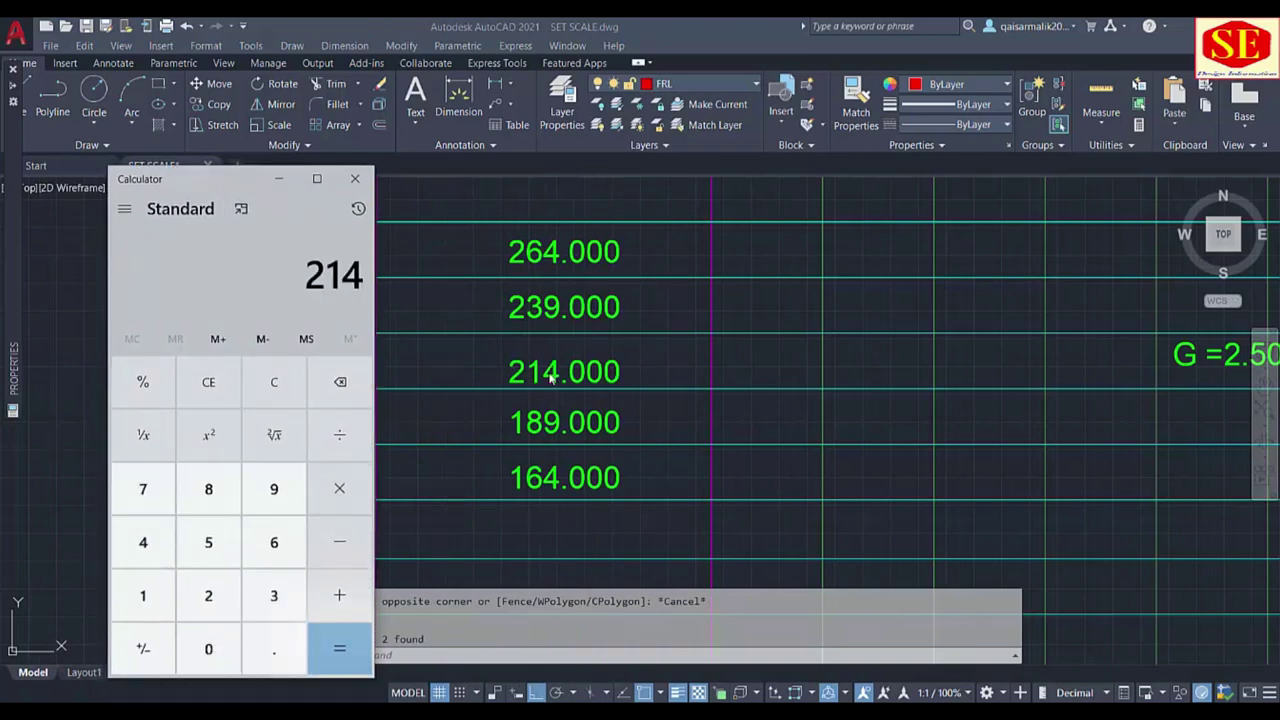
click(339, 488)
click(208, 542)
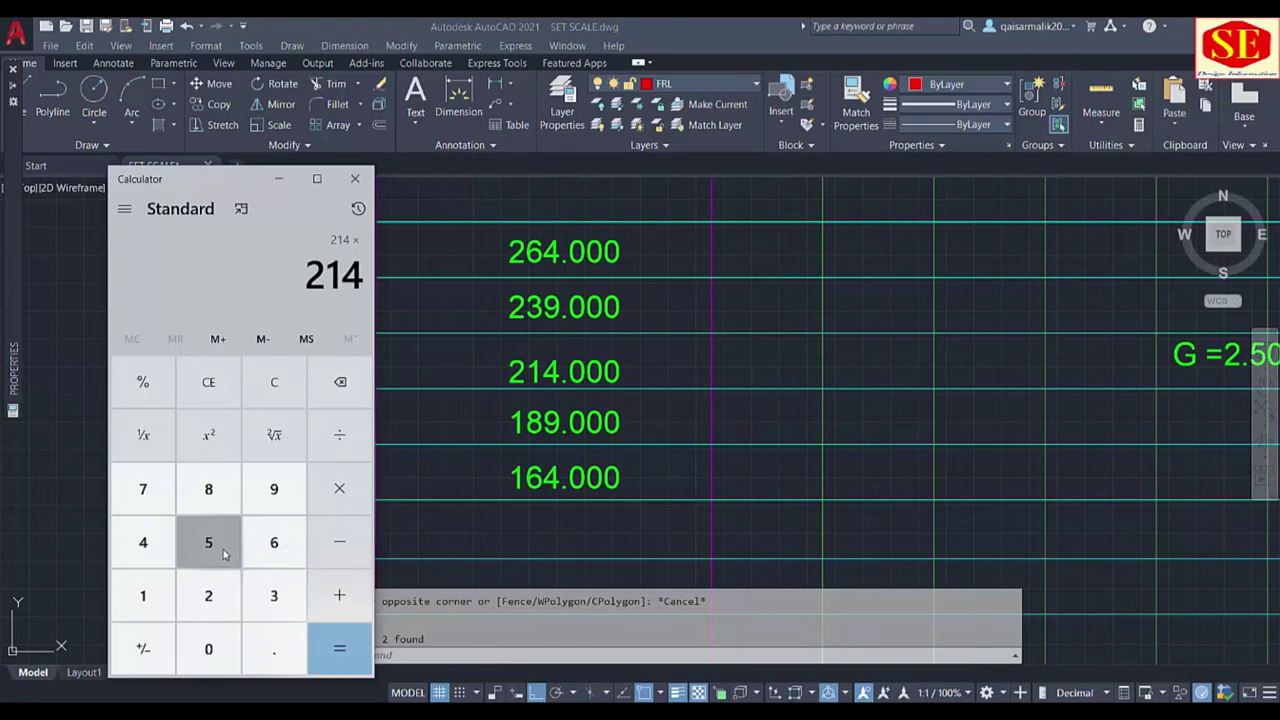
click(352, 646)
Check the levels in the drawing and return to AutoCAD
scroll(700, 385, down, 5)
scroll(1002, 360, down, 3)
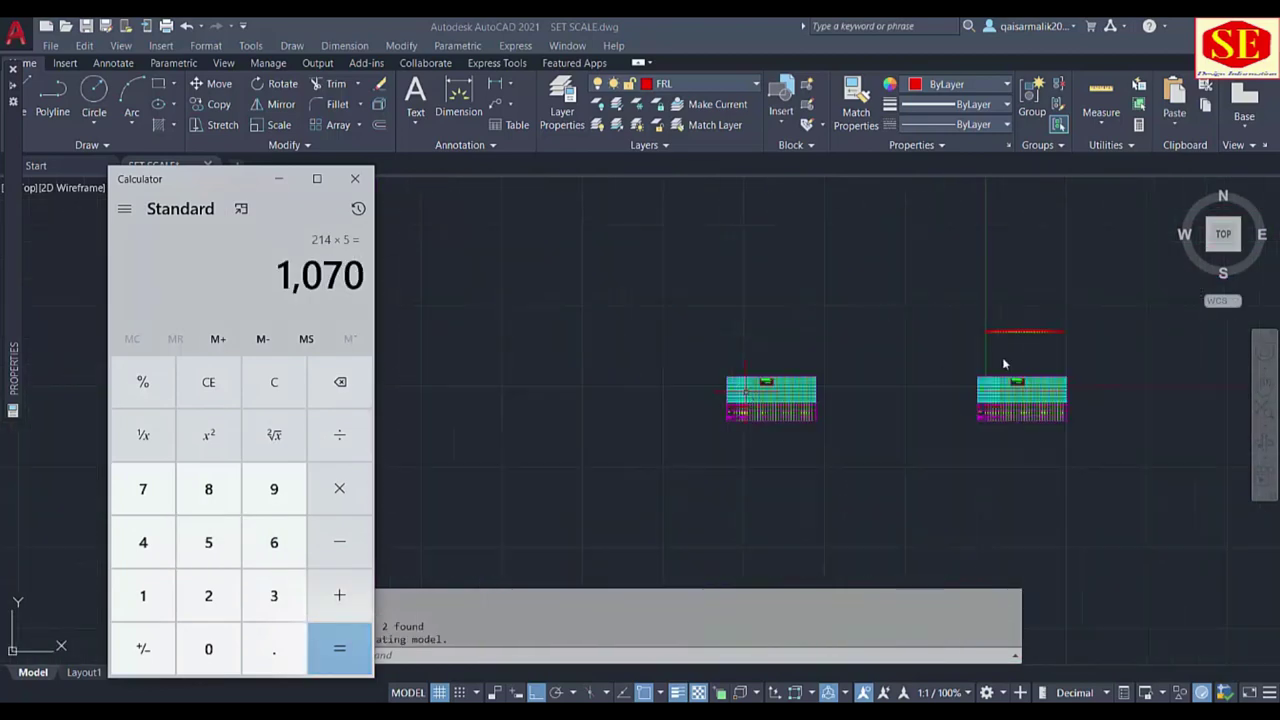
scroll(1025, 339, up, 10)
scroll(1016, 308, down, 2)
scroll(1030, 302, down, 4)
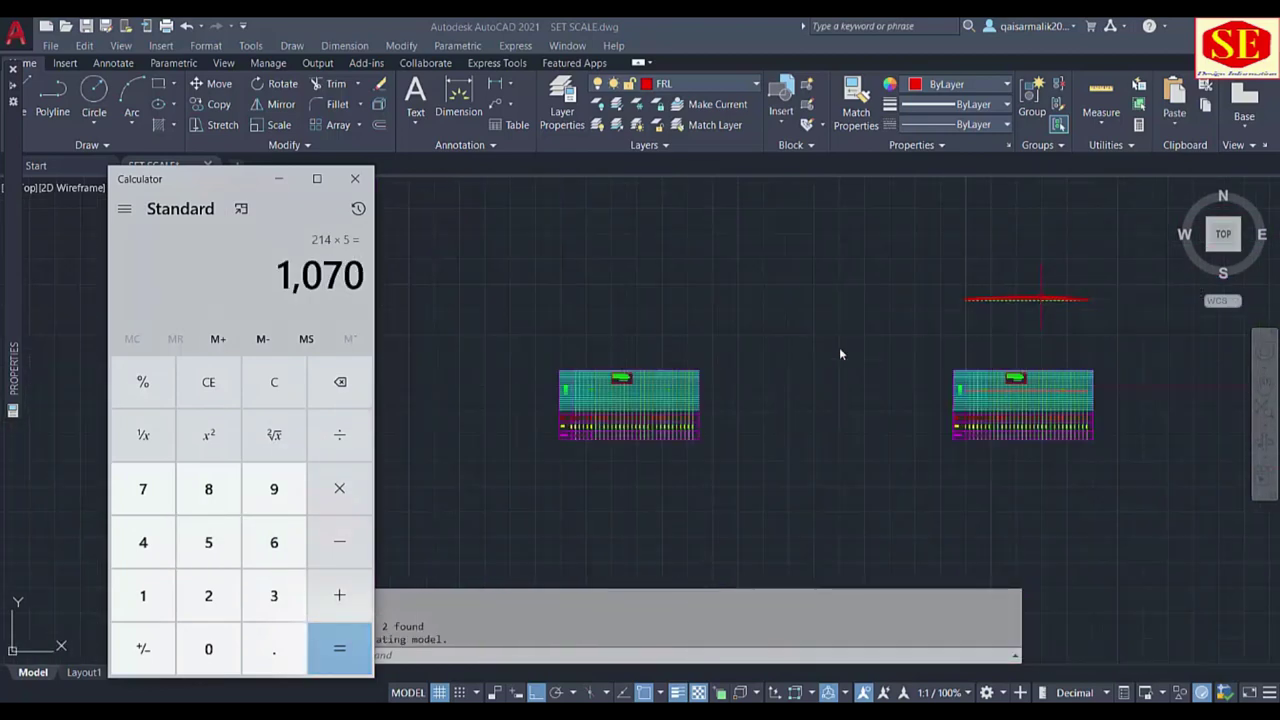
scroll(548, 400, up, 5)
scroll(684, 373, up, 3)
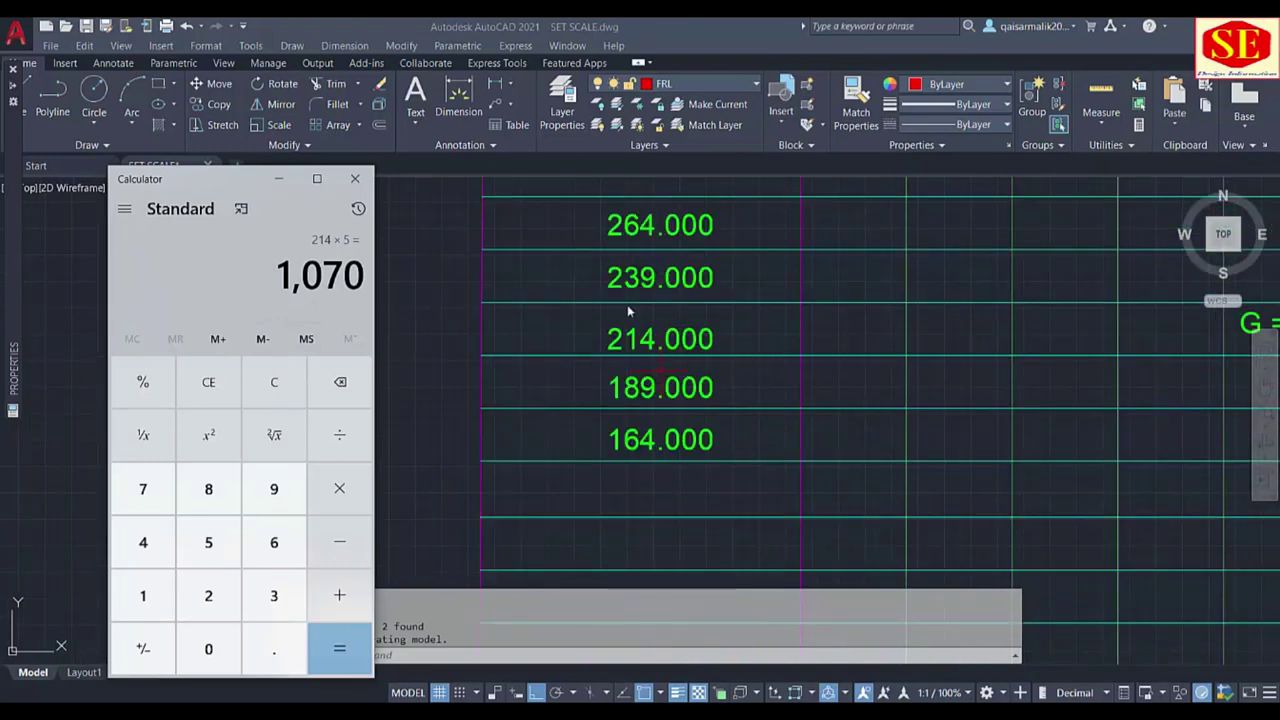
scroll(627, 304, down, 4)
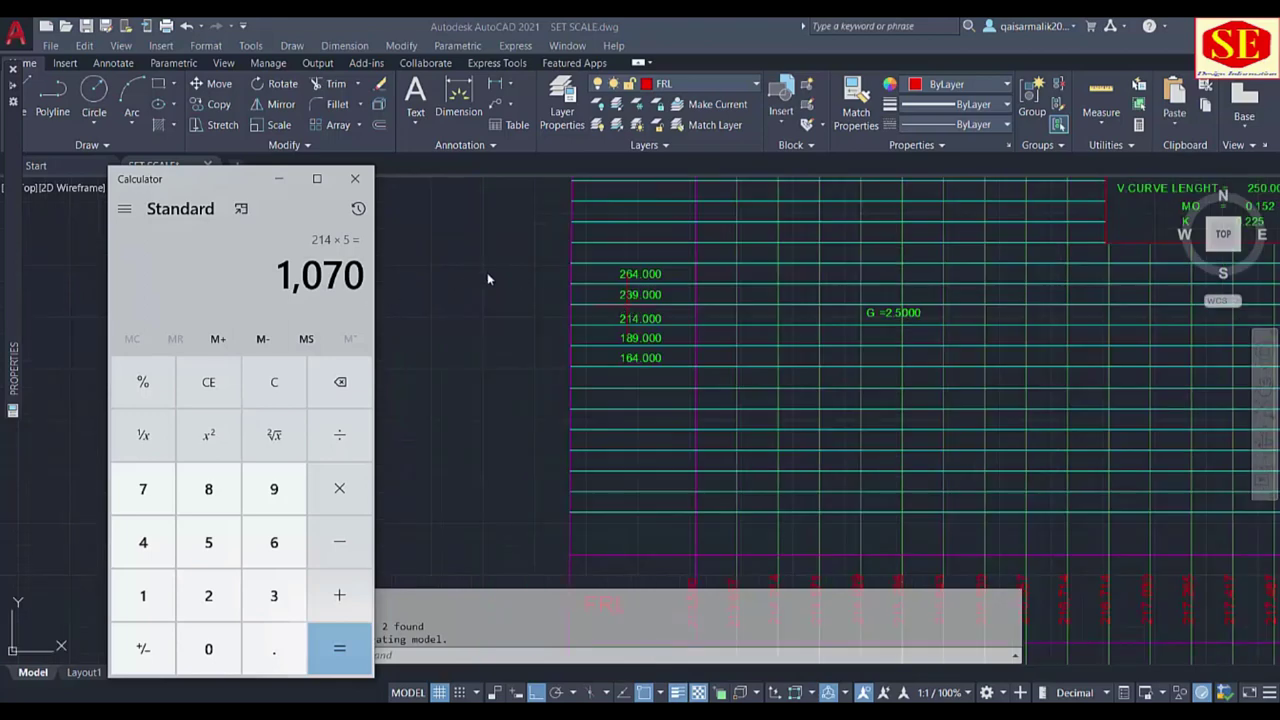
click(507, 294)
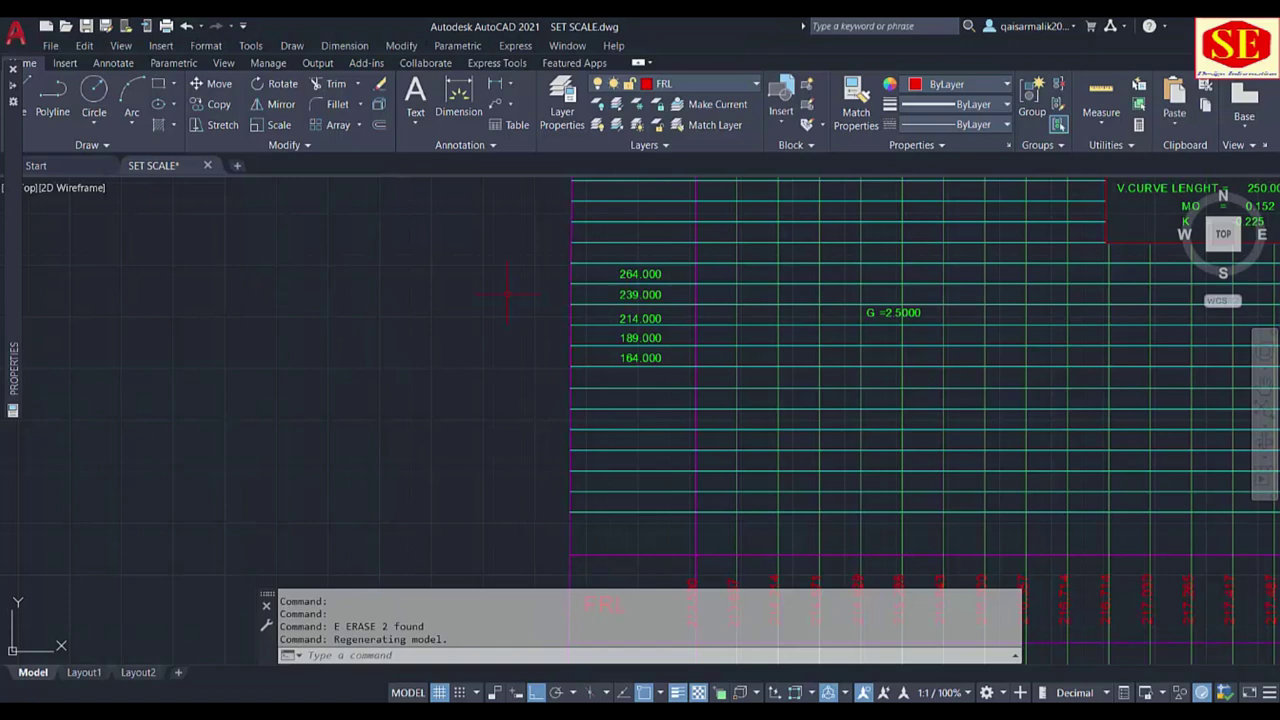
Start MOVE on the 180 profile objects with a base point on the 214.000 grid line
text(m)
key(Return)
scroll(341, 270, down, 2)
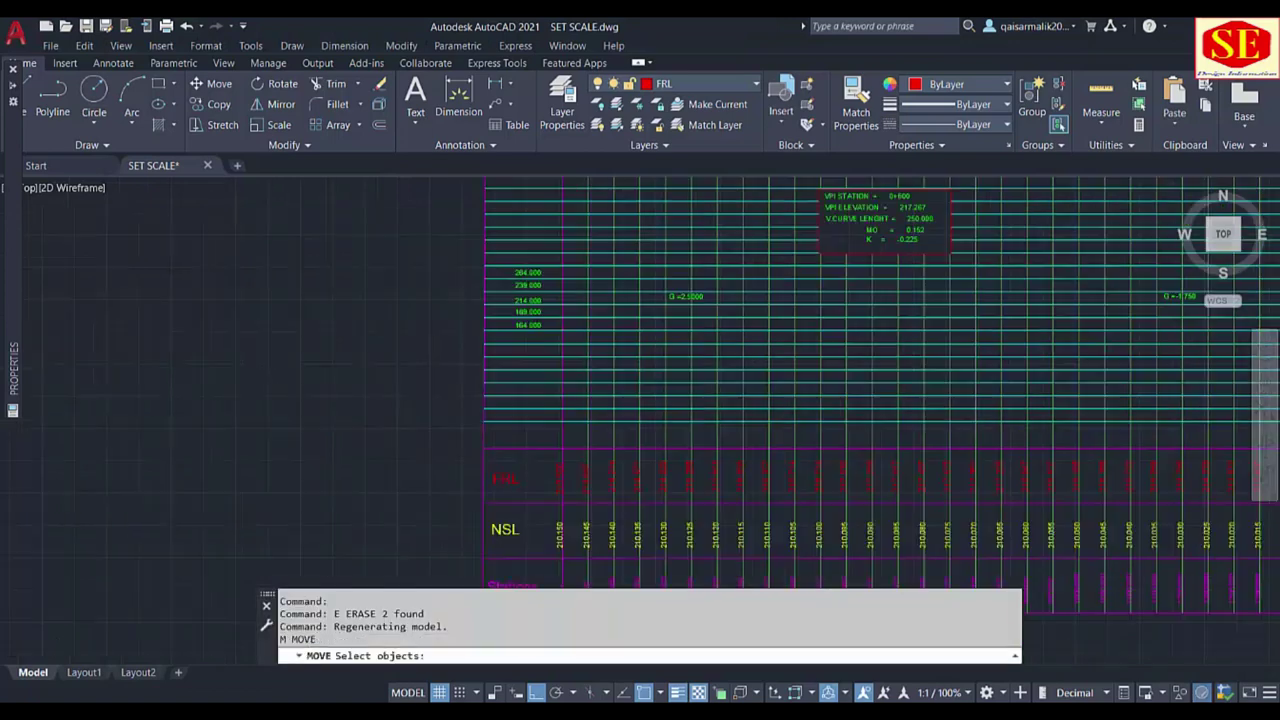
scroll(329, 253, down, 4)
click(324, 199)
click(829, 446)
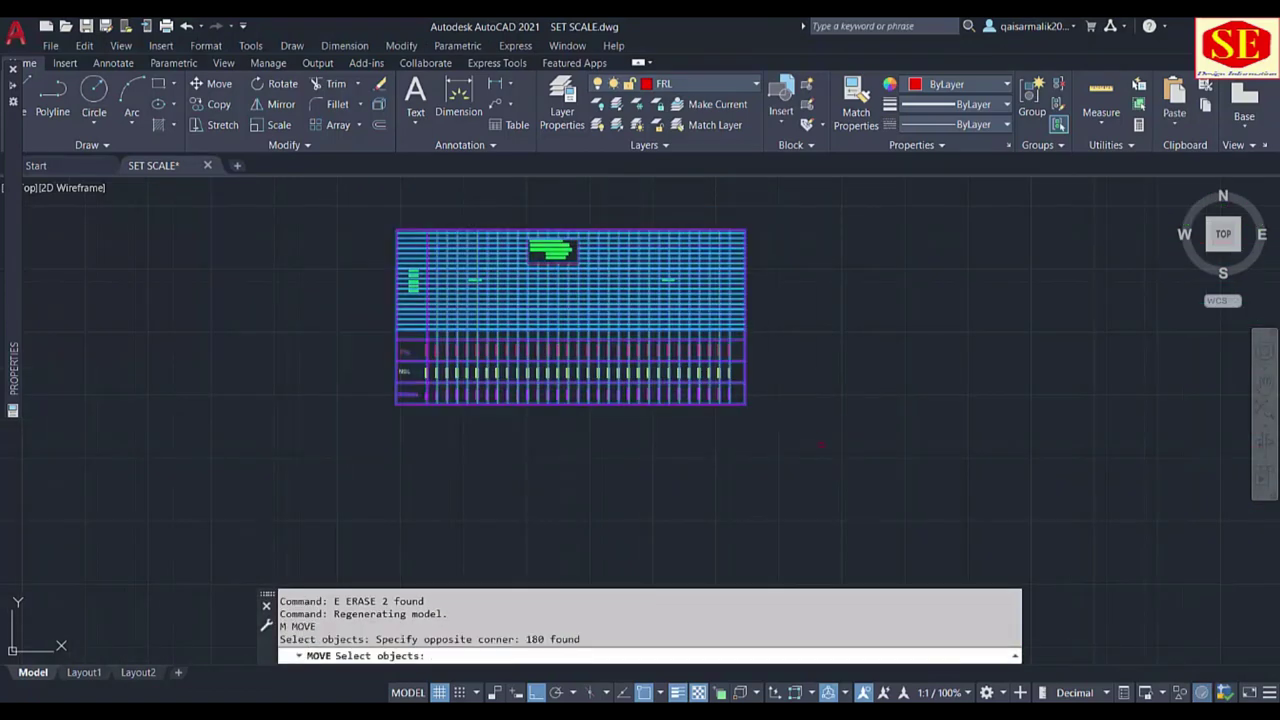
scroll(415, 290, up, 6)
middle_drag(535, 260, 500, 300)
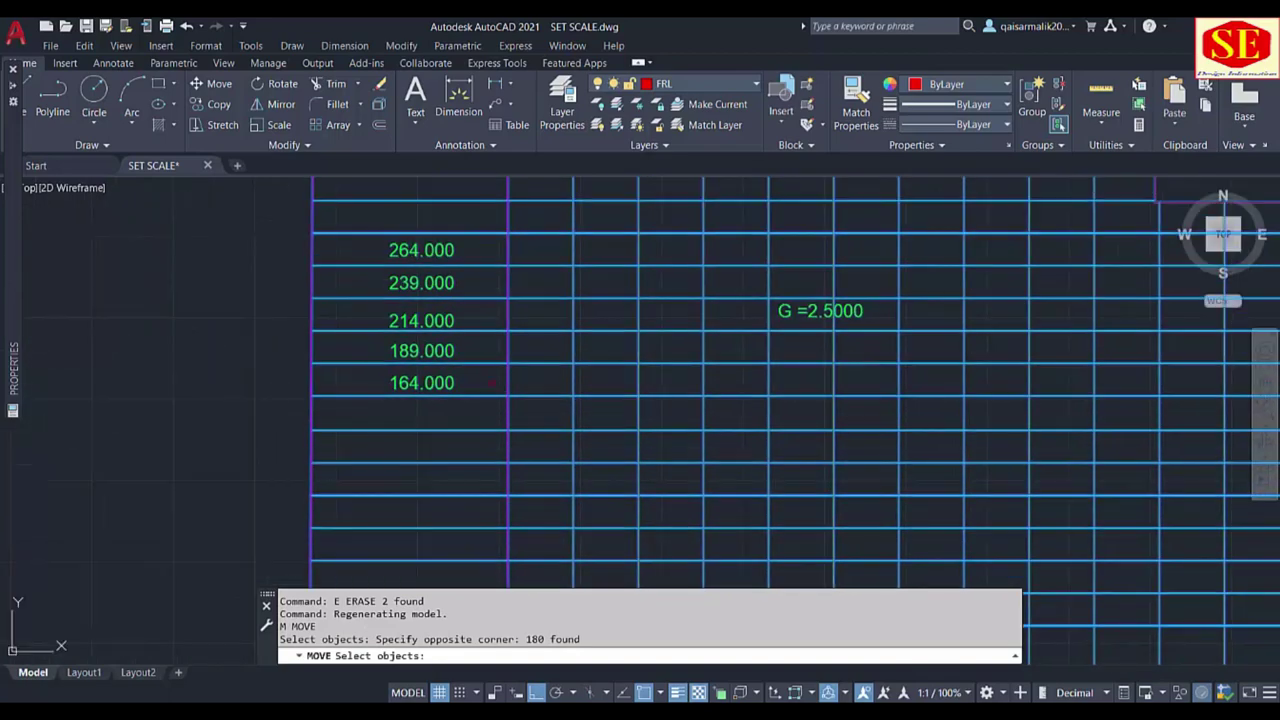
scroll(508, 291, up, 3)
key(Return)
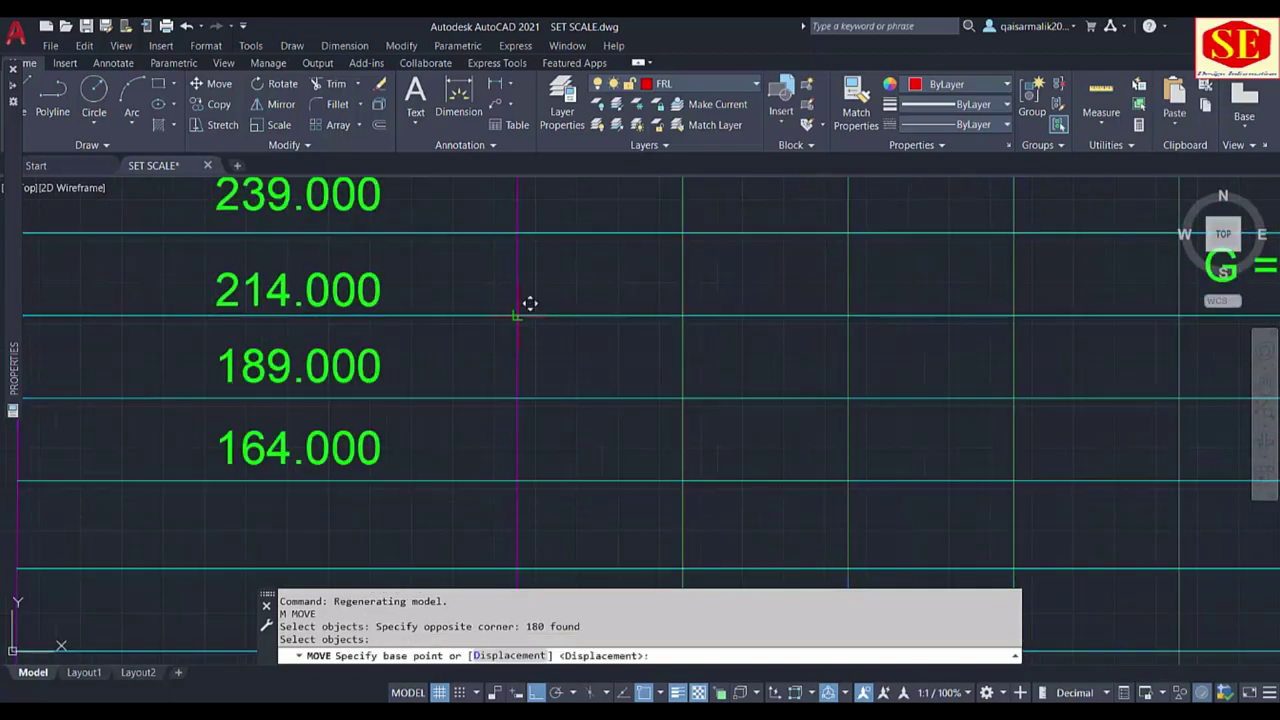
click(527, 306)
Confirm 1,070 in Calculator and shift the profile up by displacement 0,1070
scroll(528, 290, down, 2)
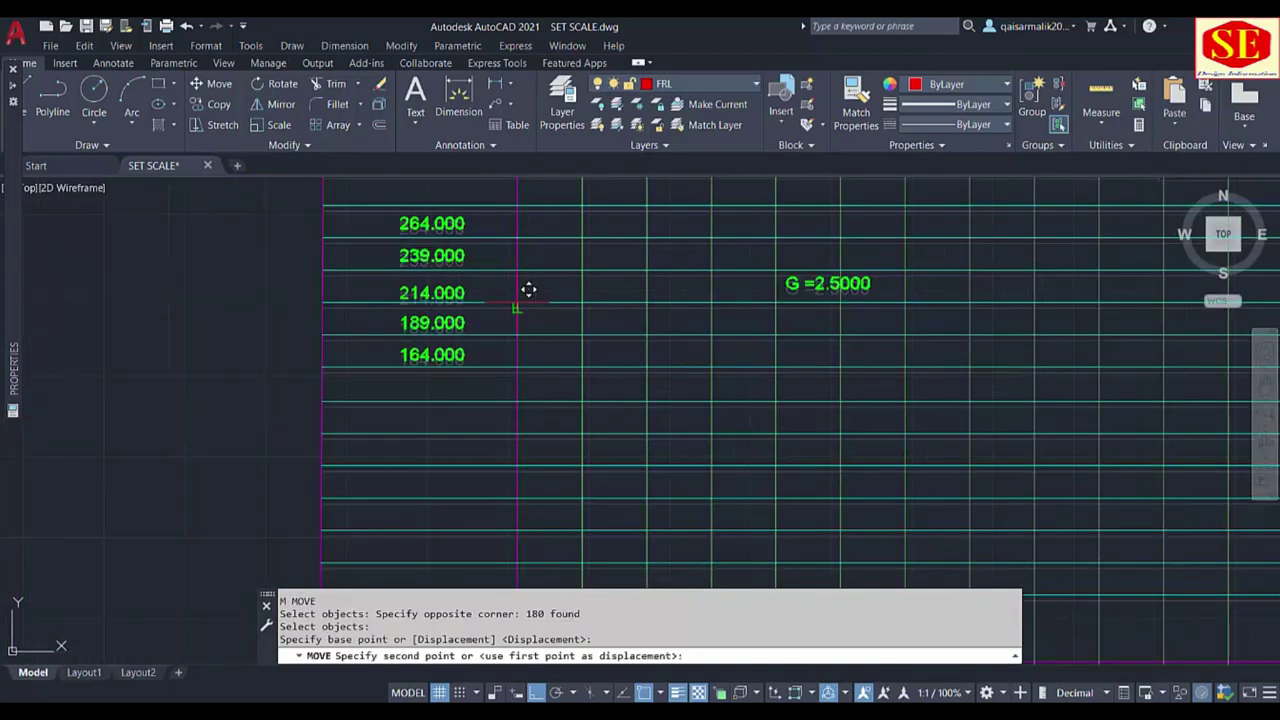
scroll(528, 290, down, 5)
scroll(534, 298, down, 2)
scroll(754, 242, up, 5)
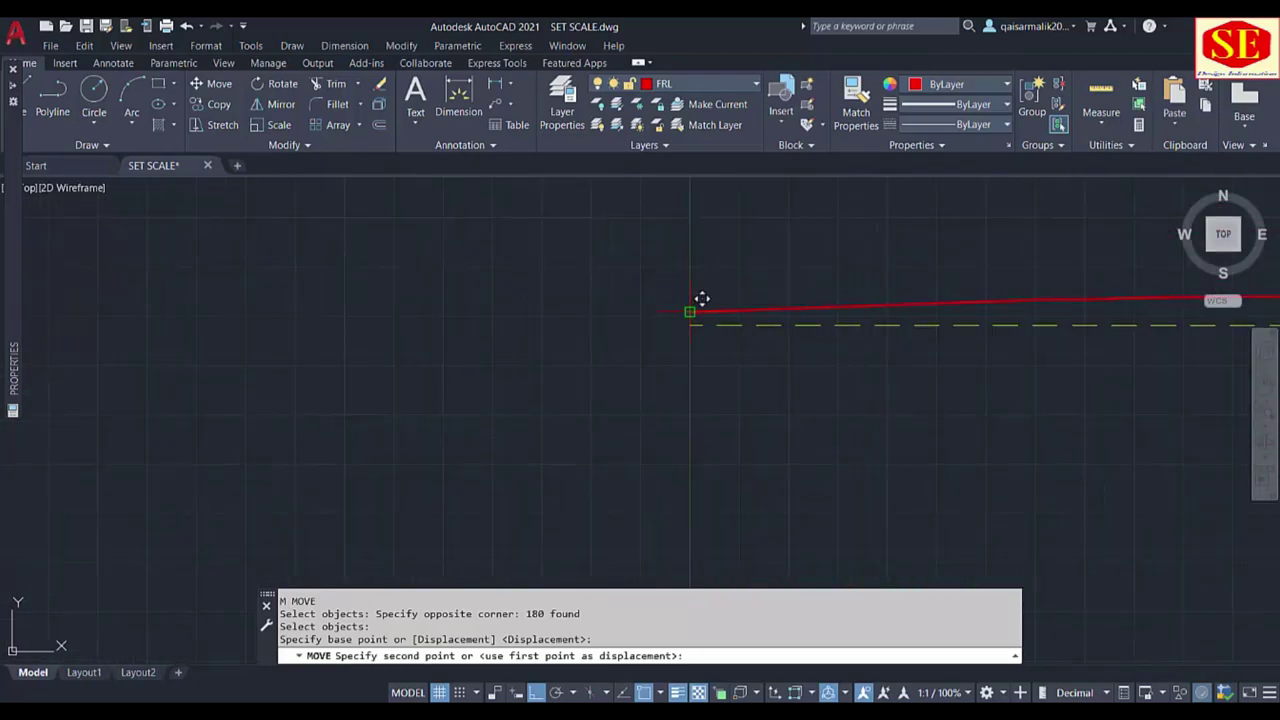
scroll(540, 234, down, 5)
mouse_move(610, 324)
middle_down()
mouse_move(704, 241)
mouse_move(748, 231)
middle_up()
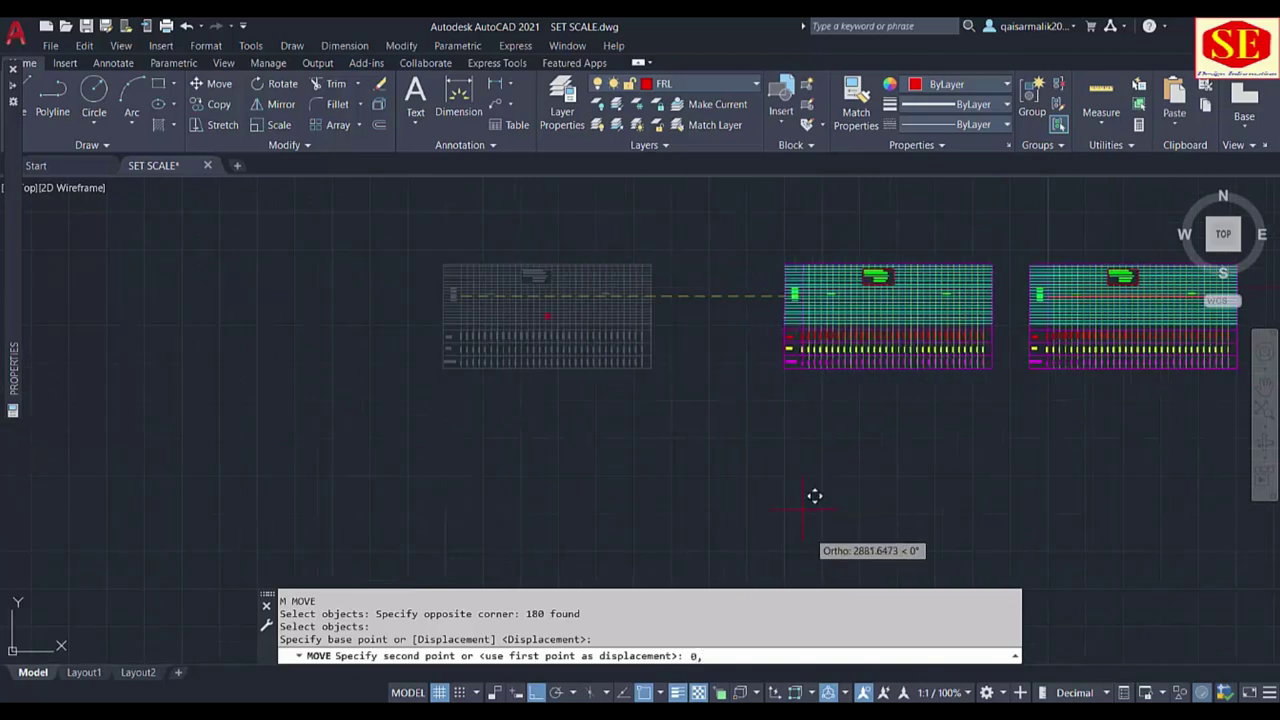
key(alt+Tab)
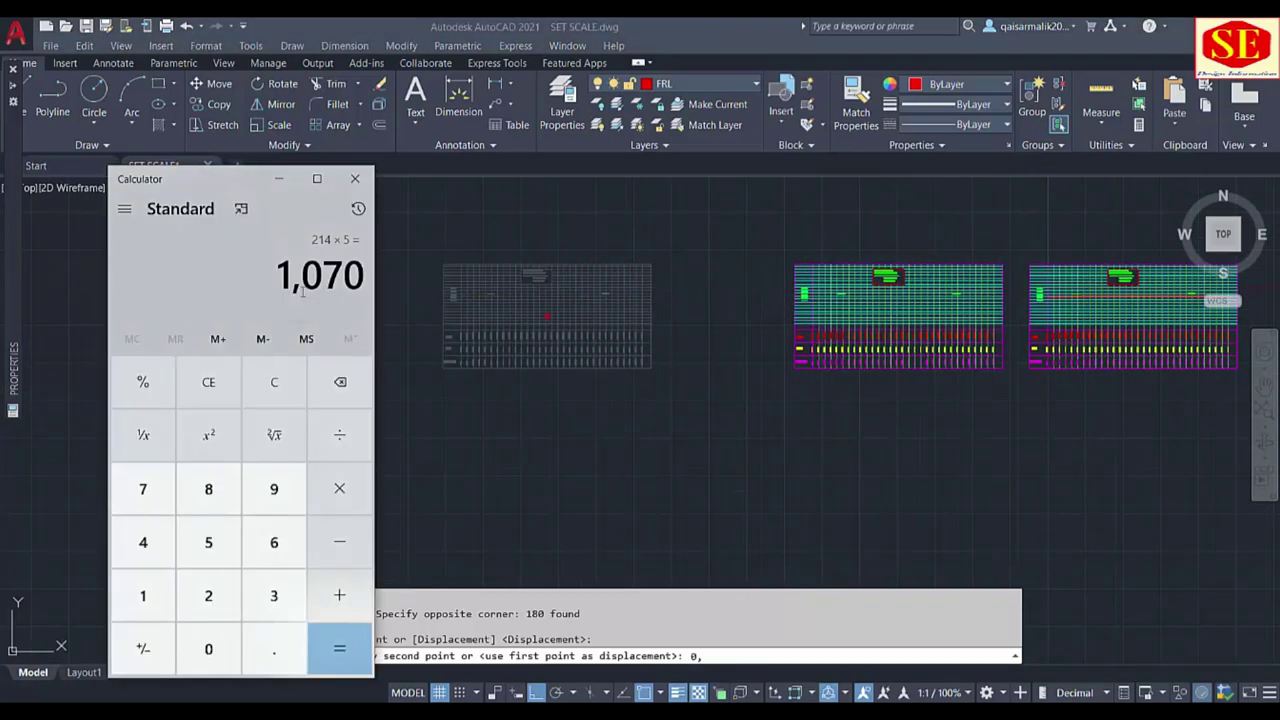
click(731, 660)
text(1070)
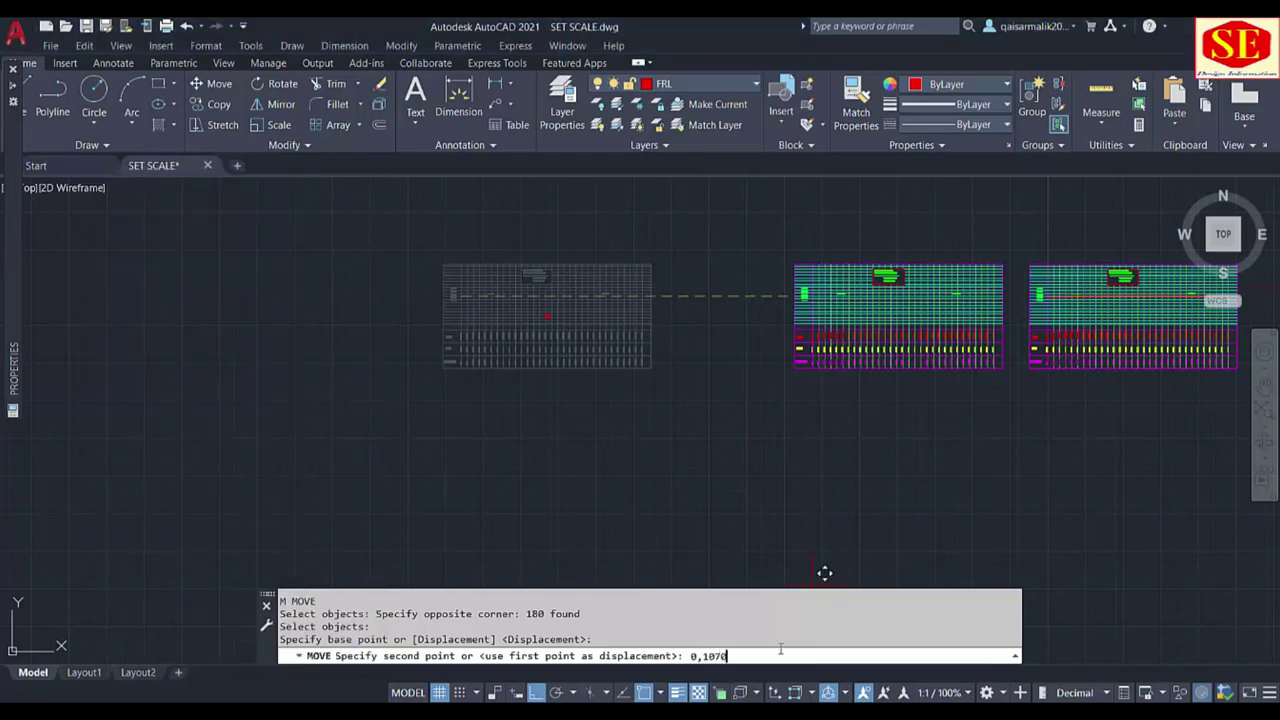
key(Return)
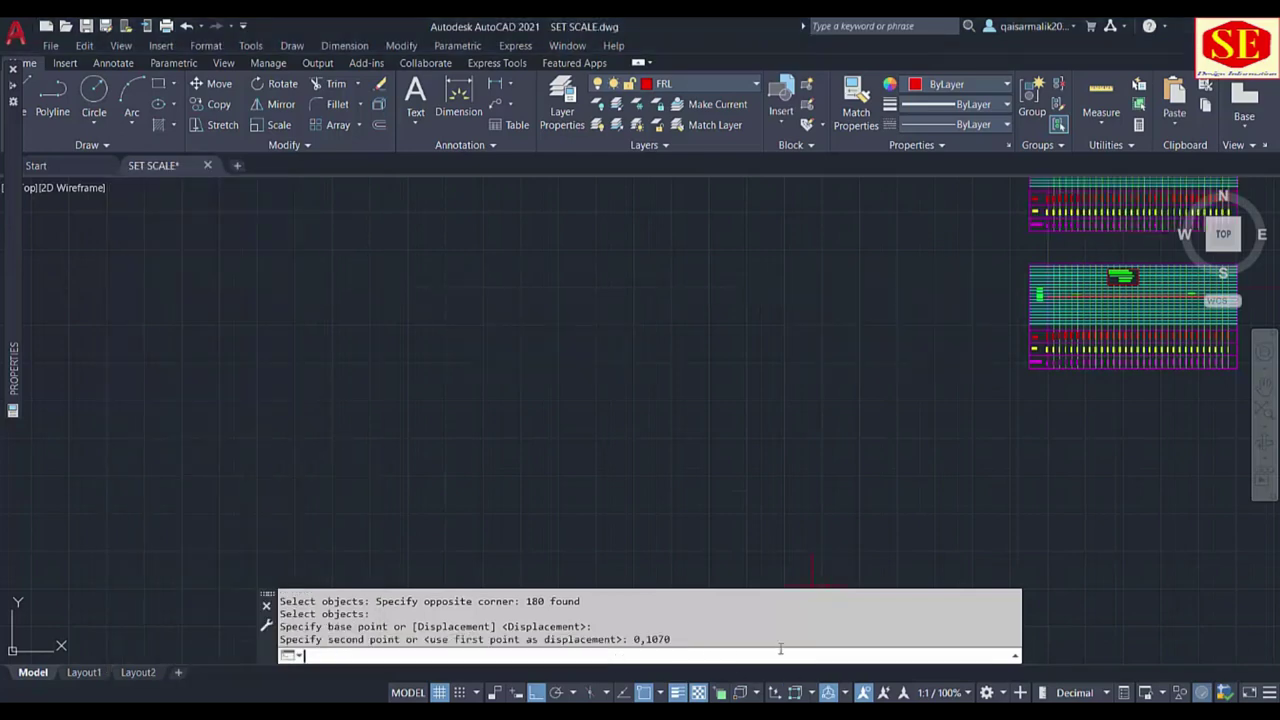
middle_drag(889, 434, 480, 618)
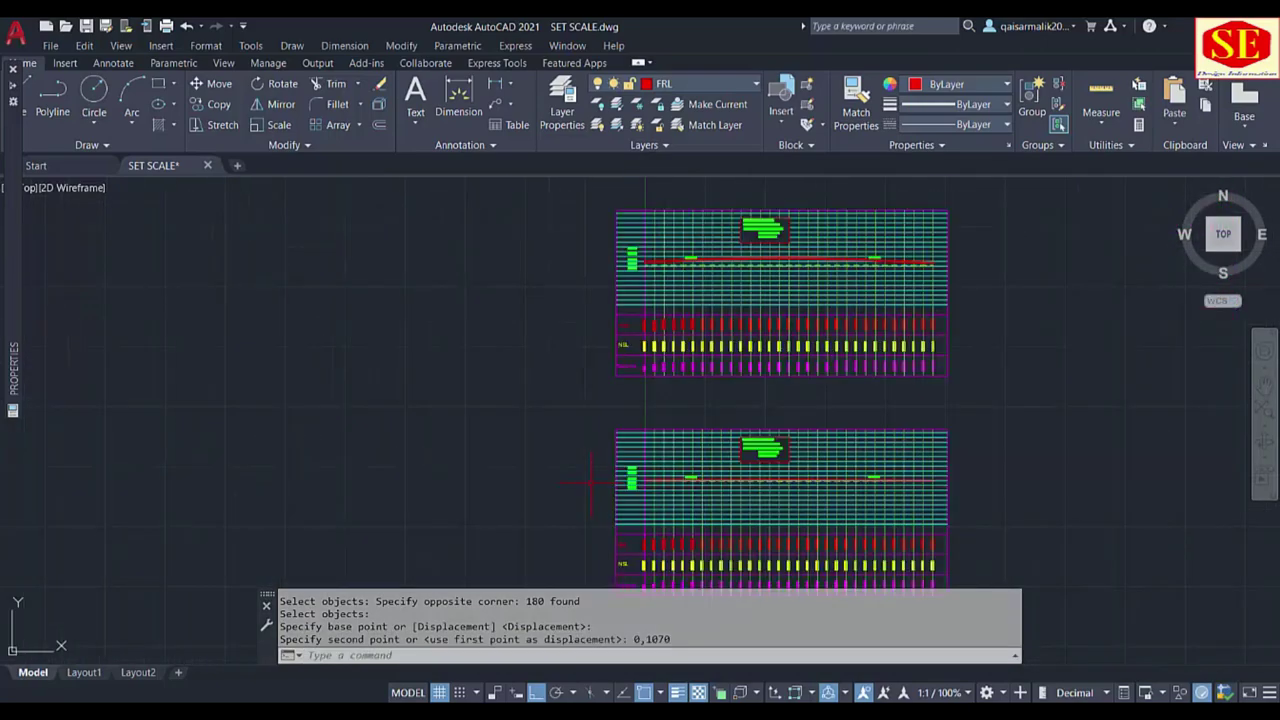
Zoom and pan to review the whole profile with its NSL rows
scroll(586, 477, up, 5)
scroll(420, 574, down, 2)
scroll(367, 541, up, 3)
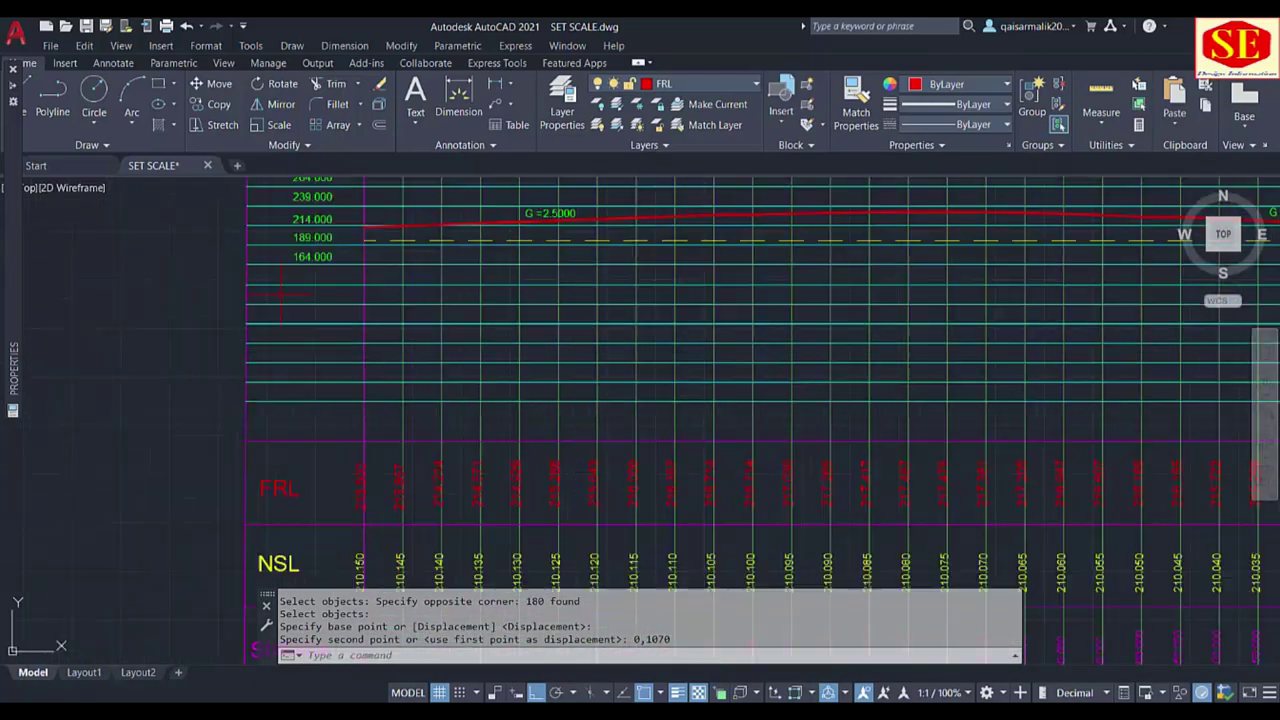
scroll(403, 380, up, 2)
scroll(403, 380, down, 2)
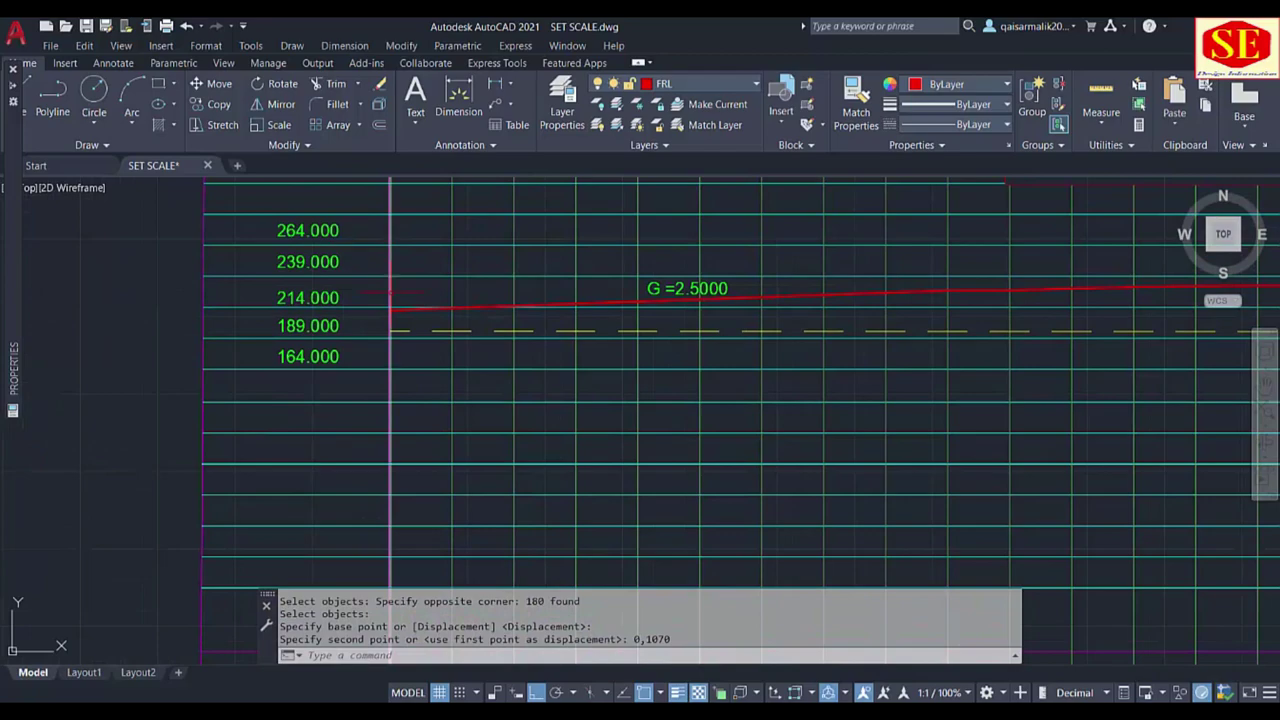
scroll(410, 320, down, 2)
middle_drag(800, 338, 357, 397)
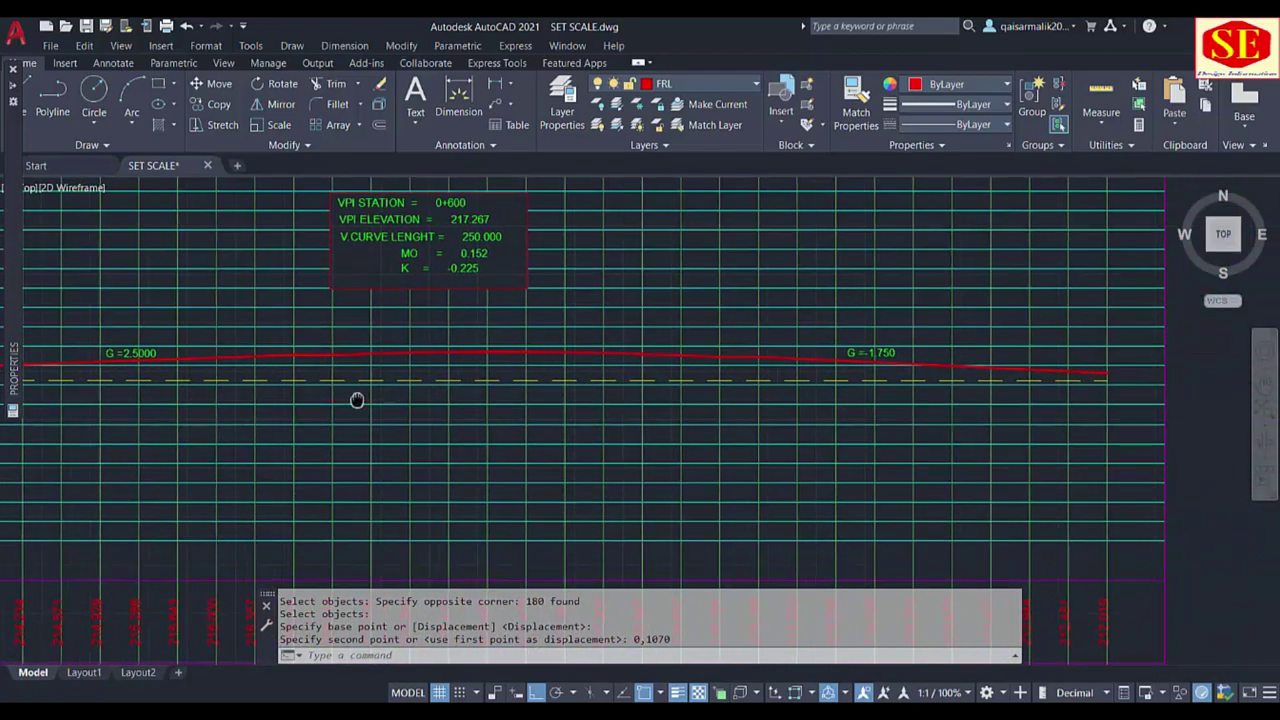
scroll(780, 282, down, 2)
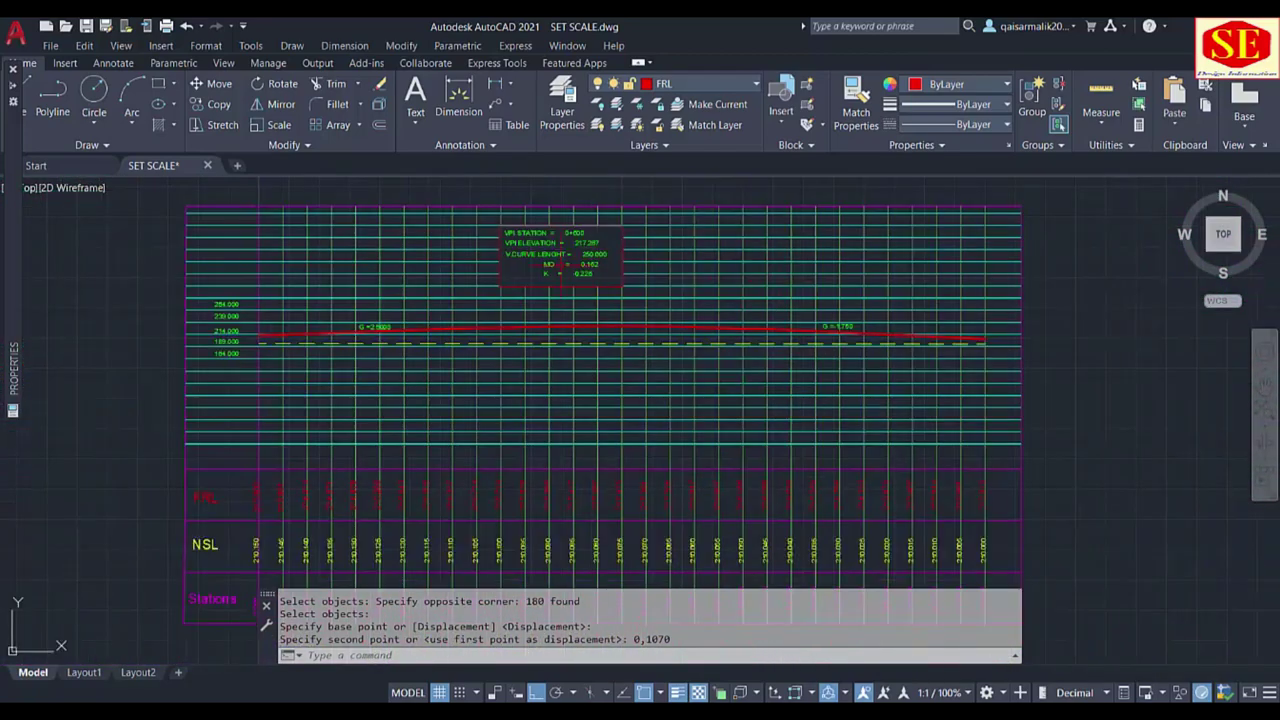
scroll(505, 420, up, 2)
scroll(493, 410, up, 2)
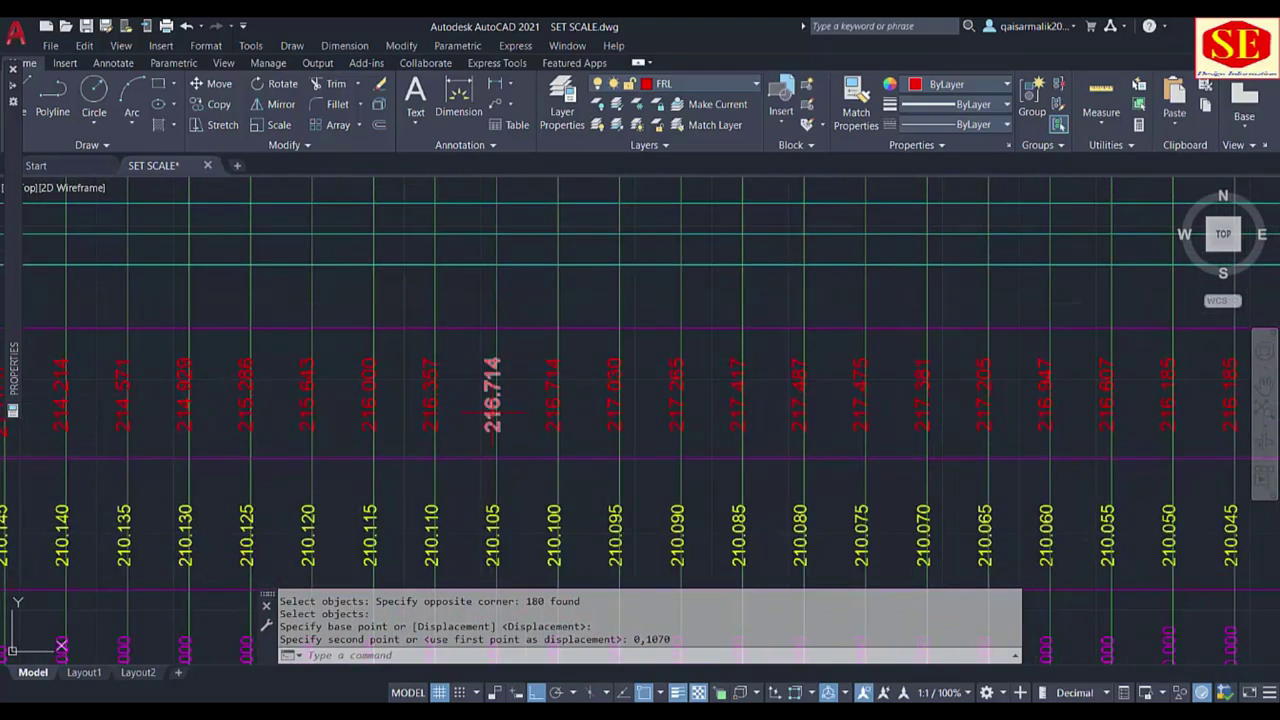
scroll(493, 410, down, 2)
scroll(500, 380, down, 2)
scroll(556, 323, up, 2)
scroll(285, 262, up, 1)
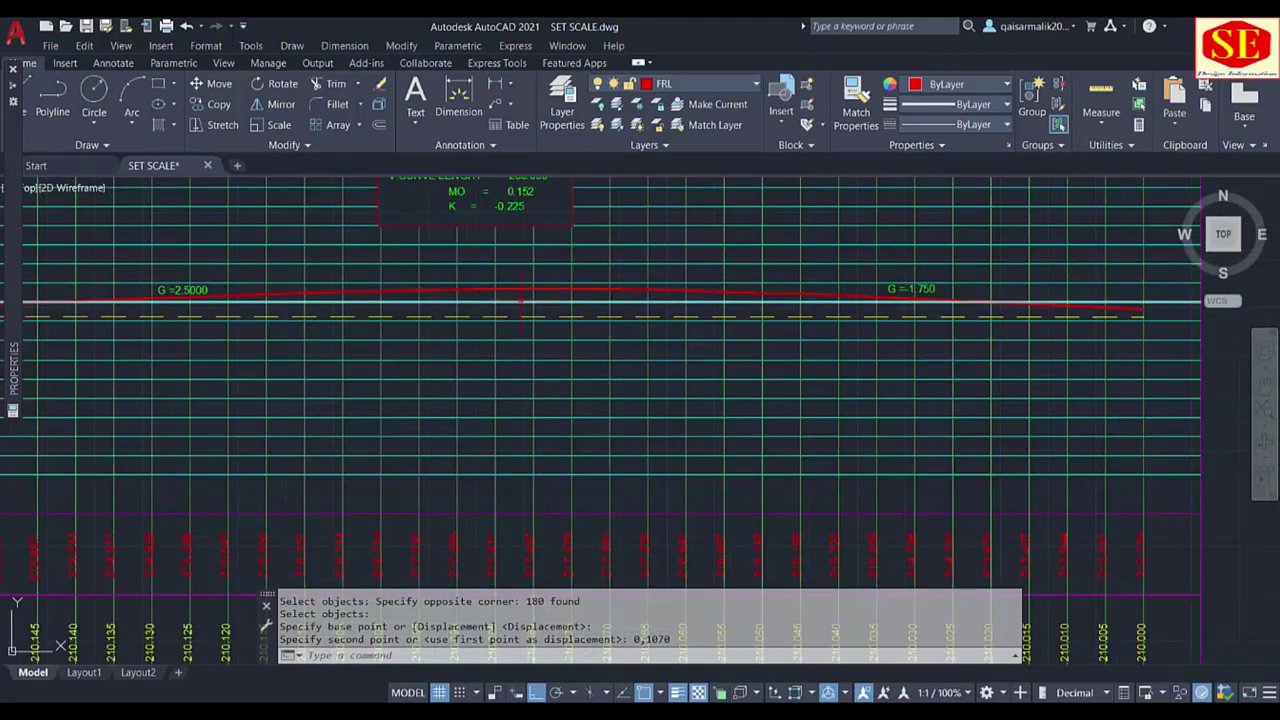
scroll(521, 300, down, 5)
Pan up to inspect the moved profile copy and the lower profile's VPI box
middle_drag(540, 460, 540, 357)
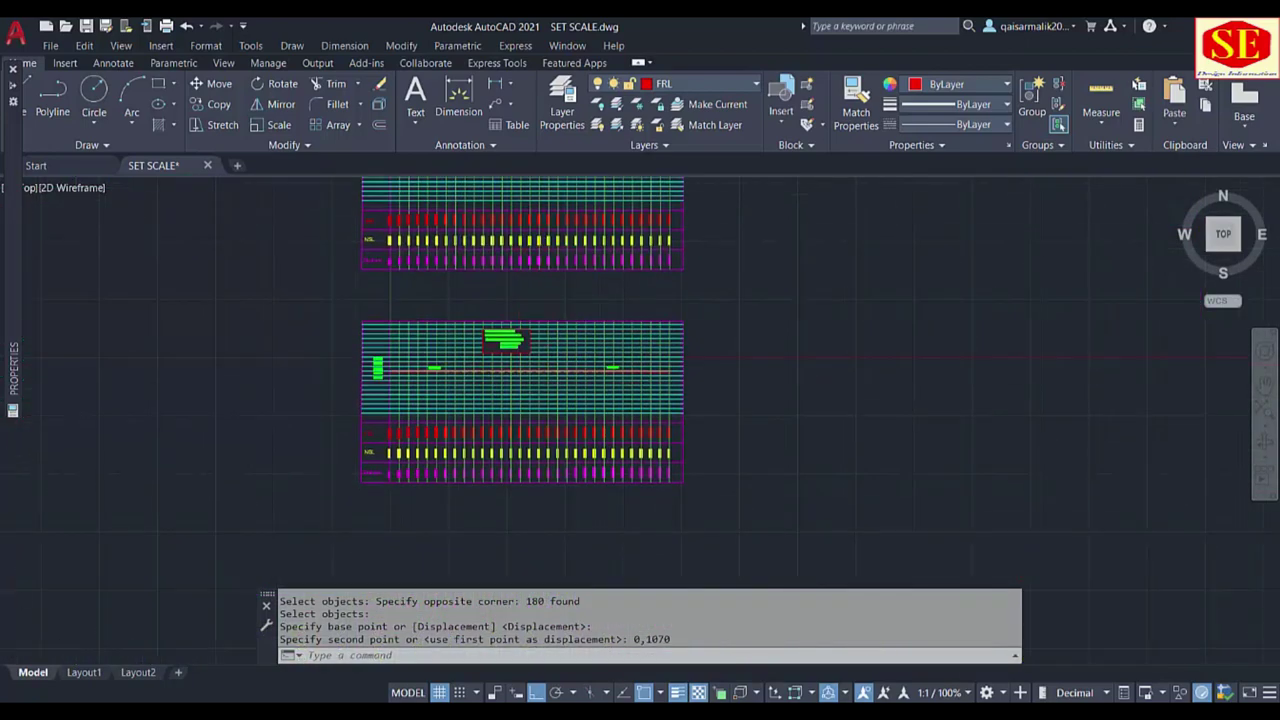
scroll(432, 370, up, 4)
scroll(432, 400, up, 4)
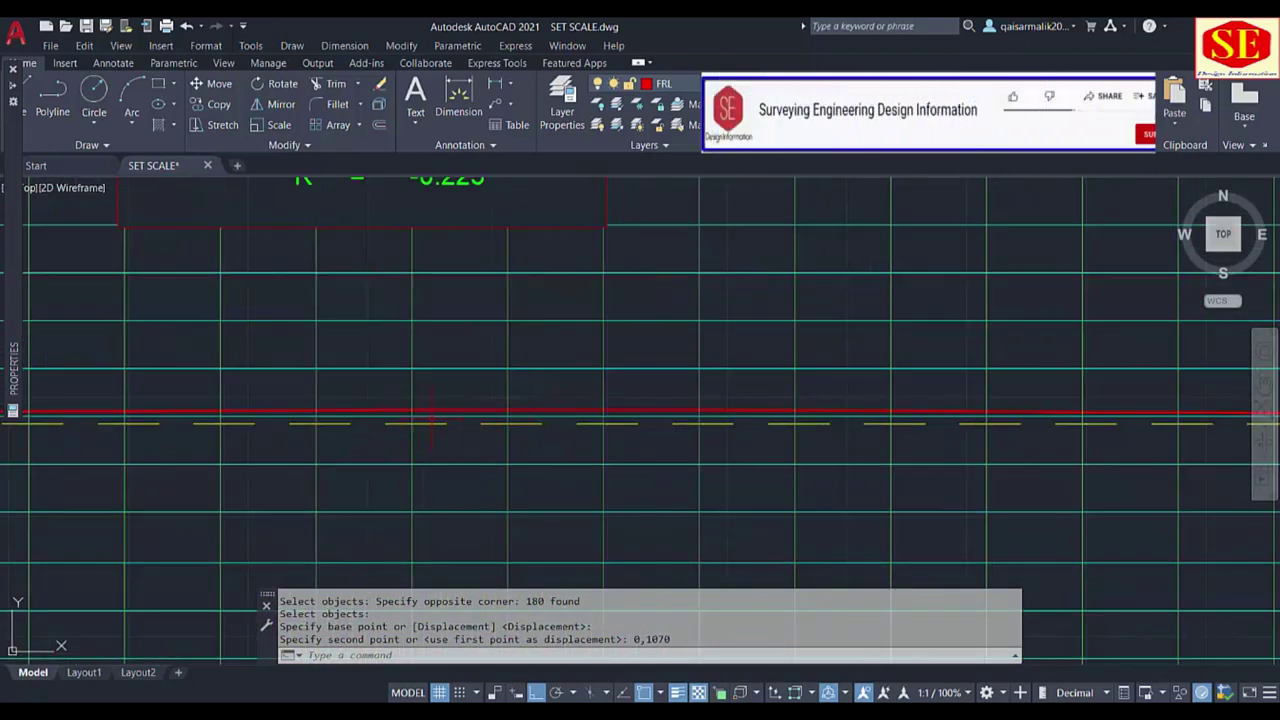
scroll(432, 410, down, 3)
scroll(483, 389, down, 2)
middle_drag(483, 389, 490, 240)
scroll(512, 318, up, 5)
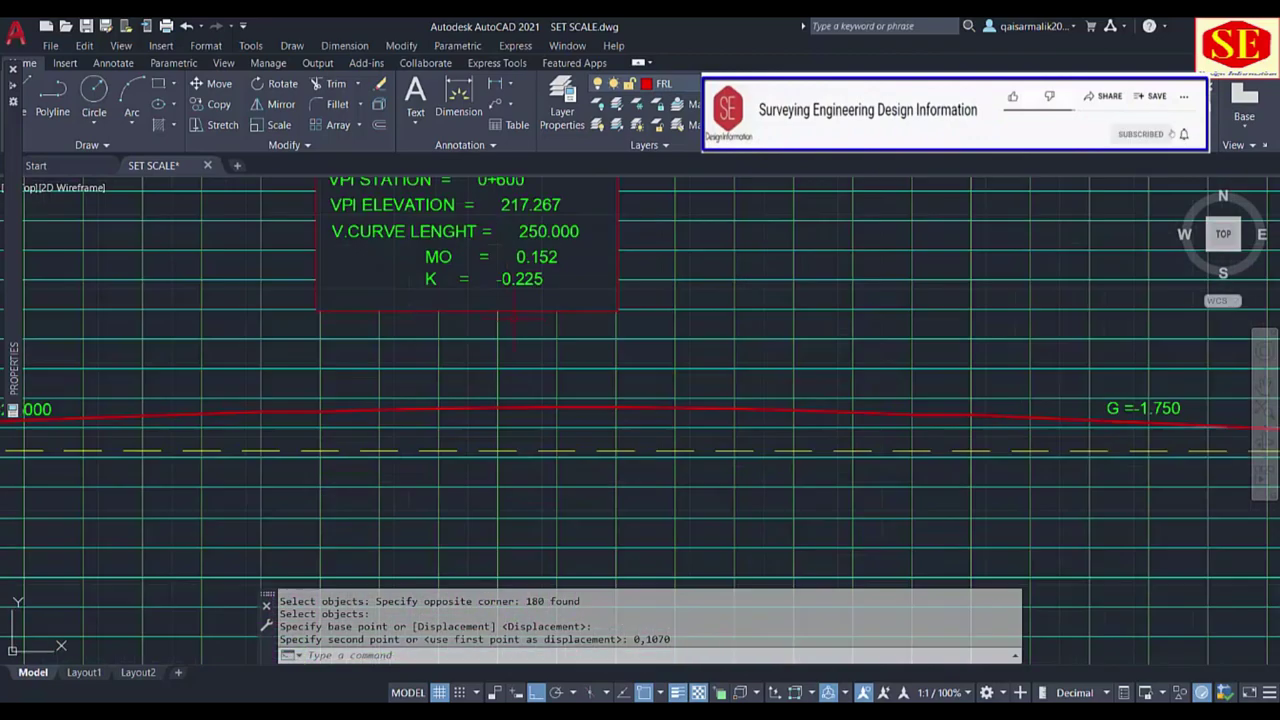
scroll(497, 420, down, 5)
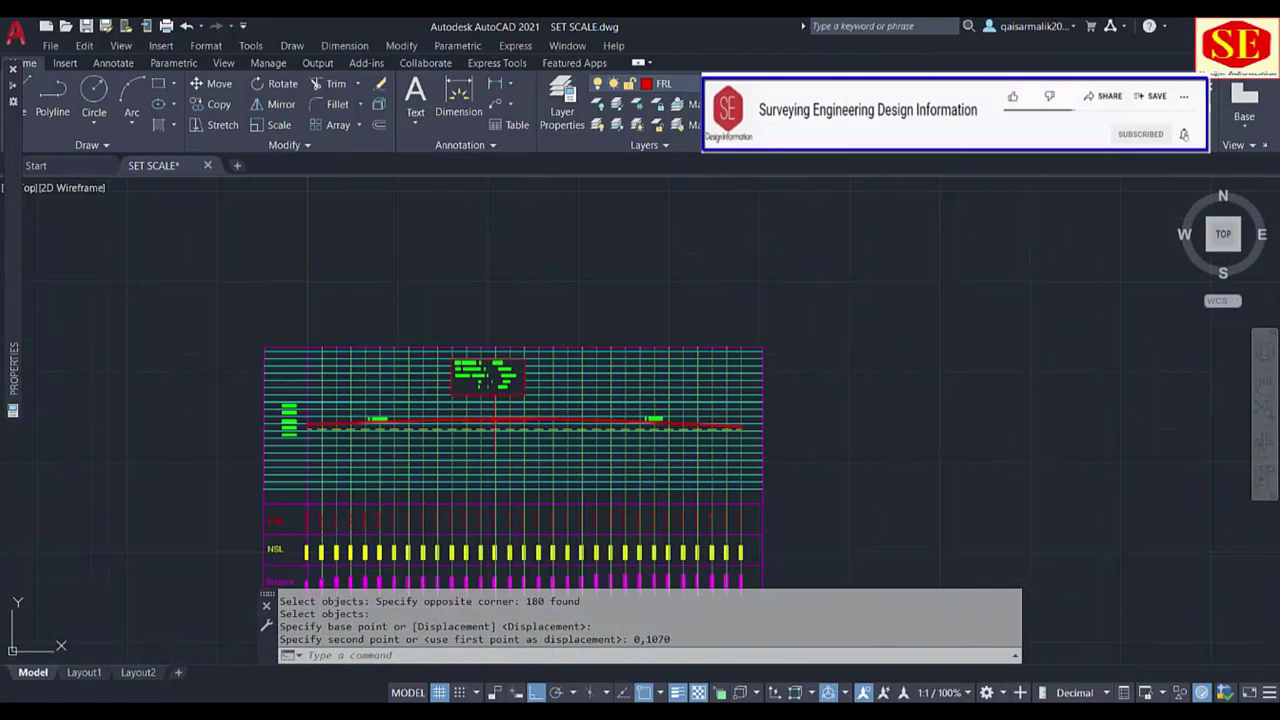
scroll(554, 550, up, 1)
In the scale spreadsheet, set the vertical scale in I8 to 10
key(alt+Tab)
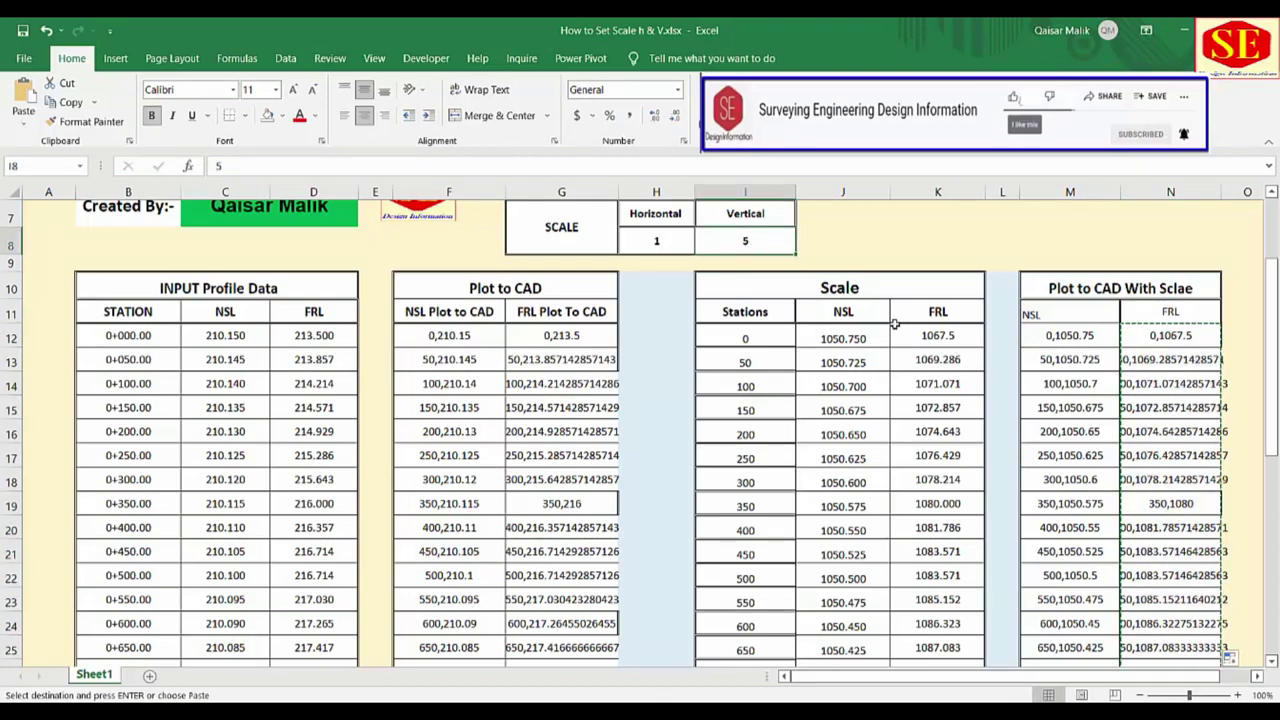
text(10)
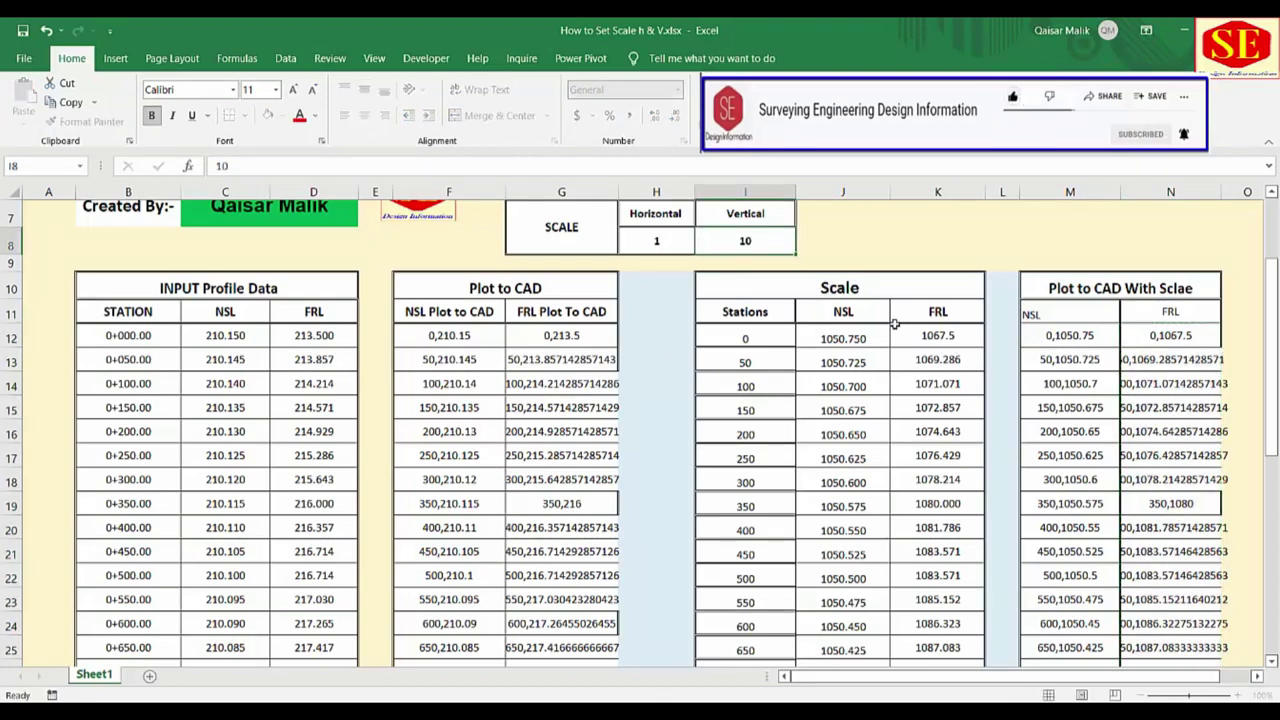
key(Return)
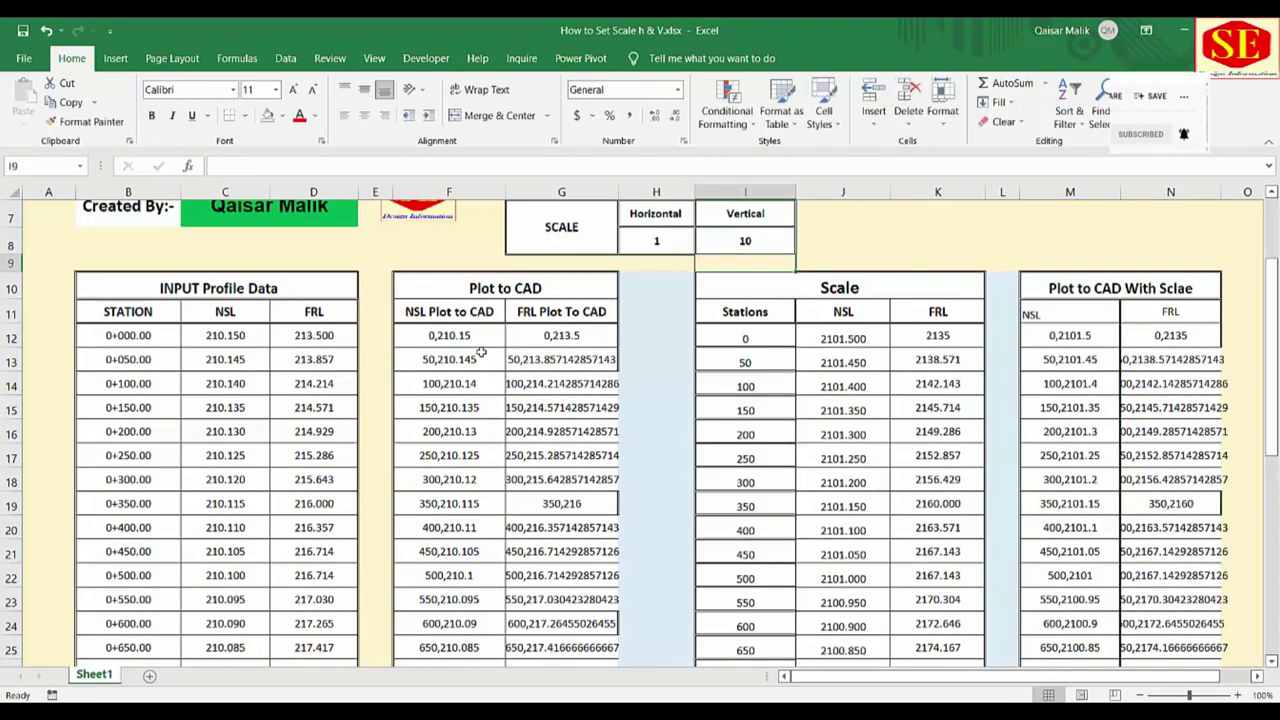
Select and copy the scaled NSL coordinate pairs from M12 downward
click(1092, 338)
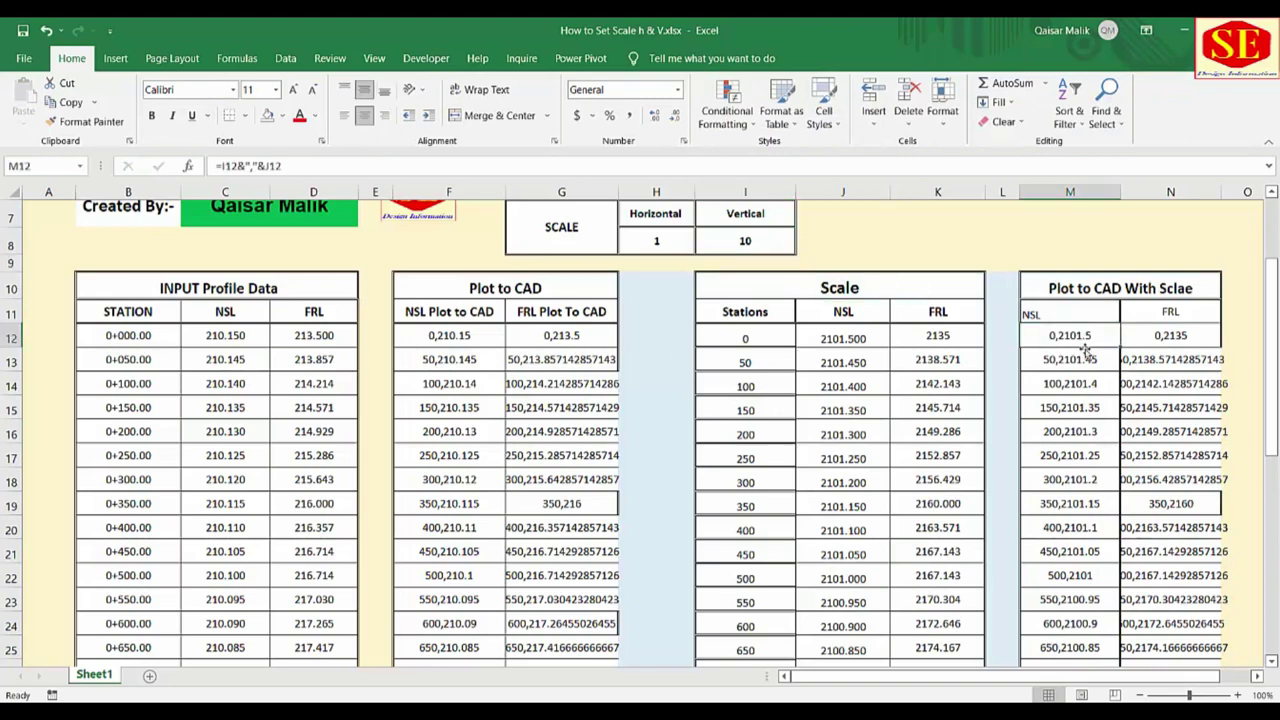
key(ctrl+shift+Down)
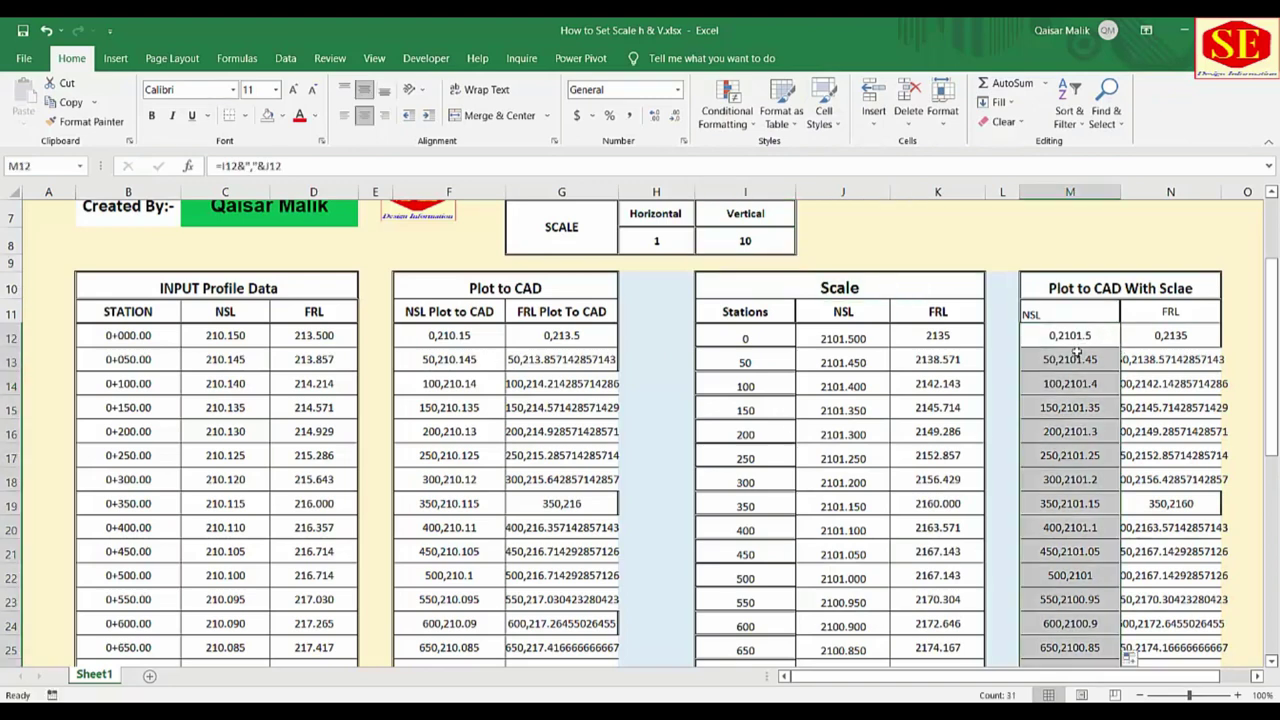
right_click(1077, 333)
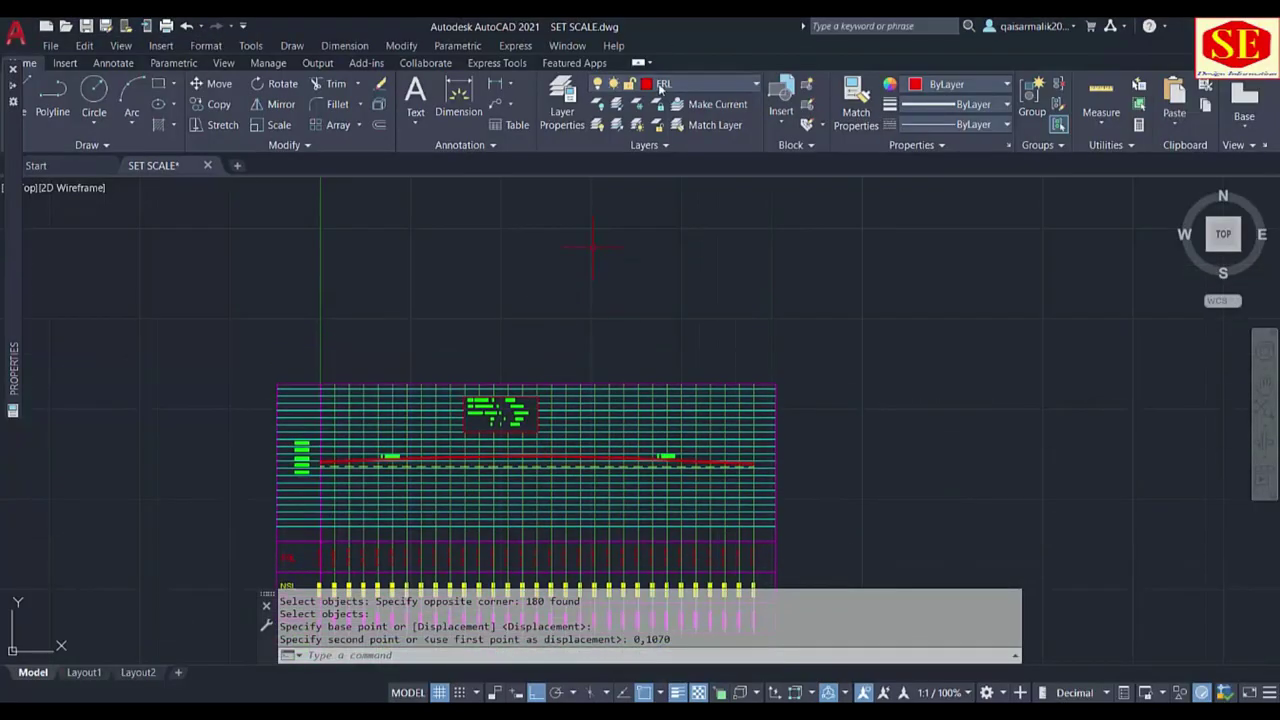
On the NSL layer, draw a polyline through the pasted 10× scaled NSL coordinates
click(660, 84)
click(690, 122)
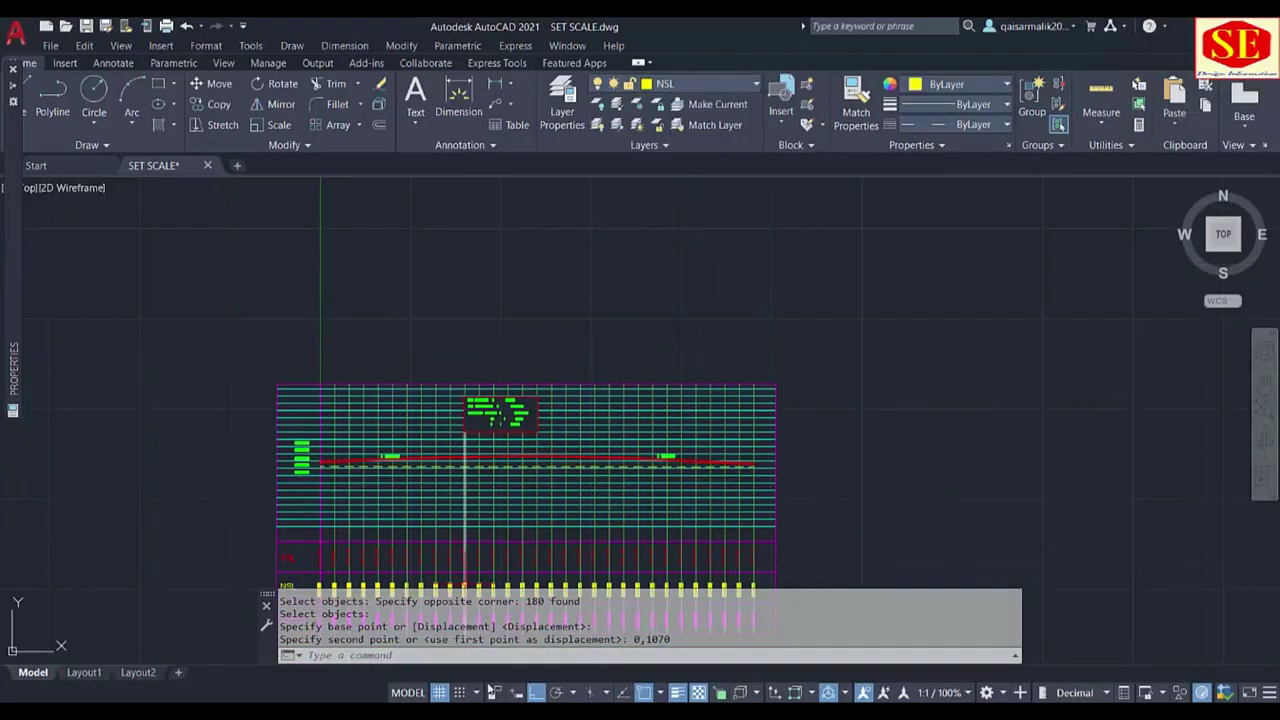
right_click(482, 655)
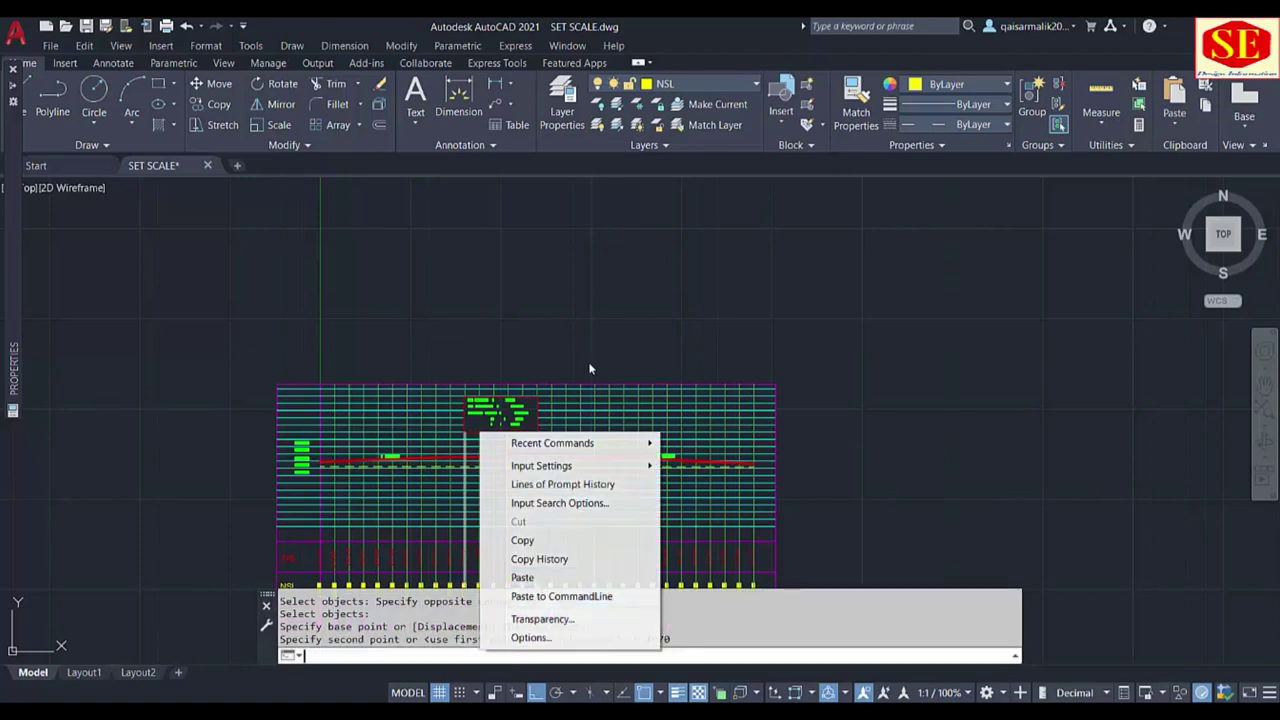
key(ctrl+v)
scroll(590, 362, down, 5)
middle_drag(583, 298, 570, 431)
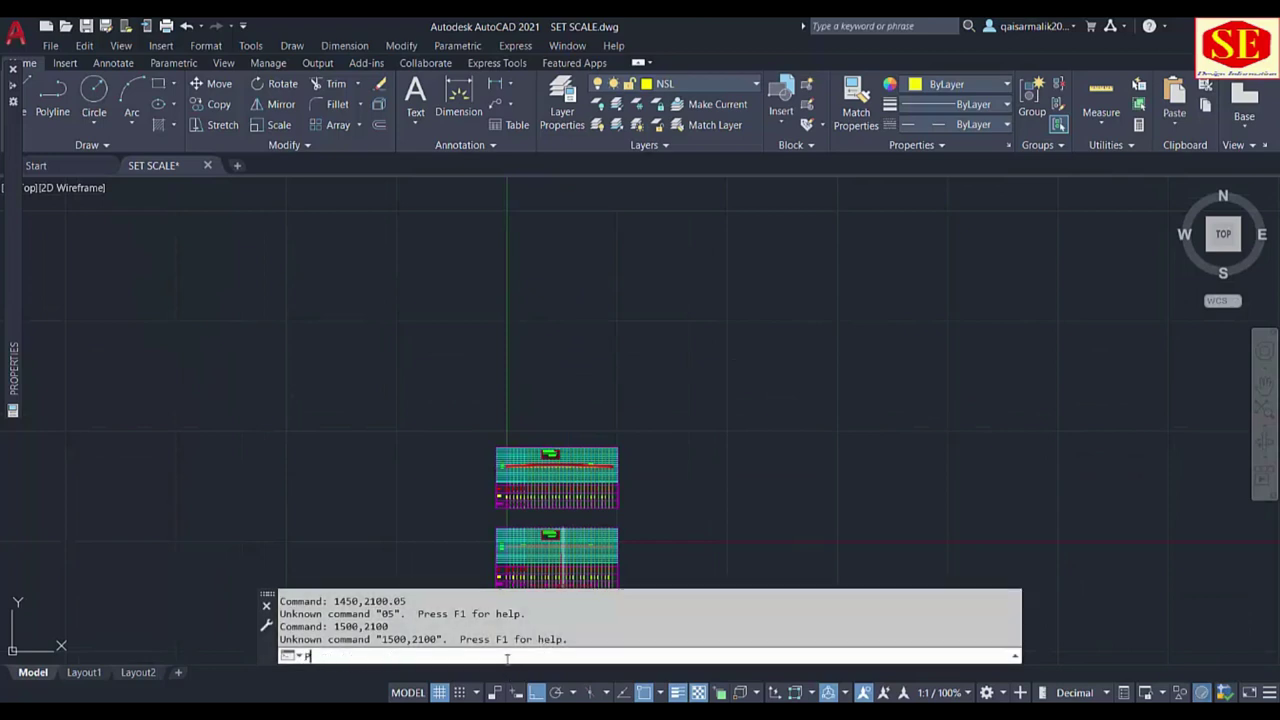
key(Return)
right_click(497, 657)
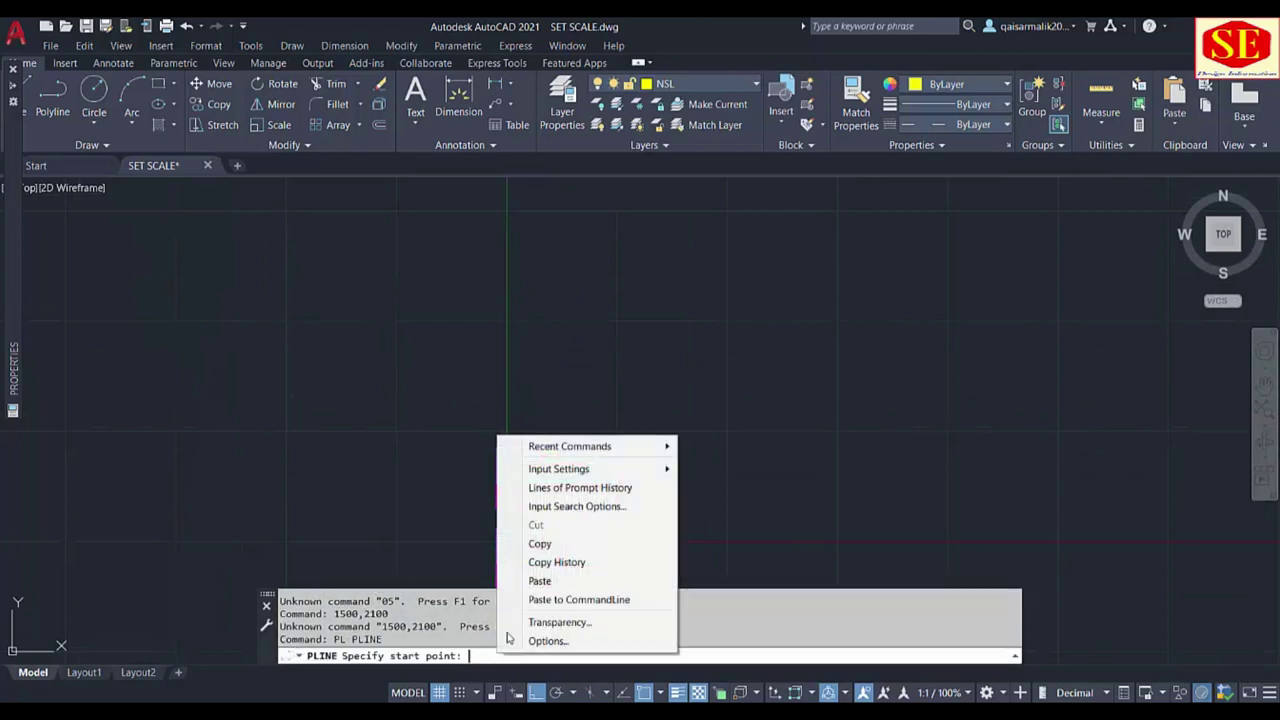
click(540, 580)
key(Escape)
scroll(518, 372, up, 7)
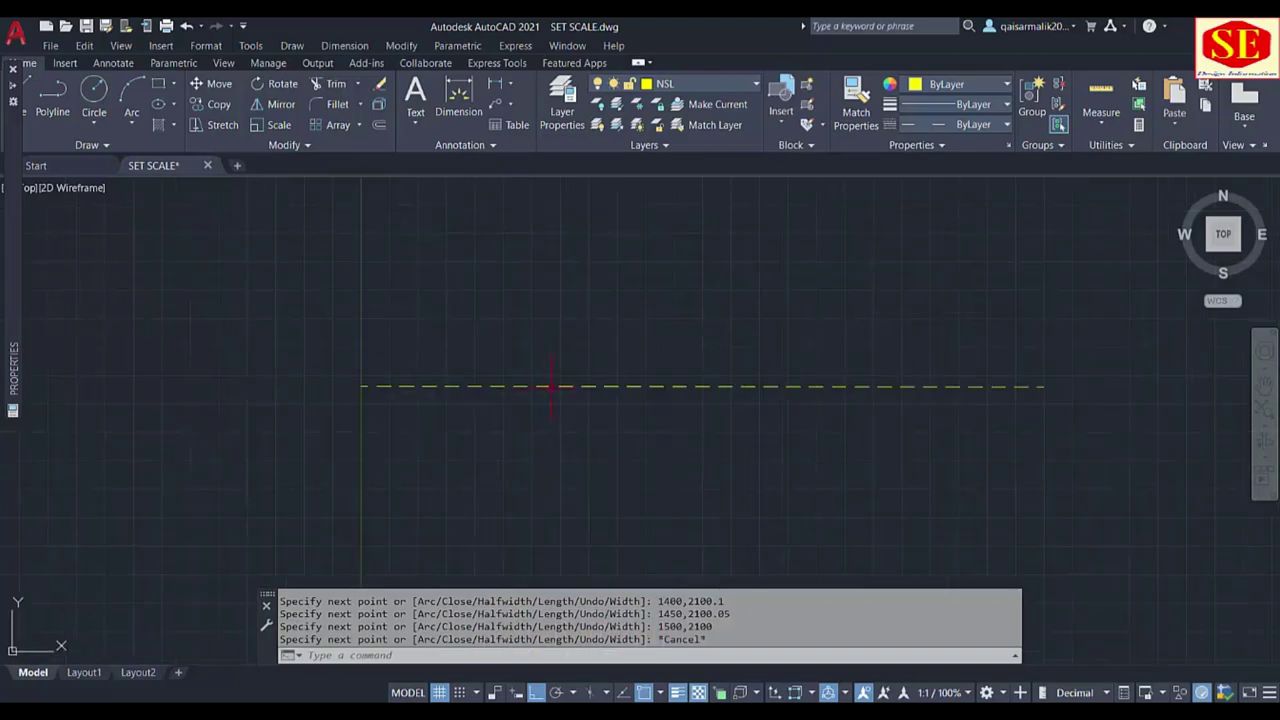
middle_drag(571, 314, 551, 185)
Copy the scaled FRL coordinate pairs from column N in Excel
key(alt+Tab)
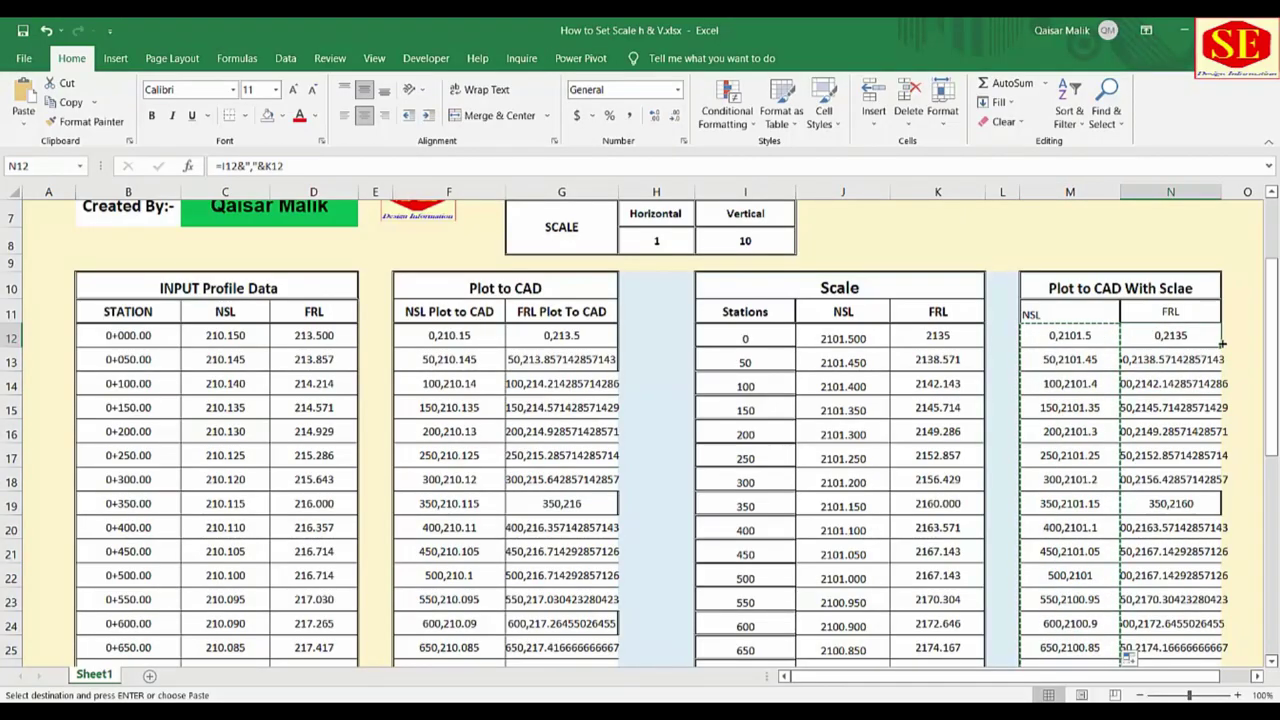
key(Escape)
key(ctrl+shift+Down)
right_click(1170, 337)
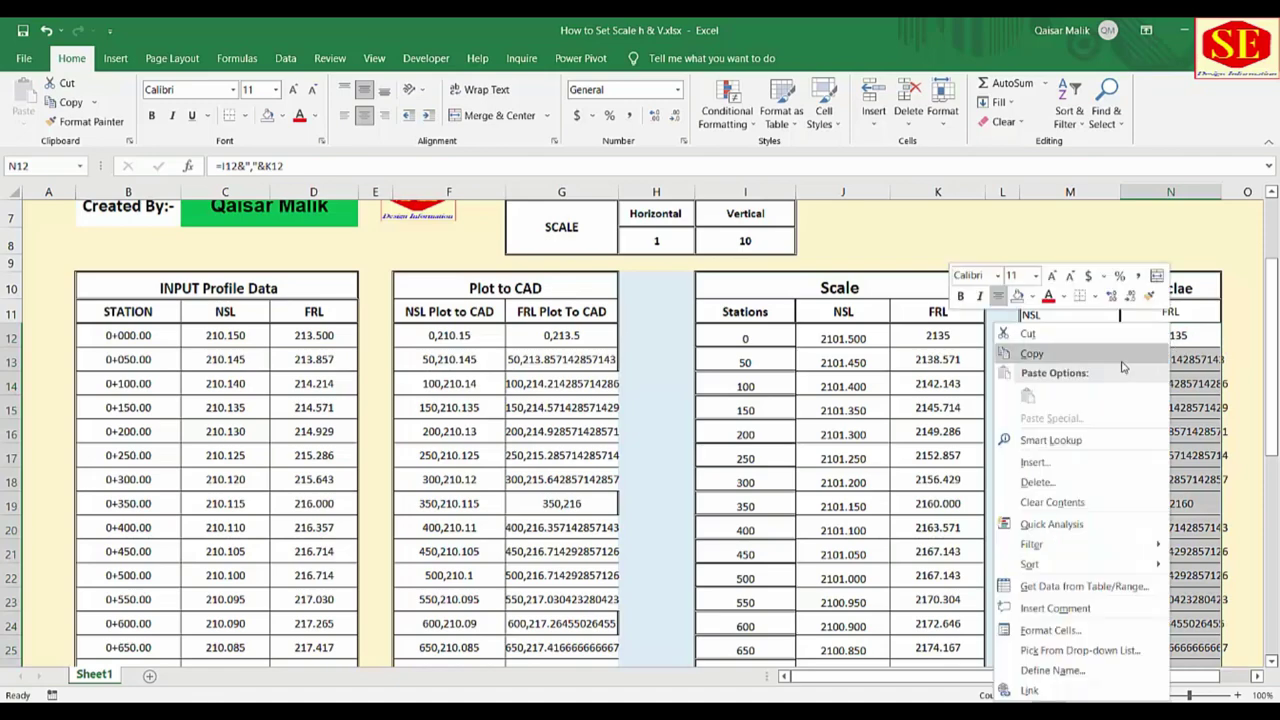
click(1122, 355)
Make FRL the current layer and draw the red polyline through the pasted 10× scaled FRL points
key(alt+Tab)
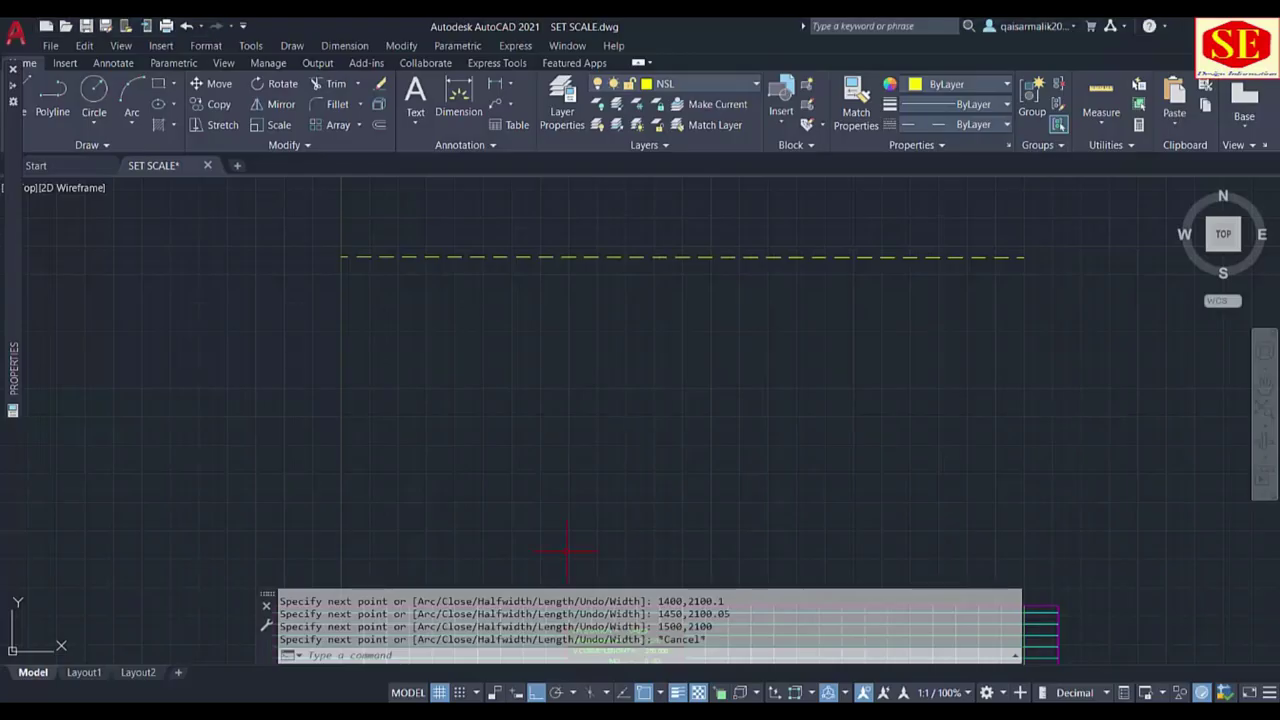
right_click(516, 656)
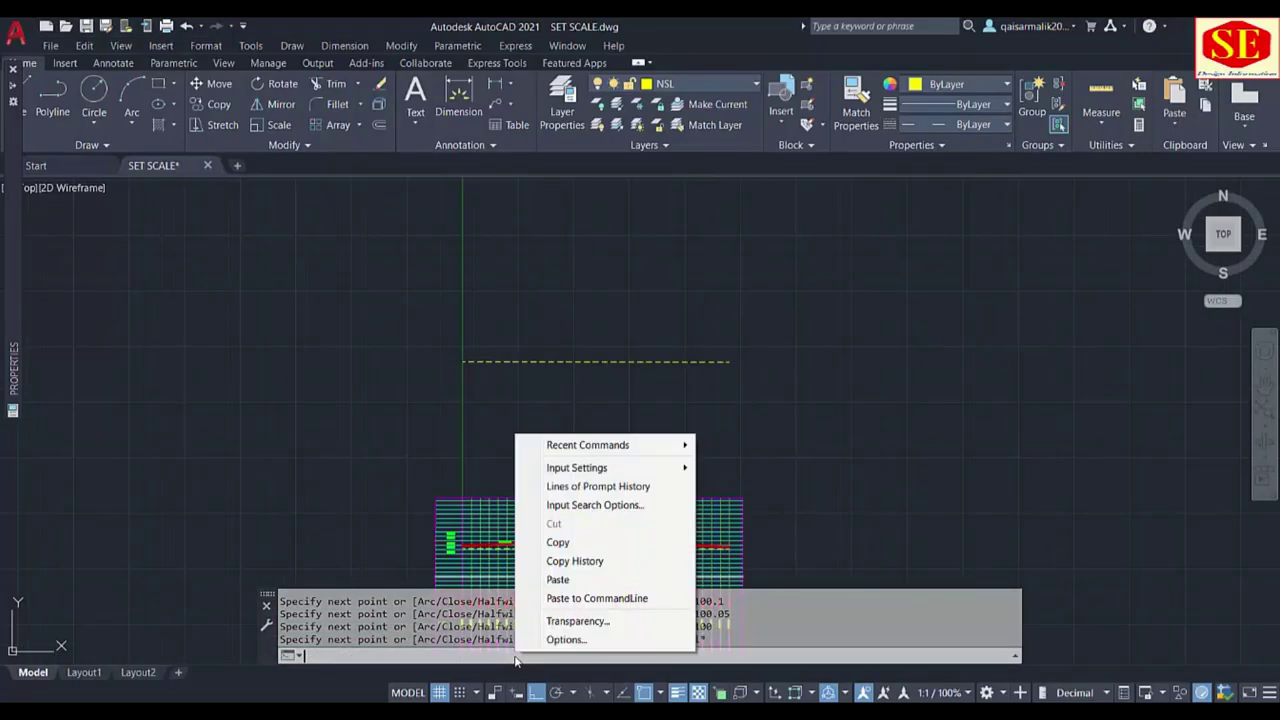
key(Escape)
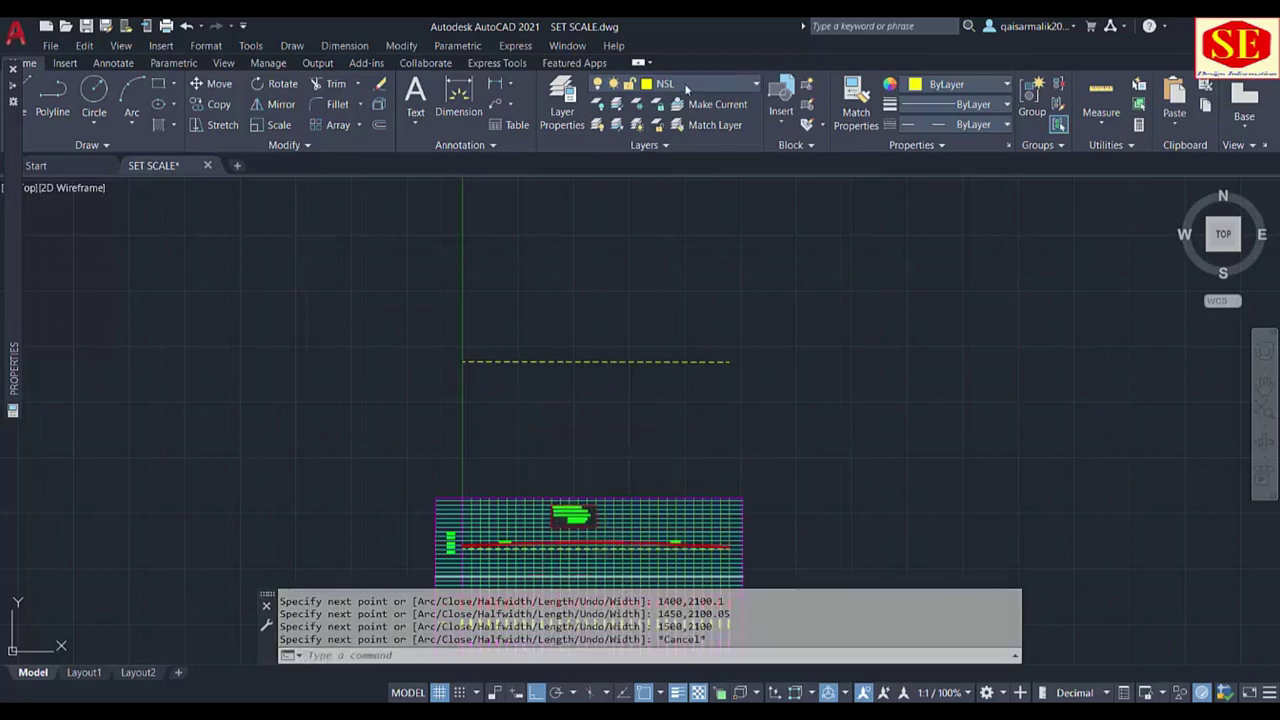
click(686, 86)
click(663, 152)
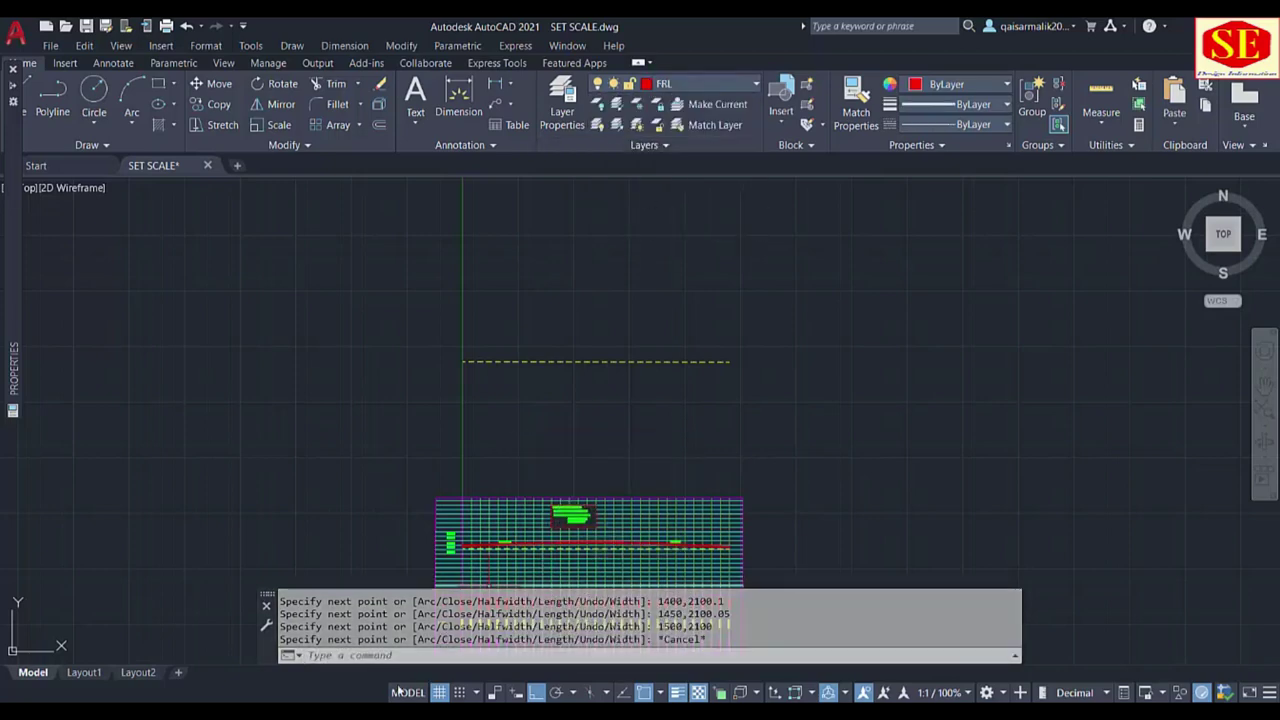
text(Pl)
key(Return)
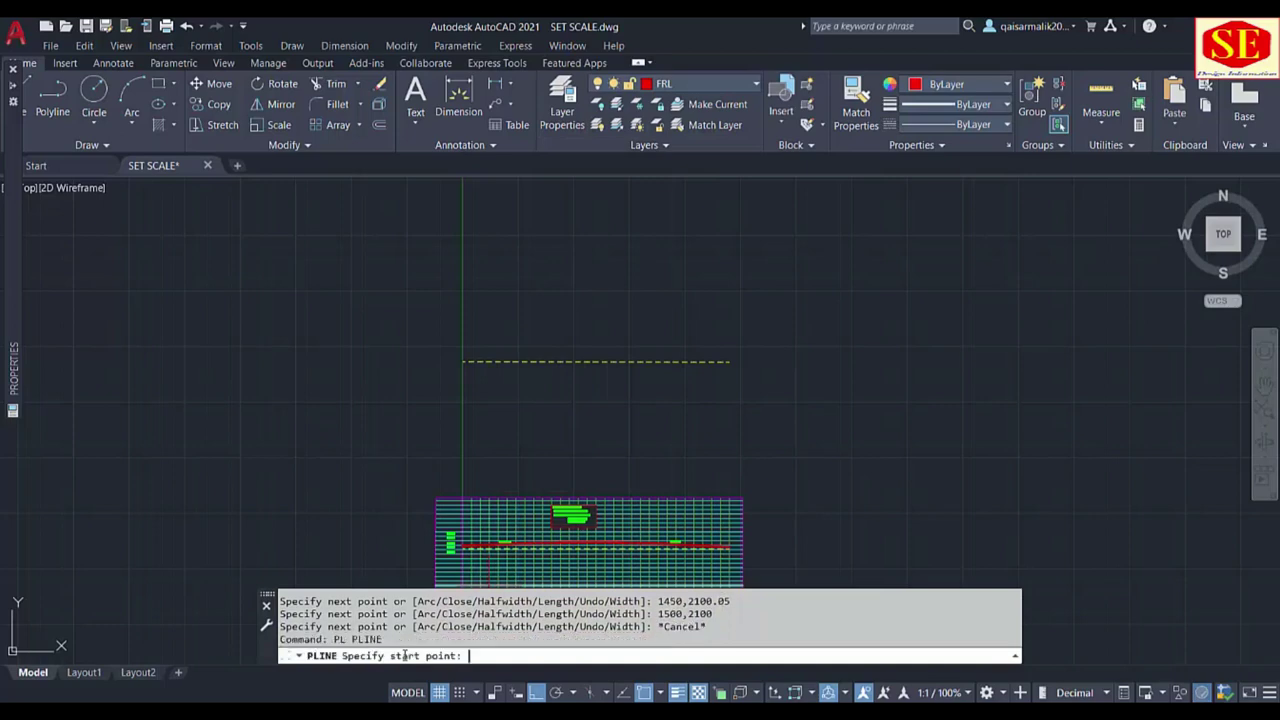
right_click(474, 655)
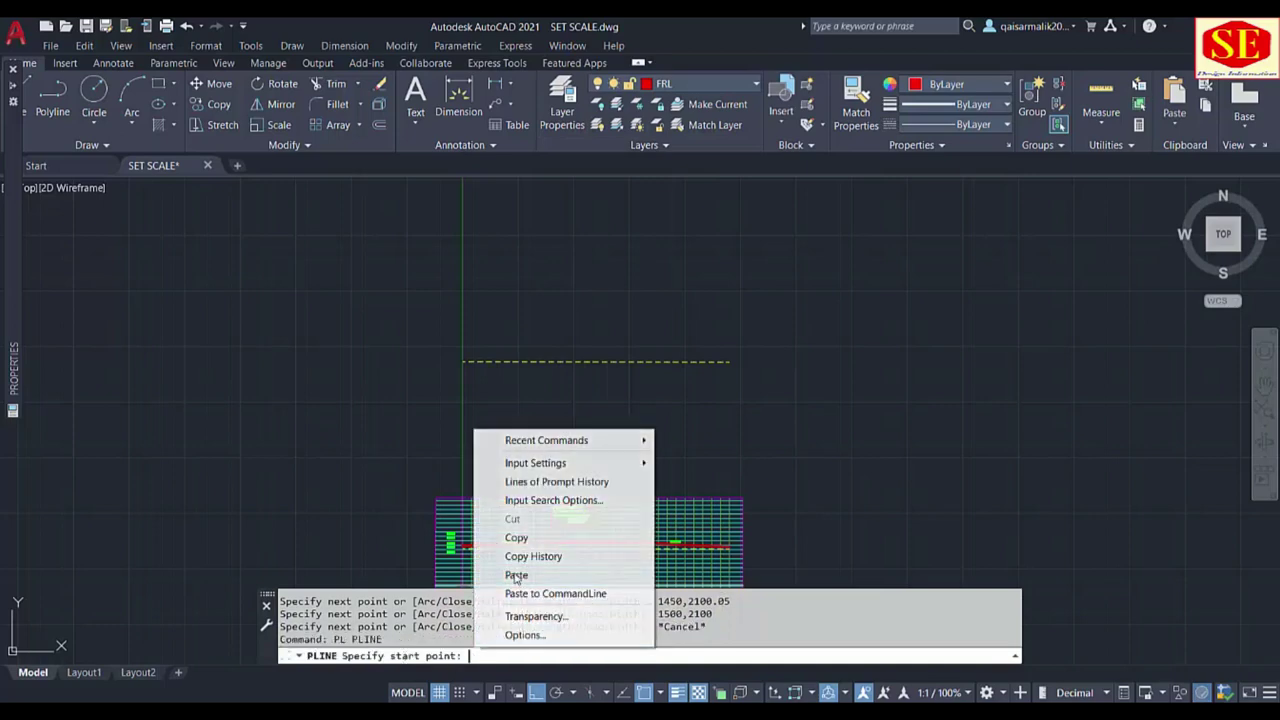
click(528, 572)
key(Escape)
Zoom and pan to view the new red FRL profile above the profile grid sheets
scroll(622, 358, up, 4)
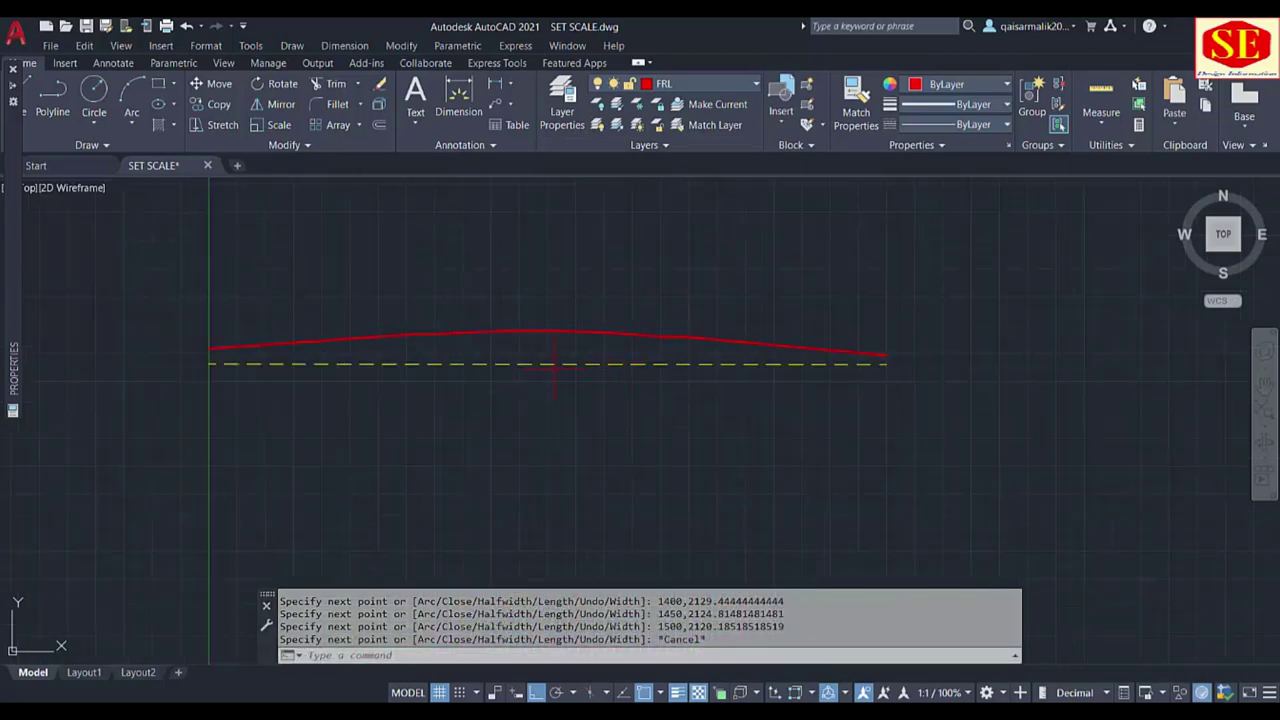
scroll(572, 372, up, 2)
scroll(590, 400, down, 2)
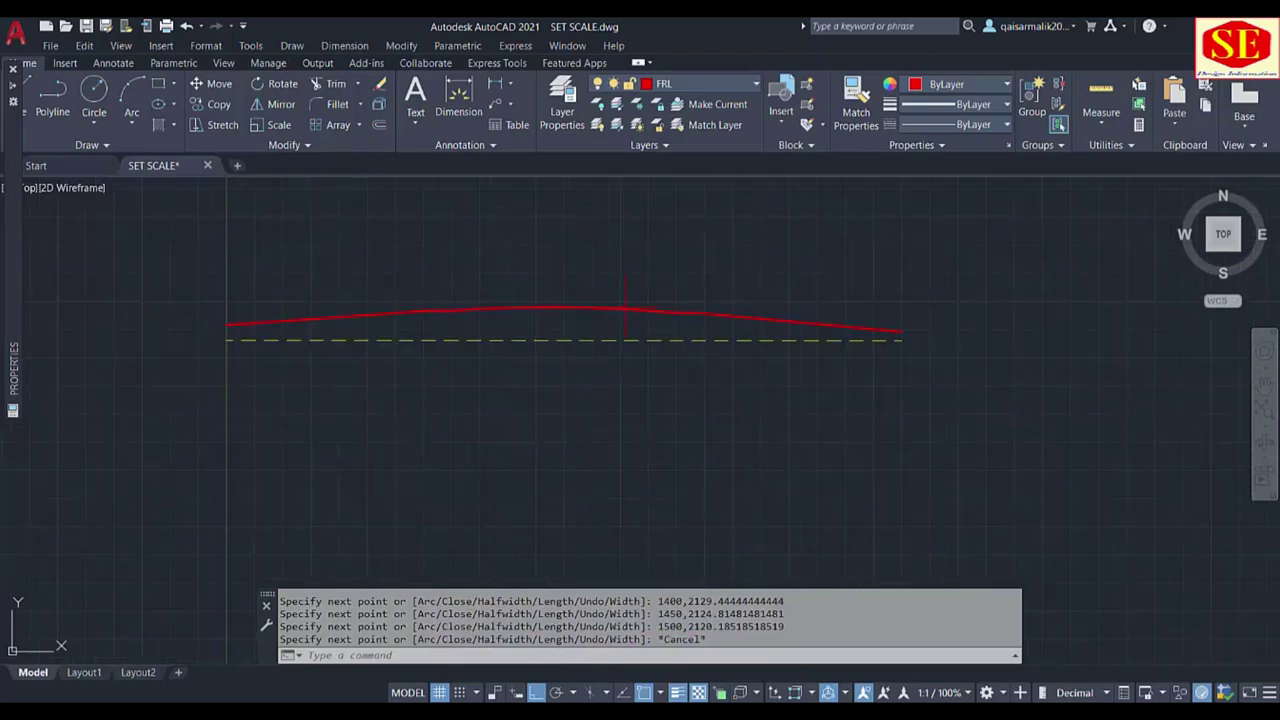
scroll(603, 426, down, 1)
scroll(603, 426, down, 1)
scroll(545, 460, up, 4)
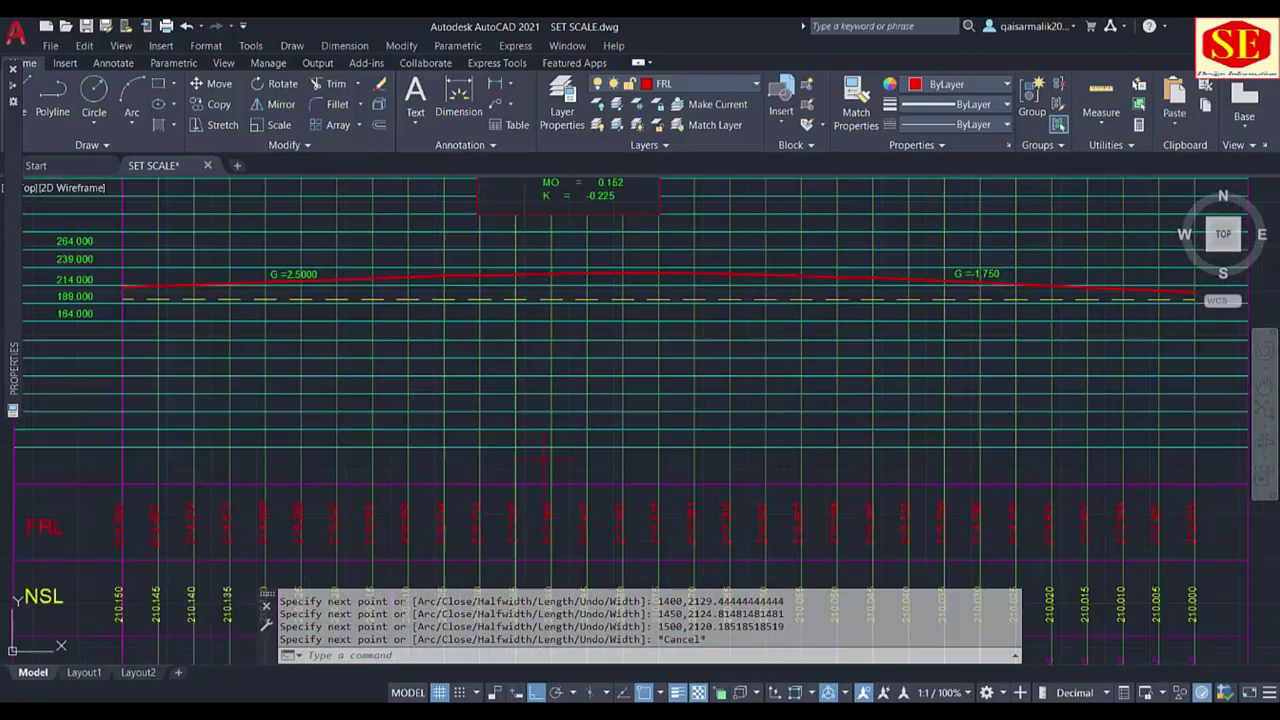
scroll(555, 298, down, 5)
middle_drag(562, 471, 562, 385)
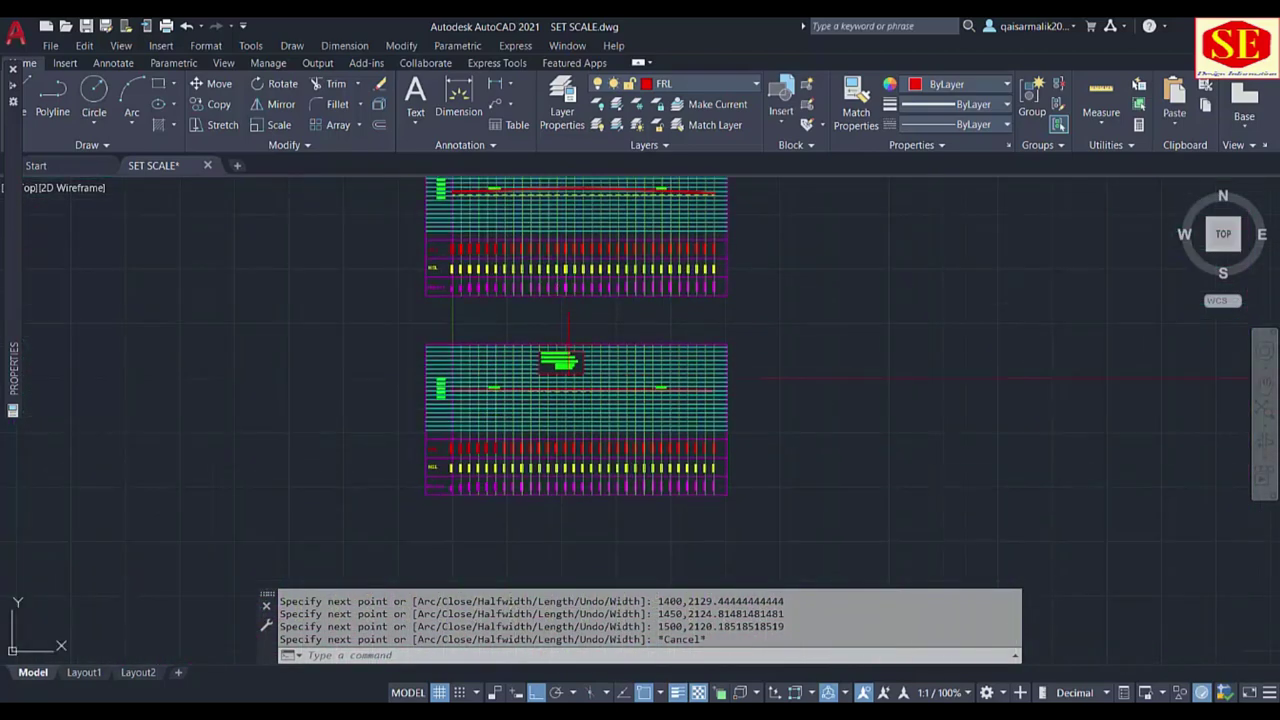
scroll(562, 385, up, 5)
scroll(562, 385, up, 1)
scroll(566, 317, down, 5)
middle_drag(556, 214, 556, 320)
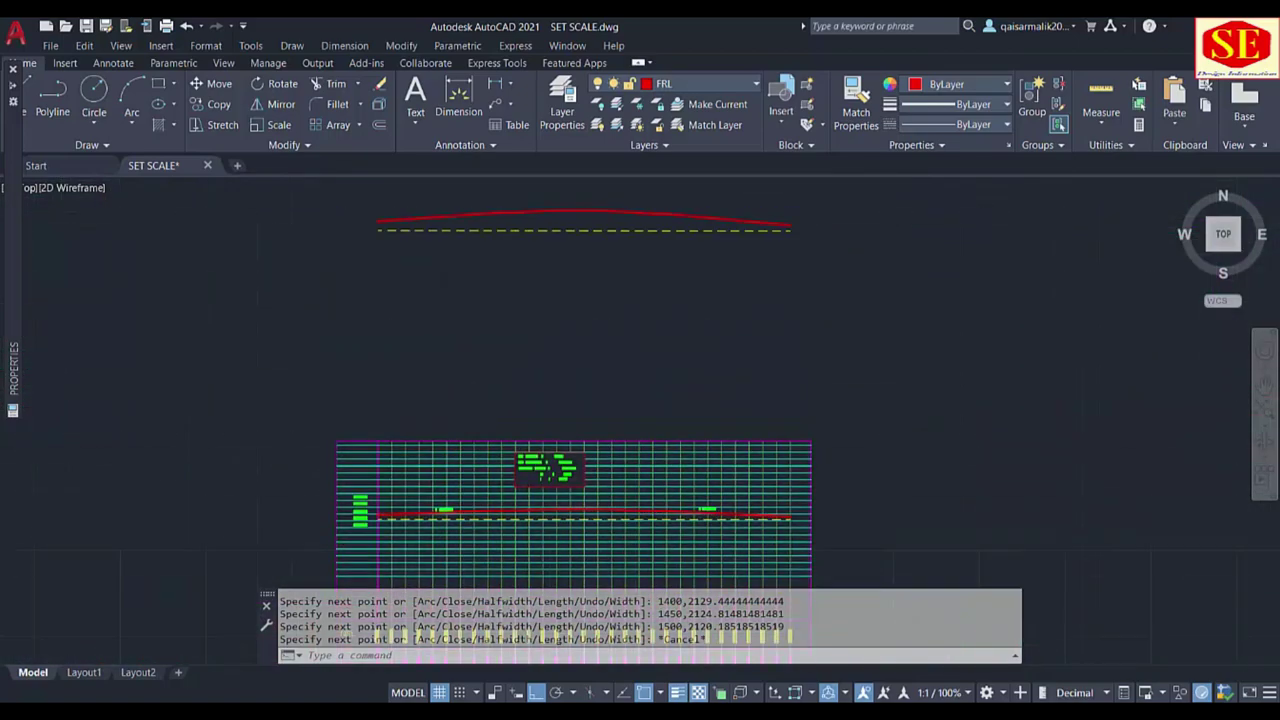
scroll(587, 195, up, 2)
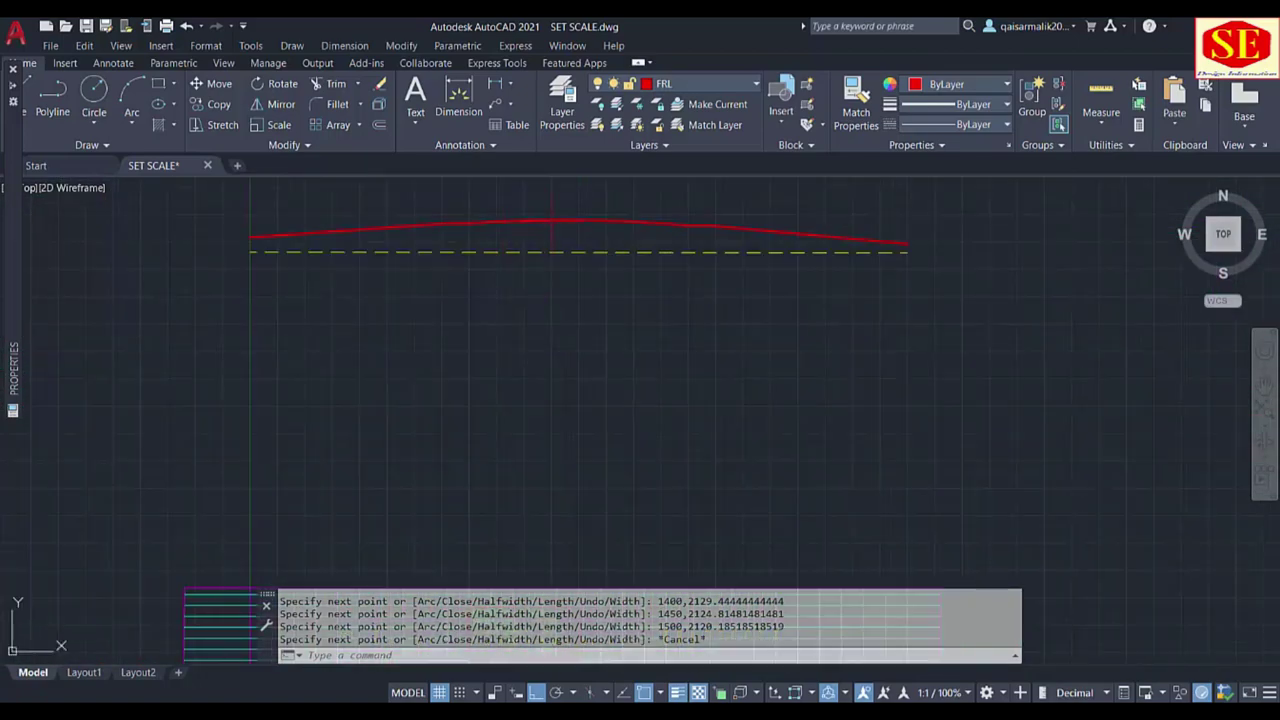
scroll(572, 220, down, 2)
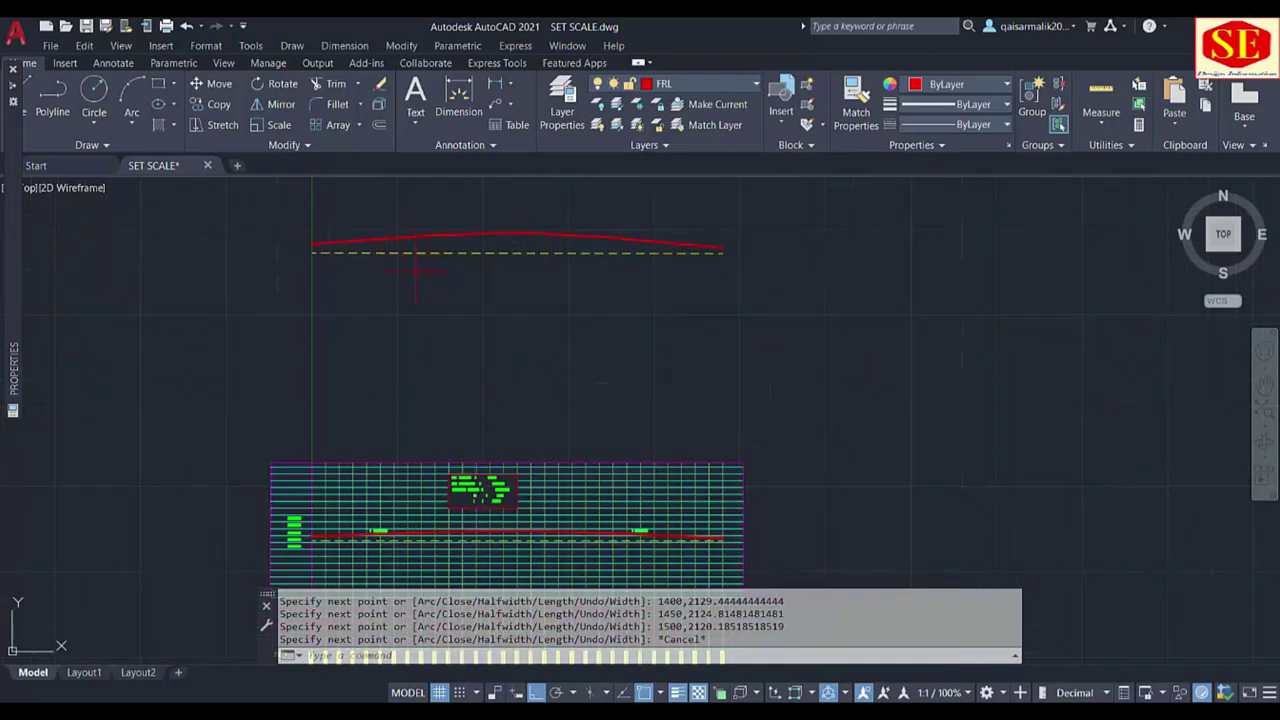
middle_drag(448, 439, 448, 310)
scroll(448, 310, down, 2)
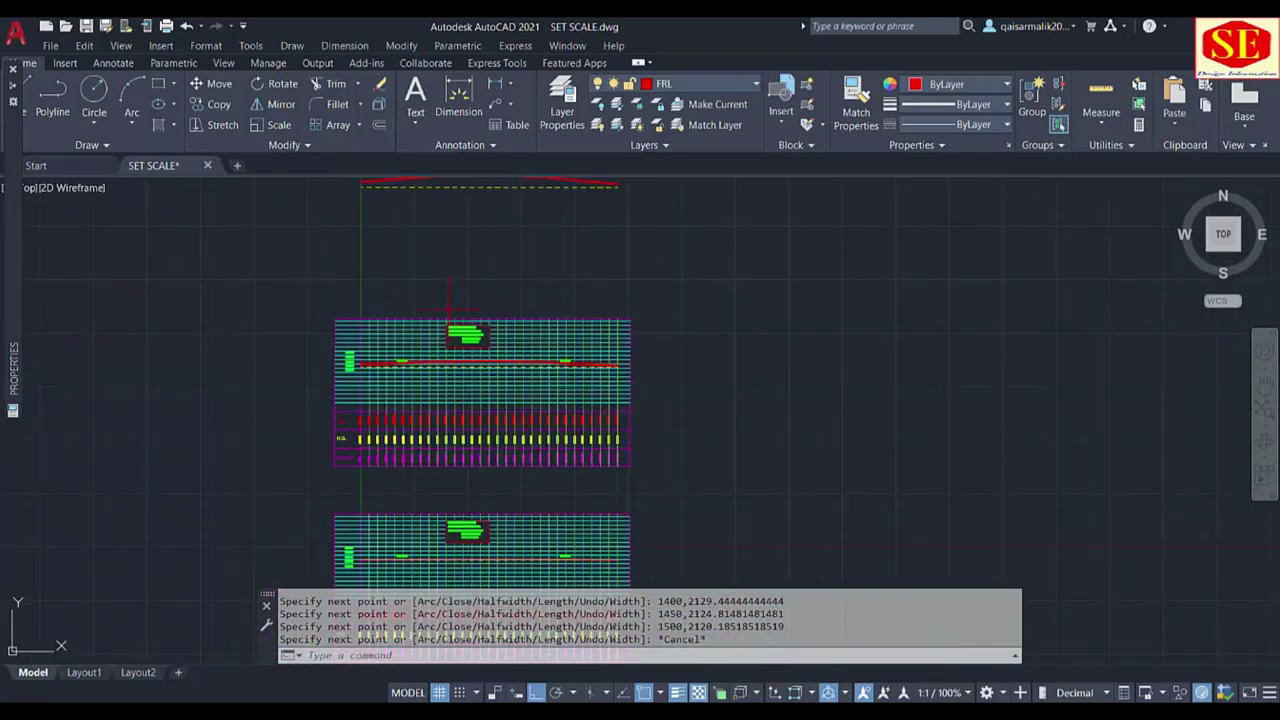
Copy the upper profile sheet's 182 objects to a new spot off to the left
text(co)
key(Return)
middle_drag(339, 266, 339, 223)
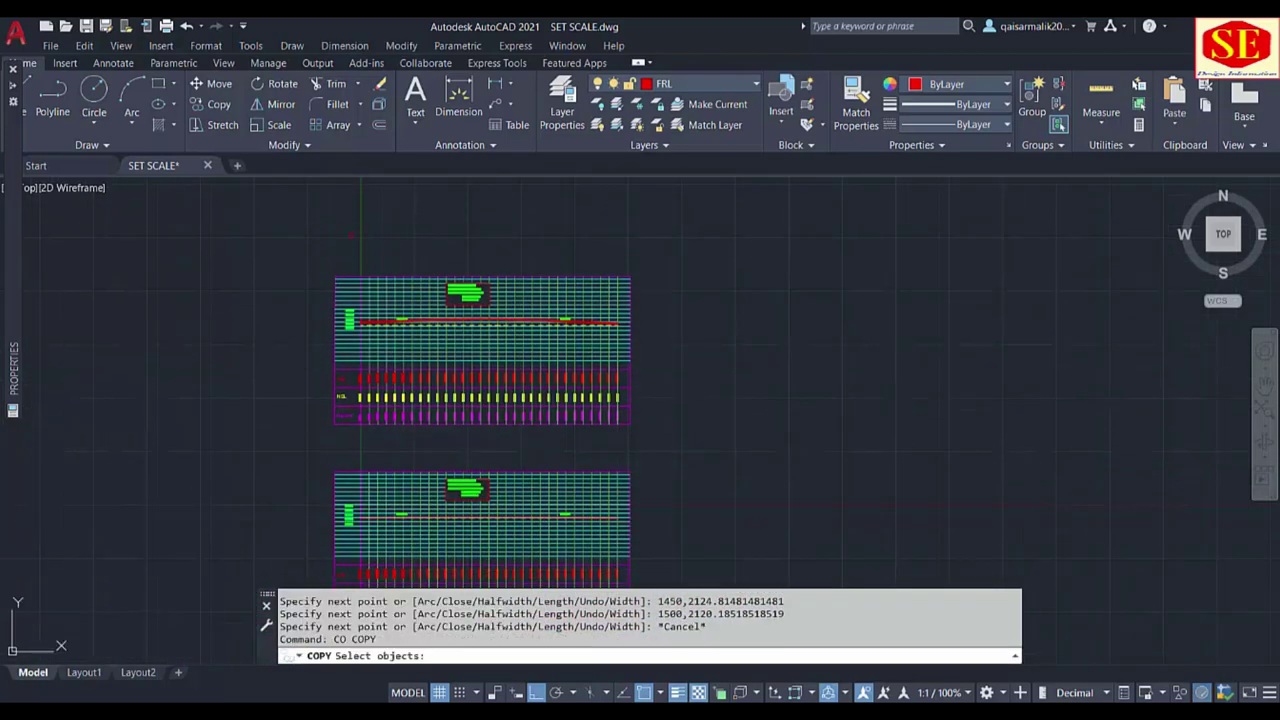
click(290, 250)
click(718, 455)
key(Return)
click(781, 404)
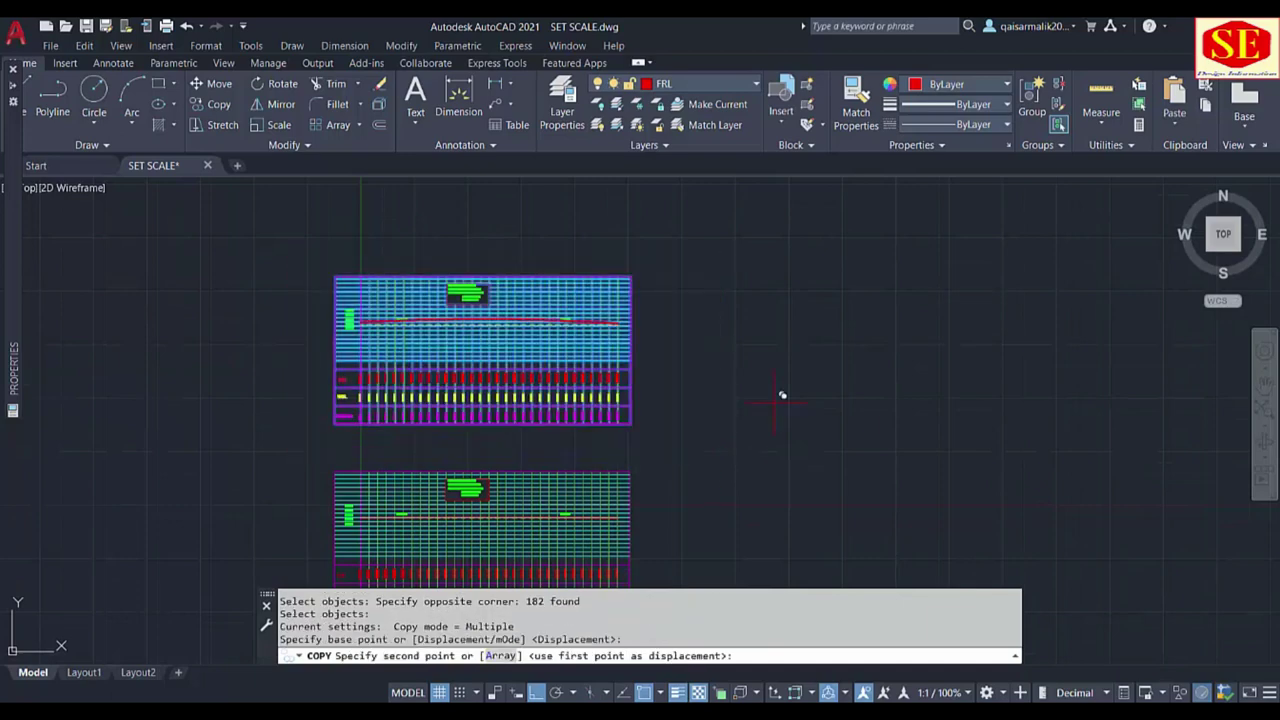
scroll(781, 404, down, 2)
click(412, 367)
key(Escape)
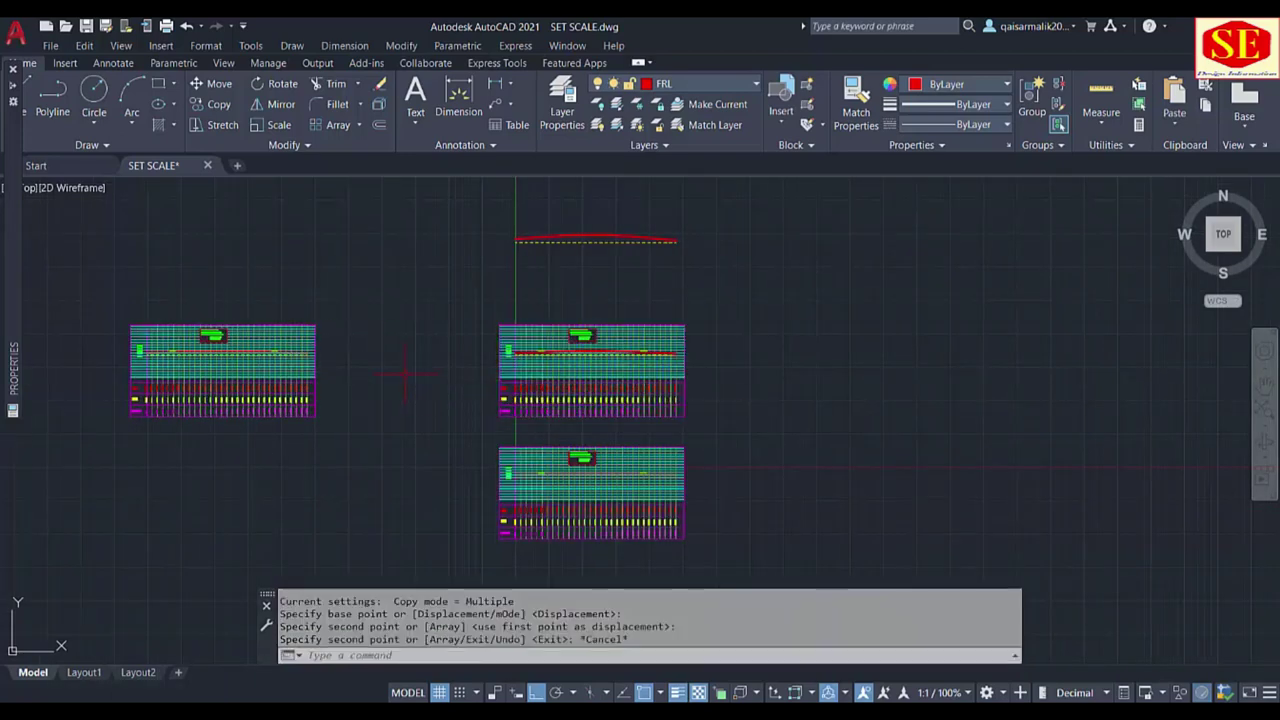
middle_drag(412, 367, 620, 363)
scroll(420, 330, up, 1)
scroll(380, 323, up, 5)
scroll(424, 329, up, 2)
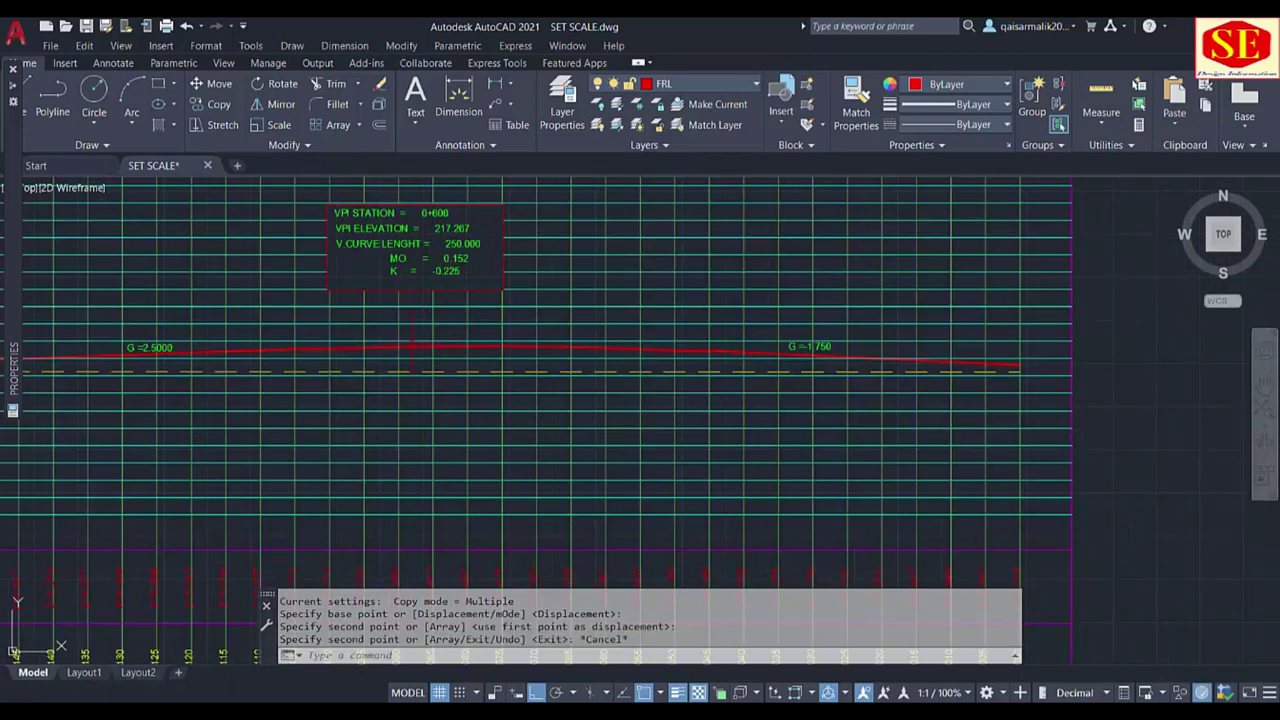
Erase the old red grade line and yellow dashed NSL line from the sheet
click(405, 349)
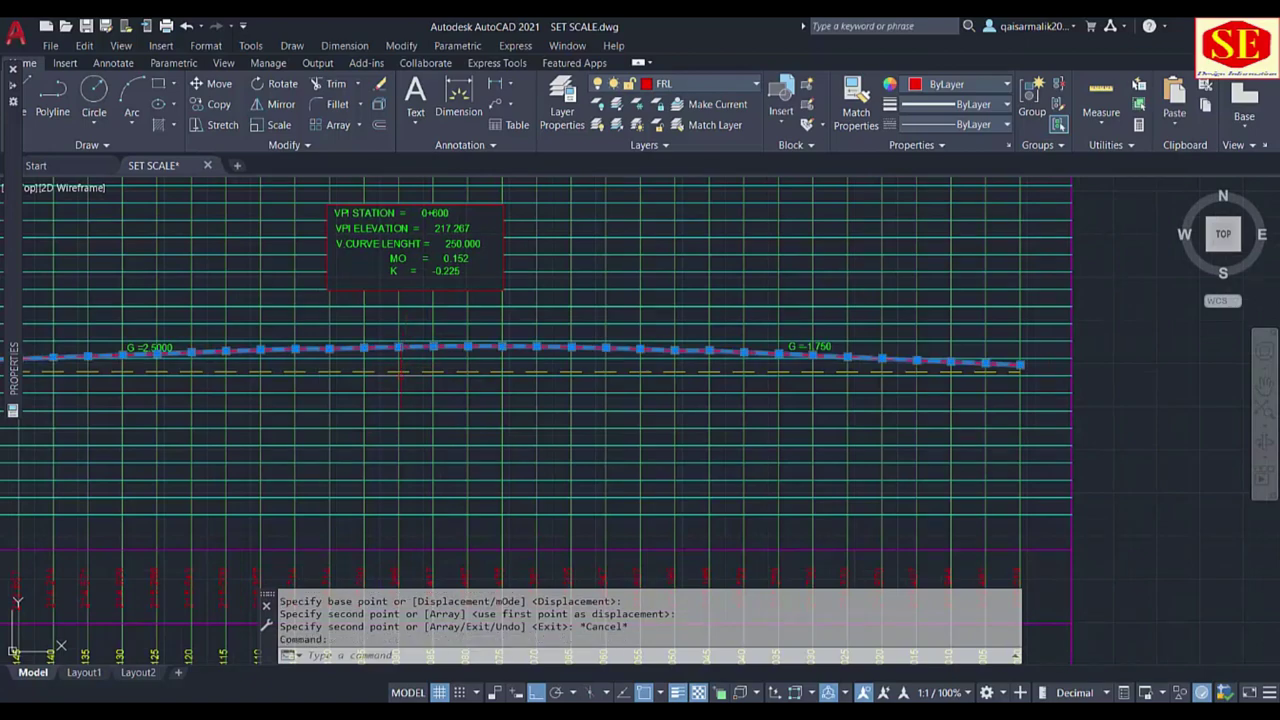
click(400, 372)
text(e)
key(Return)
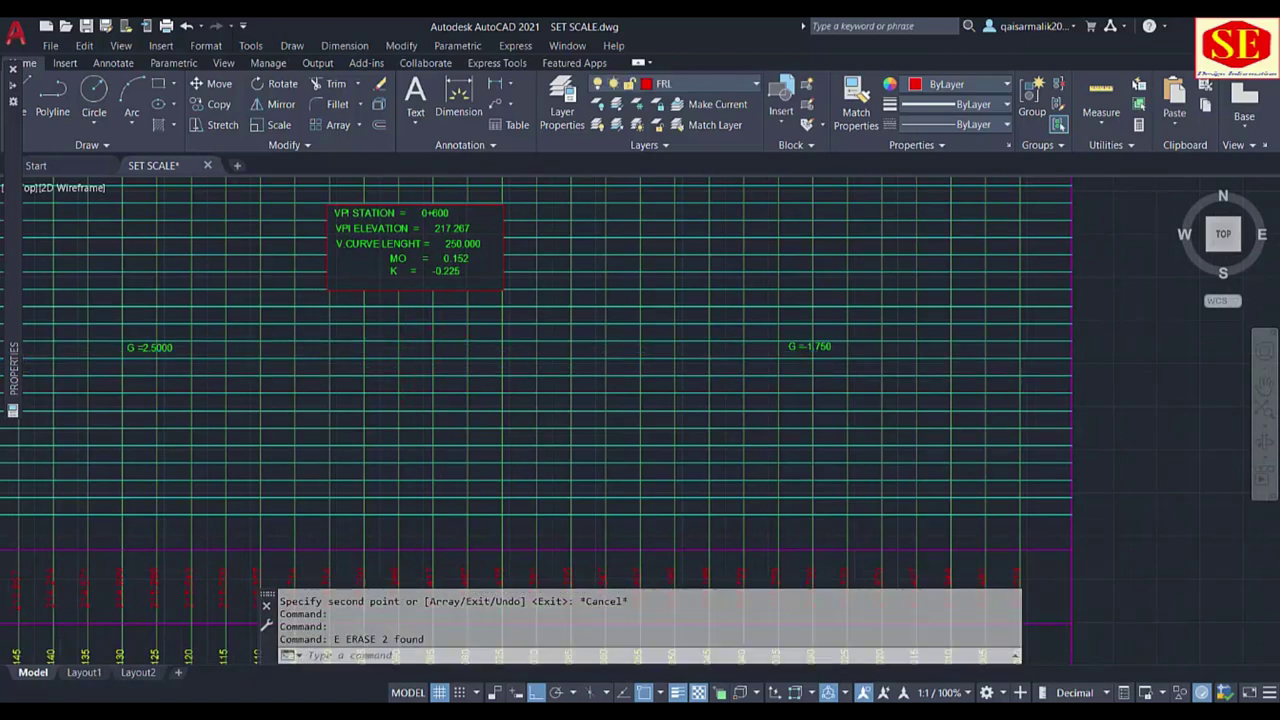
scroll(470, 400, down, 5)
middle_drag(873, 205, 703, 410)
scroll(703, 410, up, 4)
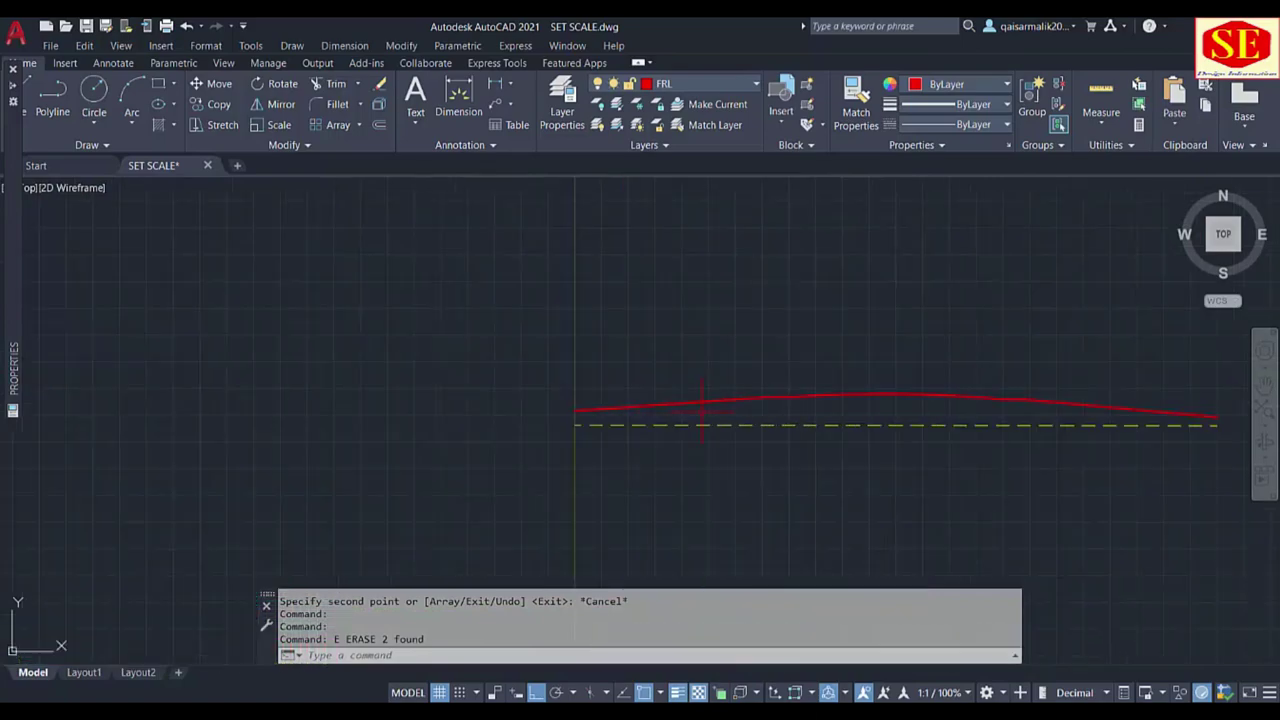
middle_drag(557, 410, 986, 294)
scroll(463, 457, down, 2)
middle_drag(463, 457, 530, 300)
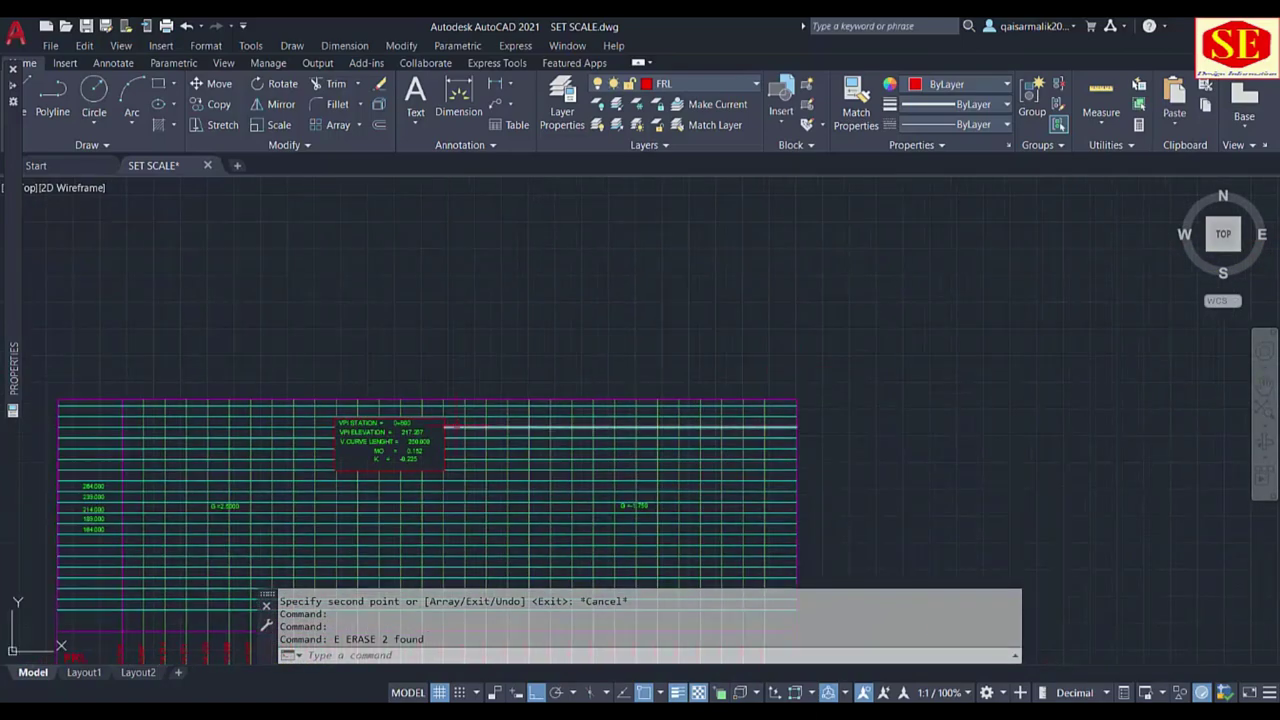
scroll(645, 297, down, 1)
scroll(571, 288, down, 2)
Start the MOVE command, then cancel it
text(m)
key(Return)
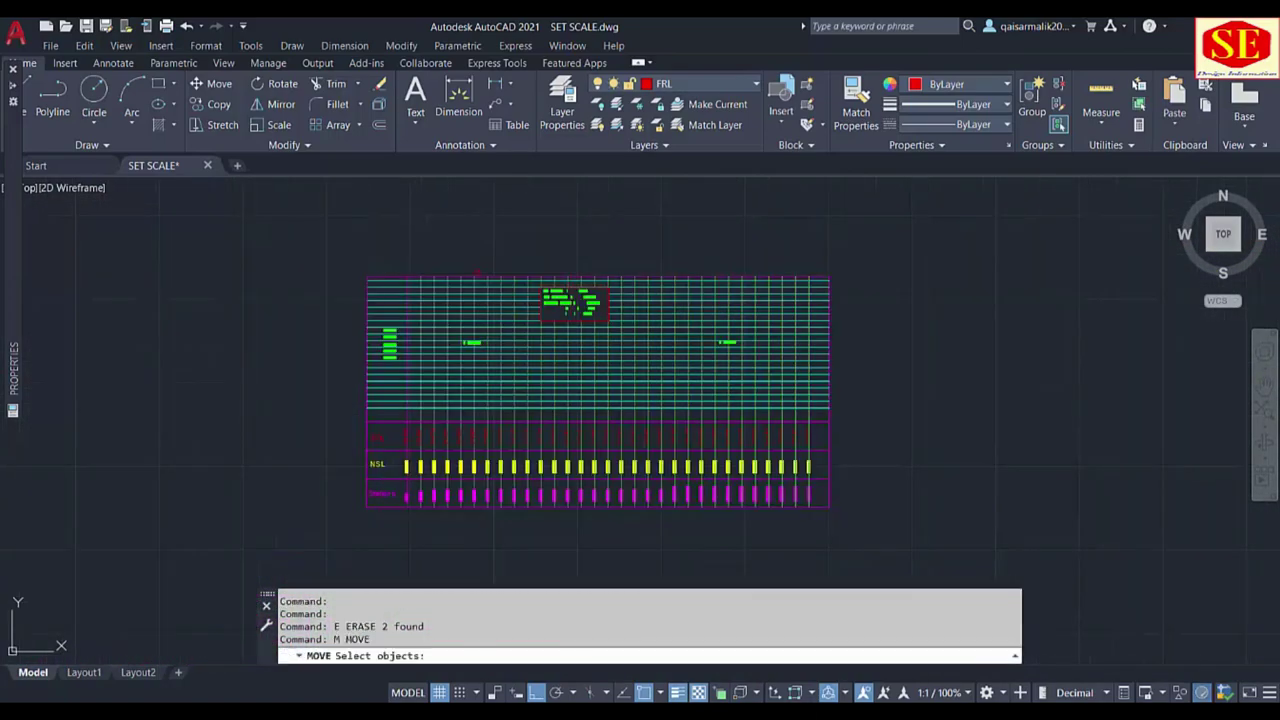
scroll(396, 356, up, 5)
key(Escape)
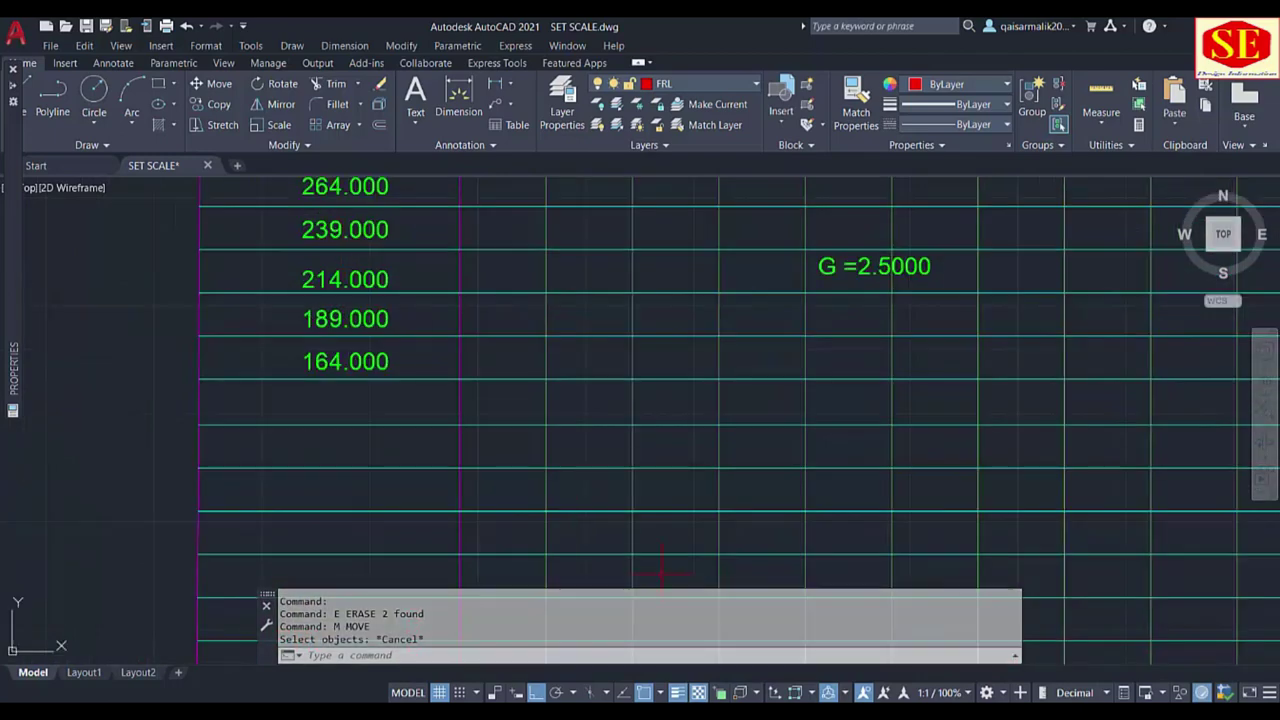
Compute 214 × 10 = 2,140 in Windows Calculator and return to the drawing
key(alt+Tab)
key(Escape)
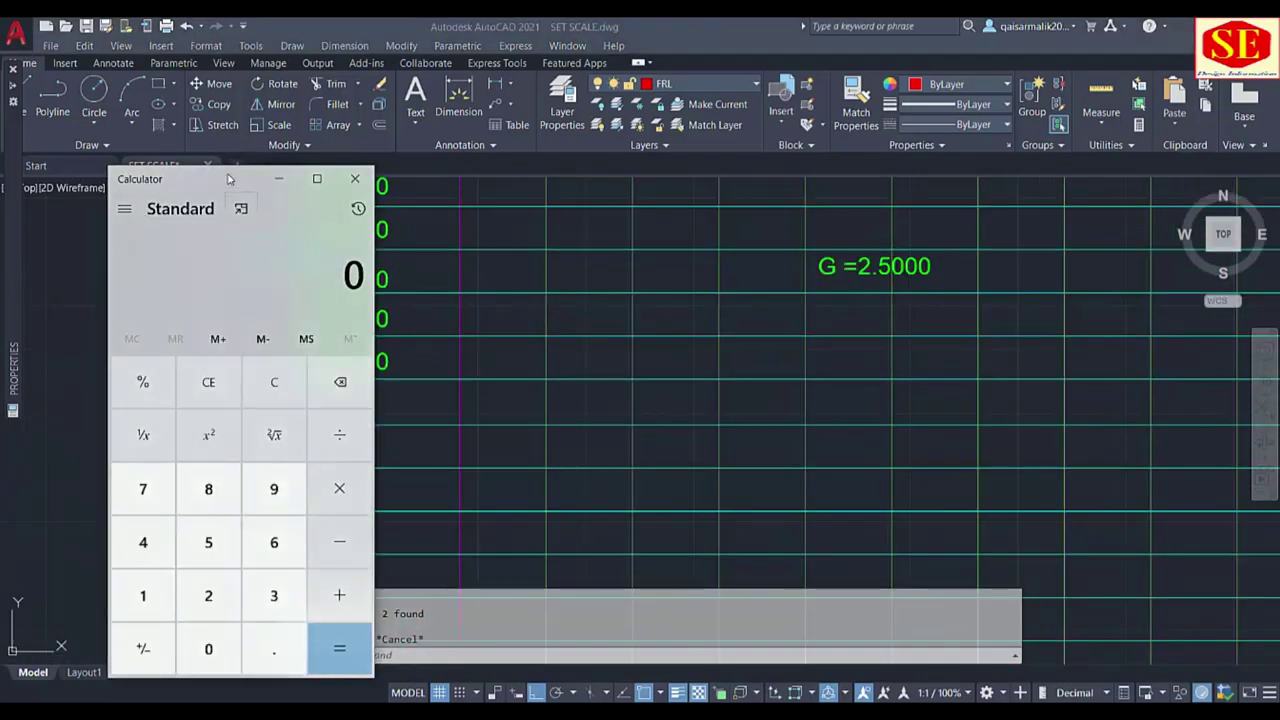
drag(228, 179, 140, 167)
click(120, 583)
click(55, 583)
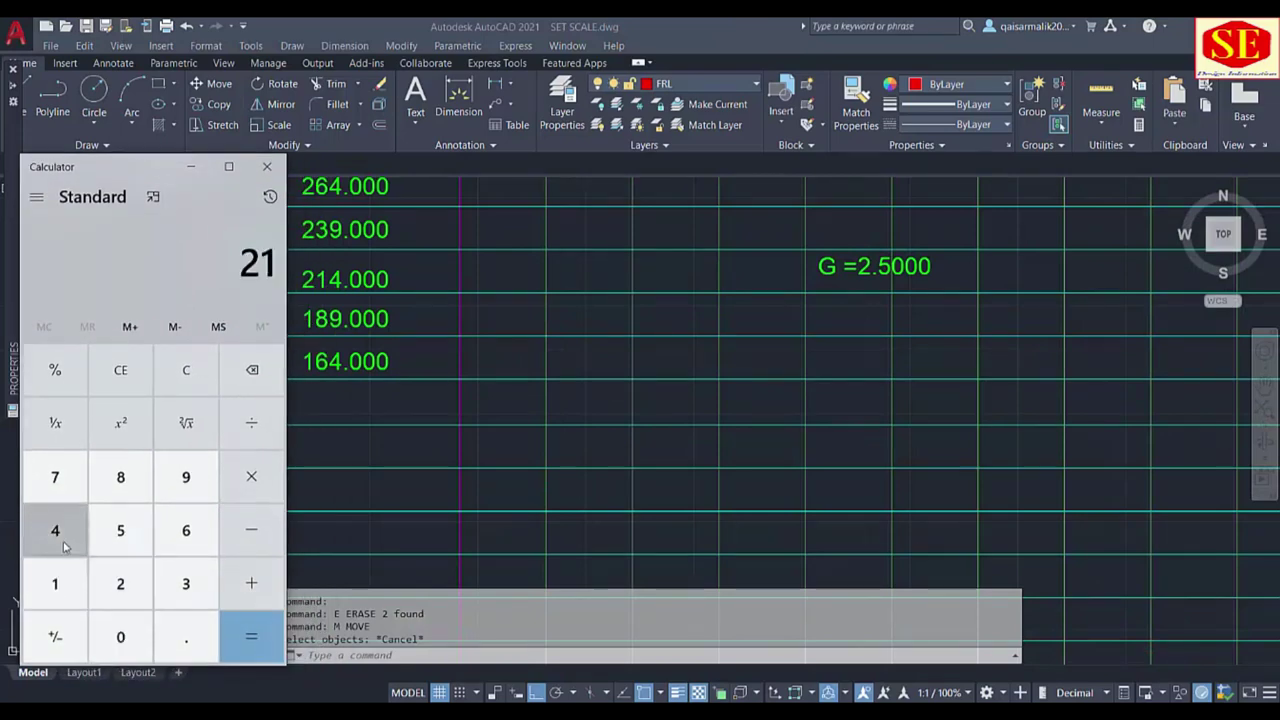
click(63, 545)
click(240, 478)
click(55, 583)
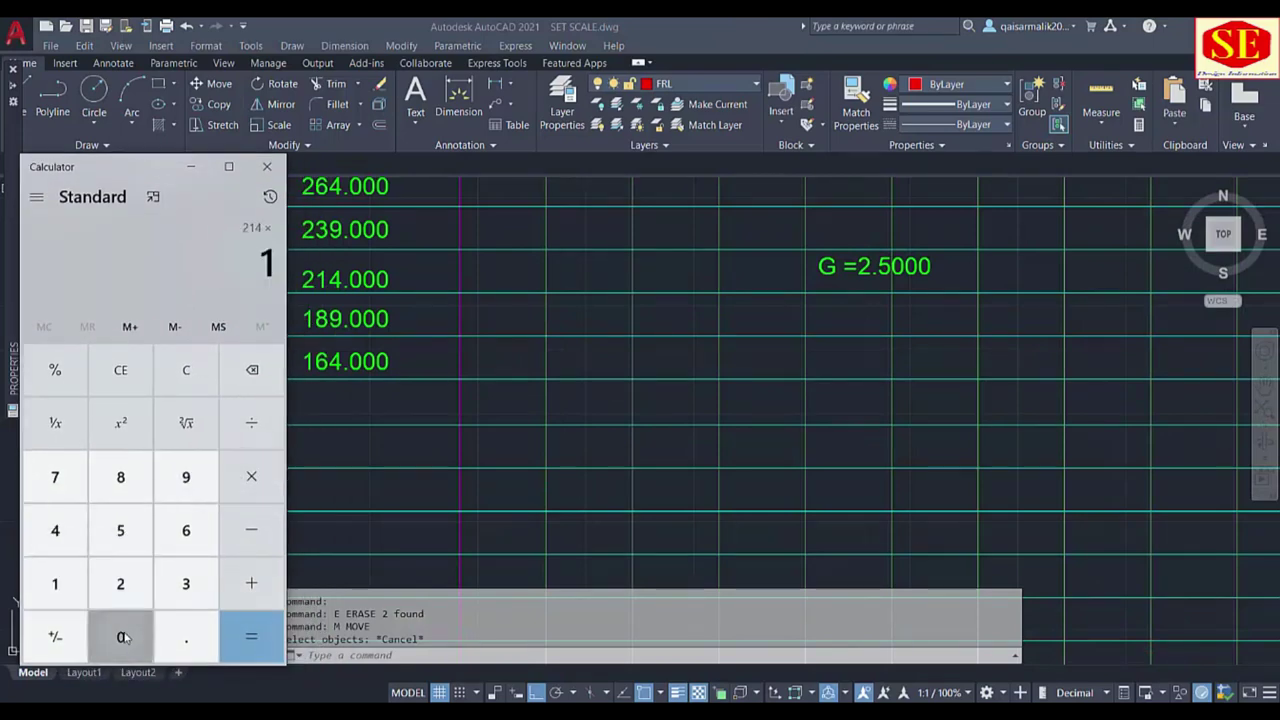
click(122, 637)
click(251, 637)
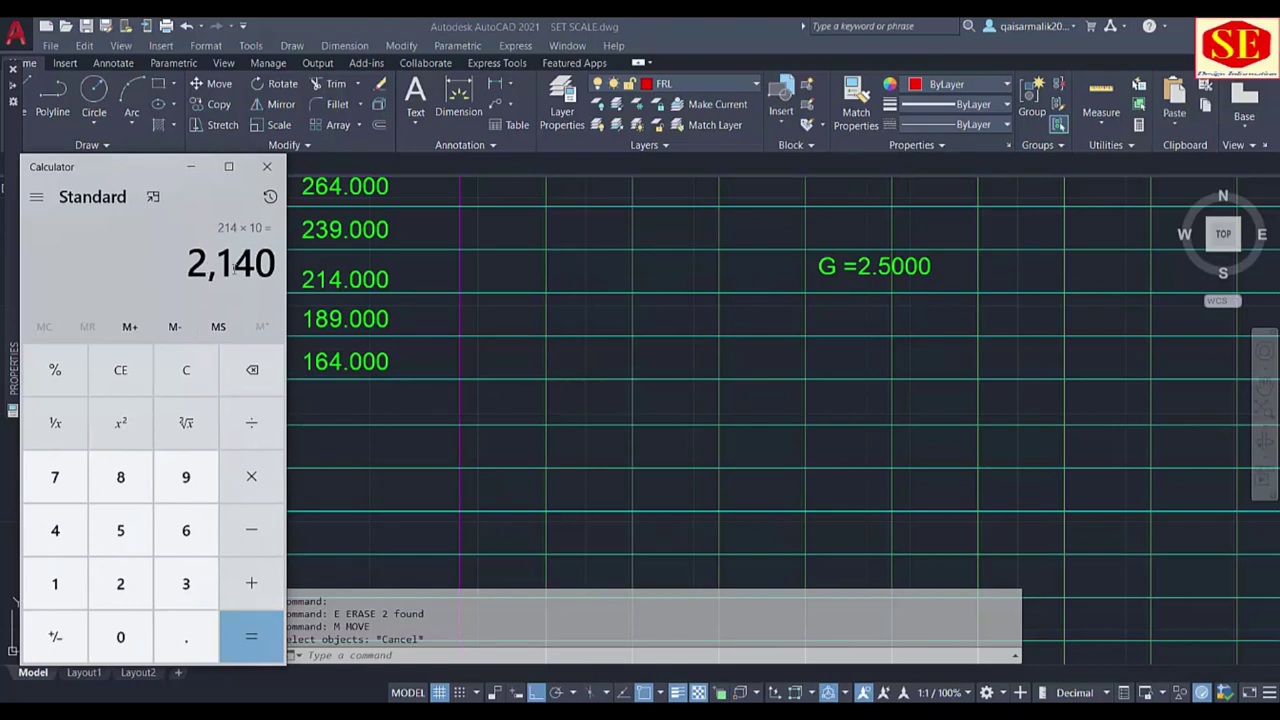
click(419, 340)
scroll(419, 328, down, 5)
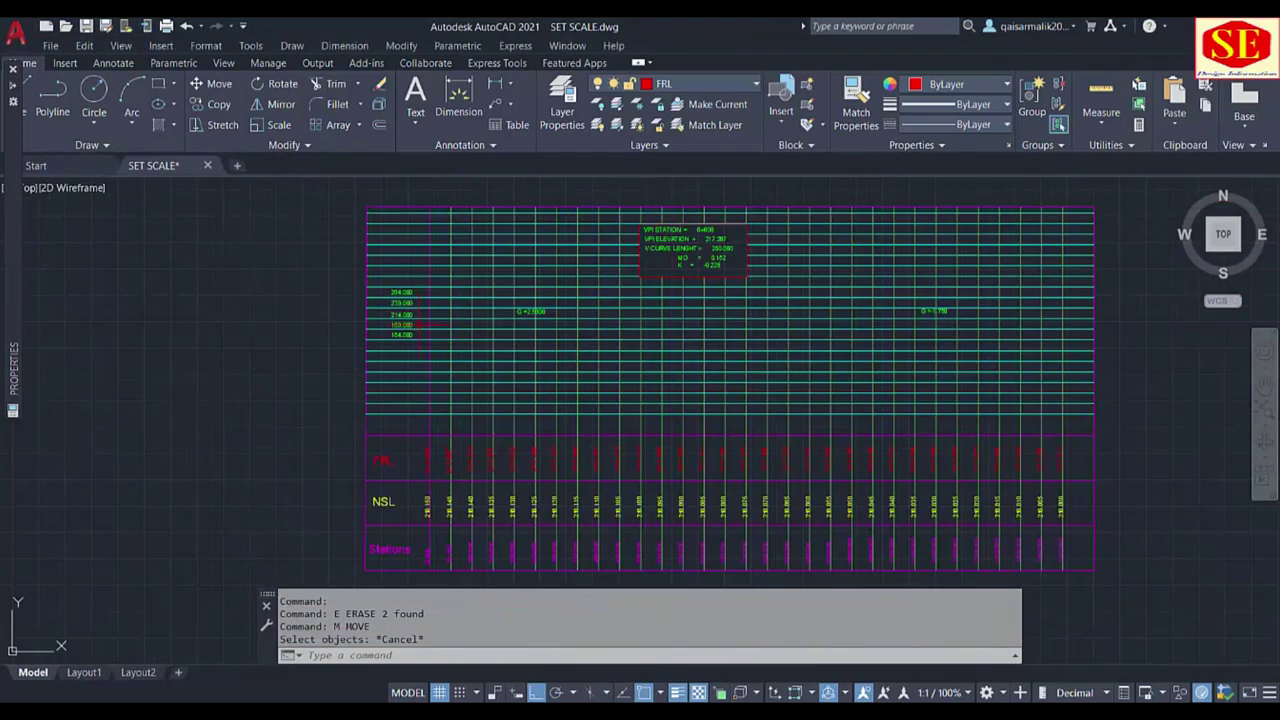
Move the left profile sheet by 0,2140, using the 214.000 grid line as the base point
scroll(430, 330, down, 3)
click(323, 229)
click(784, 462)
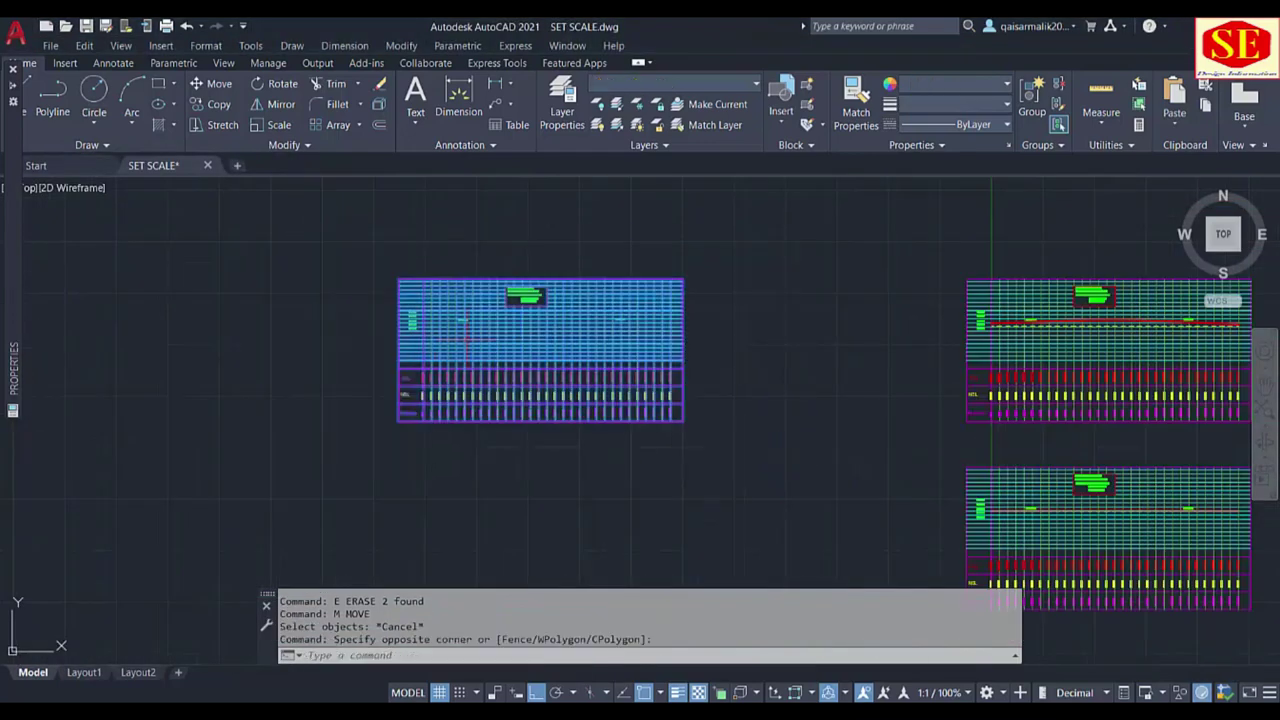
scroll(467, 338, up, 5)
text(m)
key(Return)
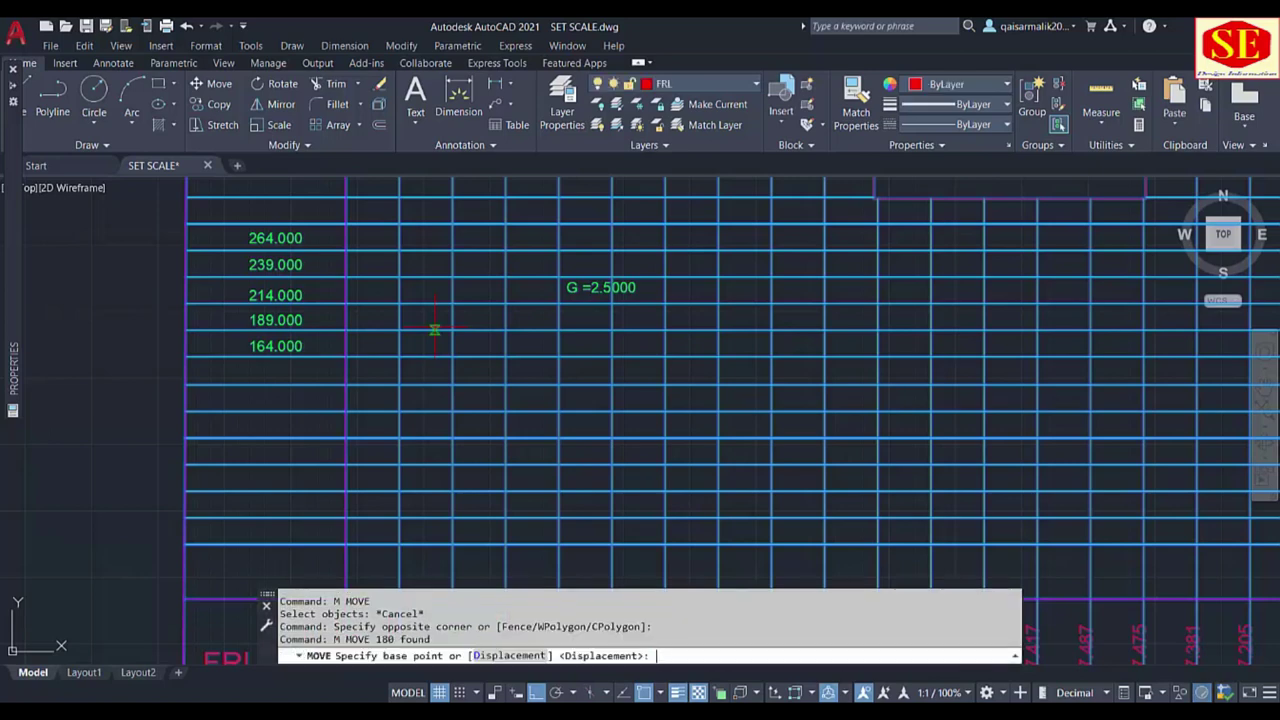
scroll(343, 296, up, 2)
scroll(343, 296, up, 2)
click(343, 296)
text(0,)
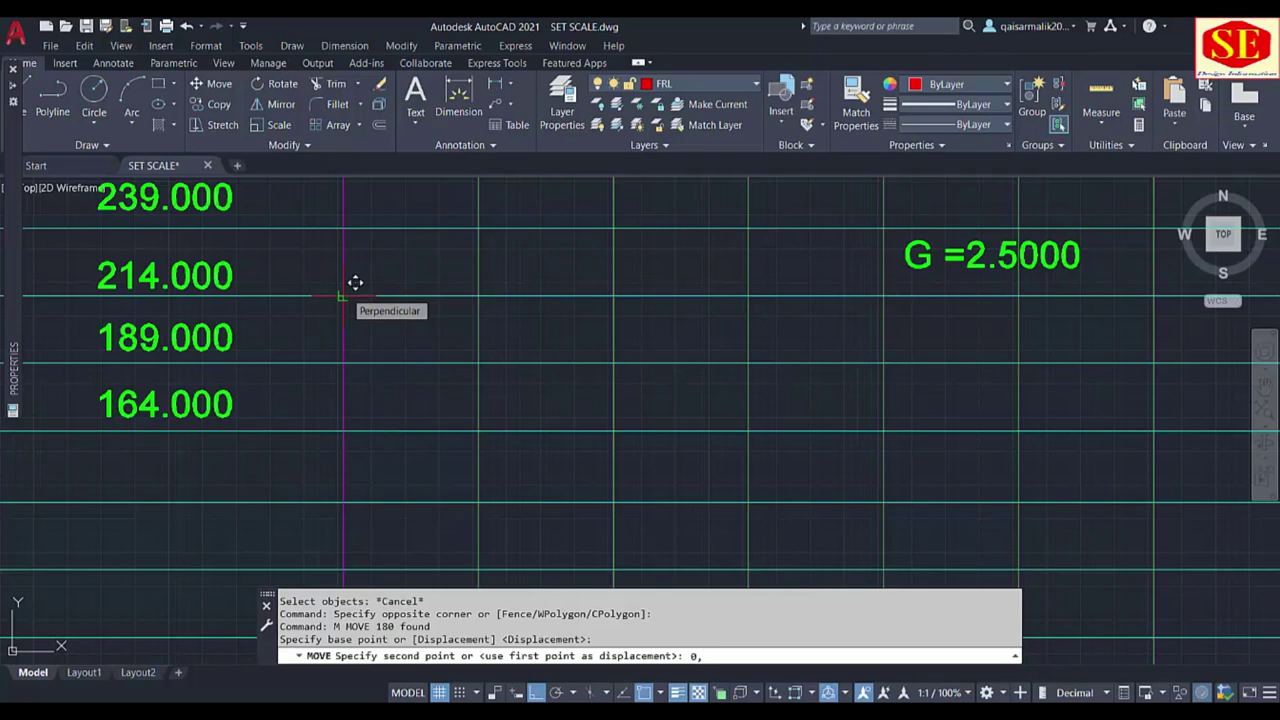
key(alt+Tab)
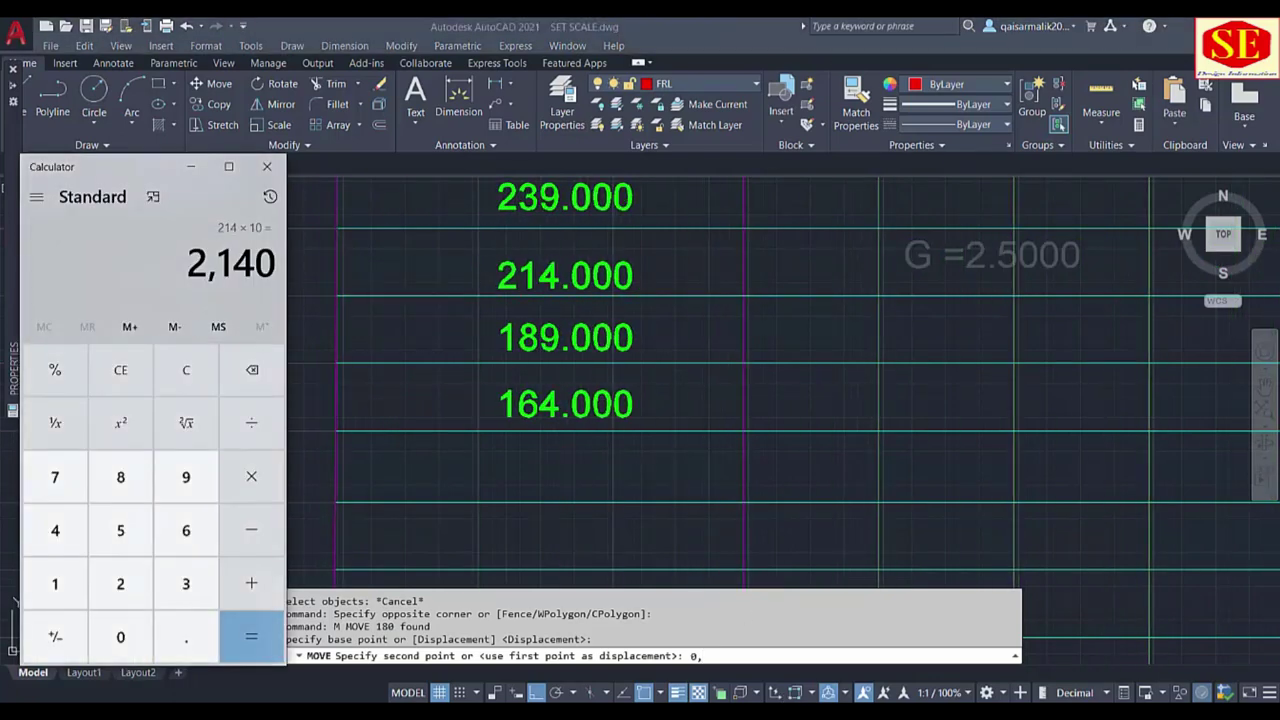
key(alt+Tab)
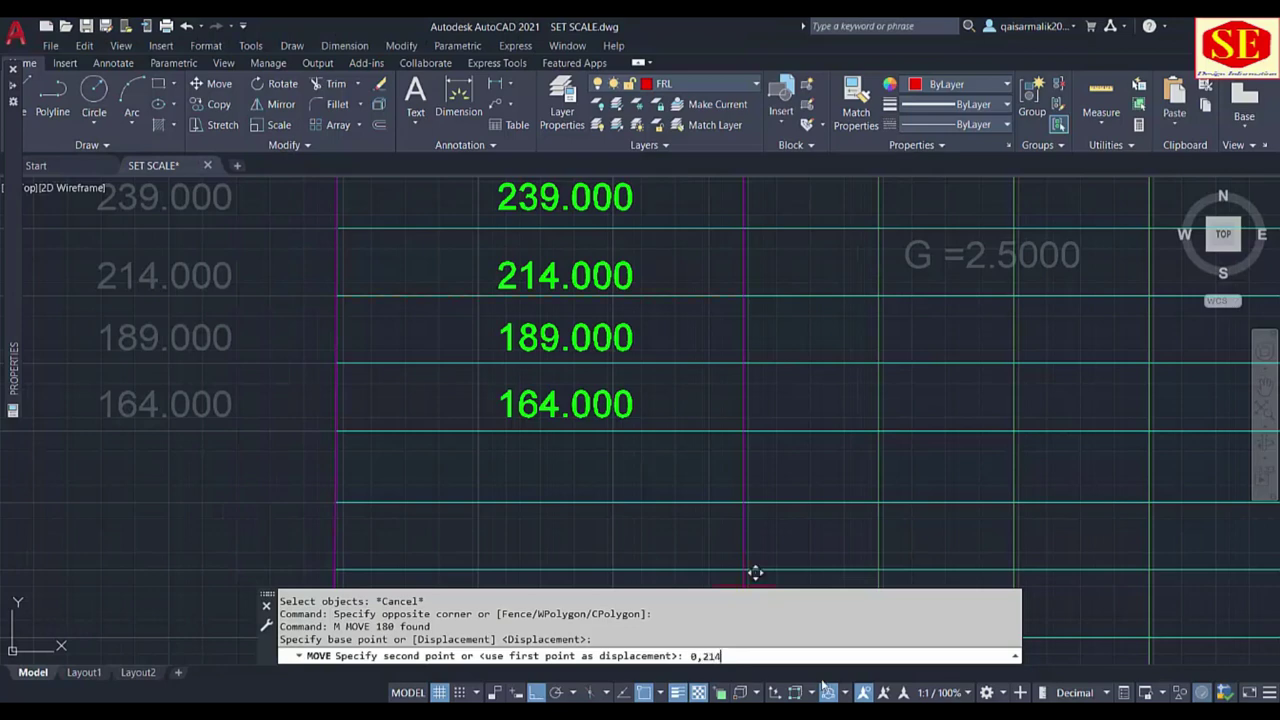
key(Return)
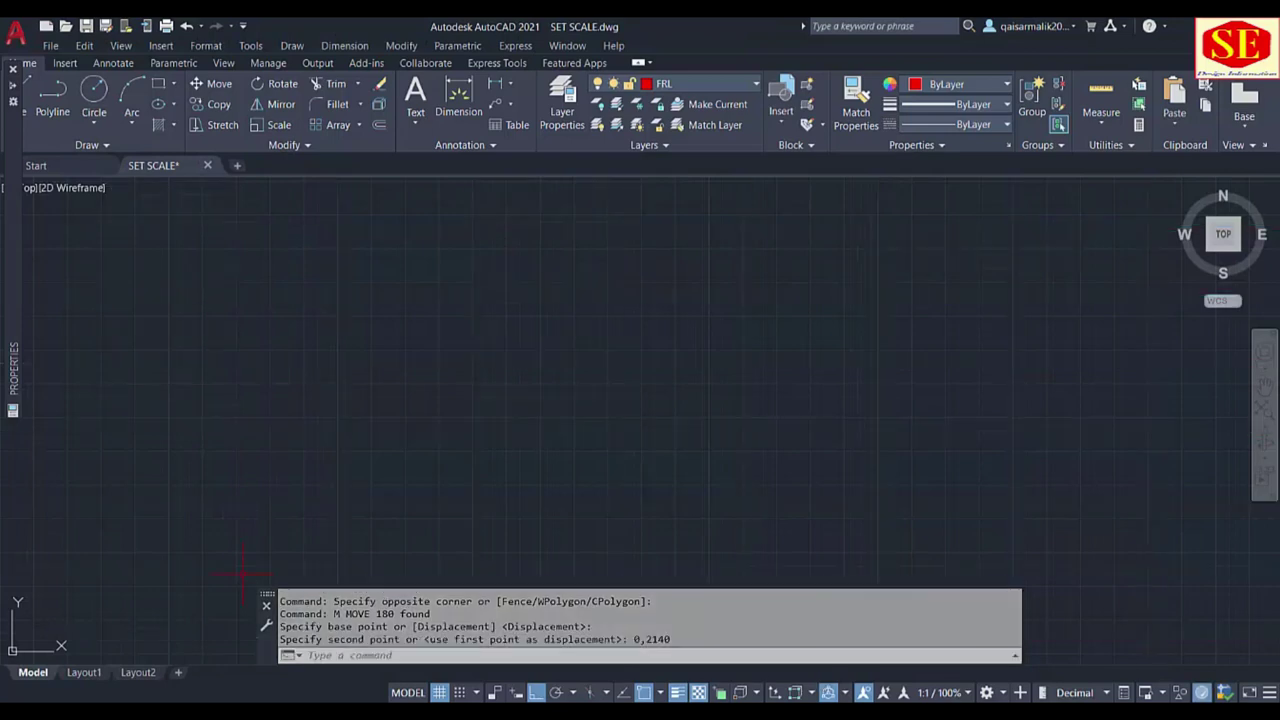
Move the G=2.5000 gradient label up to sit just above the red FRL line
scroll(782, 470, down, 5)
scroll(860, 444, up, 6)
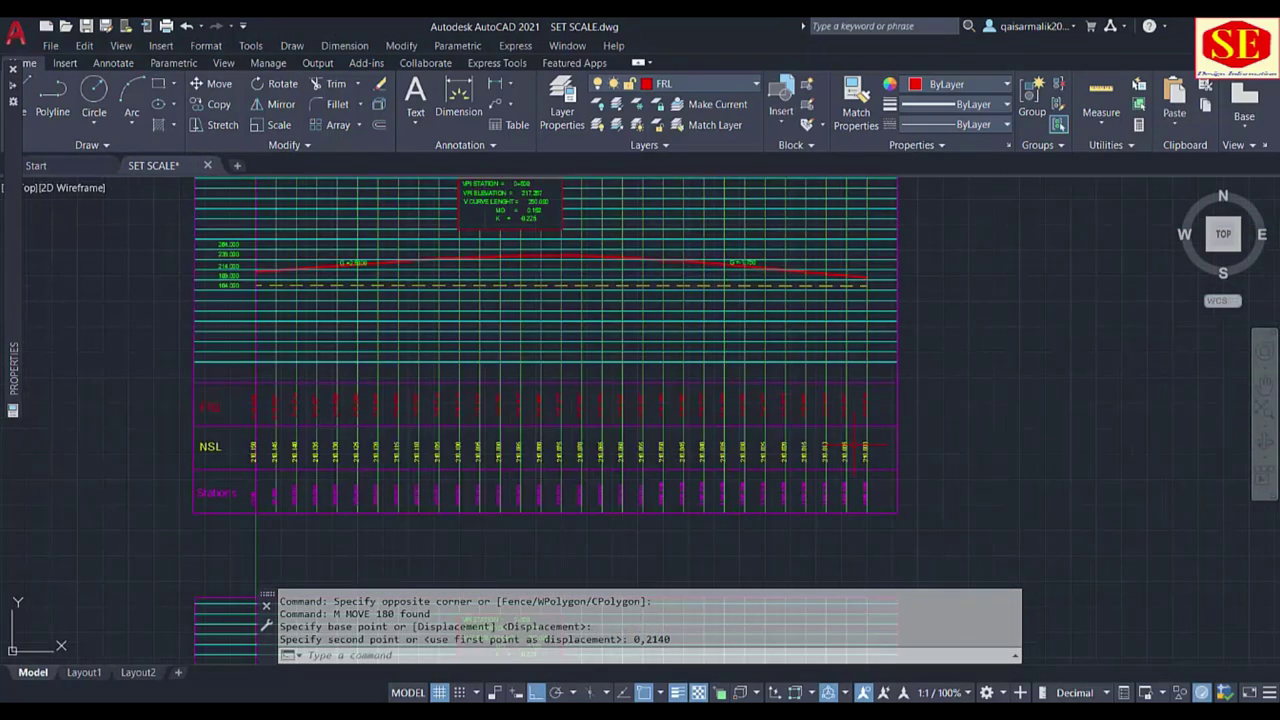
scroll(608, 337, up, 2)
scroll(608, 337, up, 3)
mouse_move(560, 250)
middle_down()
mouse_move(380, 246)
mouse_move(323, 290)
middle_up()
scroll(323, 290, down, 2)
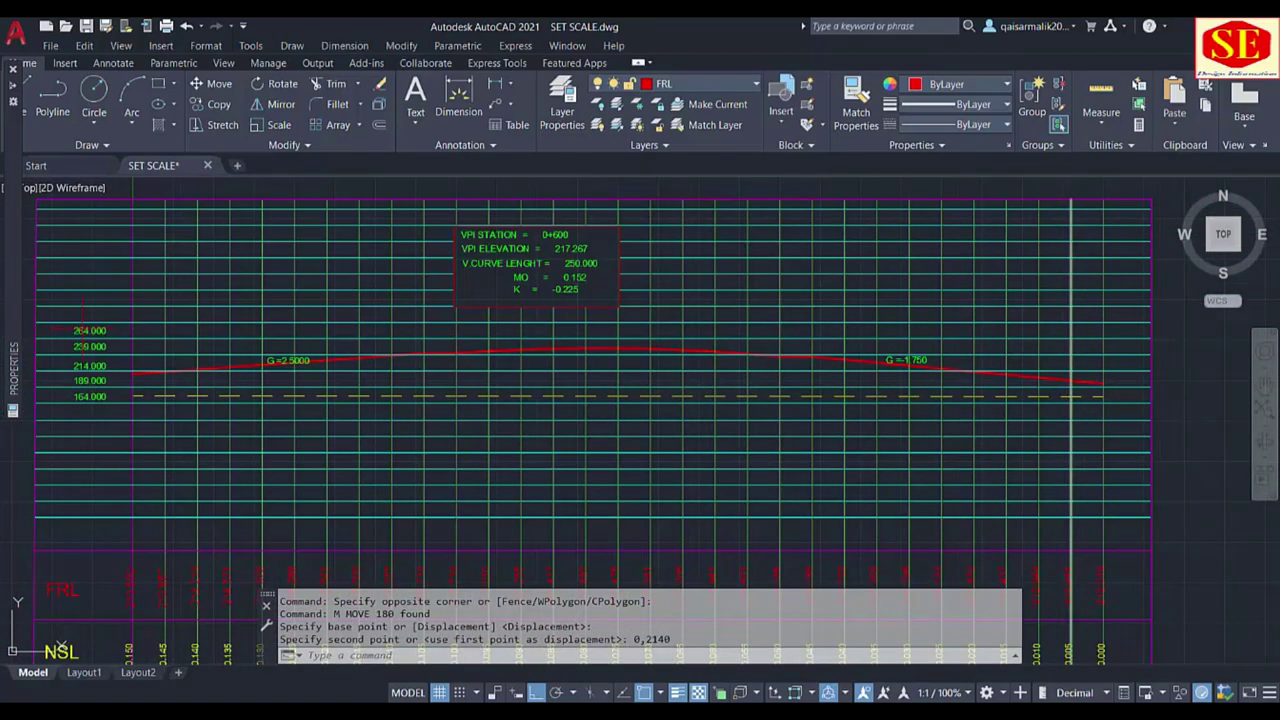
text(m)
key(Return)
scroll(276, 347, up, 3)
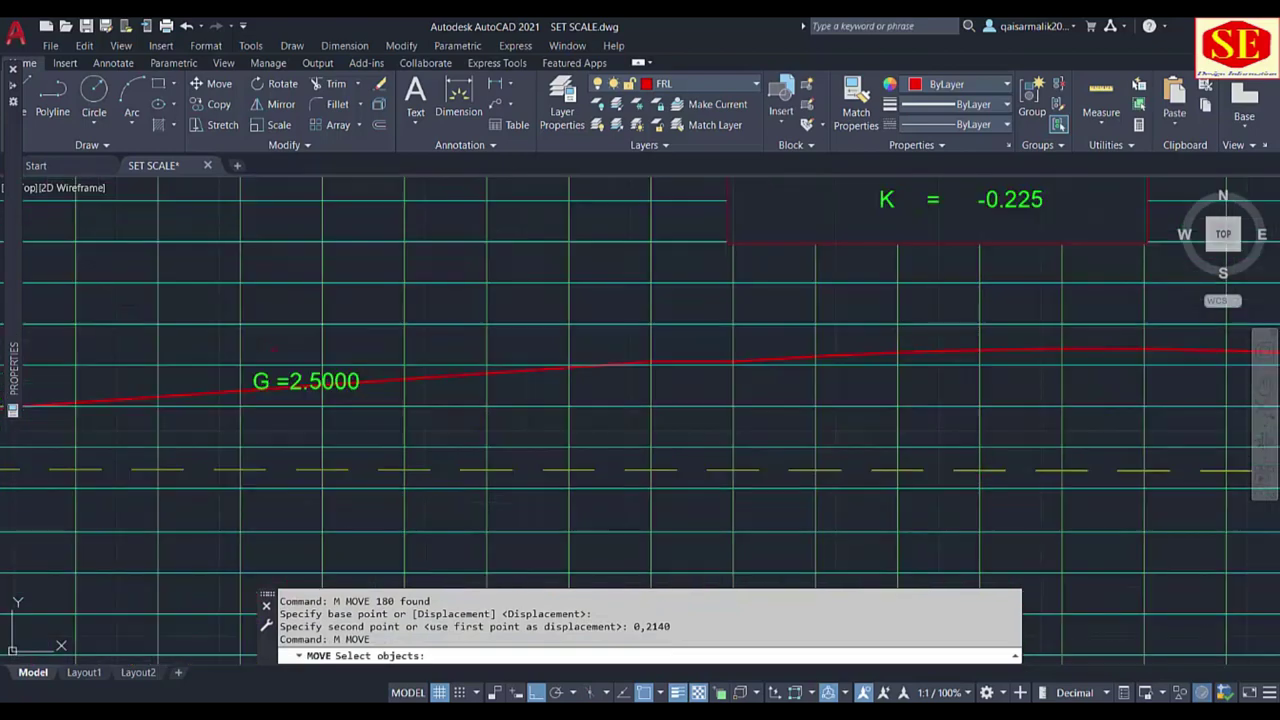
click(290, 385)
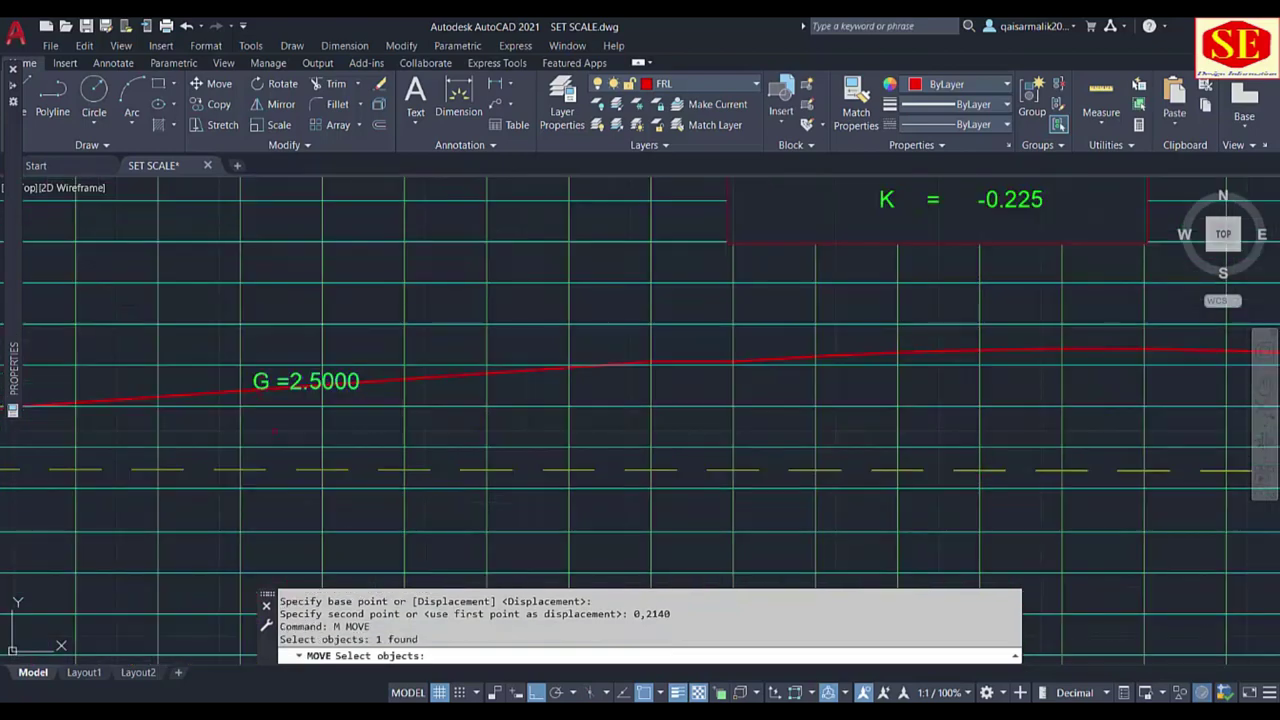
key(Return)
click(276, 425)
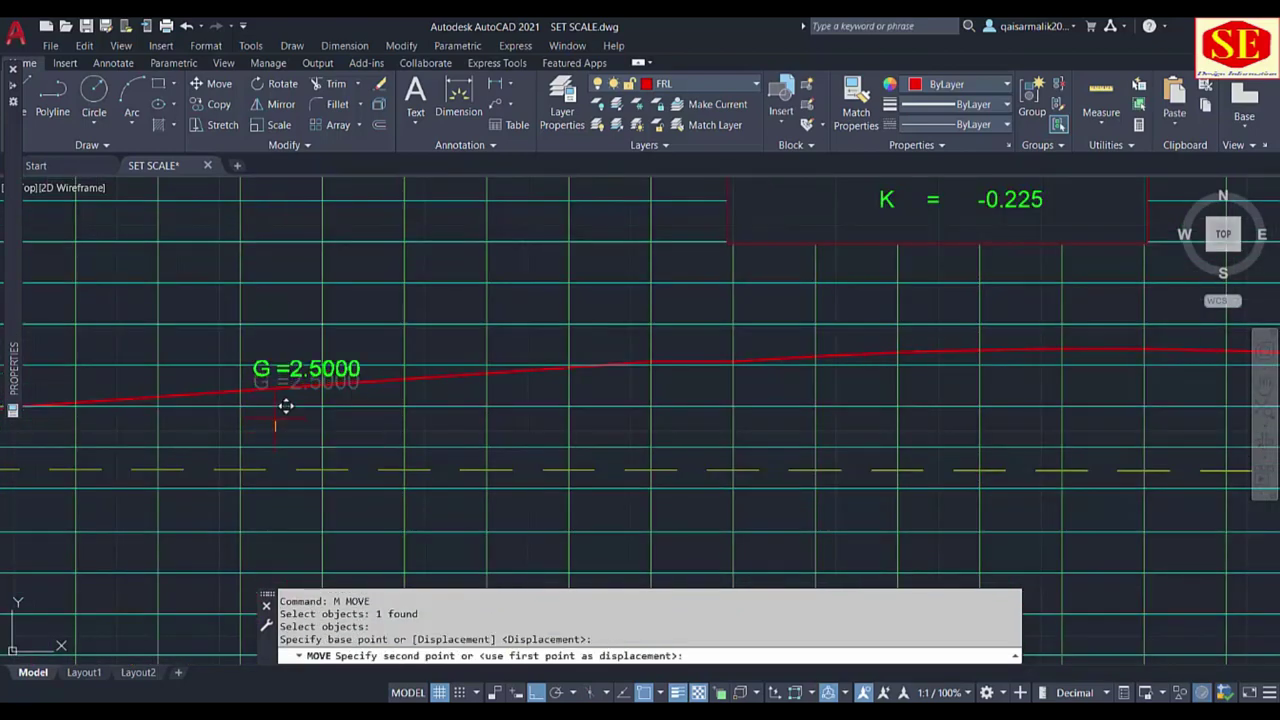
click(285, 406)
scroll(586, 372, down, 2)
Select the G=-1.750 label for moving and set its base point near the FRL line
middle_drag(894, 380, 586, 372)
scroll(598, 380, up, 2)
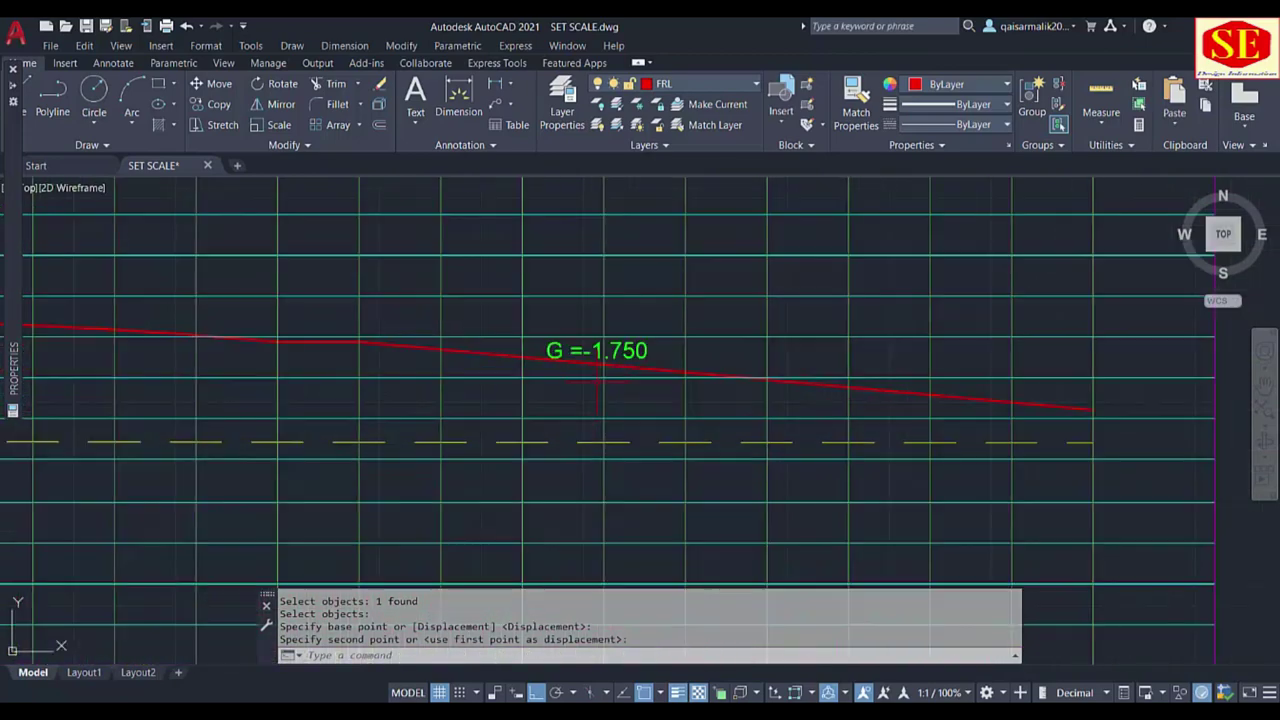
key(Return)
click(598, 368)
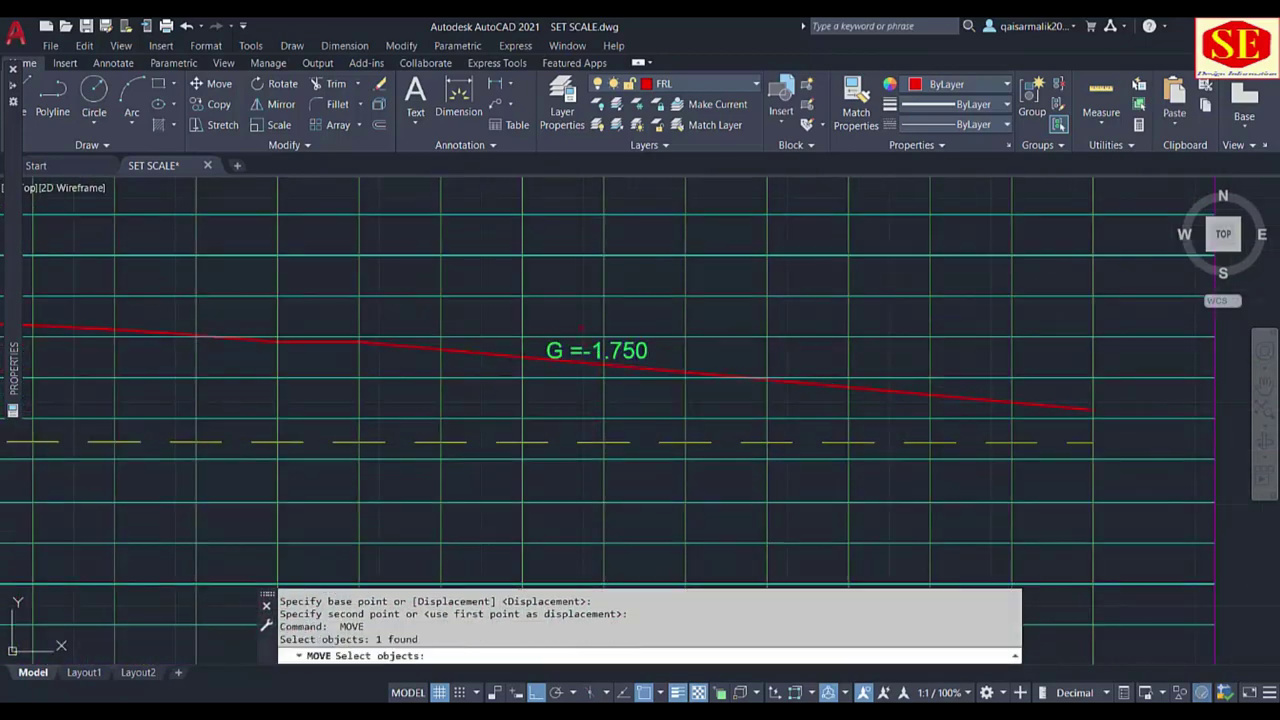
key(Return)
click(583, 302)
scroll(586, 289, down, 5)
click(585, 308)
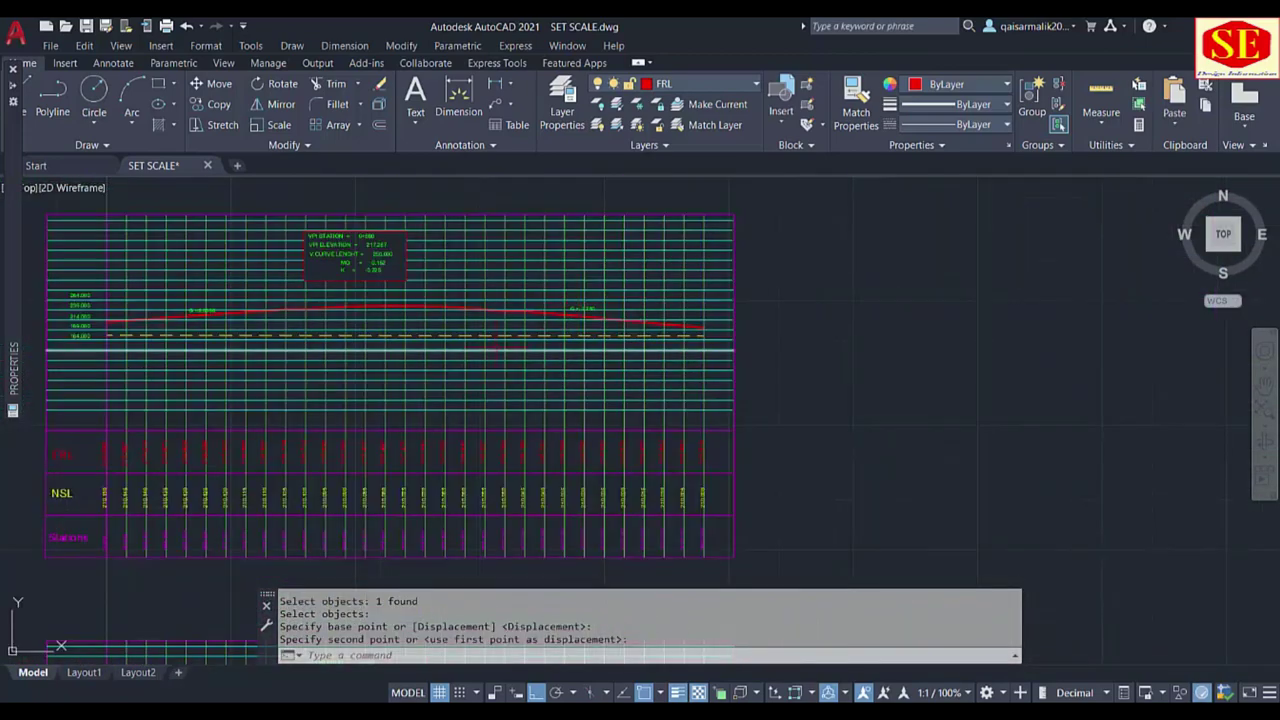
scroll(744, 307, down, 2)
scroll(575, 345, down, 4)
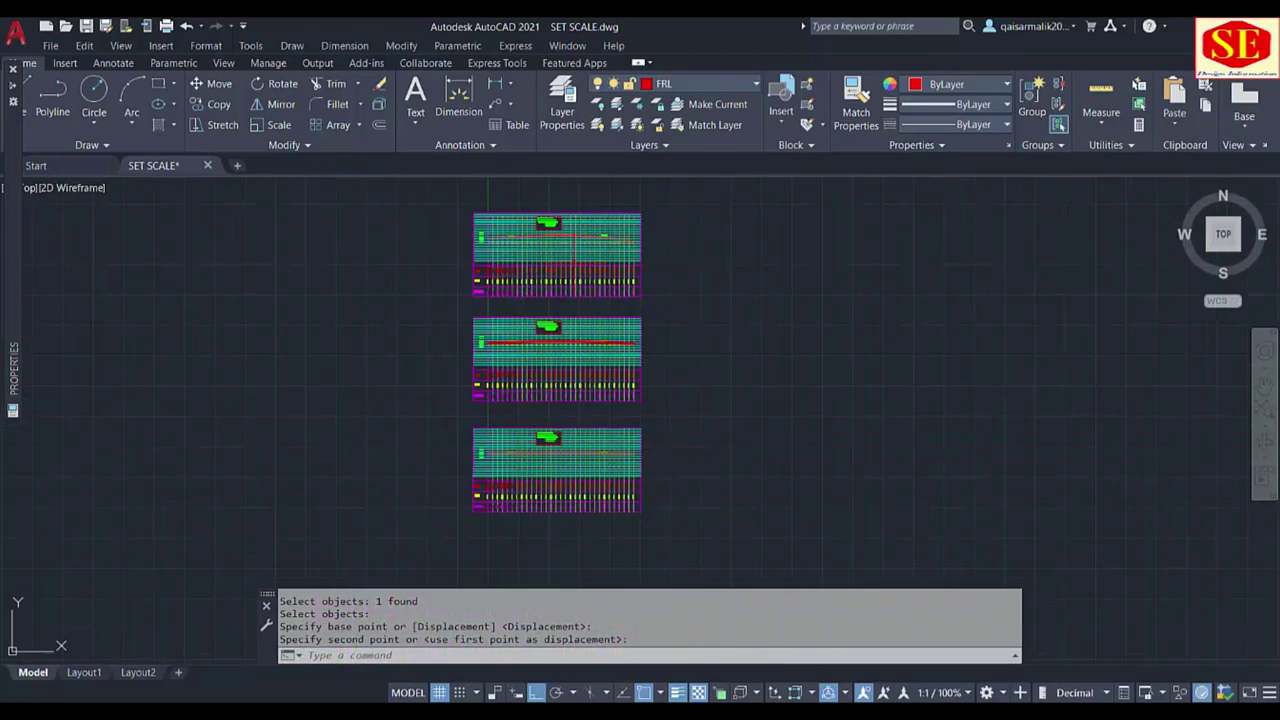
scroll(571, 315, up, 4)
scroll(571, 315, down, 3)
scroll(571, 315, down, 1)
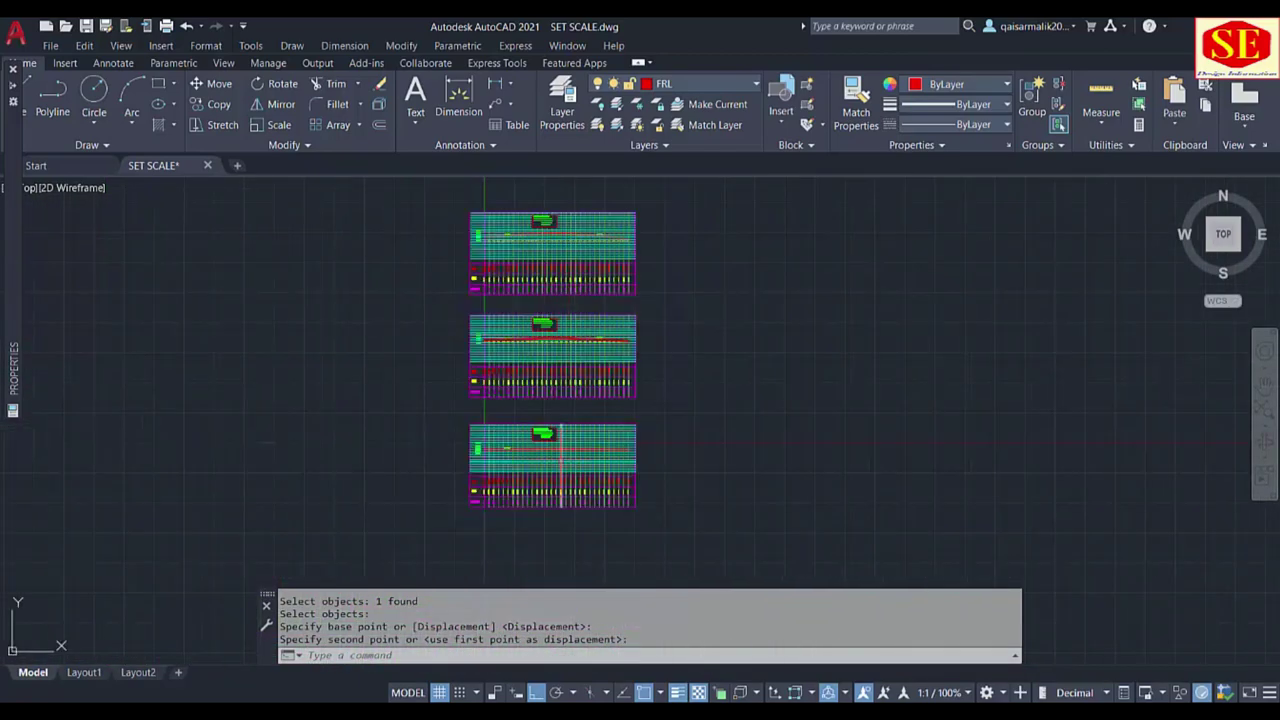
scroll(571, 315, up, 4)
scroll(567, 381, down, 2)
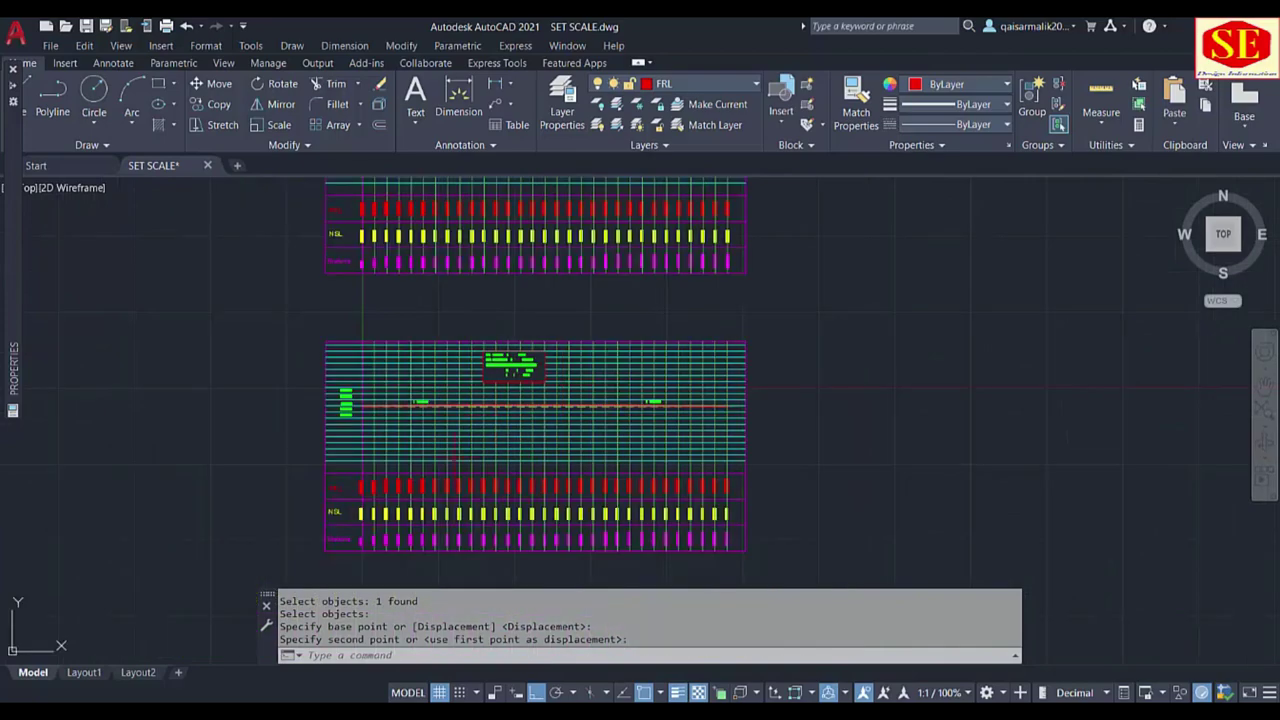
middle_drag(576, 297, 590, 227)
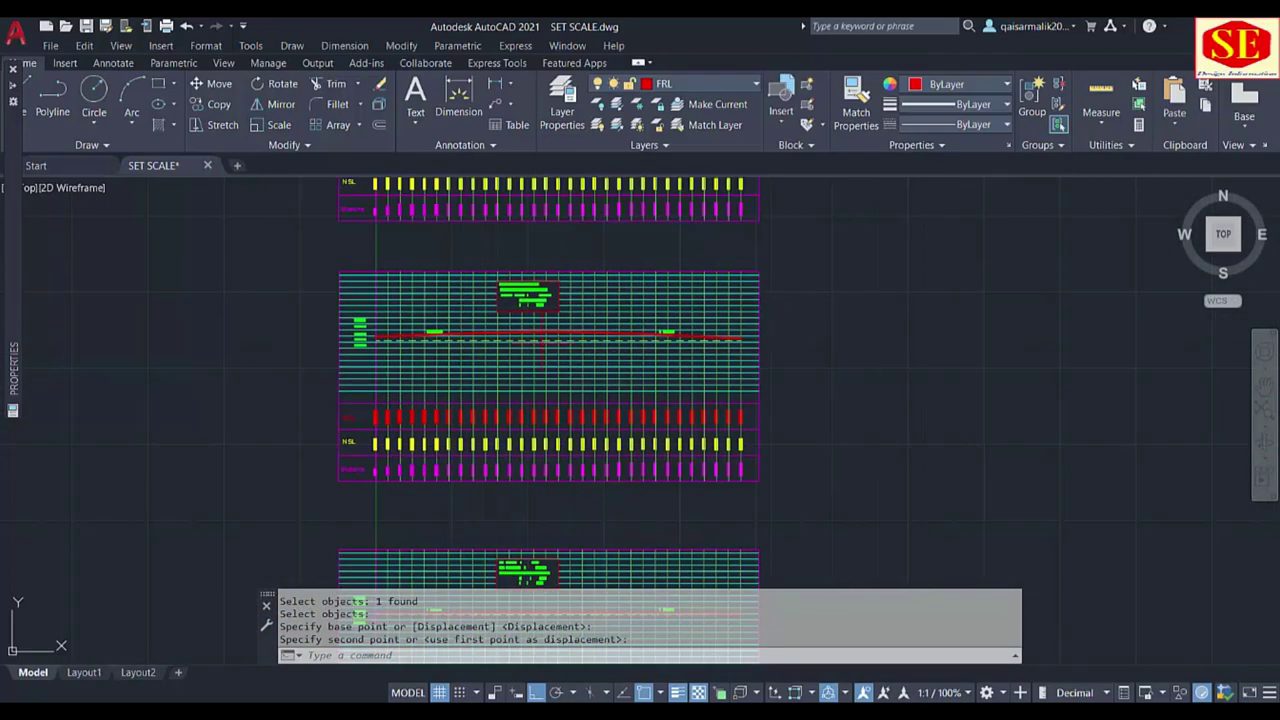
scroll(542, 340, up, 4)
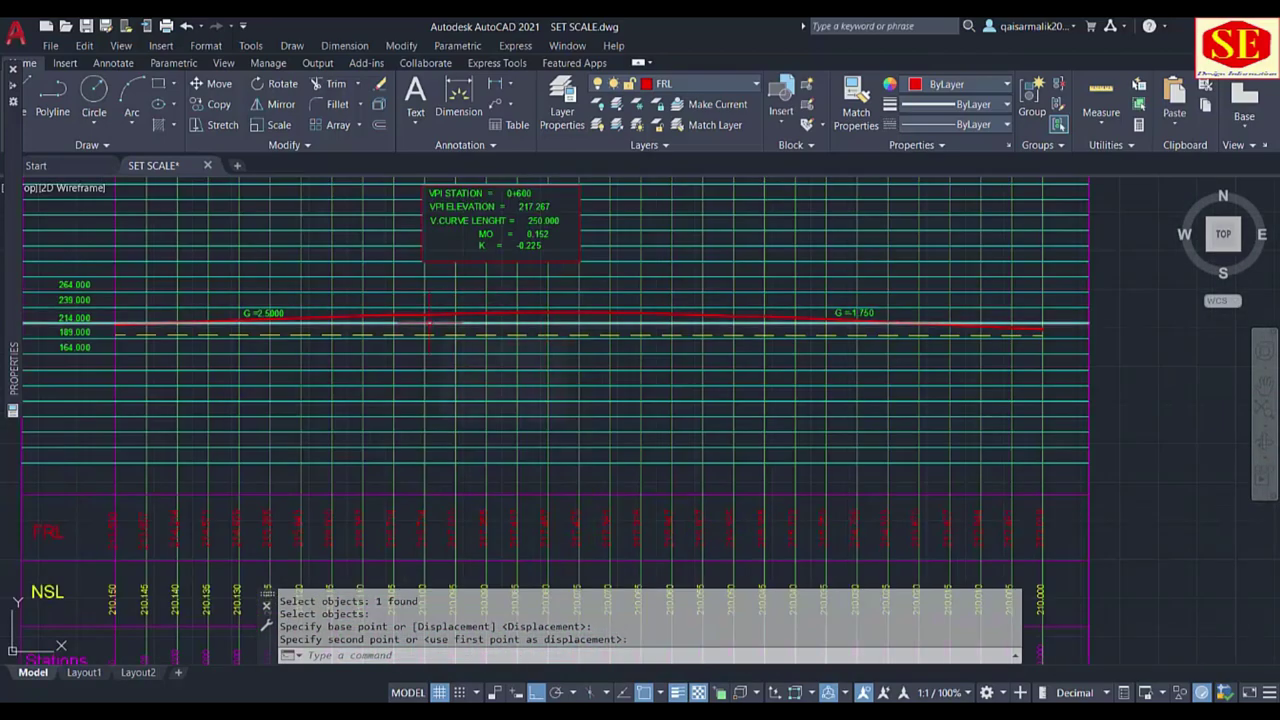
scroll(30, 310, up, 2)
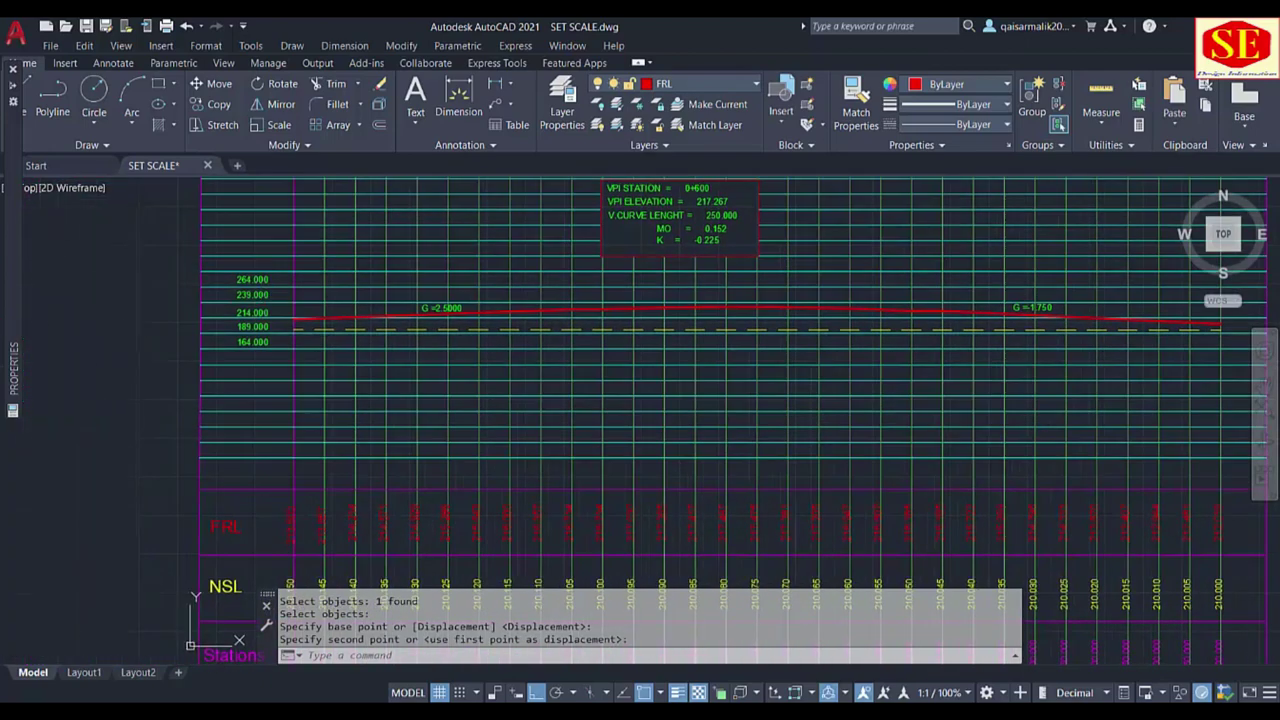
scroll(30, 310, up, 2)
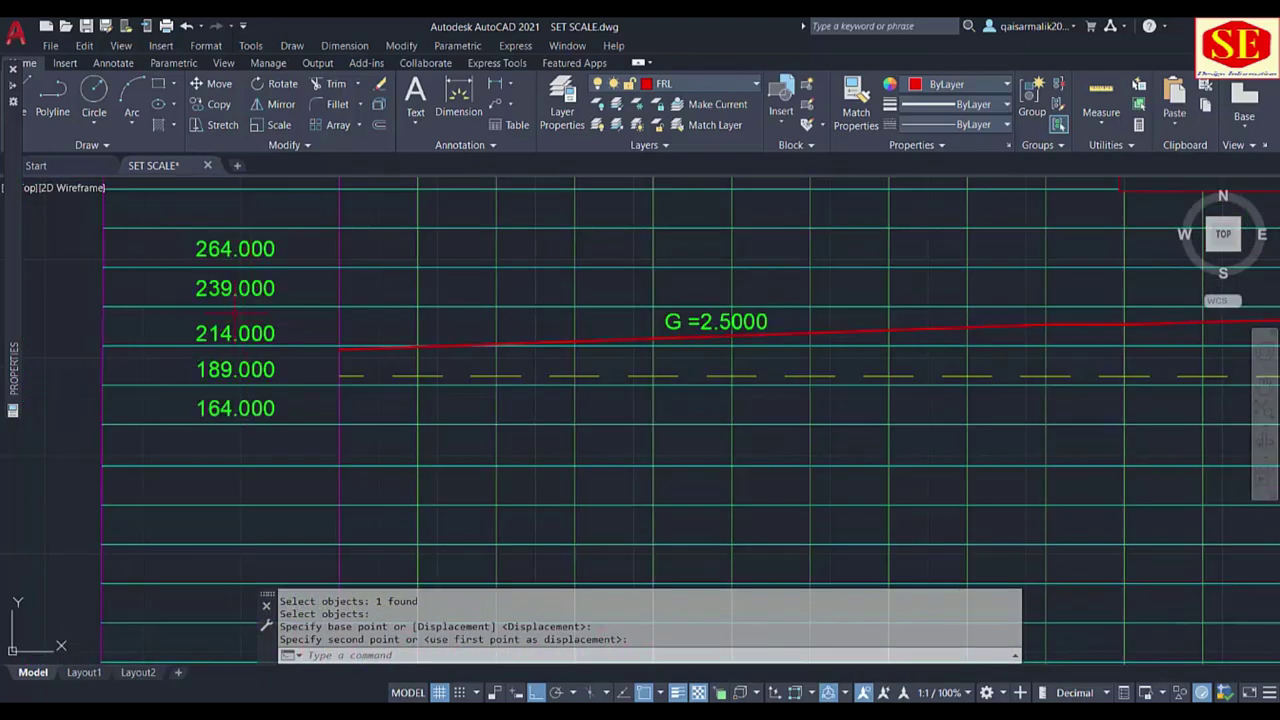
middle_drag(235, 640, 172, 400)
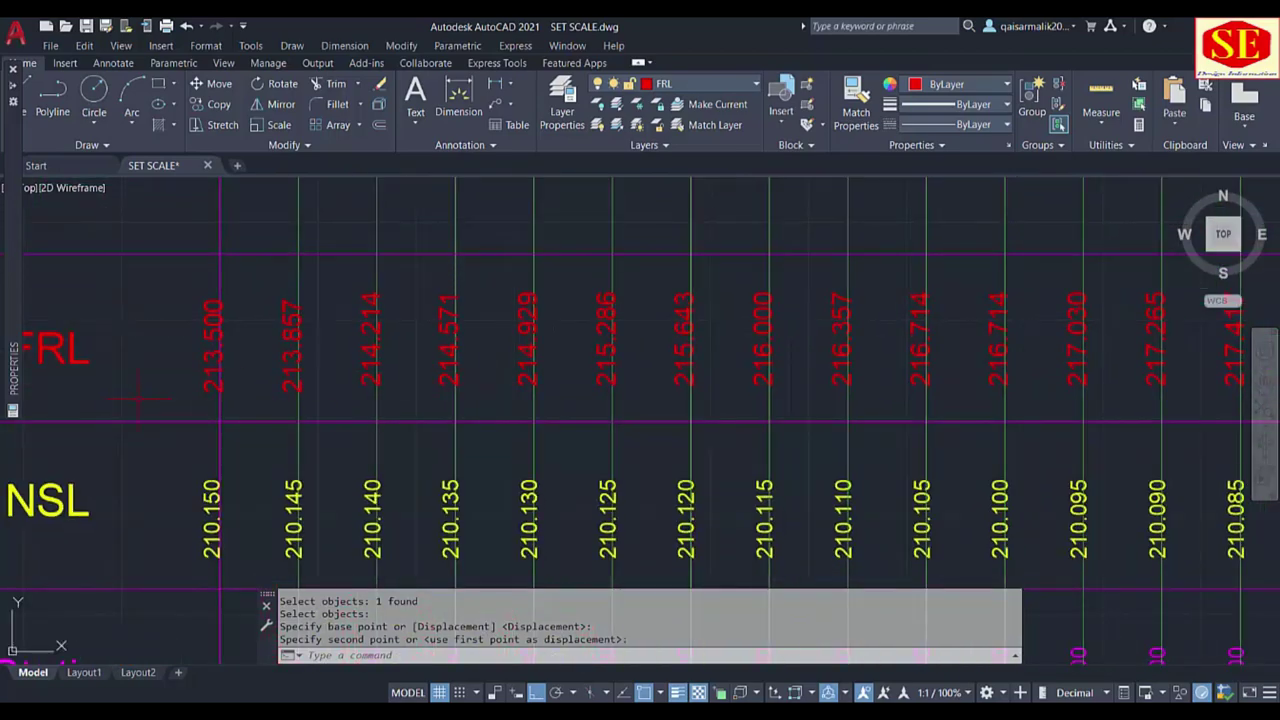
middle_drag(165, 515, 238, 395)
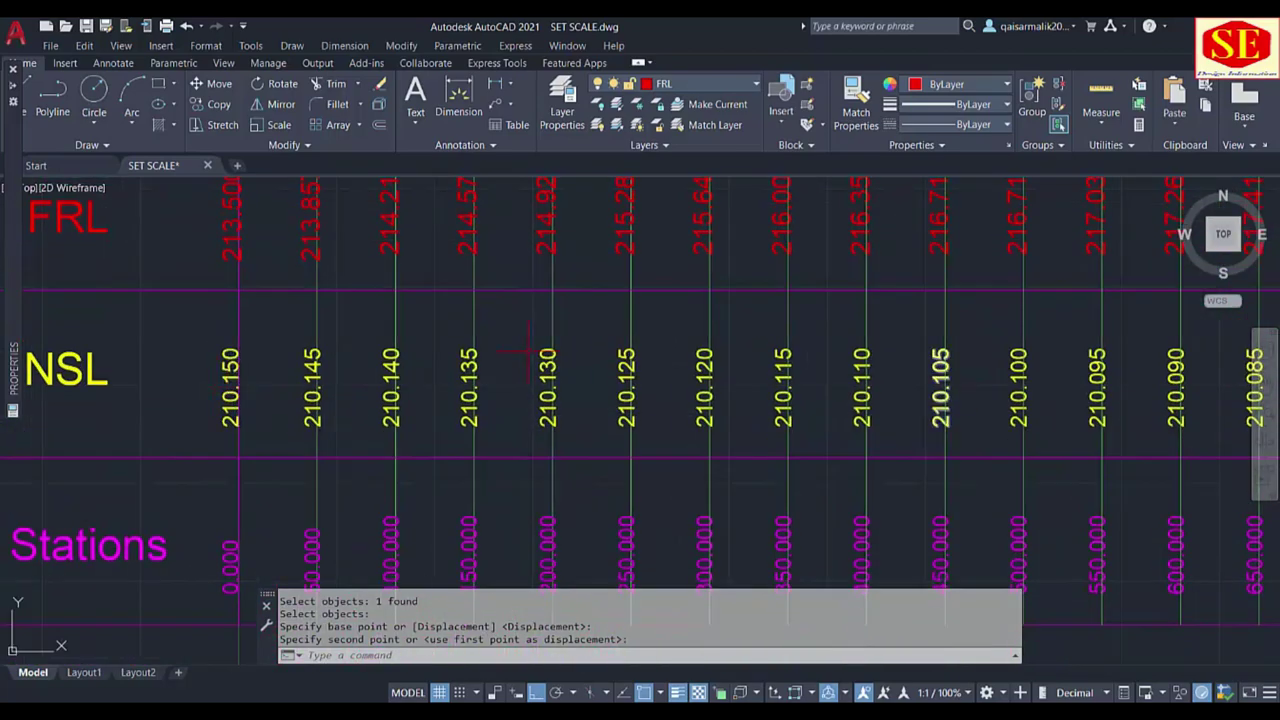
scroll(522, 343, down, 2)
scroll(524, 330, down, 4)
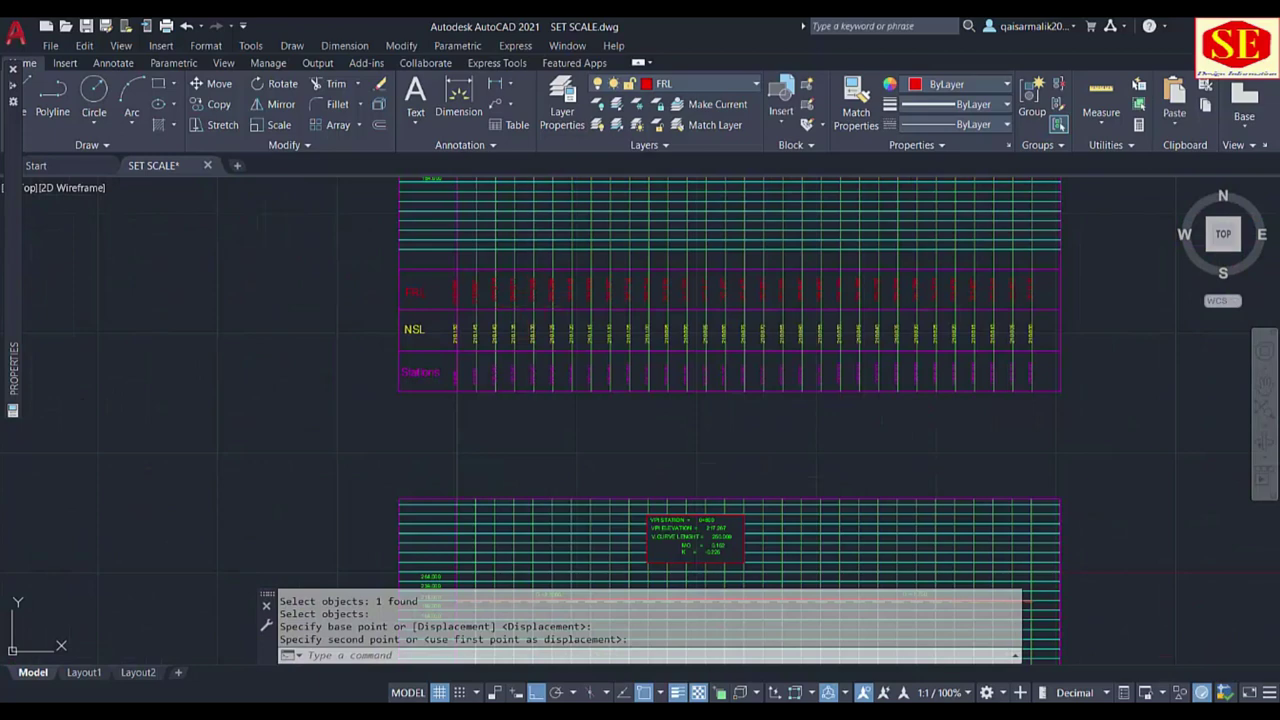
middle_drag(524, 330, 505, 413)
scroll(476, 454, up, 4)
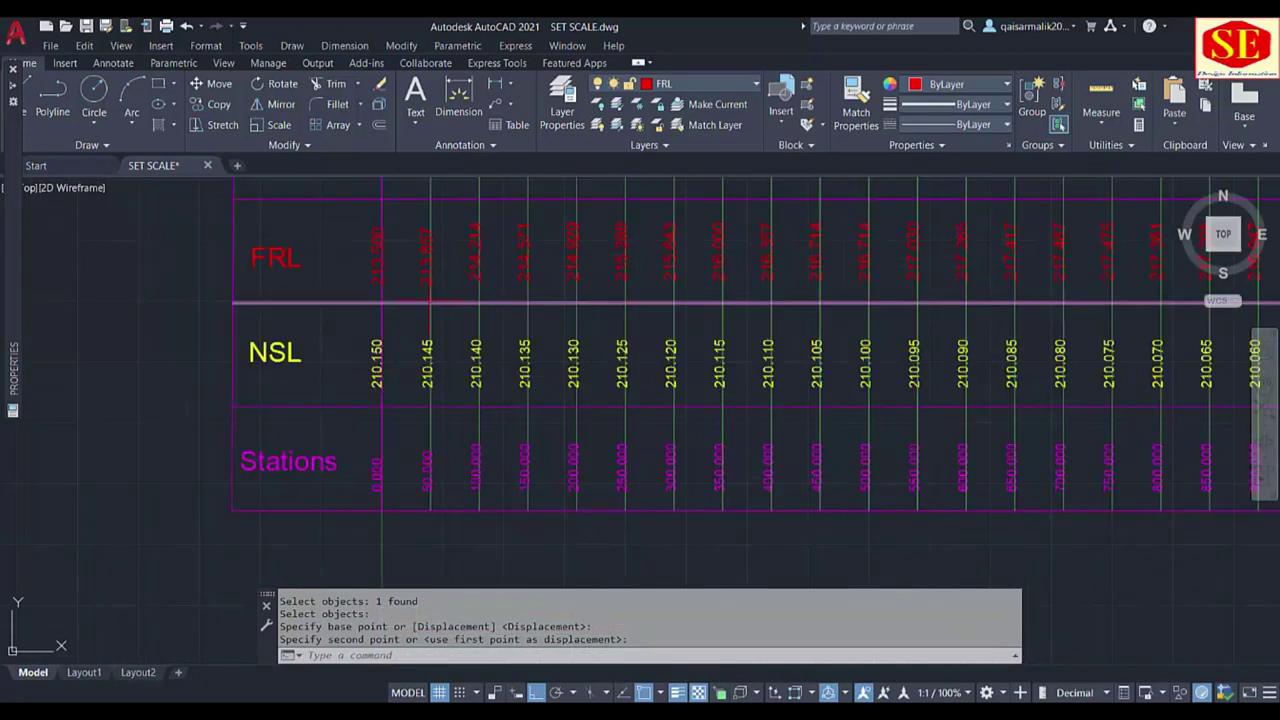
scroll(548, 320, down, 2)
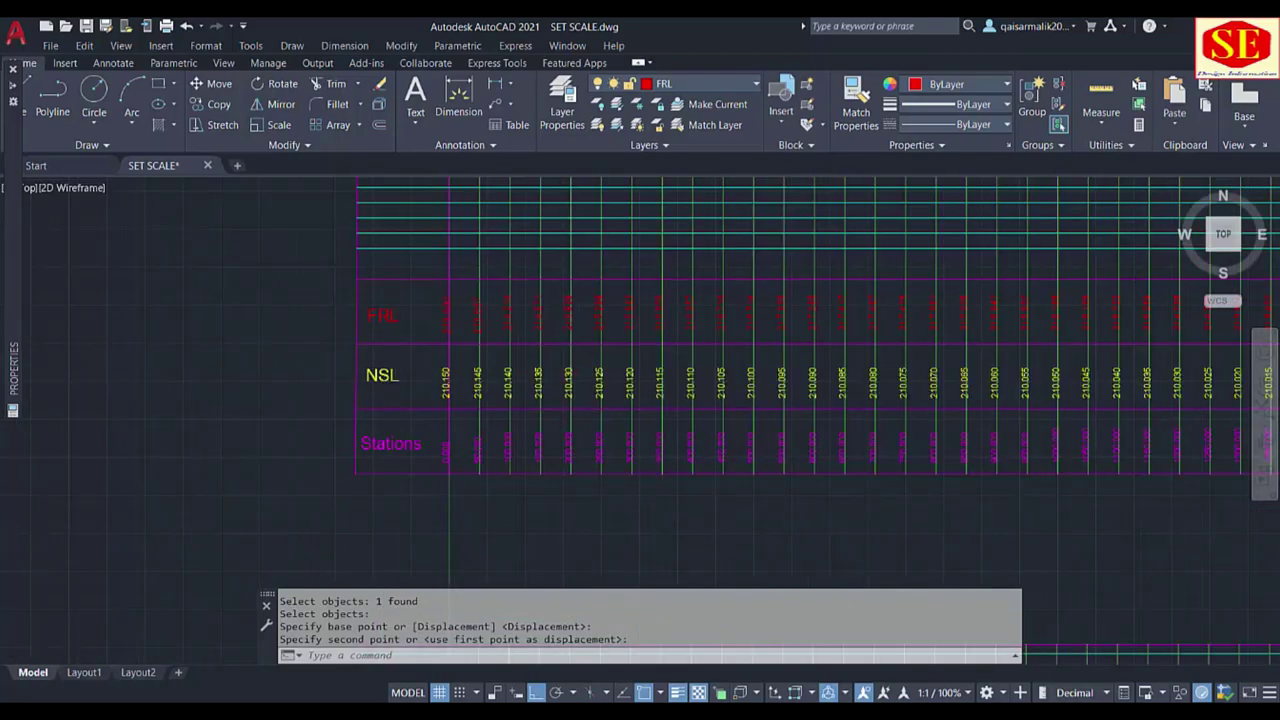
scroll(577, 420, down, 3)
scroll(577, 420, down, 1)
scroll(490, 290, up, 5)
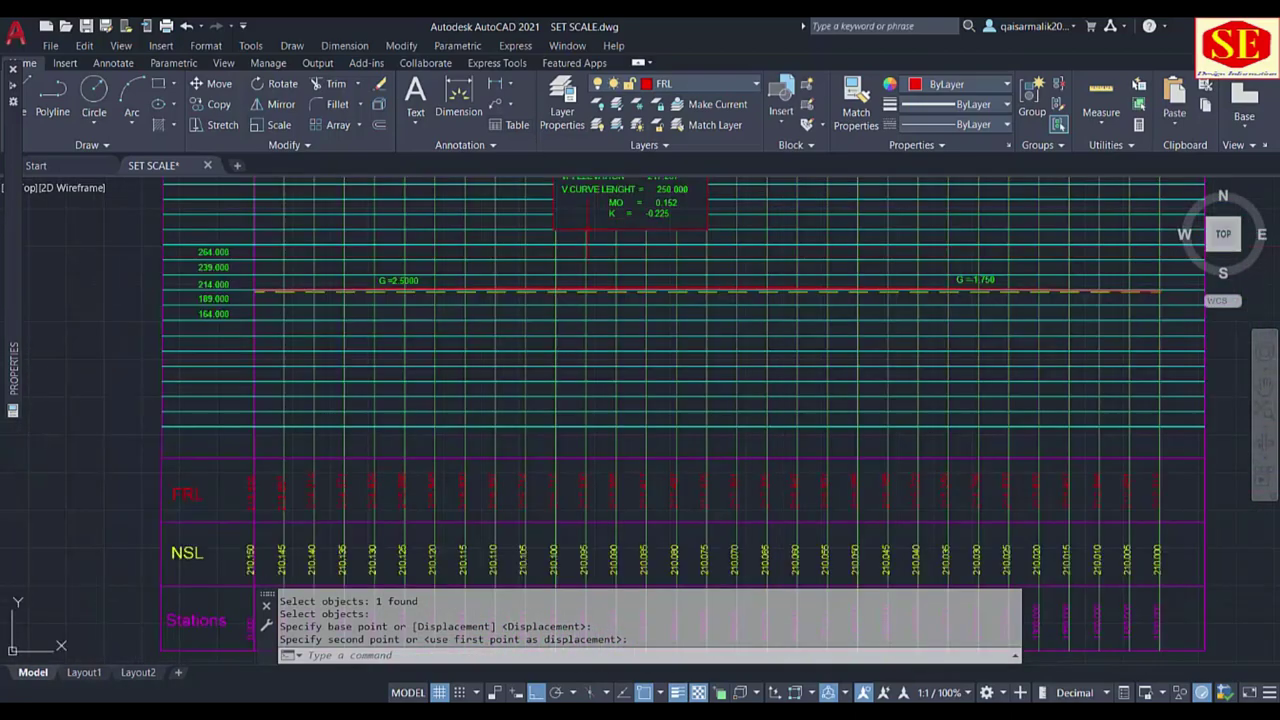
scroll(501, 345, down, 6)
scroll(501, 345, down, 2)
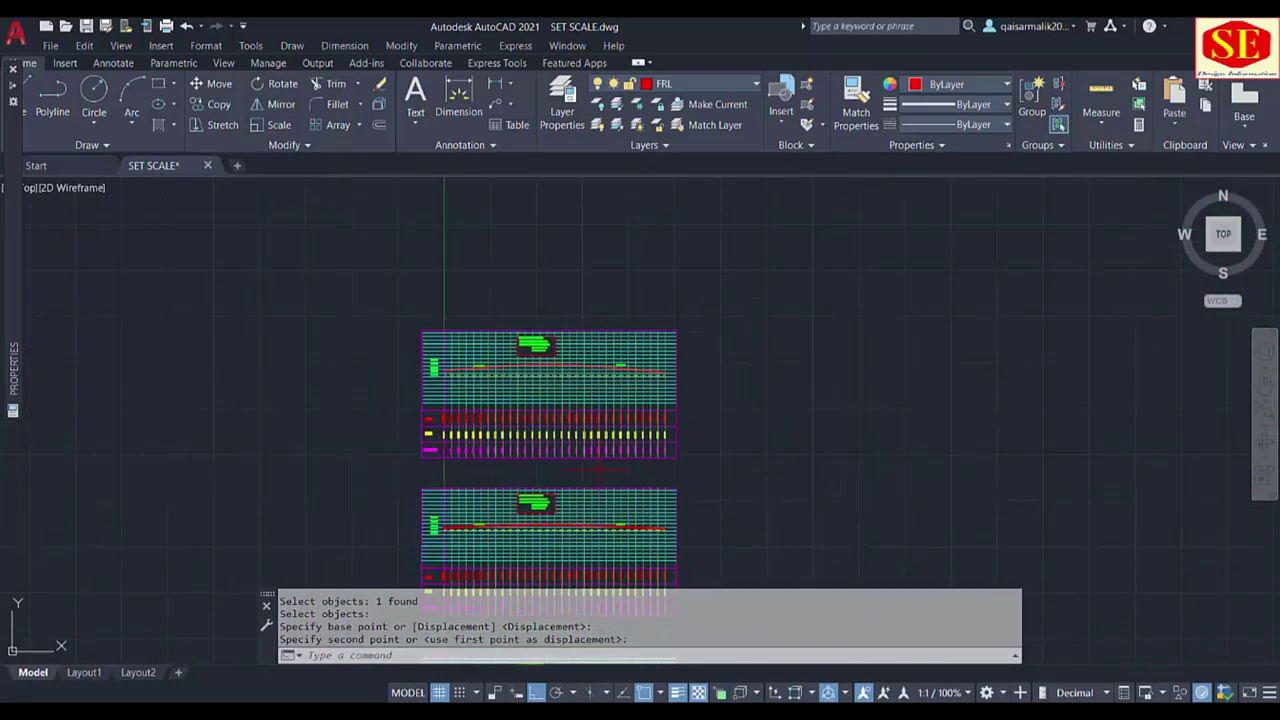
scroll(505, 400, up, 3)
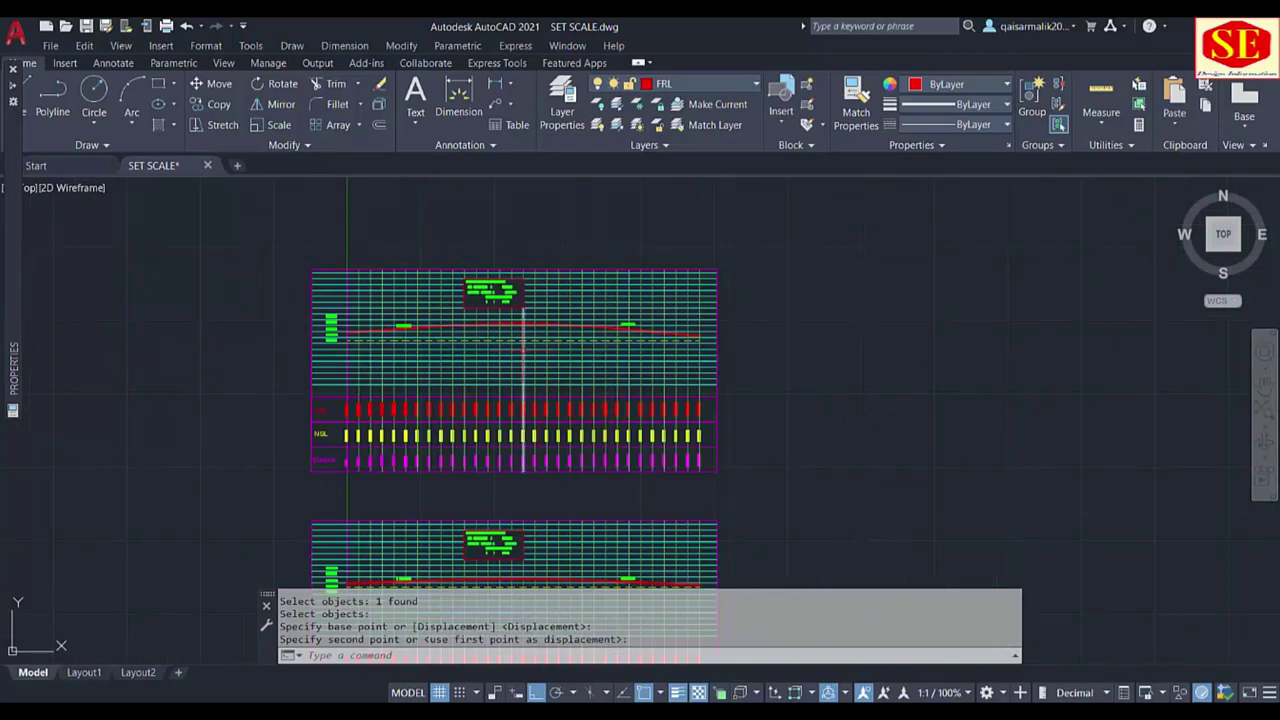
scroll(523, 352, up, 2)
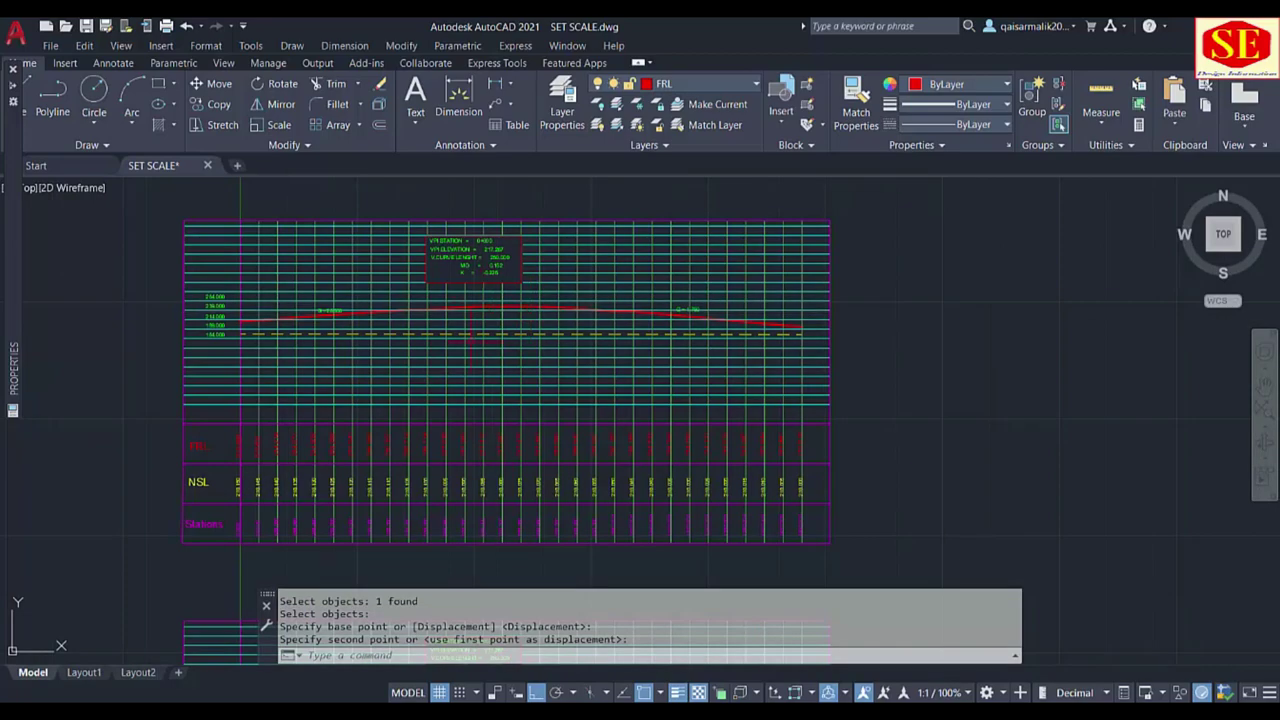
scroll(462, 304, up, 4)
scroll(462, 304, down, 7)
scroll(530, 470, up, 3)
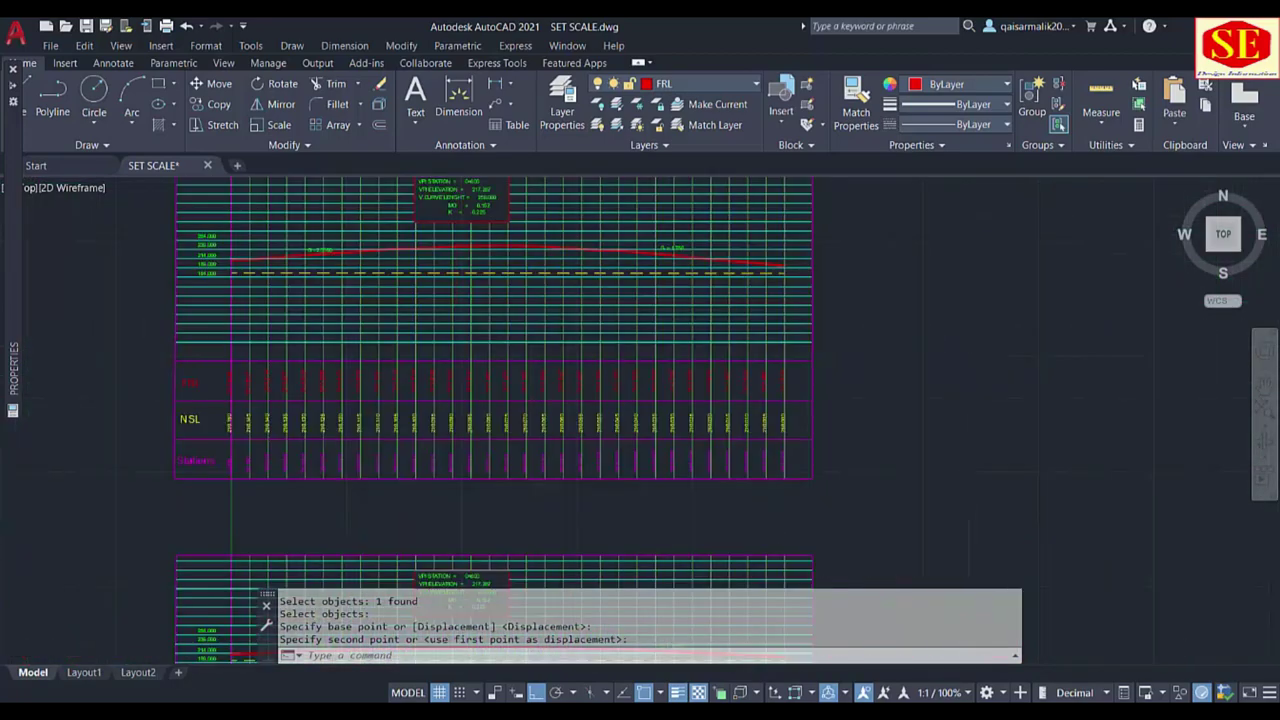
scroll(460, 260, up, 2)
scroll(649, 305, up, 2)
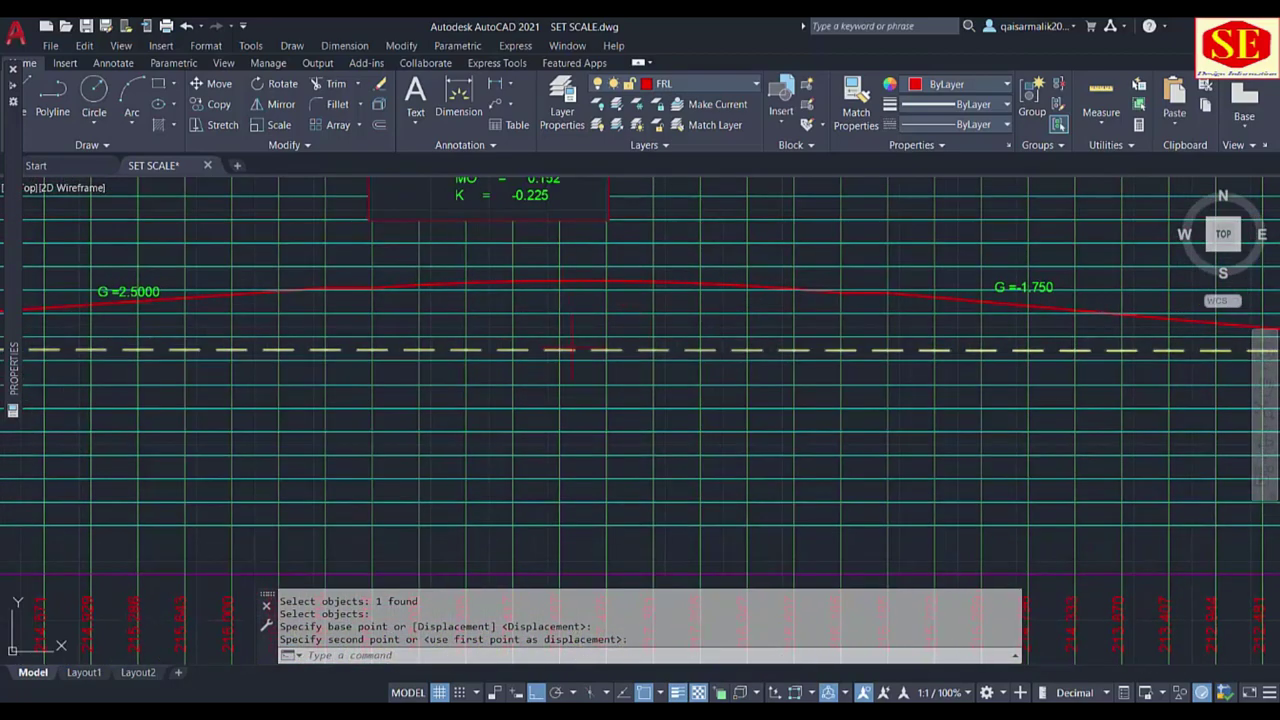
middle_drag(243, 335, 376, 302)
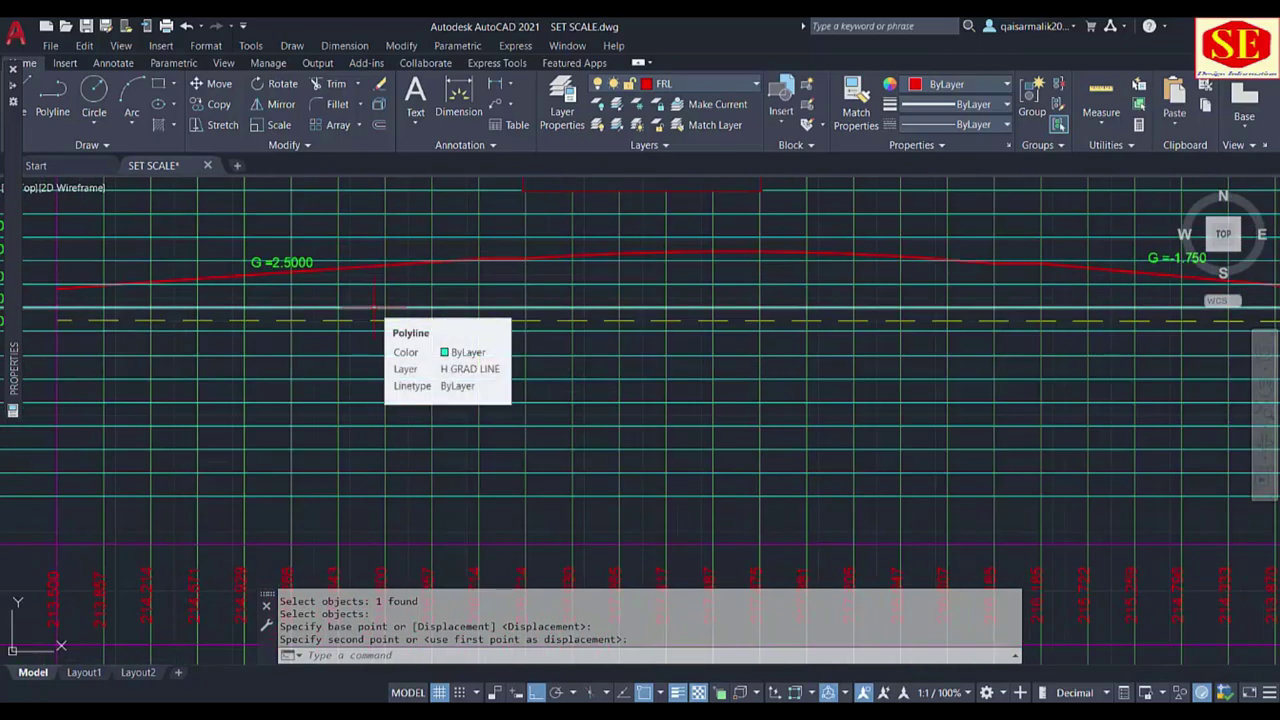
scroll(376, 305, down, 2)
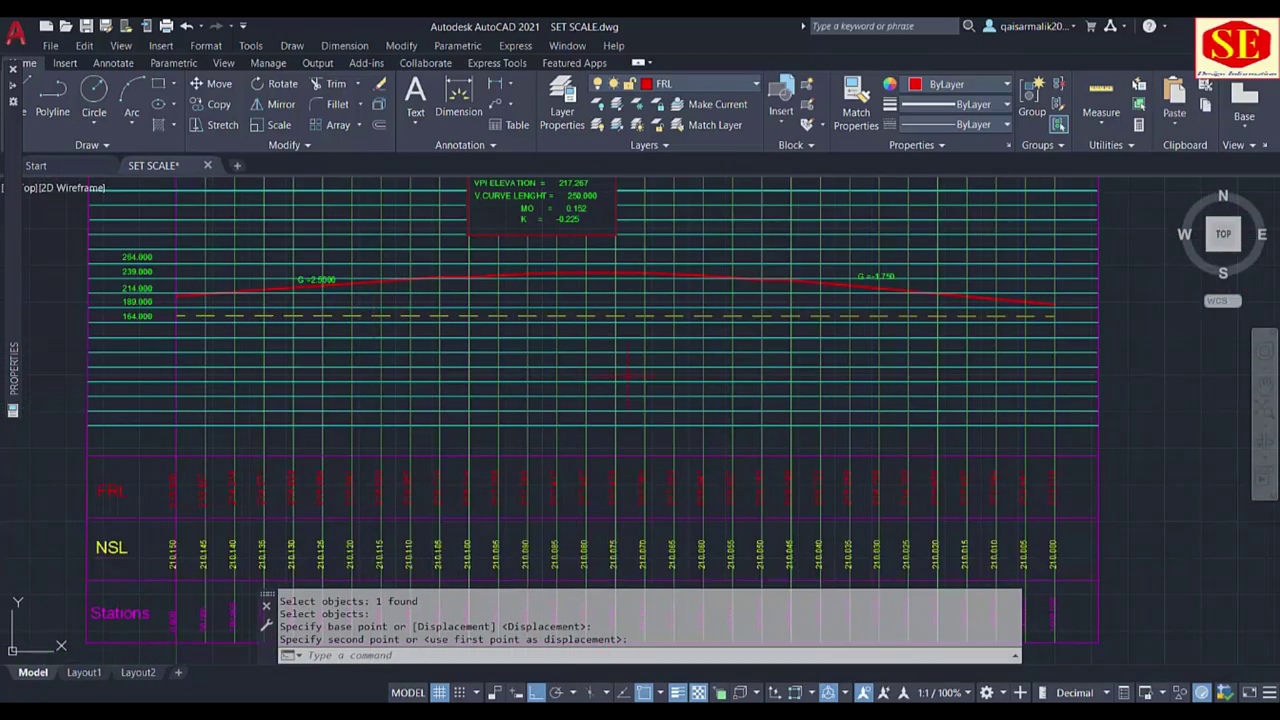
middle_drag(627, 375, 629, 200)
scroll(591, 349, down, 2)
middle_drag(591, 349, 608, 250)
scroll(598, 283, up, 4)
scroll(598, 283, down, 2)
scroll(606, 294, down, 2)
scroll(610, 248, up, 5)
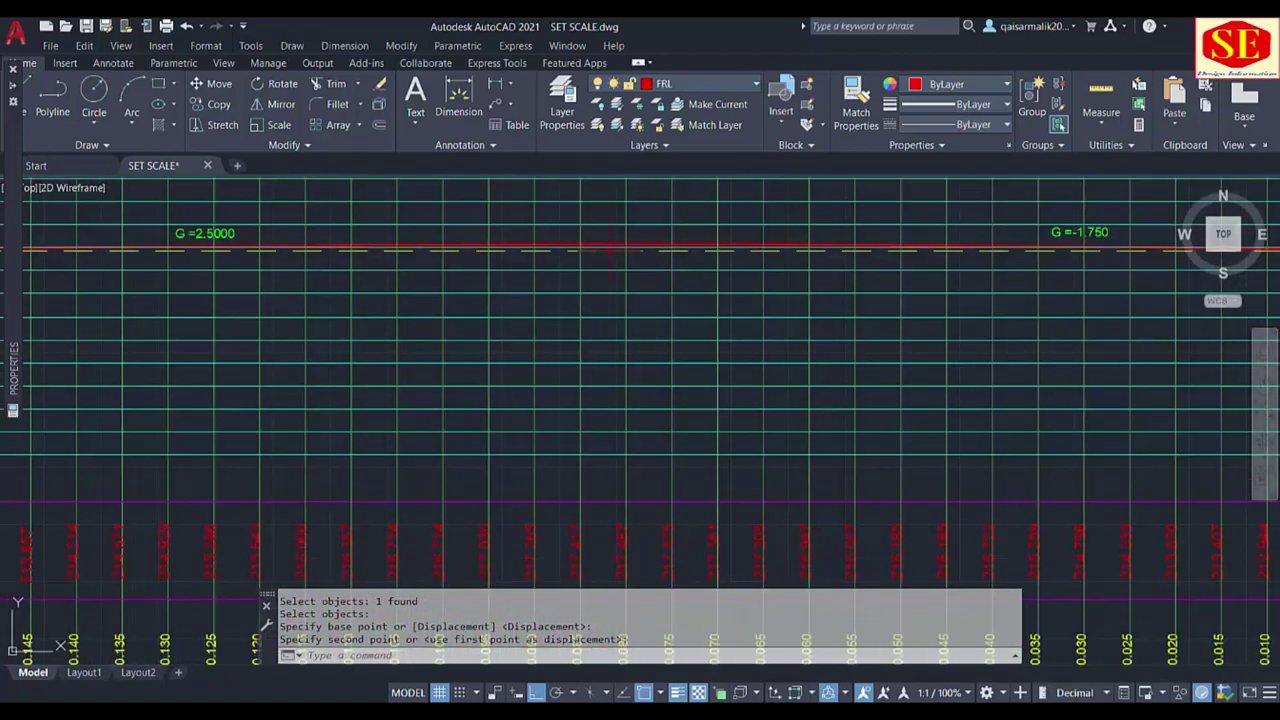
scroll(612, 248, up, 4)
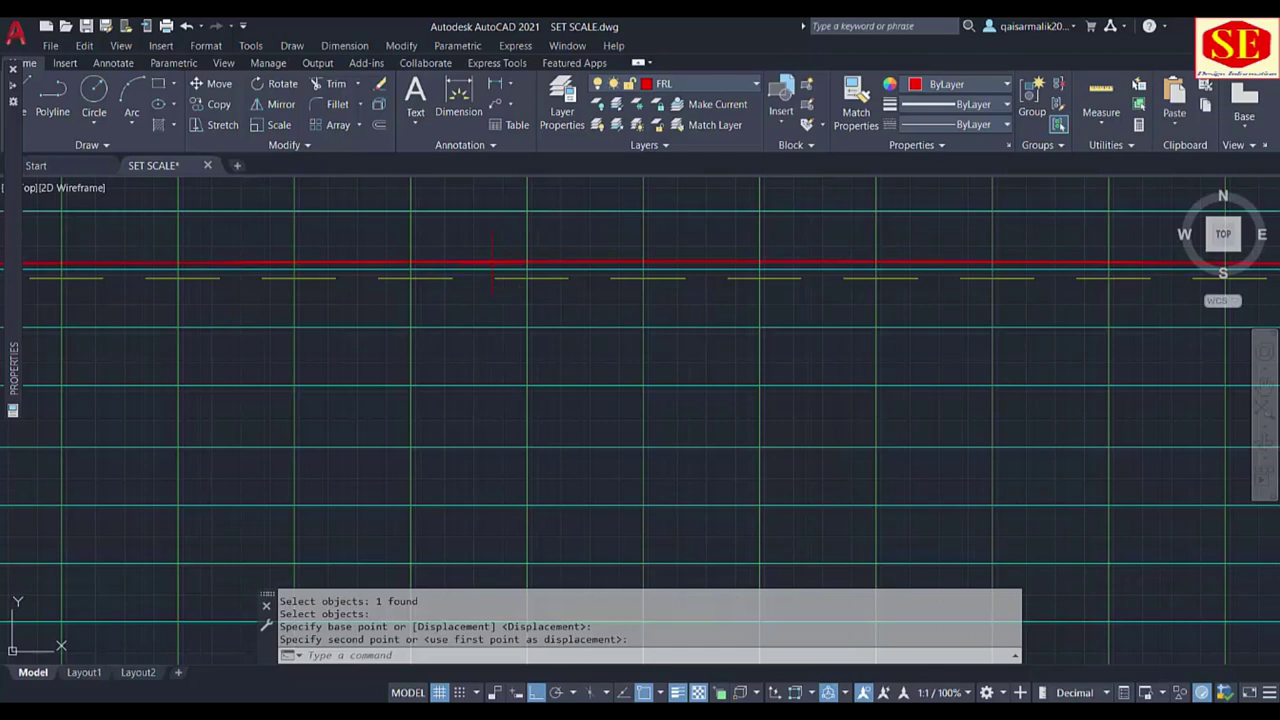
Inspect the profile sheets and VPI data box, and check the scale in the Excel workbook
scroll(518, 370, down, 4)
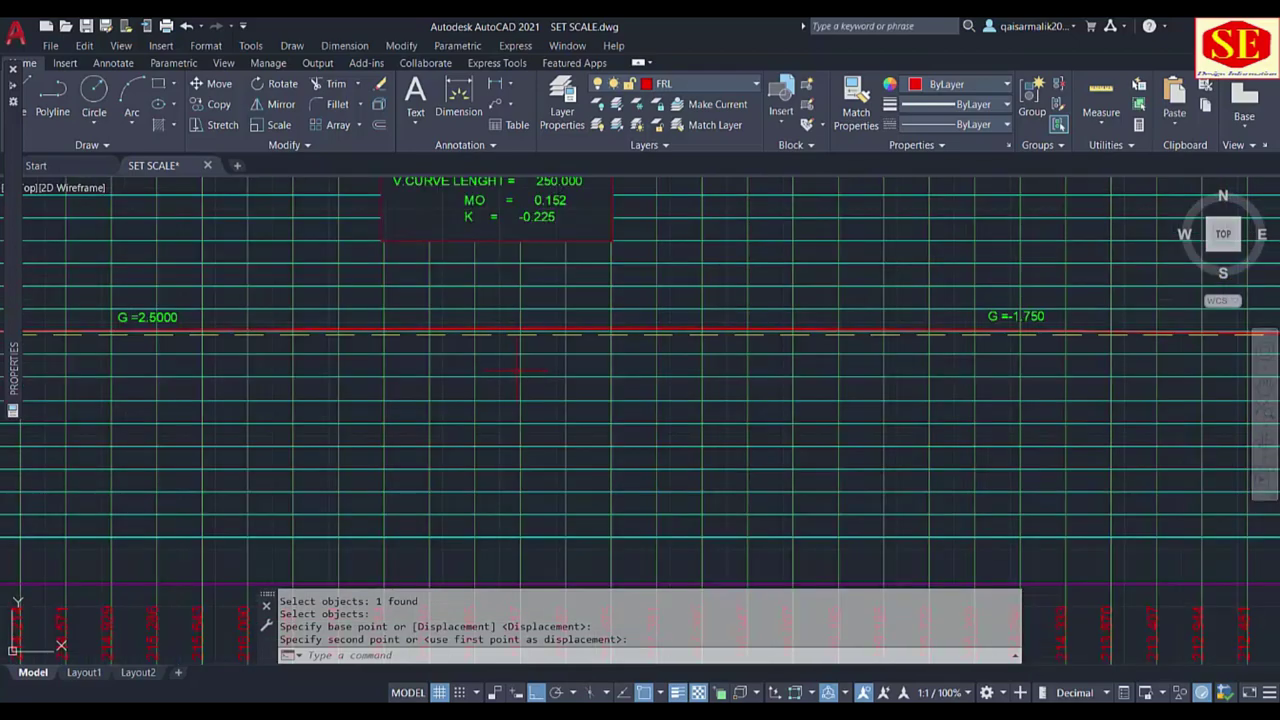
scroll(597, 310, down, 3)
scroll(580, 428, down, 3)
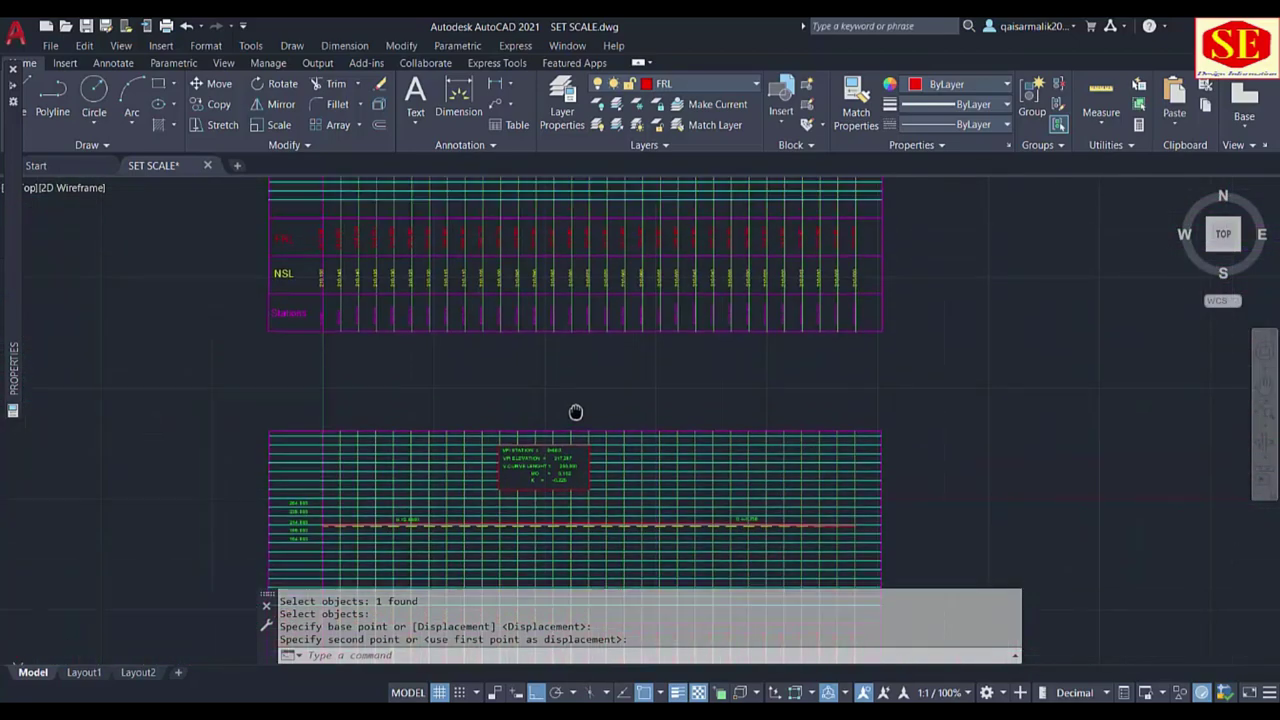
middle_drag(574, 414, 566, 490)
scroll(540, 218, up, 2)
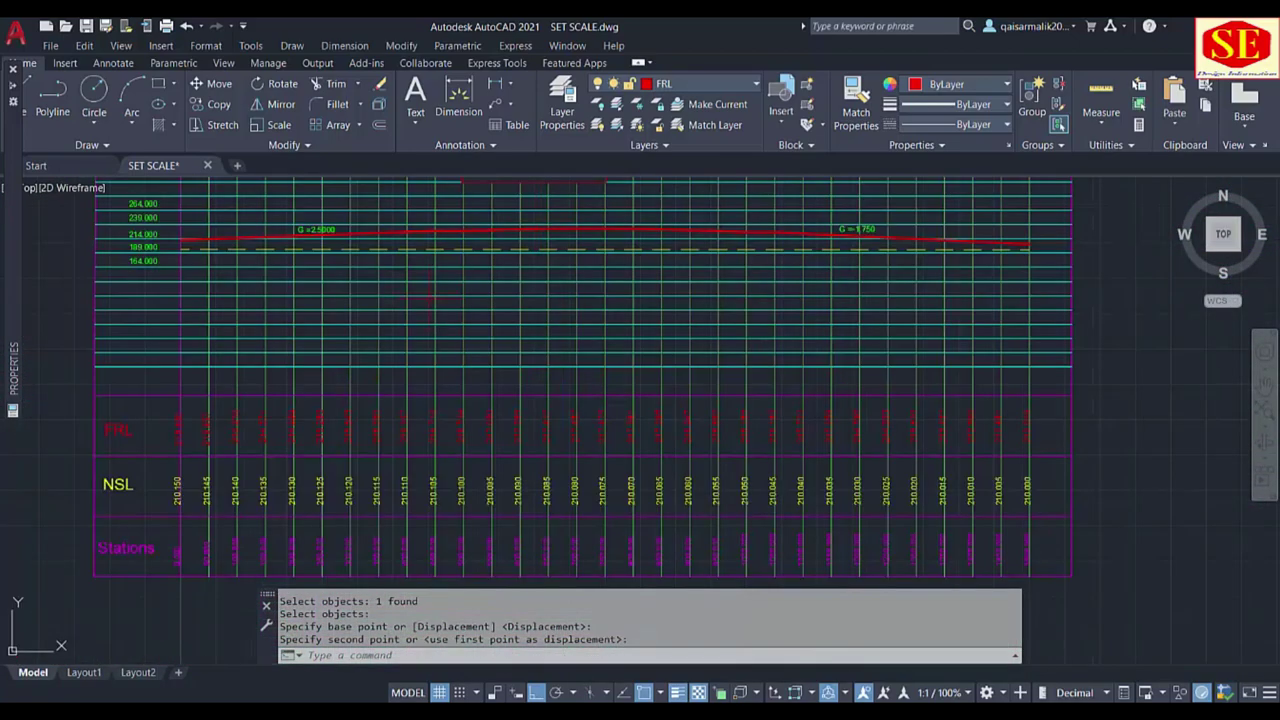
middle_drag(500, 251, 494, 400)
scroll(494, 400, up, 2)
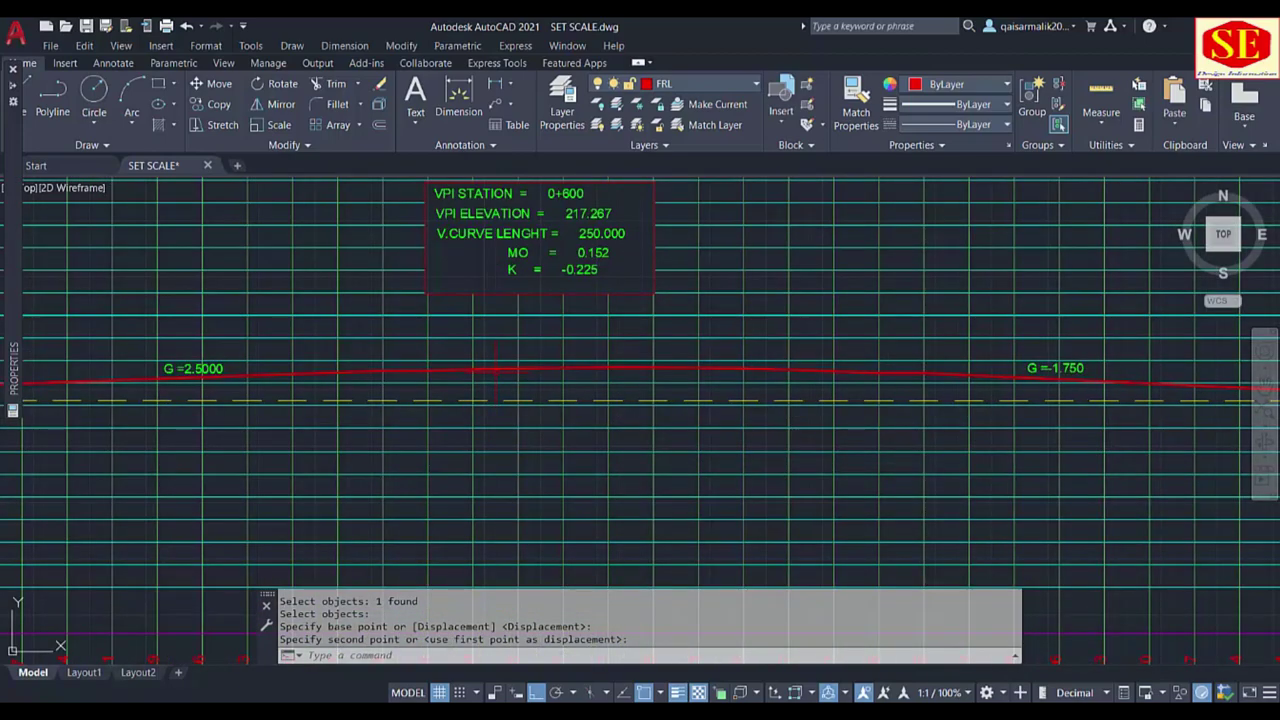
scroll(496, 370, down, 6)
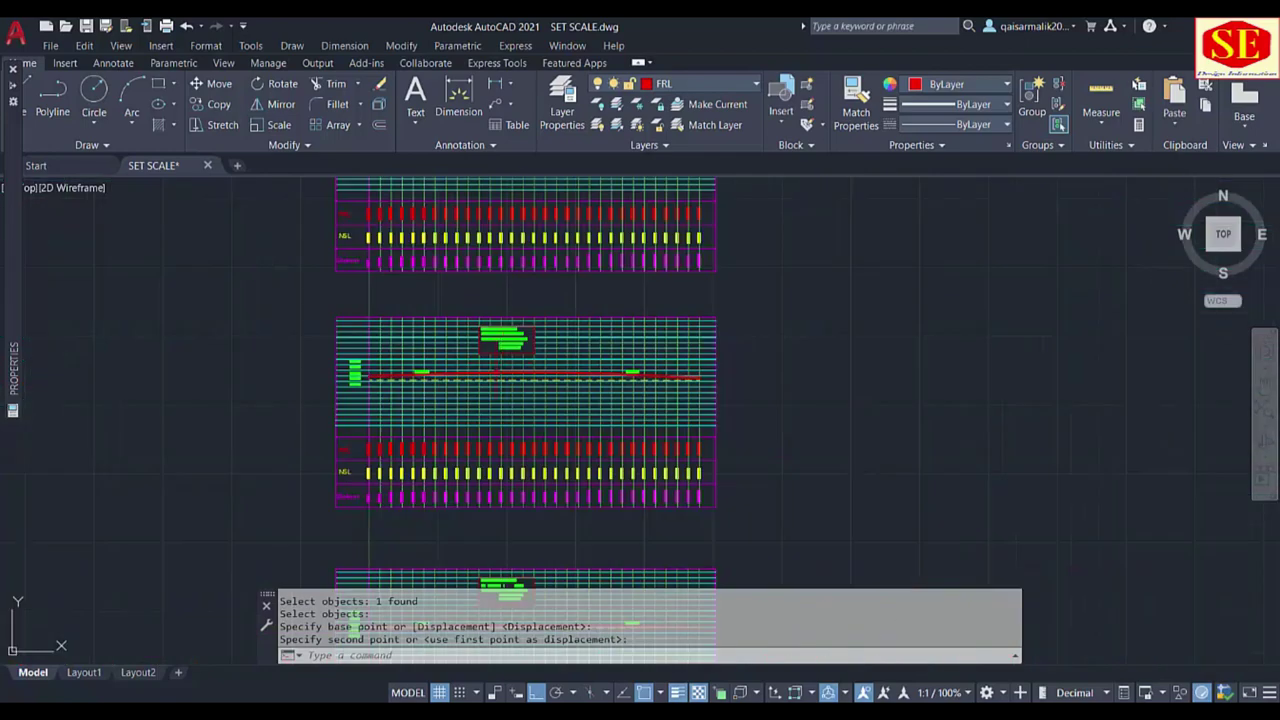
middle_drag(521, 326, 523, 170)
scroll(555, 330, up, 2)
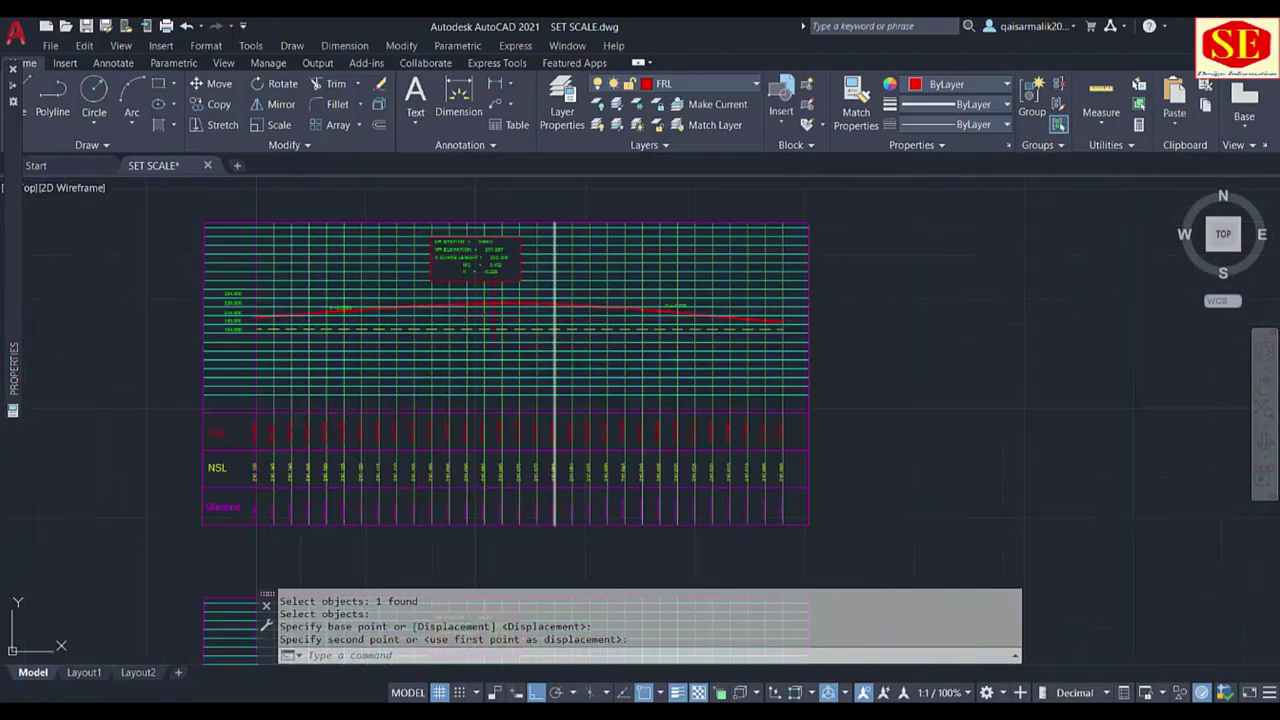
key(alt+Tab)
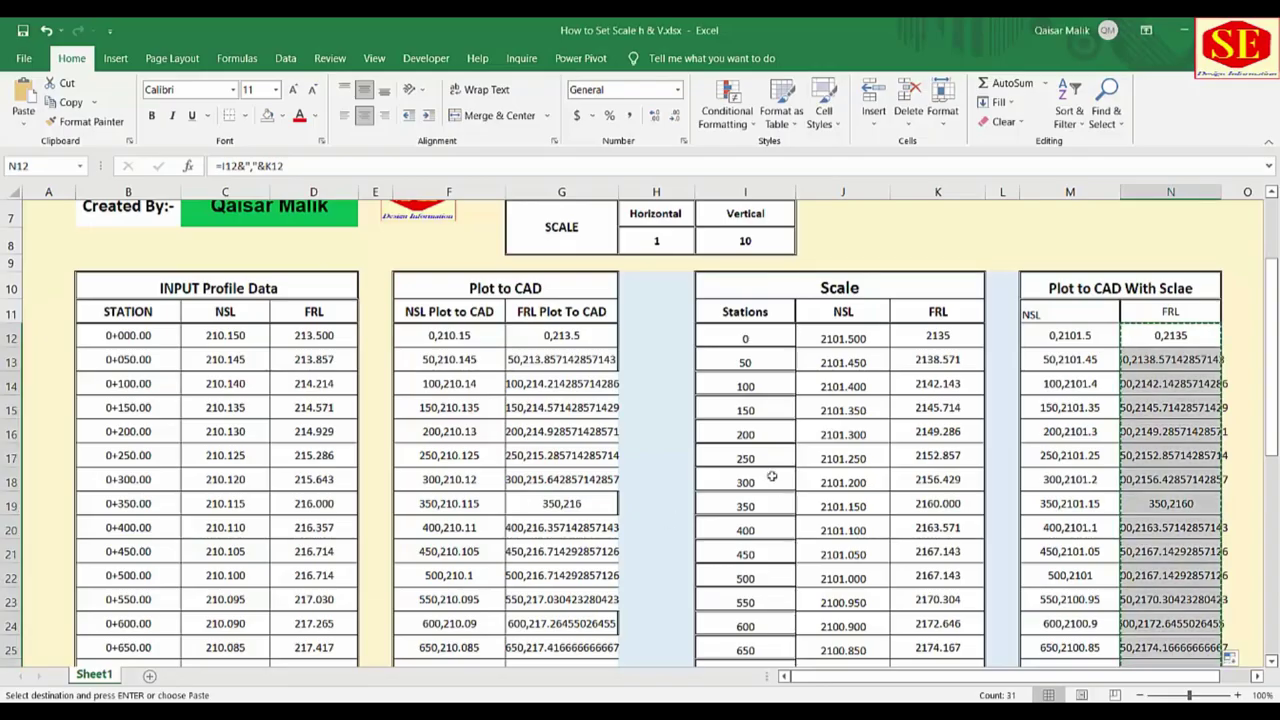
key(alt+Tab)
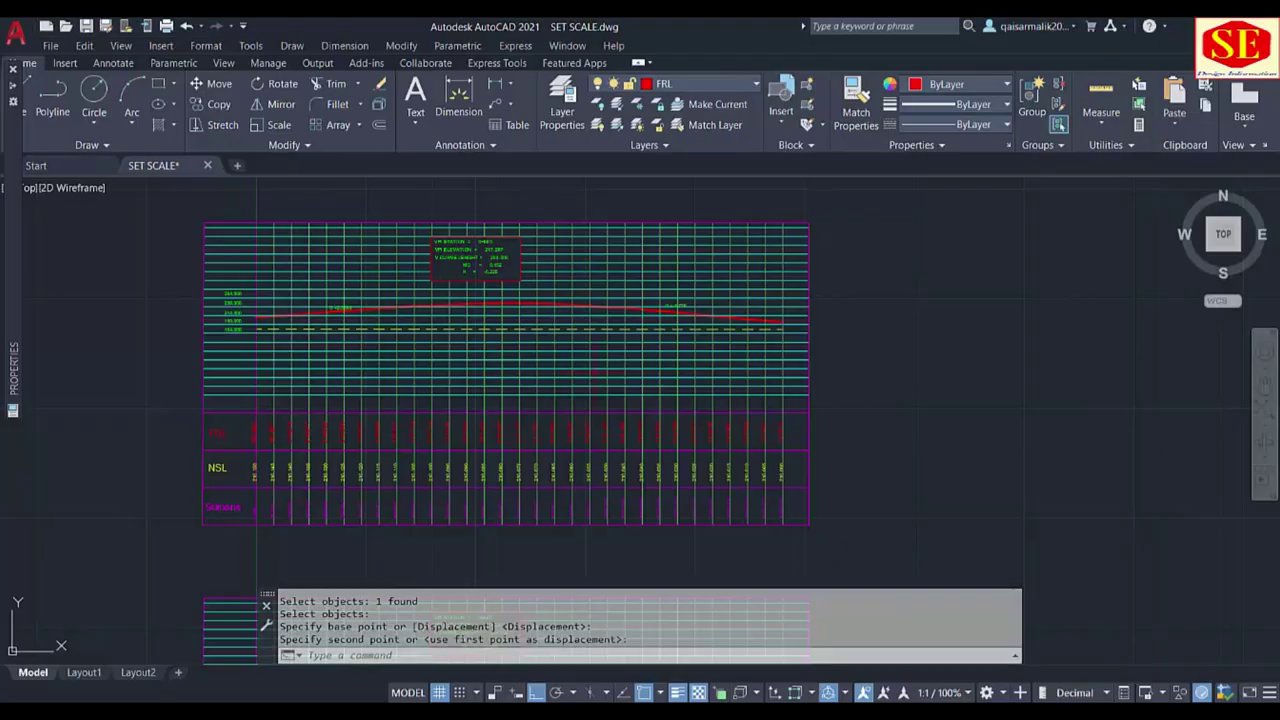
scroll(440, 298, up, 2)
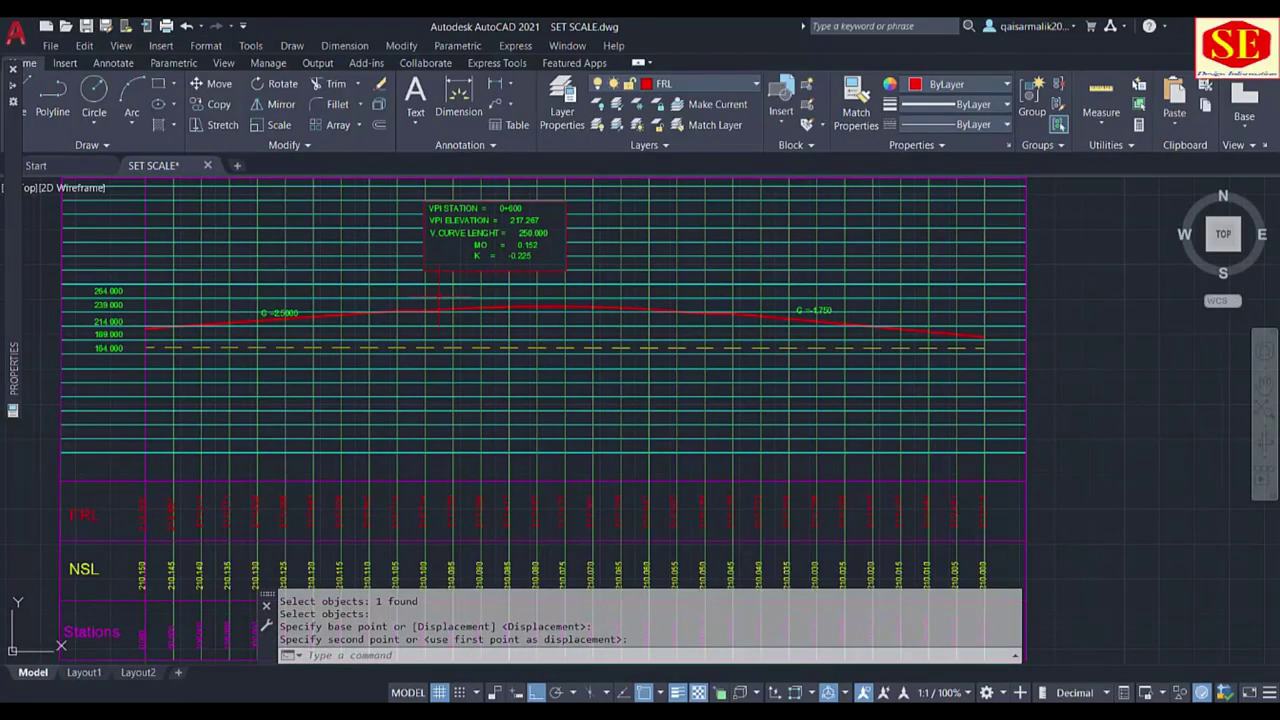
scroll(640, 300, down, 5)
scroll(700, 250, up, 2)
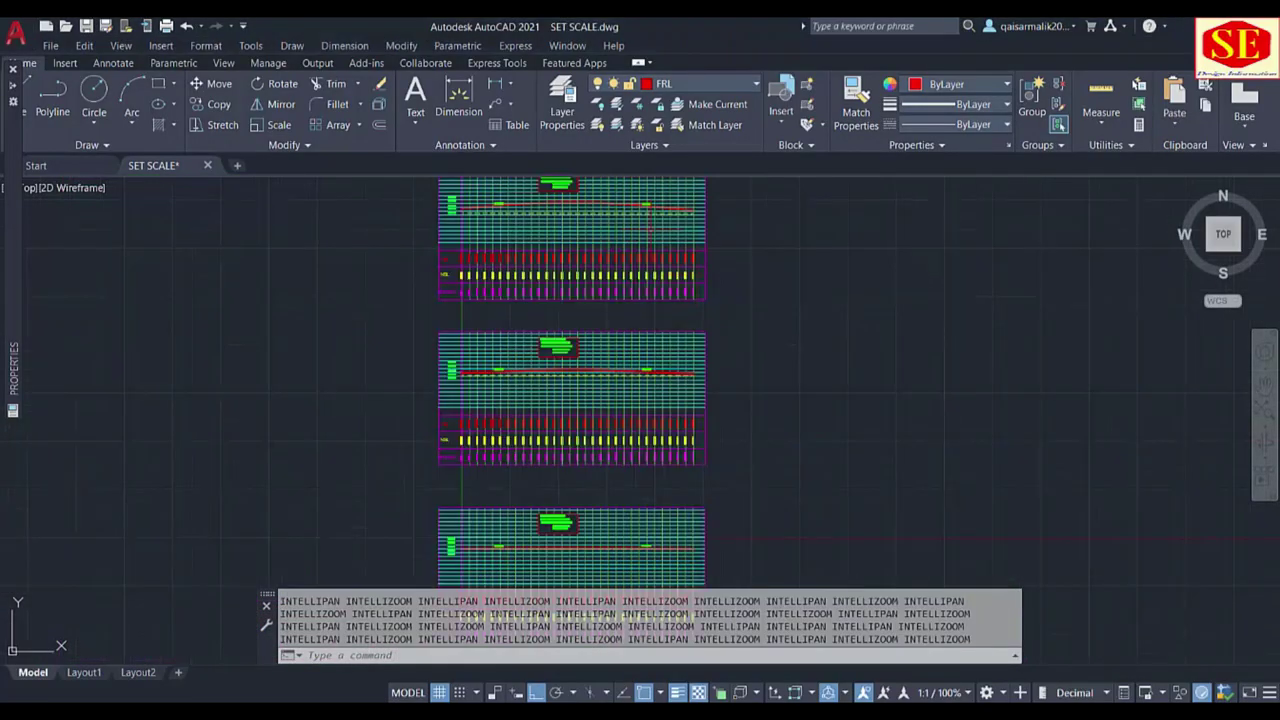
scroll(532, 311, down, 3)
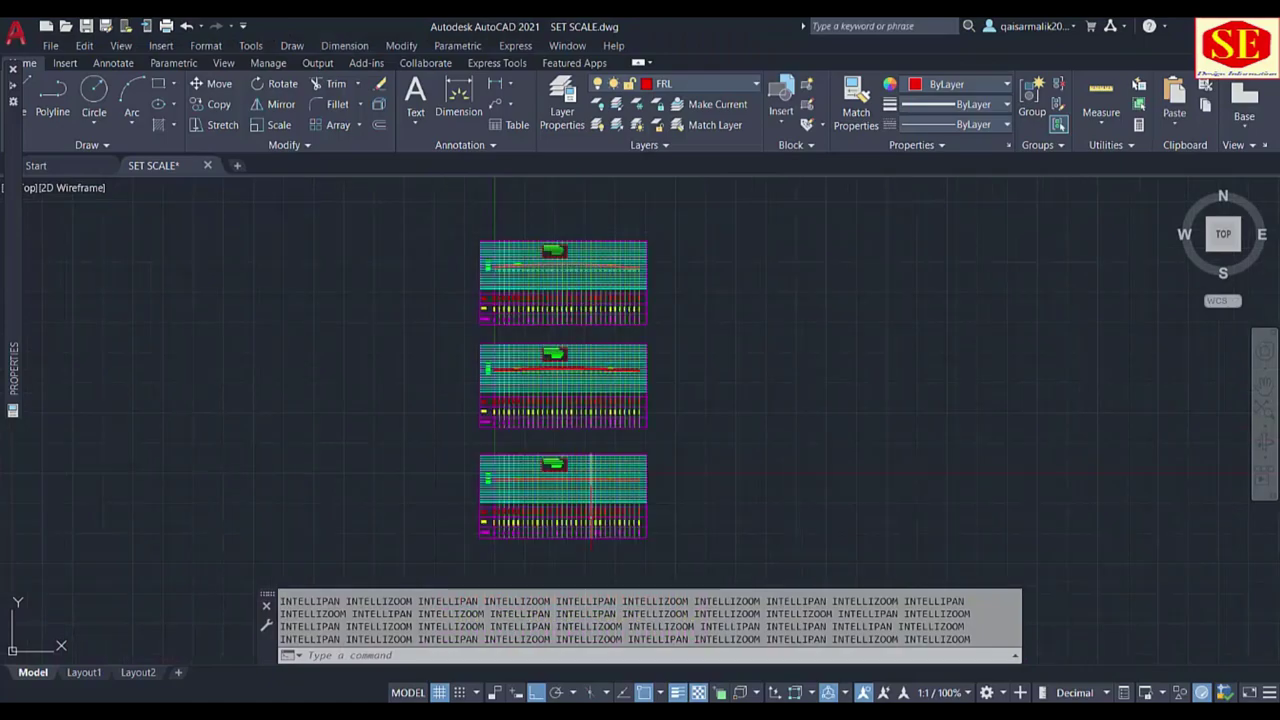
scroll(743, 241, up, 1)
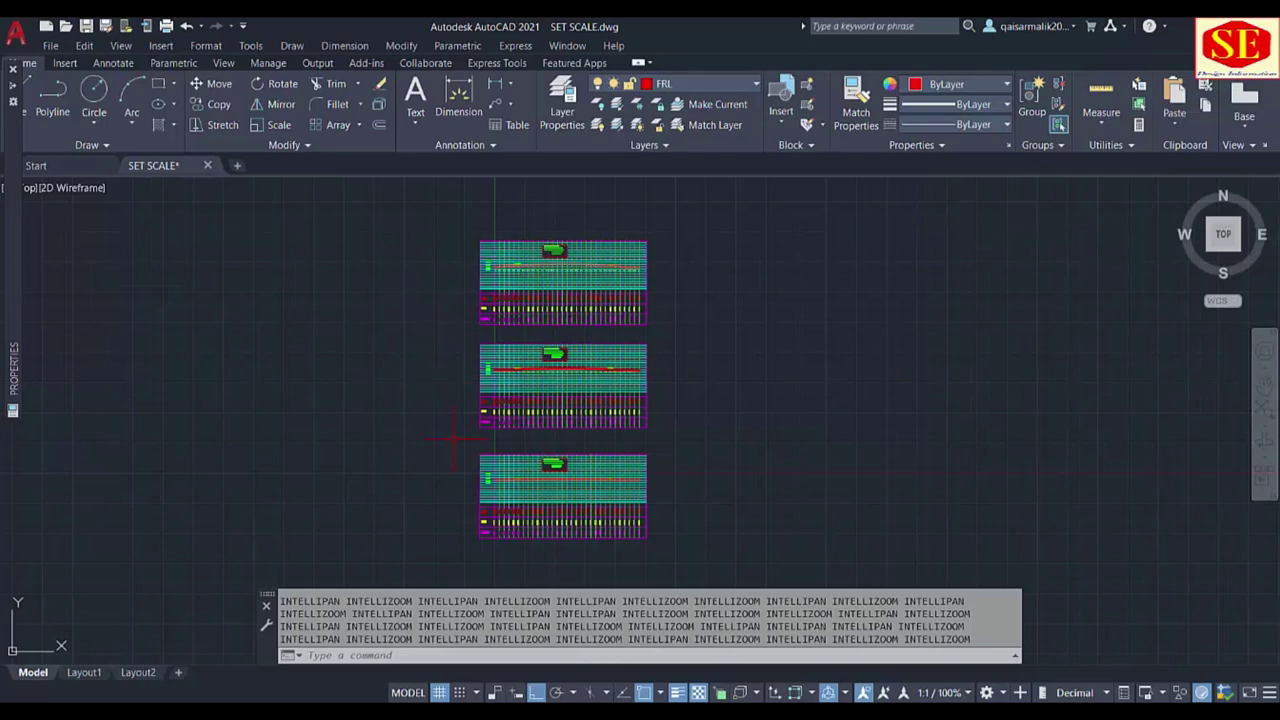
scroll(549, 364, up, 2)
scroll(549, 364, up, 2)
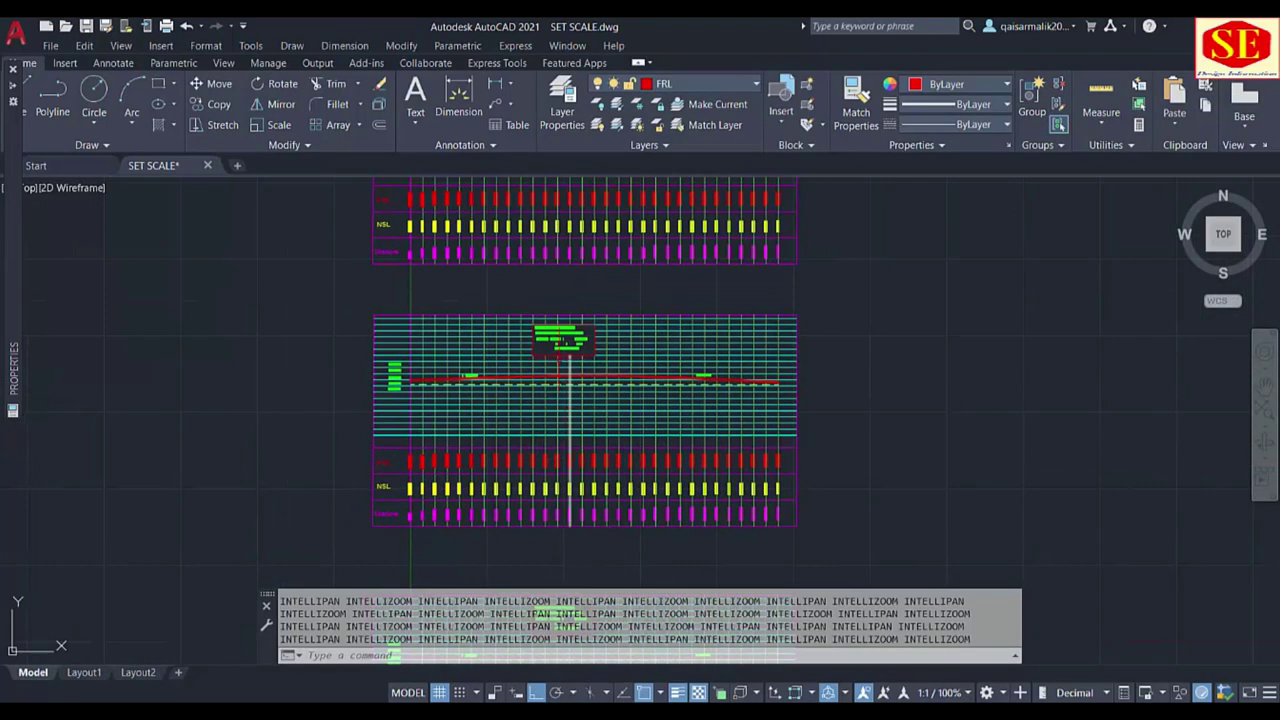
scroll(555, 332, down, 3)
scroll(555, 332, down, 1)
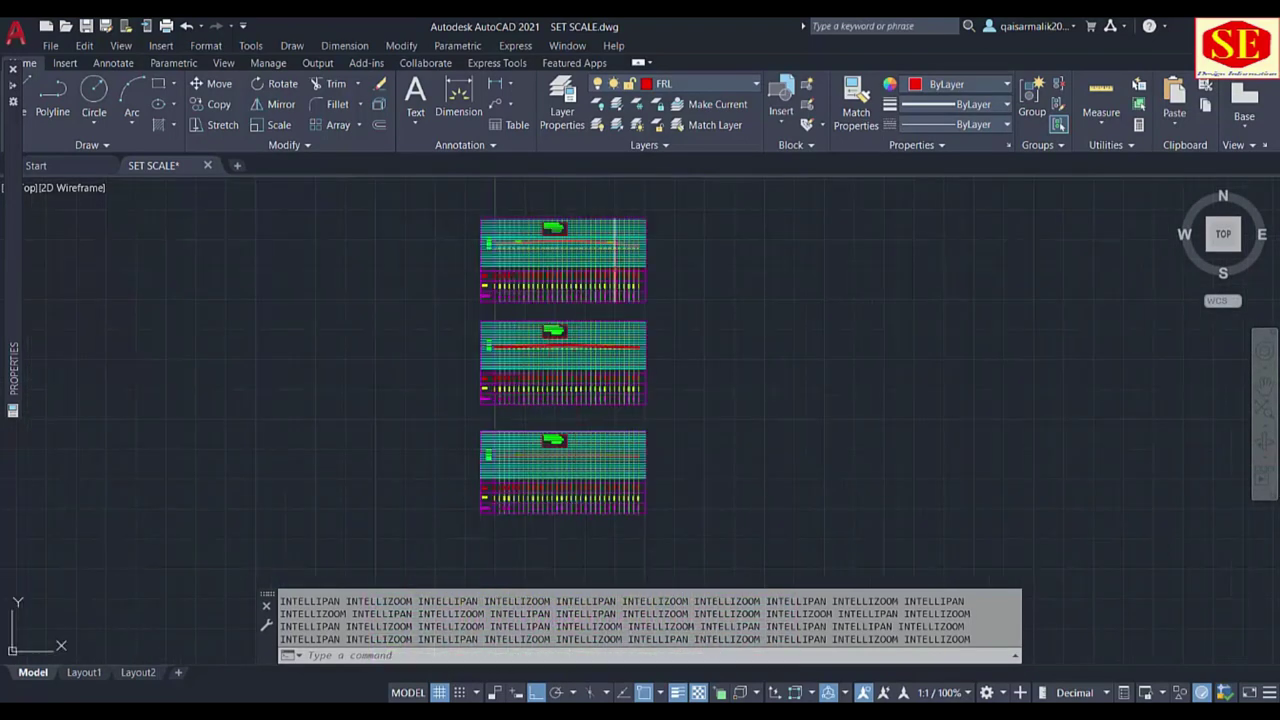
Move the three crossing-window-selected profile sheets from a base point to their new location
text(m)
key(Return)
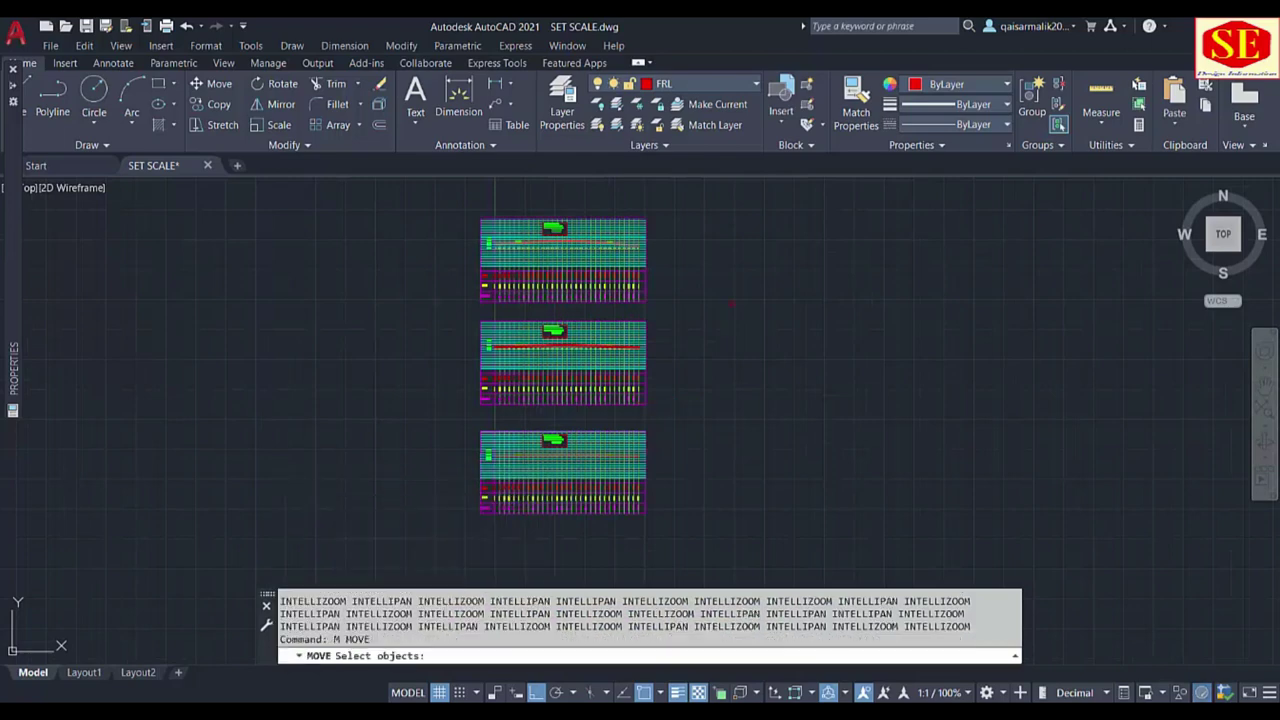
click(744, 180)
click(402, 536)
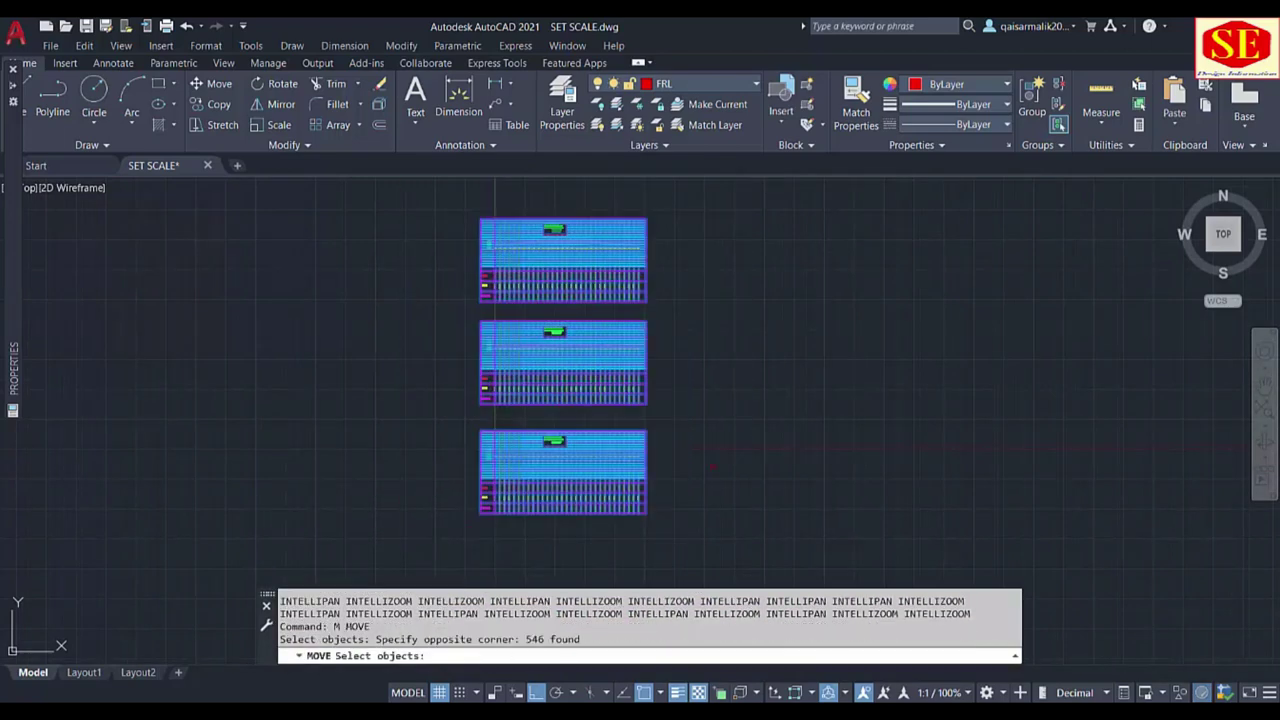
key(Return)
click(1035, 378)
scroll(1035, 378, down, 2)
scroll(1035, 378, down, 2)
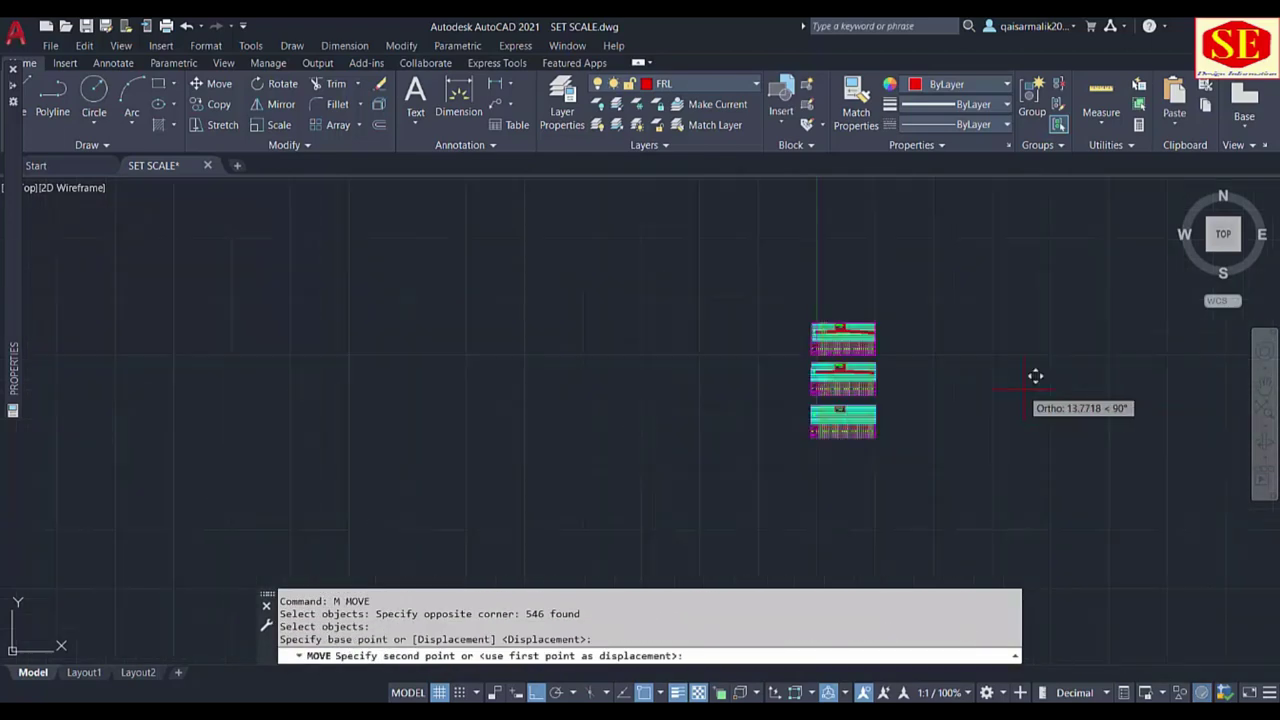
click(841, 383)
scroll(862, 375, up, 2)
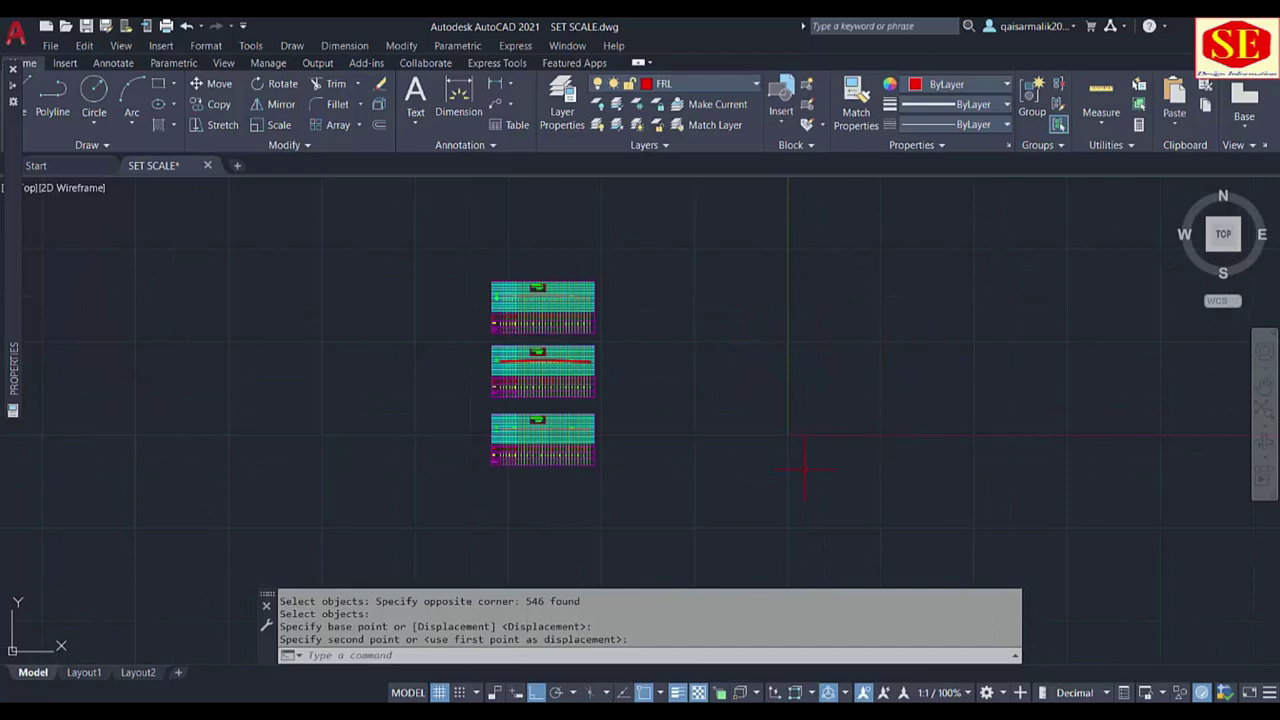
scroll(593, 488, up, 2)
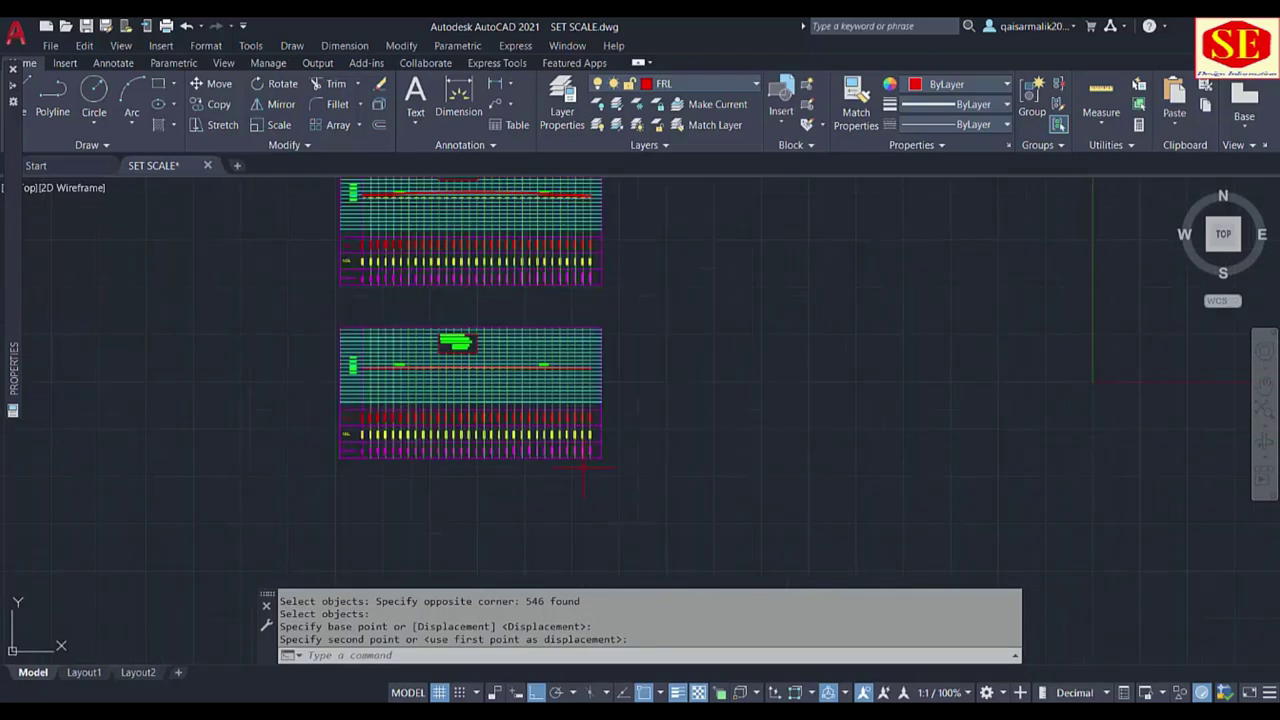
scroll(557, 377, up, 1)
scroll(557, 377, up, 1)
scroll(481, 433, up, 1)
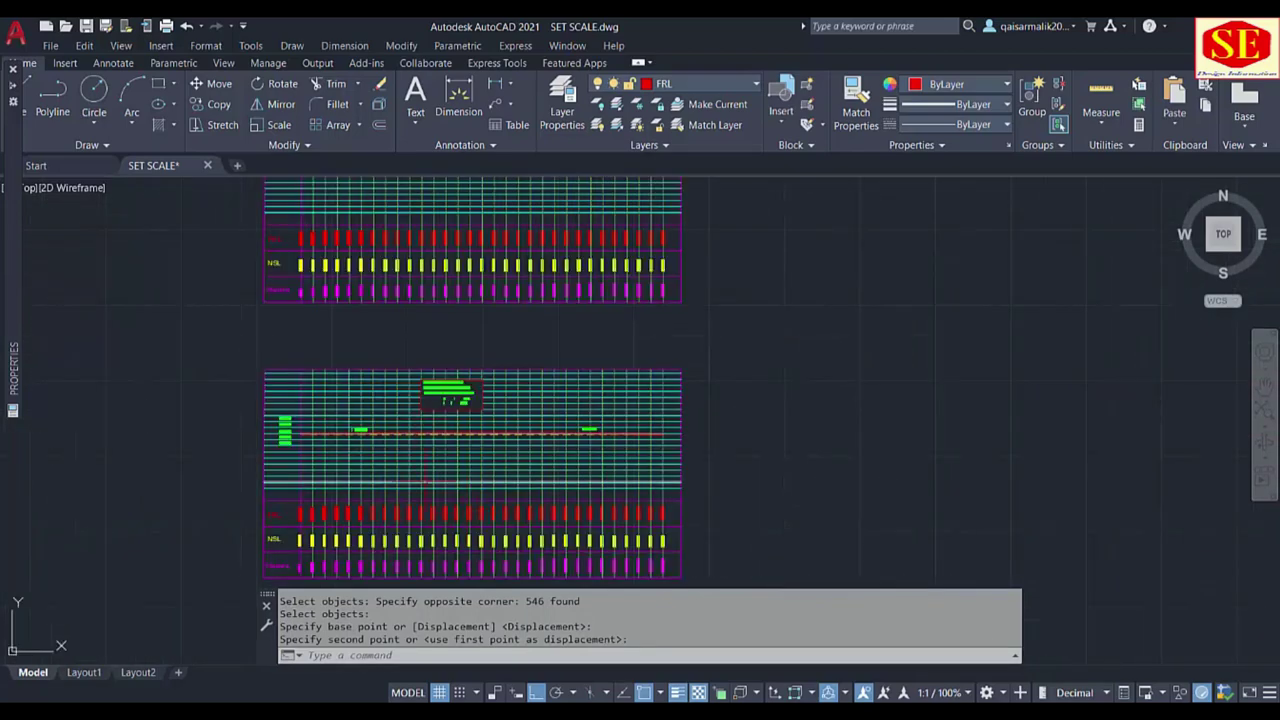
middle_drag(443, 312, 443, 190)
scroll(450, 310, up, 1)
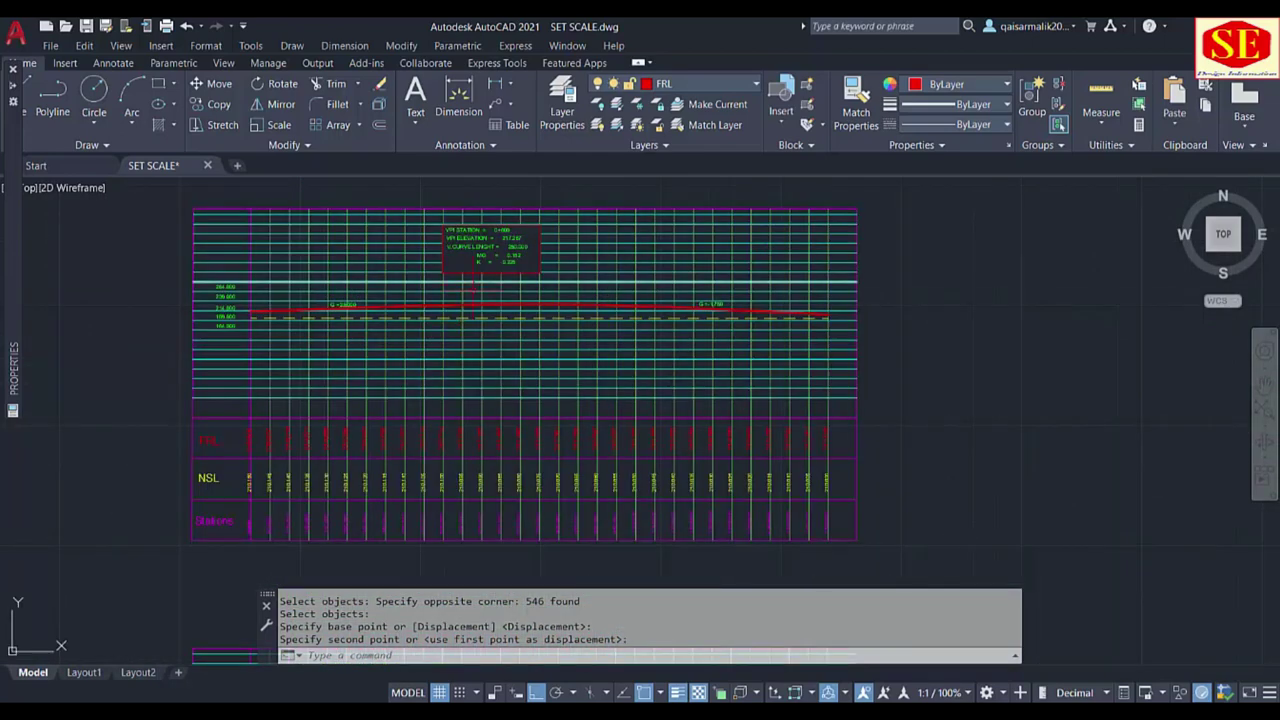
scroll(480, 300, up, 1)
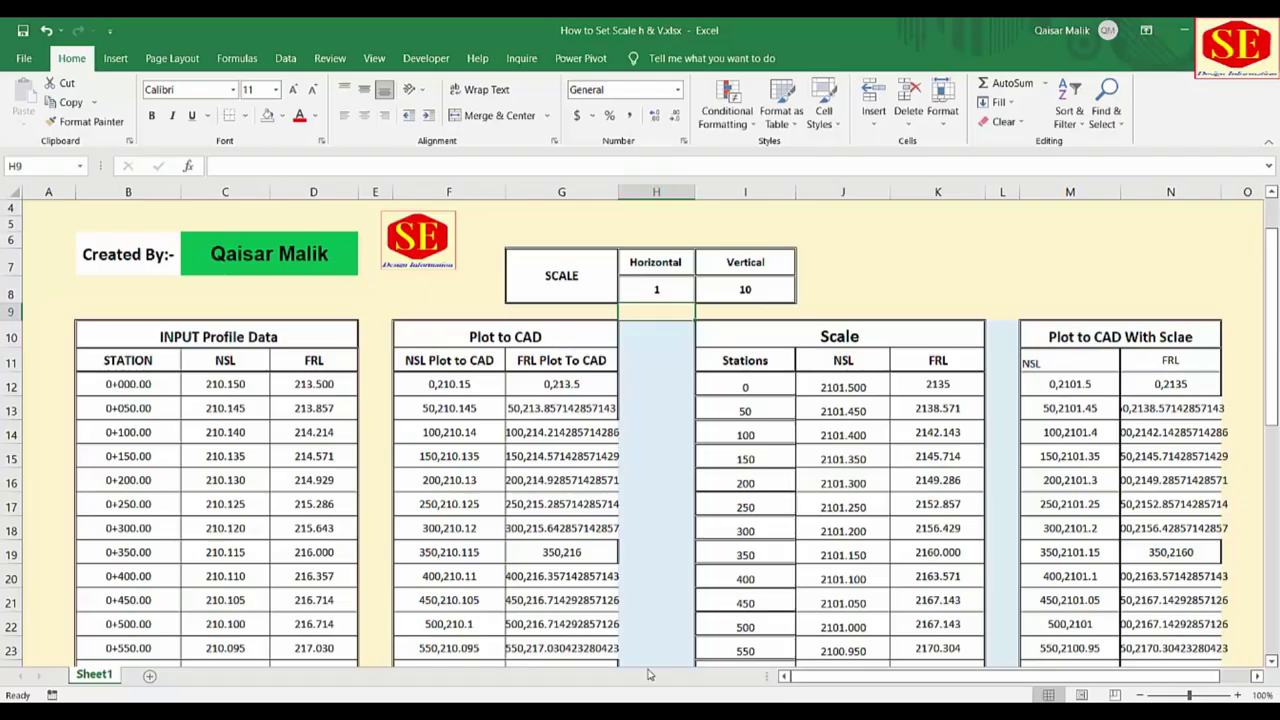
Set the scale to 2 horizontal (H8) and 5 vertical (I8)
click(746, 291)
key(BackSpace)
key(BackSpace)
text(5)
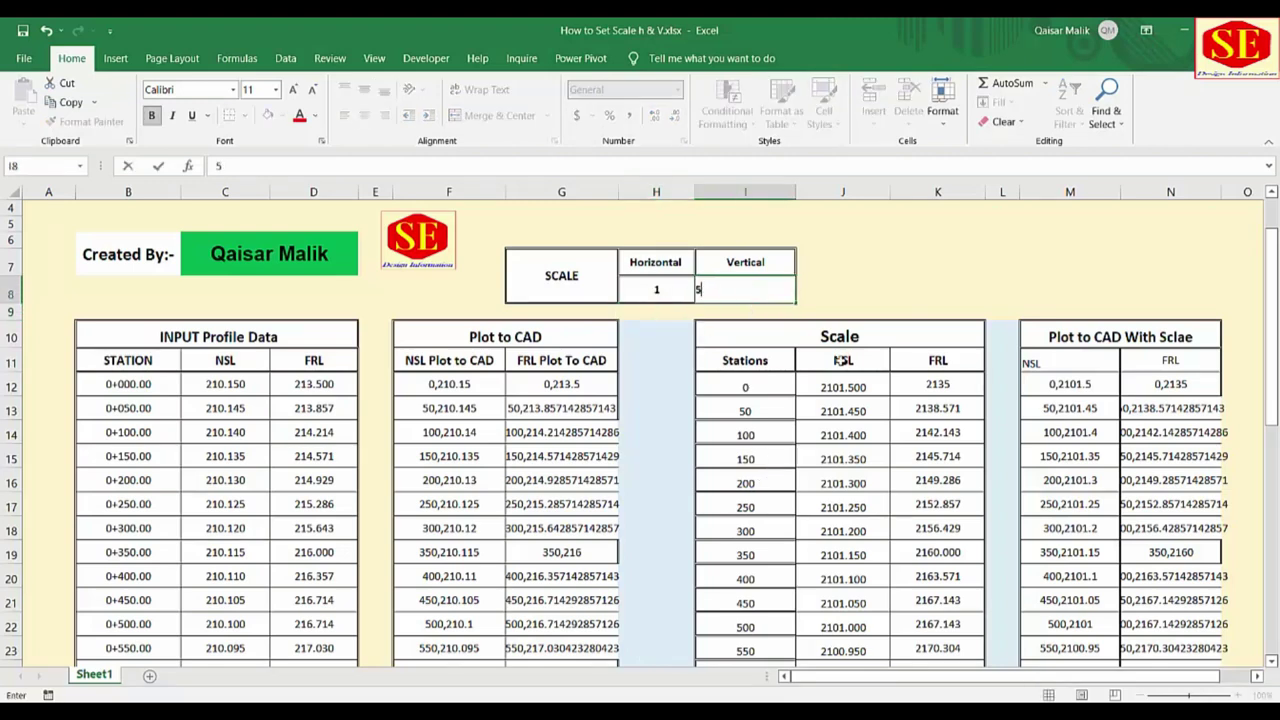
key(Return)
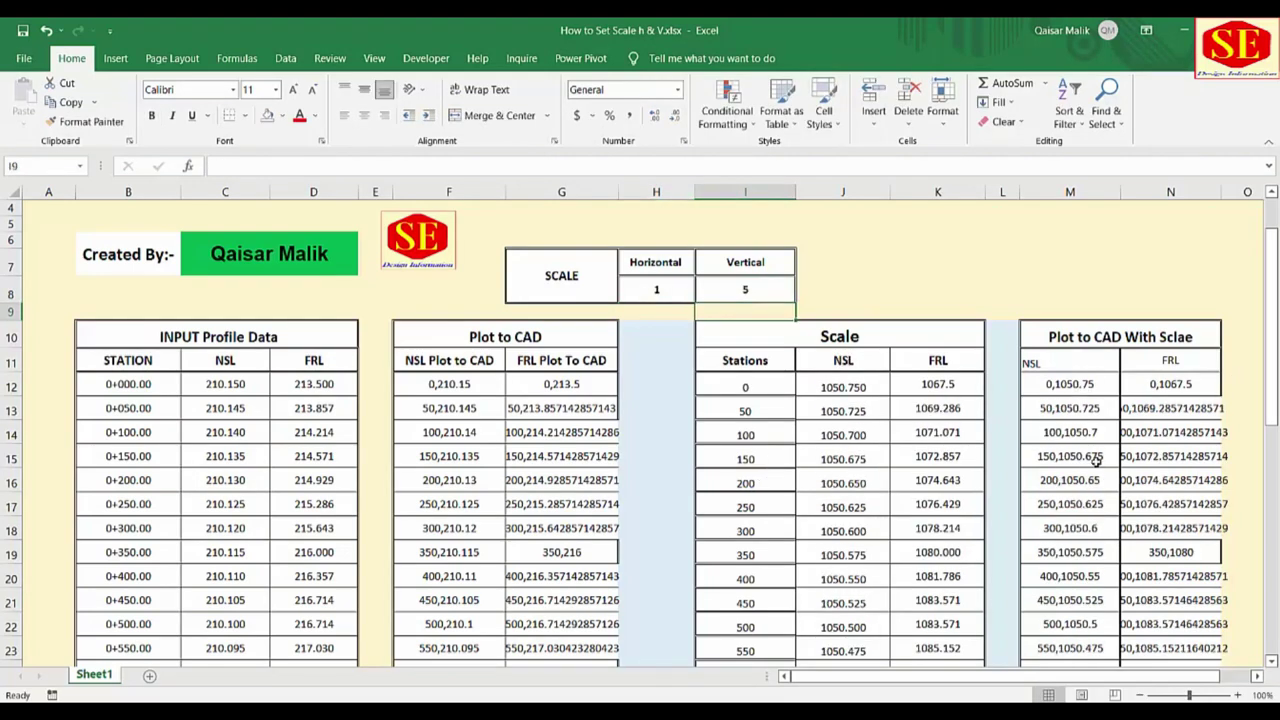
click(651, 290)
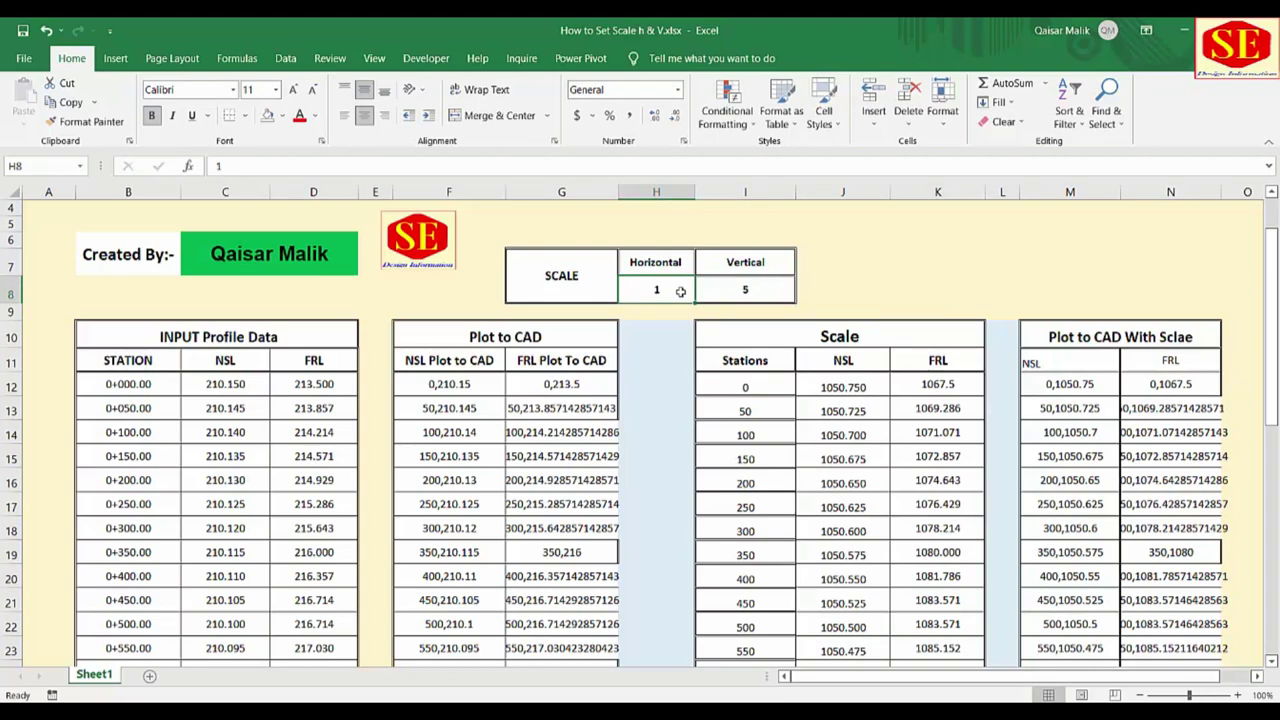
text(2)
key(Return)
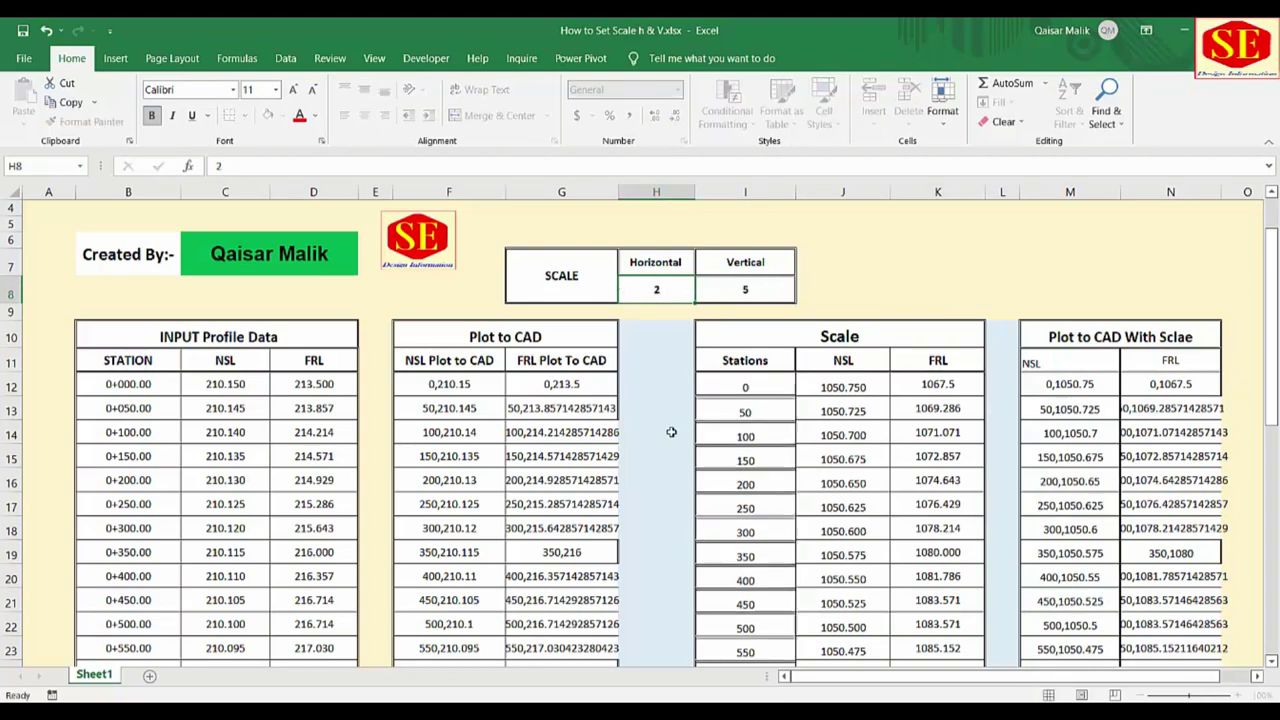
click(654, 294)
click(750, 294)
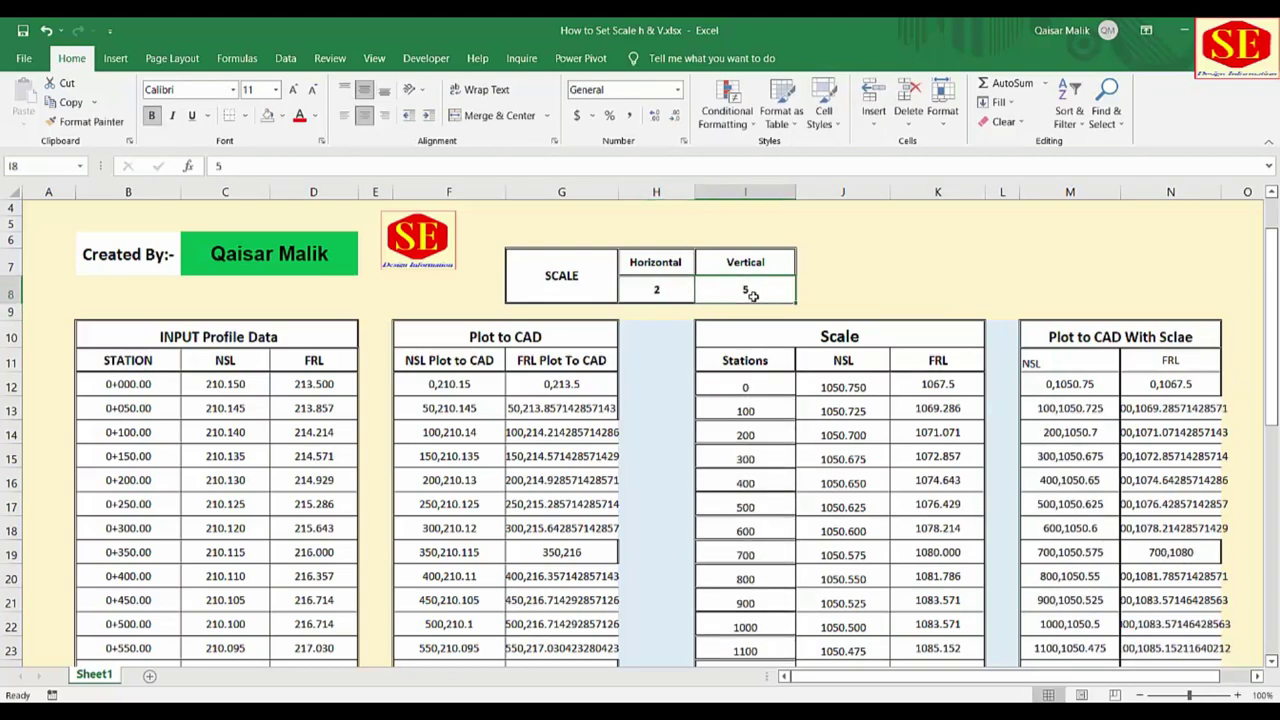
click(661, 293)
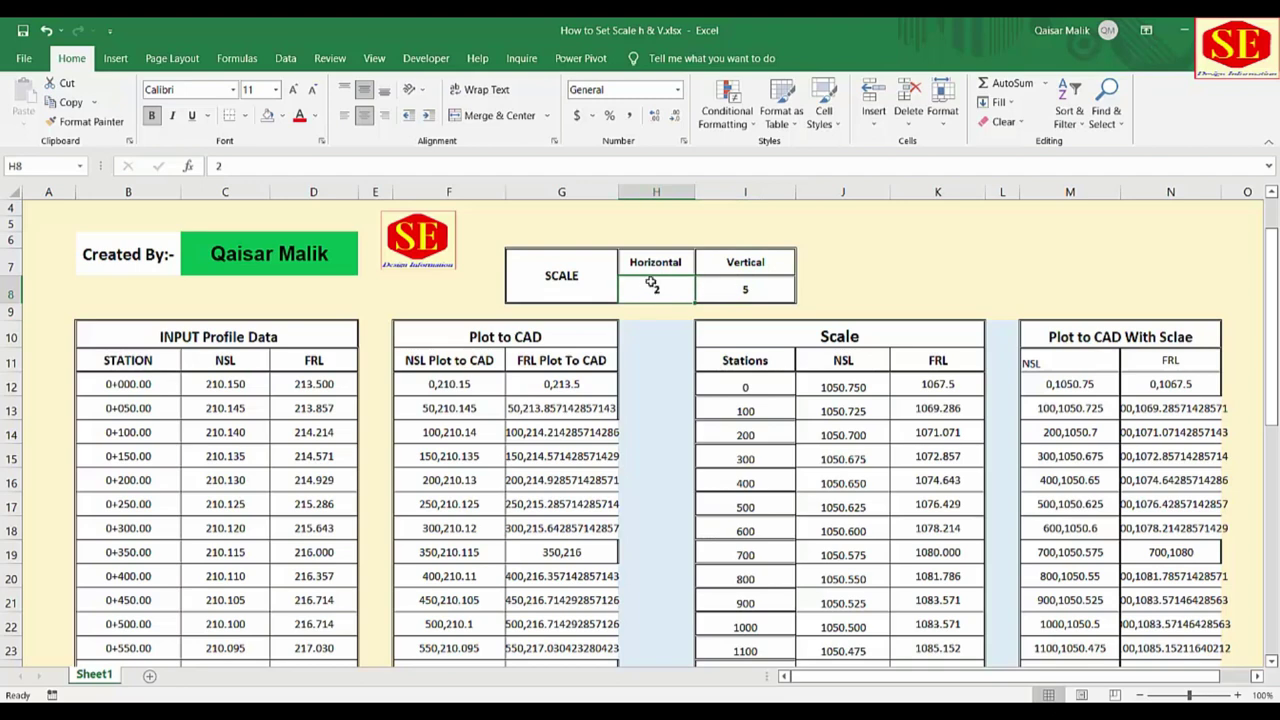
Fill the M12 formula down column M and copy the scaled NSL coordinates
click(1075, 384)
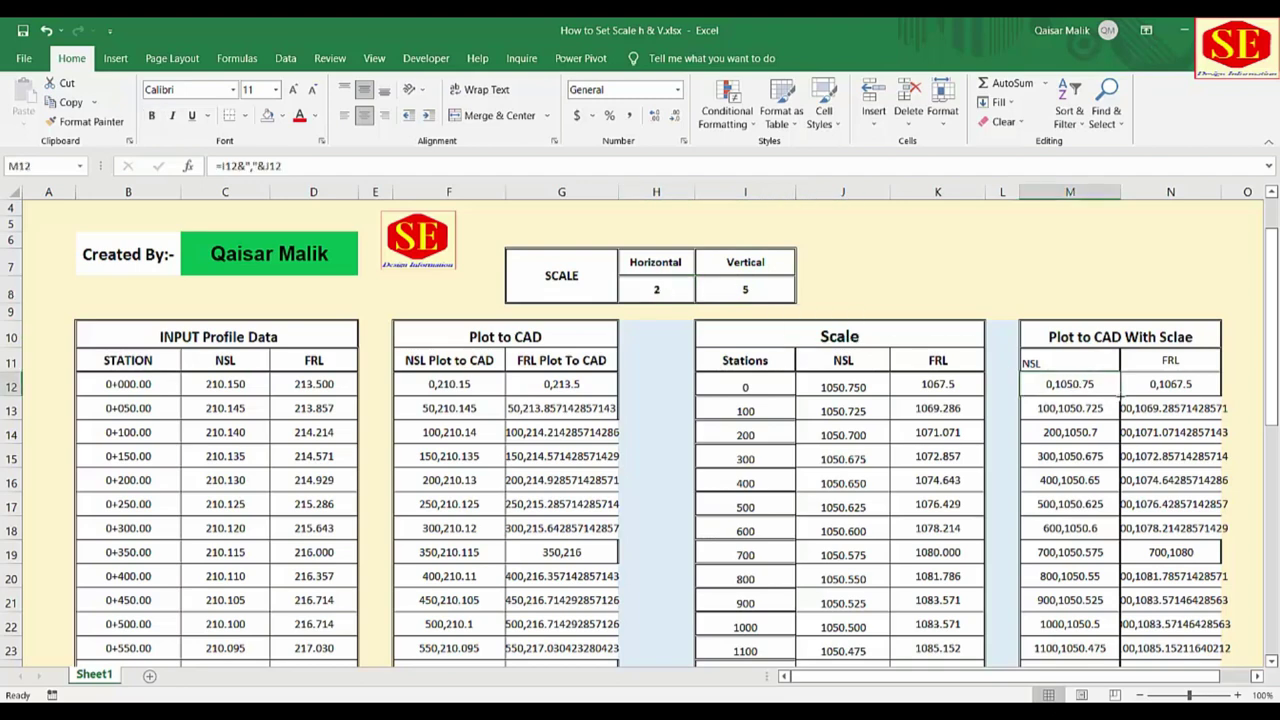
double_click(1121, 394)
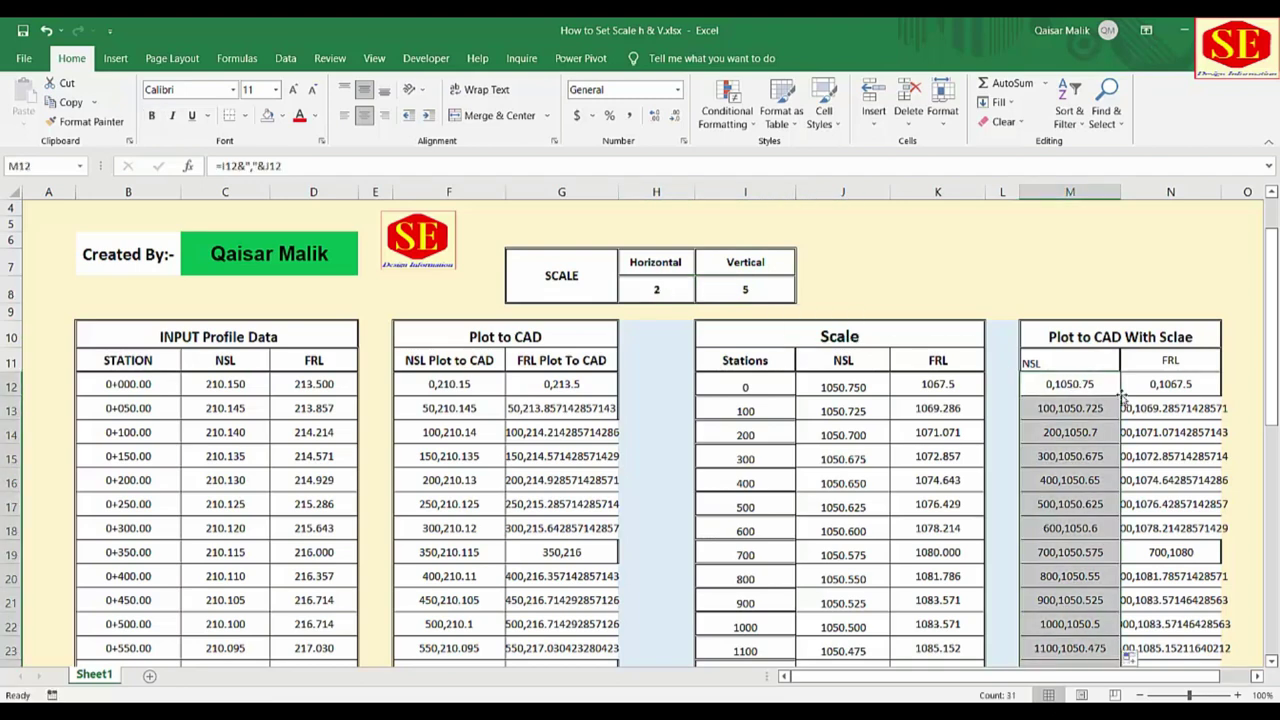
scroll(1074, 319, down, 1)
right_click(1070, 336)
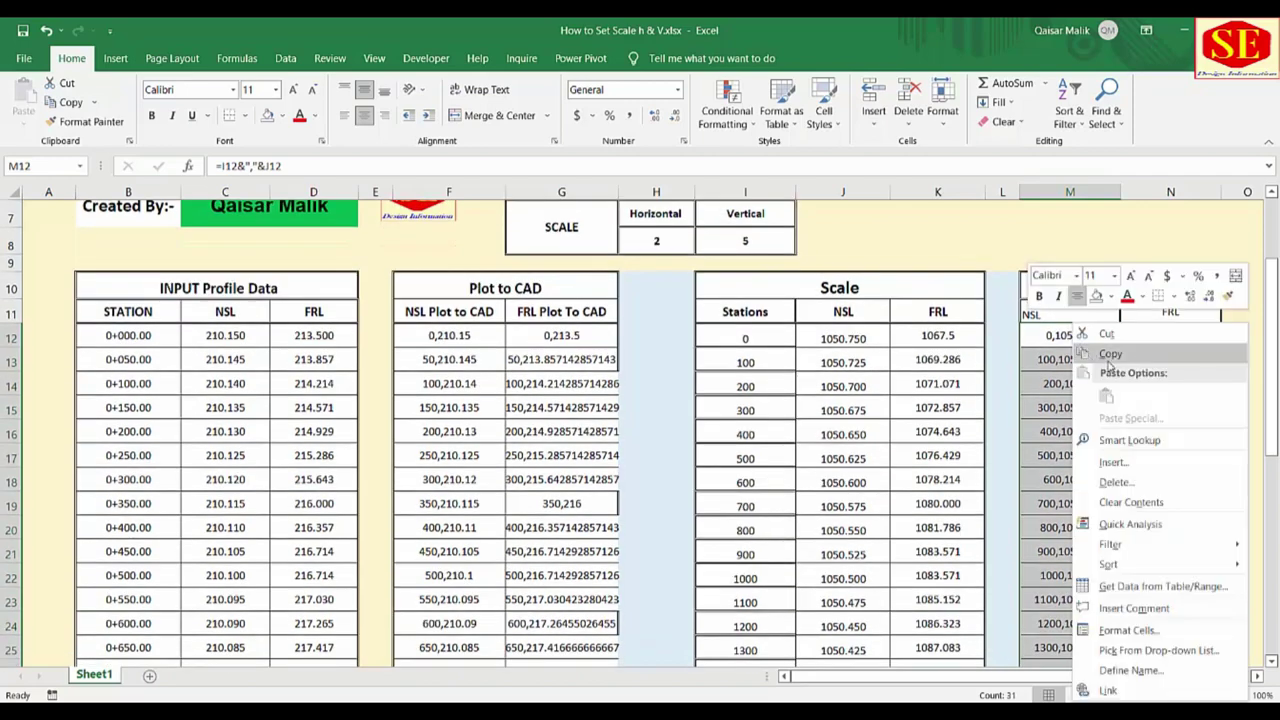
click(1076, 346)
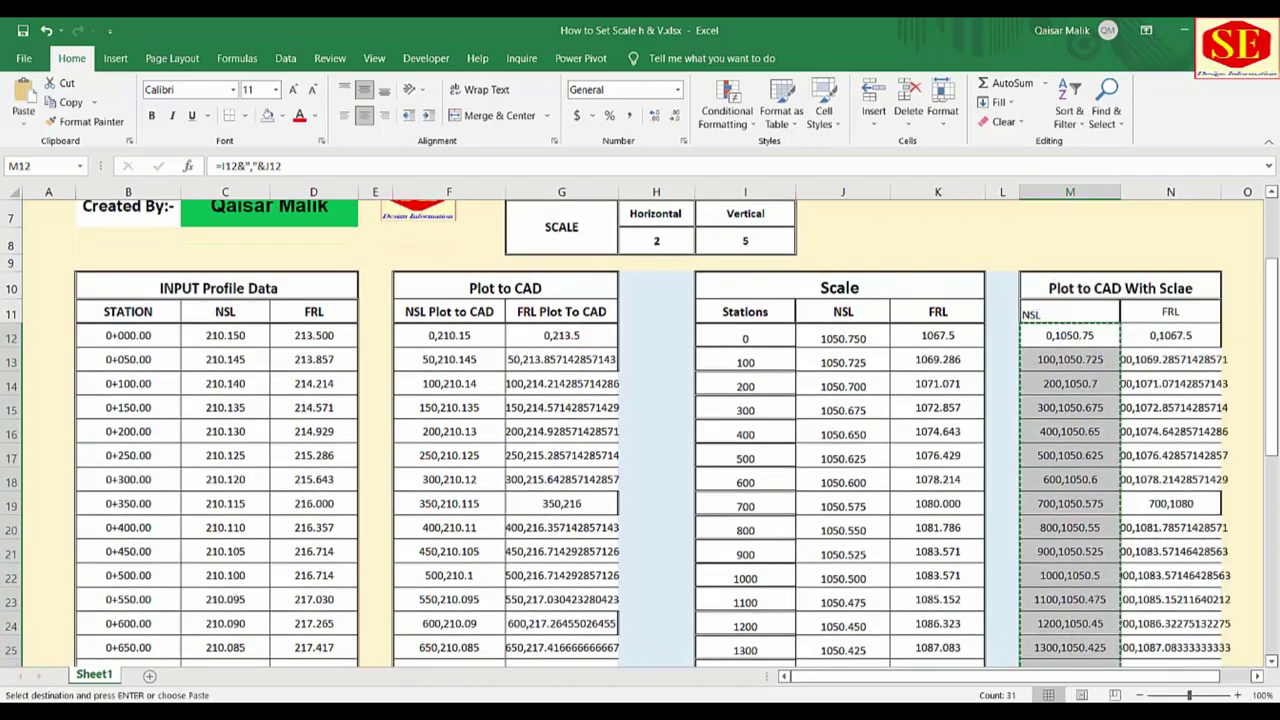
Set the NSL layer colour to yellow and make NSL the current layer
scroll(634, 380, down, 8)
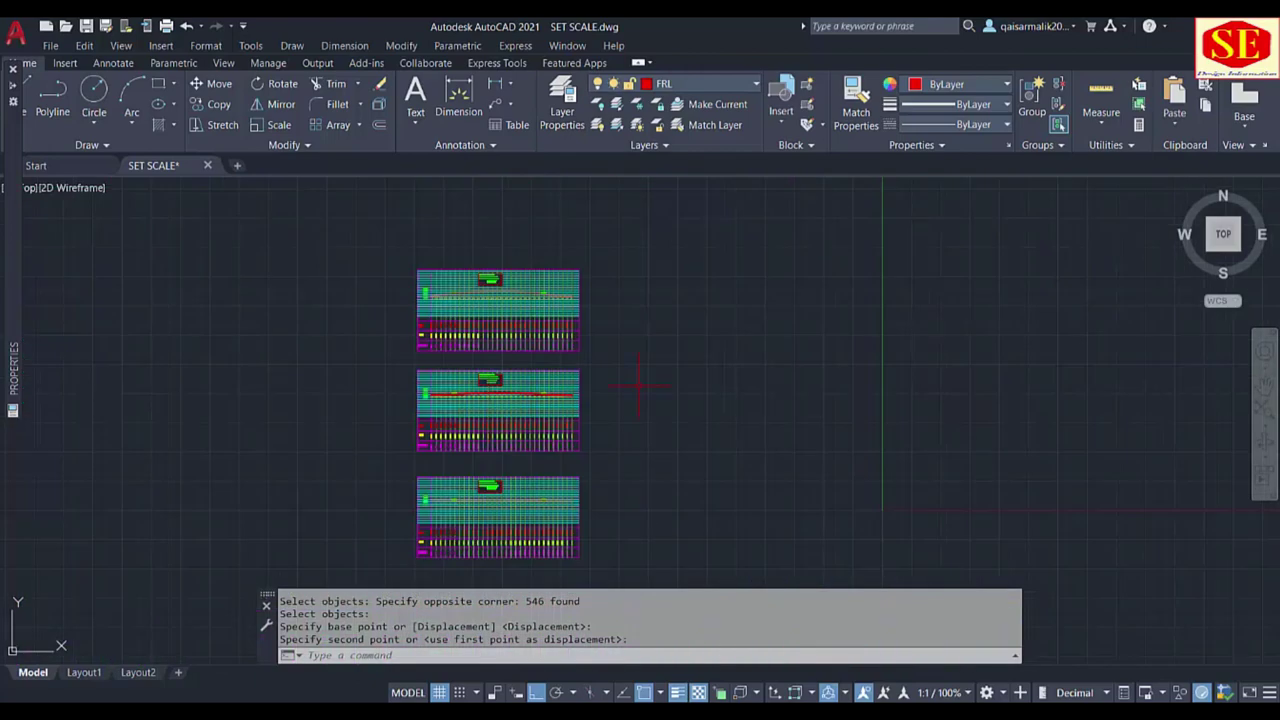
middle_drag(634, 380, 400, 410)
click(683, 79)
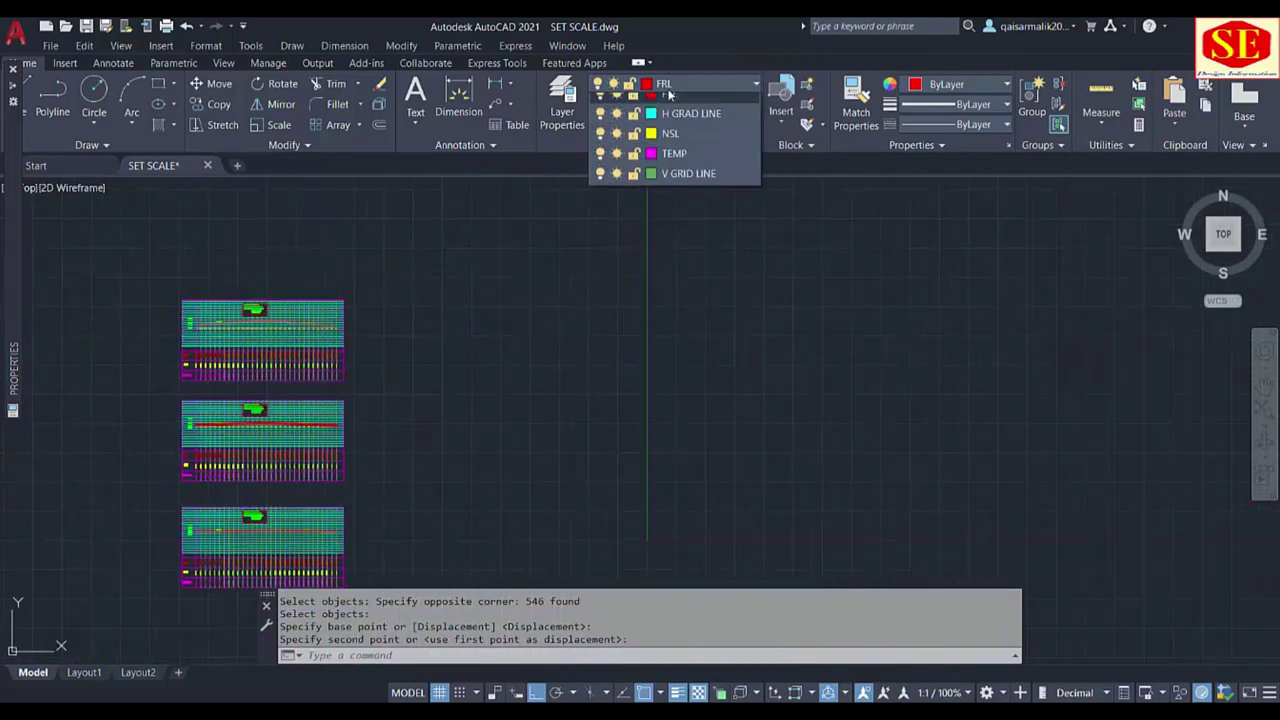
click(646, 183)
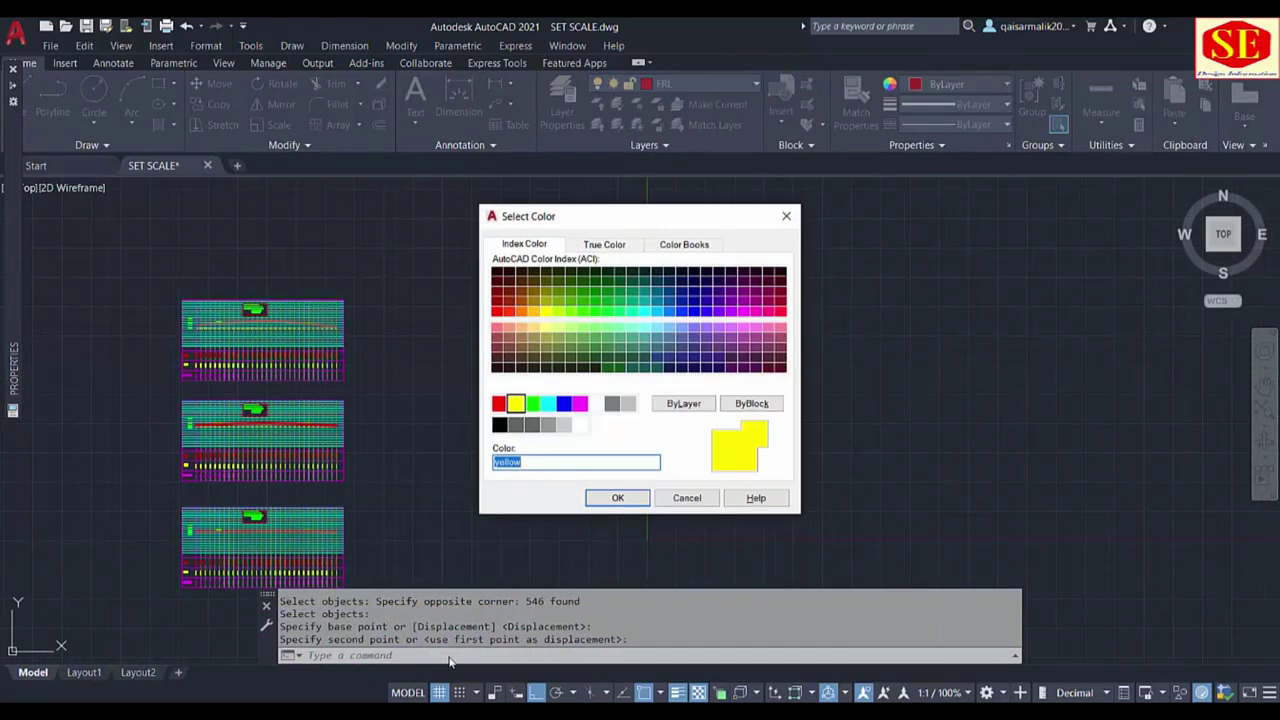
click(630, 497)
click(675, 86)
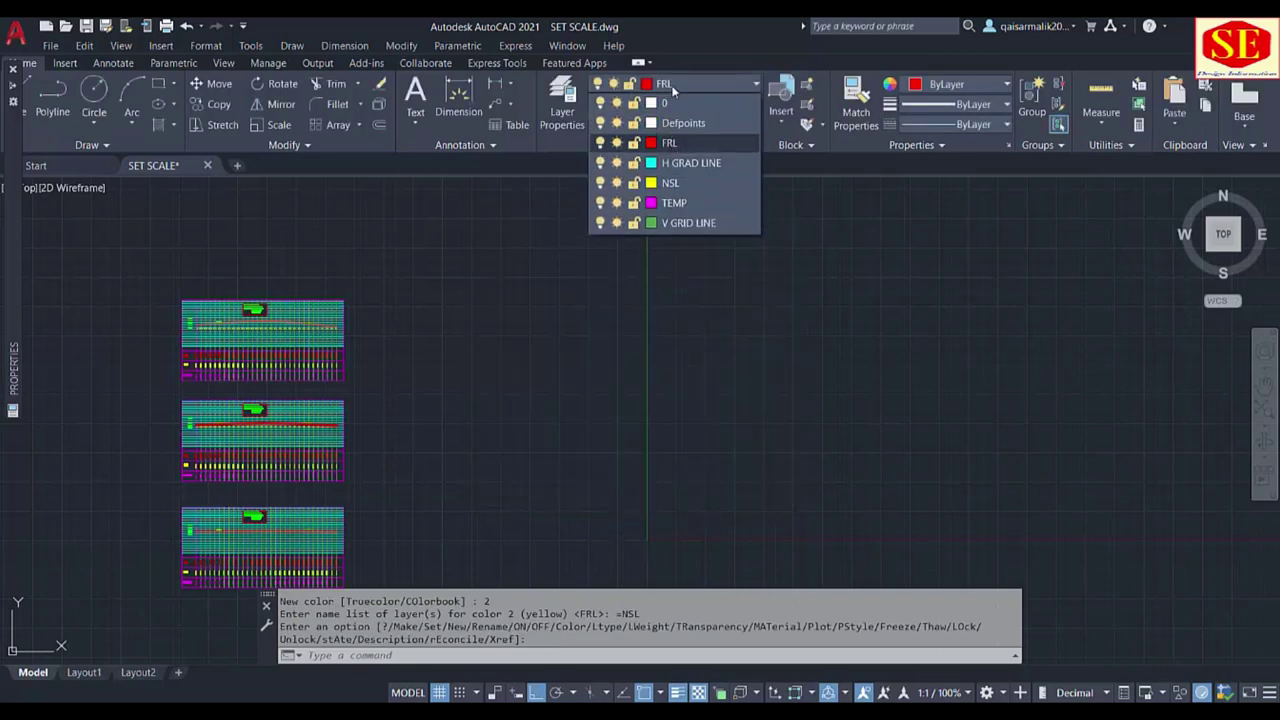
click(686, 187)
Draw a polyline through the pasted scaled NSL coordinates, ending at 3000,1050
click(478, 656)
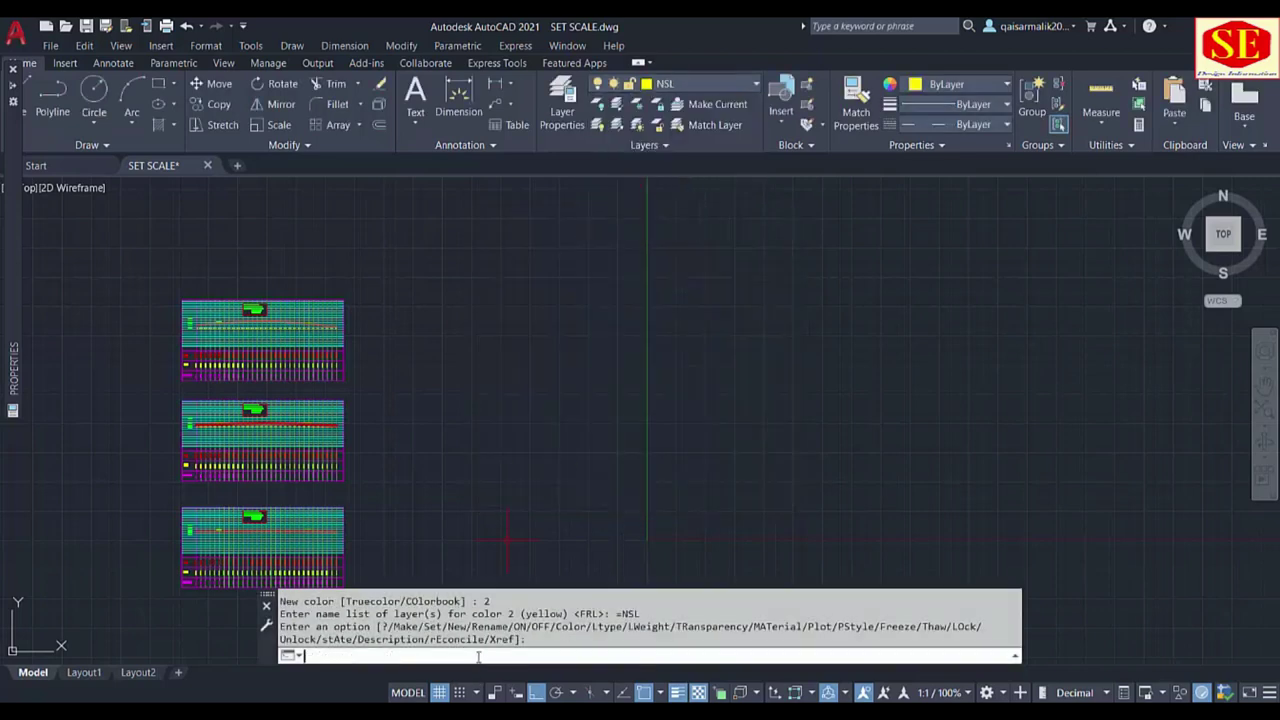
text(PL)
key(Return)
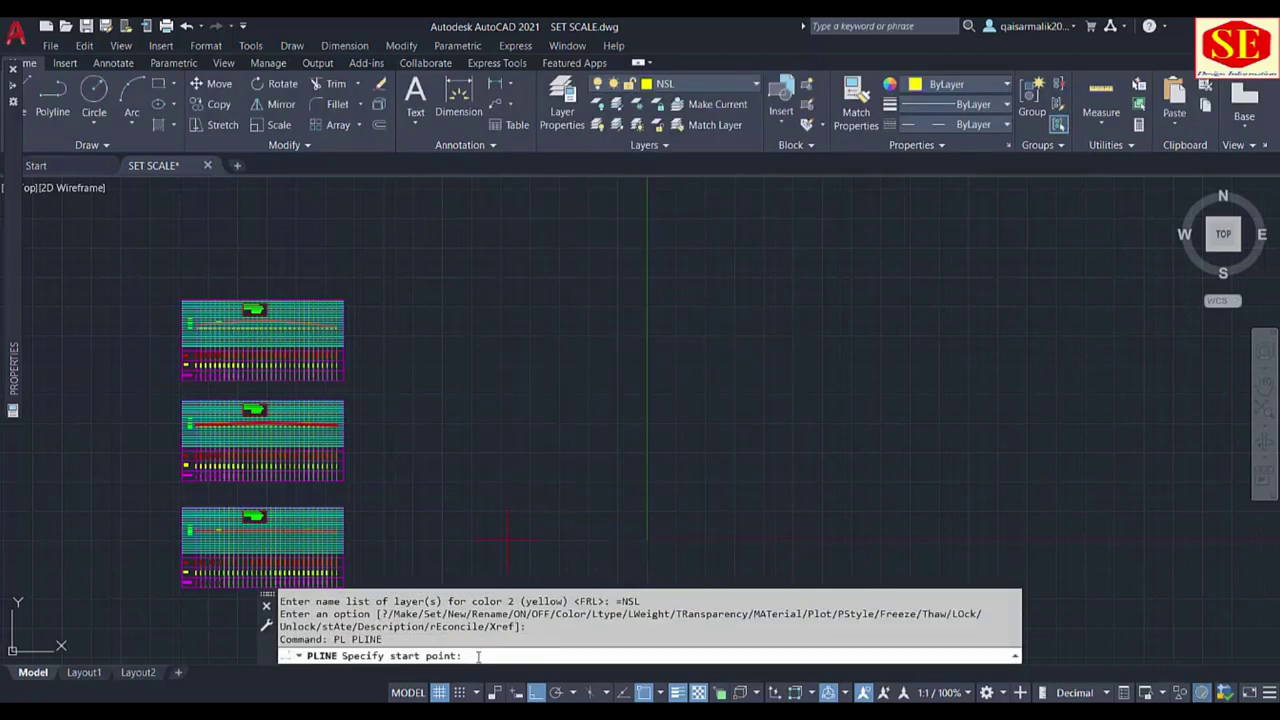
right_click(478, 660)
click(520, 582)
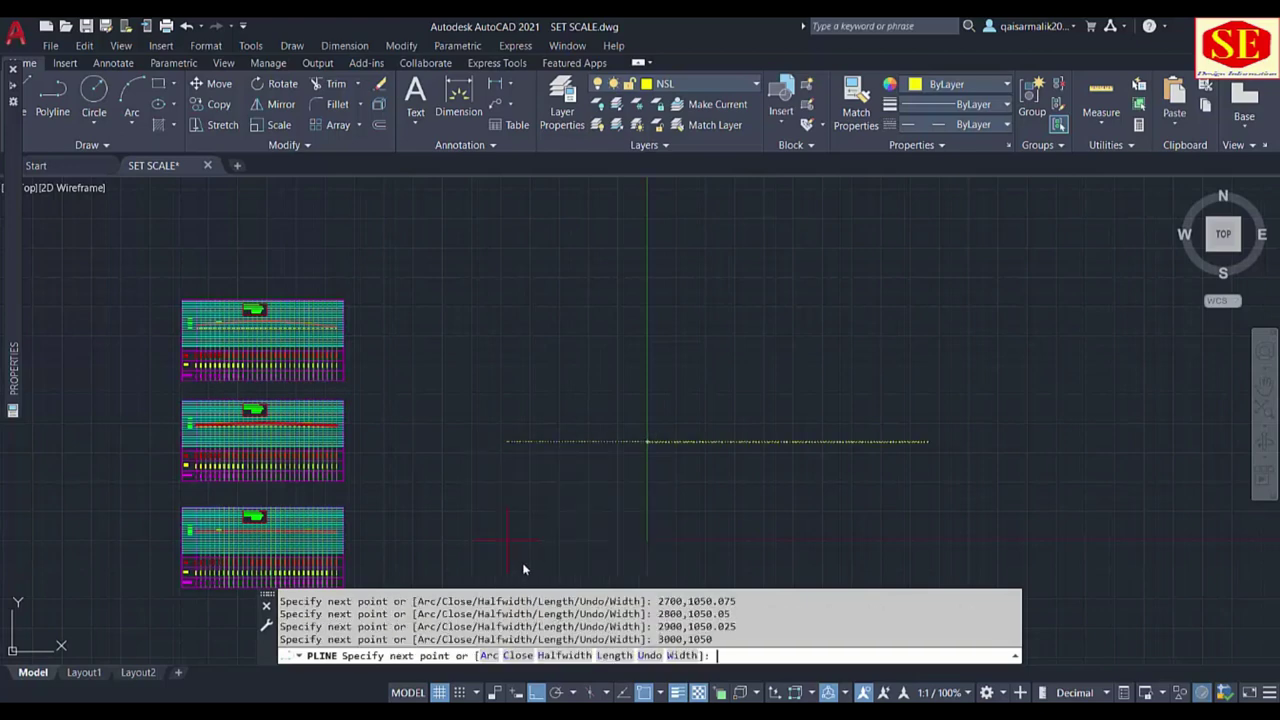
key(Escape)
scroll(886, 438, up, 4)
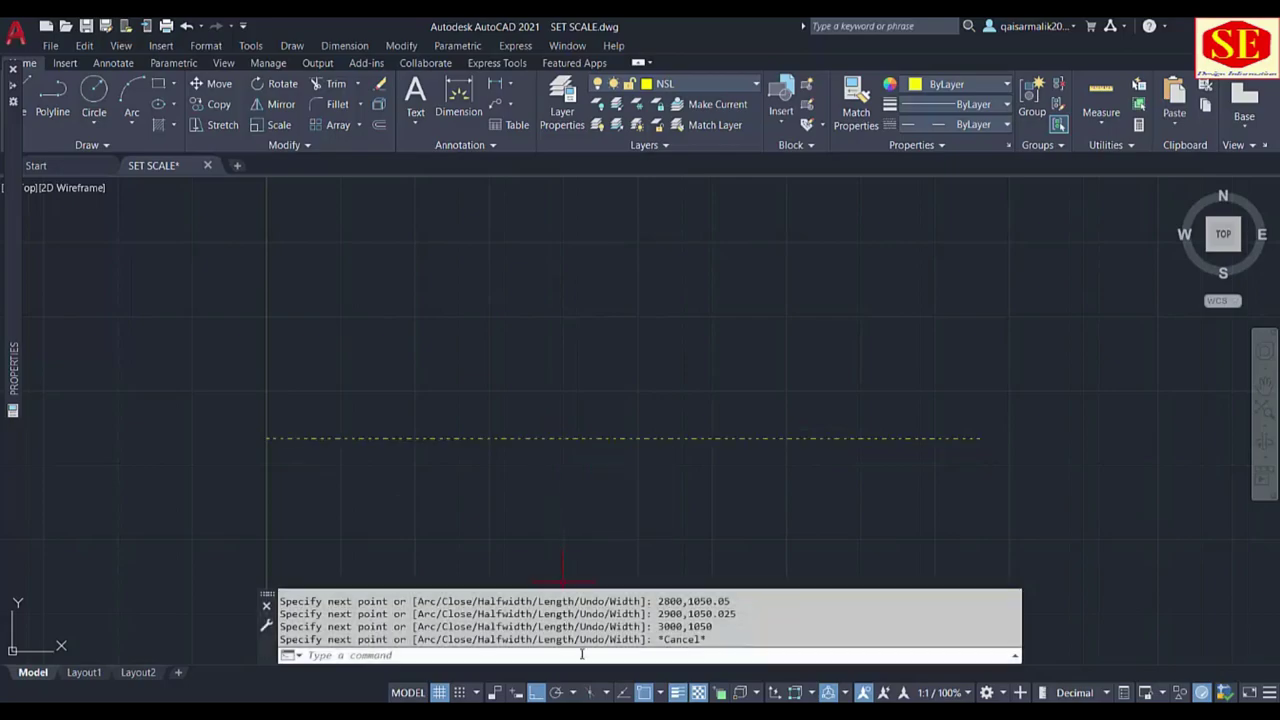
In Excel, select the scaled FRL coordinates in column N from N12 and copy them
key(alt+Tab)
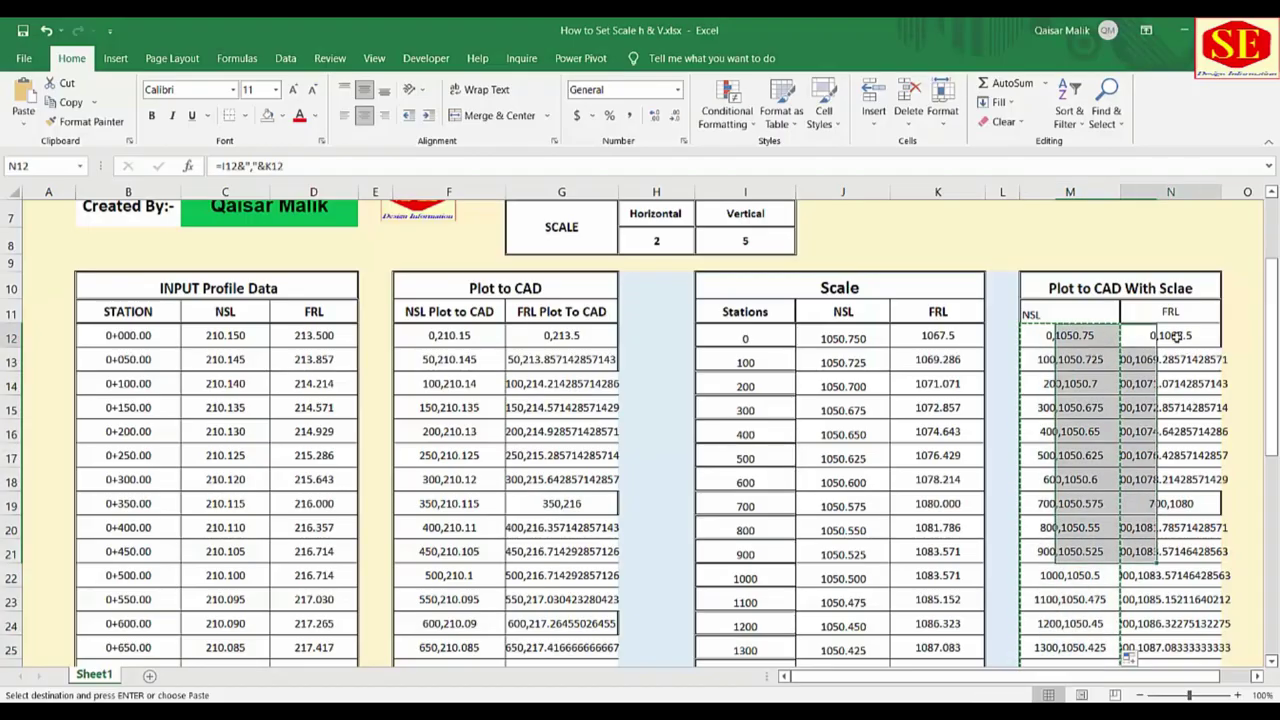
click(1176, 338)
double_click(1220, 348)
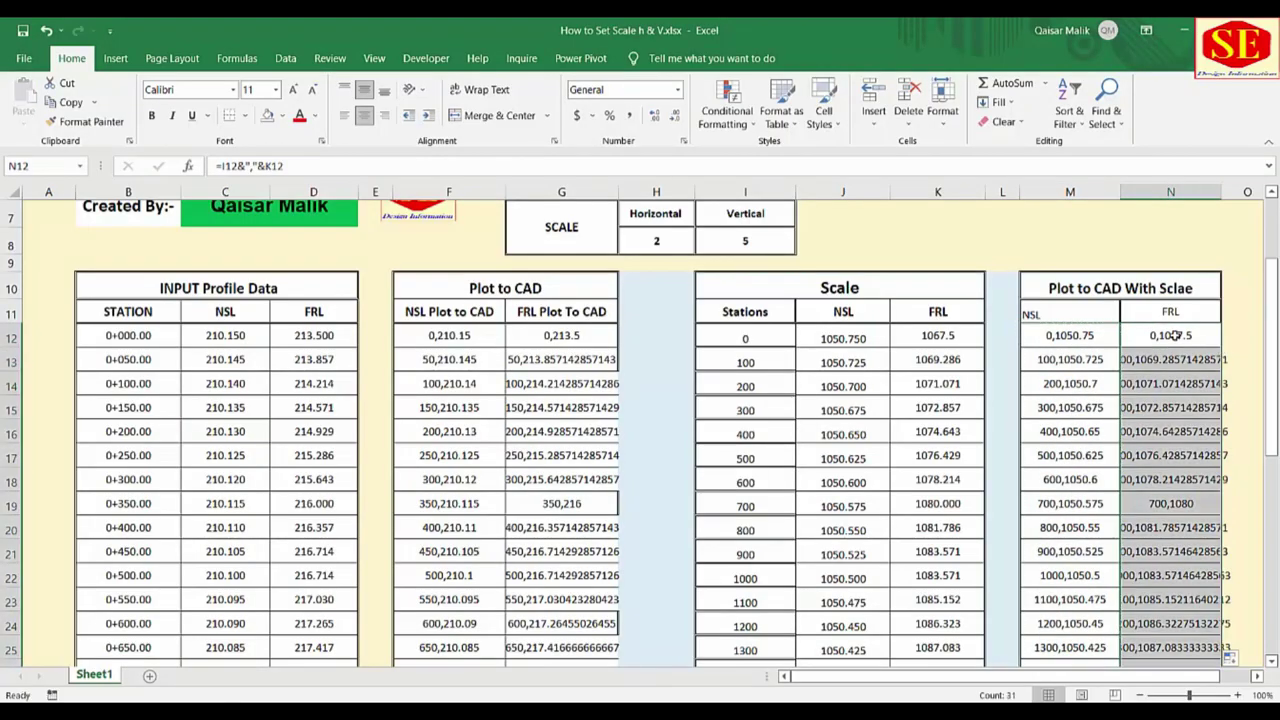
right_click(1176, 337)
click(1036, 354)
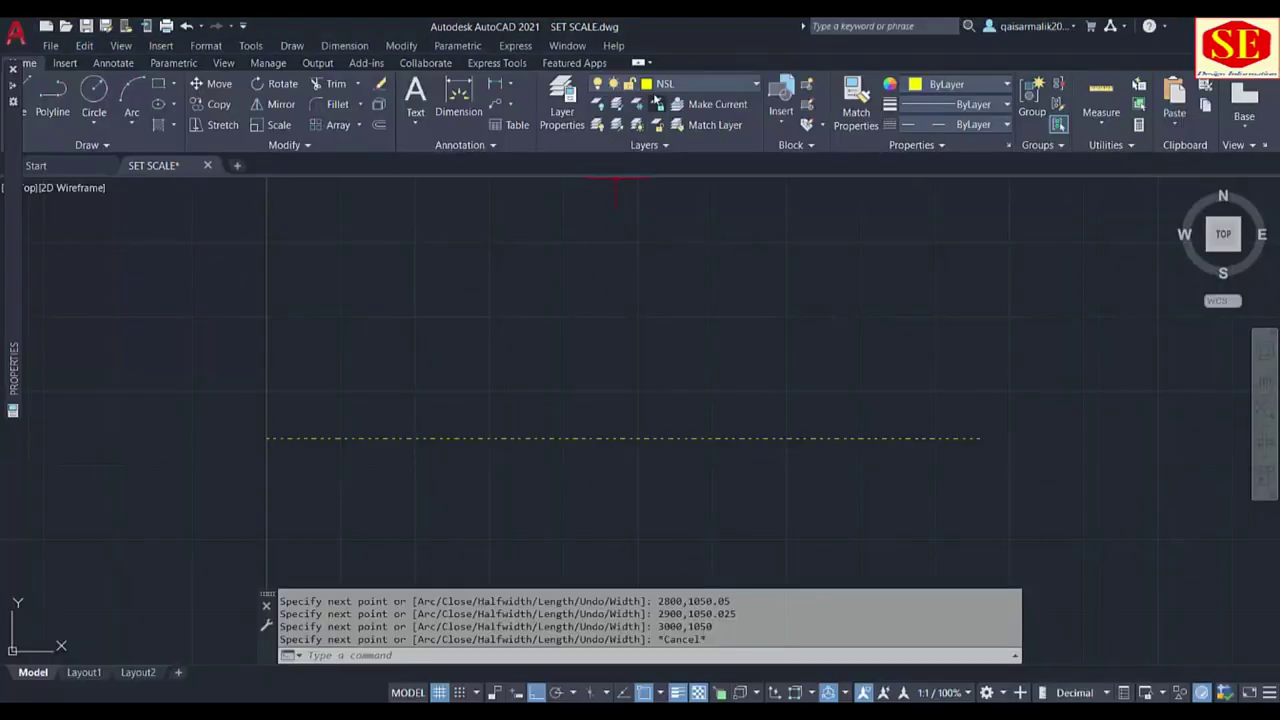
Make FRL the current layer, cancelling a stray paste at the command prompt
click(690, 84)
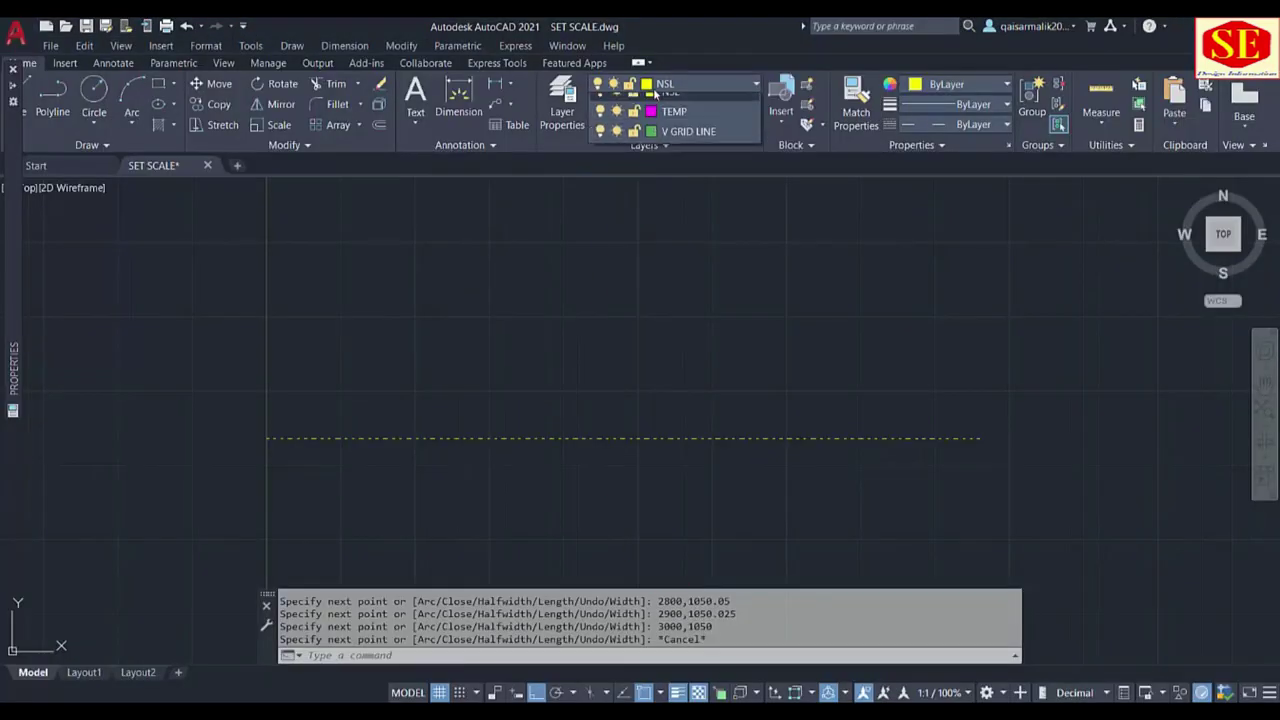
click(681, 142)
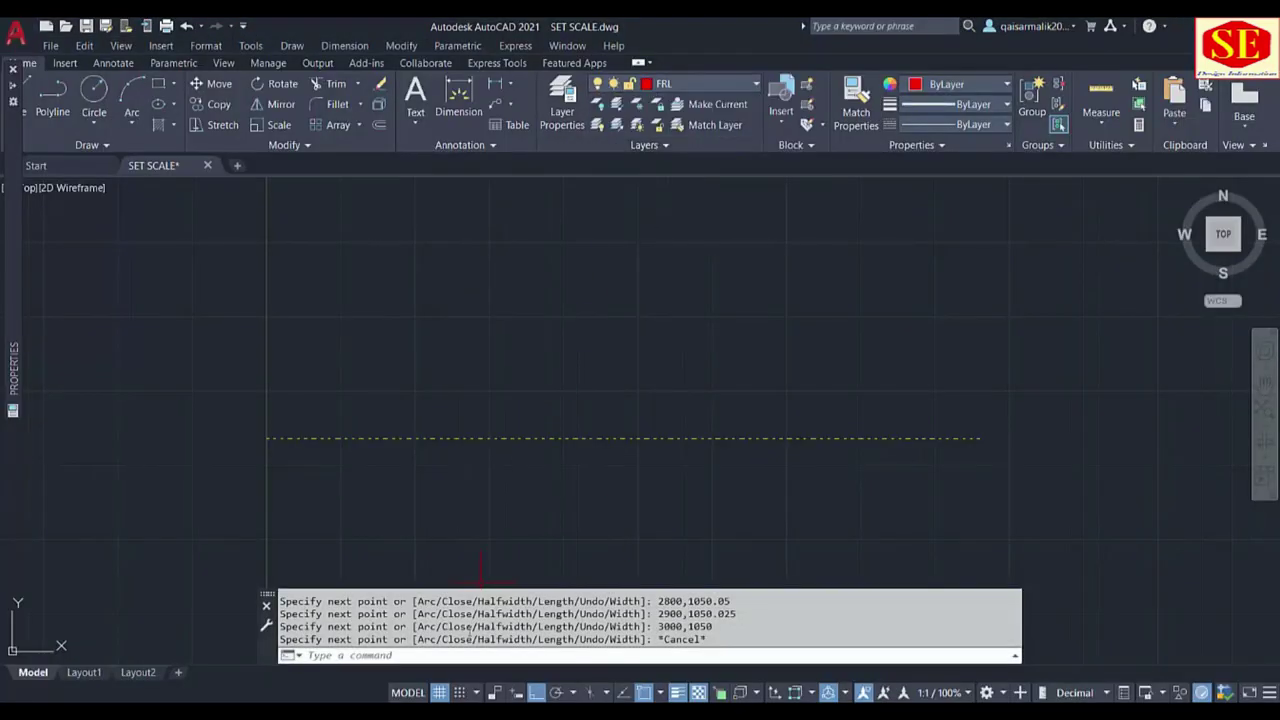
right_click(456, 656)
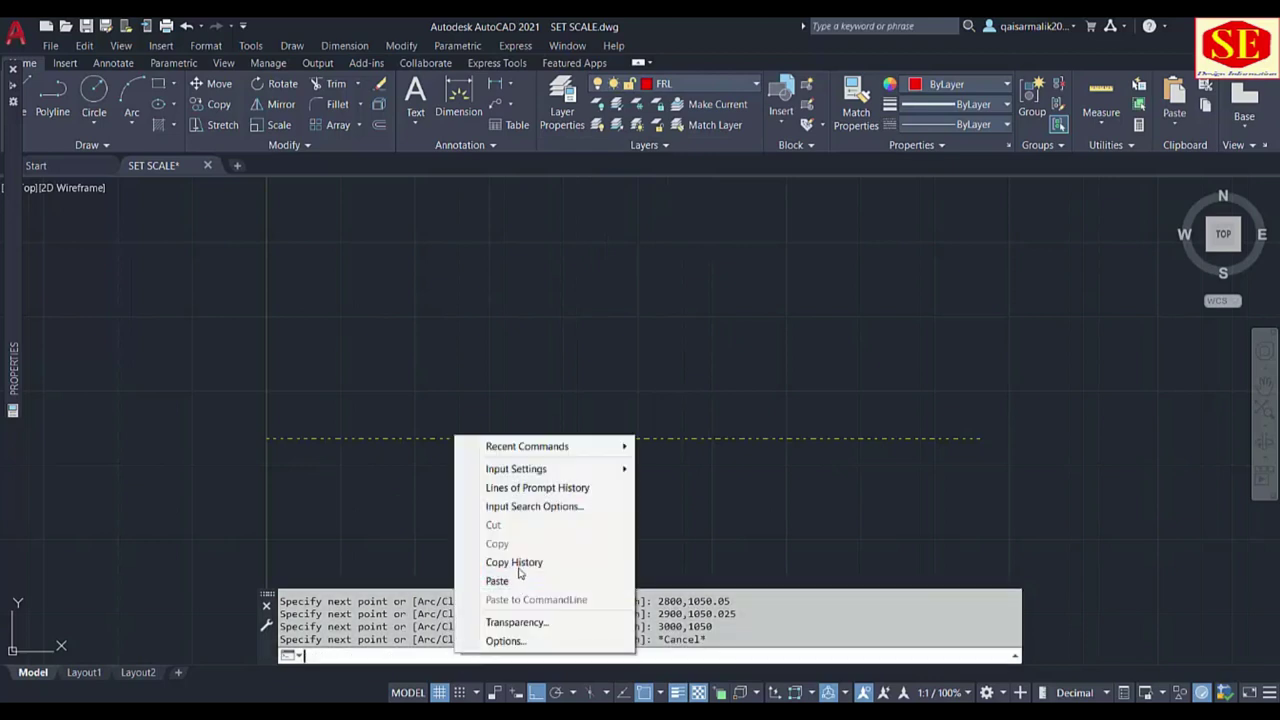
click(398, 532)
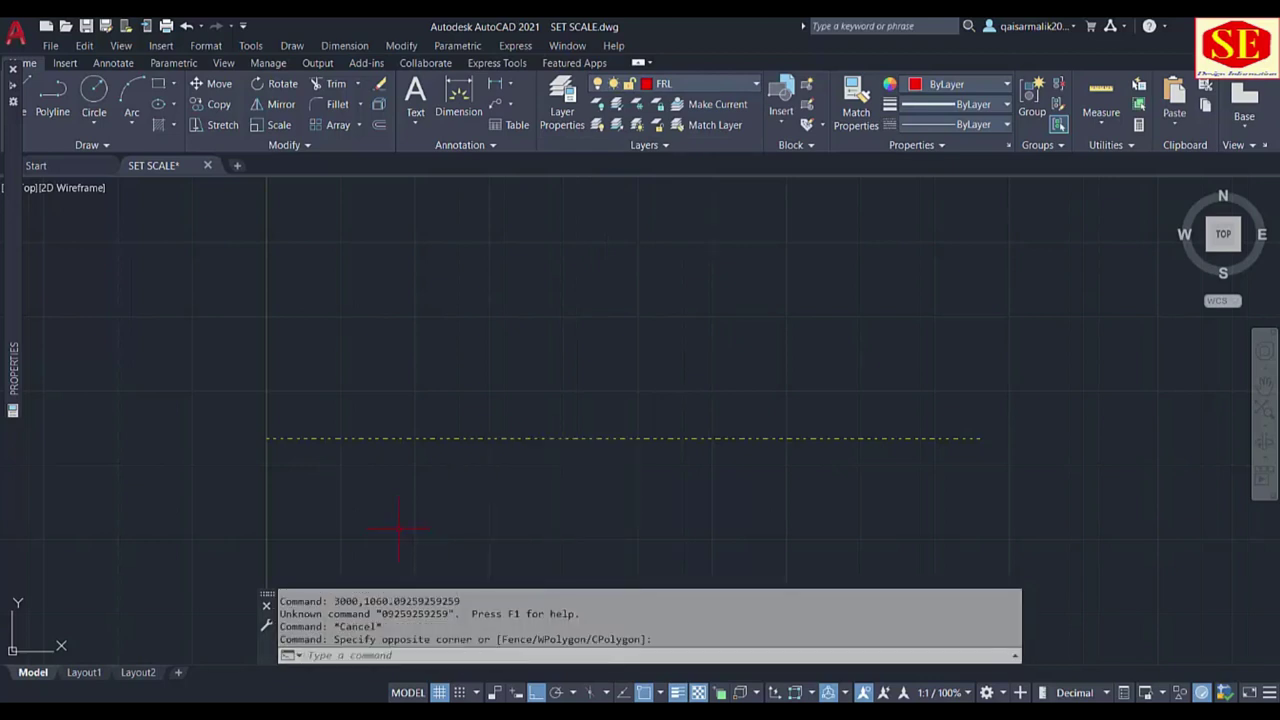
key(Escape)
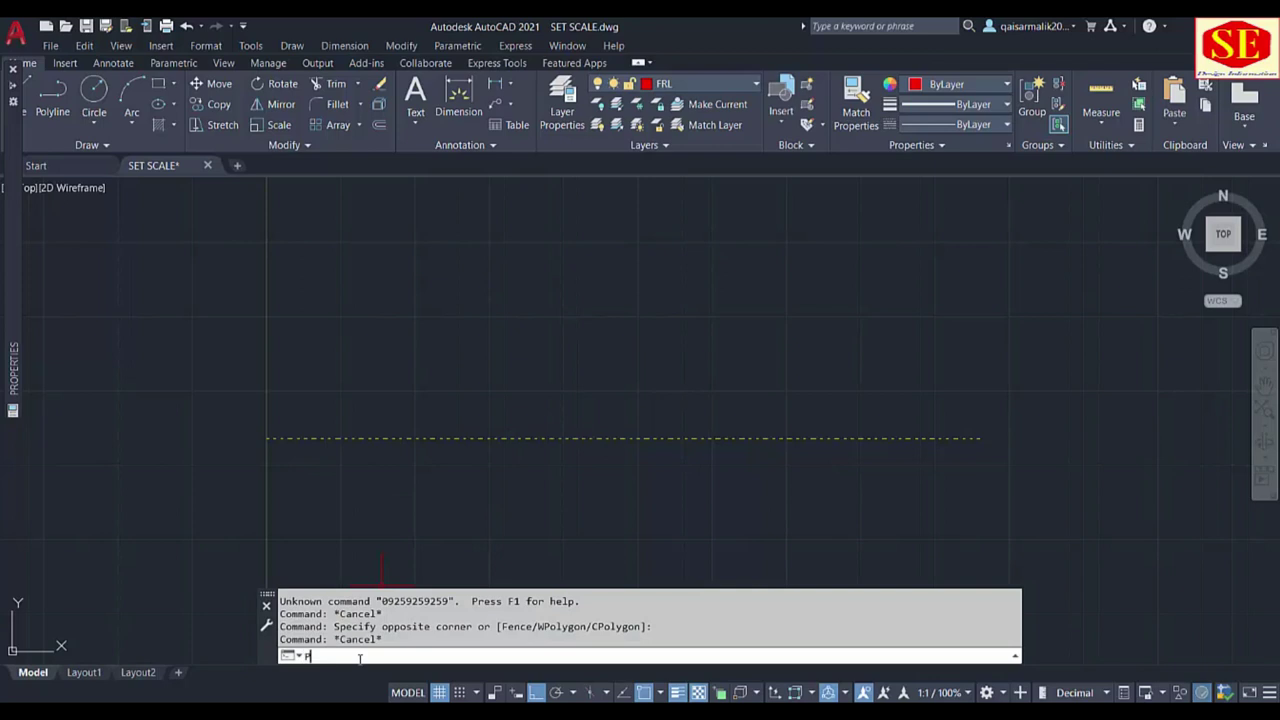
Draw the FRL polyline through the pasted scaled coordinates, ending at 3000,1060.09
text(L)
key(Return)
right_click(494, 651)
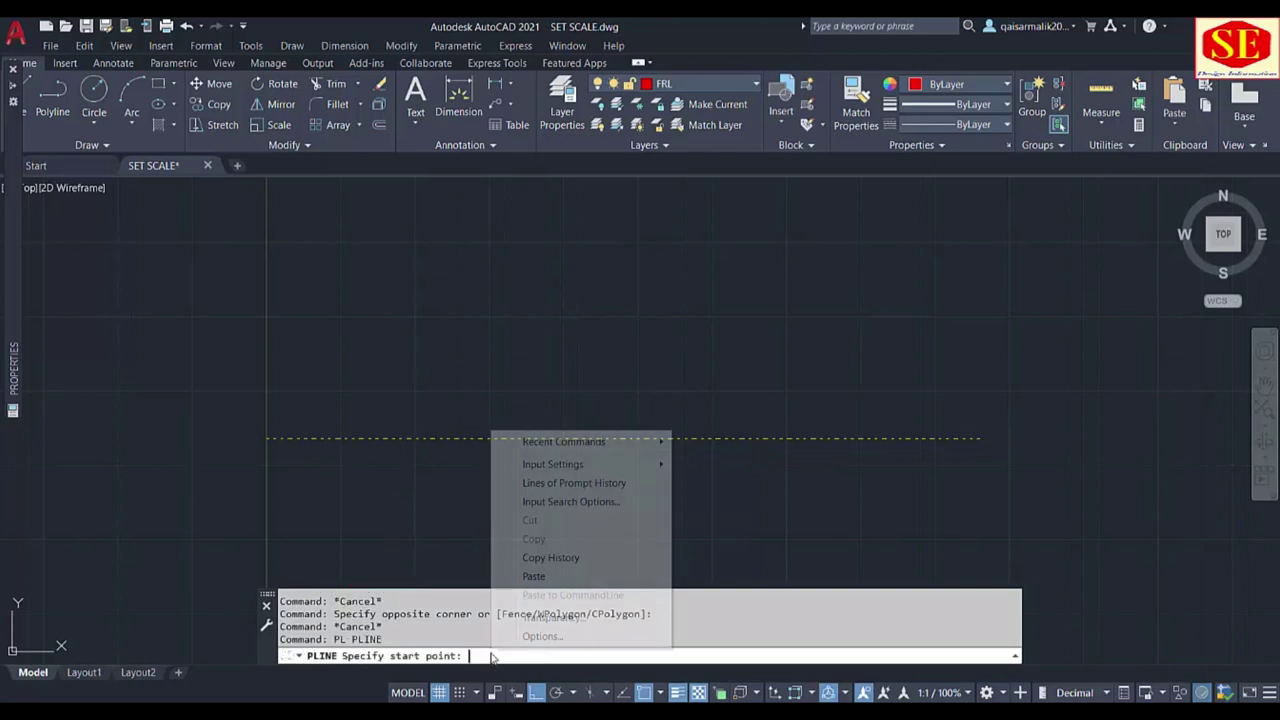
click(520, 574)
key(Escape)
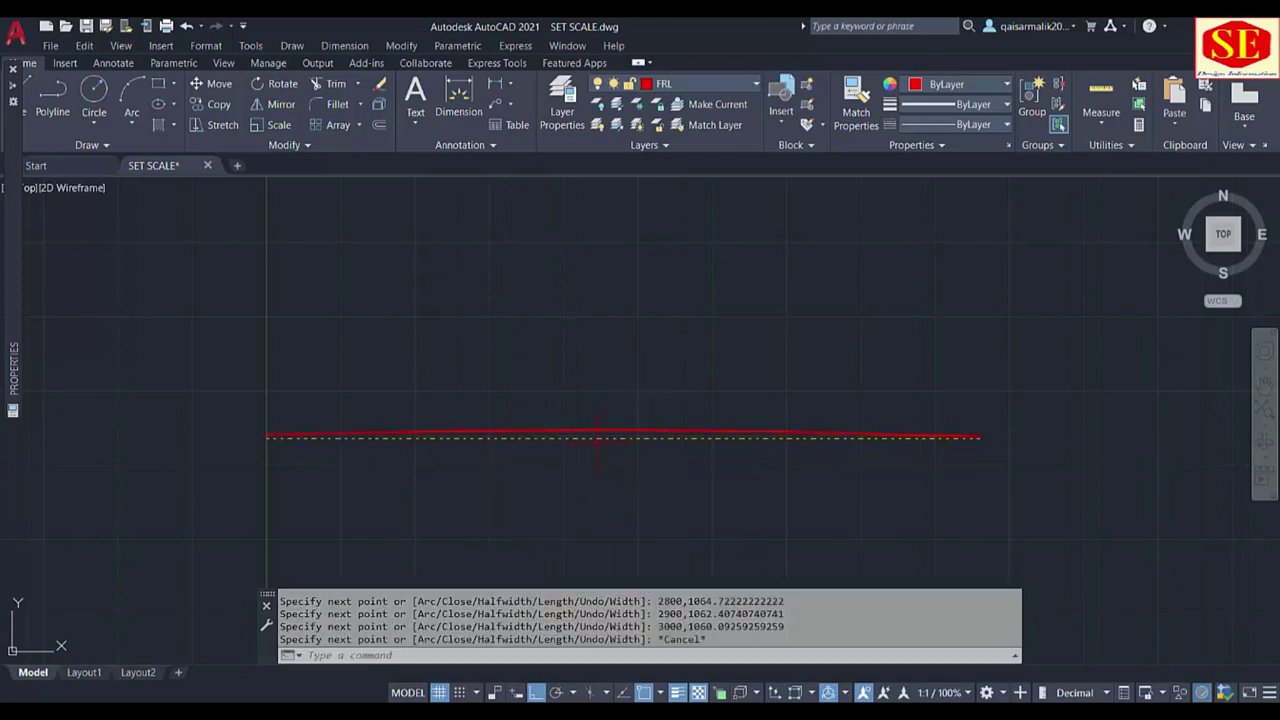
scroll(600, 440, up, 2)
scroll(600, 440, down, 2)
middle_drag(603, 442, 848, 347)
scroll(848, 347, down, 4)
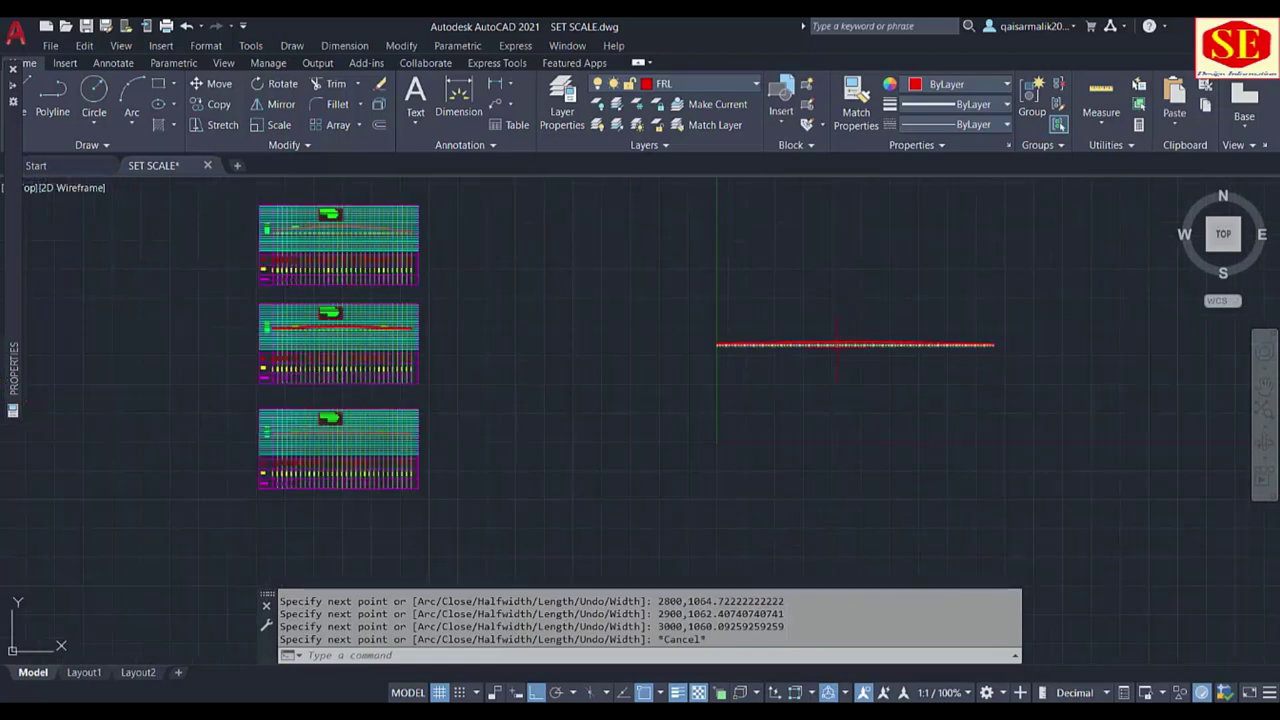
scroll(215, 320, up, 4)
scroll(487, 330, up, 4)
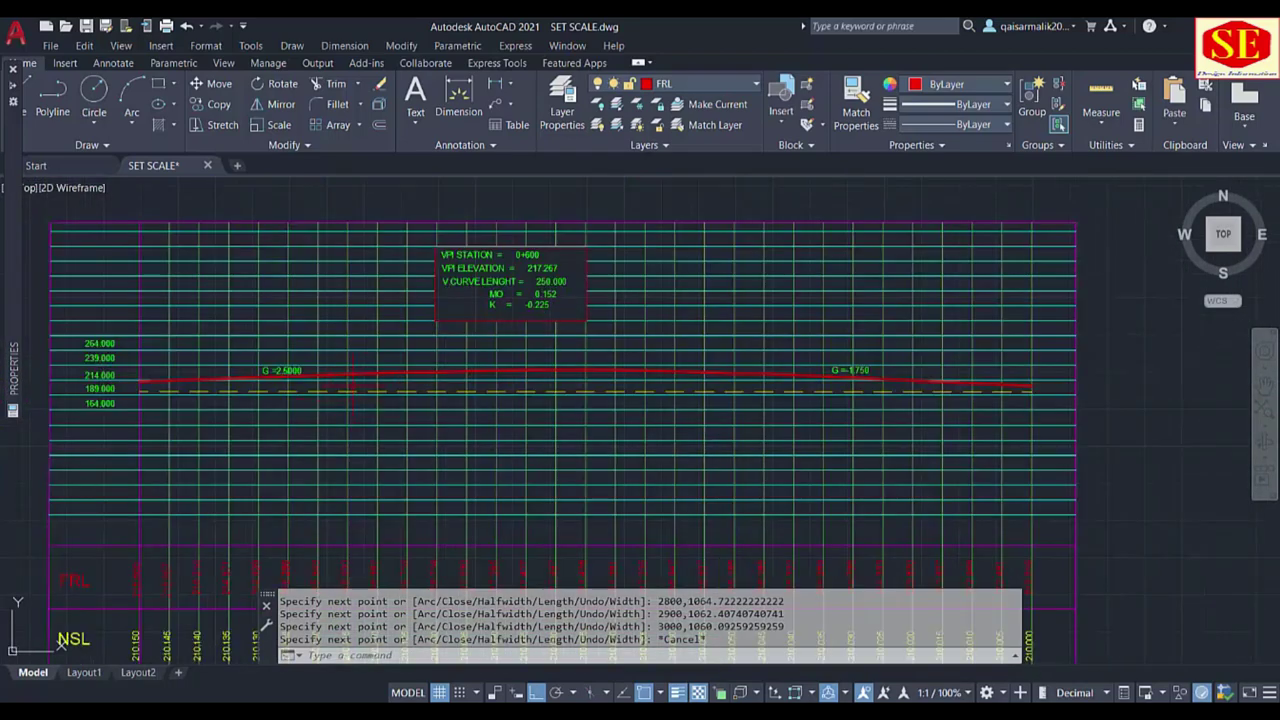
scroll(562, 350, up, 4)
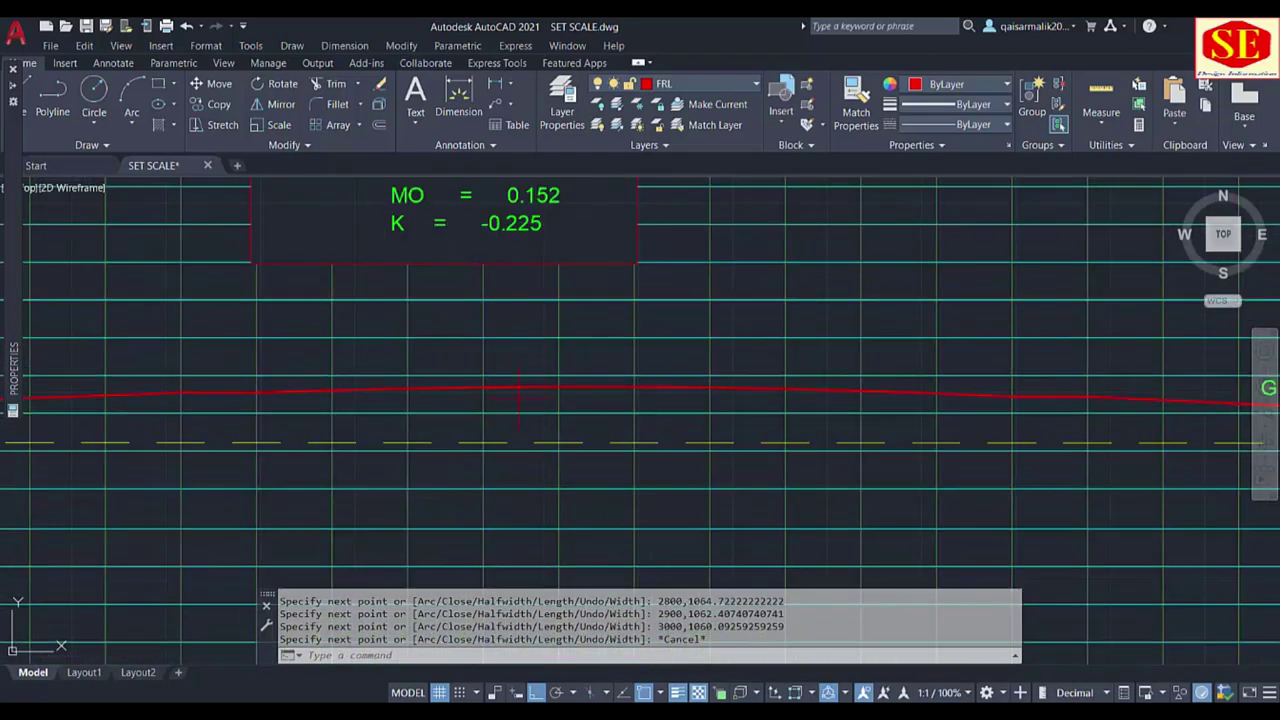
scroll(507, 412, down, 9)
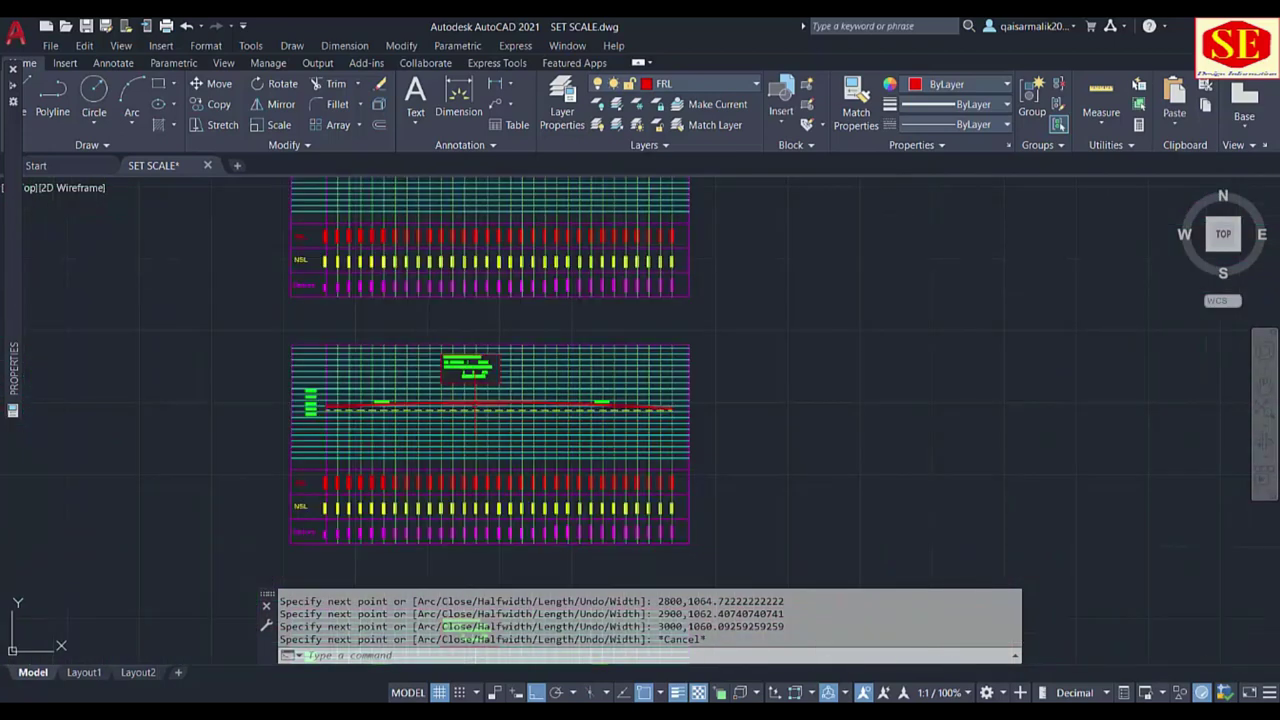
scroll(464, 405, up, 4)
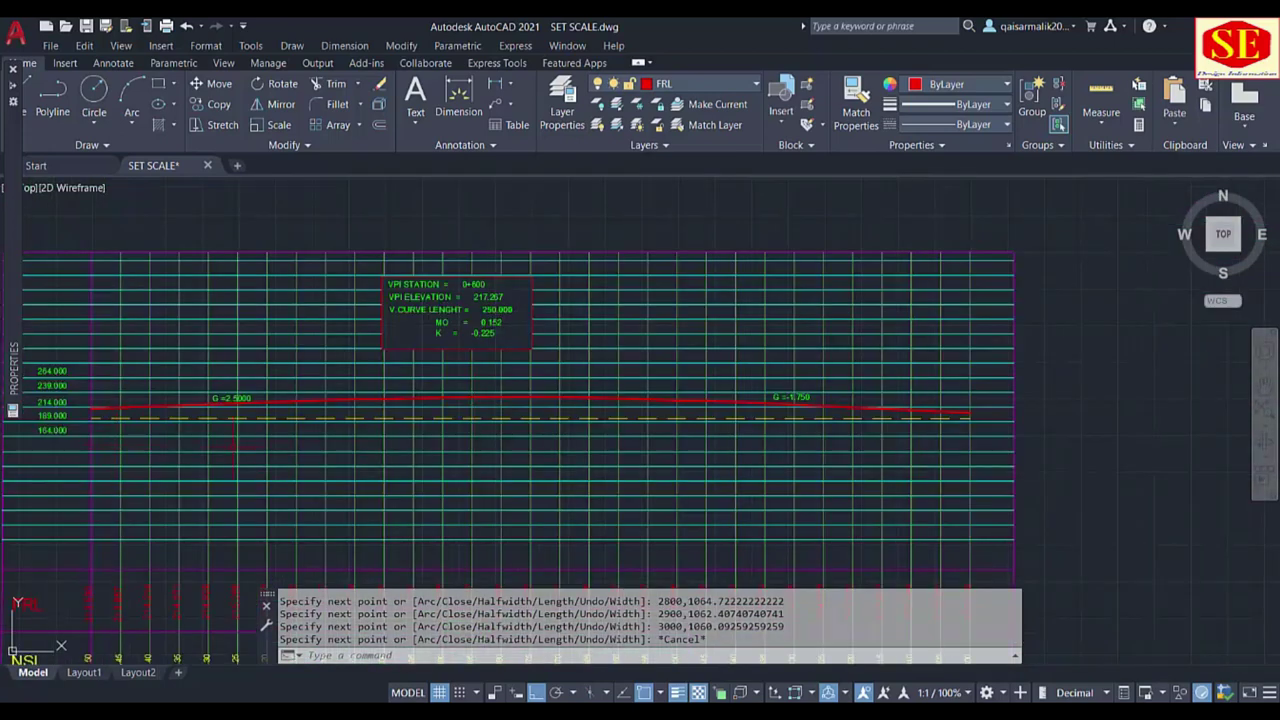
scroll(255, 381, up, 3)
scroll(258, 418, down, 2)
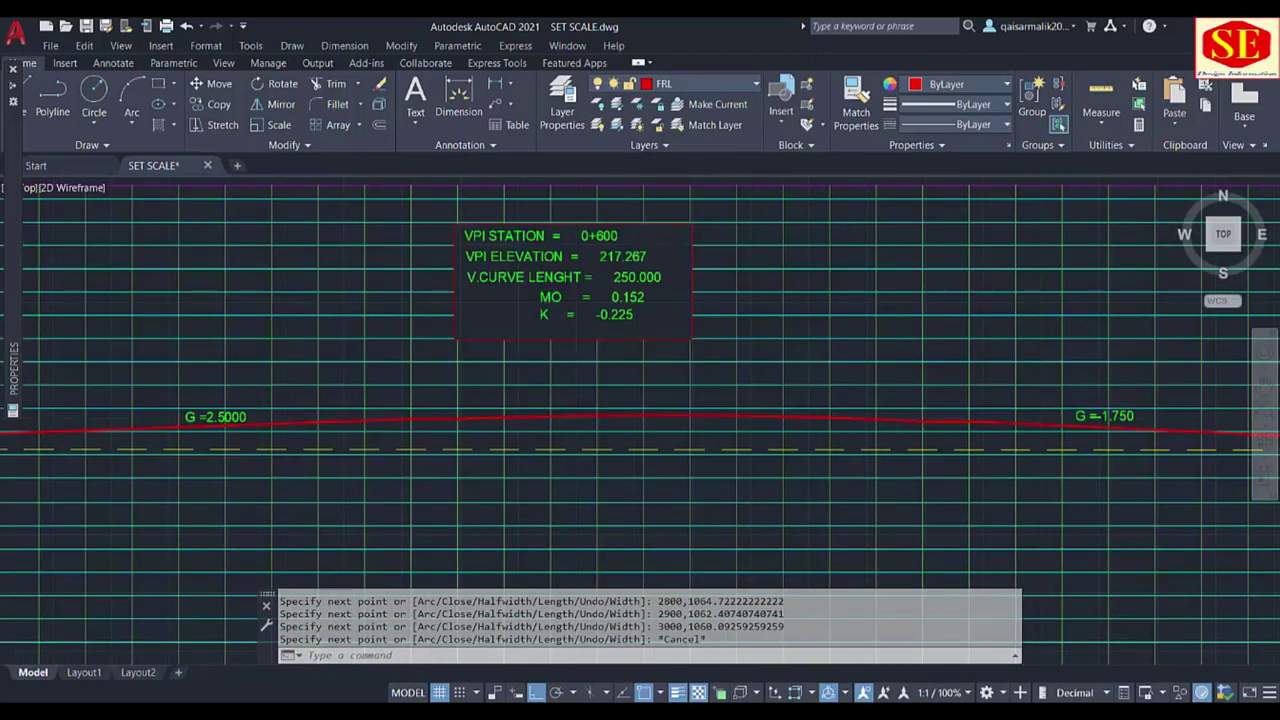
scroll(258, 418, down, 3)
scroll(406, 394, up, 3)
scroll(616, 397, up, 2)
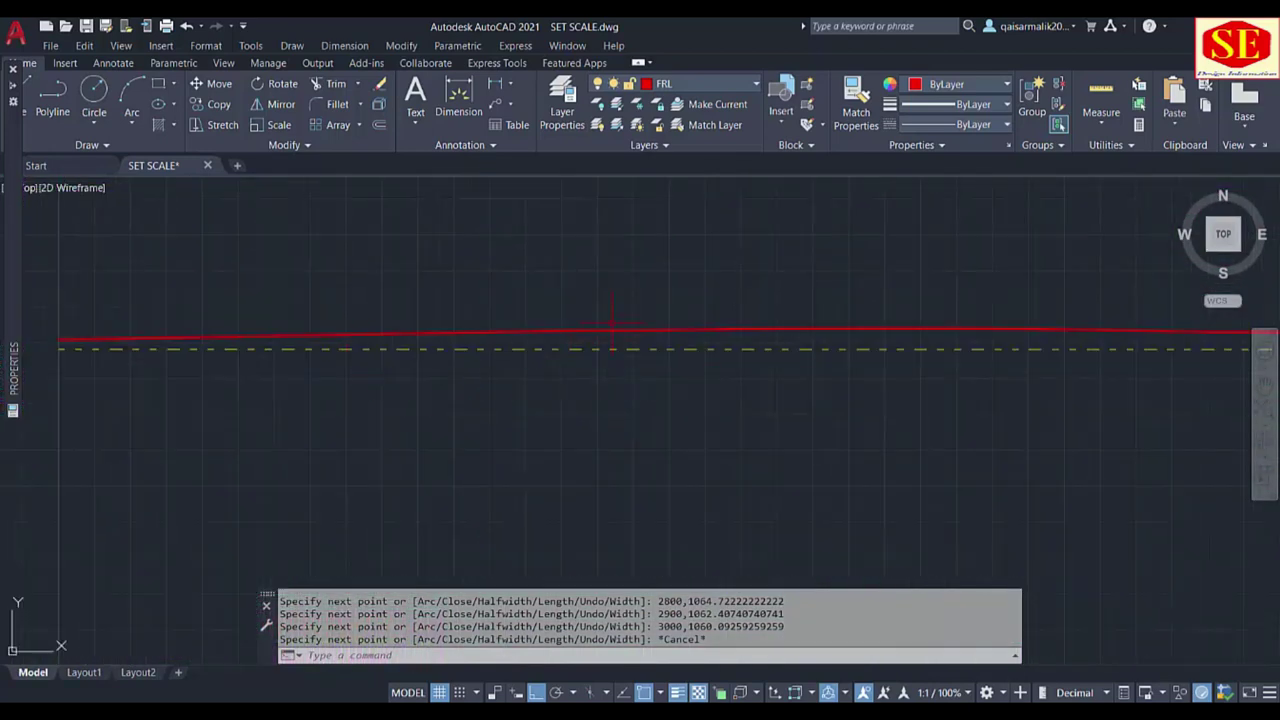
scroll(596, 337, down, 3)
scroll(145, 330, up, 2)
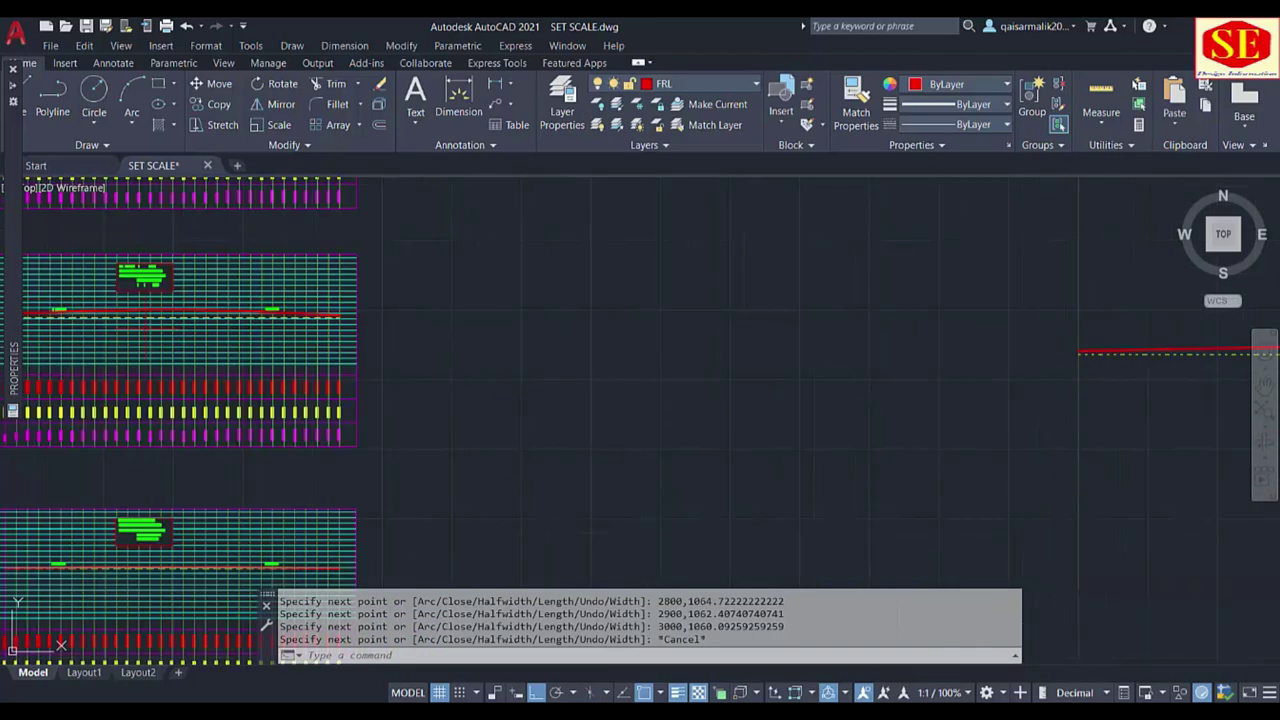
Copy the red FRL and dashed NSL lines to two positions, one lower and one upper
text(co)
key(Return)
scroll(170, 320, up, 4)
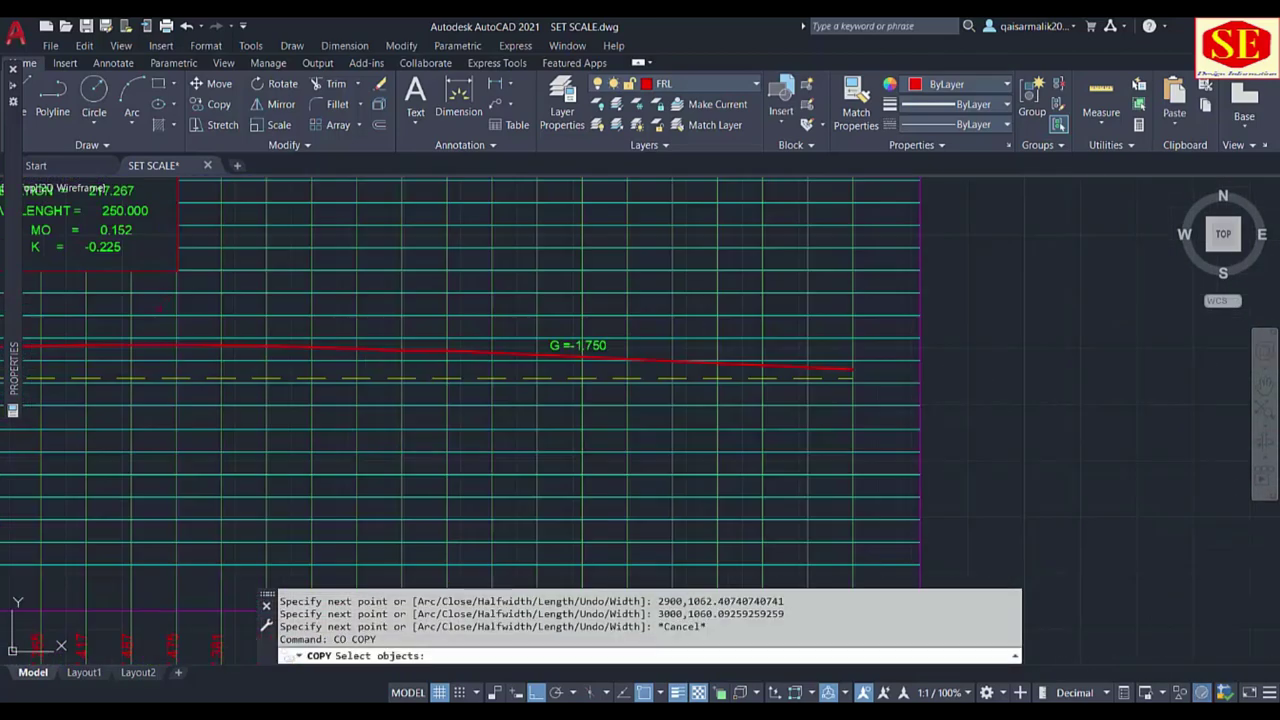
click(157, 346)
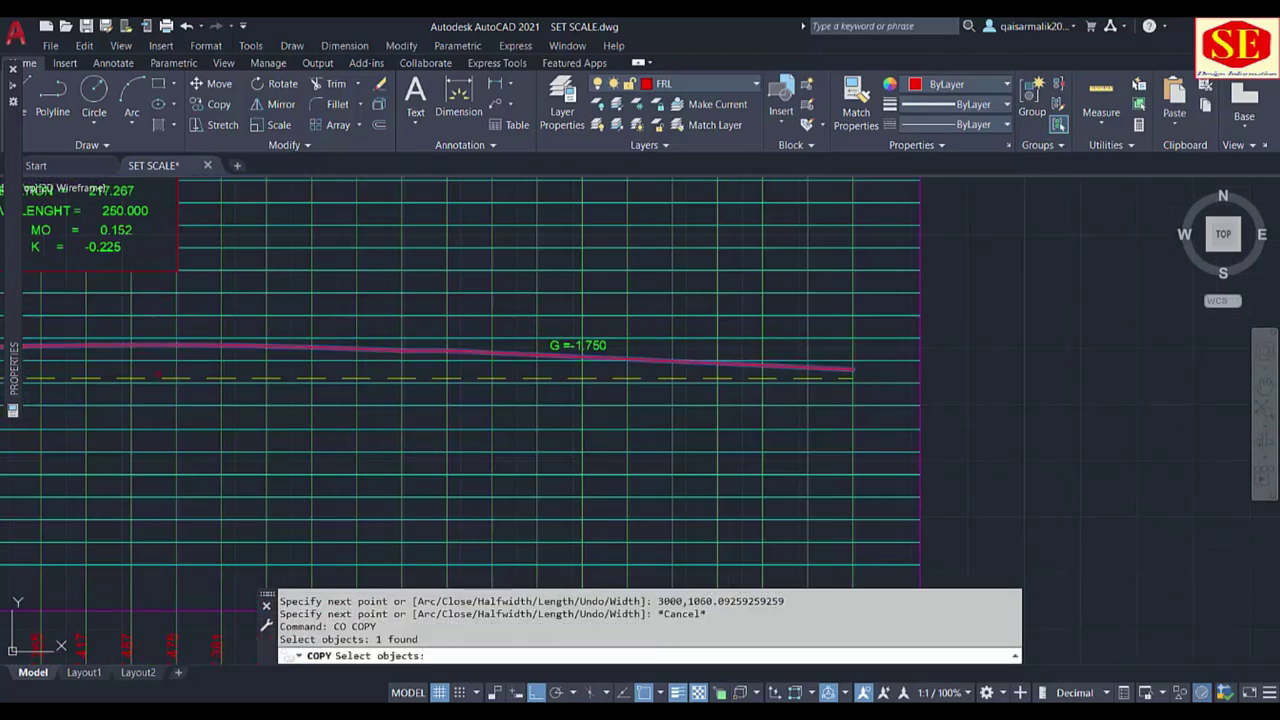
click(183, 377)
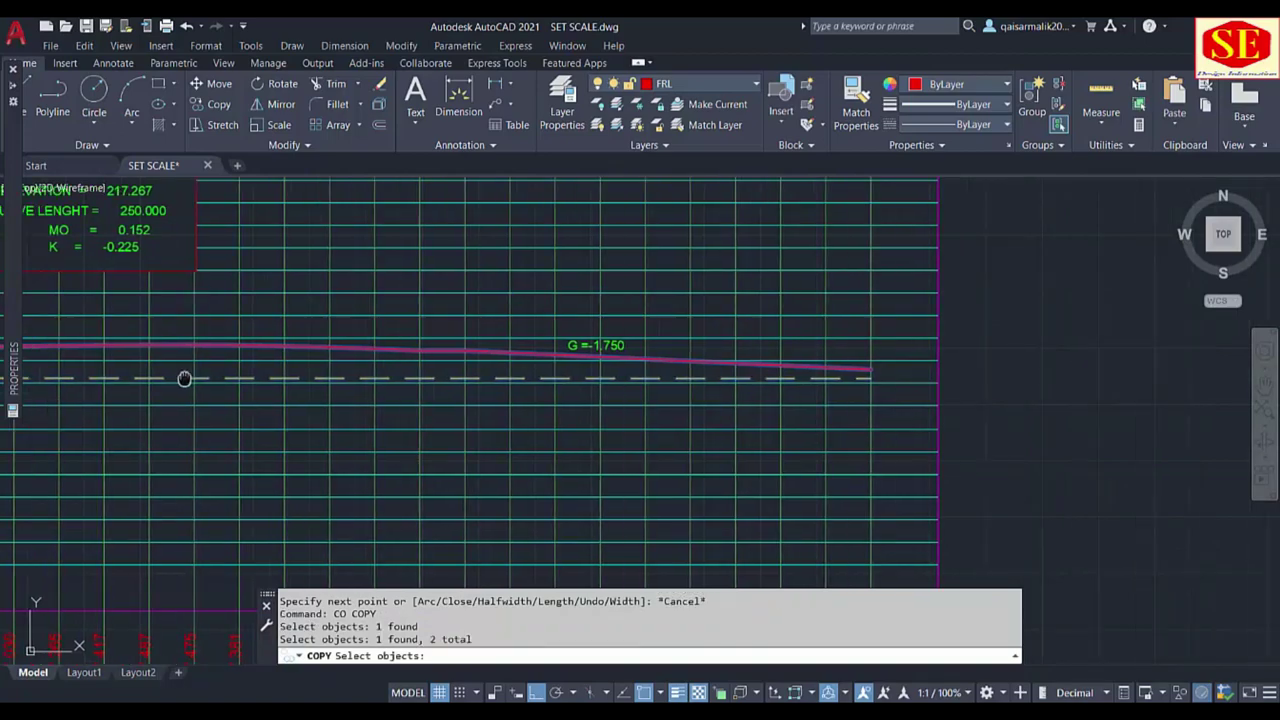
middle_drag(183, 377, 600, 380)
scroll(330, 380, up, 2)
key(Return)
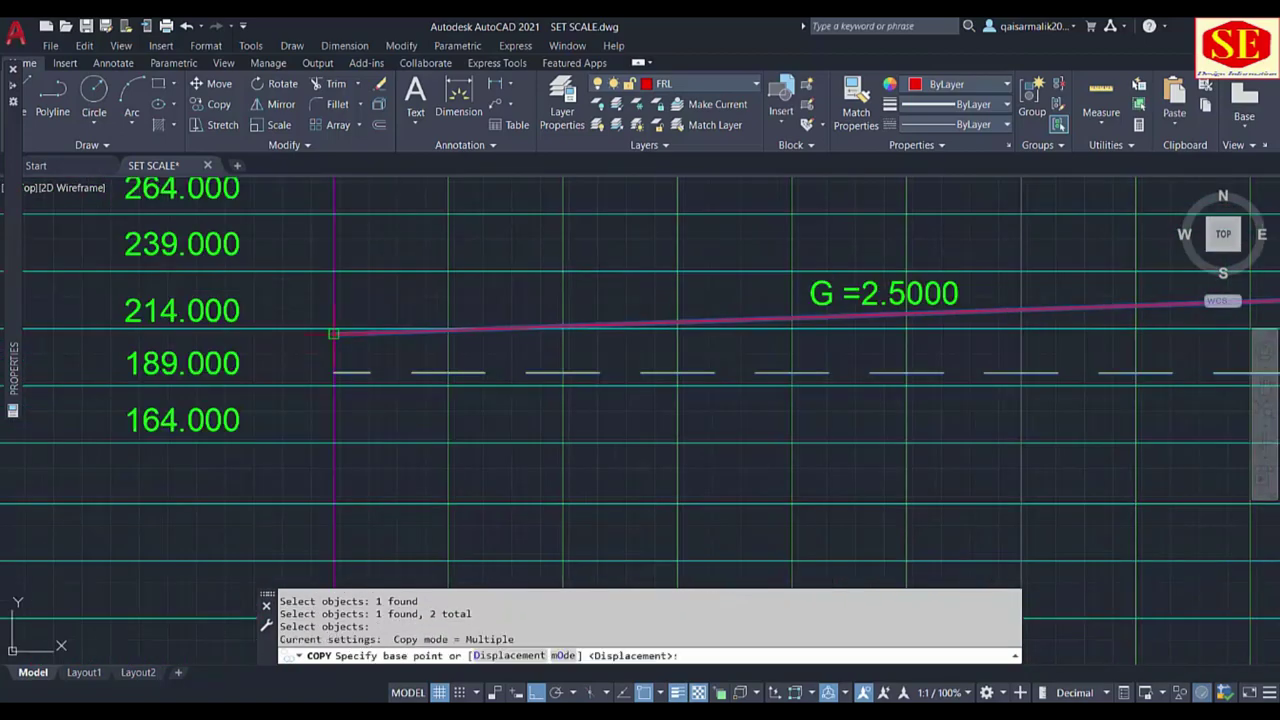
click(336, 333)
scroll(337, 333, down, 3)
scroll(600, 400, up, 5)
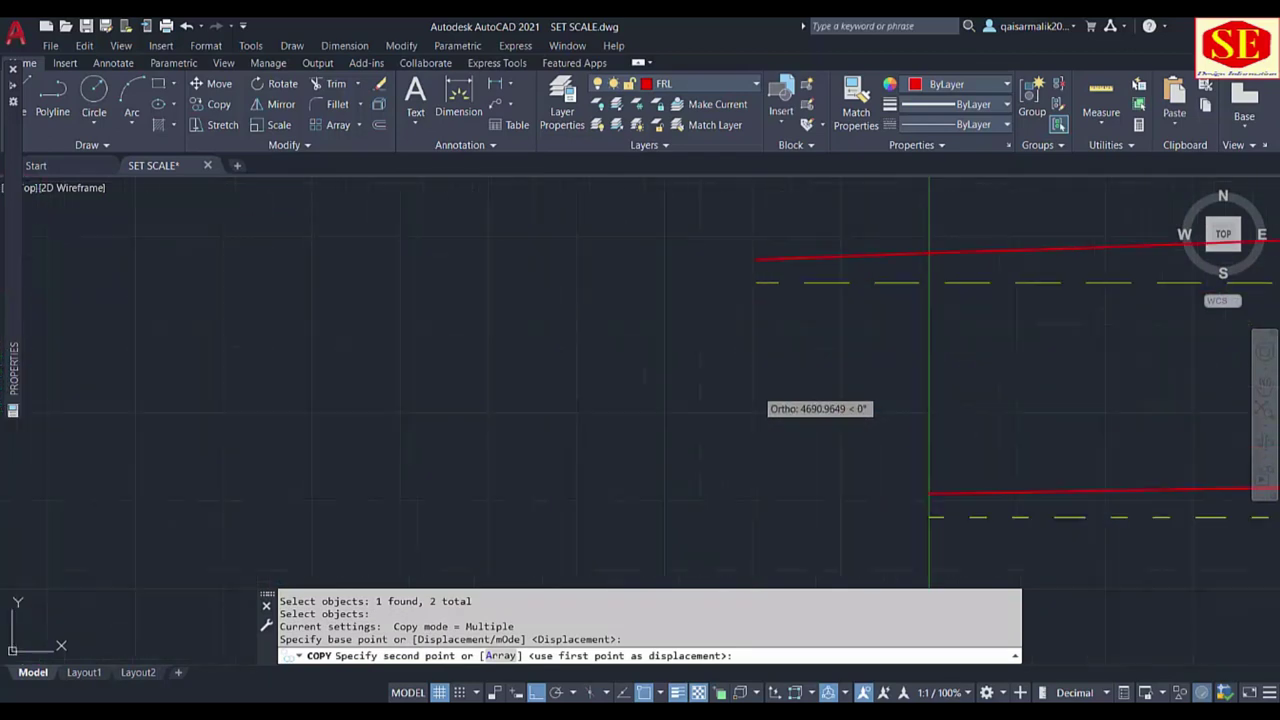
click(929, 491)
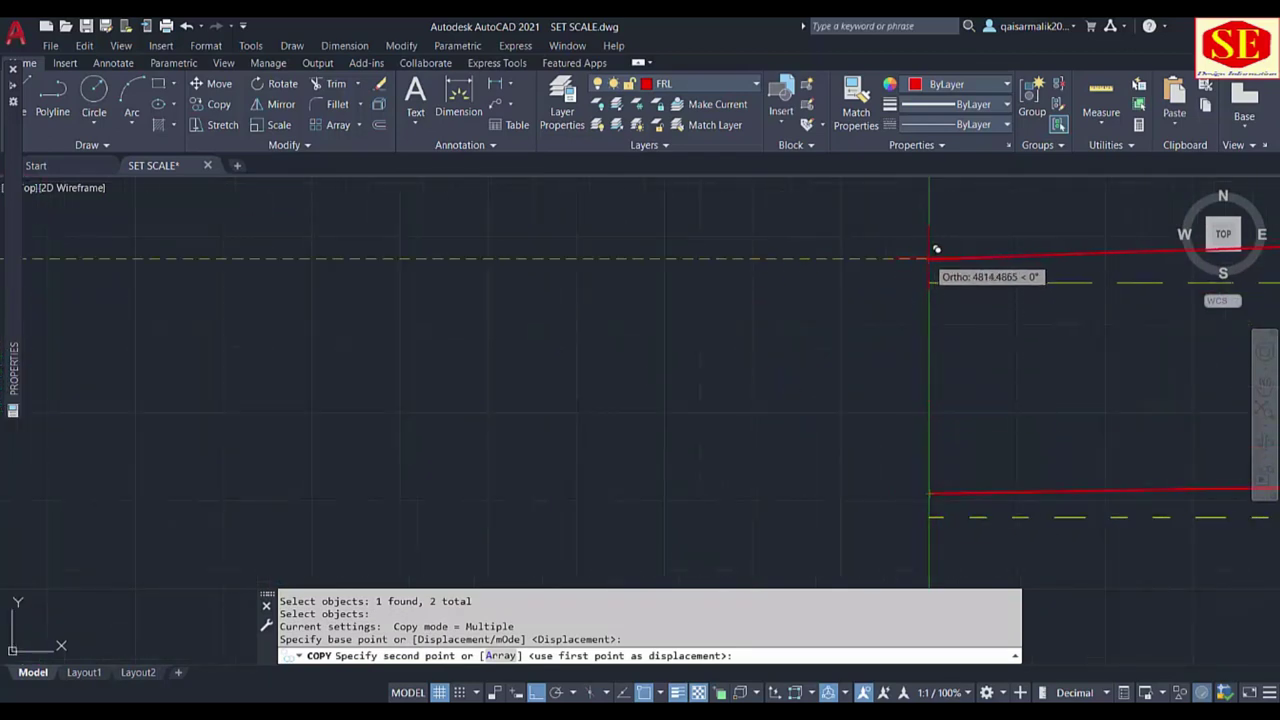
click(930, 259)
key(Escape)
Erase the shorter upper pair of copied profile lines
scroll(357, 382, down, 6)
middle_drag(800, 345, 643, 345)
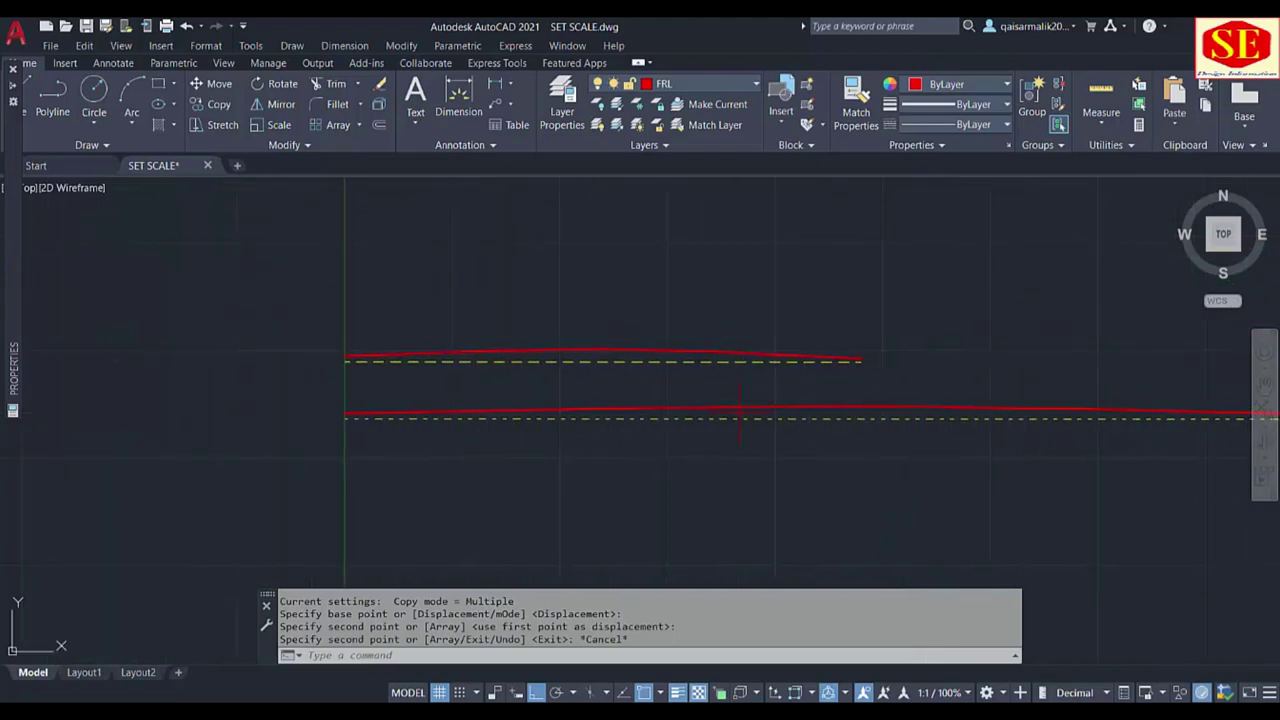
scroll(643, 340, down, 2)
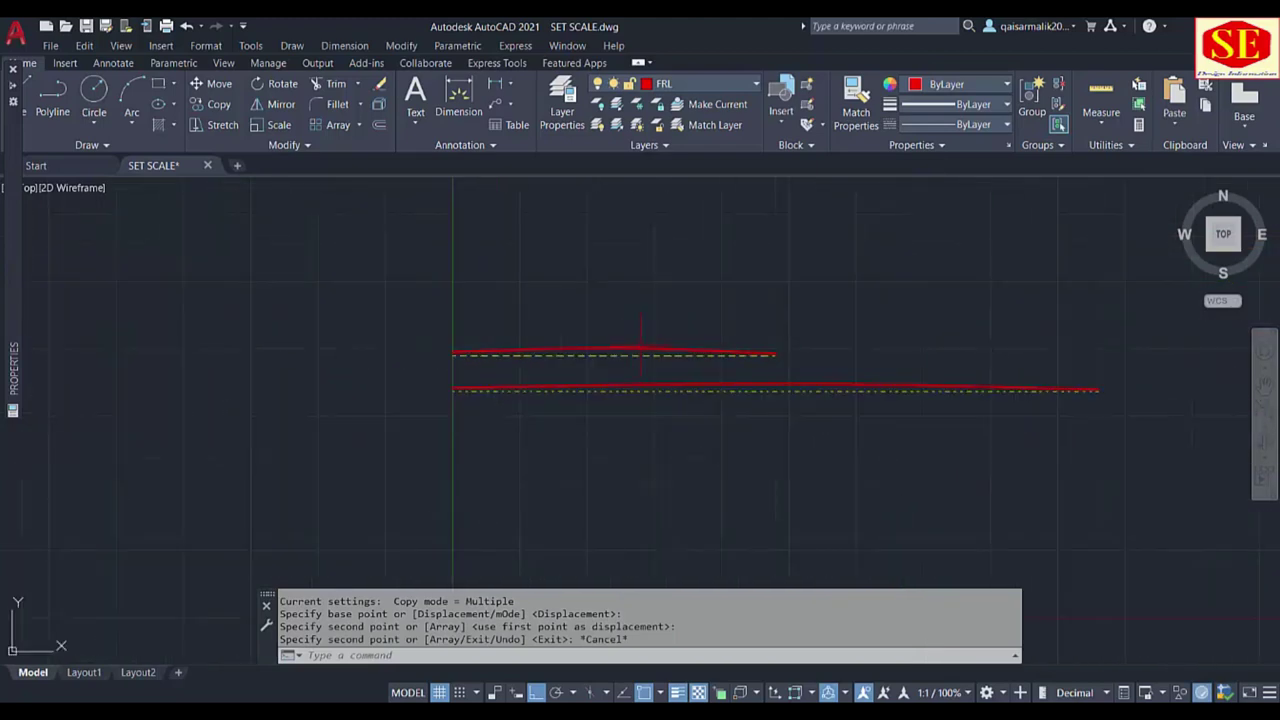
scroll(1153, 362, up, 2)
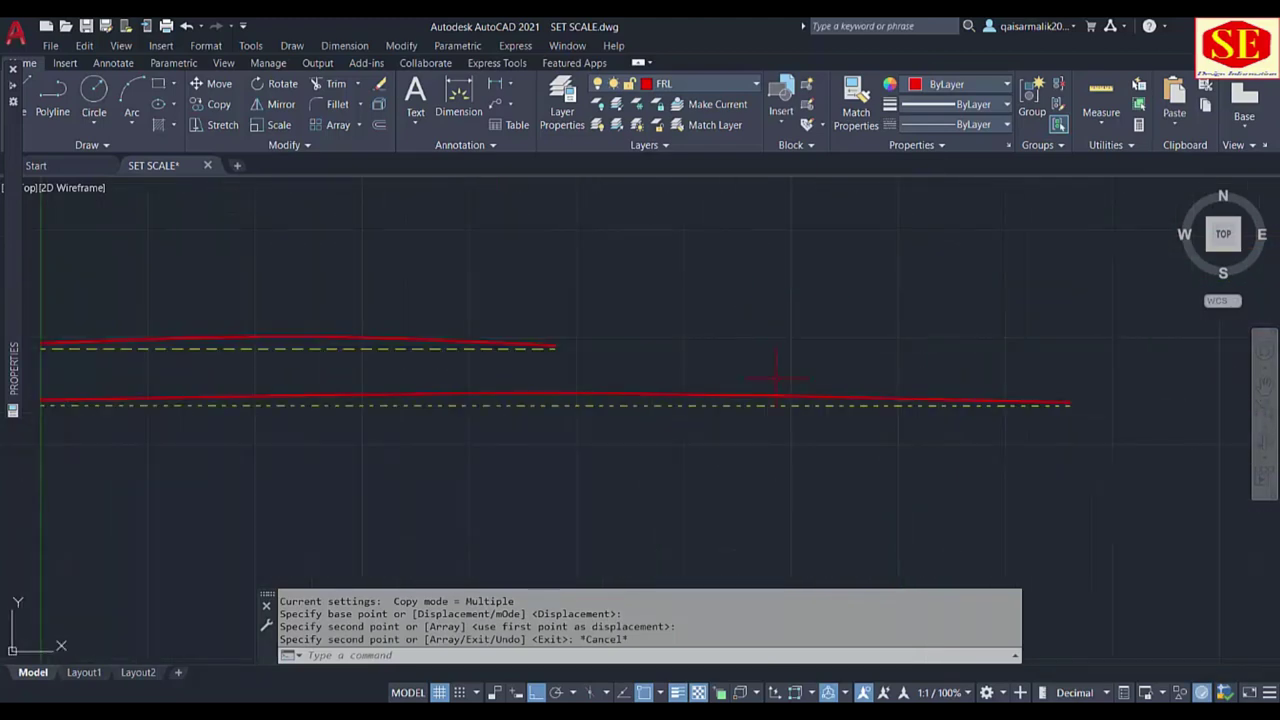
middle_drag(497, 445, 840, 440)
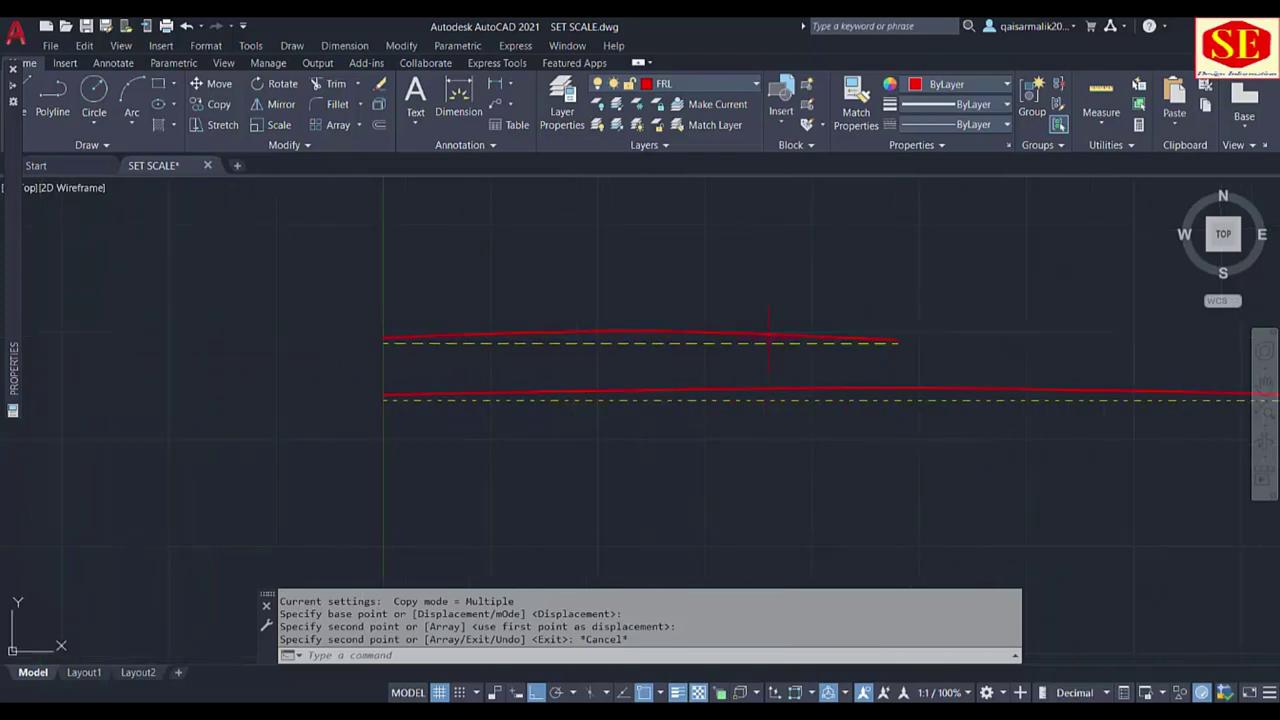
scroll(725, 420, up, 2)
scroll(788, 400, down, 2)
scroll(789, 400, down, 2)
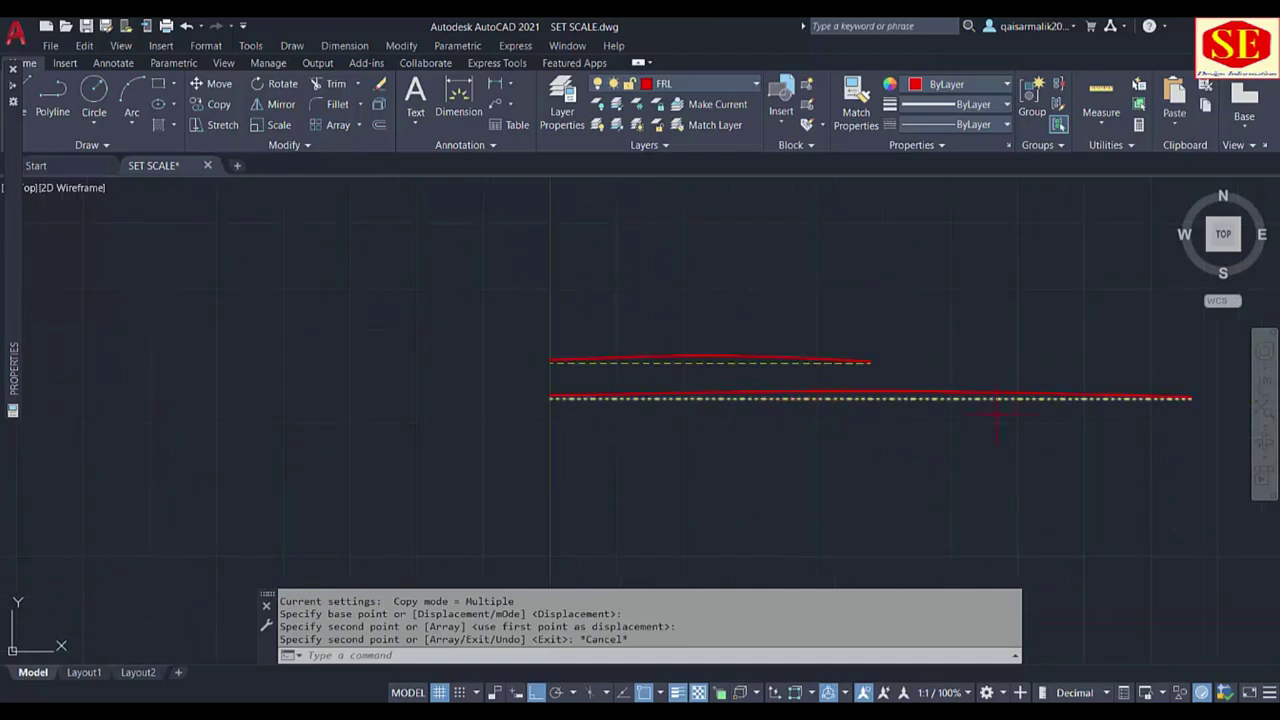
scroll(1000, 402, up, 2)
middle_drag(941, 436, 757, 469)
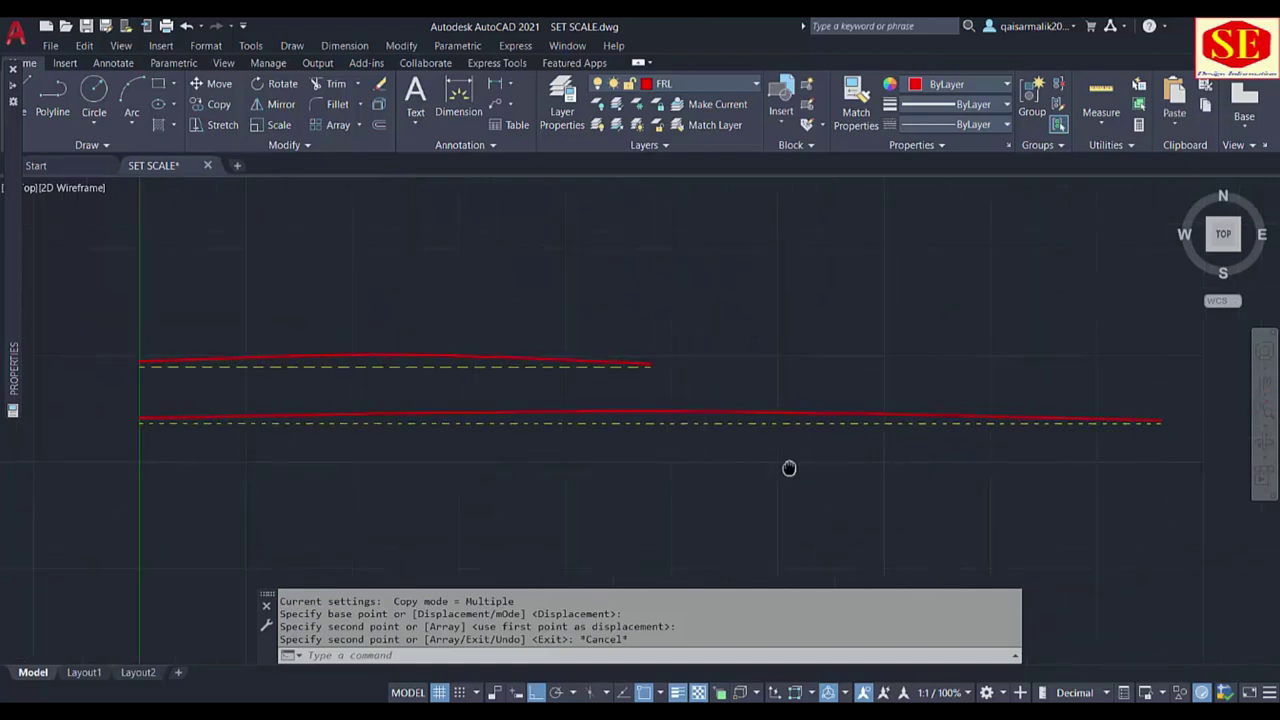
middle_drag(410, 318, 606, 318)
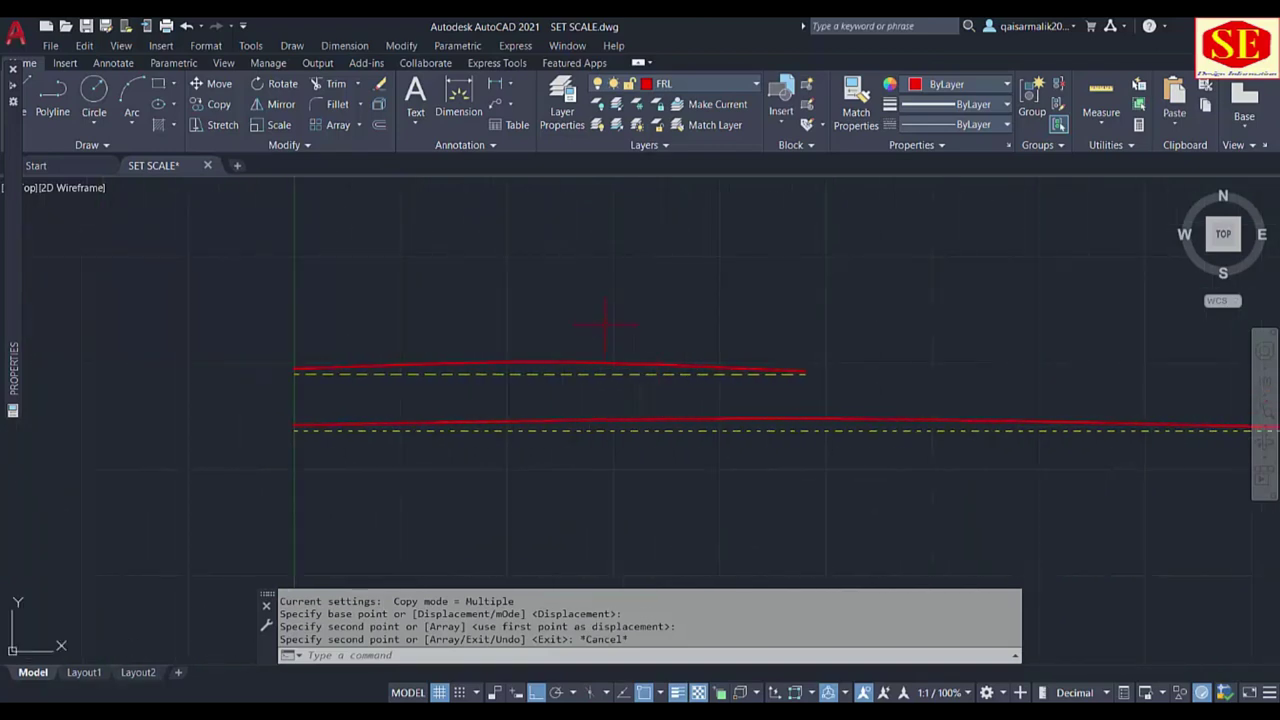
click(608, 314)
text(e)
key(Return)
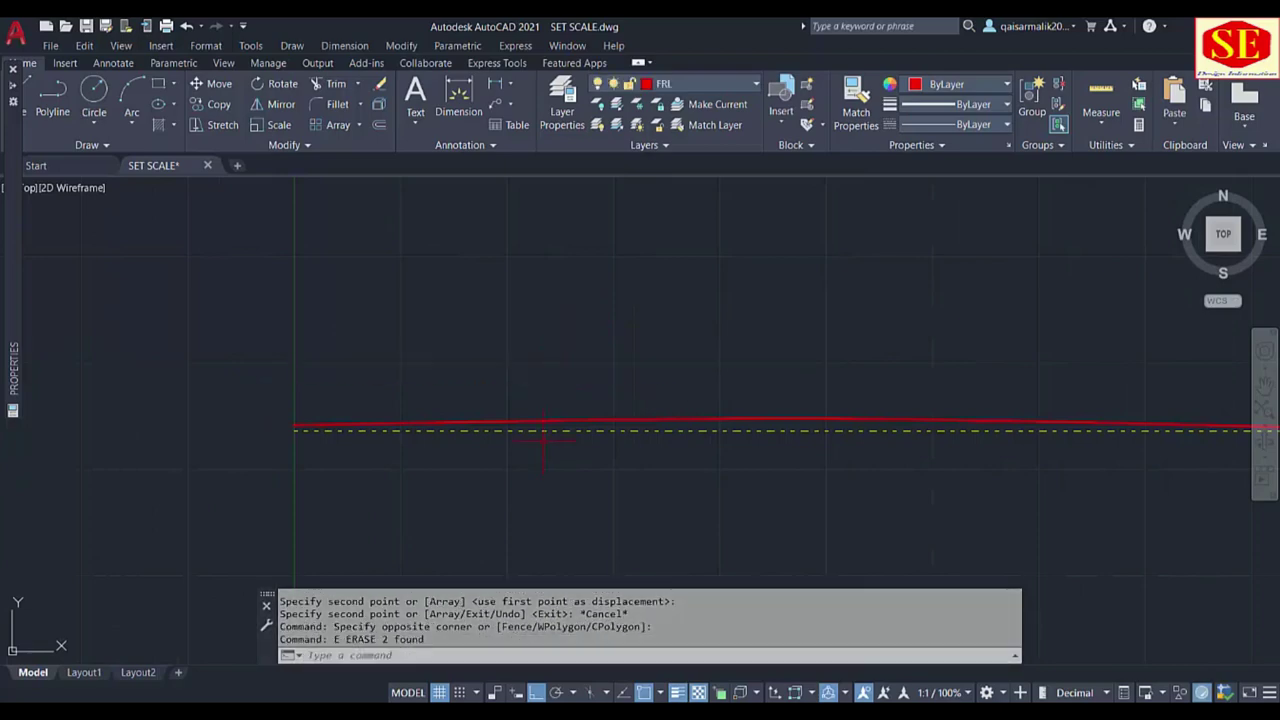
scroll(576, 347, down, 3)
Copy the middle profile sheet with CO and place the duplicate to its left
middle_drag(197, 408, 520, 408)
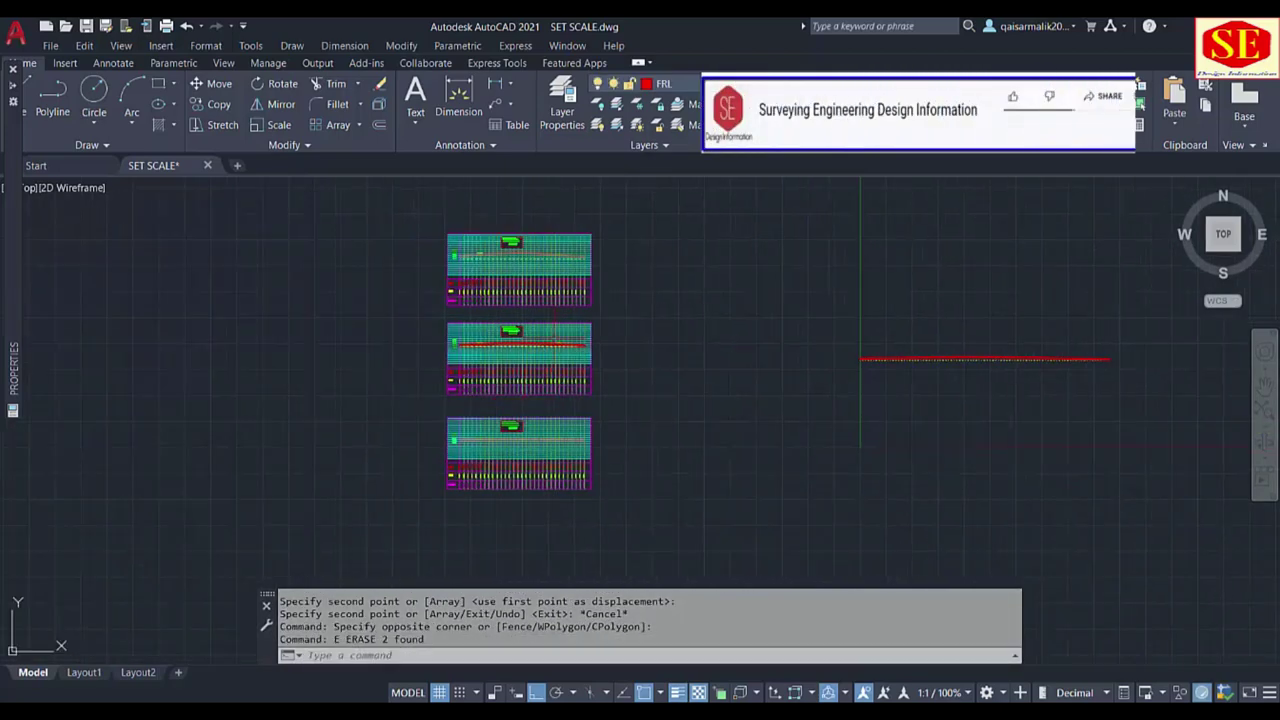
scroll(555, 345, up, 2)
text(co)
key(Return)
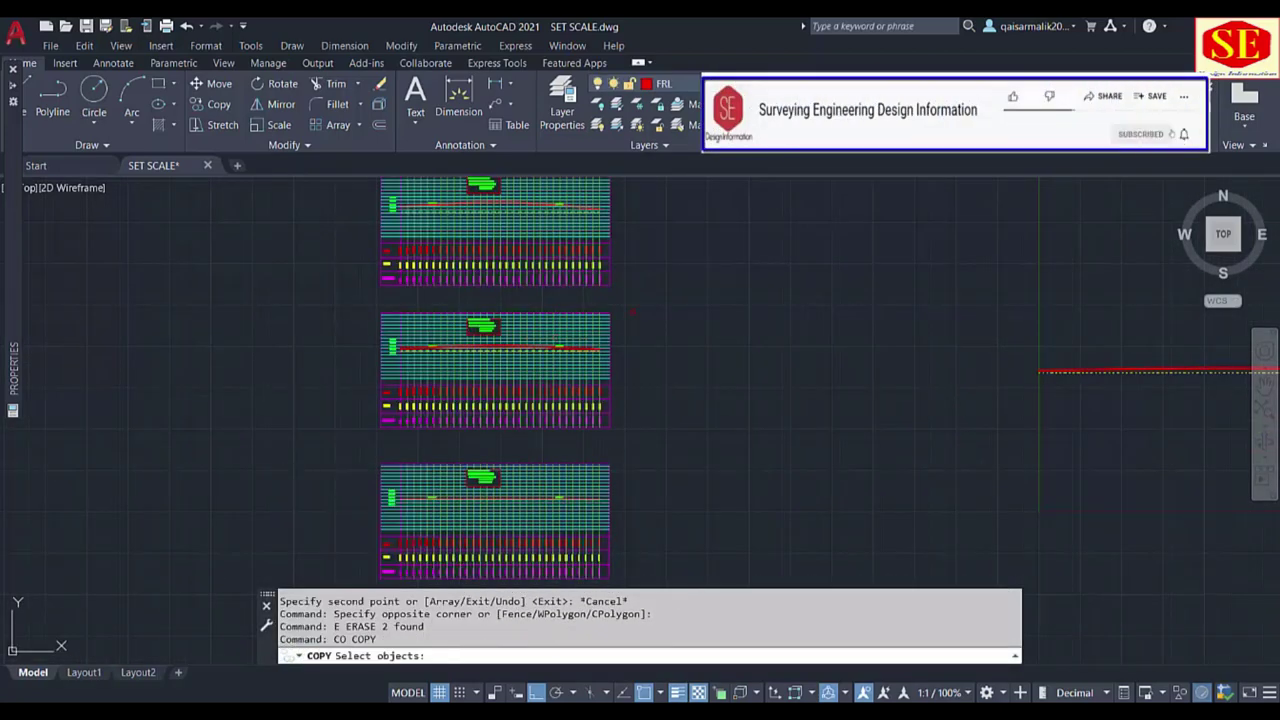
click(628, 302)
click(326, 440)
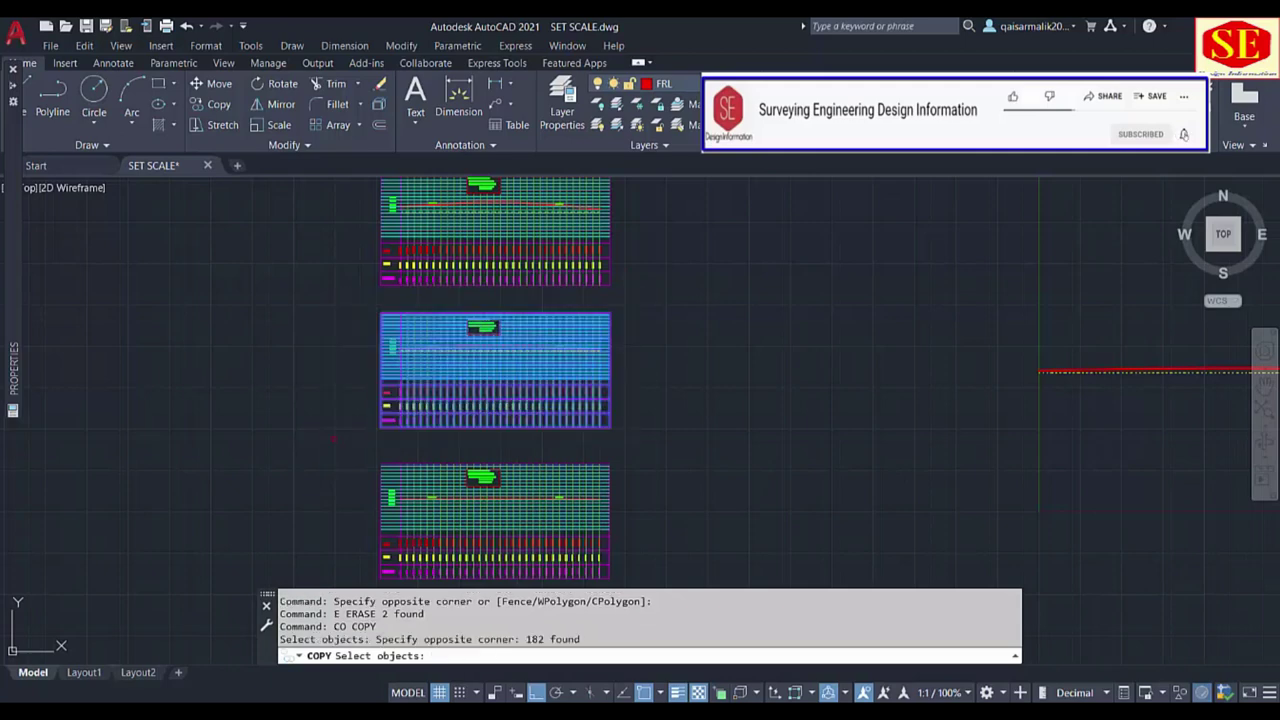
key(Return)
click(798, 377)
scroll(798, 377, down, 2)
scroll(798, 377, down, 2)
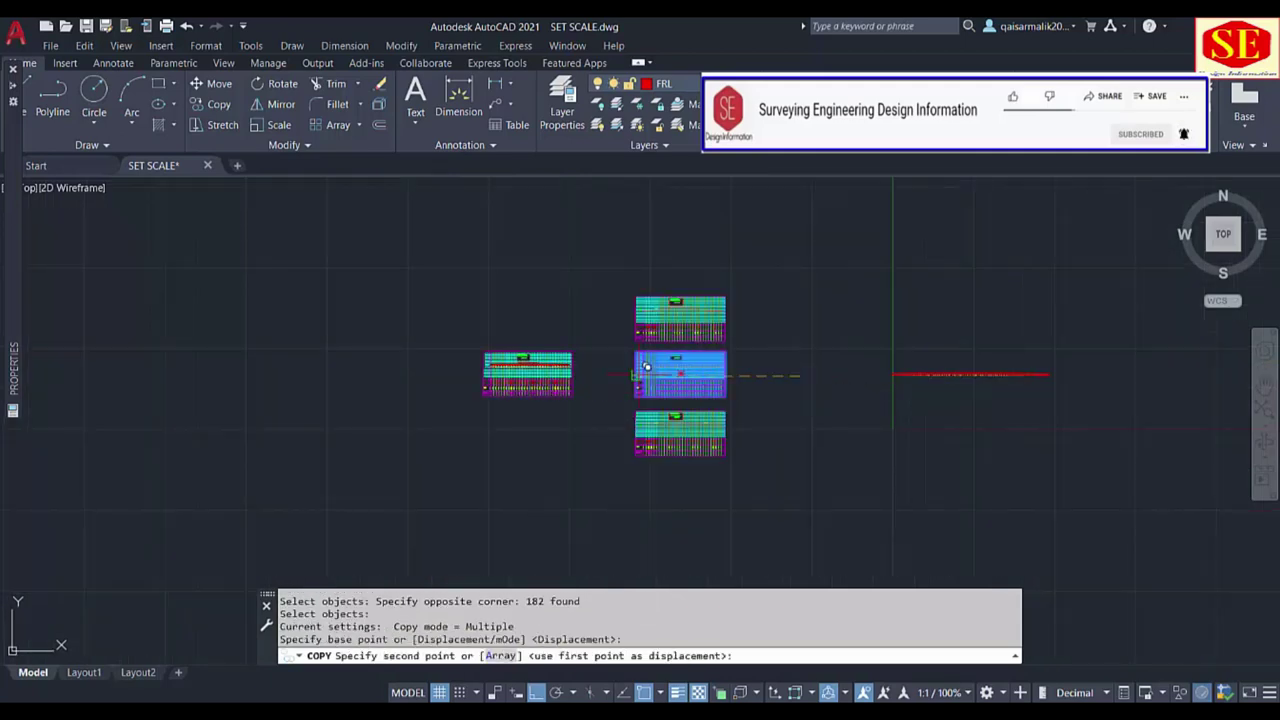
click(466, 375)
key(Escape)
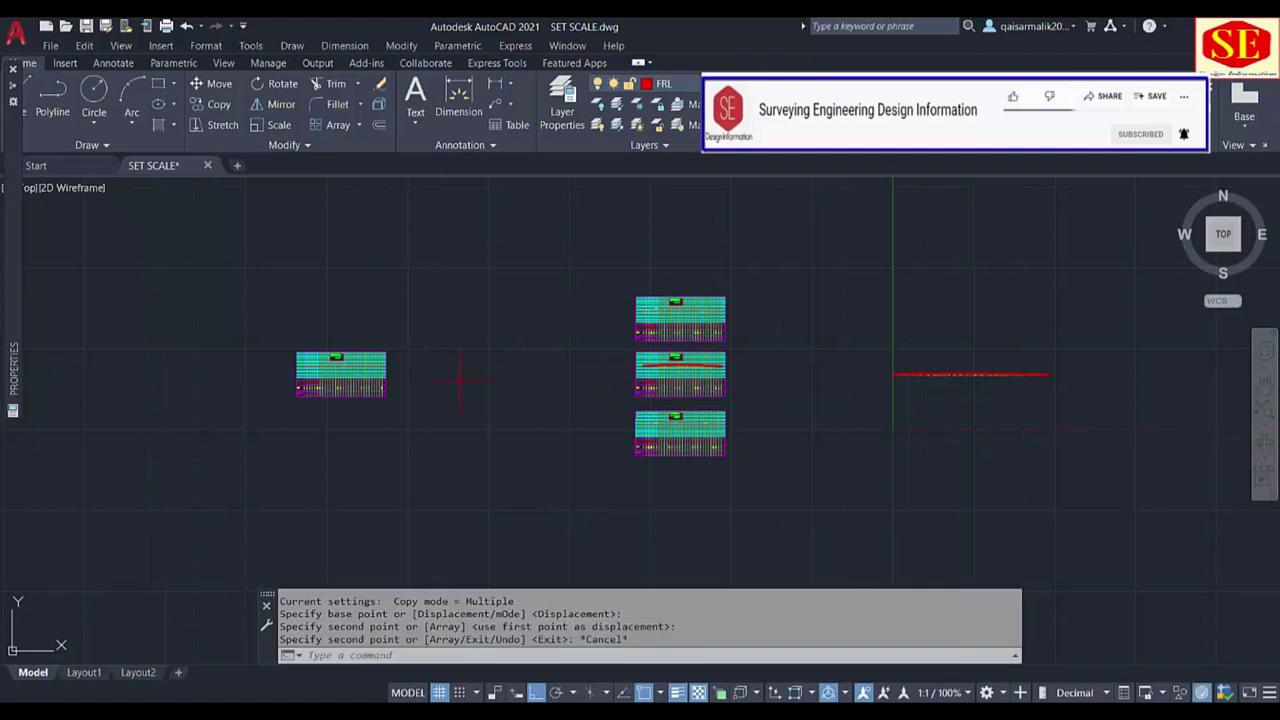
Erase the red FRL and NSL polylines from the duplicate sheet's grid
scroll(344, 375, up, 2)
scroll(341, 370, up, 2)
scroll(344, 370, up, 3)
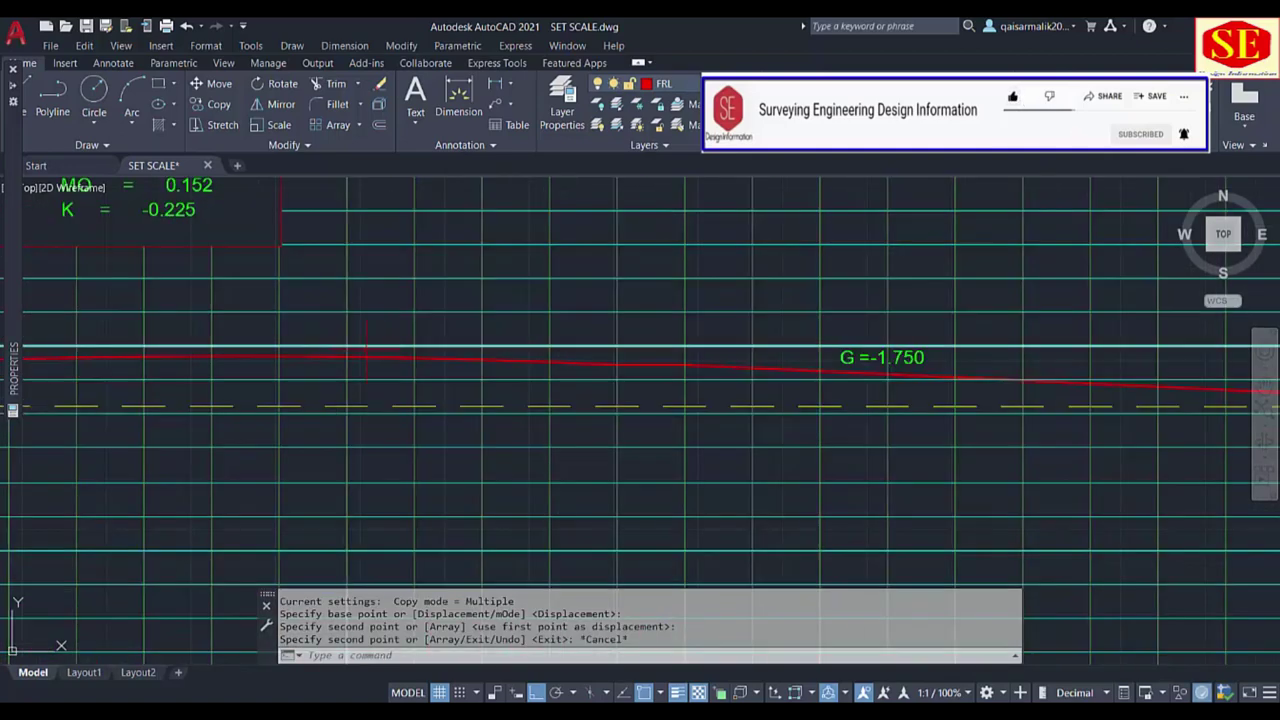
click(370, 357)
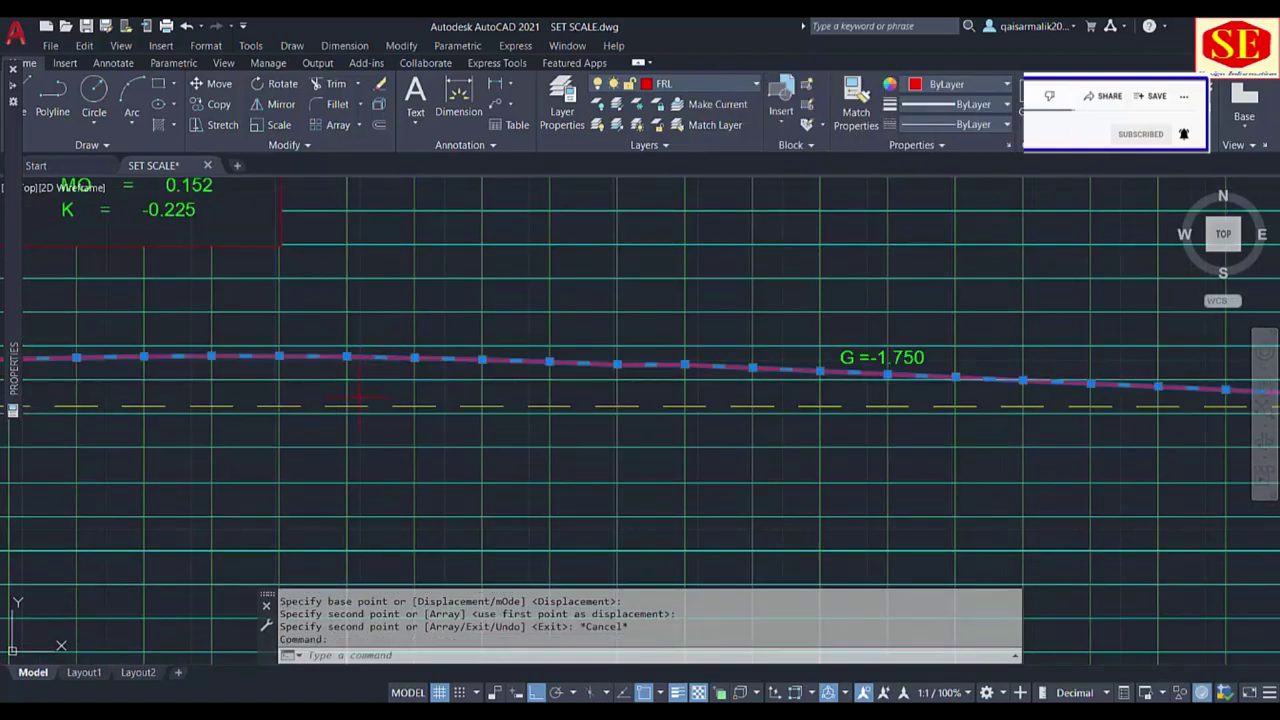
text(e)
key(Return)
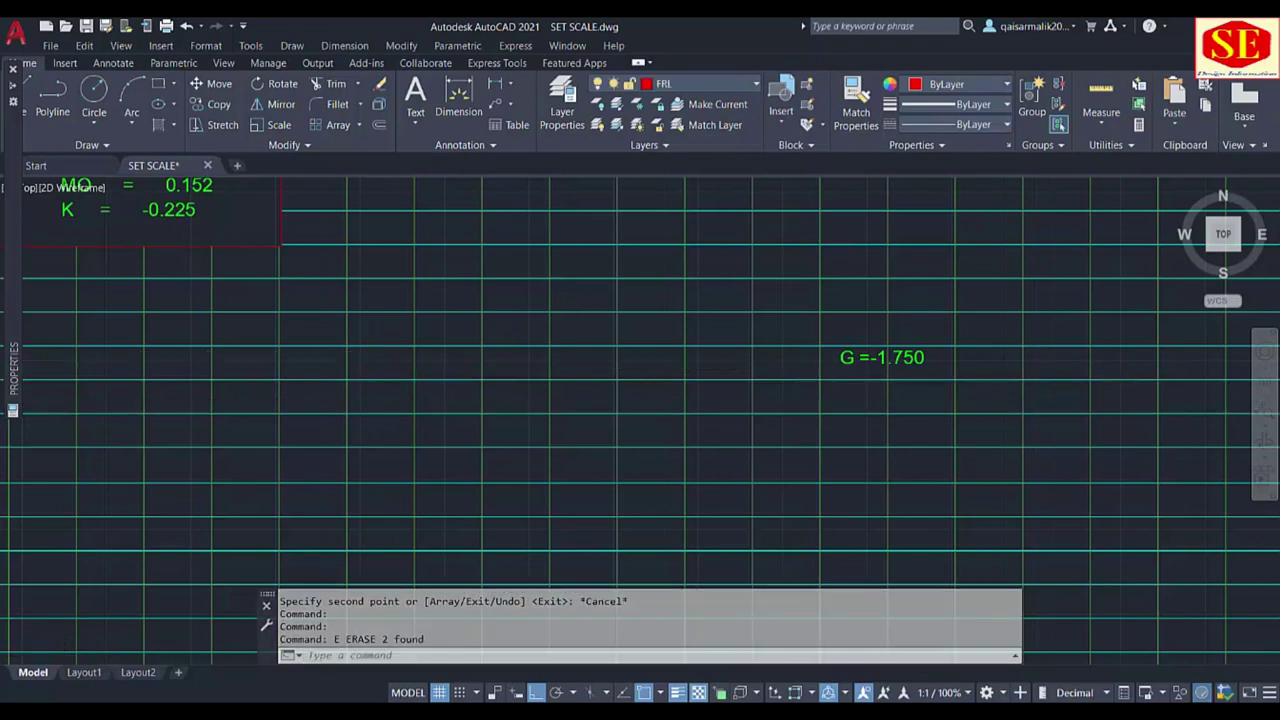
scroll(426, 352, down, 5)
scroll(425, 353, down, 5)
scroll(612, 452, up, 2)
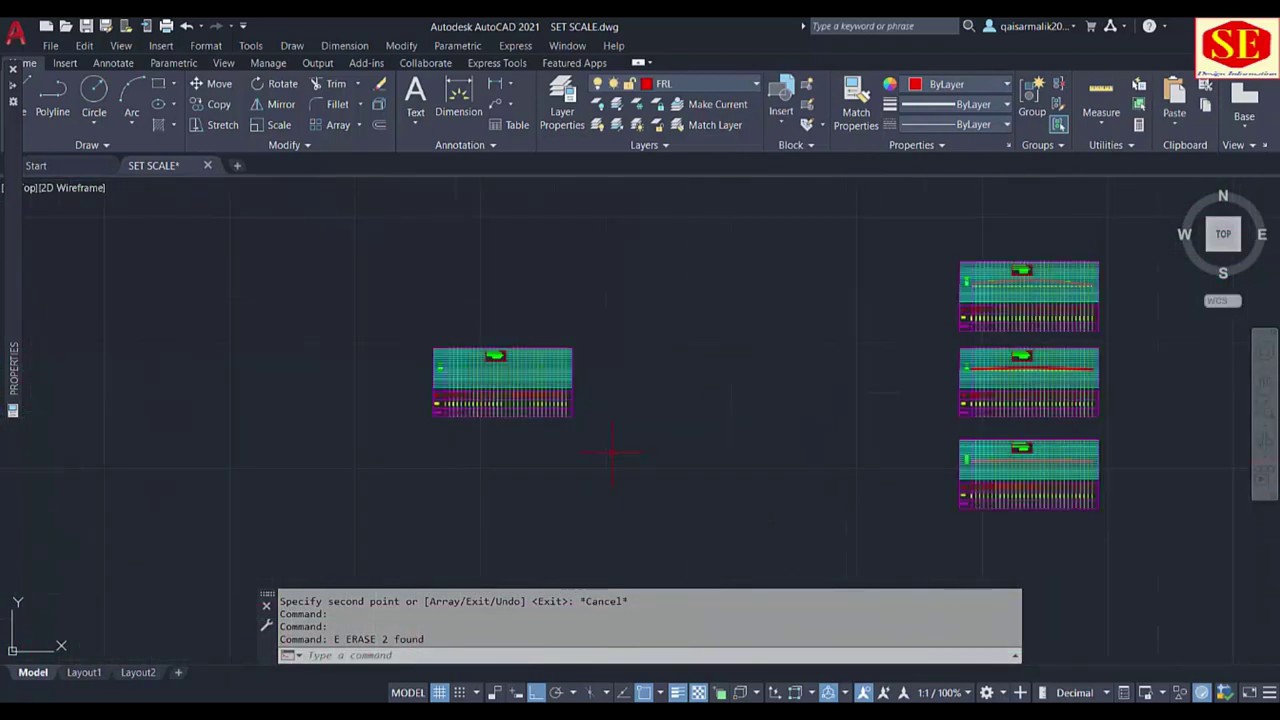
Turn the copied sheet's 180 objects into a block
text(B)
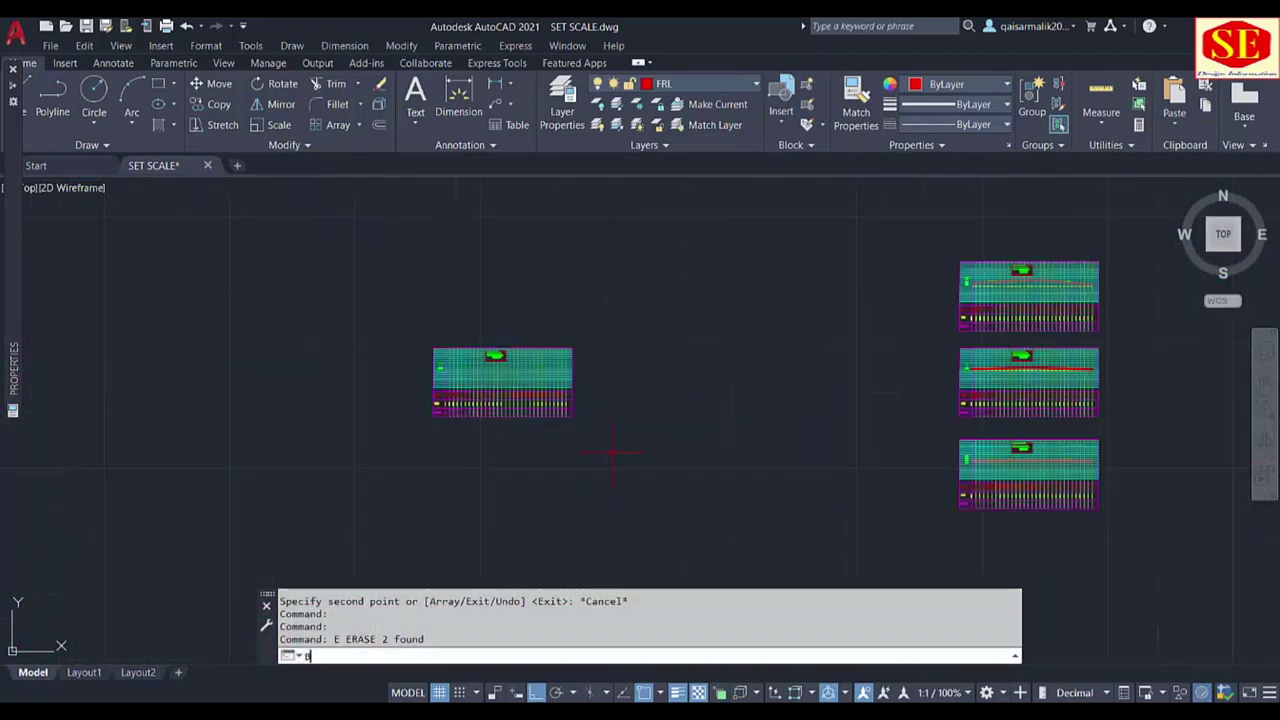
key(Return)
text(XYZ)
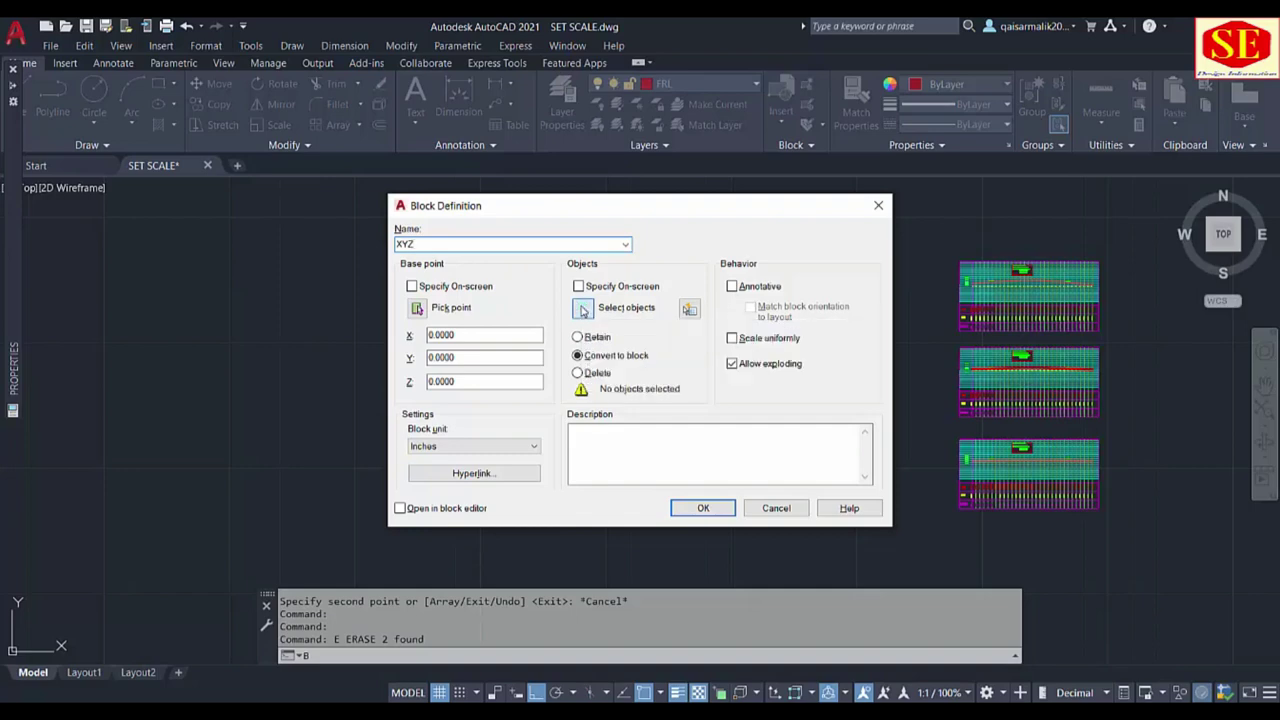
click(582, 308)
click(615, 278)
click(375, 452)
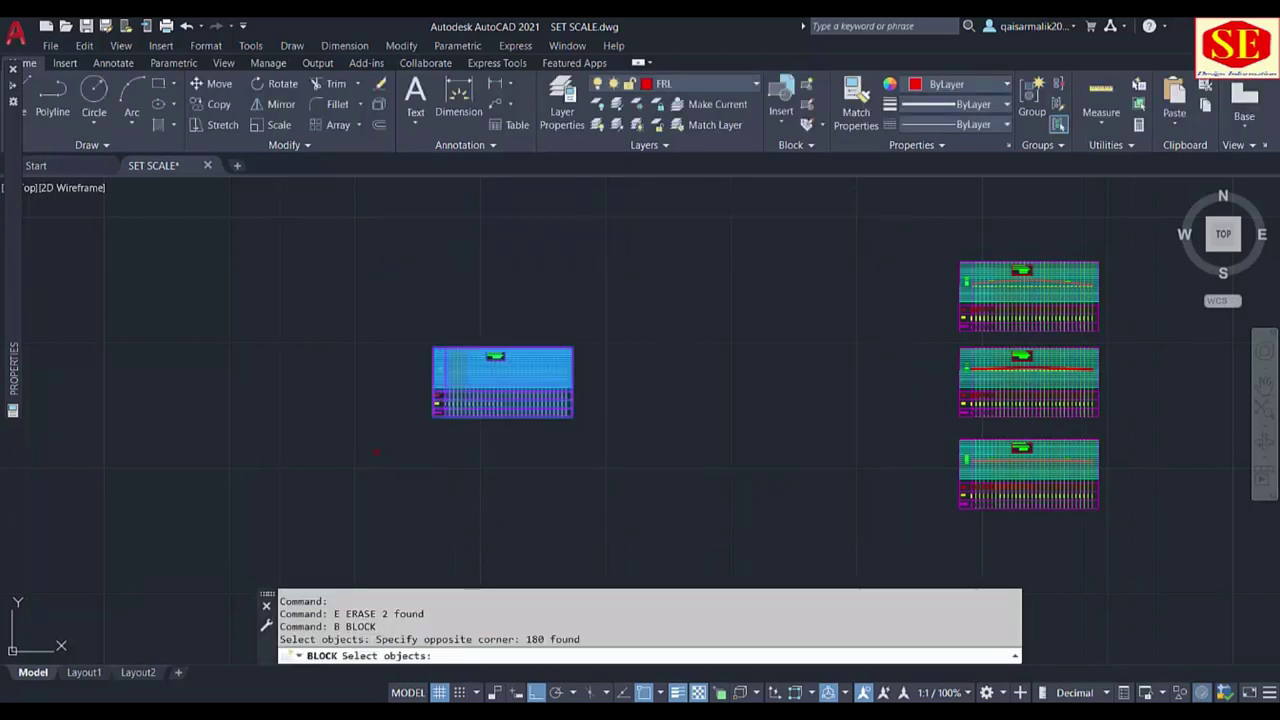
key(Return)
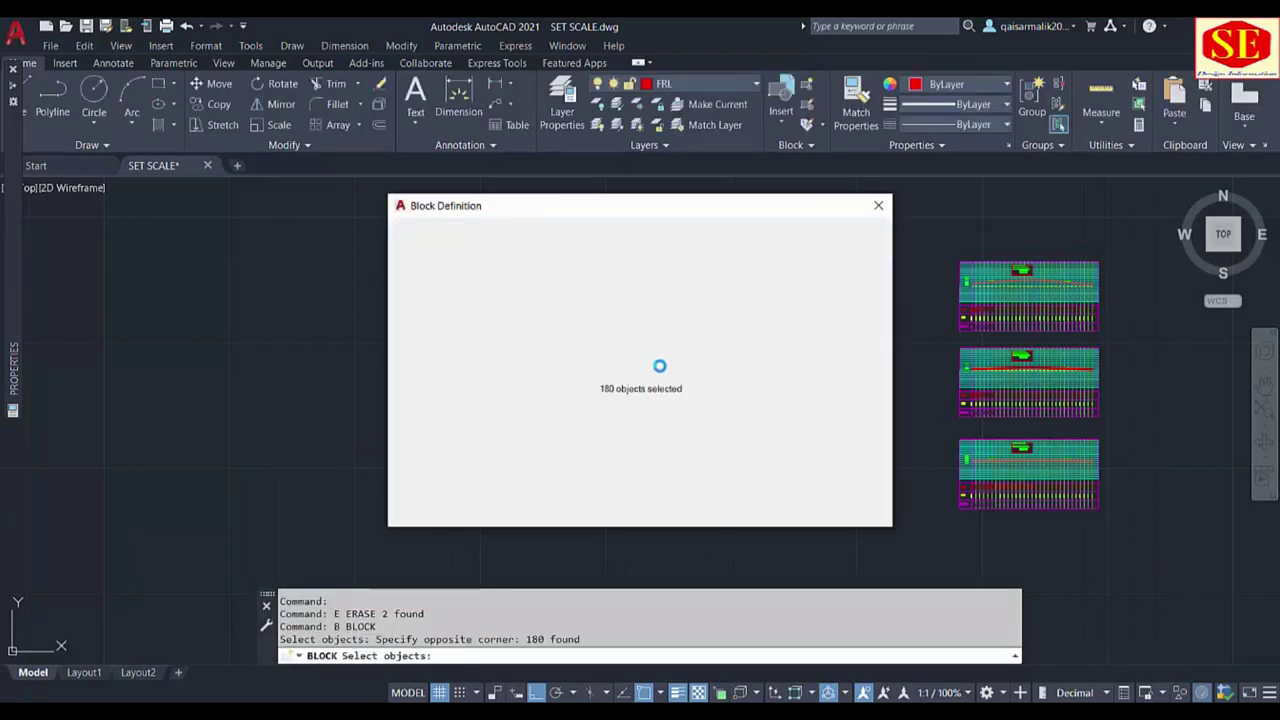
click(703, 508)
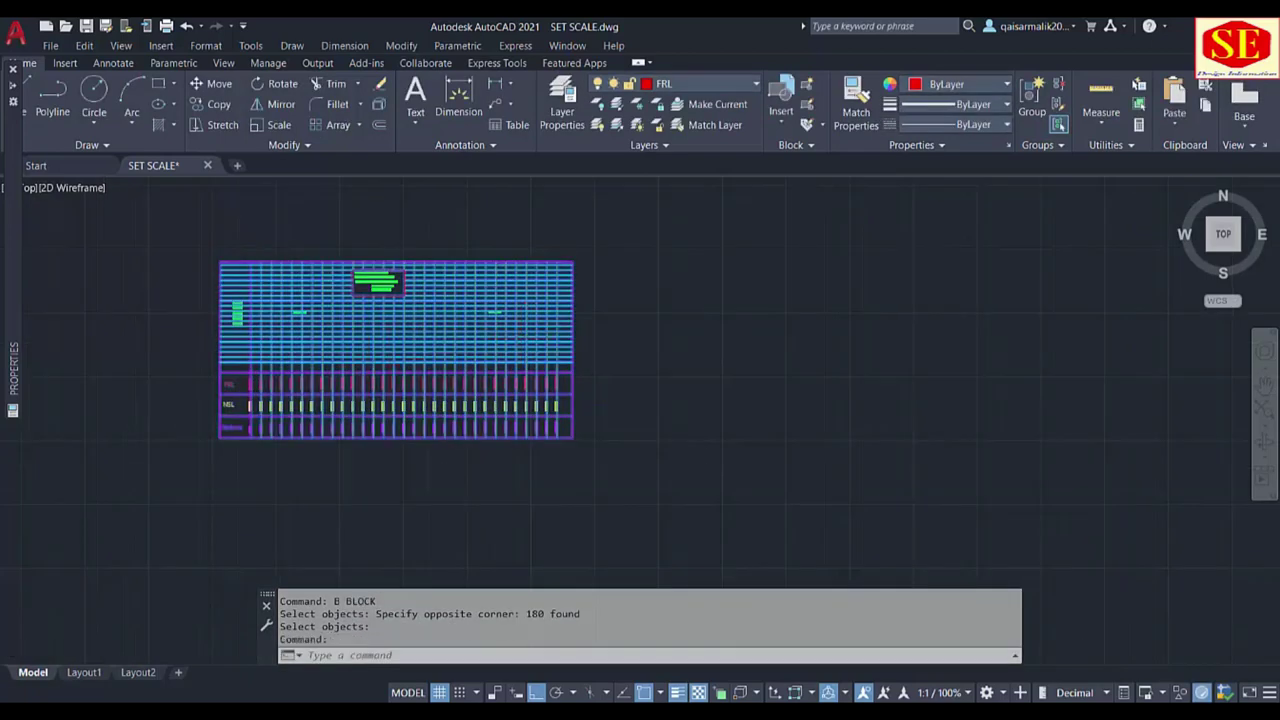
Check Excel's horizontal scale 2 (H8) and vertical scale 5 (I8), then recentre the sheet
scroll(338, 378, down, 4)
middle_drag(1092, 423, 940, 437)
scroll(940, 437, down, 3)
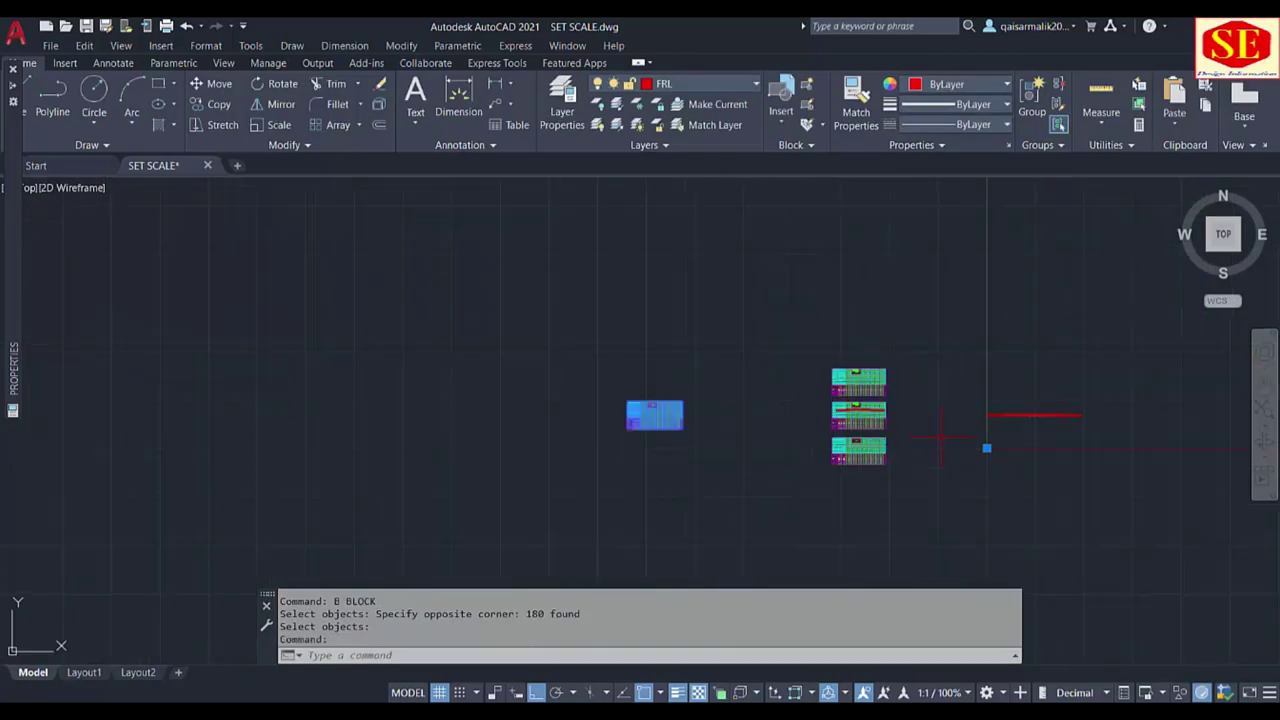
scroll(1140, 413, up, 3)
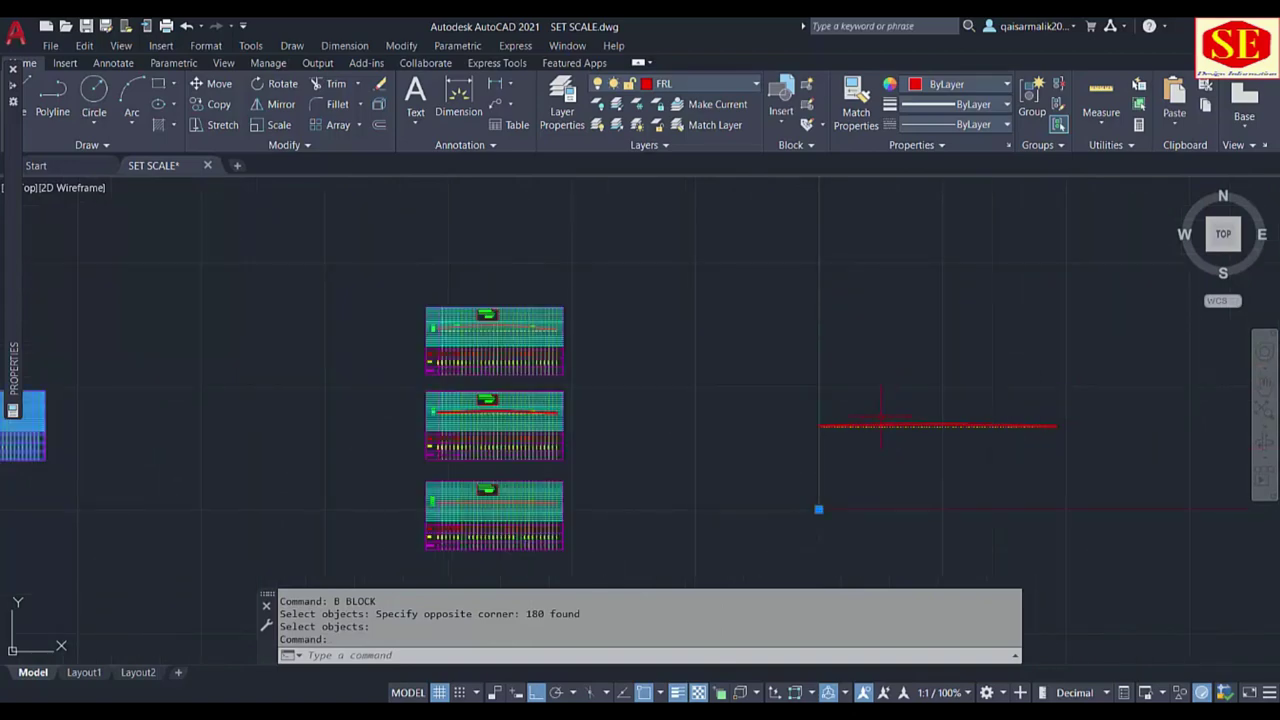
middle_drag(380, 420, 880, 384)
scroll(1117, 290, up, 5)
key(Escape)
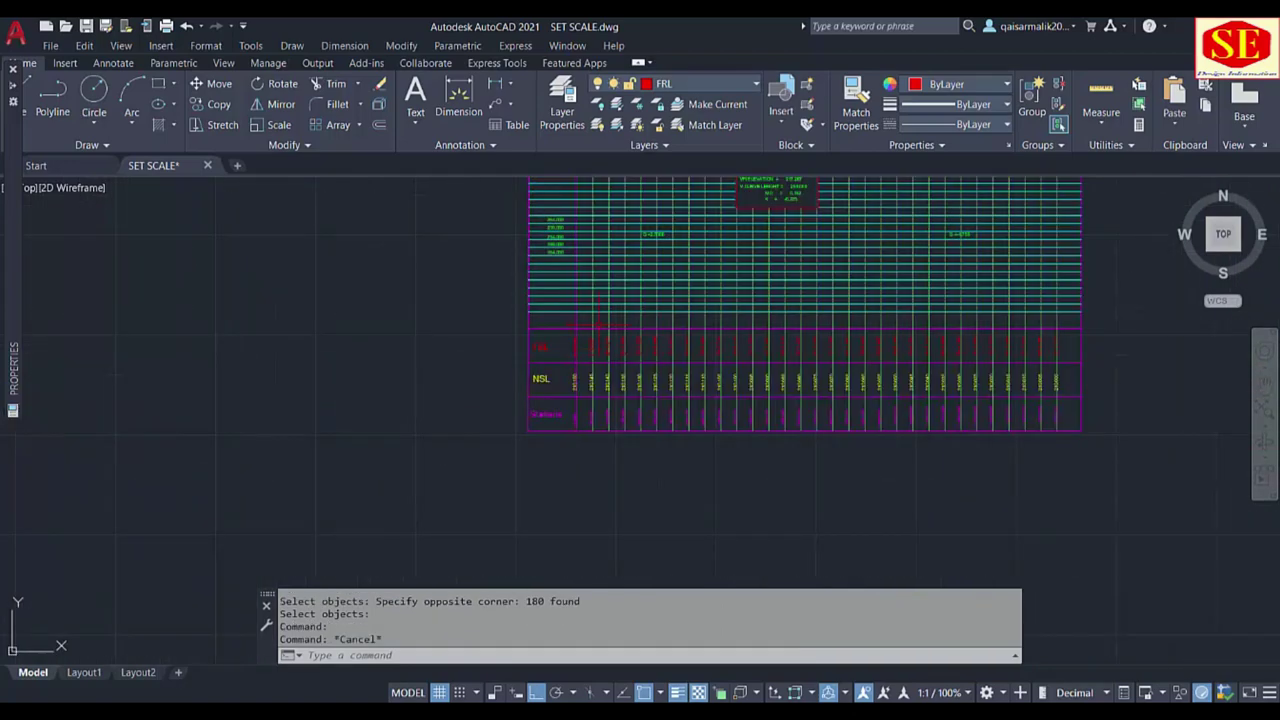
middle_drag(633, 295, 597, 365)
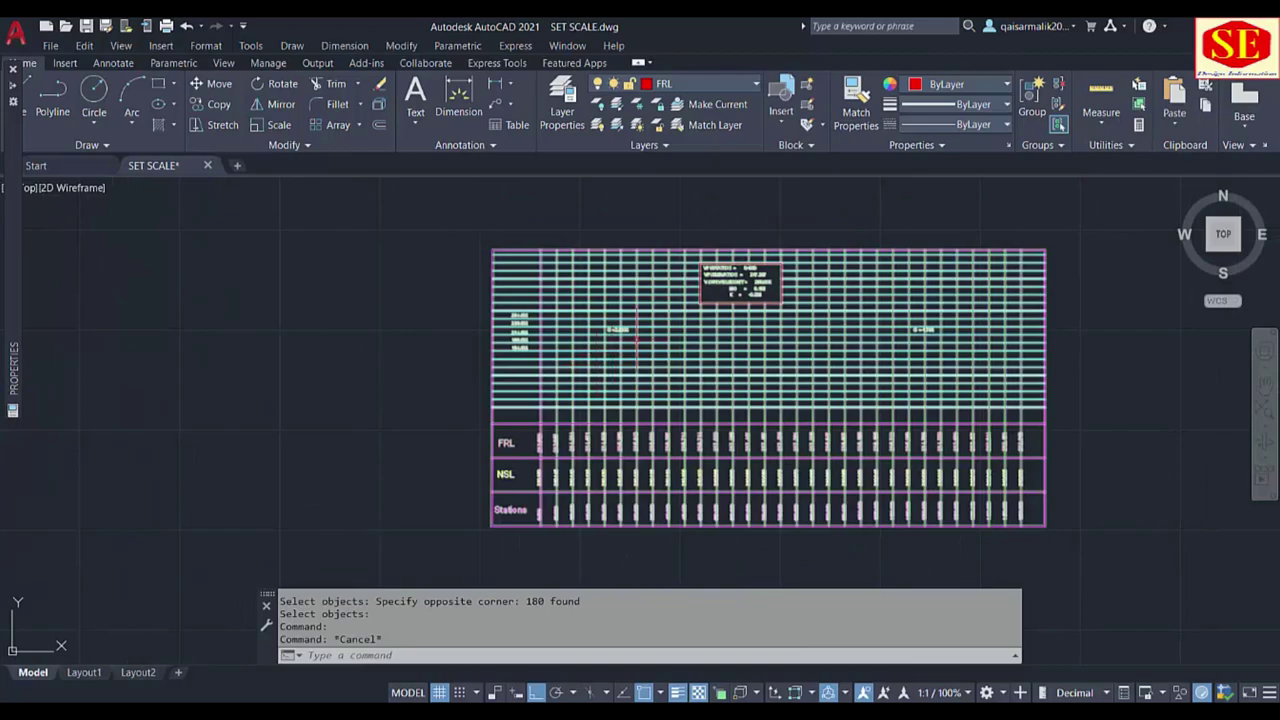
key(alt+Tab)
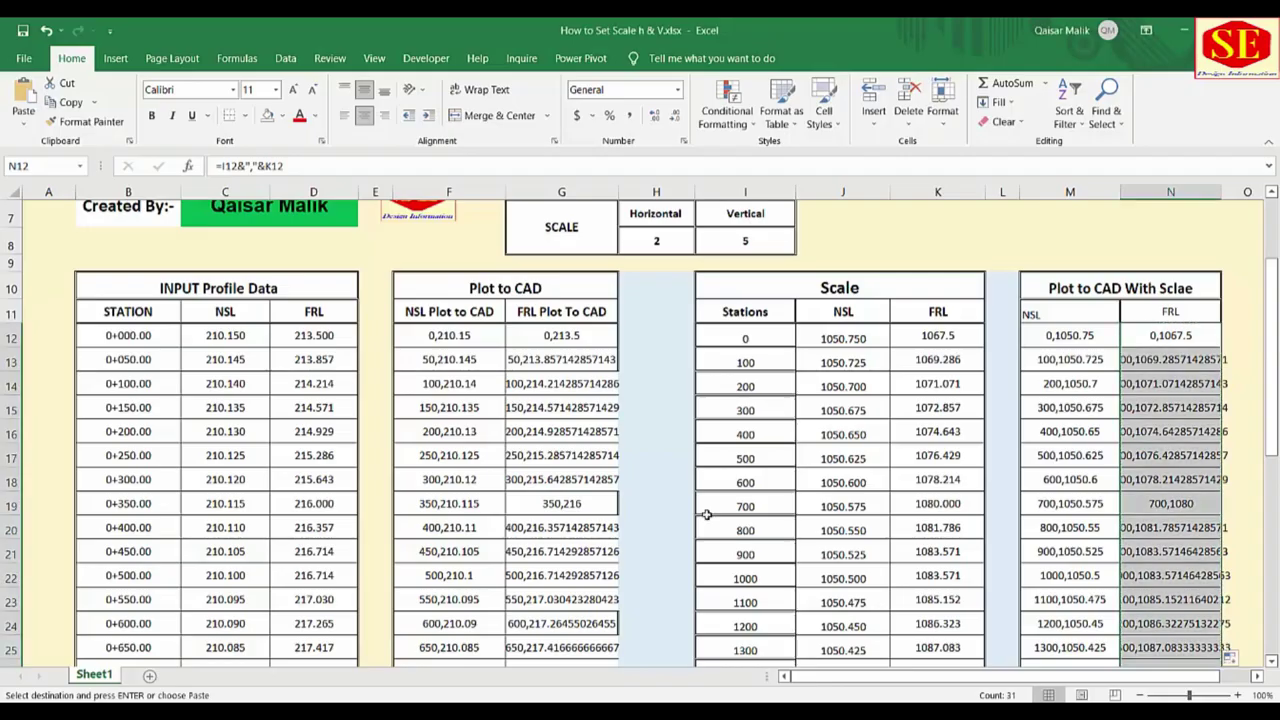
click(660, 242)
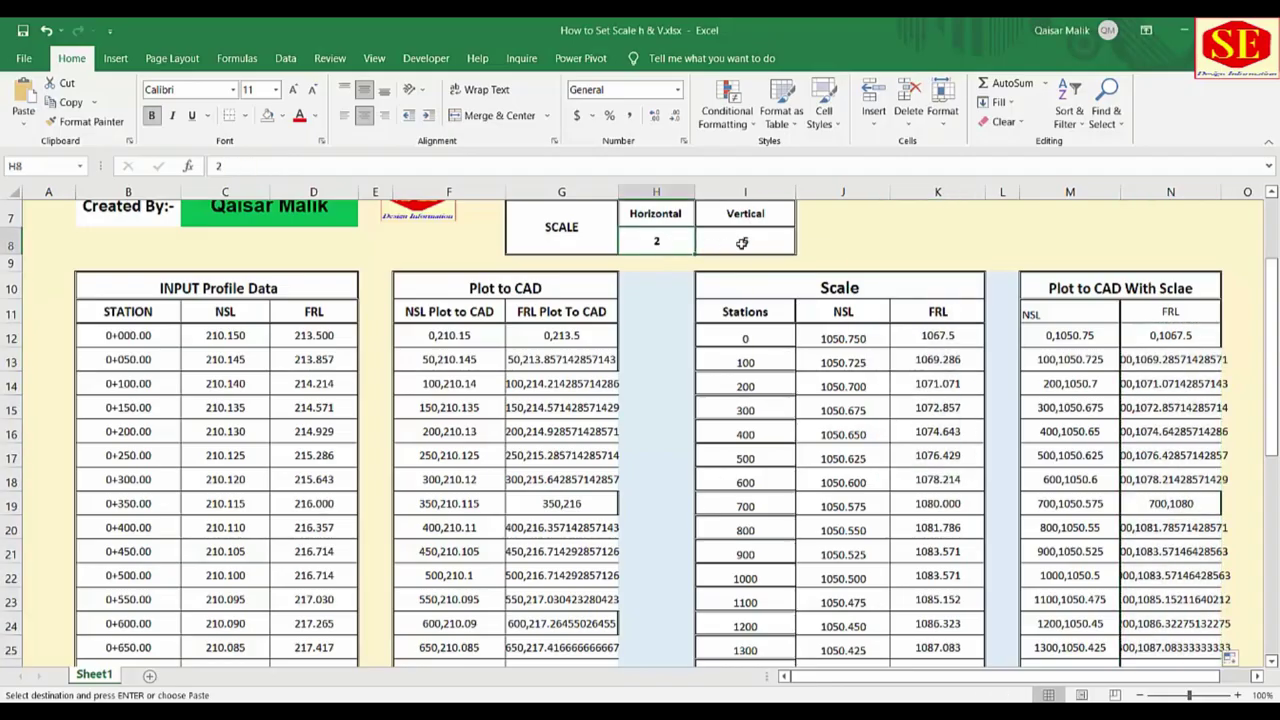
click(716, 241)
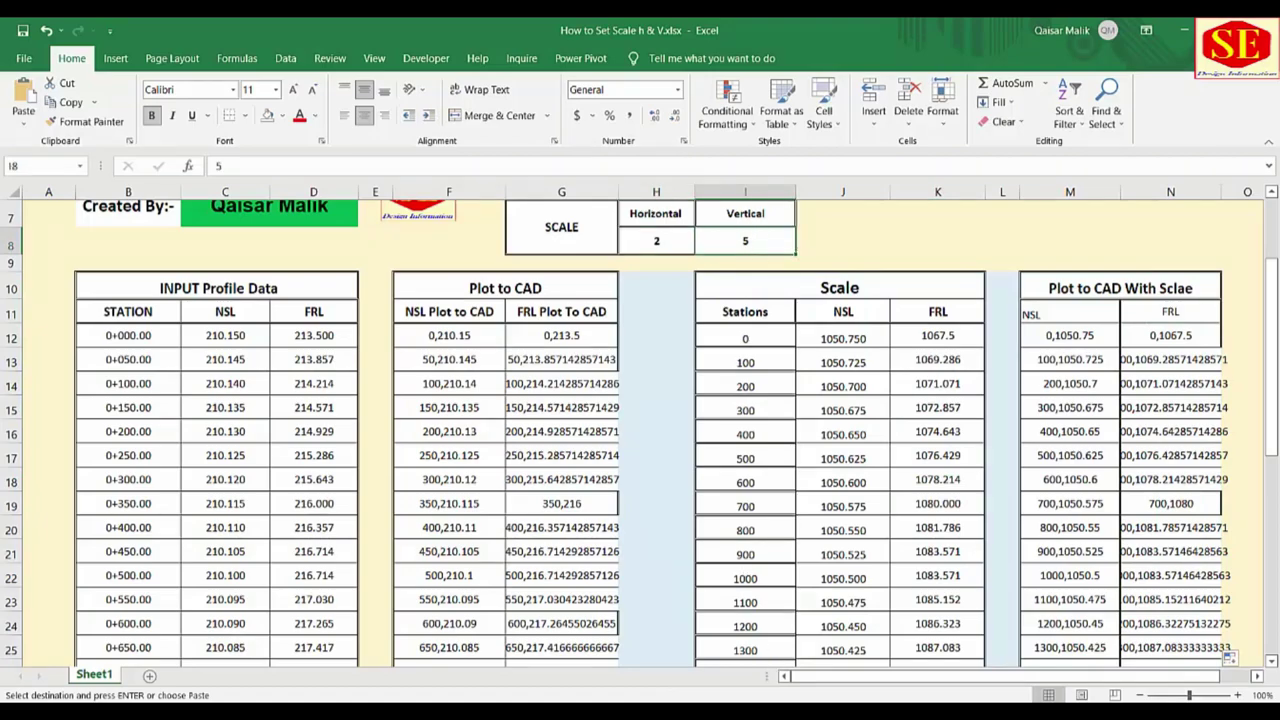
key(alt+Tab)
middle_drag(586, 345, 291, 362)
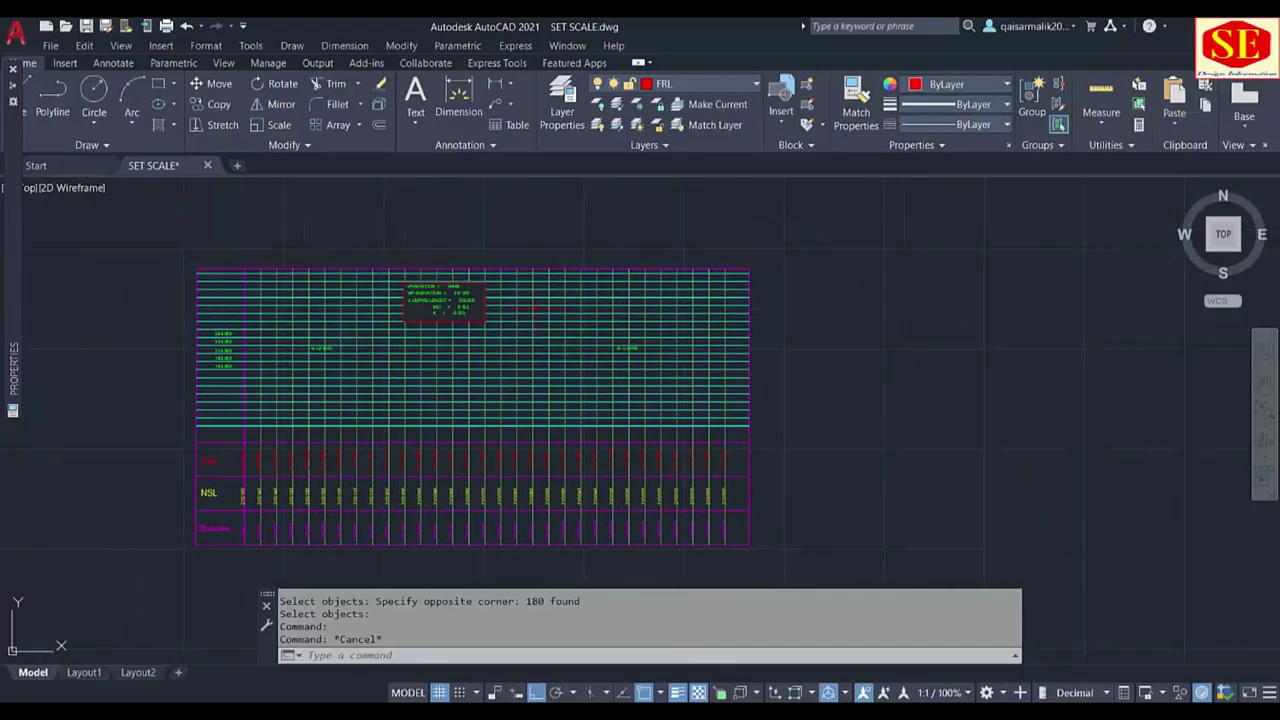
Scale the duplicated sheet block by a factor of 2 about its bottom-left corner
middle_drag(534, 308, 632, 265)
text(s)
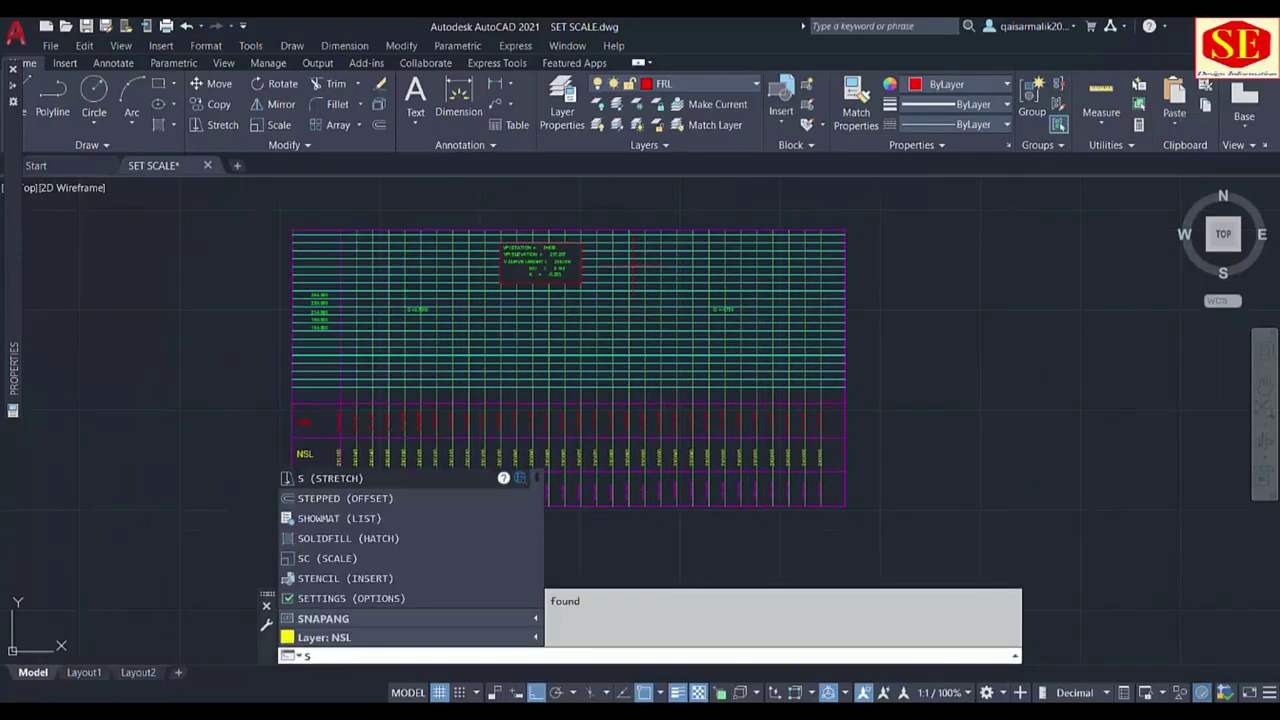
text(c)
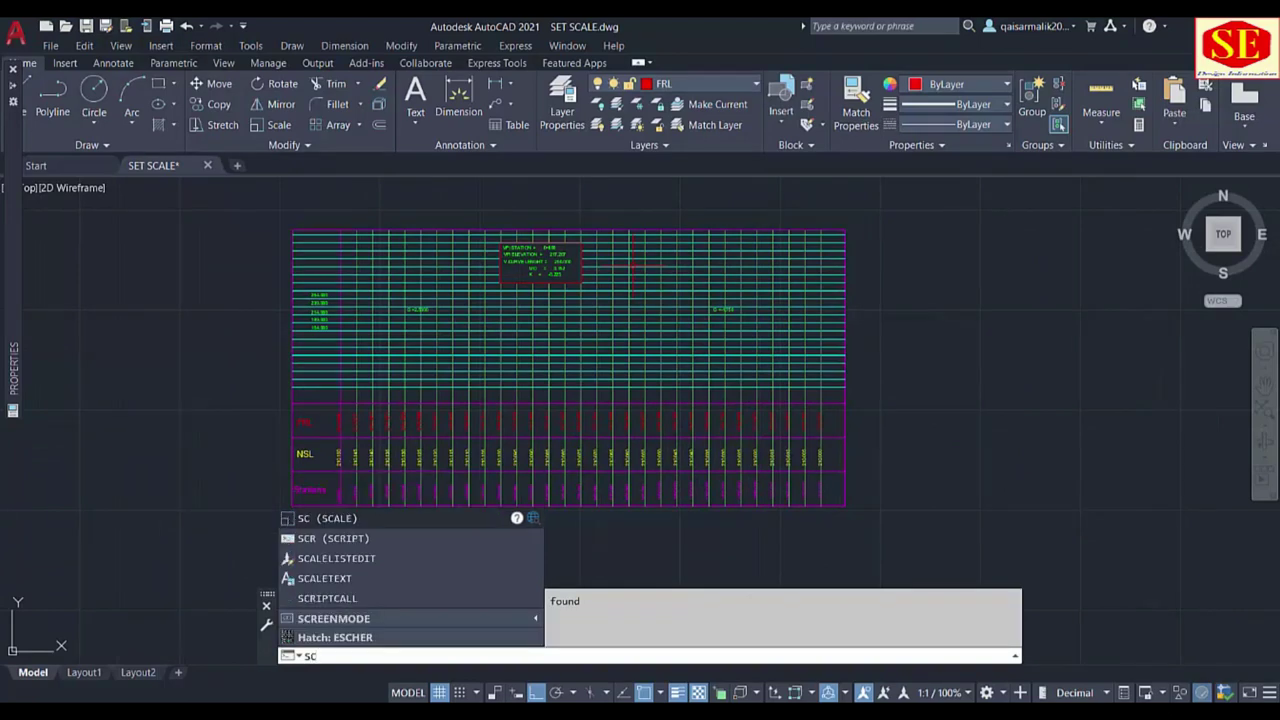
key(Return)
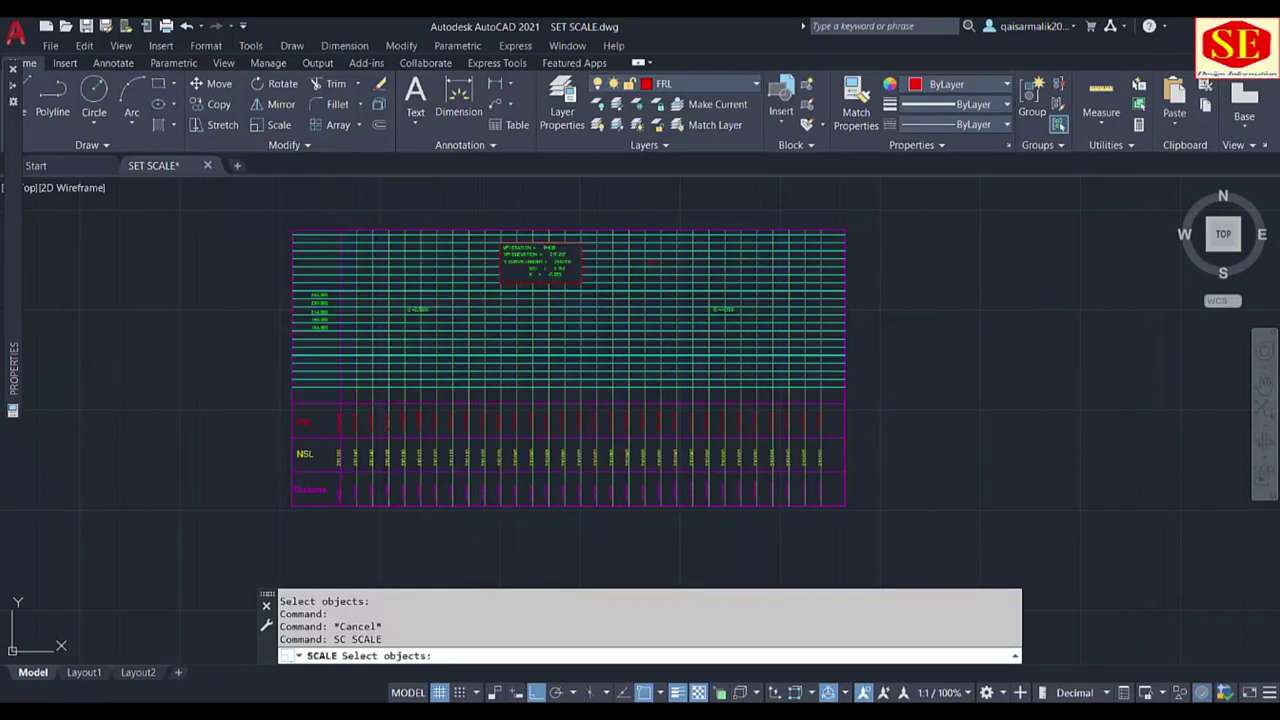
click(640, 221)
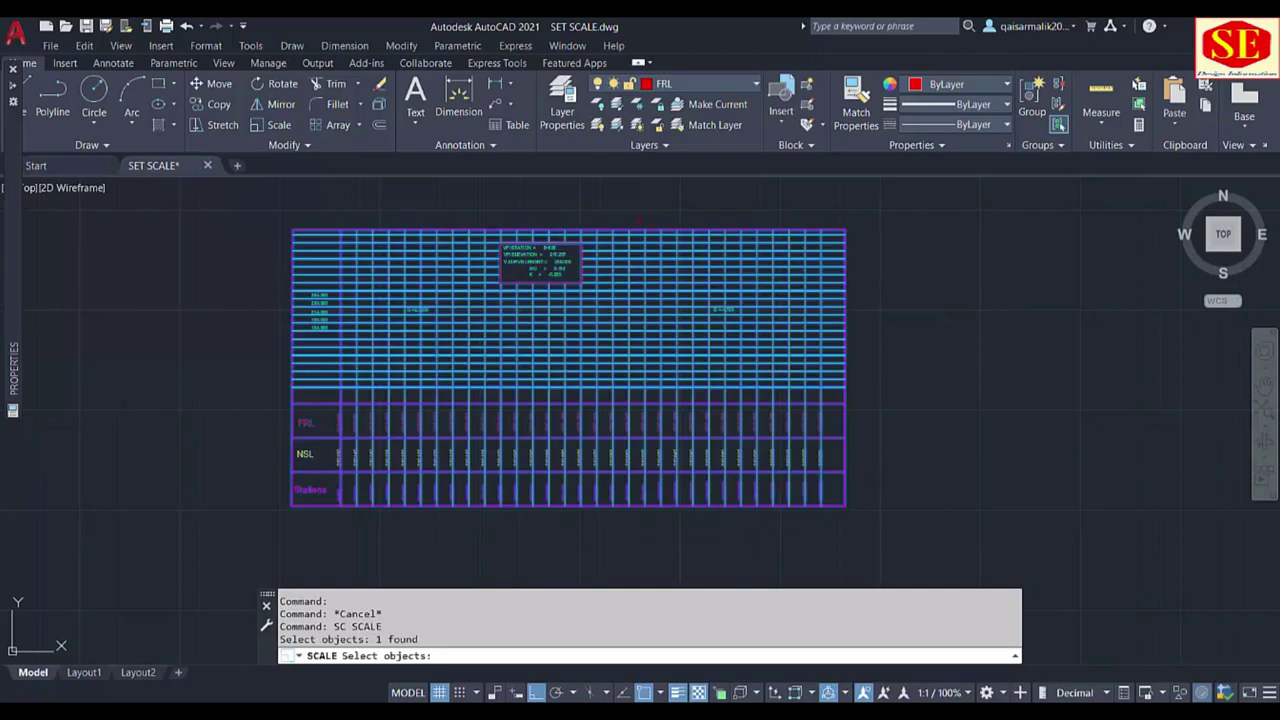
scroll(488, 269, down, 2)
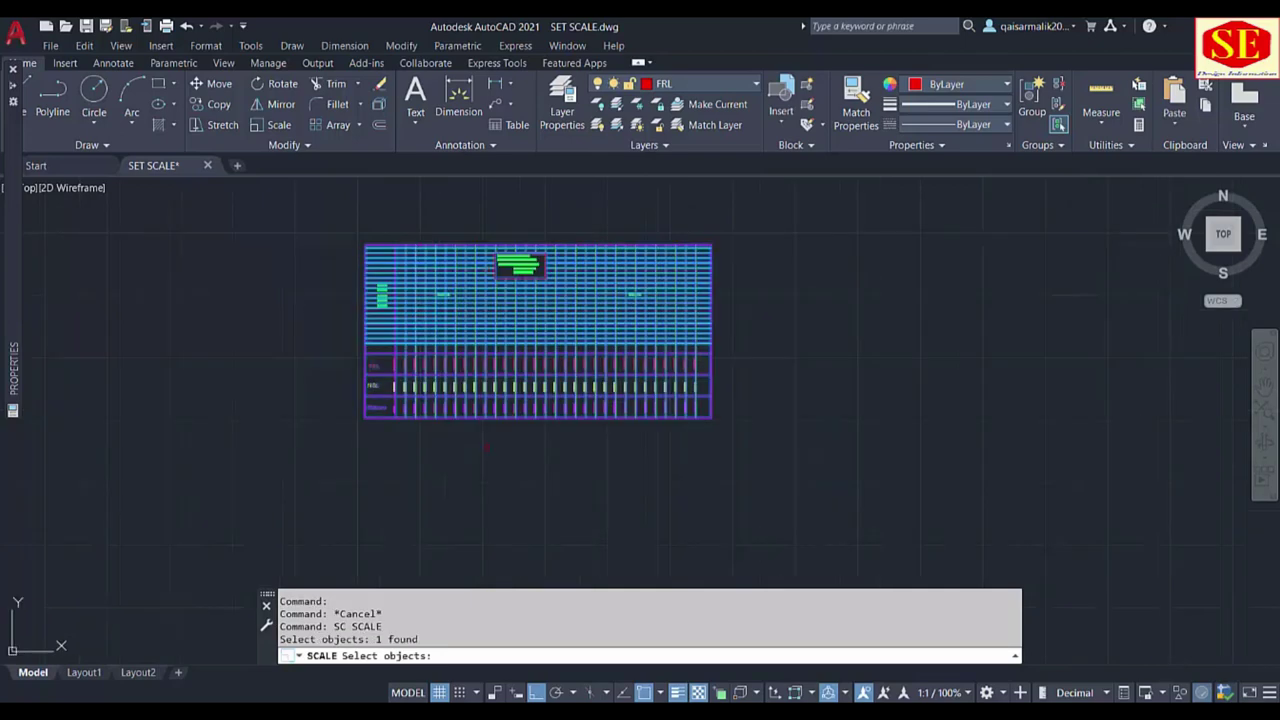
key(Return)
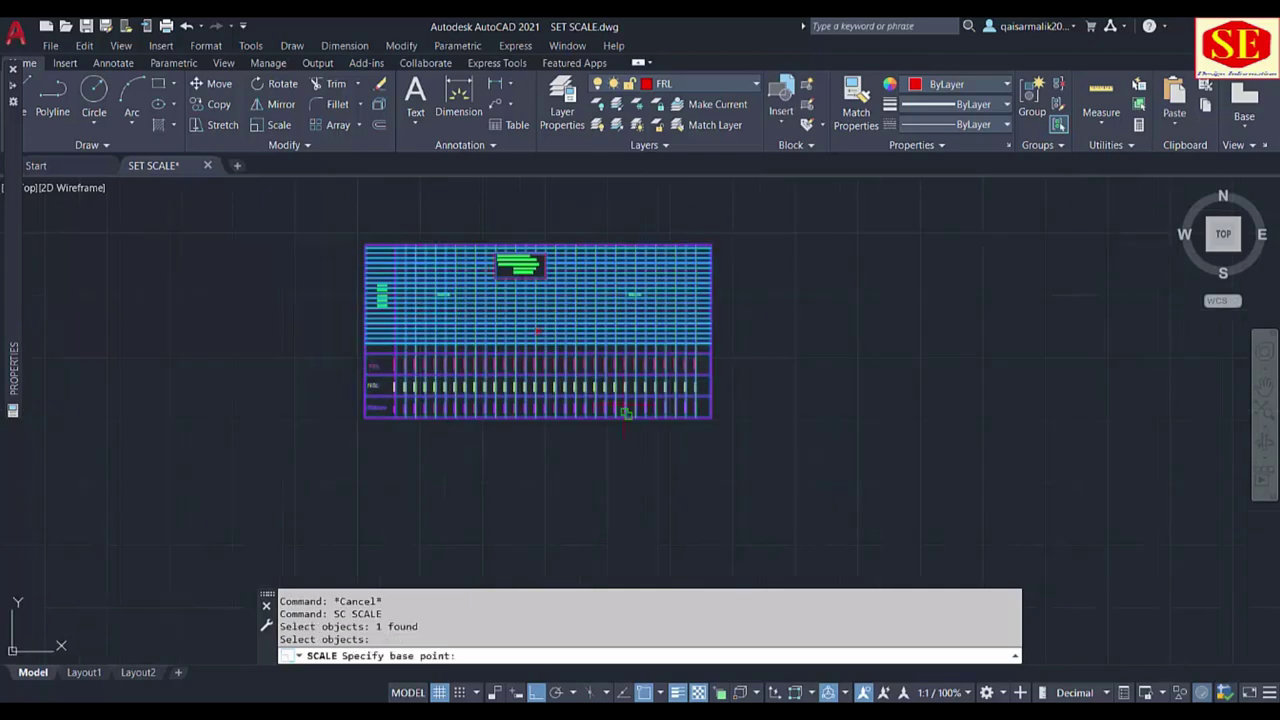
click(366, 414)
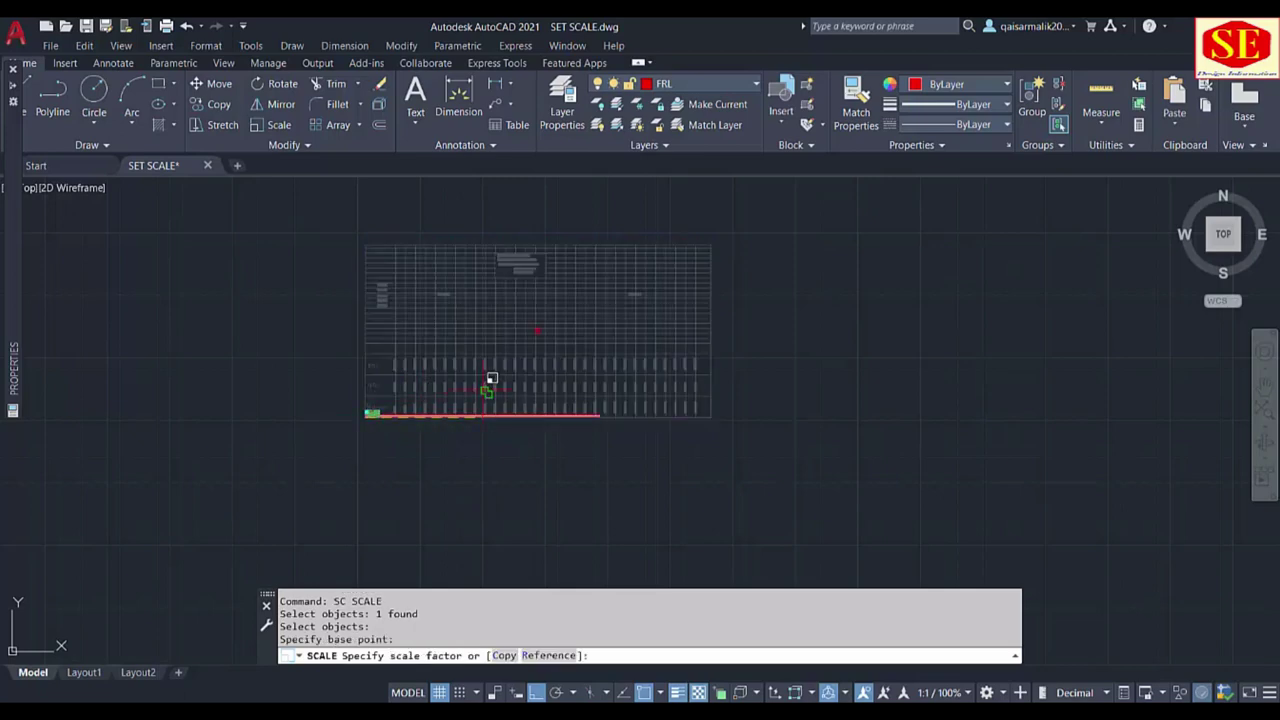
text(2)
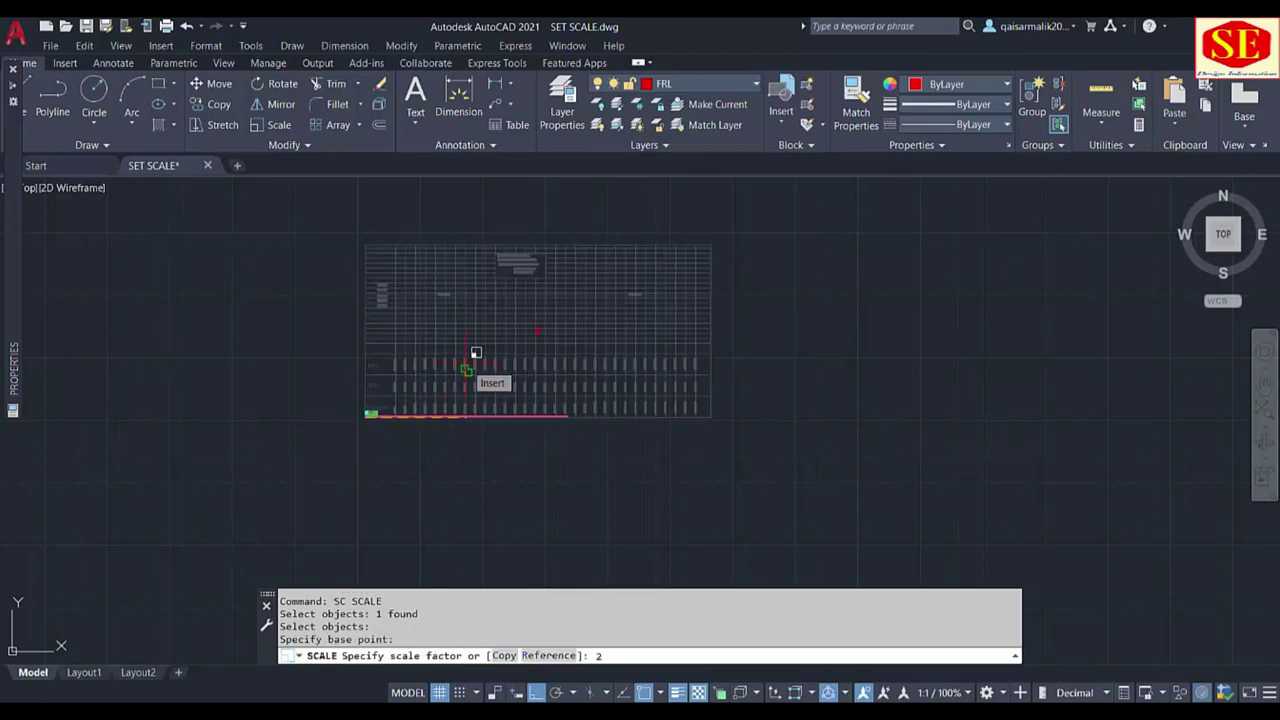
key(Return)
scroll(465, 370, down, 2)
Read the red FRL line's start point with ID: X 0, Y 1067.5
middle_drag(659, 247, 549, 353)
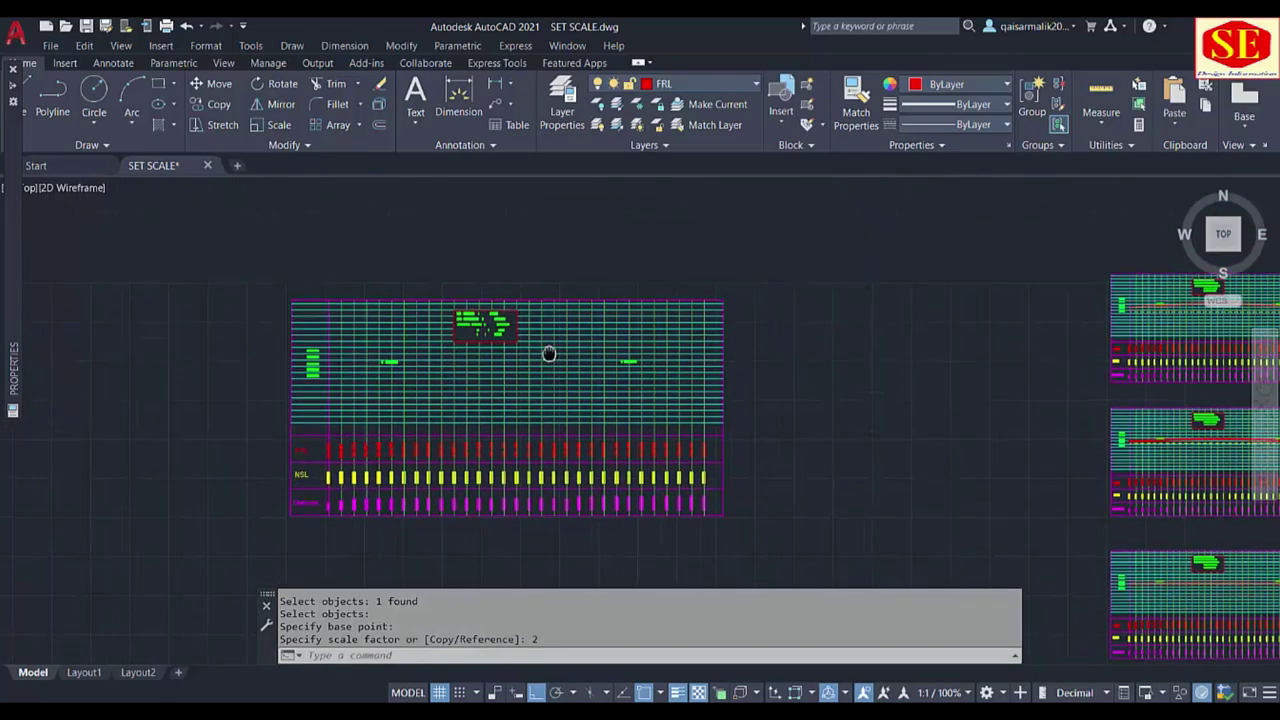
scroll(549, 327, down, 4)
scroll(1146, 404, up, 4)
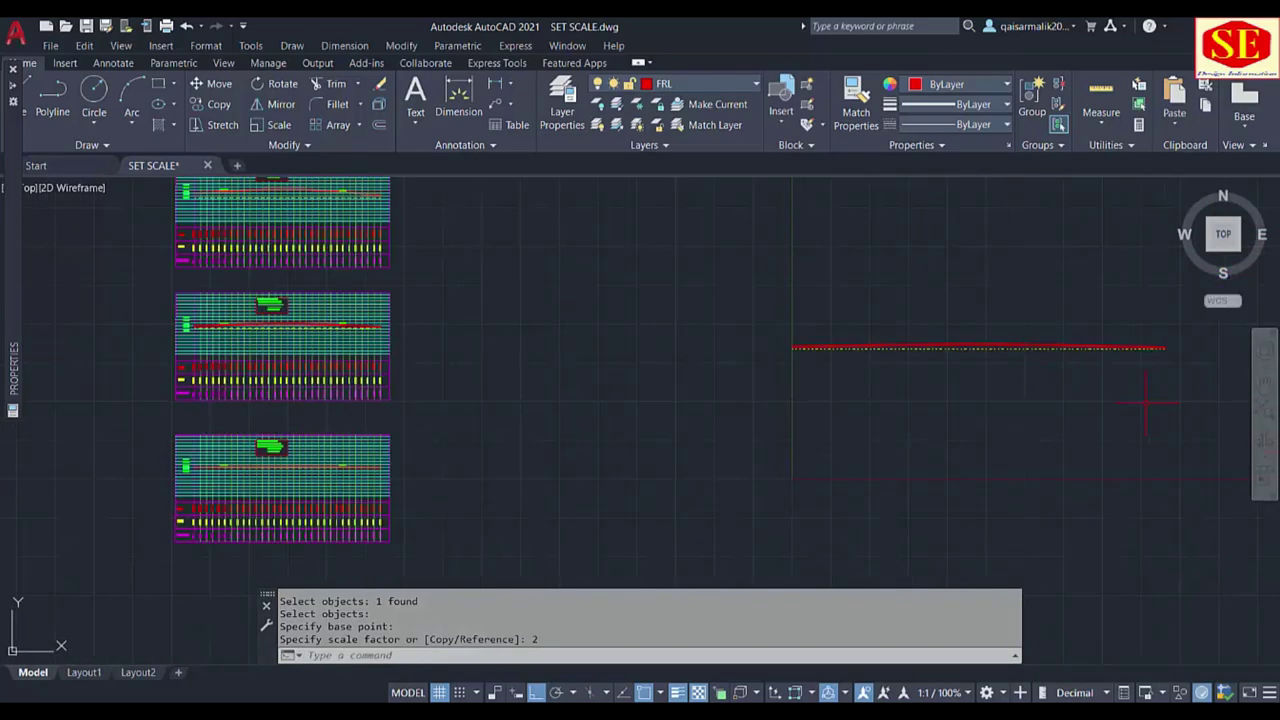
scroll(765, 355, up, 3)
scroll(853, 347, up, 4)
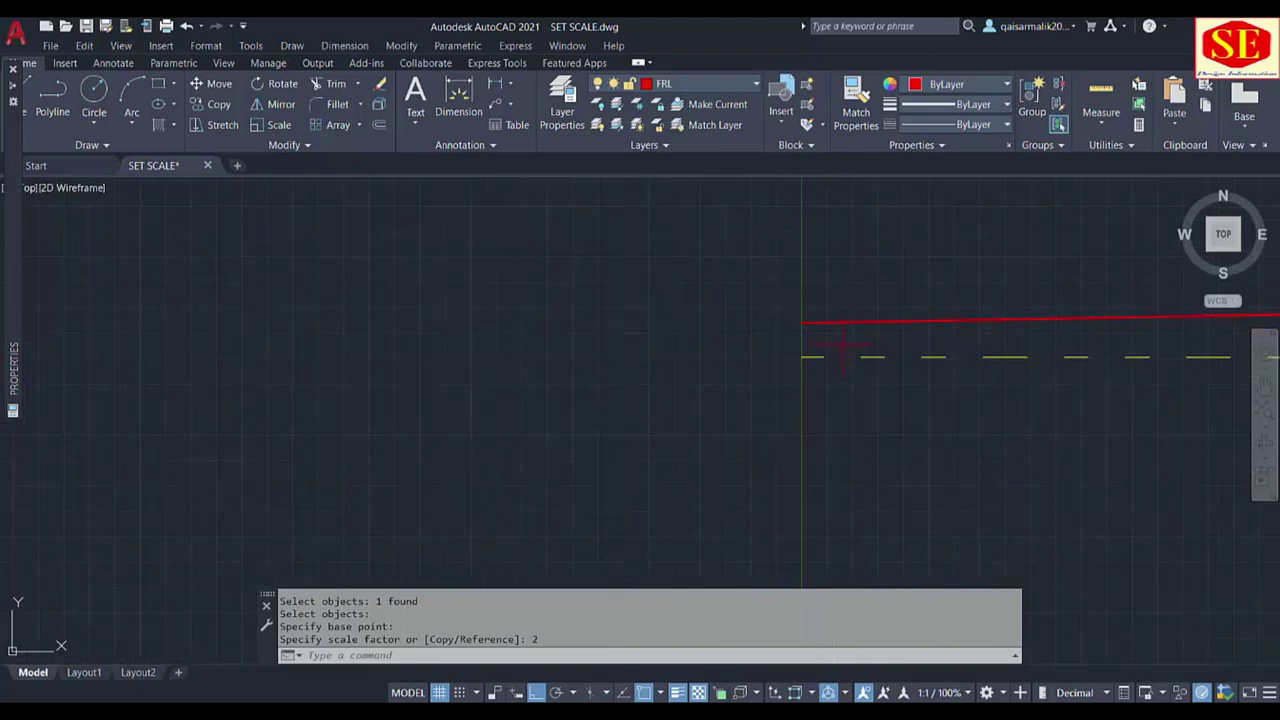
text(I)
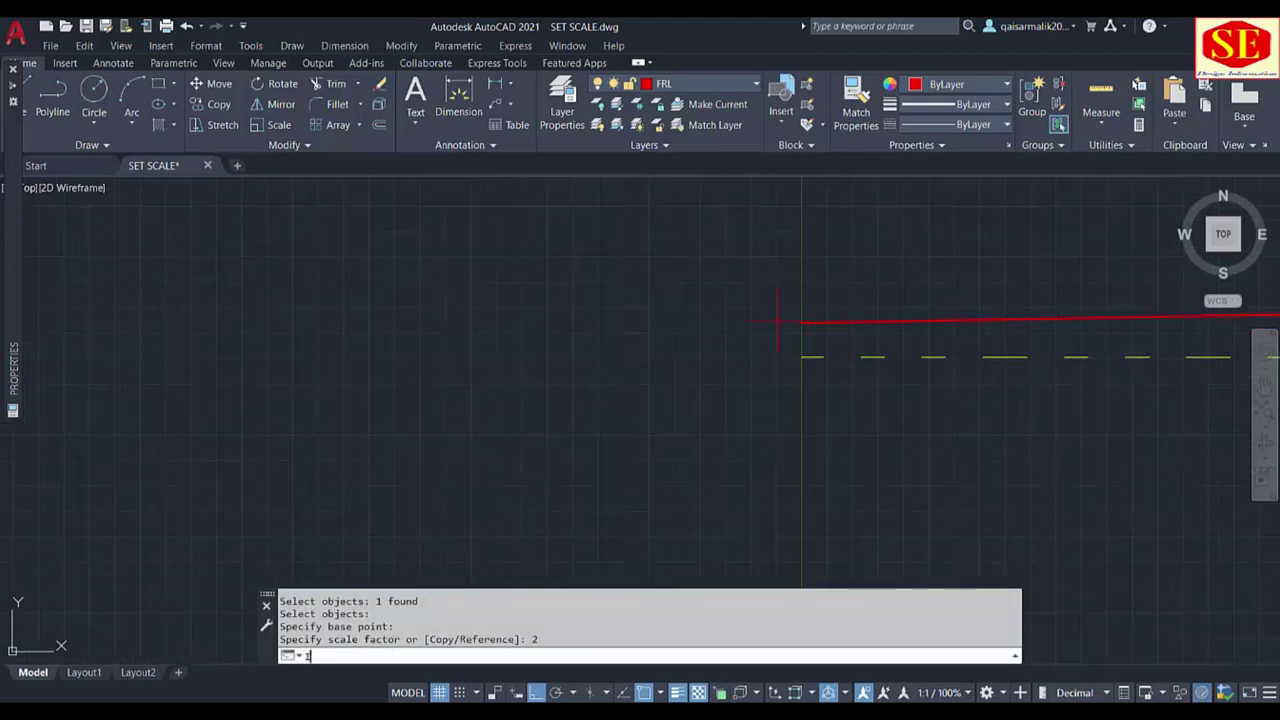
text(D)
key(Return)
click(801, 322)
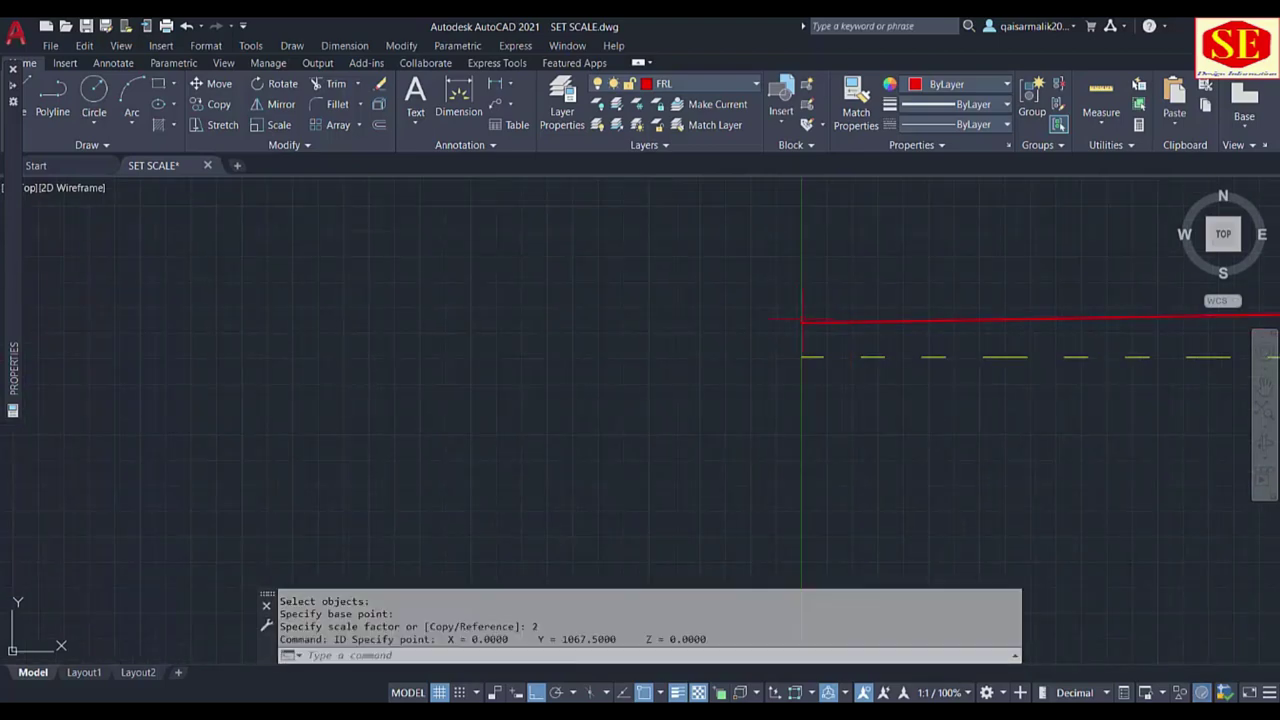
Zoom into the enlarged sheet's level labels and compare them with the Excel scale workbook
scroll(864, 358, down, 3)
scroll(543, 545, down, 3)
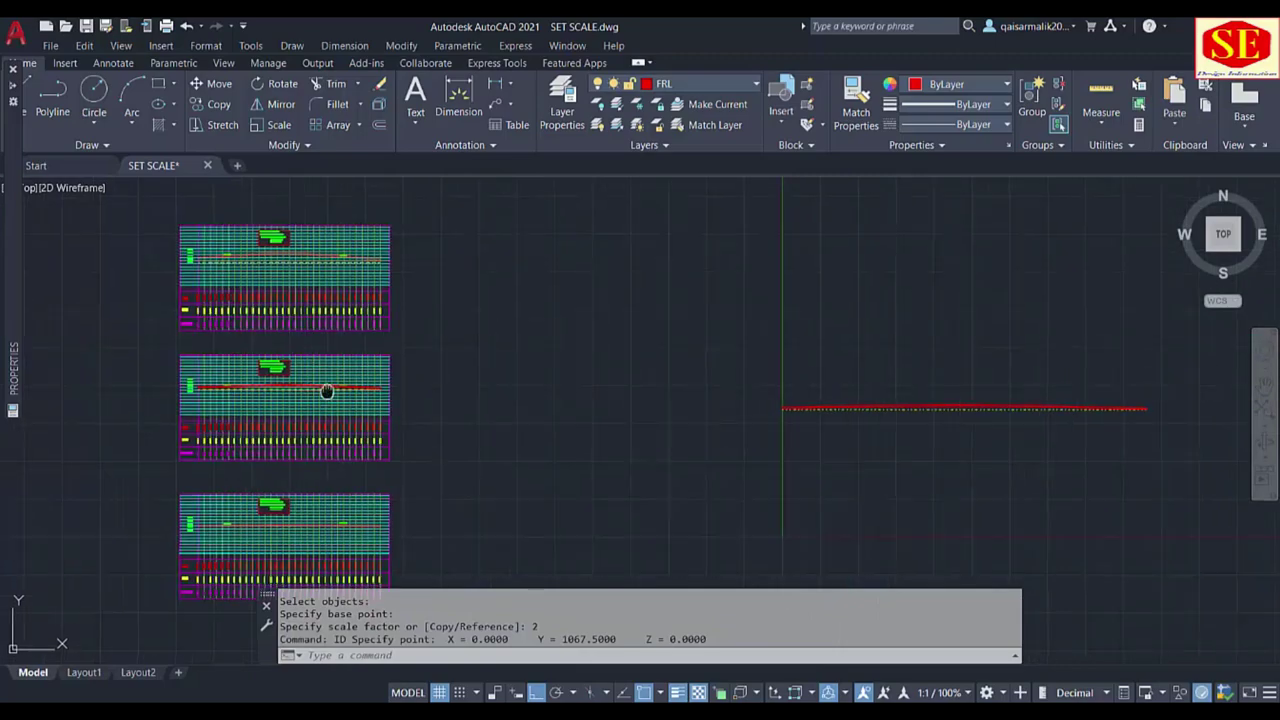
middle_drag(323, 391, 1080, 378)
scroll(143, 330, up, 5)
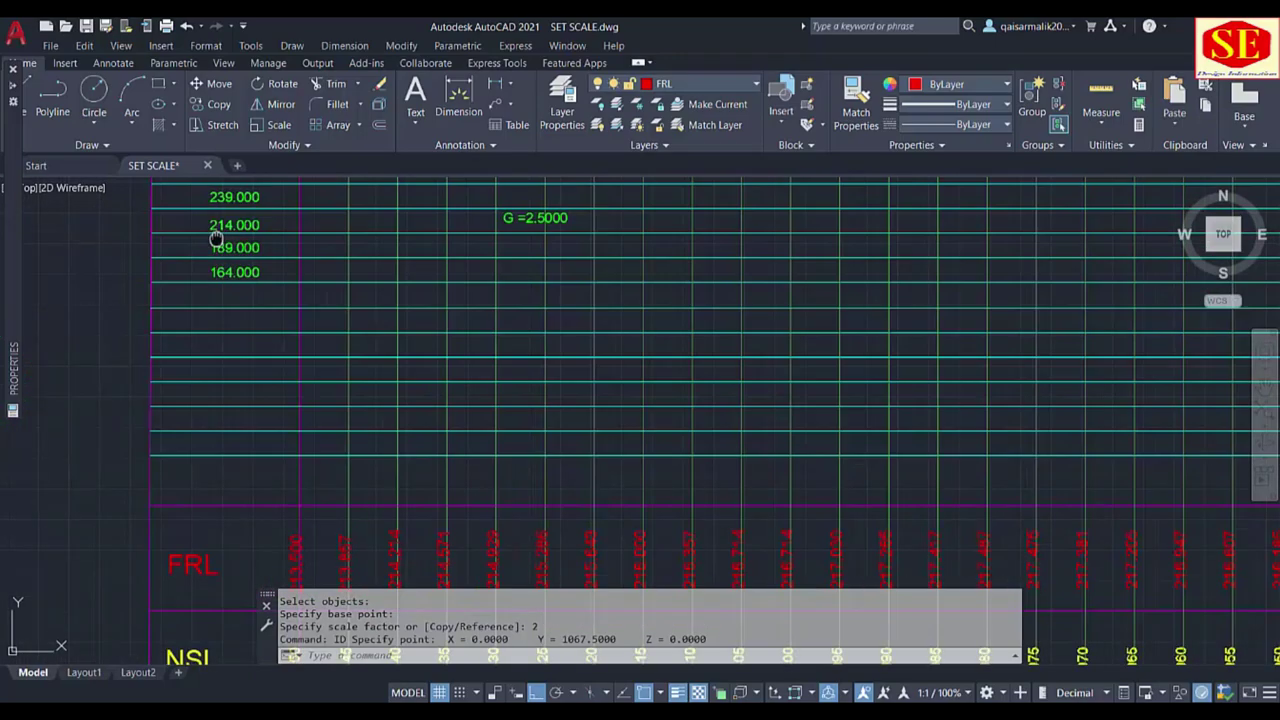
scroll(243, 329, up, 2)
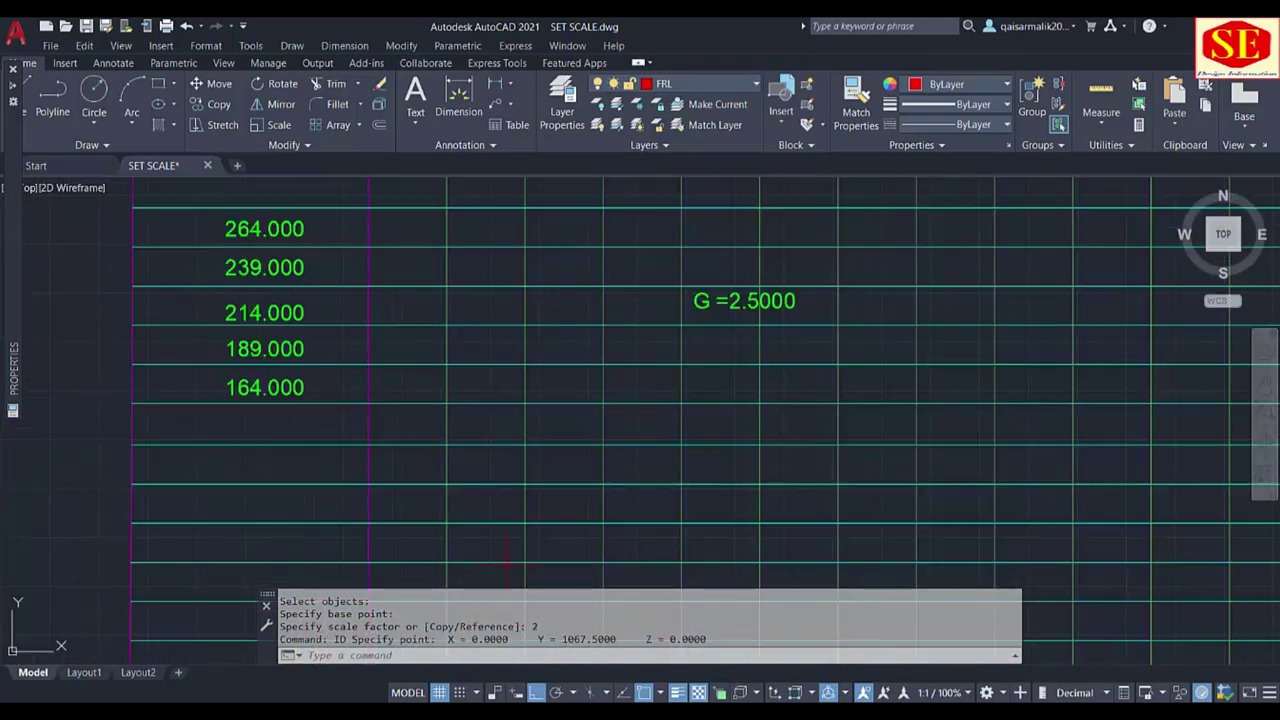
key(alt+Tab)
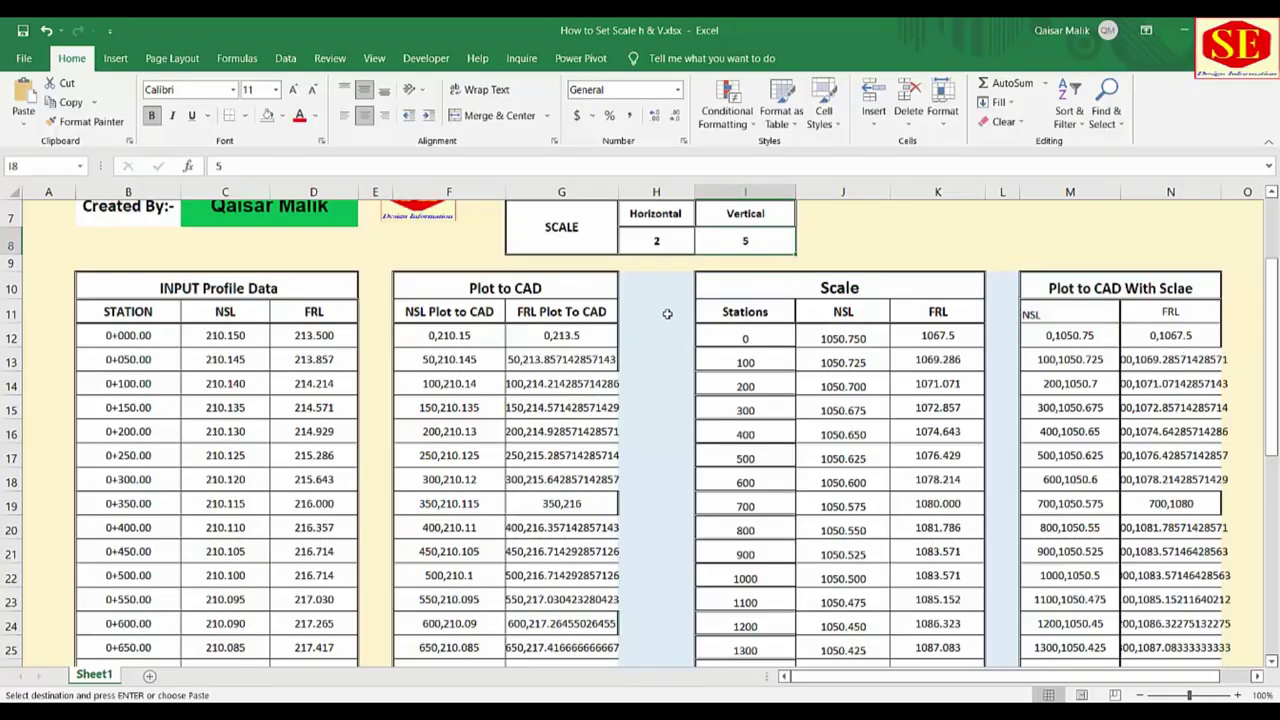
scroll(667, 314, up, 2)
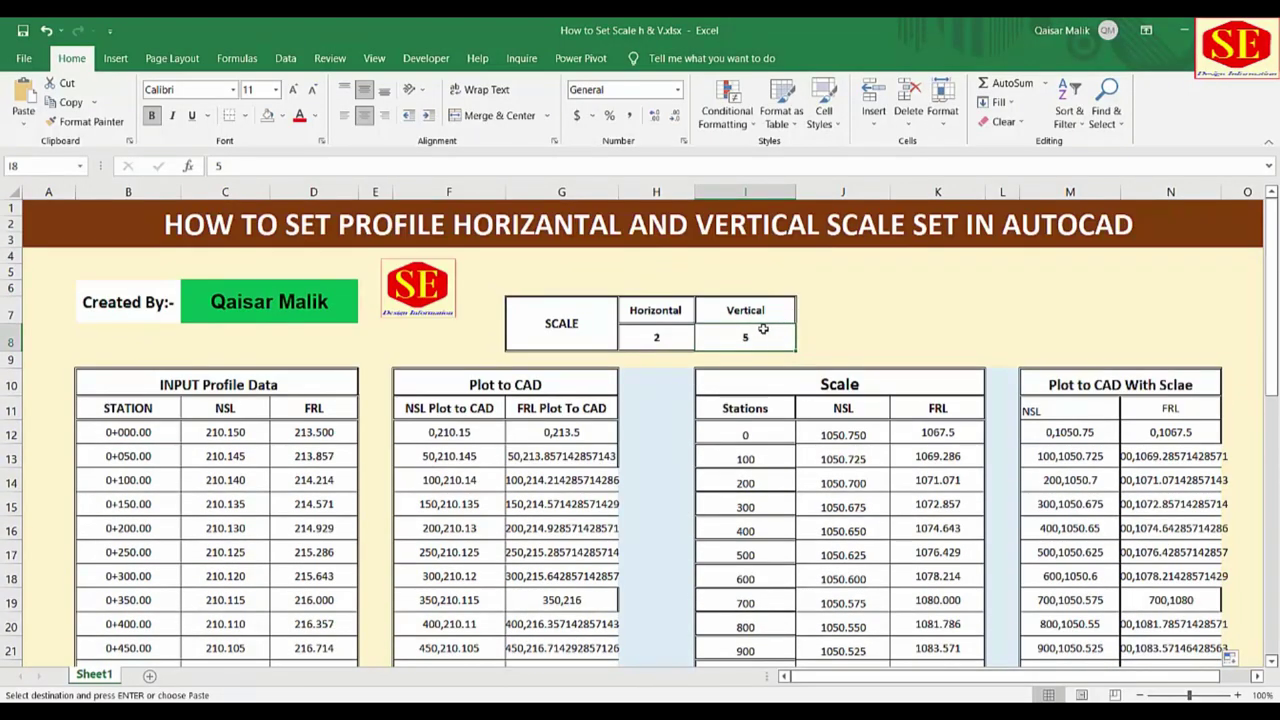
key(alt+Tab)
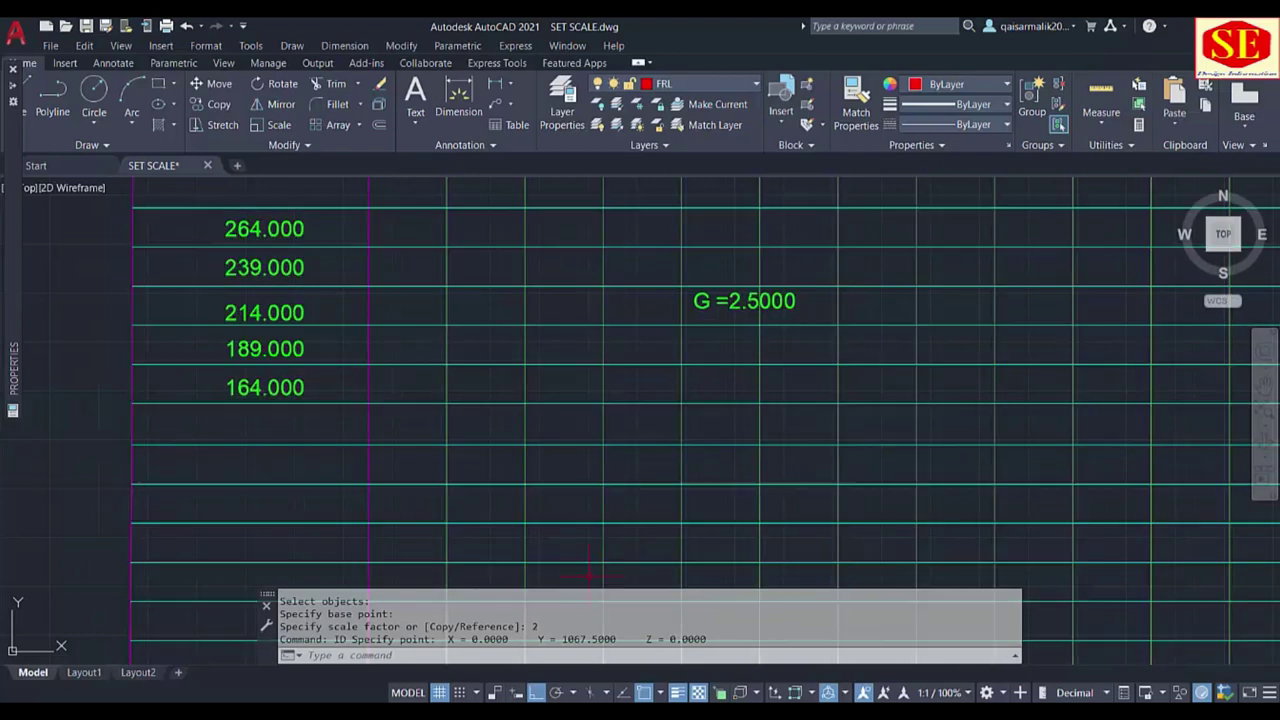
Compute 214 × 5 = 1,070 in Calculator for the 214.000 level, then return to AutoCAD
key(alt+Tab)
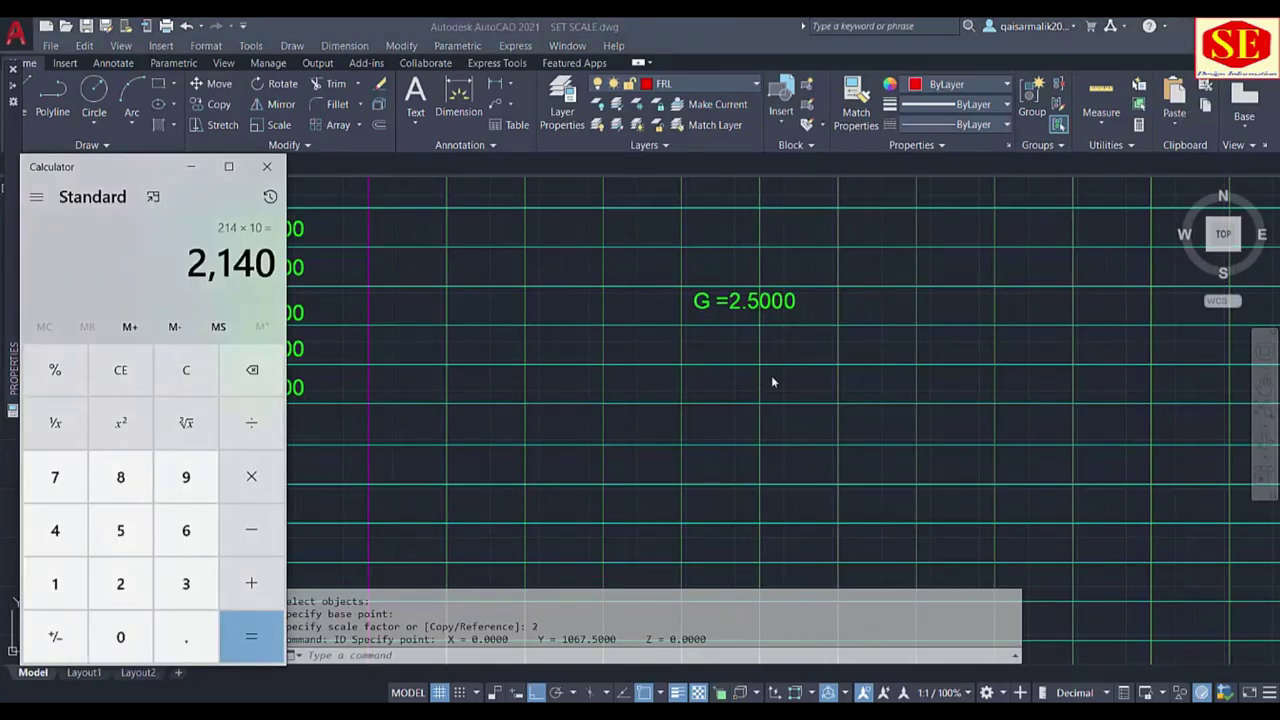
scroll(691, 372, down, 2)
scroll(345, 345, up, 3)
key(Escape)
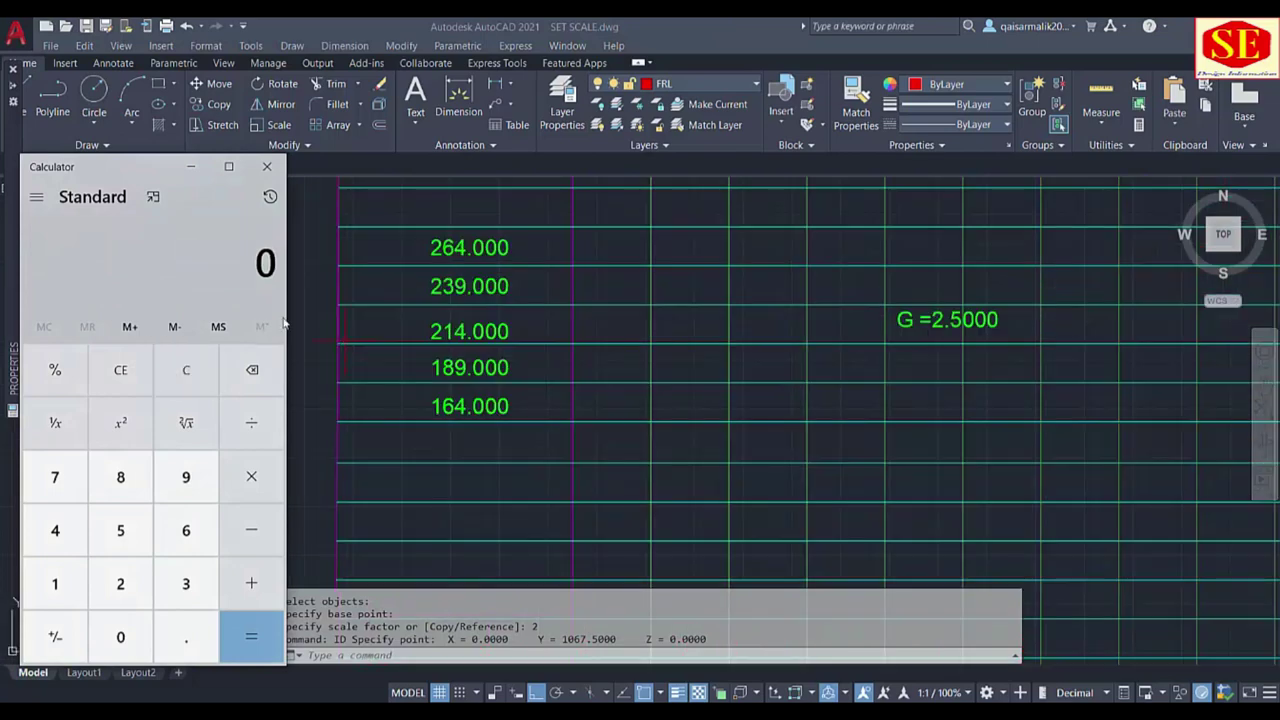
text(214)
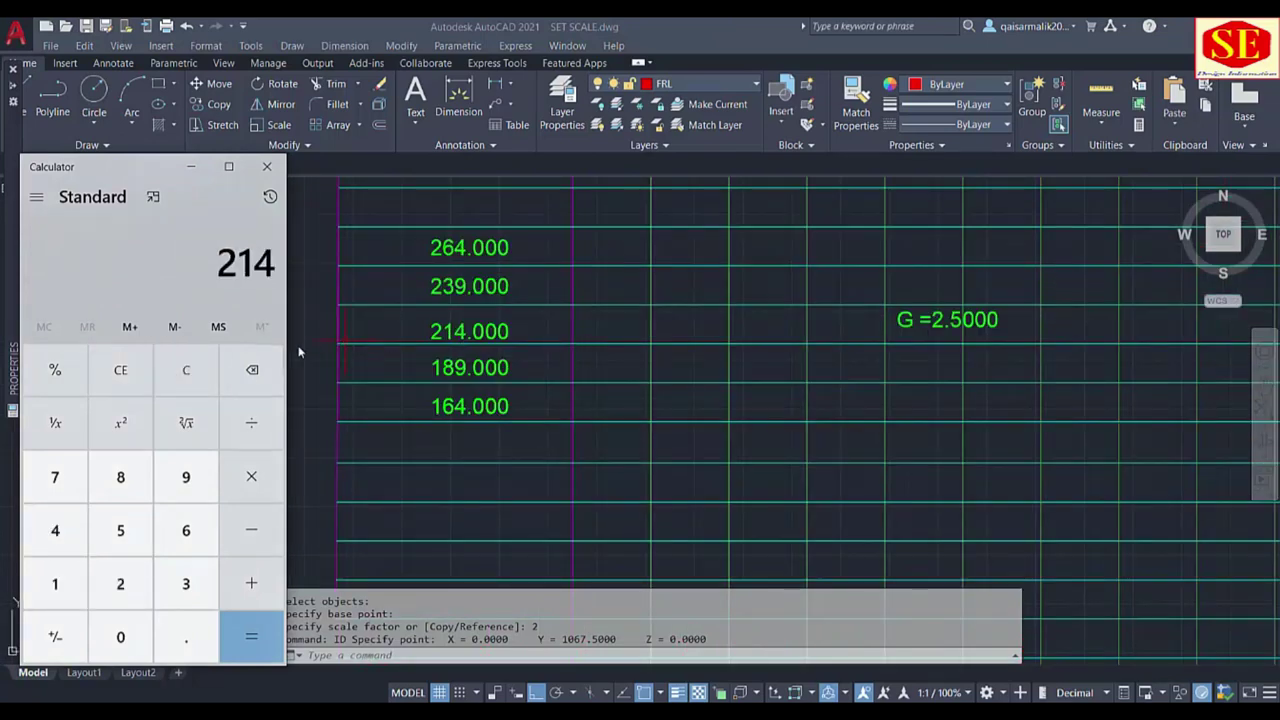
text(*5)
key(Return)
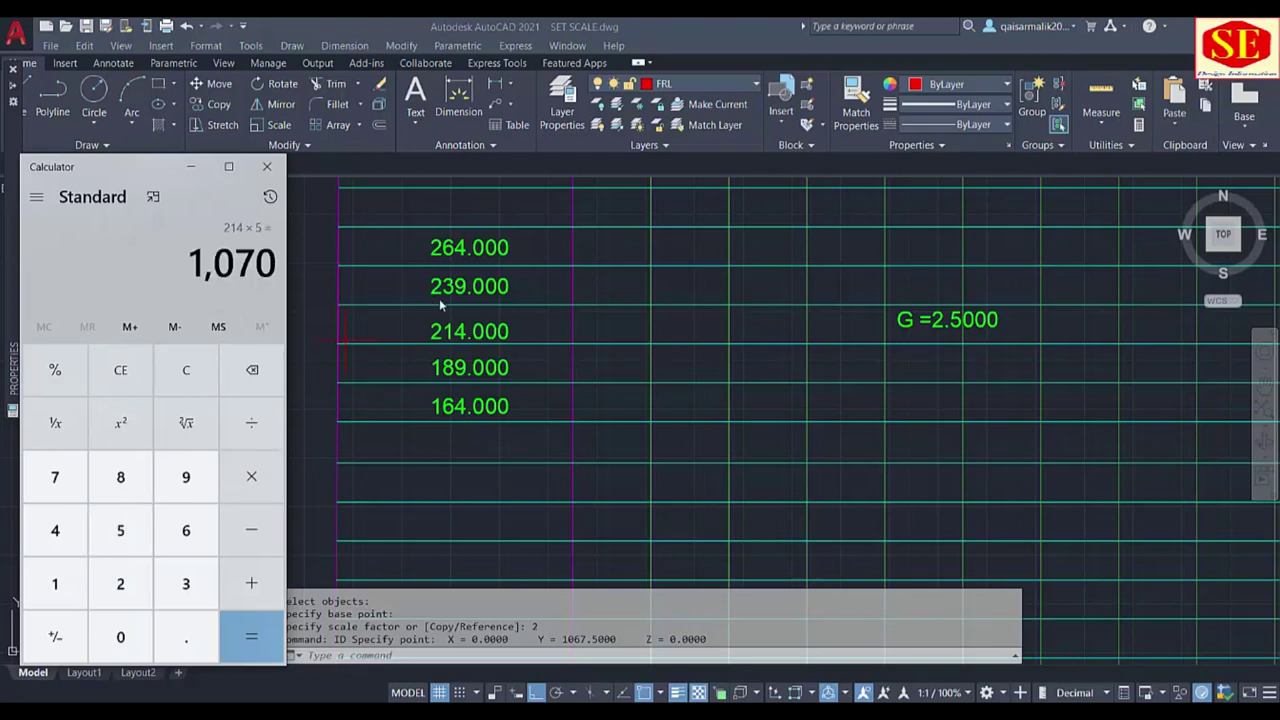
click(556, 318)
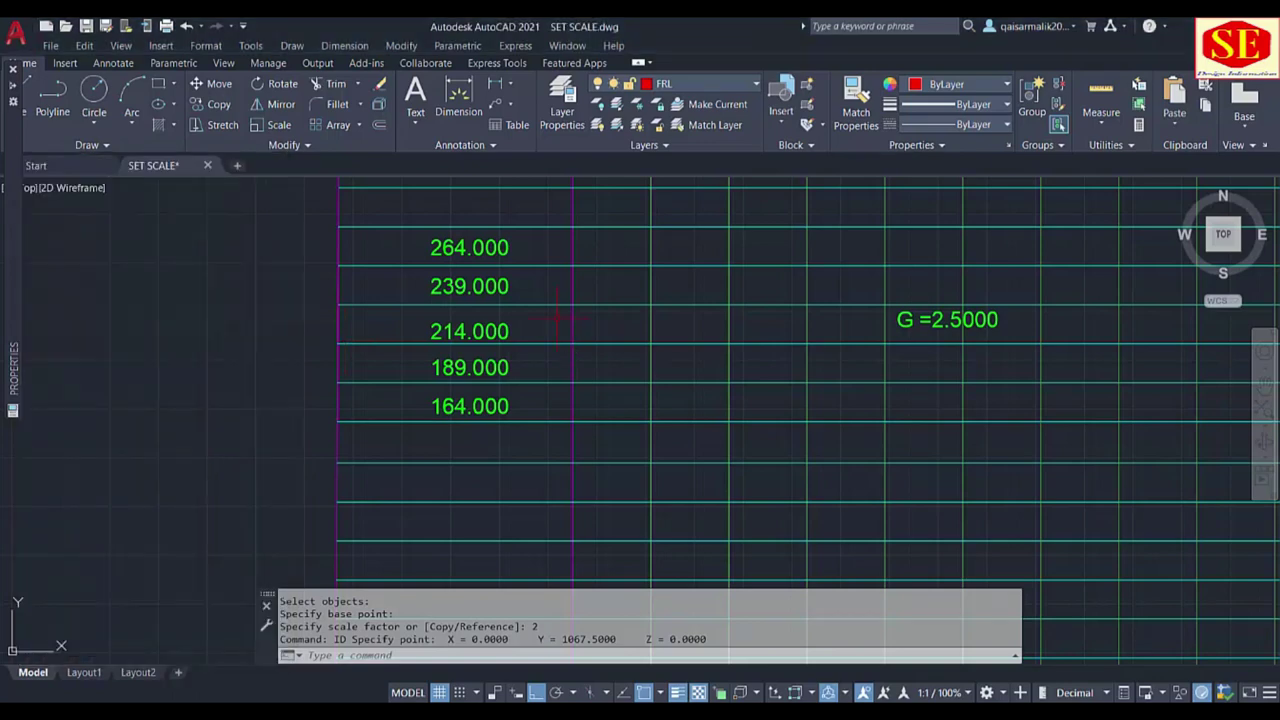
Move the enlarged sheet by displacement 0,1070 from a base point on the 214.000 level
text(m)
key(Return)
click(541, 304)
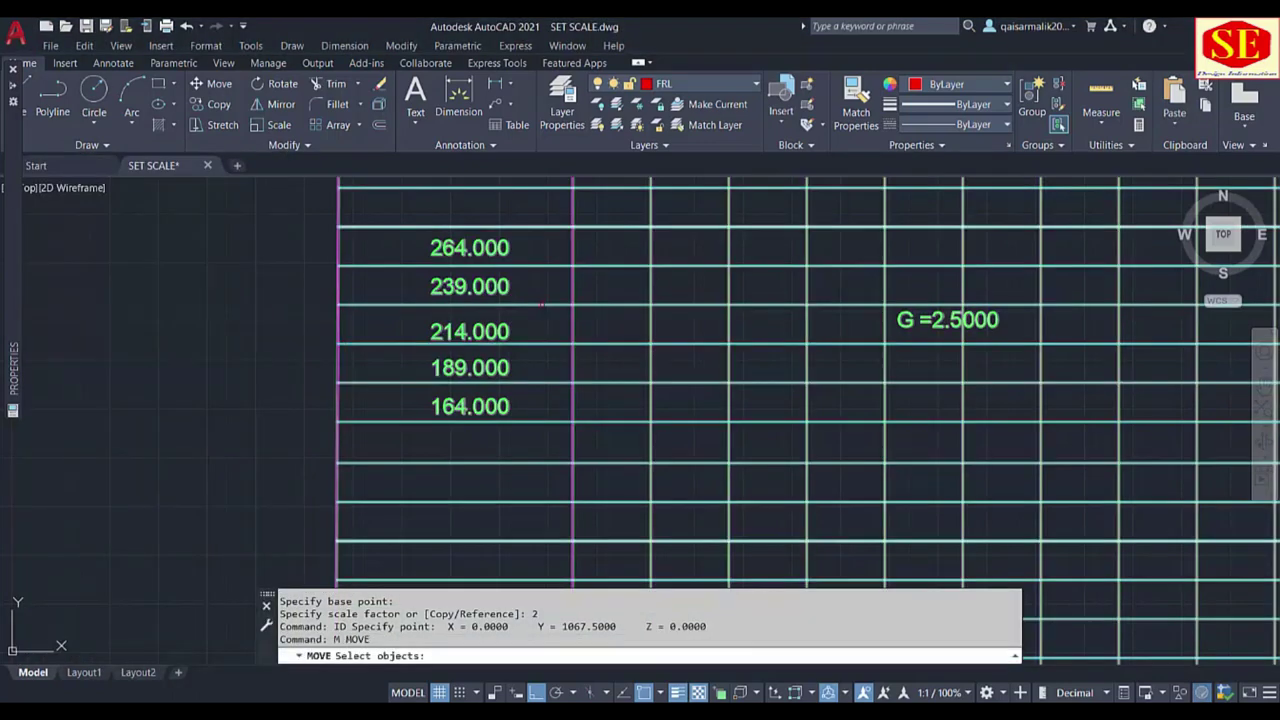
key(Return)
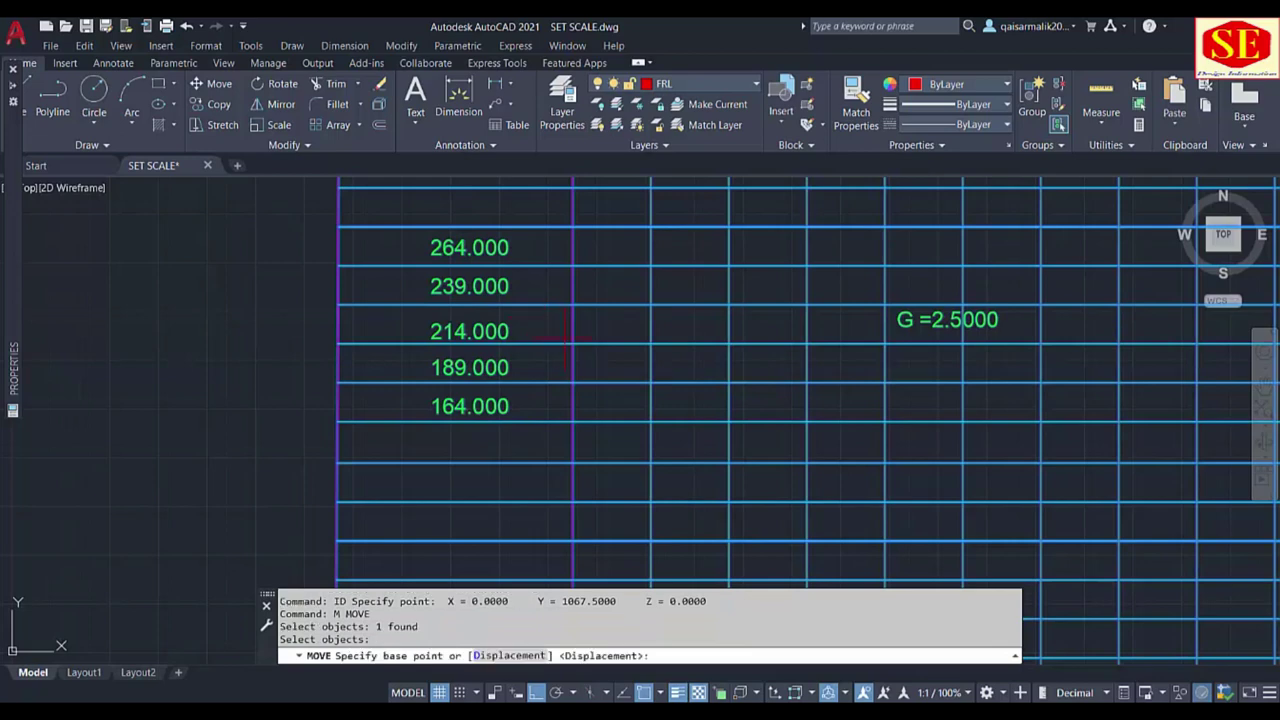
click(572, 344)
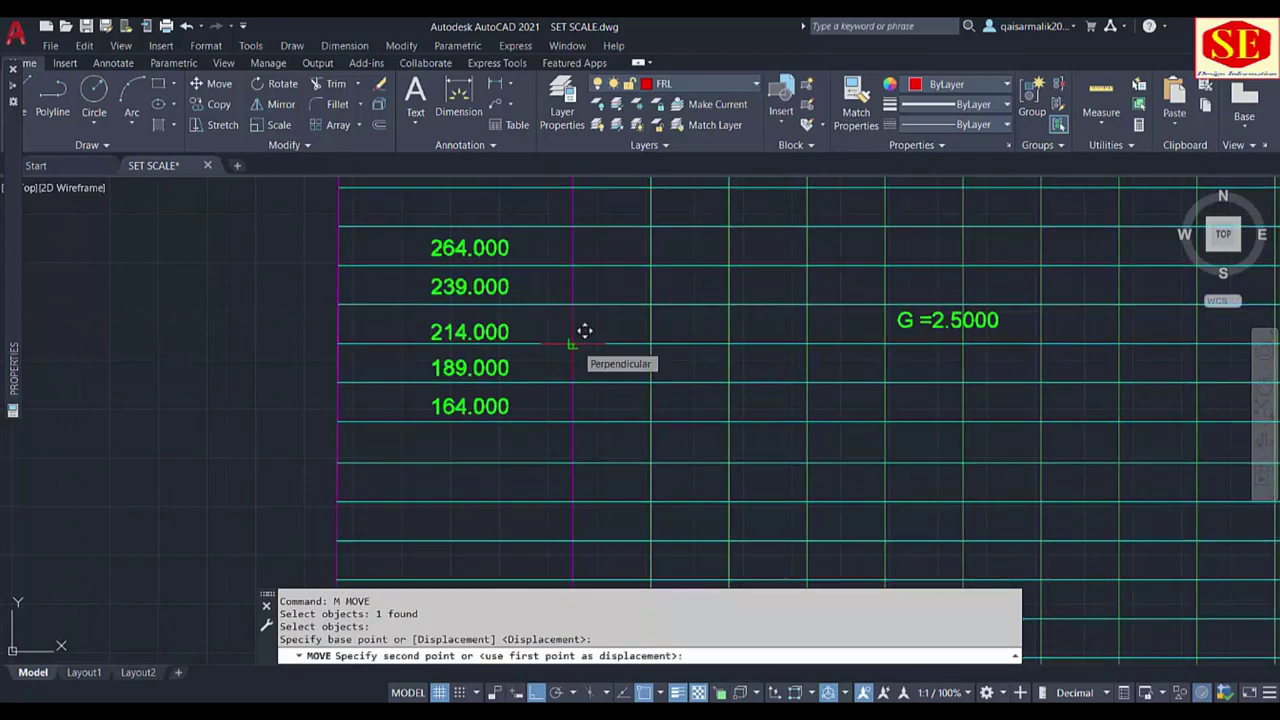
text(0,)
key(alt+Tab)
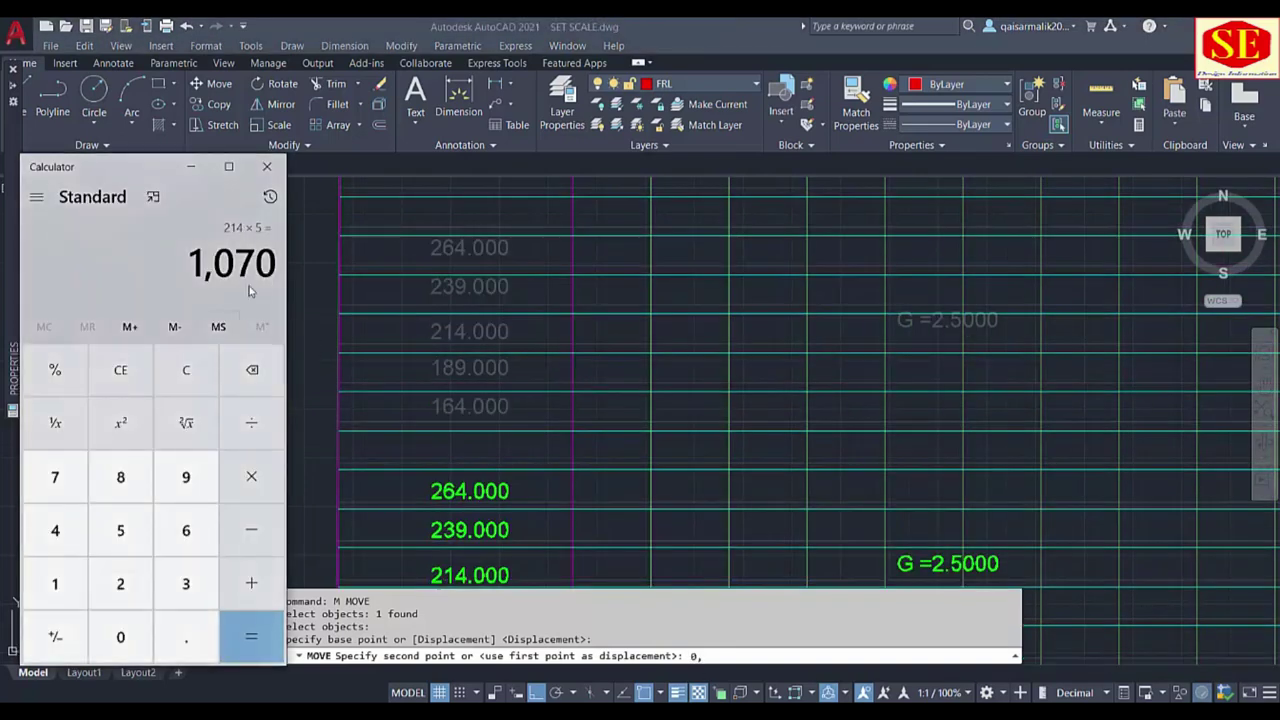
key(alt+Tab)
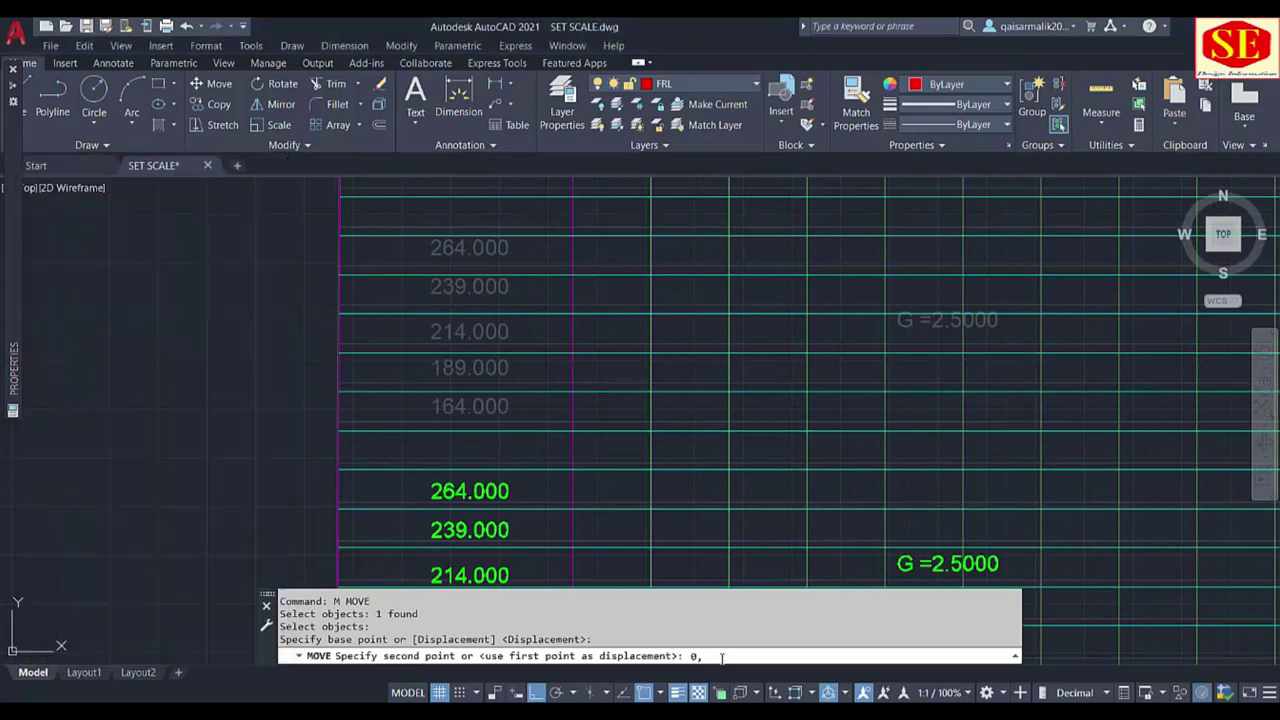
text(1070)
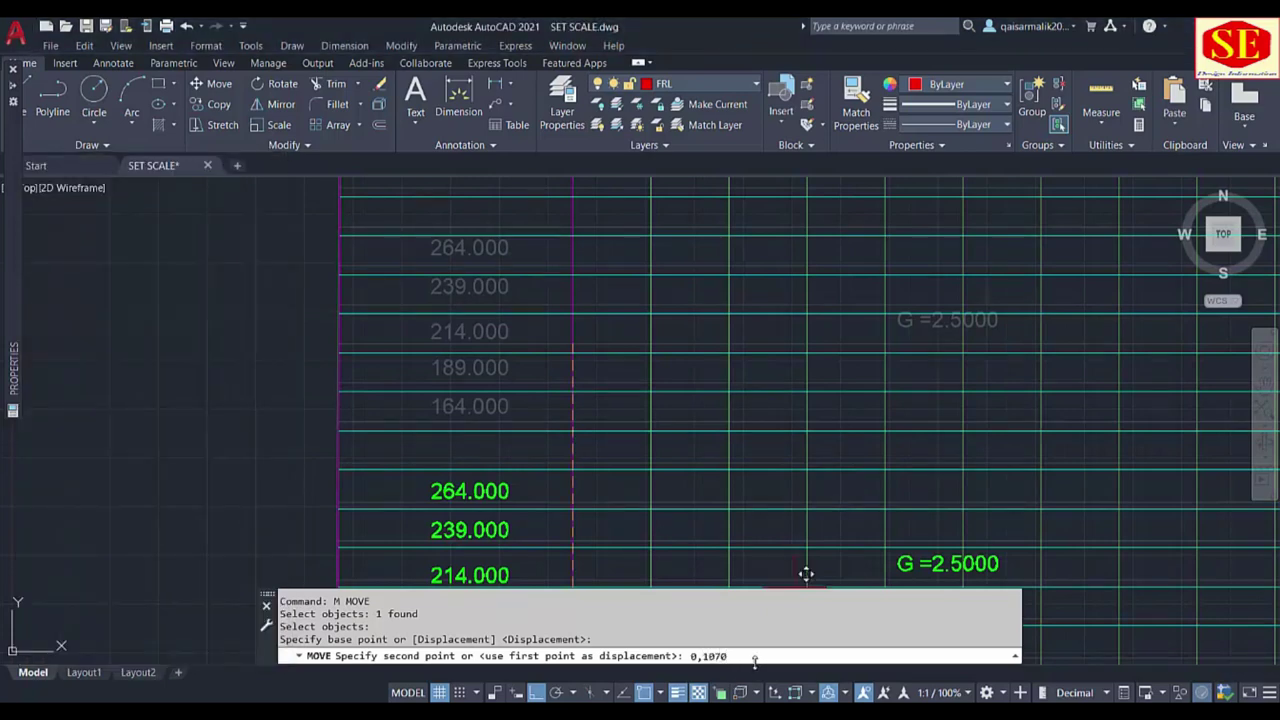
key(Return)
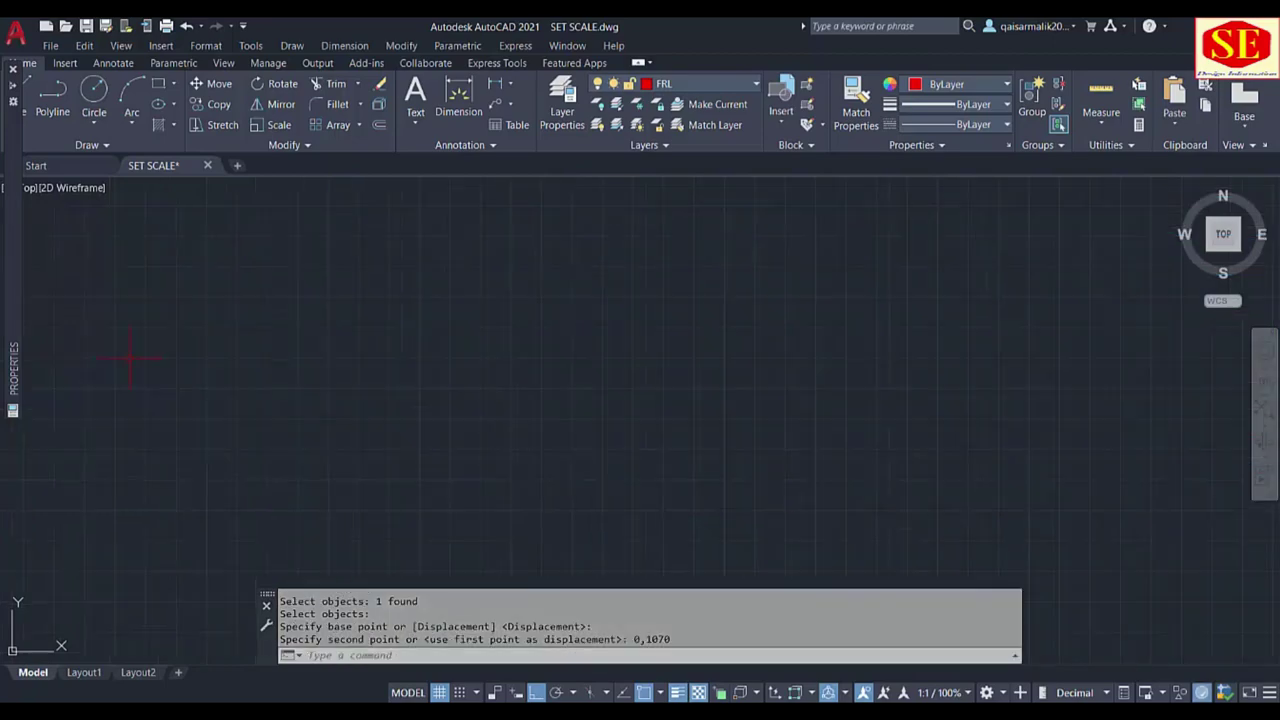
scroll(806, 574, down, 5)
Zoom over the moved FRL line to compare it with the rescaled grid and vertical scale 5
middle_drag(910, 413, 608, 320)
scroll(770, 312, up, 6)
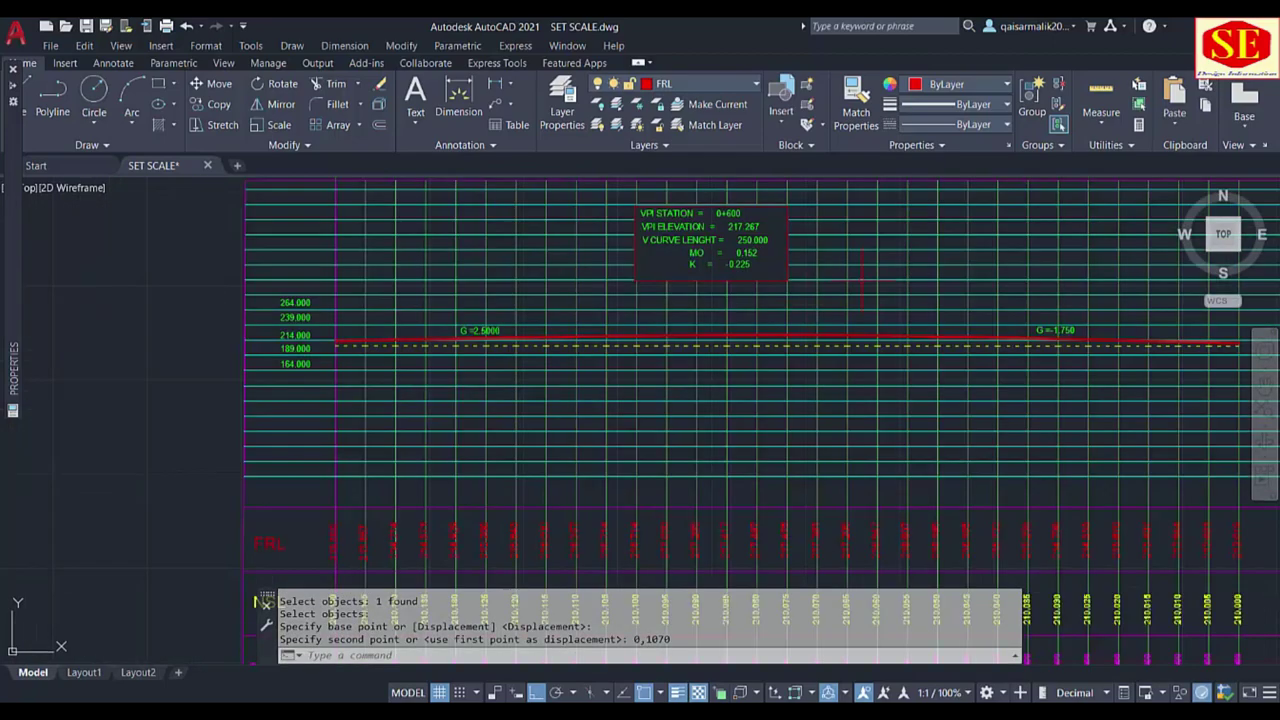
scroll(365, 345, down, 4)
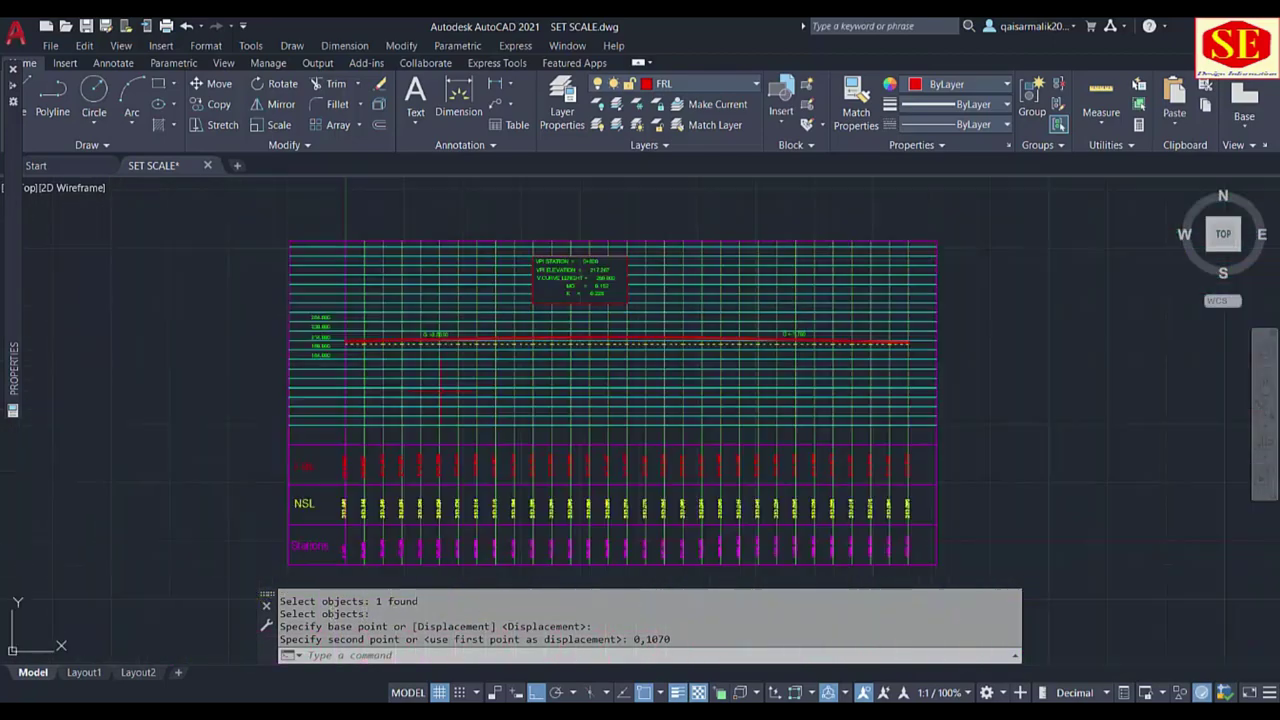
scroll(600, 330, down, 1)
scroll(948, 205, up, 6)
scroll(948, 207, down, 2)
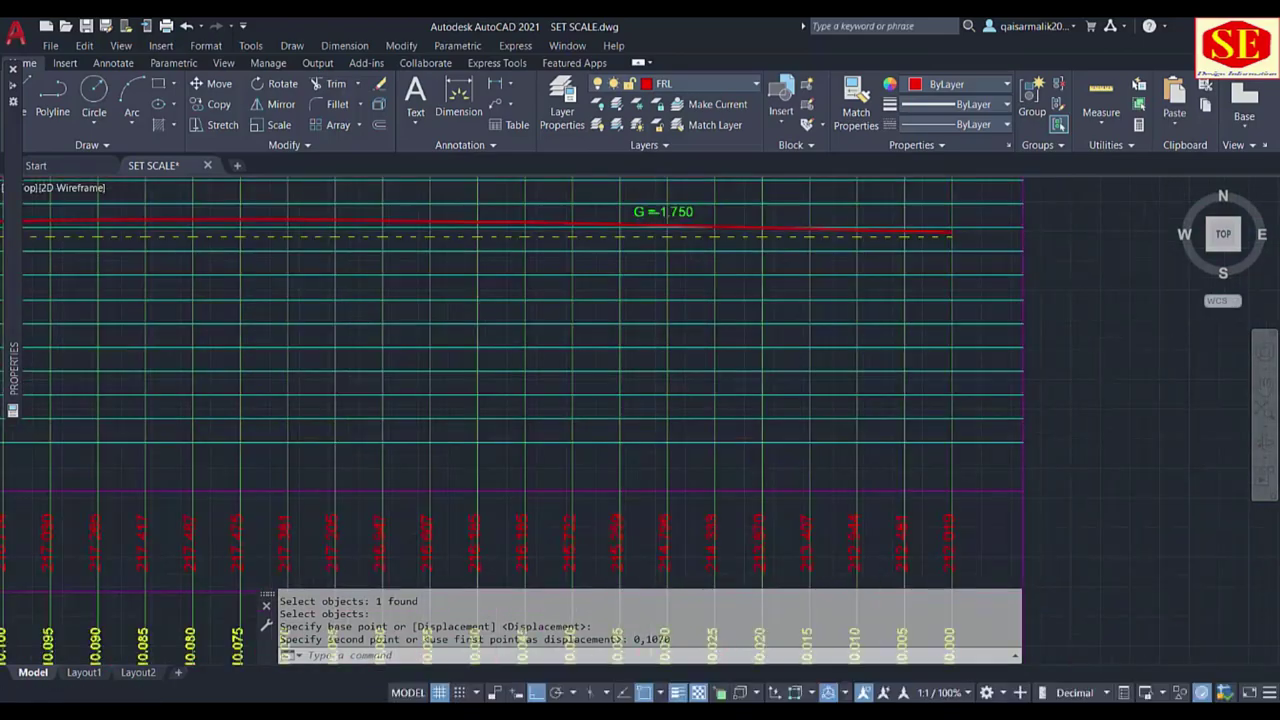
scroll(948, 207, down, 2)
scroll(674, 474, up, 1)
scroll(598, 306, down, 1)
scroll(598, 306, down, 2)
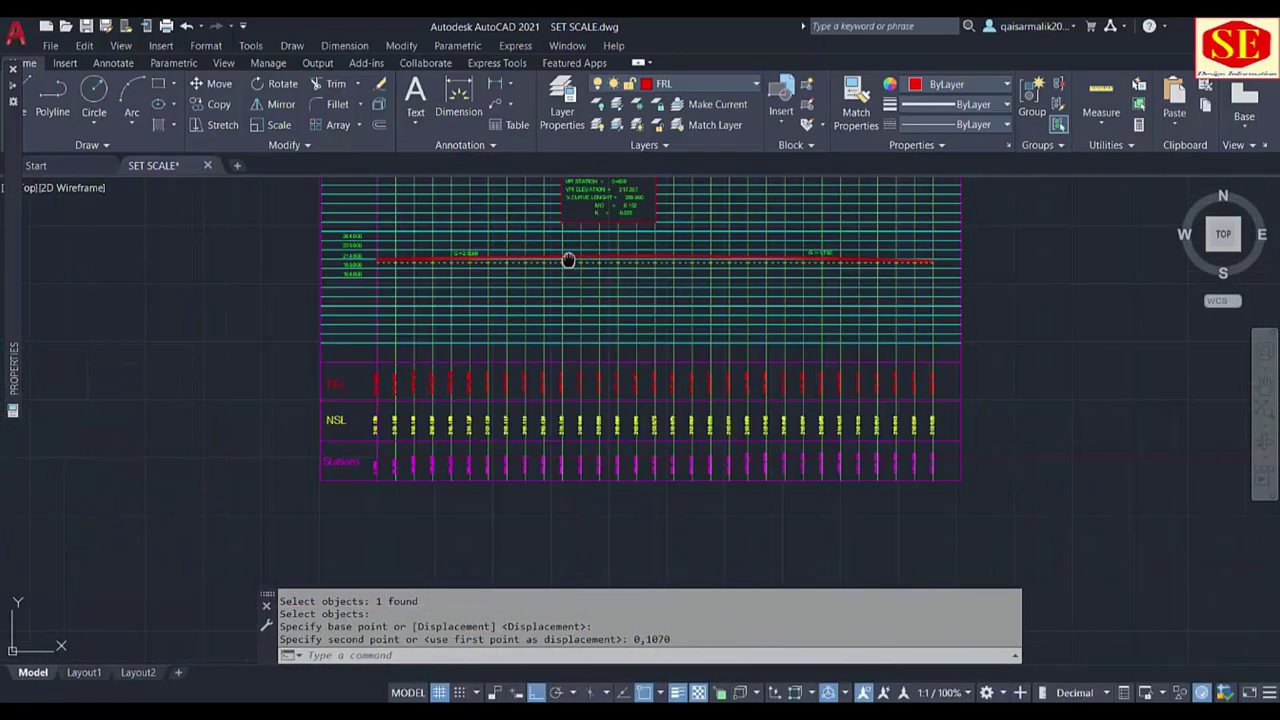
scroll(566, 260, down, 1)
scroll(589, 365, up, 4)
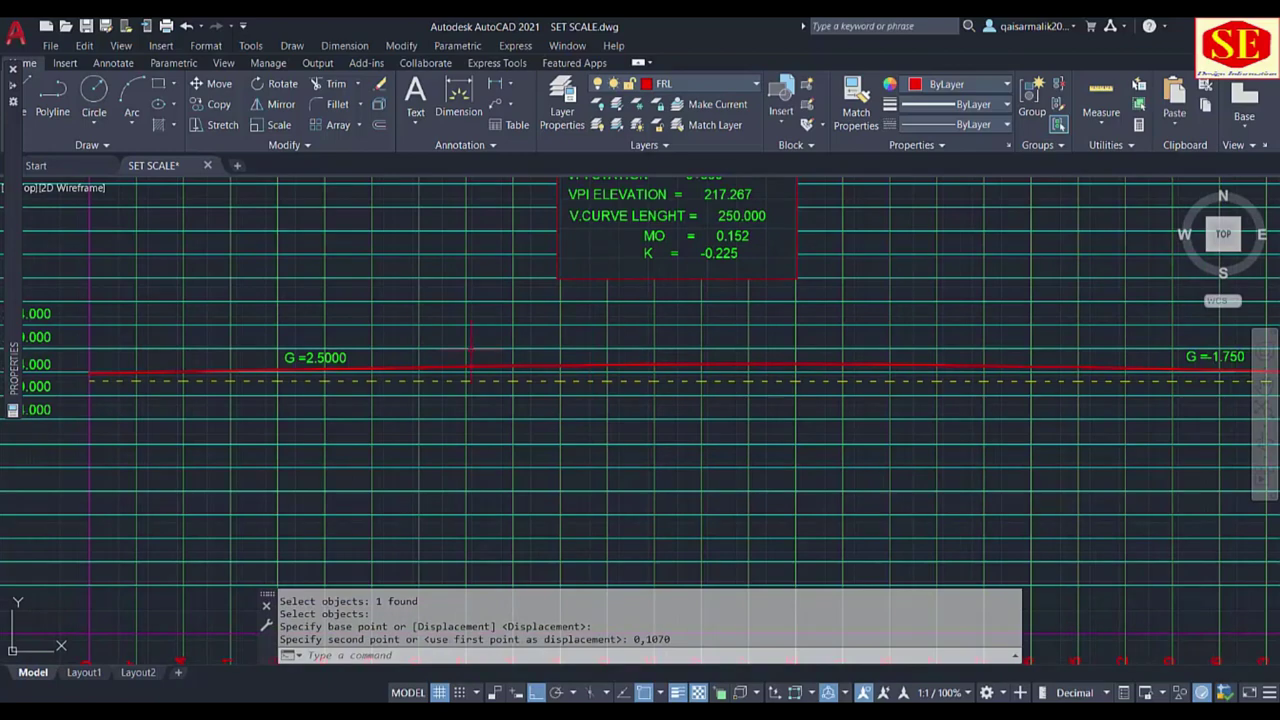
scroll(471, 352, down, 2)
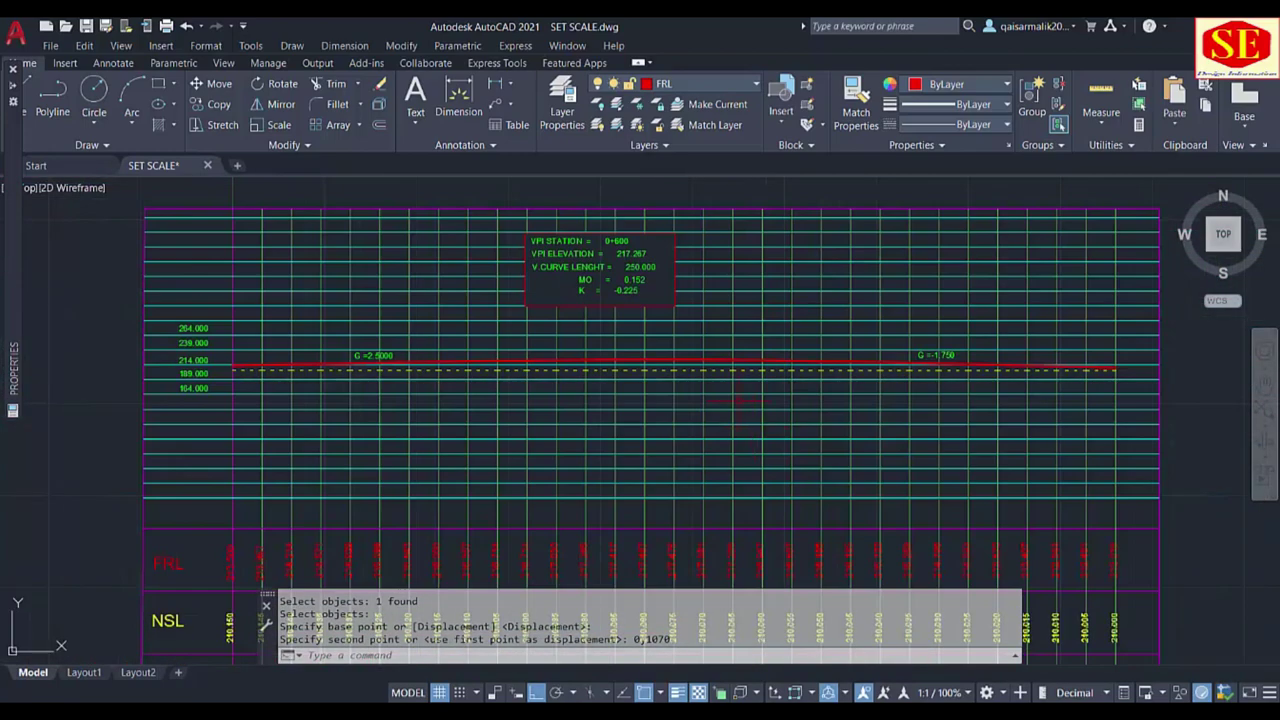
scroll(702, 350, up, 2)
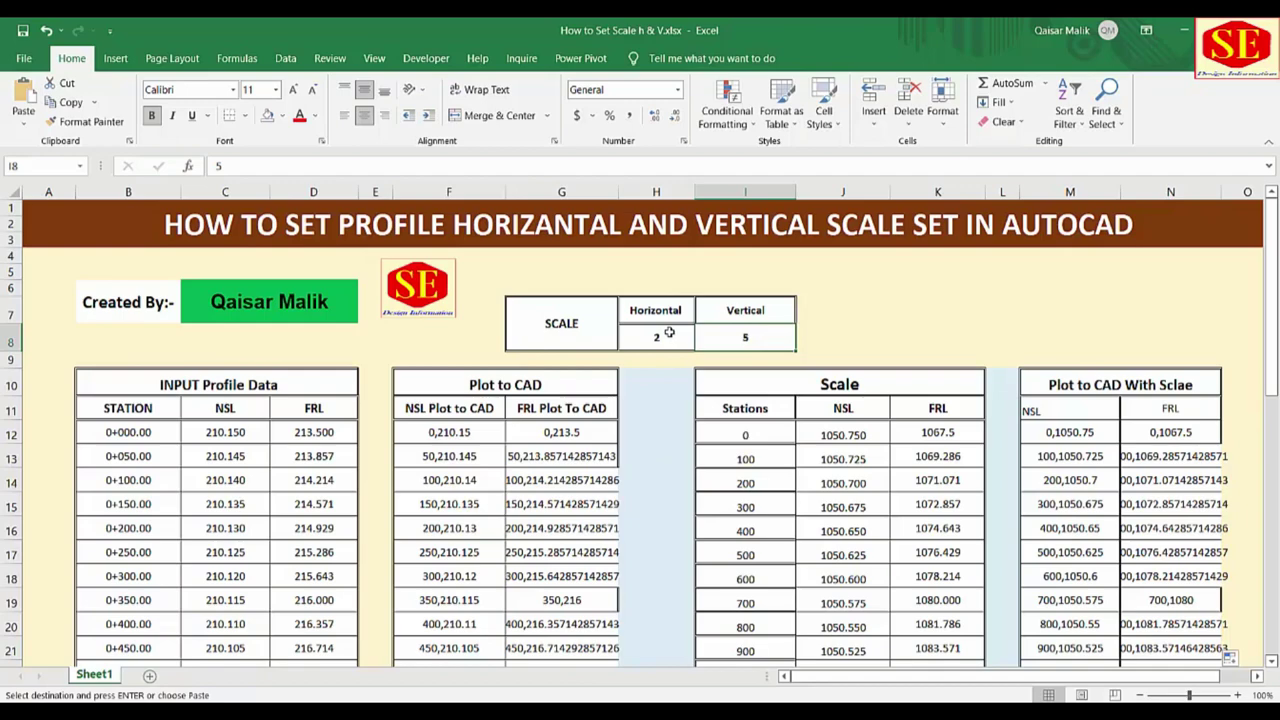
click(748, 337)
scroll(355, 445, down, 5)
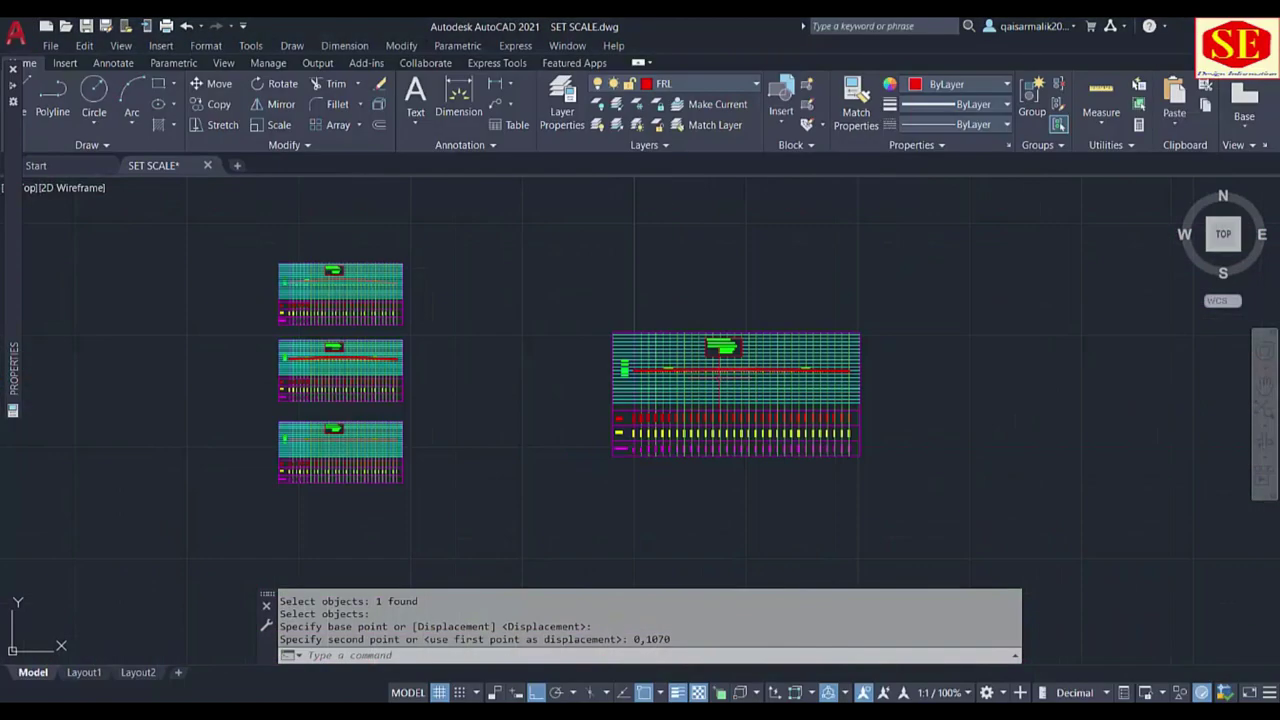
Confirm on the enlarged sheet that the FRL curve, grades 2.5000 and -1.750, sits above the NSL line
middle_drag(355, 445, 515, 410)
scroll(515, 410, up, 2)
scroll(500, 430, up, 2)
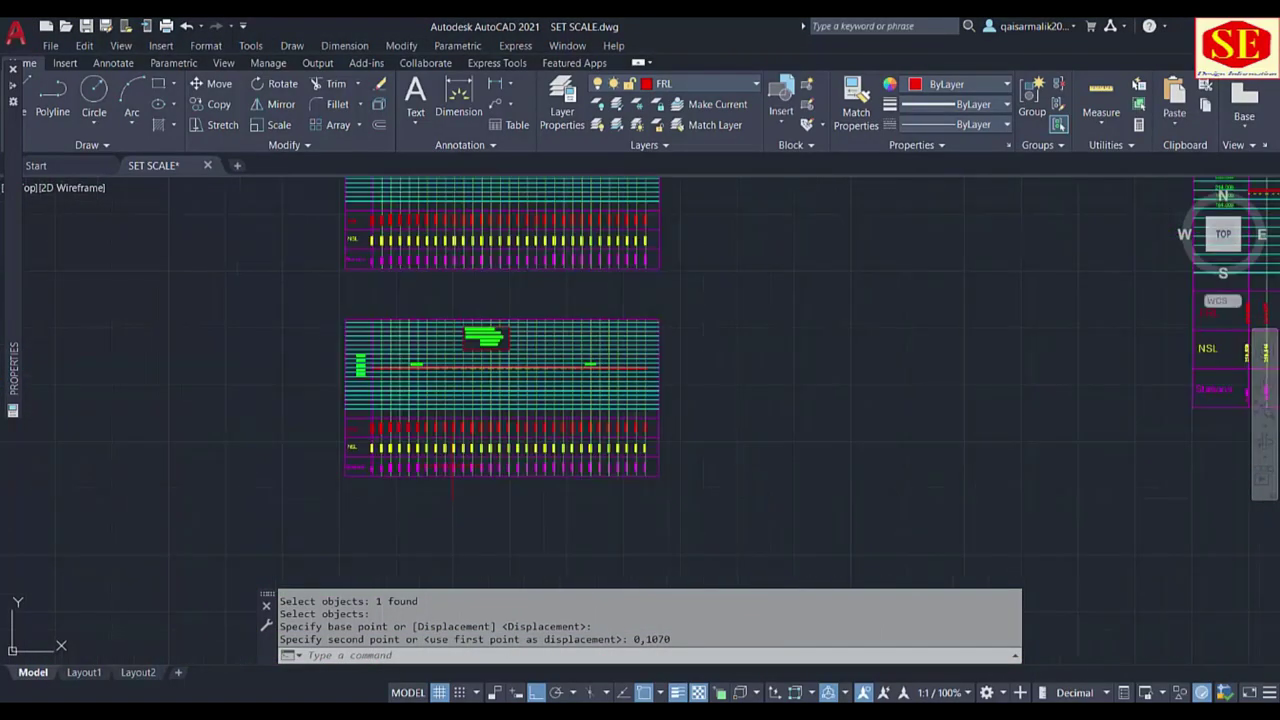
scroll(485, 460, up, 2)
scroll(474, 485, up, 3)
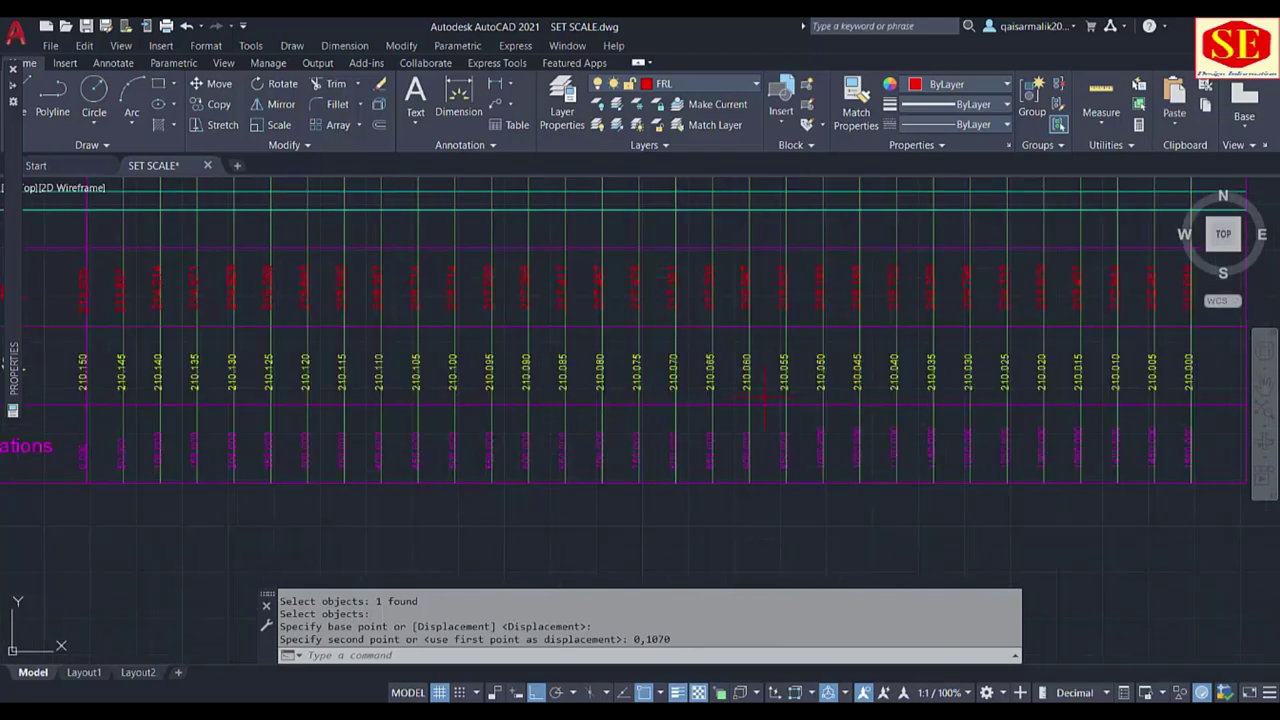
scroll(526, 443, down, 4)
middle_drag(526, 443, 757, 409)
scroll(757, 409, up, 2)
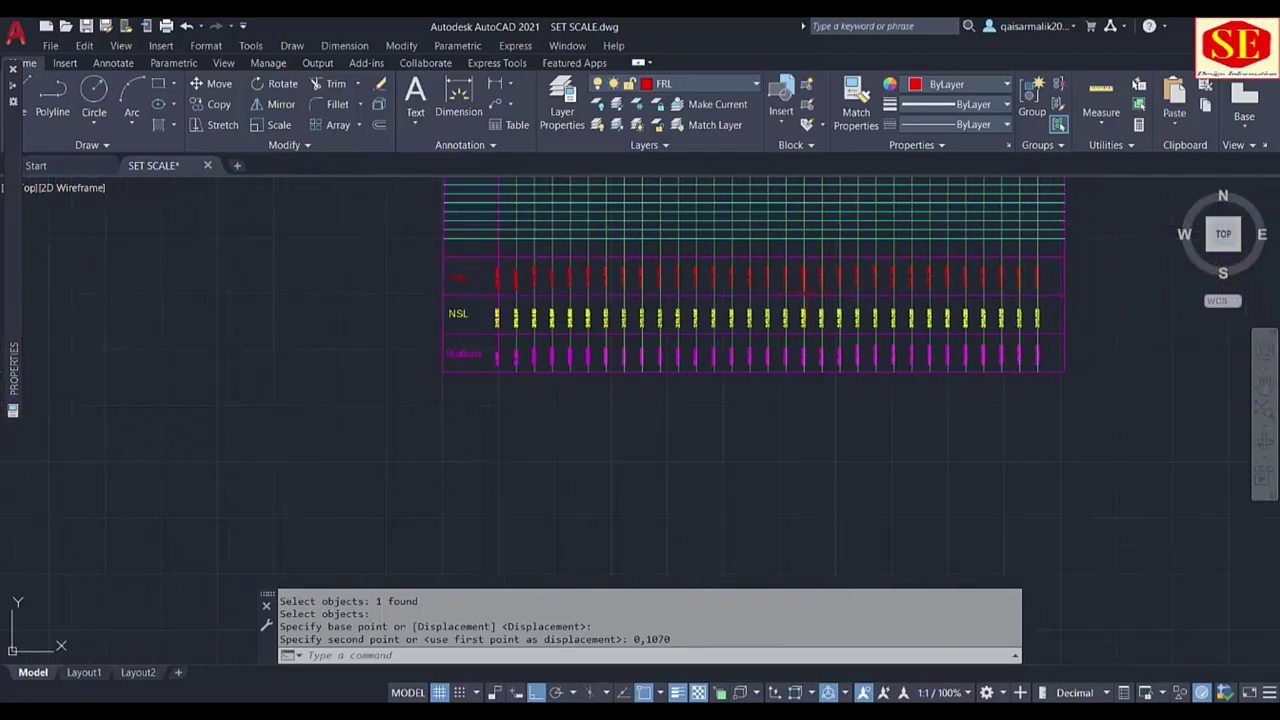
scroll(815, 262, up, 3)
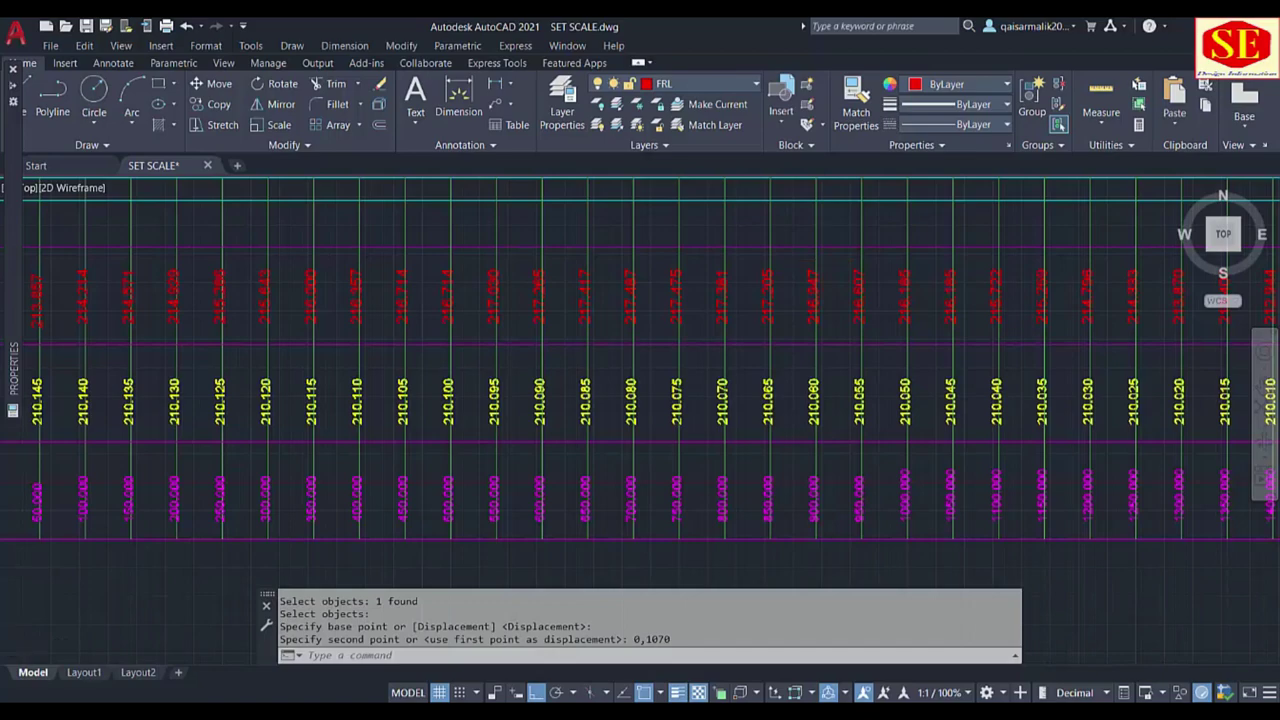
scroll(820, 260, down, 4)
middle_drag(631, 253, 631, 337)
scroll(631, 333, up, 3)
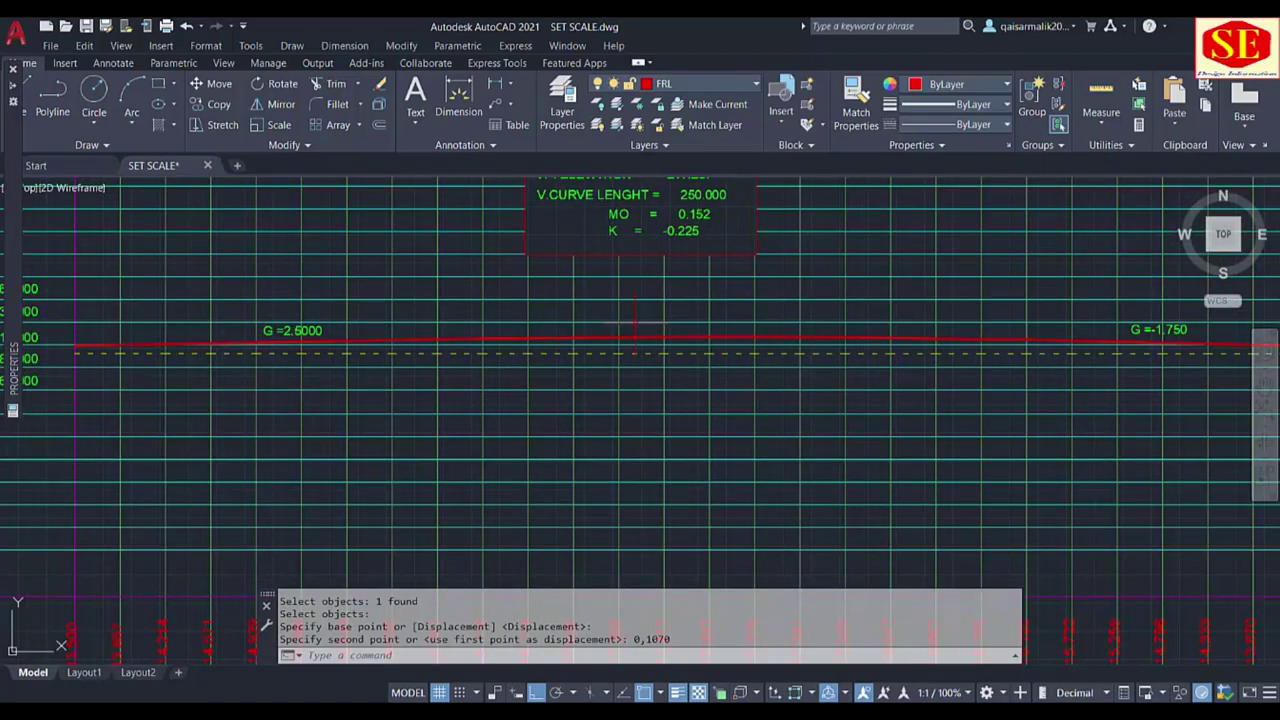
scroll(634, 323, up, 3)
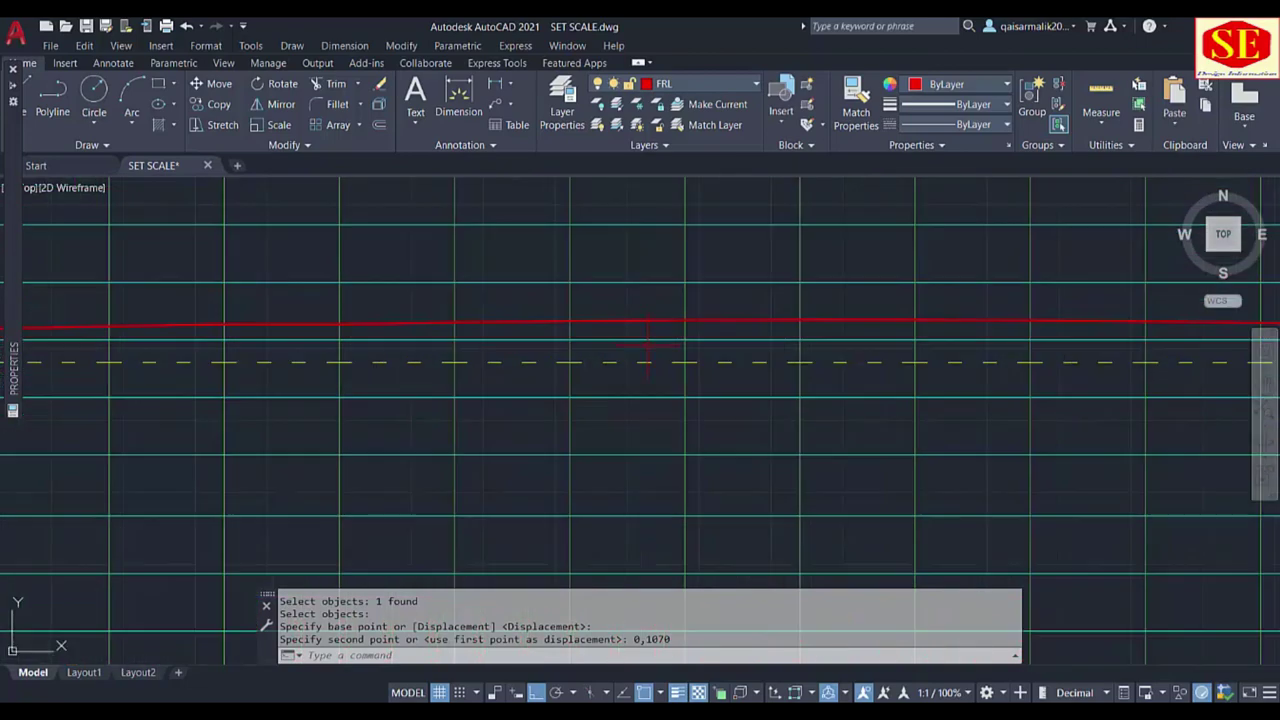
scroll(641, 352, down, 3)
scroll(600, 345, down, 3)
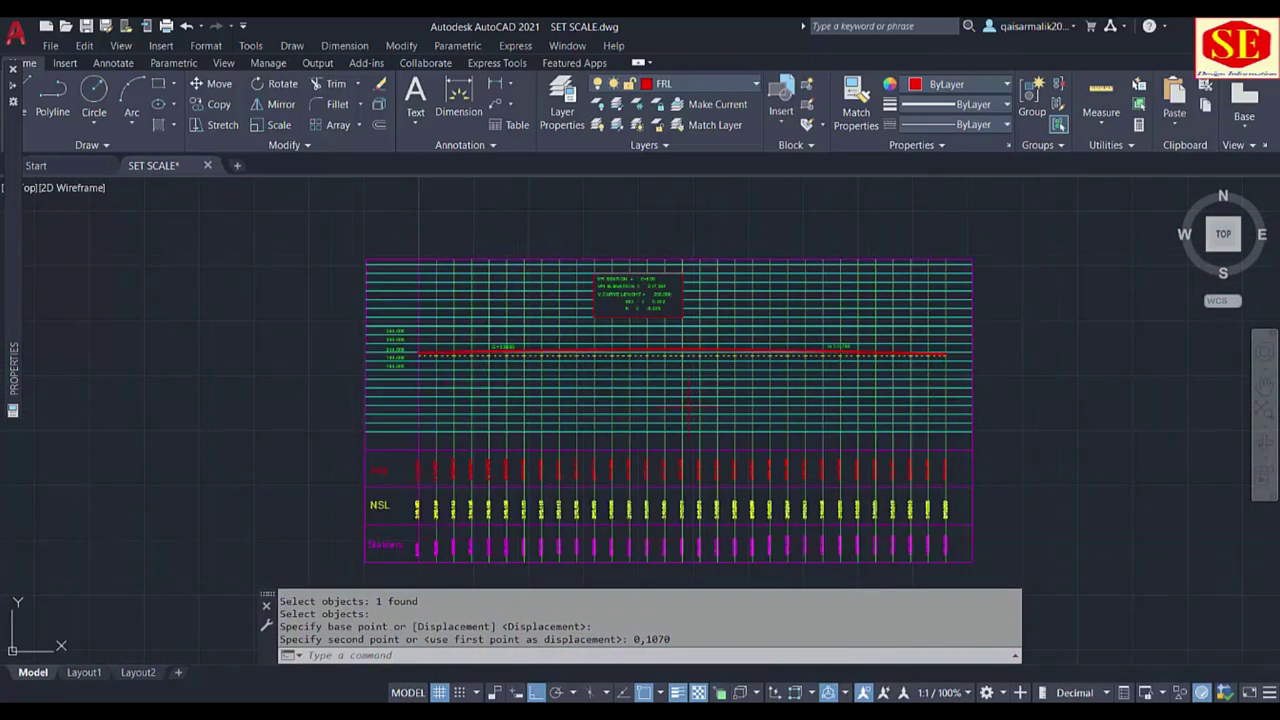
scroll(393, 381, up, 2)
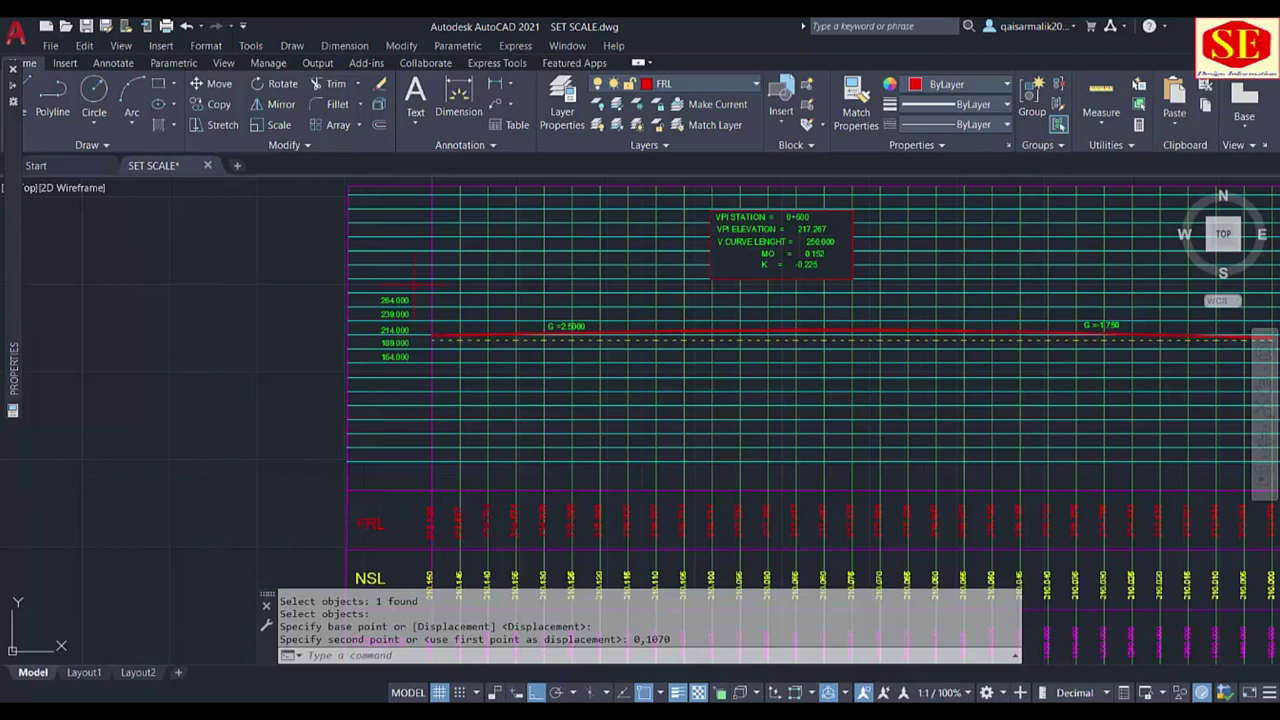
scroll(554, 319, up, 2)
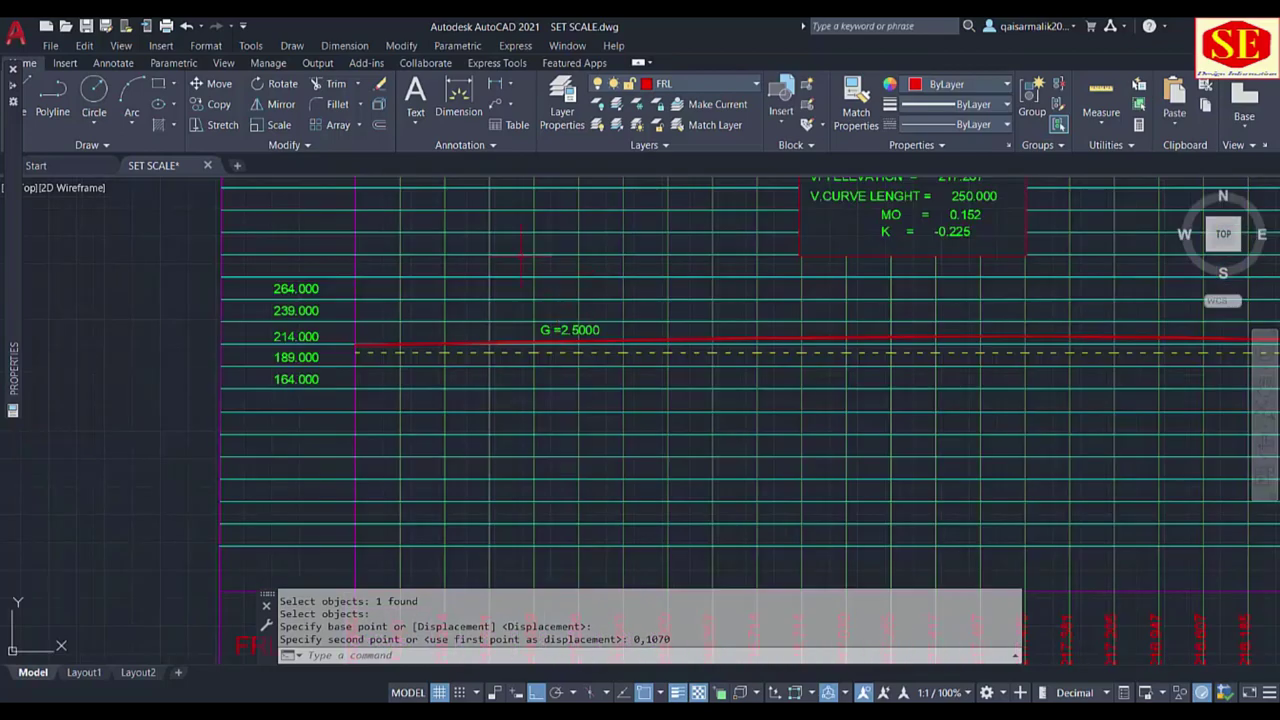
mouse_move(461, 277)
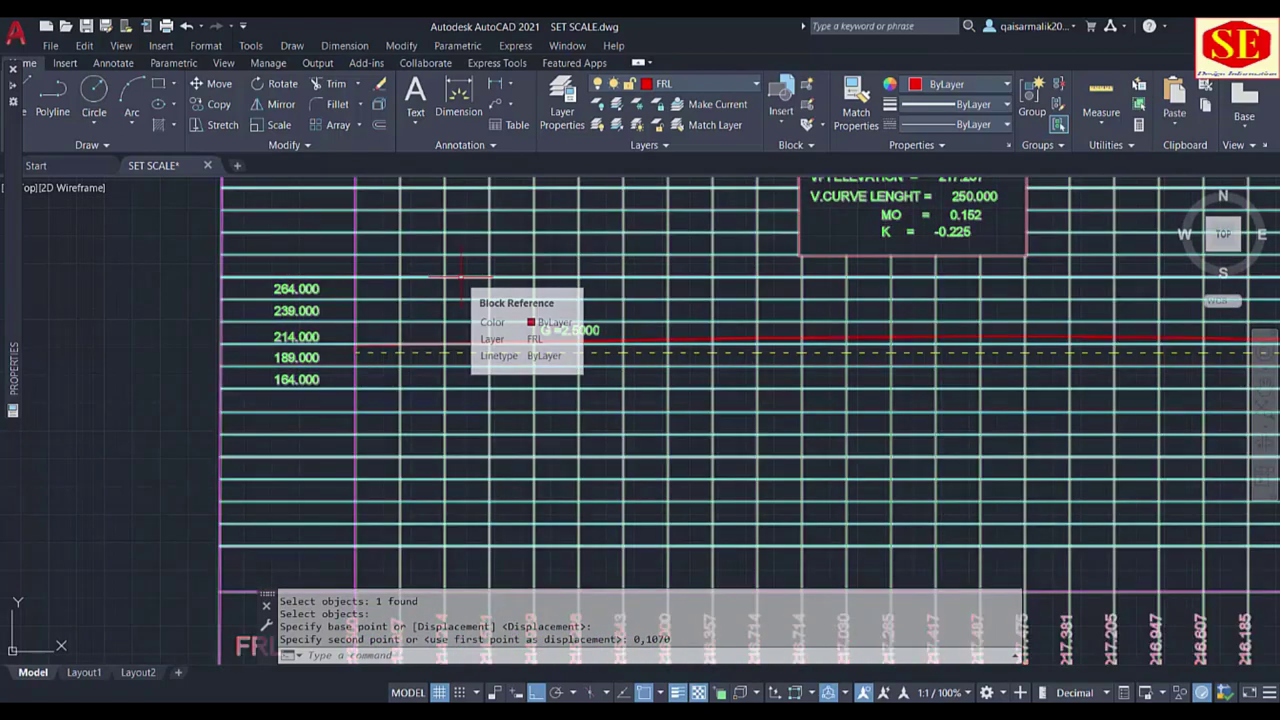
scroll(462, 275, down, 4)
scroll(543, 300, down, 1)
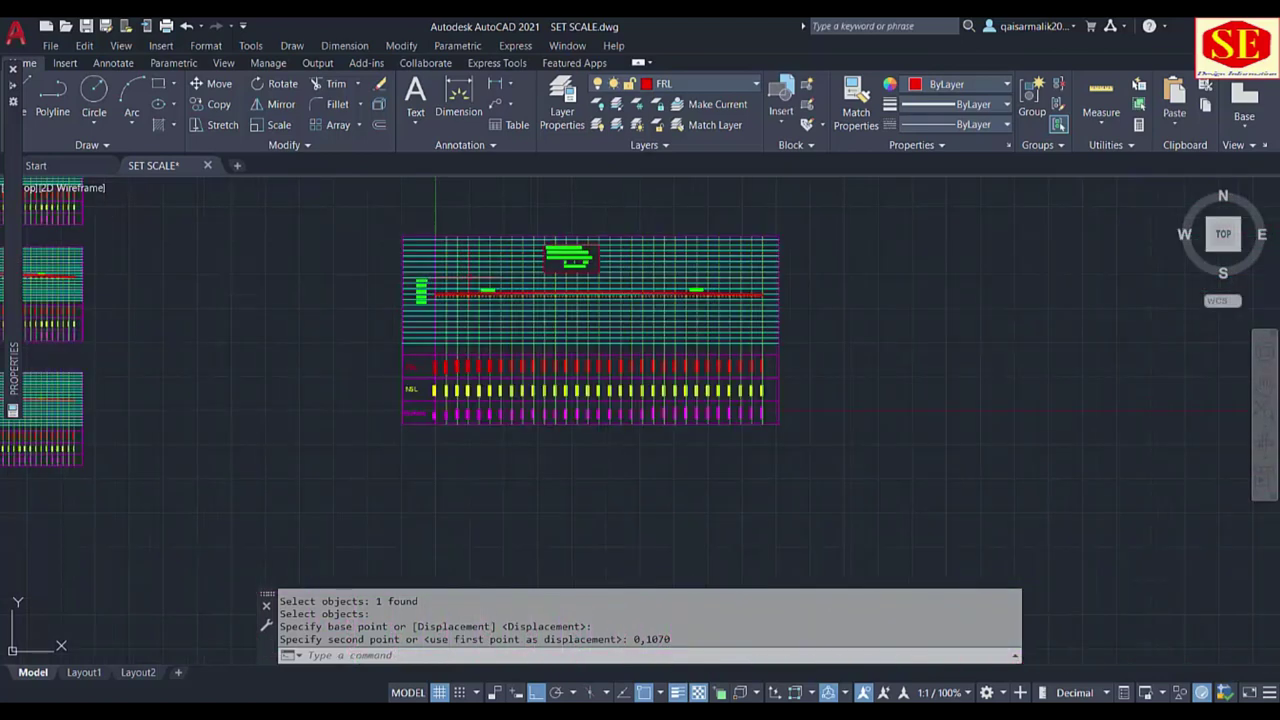
scroll(543, 300, down, 2)
scroll(686, 374, up, 2)
middle_drag(686, 374, 948, 437)
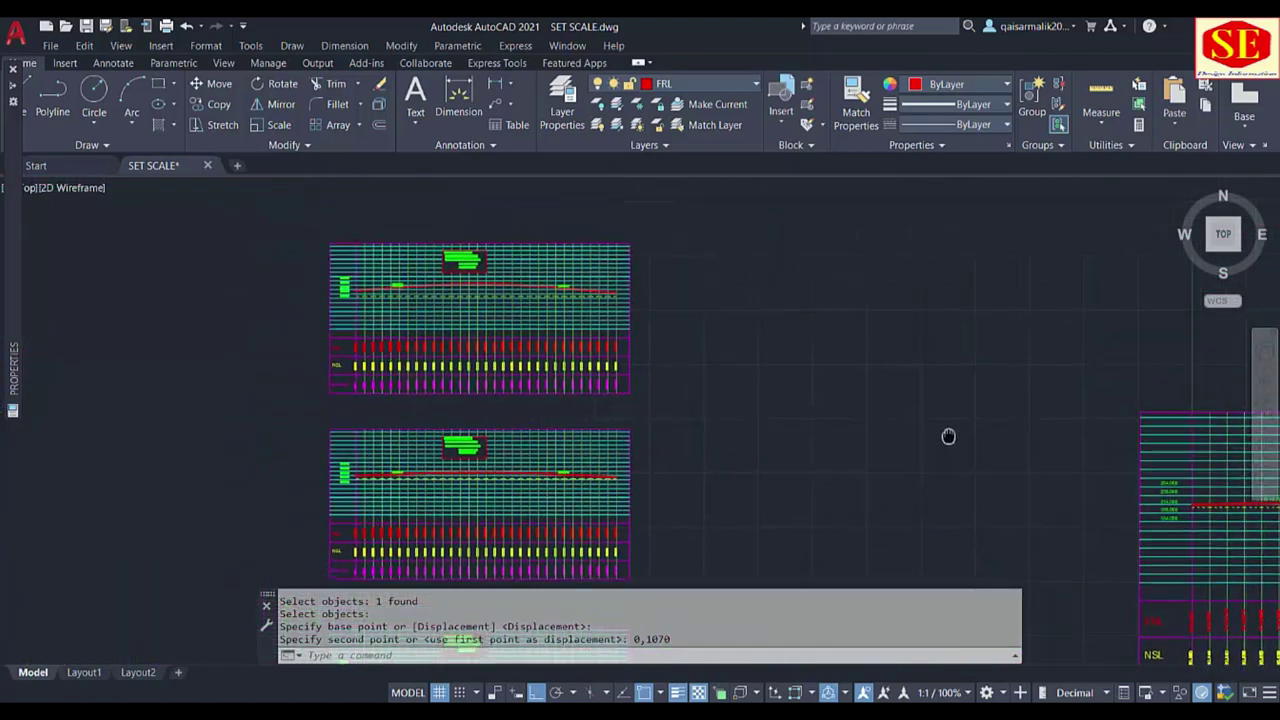
scroll(498, 340, up, 2)
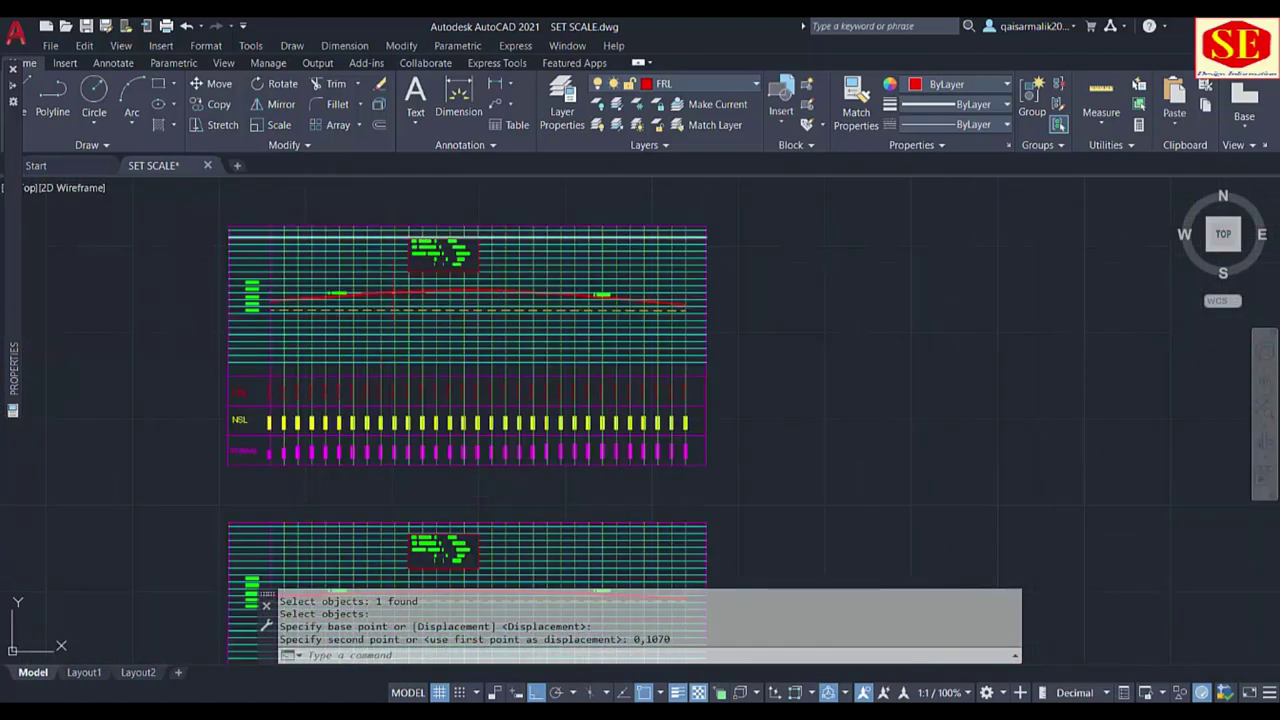
scroll(444, 300, up, 3)
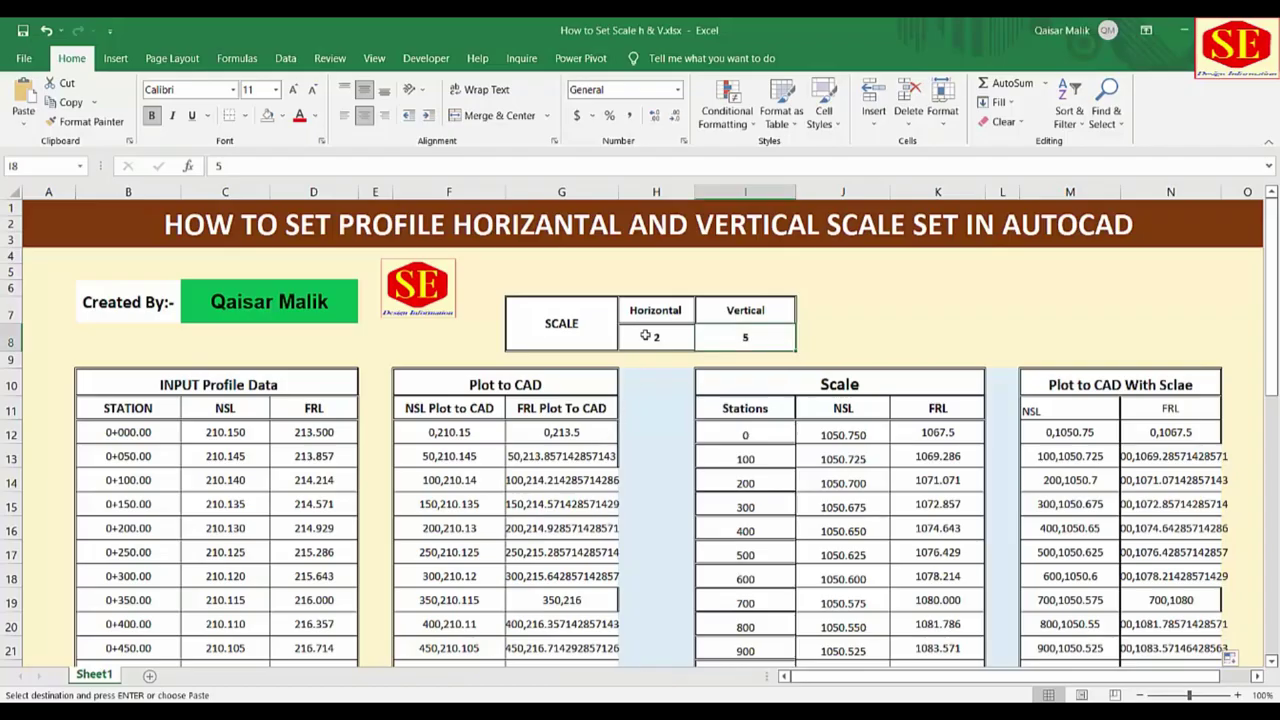
Change the vertical scale in Excel cell I8 to 10
click(646, 336)
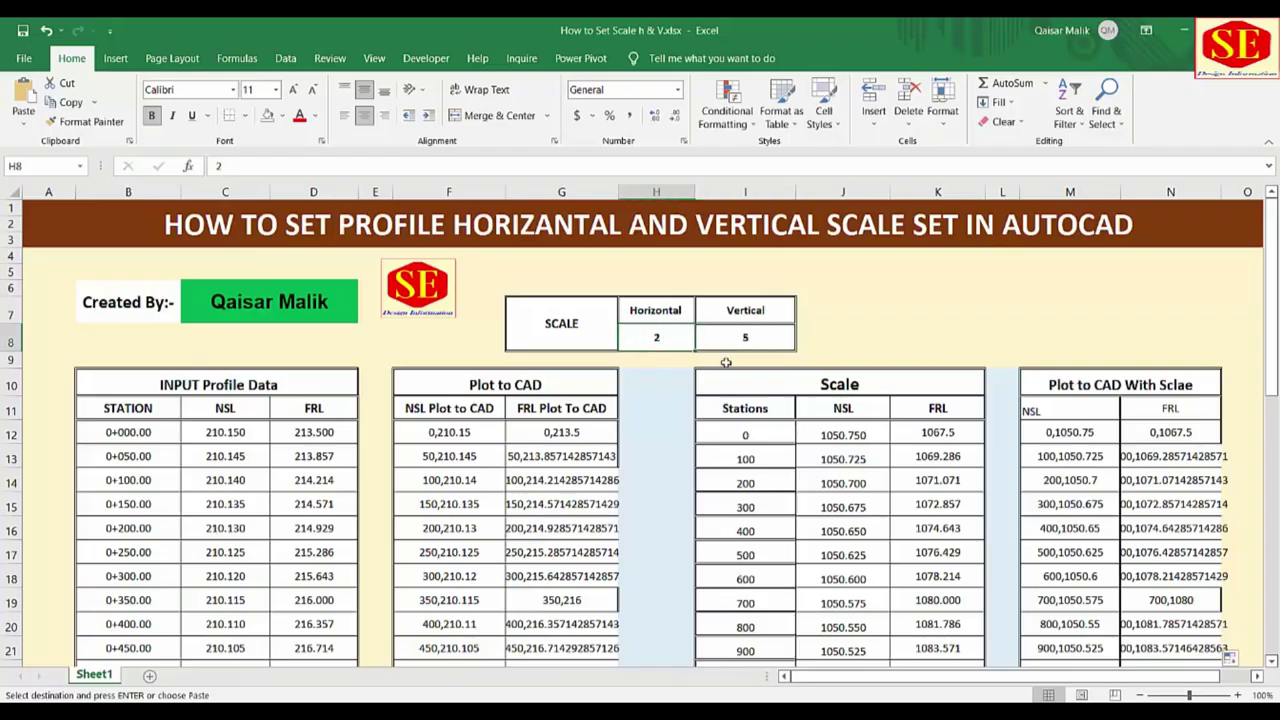
click(742, 335)
text(10)
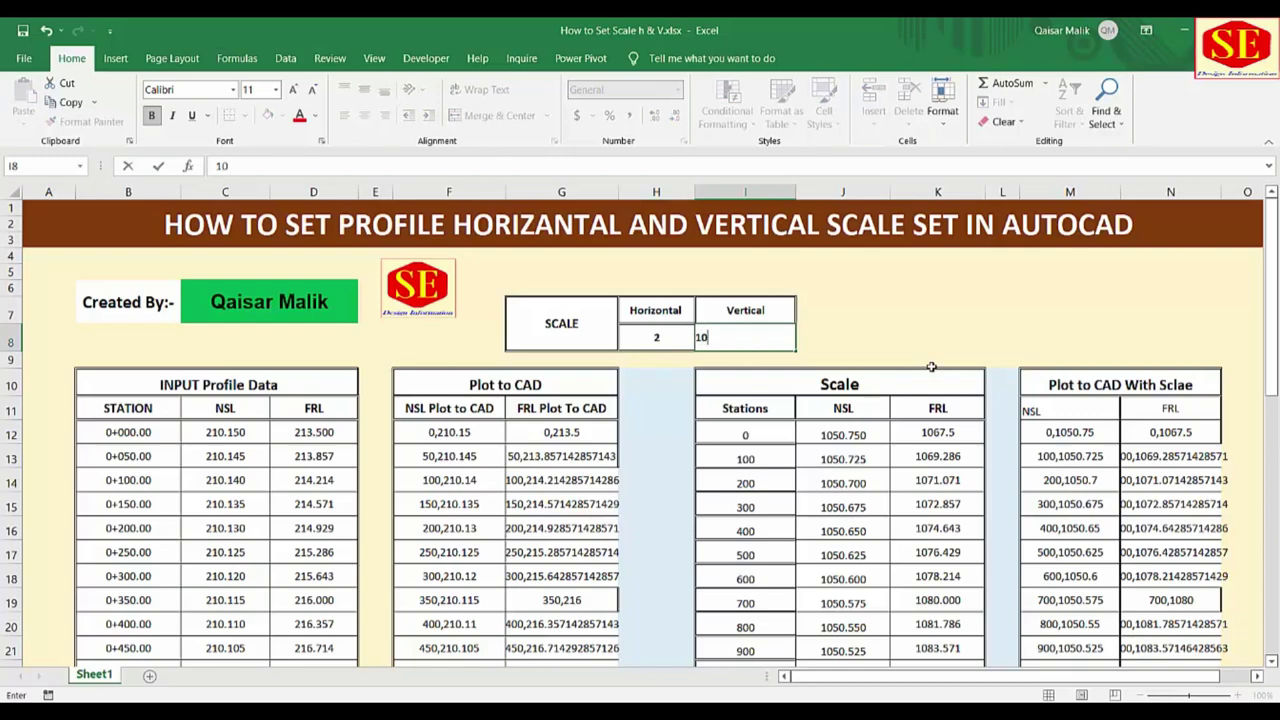
key(Return)
Copy the recalculated NSL plot-to-CAD coordinates from M12 down the column
scroll(1105, 378, down, 1)
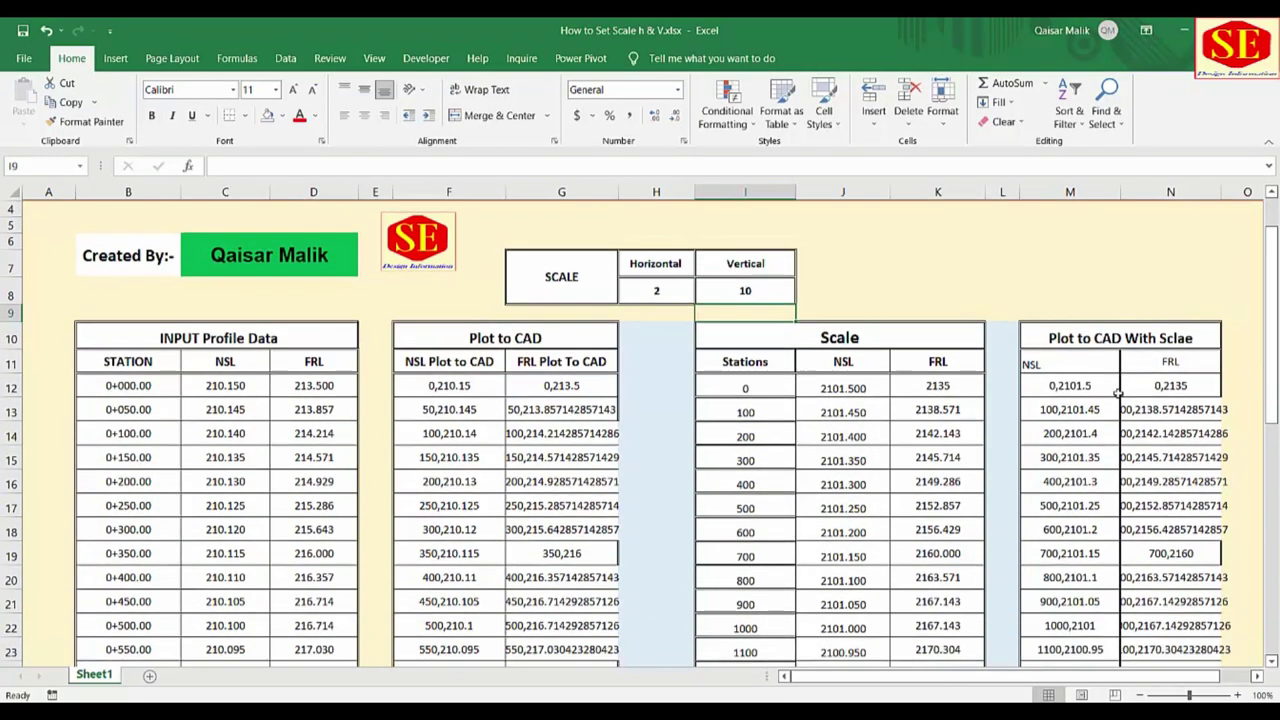
click(1079, 387)
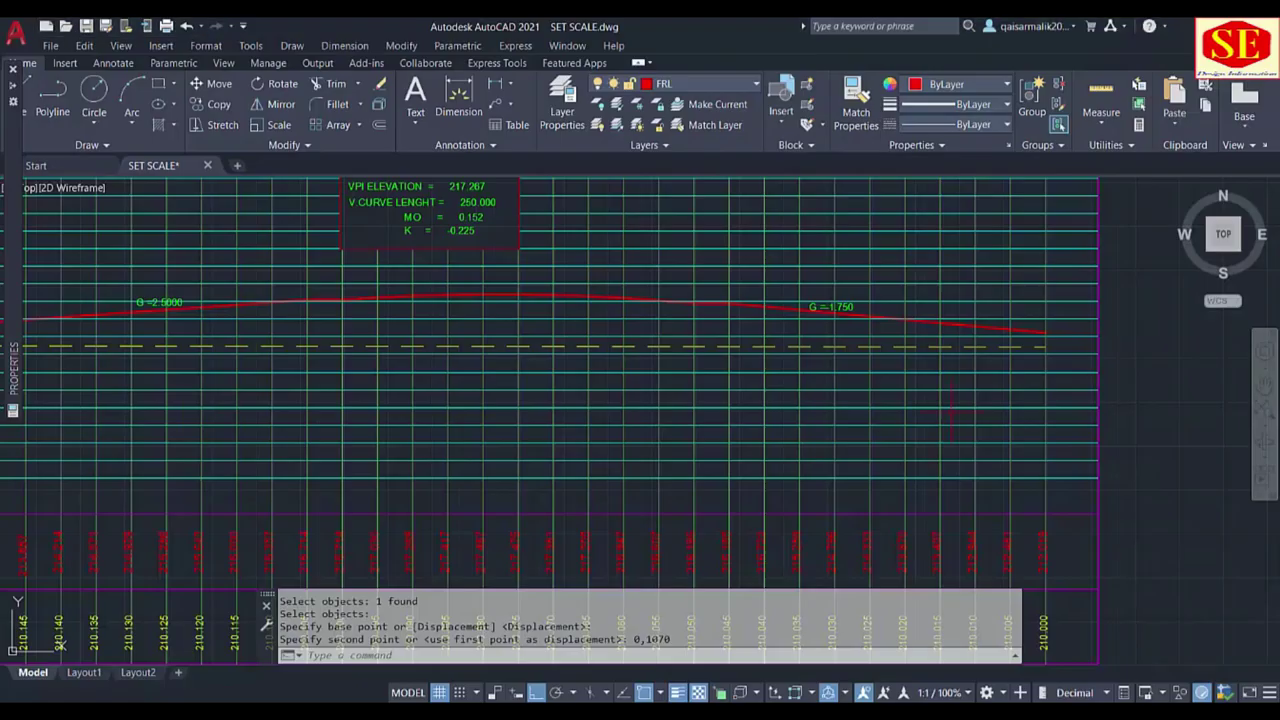
scroll(1000, 400, down, 5)
mouse_move(791, 383)
middle_down()
mouse_move(709, 240)
mouse_move(686, 316)
middle_up()
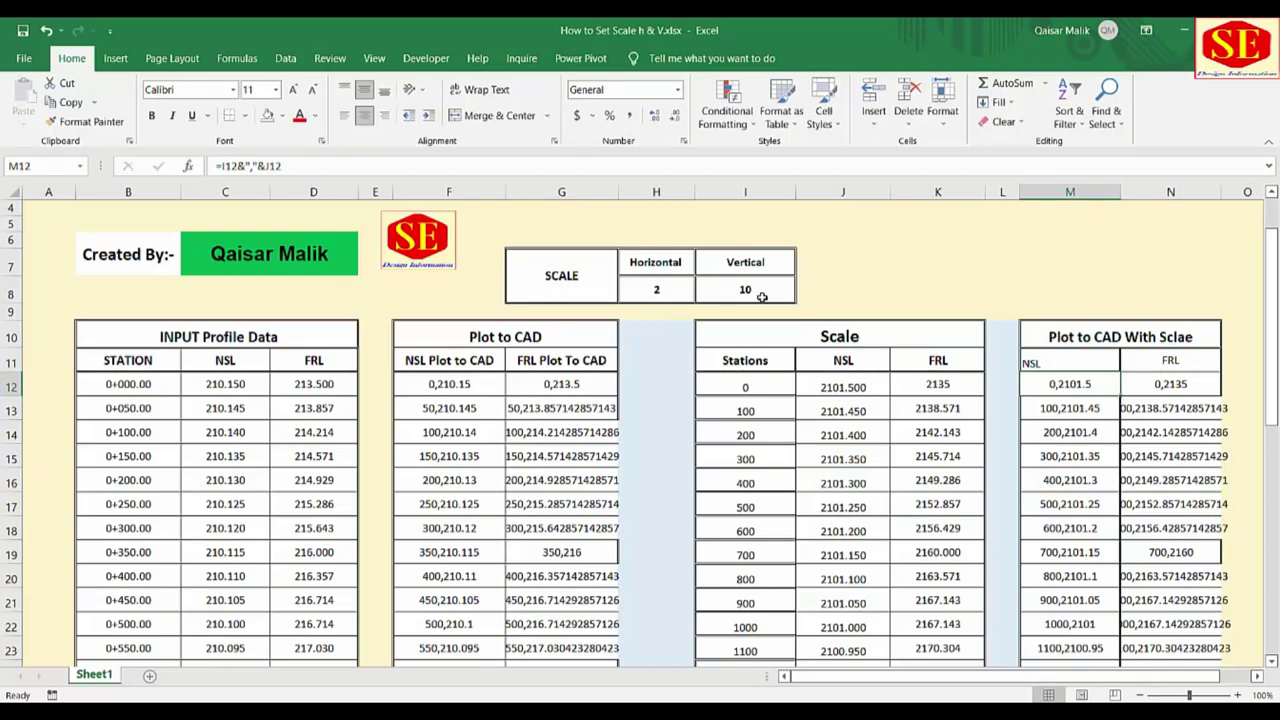
key(ctrl+shift+Down)
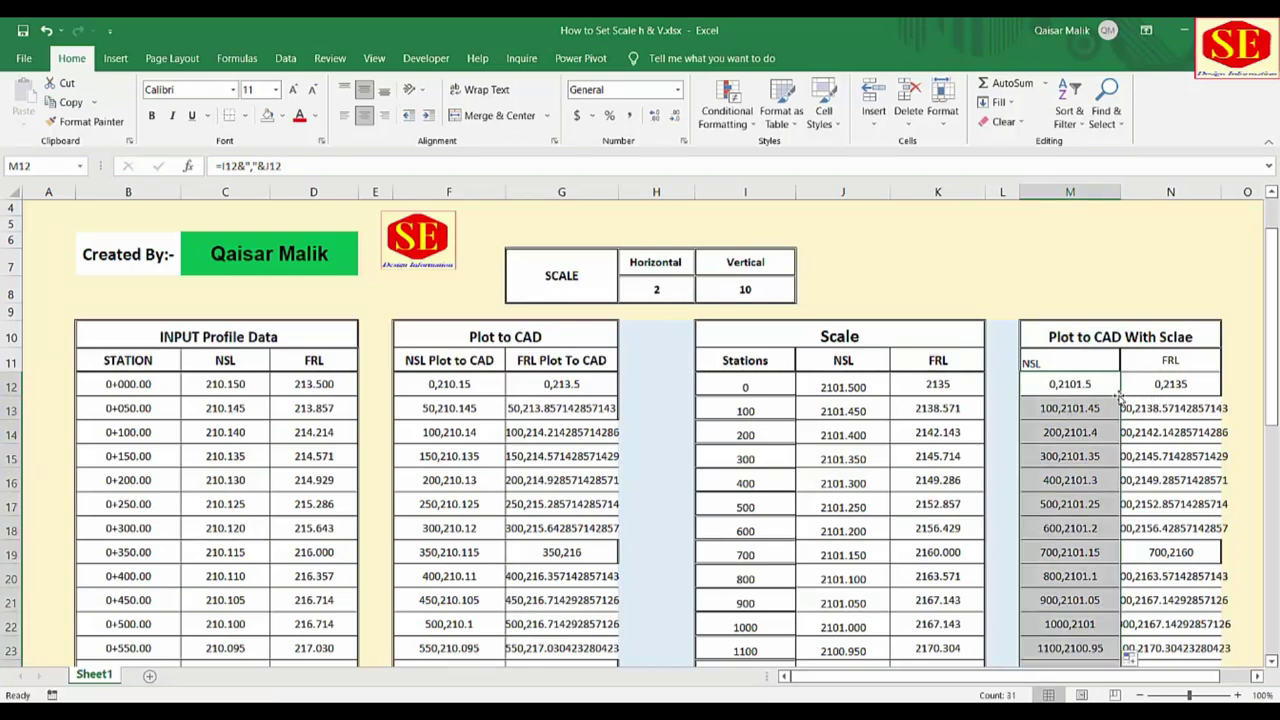
right_click(1060, 384)
click(1100, 353)
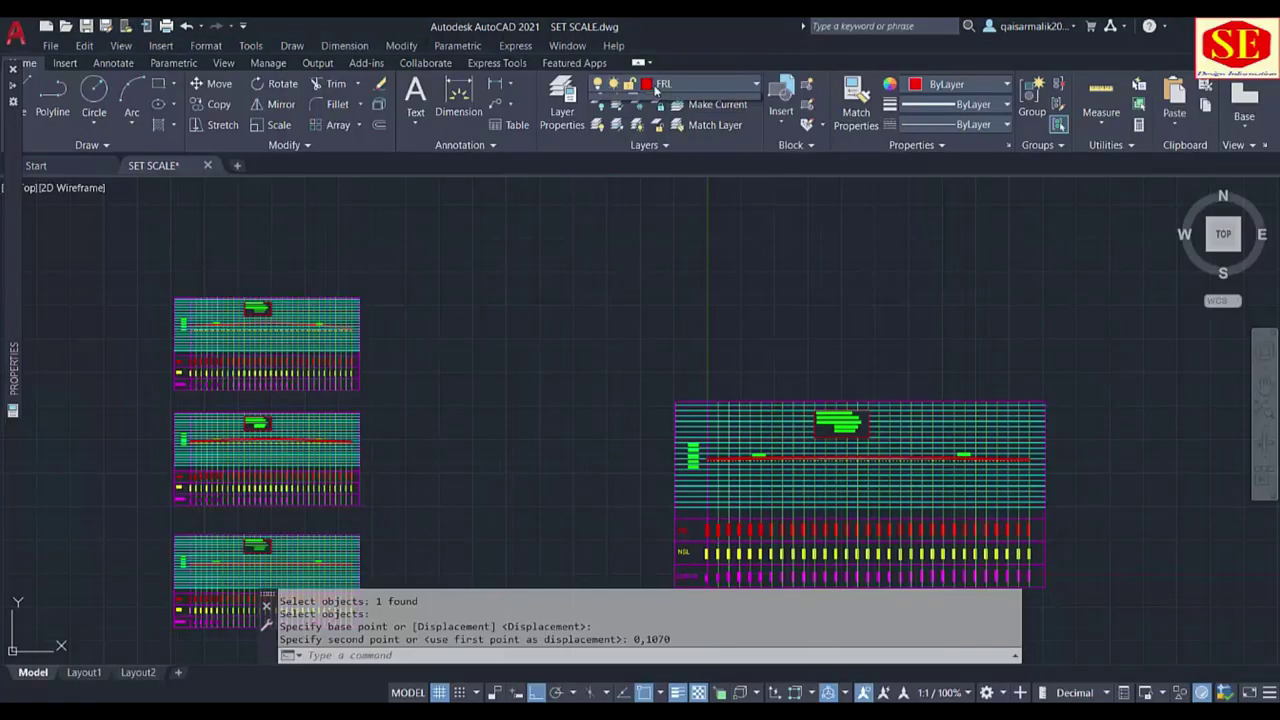
Make NSL the current layer and draw a polyline from the pasted scaled NSL coordinates
click(700, 84)
click(680, 184)
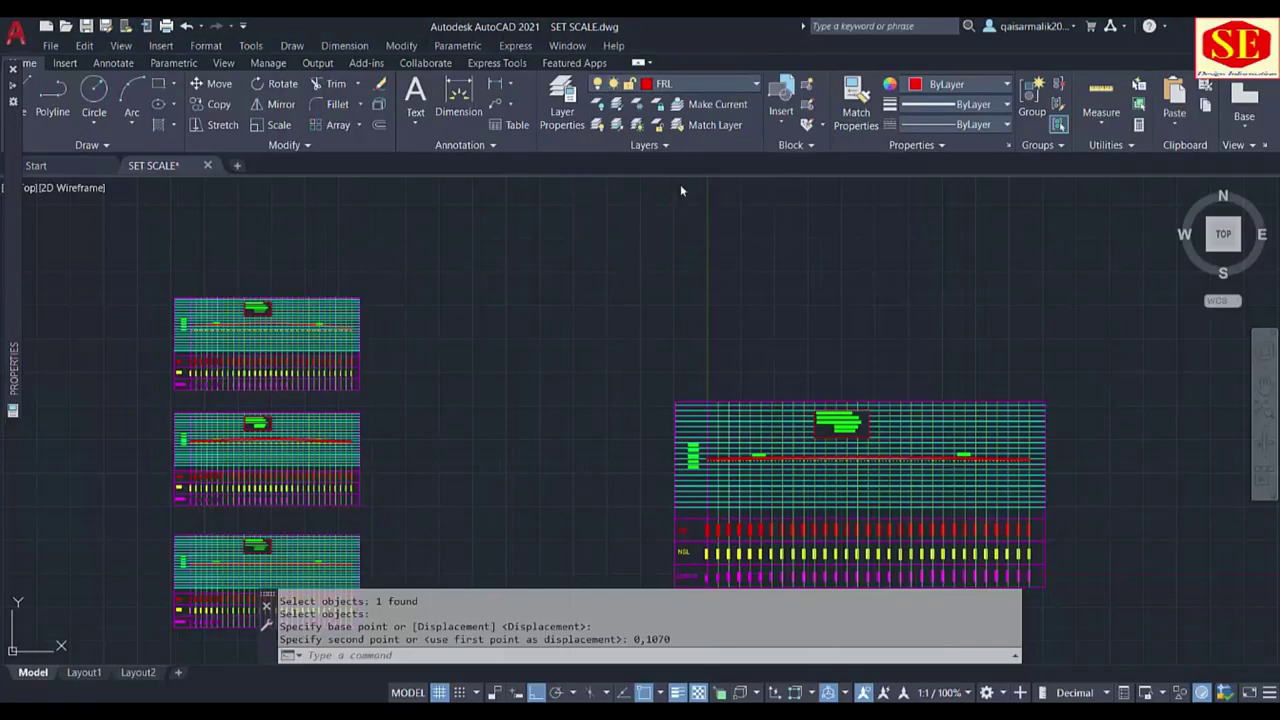
click(498, 656)
text(pl)
key(Return)
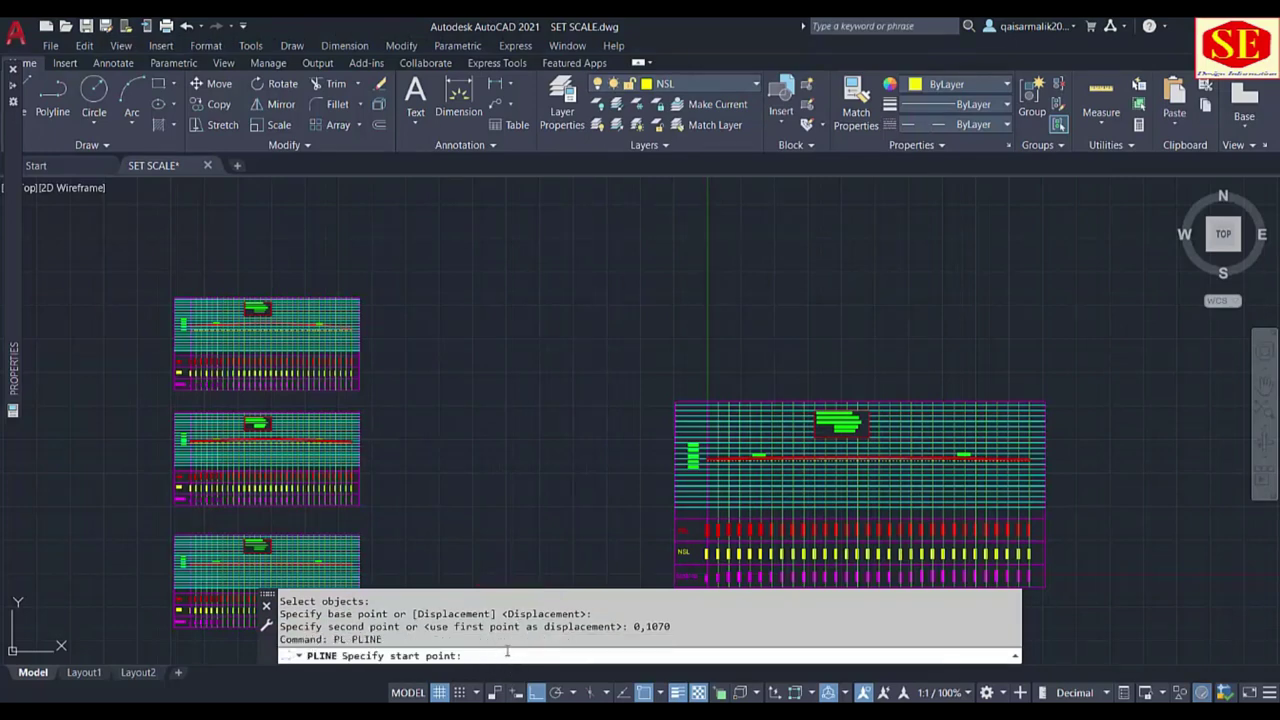
right_click(507, 651)
click(550, 581)
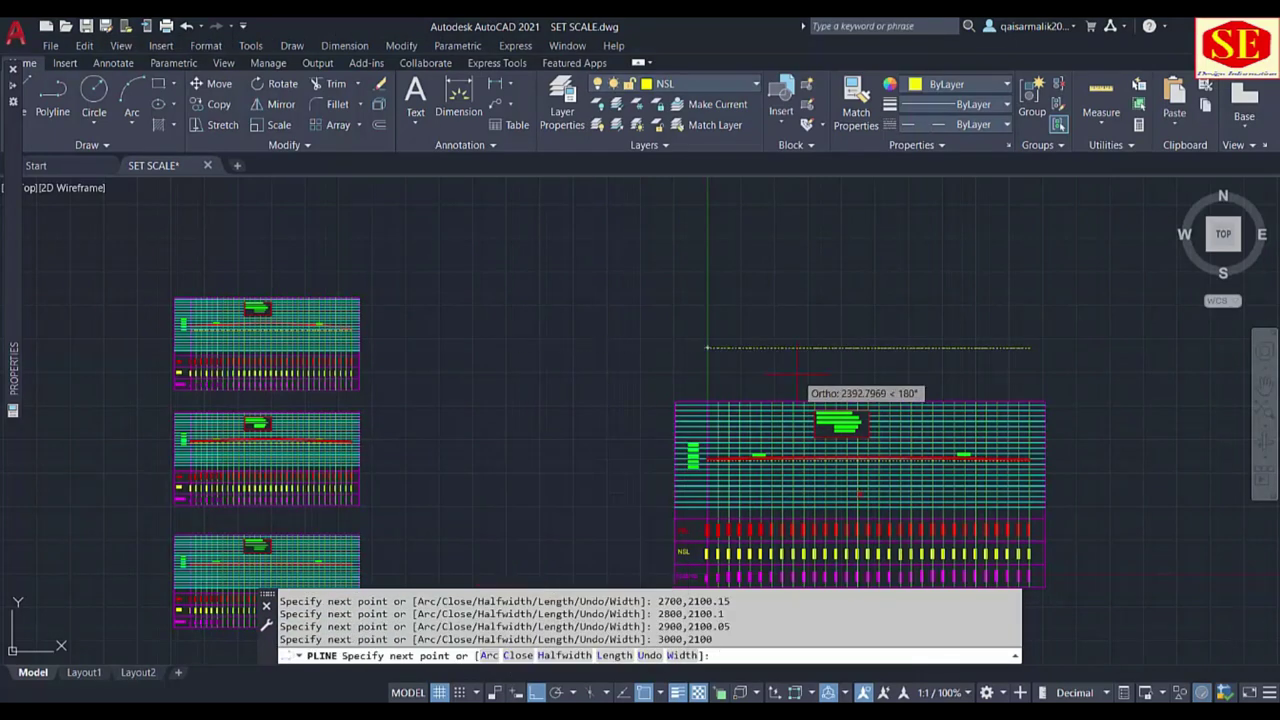
key(Escape)
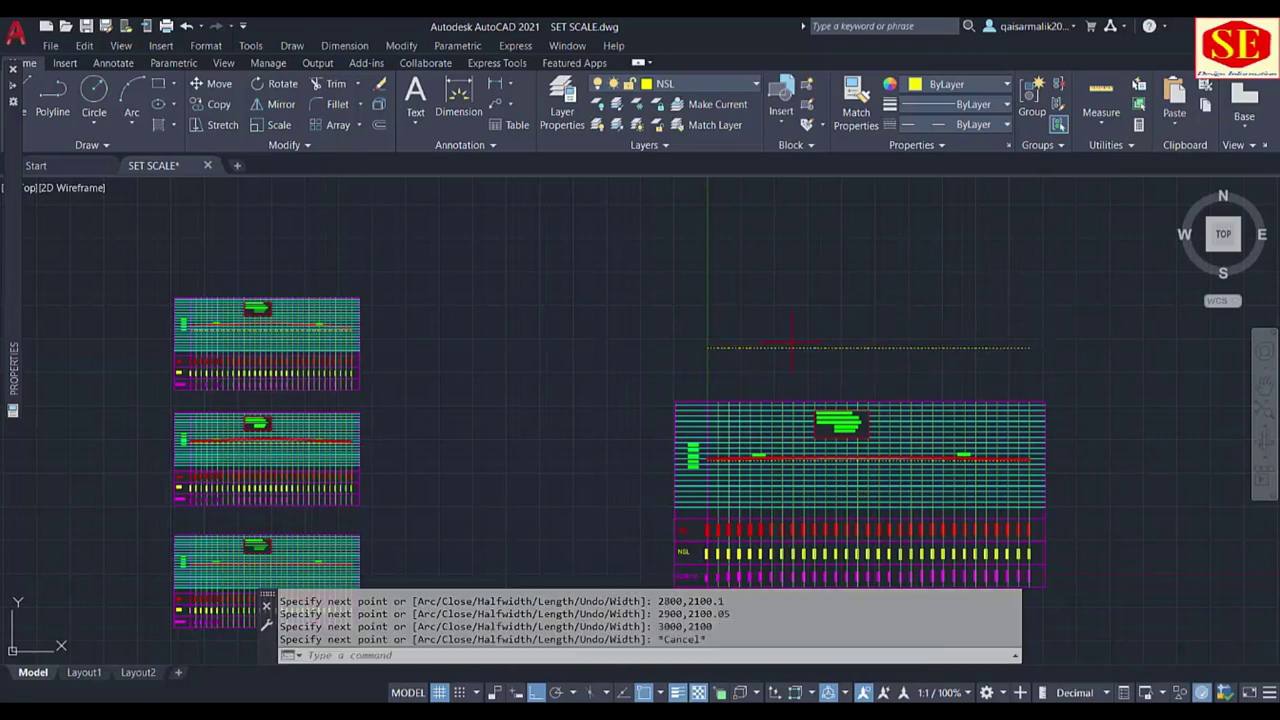
In Excel, copy the scaled FRL coordinates from N12 down the column
key(alt+Tab)
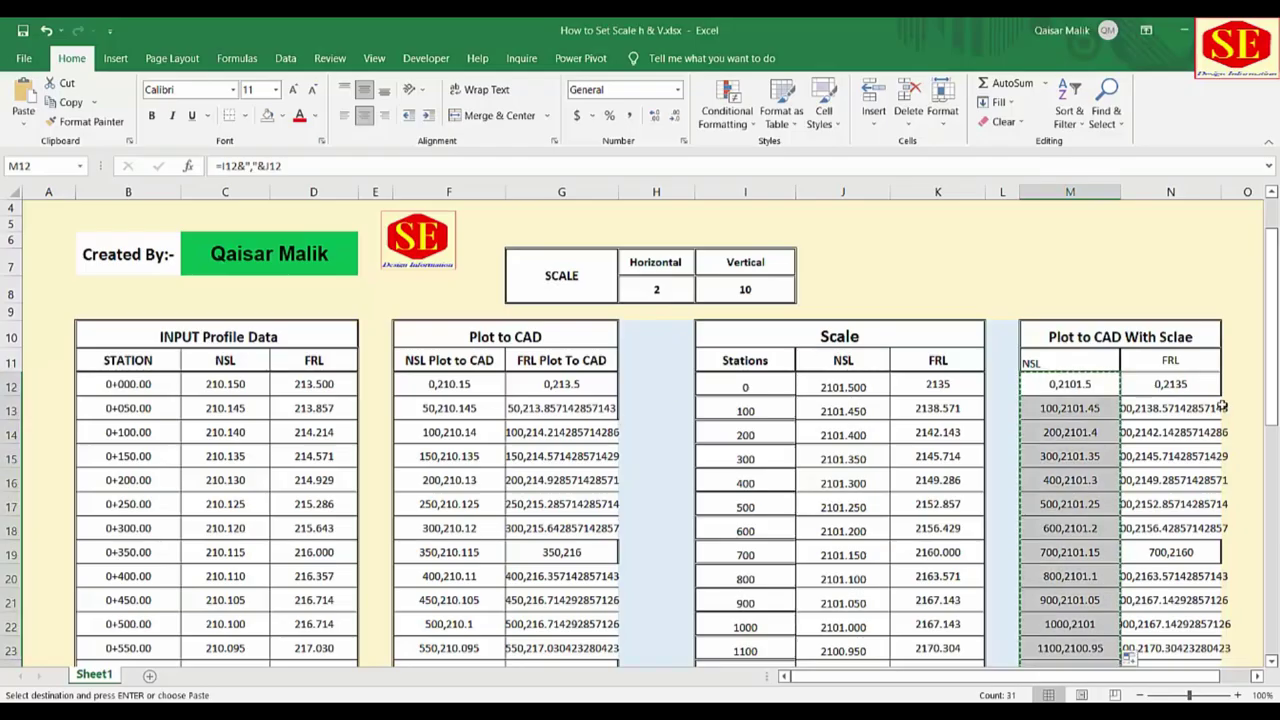
click(1218, 393)
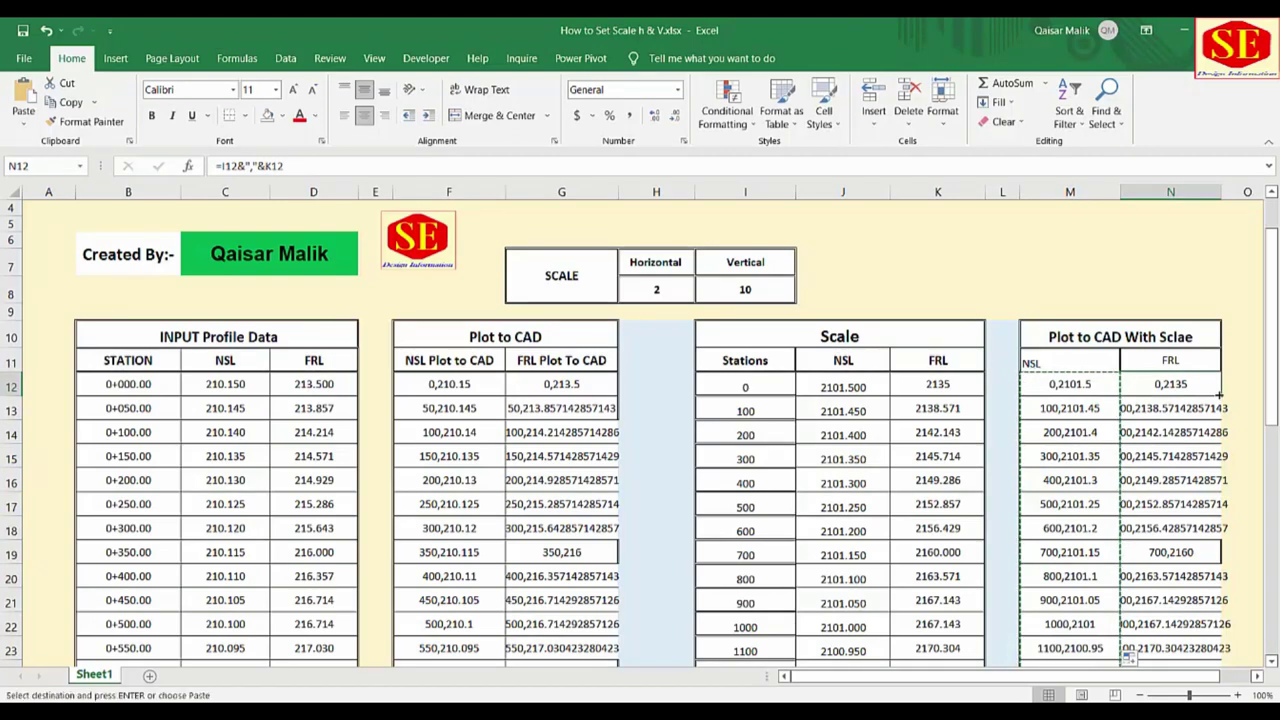
key(ctrl+shift+Down)
right_click(1178, 384)
click(1040, 349)
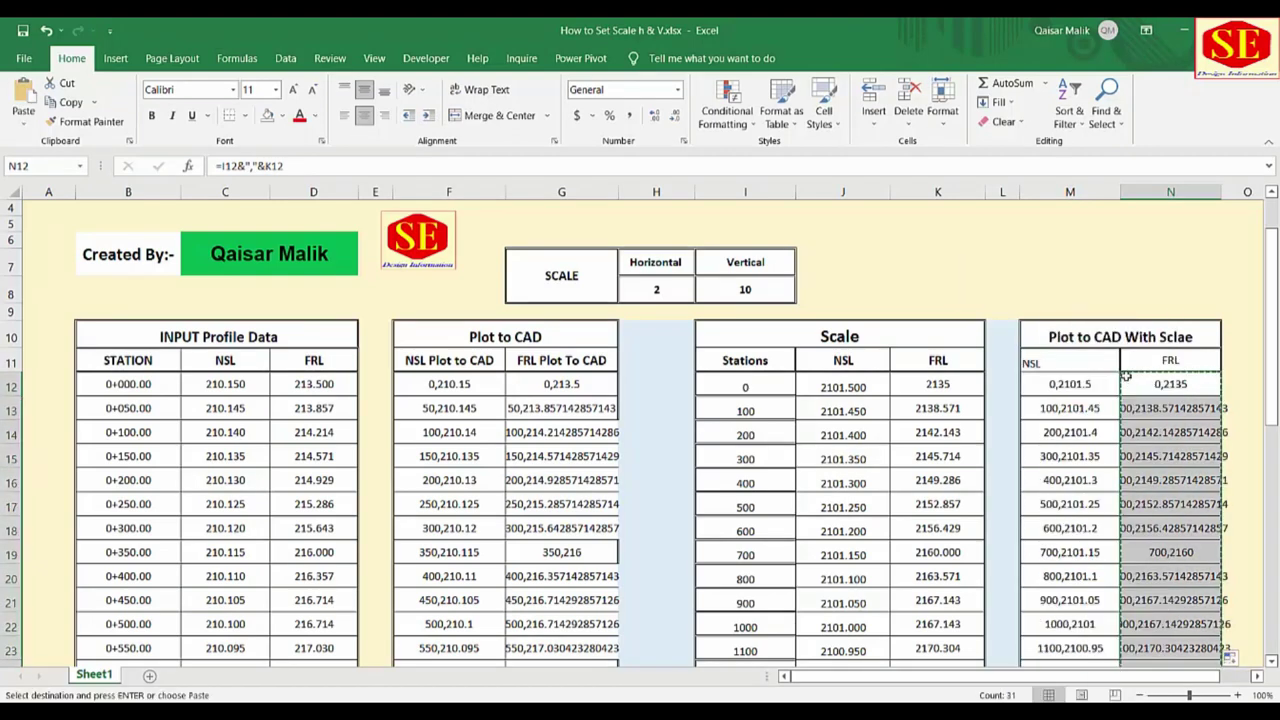
key(alt+Tab)
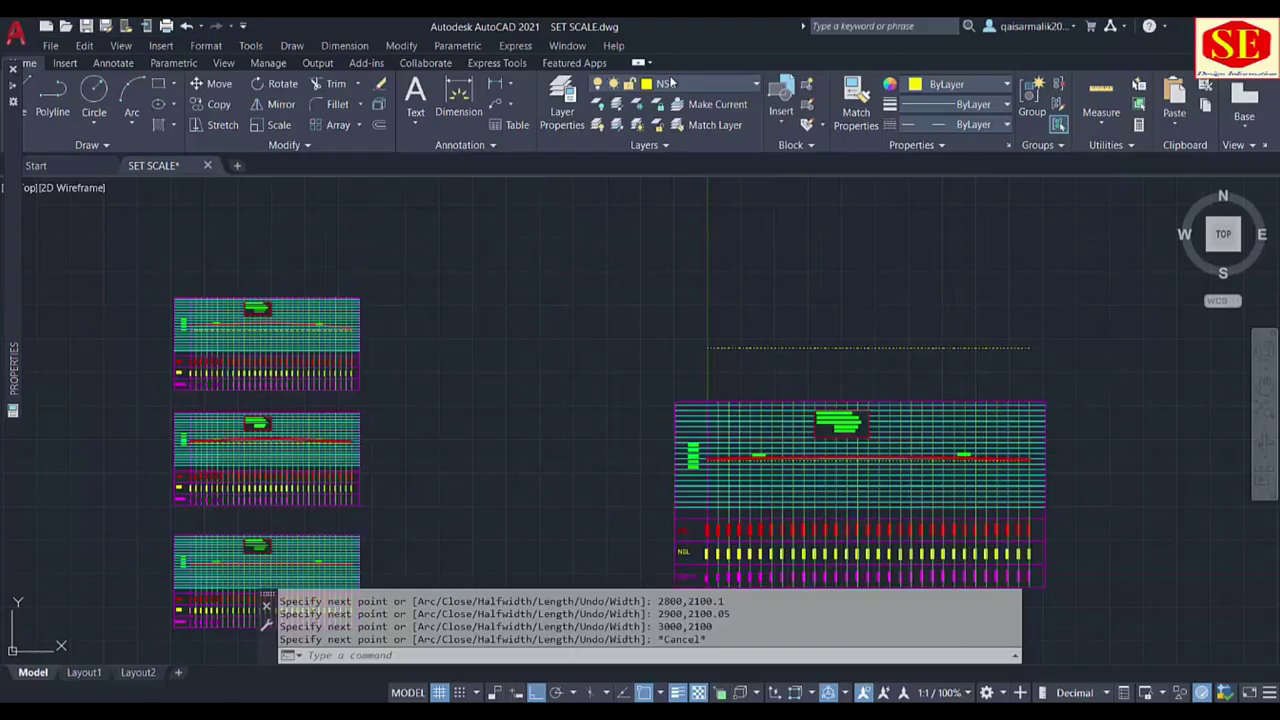
Make FRL current and draw a red polyline from the pasted scaled FRL coordinates
click(672, 83)
click(646, 143)
key(Escape)
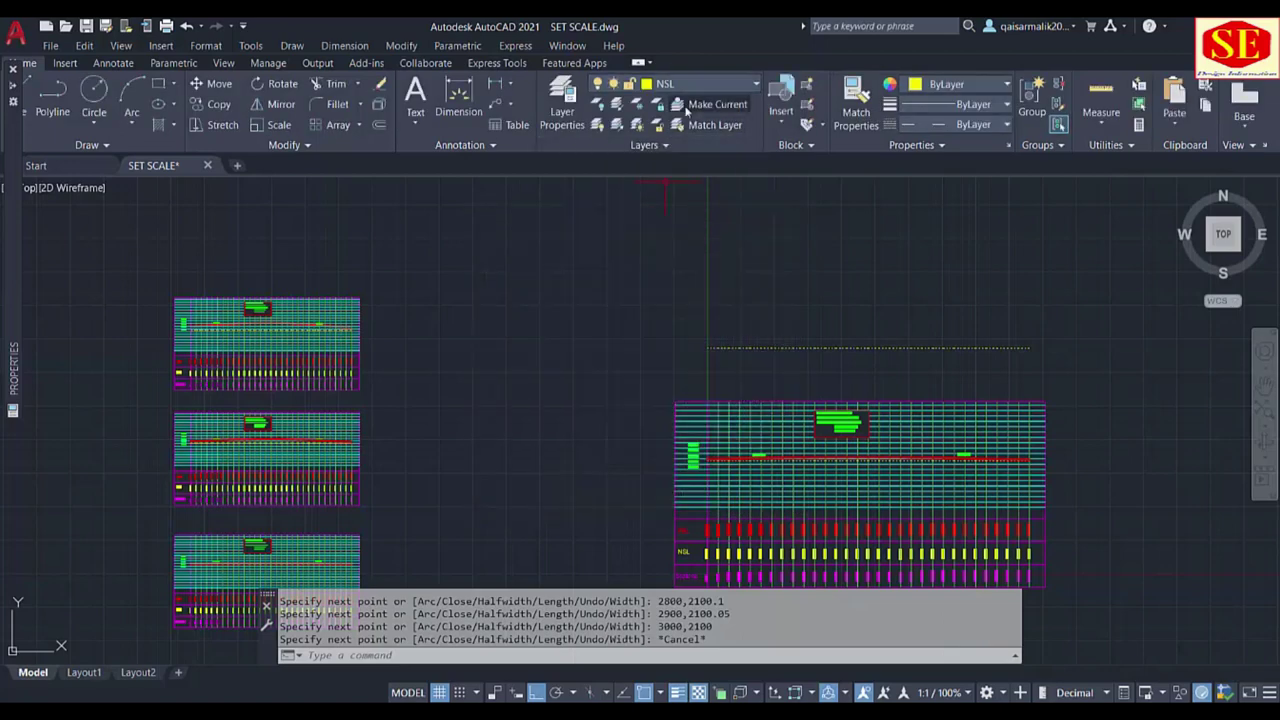
click(700, 83)
click(680, 143)
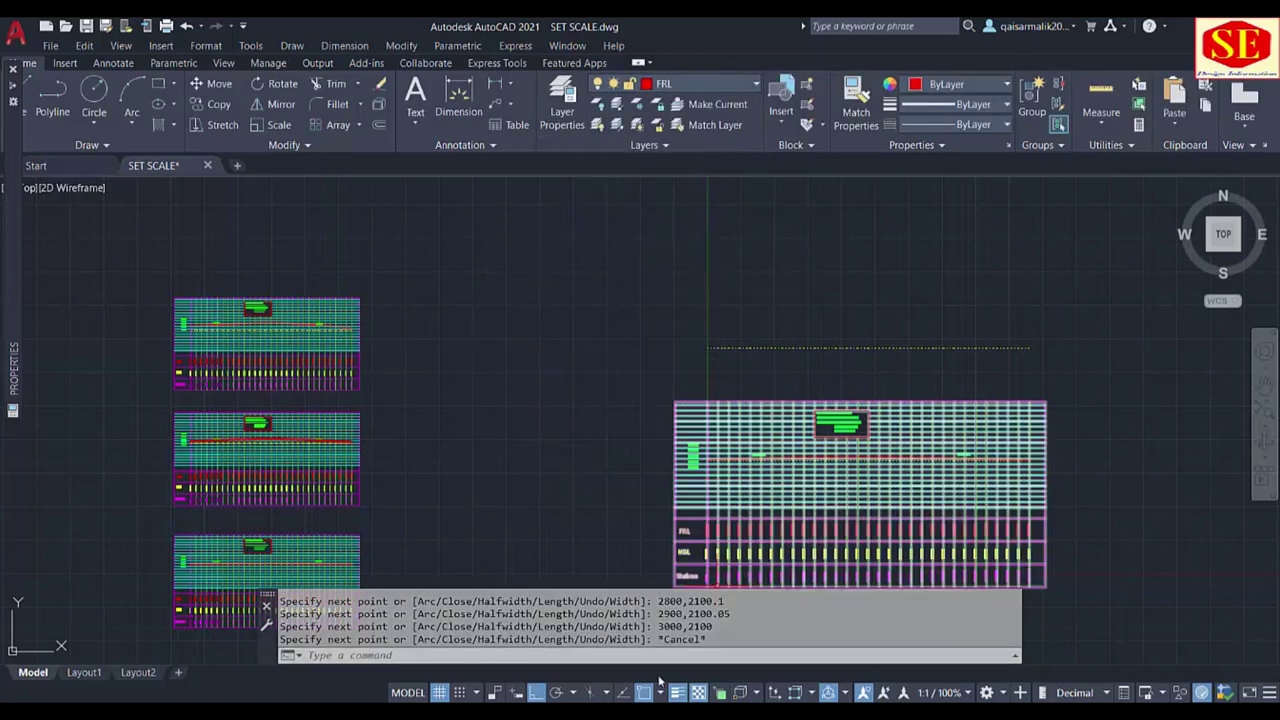
click(658, 655)
text(L)
key(Return)
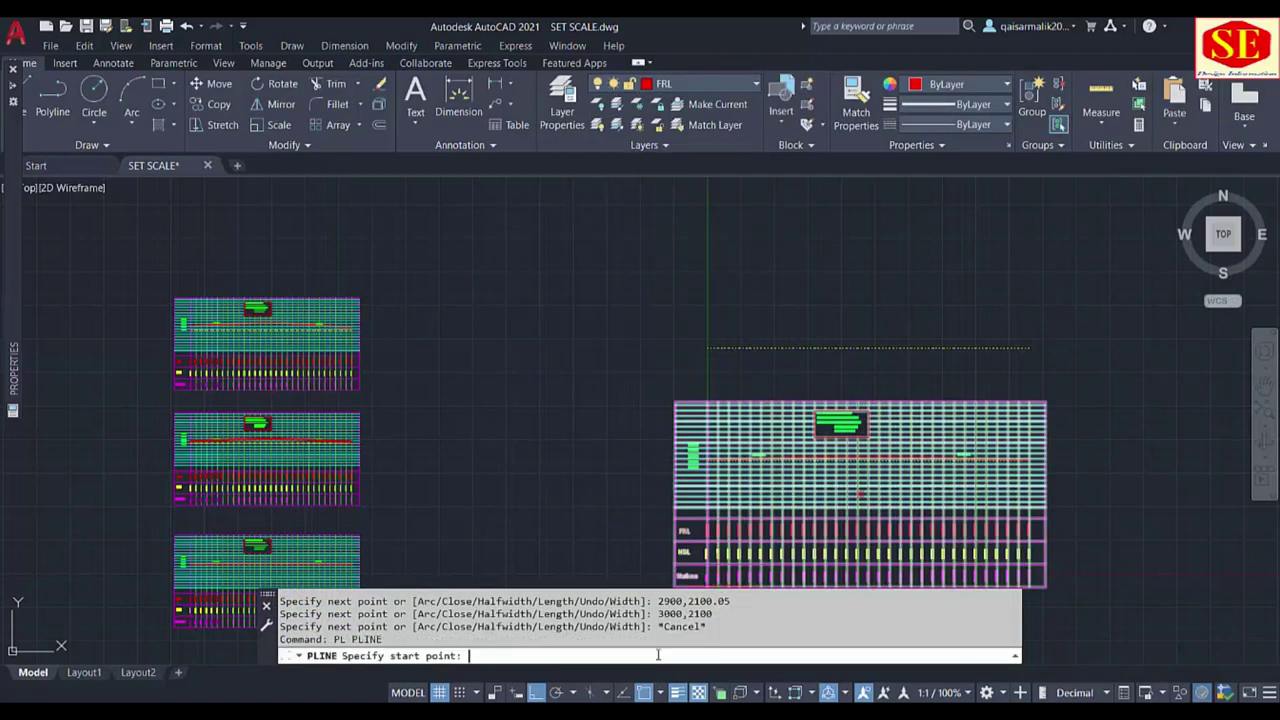
right_click(484, 660)
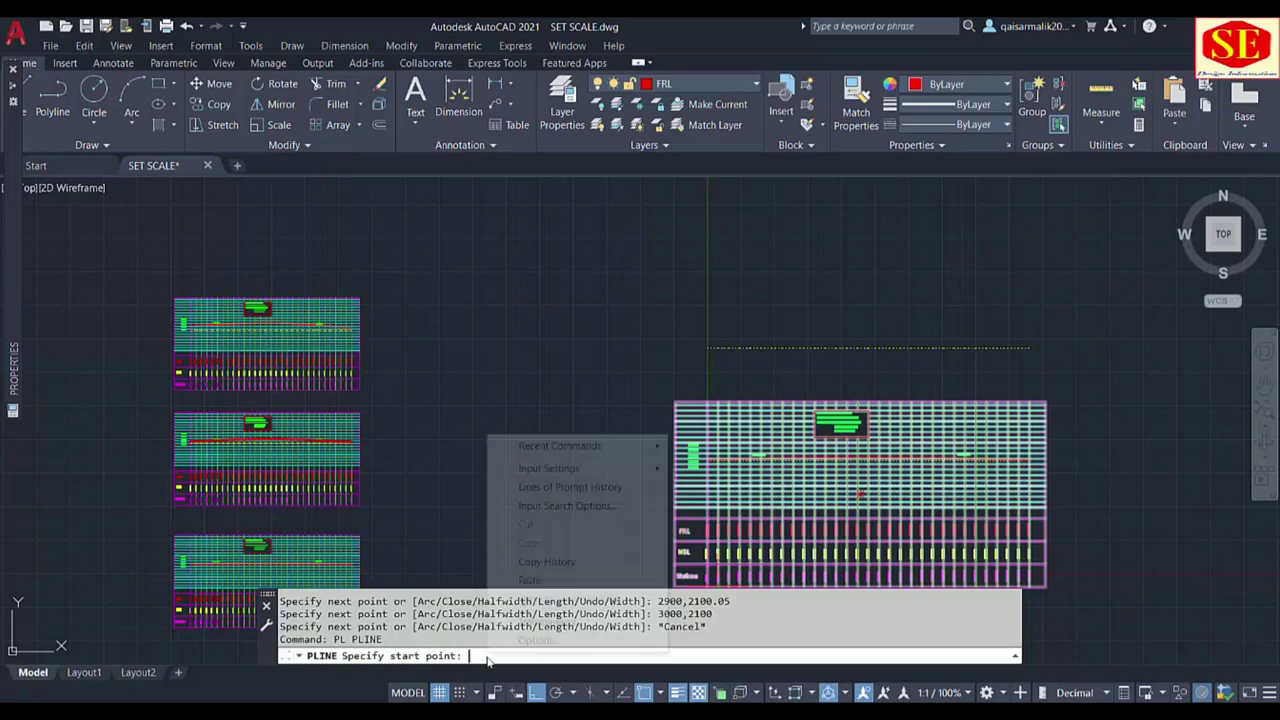
click(530, 582)
key(Escape)
Zoom in to check the red FRL line against the NSL line, then start MOVE
middle_drag(923, 357, 758, 314)
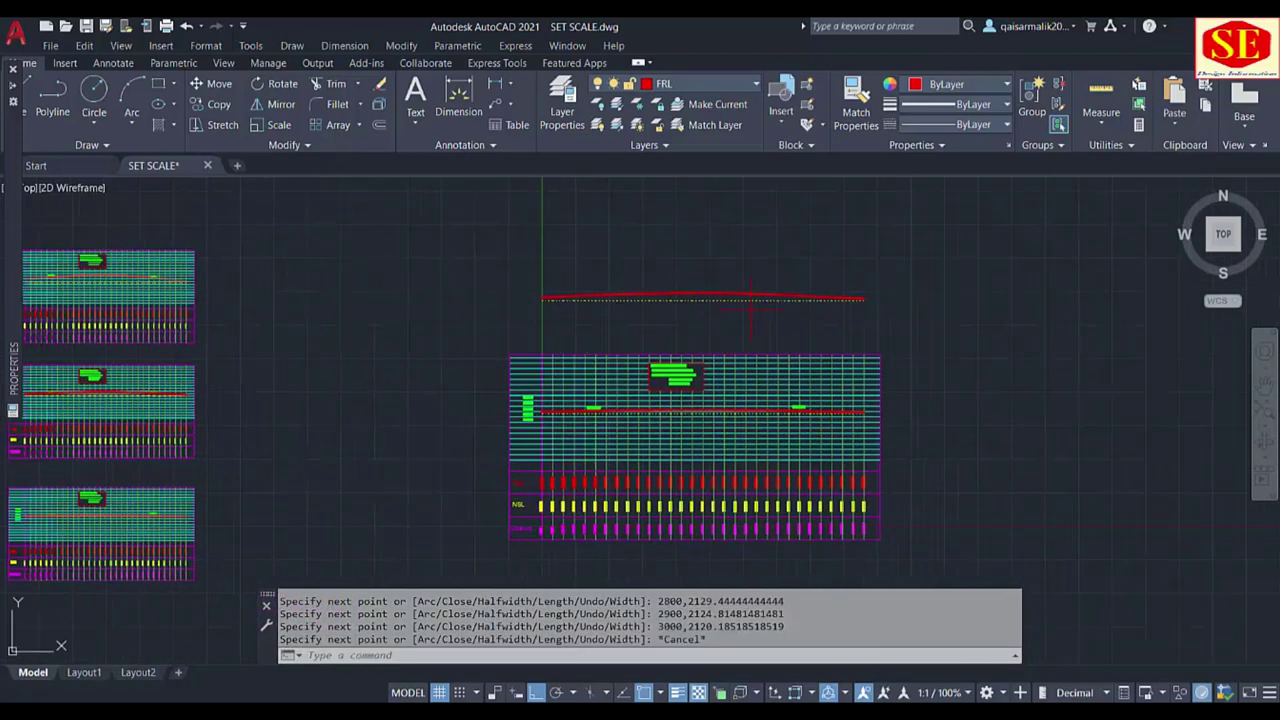
scroll(686, 292, up, 4)
scroll(569, 313, down, 5)
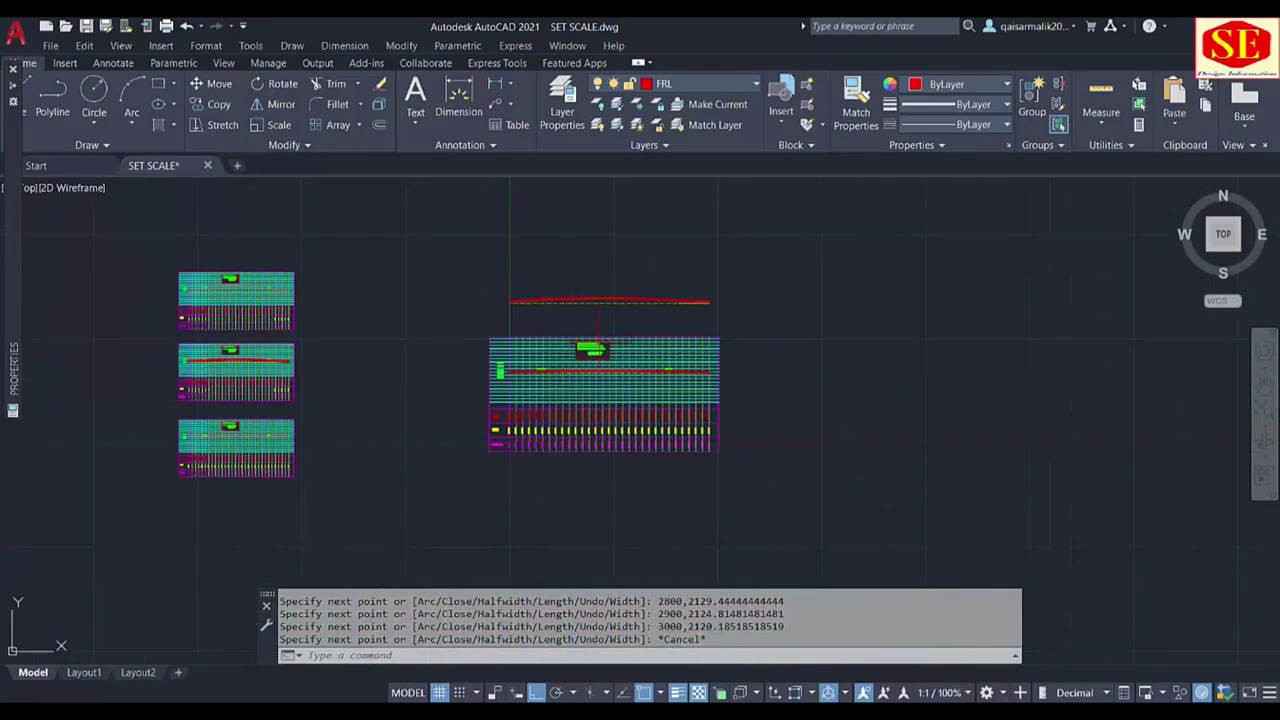
scroll(428, 316, up, 4)
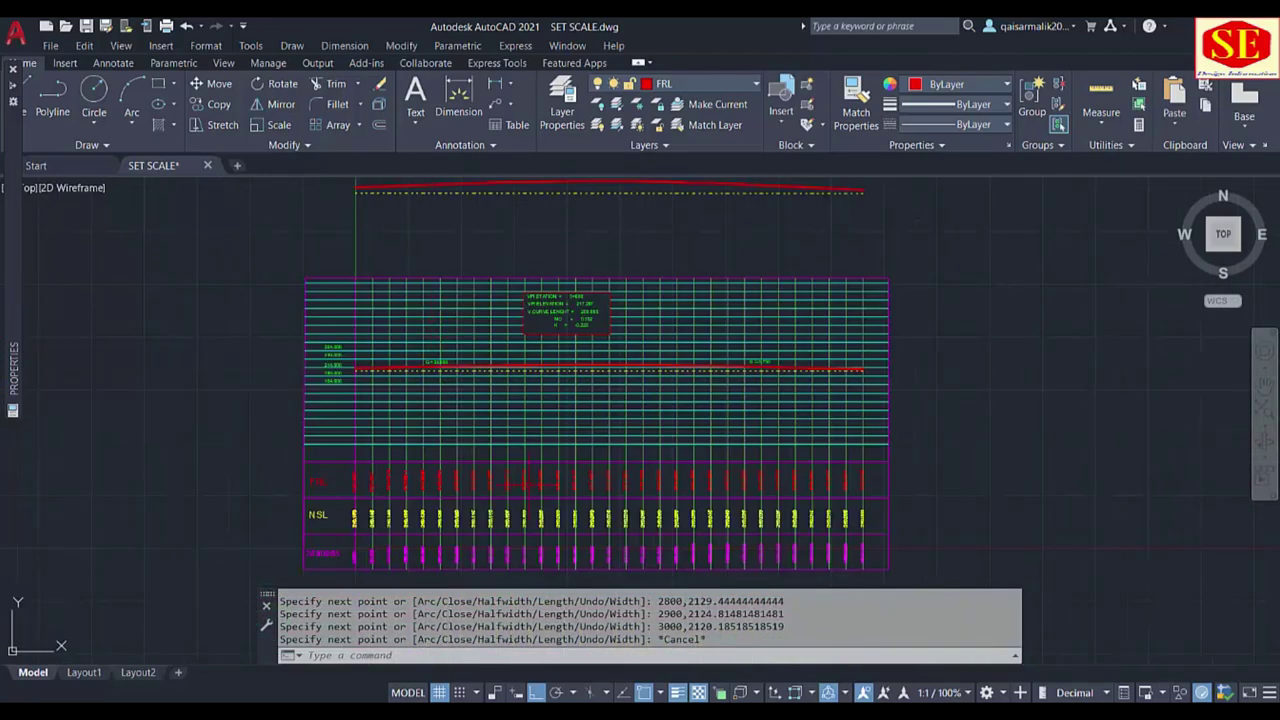
scroll(580, 322, up, 2)
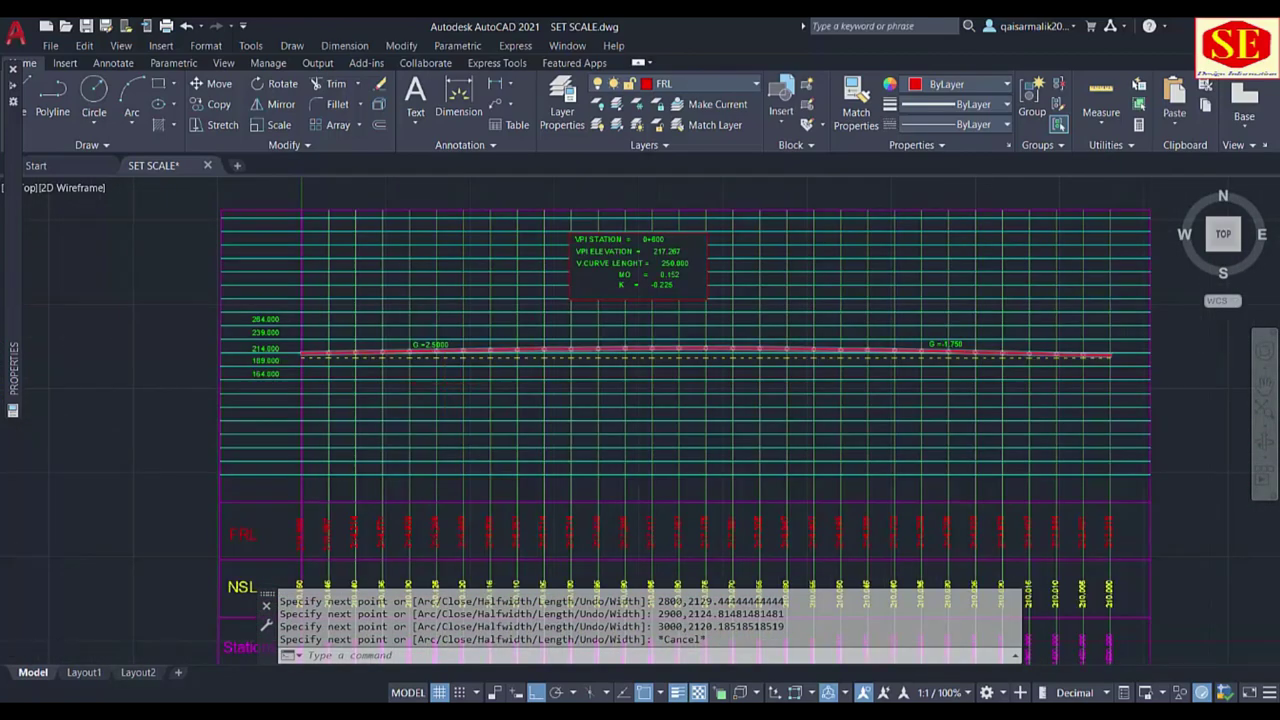
scroll(580, 322, down, 4)
scroll(517, 370, up, 4)
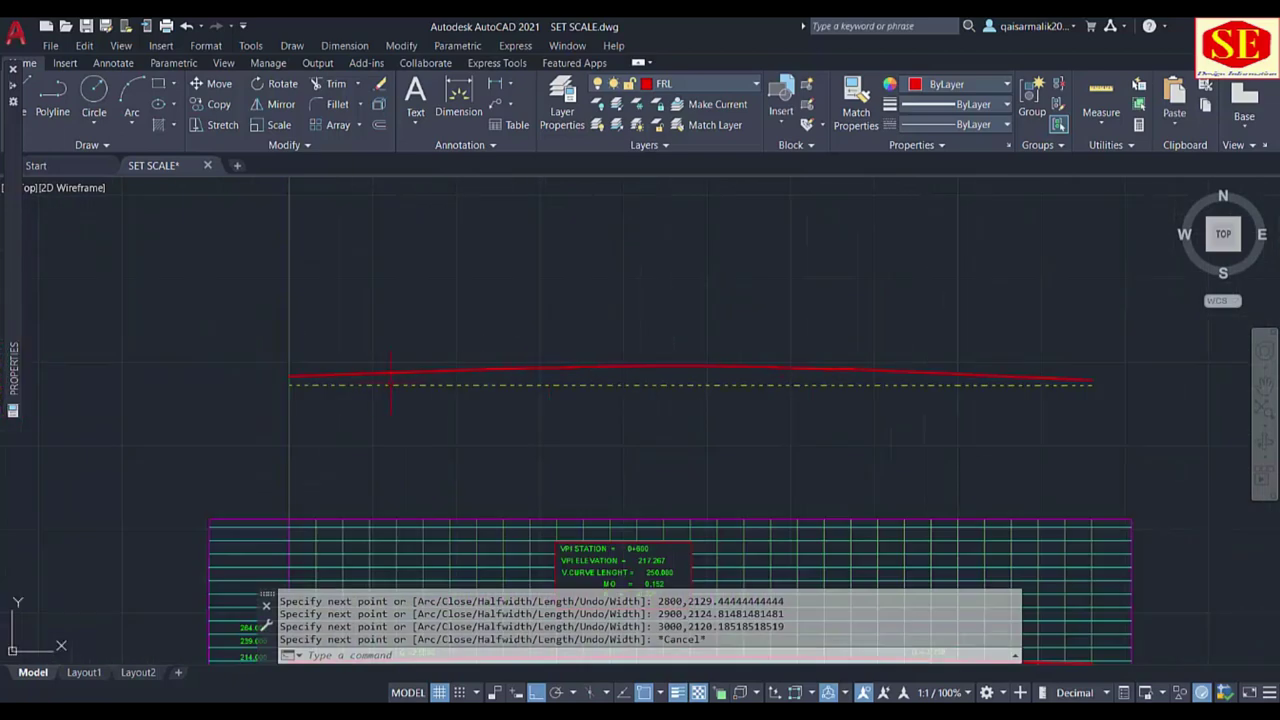
scroll(644, 370, down, 1)
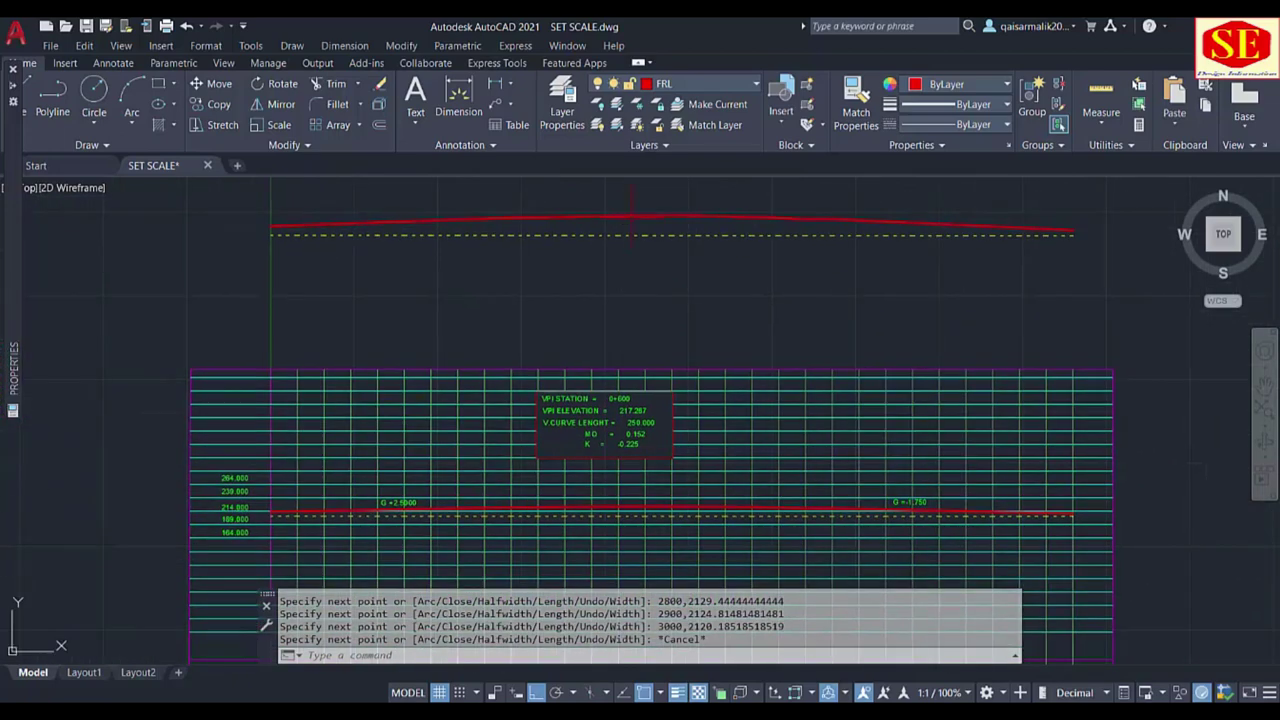
scroll(700, 355, down, 1)
scroll(757, 340, down, 2)
text(m)
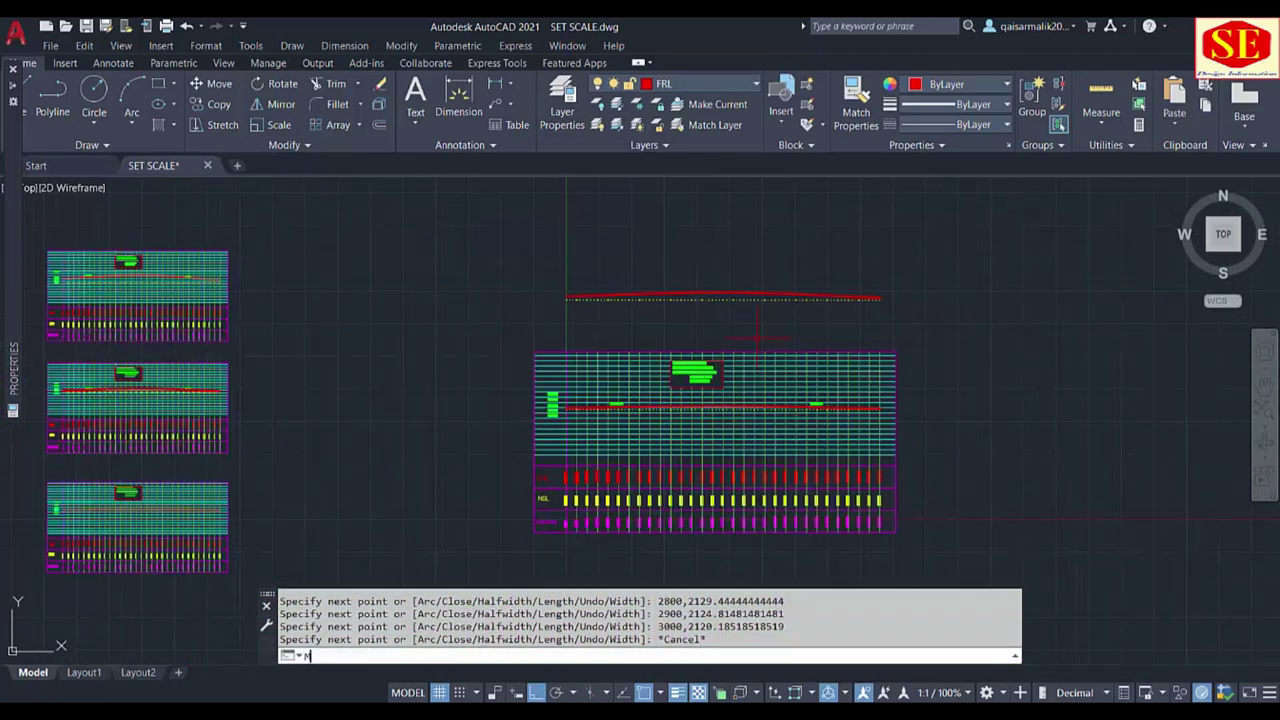
key(Return)
middle_drag(757, 340, 742, 280)
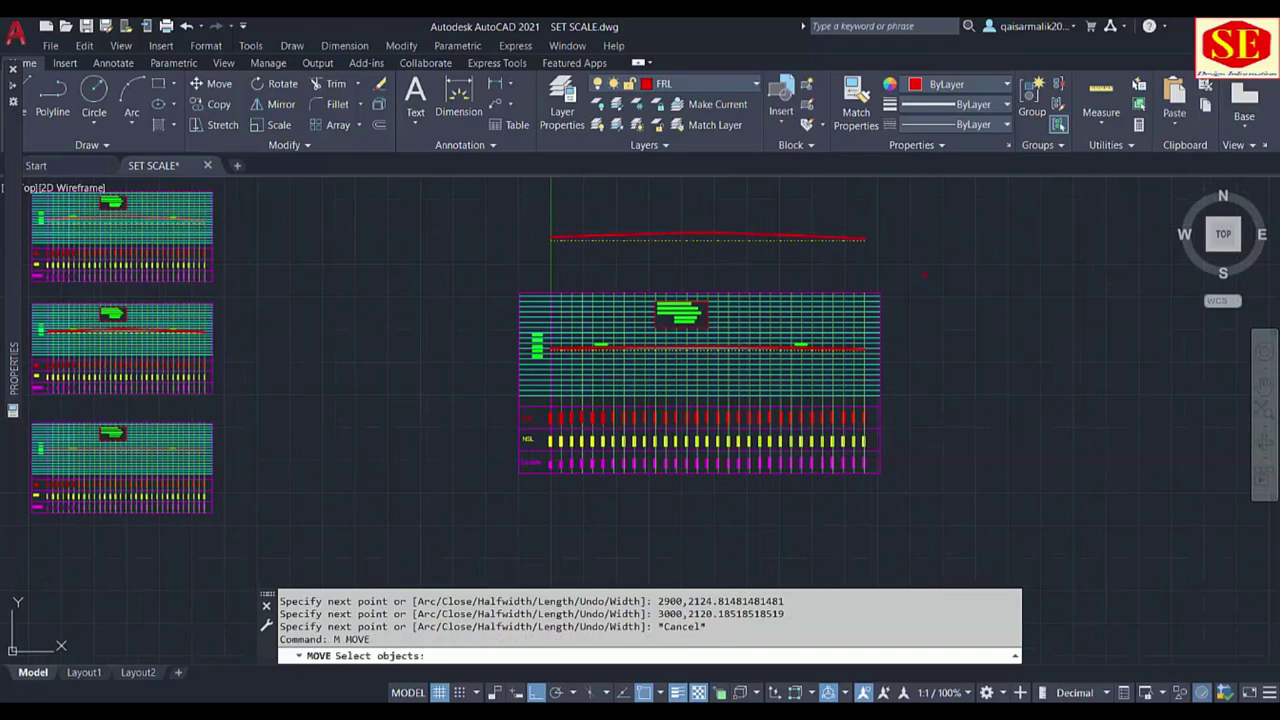
Move the enlarged profile grid straight down below the new NSL and FRL lines
click(922, 266)
click(510, 518)
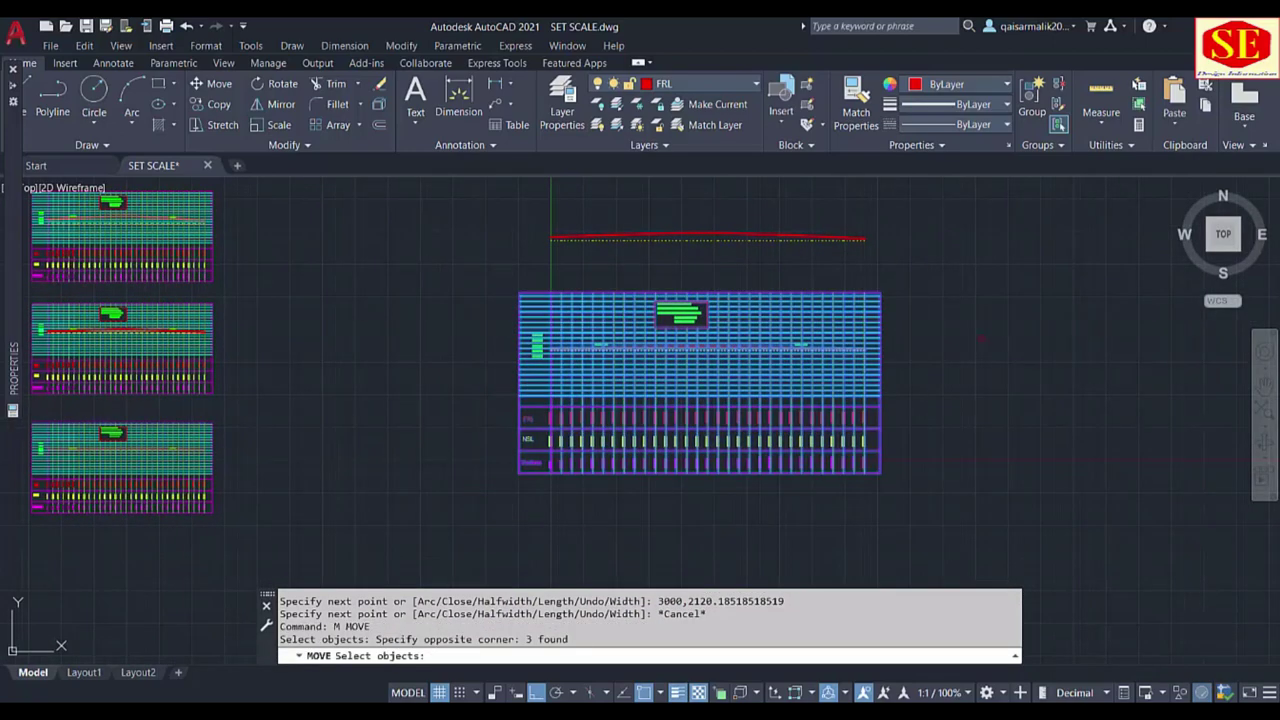
key(Return)
click(980, 337)
middle_drag(994, 371, 985, 274)
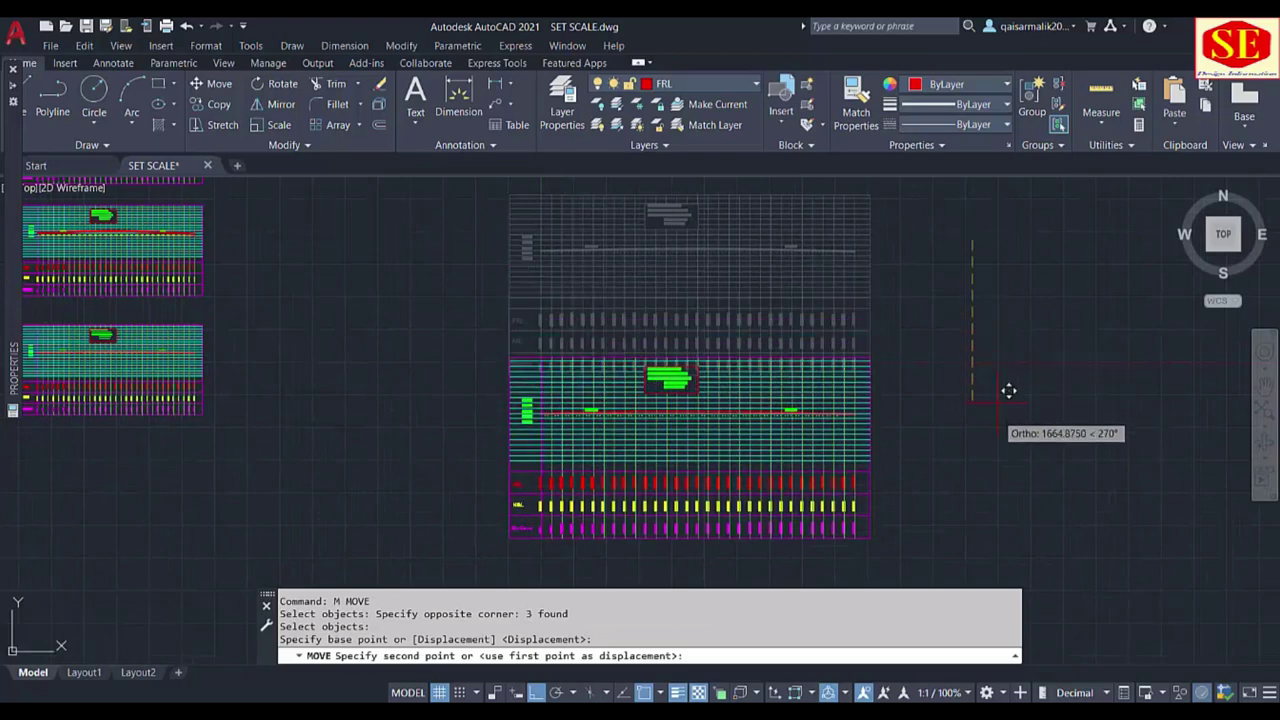
click(1008, 430)
scroll(1006, 433, down, 4)
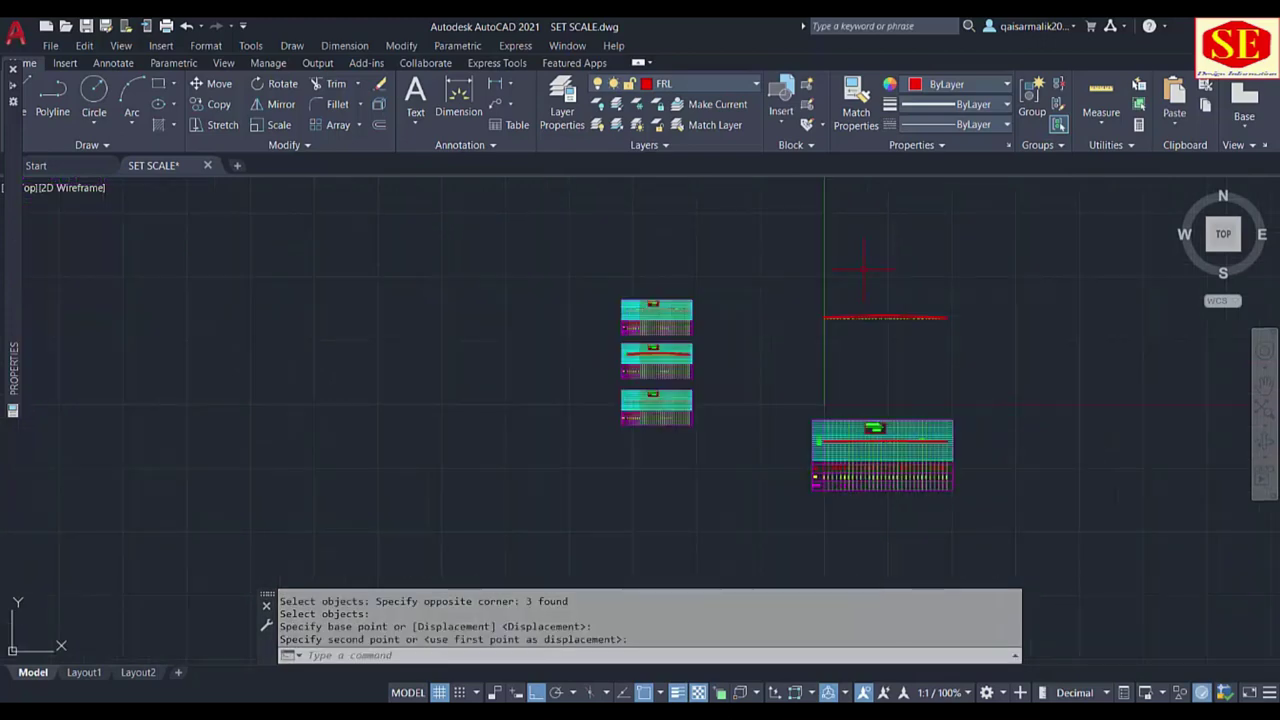
scroll(872, 330, up, 3)
scroll(872, 382, up, 1)
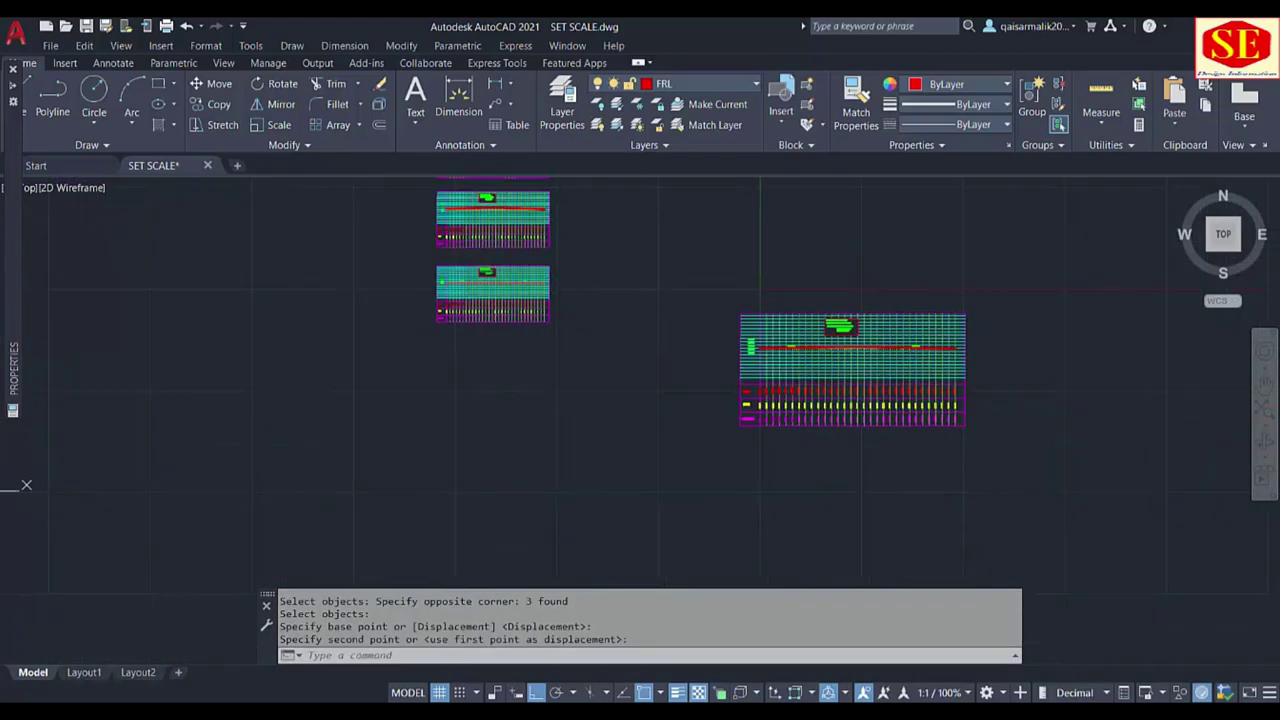
scroll(865, 370, up, 1)
scroll(855, 350, up, 2)
Copy the enlarged profile sheet, using the FRL line's start as base point
text(co)
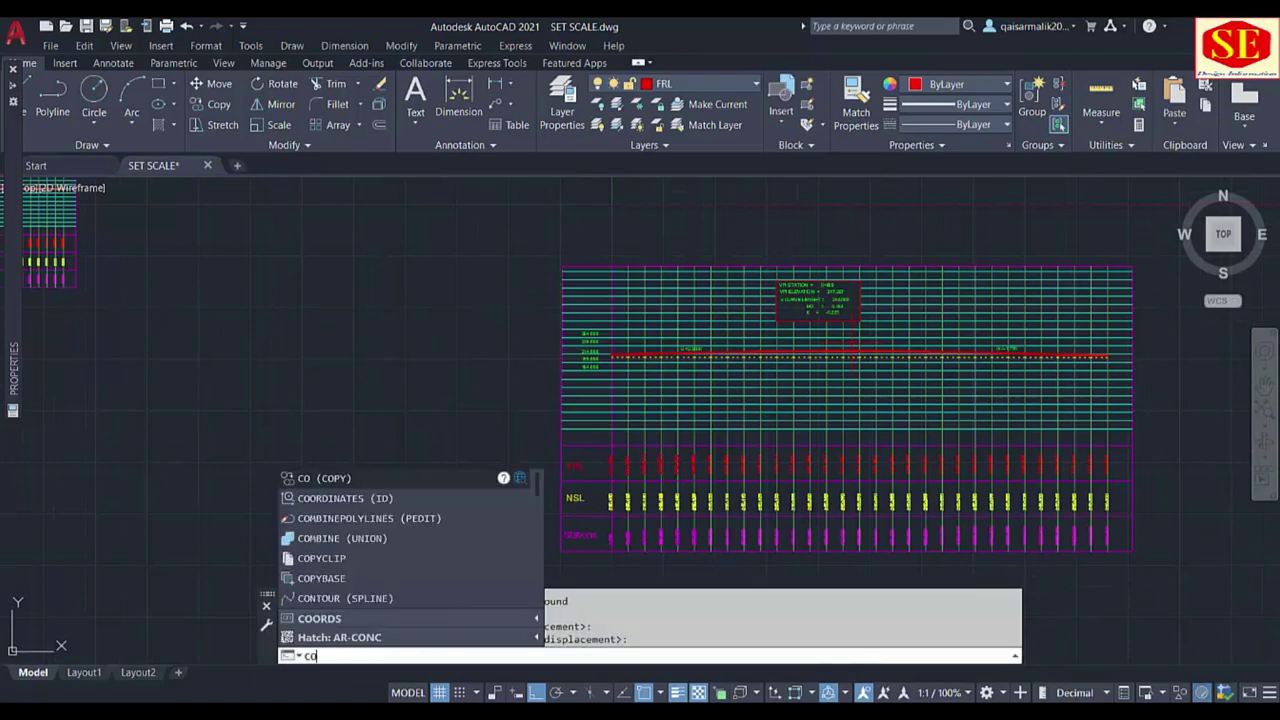
key(Return)
click(762, 298)
scroll(762, 298, down, 5)
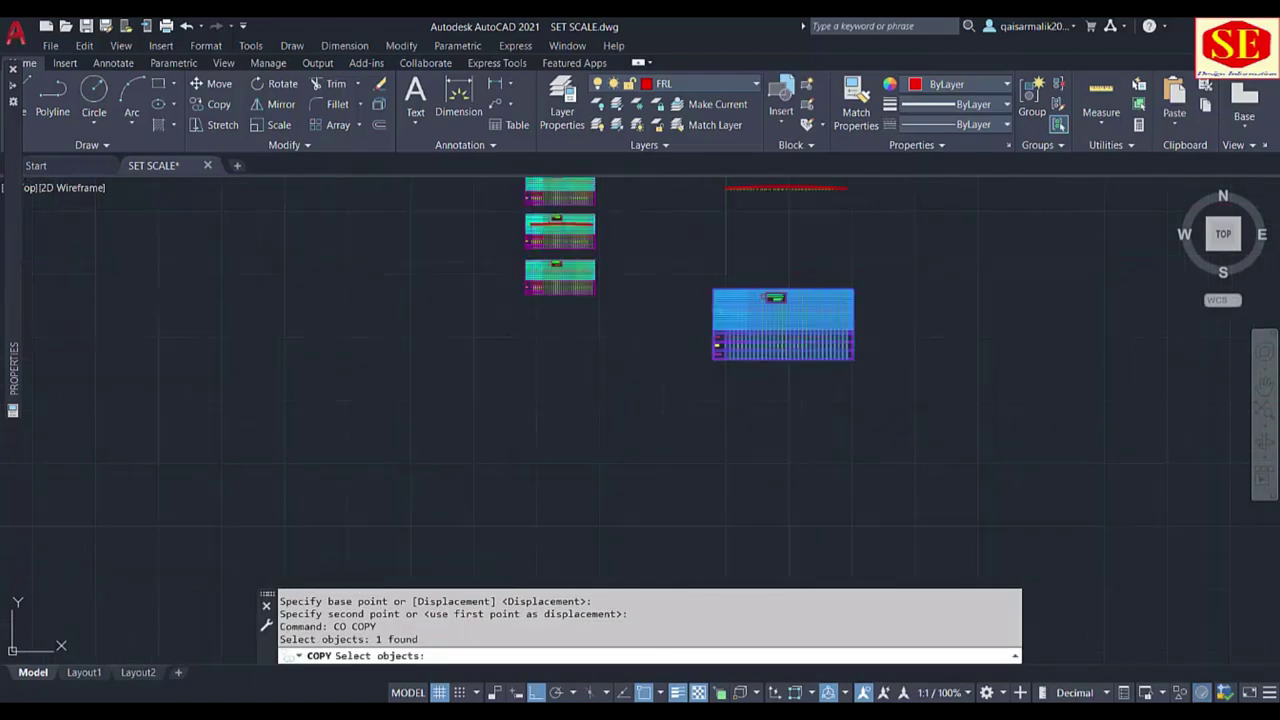
scroll(490, 250, up, 1)
scroll(650, 300, up, 2)
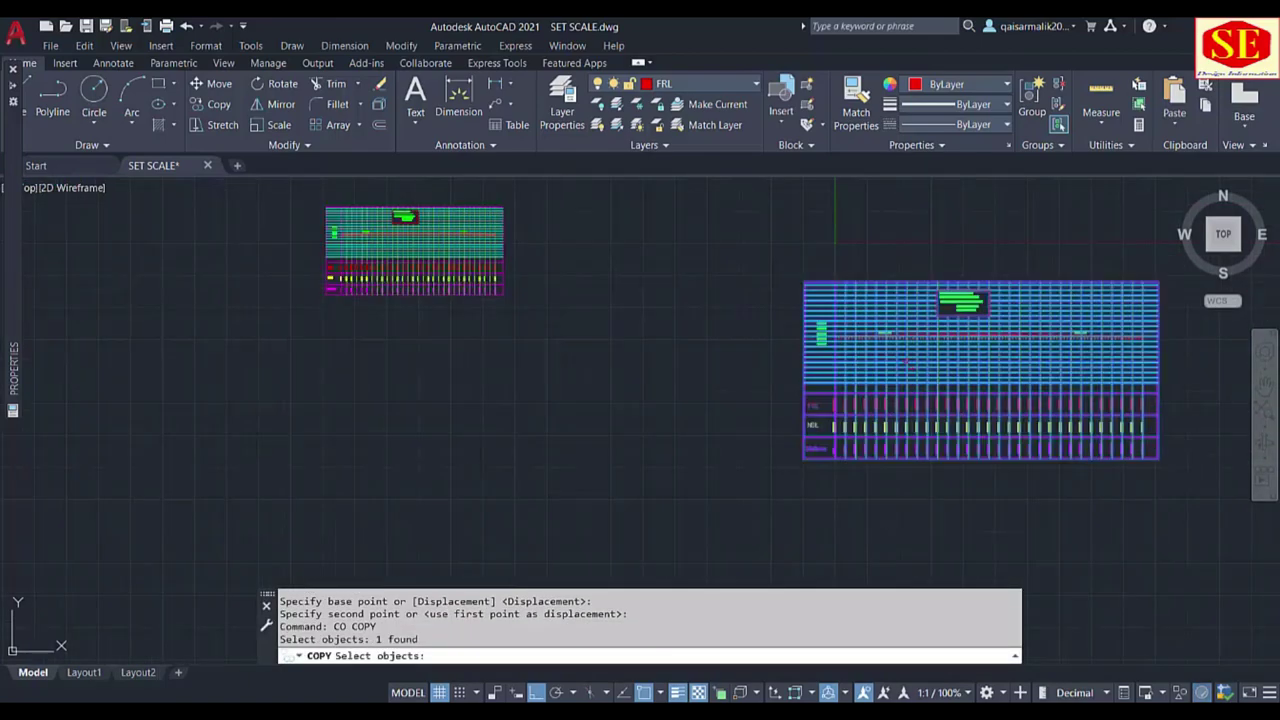
scroll(900, 350, up, 1)
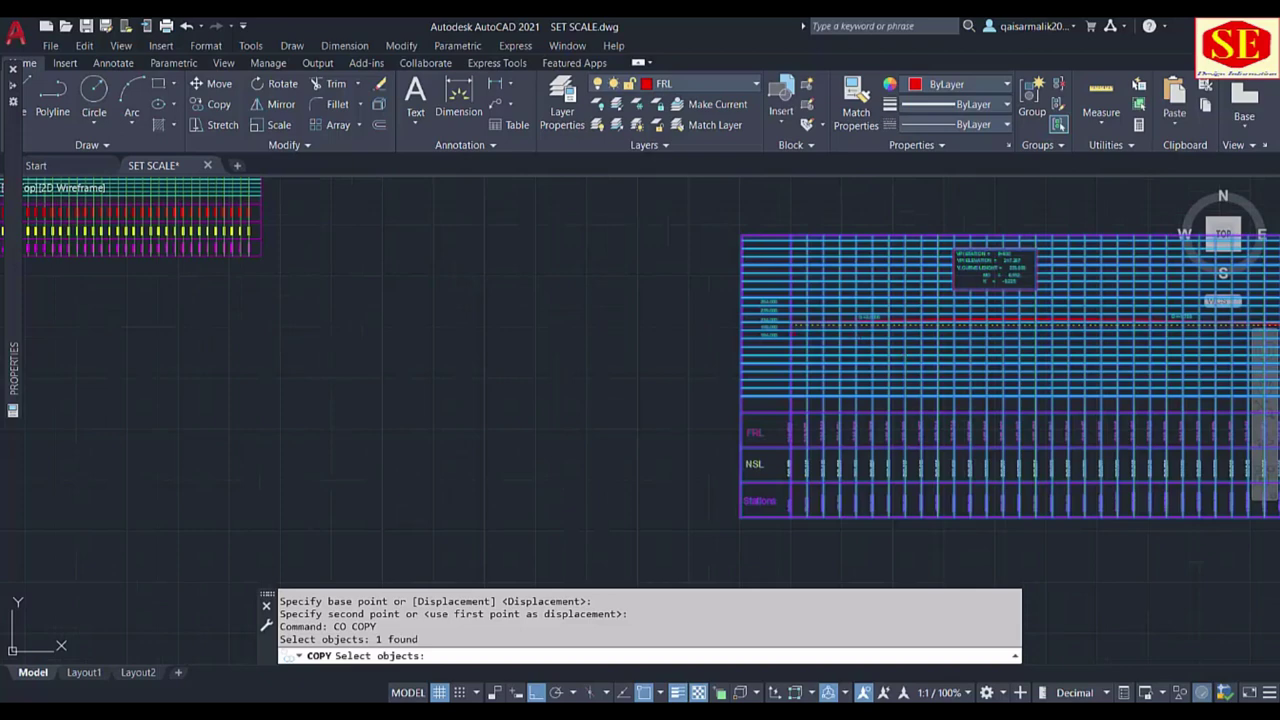
scroll(781, 328, up, 5)
scroll(781, 328, up, 2)
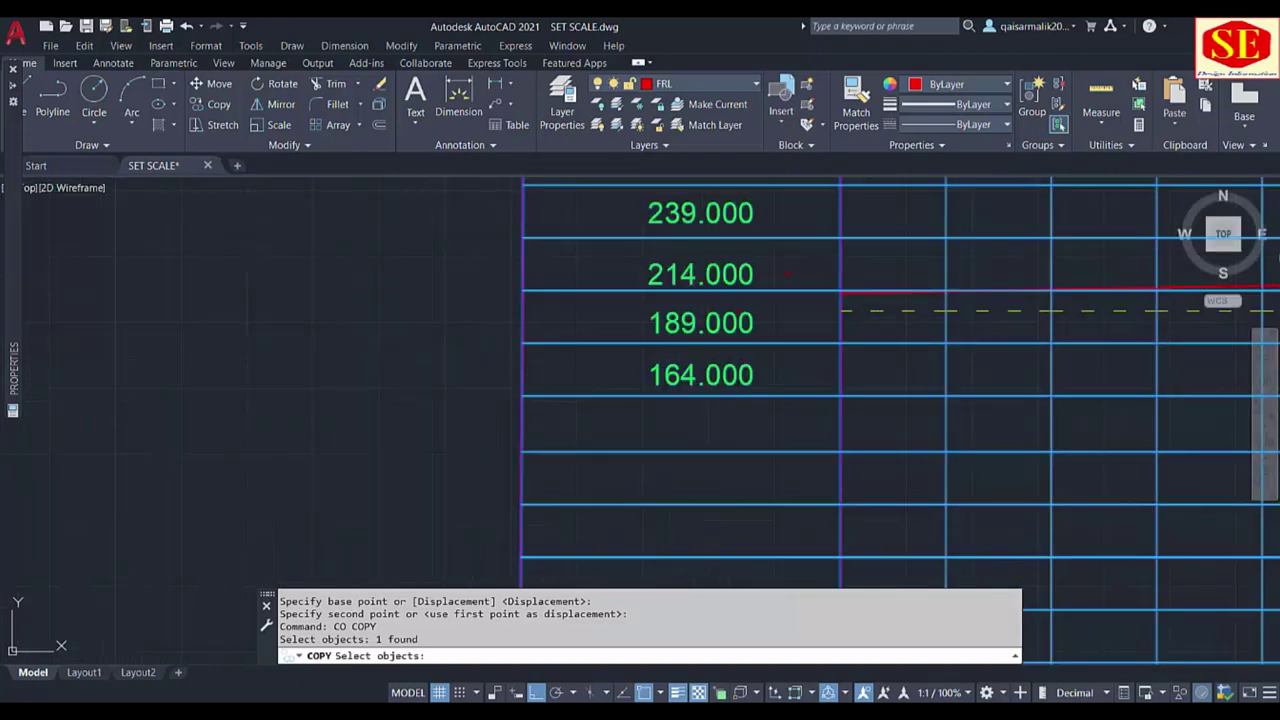
key(Return)
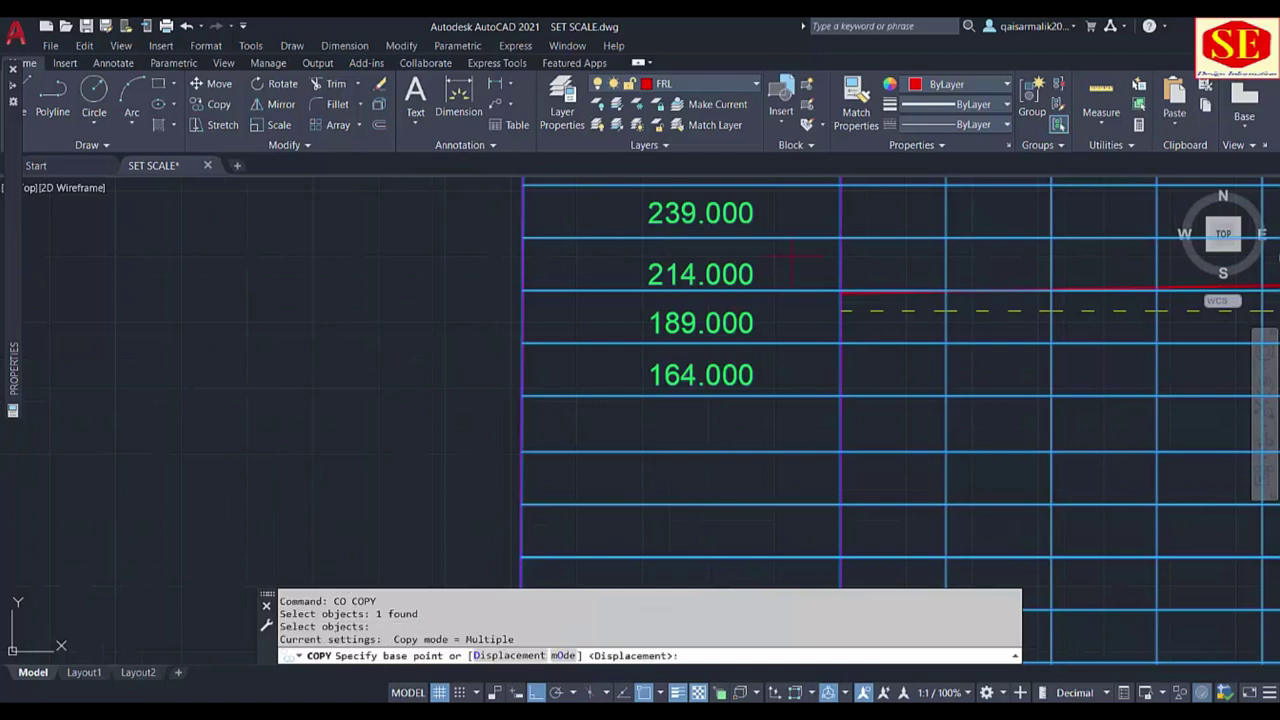
click(840, 290)
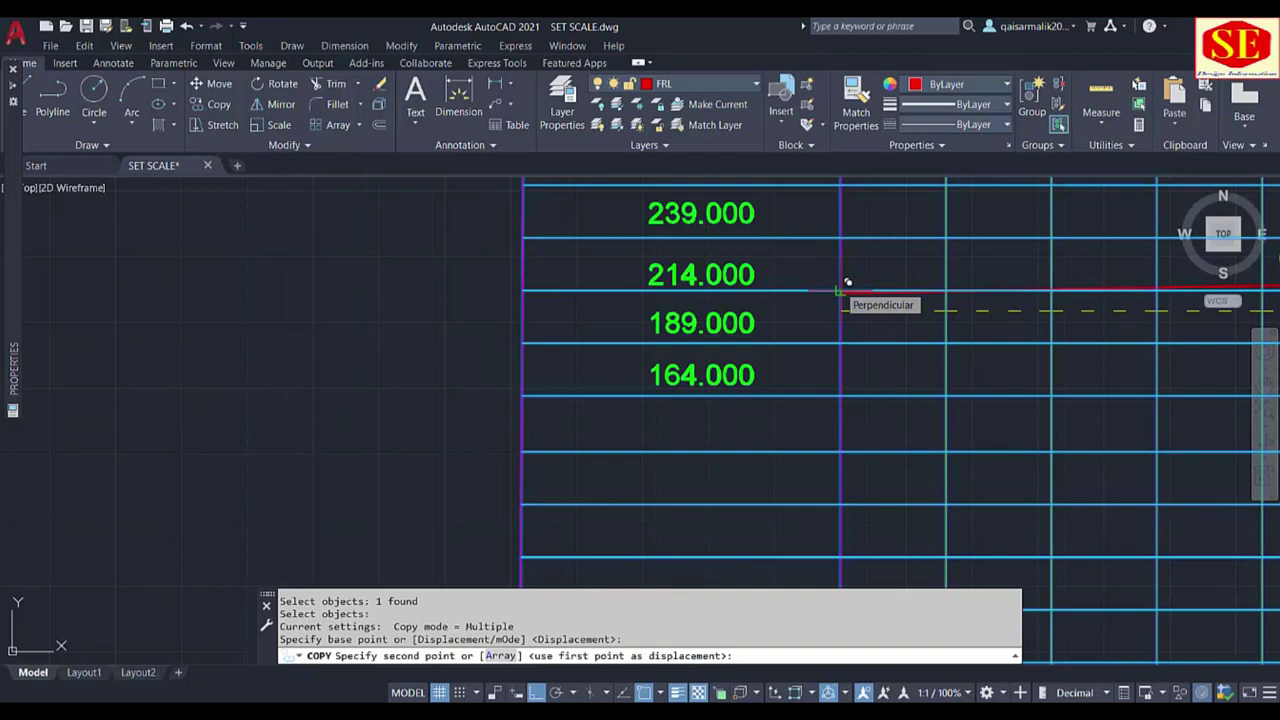
click(840, 465)
key(XF86Calculator)
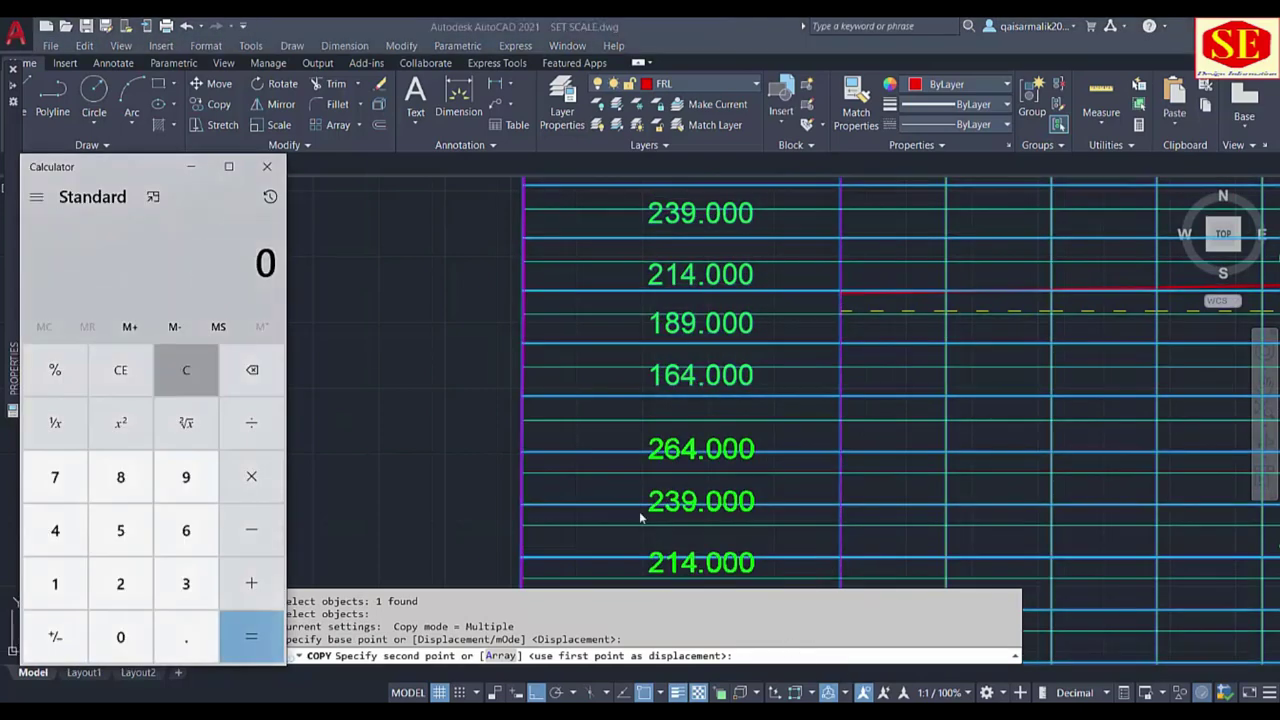
Compute 214×10 = 2140 and place the sheet copy at displacement 0,2140
text(214)
text(*10)
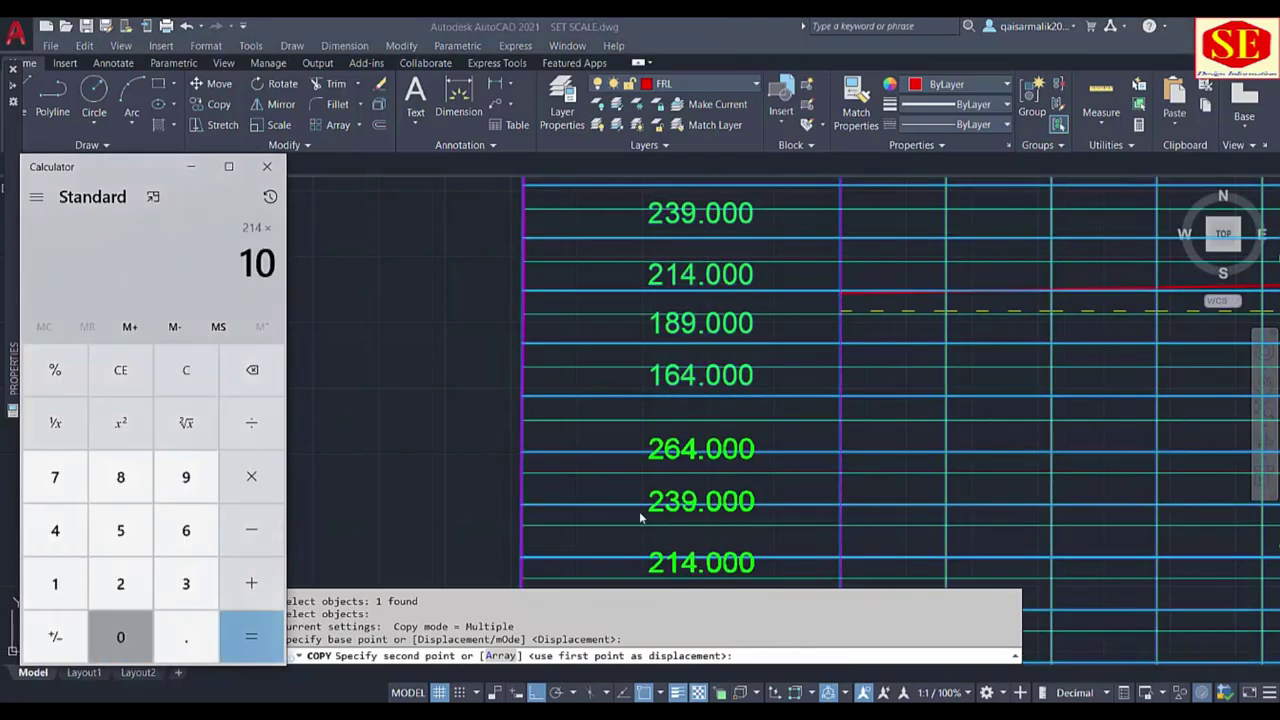
key(Return)
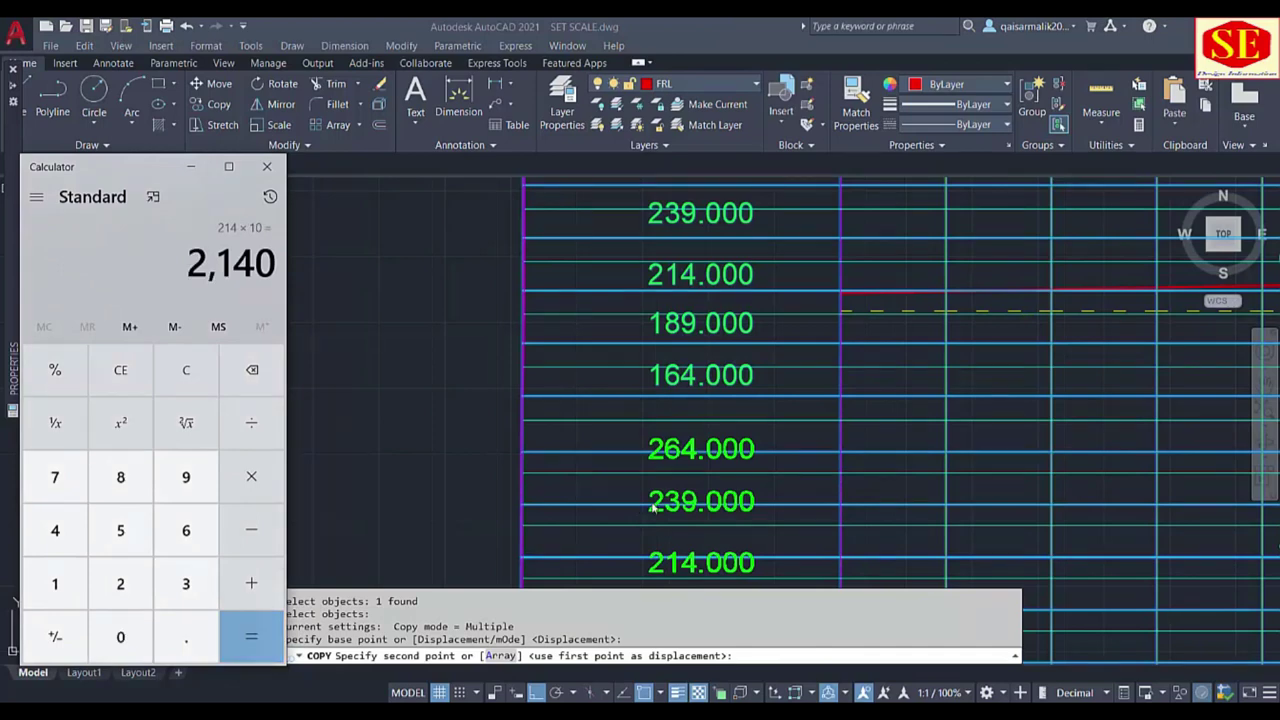
click(743, 660)
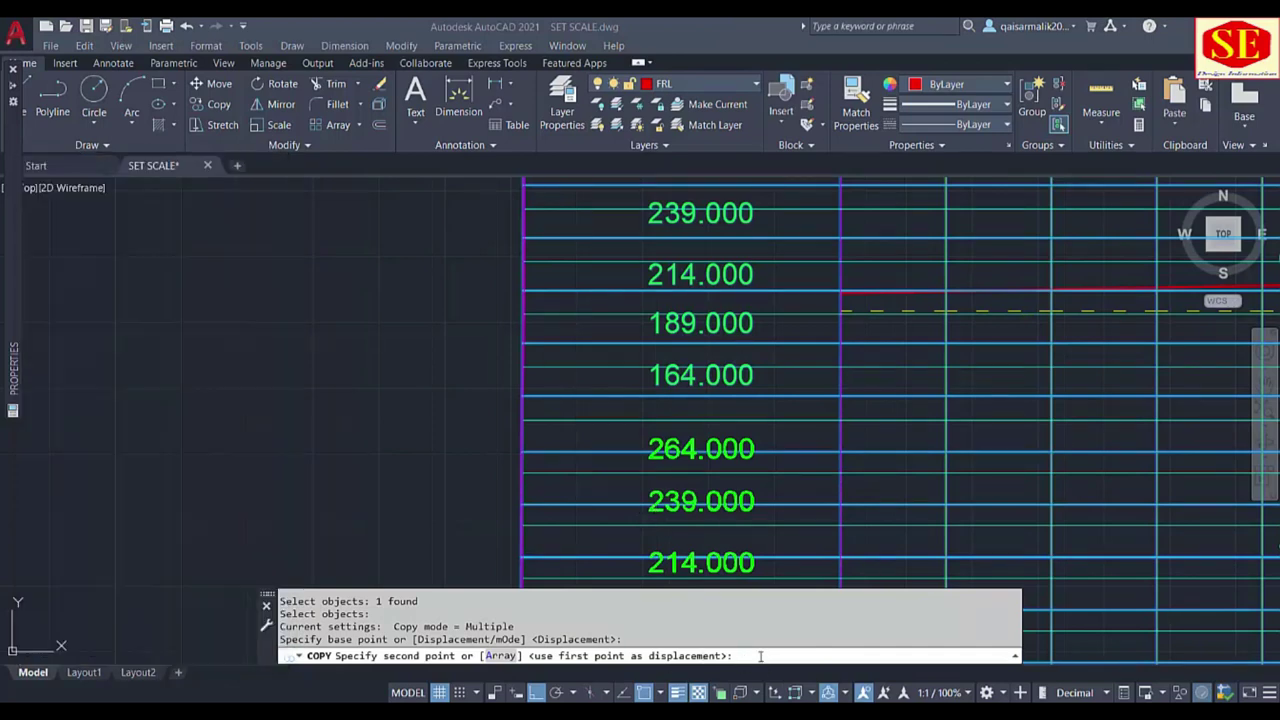
text(@)
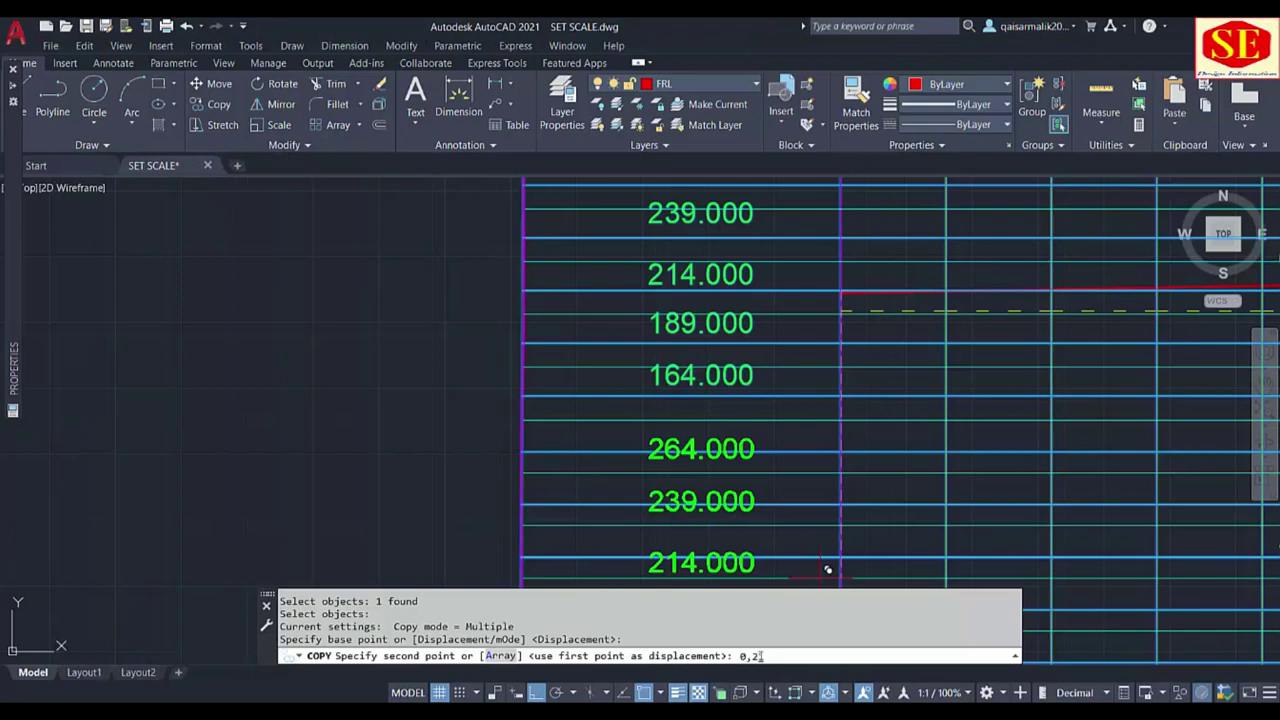
key(Return)
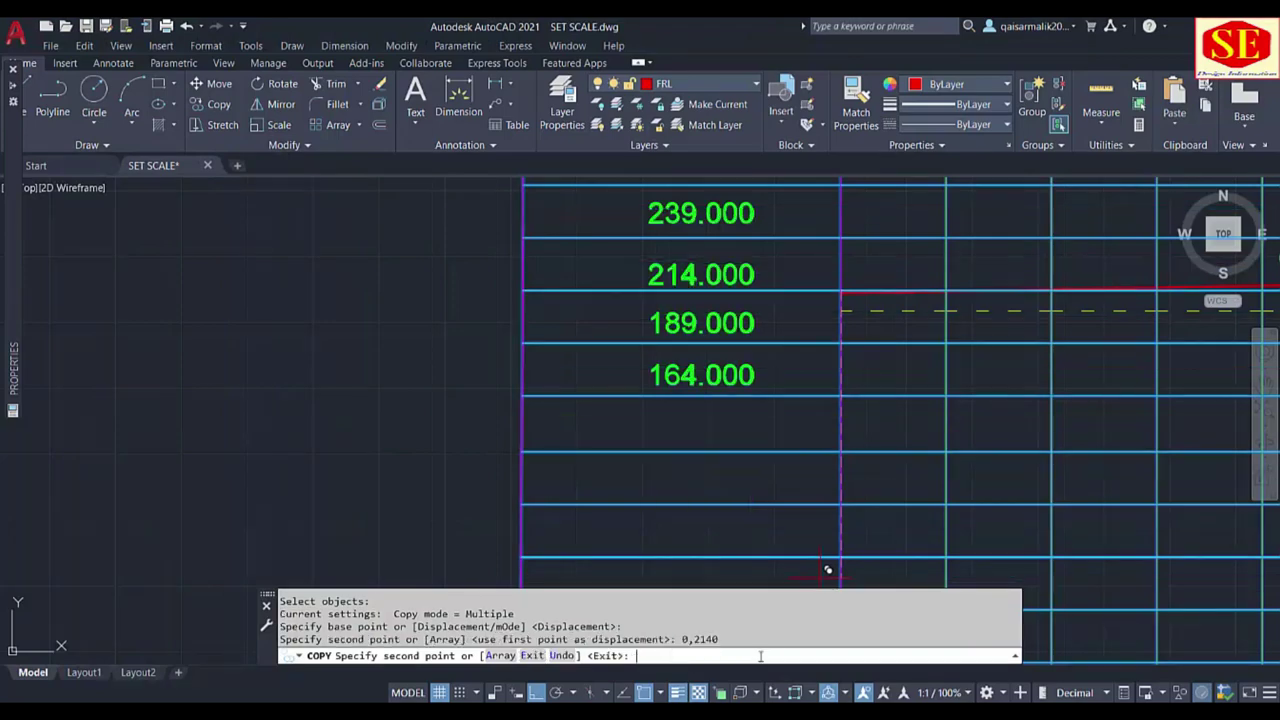
scroll(828, 570, down, 3)
scroll(828, 570, down, 3)
scroll(828, 570, down, 2)
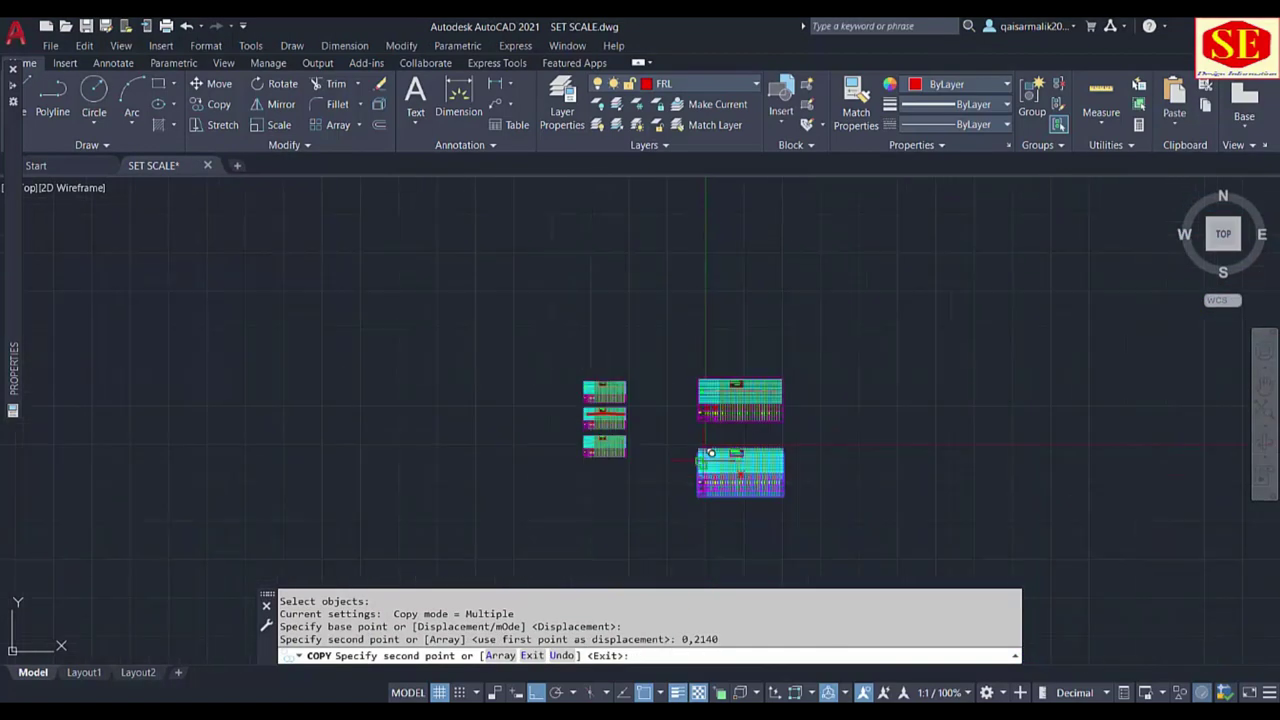
key(Escape)
scroll(748, 463, up, 5)
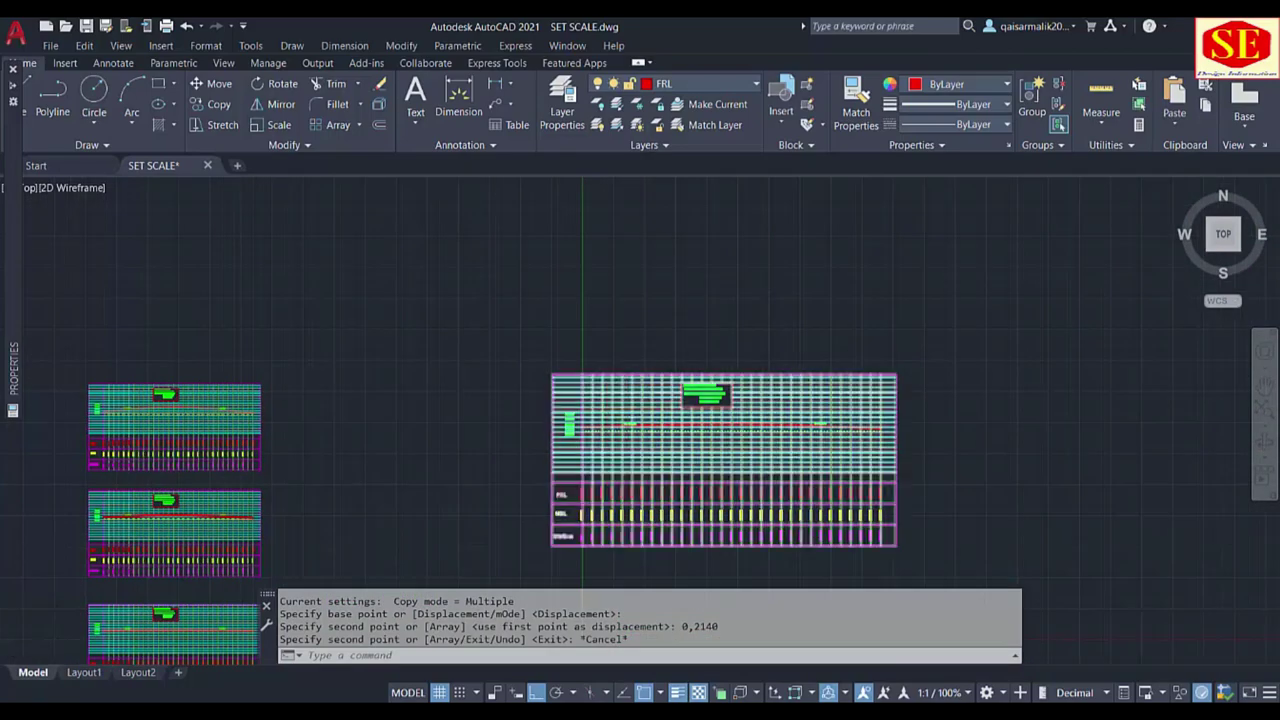
Zoom and pan across the drawing to review all the profile sheets
scroll(590, 485, up, 4)
scroll(882, 350, down, 3)
scroll(882, 350, up, 4)
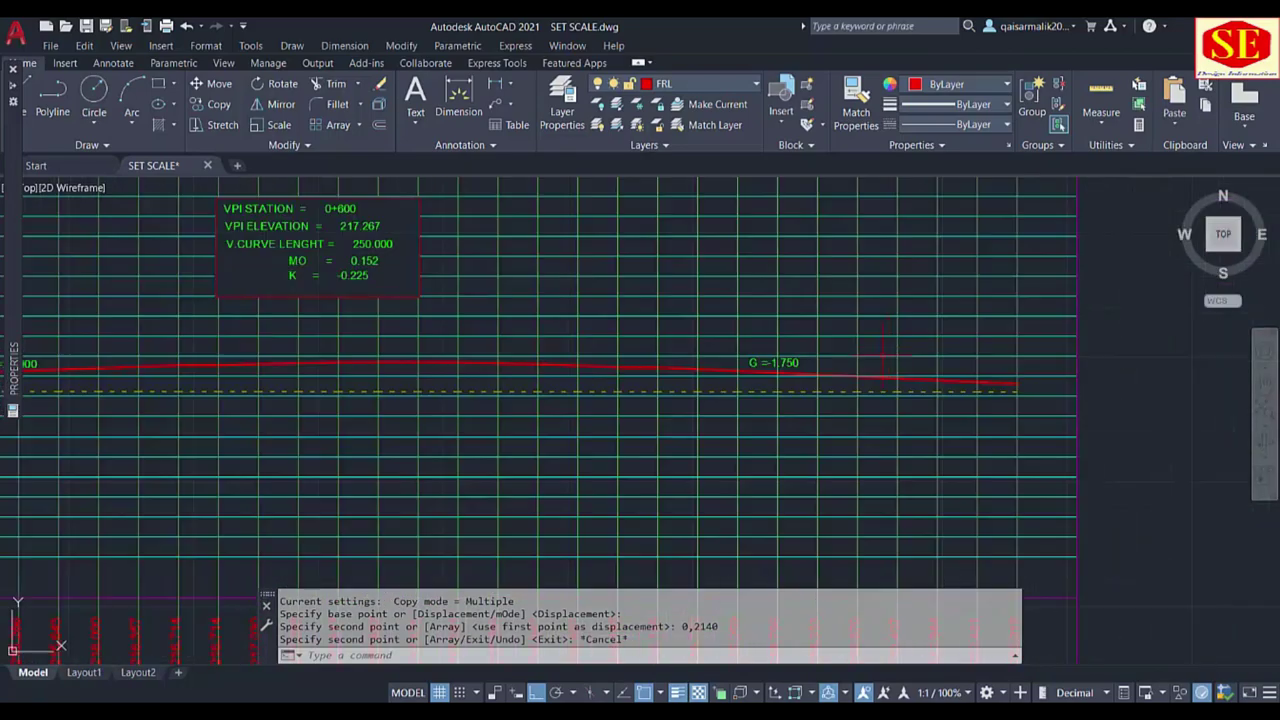
scroll(790, 375, down, 2)
scroll(790, 375, down, 2)
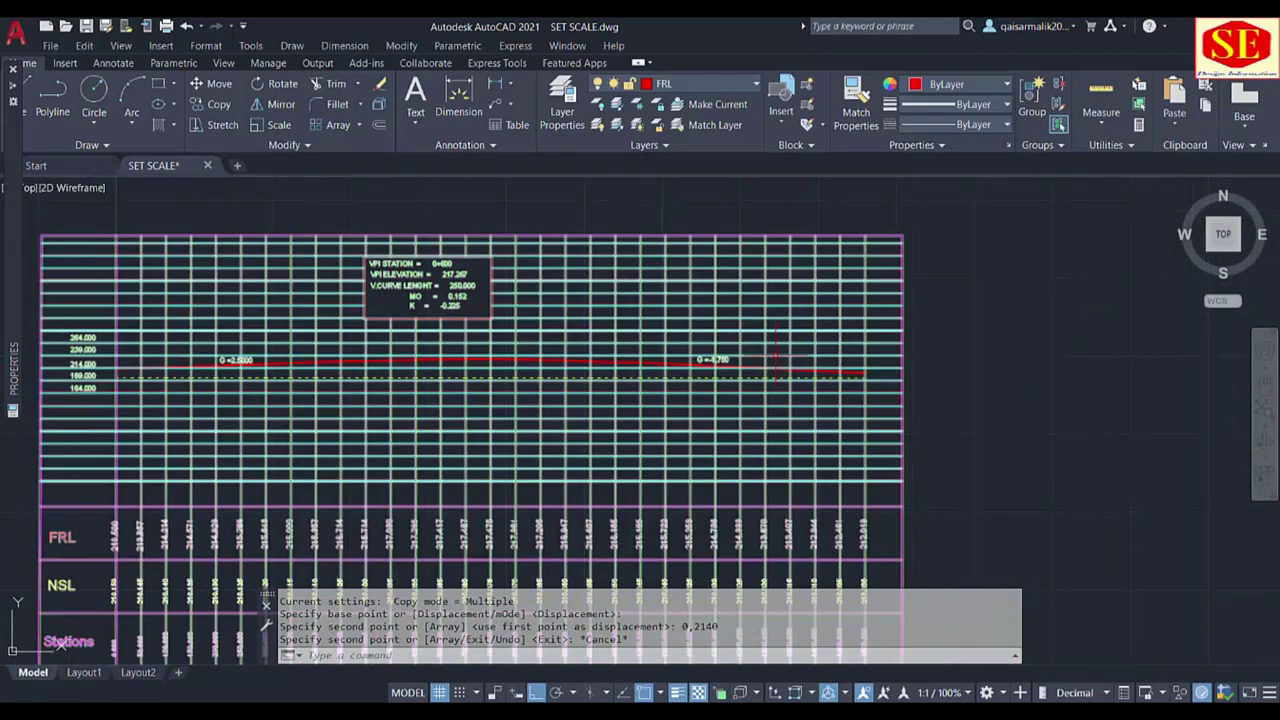
scroll(794, 283, up, 2)
scroll(695, 298, down, 2)
scroll(695, 298, down, 5)
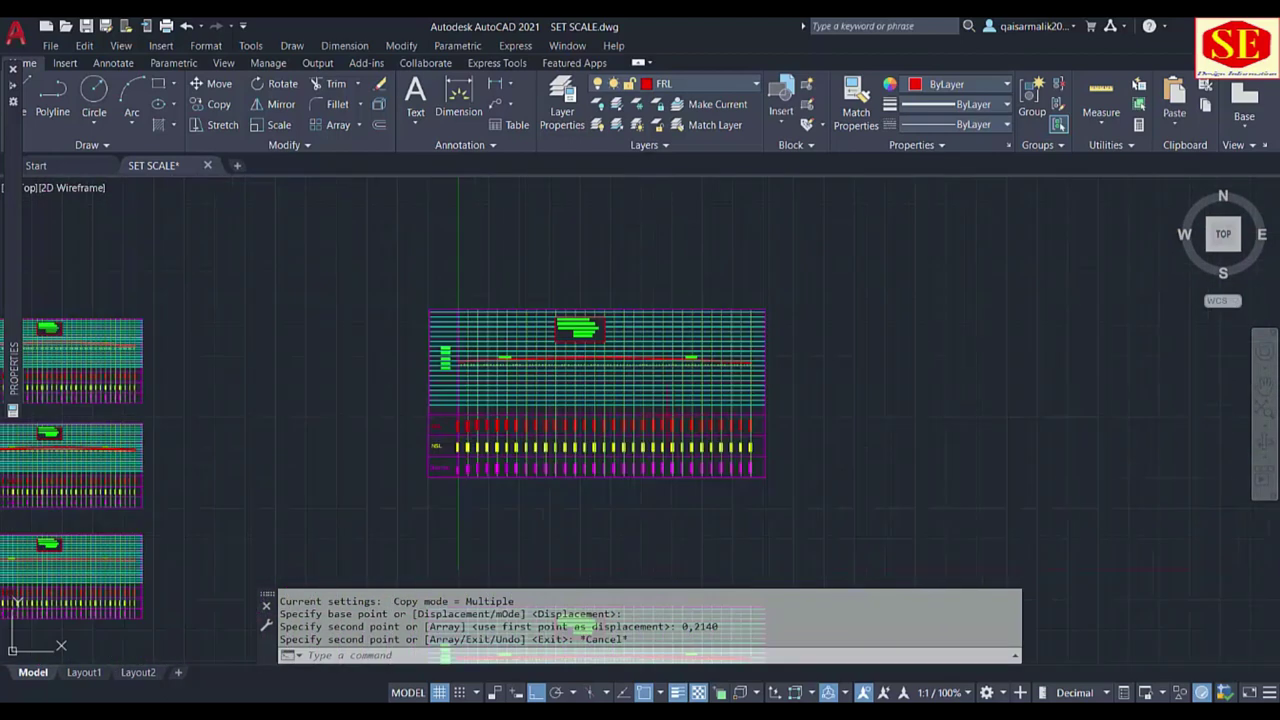
middle_drag(590, 430, 614, 329)
scroll(620, 320, down, 2)
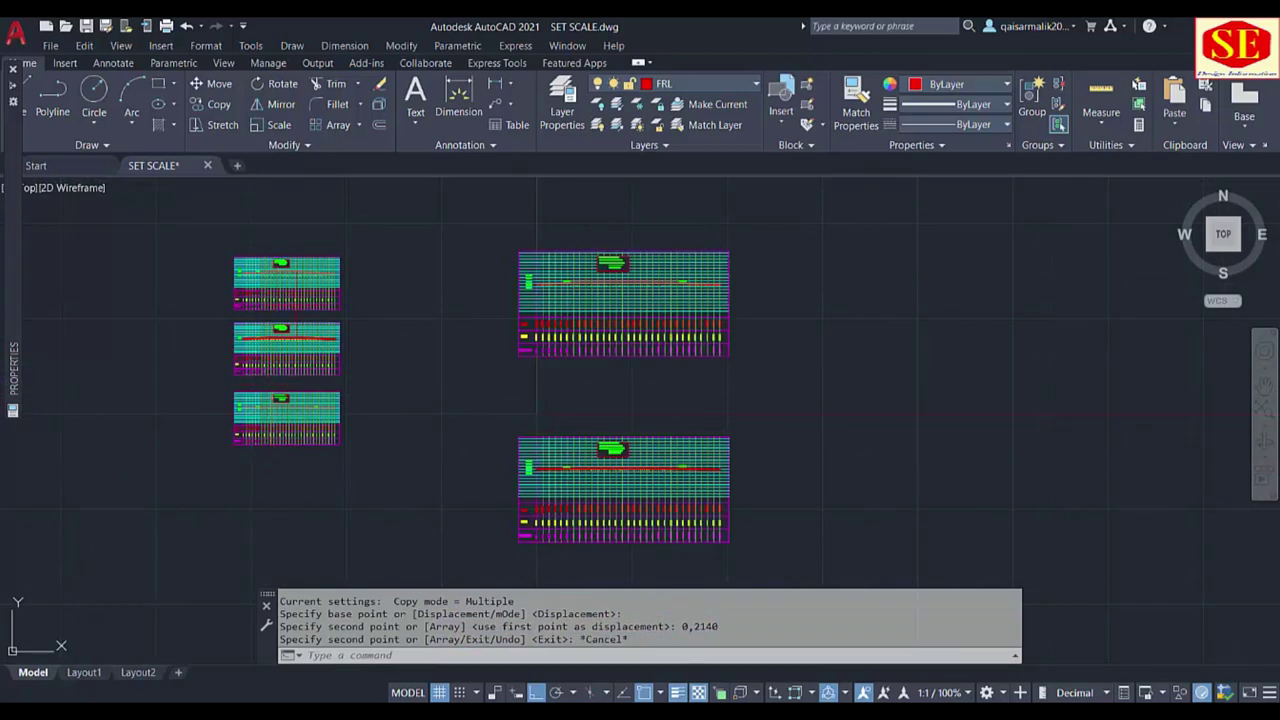
scroll(298, 282, up, 2)
scroll(240, 320, up, 5)
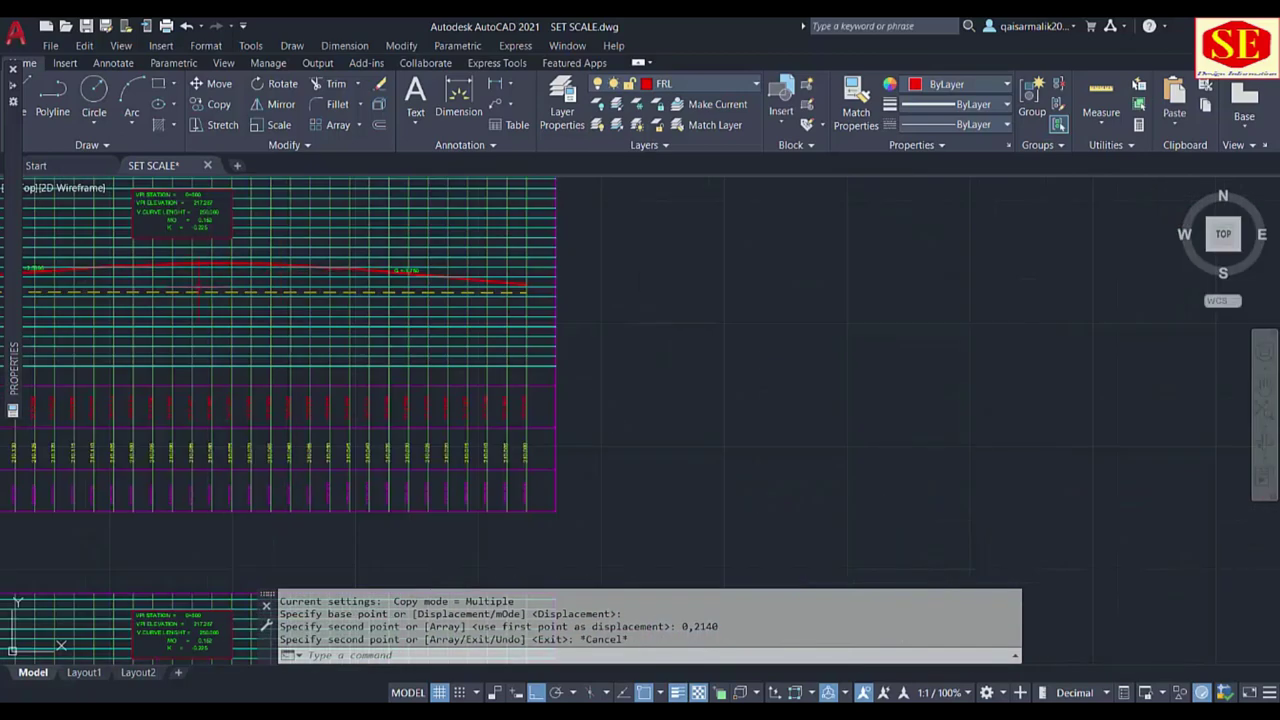
scroll(250, 270, down, 4)
middle_drag(830, 290, 372, 250)
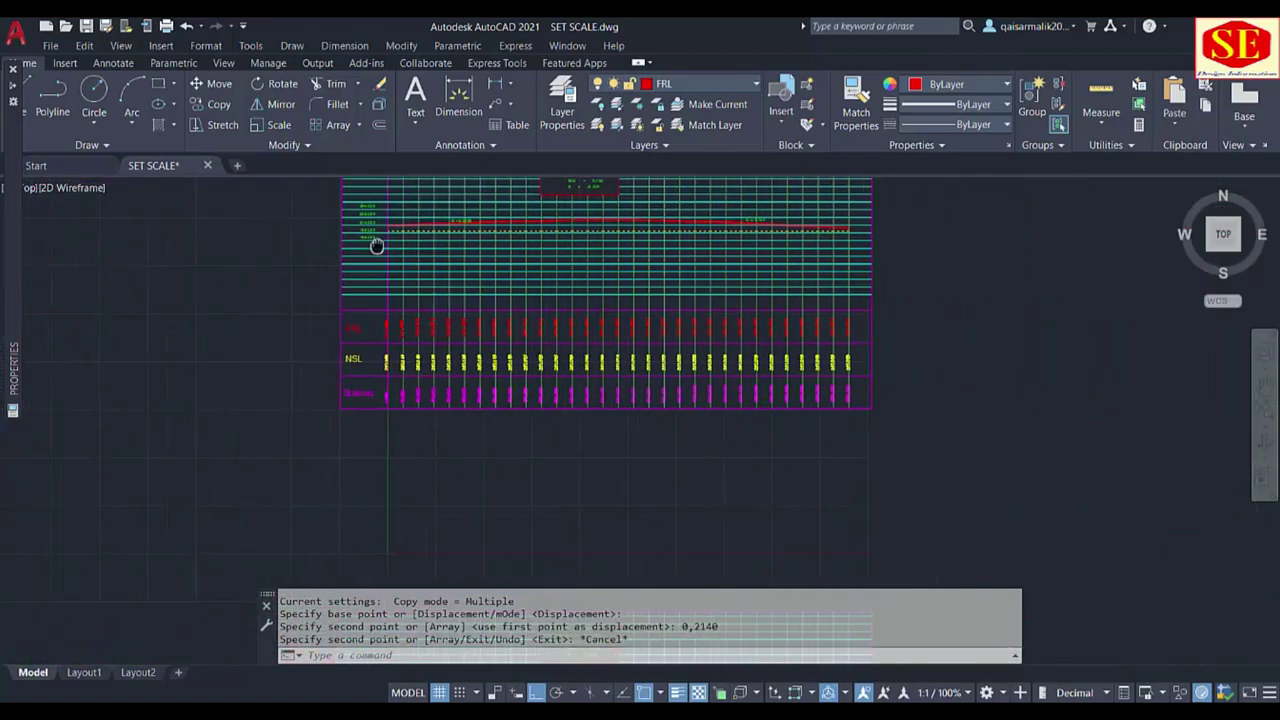
scroll(721, 328, down, 1)
scroll(721, 328, down, 5)
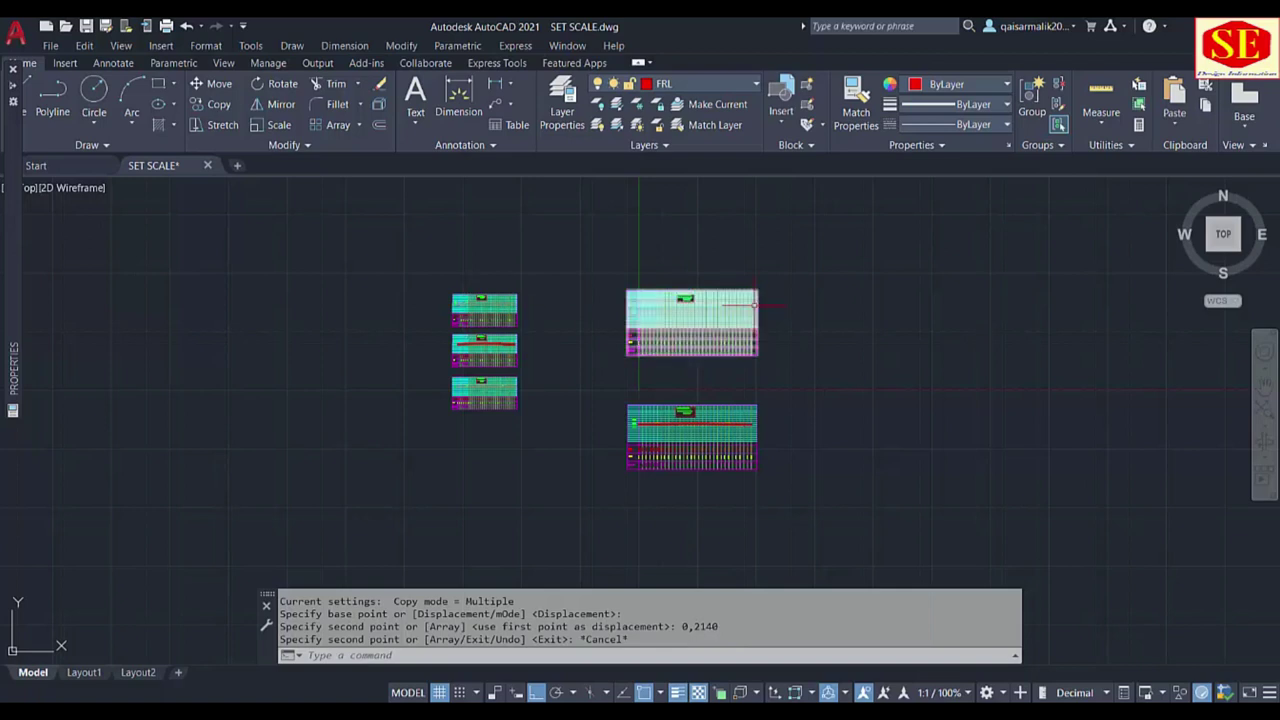
Window-select all the profile sheets and move them further left
text(m)
key(Return)
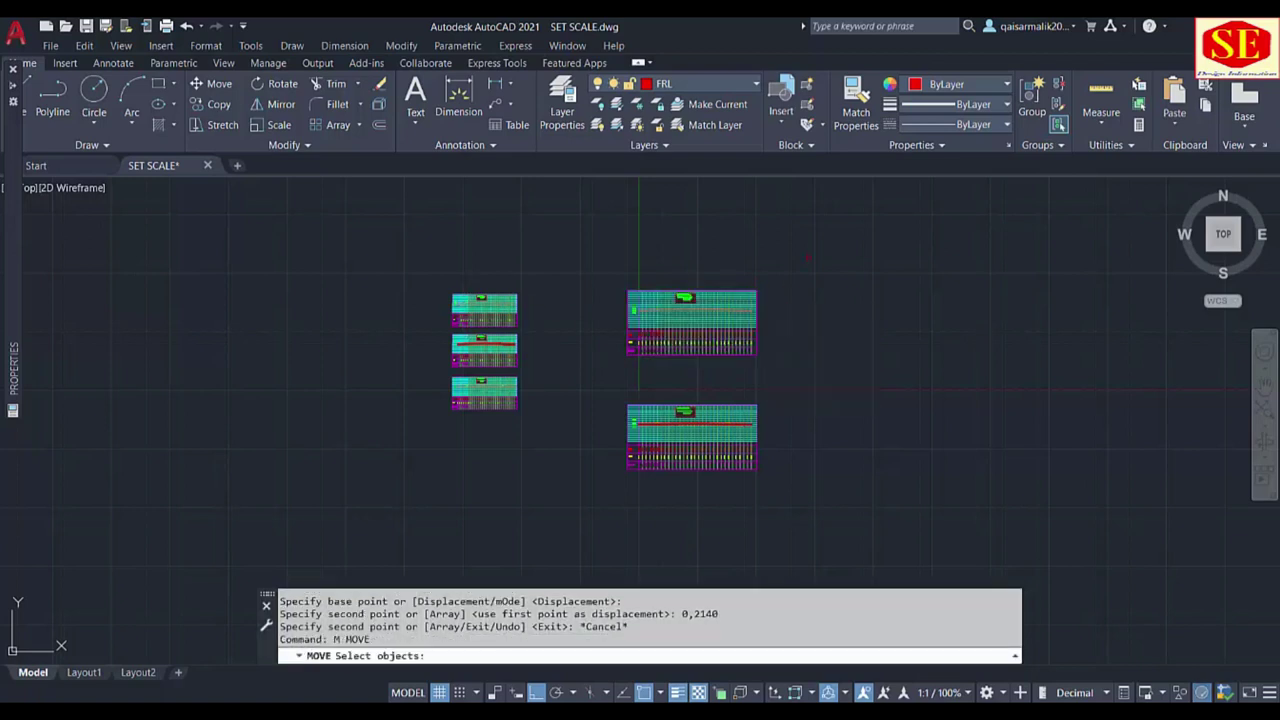
click(808, 258)
click(340, 497)
key(Return)
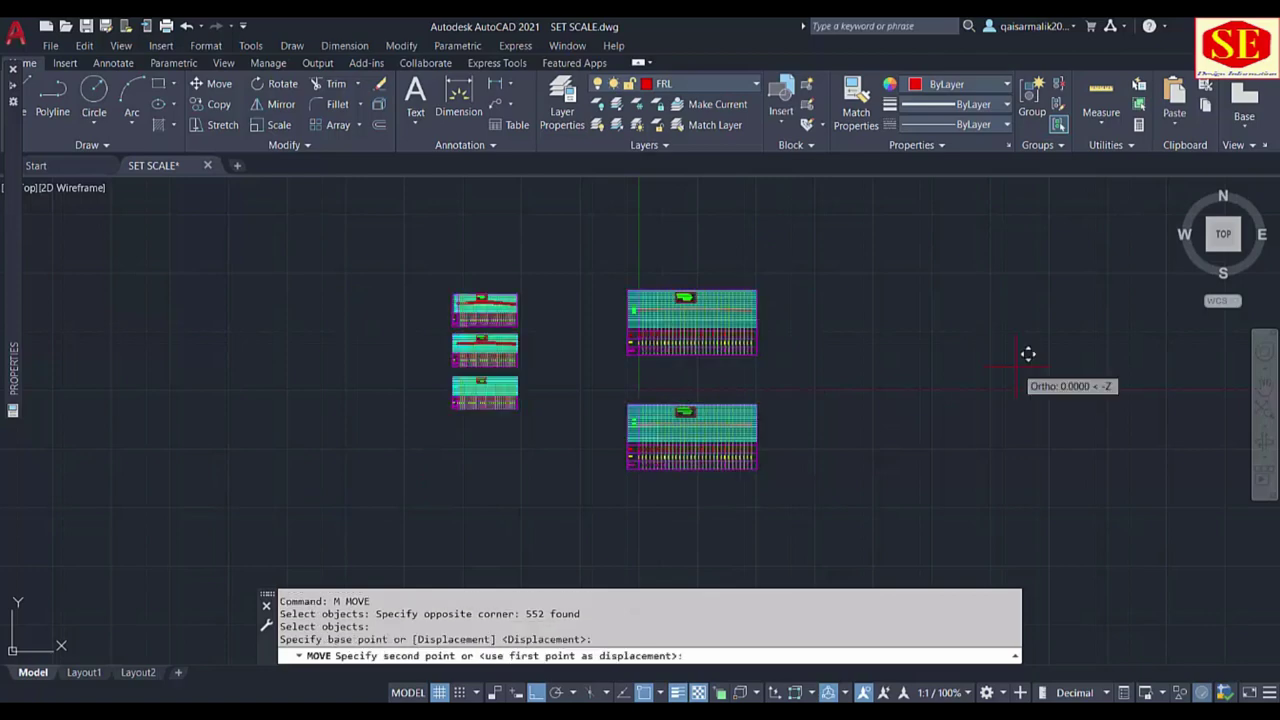
click(1024, 356)
click(714, 358)
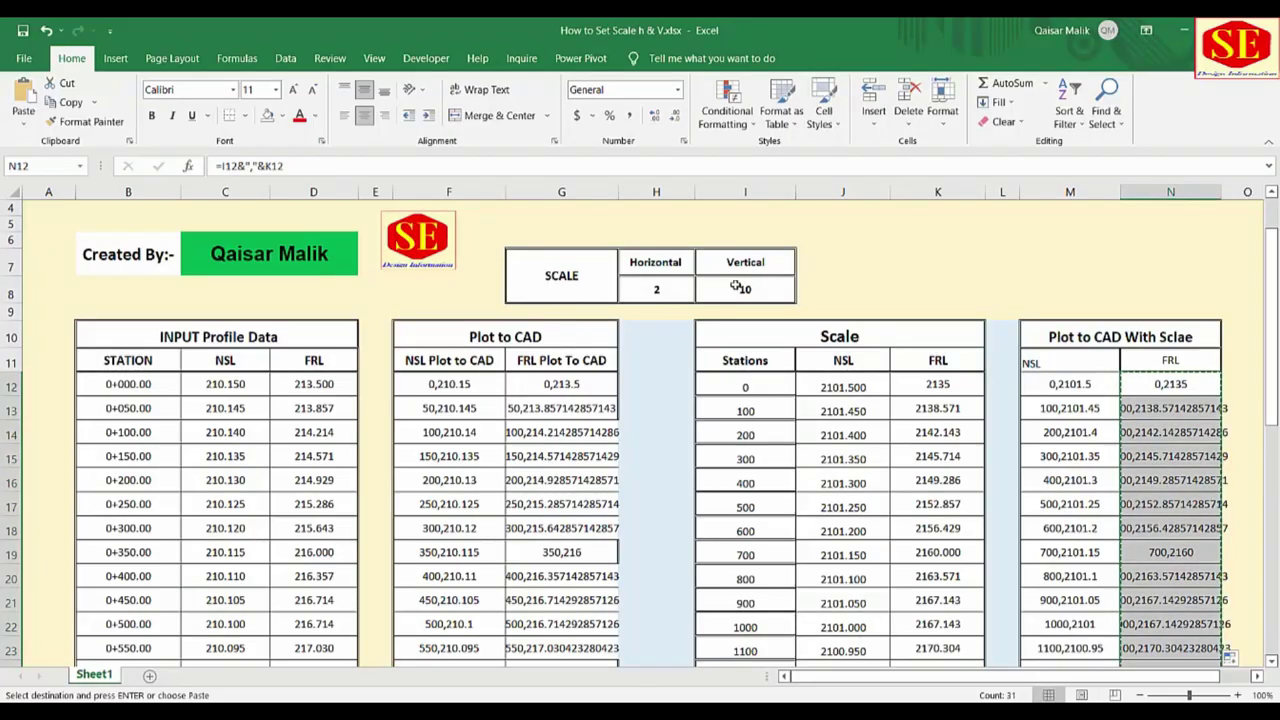
Set the horizontal scale in H8 to 10 and the vertical scale in I8 to 100
key(Escape)
text(10)
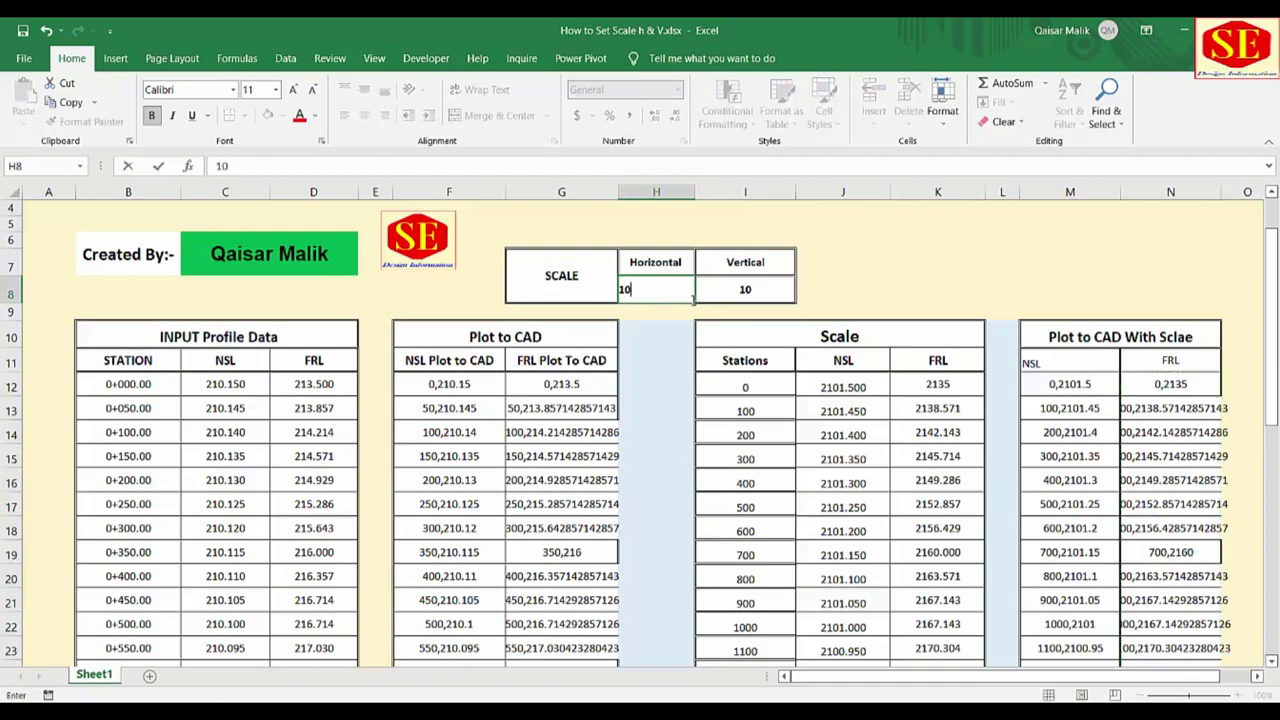
key(Return)
click(740, 290)
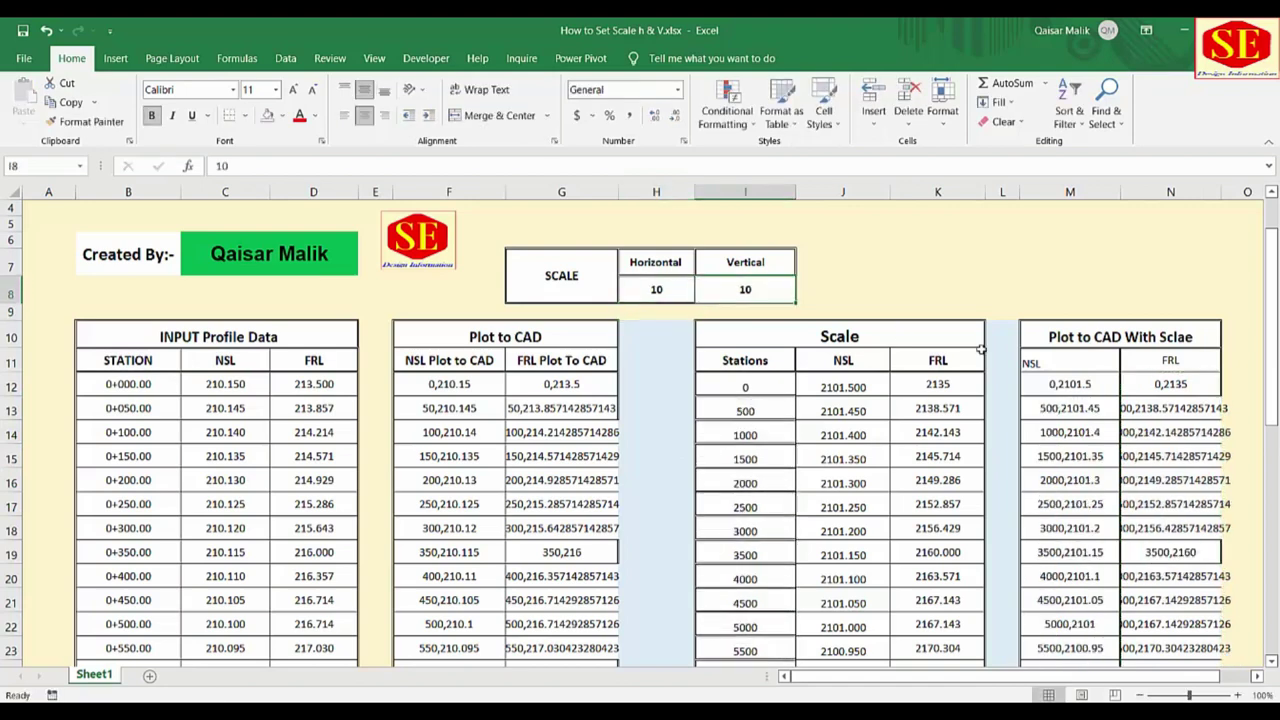
text(10100)
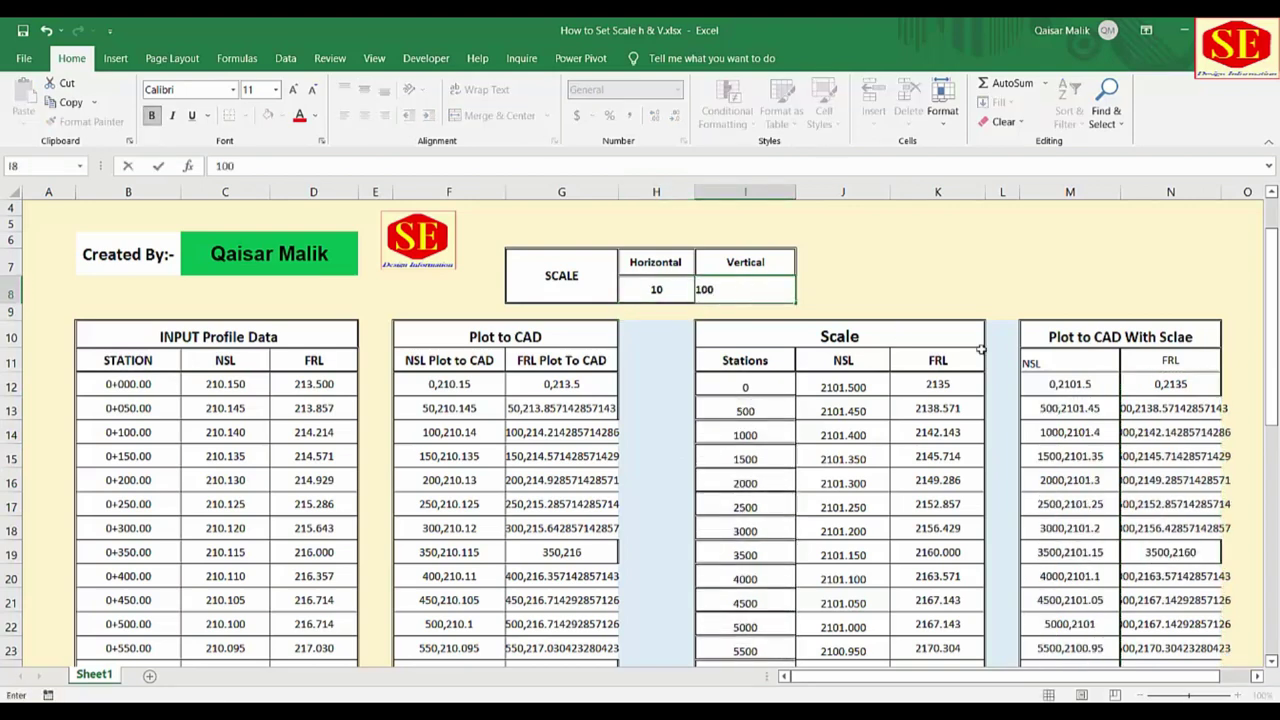
key(Return)
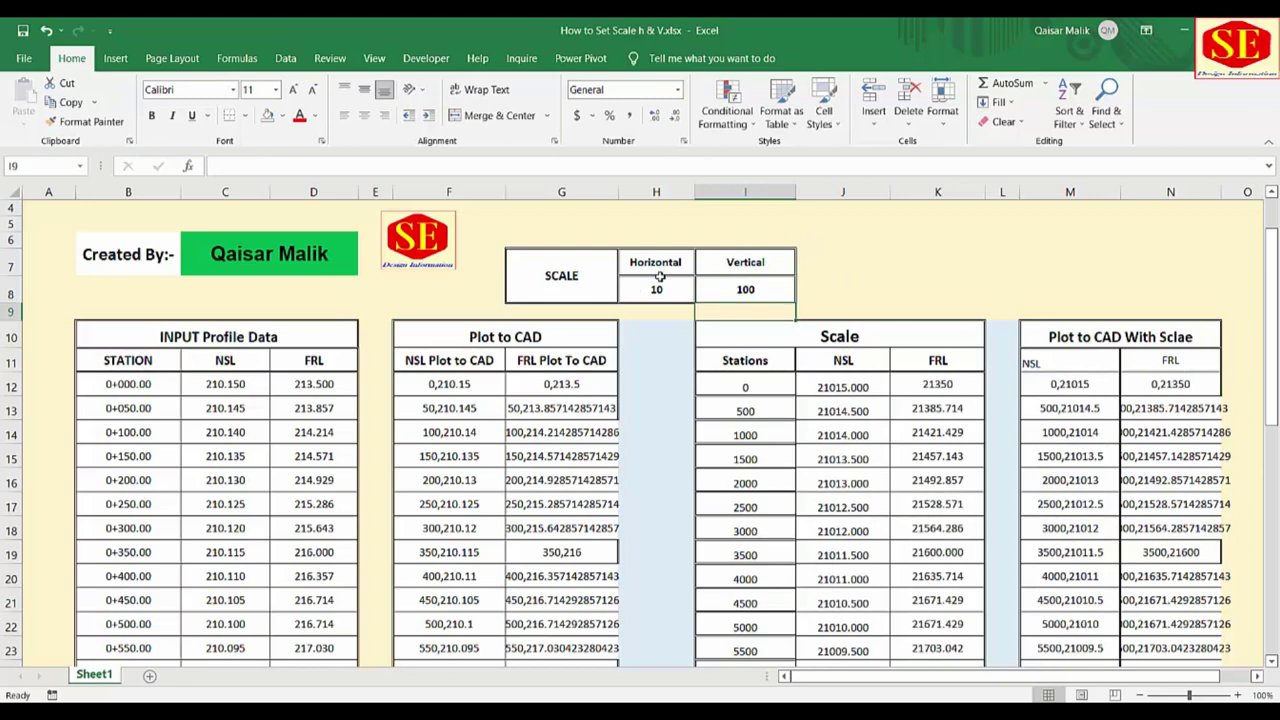
Fill the NSL coordinate formula down from M12 and copy column M
click(1079, 384)
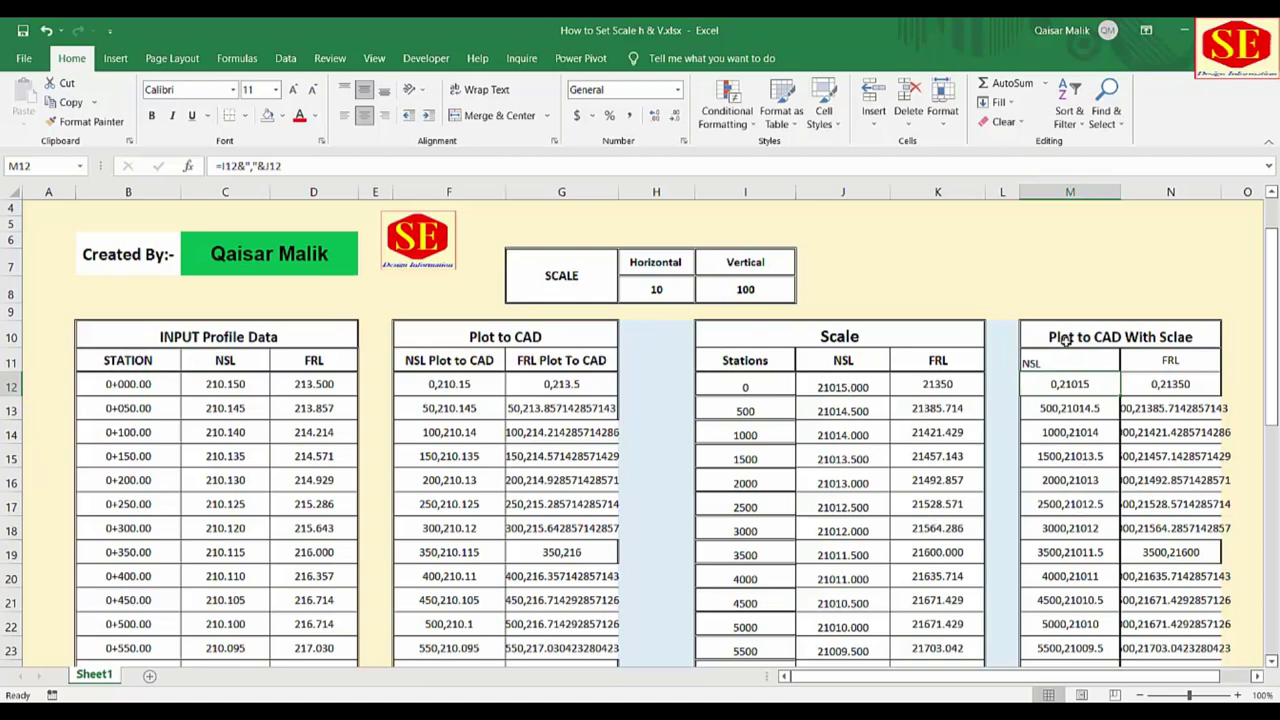
double_click(1118, 396)
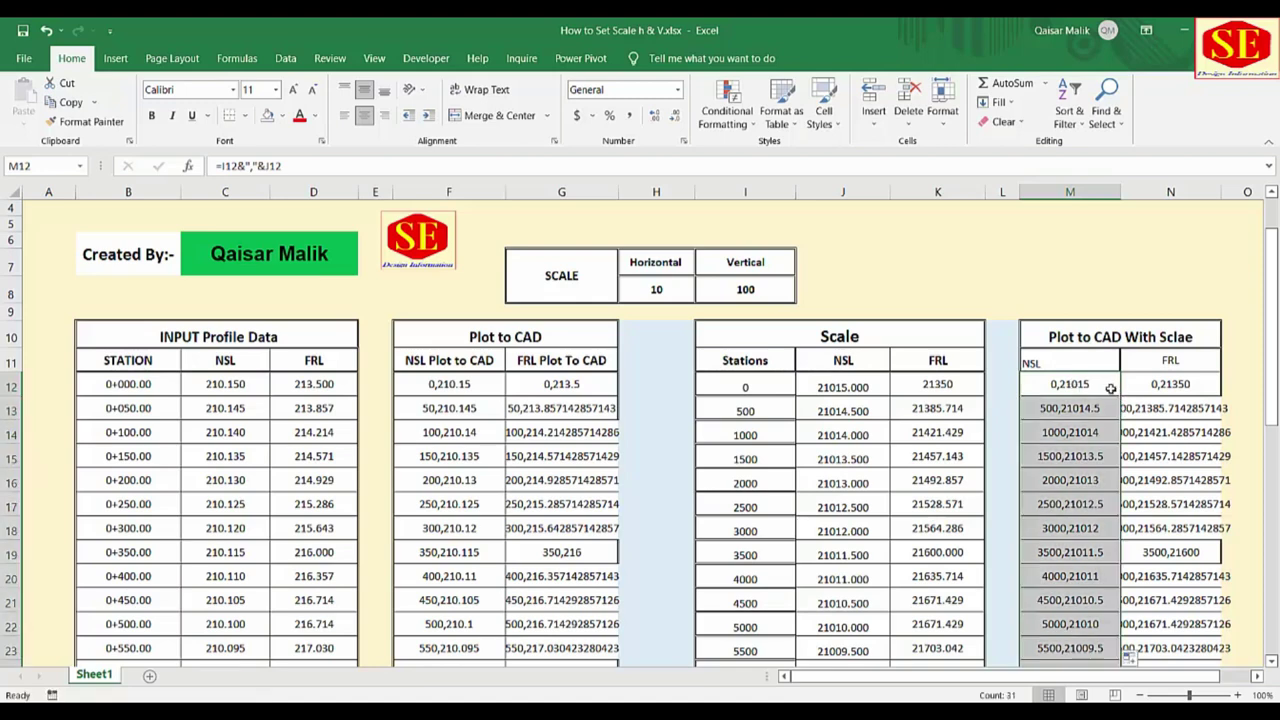
right_click(1077, 386)
click(1110, 356)
key(alt+Tab)
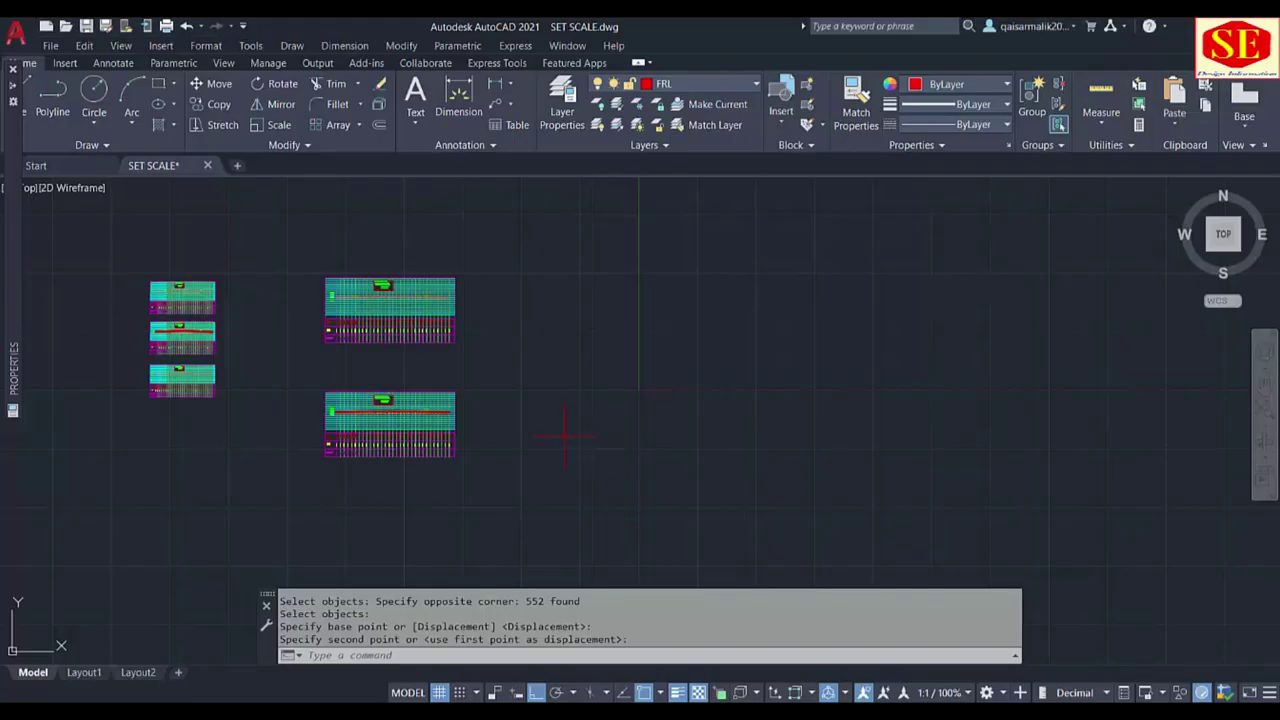
On the NSL layer, draw the 10/100-scale NSL polyline ending at 15000,21000
click(716, 88)
click(680, 164)
click(553, 657)
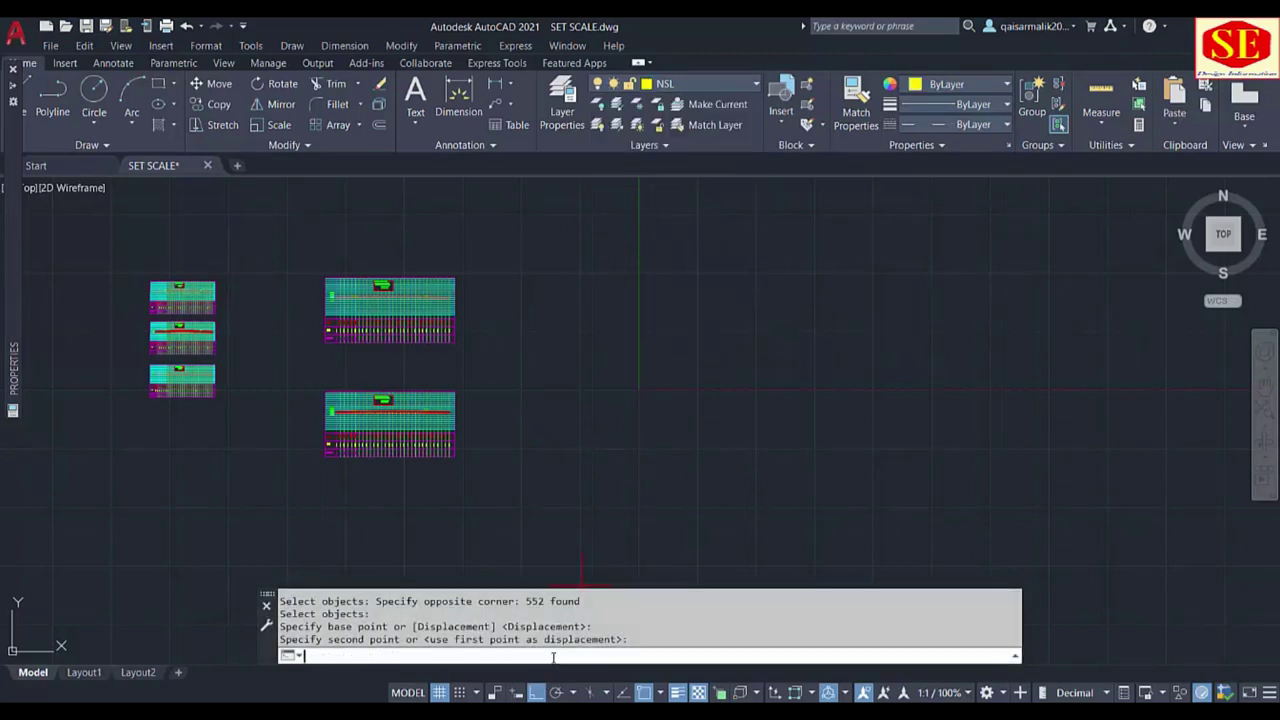
text(pl)
key(Return)
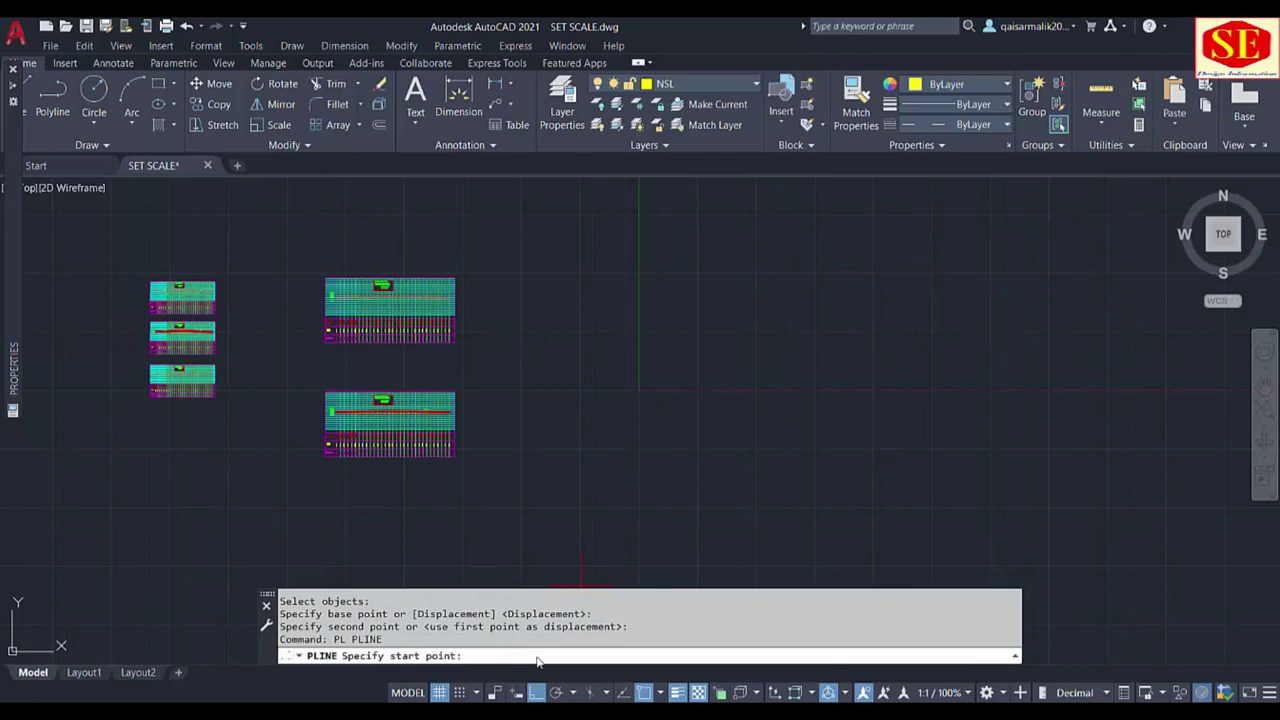
right_click(537, 661)
click(578, 585)
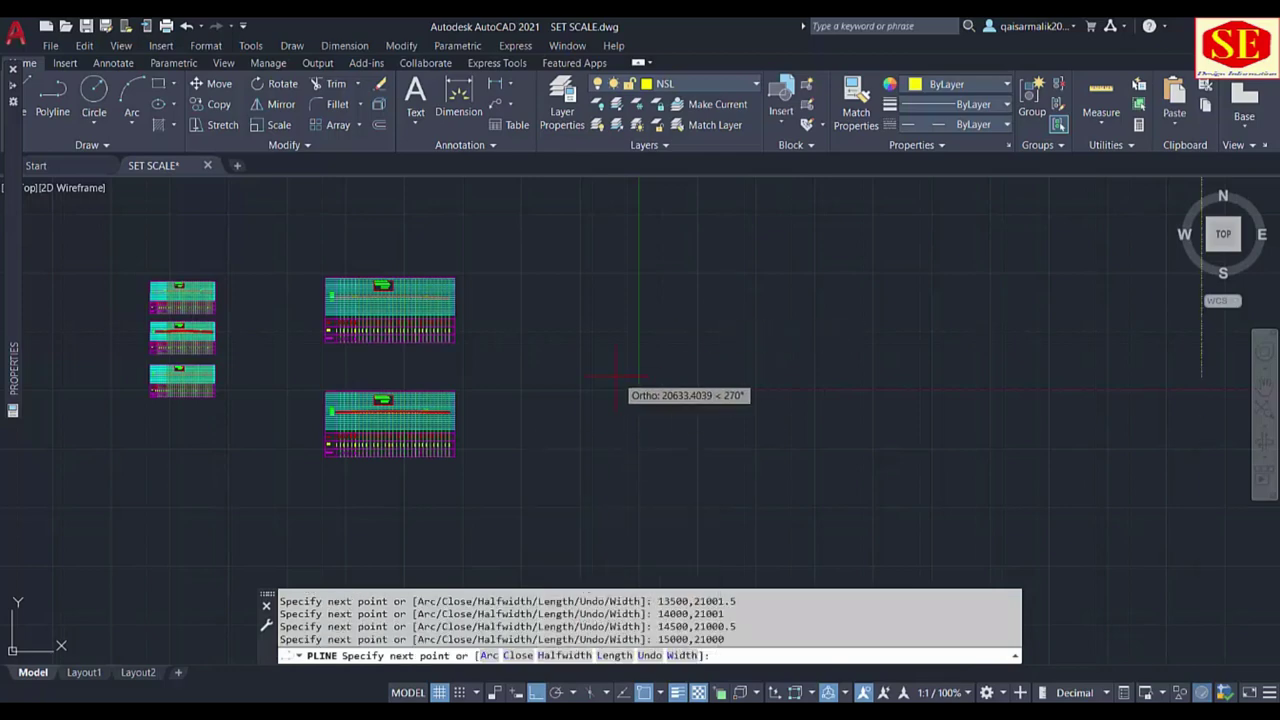
key(Escape)
text(z)
key(Return)
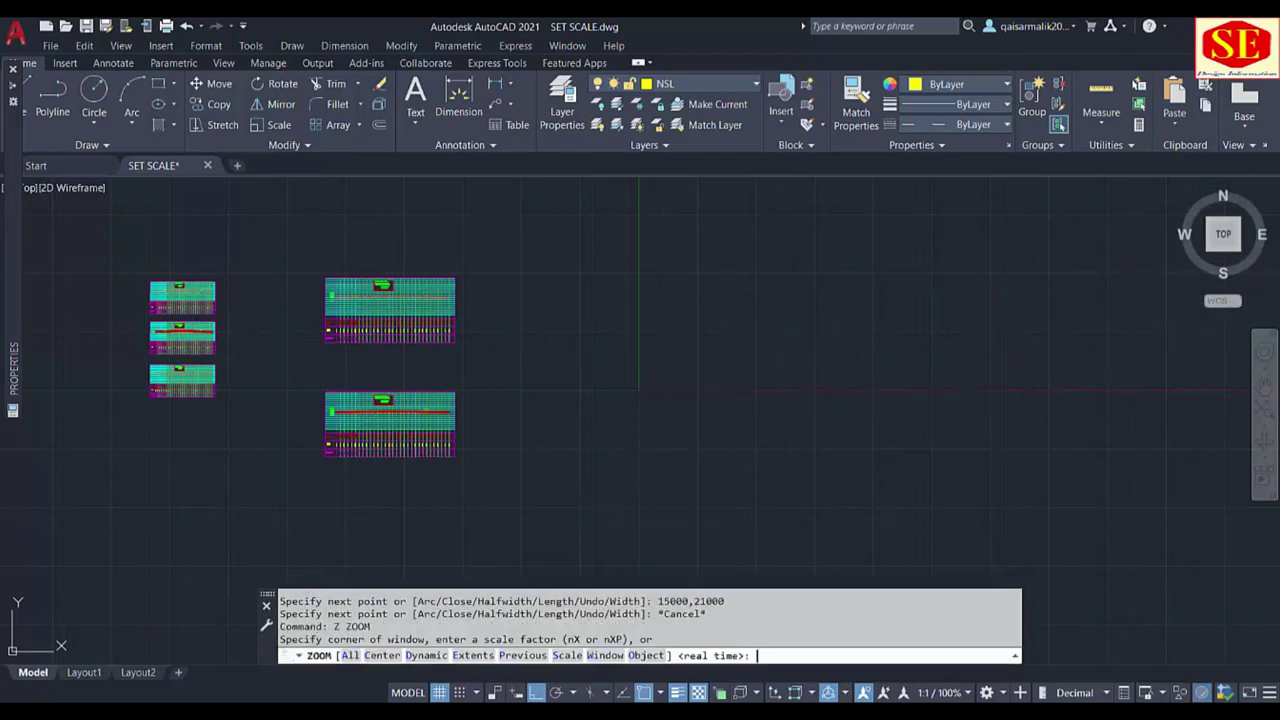
text(e)
key(Return)
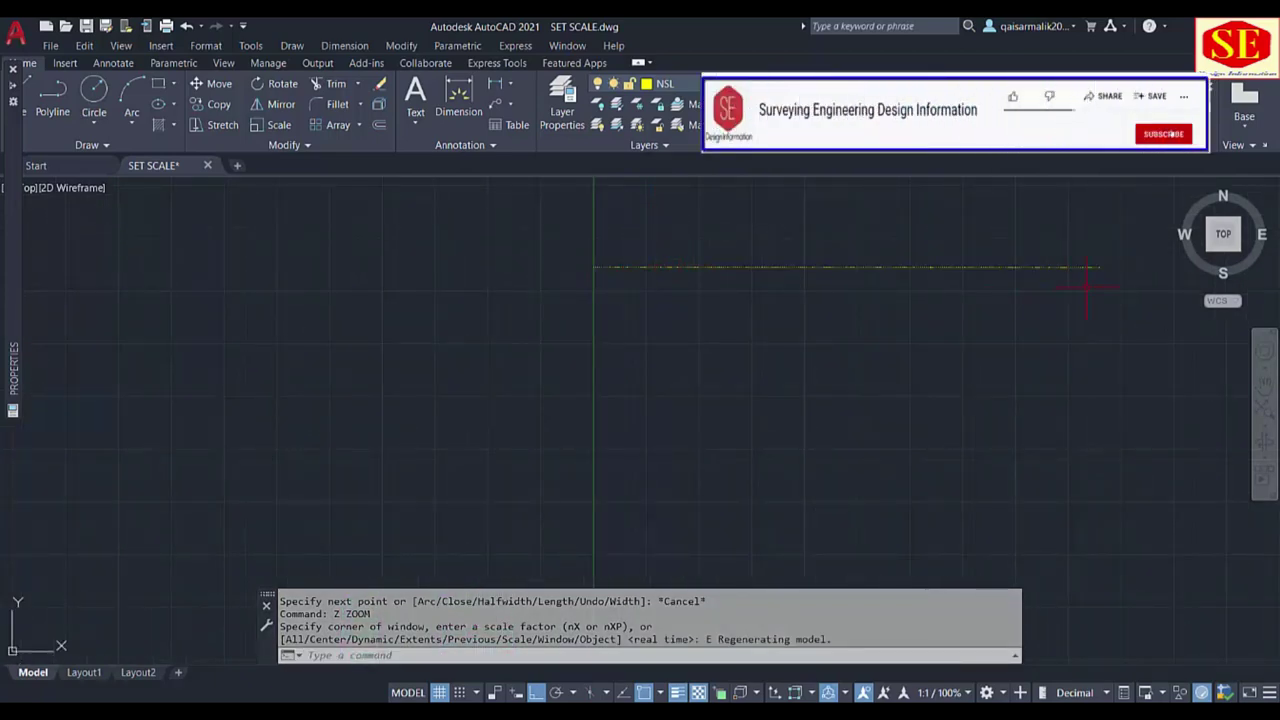
scroll(709, 272, down, 3)
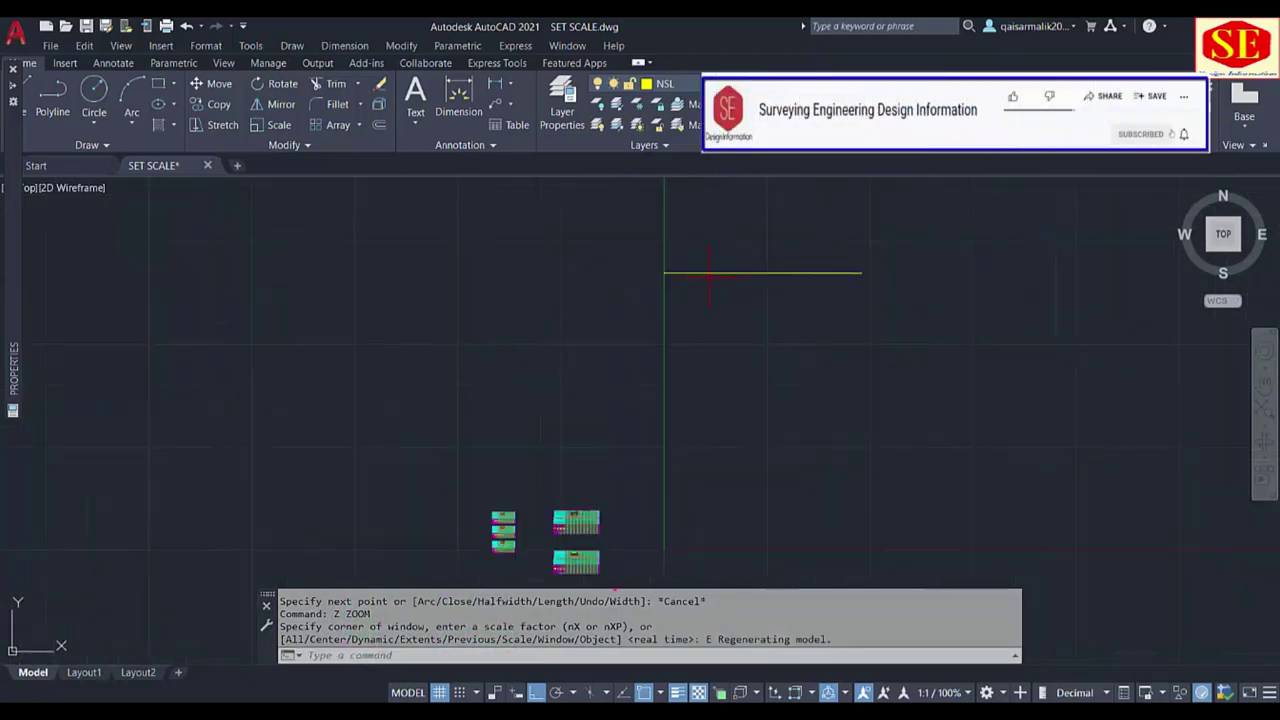
scroll(680, 258, up, 2)
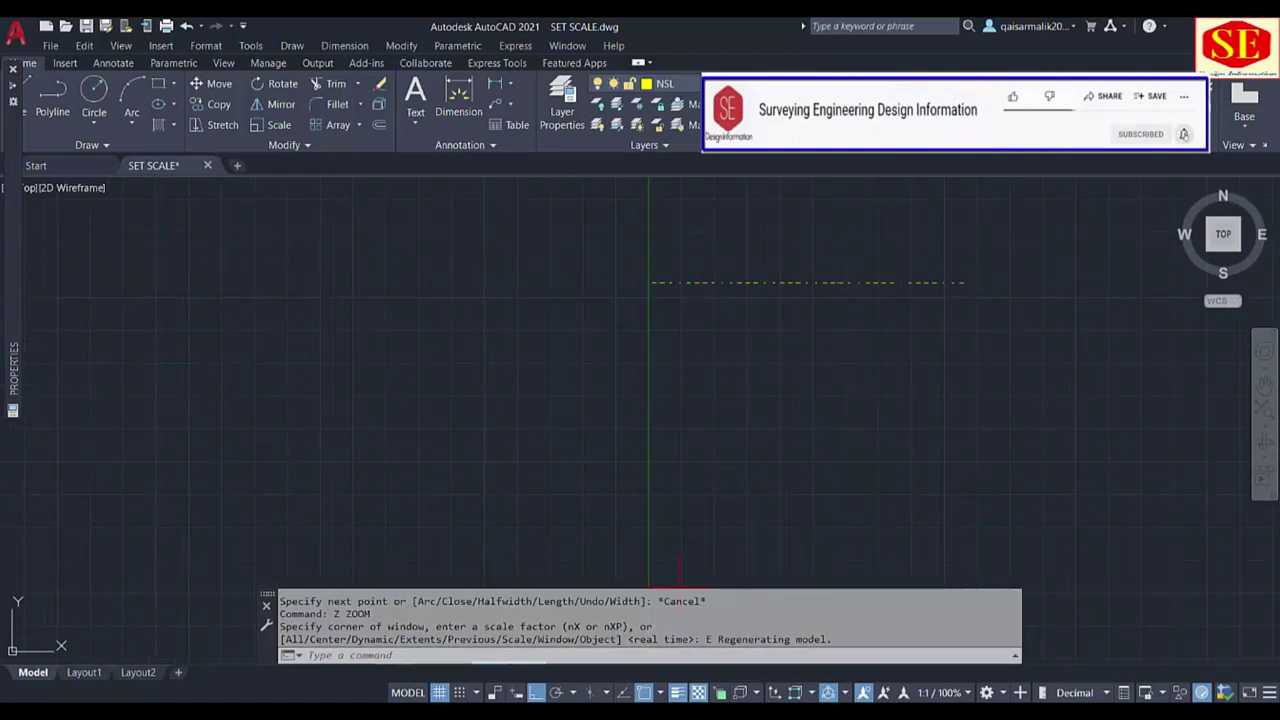
Copy the scaled FRL coordinates in Excel cells N12:N23
key(alt+Tab)
key(Escape)
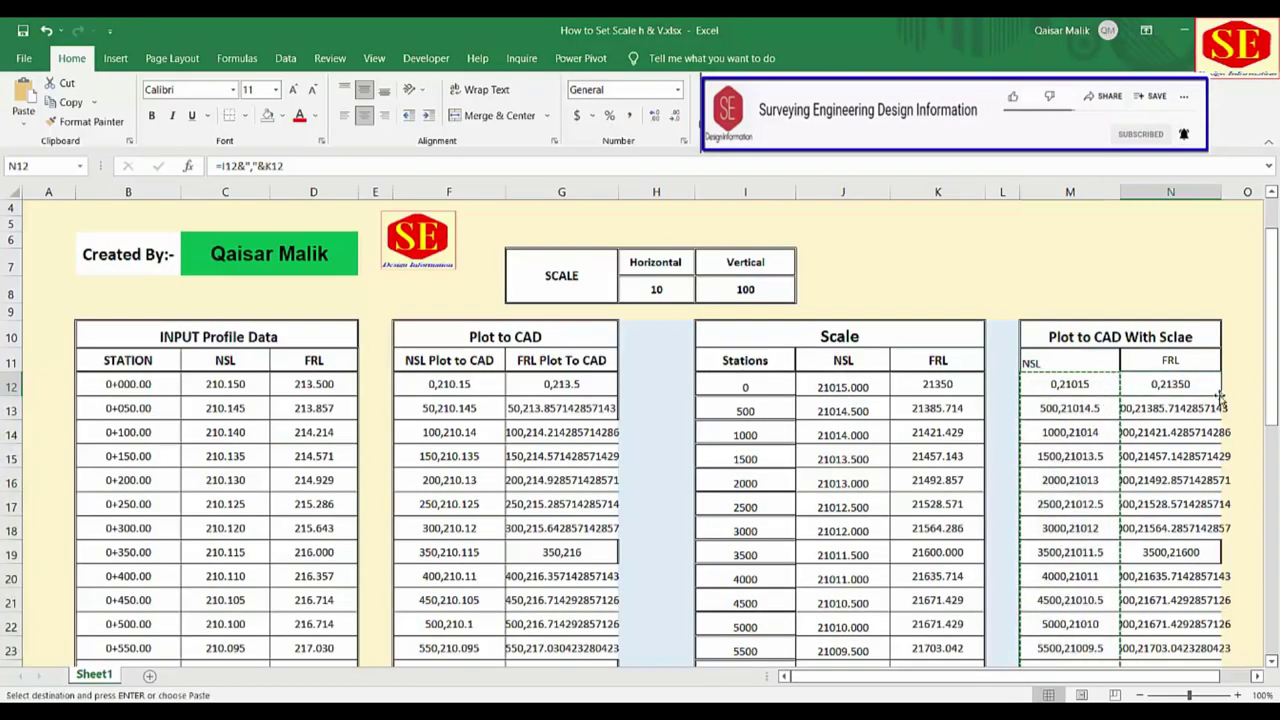
key(ctrl+shift+Down)
right_click(1170, 387)
click(1066, 356)
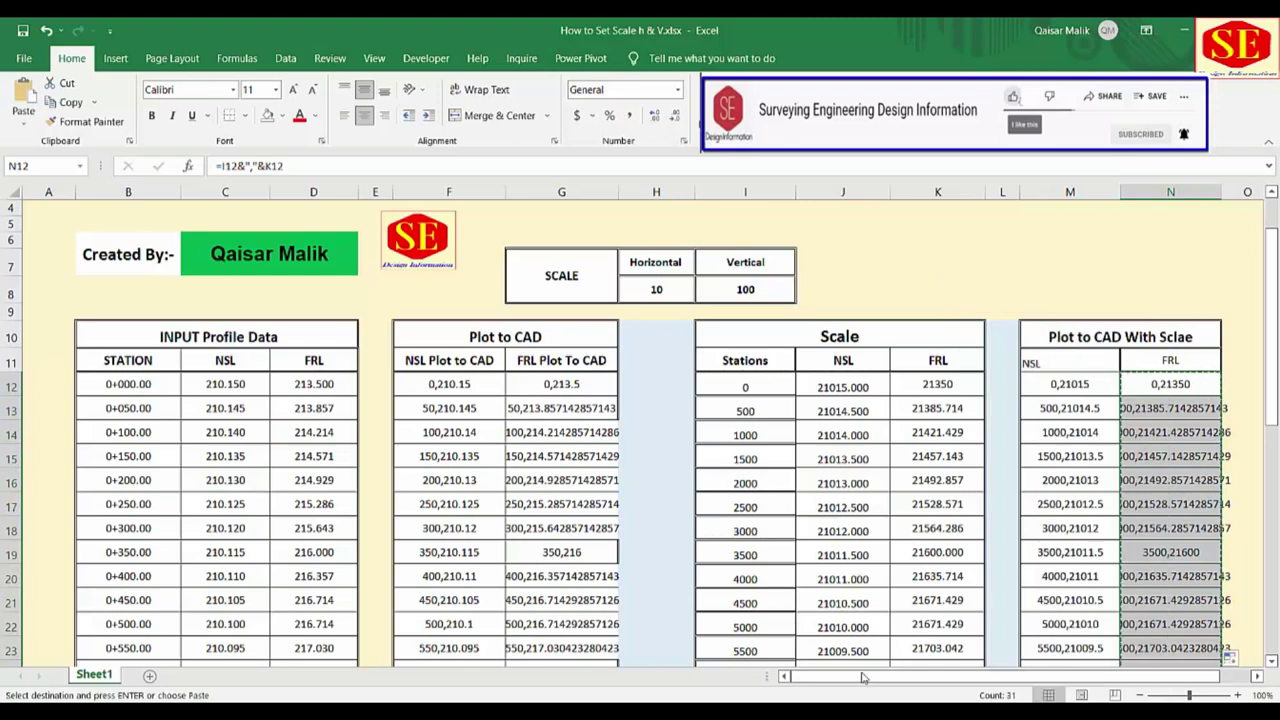
key(alt+Tab)
On the FRL layer, draw the red FRL polyline ending at 15000,21201.85
click(700, 84)
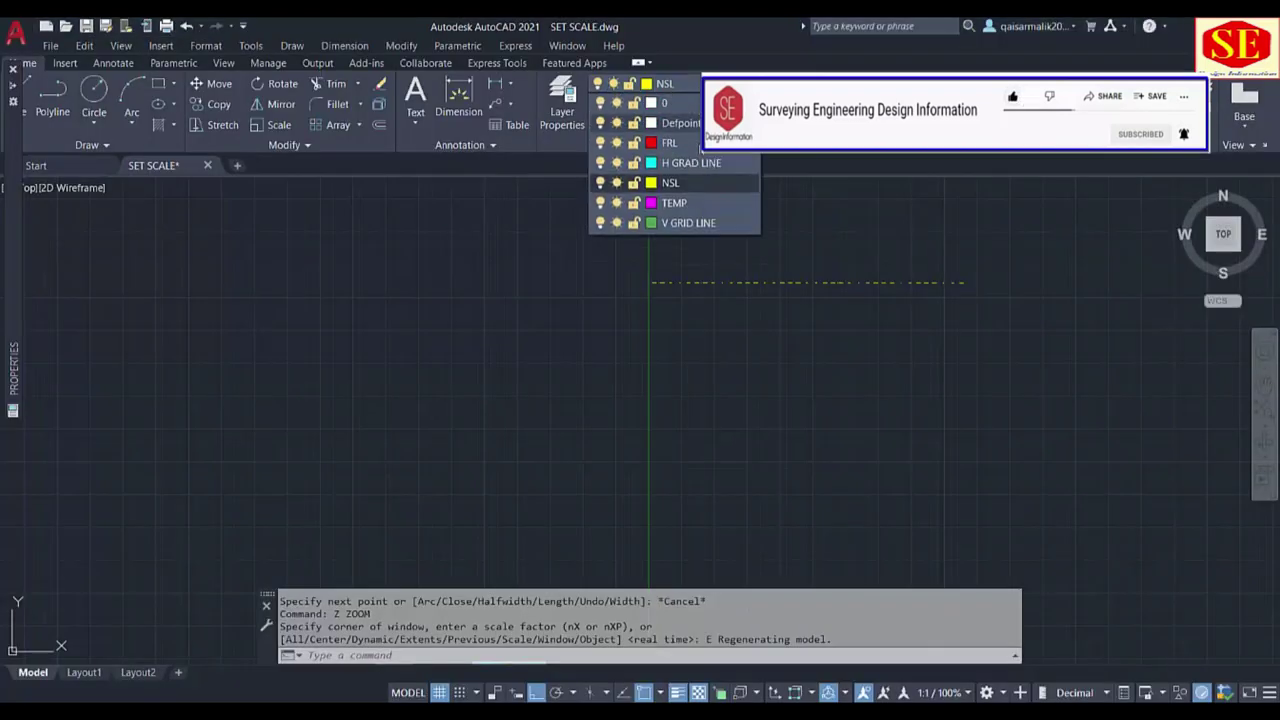
click(703, 152)
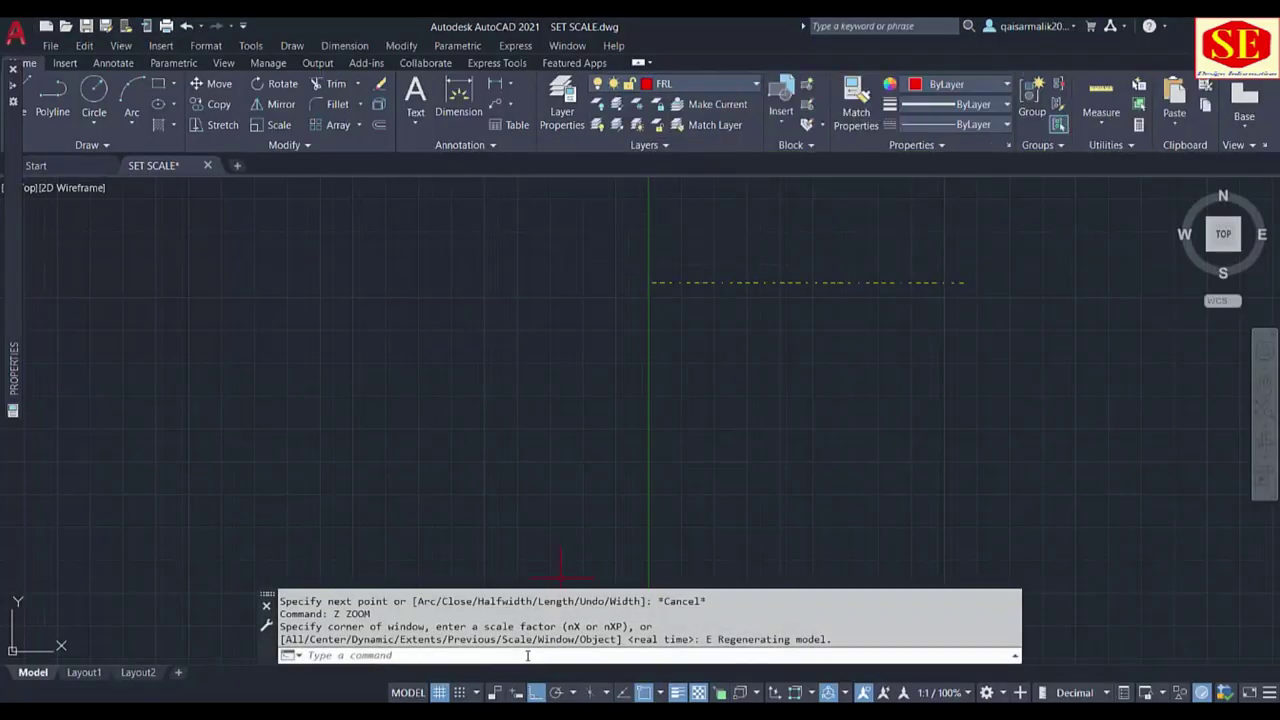
click(527, 655)
text(PL)
key(Return)
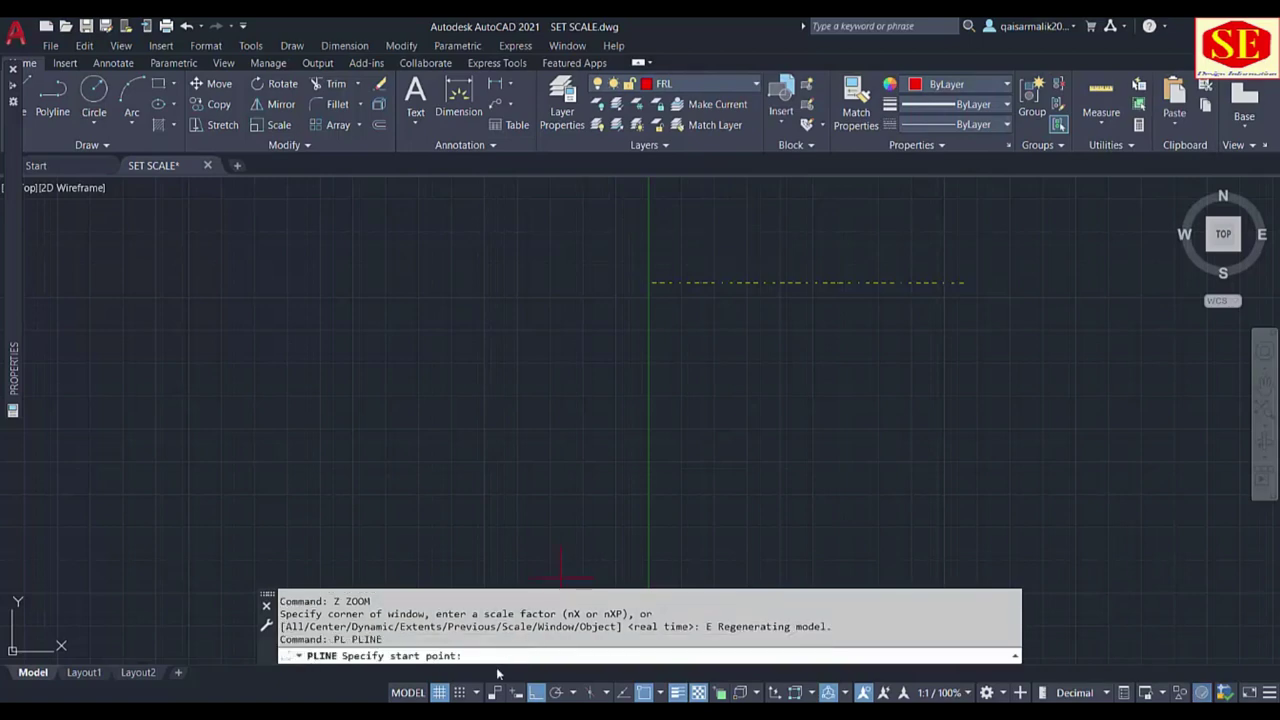
right_click(489, 657)
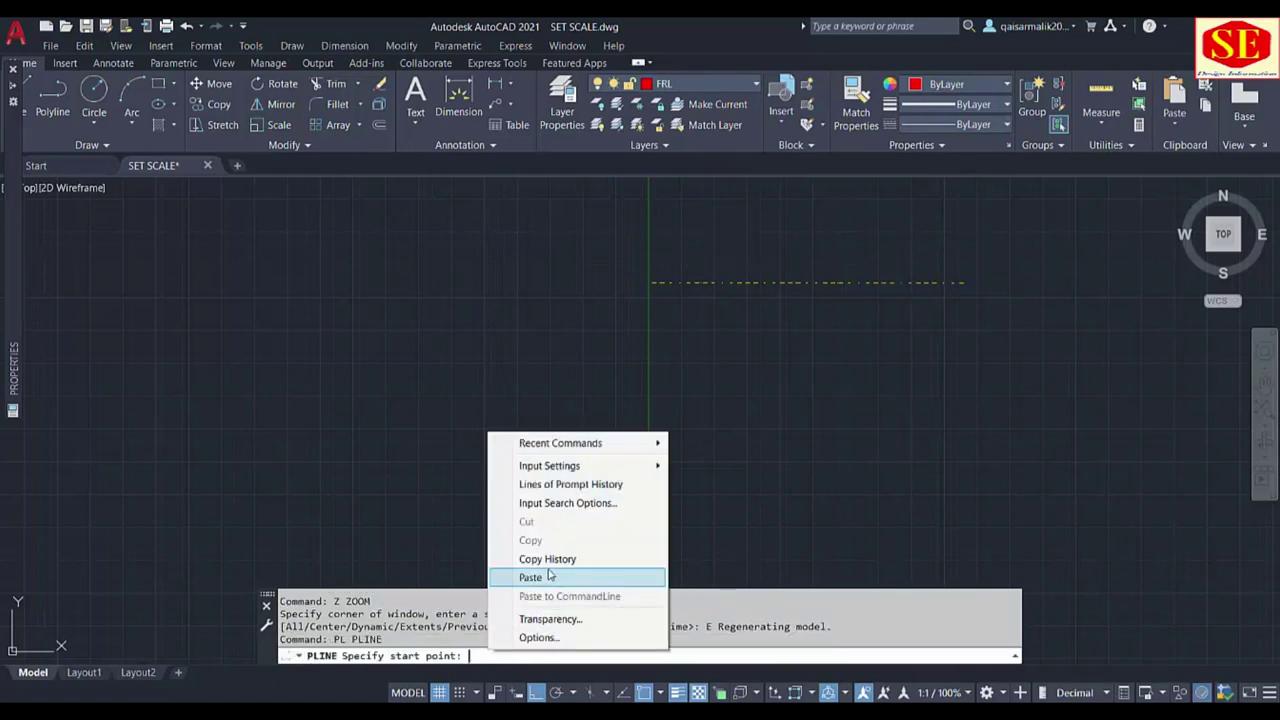
click(549, 578)
key(Escape)
scroll(1030, 291, up, 1)
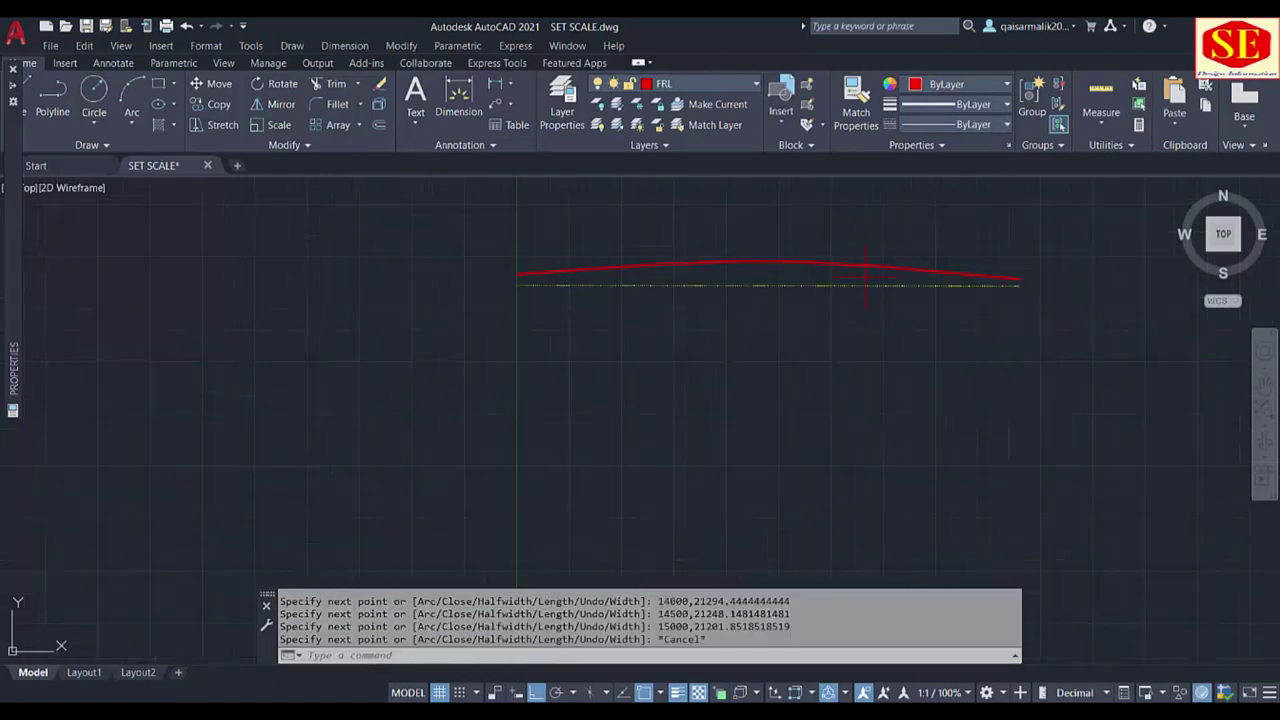
scroll(880, 280, up, 2)
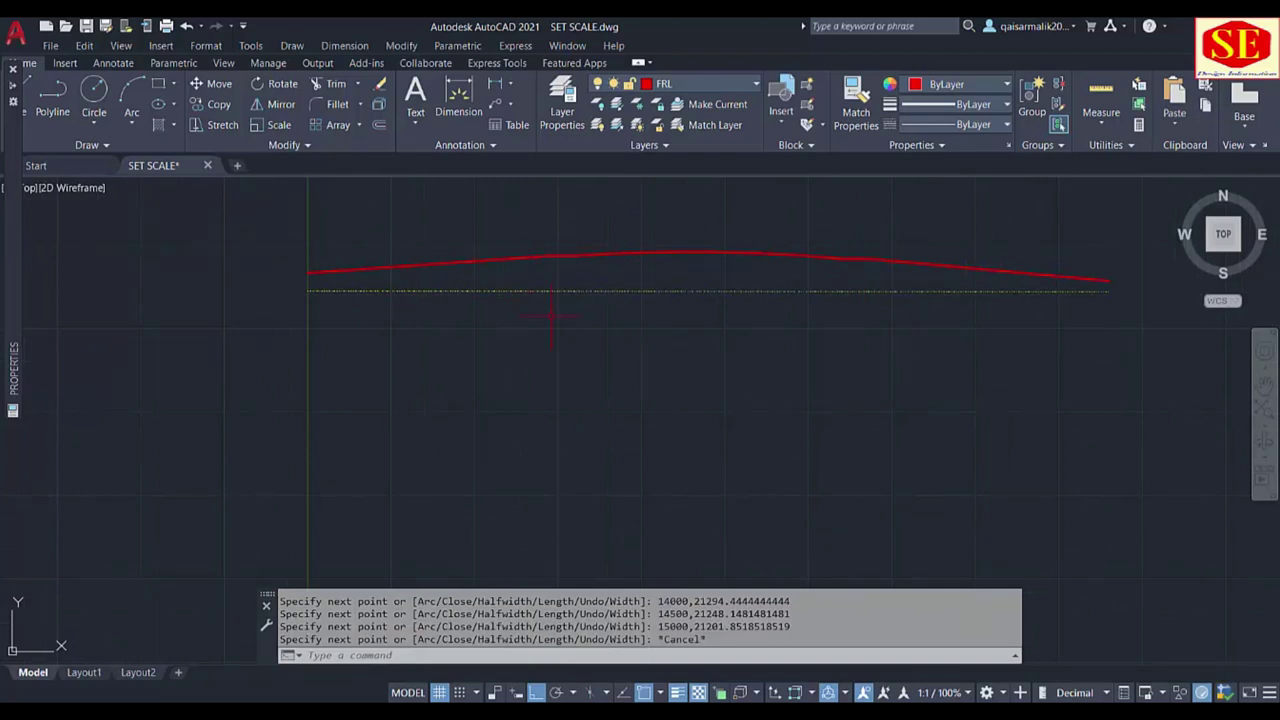
Pan to the profile sheet blocks and undo the last SCALE with U
scroll(545, 265, down, 4)
middle_drag(514, 383, 569, 306)
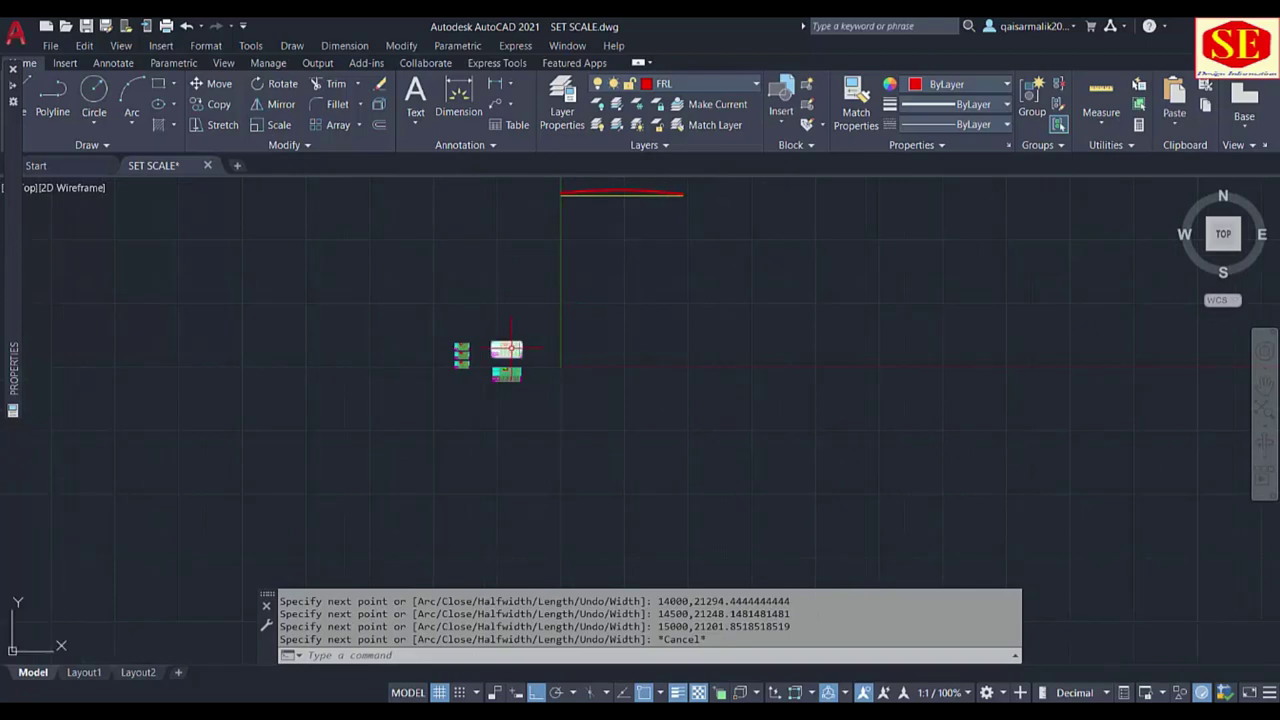
scroll(511, 345, up, 2)
text(u)
key(Return)
text(u)
key(Return)
Zoom around the stacked profile sheets and select the upper-right sheet to check it
scroll(651, 514, up, 2)
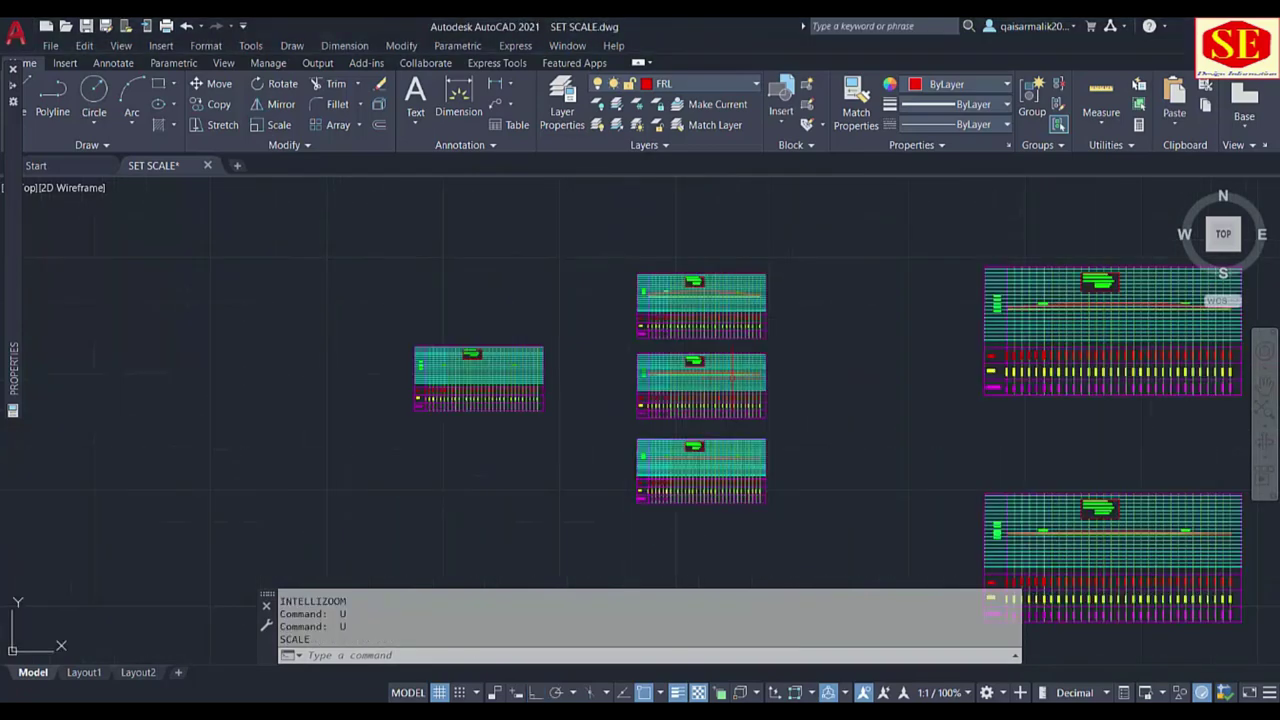
scroll(505, 372, up, 2)
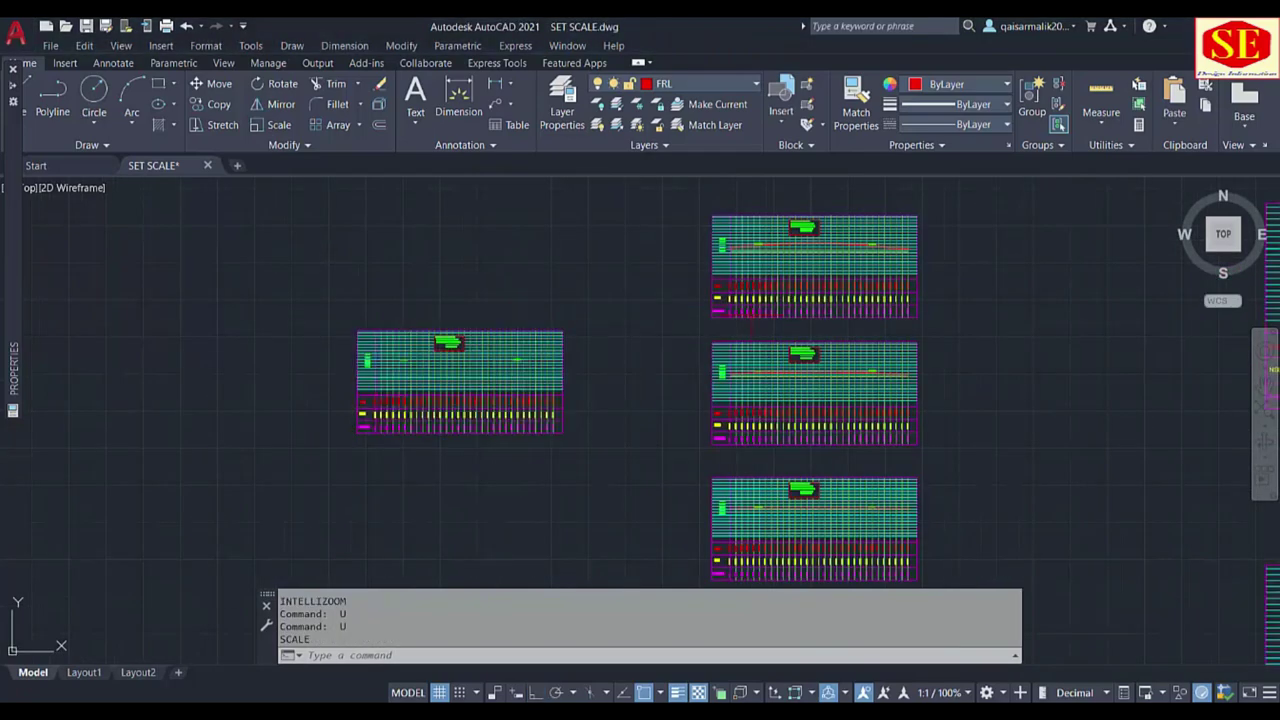
scroll(784, 345, up, 2)
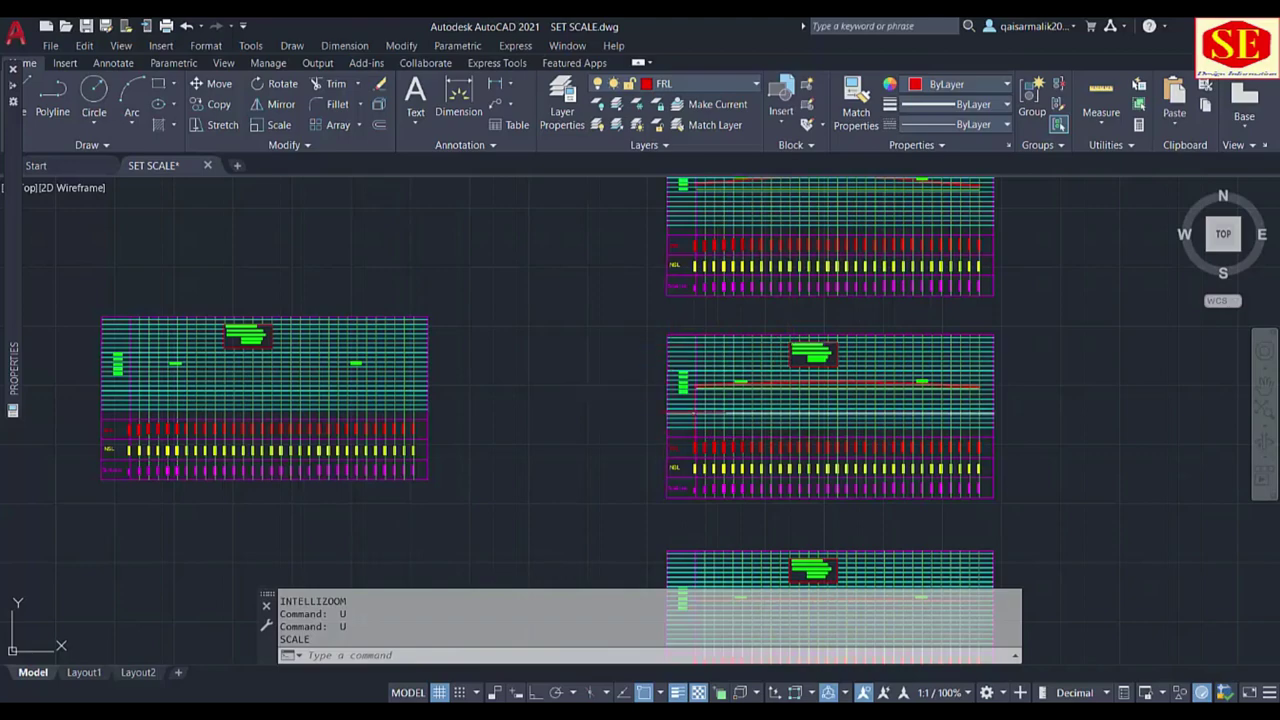
scroll(712, 411, up, 3)
scroll(733, 411, down, 3)
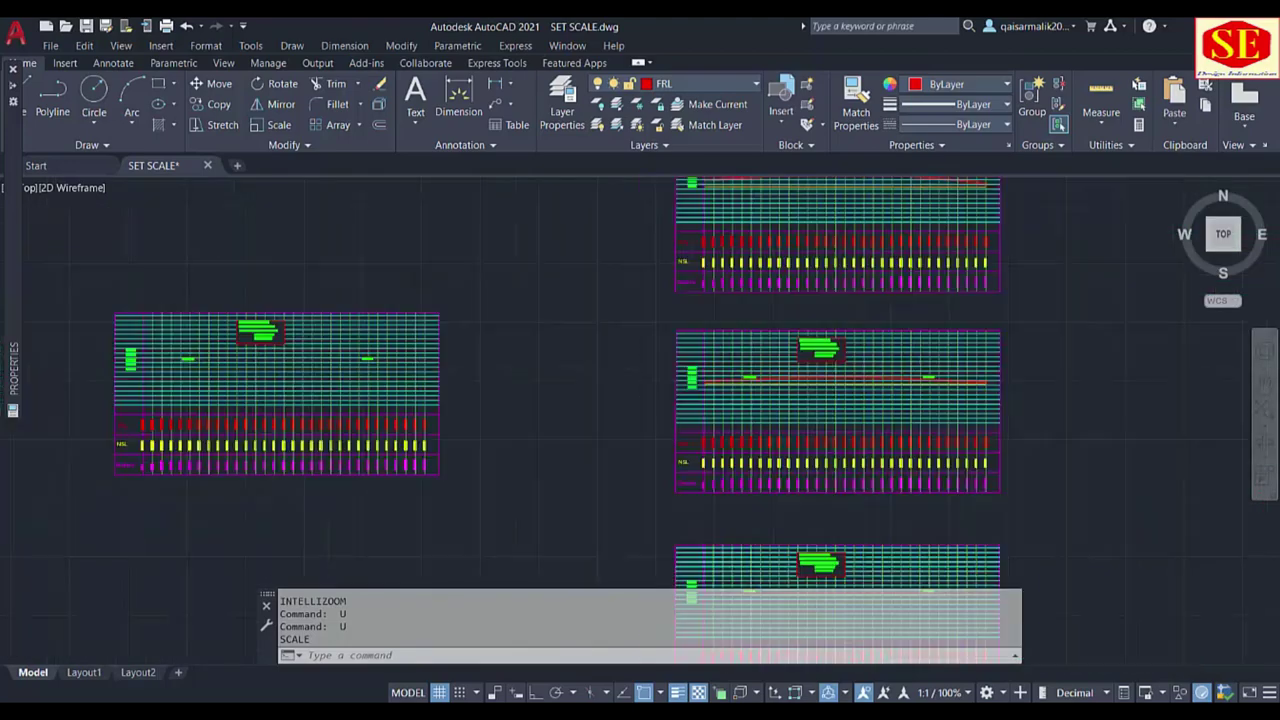
scroll(390, 395, up, 3)
scroll(375, 370, down, 4)
scroll(360, 355, down, 3)
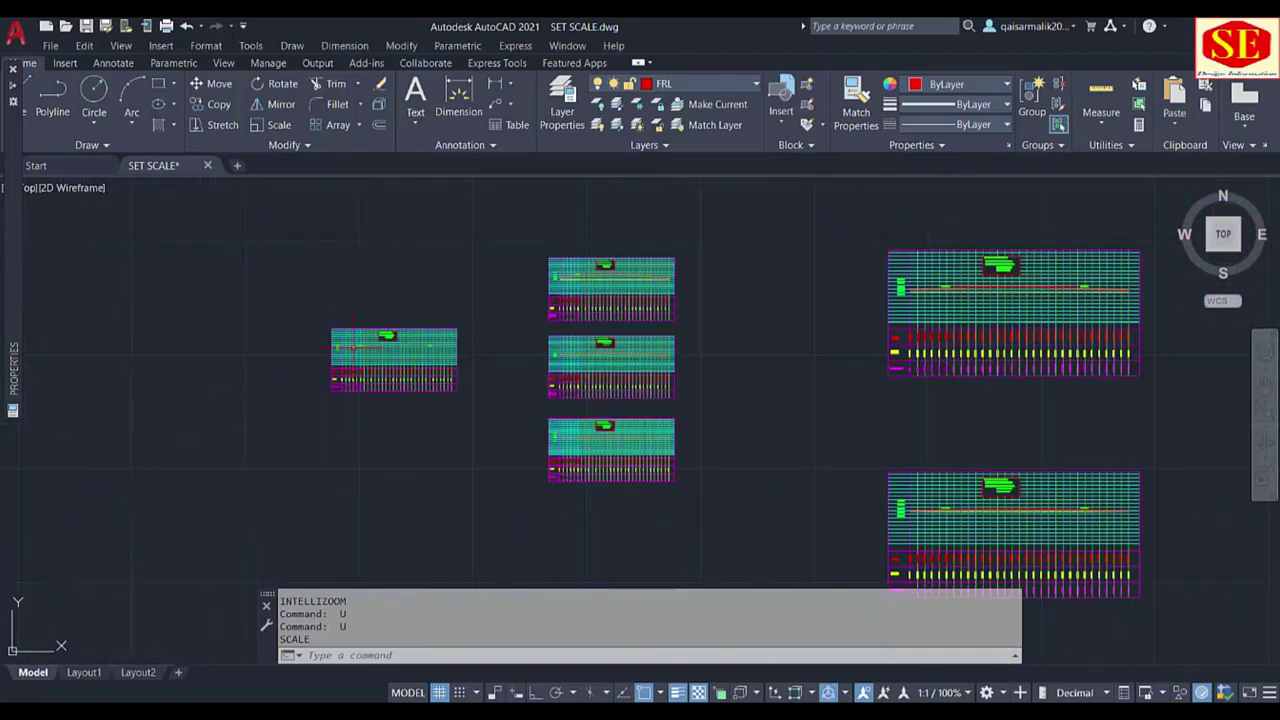
scroll(1018, 540, up, 2)
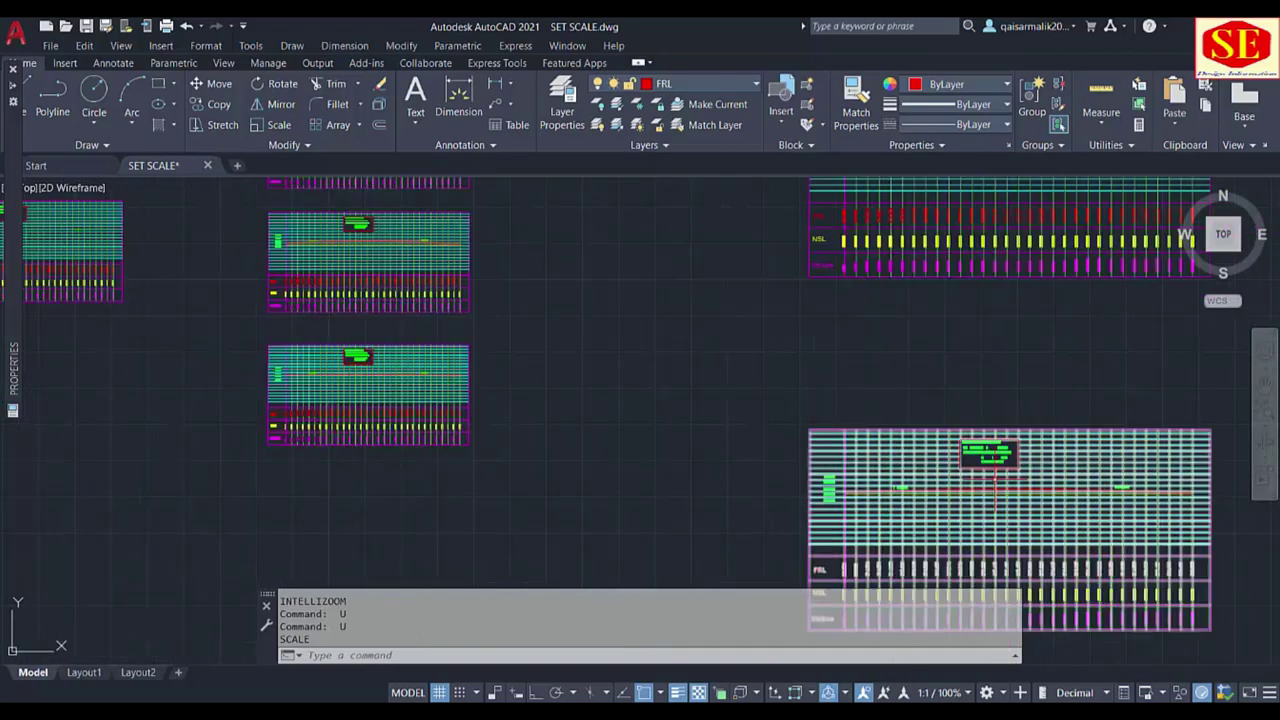
scroll(979, 463, down, 2)
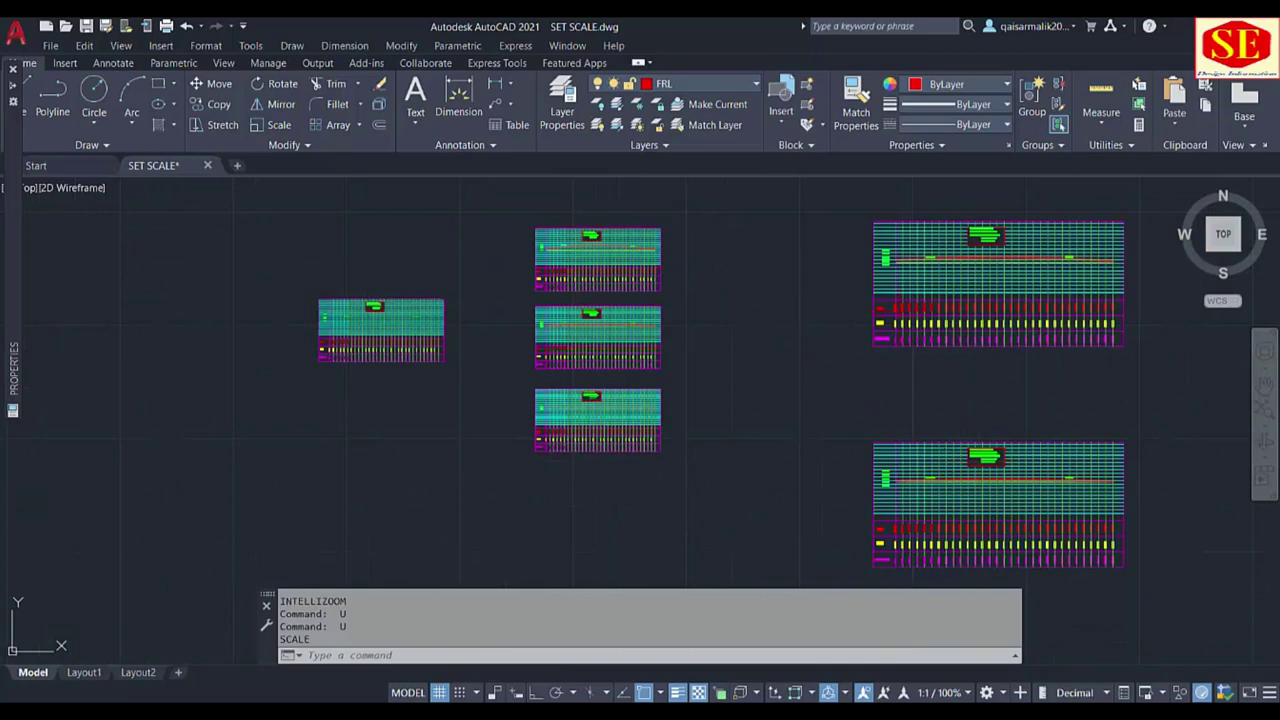
click(990, 290)
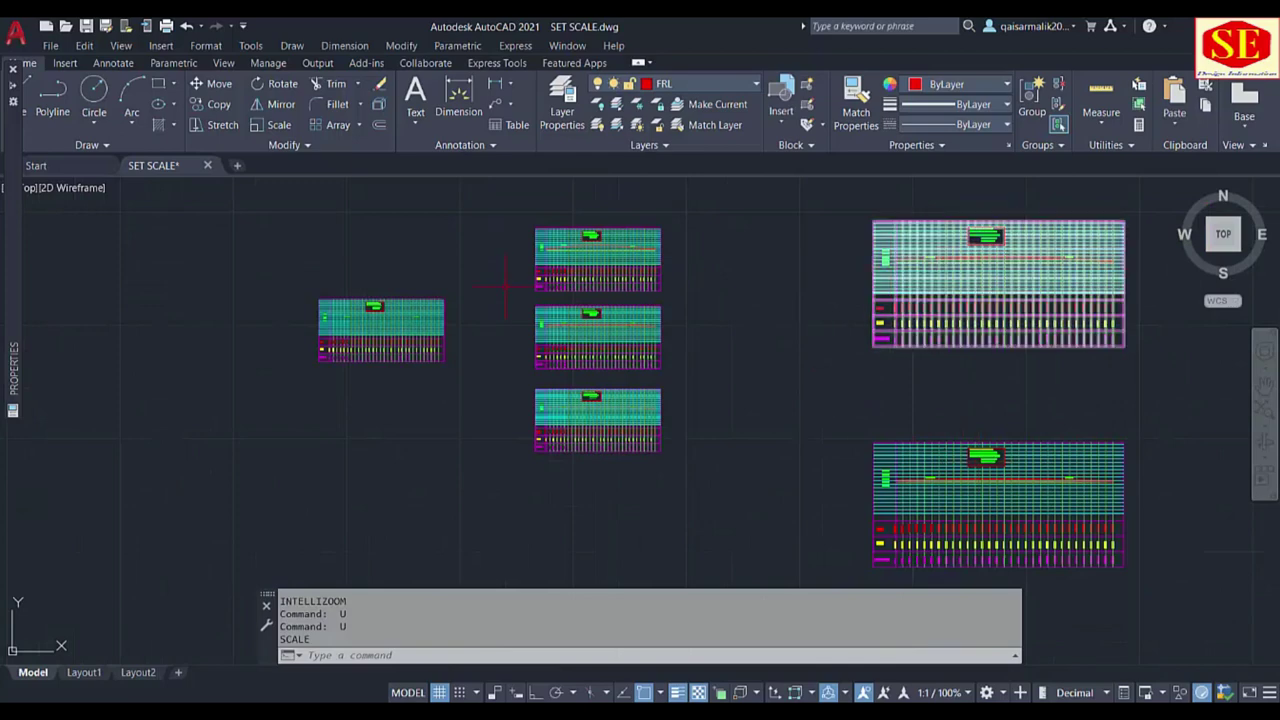
scroll(552, 329, up, 2)
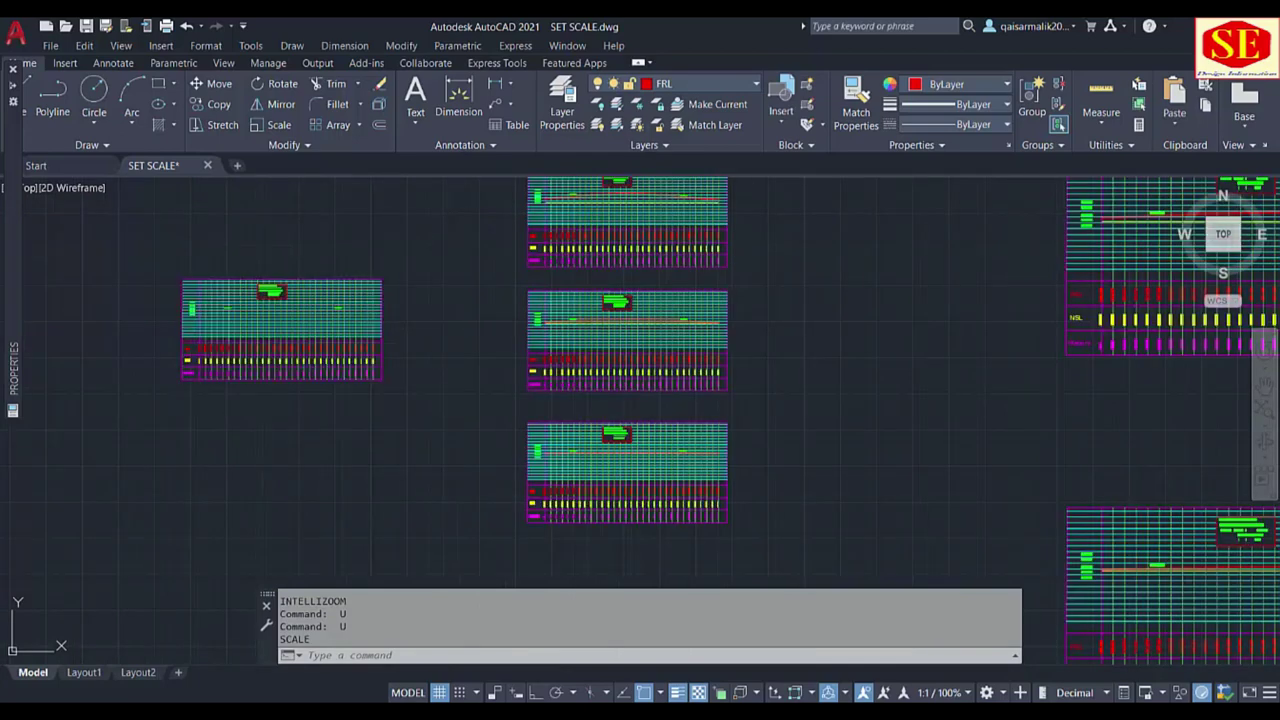
Scale the left profile sheet by factor 10 using its lower-left corner as base point
middle_drag(230, 288, 305, 290)
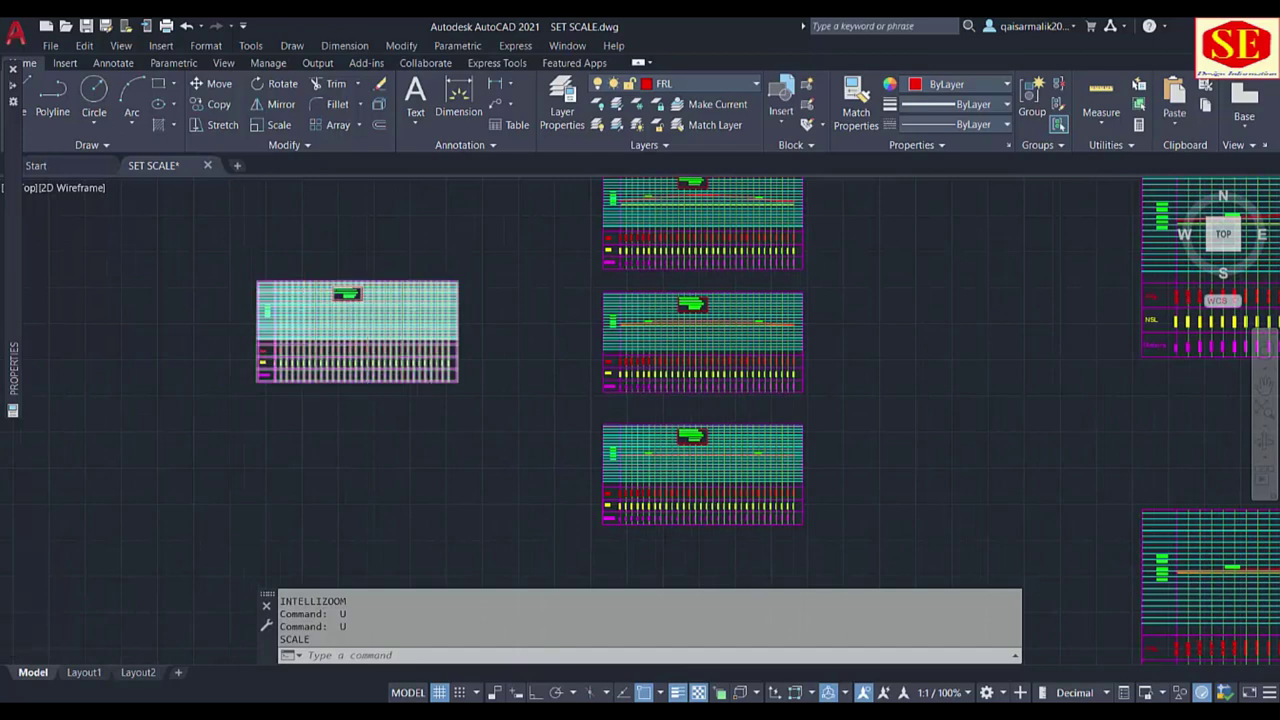
scroll(305, 290, up, 2)
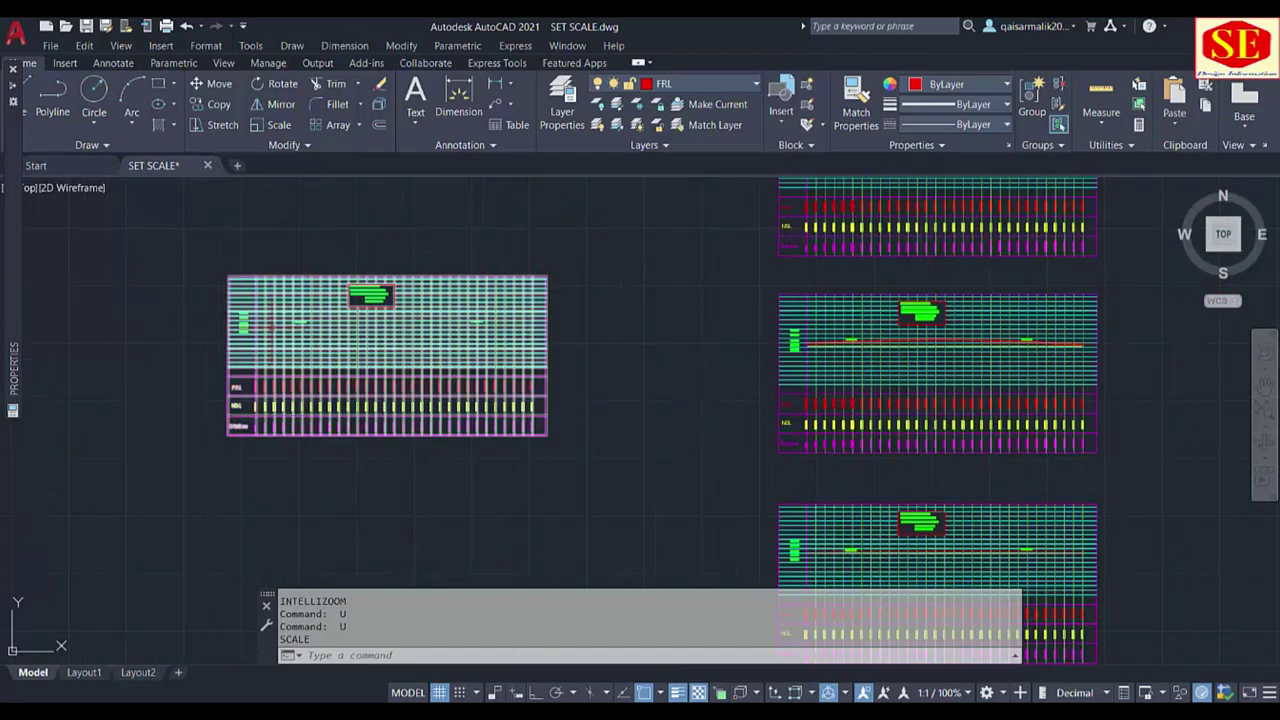
middle_drag(271, 323, 265, 380)
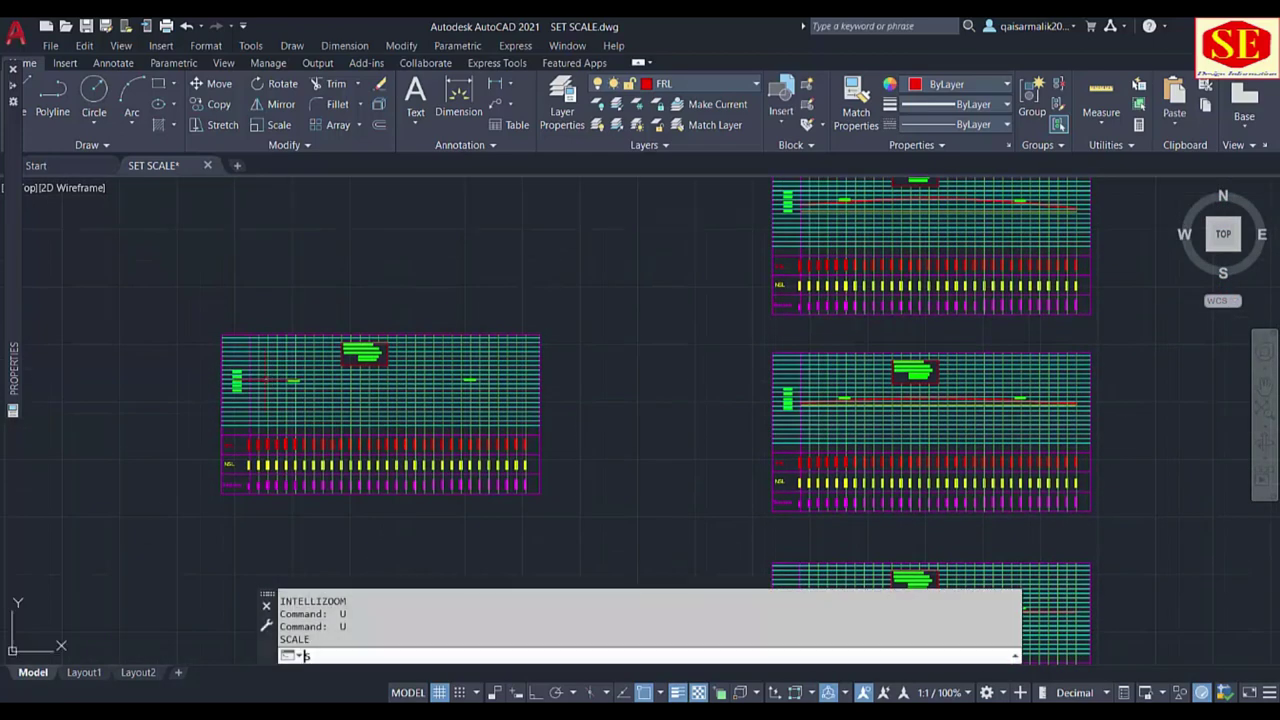
text(sc)
key(Return)
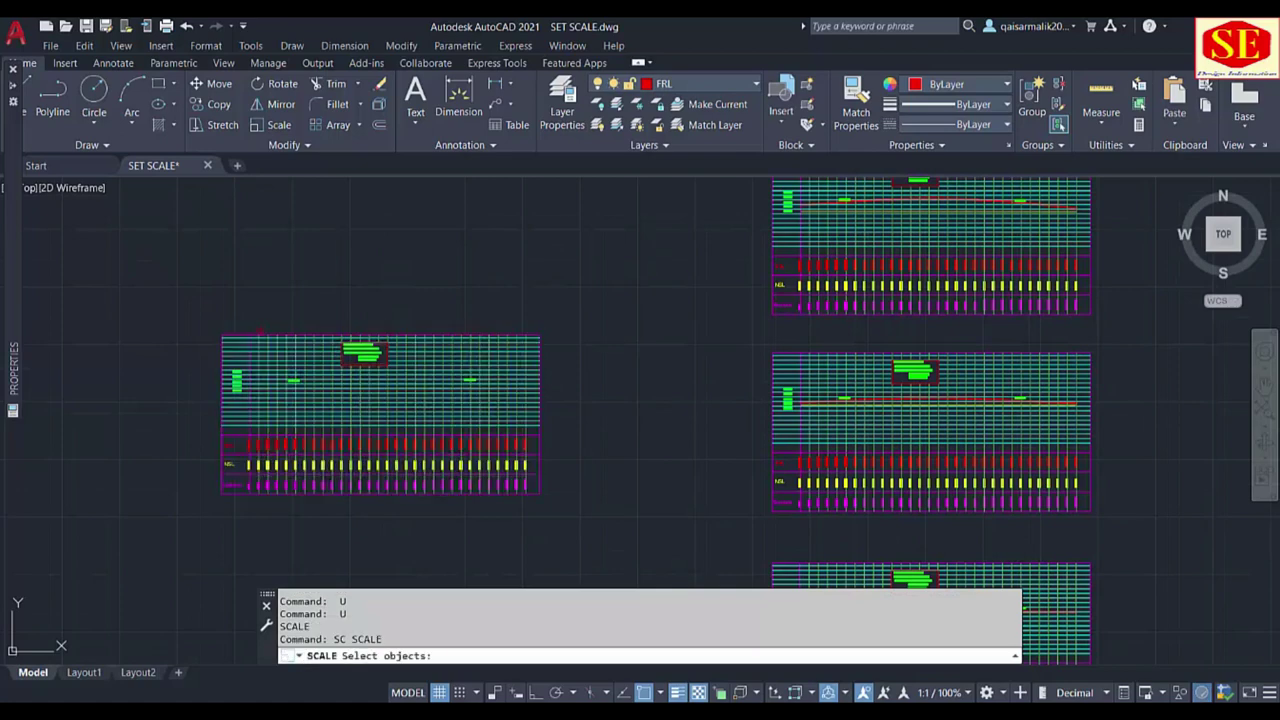
click(260, 333)
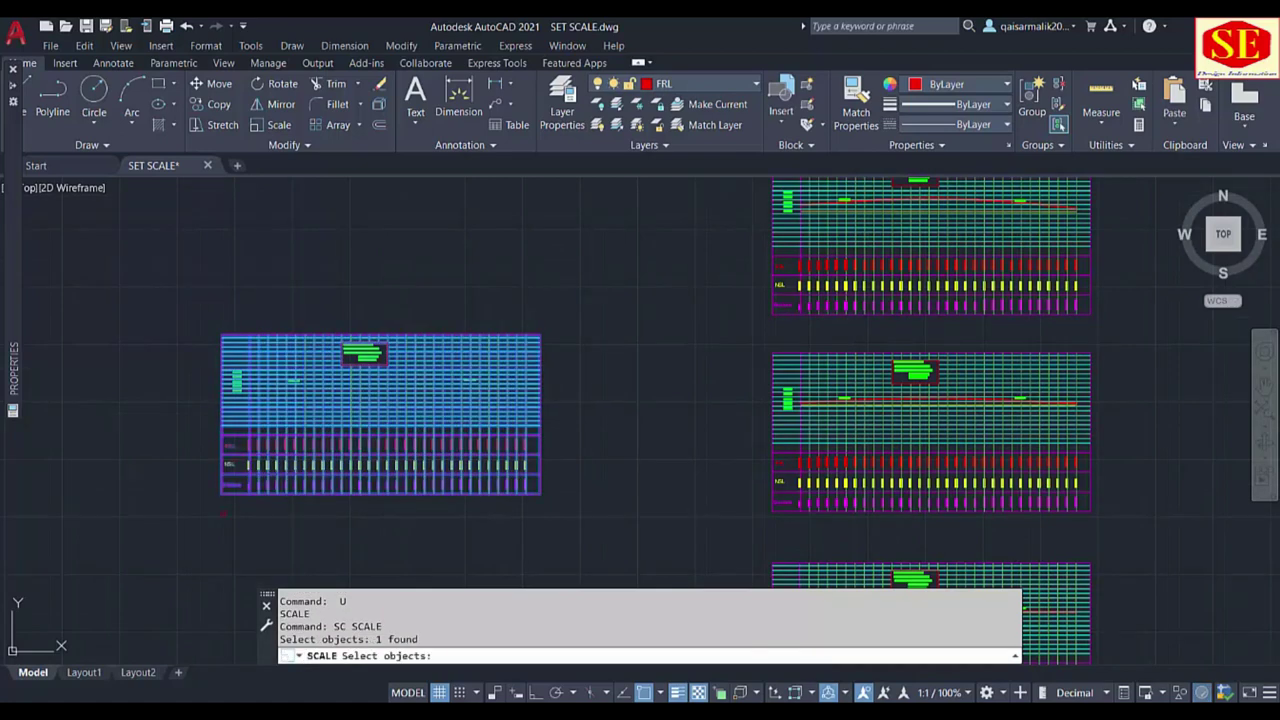
scroll(222, 514, up, 4)
key(Return)
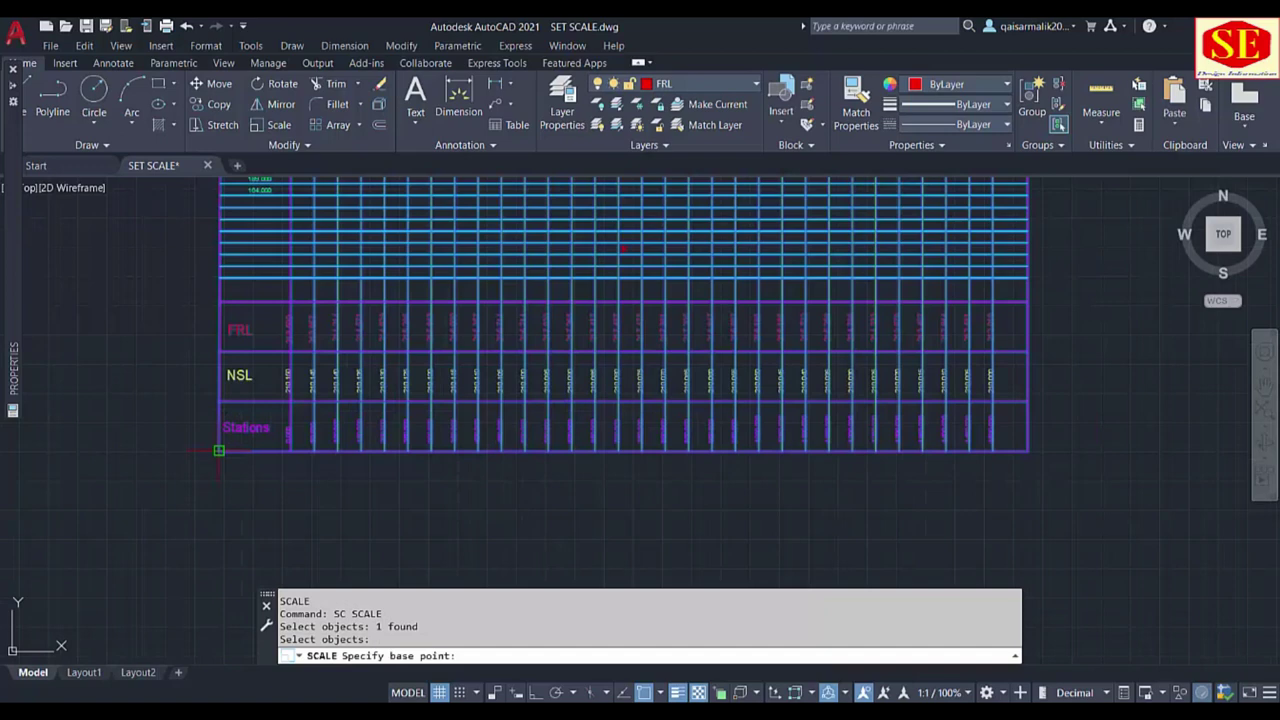
click(218, 450)
scroll(218, 450, down, 4)
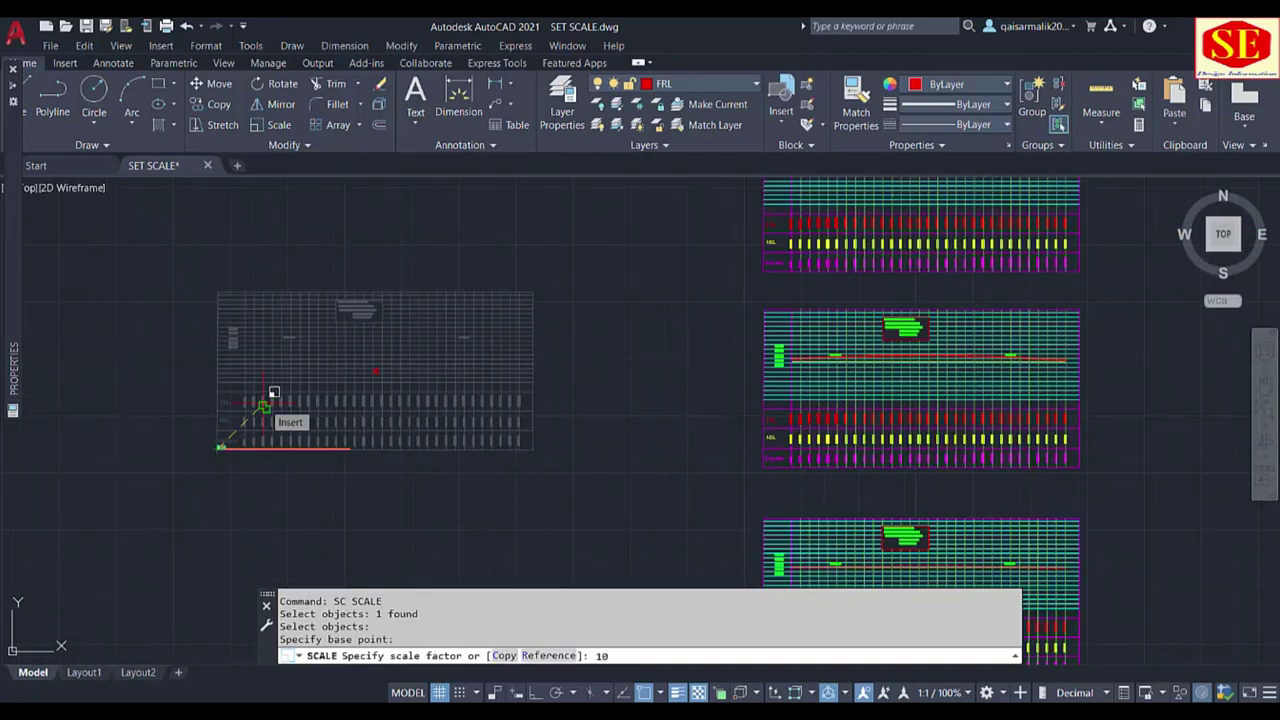
key(Return)
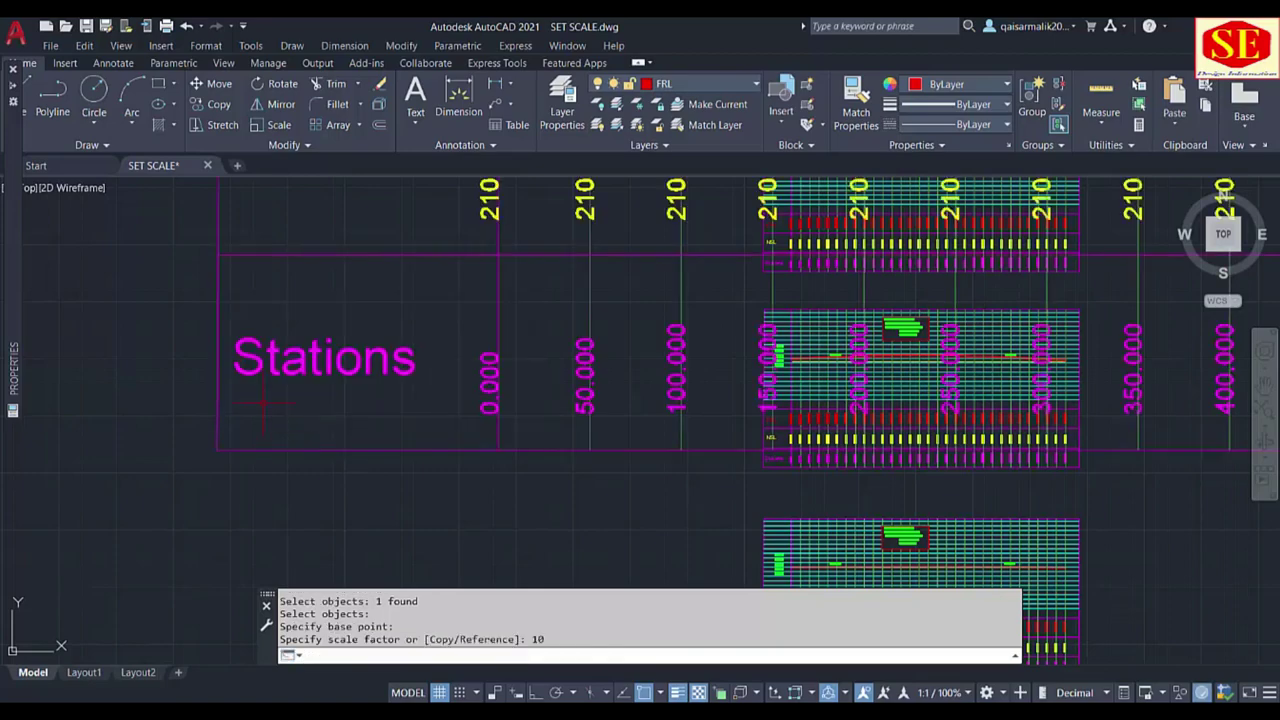
scroll(320, 400, down, 3)
scroll(320, 400, down, 2)
scroll(435, 325, down, 3)
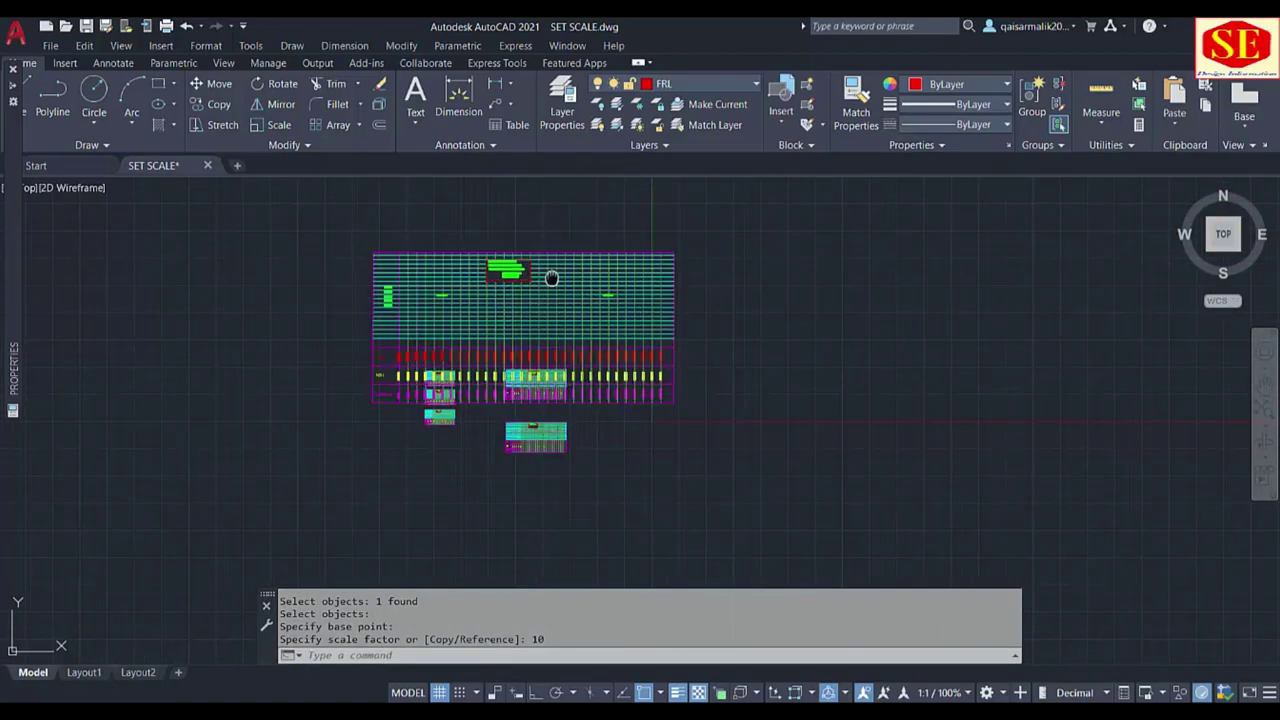
middle_drag(552, 277, 515, 425)
scroll(515, 425, up, 1)
Move the enlarged sheet higher up in the drawing
text(m)
key(Return)
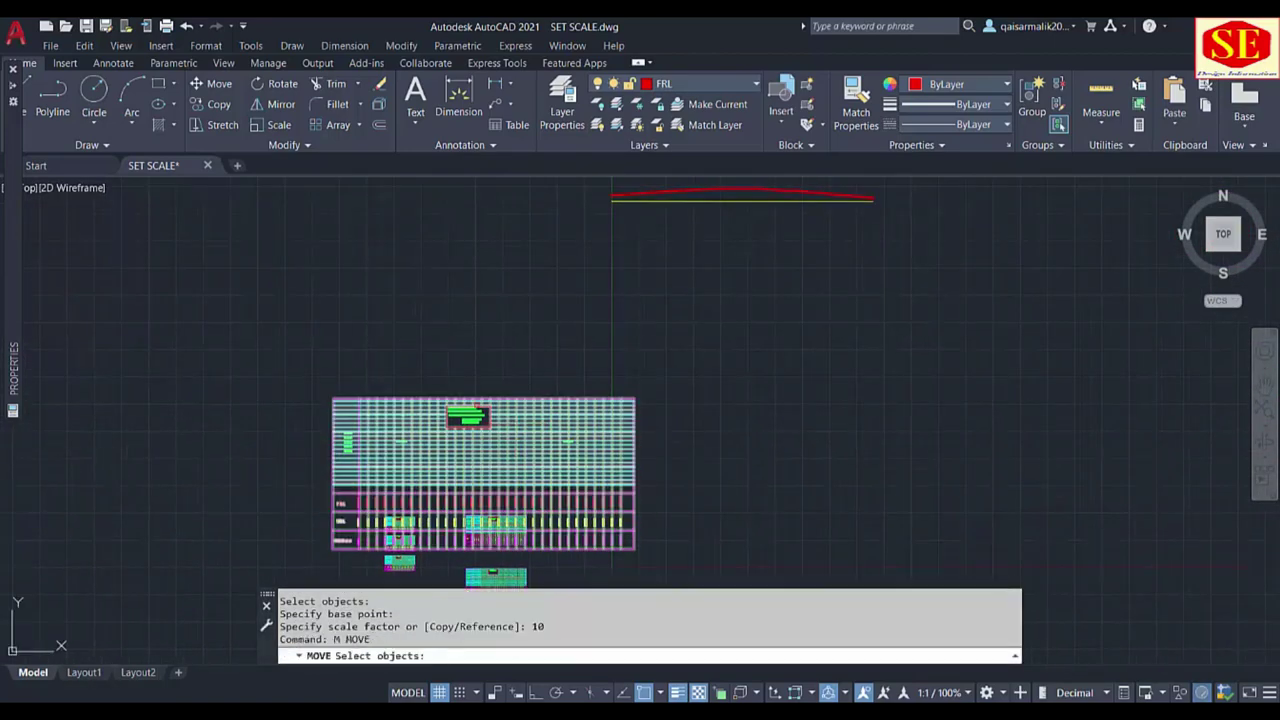
click(480, 470)
key(Return)
click(732, 435)
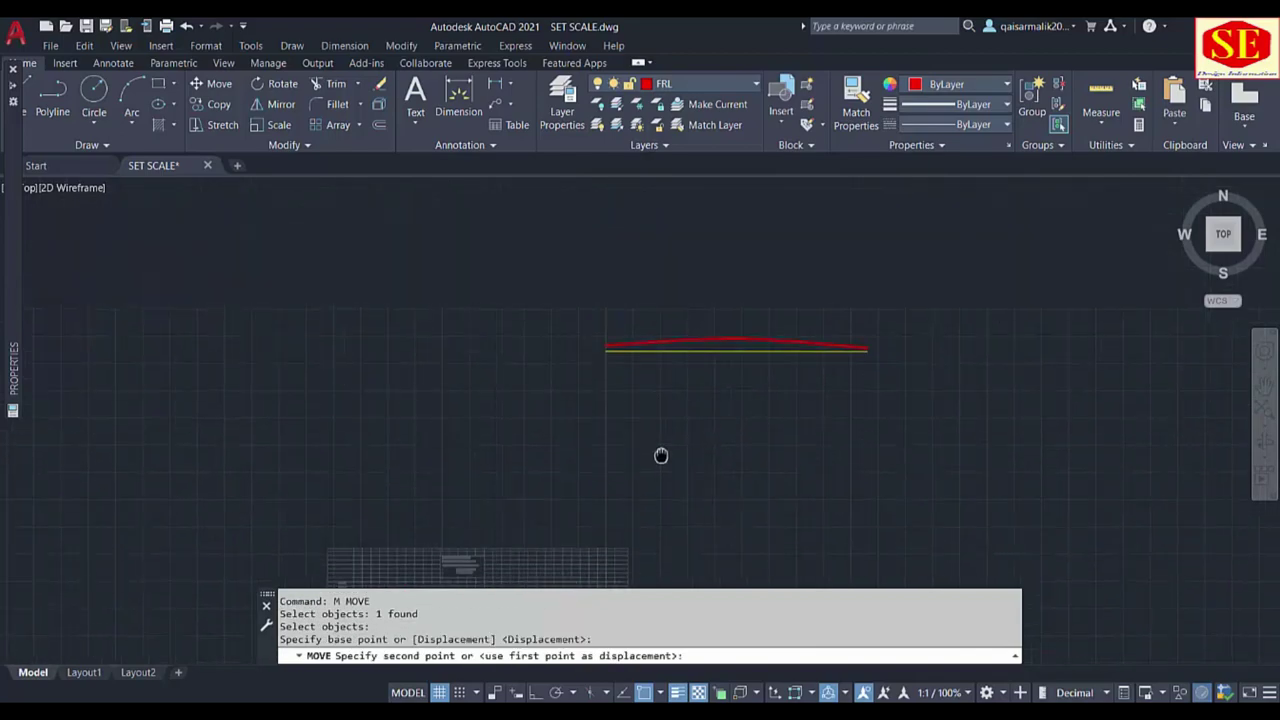
scroll(663, 454, up, 2)
click(595, 308)
Find the 214 elevation label and compute 214 × 100 = 21,400 in Calculator
middle_click(600, 310)
middle_click(600, 310)
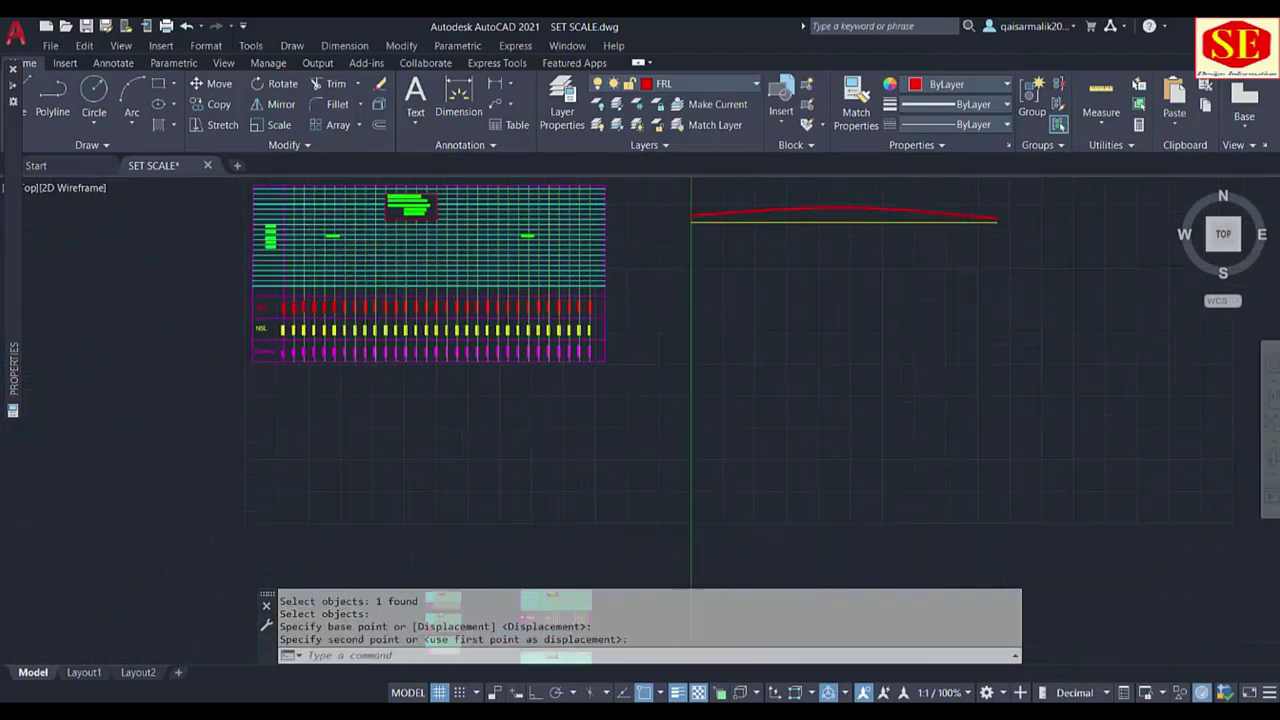
scroll(713, 263, up, 2)
scroll(786, 263, up, 2)
middle_drag(786, 263, 941, 298)
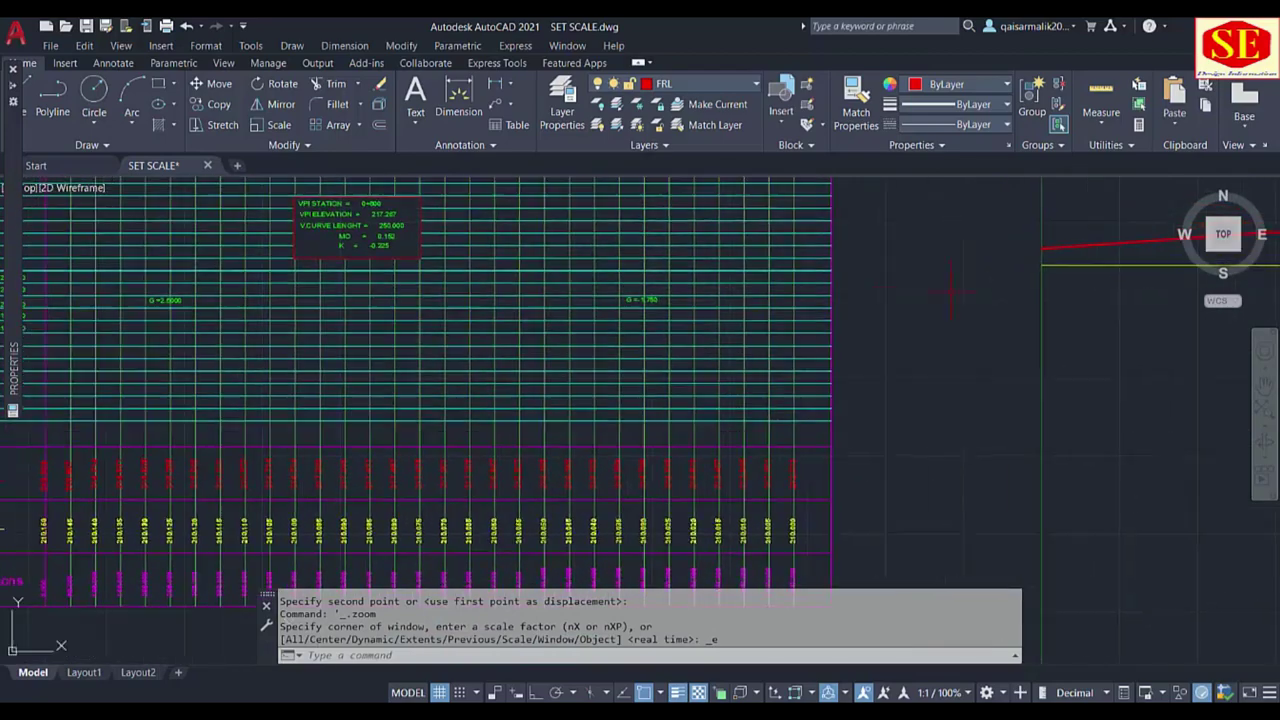
scroll(668, 272, up, 4)
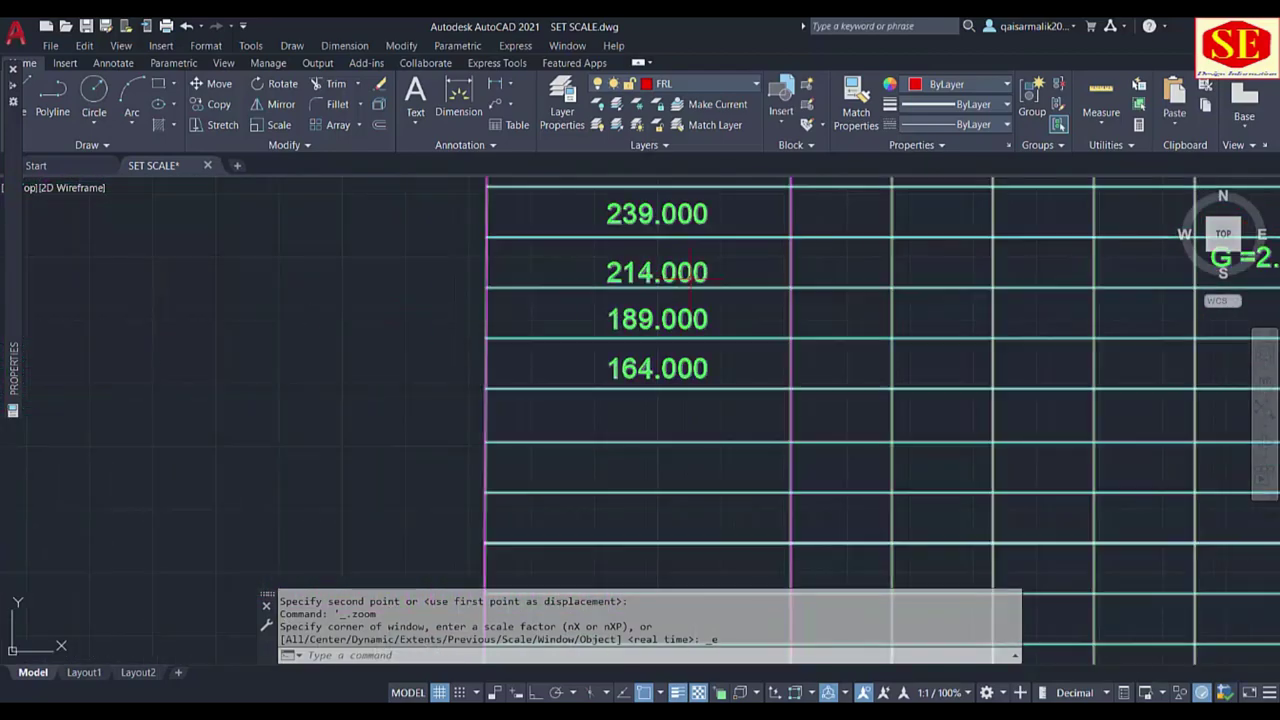
scroll(650, 272, down, 2)
middle_drag(650, 272, 390, 324)
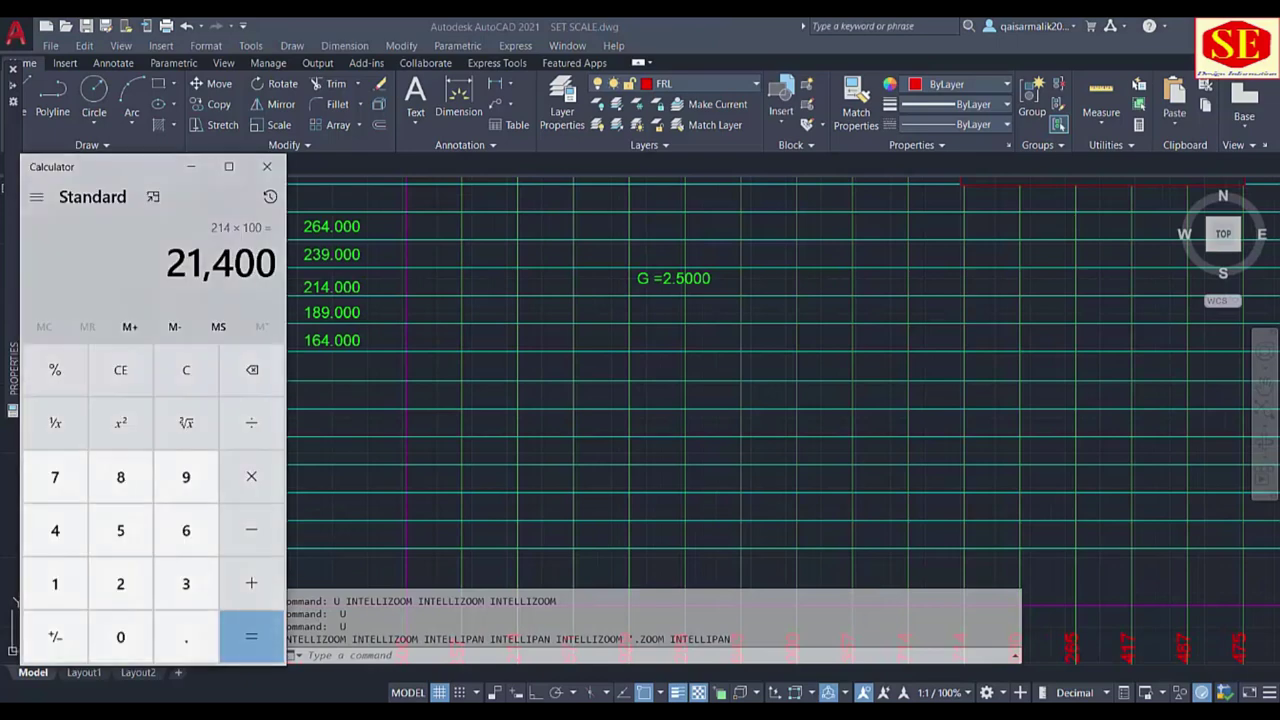
key(Escape)
text(214)
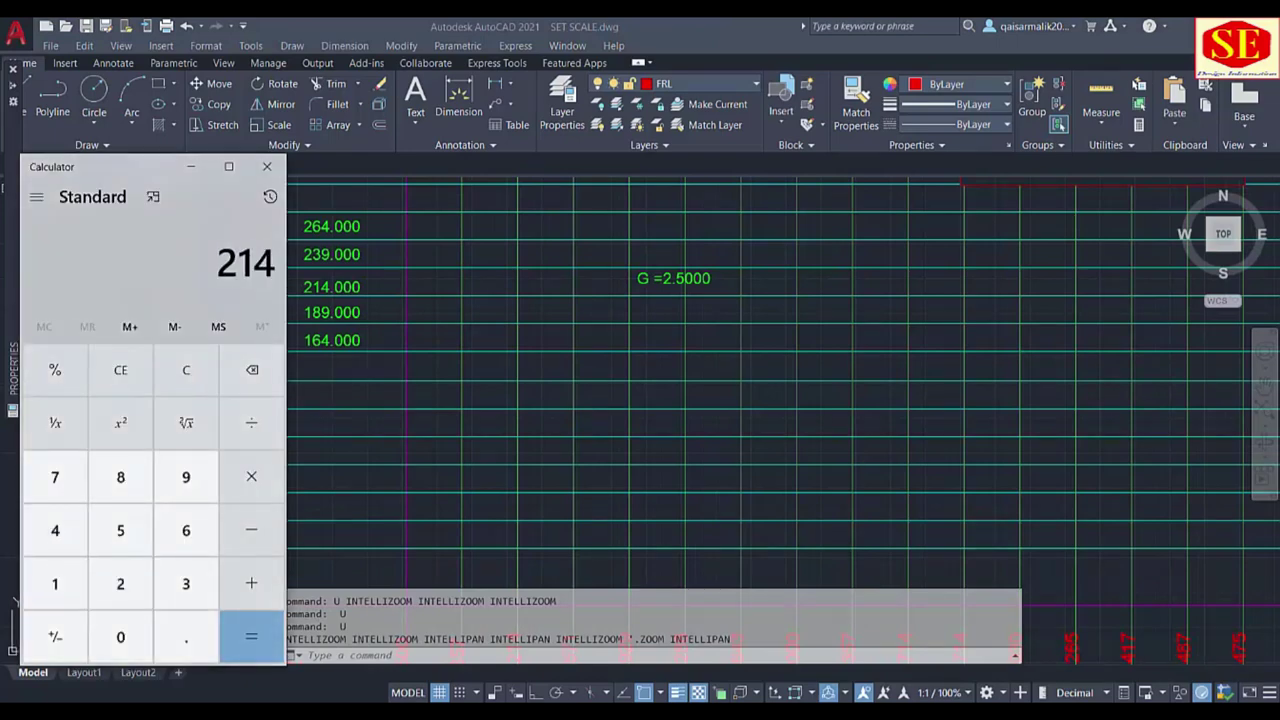
text(*100)
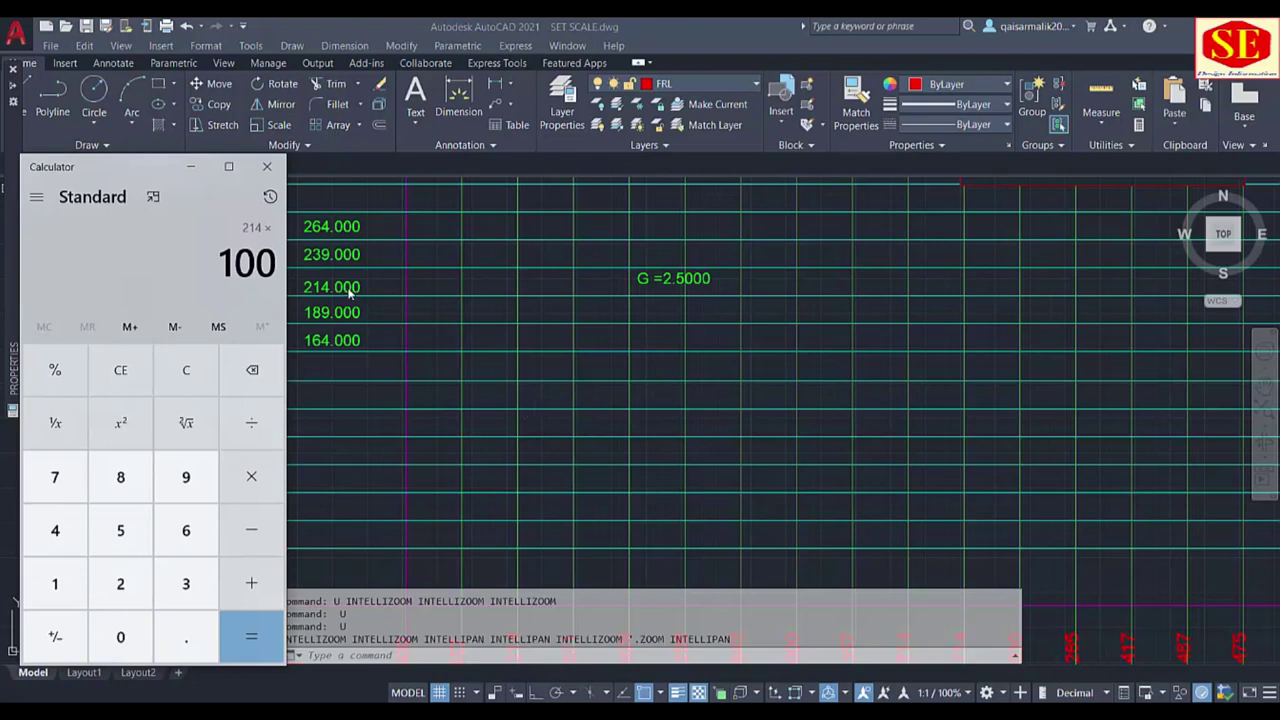
click(251, 637)
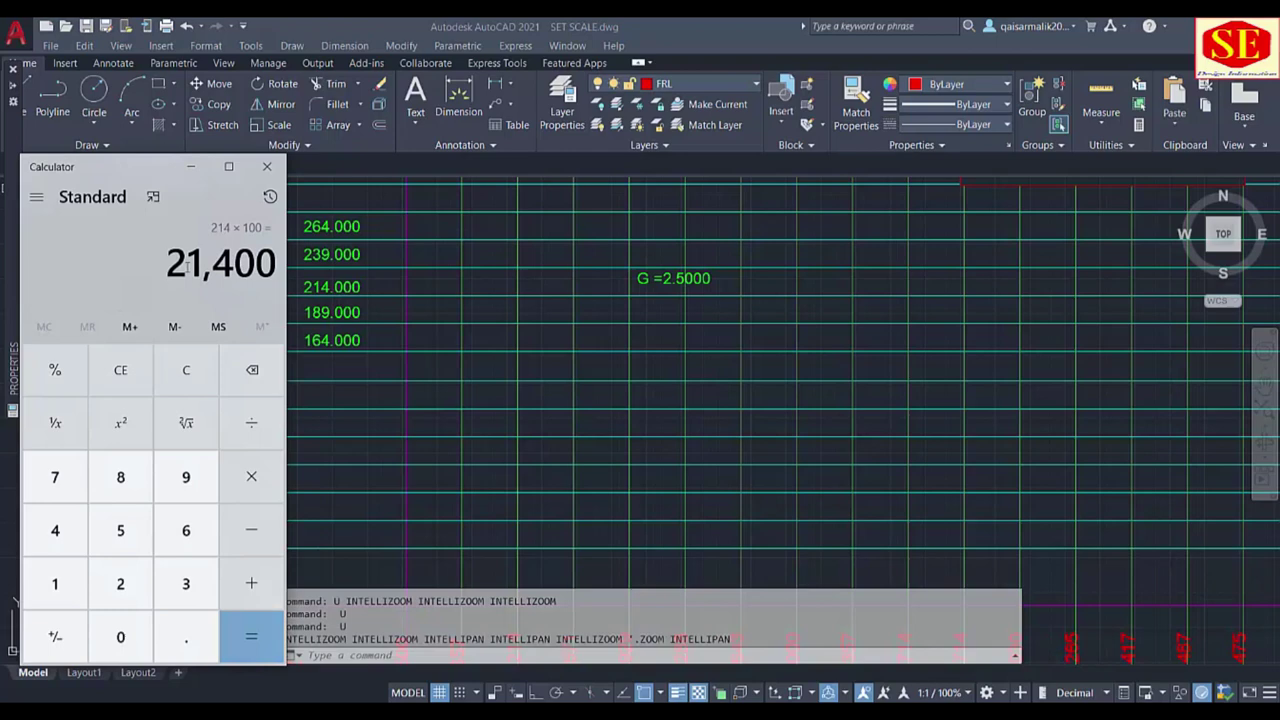
click(386, 339)
Move the profile grid block from a base point with displacement 0,21400
text(m)
key(Return)
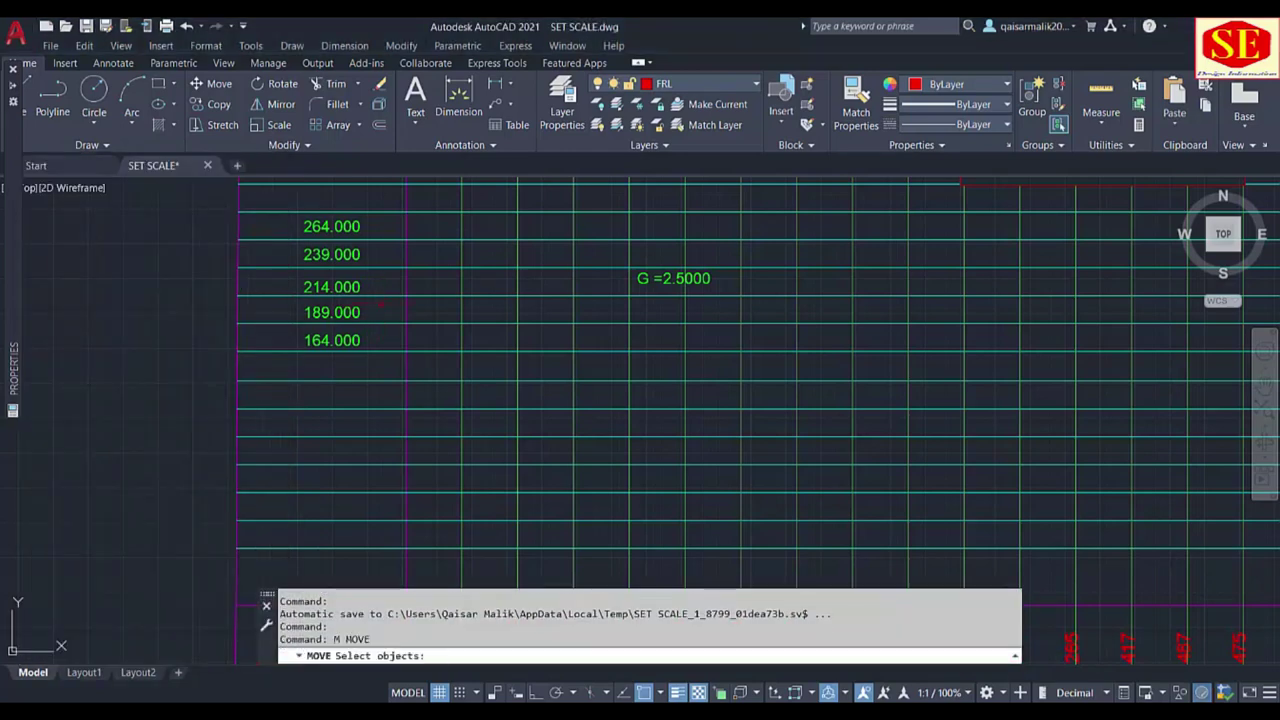
click(406, 295)
key(Return)
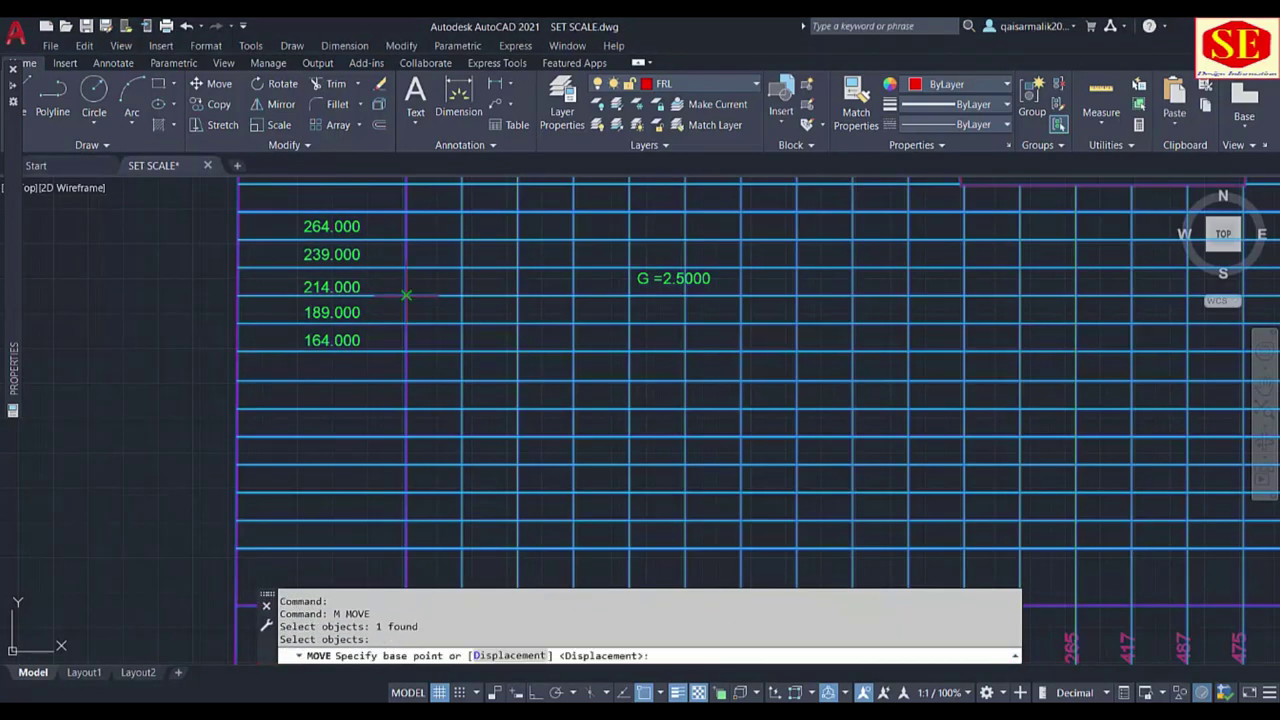
click(406, 295)
text(0,214)
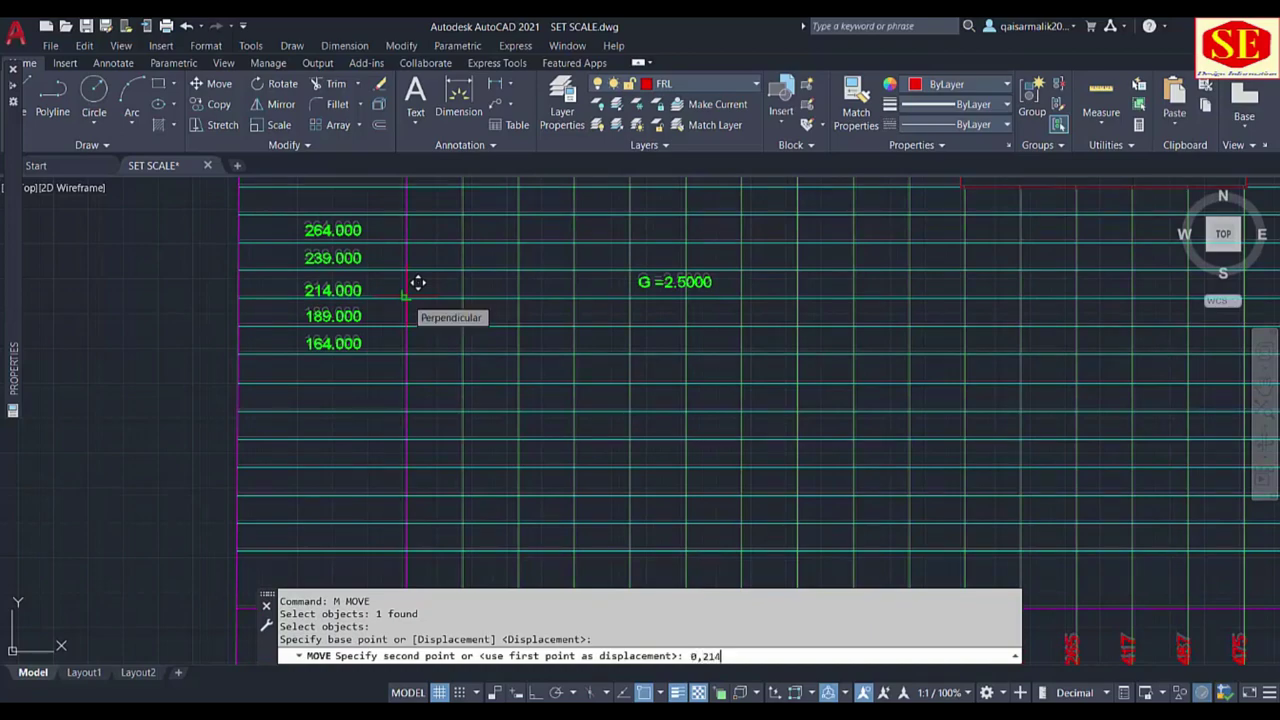
key(alt+Tab)
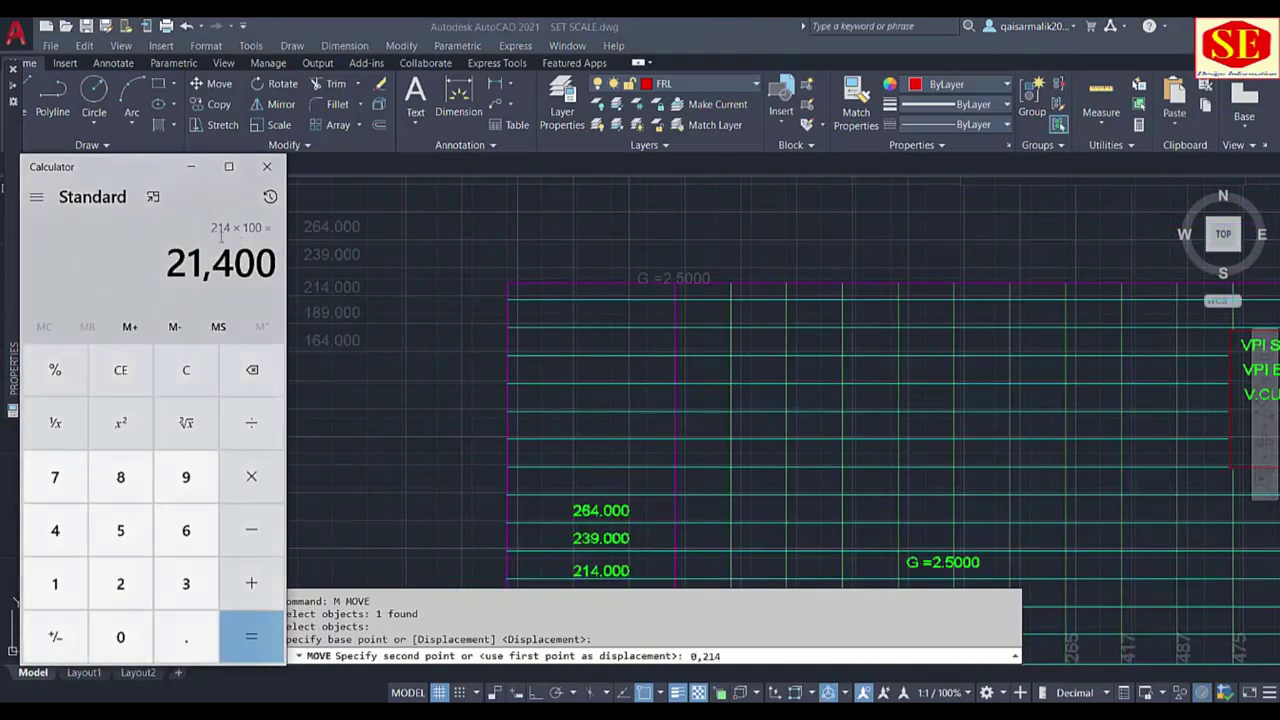
key(alt+Tab)
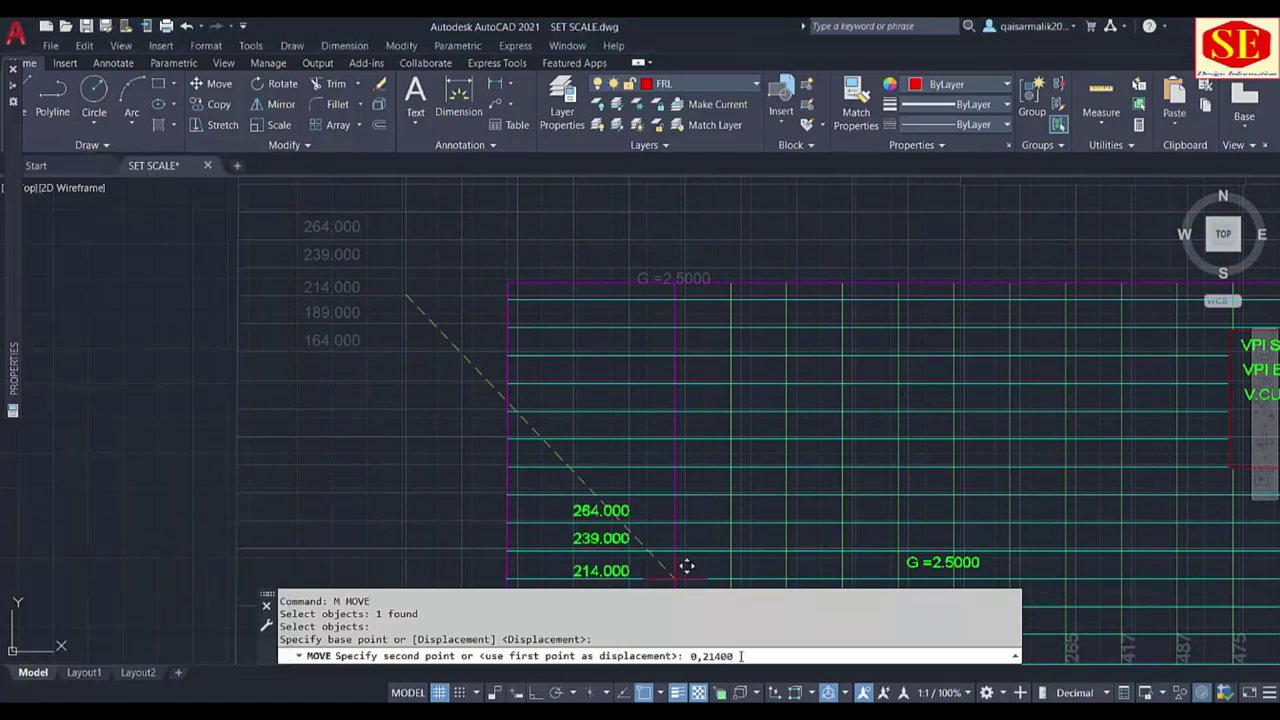
key(Return)
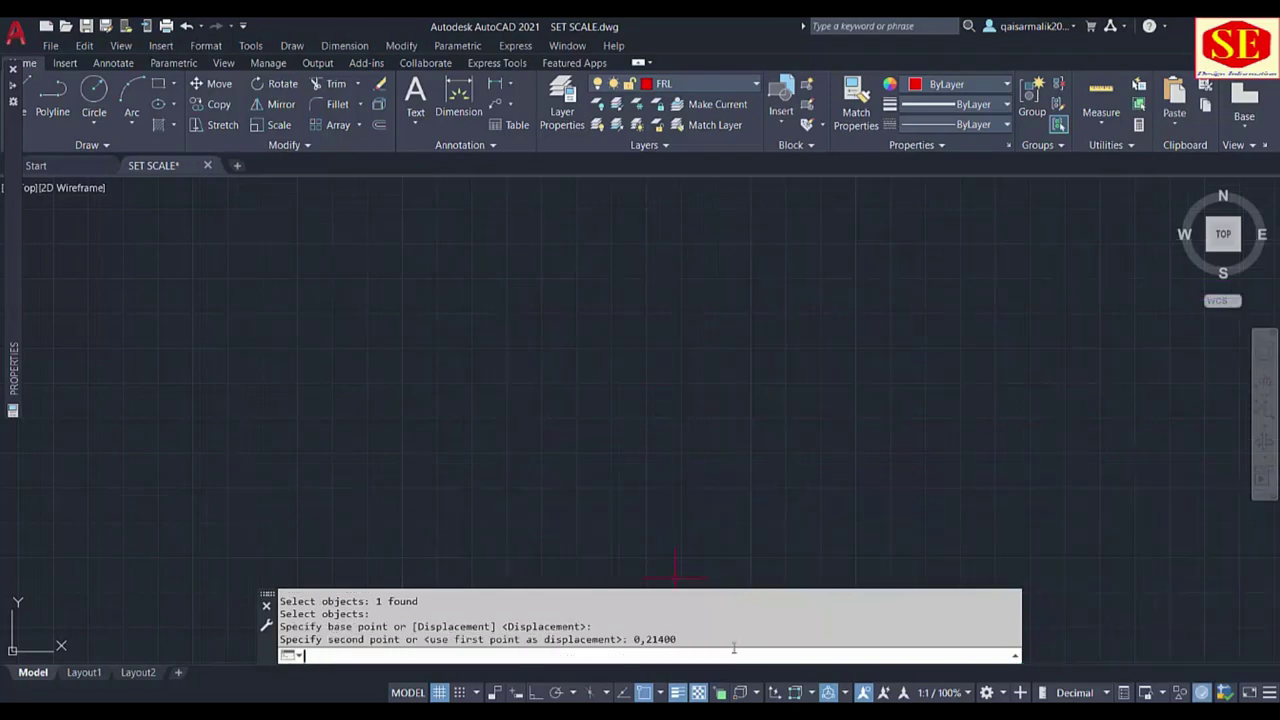
scroll(557, 400, down, 5)
scroll(557, 400, up, 2)
scroll(821, 370, up, 2)
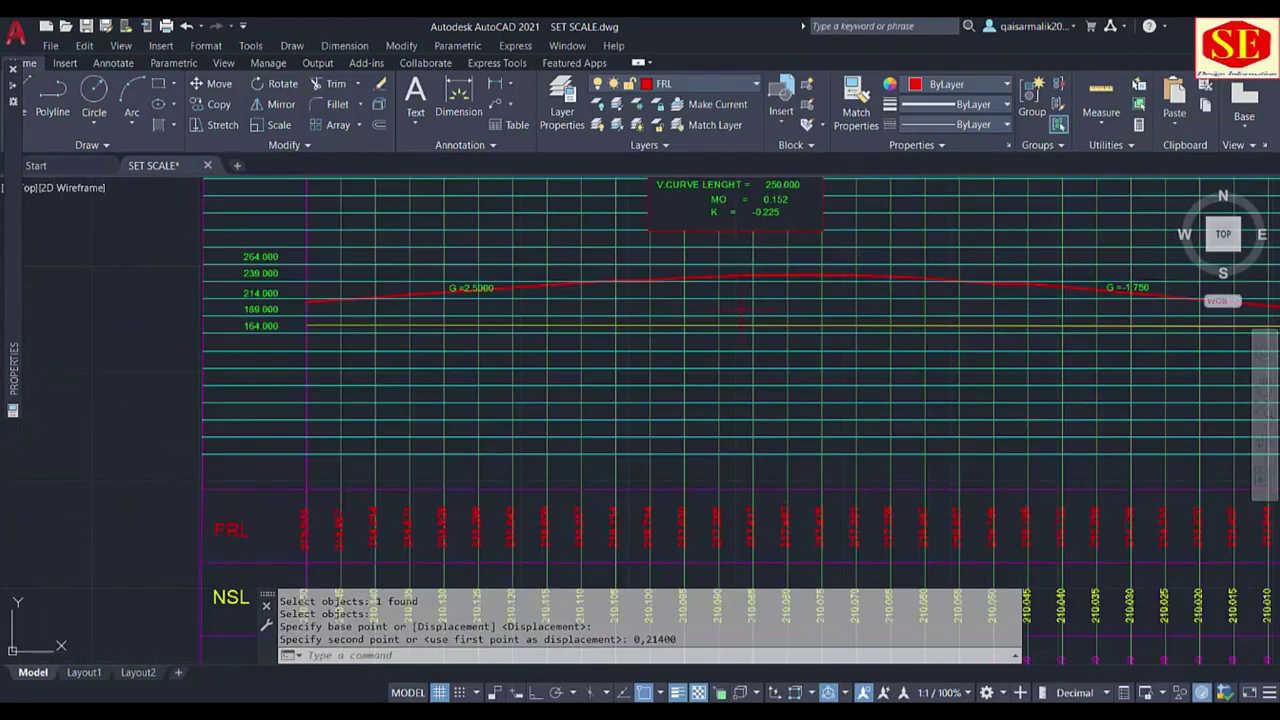
scroll(500, 241, down, 2)
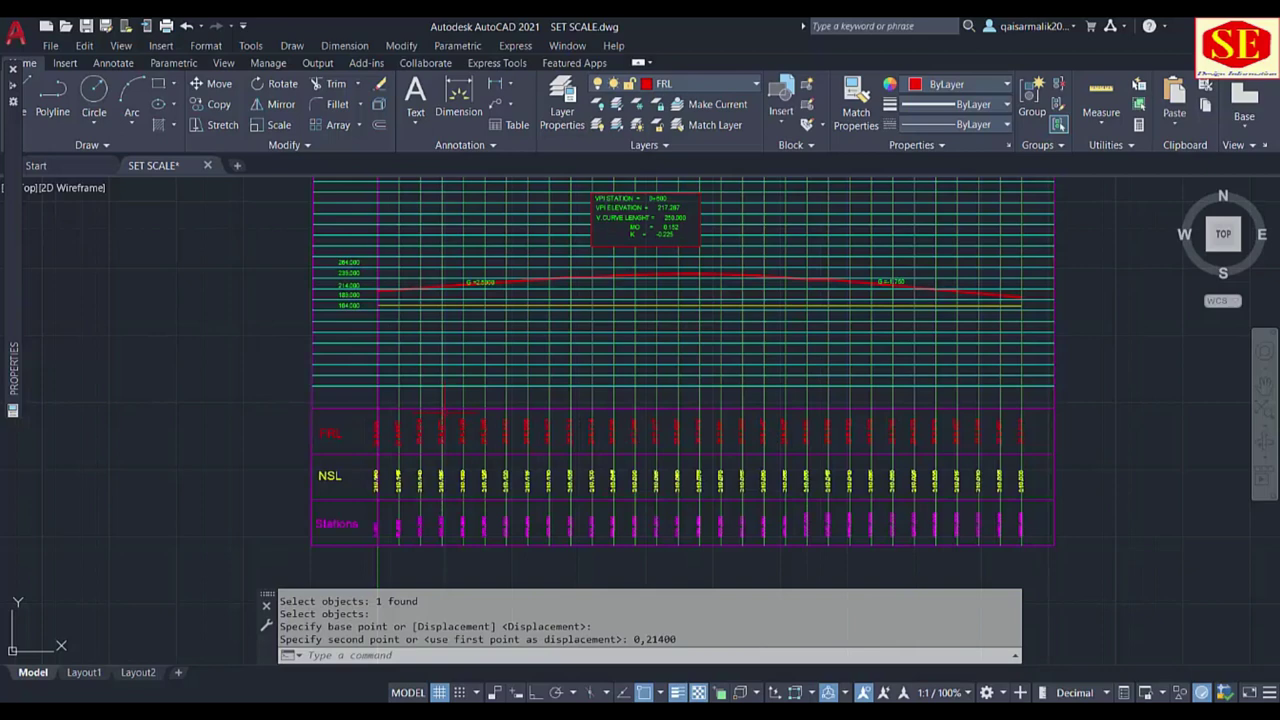
scroll(455, 398, down, 4)
scroll(470, 395, down, 4)
middle_drag(503, 423, 502, 390)
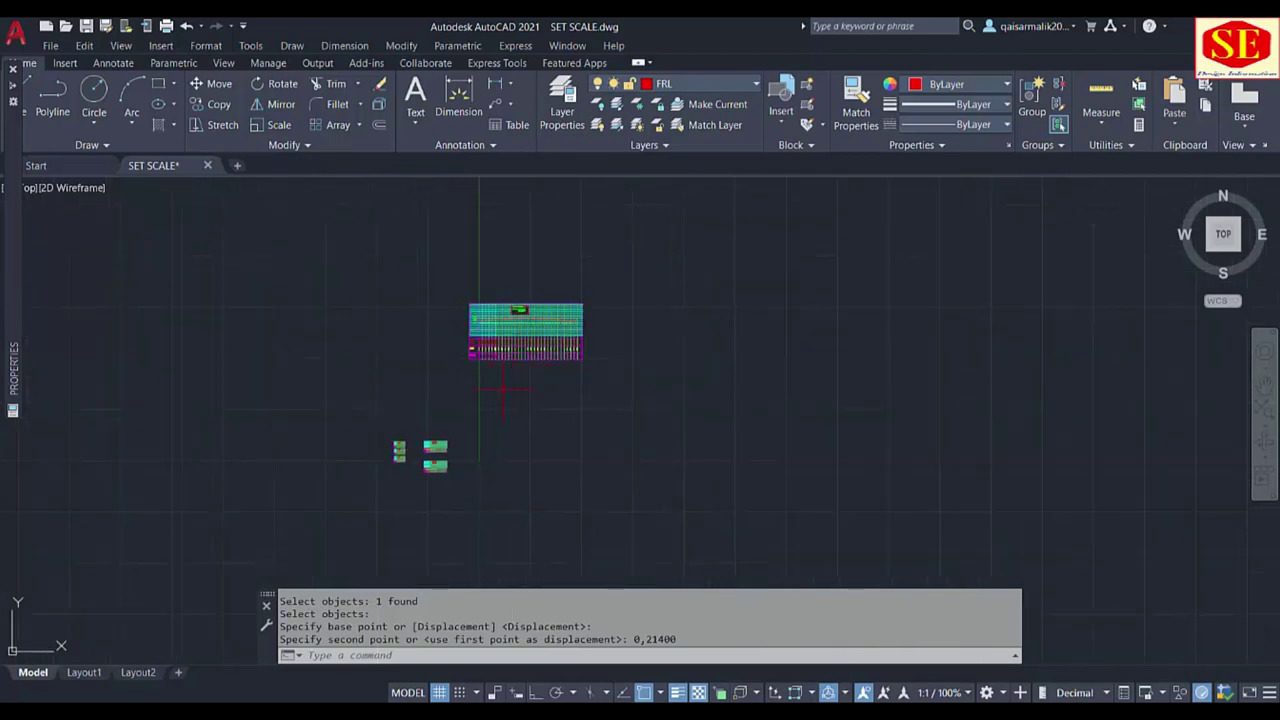
scroll(503, 388, up, 2)
scroll(700, 410, up, 3)
scroll(765, 420, up, 2)
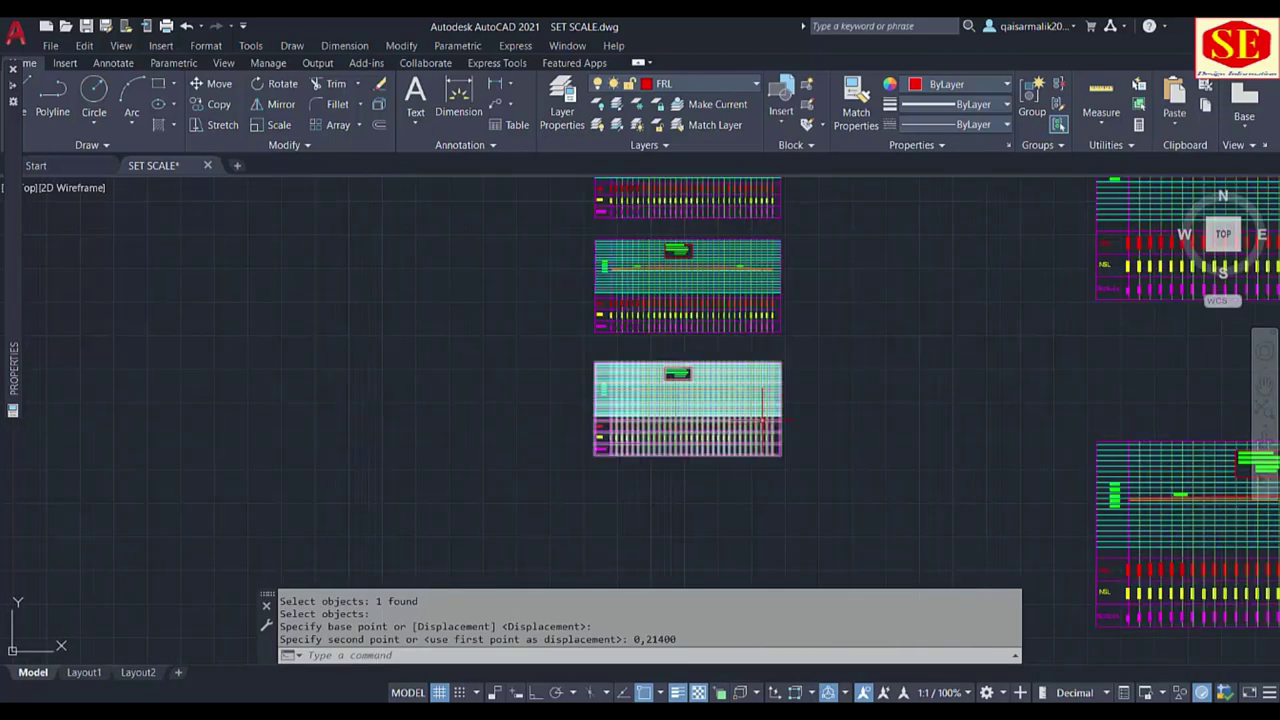
scroll(765, 420, up, 2)
scroll(641, 452, up, 4)
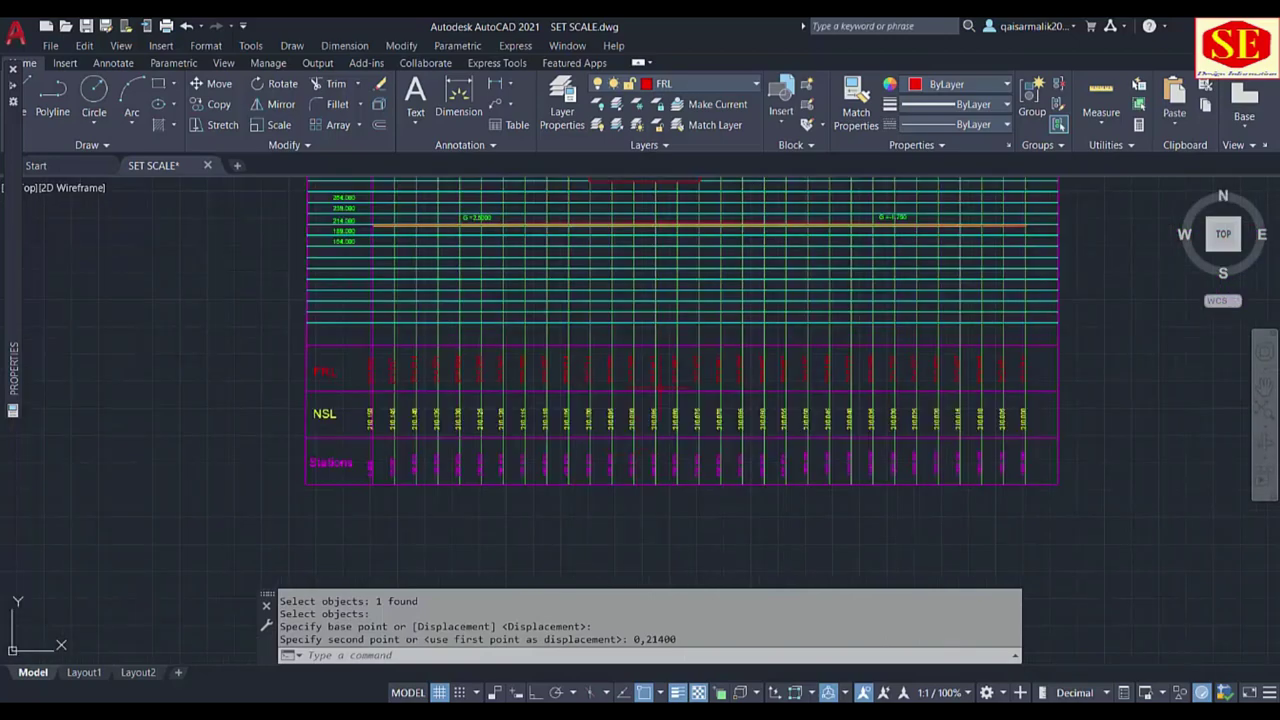
mouse_move(614, 285)
middle_down()
mouse_move(650, 446)
mouse_move(631, 357)
middle_up()
scroll(650, 440, down, 3)
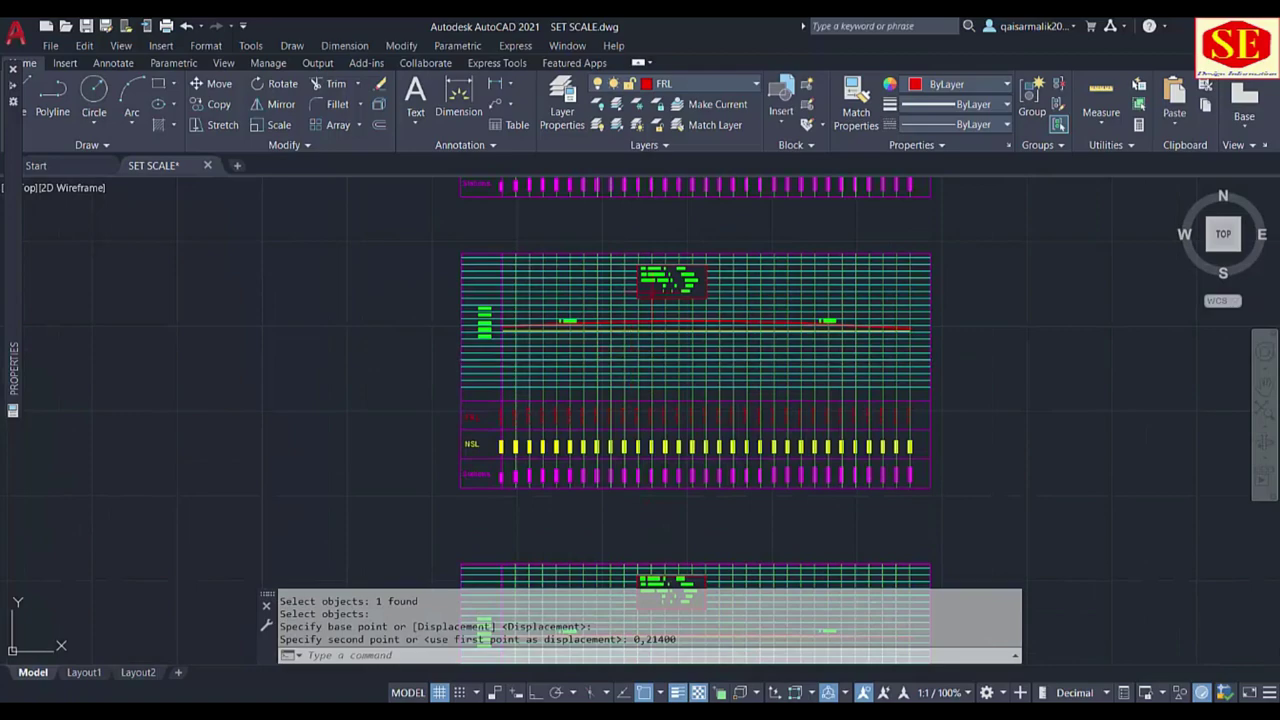
scroll(640, 300, up, 4)
scroll(560, 348, down, 4)
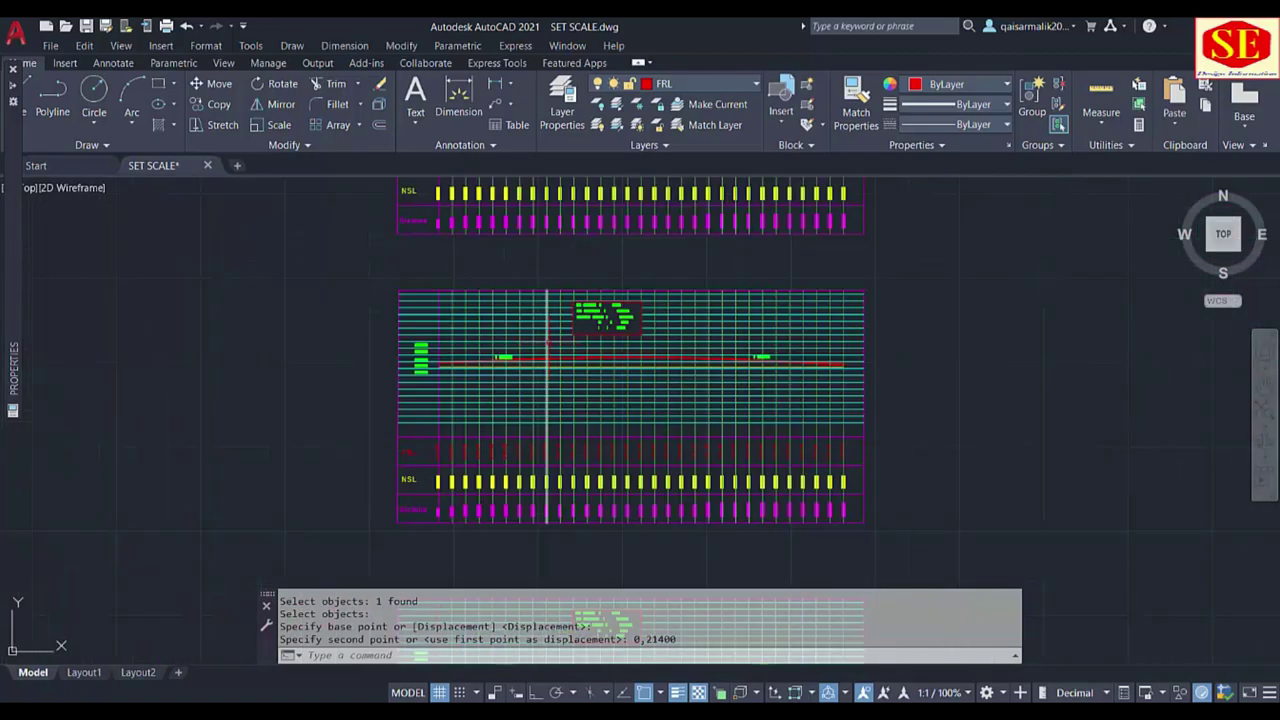
mouse_move(566, 360)
middle_down()
mouse_move(571, 466)
mouse_move(620, 350)
middle_up()
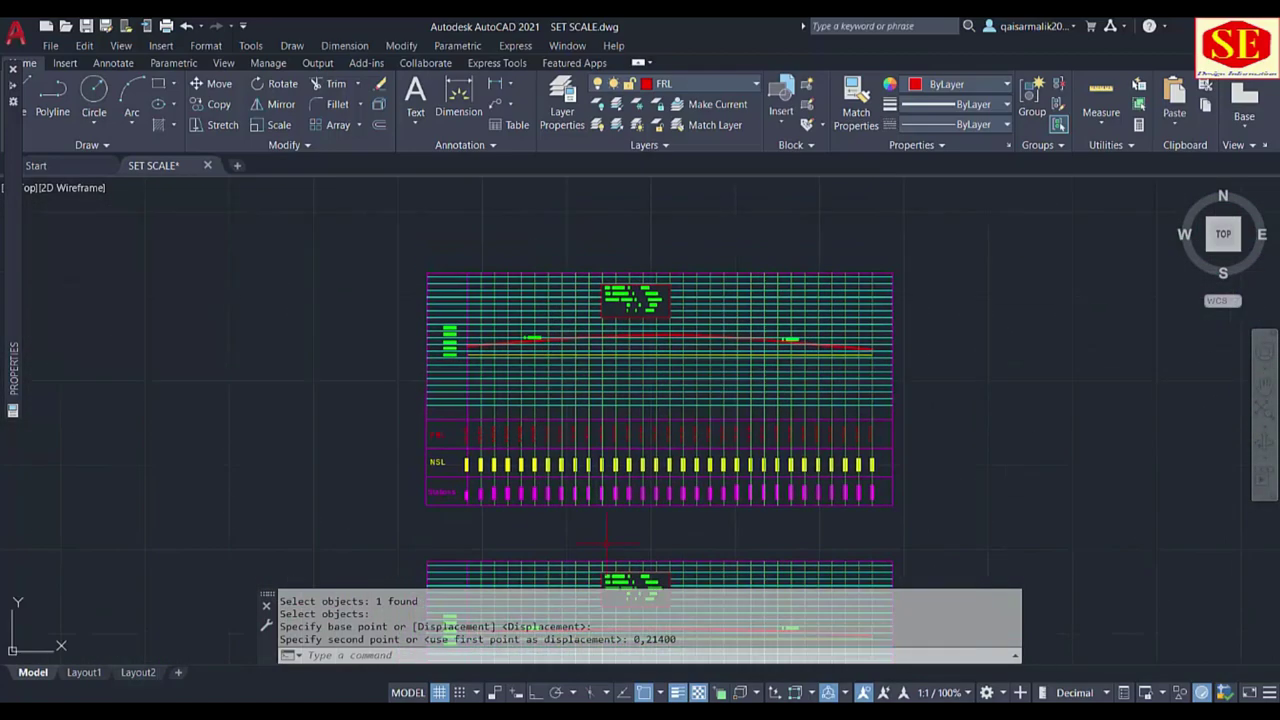
scroll(640, 360, up, 2)
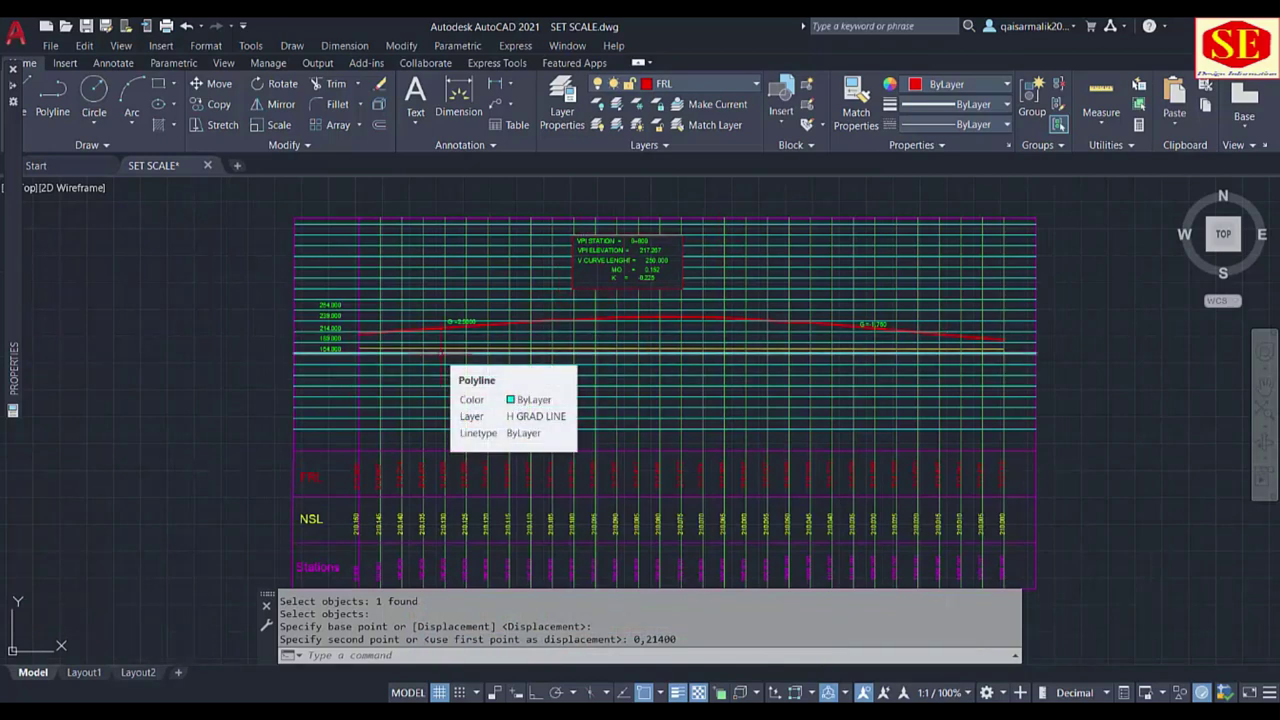
scroll(445, 352, down, 5)
middle_drag(749, 400, 700, 330)
scroll(818, 521, down, 2)
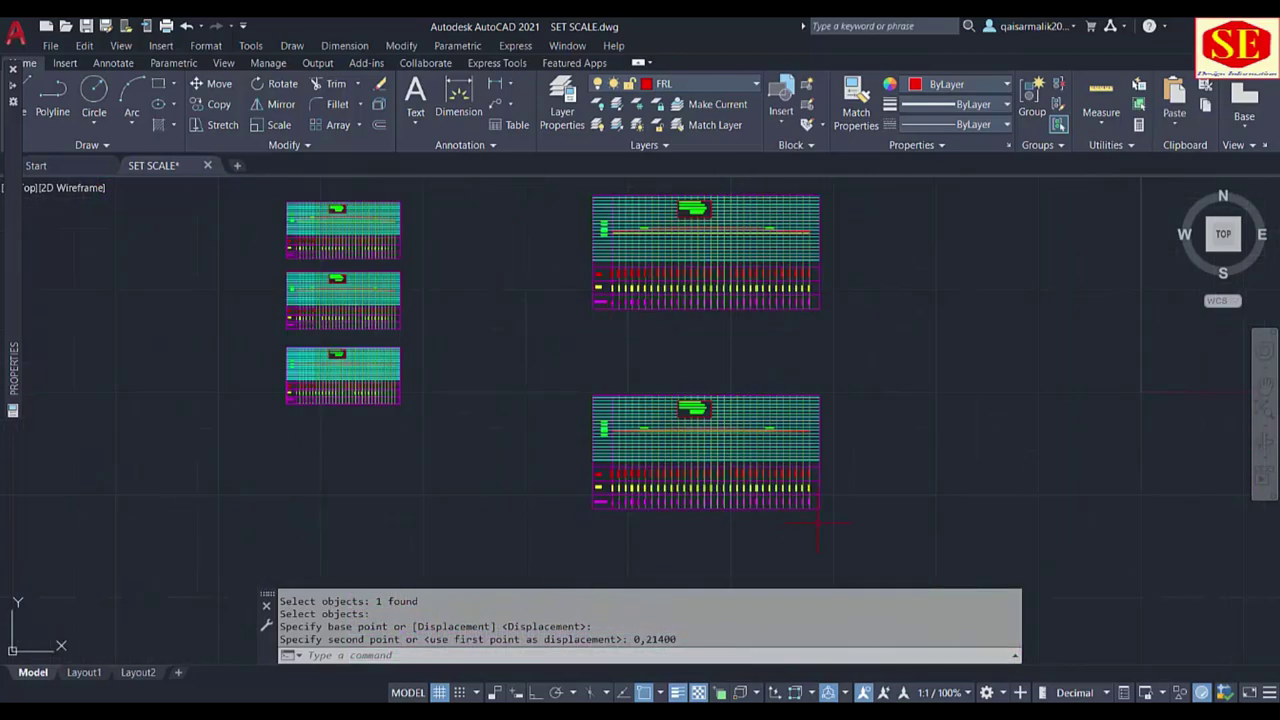
scroll(814, 200, up, 3)
scroll(507, 267, up, 2)
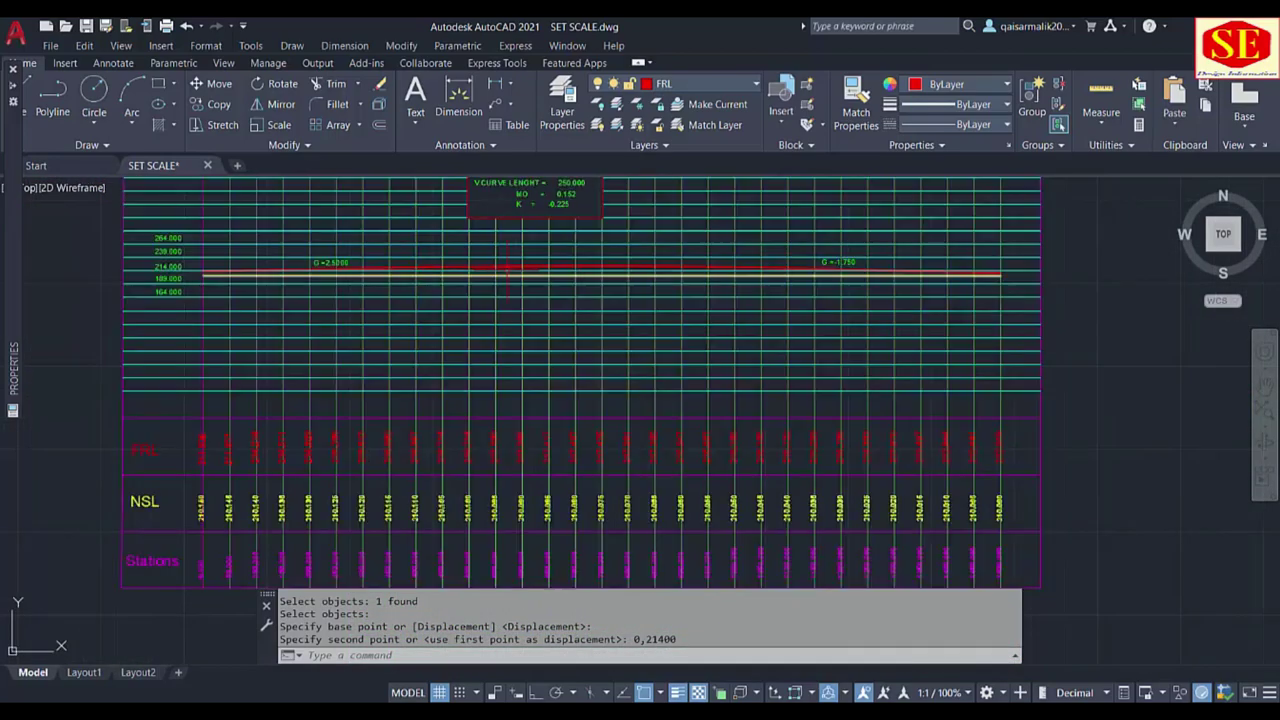
scroll(507, 267, up, 2)
scroll(459, 258, down, 2)
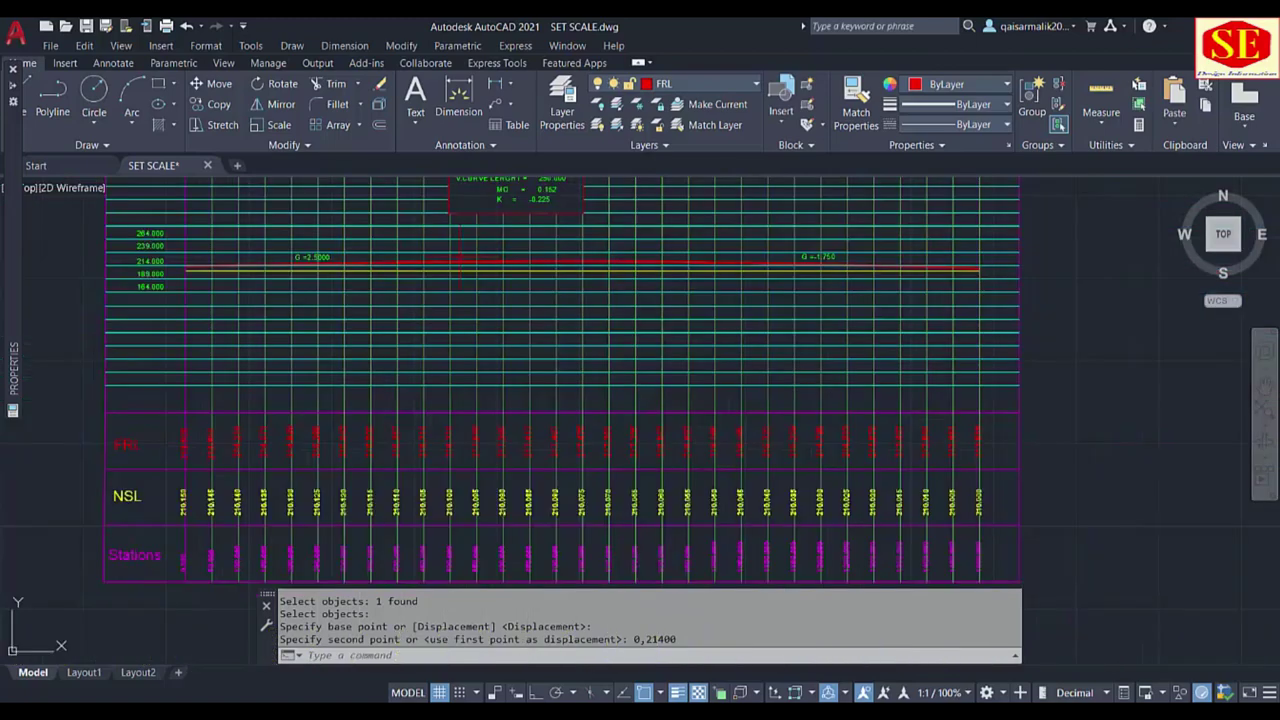
scroll(461, 259, down, 2)
scroll(465, 265, down, 2)
scroll(471, 291, down, 1)
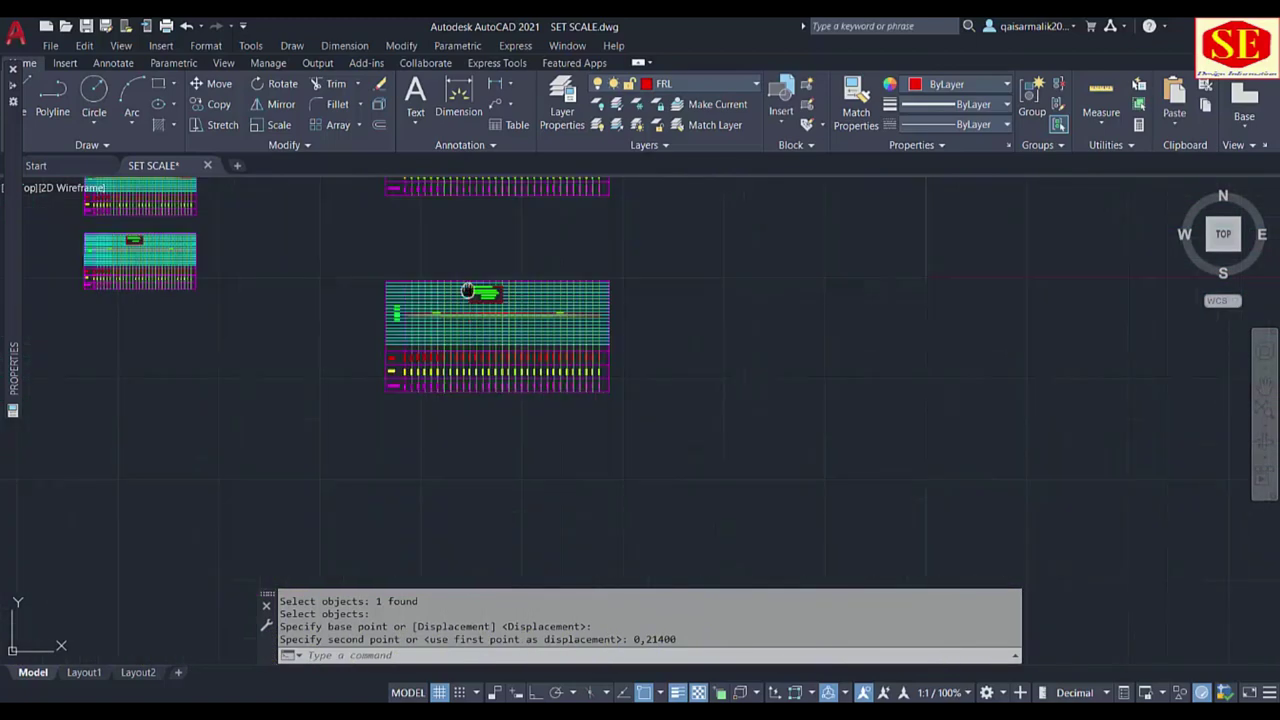
scroll(490, 450, down, 1)
scroll(515, 372, up, 2)
scroll(545, 355, up, 2)
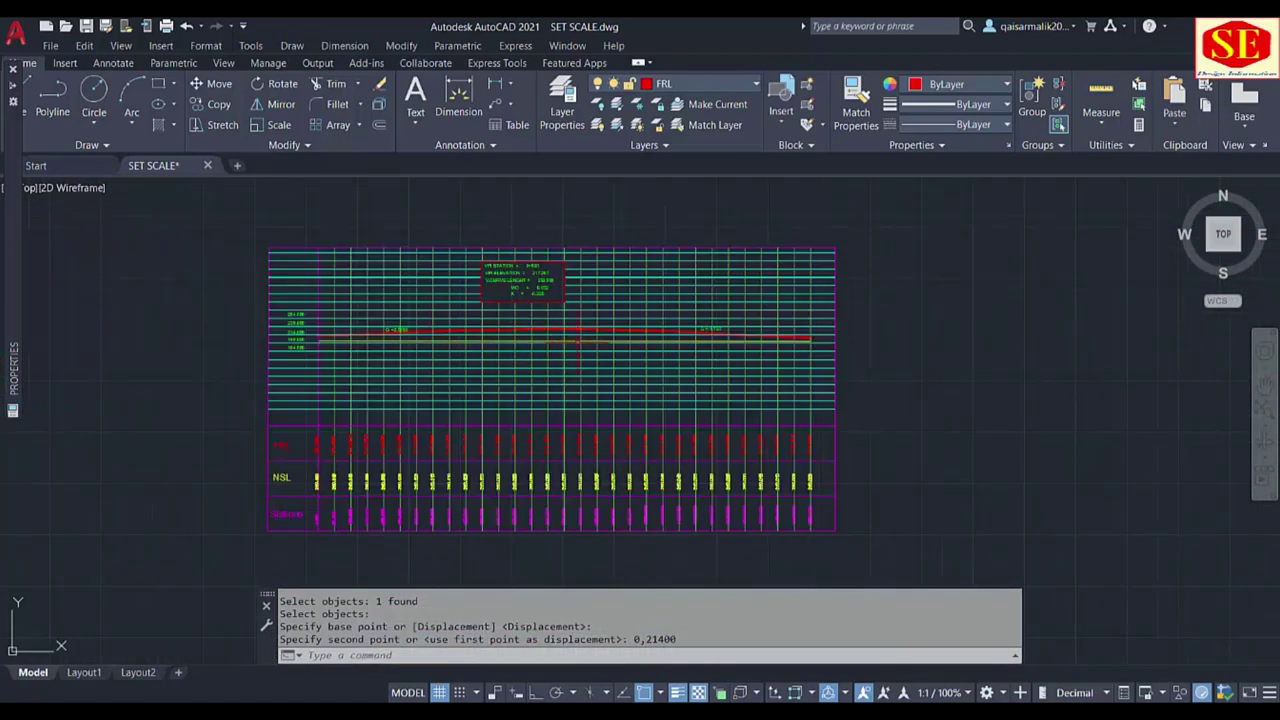
scroll(533, 330, up, 2)
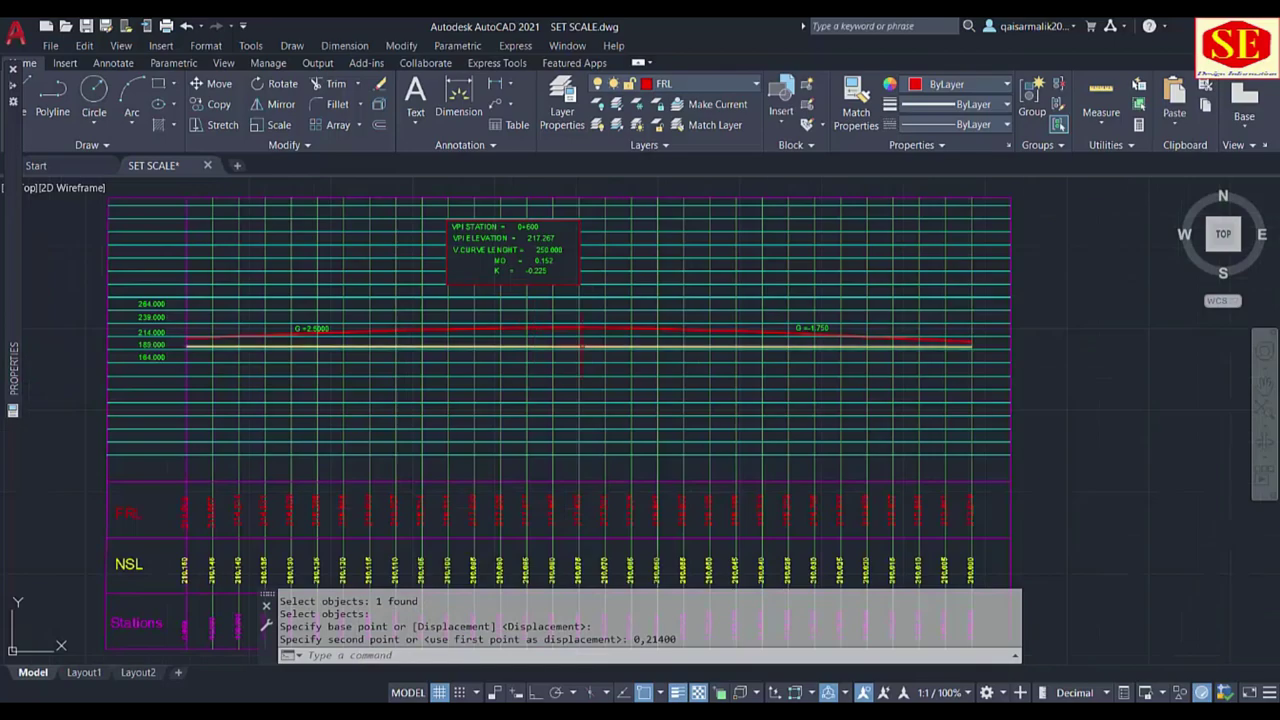
scroll(533, 330, down, 5)
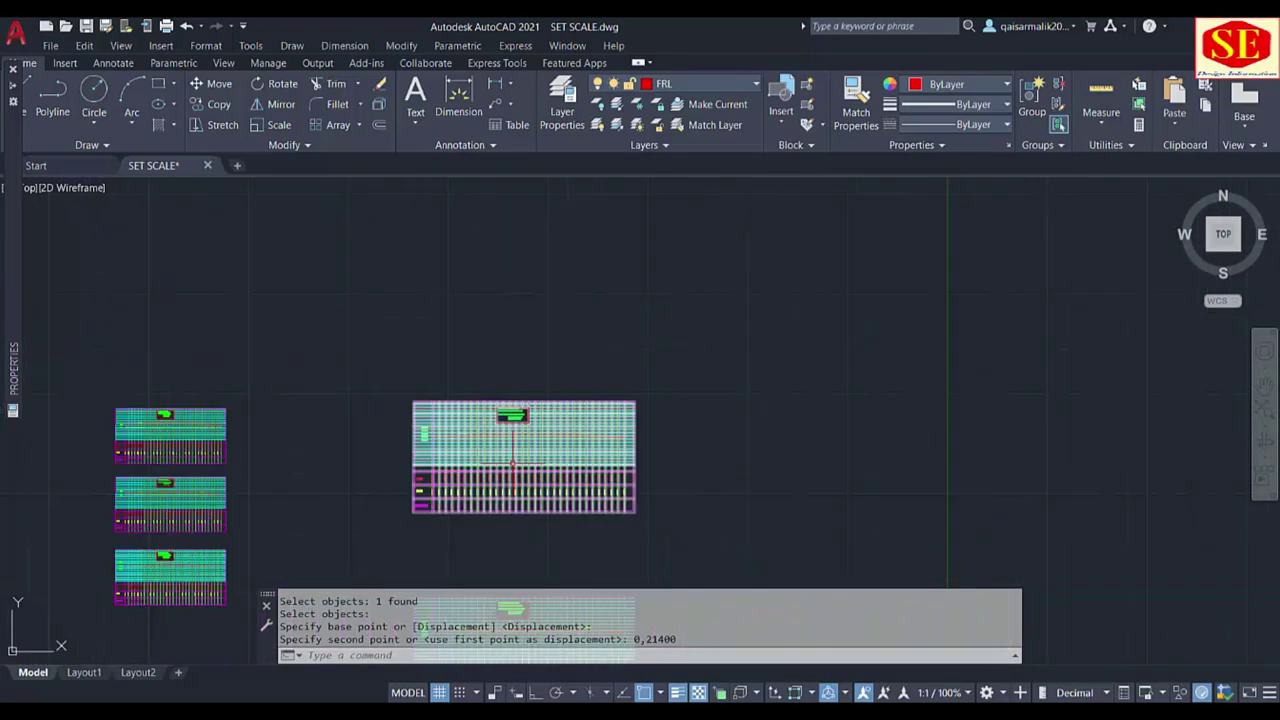
scroll(577, 372, down, 3)
middle_drag(570, 368, 577, 372)
scroll(577, 372, up, 5)
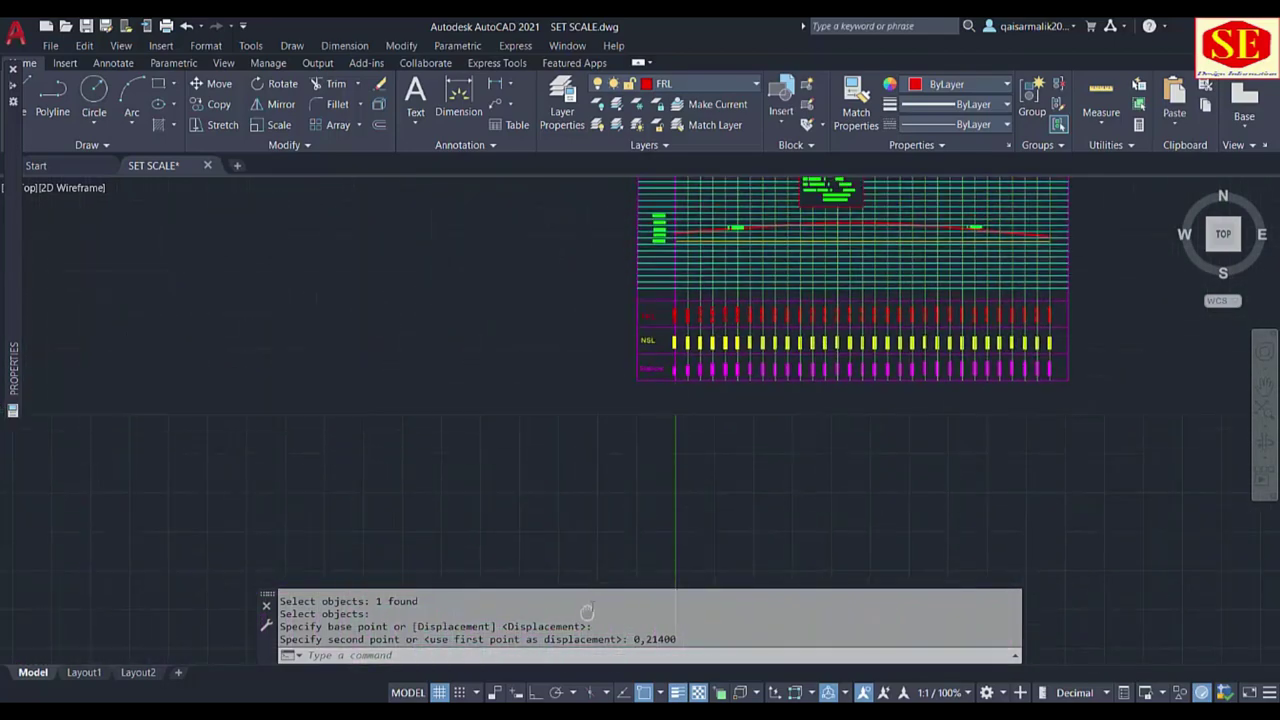
middle_drag(860, 300, 840, 368)
scroll(872, 268, up, 2)
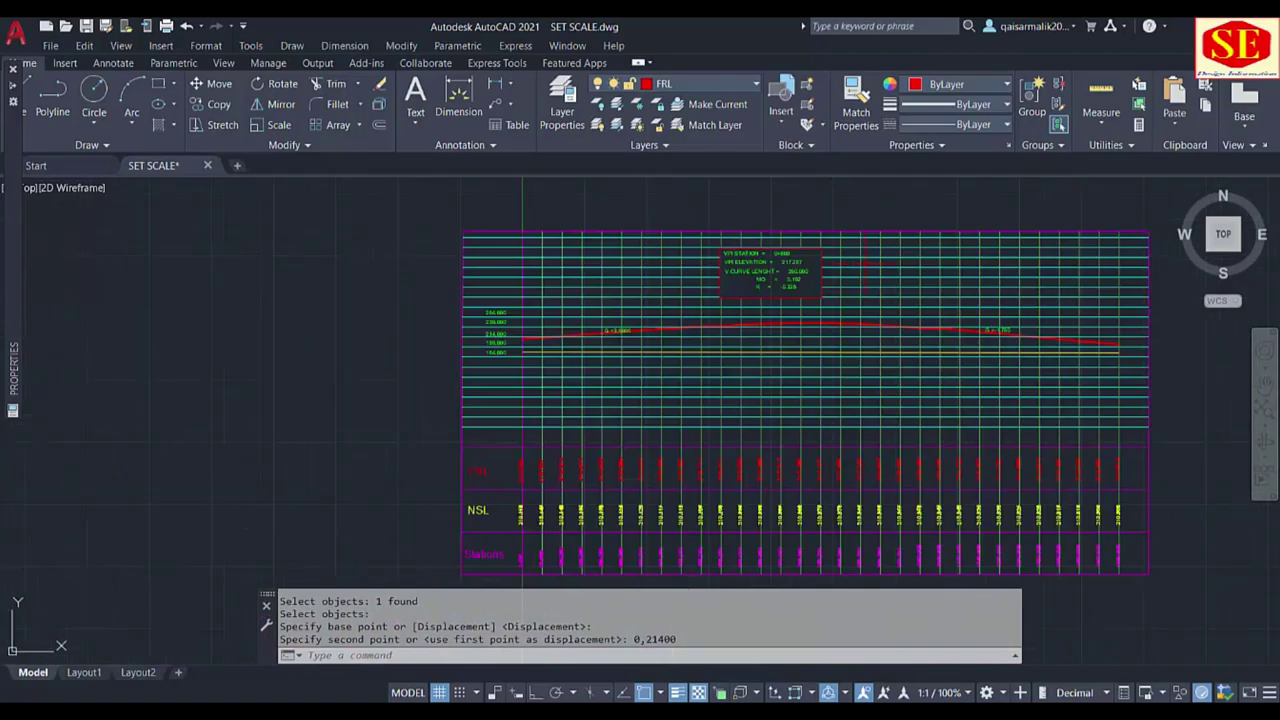
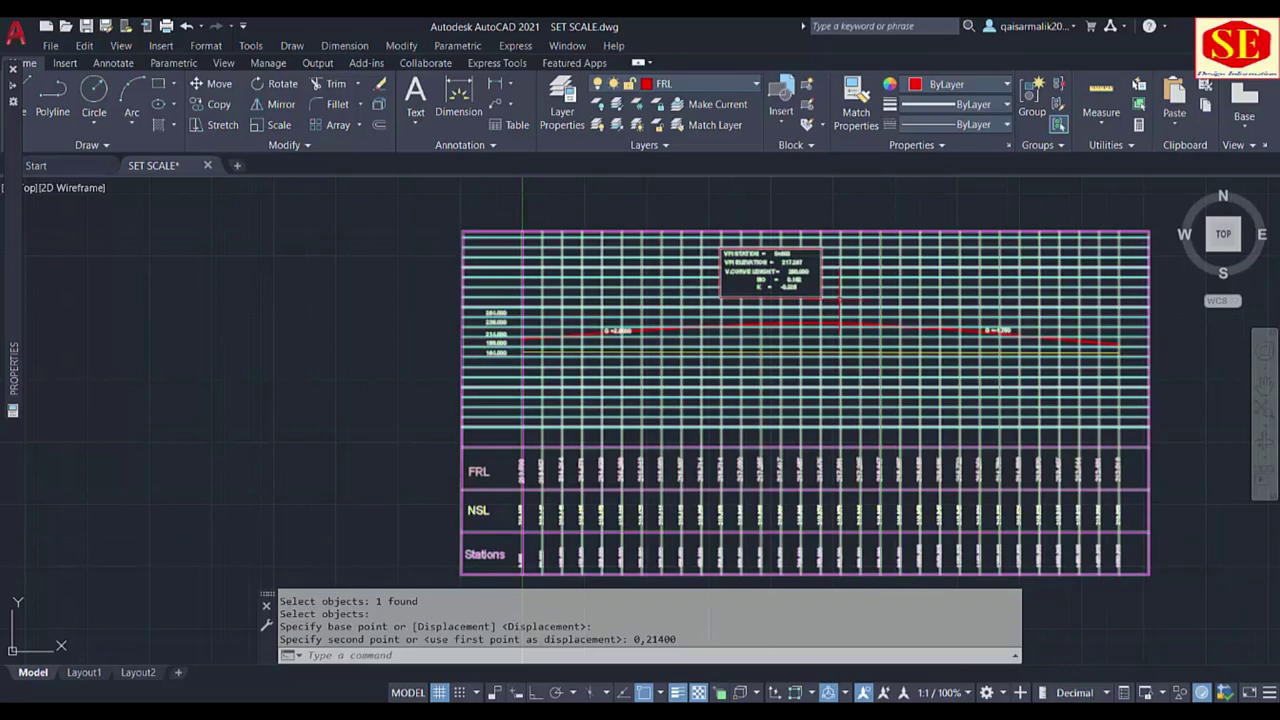
Copy the lower profile sheet with CO and place the copy to its left
scroll(739, 280, down, 4)
scroll(739, 285, down, 2)
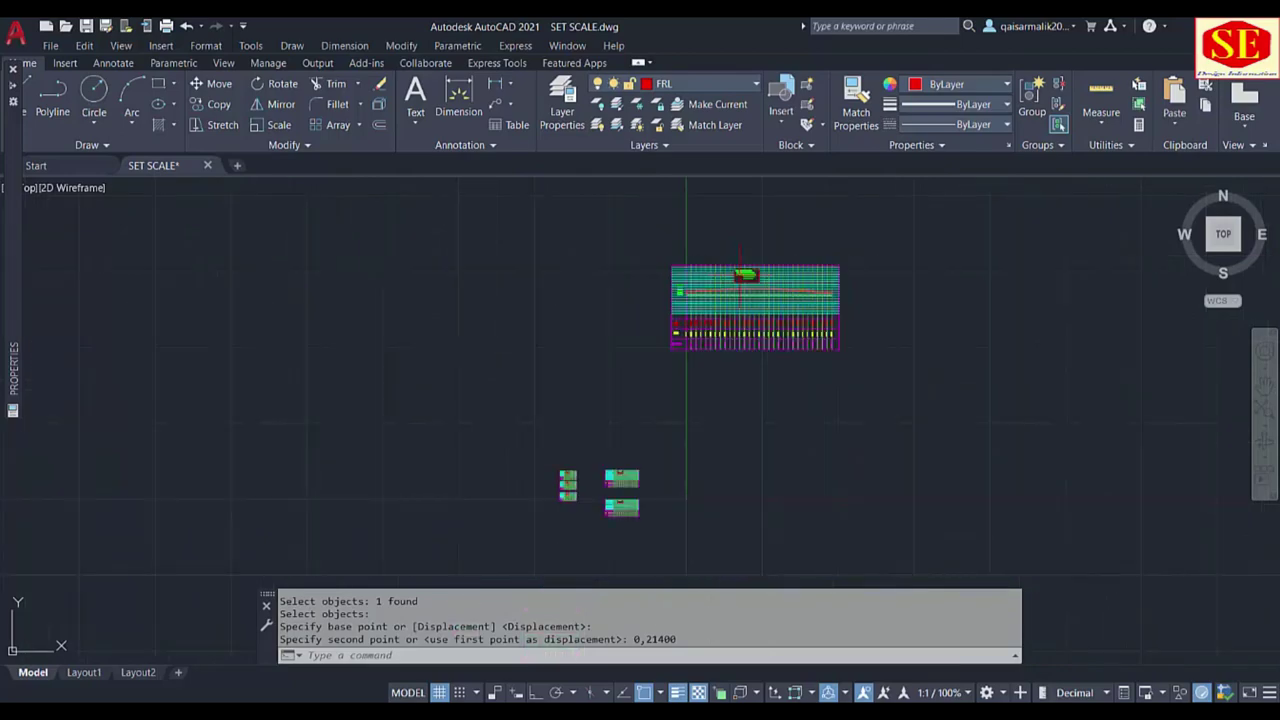
scroll(722, 341, up, 2)
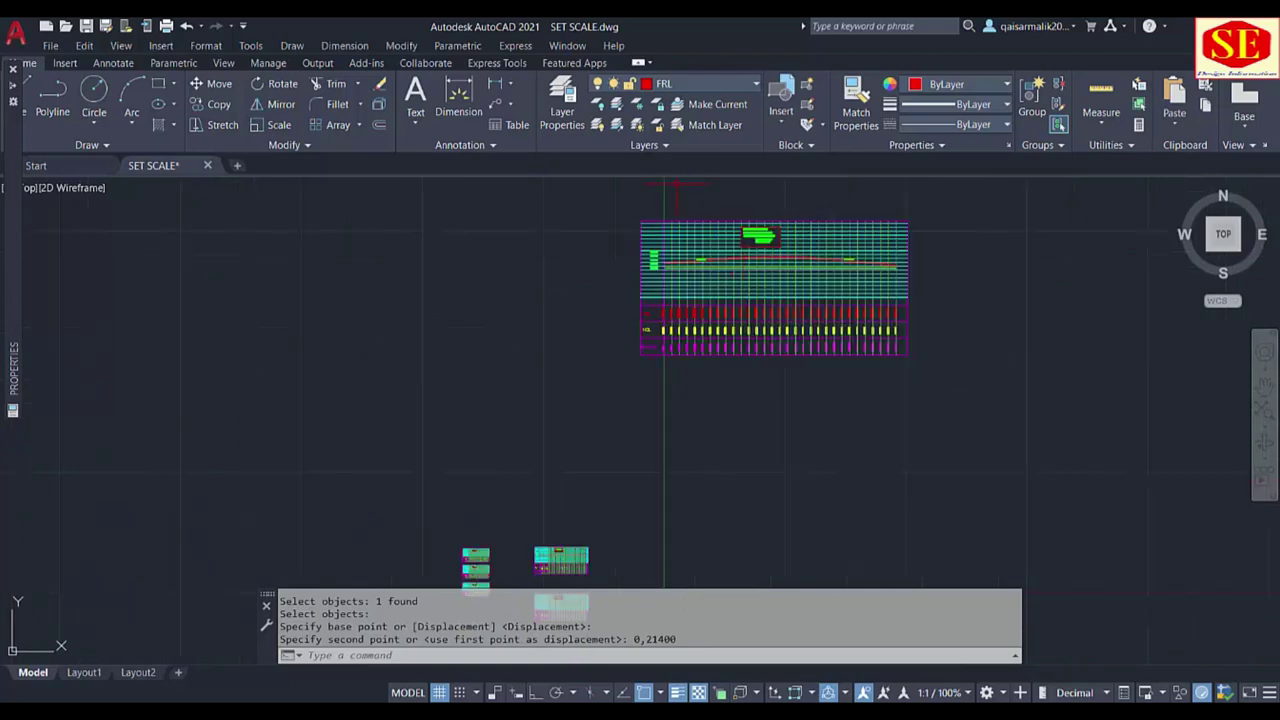
scroll(664, 250, up, 2)
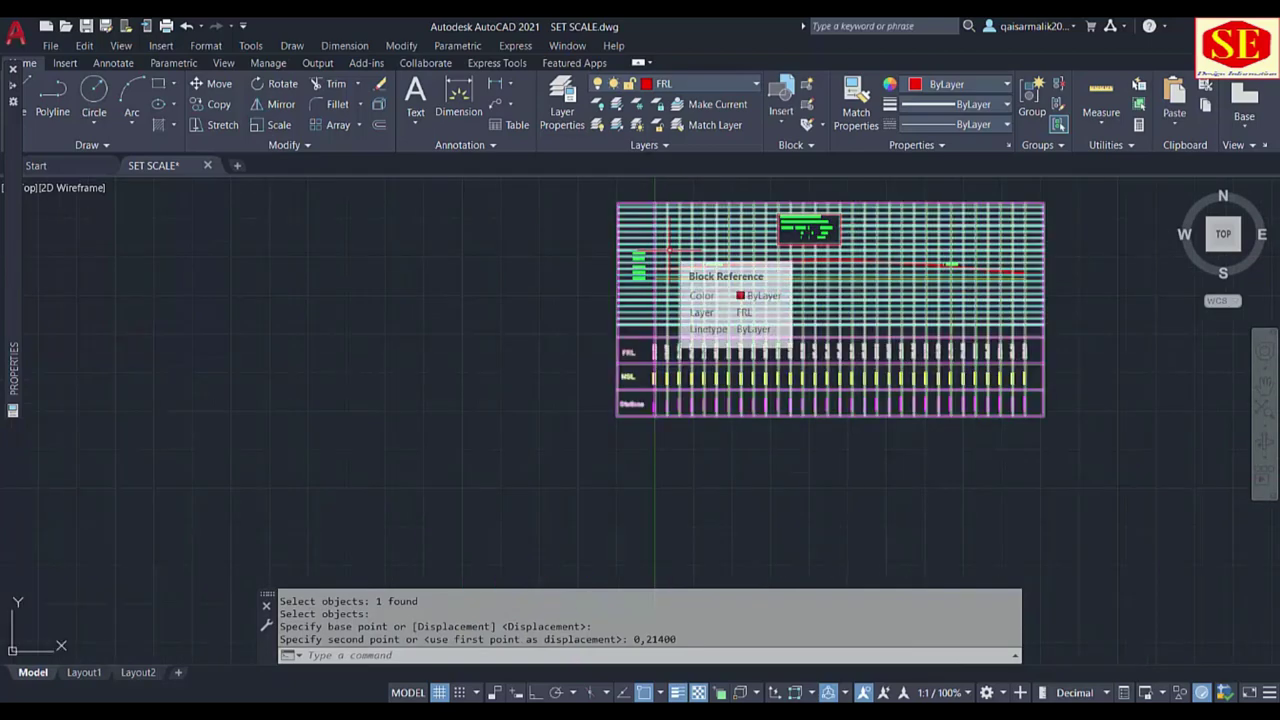
scroll(669, 252, down, 6)
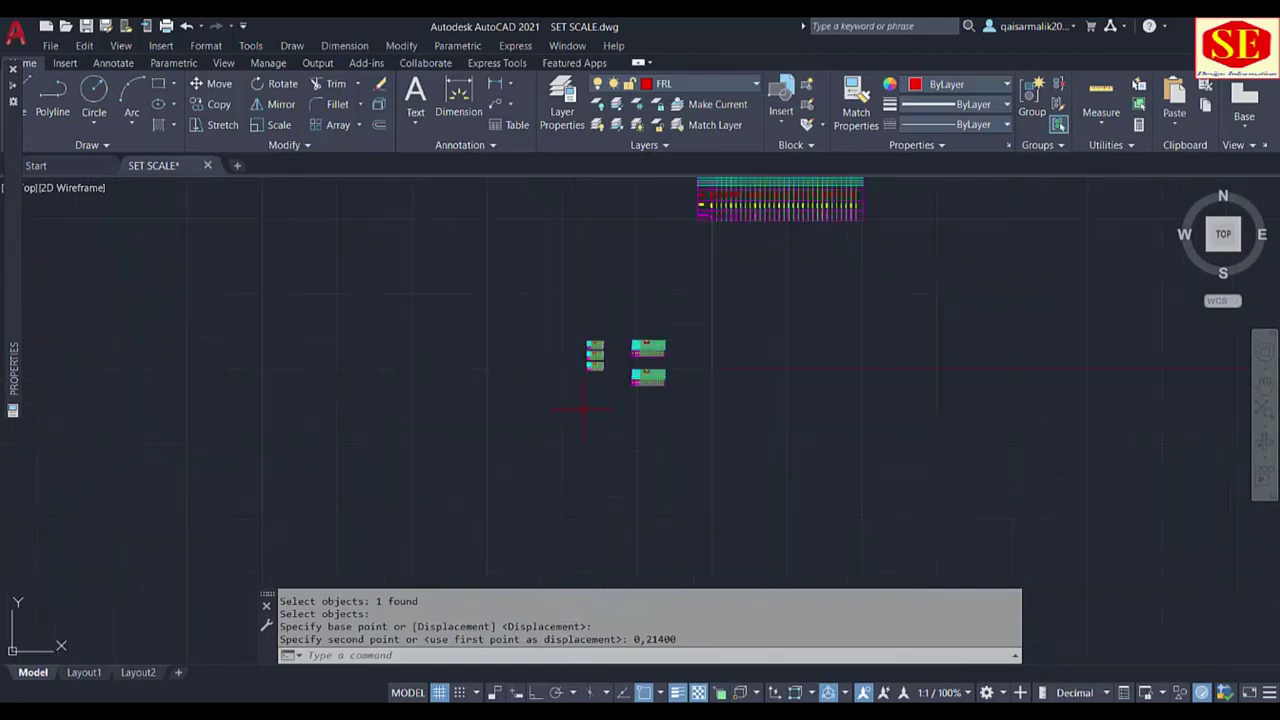
scroll(590, 335, up, 3)
scroll(600, 320, up, 4)
scroll(600, 315, up, 2)
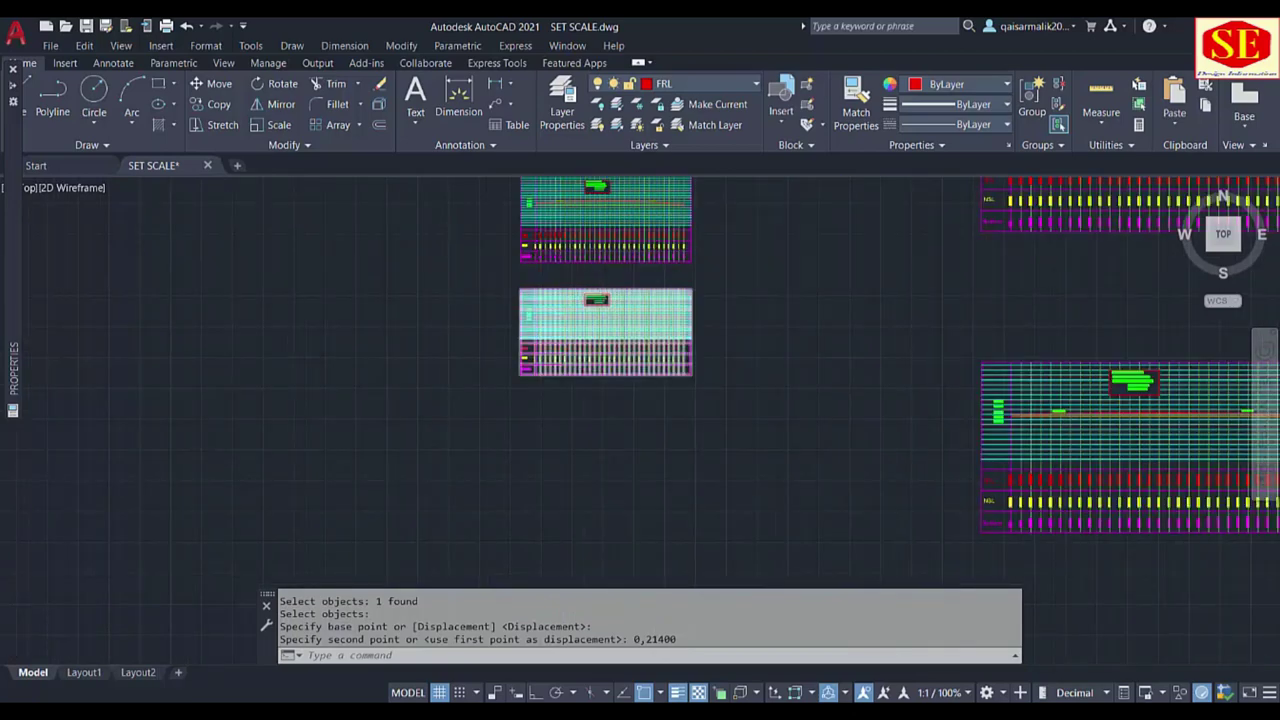
scroll(548, 301, up, 4)
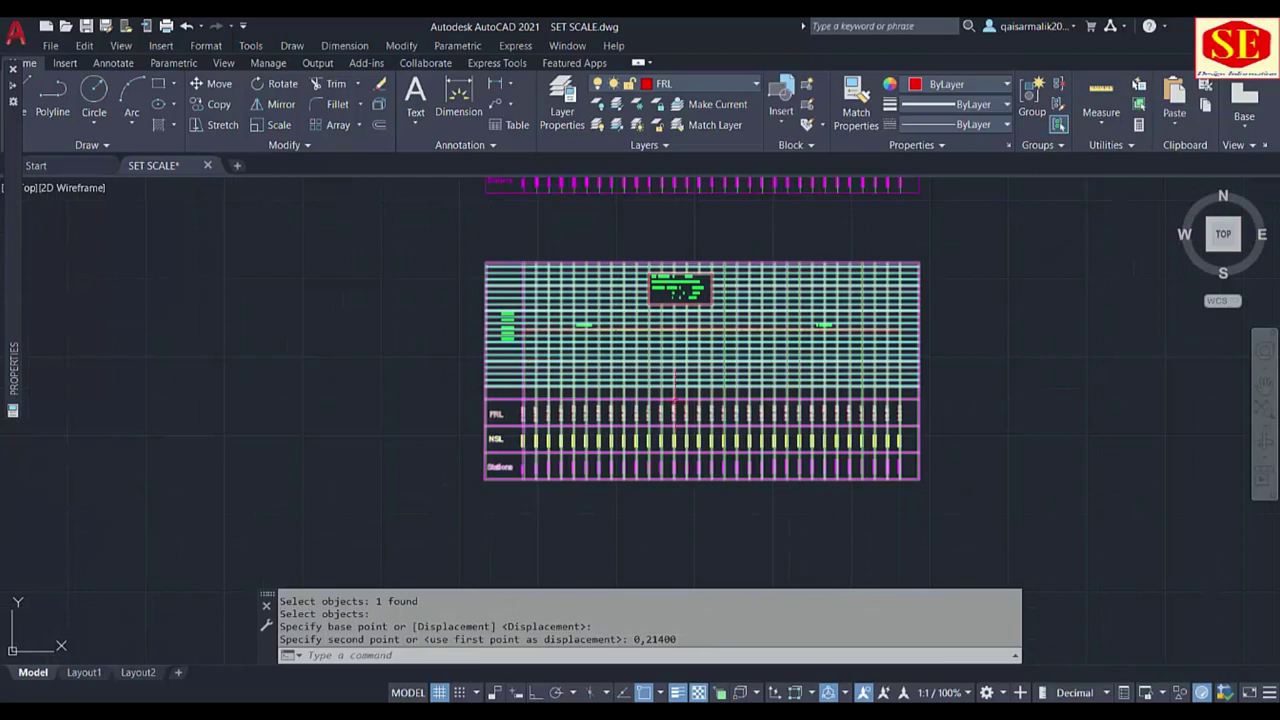
mouse_move(621, 313)
middle_down()
mouse_move(621, 399)
mouse_move(612, 312)
middle_up()
scroll(606, 338, up, 2)
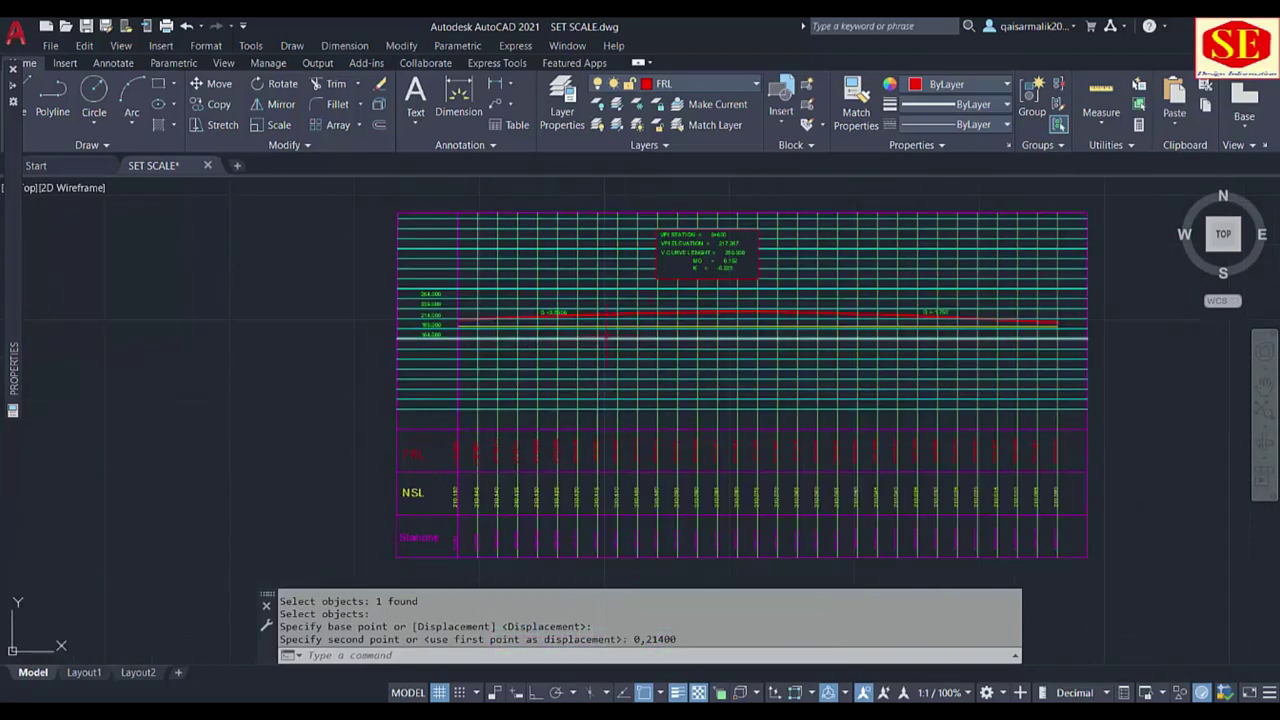
scroll(607, 336, down, 4)
middle_drag(620, 446, 604, 393)
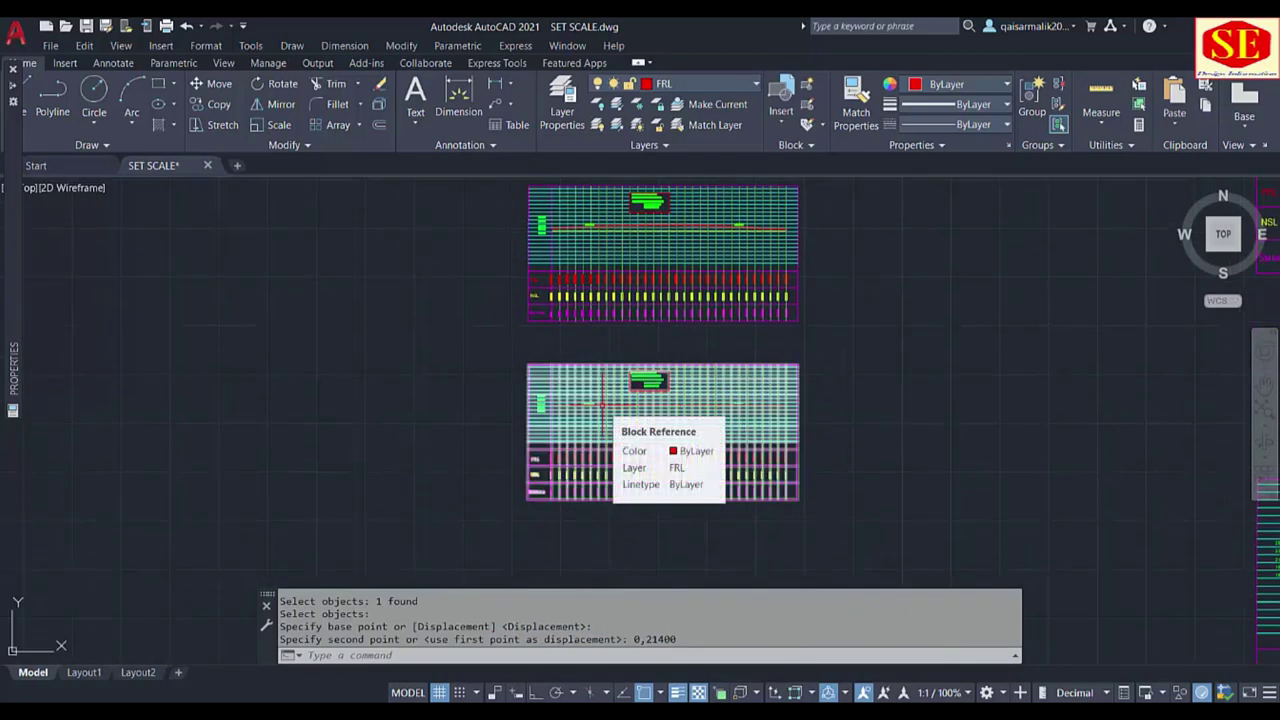
text(co)
key(Return)
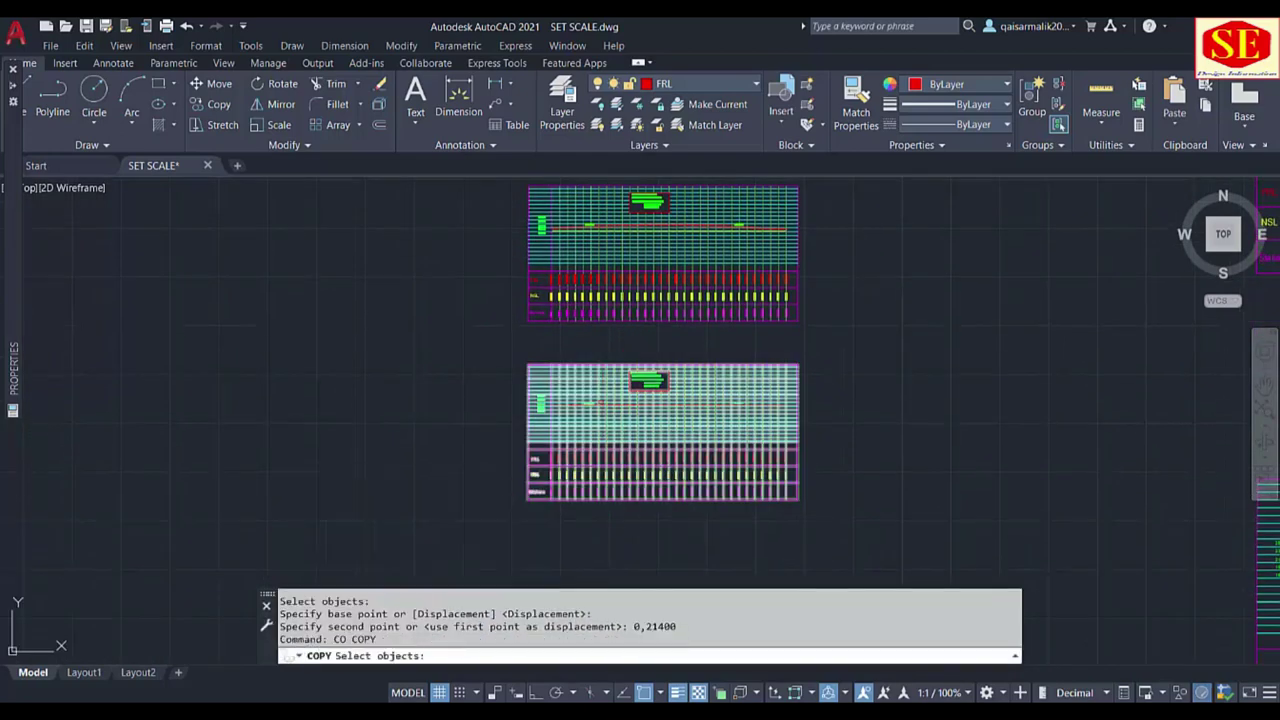
click(602, 404)
key(Return)
click(905, 392)
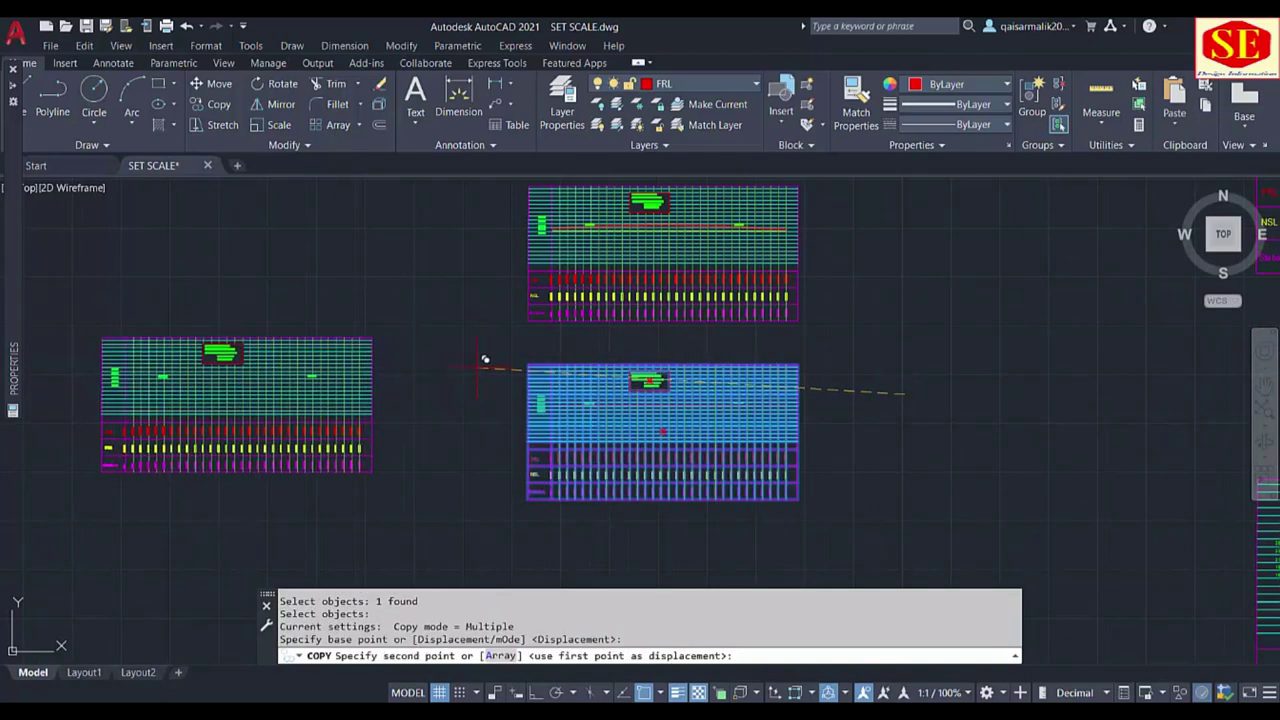
click(463, 348)
key(Escape)
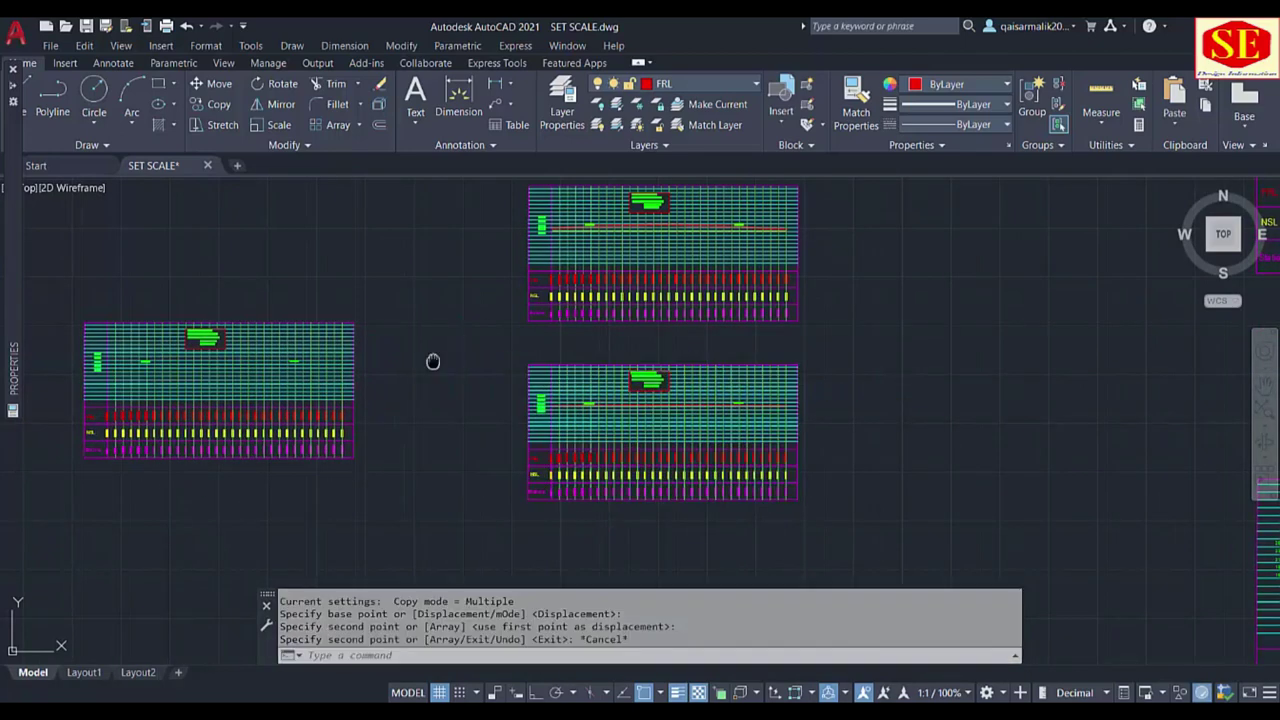
Zoom in to check the copied sheet's labels, then bring up the Excel scale workbook
middle_drag(433, 361, 501, 338)
scroll(755, 322, up, 2)
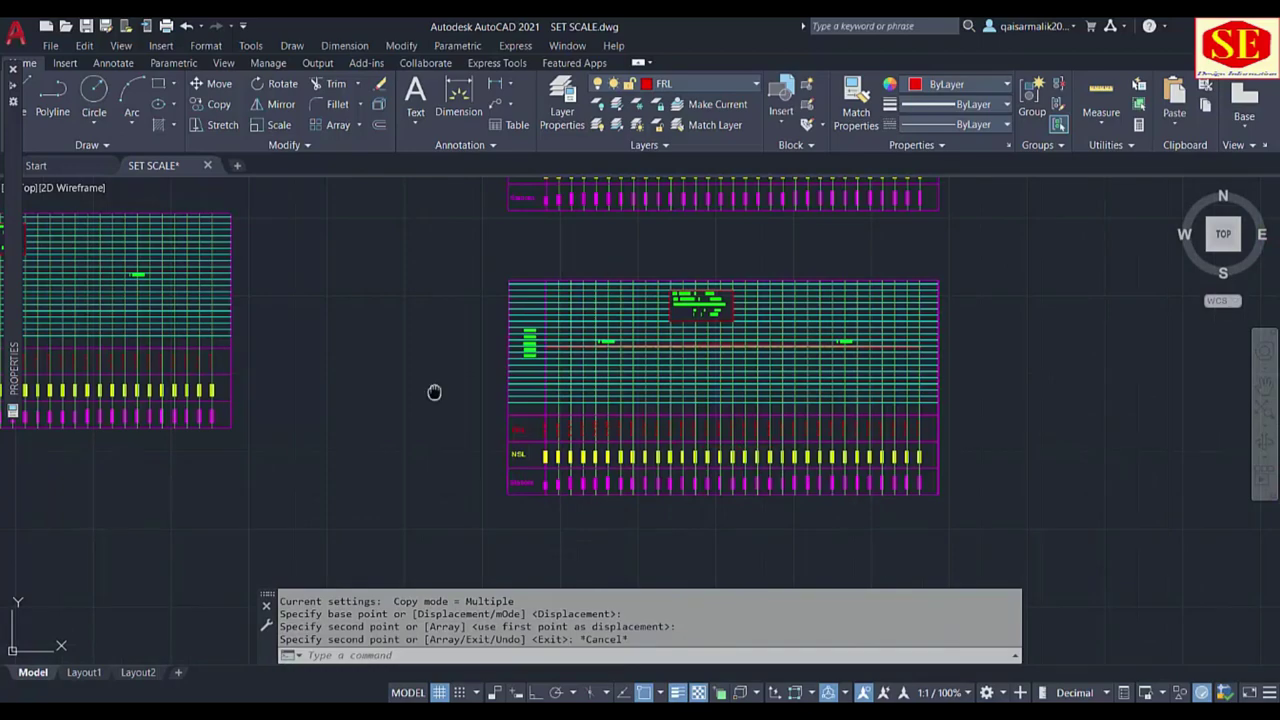
scroll(757, 320, up, 2)
scroll(497, 368, up, 2)
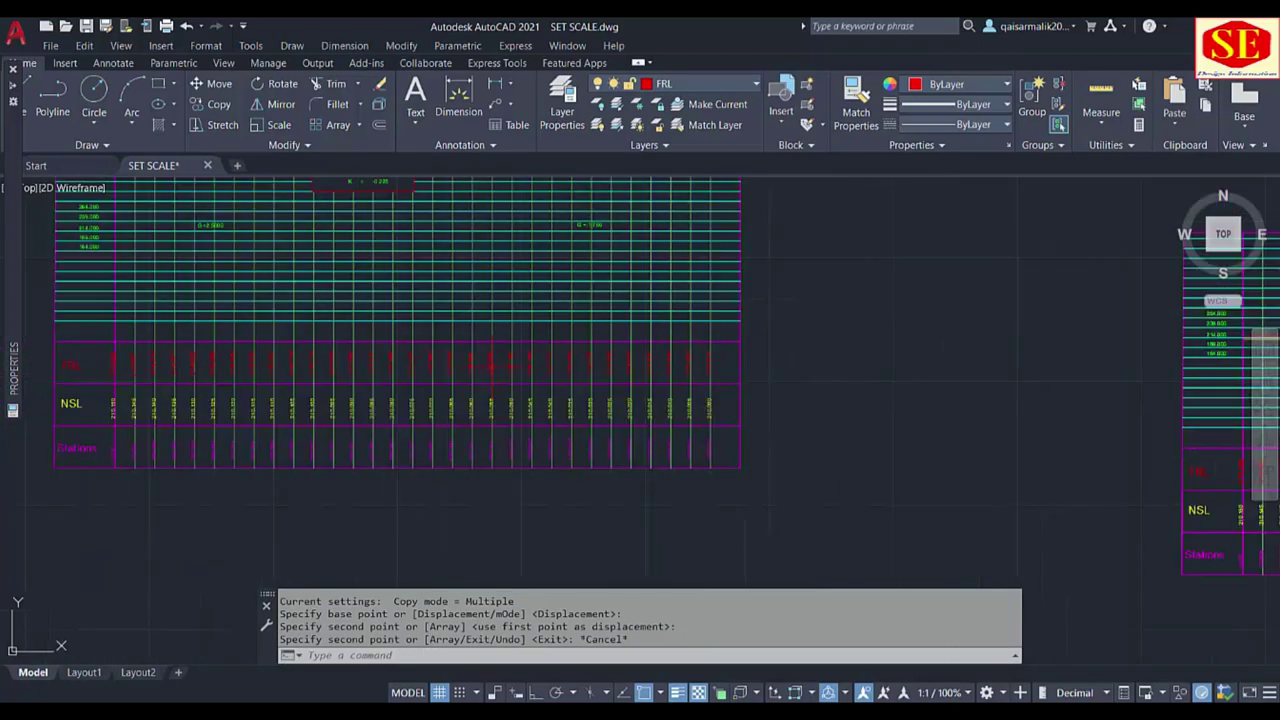
scroll(490, 360, up, 5)
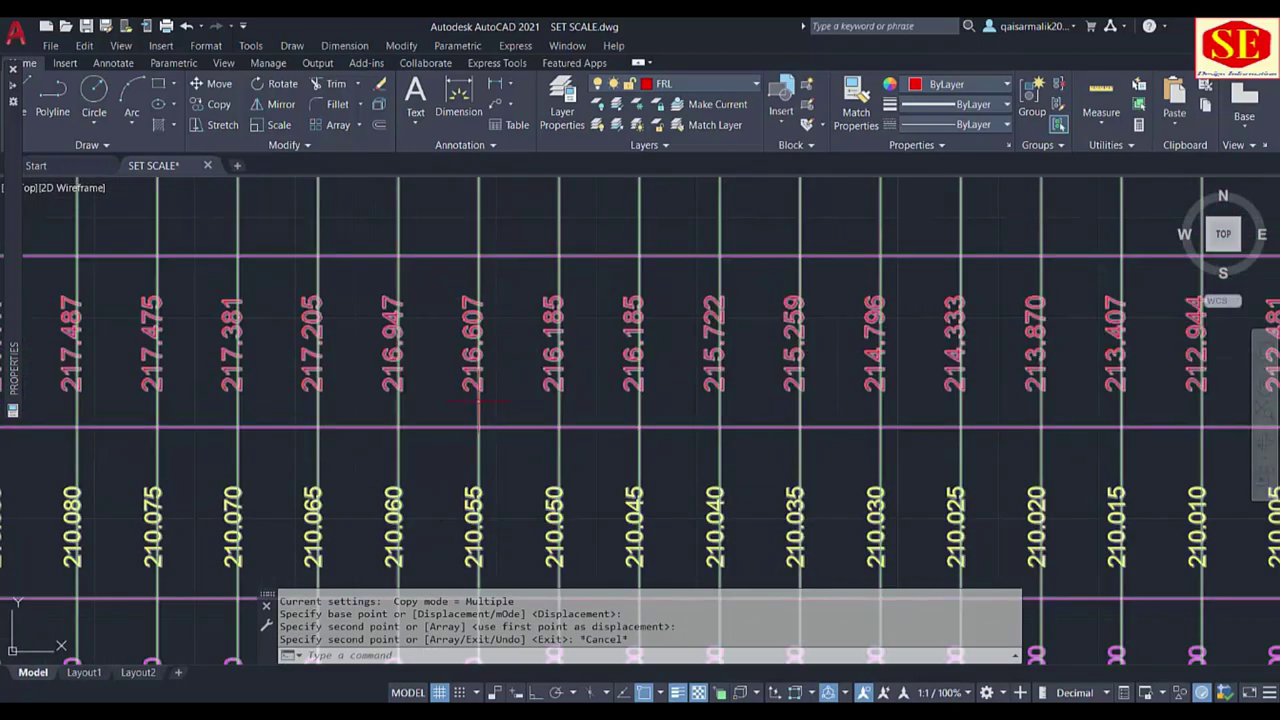
scroll(549, 296, down, 2)
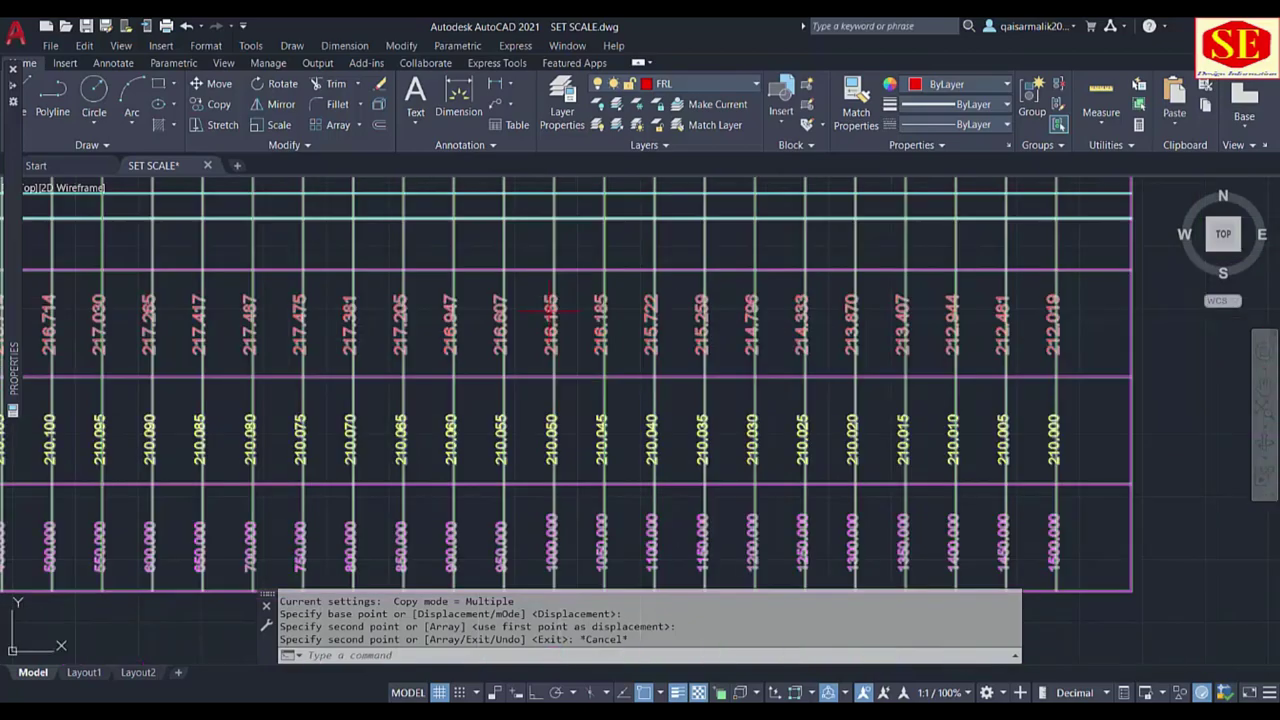
scroll(560, 370, up, 2)
scroll(563, 380, up, 2)
scroll(563, 380, down, 1)
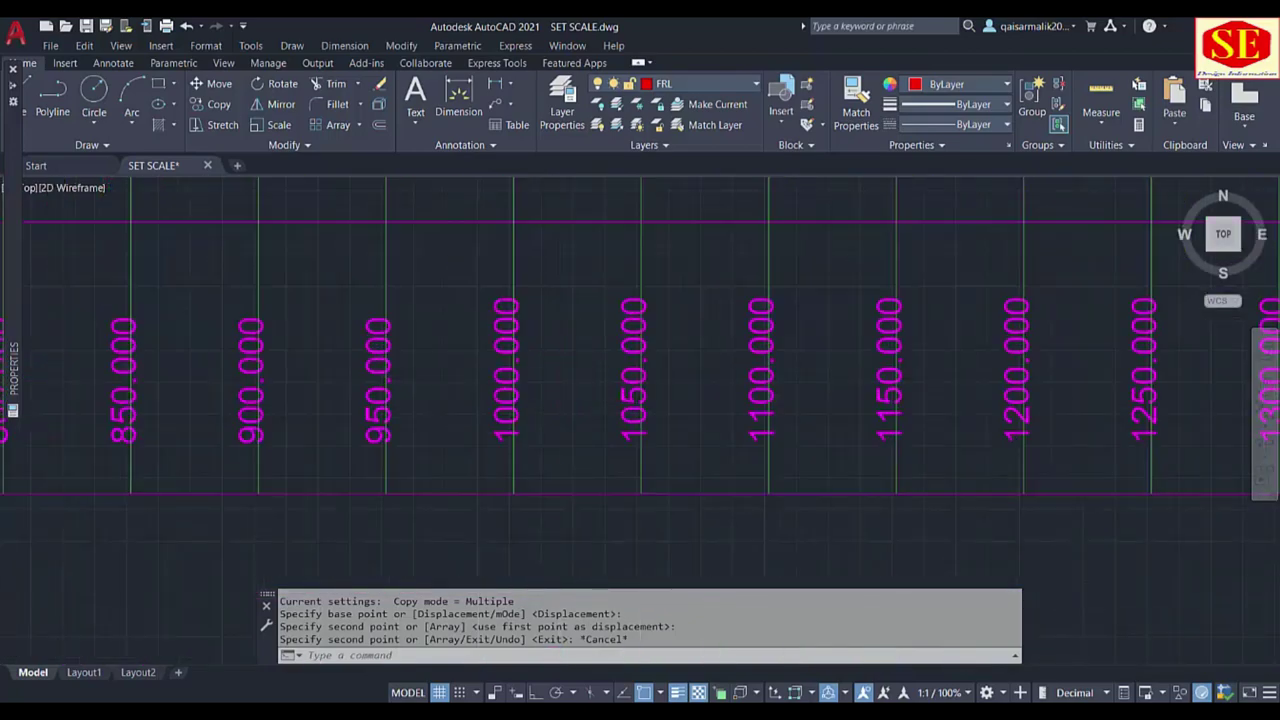
scroll(562, 385, down, 3)
scroll(560, 395, down, 3)
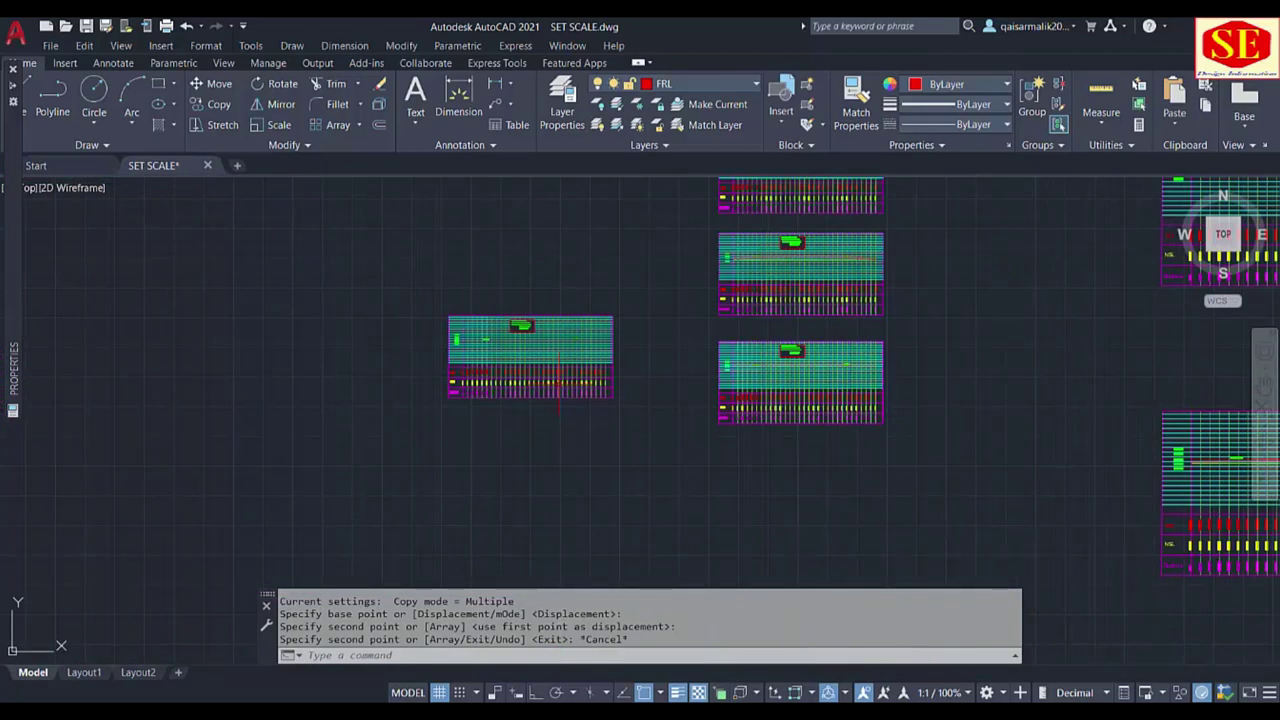
scroll(559, 385, up, 3)
scroll(558, 385, up, 2)
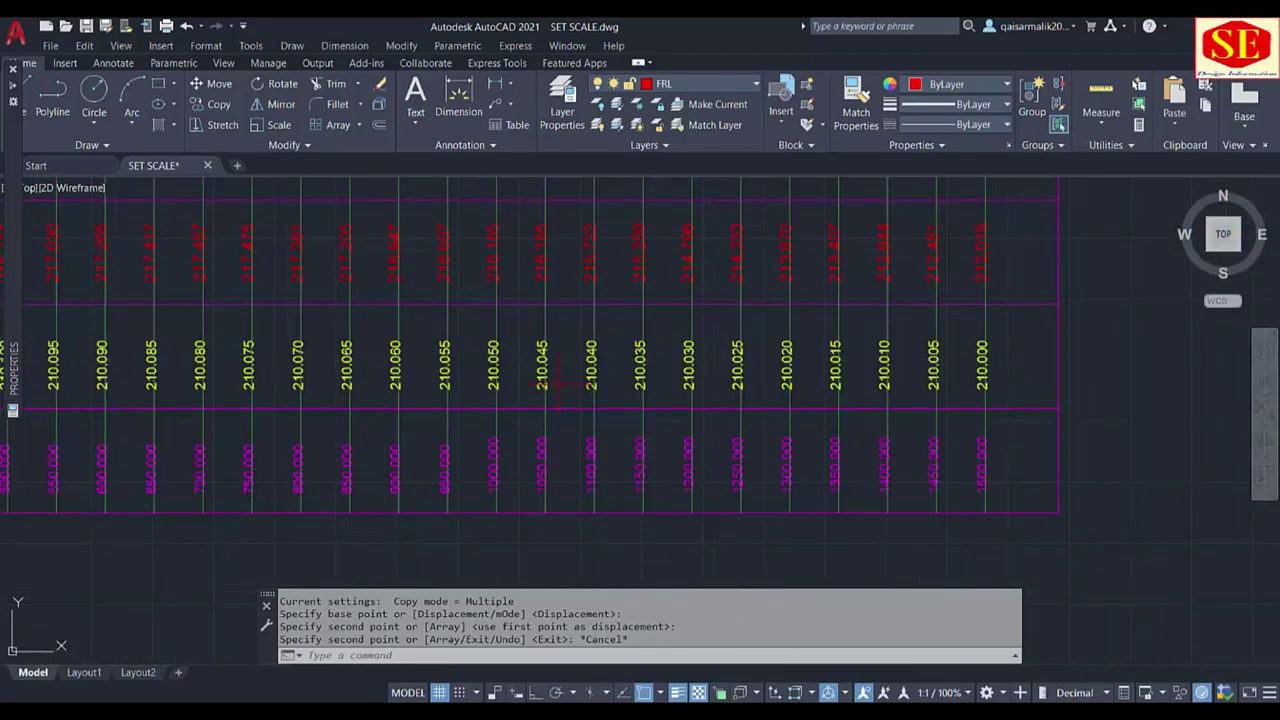
scroll(558, 383, down, 5)
middle_drag(380, 327, 420, 425)
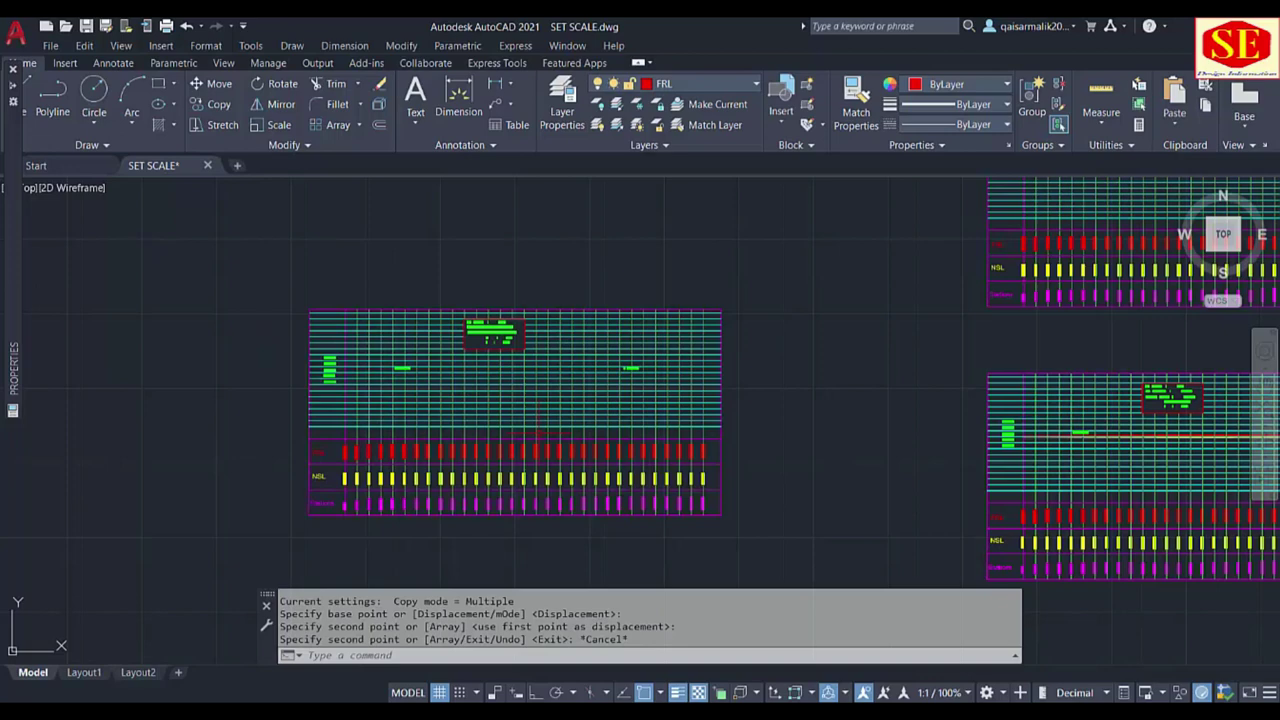
scroll(538, 425, up, 2)
scroll(520, 400, up, 2)
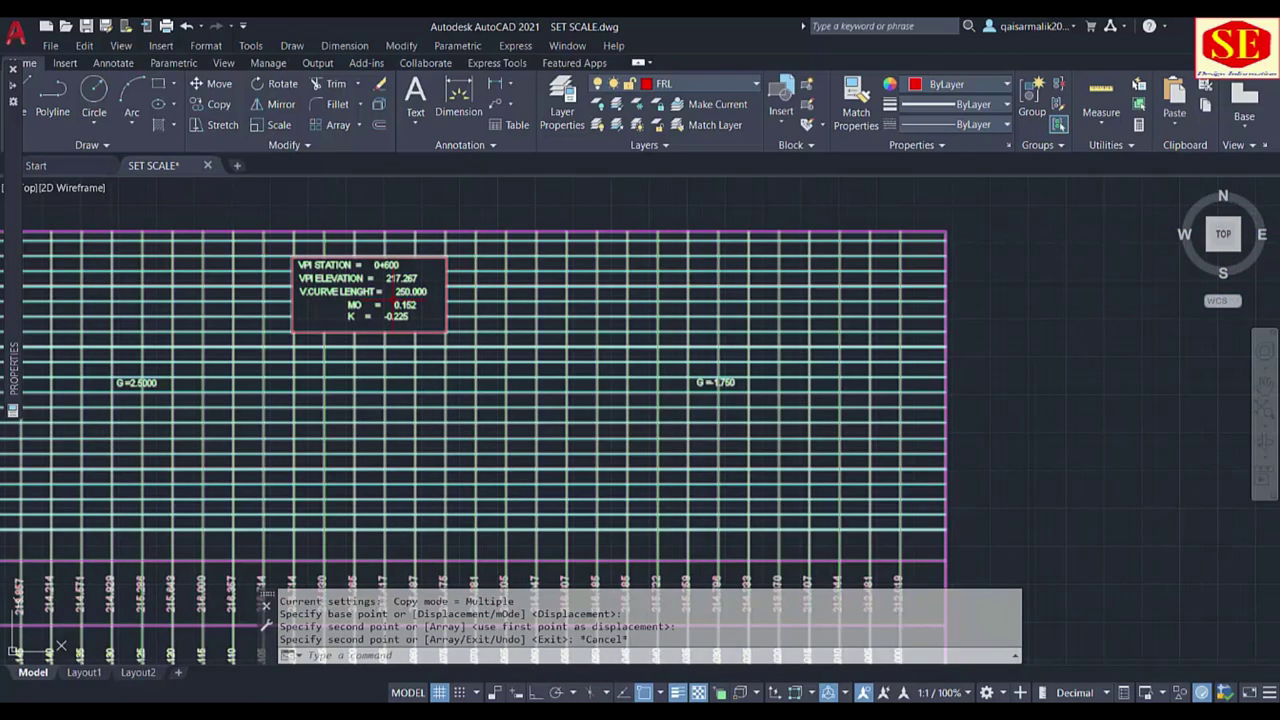
scroll(655, 336, up, 4)
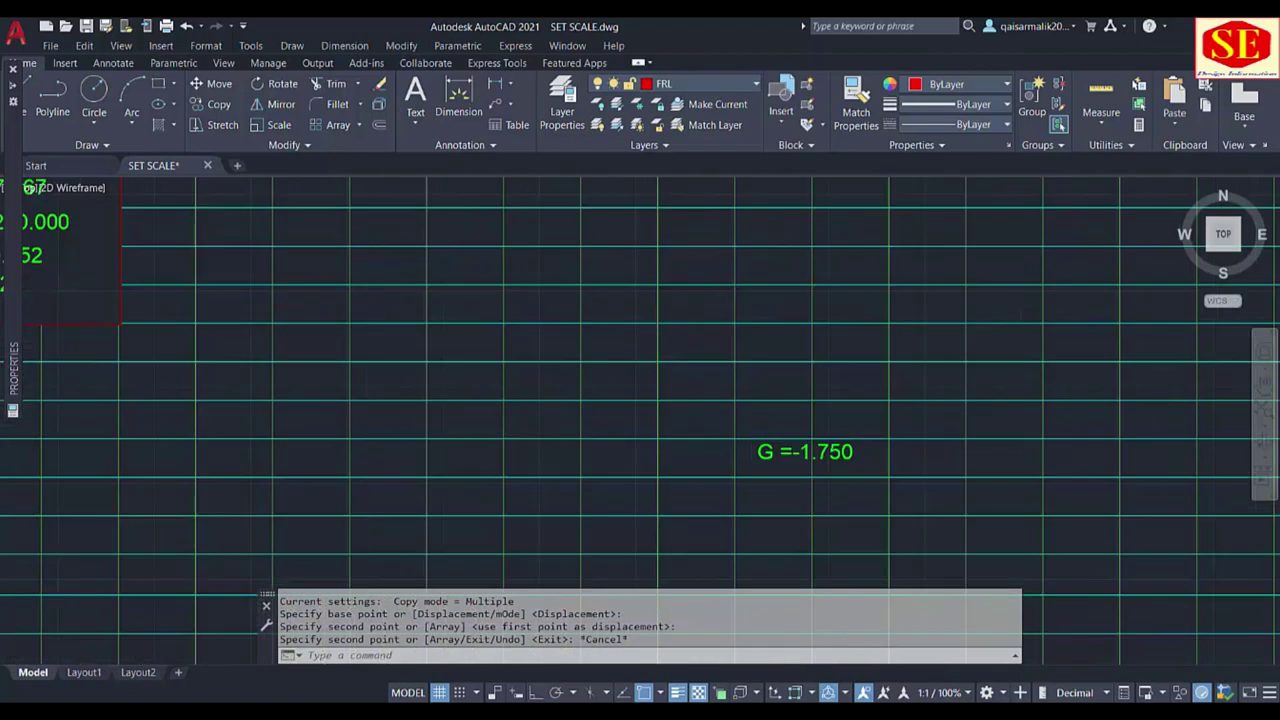
scroll(655, 336, down, 6)
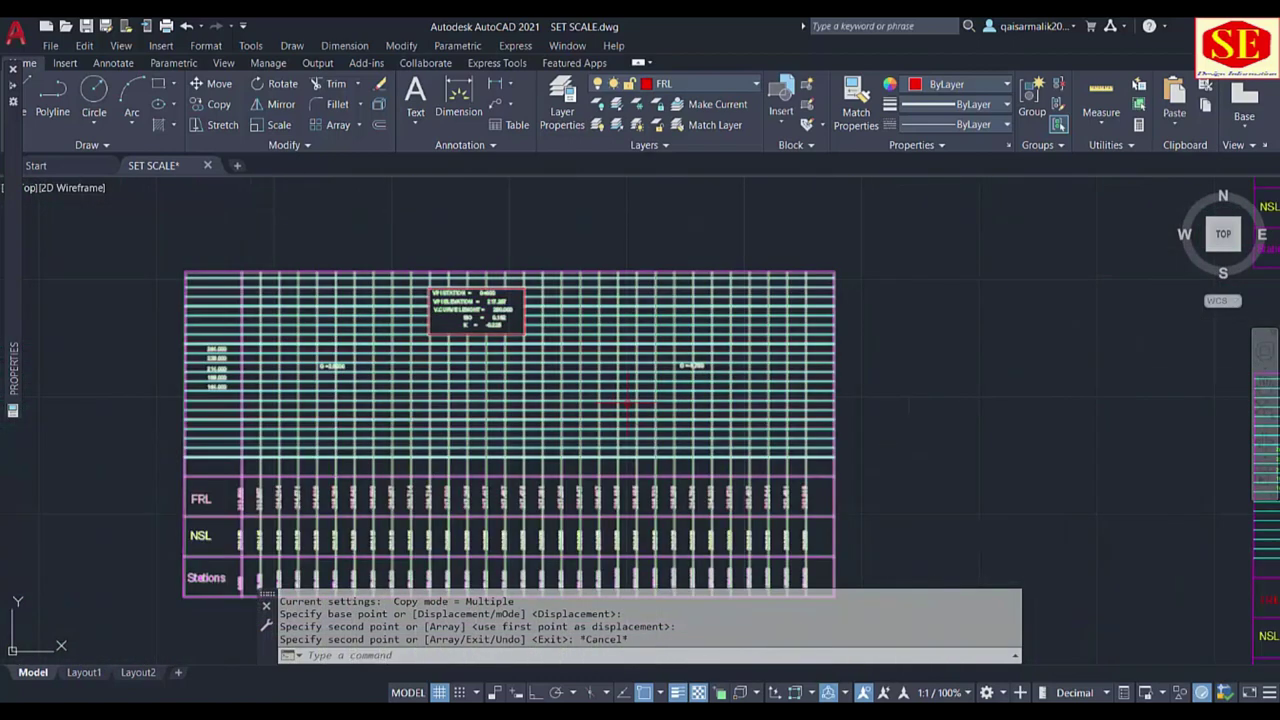
scroll(624, 312, down, 4)
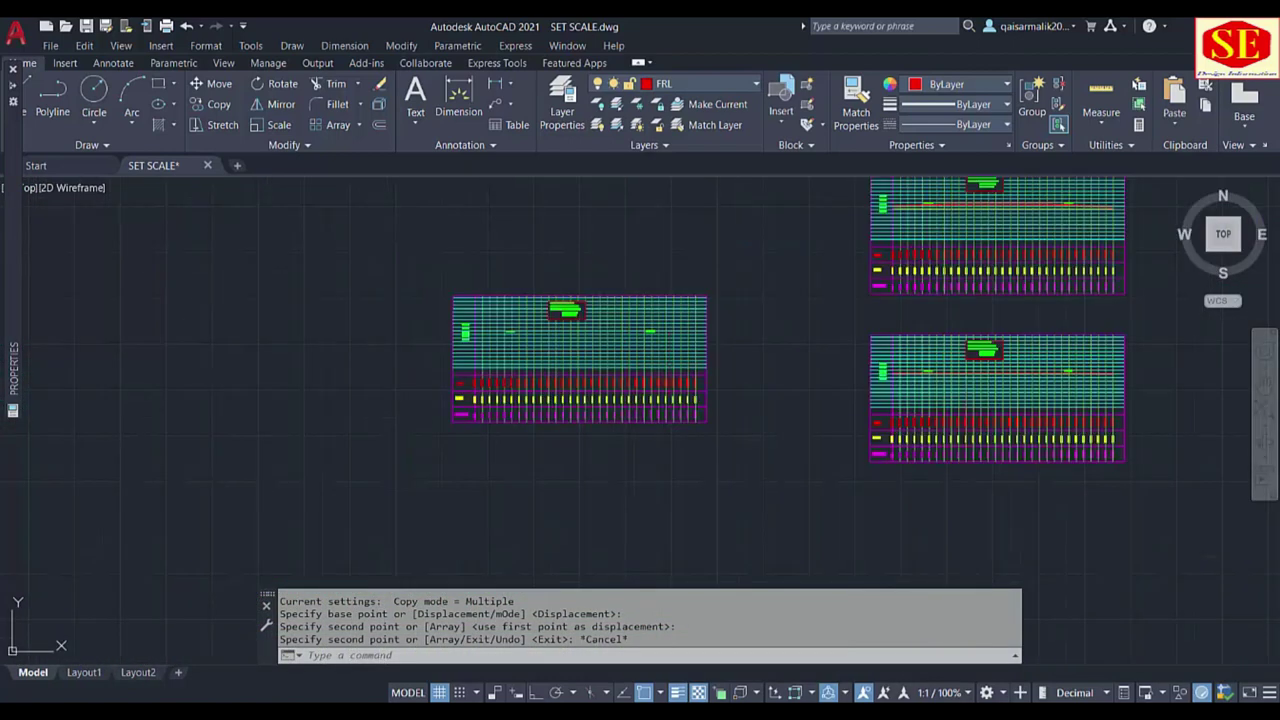
scroll(988, 424, up, 3)
key(alt+Tab)
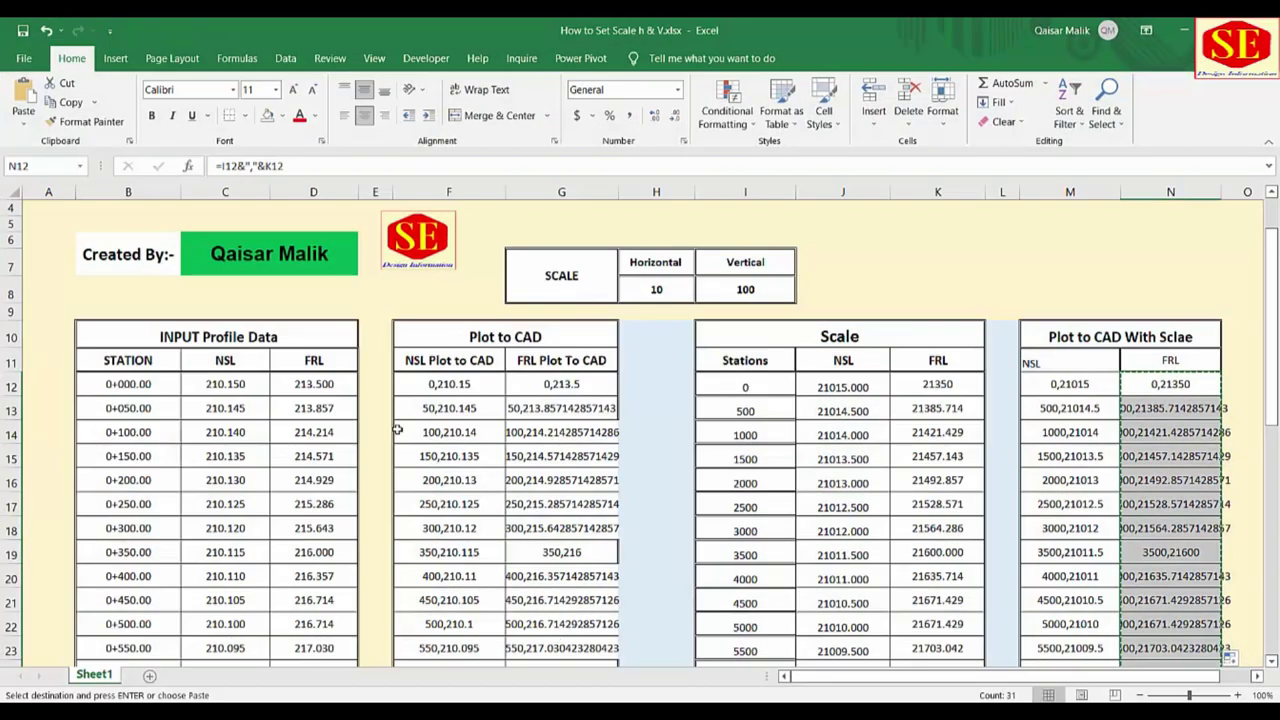
Select the first NSL Plot to CAD value, then inspect the profile grid in AutoCAD
click(463, 390)
key(alt+Tab)
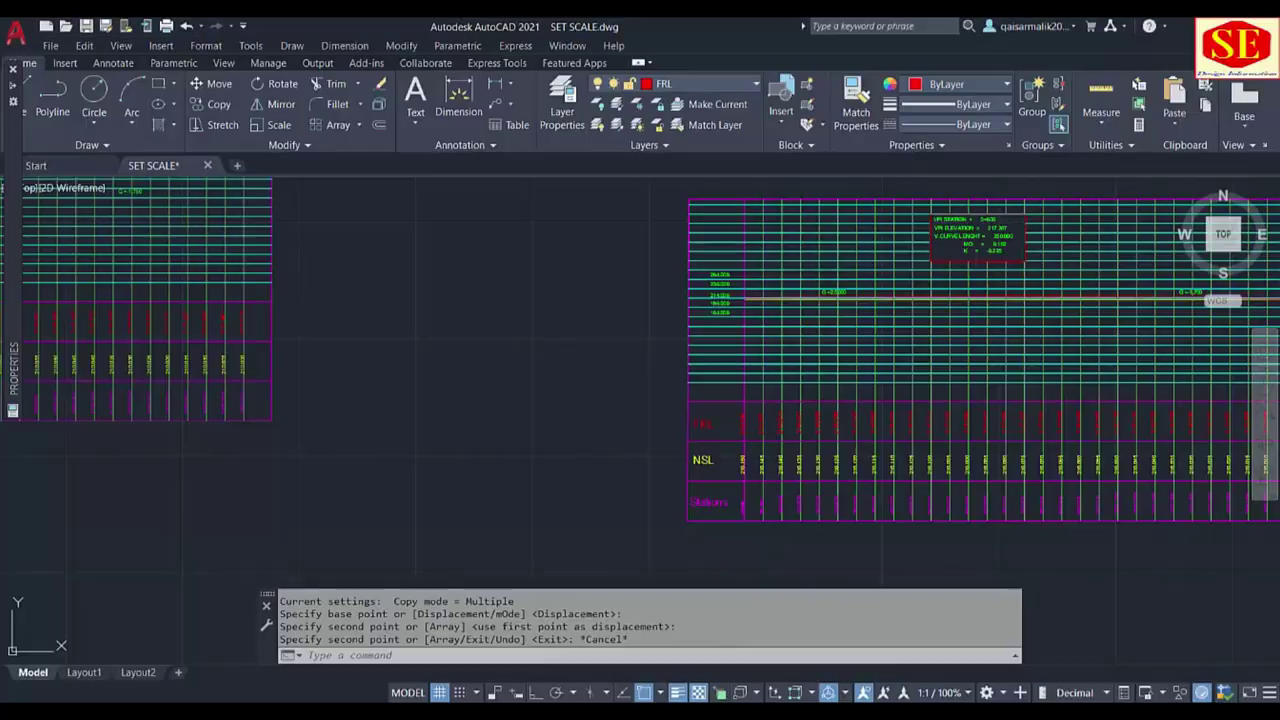
scroll(551, 298, down, 3)
scroll(644, 364, up, 4)
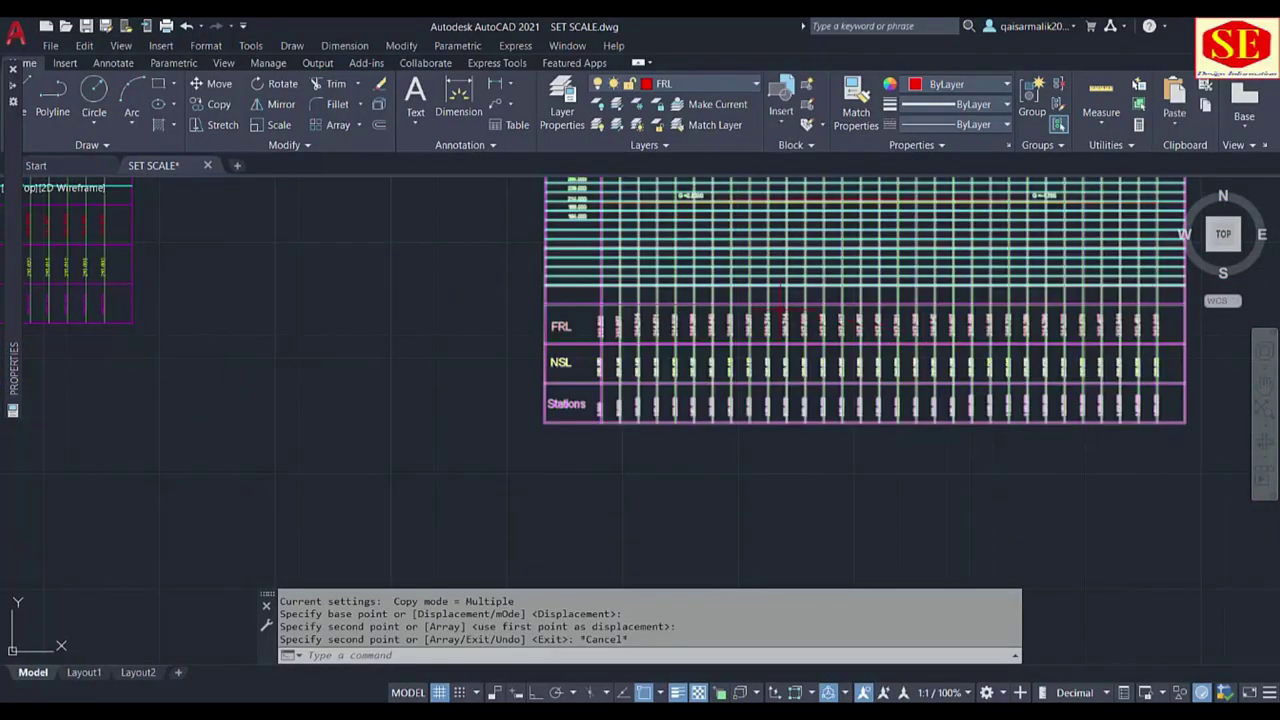
middle_drag(775, 317, 735, 458)
scroll(759, 278, up, 4)
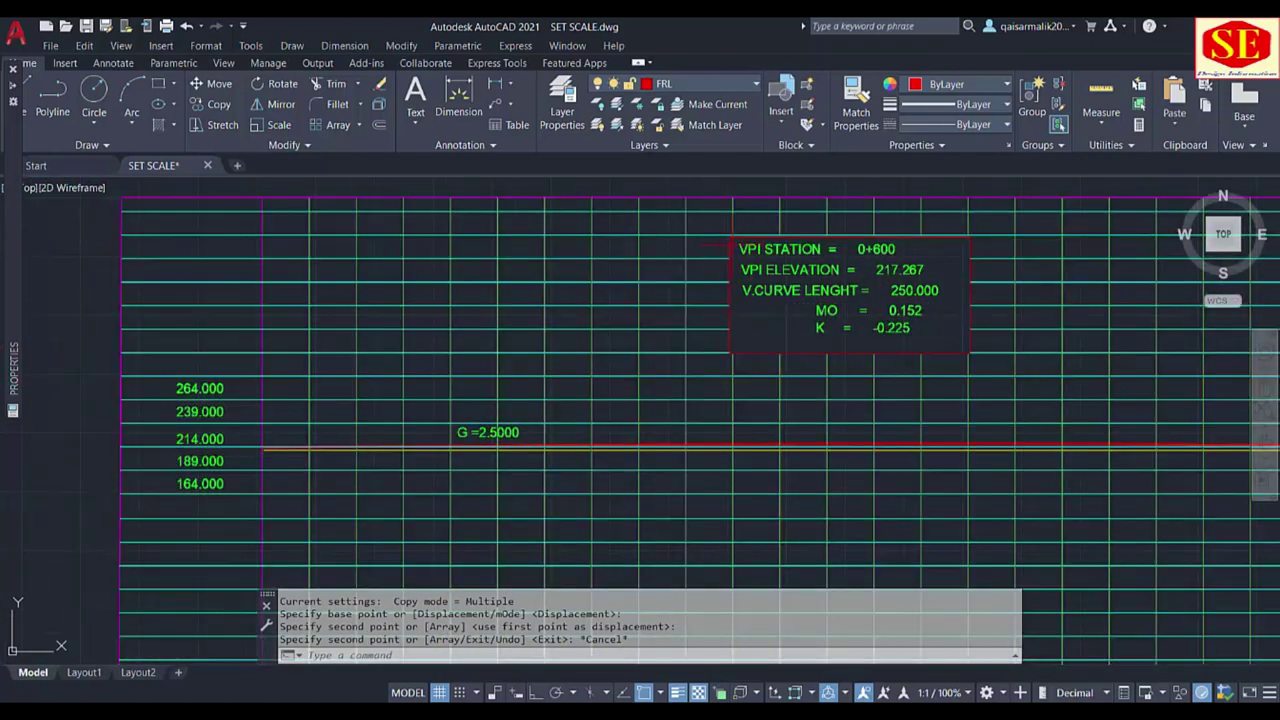
scroll(801, 253, down, 2)
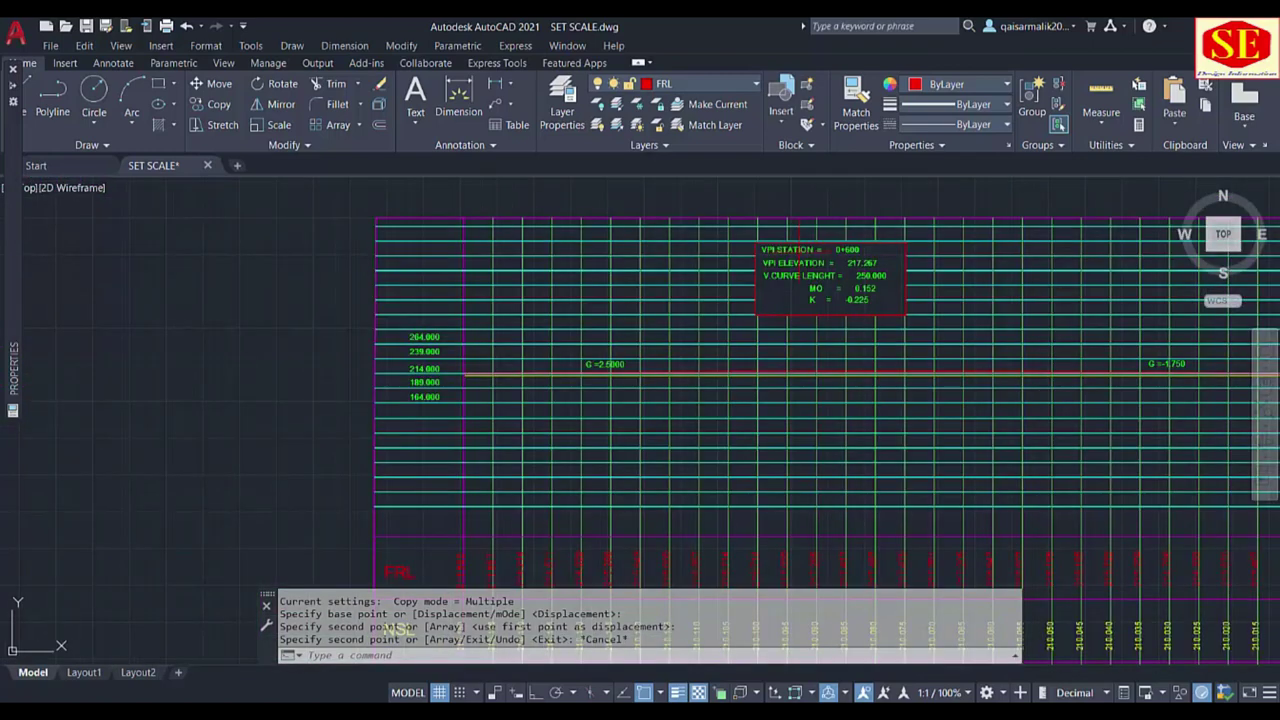
scroll(459, 346, up, 4)
scroll(284, 385, down, 2)
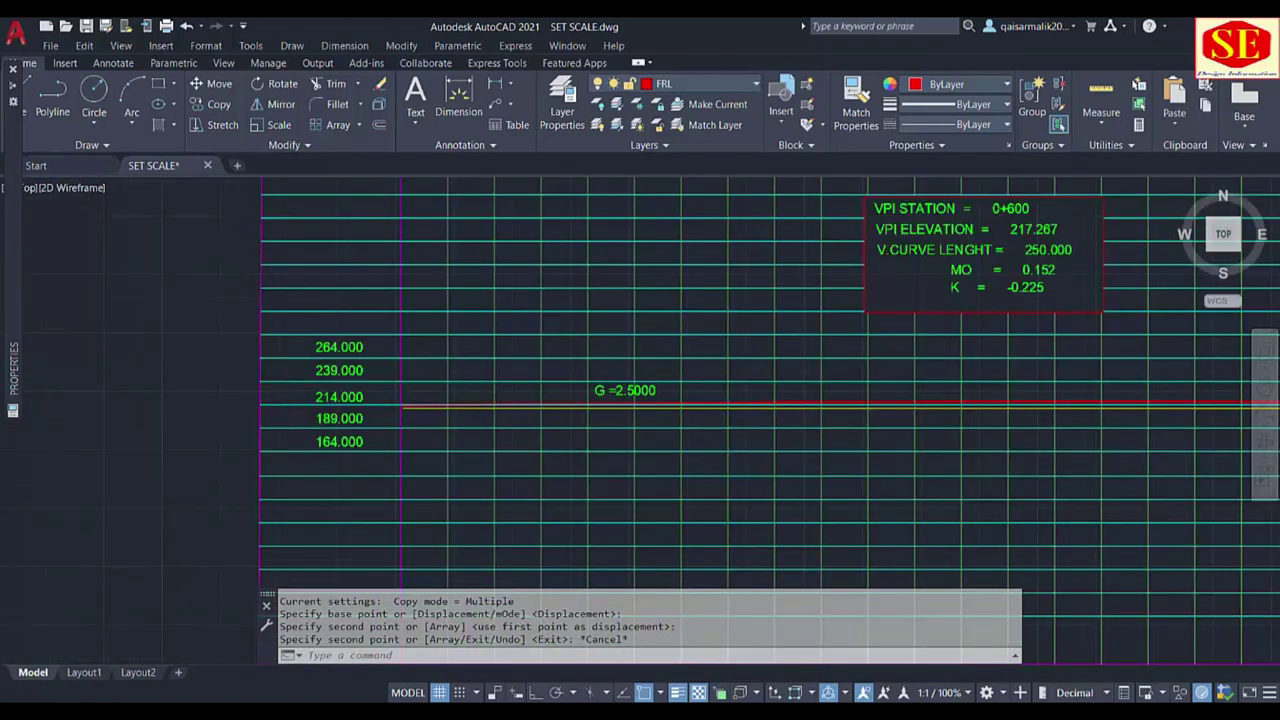
scroll(284, 385, down, 2)
scroll(716, 355, down, 6)
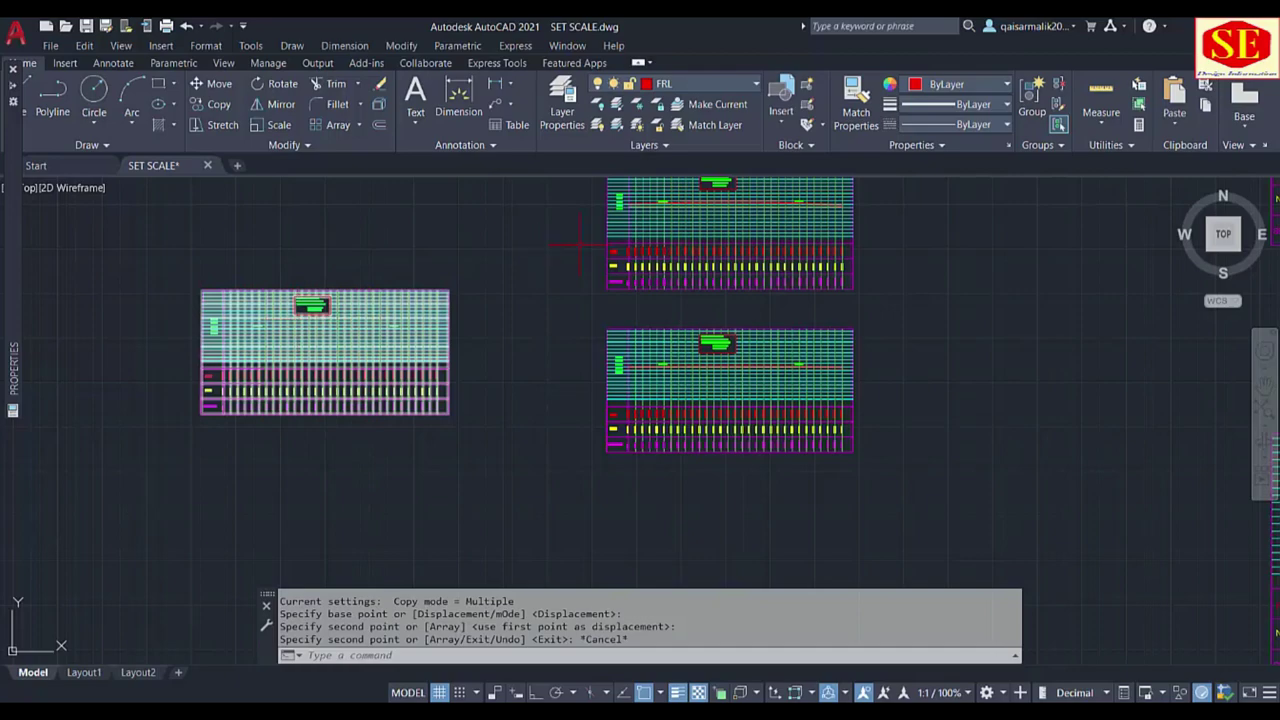
Pan across the profile sheets to check the G labels and VPI box, then return to Excel
mouse_move(589, 227)
middle_down()
mouse_move(418, 463)
mouse_move(773, 413)
mouse_move(680, 505)
middle_up()
scroll(418, 463, down, 4)
scroll(418, 463, up, 3)
scroll(845, 298, up, 6)
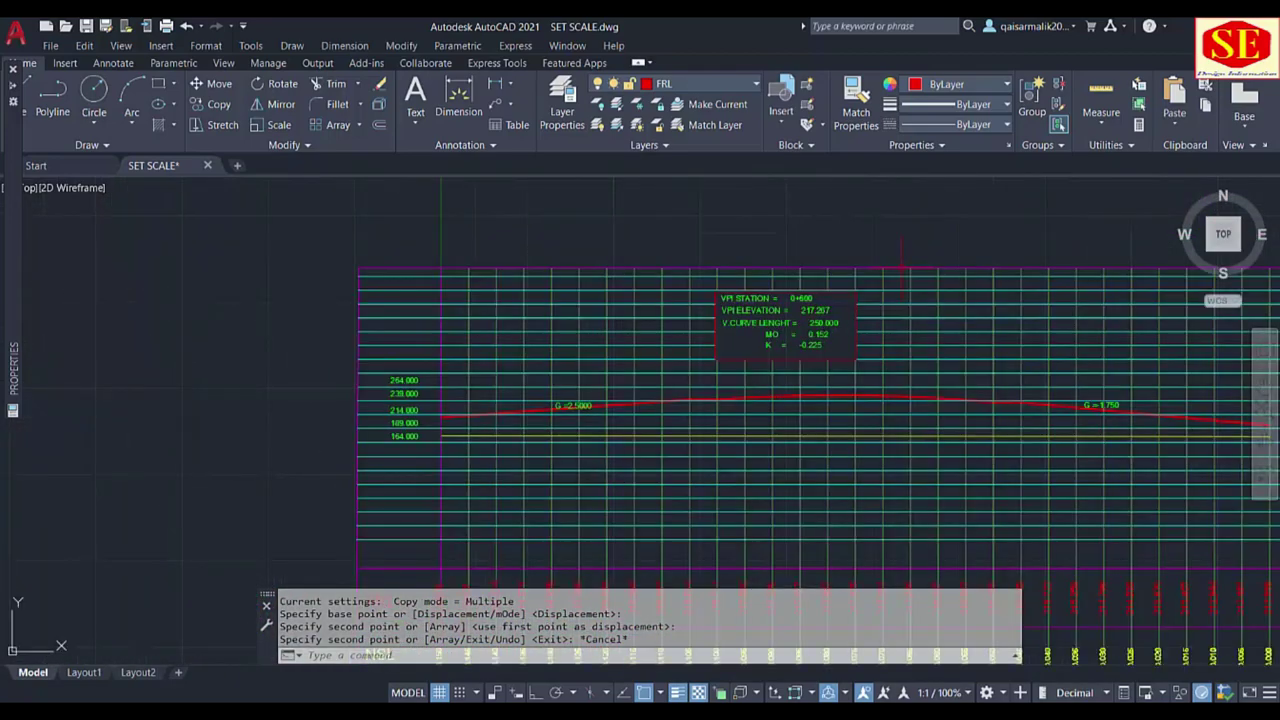
key(alt+Tab)
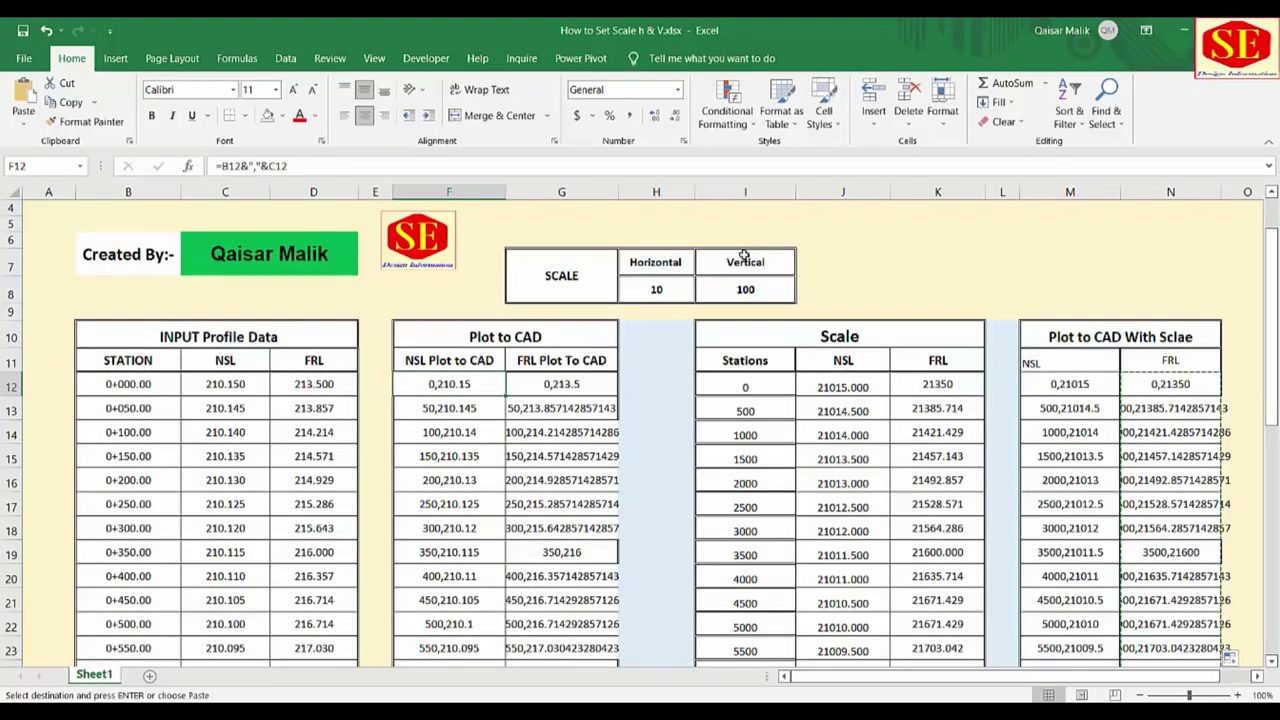
Check the vertical scale value 100 and the FRL formula in cell N12
click(745, 289)
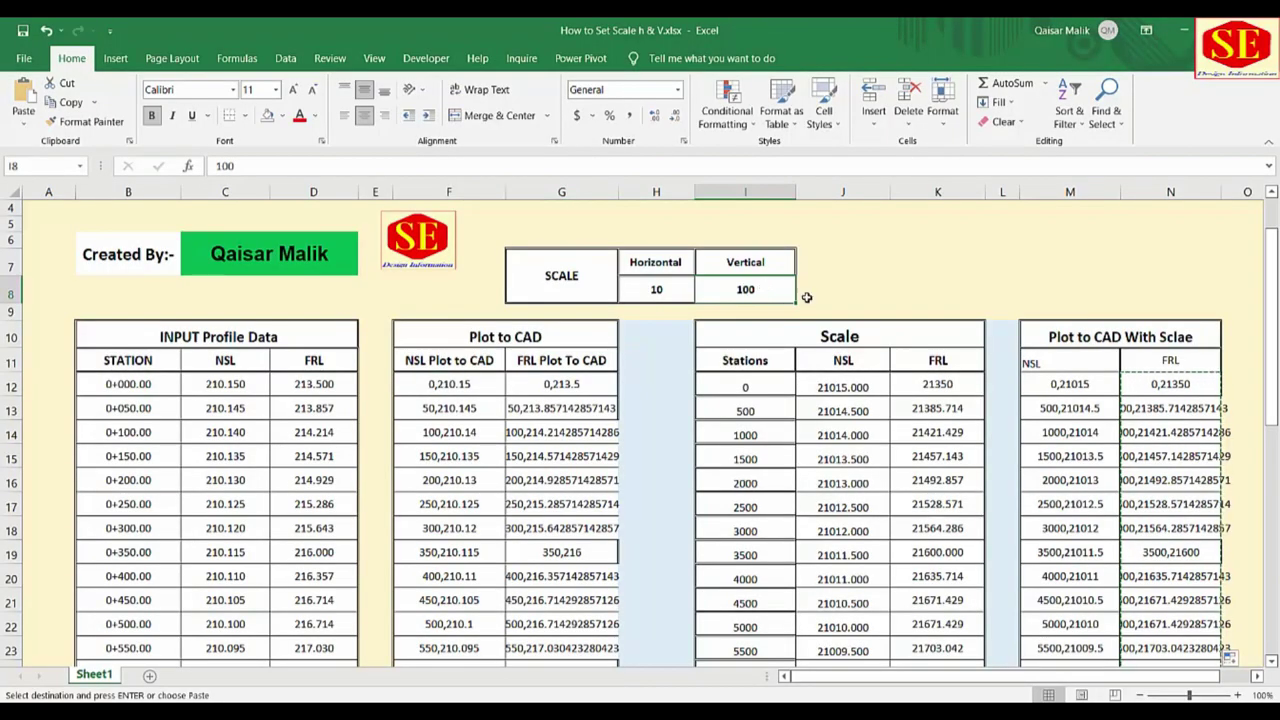
click(1075, 384)
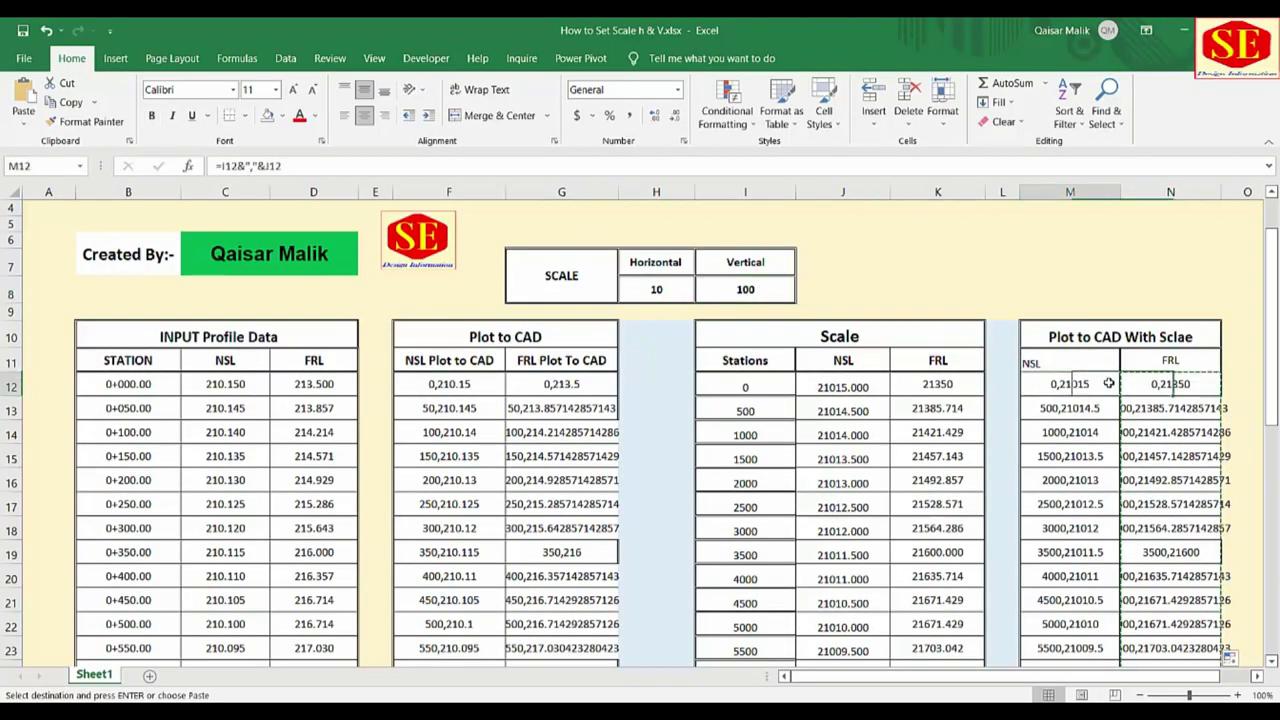
click(1150, 383)
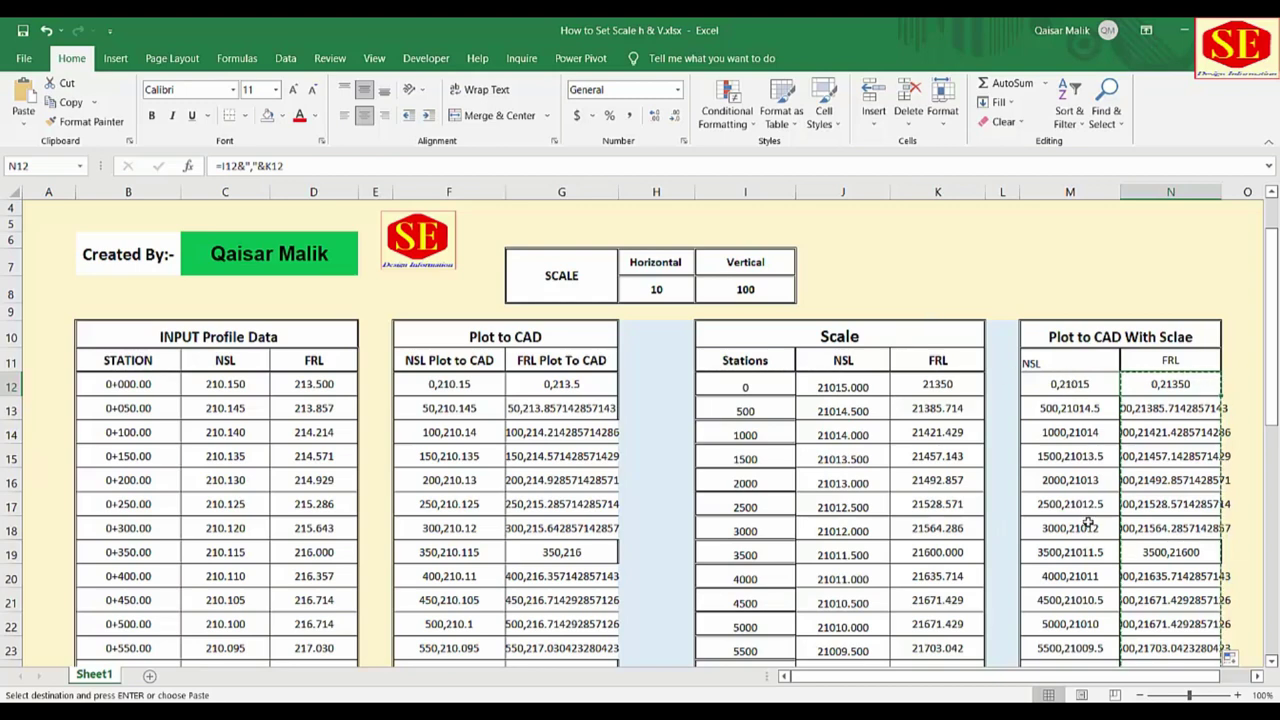
Centre-align the NSL heading in cell M11
click(1055, 369)
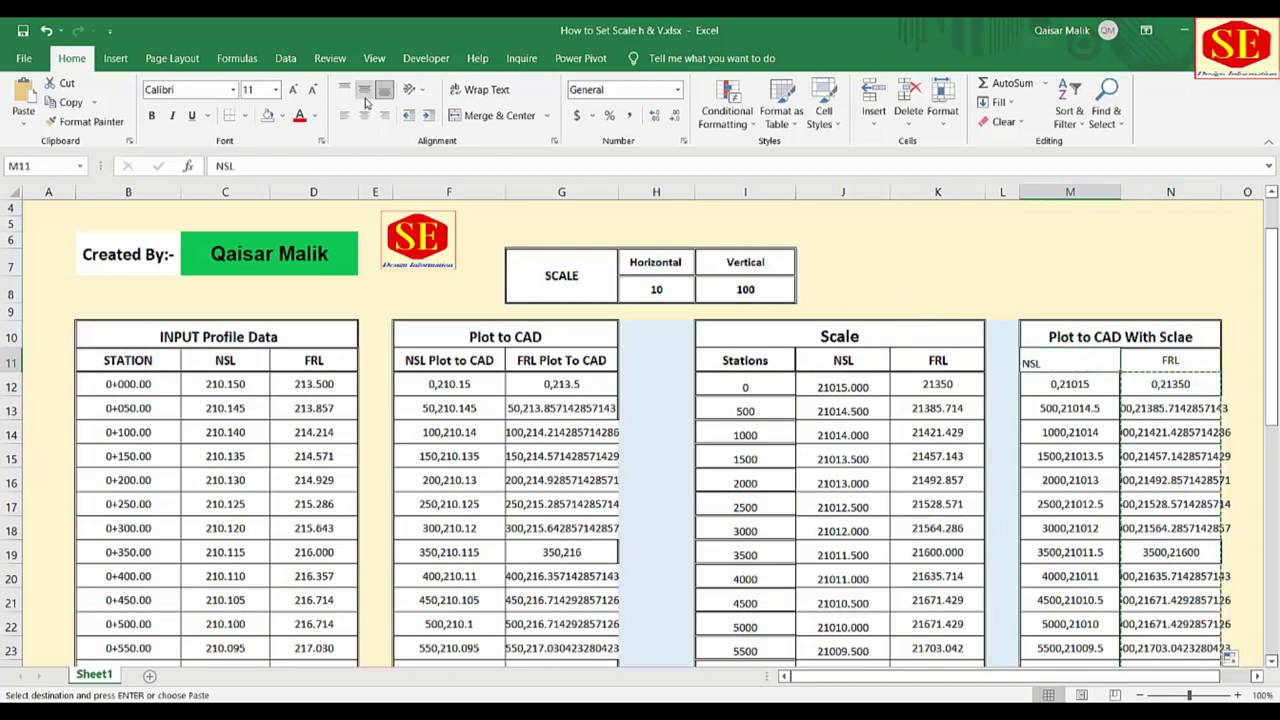
key(Escape)
click(365, 116)
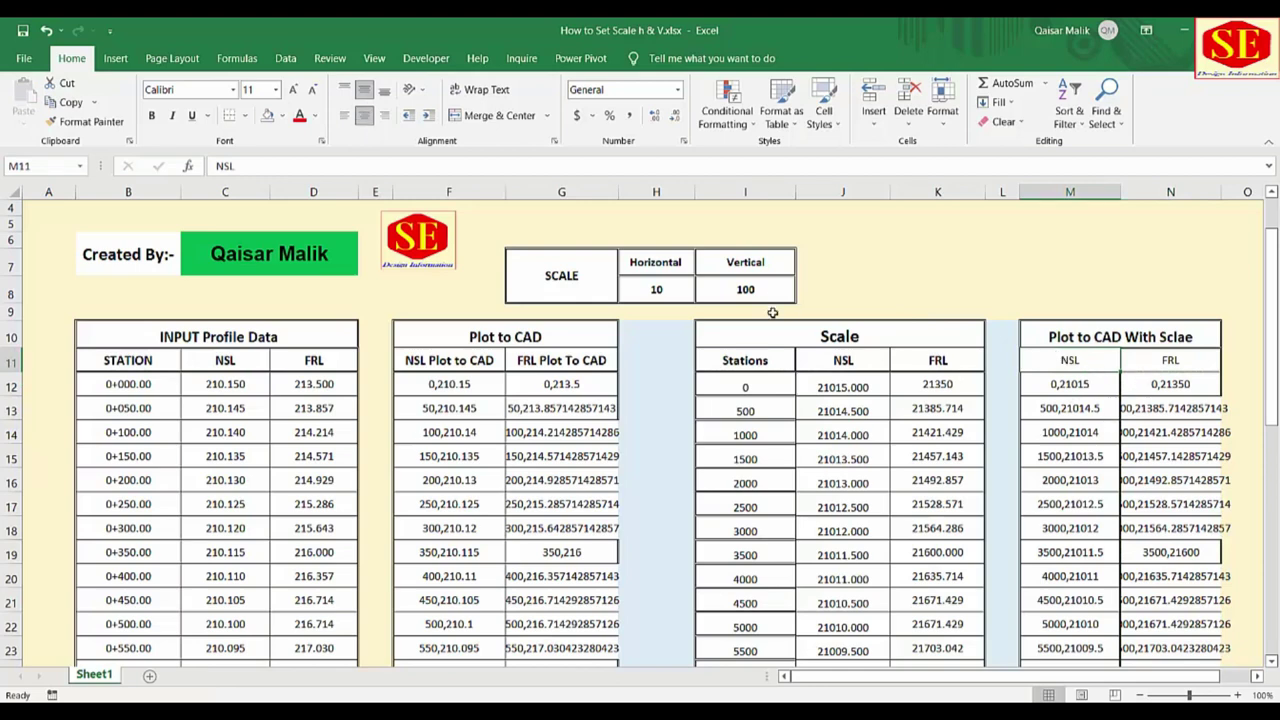
scroll(271, 401, down, 5)
Pan and zoom across the profile sheets and the full-size grade curve, then return to Excel
scroll(271, 401, down, 4)
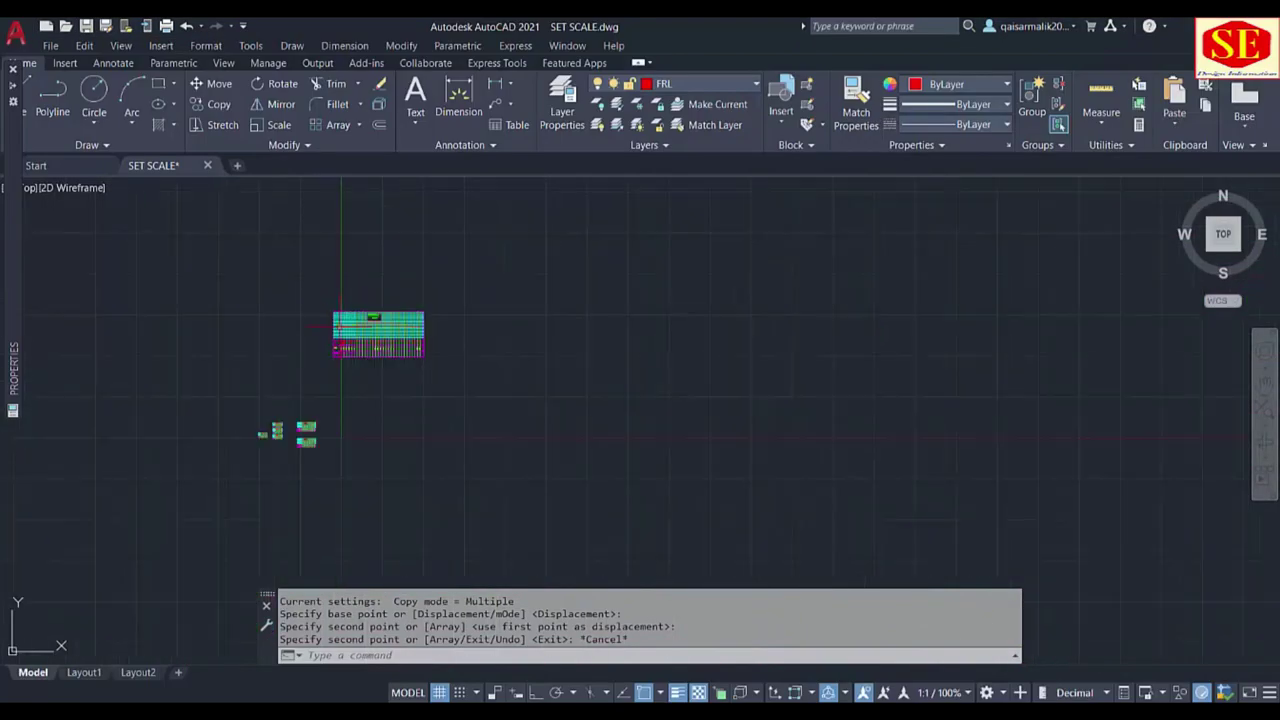
middle_drag(271, 401, 446, 343)
scroll(446, 343, up, 3)
scroll(470, 485, up, 3)
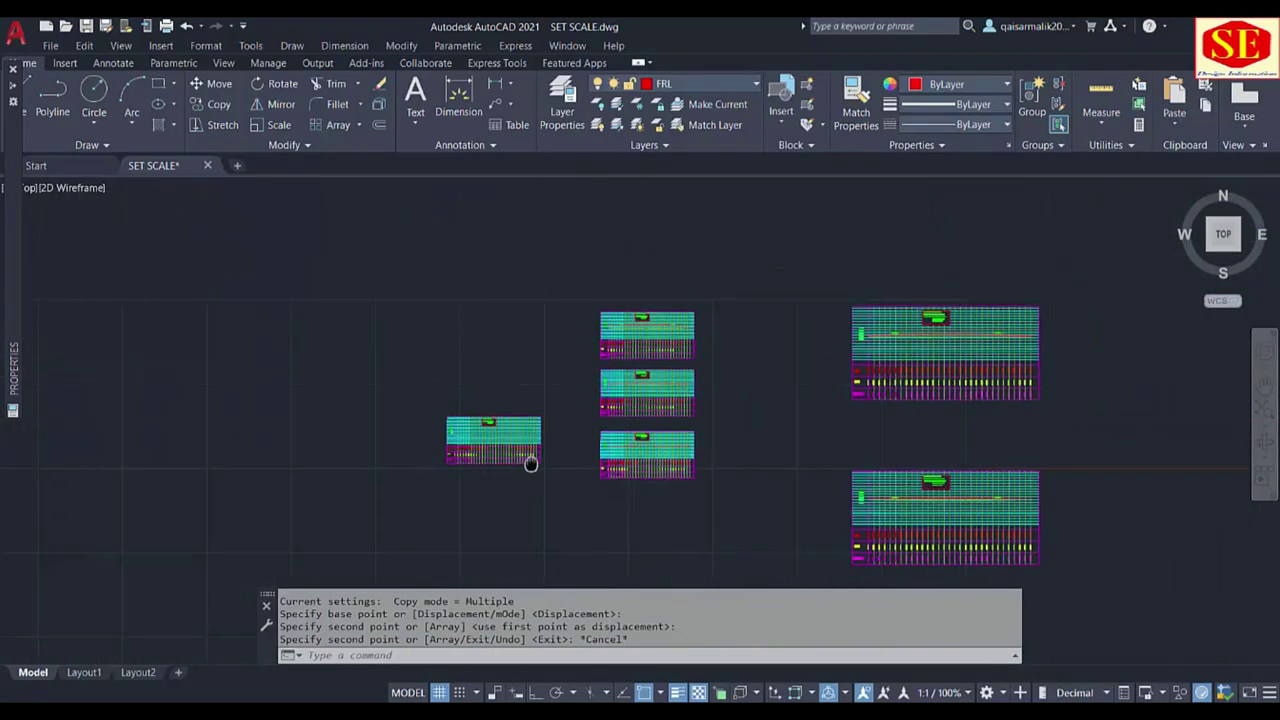
scroll(470, 485, up, 2)
scroll(460, 470, down, 2)
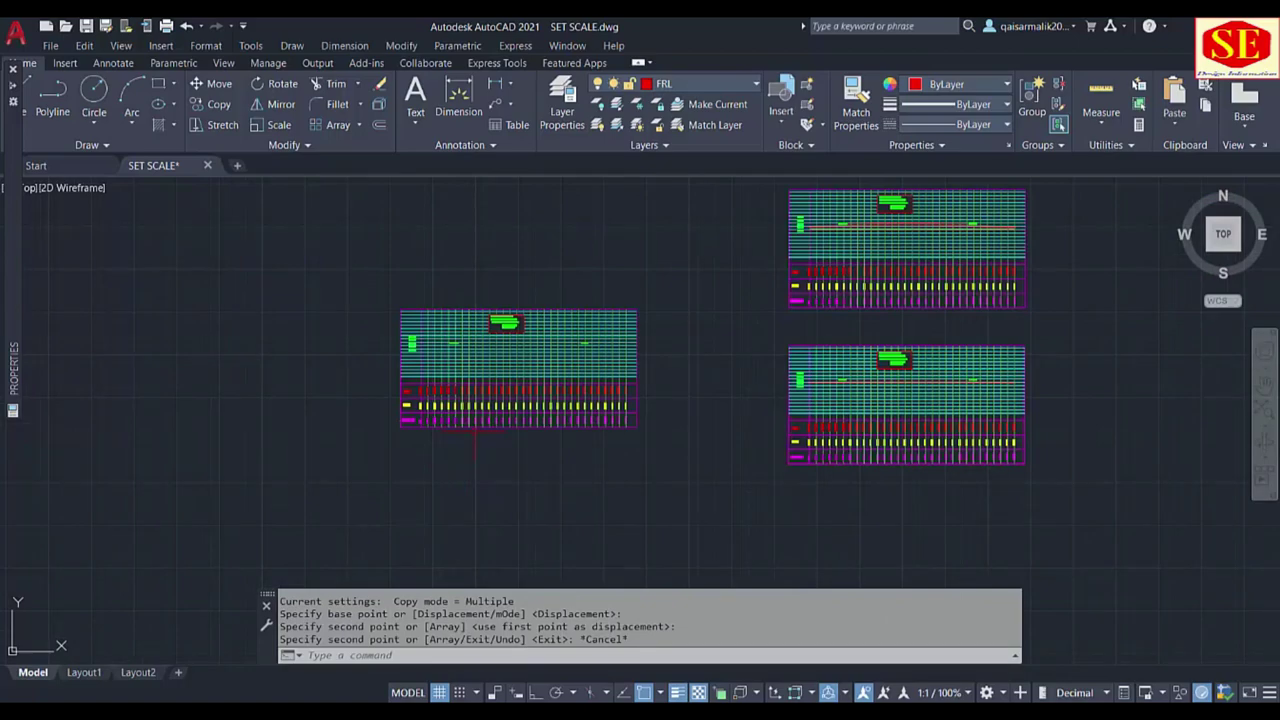
scroll(475, 425, down, 4)
scroll(636, 345, up, 4)
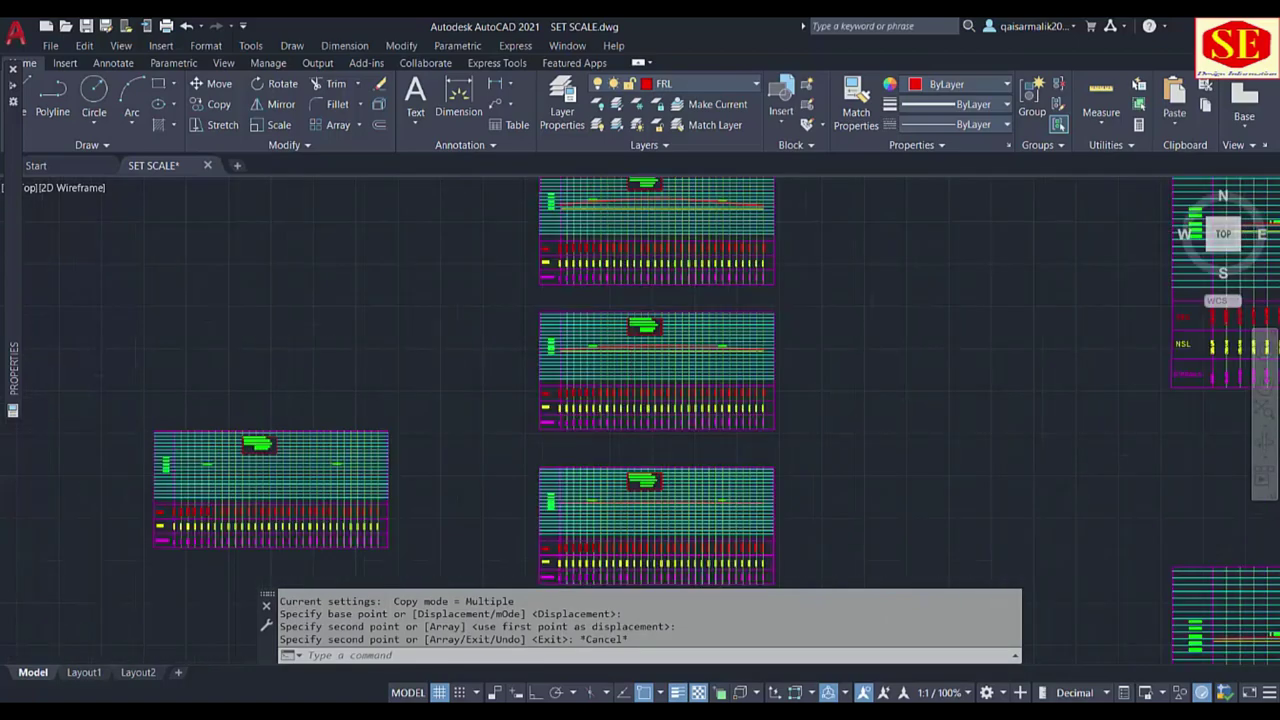
scroll(633, 347, down, 8)
middle_drag(705, 324, 1080, 314)
scroll(1080, 314, up, 2)
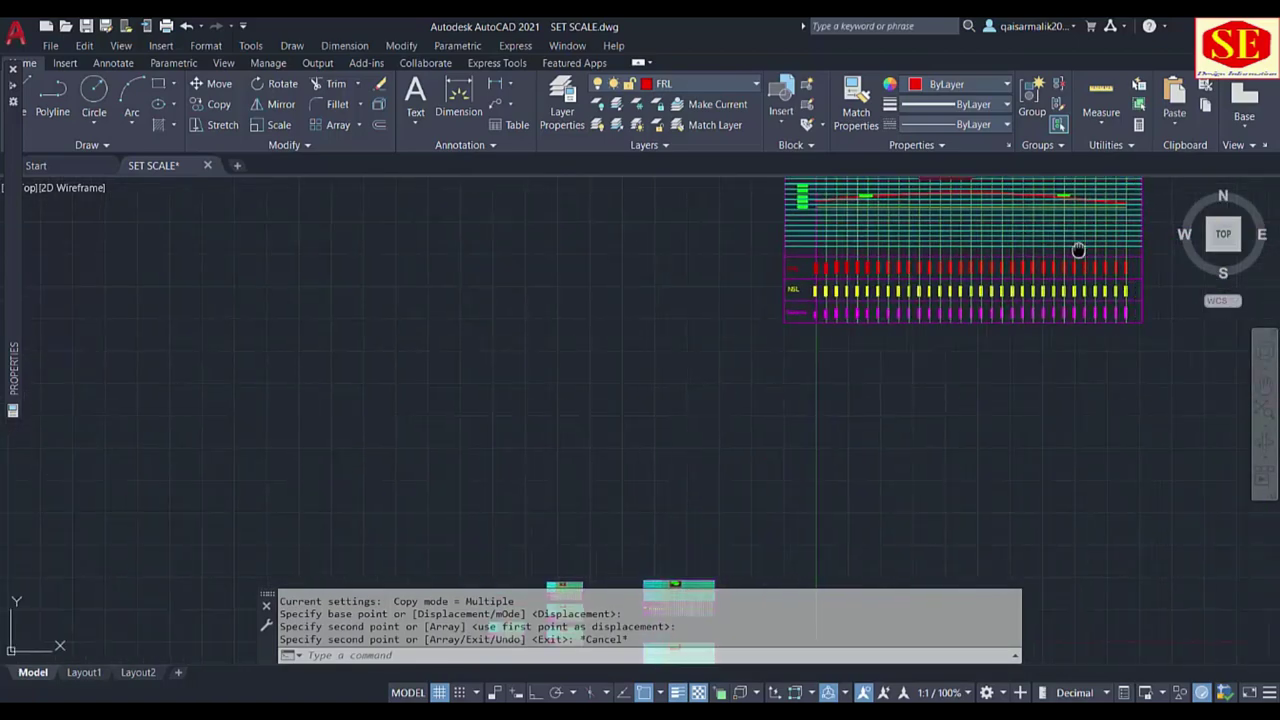
scroll(1000, 330, up, 2)
scroll(843, 335, up, 4)
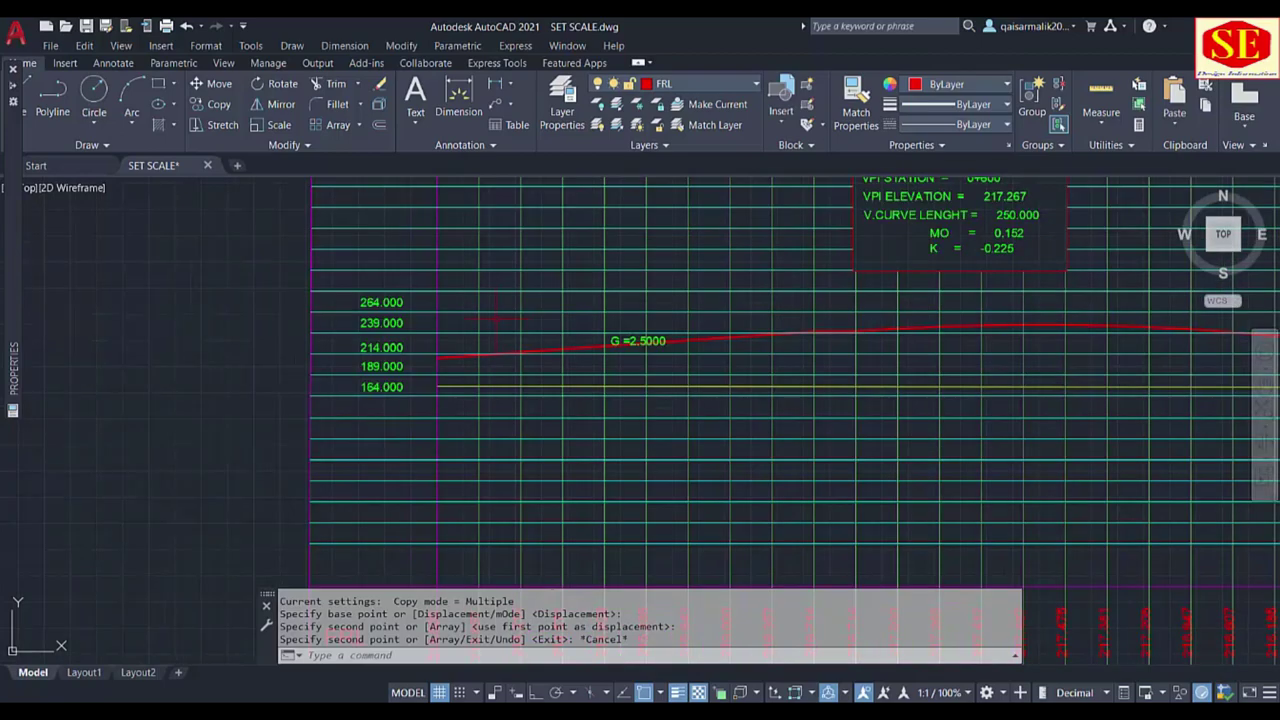
scroll(494, 318, down, 5)
scroll(494, 325, down, 3)
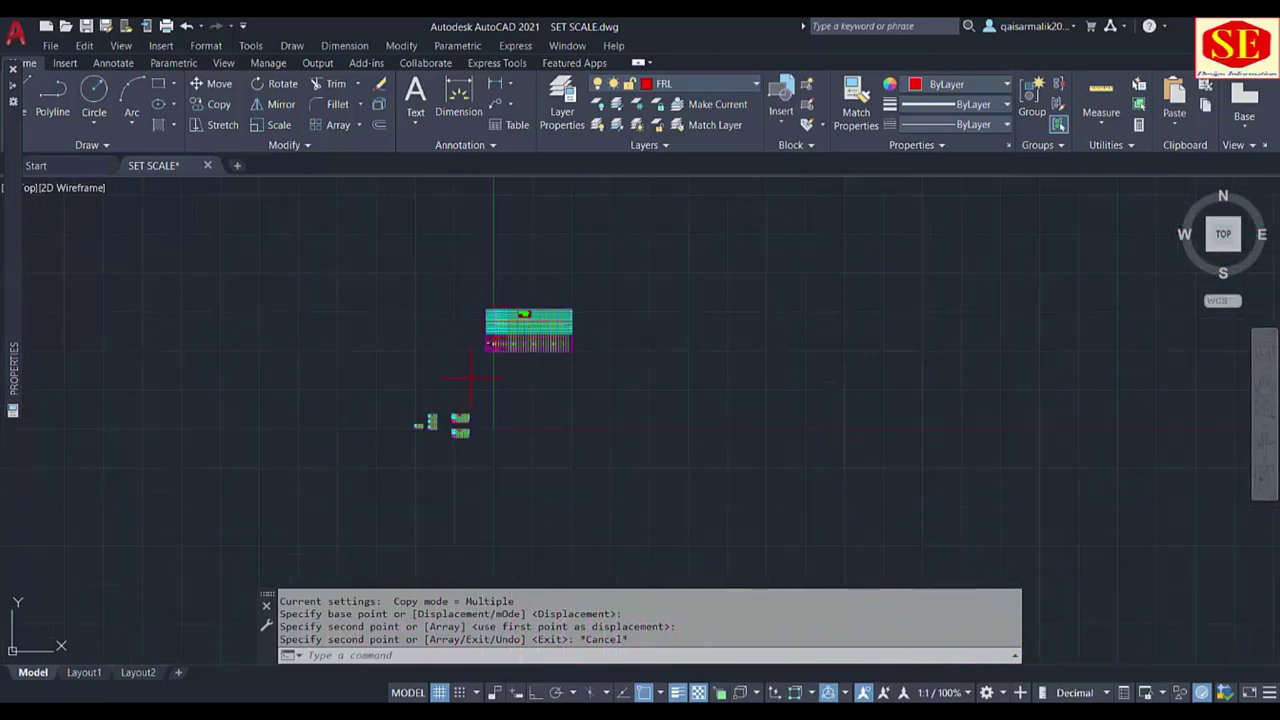
key(alt+Tab)
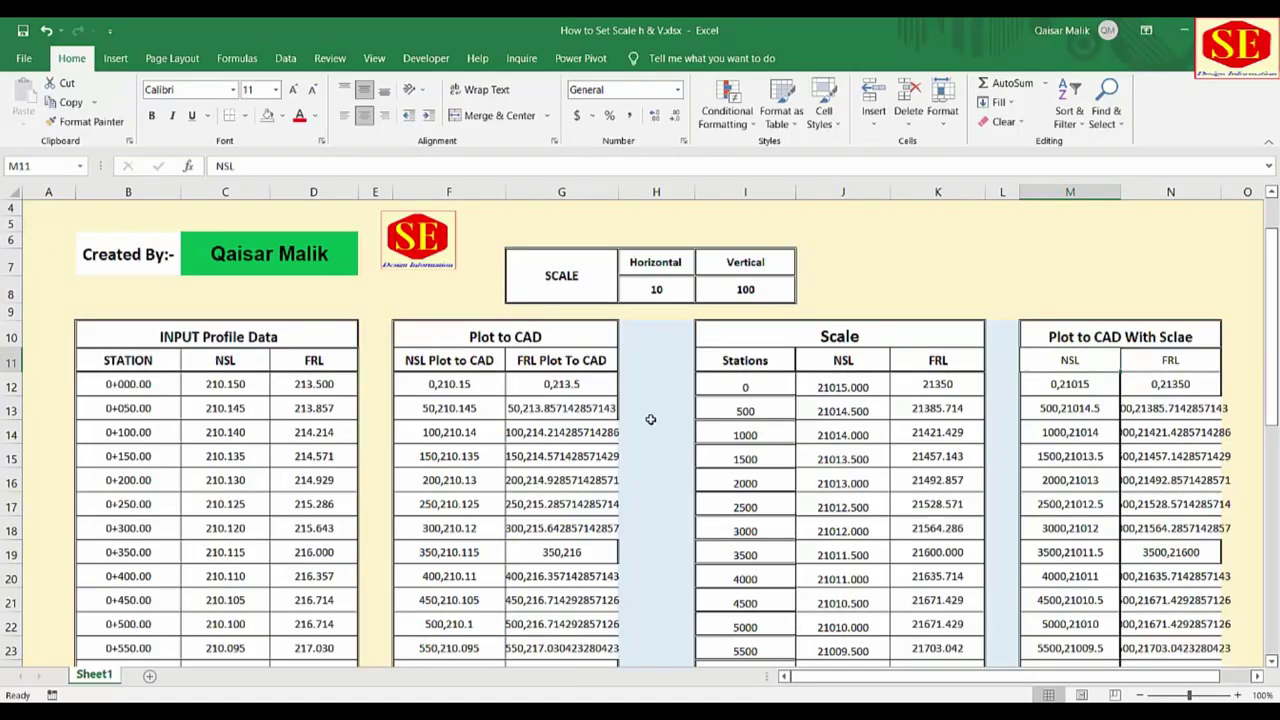
Scroll the worksheet up to row 1 to review the scale table
scroll(650, 419, up, 1)
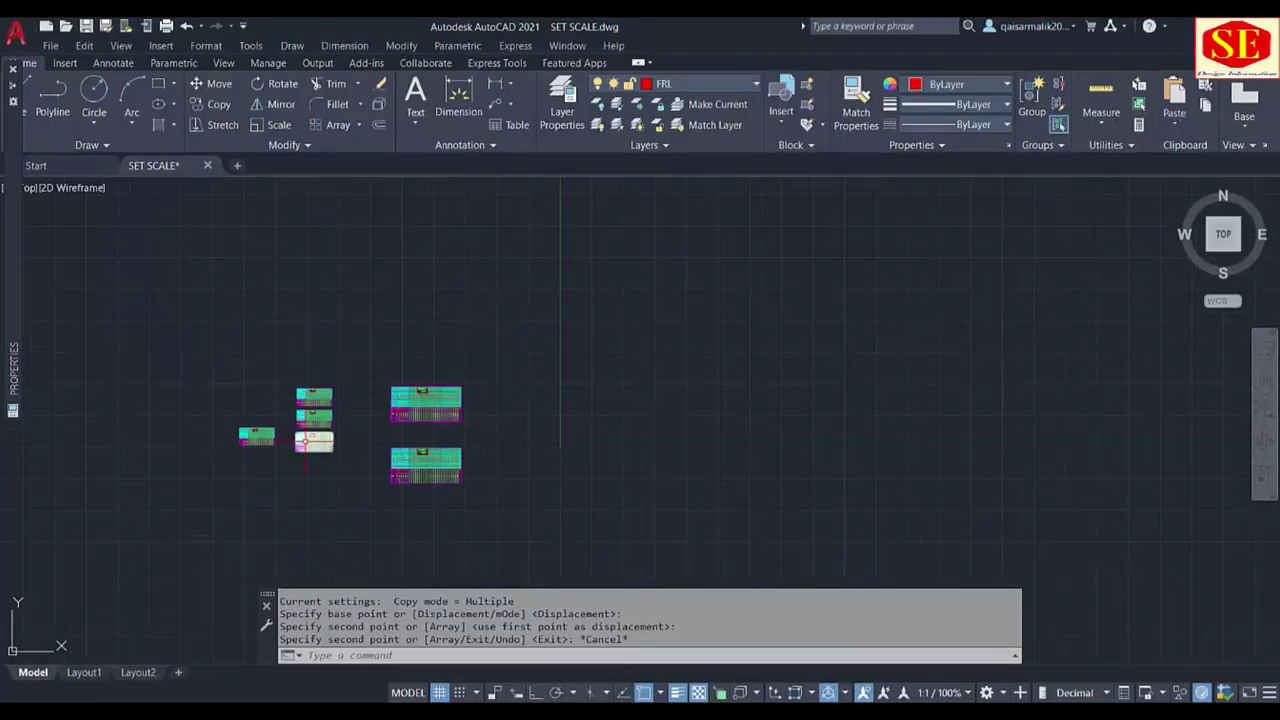
Zoom in on the profile's left end, showing its elevation labels and the G =2.5000 grade label
scroll(256, 418, up, 3)
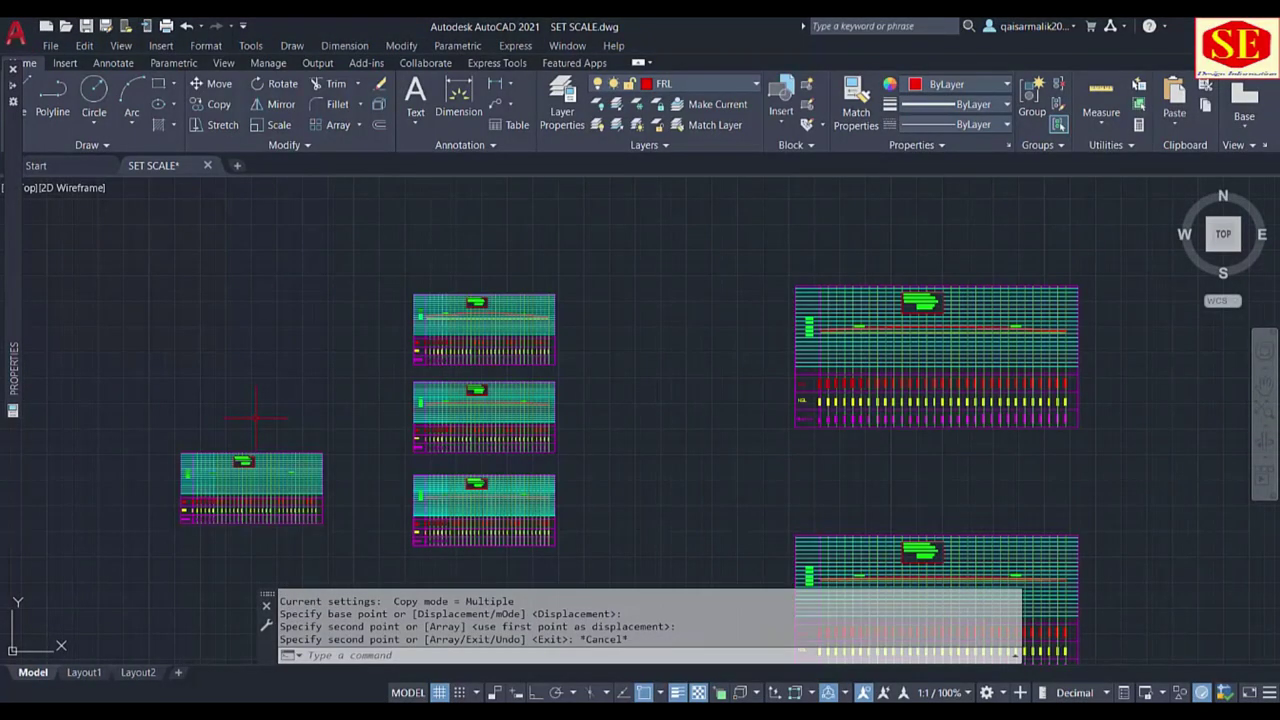
scroll(703, 313, down, 2)
scroll(766, 257, down, 3)
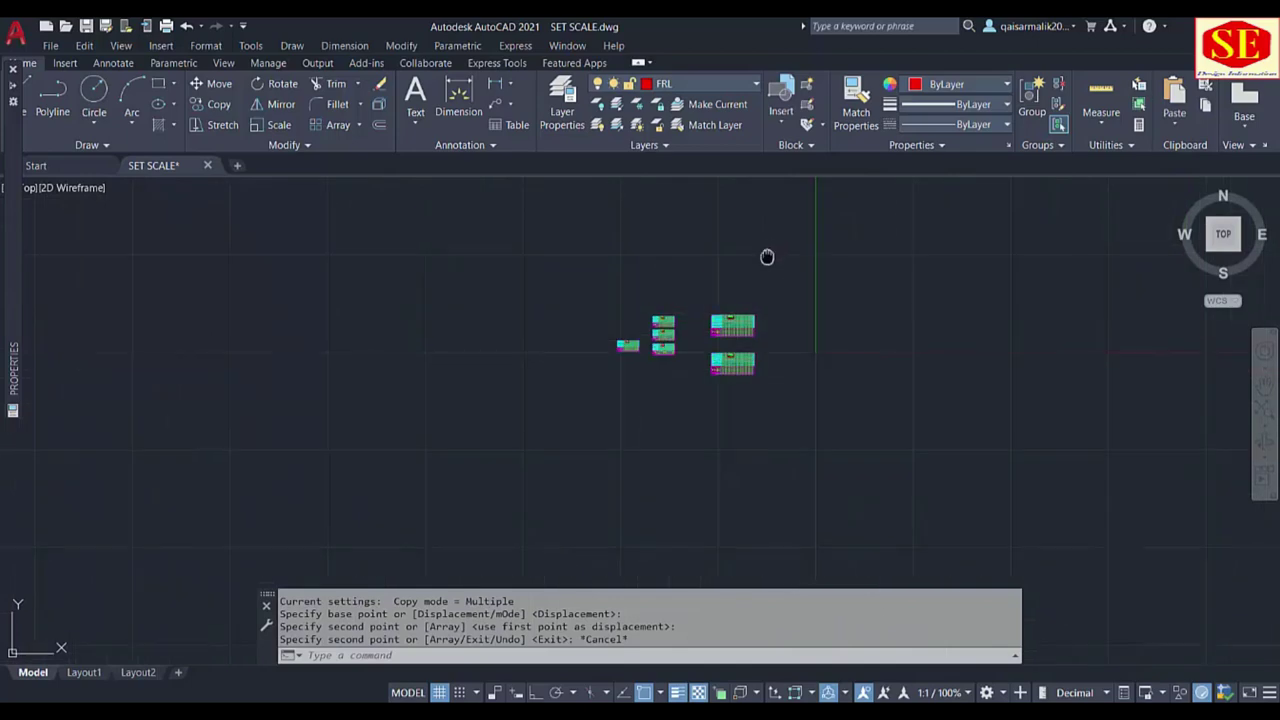
scroll(714, 471, up, 3)
scroll(820, 370, up, 3)
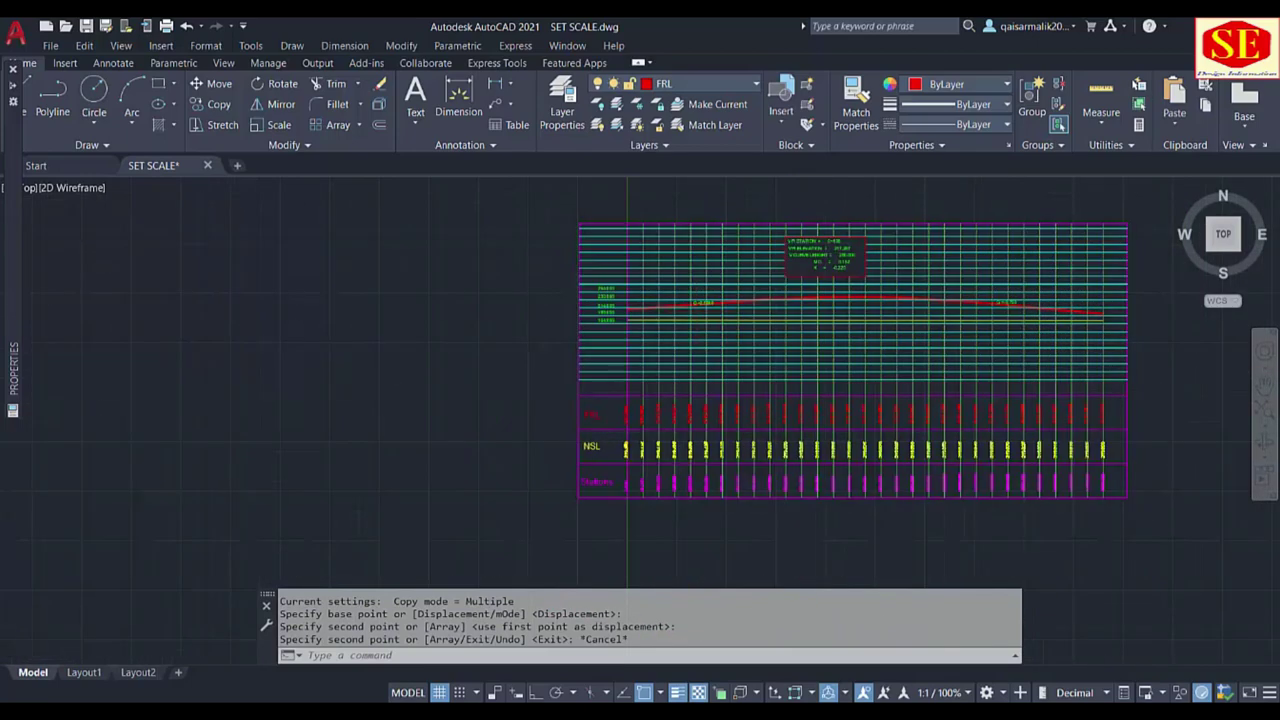
scroll(700, 318, down, 5)
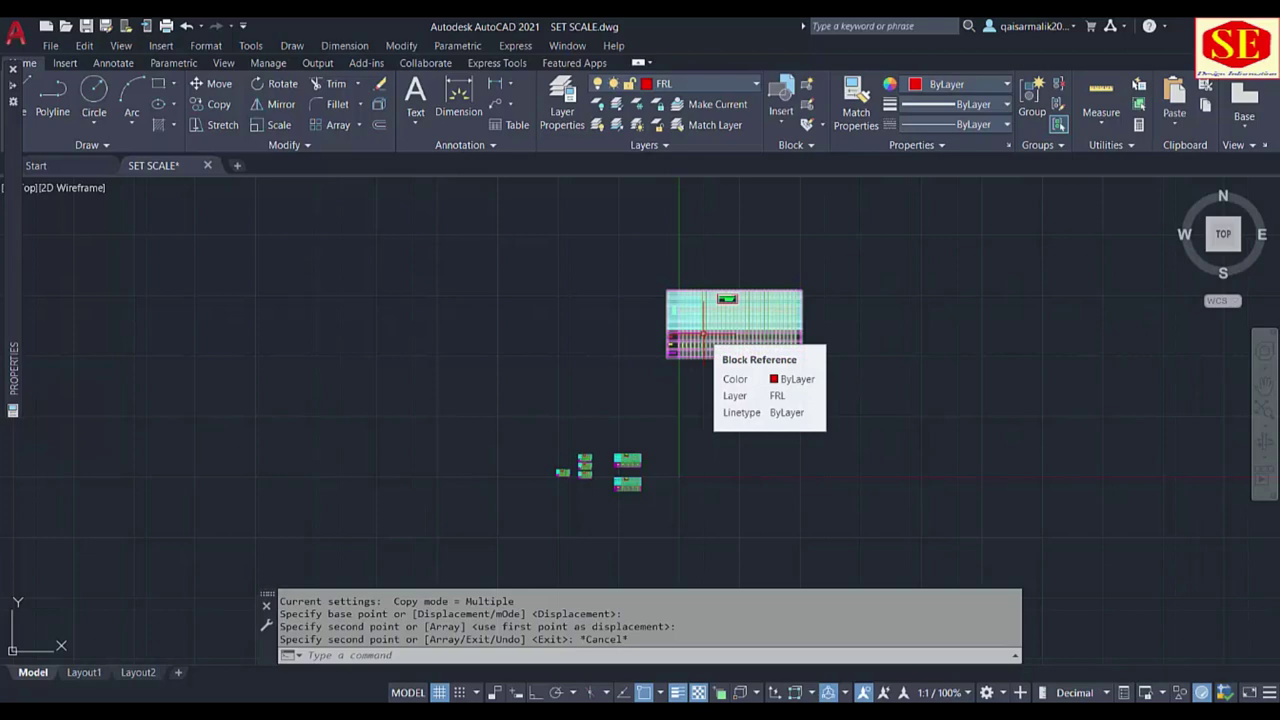
scroll(615, 470, up, 4)
scroll(716, 367, up, 5)
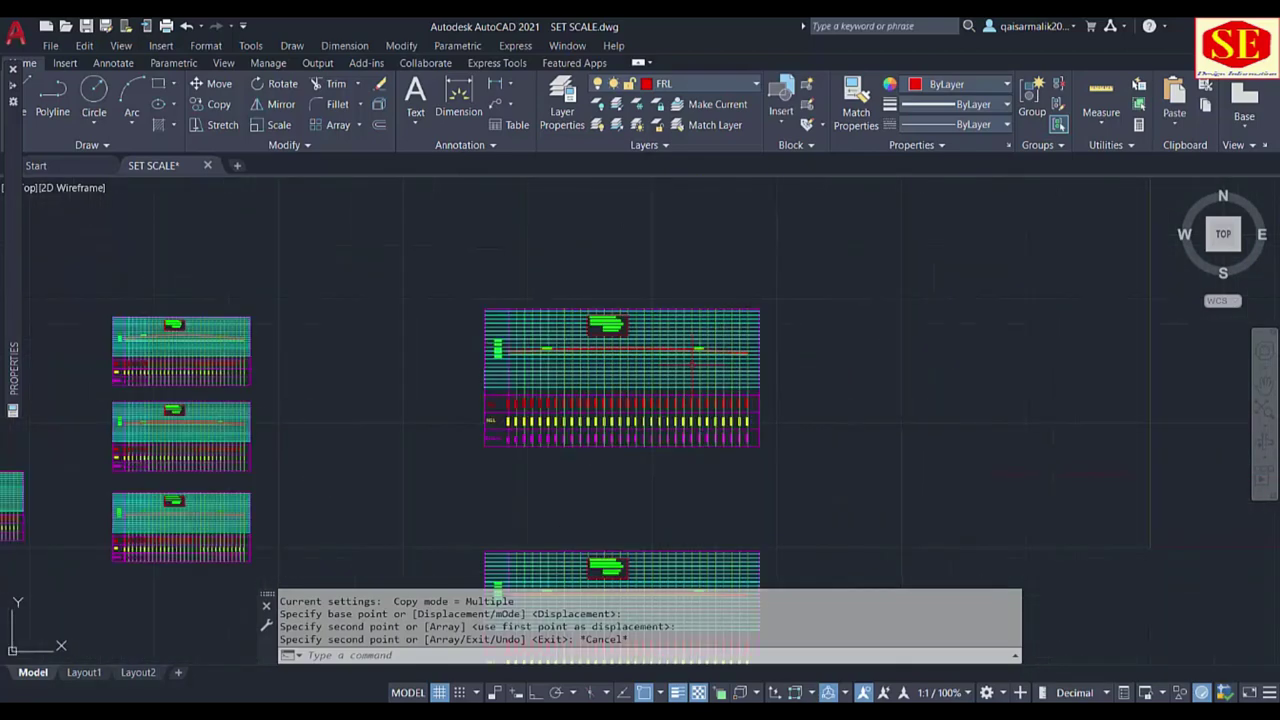
middle_drag(594, 485, 709, 340)
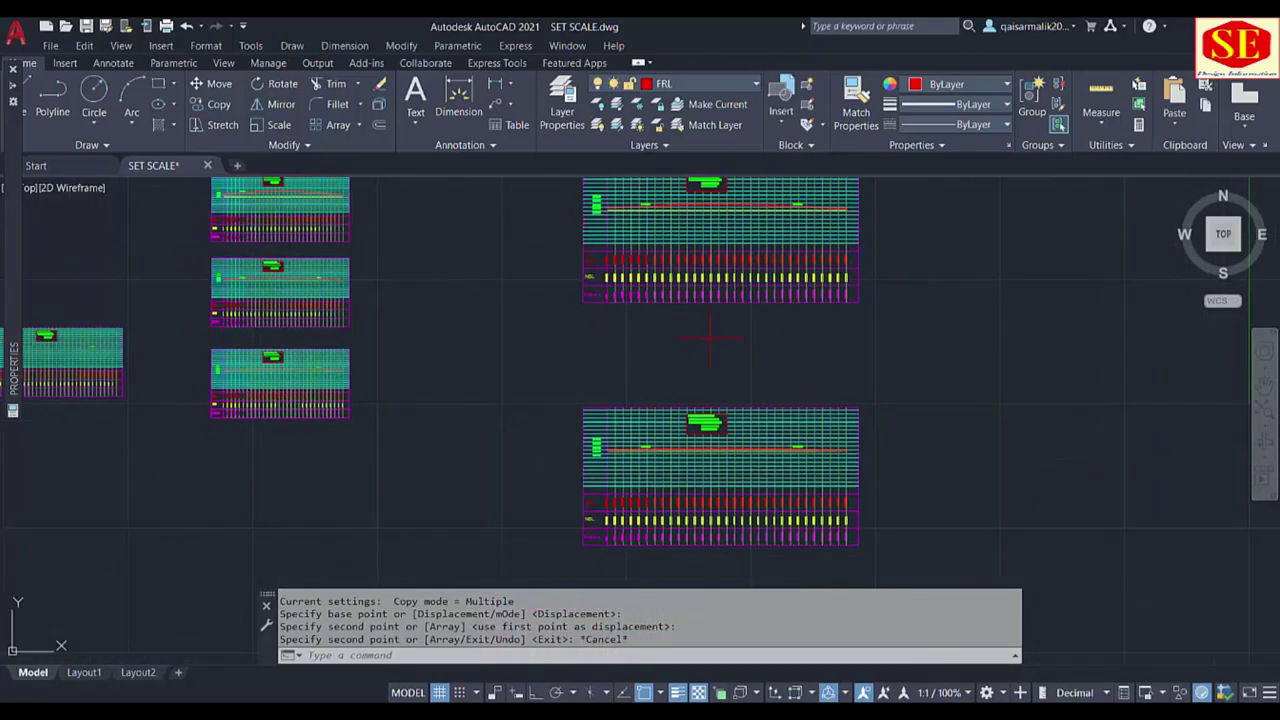
middle_drag(250, 322, 550, 317)
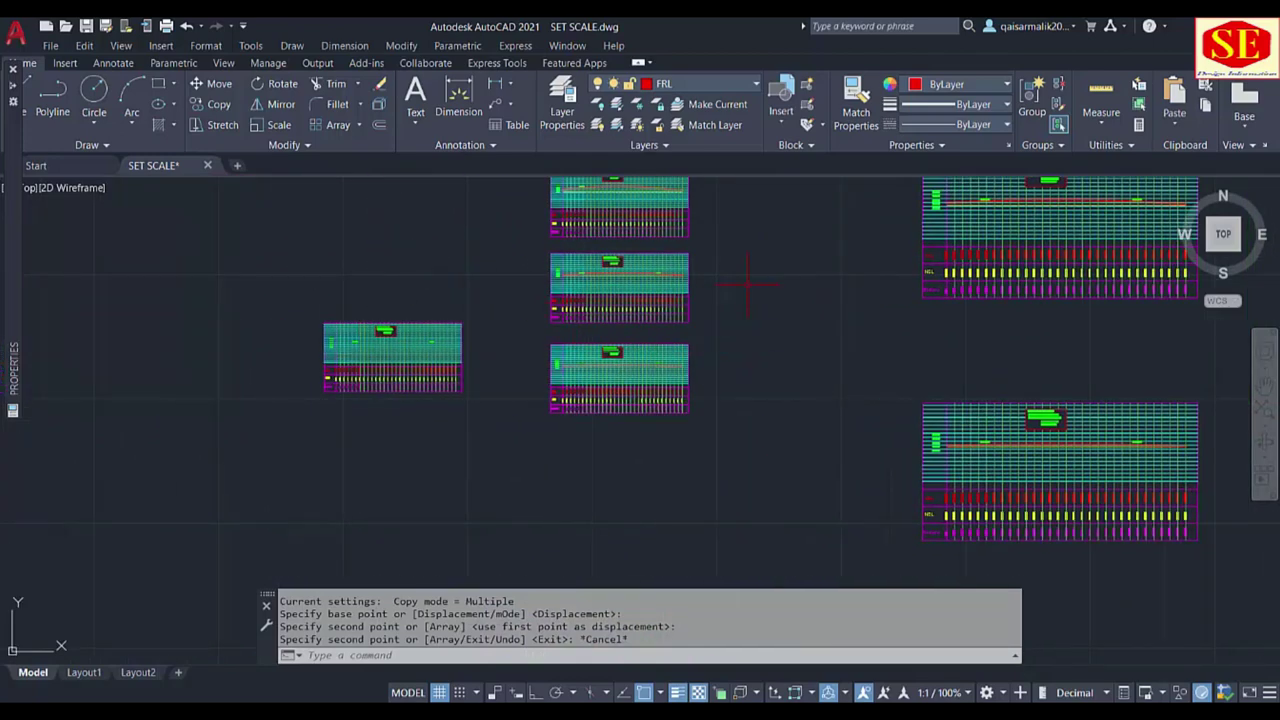
middle_drag(723, 200, 707, 340)
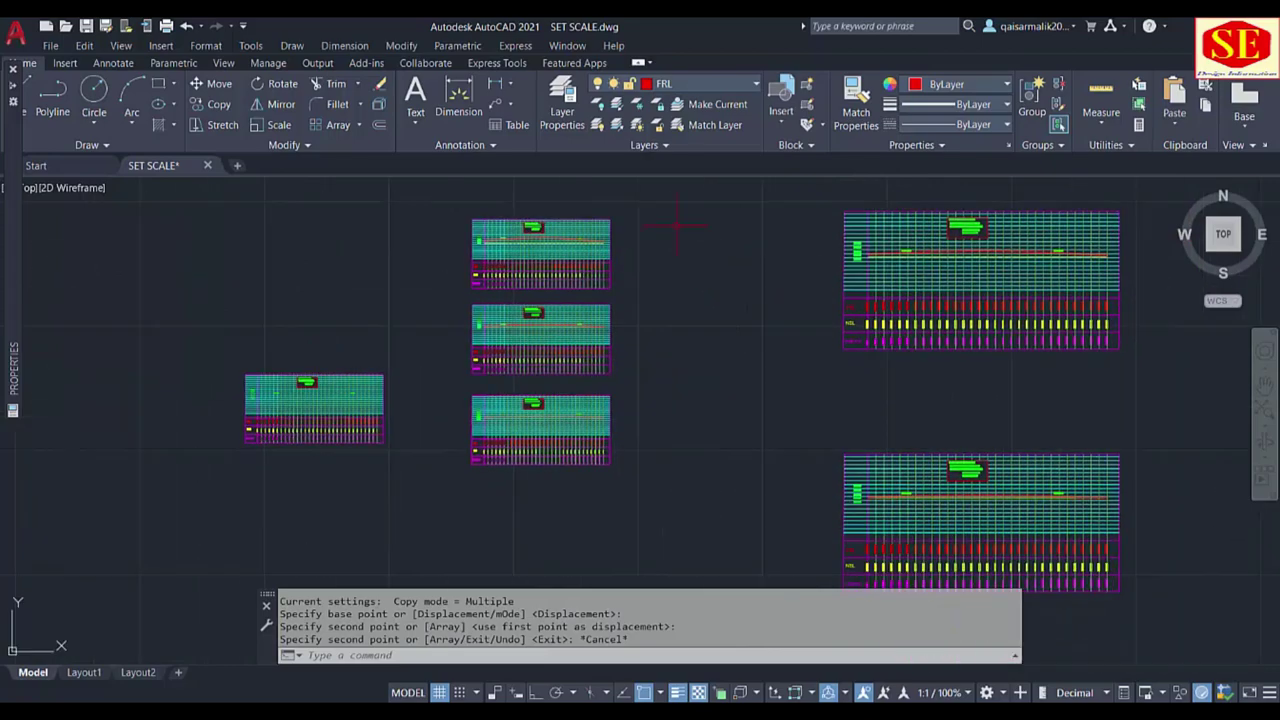
middle_drag(1010, 330, 548, 285)
scroll(550, 300, down, 4)
middle_drag(731, 284, 654, 526)
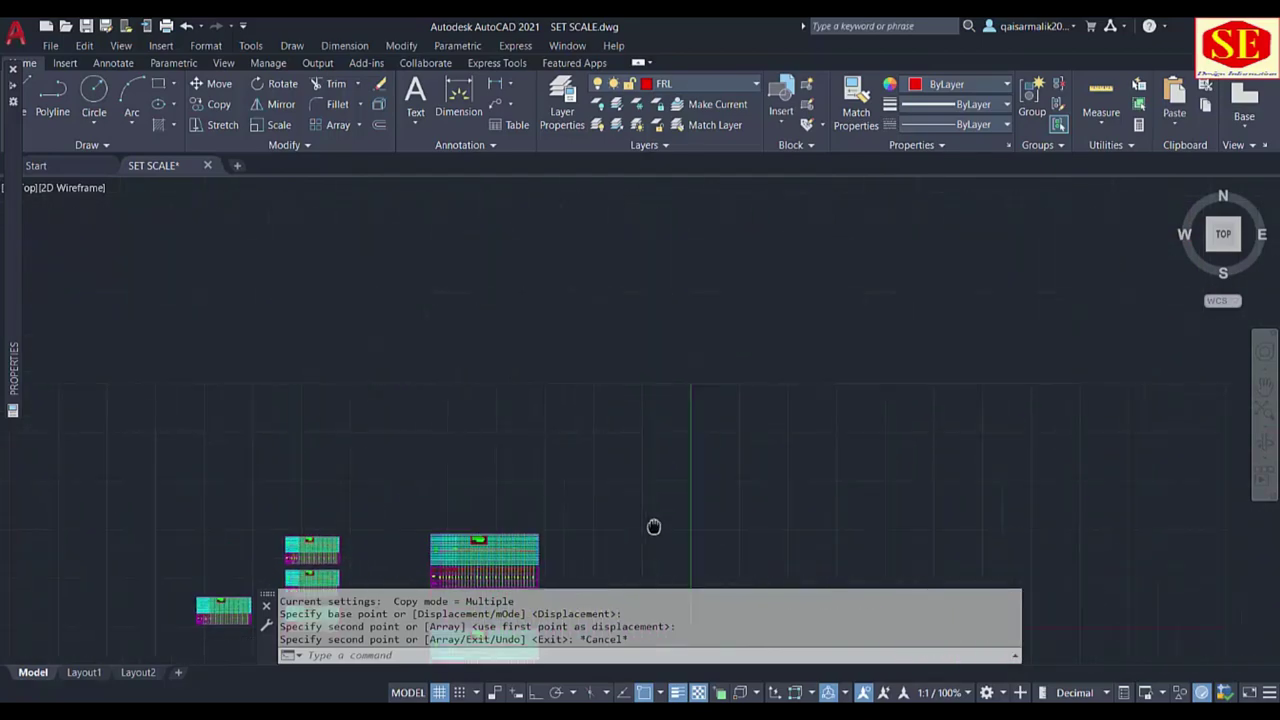
scroll(767, 308, up, 4)
scroll(767, 308, up, 6)
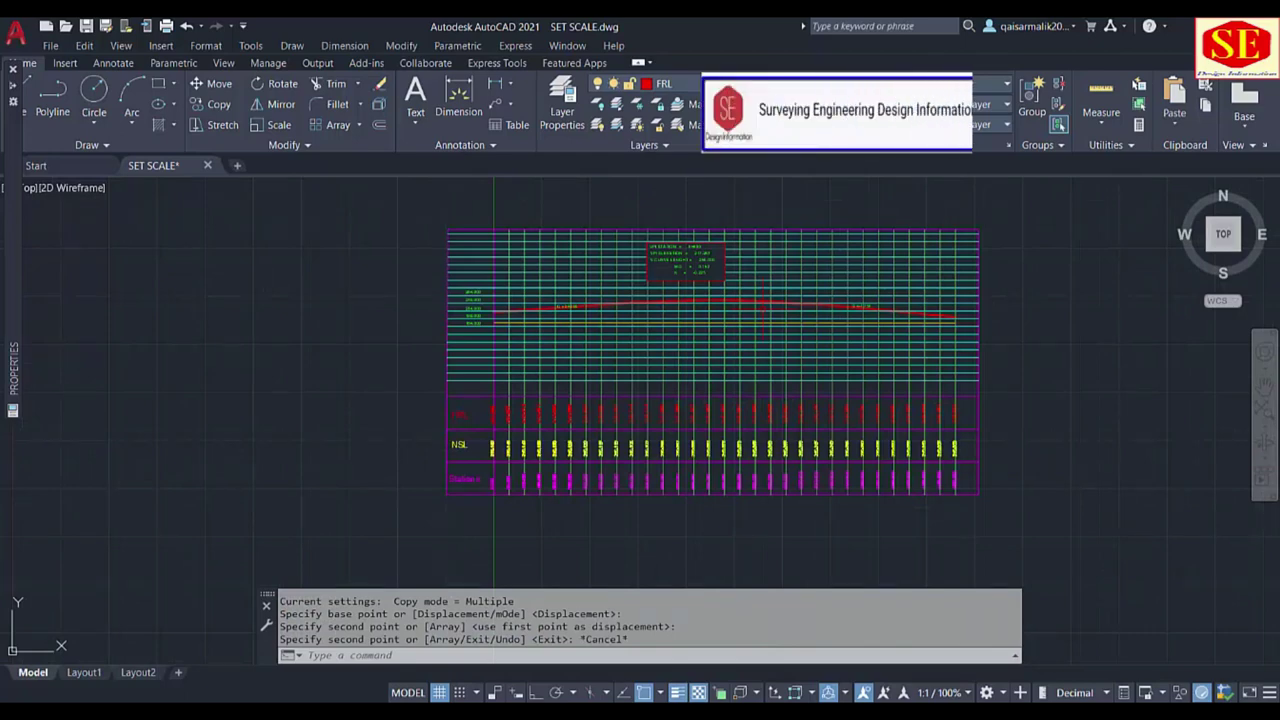
scroll(487, 306, up, 4)
scroll(606, 267, up, 4)
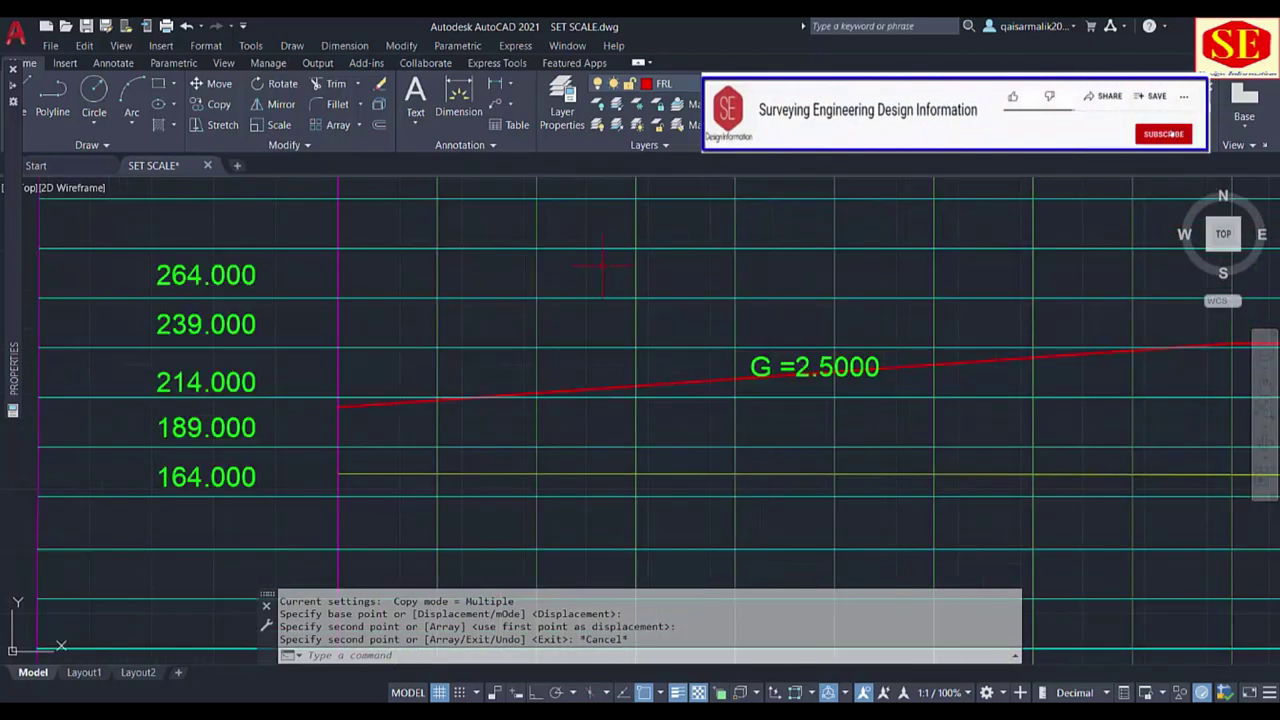
Explode the profile block into separate objects with X
text(m)
key(Escape)
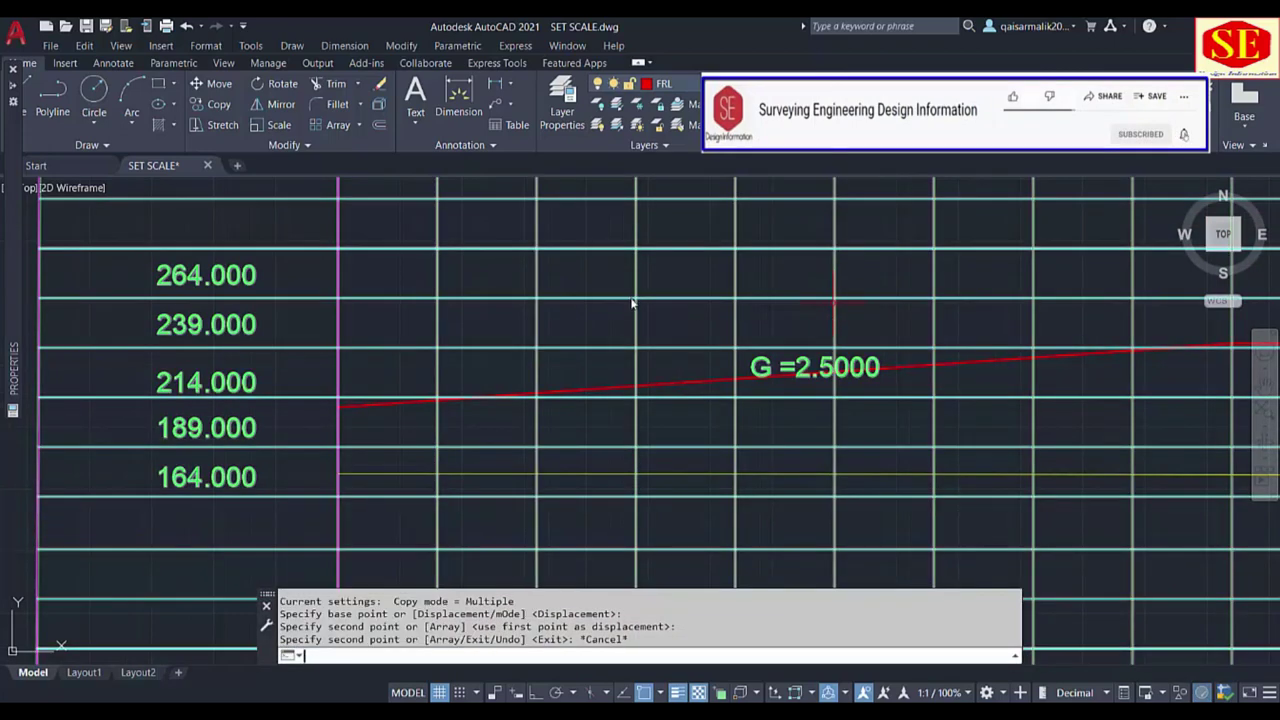
scroll(741, 355, down, 3)
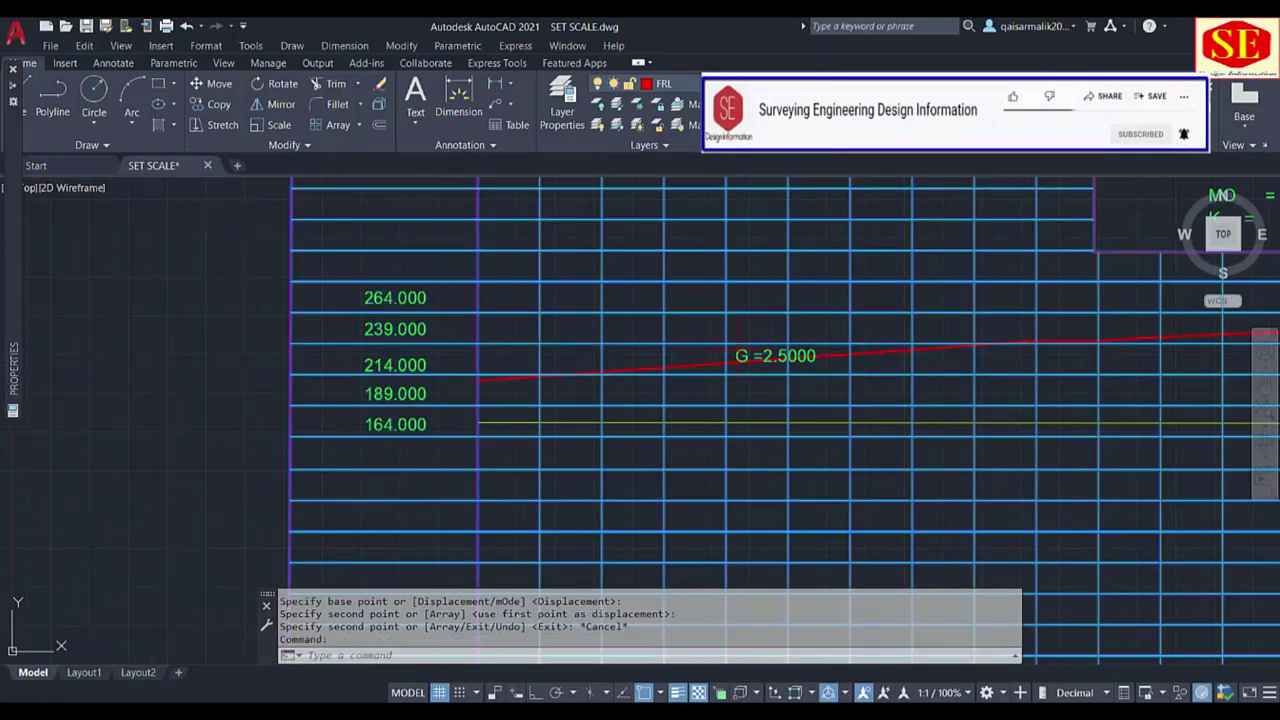
text(x)
key(Return)
Move the G =2.5000 grade label up above the red grade line
text(m)
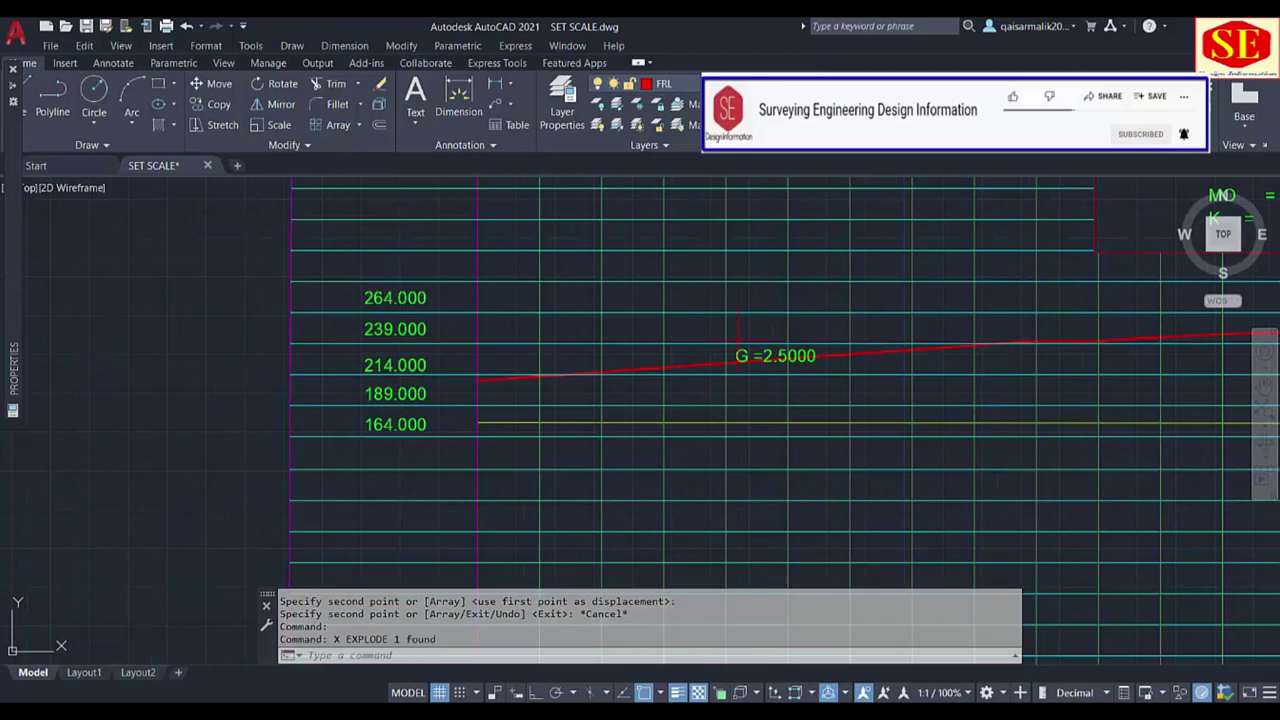
key(Return)
click(620, 368)
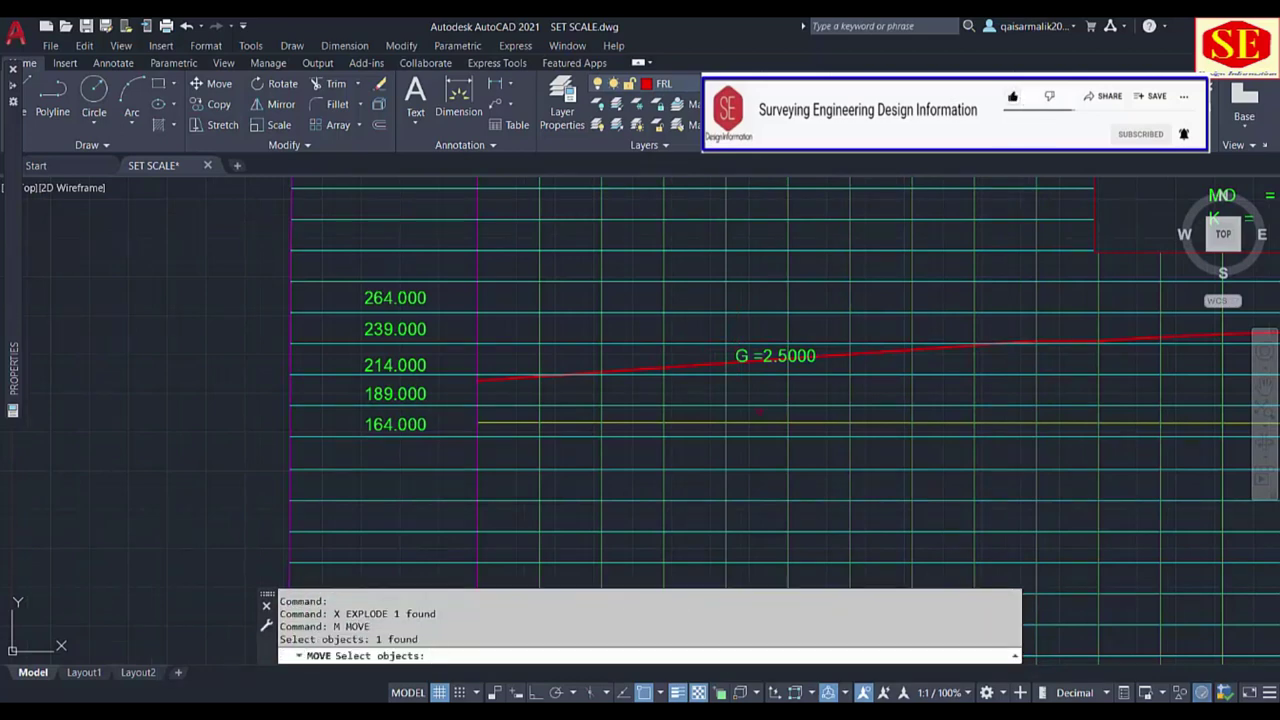
key(Return)
click(762, 370)
scroll(765, 362, up, 2)
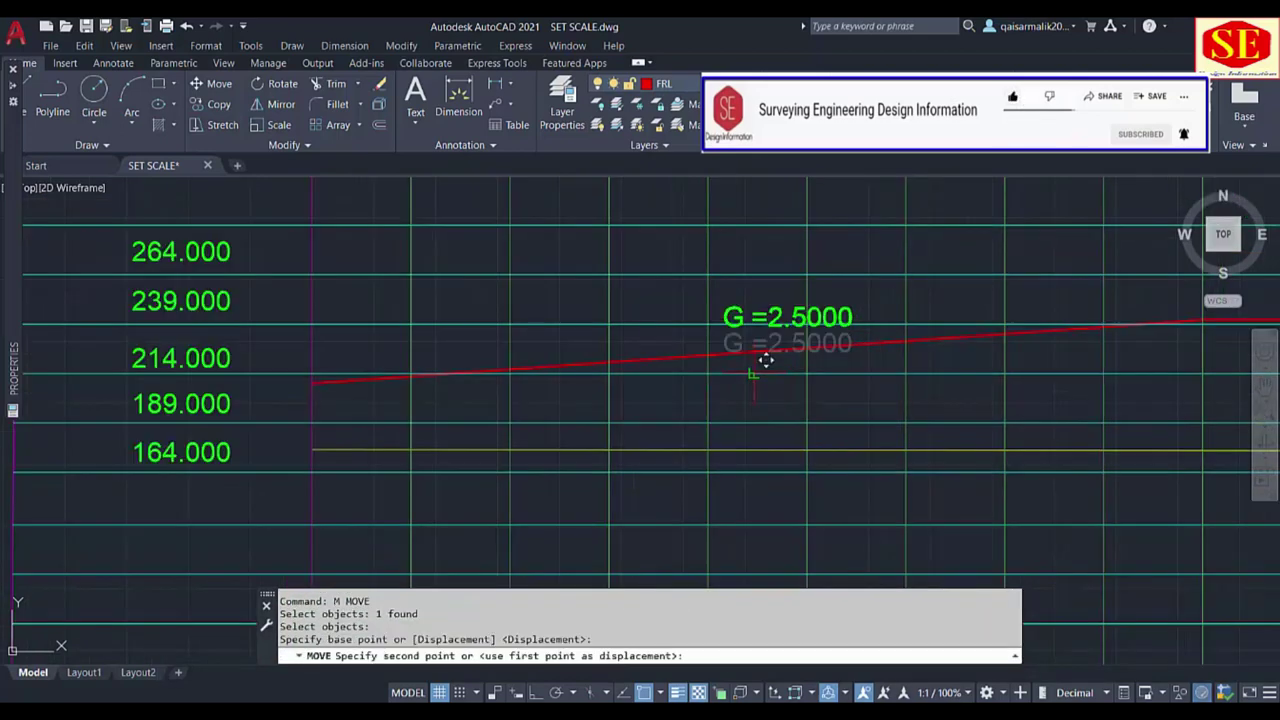
click(765, 362)
scroll(765, 362, down, 5)
scroll(466, 357, up, 2)
scroll(547, 352, up, 2)
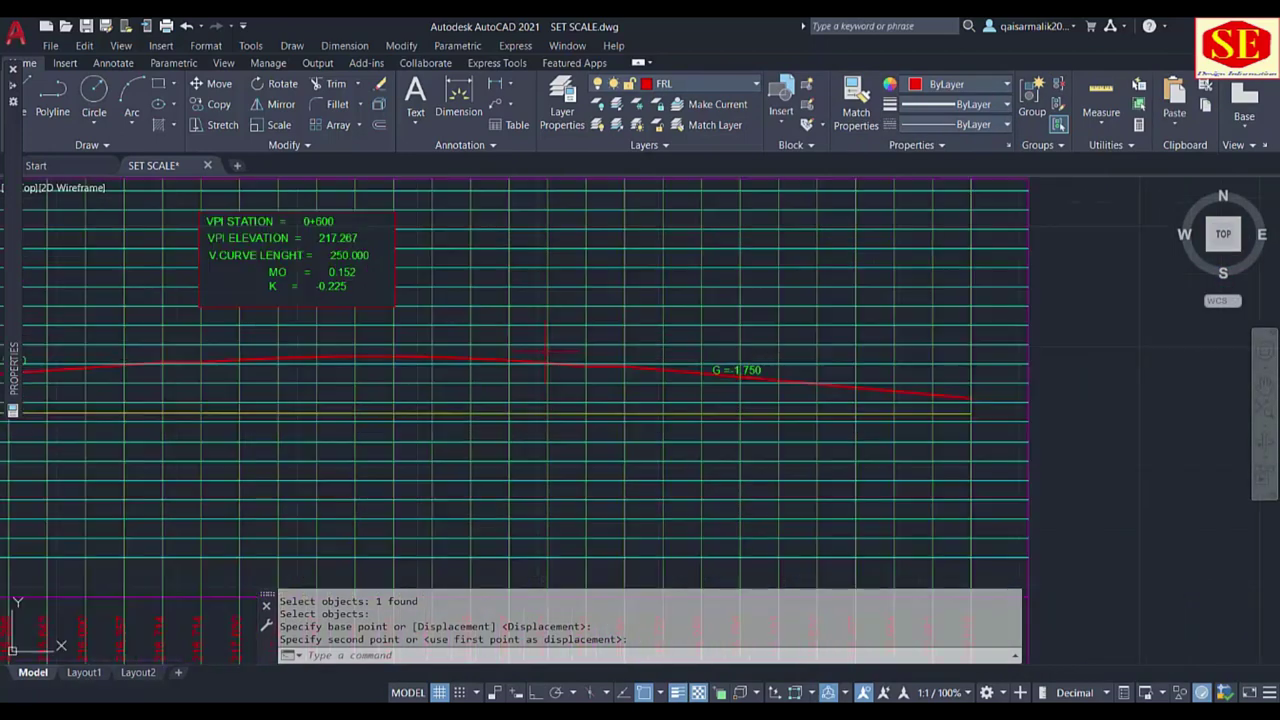
scroll(737, 370, up, 3)
Move the G =-1.750 grade label up above the red grade line
key(Return)
click(740, 366)
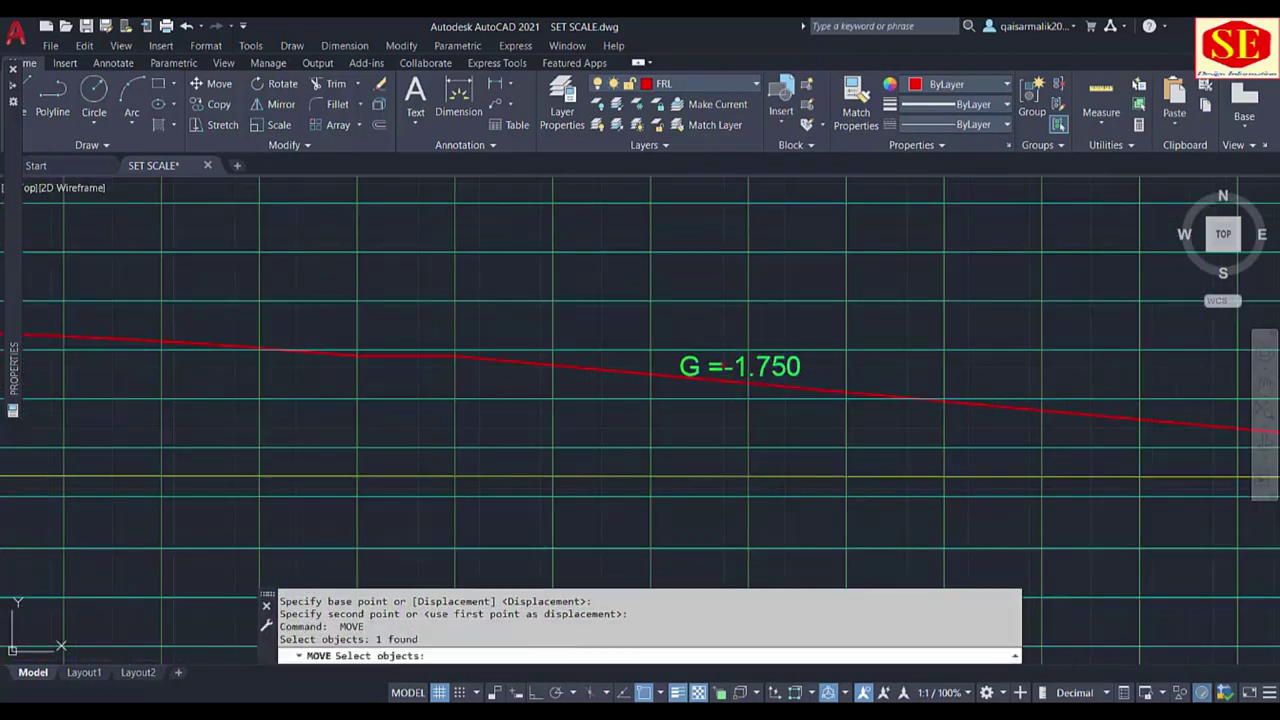
key(Return)
click(716, 402)
click(716, 380)
key(Escape)
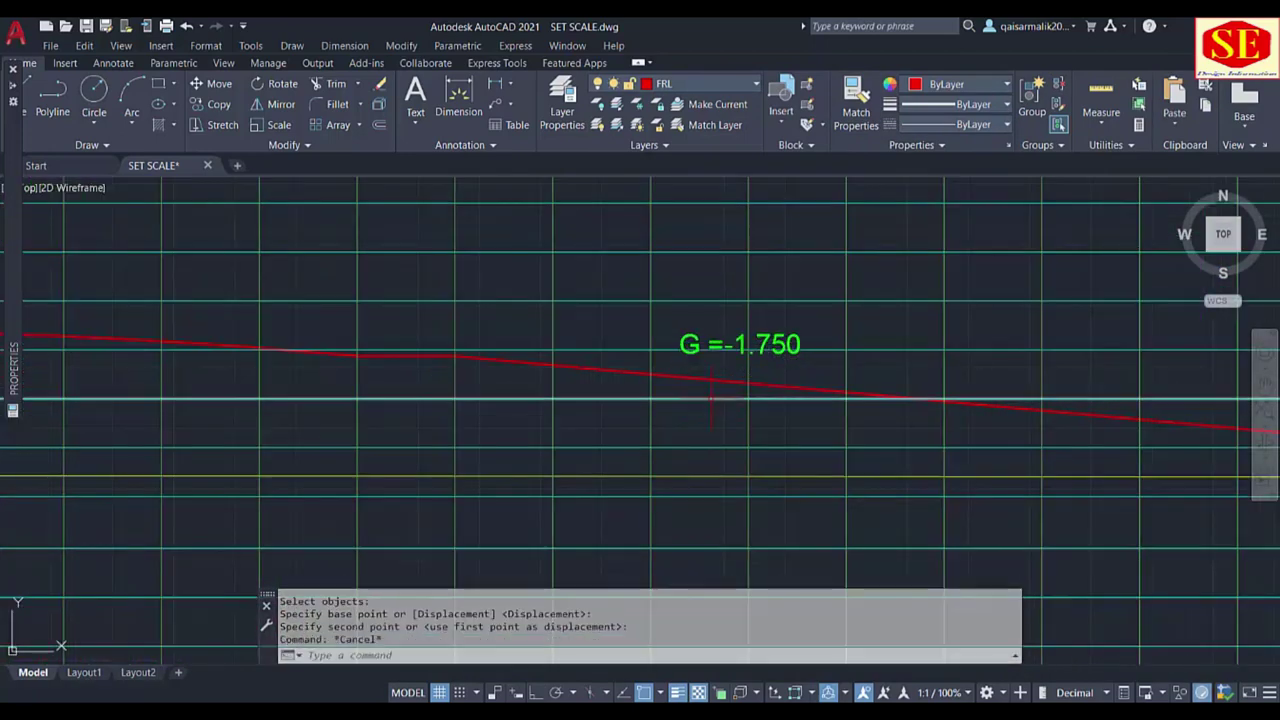
text(ro)
key(Return)
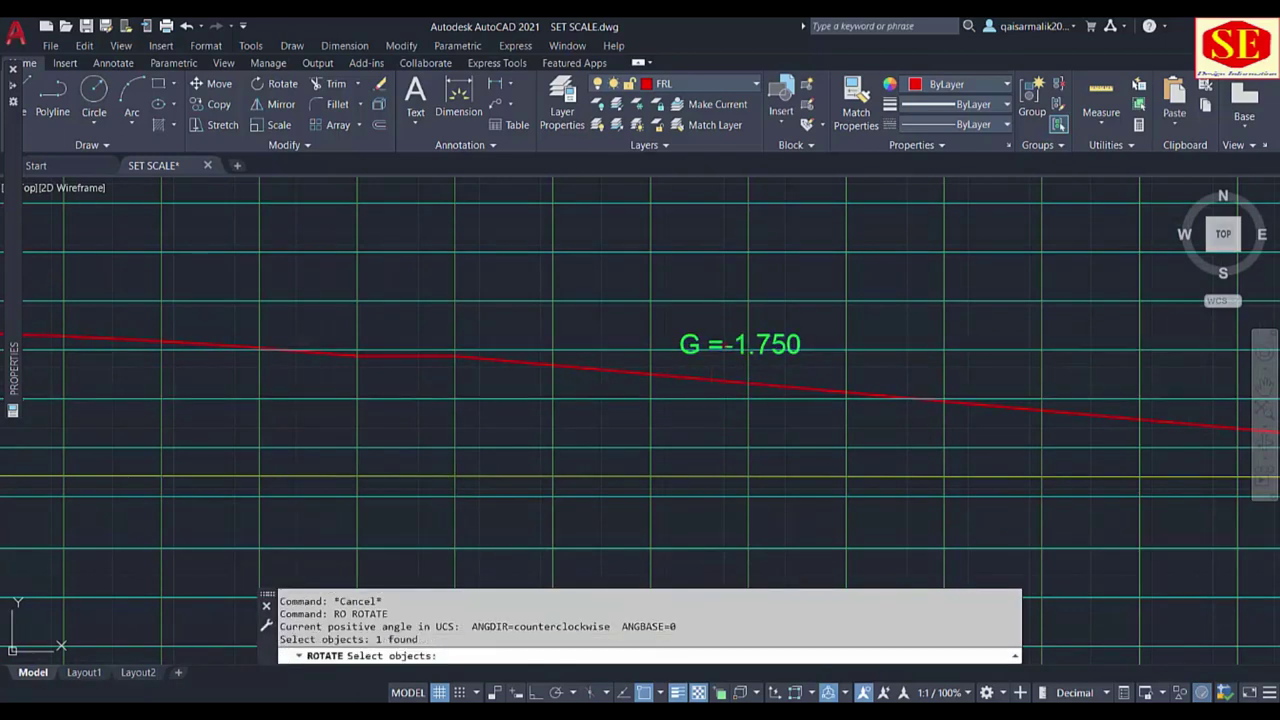
Choose the G =-1.750 label and a pivot on its grade line to rotate, then switch to Excel
key(Return)
click(910, 385)
click(932, 372)
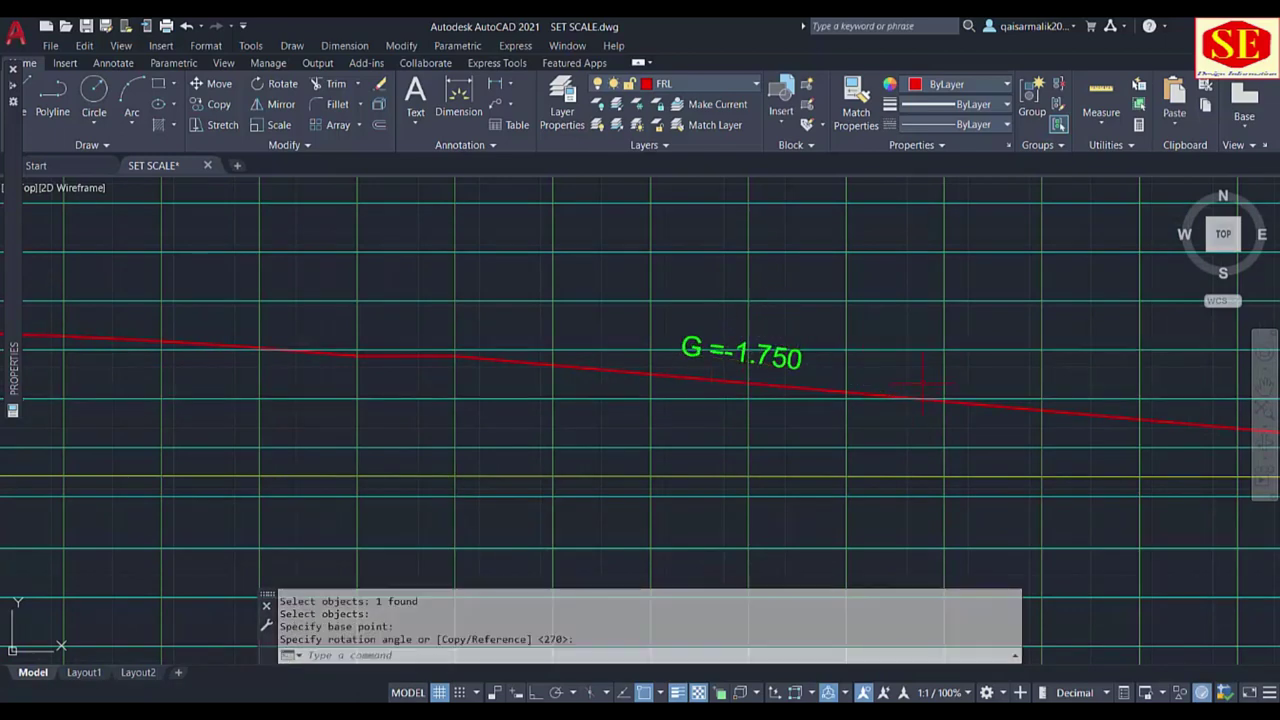
scroll(922, 390, down, 4)
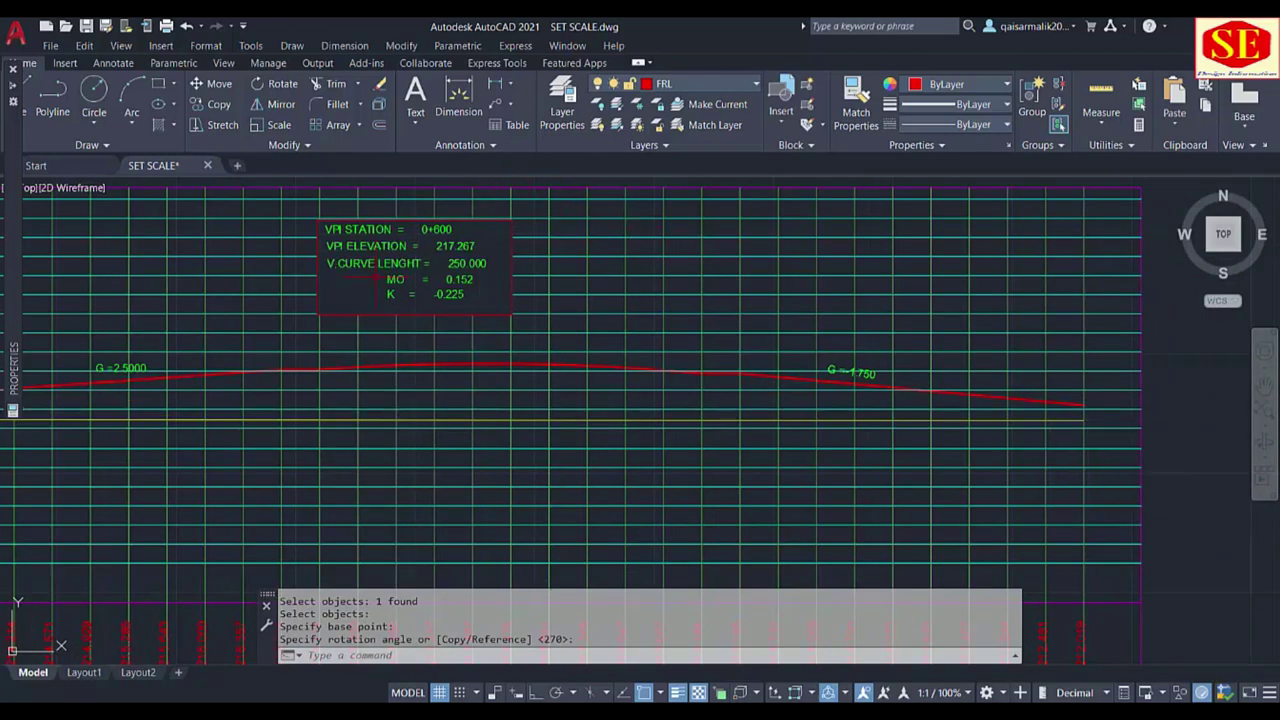
scroll(1055, 195, down, 2)
scroll(1055, 195, down, 1)
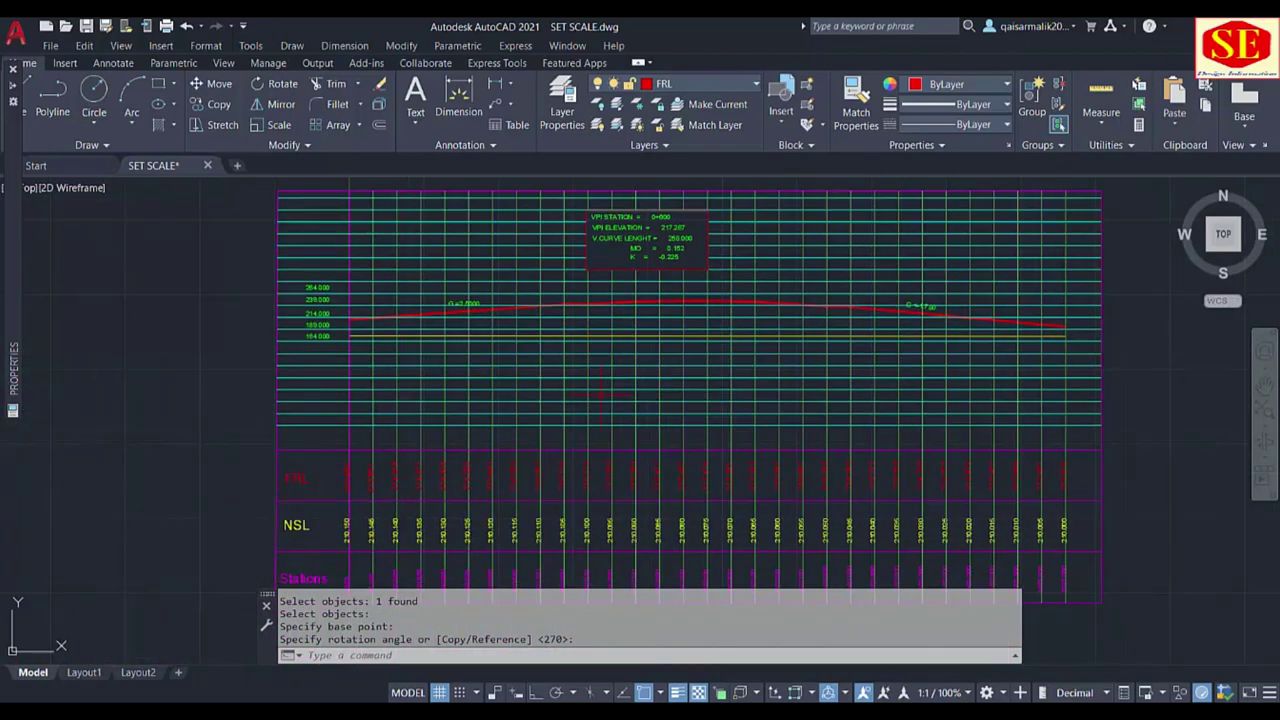
key(alt+Tab)
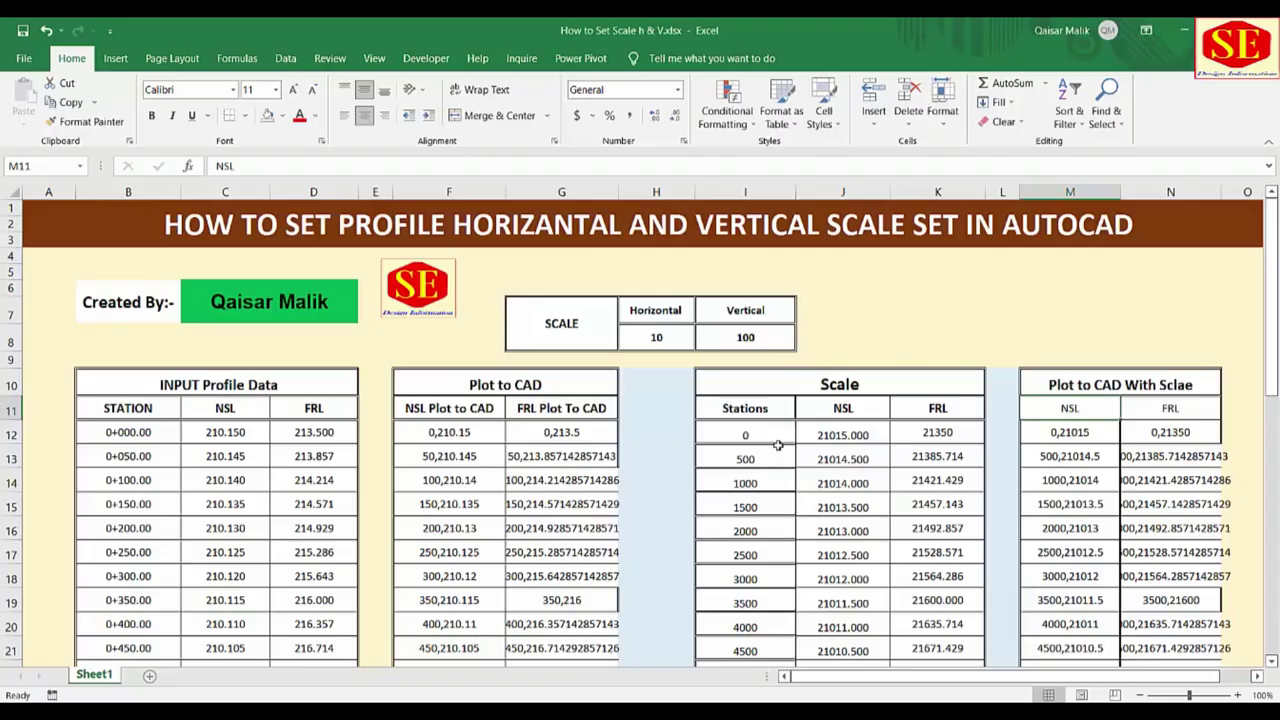
drag(652, 312, 655, 337)
click(745, 318)
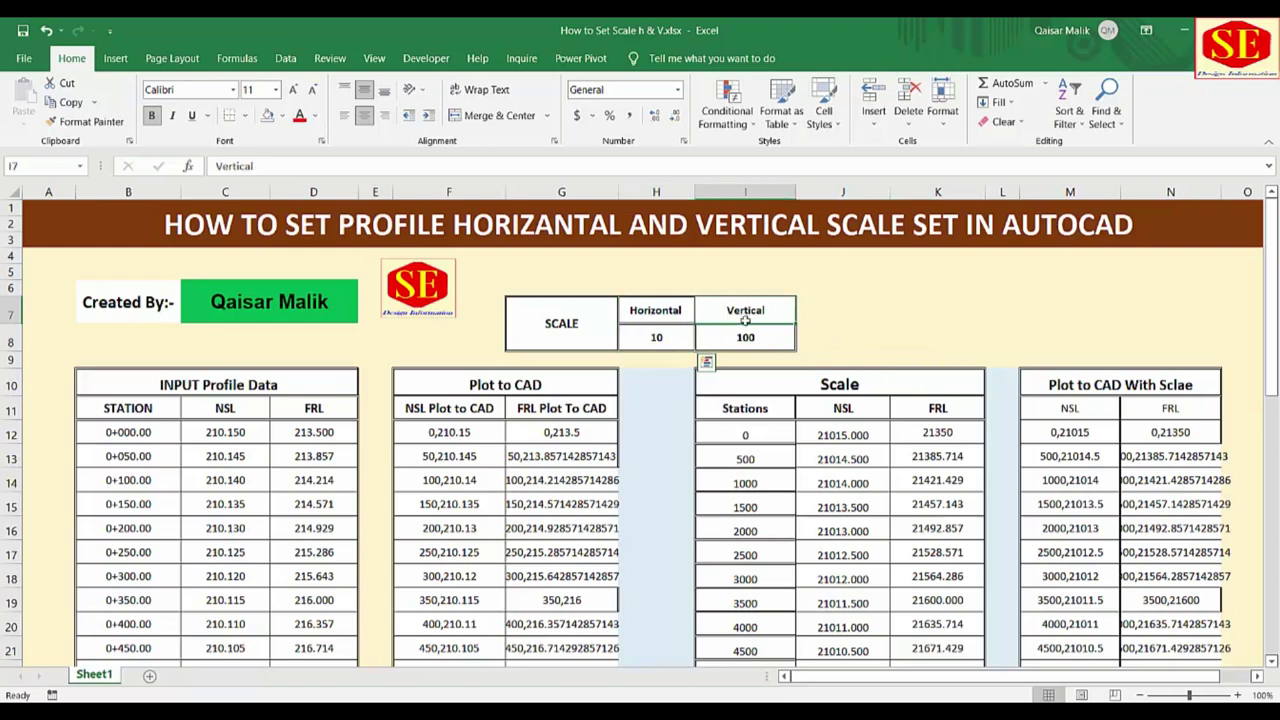
drag(745, 318, 746, 332)
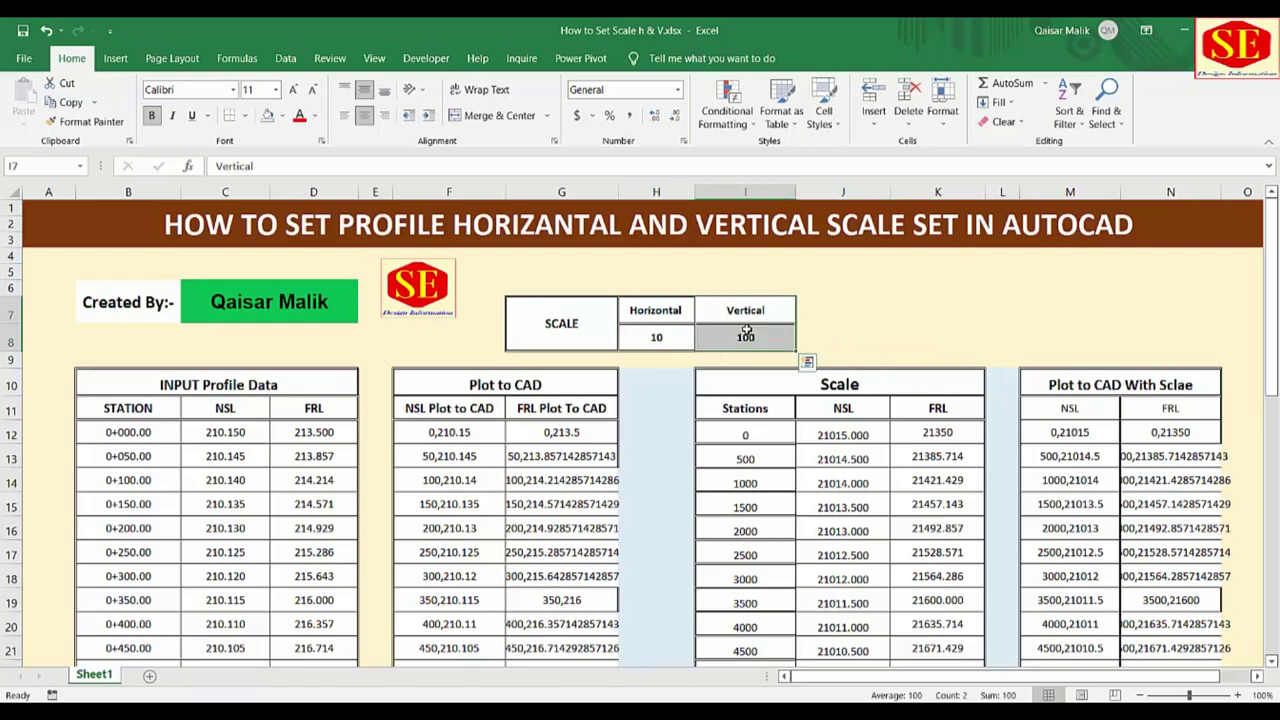
key(alt+Tab)
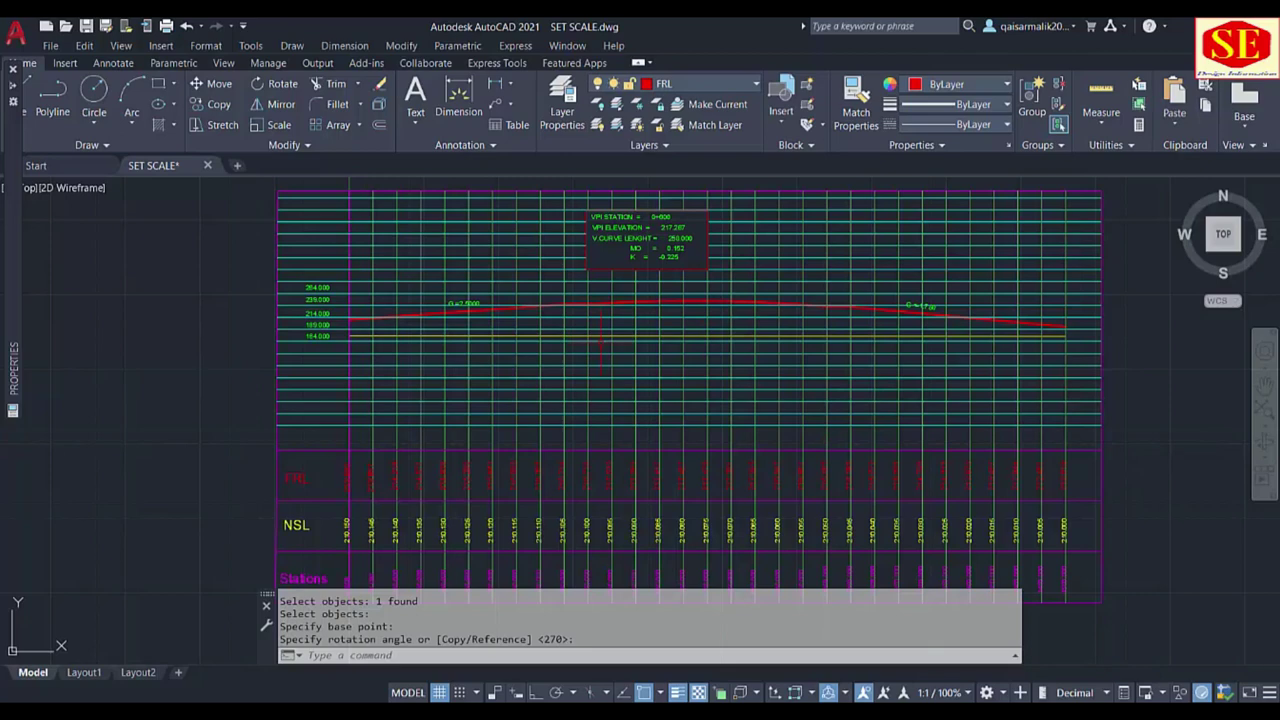
key(alt+Tab)
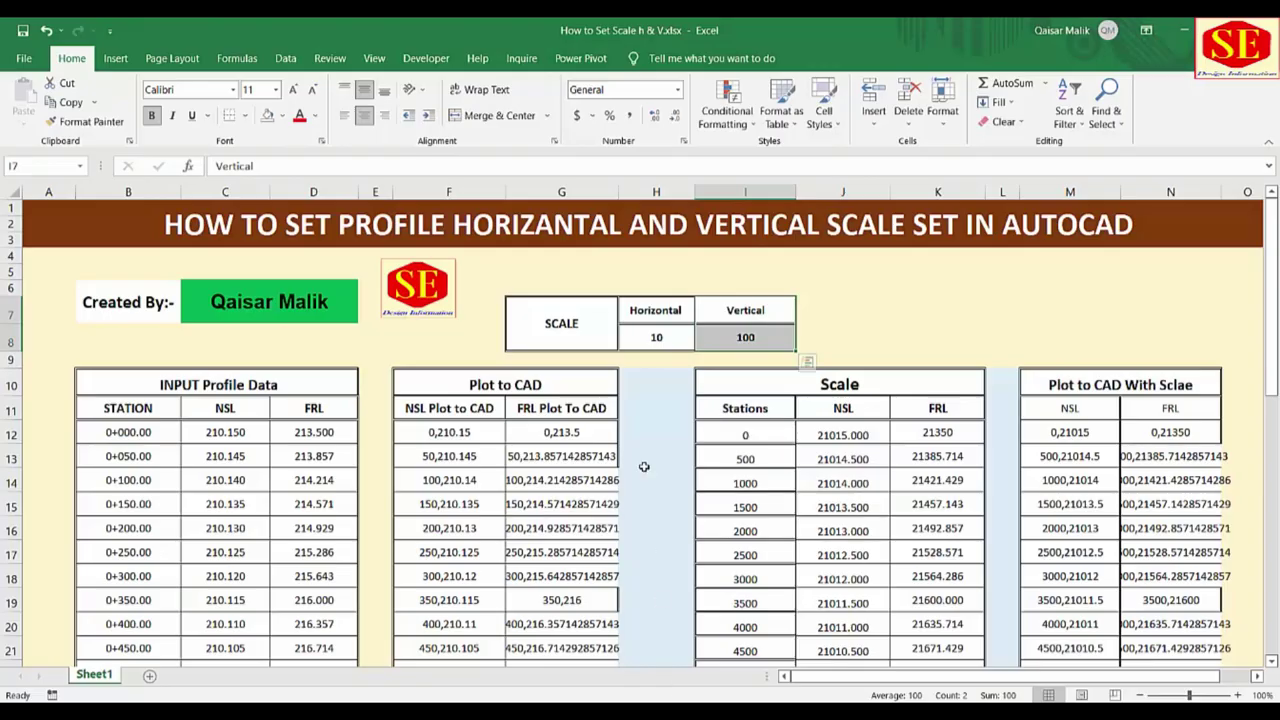